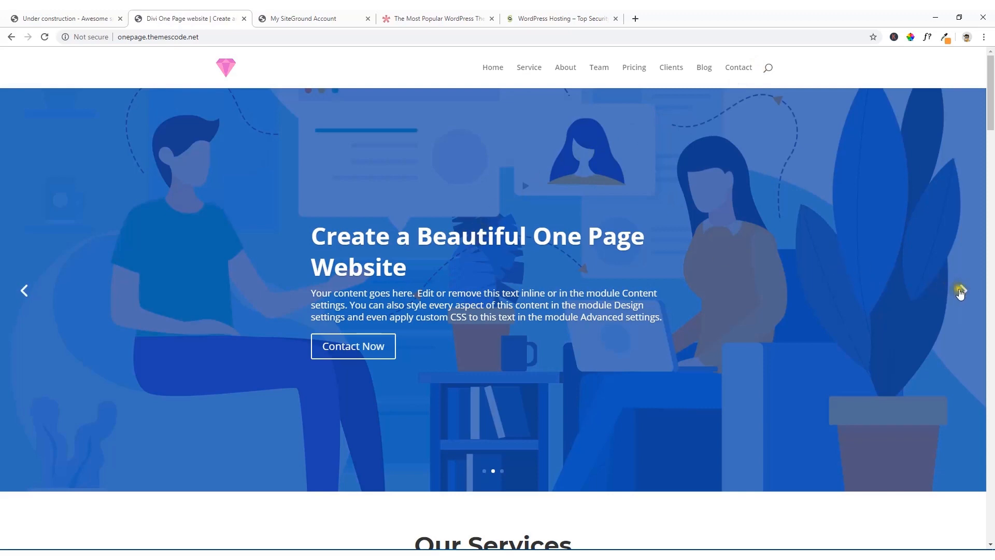
# Step: Examine the one-page demo site's header slides and its sections from services and pricing through to the contact form
pyautogui.click(961, 292)
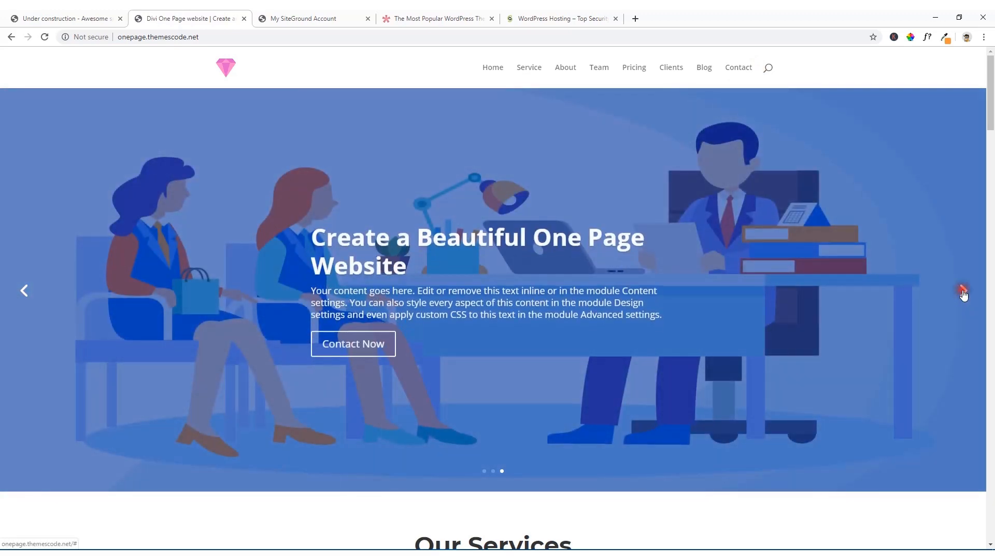
pyautogui.click(962, 292)
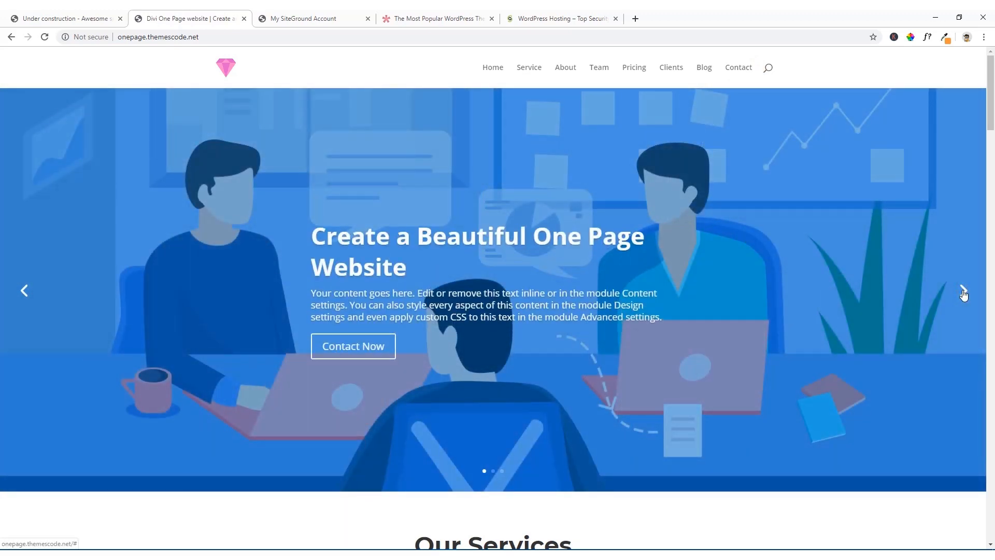
pyautogui.click(963, 292)
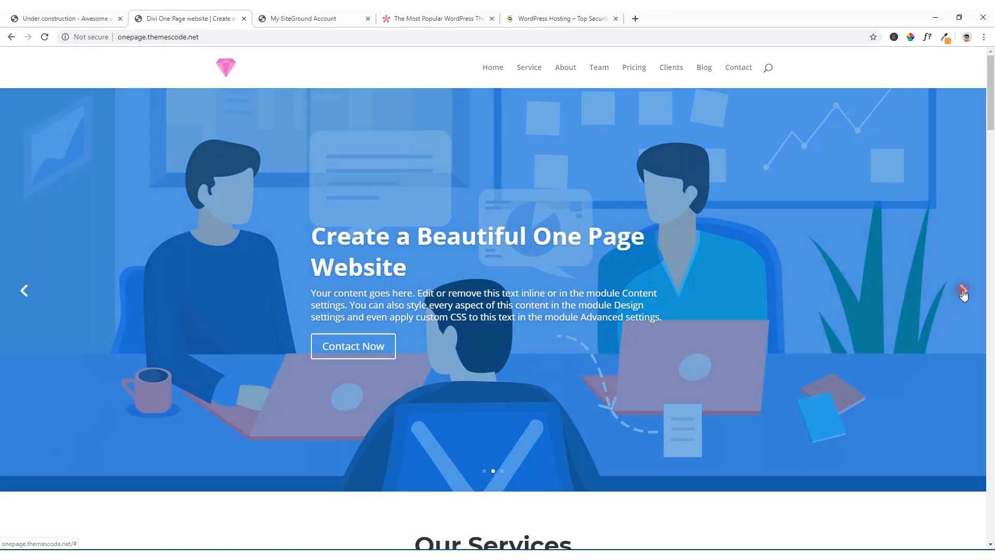
pyautogui.scroll(-10, 536, 278)
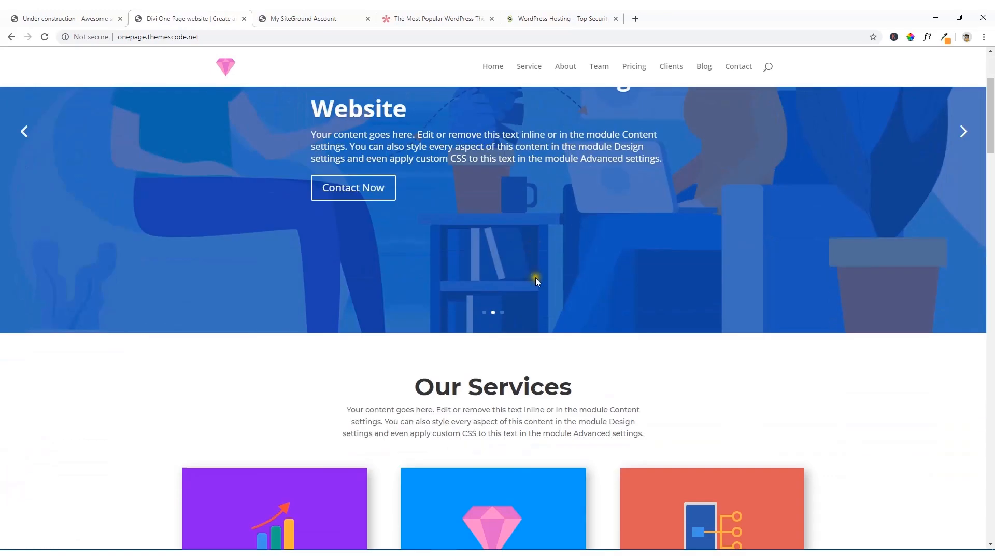
pyautogui.scroll(2, 535, 281)
pyautogui.scroll(-15, 535, 285)
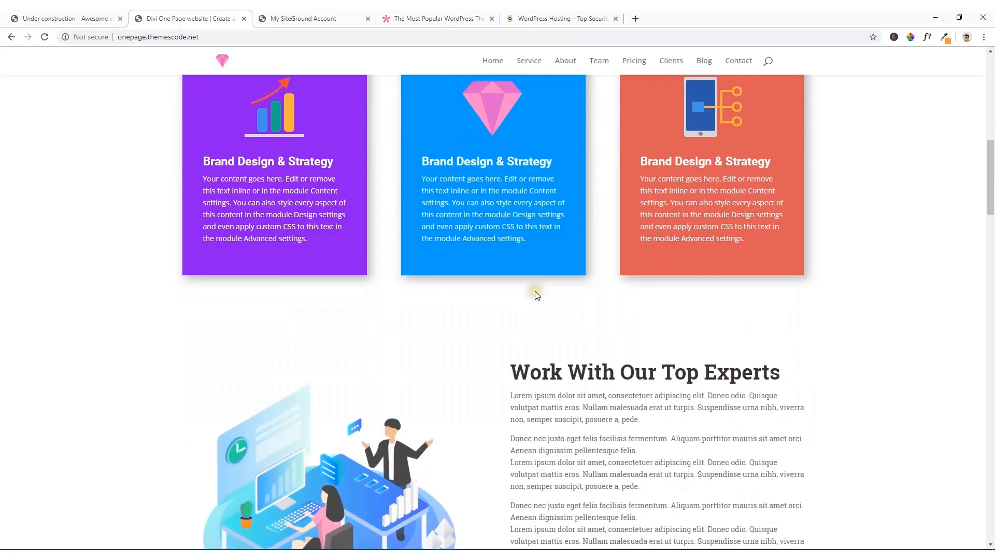
pyautogui.scroll(-20, 537, 310)
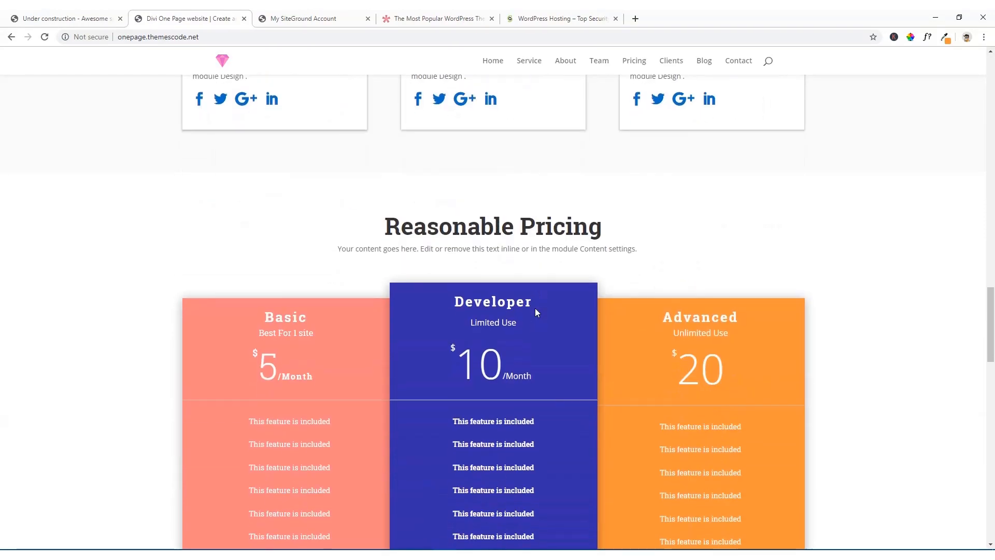
pyautogui.scroll(-8, 537, 311)
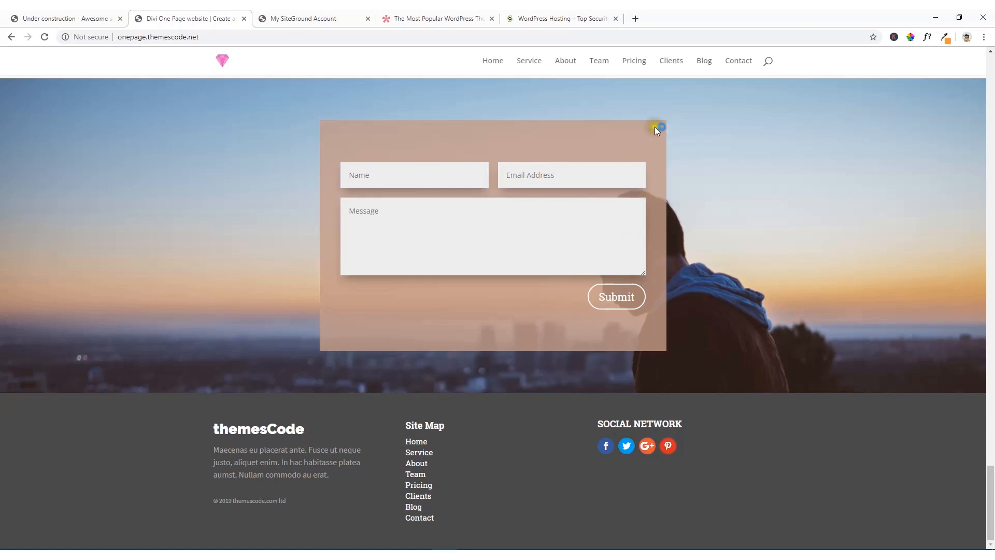
# Step: Test the demo site's Pricing, Clients, Service, Contact and Home navigation links
pyautogui.click(634, 67)
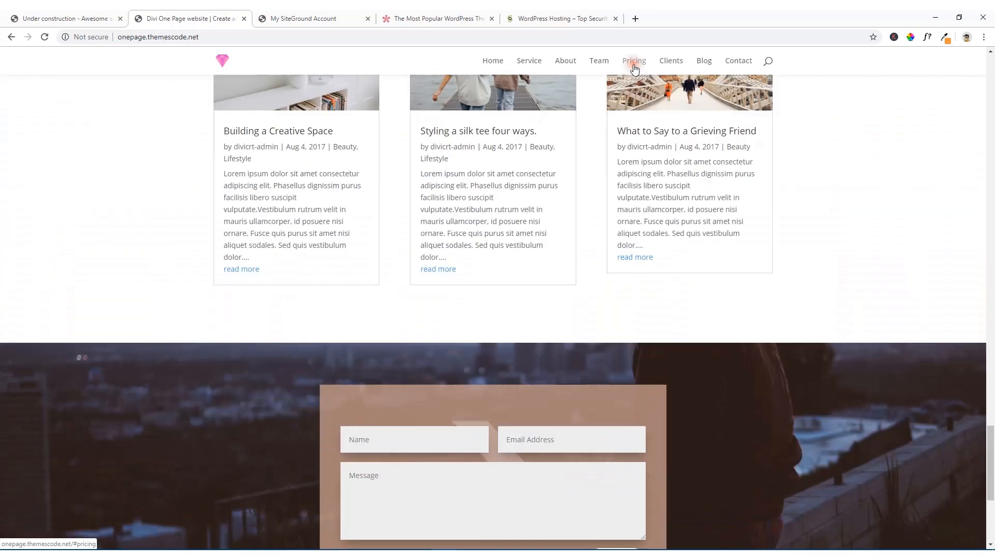
pyautogui.click(676, 68)
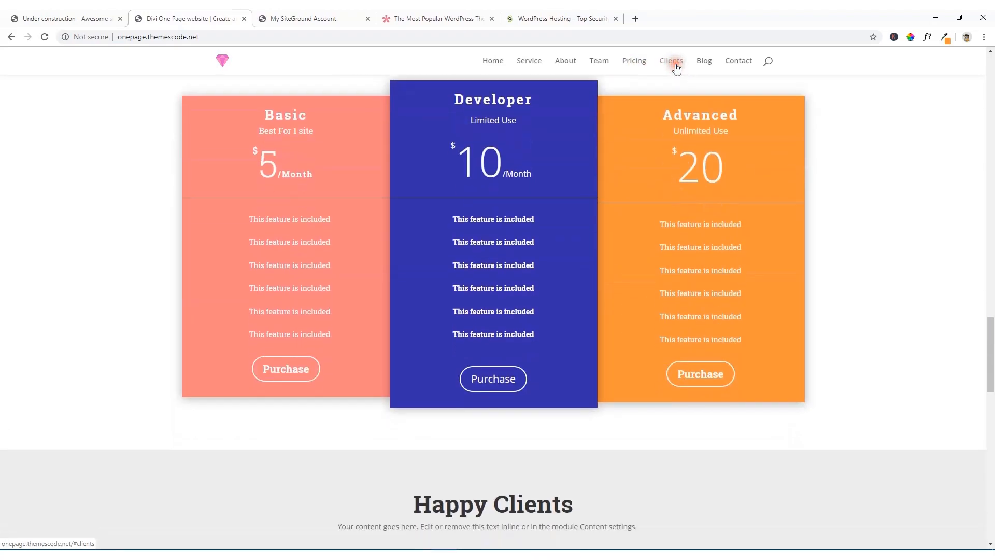
pyautogui.click(534, 66)
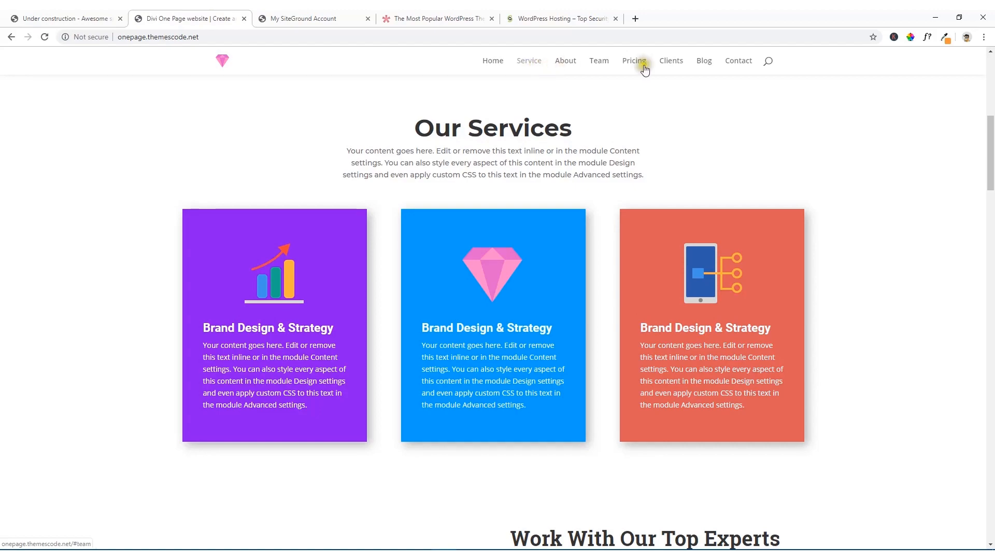
pyautogui.click(741, 64)
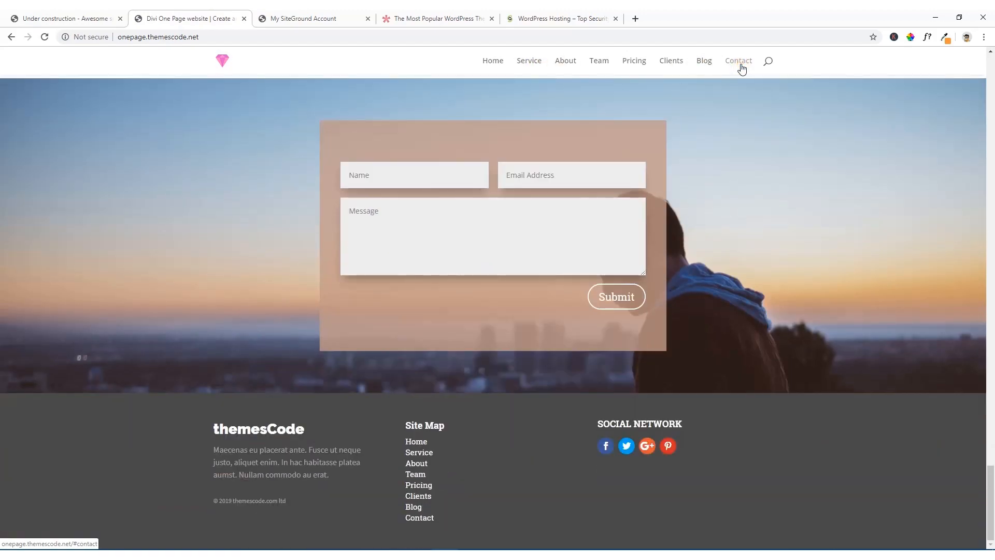
pyautogui.click(496, 62)
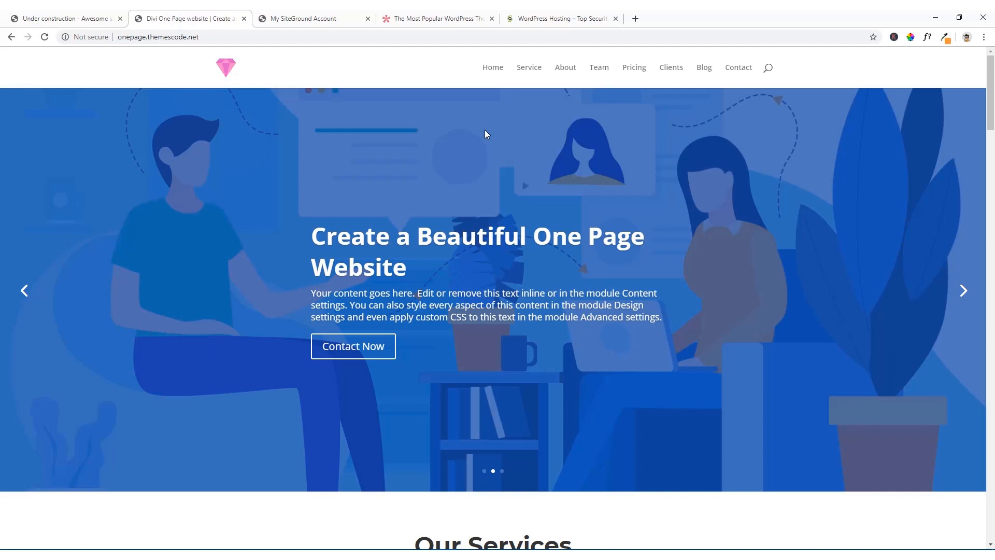
# Step: Highlight the demo site's web address to point out its domain name
pyautogui.click(130, 37)
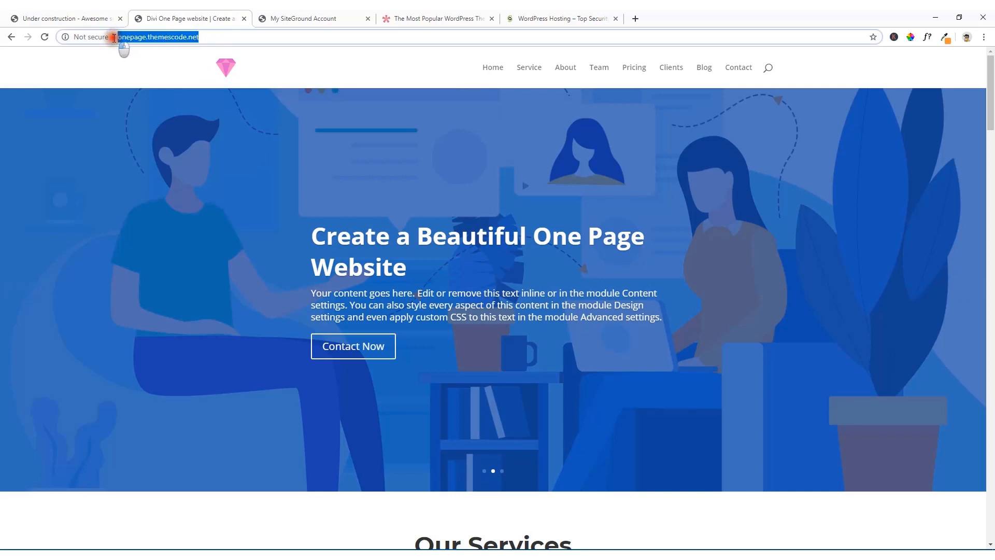
pyautogui.click(127, 52)
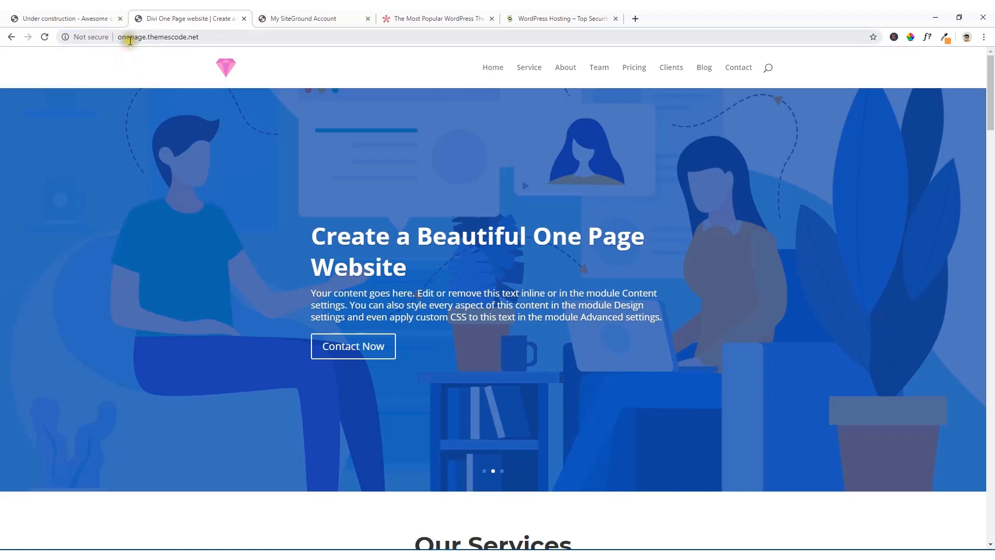
pyautogui.click(195, 38)
pyautogui.click(139, 48)
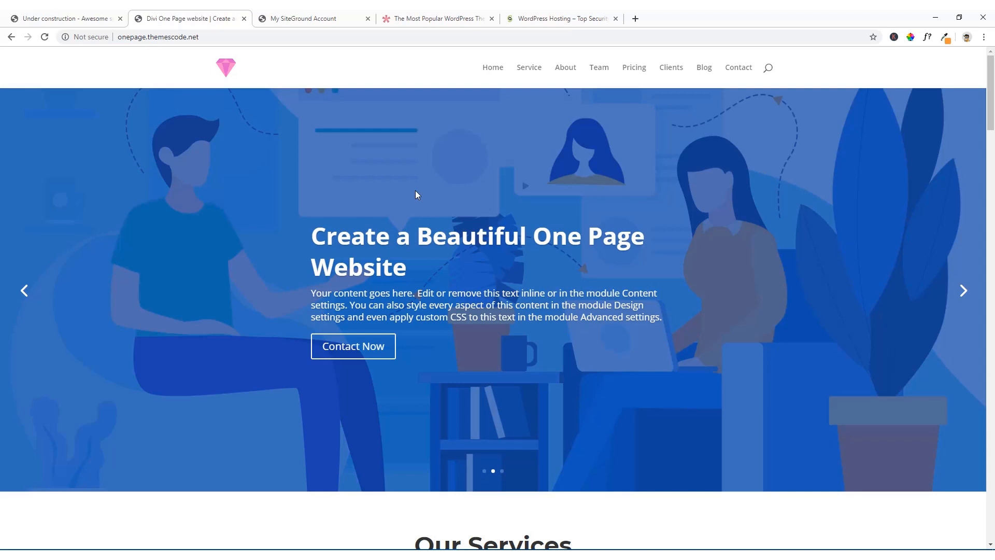
# Step: Switch to the SiteGround website and open its WordPress Hosting page
pyautogui.click(533, 17)
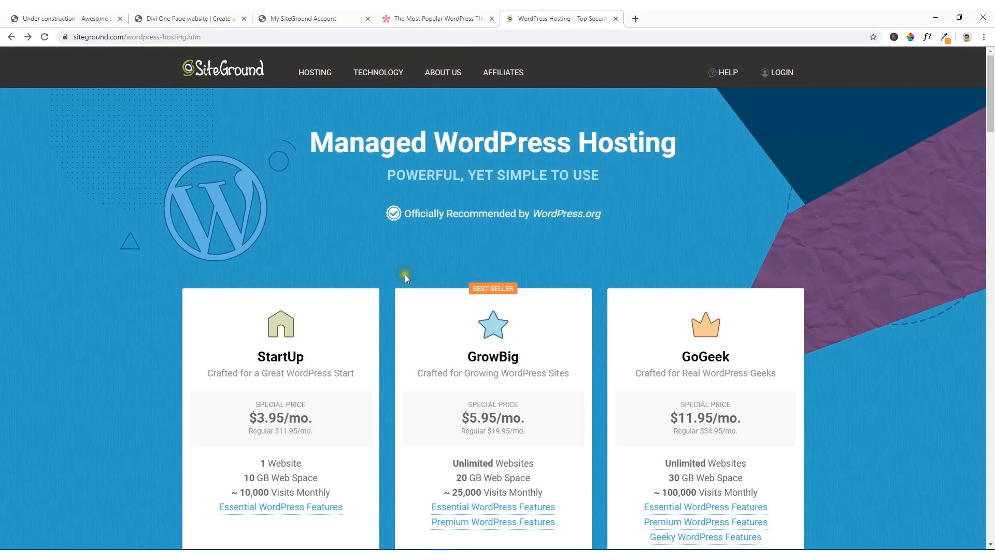
pyautogui.moveTo(302, 74)
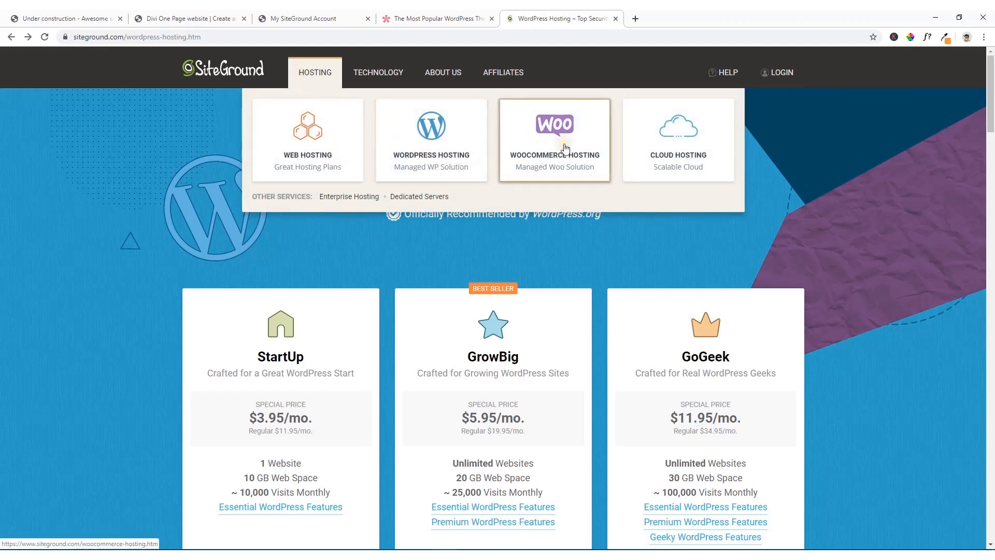
pyautogui.click(437, 154)
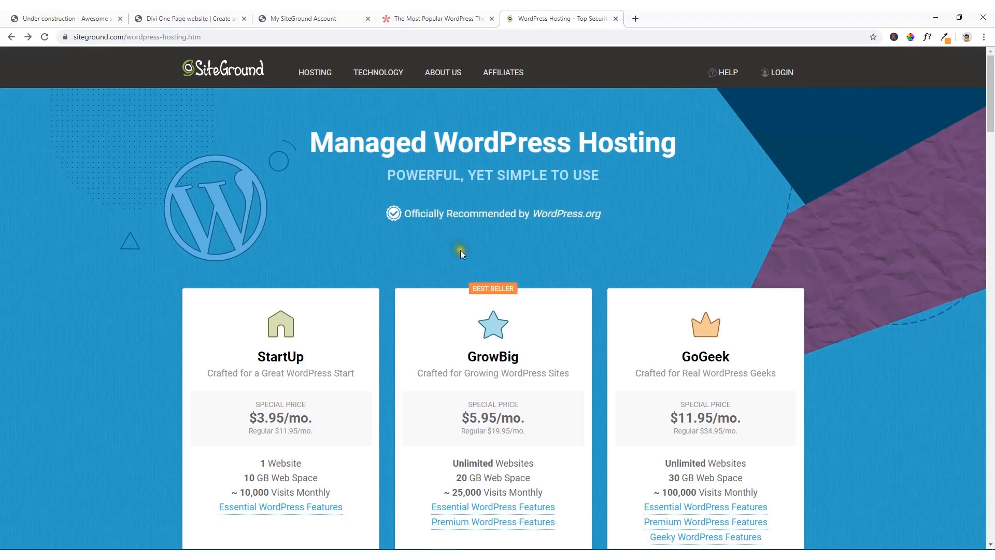
# Step: Compare the StartUp, GrowBig and GoGeek hosting plans, highlighting the website allowance of the GrowBig plan
pyautogui.scroll(-2, 460, 250)
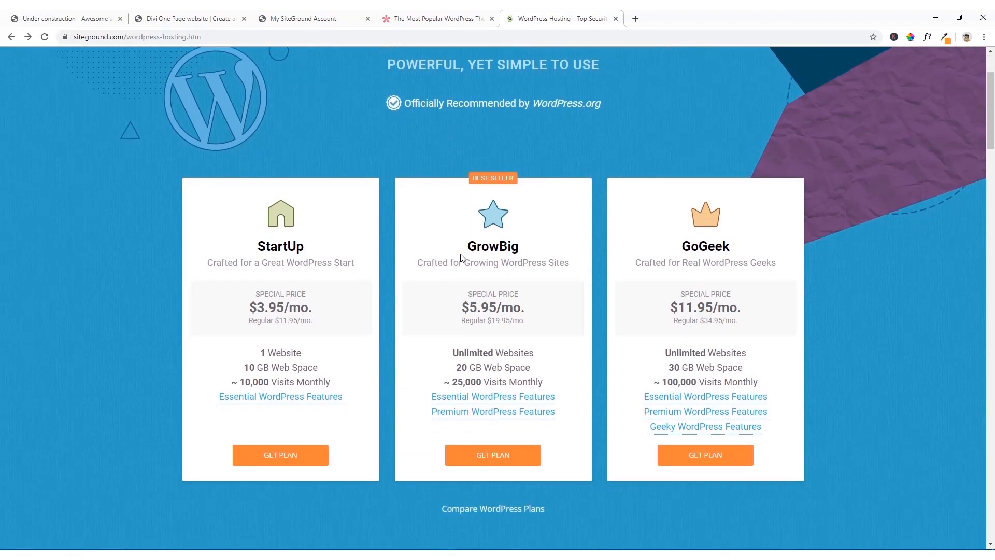
pyautogui.scroll(-1, 461, 257)
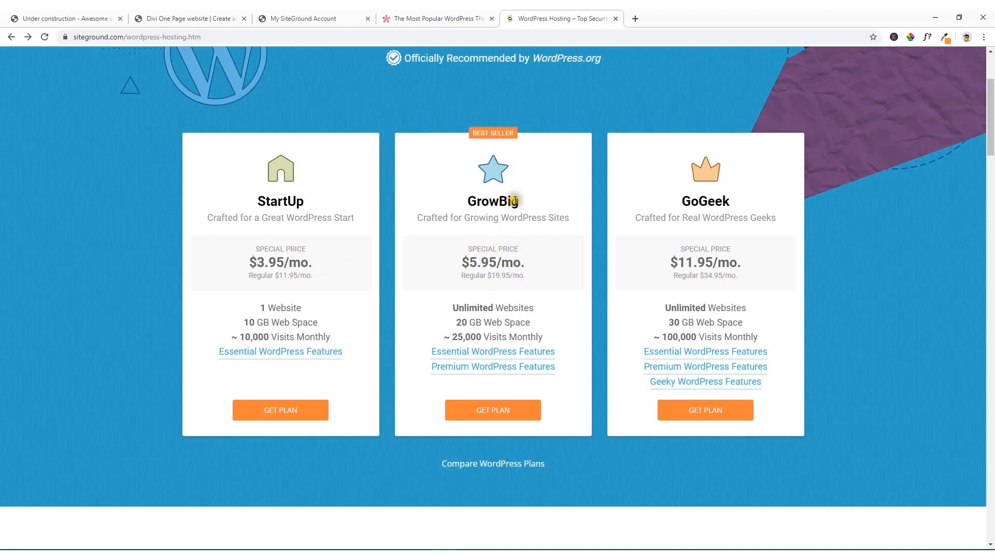
pyautogui.scroll(-2, 514, 202)
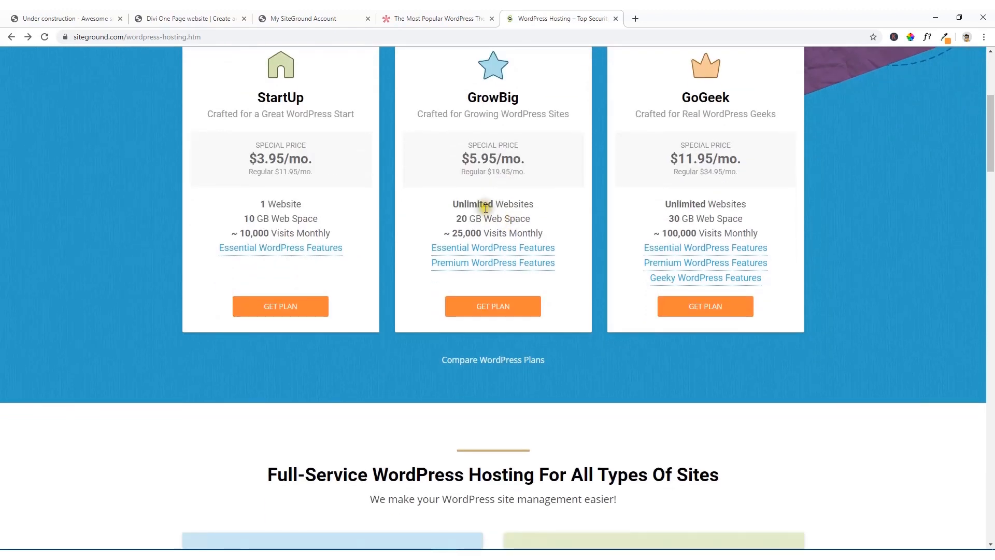
pyautogui.moveTo(536, 206); pyautogui.dragTo(450, 205)
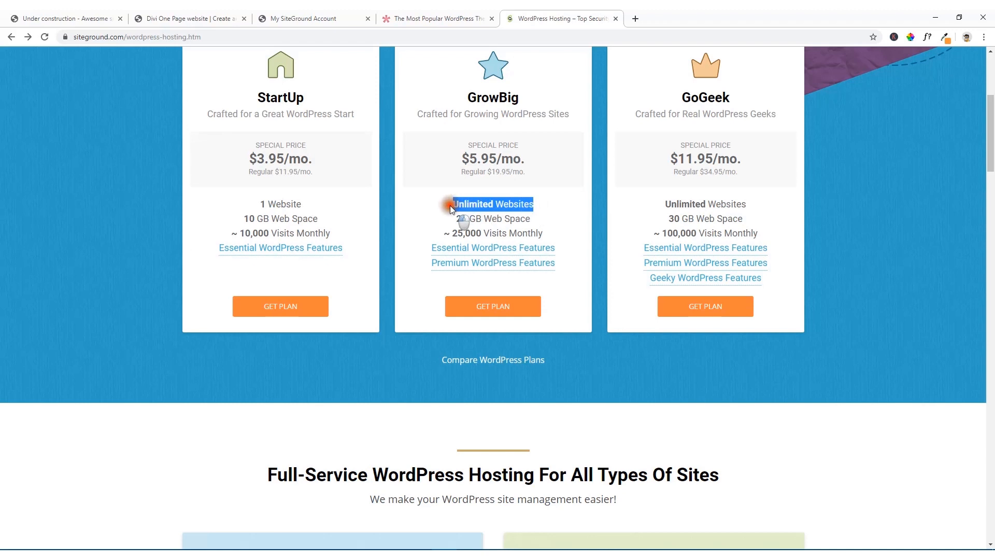
pyautogui.scroll(3, 363, 196)
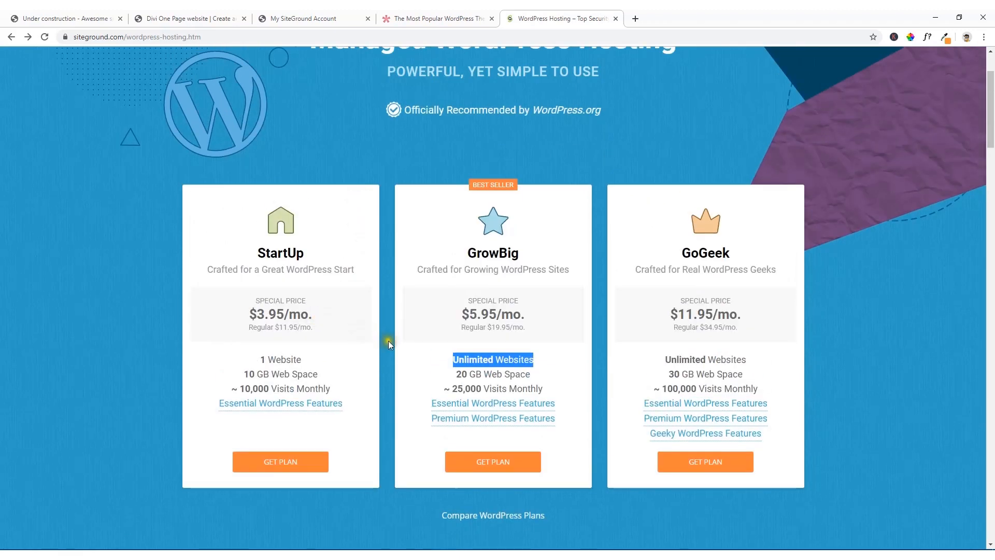
pyautogui.click(428, 358)
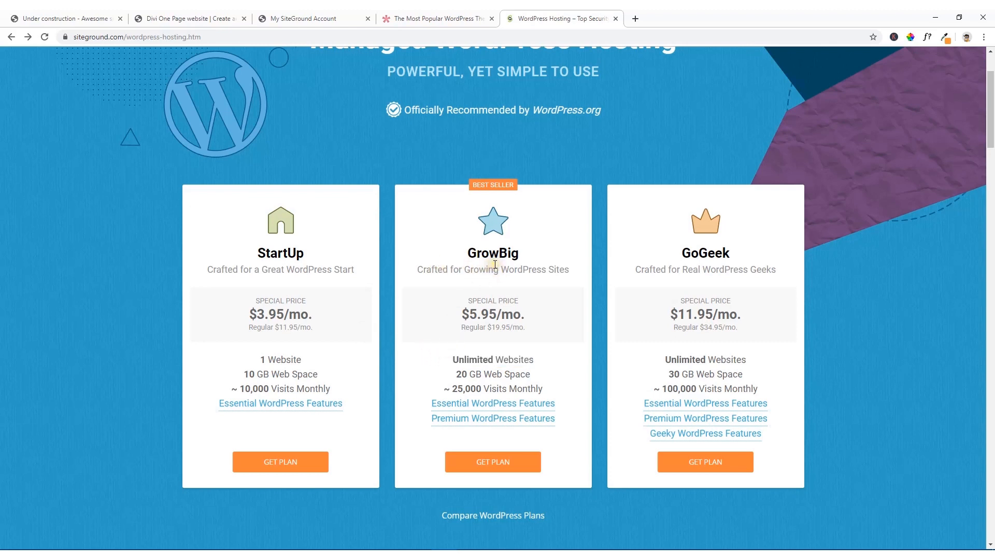
pyautogui.scroll(-1, 495, 265)
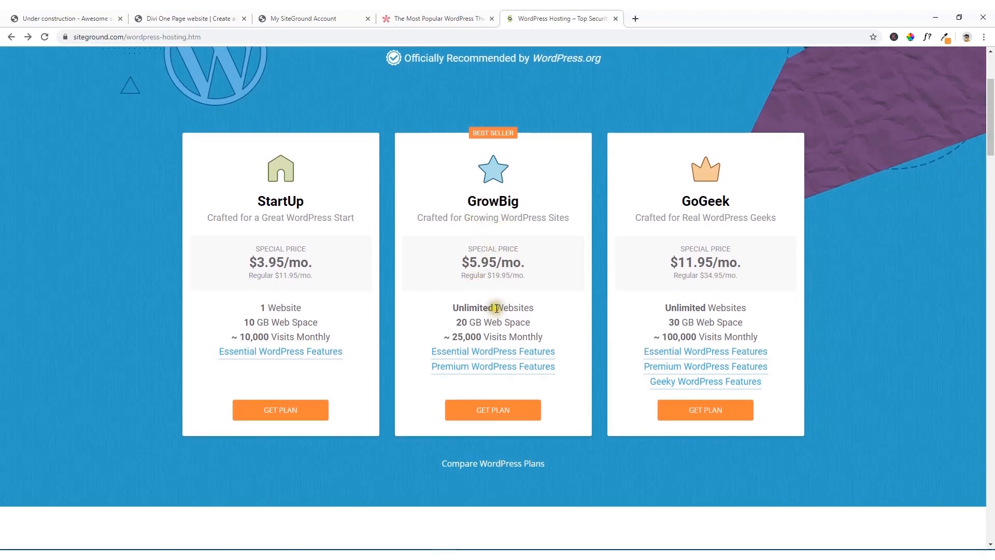
pyautogui.moveTo(535, 310); pyautogui.dragTo(430, 307)
pyautogui.scroll(-1, 430, 306)
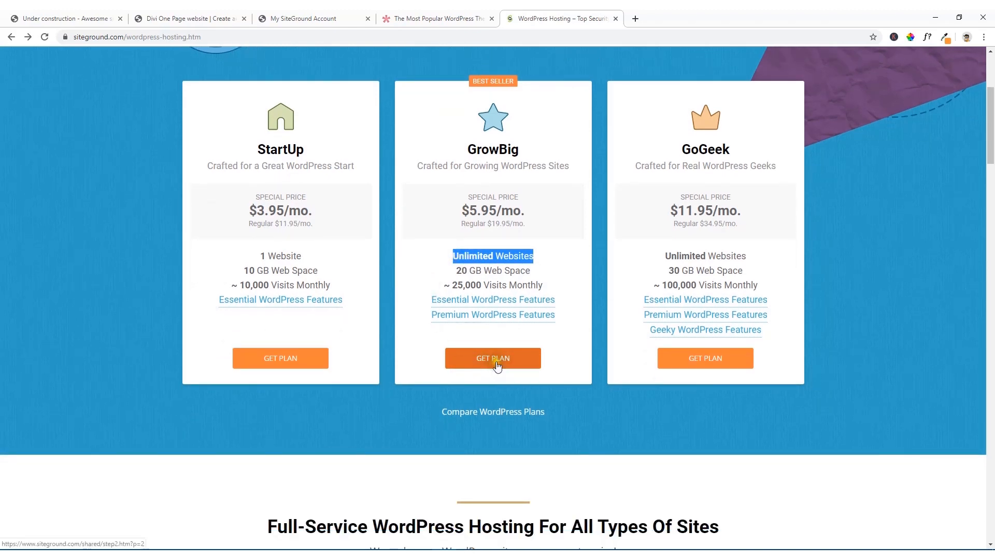
# Step: Choose the GrowBig plan and proceed with registering nxtwebdevs.com as a new domain
pyautogui.click(495, 363)
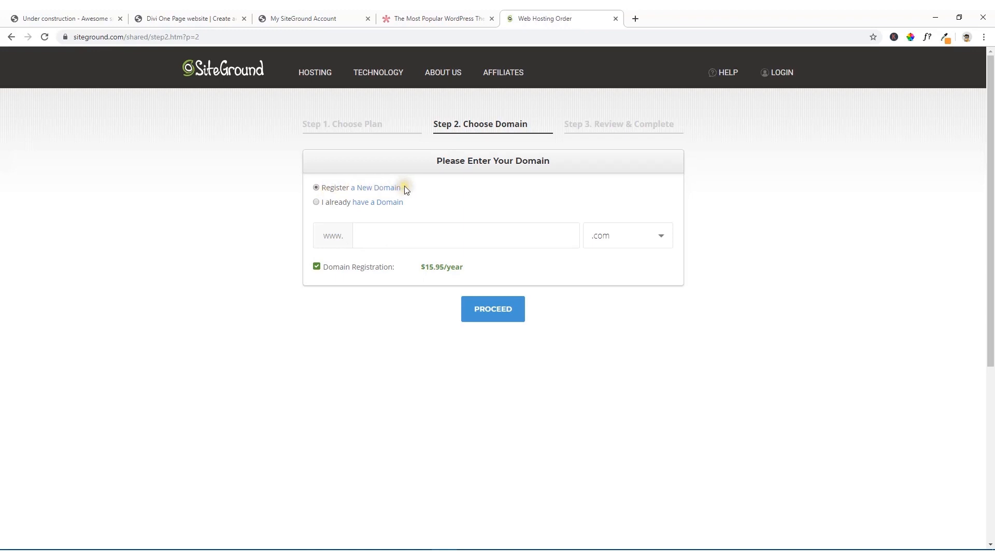
pyautogui.click(369, 236)
pyautogui.write('nxtwebdevs')
pyautogui.click(492, 314)
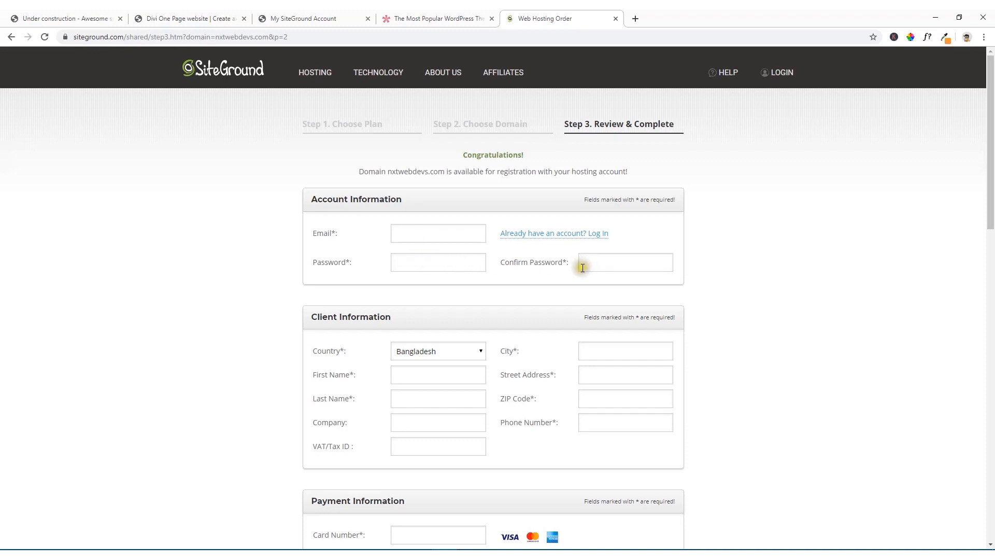
# Step: Accept the Terms of Service and Privacy Policy, opt in to SiteGround news and offers, and try to submit the payment
pyautogui.scroll(-2, 582, 264)
pyautogui.scroll(-2, 505, 254)
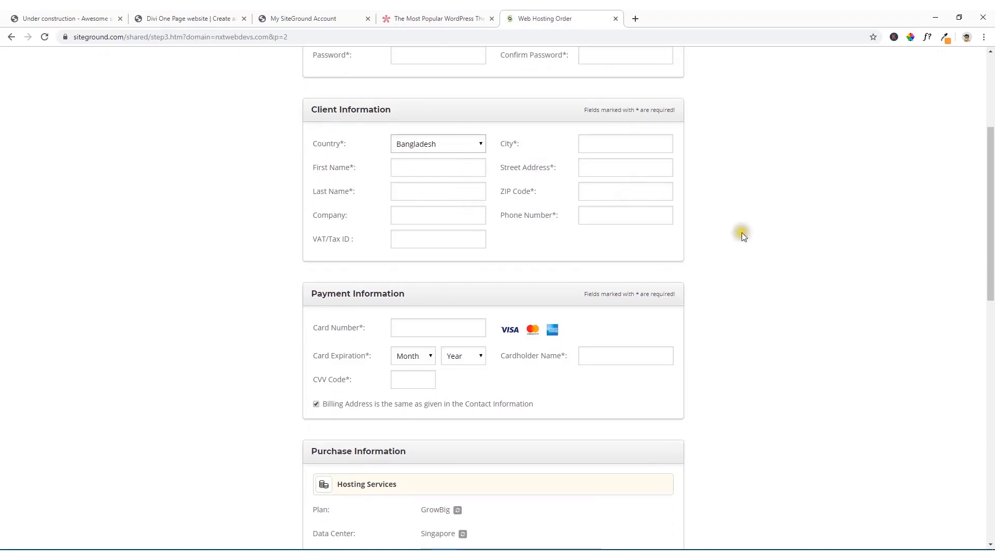
pyautogui.scroll(-2, 743, 235)
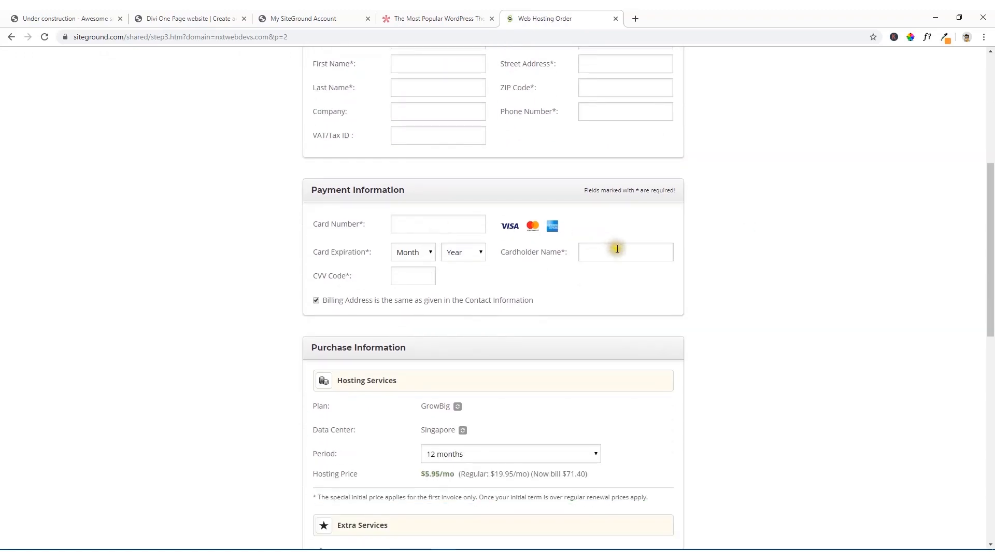
pyautogui.scroll(-3, 617, 249)
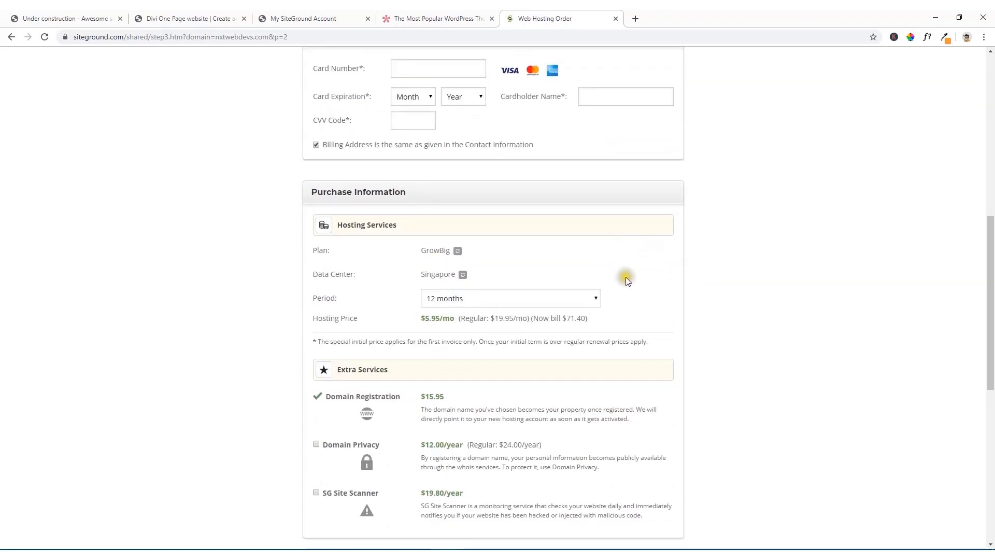
pyautogui.scroll(-2, 408, 206)
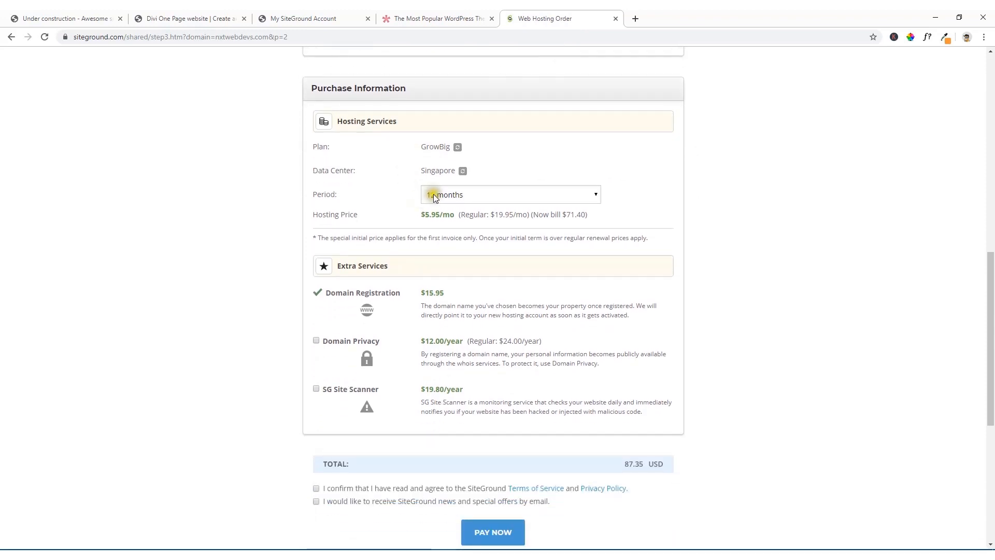
pyautogui.scroll(-4, 453, 164)
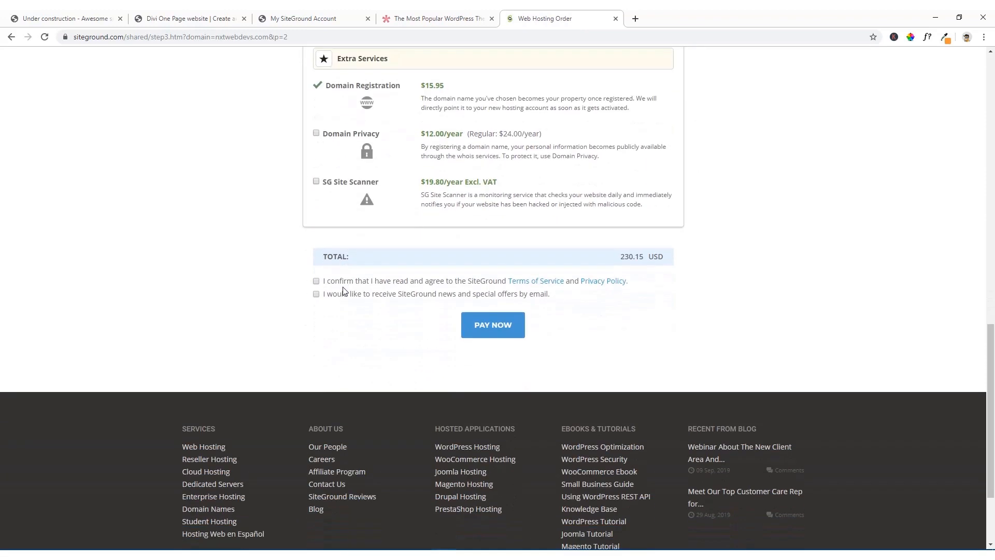
pyautogui.click(317, 294)
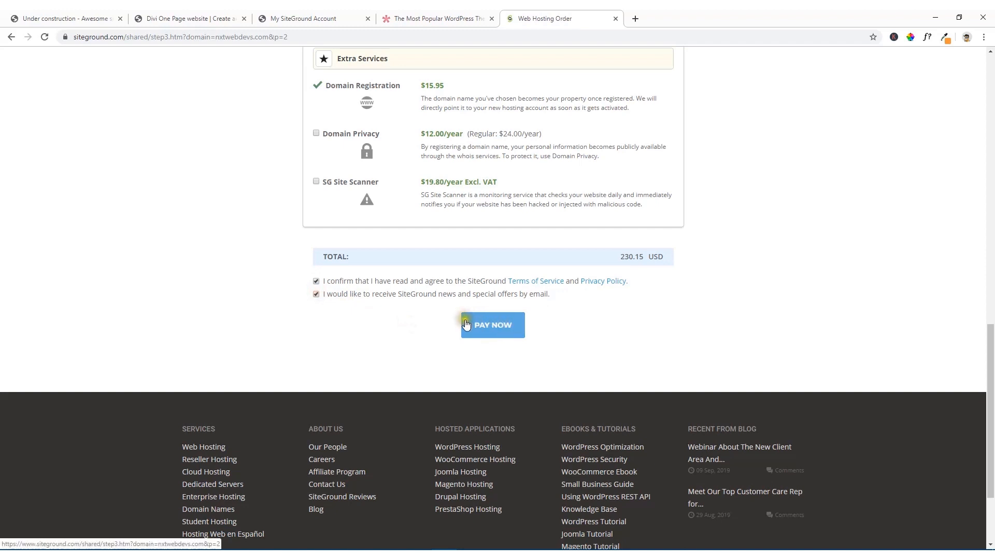
pyautogui.click(492, 329)
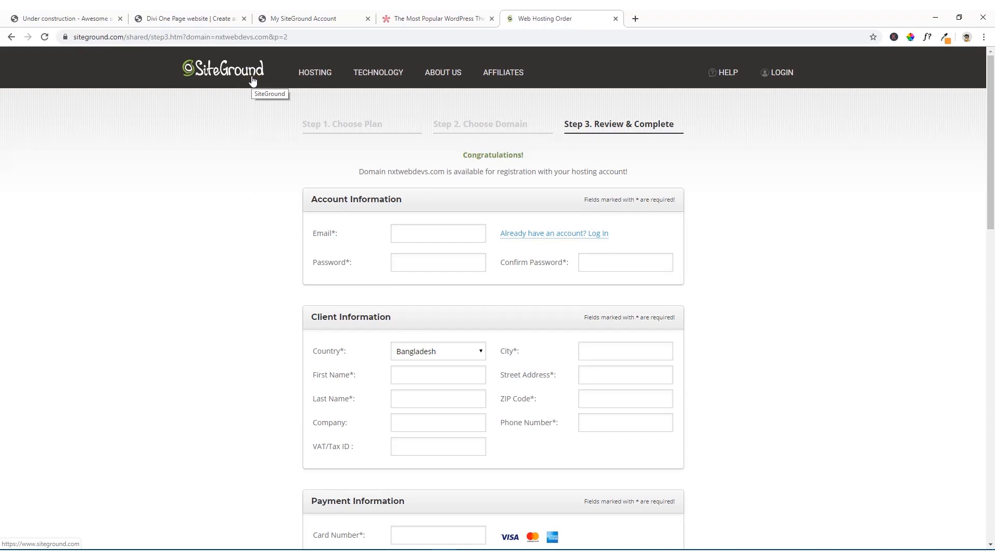
# Step: Open wordpress.org/download/ in a new browser tab and look over the WordPress download page
pyautogui.click(633, 20)
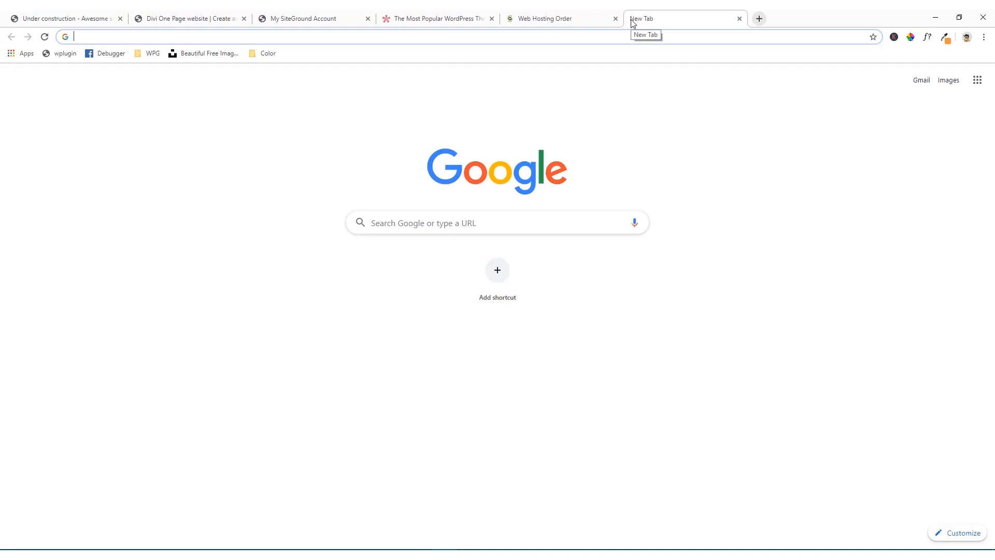
pyautogui.write('wordpress.org/download/')
pyautogui.press('Return')
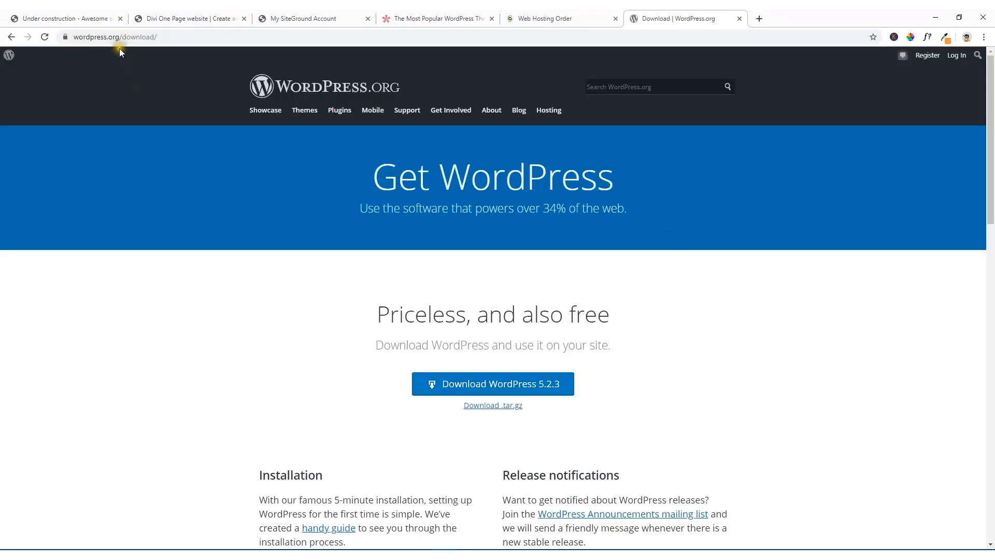
pyautogui.scroll(-2, 498, 289)
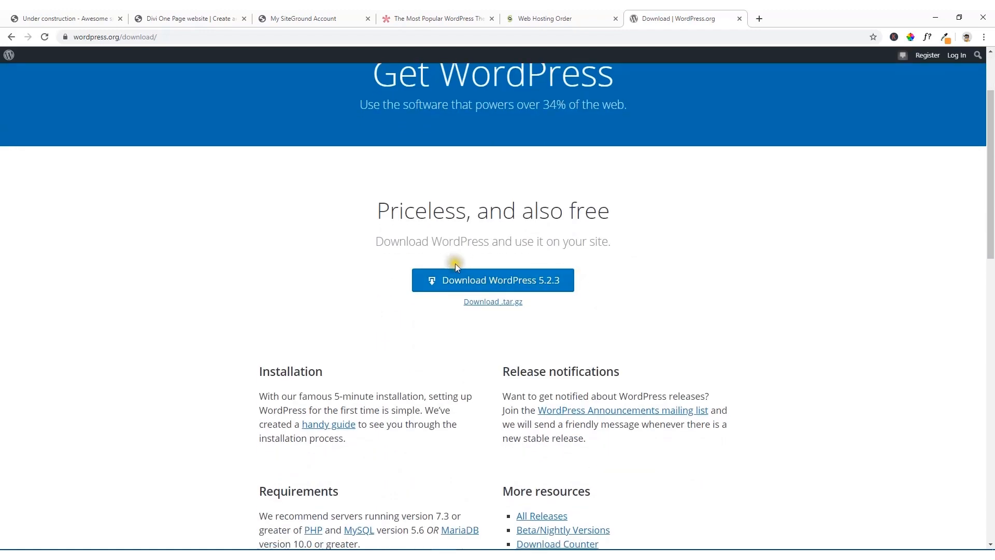
pyautogui.click(566, 291)
pyautogui.scroll(2, 621, 292)
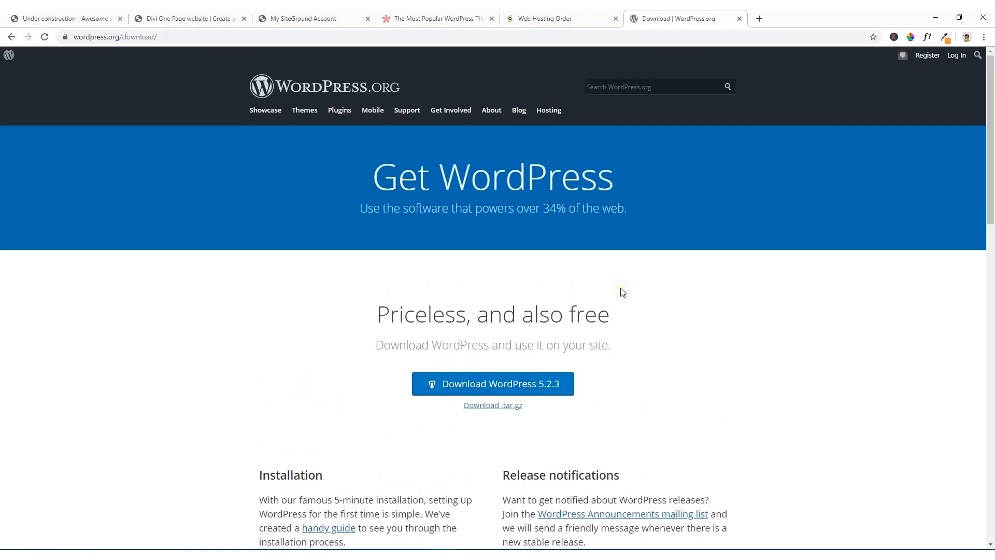
# Step: Return to the SiteGround hosting order page, open its login page and sign in to the account
pyautogui.click(539, 21)
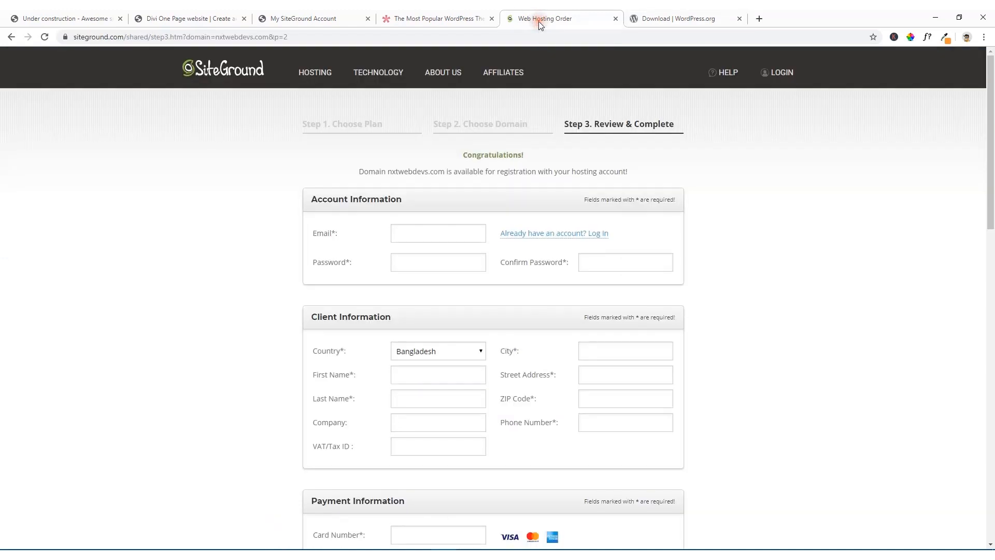
pyautogui.click(789, 78)
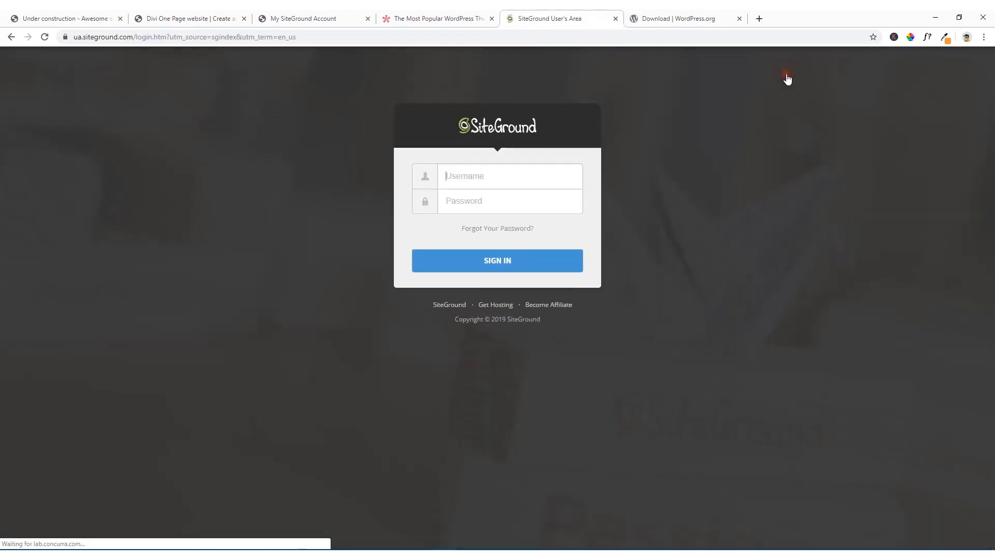
pyautogui.click(469, 176)
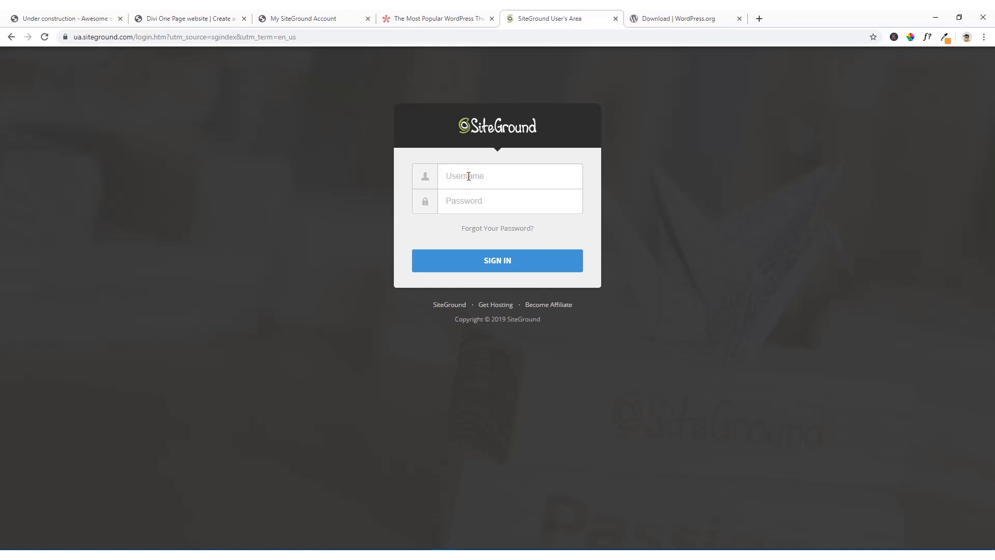
pyautogui.click(469, 176)
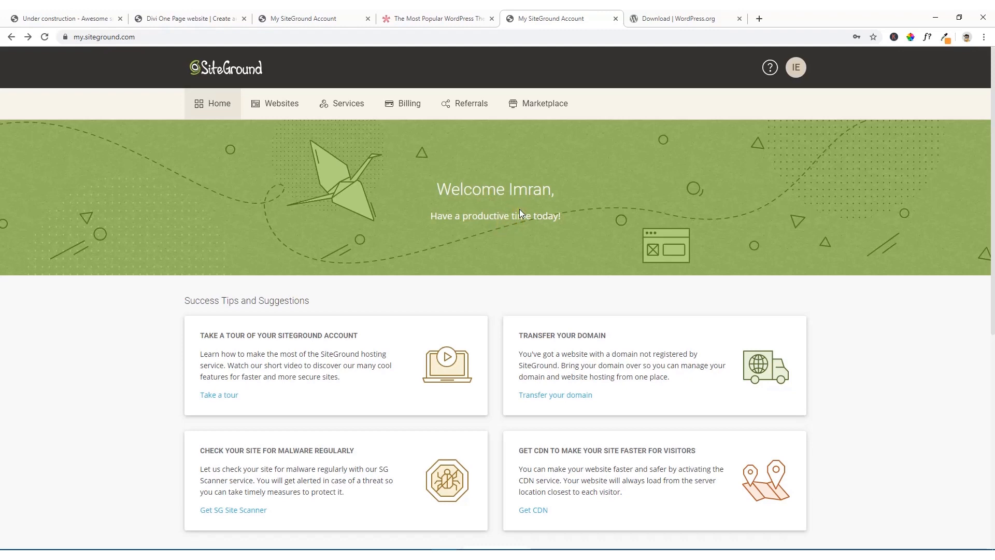
# Step: Browse the success tips on the SiteGround account home page and load more of them
pyautogui.scroll(-7, 520, 209)
pyautogui.scroll(2, 518, 212)
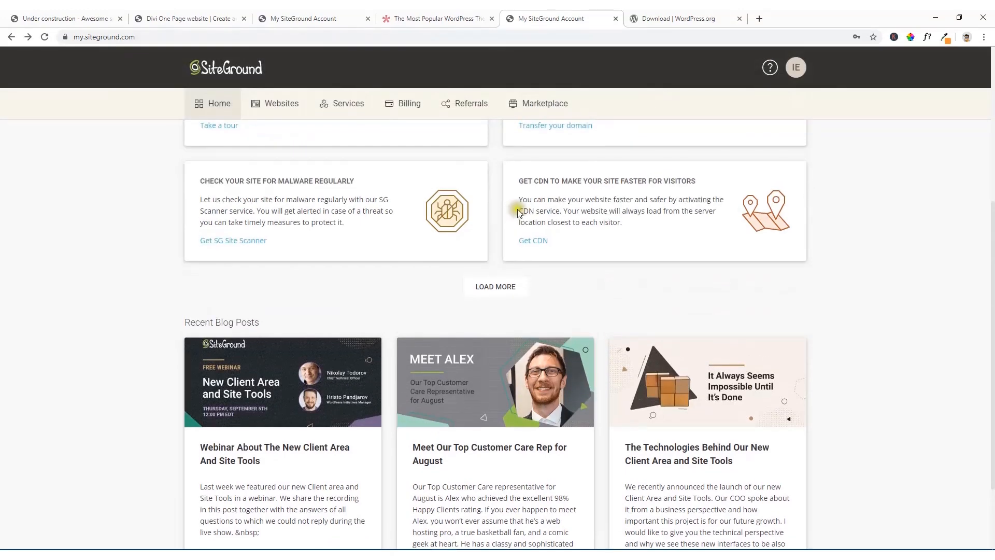
pyautogui.scroll(2, 562, 232)
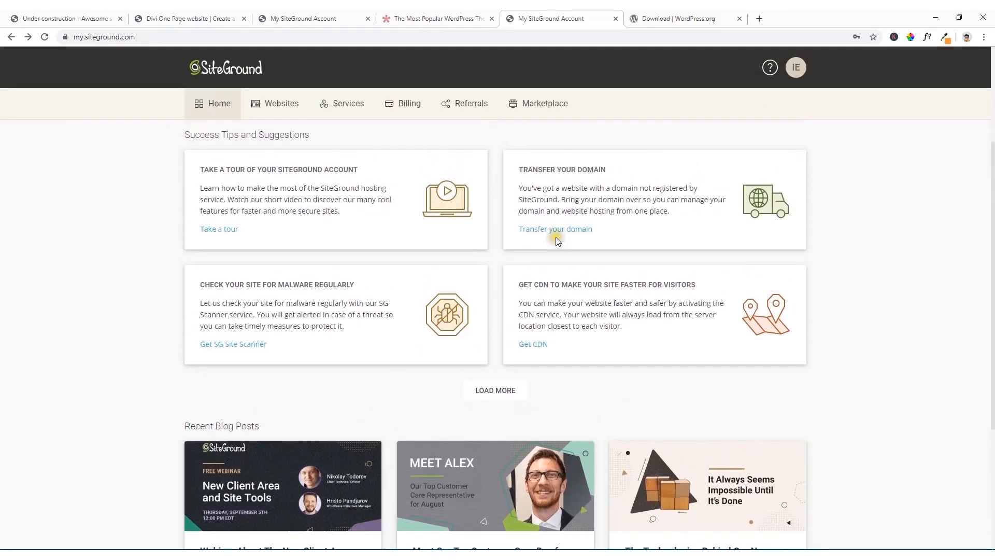
pyautogui.click(497, 391)
pyautogui.scroll(-4, 579, 378)
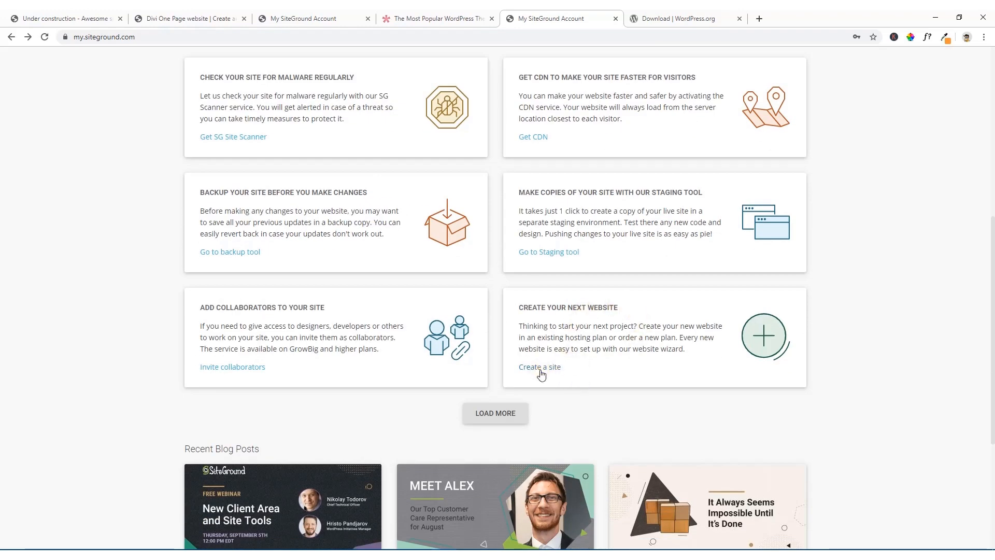
pyautogui.scroll(7, 545, 303)
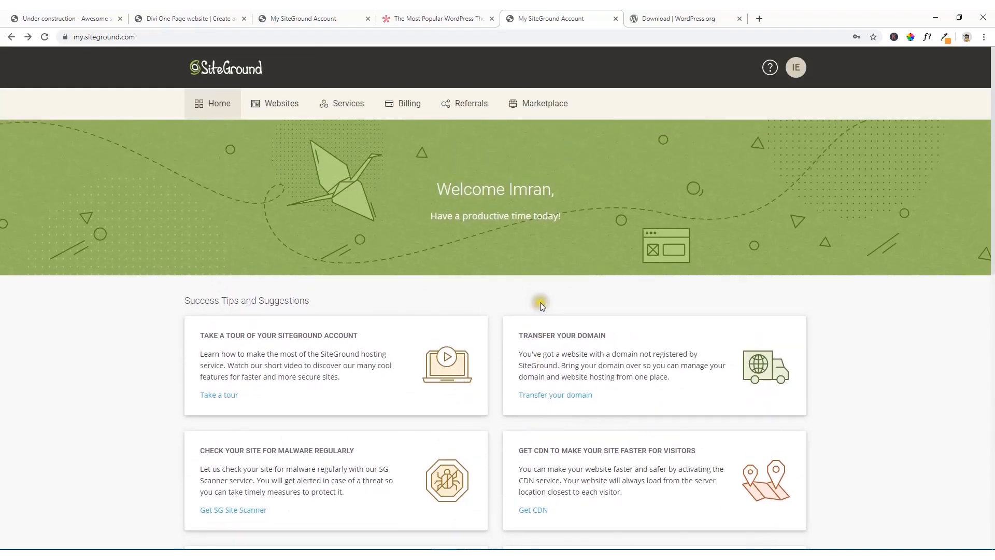
# Step: Open Site Tools for the themescode.net website and go to its WordPress Install & Manage page
pyautogui.click(280, 110)
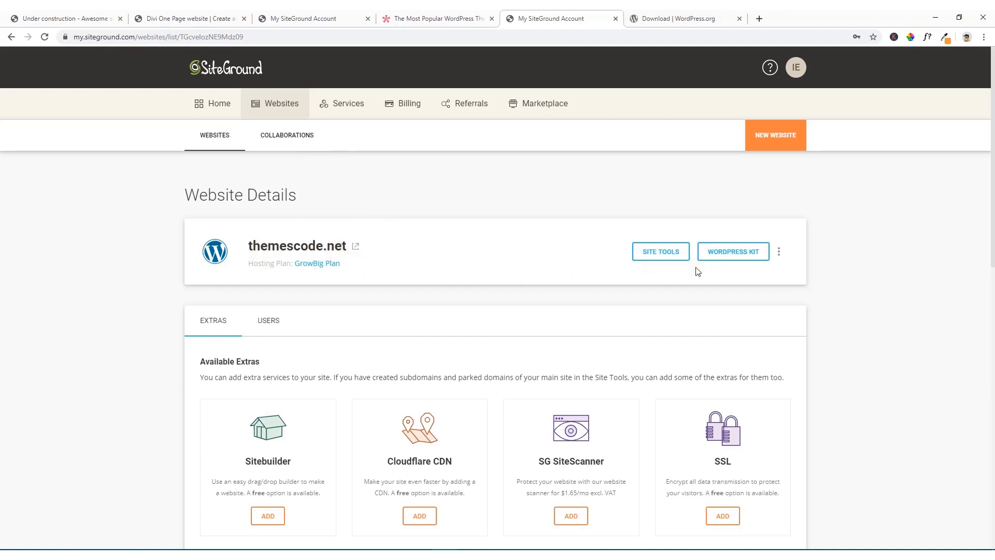
pyautogui.click(662, 254)
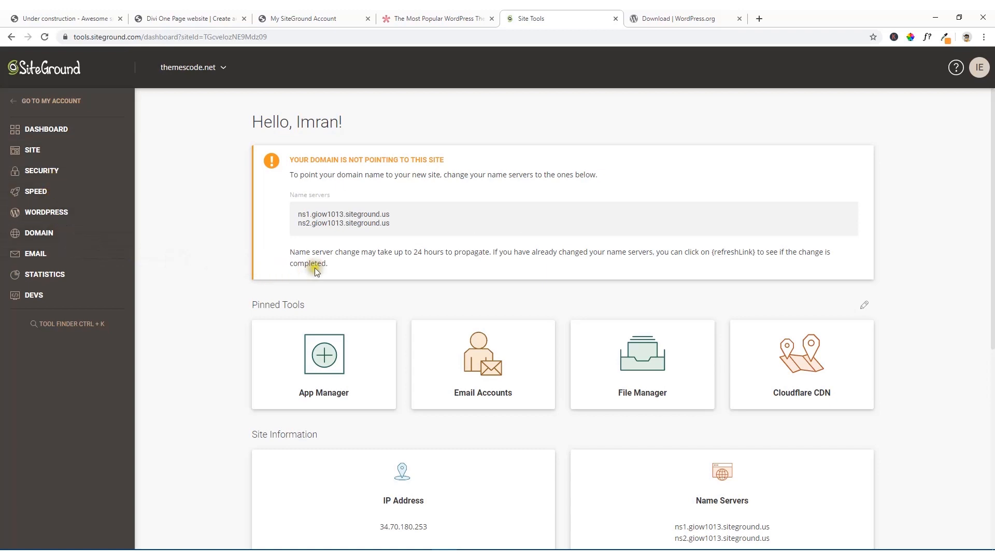
pyautogui.click(45, 216)
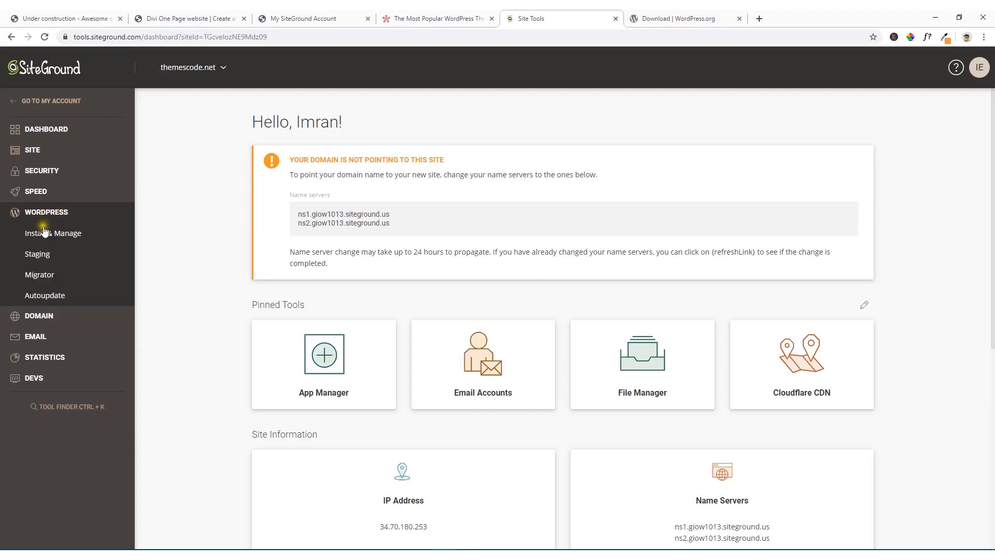
pyautogui.click(46, 237)
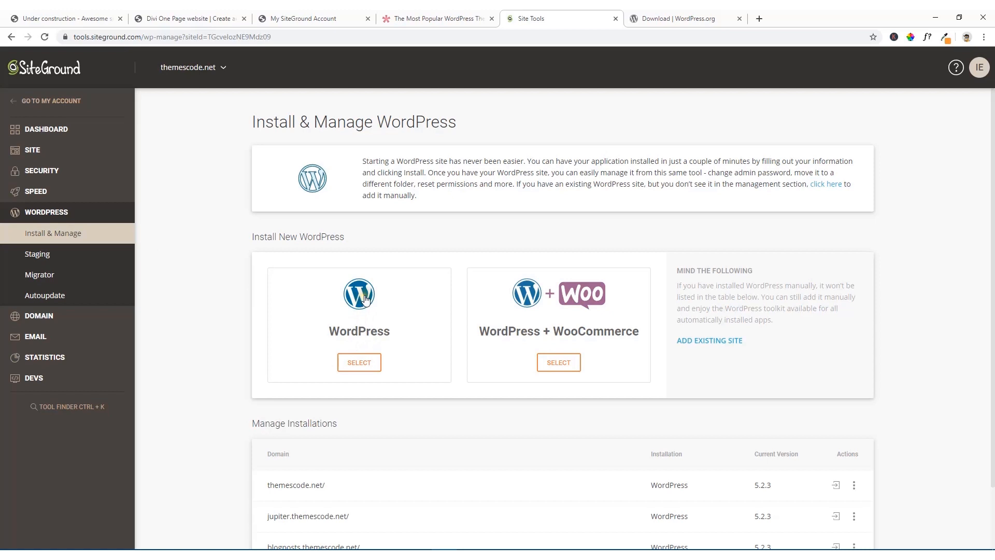
# Step: Select a plain WordPress installation on the dev.themescode.net domain, keeping / as the installation path
pyautogui.click(359, 364)
pyautogui.click(361, 365)
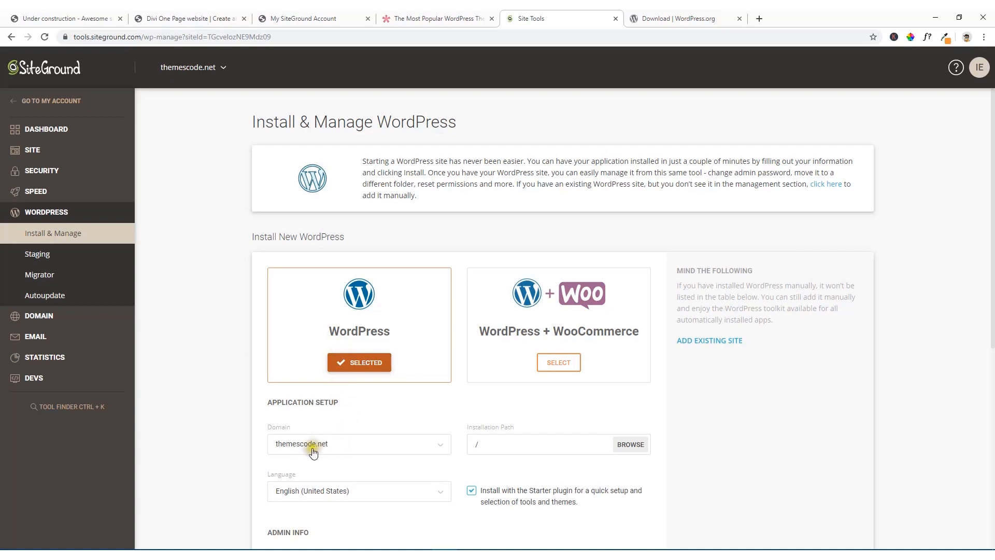
pyautogui.click(350, 452)
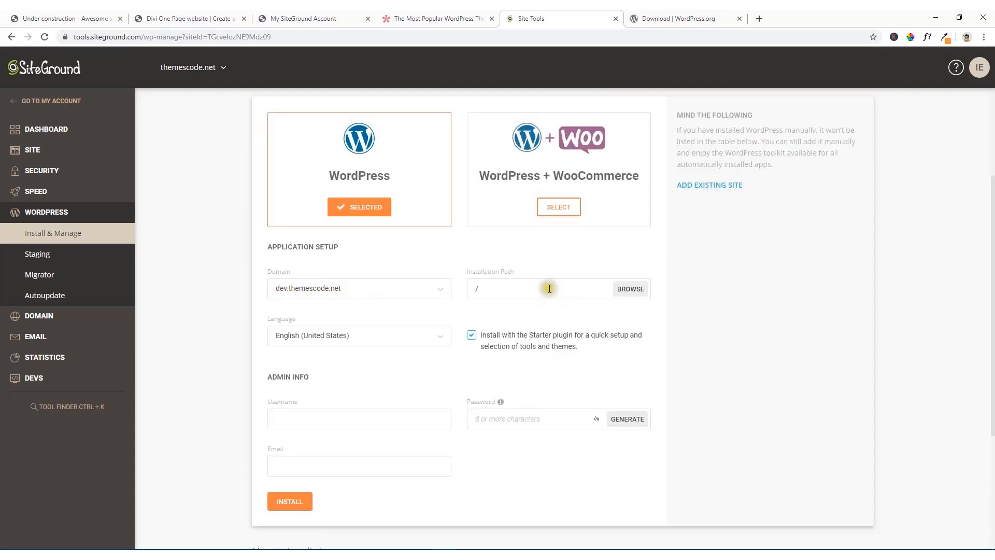
pyautogui.click(524, 287)
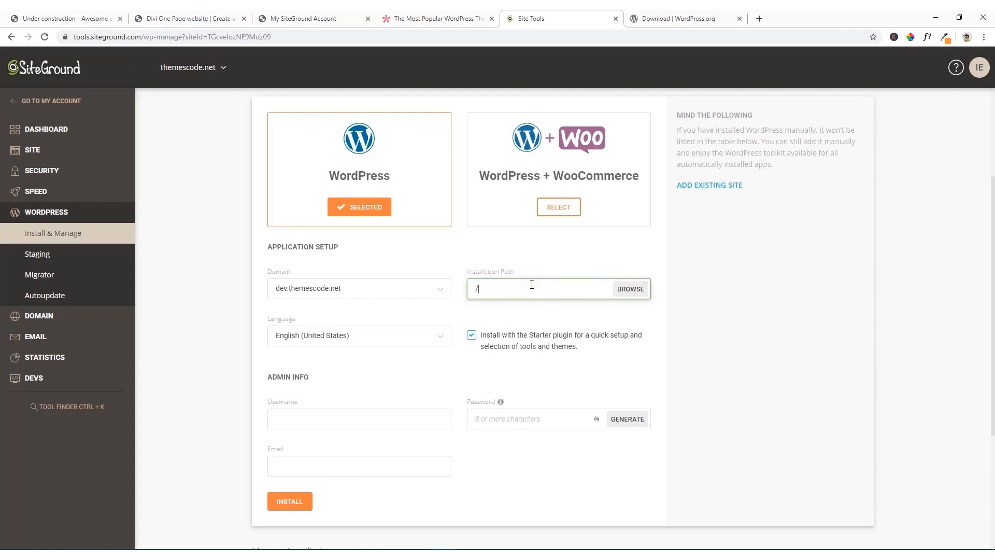
pyautogui.scroll(-2, 389, 327)
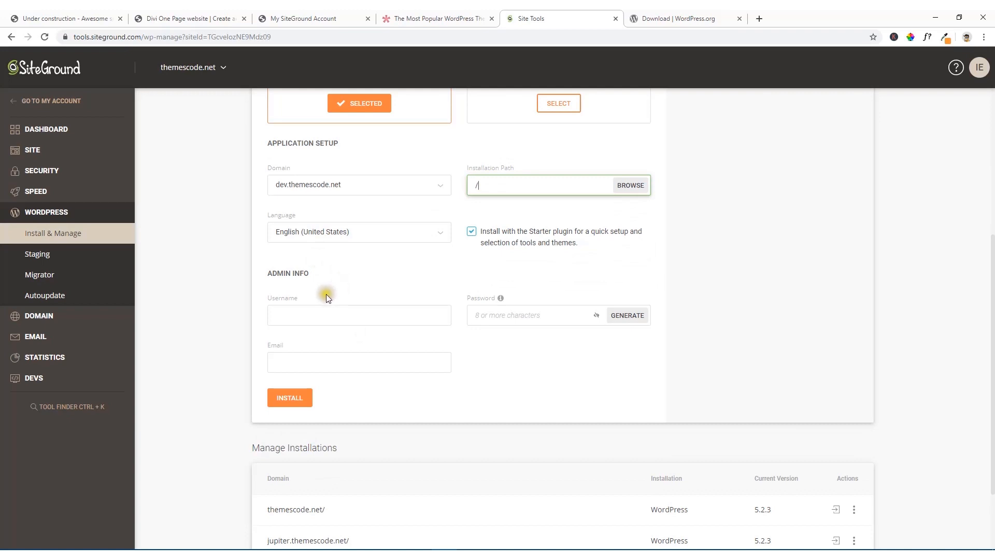
pyautogui.scroll(-1, 324, 274)
pyautogui.scroll(2, 327, 272)
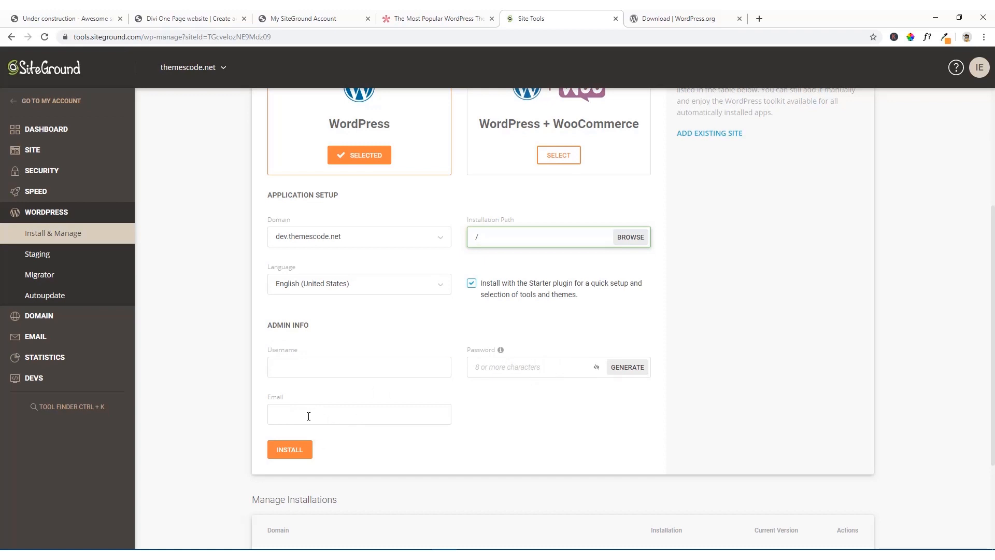
# Step: Enter the WordPress admin username, then generate an admin password and copy it to the clipboard
pyautogui.click(304, 366)
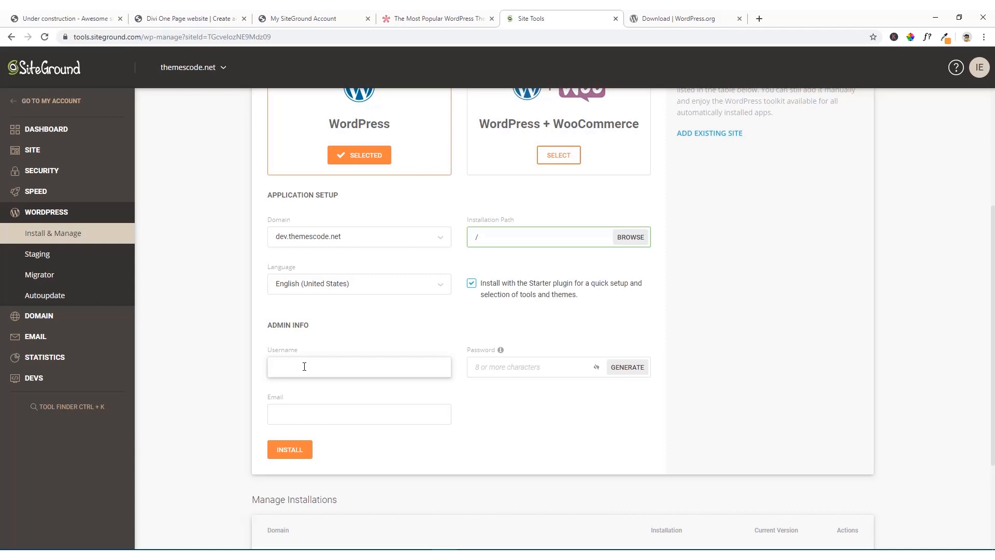
pyautogui.write('imr')
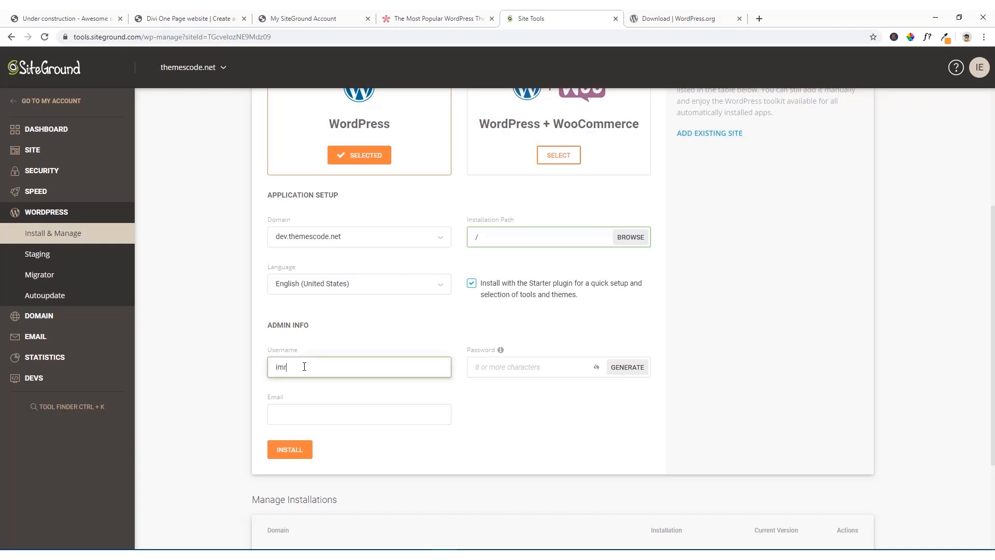
pyautogui.write('andev')
pyautogui.click(515, 401)
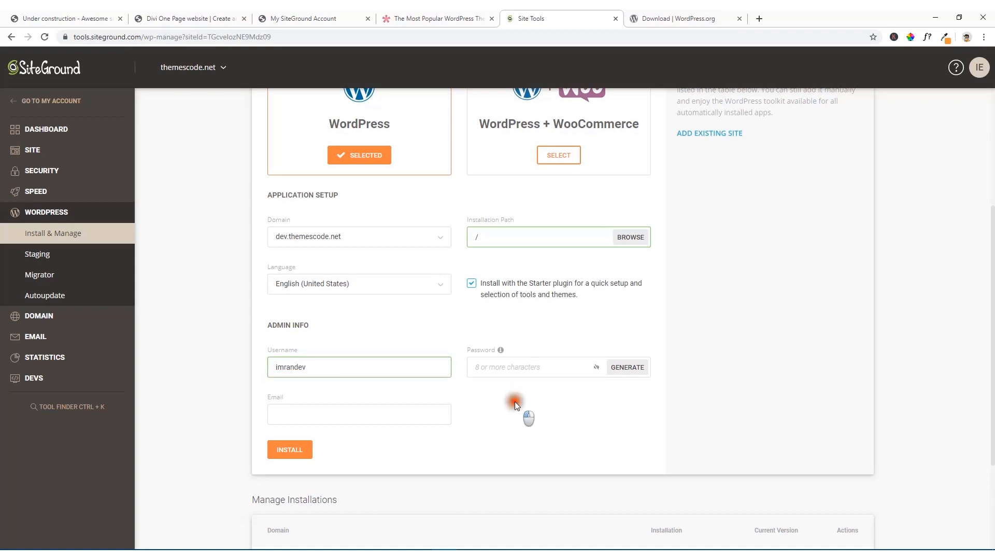
pyautogui.click(617, 374)
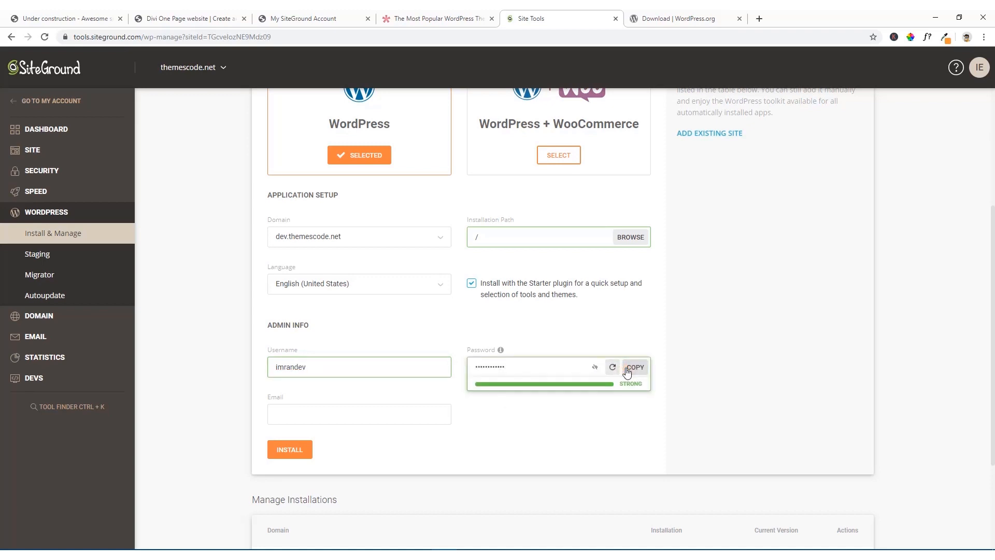
pyautogui.click(635, 368)
pyautogui.click(635, 368)
pyautogui.click(636, 368)
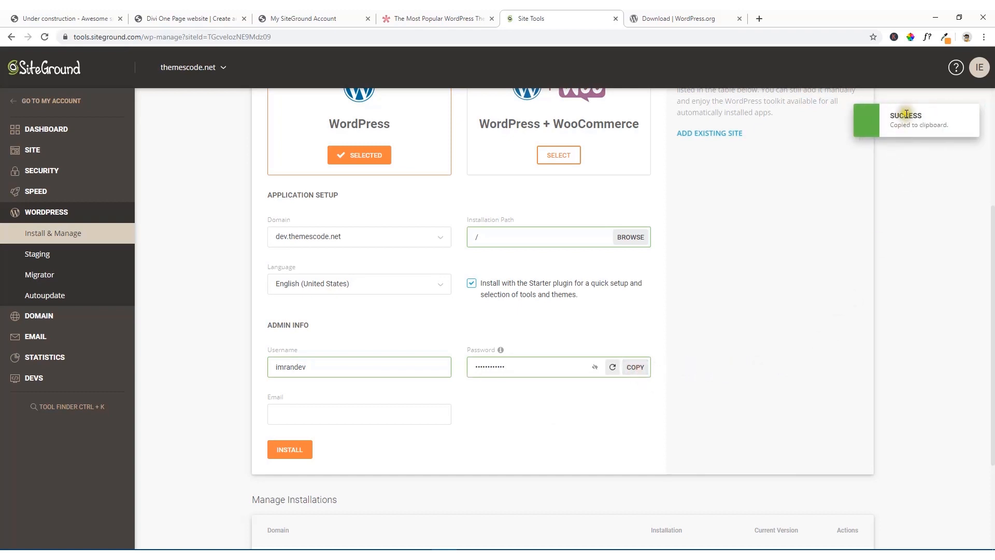
# Step: Fill in the admin email and install WordPress on dev.themescode.net
pyautogui.click(290, 415)
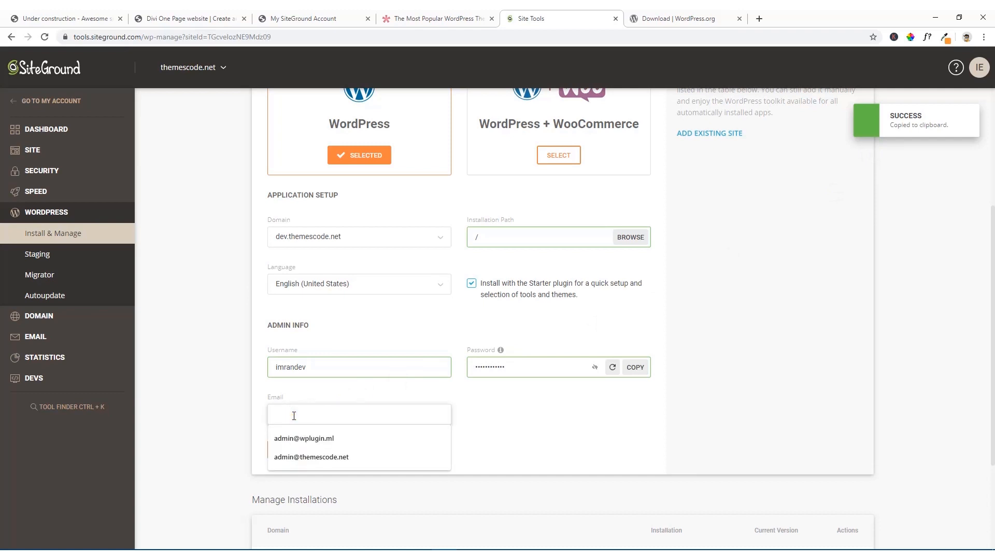
pyautogui.click(282, 453)
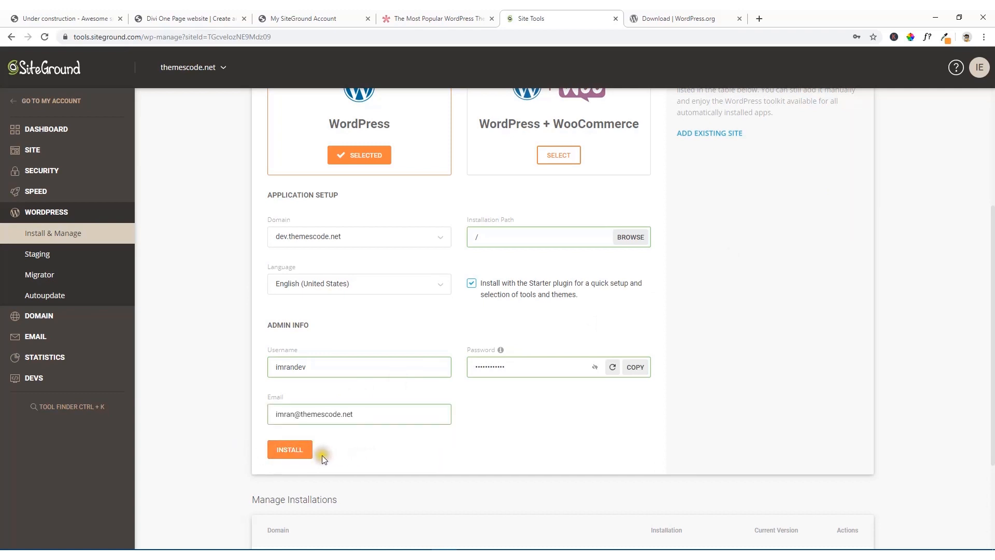
pyautogui.click(295, 453)
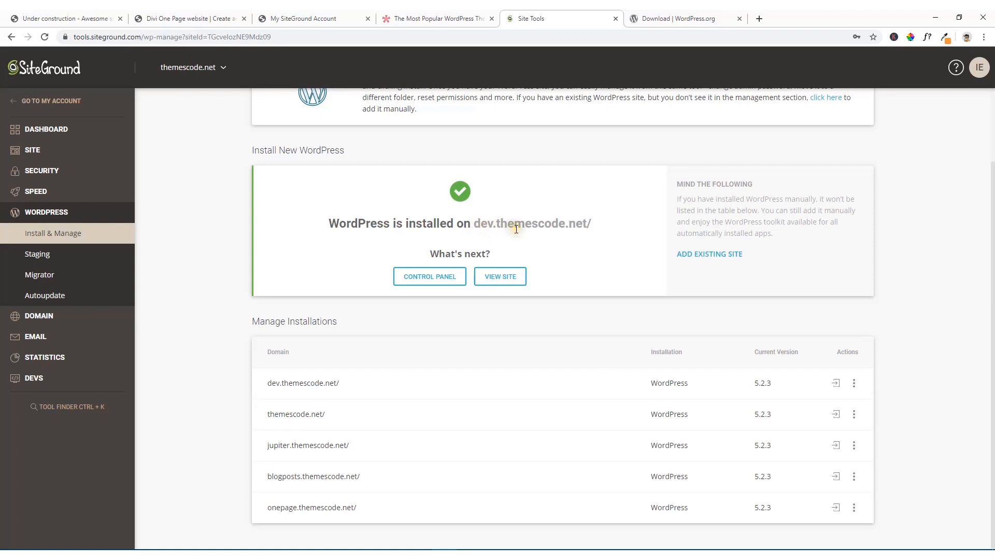
pyautogui.scroll(2, 570, 217)
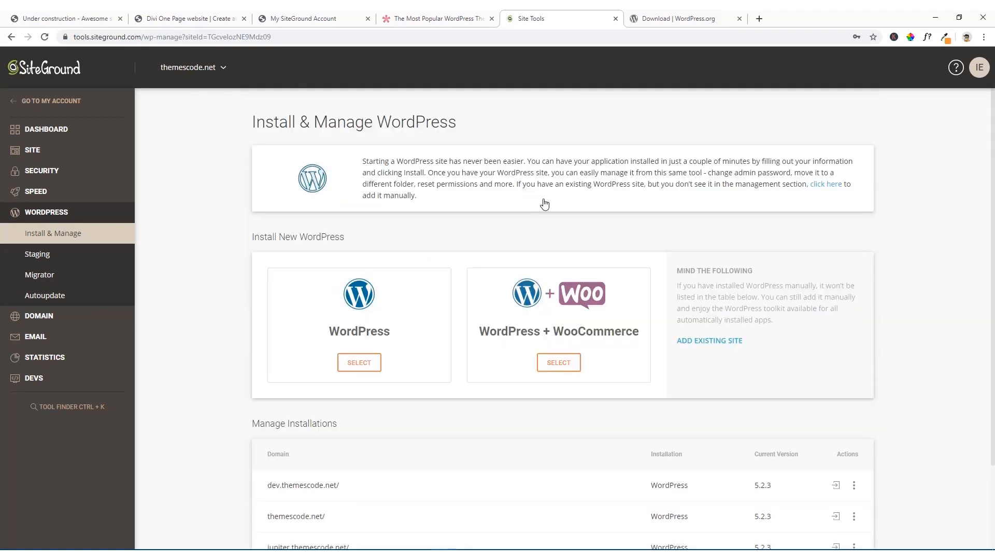
# Step: Open dev.themescode.net in a new browser tab and look over the freshly installed WordPress site
pyautogui.click(758, 19)
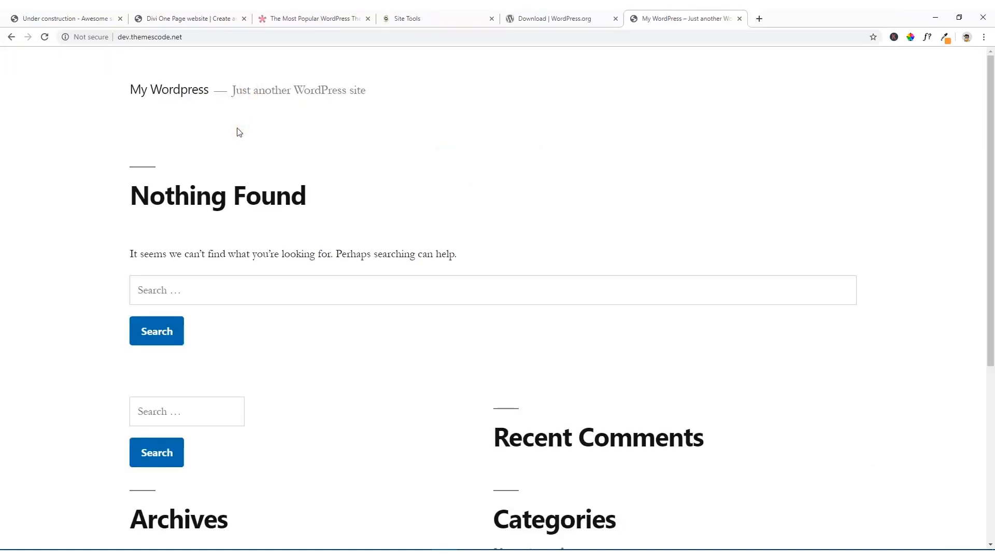
pyautogui.scroll(-3, 239, 132)
pyautogui.scroll(3, 275, 202)
pyautogui.click(276, 91)
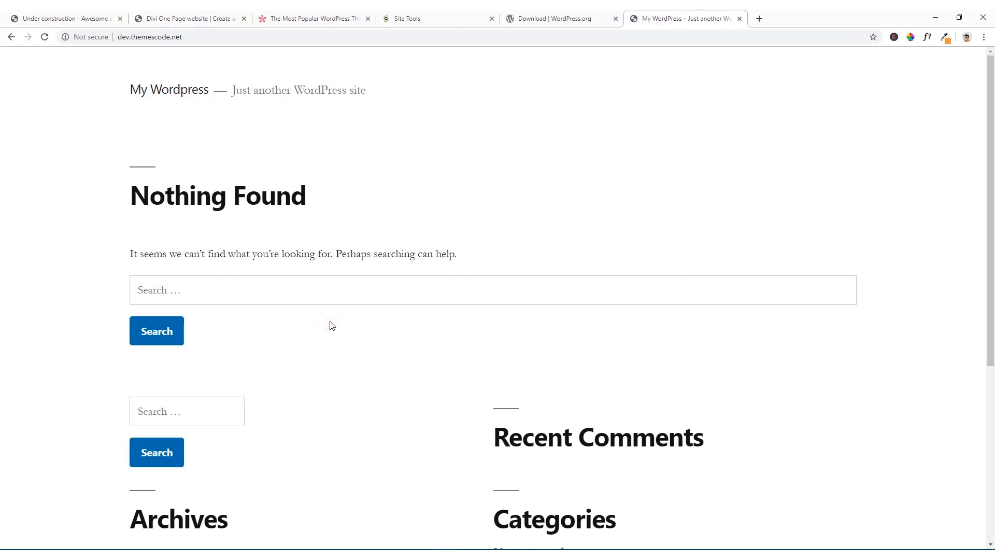
# Step: Log in to the WordPress admin at dev.themescode.net/wp-admin and exit the SiteGround WordPress Starter wizard
pyautogui.click(199, 39)
pyautogui.click(205, 39)
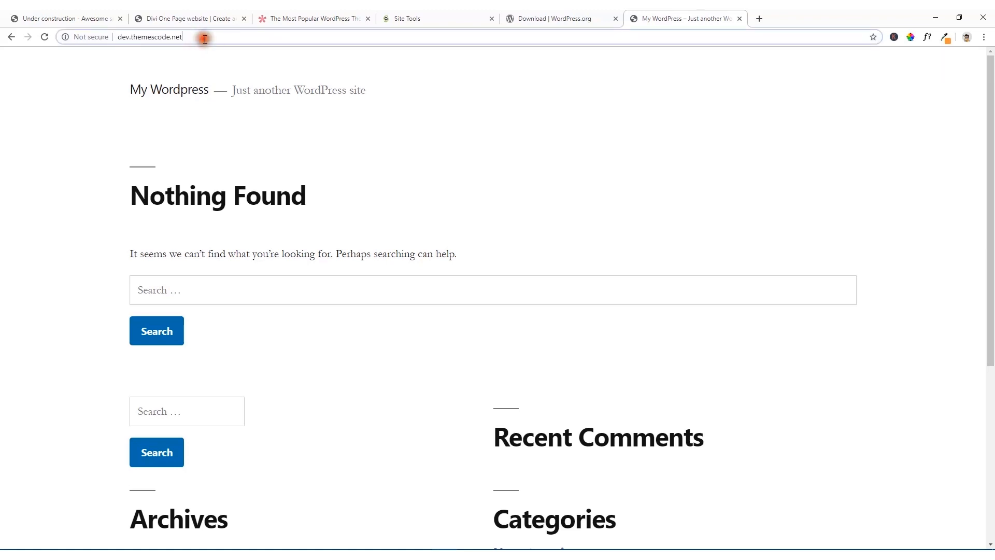
pyautogui.write('/')
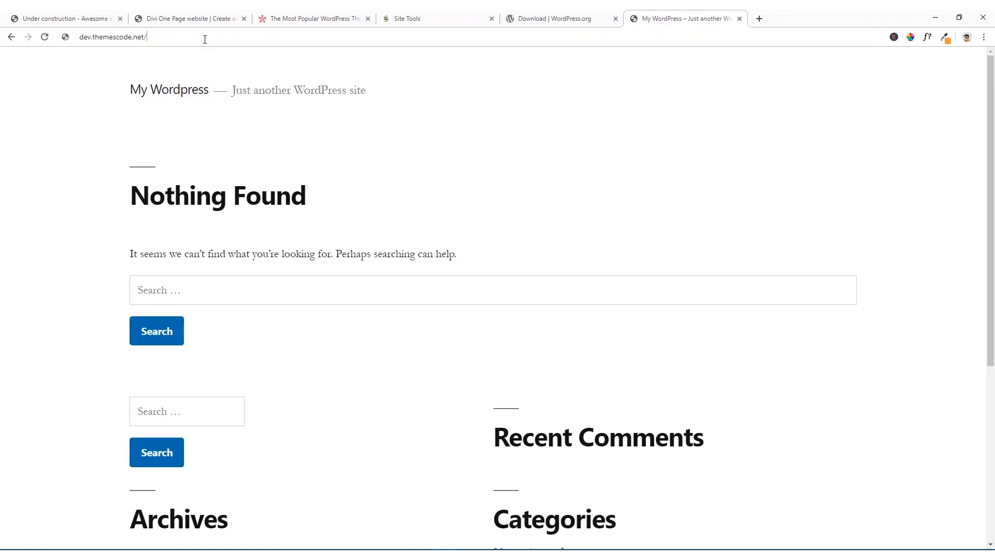
pyautogui.write('wp-')
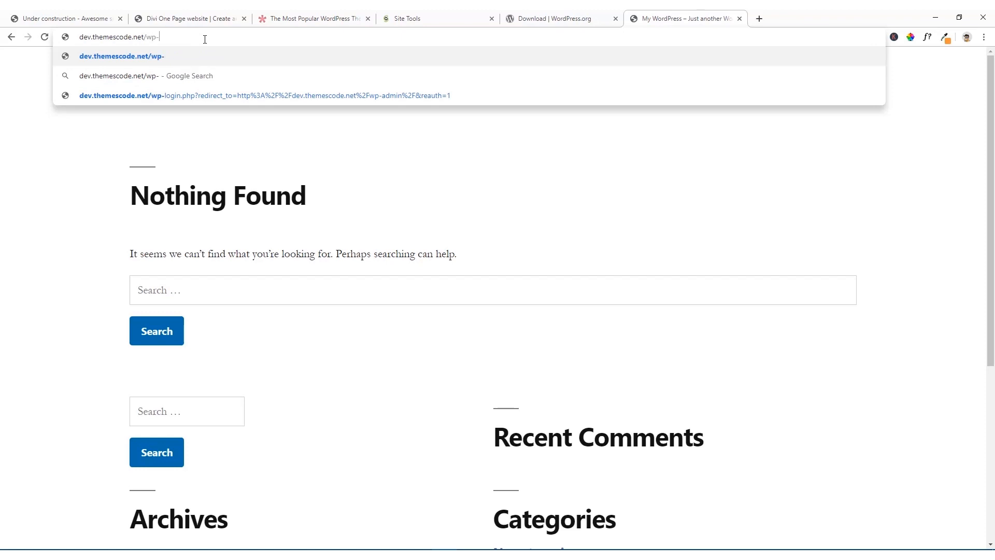
pyautogui.write('admin')
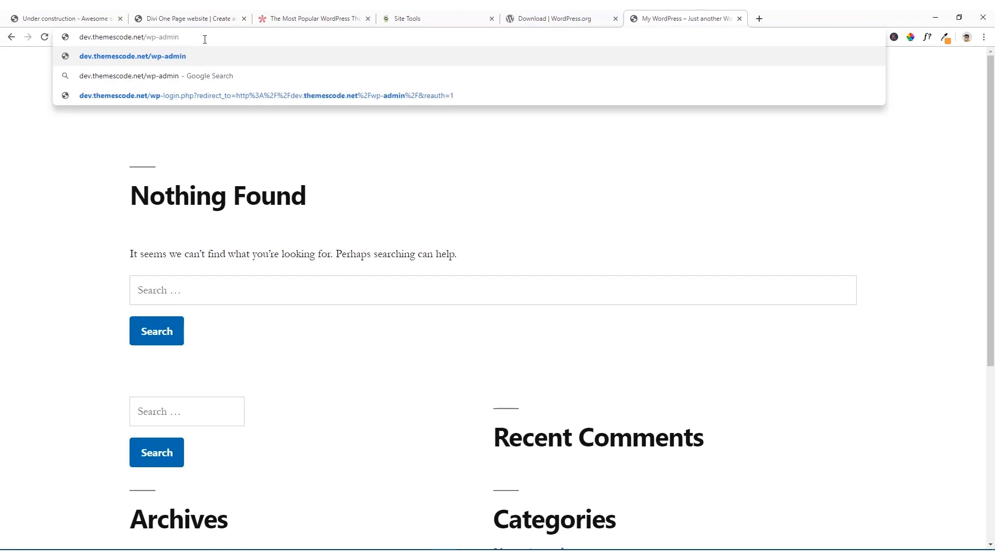
pyautogui.press('Return')
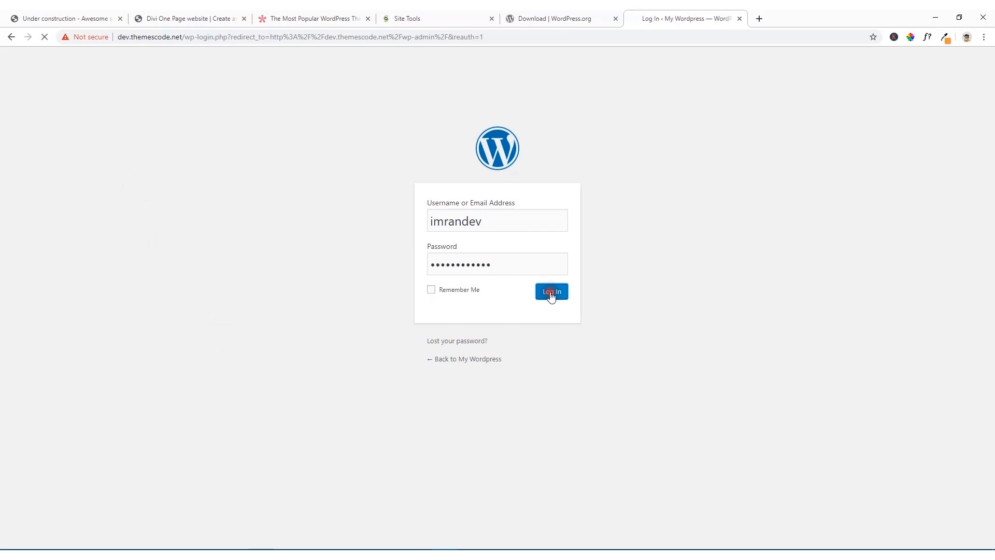
pyautogui.click(551, 291)
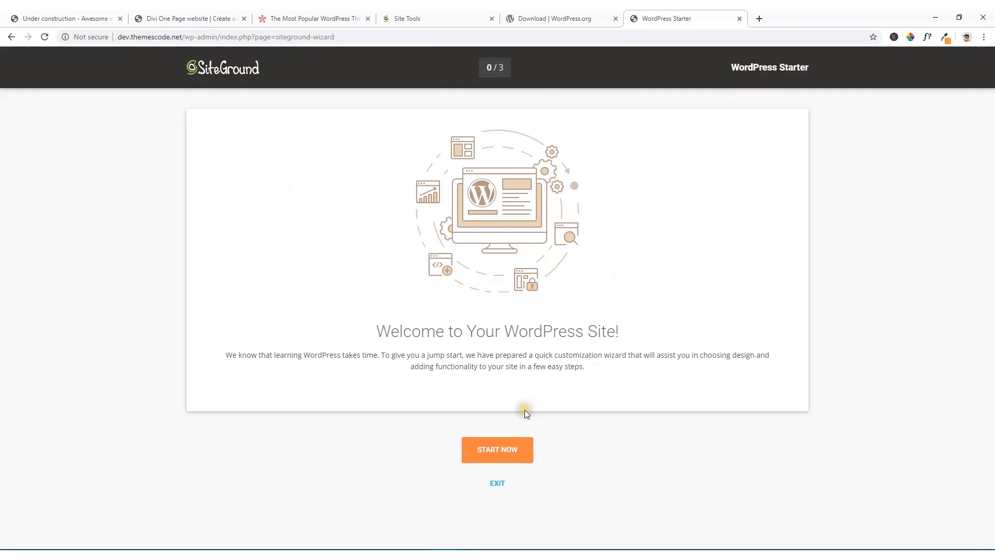
pyautogui.click(498, 484)
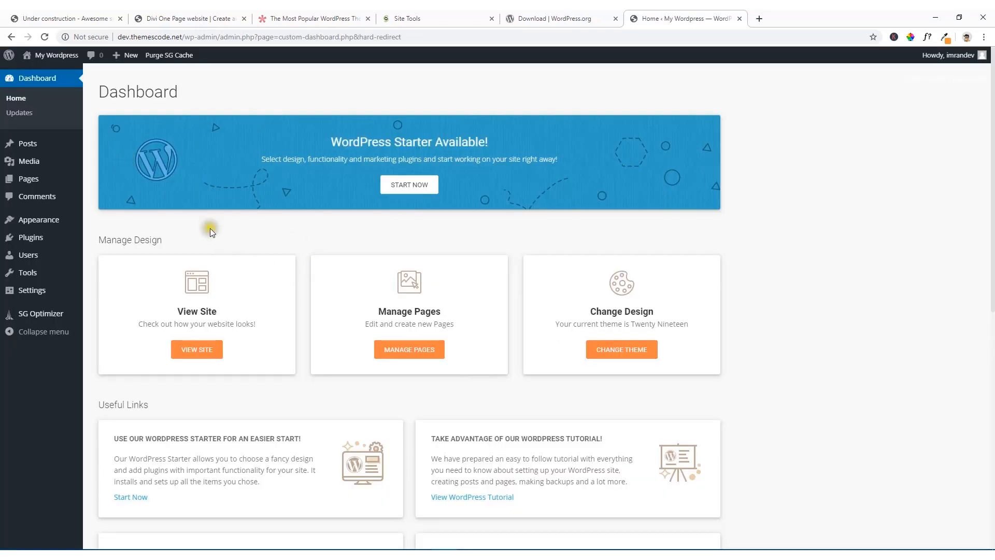
# Step: Go to the site's installed themes and open the page for adding new themes
pyautogui.moveTo(47, 227)
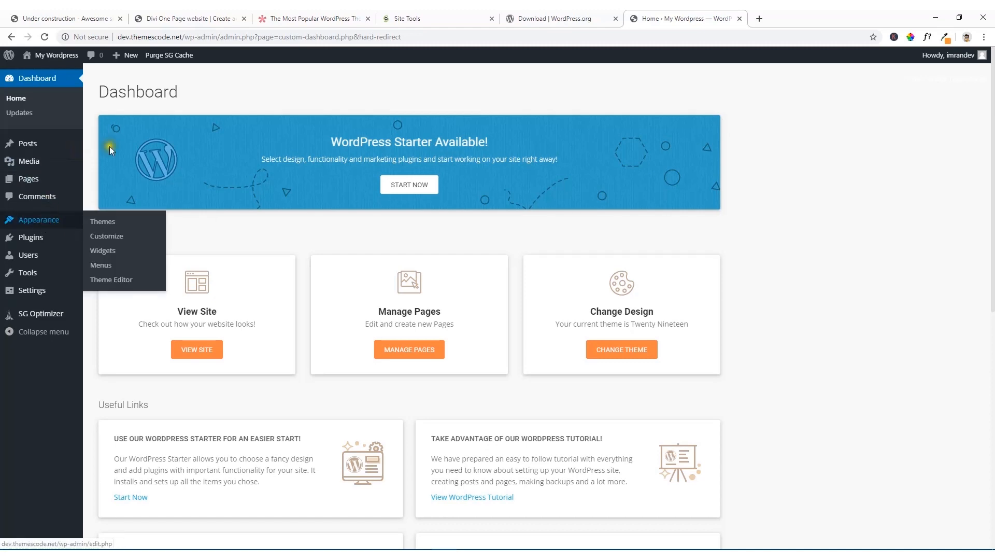
pyautogui.click(104, 227)
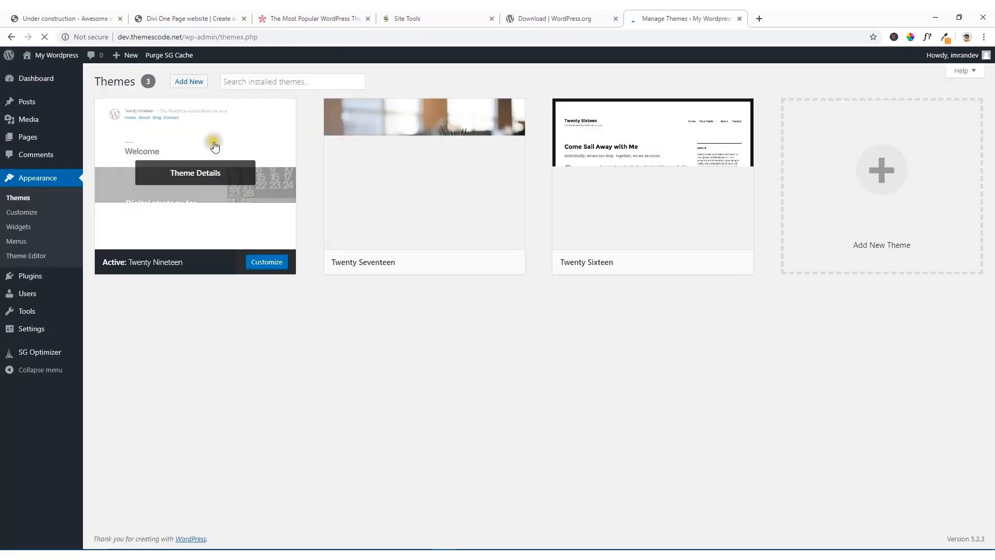
pyautogui.click(190, 85)
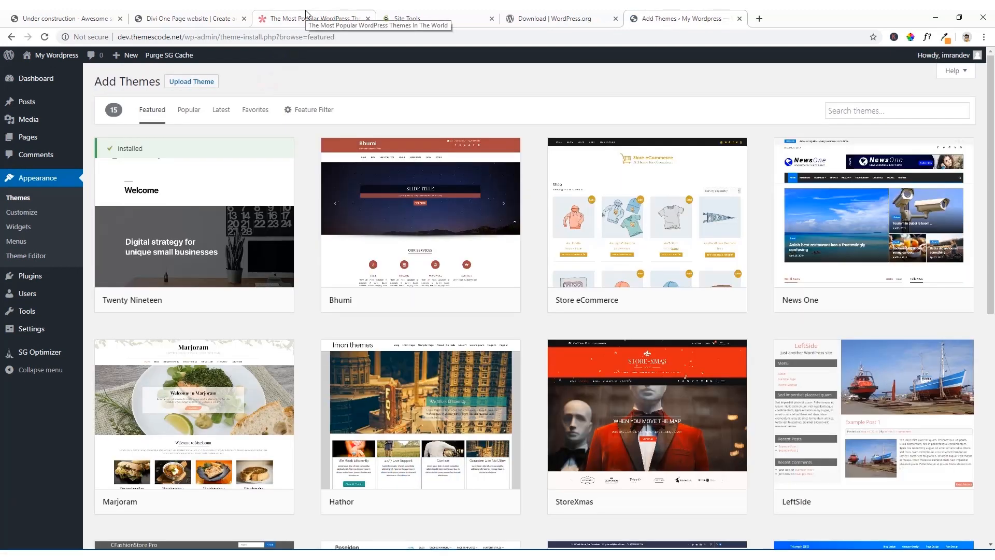
# Step: Switch to the open Elegant Themes website and look over the Divi theme's product page
pyautogui.click(306, 17)
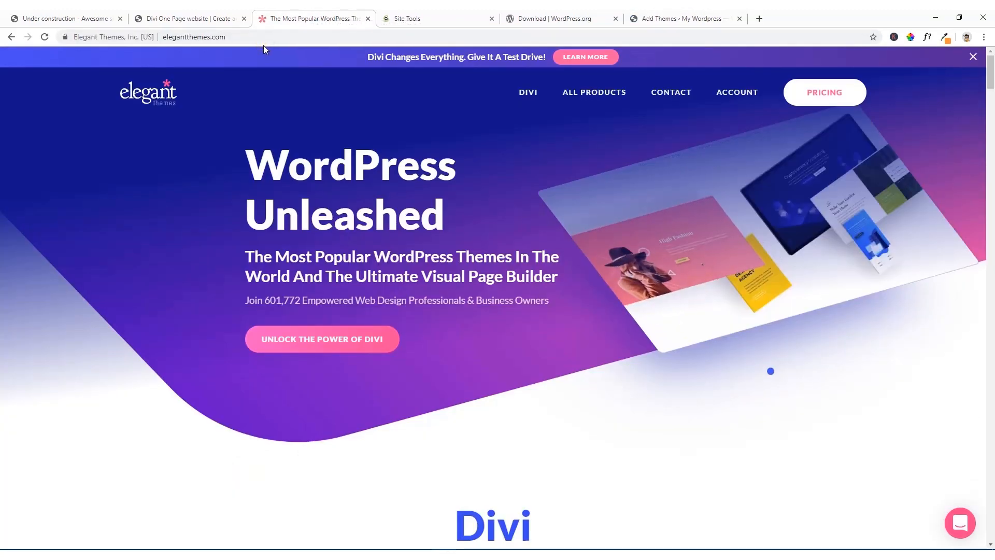
pyautogui.click(531, 96)
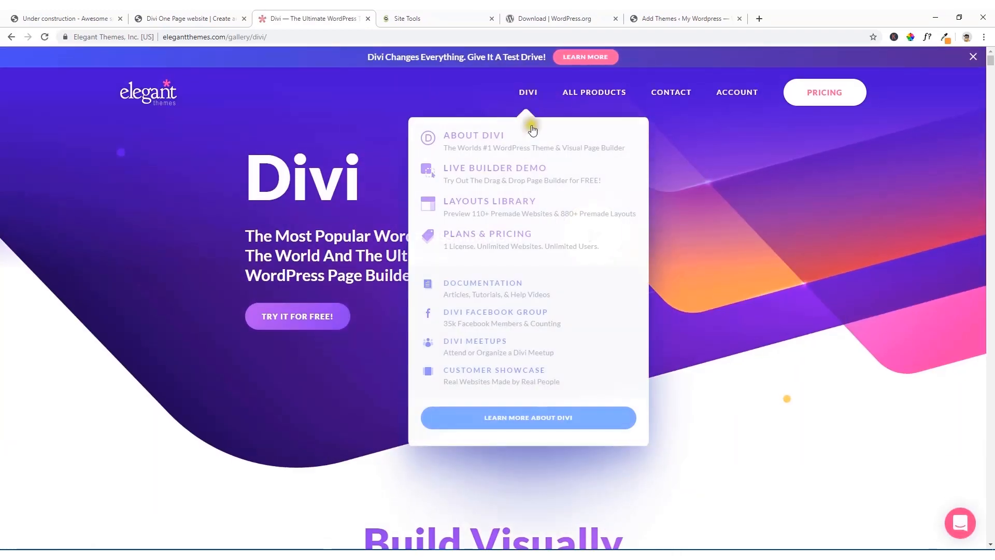
pyautogui.scroll(-1, 358, 207)
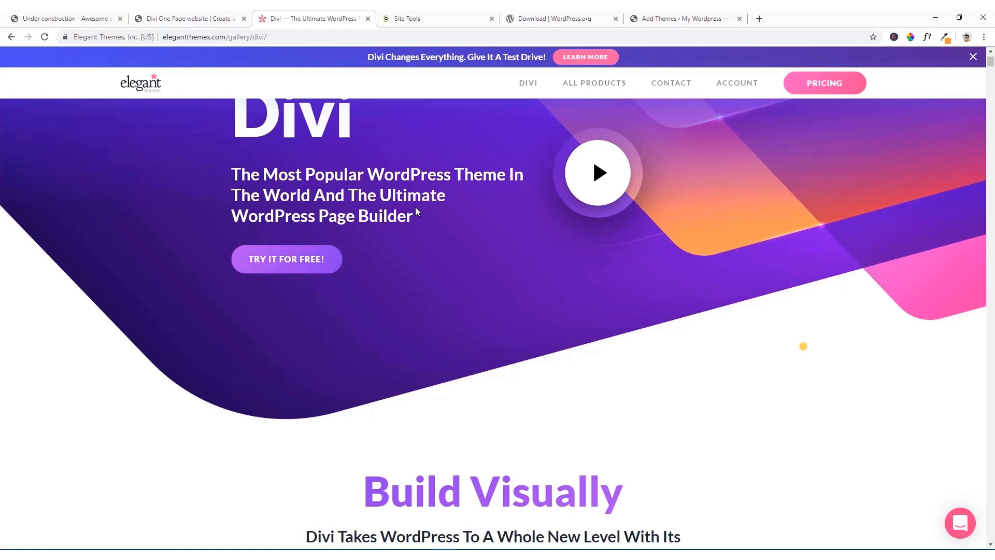
pyautogui.scroll(1, 496, 189)
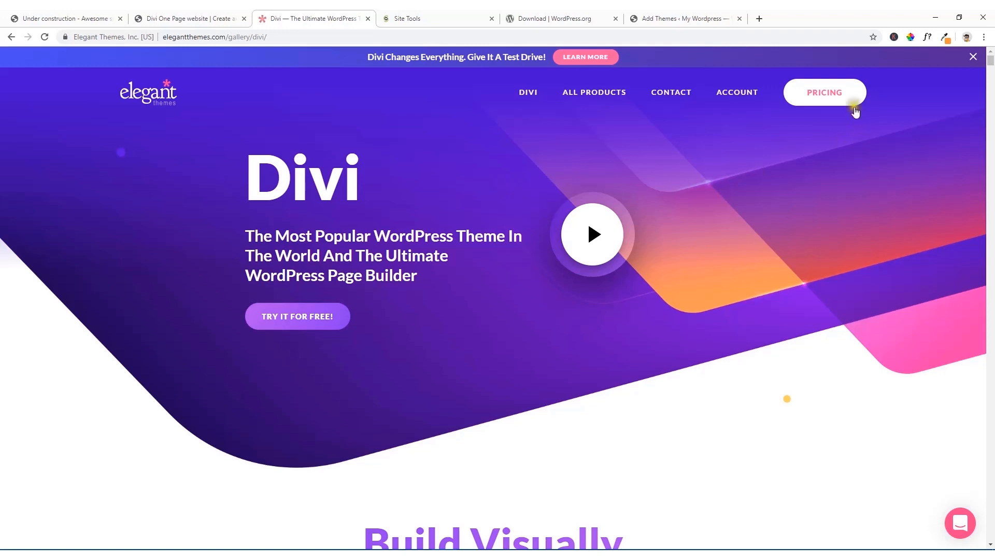
# Step: Open the Elegant Themes pricing page and compare the Yearly Access and Lifetime Access plans
pyautogui.click(824, 97)
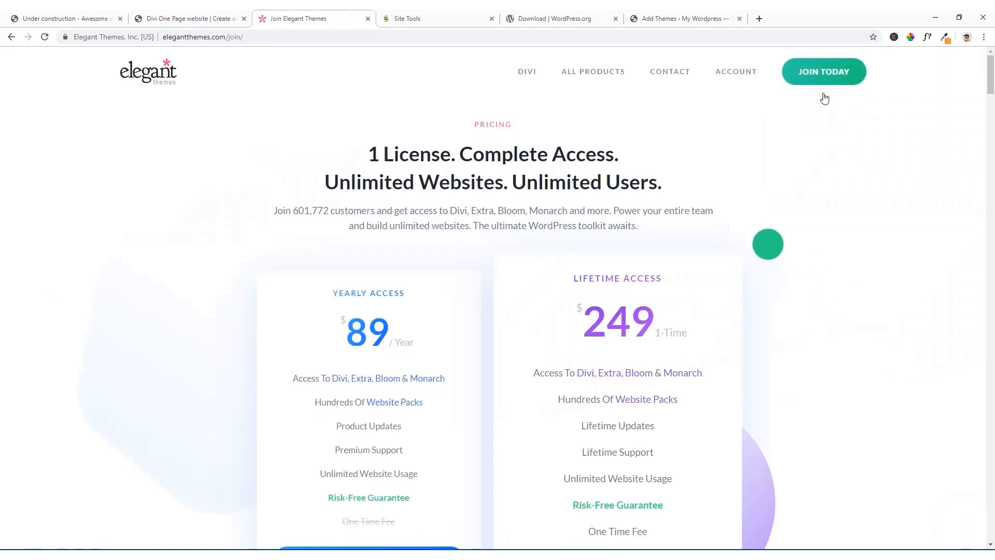
pyautogui.scroll(-2, 399, 264)
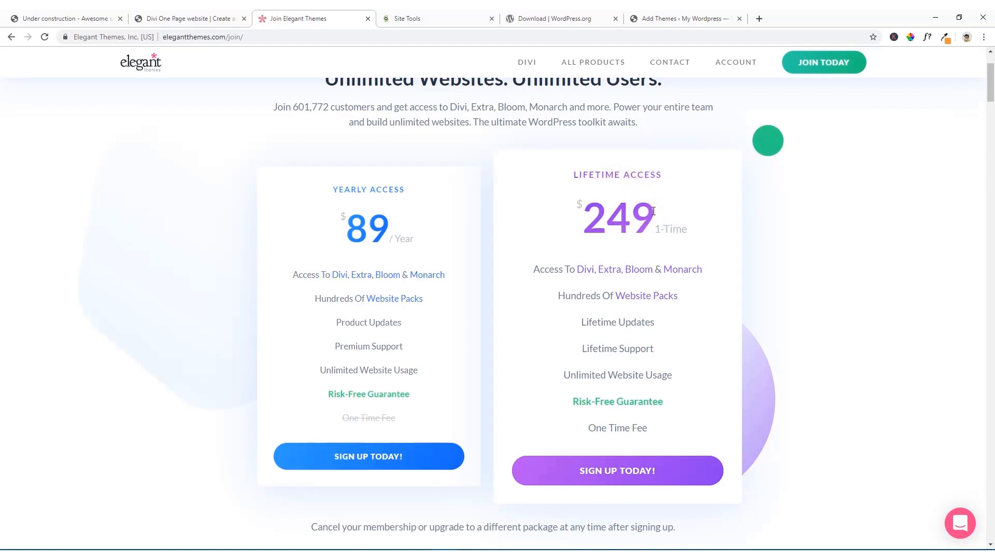
pyautogui.moveTo(322, 371)
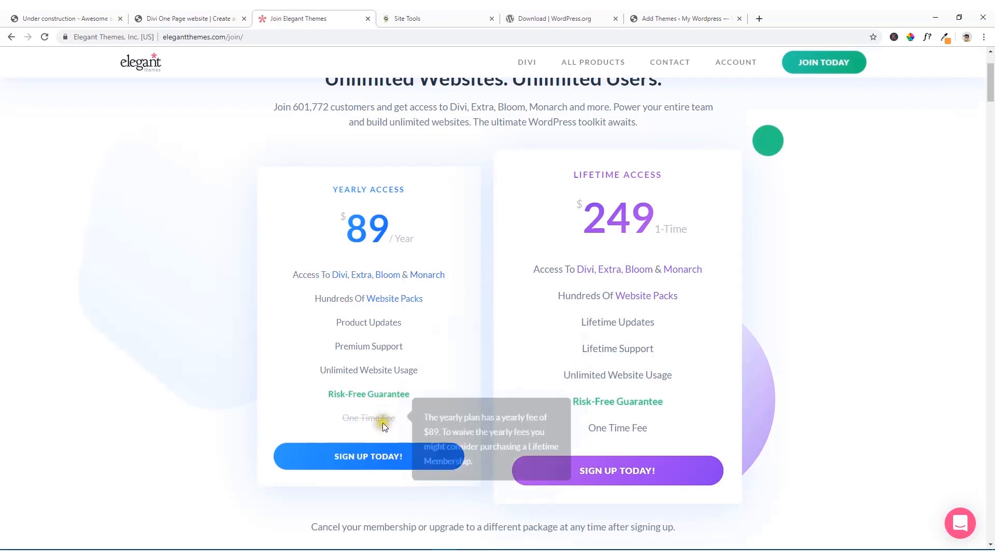
# Step: View the registration form for the Yearly Access plan, dismiss the risk-free offer and return to the pricing page
pyautogui.click(357, 463)
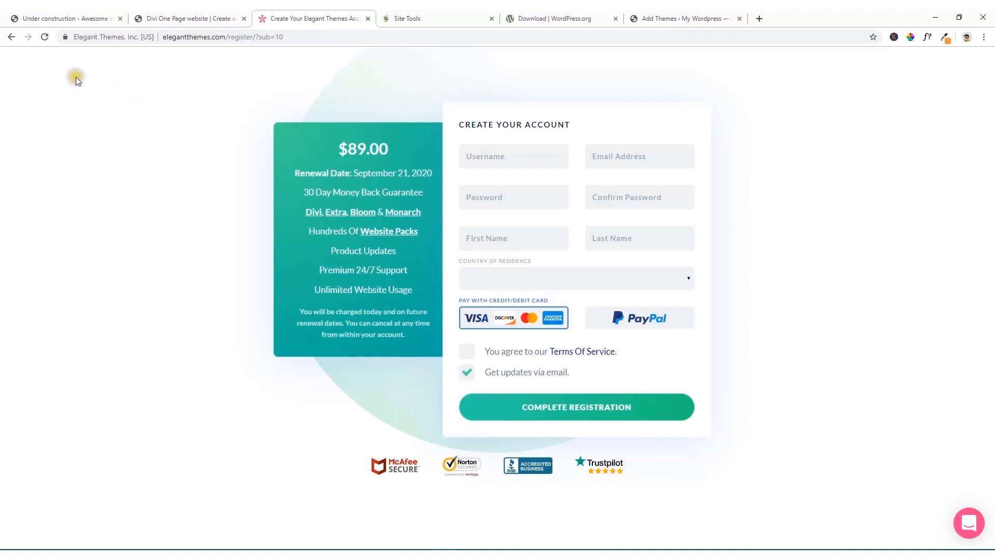
pyautogui.moveTo(17, 40)
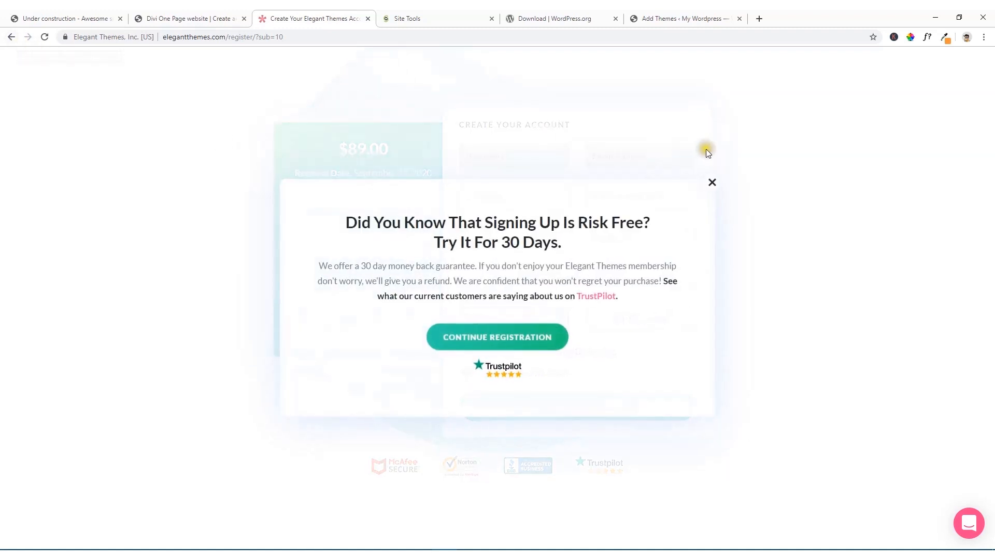
pyautogui.click(715, 181)
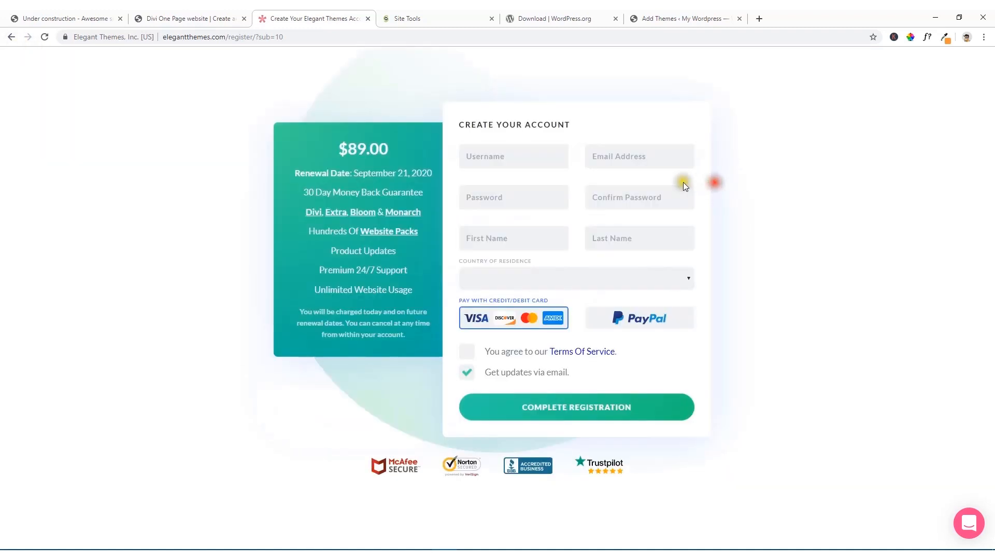
pyautogui.click(11, 38)
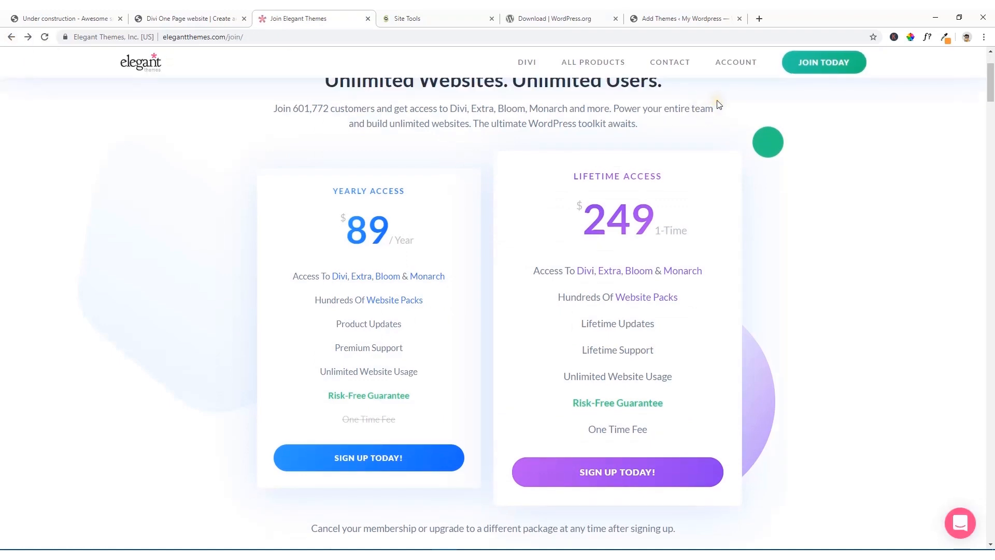
# Step: Open the account details in the Elegant Themes members area and look through them
pyautogui.scroll(2, 718, 104)
pyautogui.moveTo(722, 71)
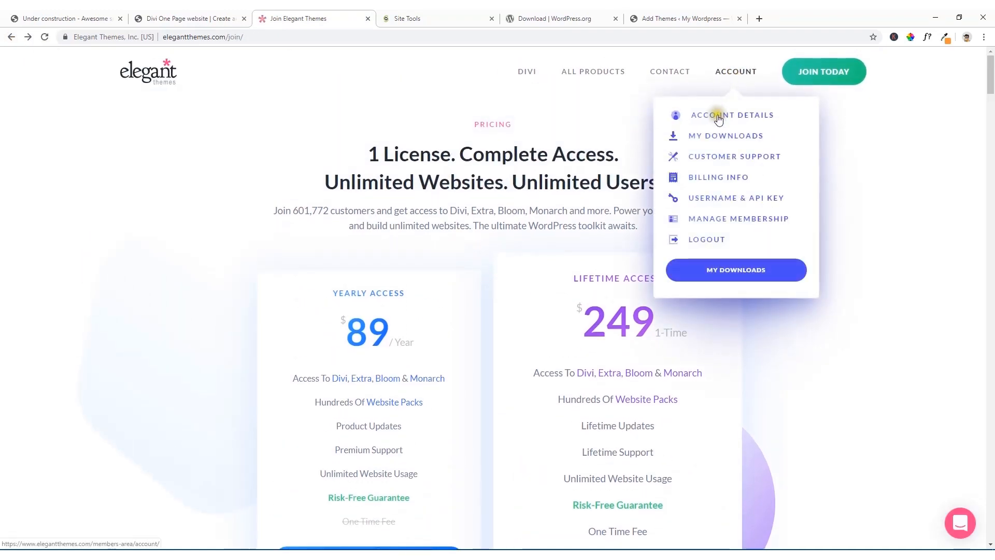
pyautogui.click(736, 115)
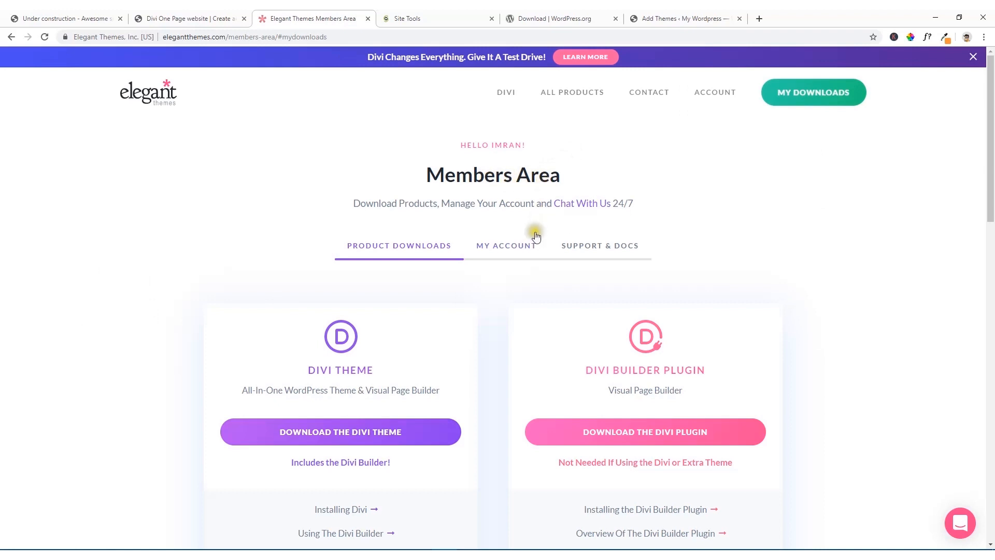
pyautogui.click(516, 253)
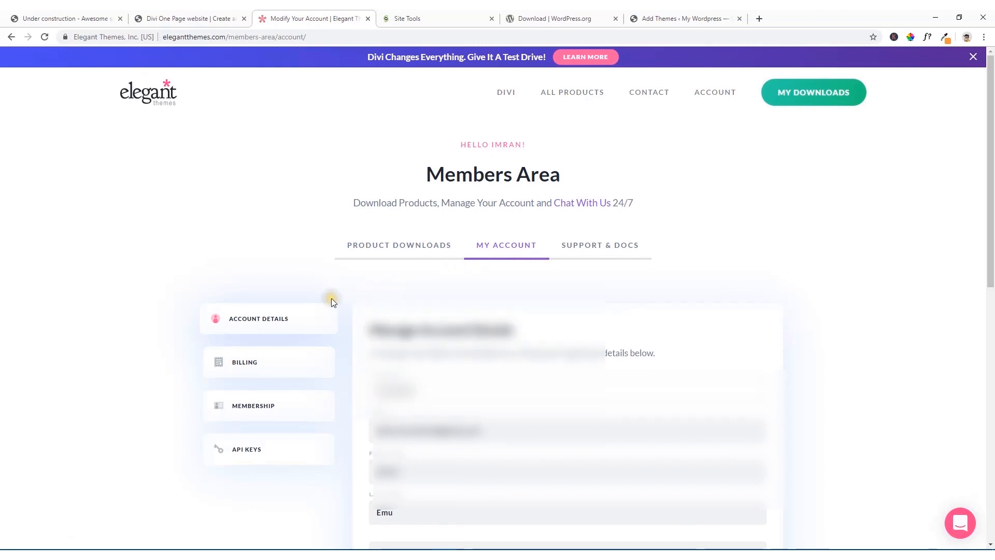
pyautogui.scroll(-2, 332, 297)
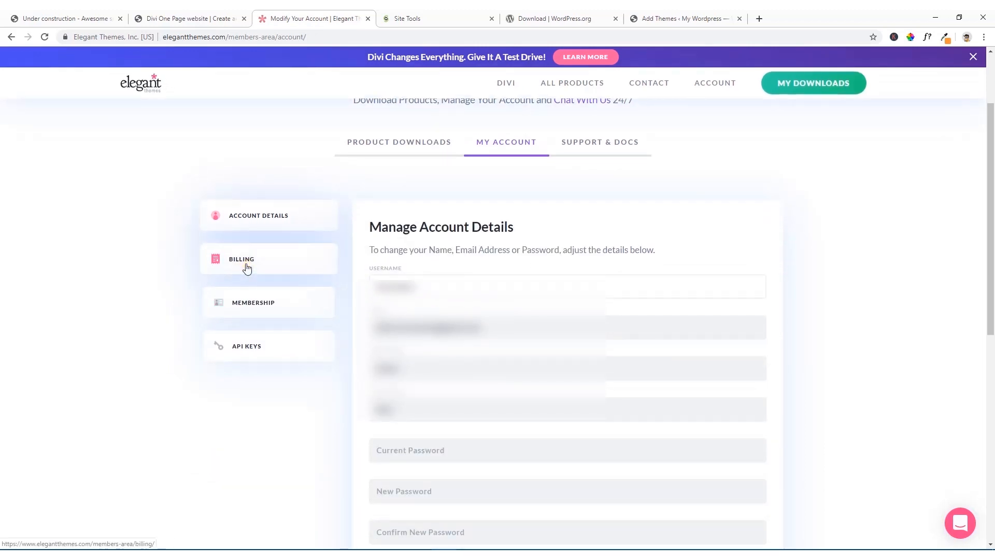
# Step: Open the membership section of the account and highlight the membership type
pyautogui.click(249, 303)
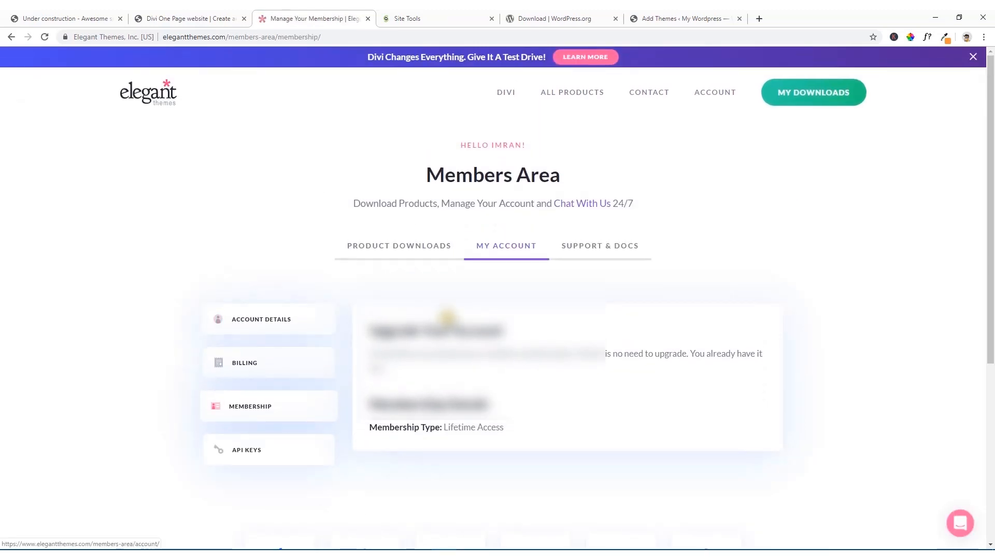
pyautogui.scroll(-2, 446, 317)
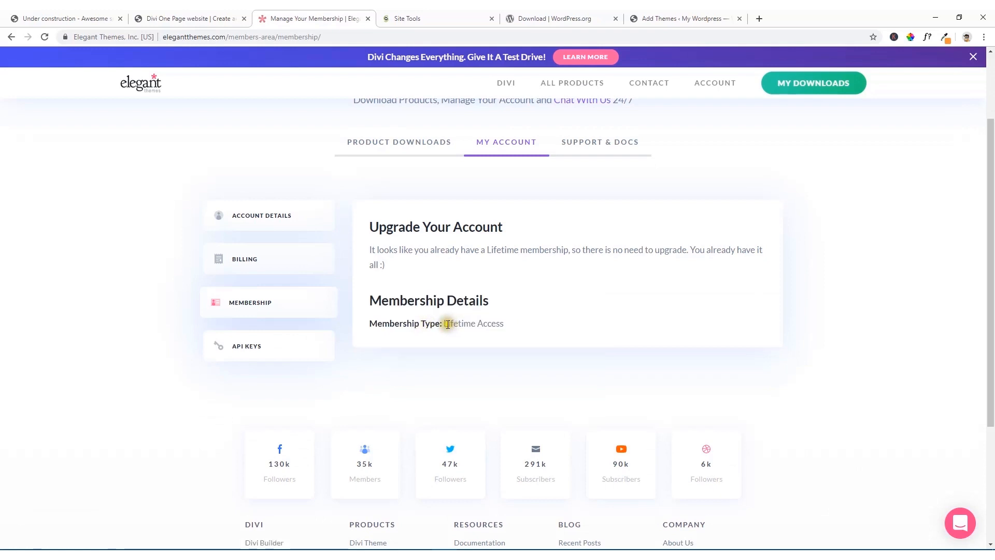
pyautogui.moveTo(446, 324); pyautogui.dragTo(514, 330)
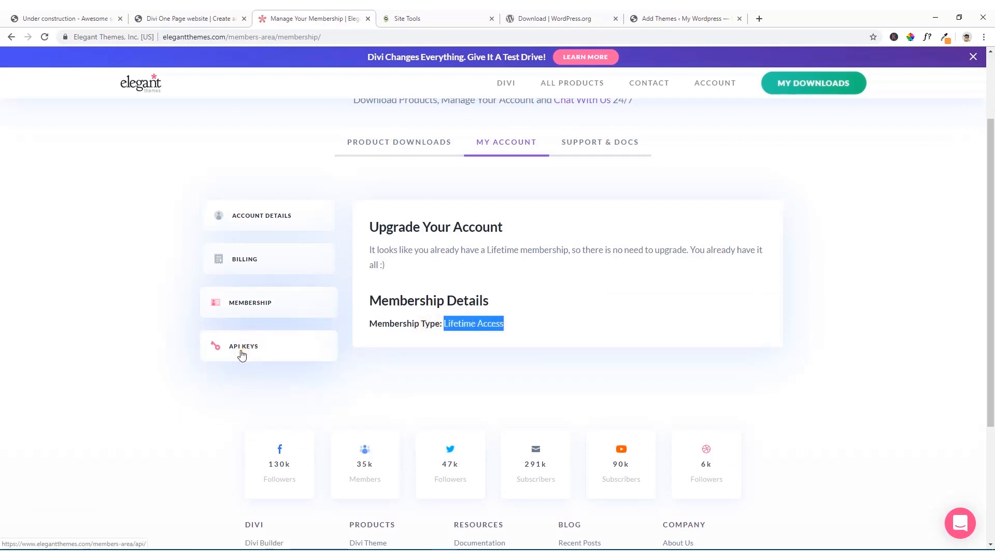
pyautogui.click(256, 354)
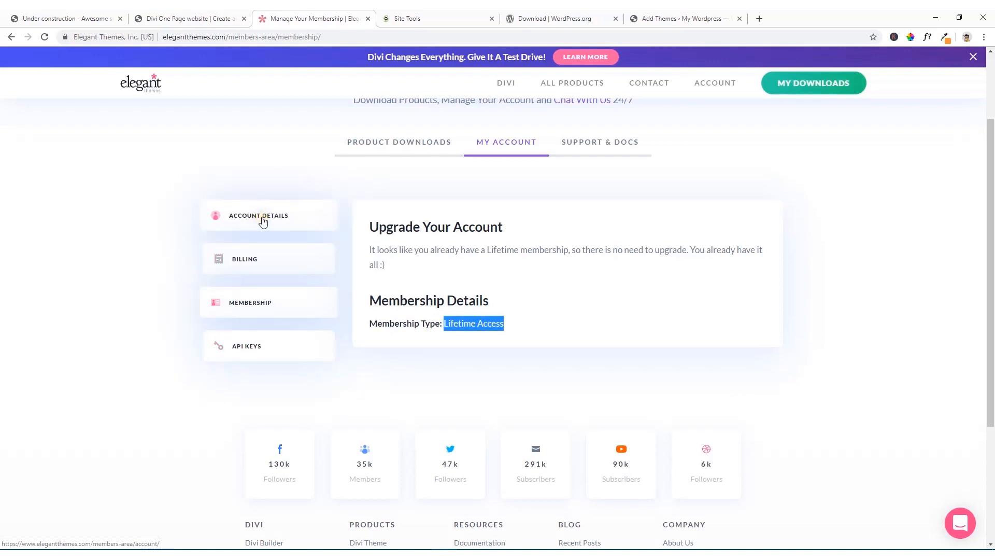
# Step: Download the Divi theme from the product downloads in the members area
pyautogui.scroll(2, 263, 222)
pyautogui.click(404, 259)
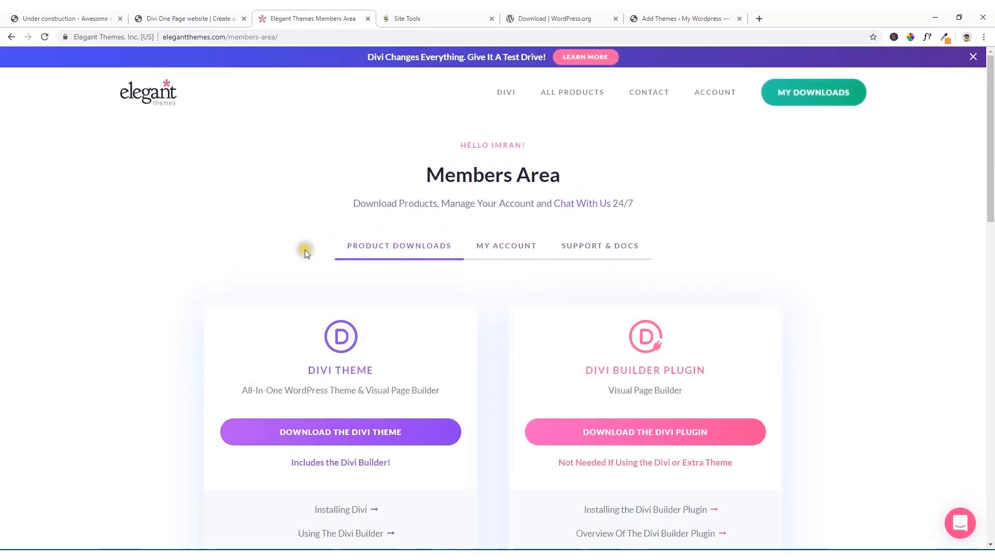
pyautogui.scroll(-3, 305, 253)
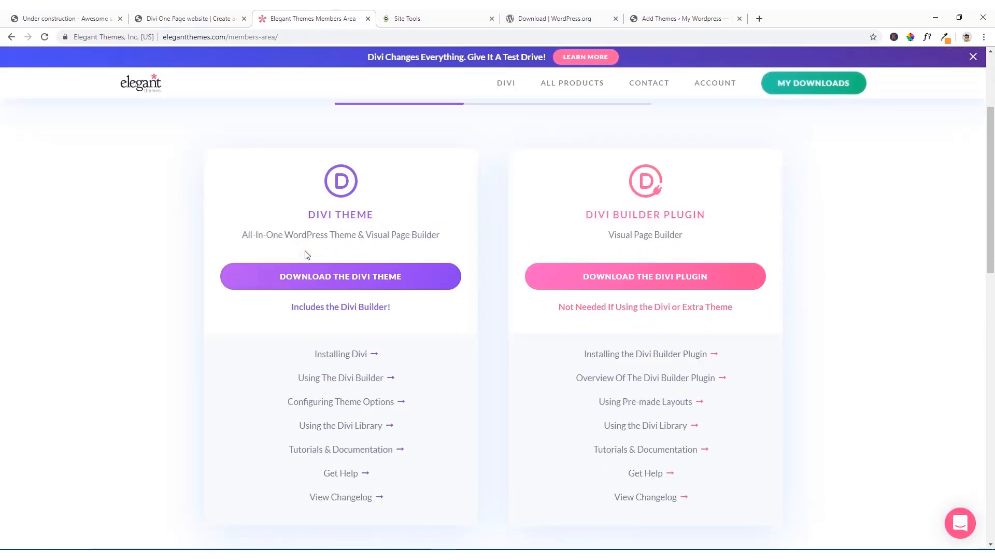
pyautogui.click(283, 284)
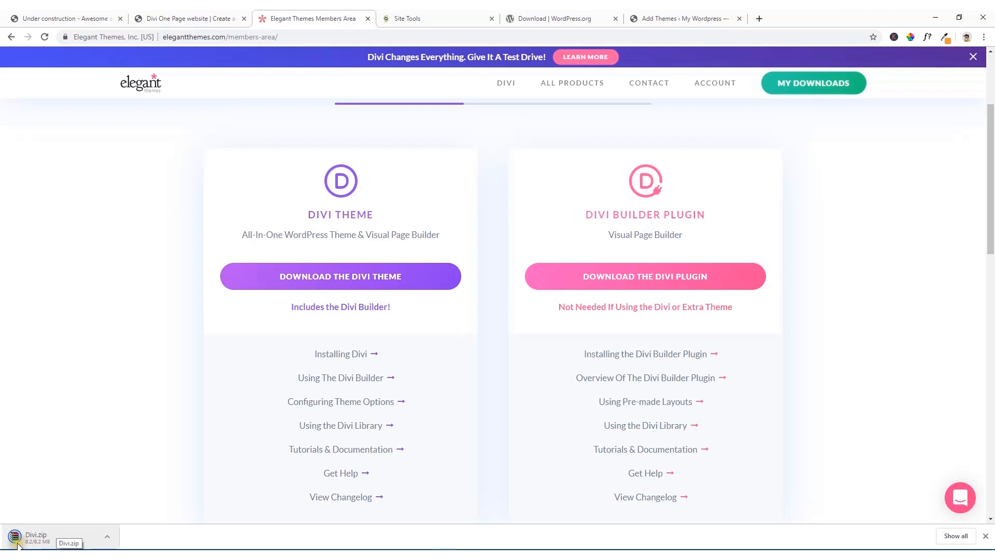
# Step: Show the downloaded Divi.zip file in its Downloads folder
pyautogui.click(108, 538)
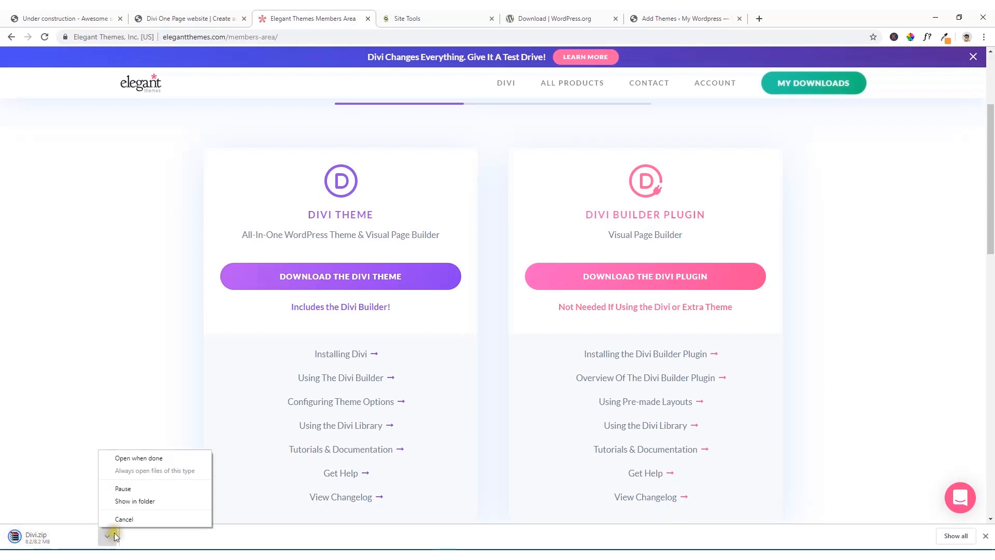
pyautogui.click(130, 501)
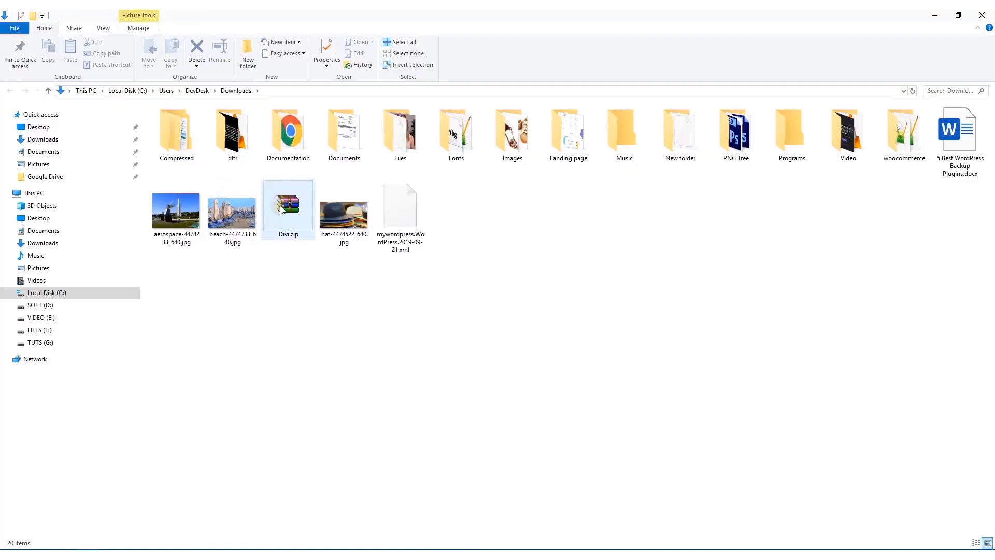
pyautogui.click(353, 305)
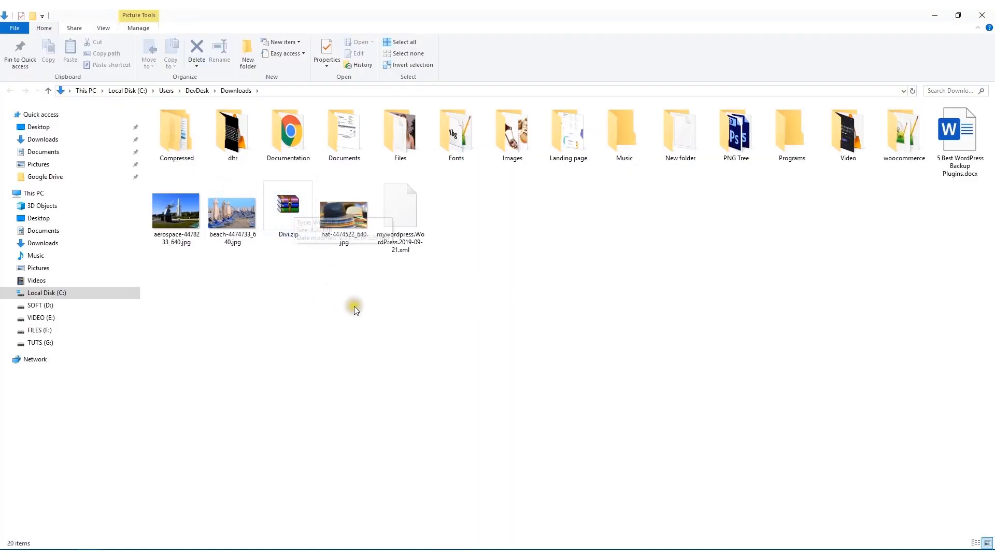
# Step: Return to the WordPress dashboard, install the theme from the uploaded Divi.zip file and activate it
pyautogui.click(444, 553)
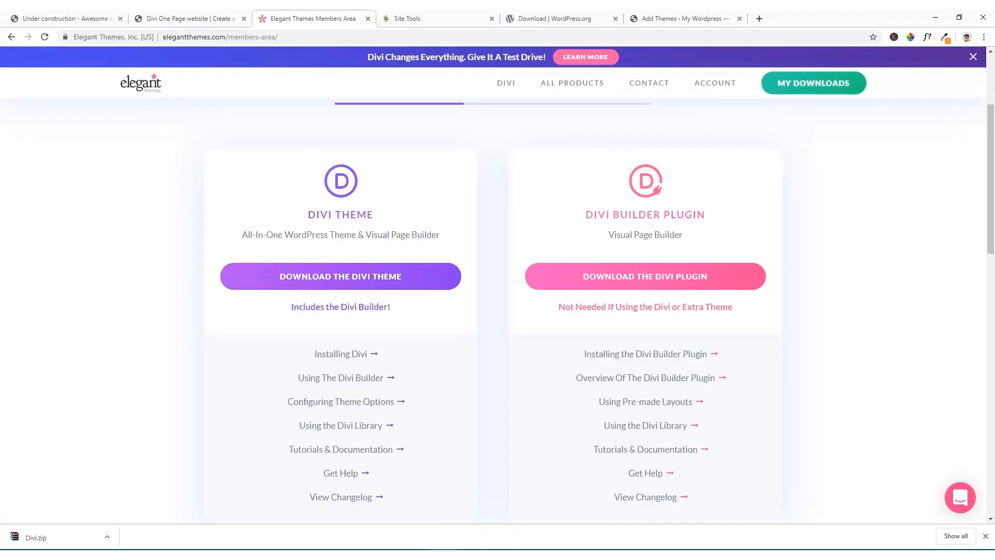
pyautogui.click(190, 18)
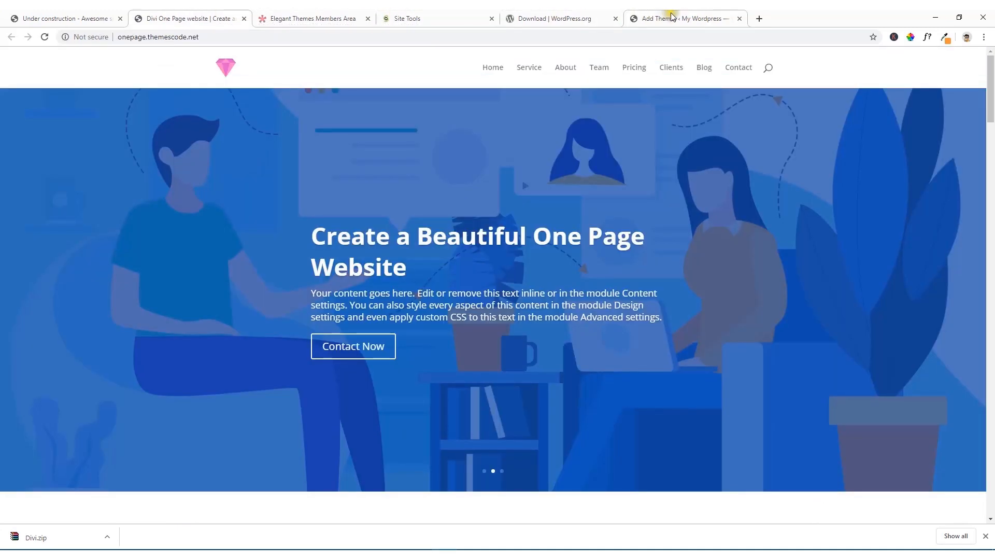
pyautogui.click(648, 18)
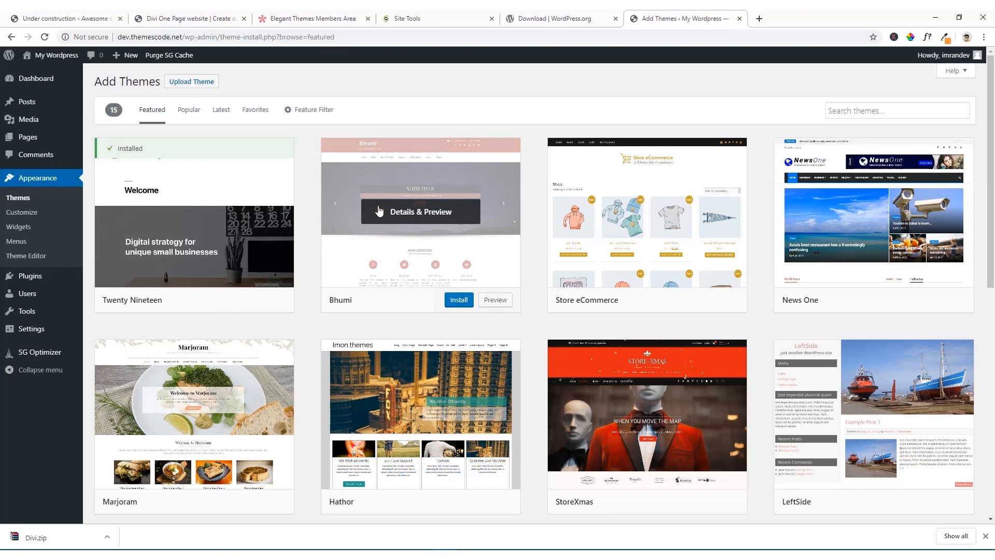
pyautogui.click(198, 88)
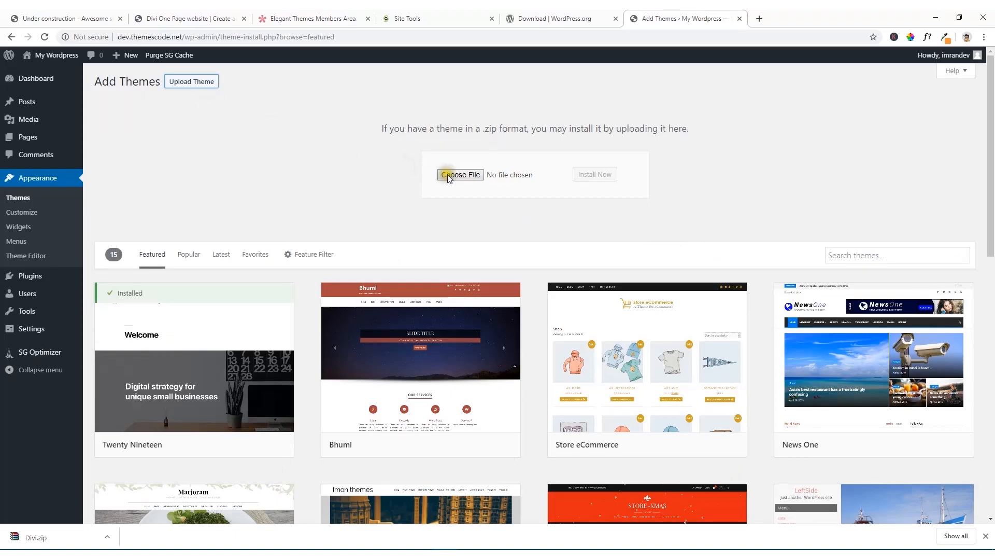
pyautogui.click(446, 173)
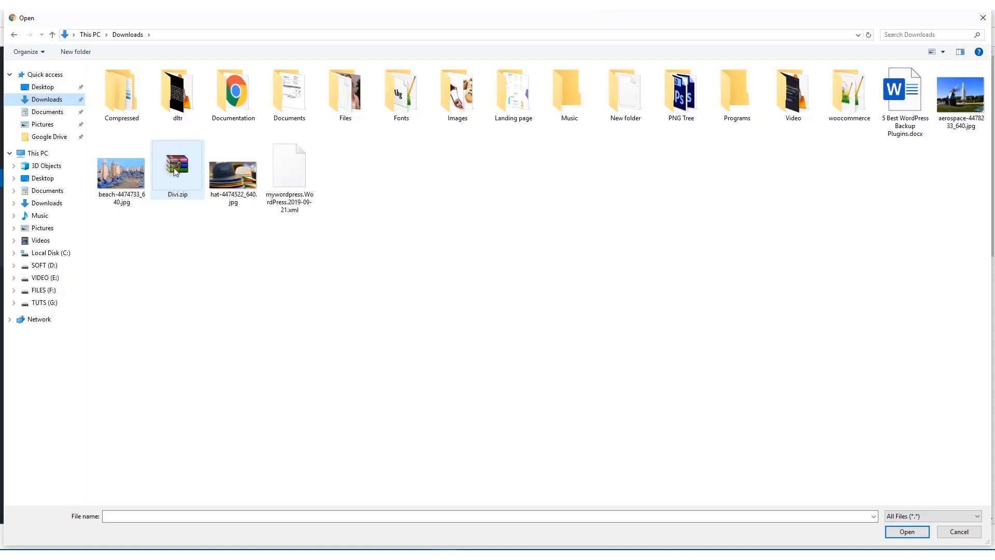
pyautogui.click(175, 171)
pyautogui.doubleClick(175, 171)
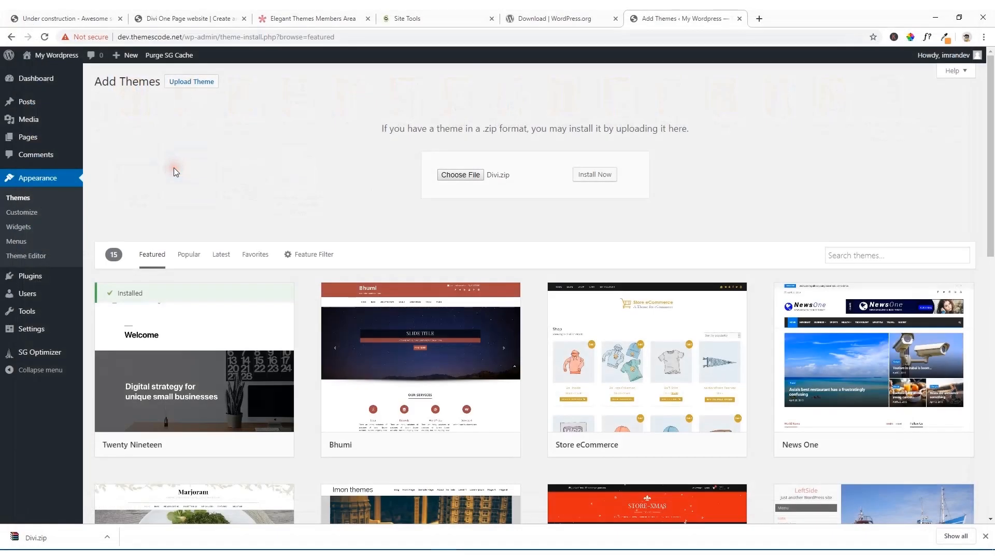
pyautogui.click(597, 175)
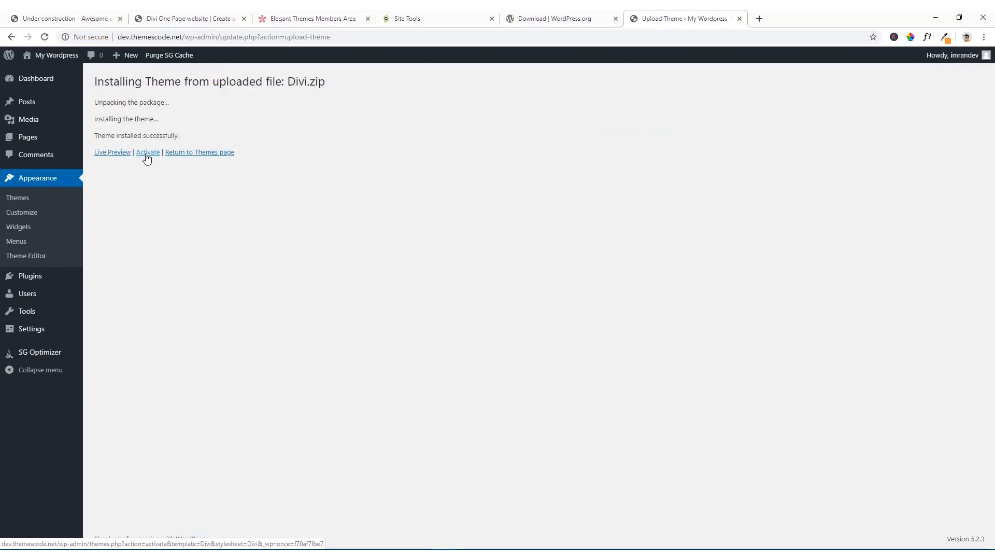
pyautogui.click(148, 153)
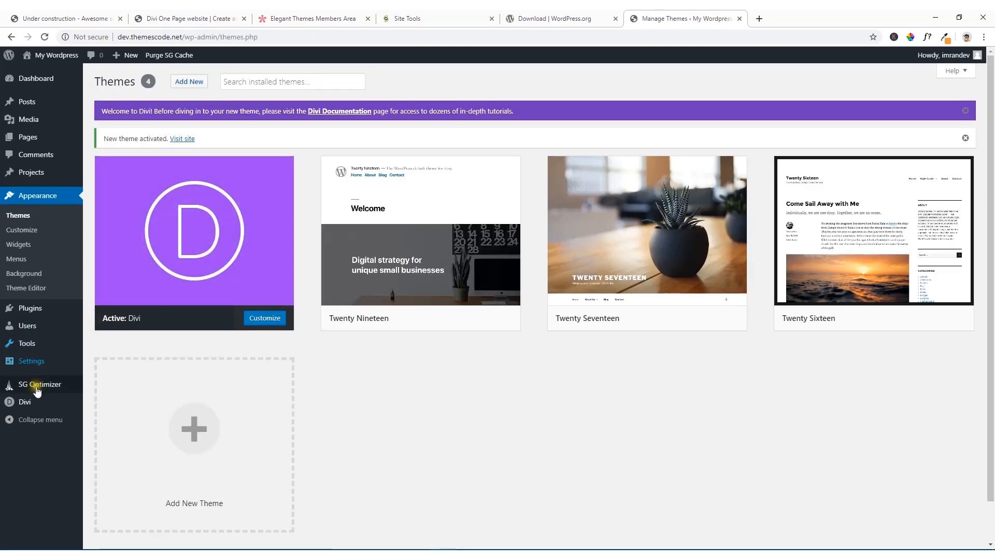
# Step: Enter the Elegant Themes username and API key in the update settings of the Divi Theme Options and save the changes
pyautogui.moveTo(23, 408)
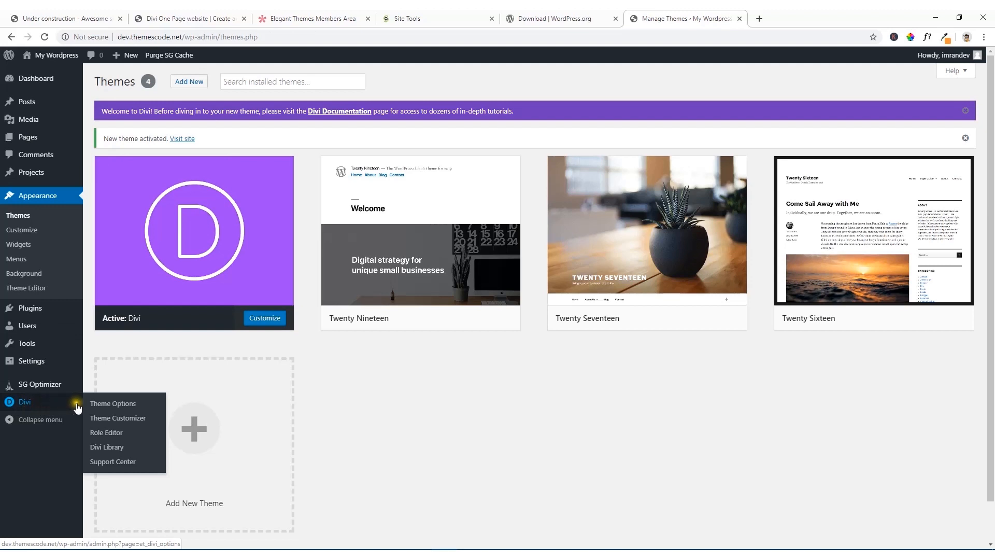
pyautogui.click(123, 409)
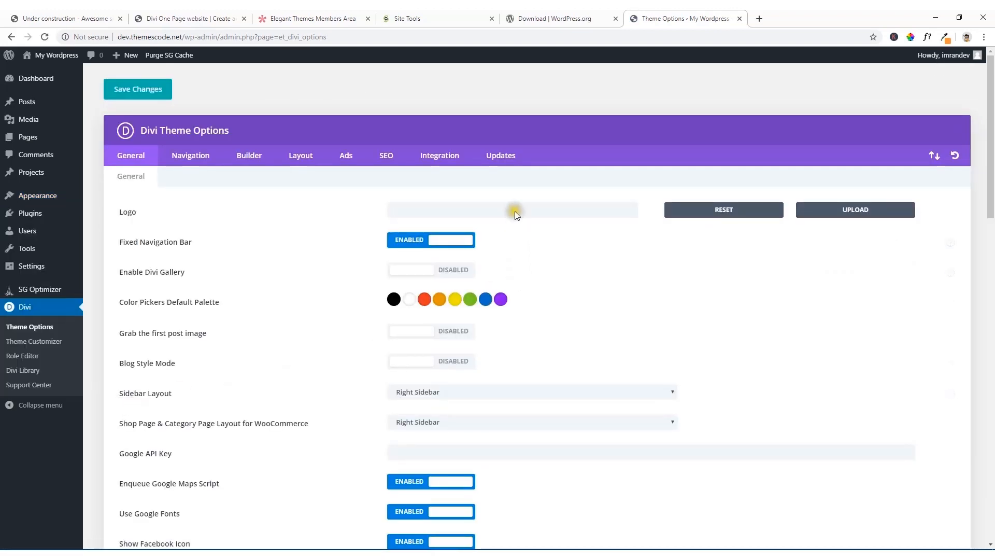
pyautogui.click(502, 163)
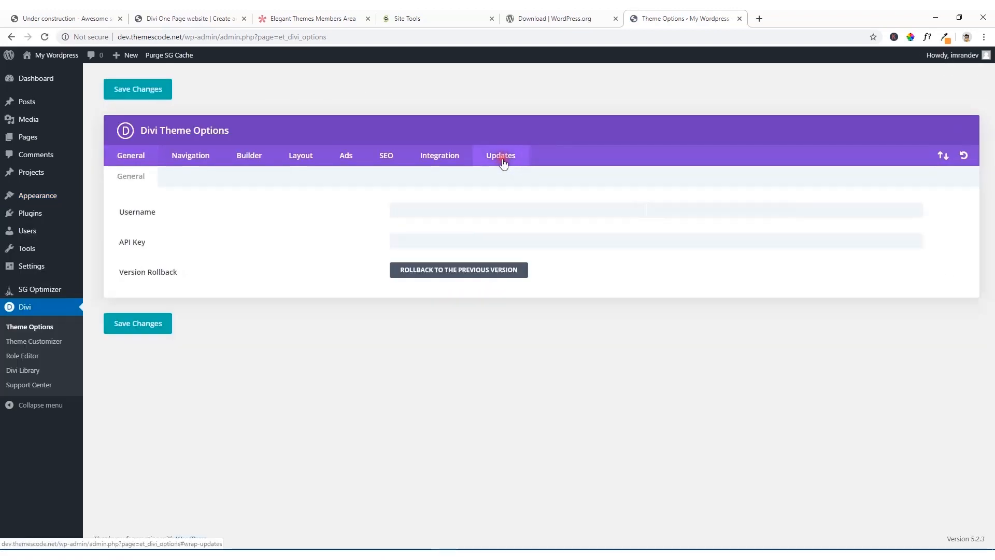
pyautogui.click(418, 209)
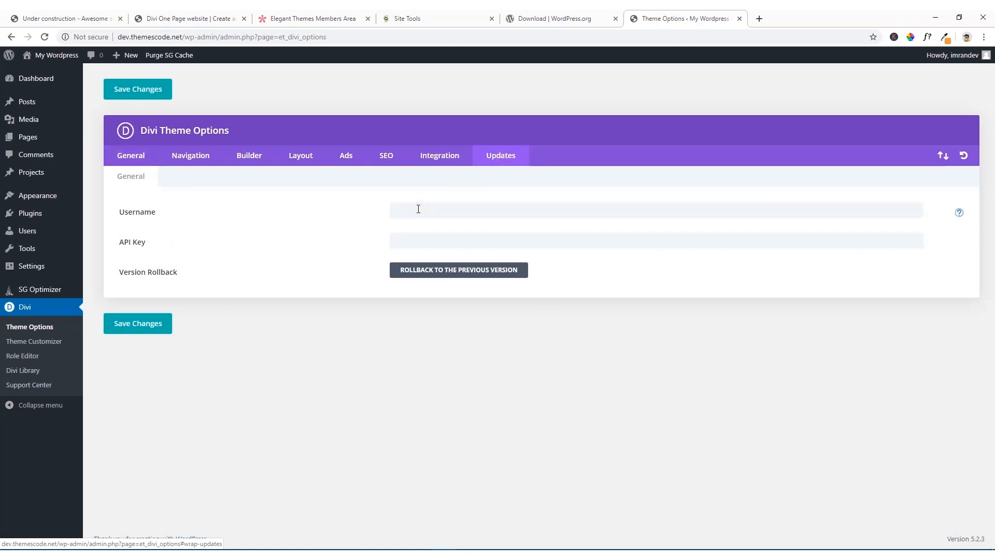
pyautogui.rightClick(418, 209)
pyautogui.hotkey('ctrl', 'v')
pyautogui.click(410, 237)
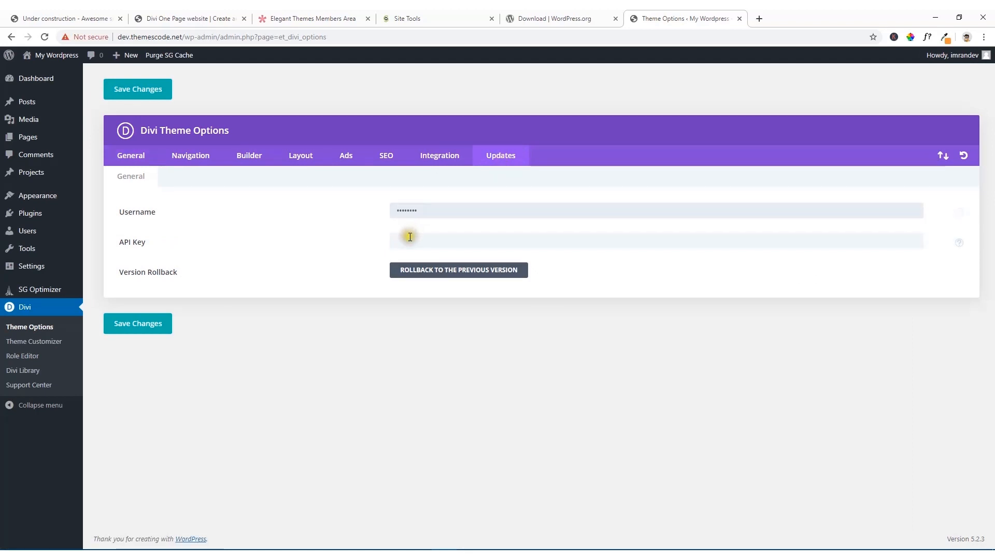
pyautogui.rightClick(410, 237)
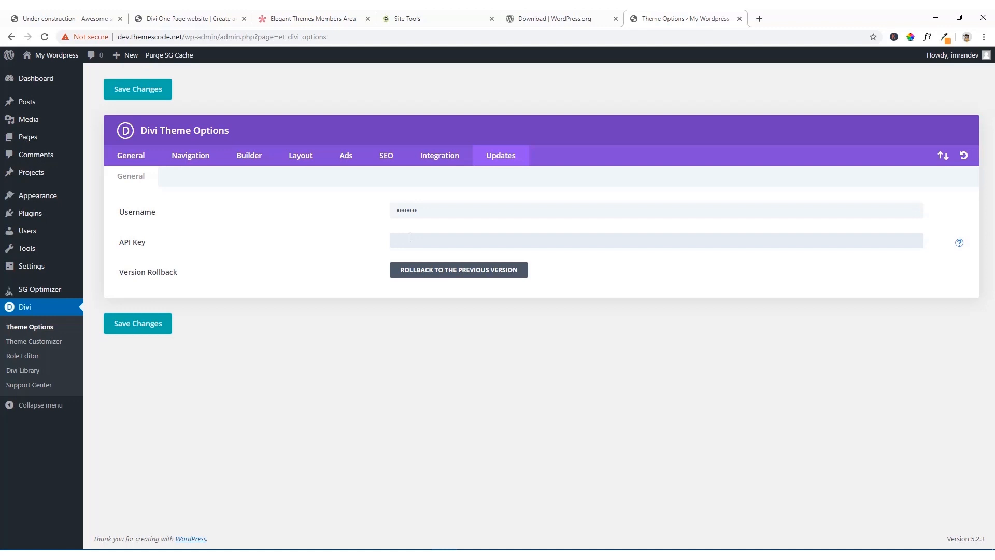
pyautogui.hotkey('ctrl', 'v')
pyautogui.click(153, 328)
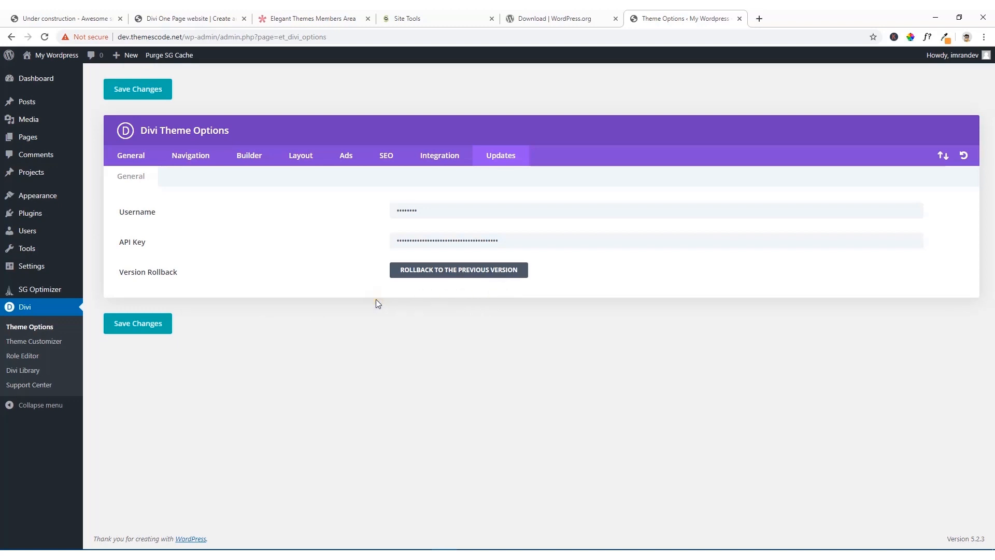
# Step: Look through the General, Navigation, Builder, Layout, Ads, SEO and Integration sections of the Divi Theme Options
pyautogui.click(129, 164)
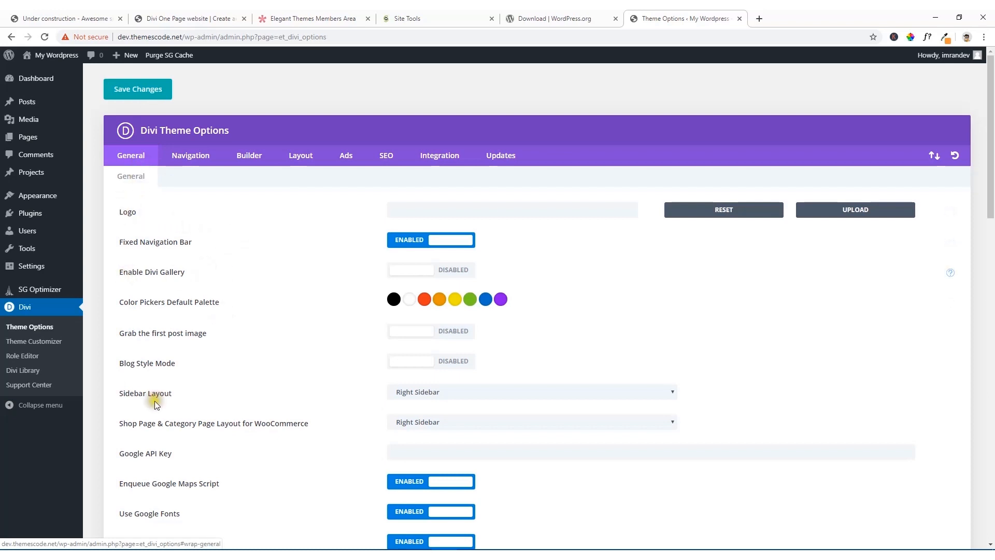
pyautogui.click(188, 161)
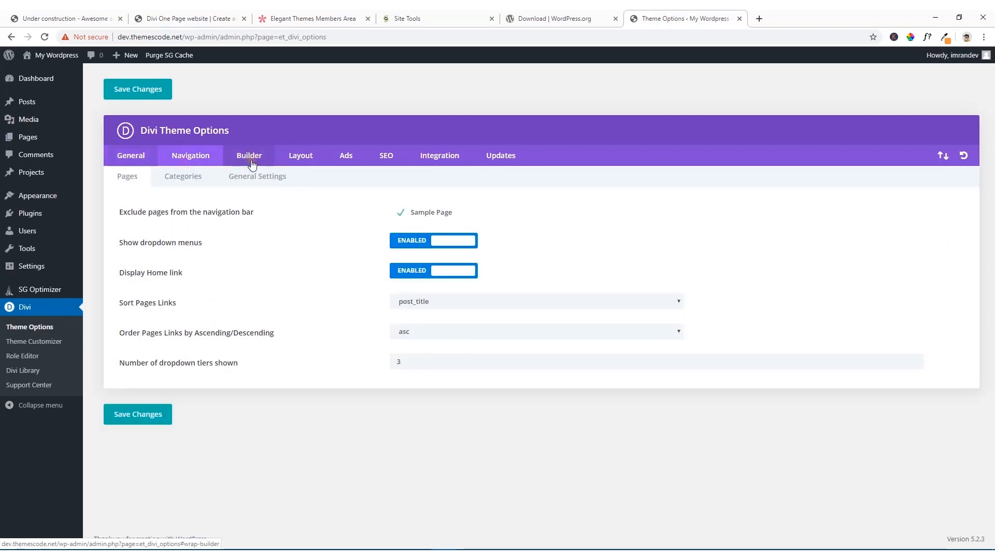
pyautogui.click(251, 162)
pyautogui.click(301, 158)
pyautogui.click(349, 159)
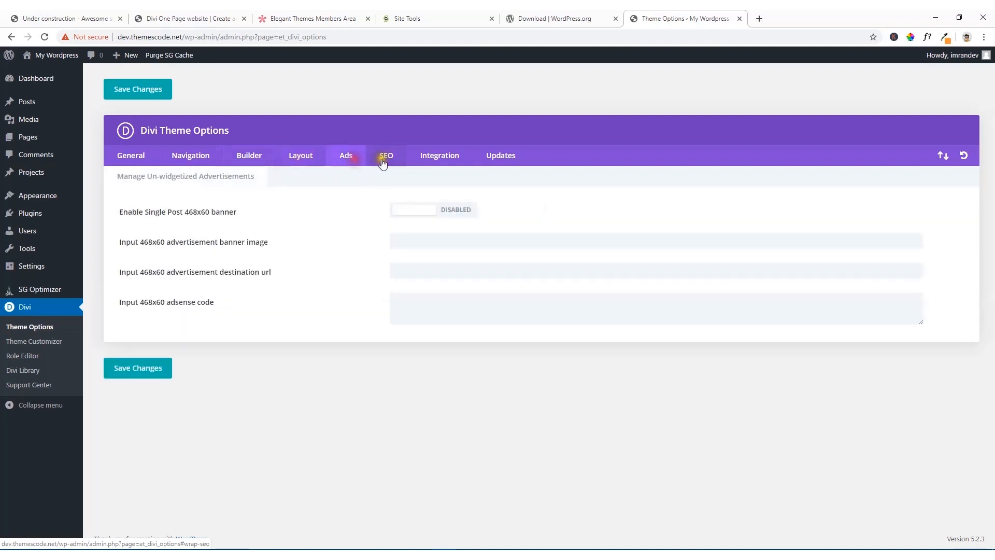
pyautogui.click(384, 162)
pyautogui.click(442, 162)
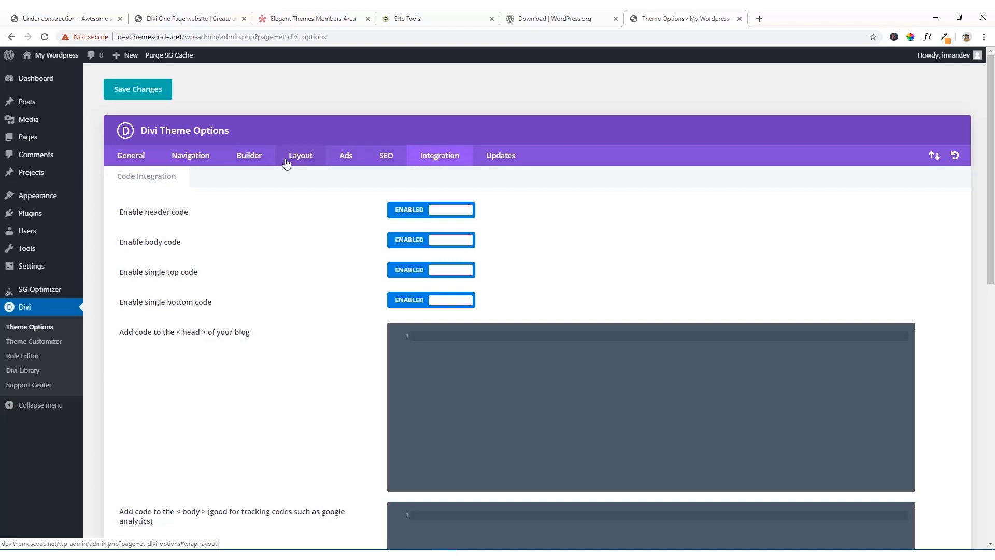
# Step: In the theme customizer's site identity, set the site title to "Divi" and the tagline to "One page Website", and publish
pyautogui.moveTo(25, 196)
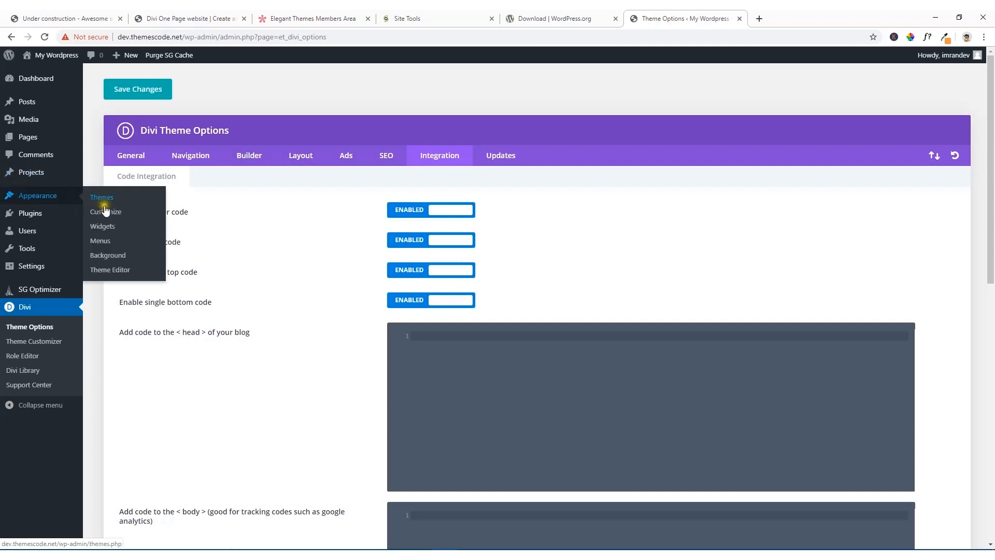
pyautogui.click(114, 220)
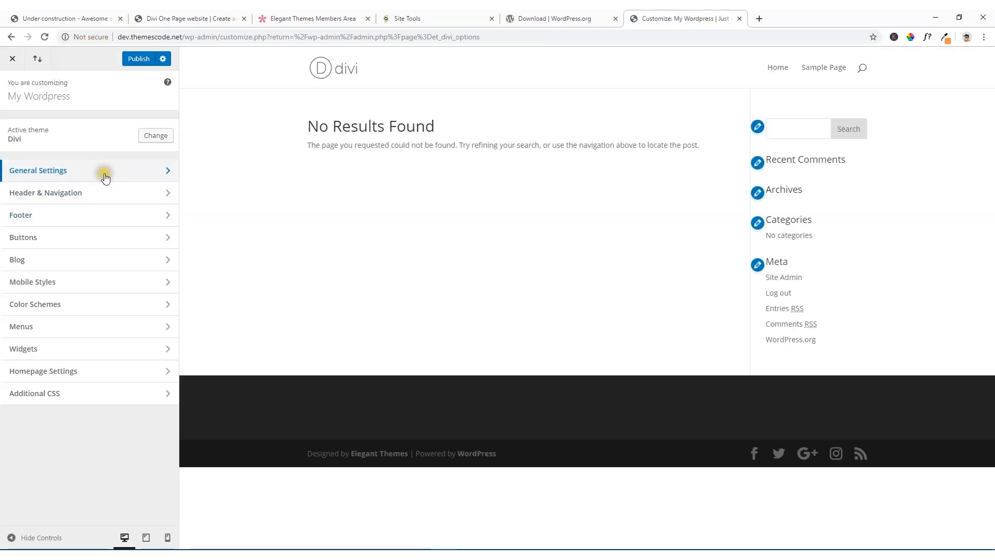
pyautogui.click(105, 177)
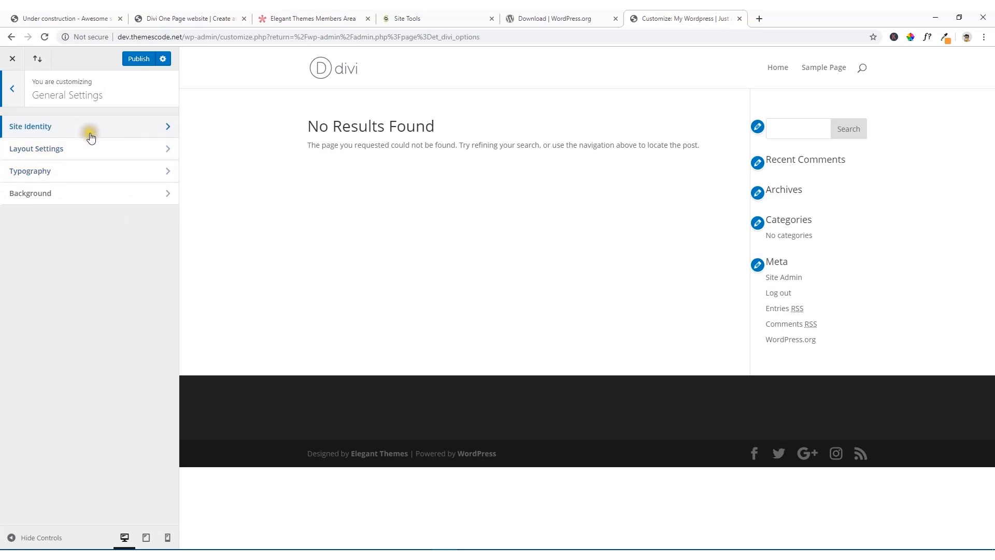
pyautogui.click(94, 134)
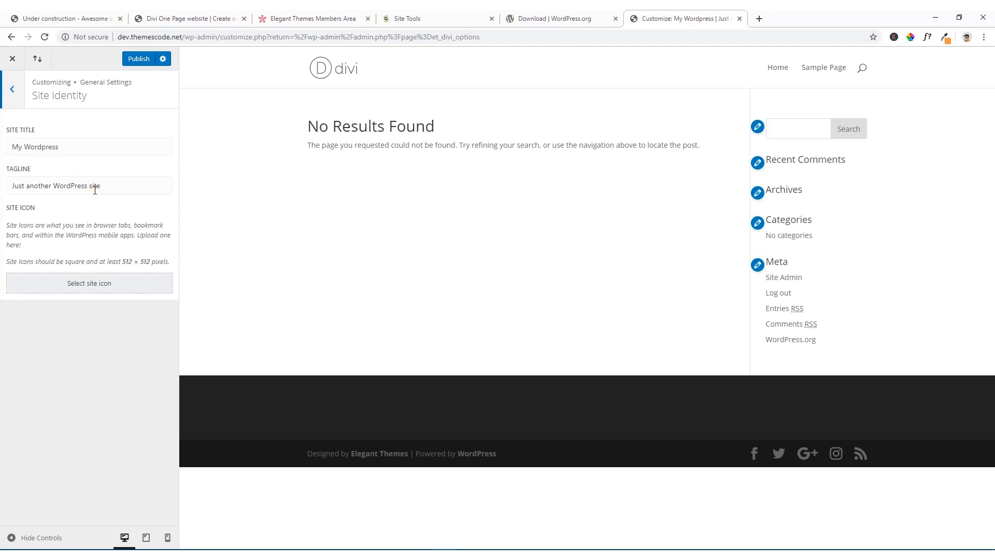
pyautogui.moveTo(102, 188); pyautogui.dragTo(14, 210)
pyautogui.press('BackSpace')
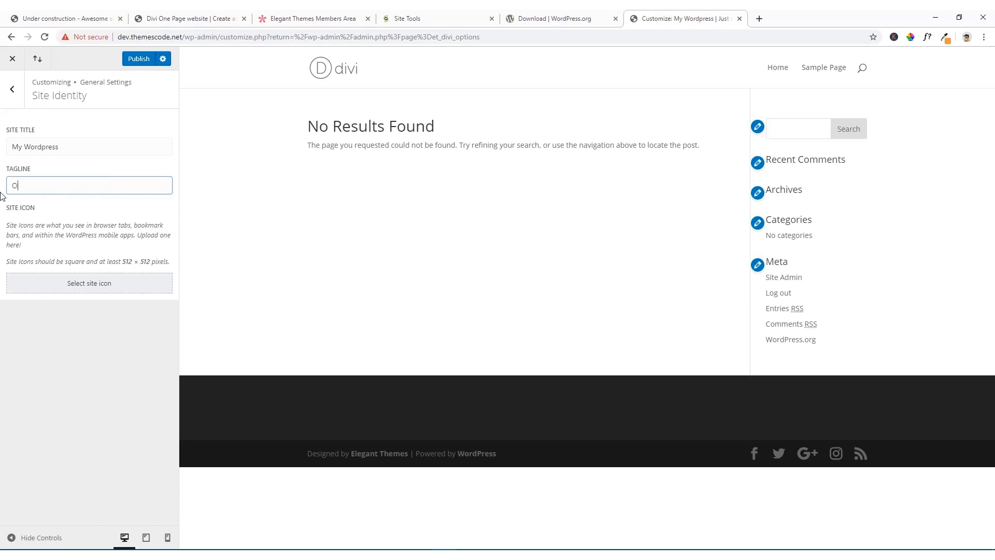
pyautogui.write('On')
pyautogui.write('e page Website')
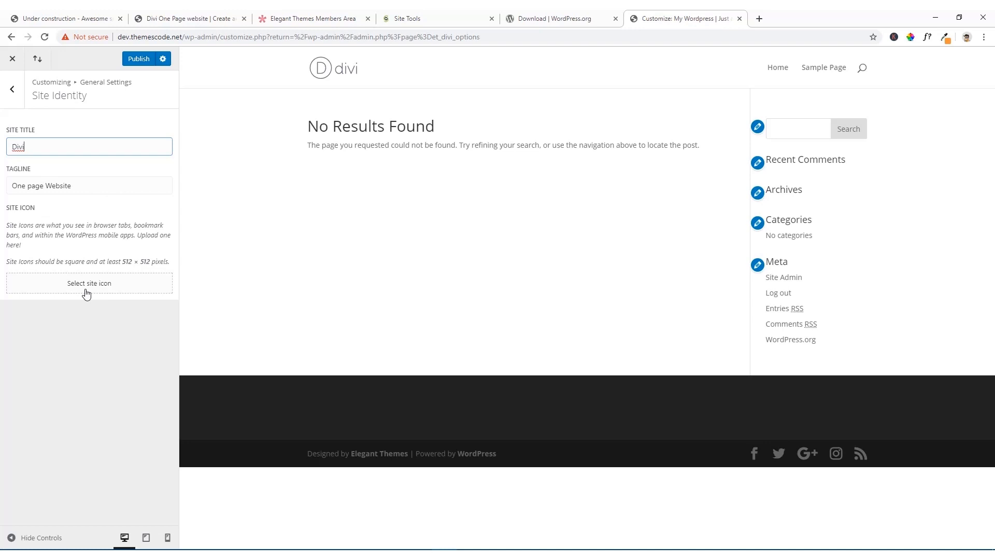
pyautogui.click(139, 59)
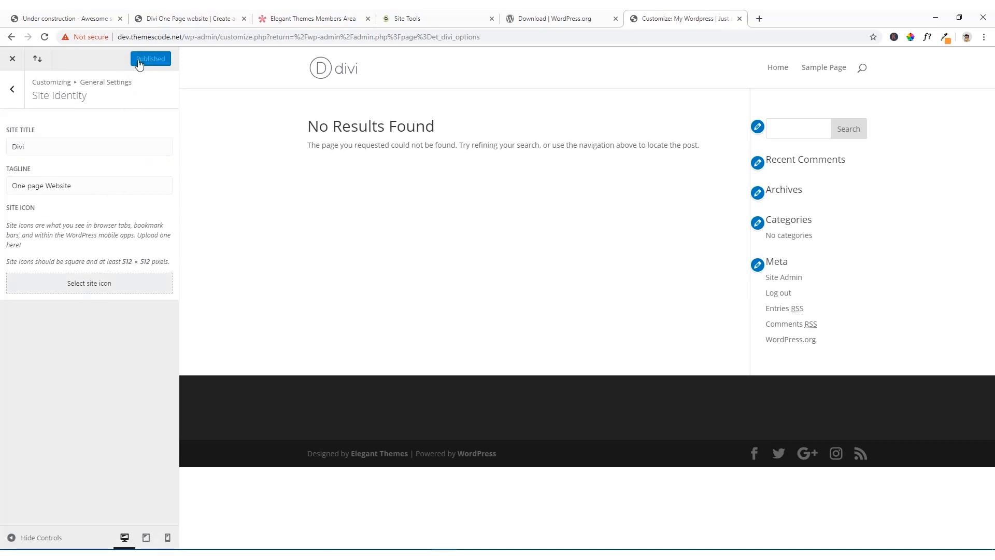
pyautogui.click(12, 89)
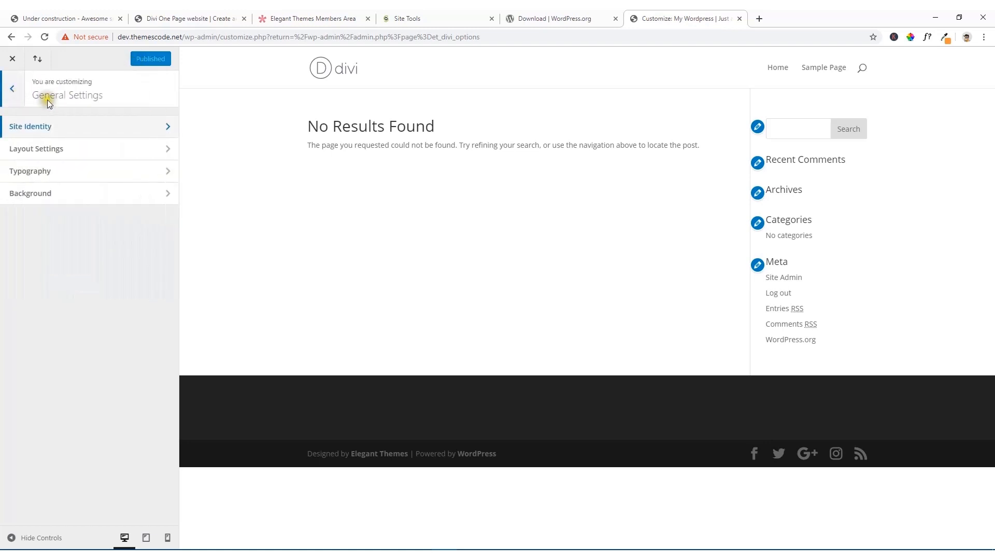
# Step: Set the website content width to 1200 in the customizer's general layout settings and publish the change
pyautogui.click(86, 149)
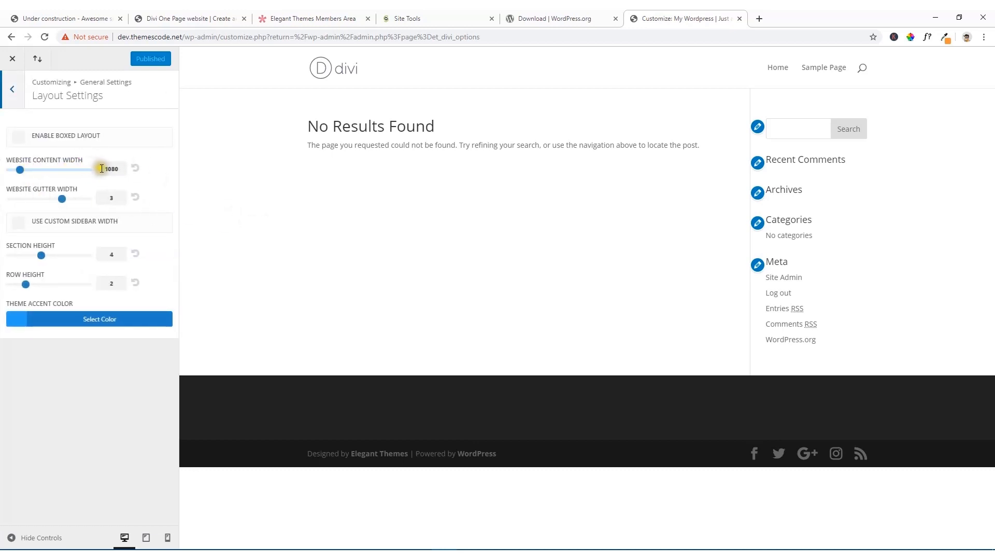
pyautogui.click(119, 172)
pyautogui.click(118, 171)
pyautogui.moveTo(119, 169); pyautogui.dragTo(99, 172)
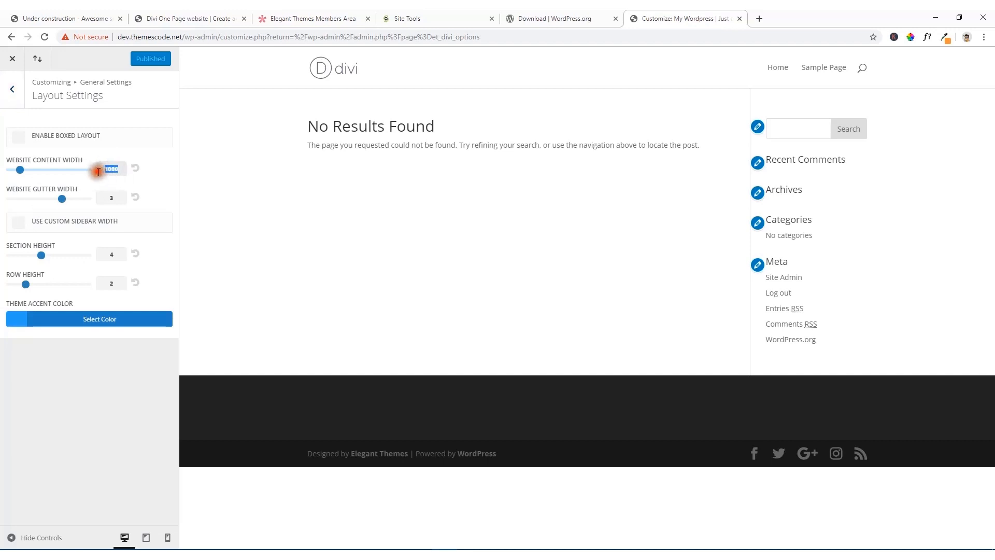
pyautogui.write('12')
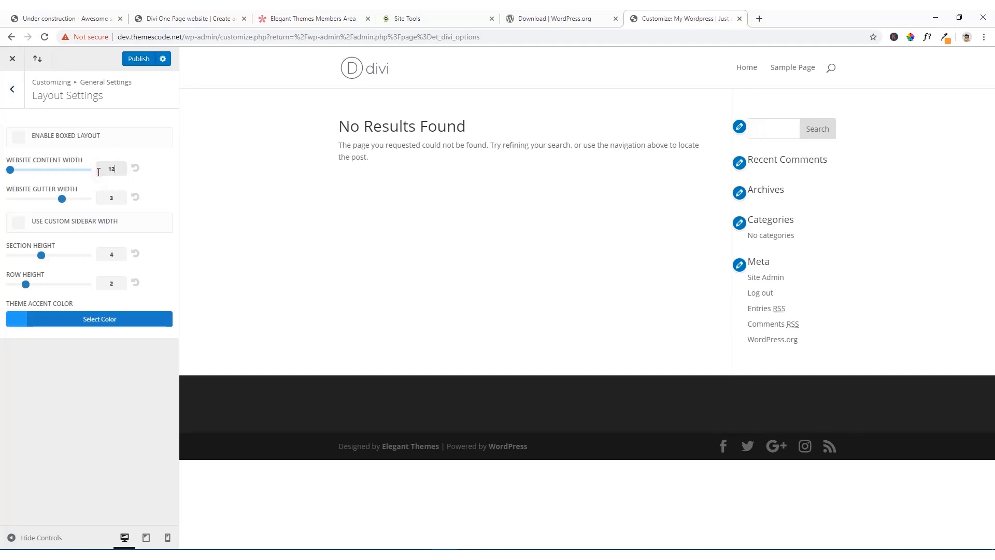
pyautogui.write('00')
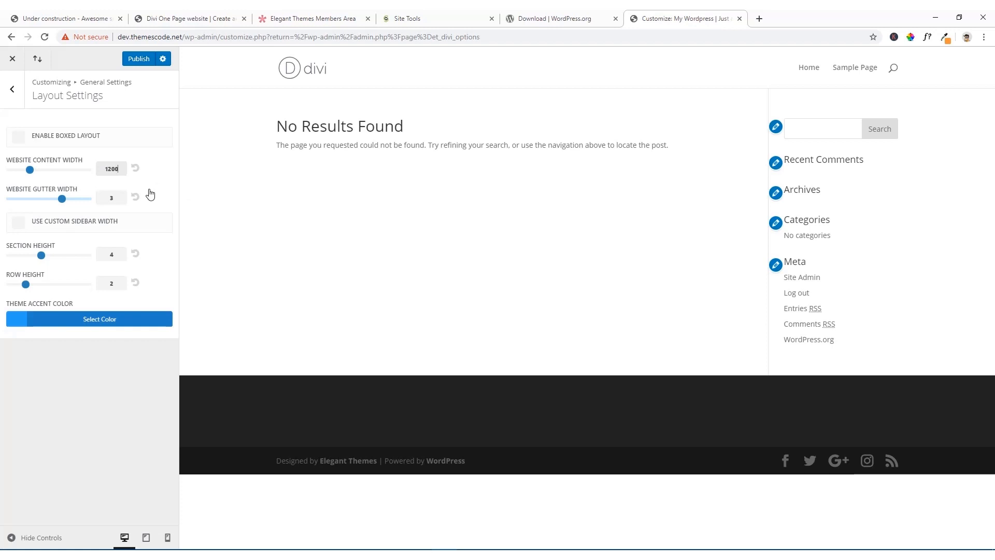
pyautogui.click(137, 60)
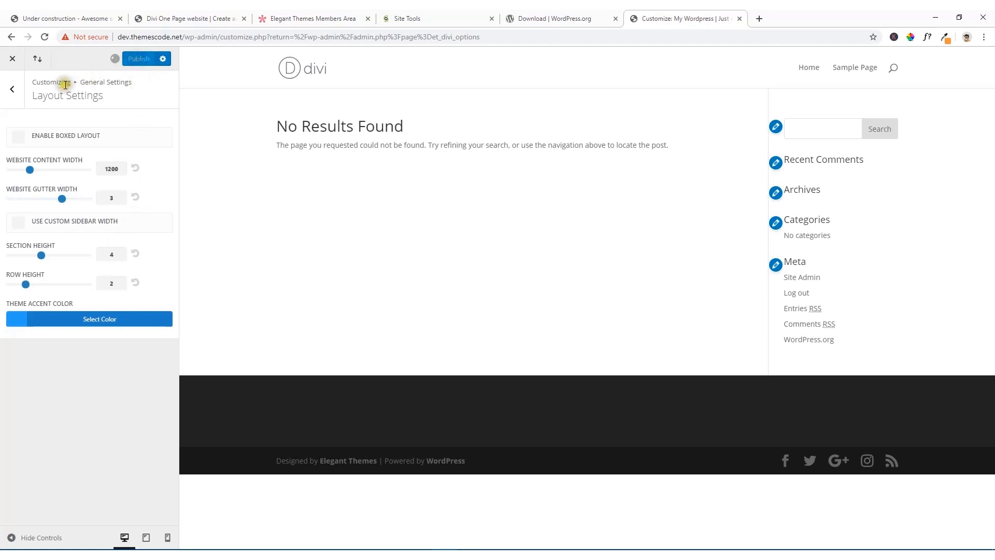
pyautogui.click(13, 89)
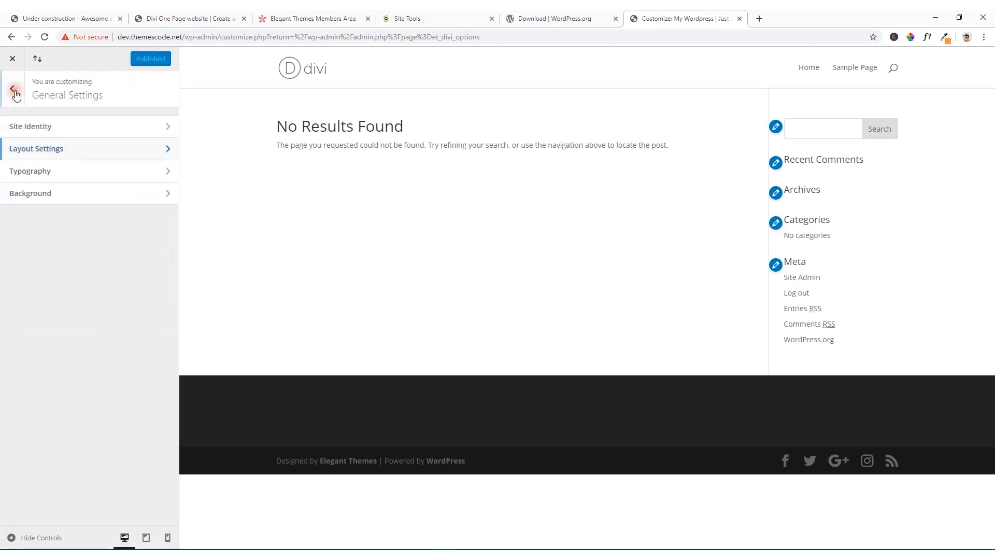
# Step: In the general typography settings, set the header text size to 60 and the header line height to 1.4
pyautogui.click(75, 173)
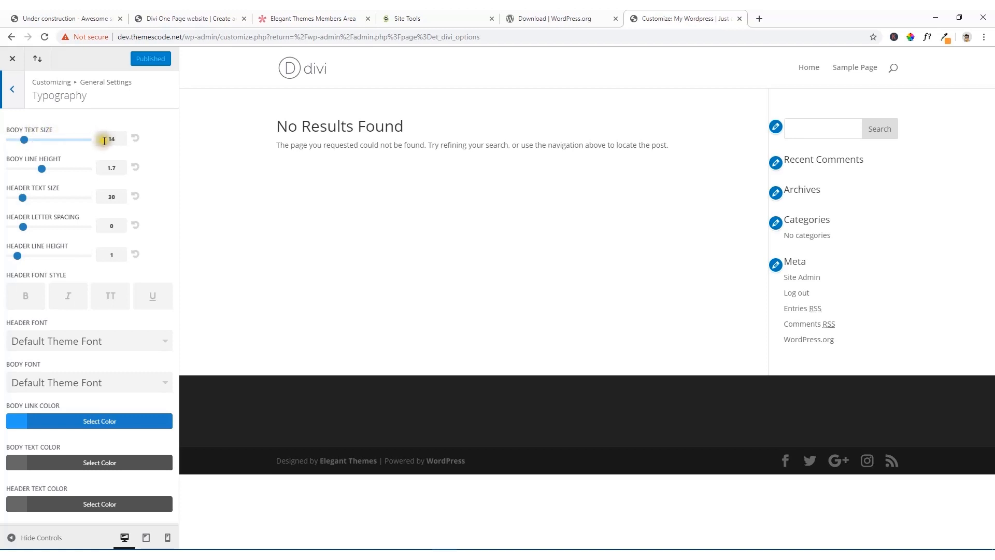
pyautogui.moveTo(104, 141); pyautogui.dragTo(117, 141)
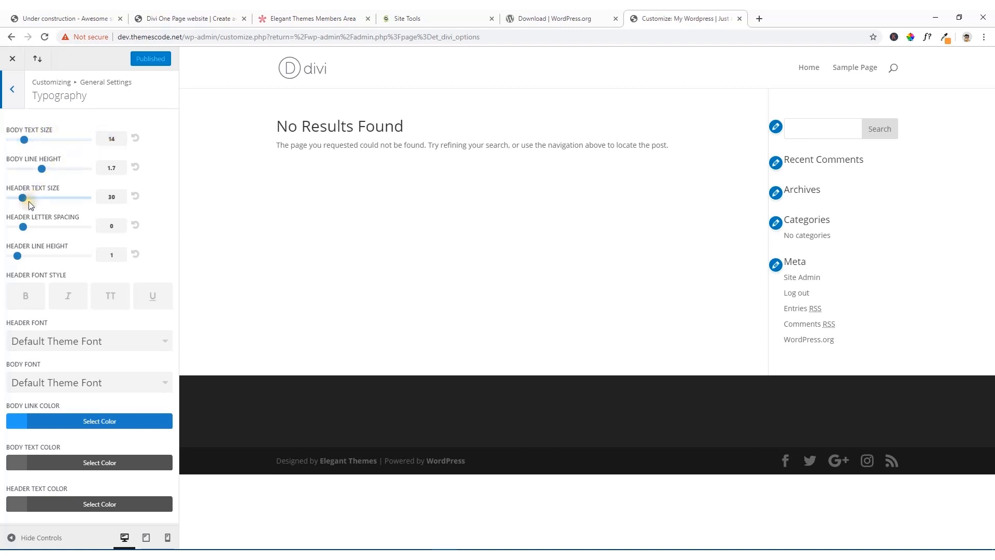
pyautogui.moveTo(114, 199); pyautogui.dragTo(97, 201)
pyautogui.write('60')
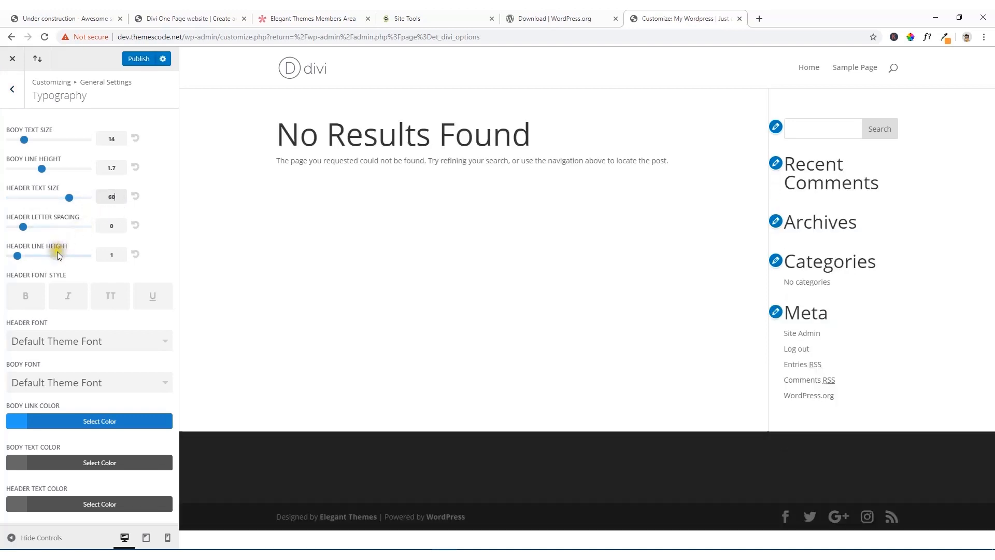
pyautogui.click(114, 254)
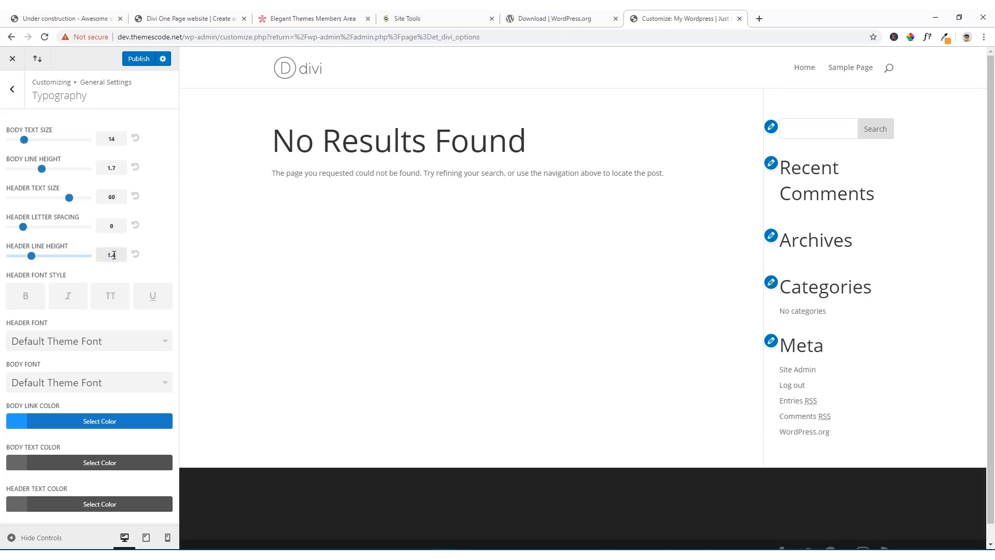
# Step: Set both the header font and the body font to Montserrat in the typography settings
pyautogui.click(113, 350)
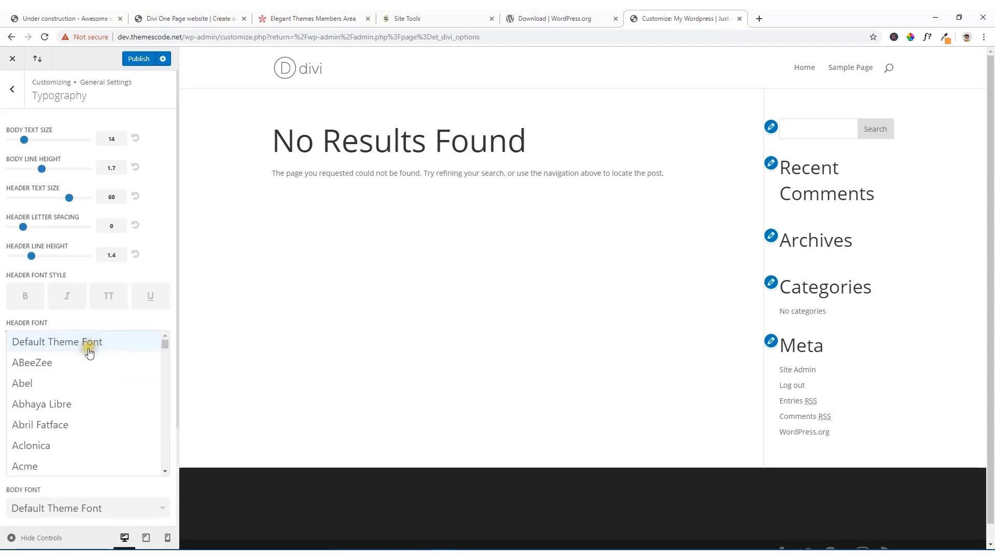
pyautogui.scroll(-2, 85, 366)
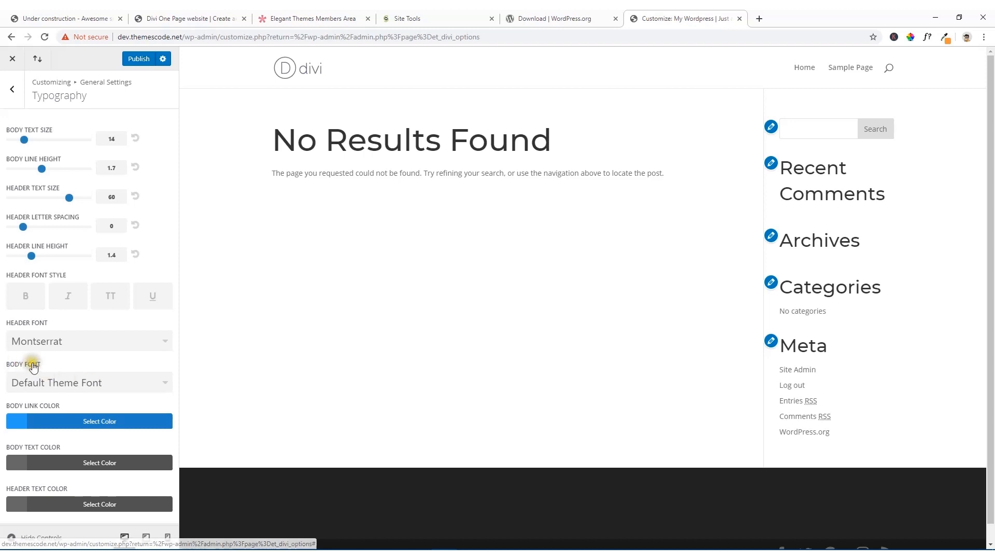
pyautogui.click(77, 383)
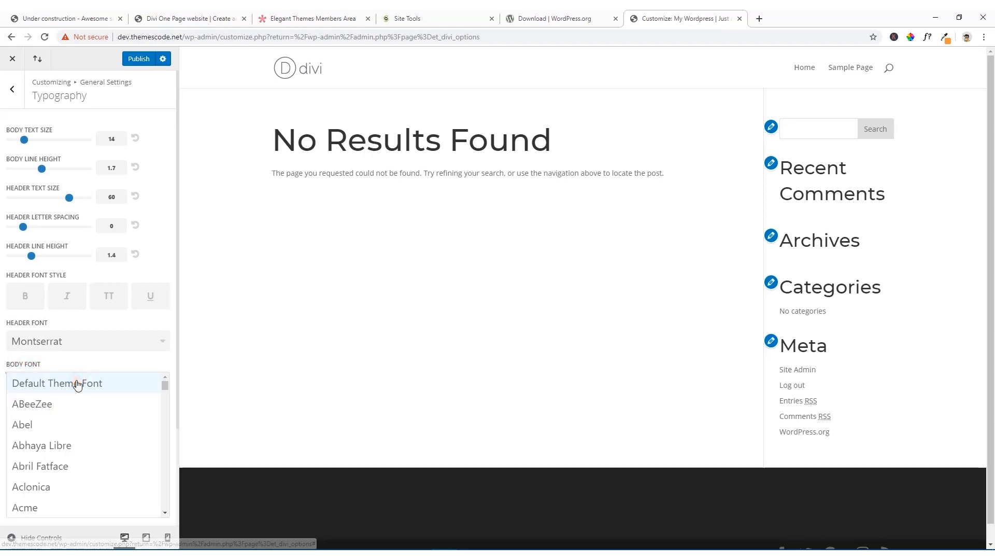
pyautogui.scroll(-5, 69, 408)
pyautogui.scroll(-5, 69, 408)
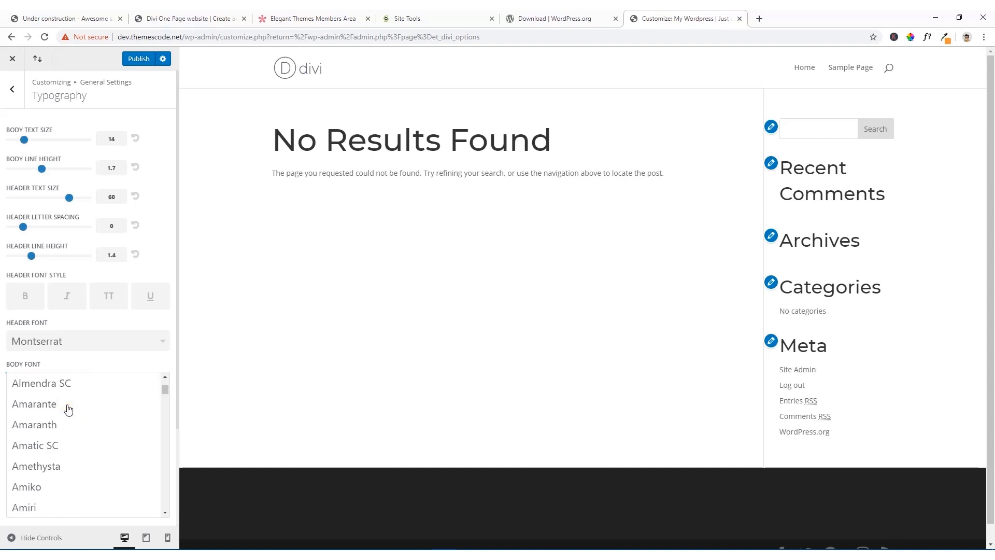
pyautogui.click(76, 435)
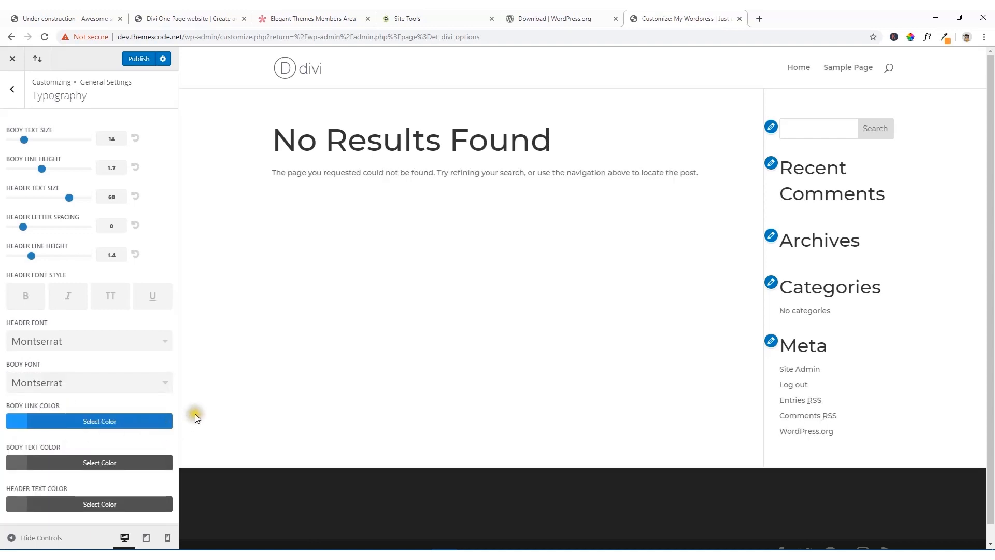
# Step: Change the body link color to the orange palette swatch #e09900
pyautogui.scroll(-1, 227, 388)
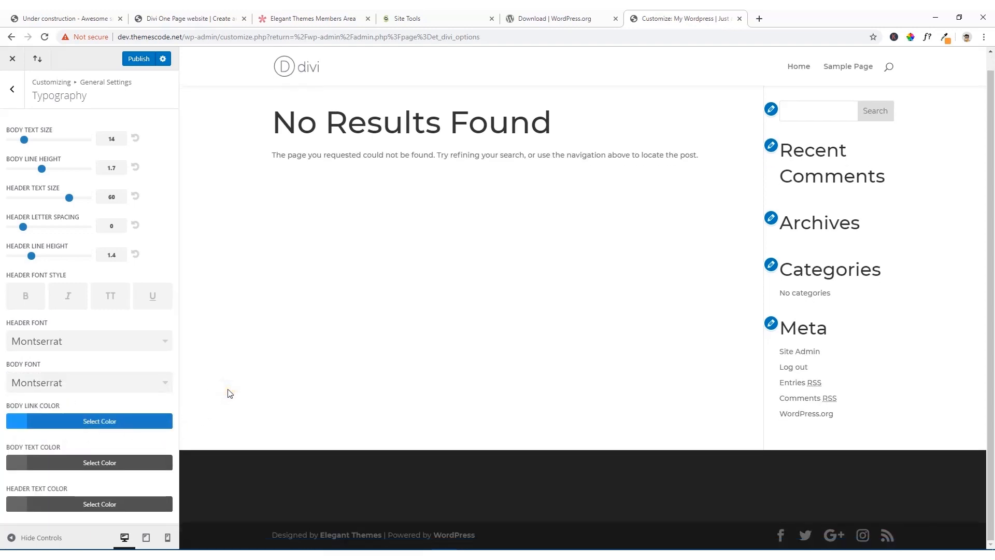
pyautogui.click(17, 420)
pyautogui.scroll(-3, 94, 381)
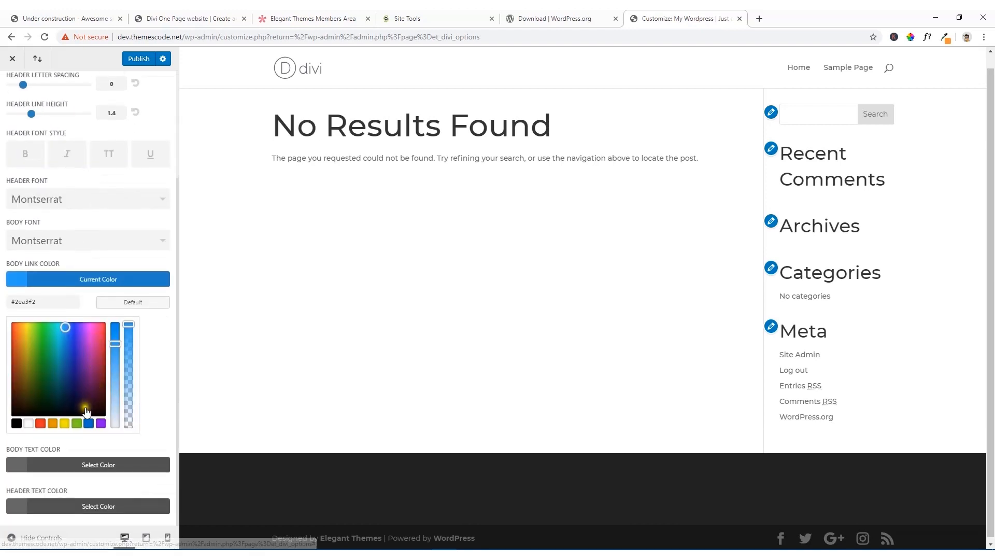
pyautogui.click(52, 423)
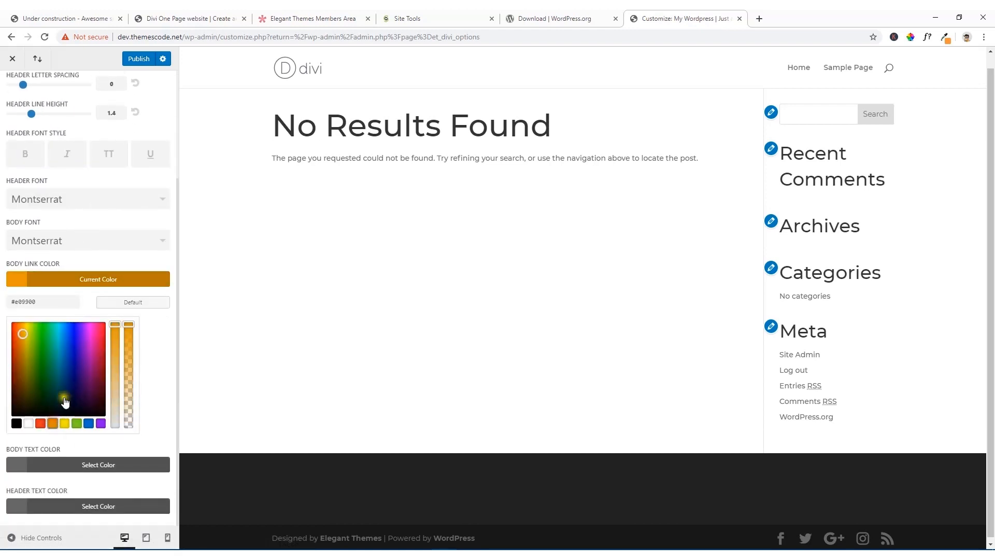
pyautogui.click(17, 279)
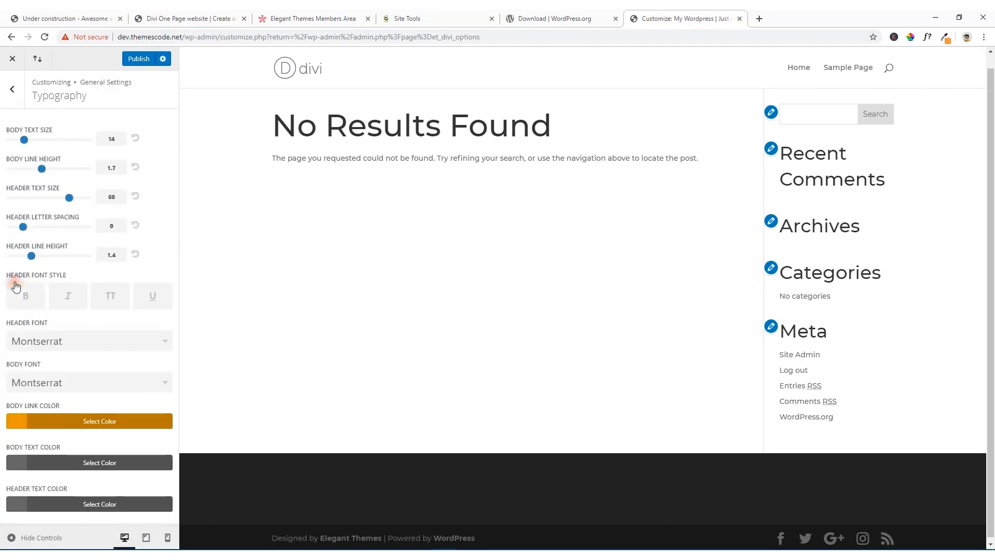
# Step: Darken the body text color to the grey #4f4f4f
pyautogui.click(17, 462)
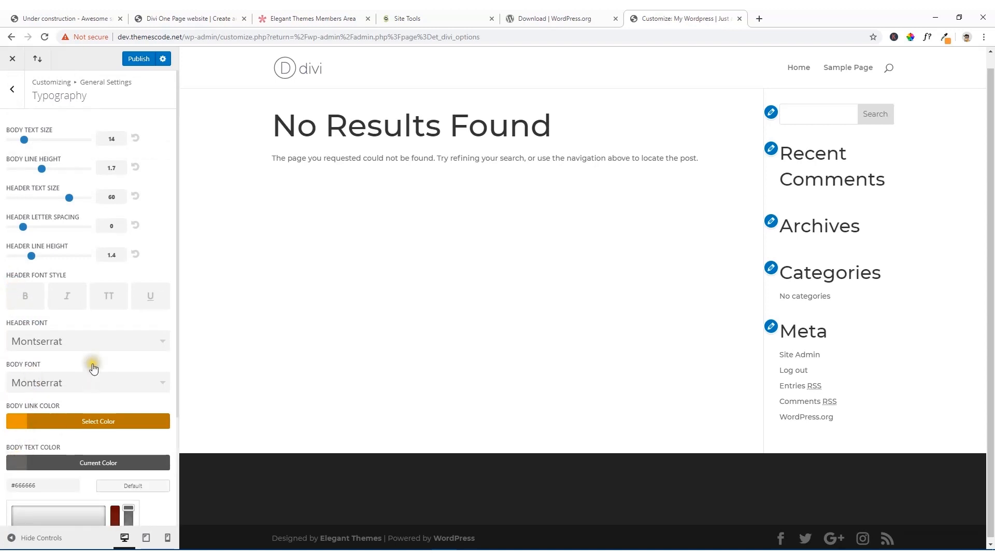
pyautogui.scroll(-3, 94, 365)
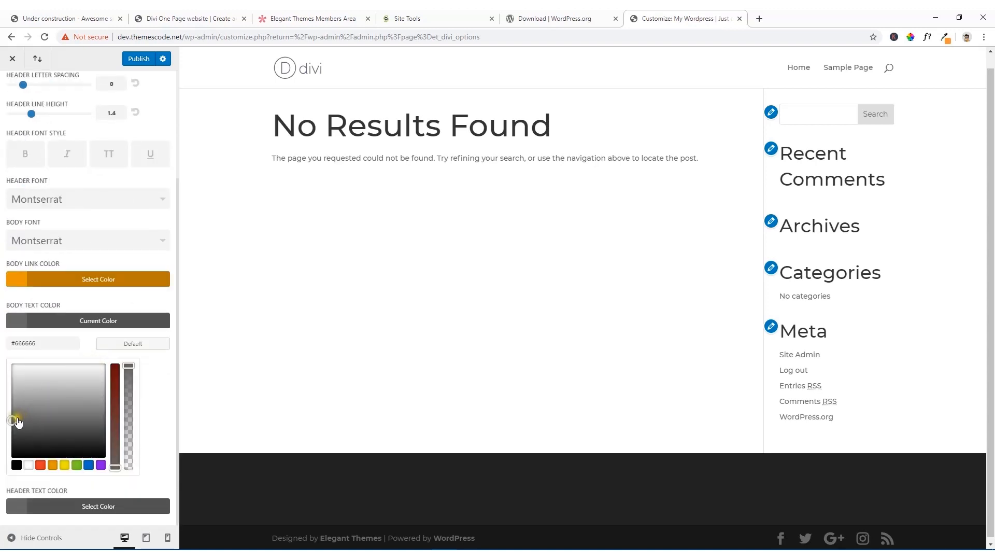
pyautogui.moveTo(13, 421); pyautogui.dragTo(17, 430)
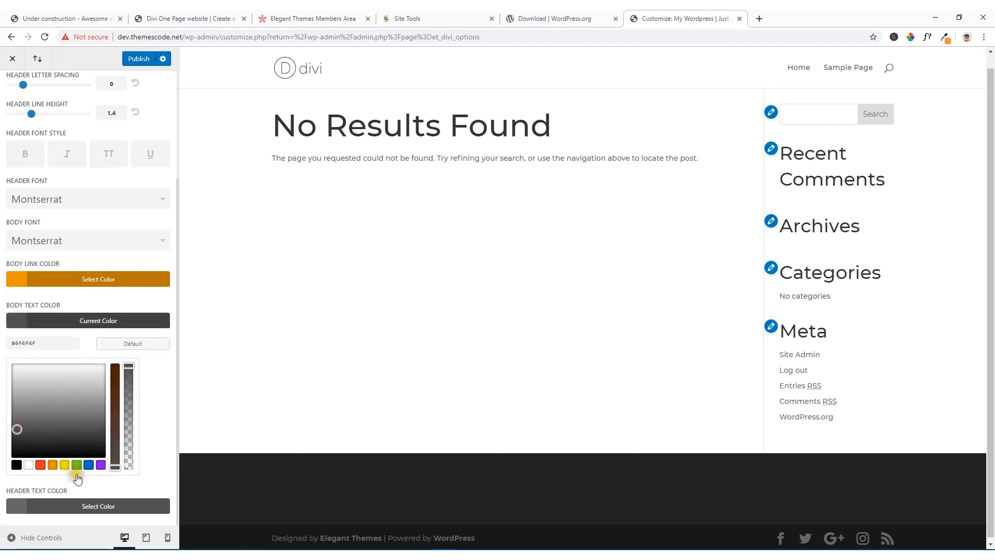
pyautogui.click(17, 320)
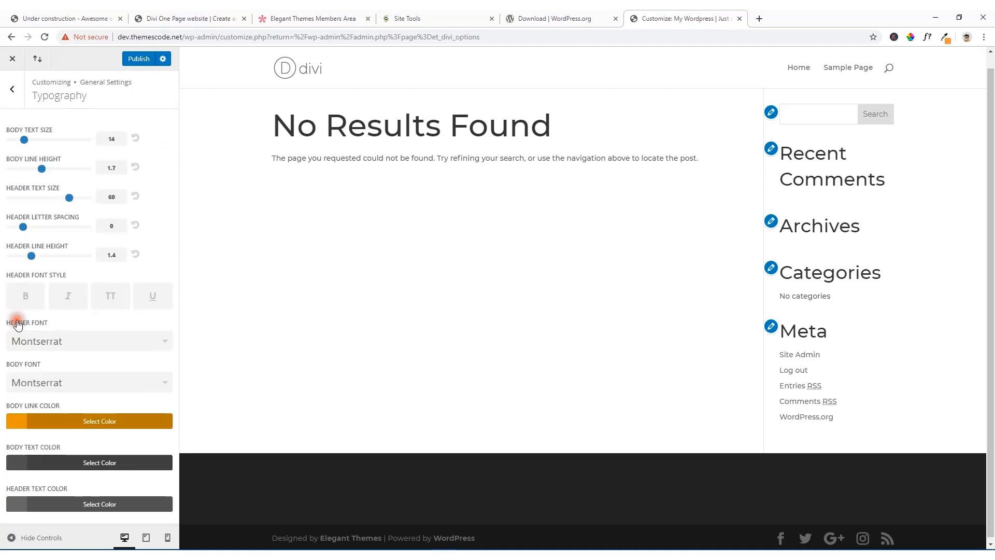
# Step: Set the header text color to #343434 and publish the typography changes
pyautogui.click(14, 503)
pyautogui.scroll(-3, 73, 422)
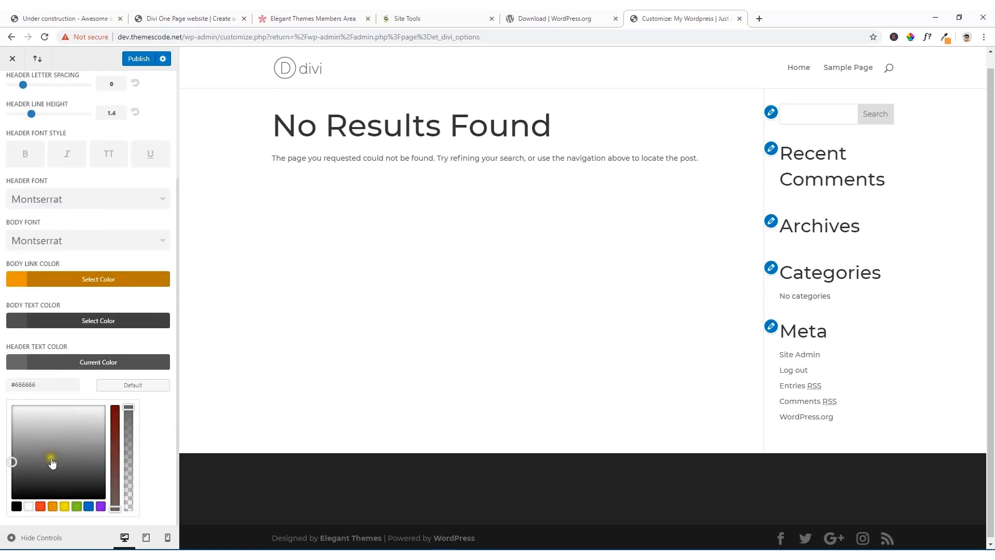
pyautogui.click(21, 487)
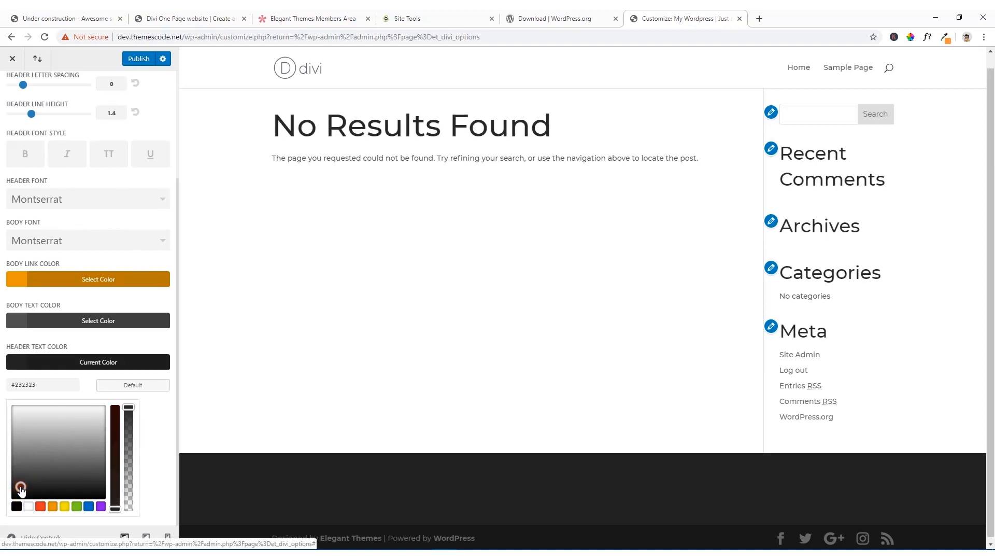
pyautogui.moveTo(17, 384); pyautogui.dragTo(58, 381)
pyautogui.write('3434')
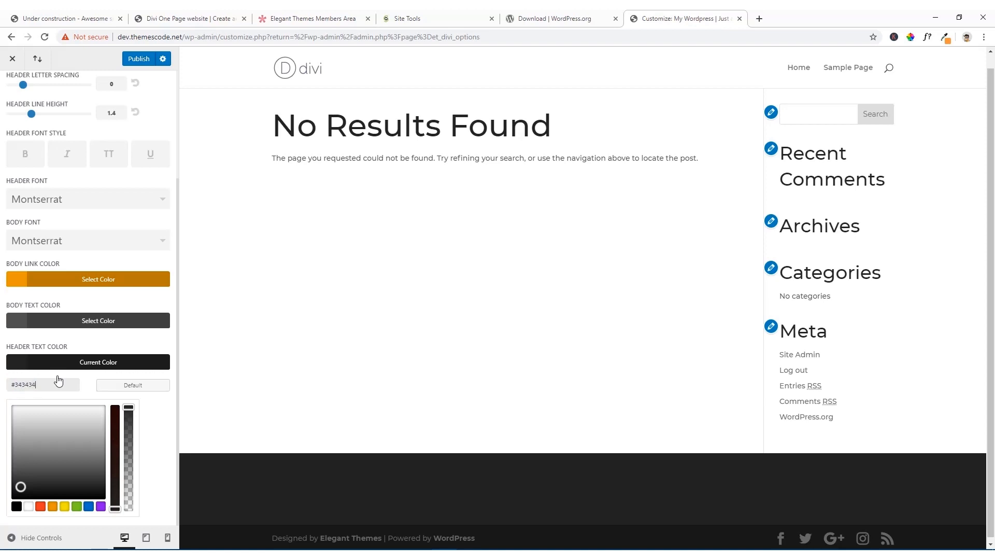
pyautogui.click(67, 363)
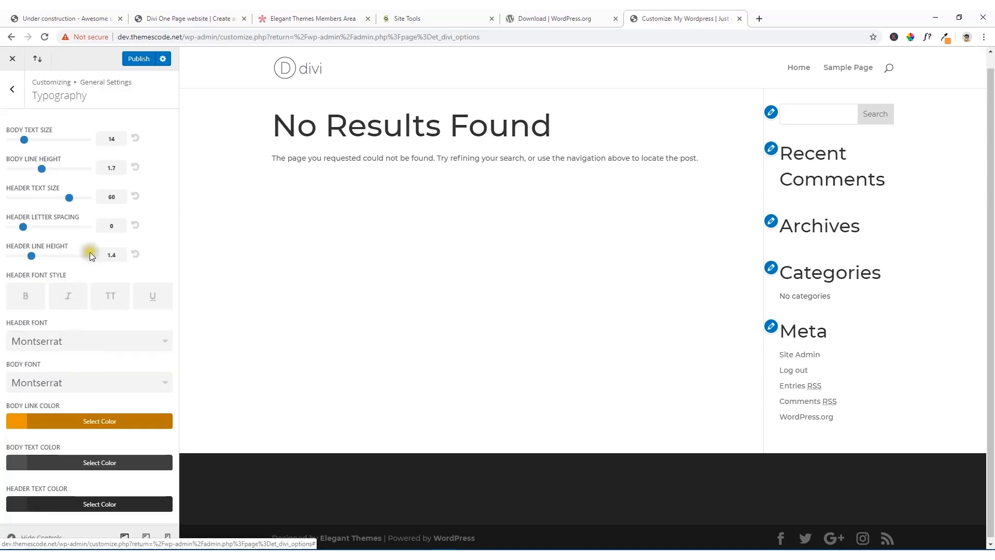
pyautogui.click(139, 62)
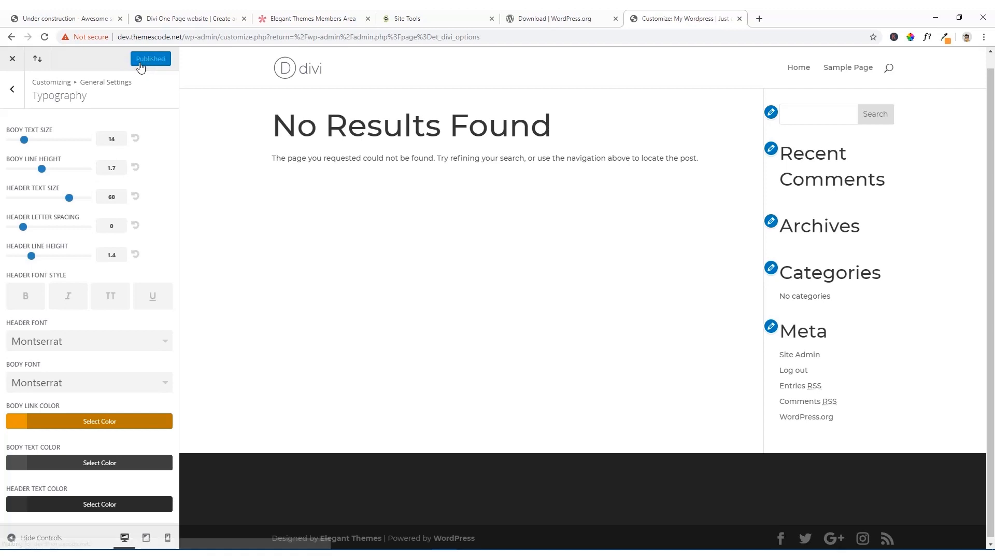
# Step: Leave the theme customizer and start adding a new page from the list of all pages
pyautogui.click(12, 91)
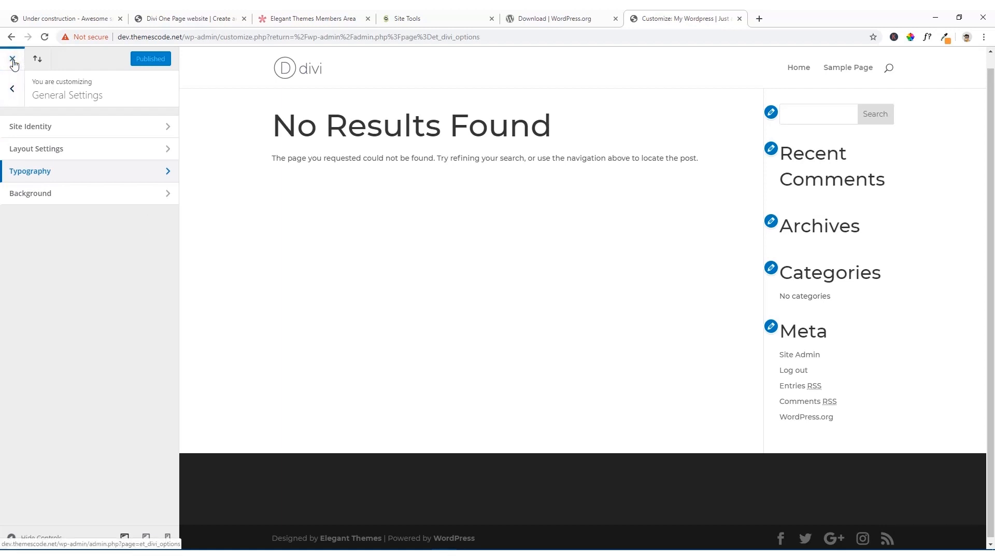
pyautogui.click(13, 63)
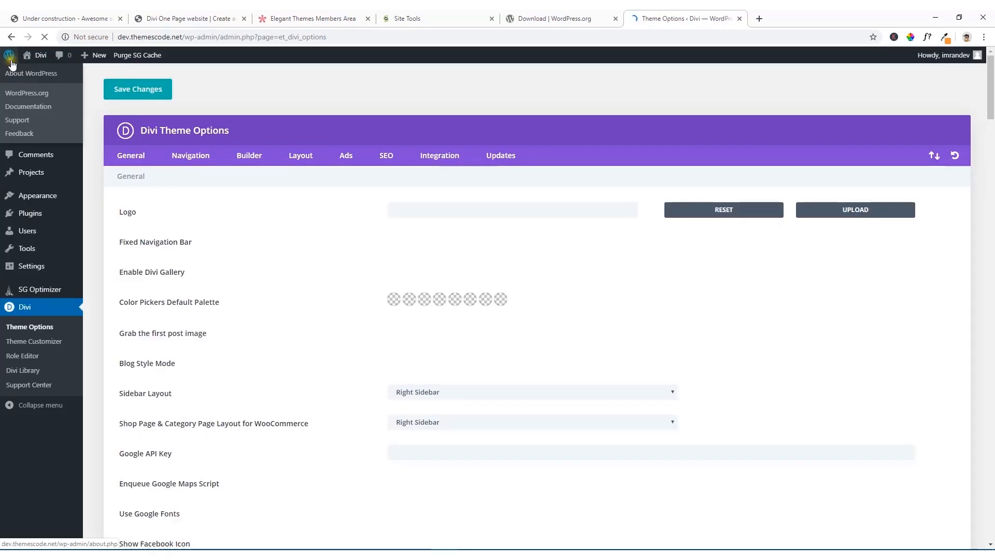
pyautogui.moveTo(32, 142)
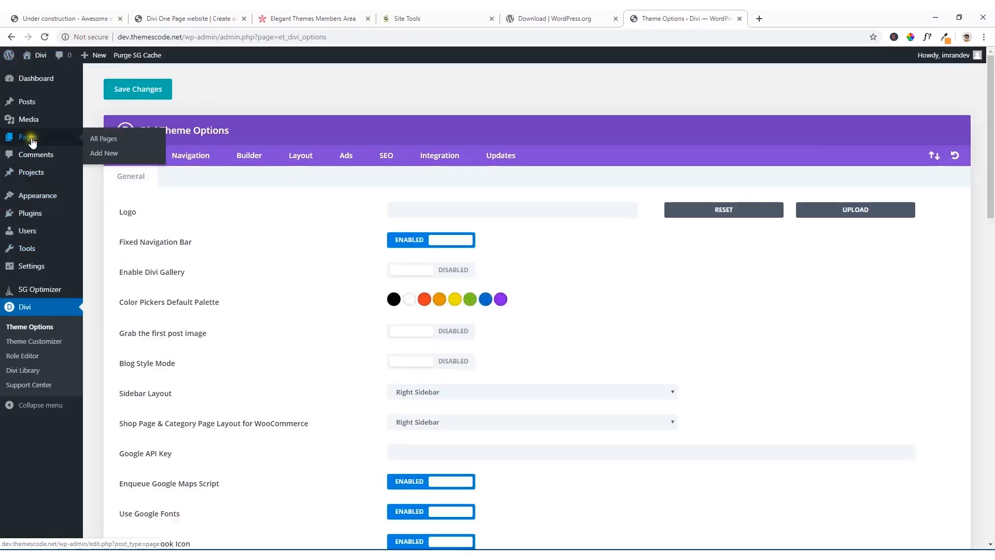
pyautogui.click(105, 140)
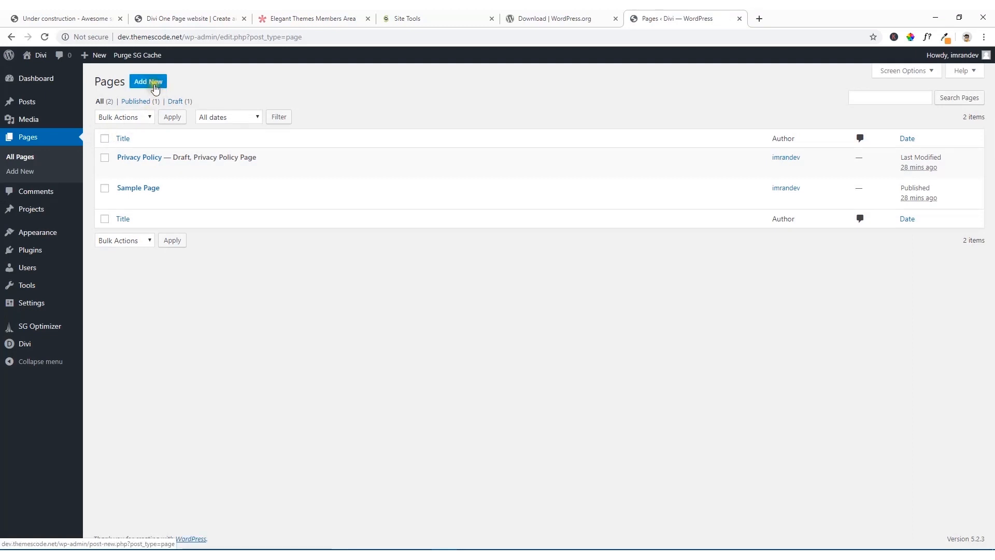
pyautogui.click(155, 89)
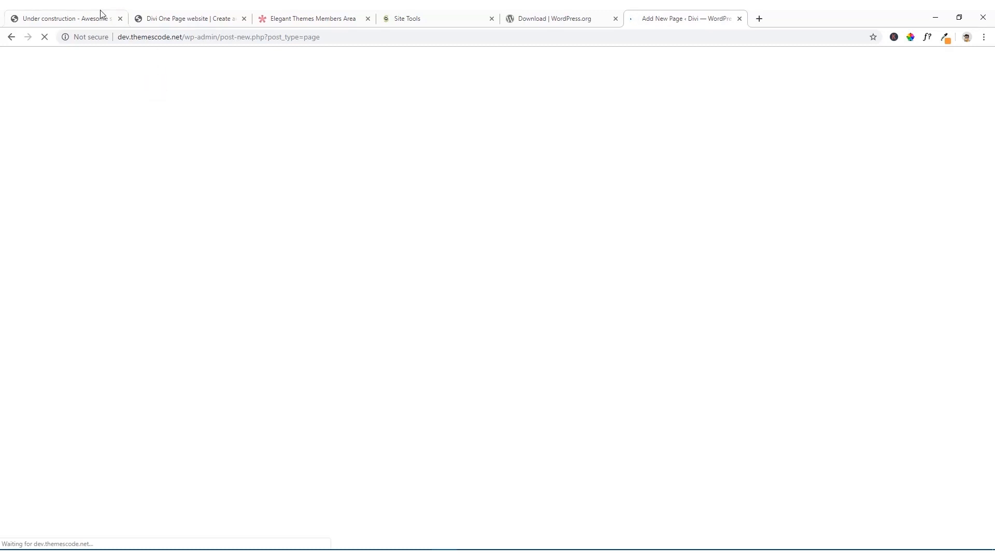
# Step: Close the browser tab with the under-construction site and return to the new page's editor
pyautogui.click(85, 11)
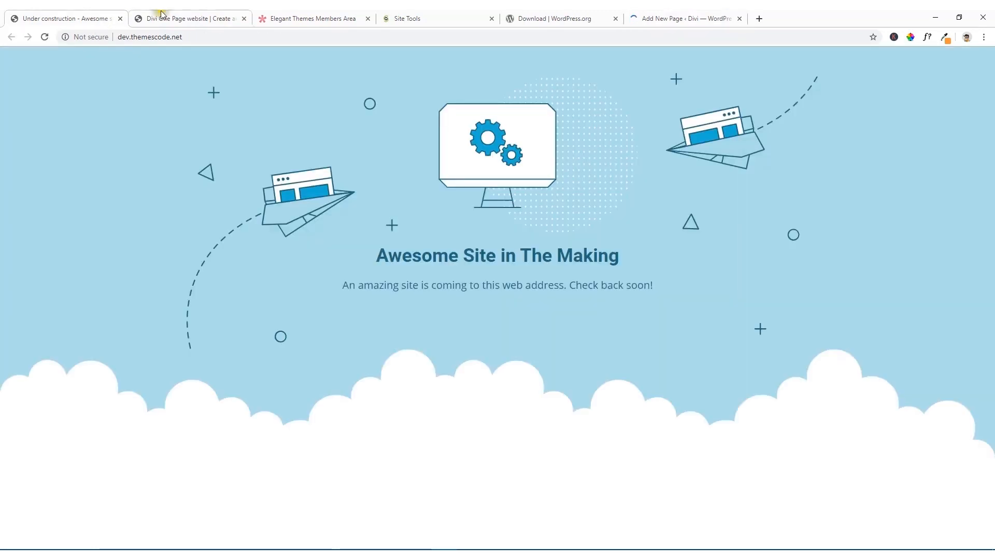
pyautogui.click(120, 19)
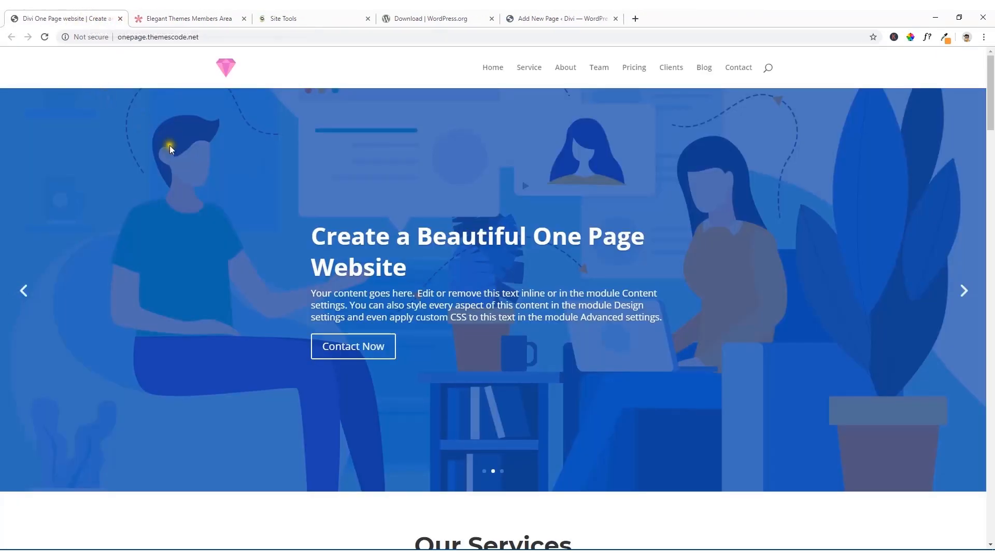
pyautogui.click(523, 15)
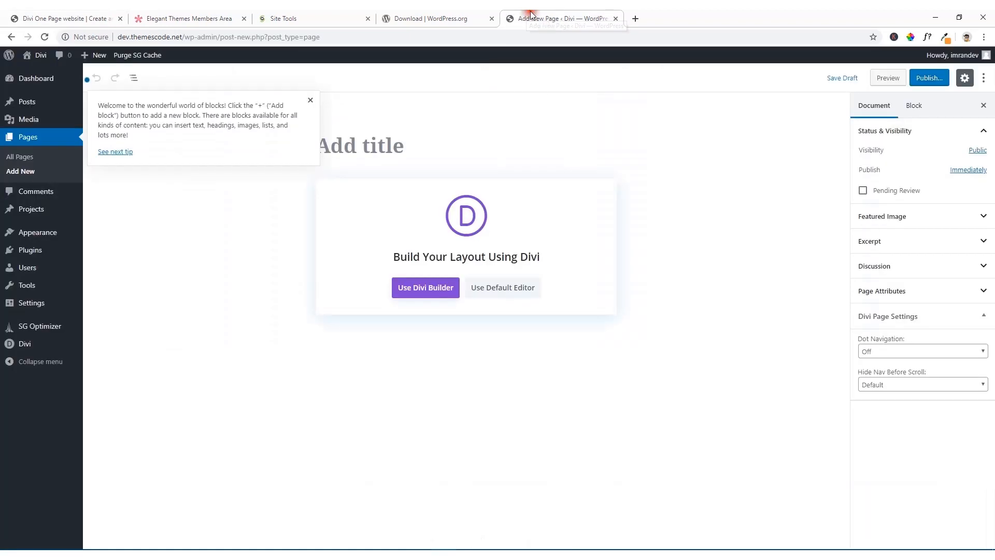
# Step: Disable the editor tips, title the new page "Home" and publish it
pyautogui.click(310, 100)
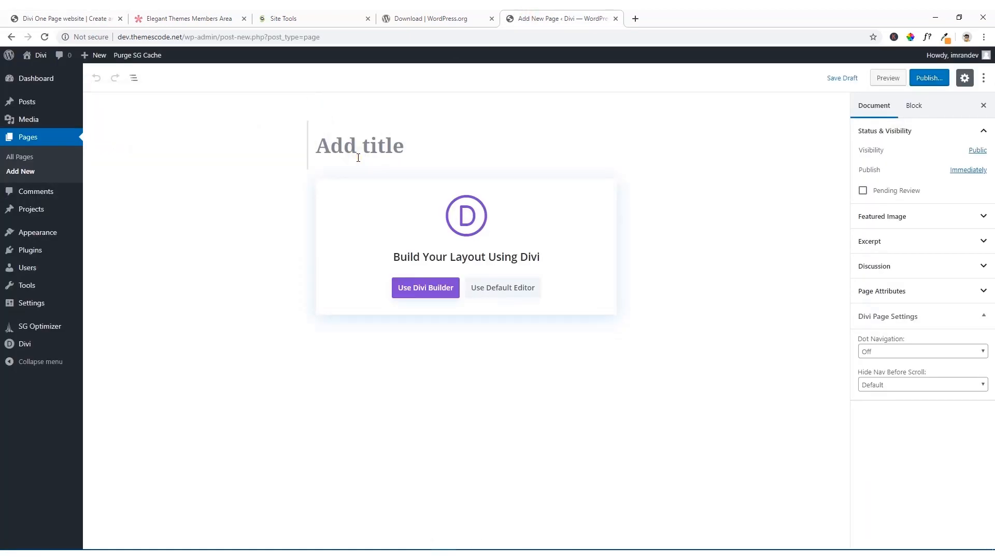
pyautogui.write('Home')
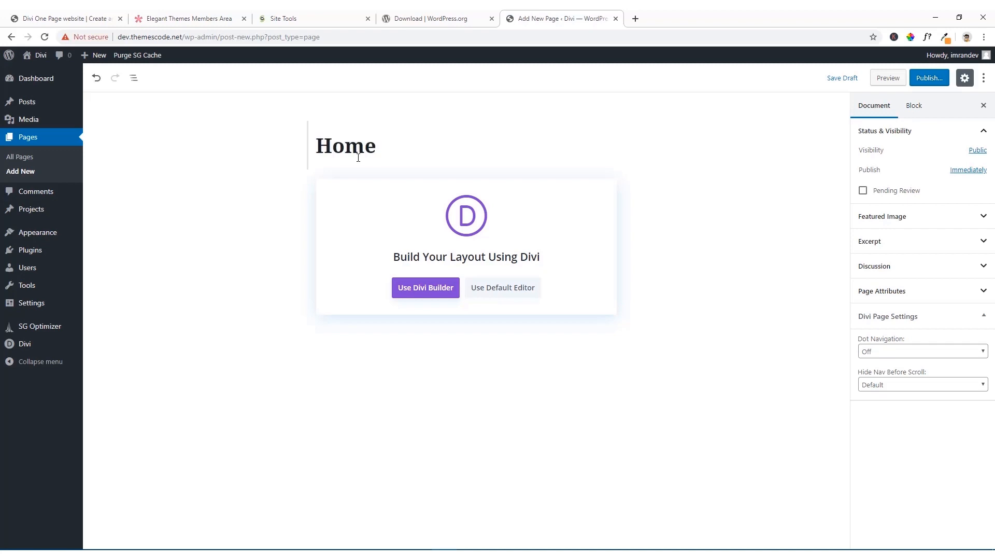
pyautogui.click(928, 80)
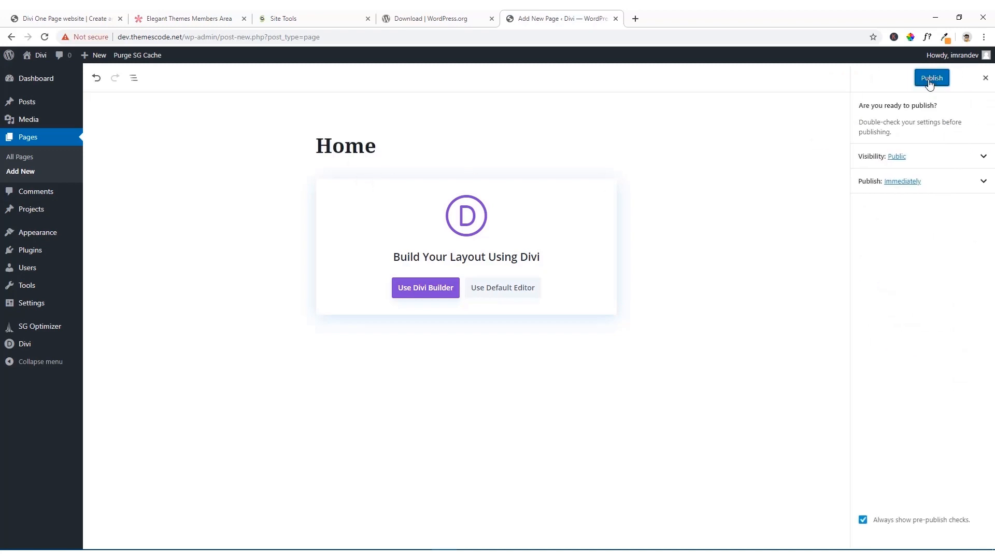
pyautogui.click(929, 81)
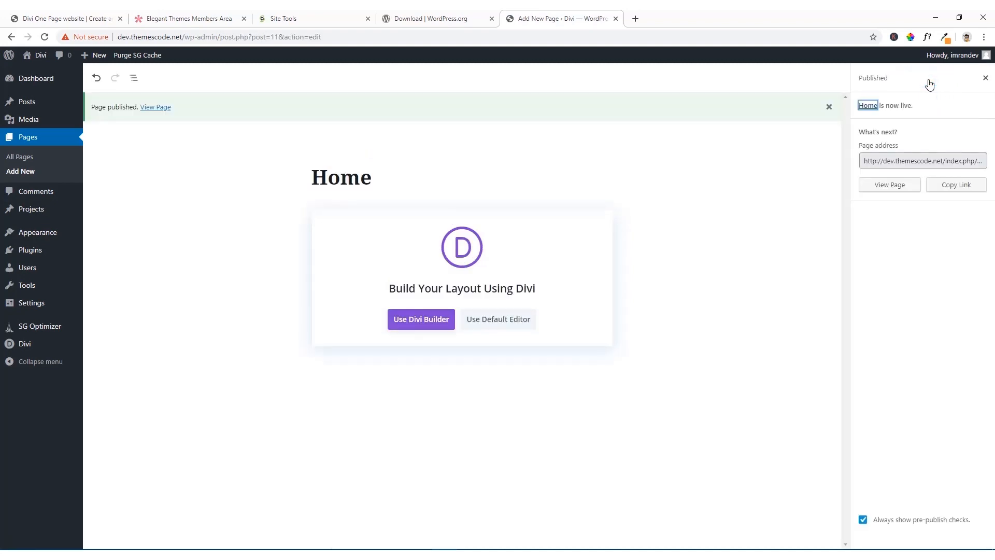
pyautogui.click(985, 78)
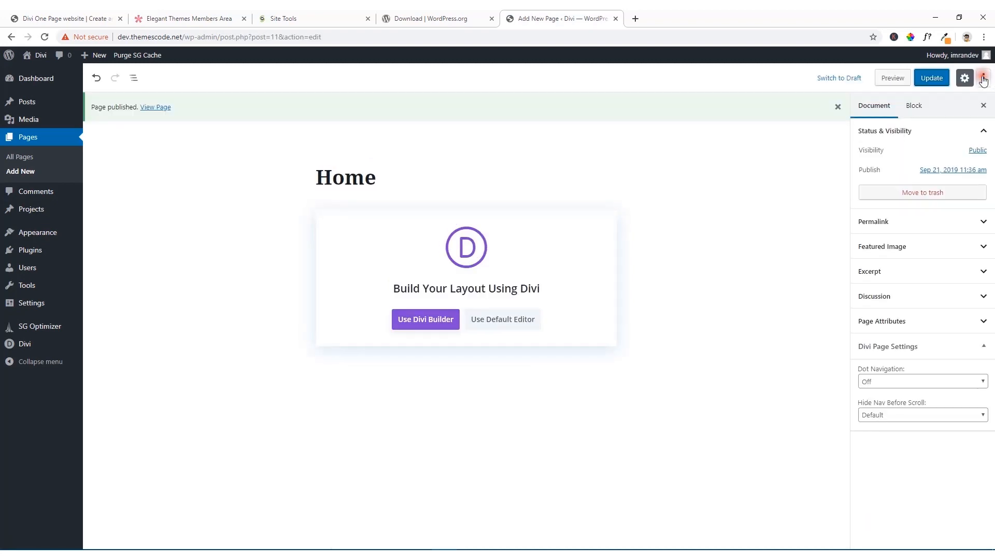
# Step: Set the site's homepage display to a static page using the Home page and save the reading settings
pyautogui.moveTo(32, 306)
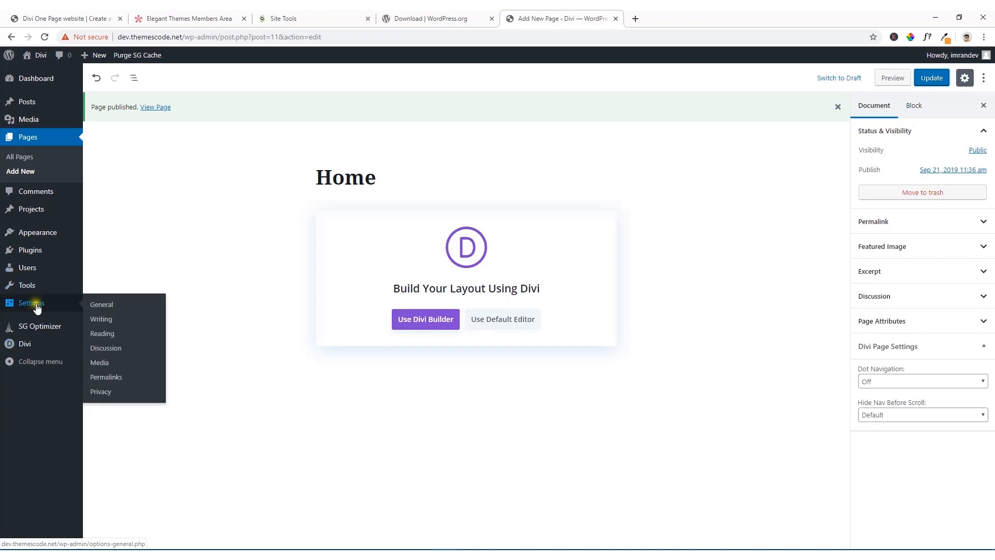
pyautogui.click(106, 336)
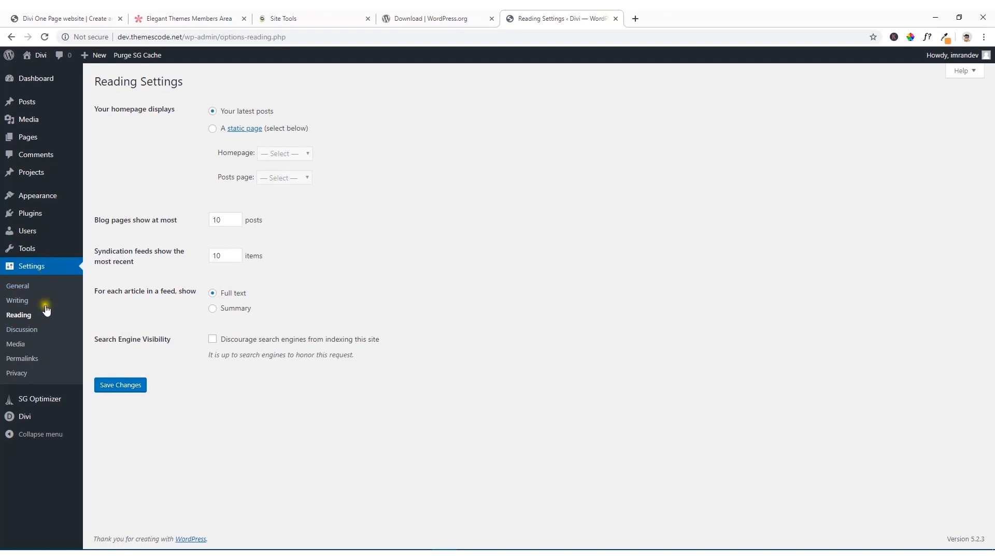
pyautogui.click(215, 129)
pyautogui.click(293, 154)
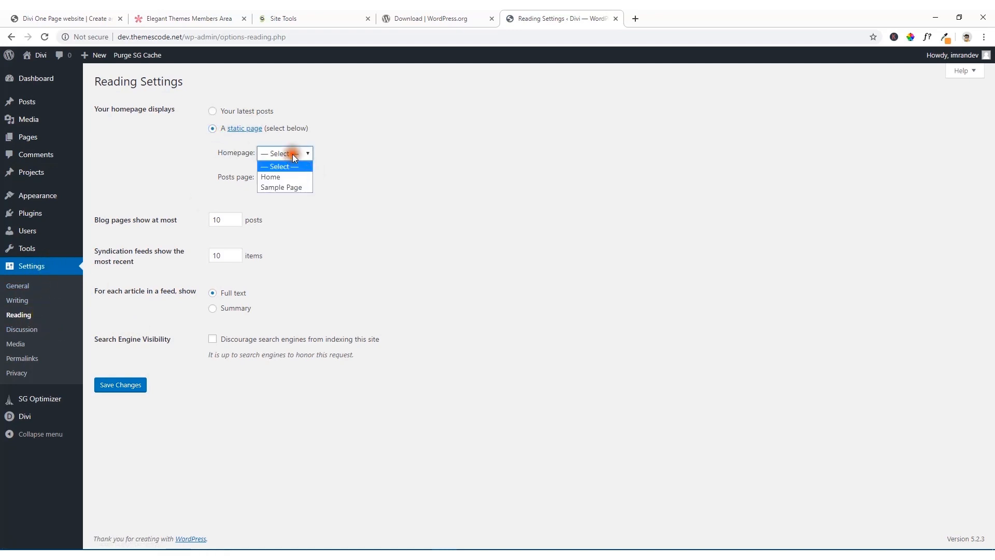
pyautogui.click(284, 176)
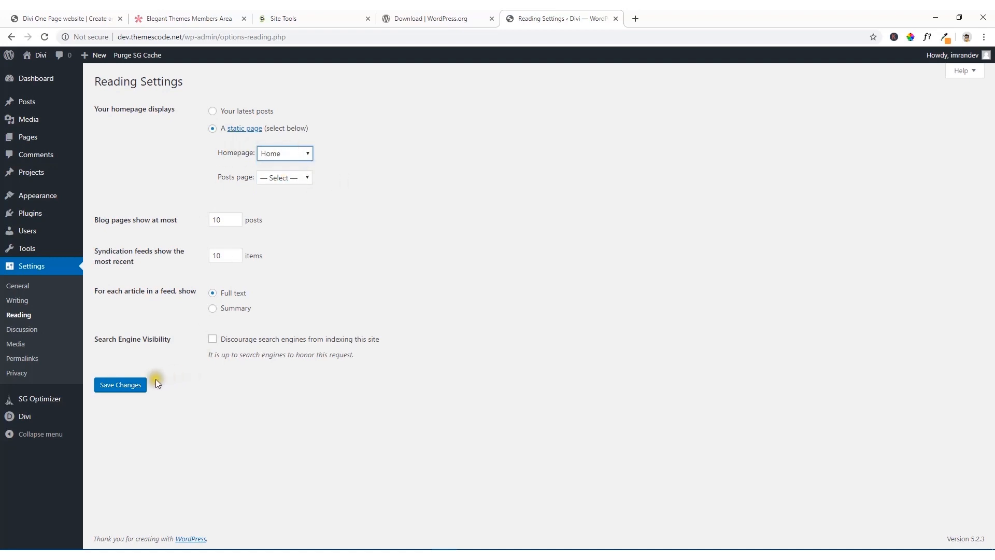
pyautogui.click(121, 386)
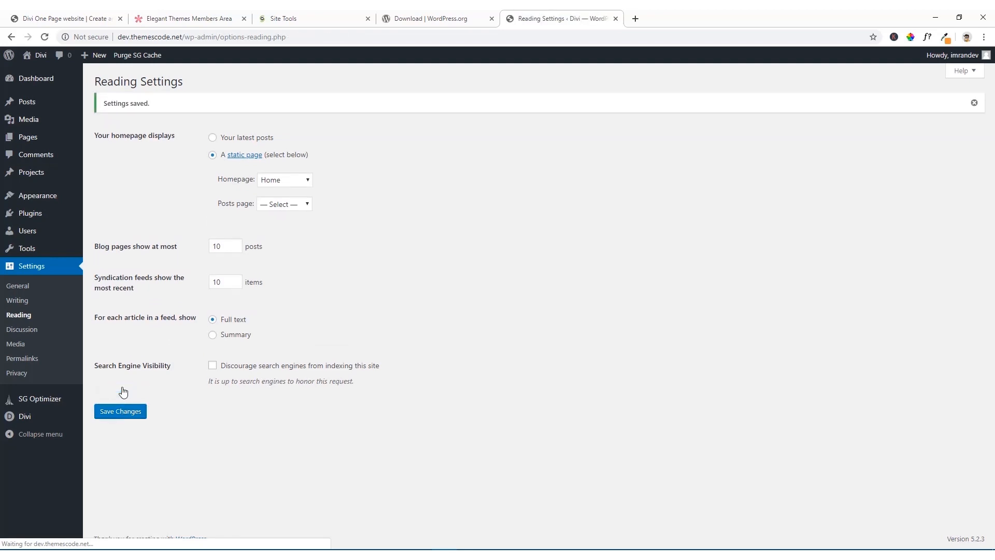
# Step: Open the Home page for editing with the Divi Builder and start building it from scratch
pyautogui.click(27, 141)
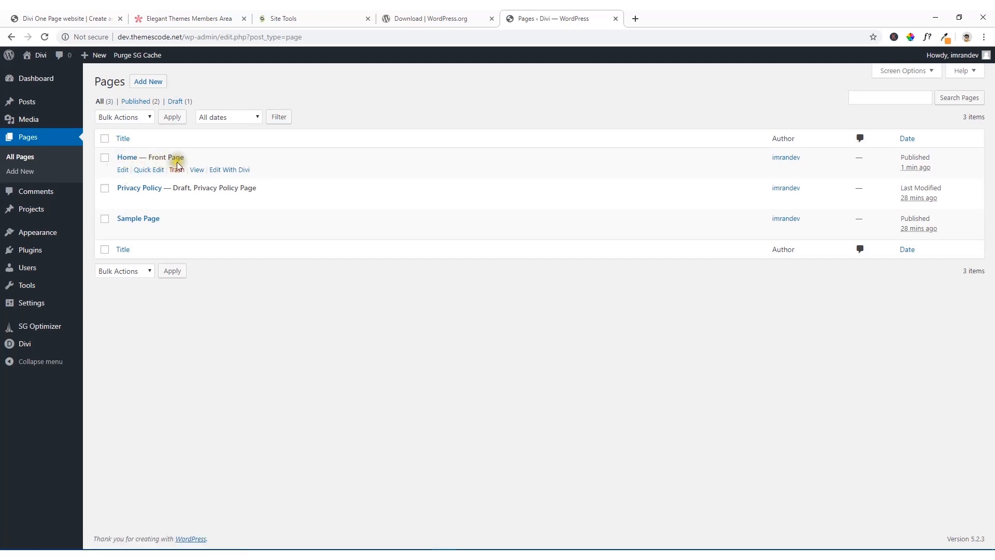
pyautogui.click(125, 171)
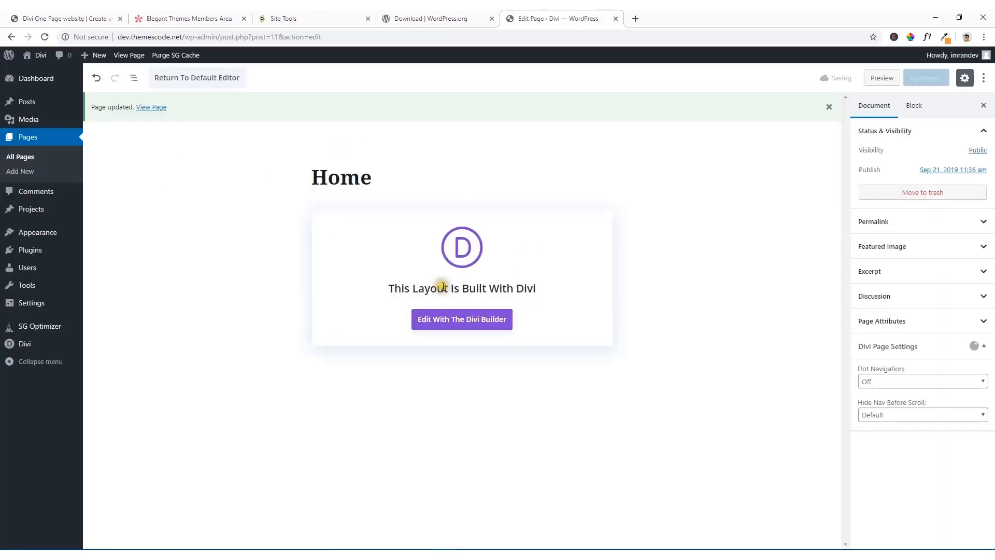
pyautogui.click(463, 325)
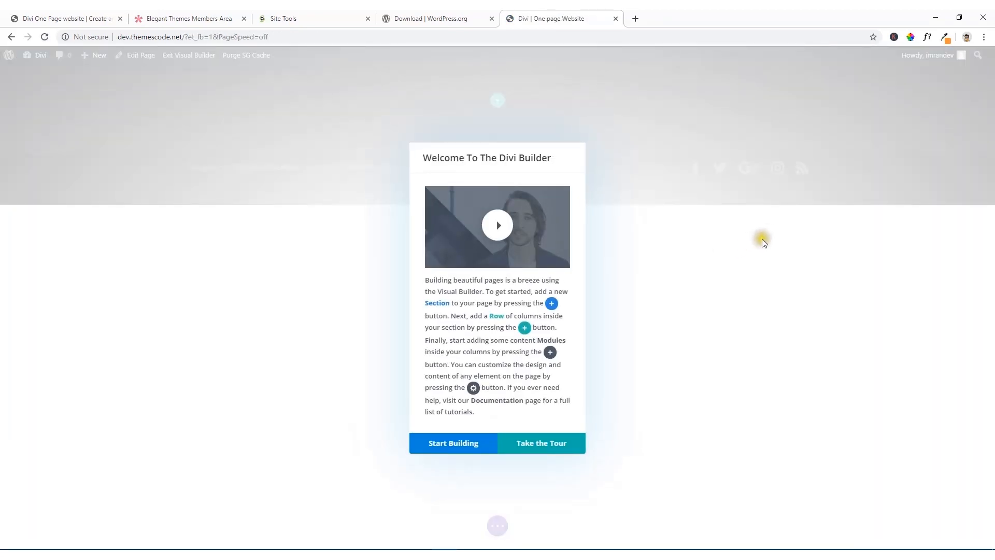
pyautogui.click(465, 447)
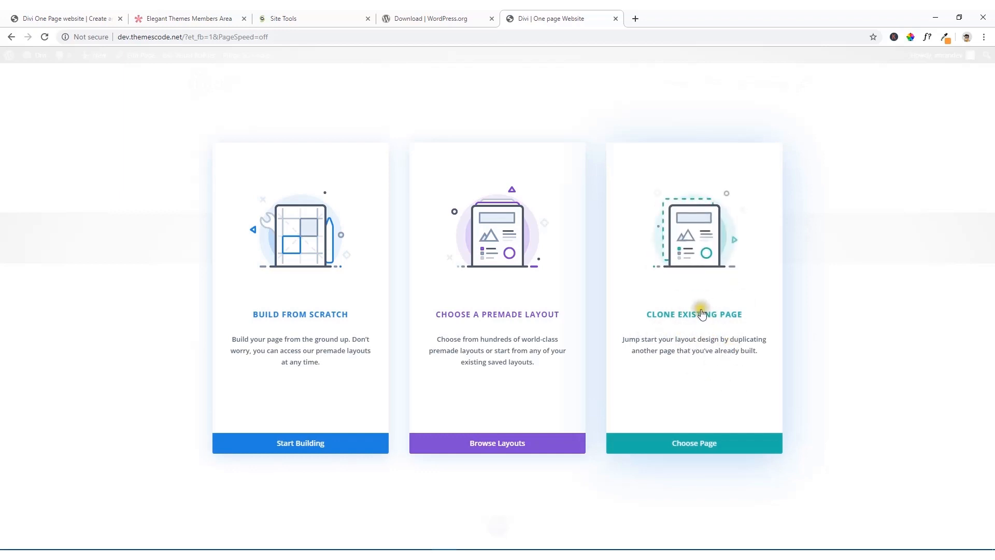
pyautogui.click(313, 297)
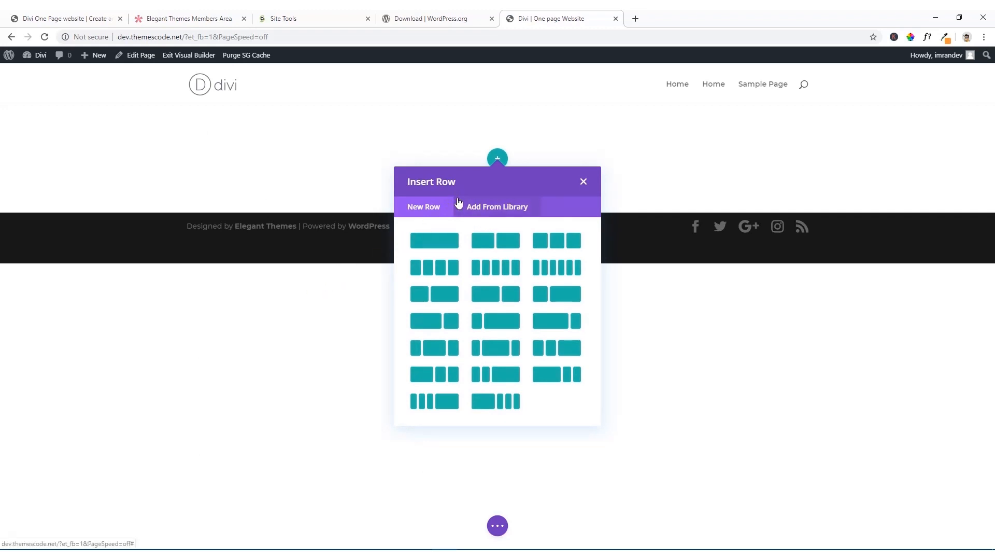
# Step: Place the builder's browser tab beside the reference one-page site's tab and dismiss the row insertion
pyautogui.click(97, 17)
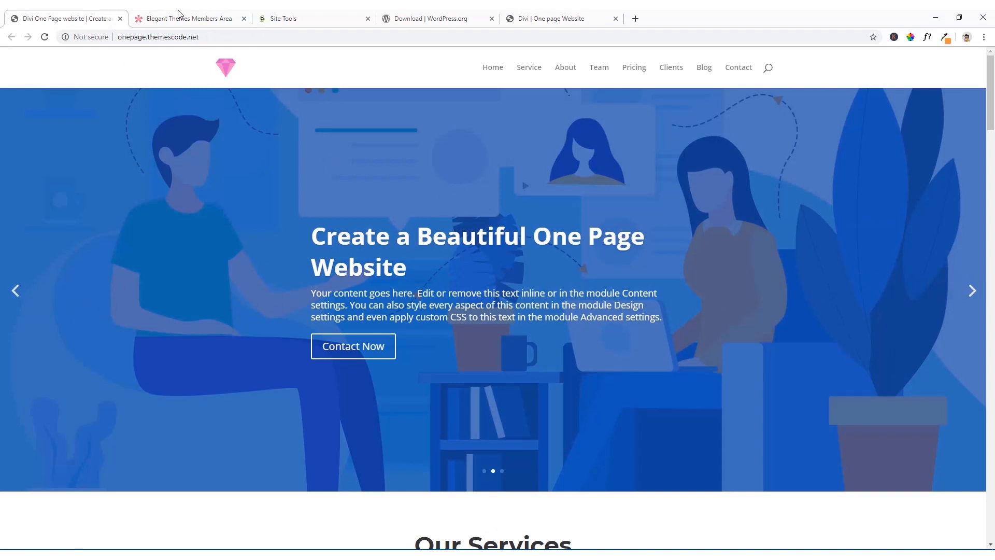
pyautogui.moveTo(549, 18); pyautogui.dragTo(171, 16)
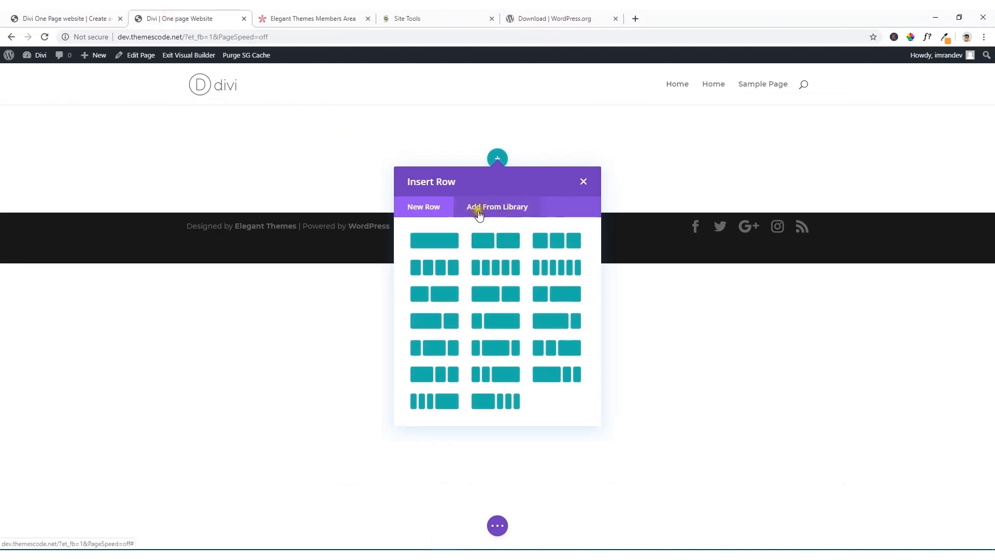
pyautogui.click(585, 183)
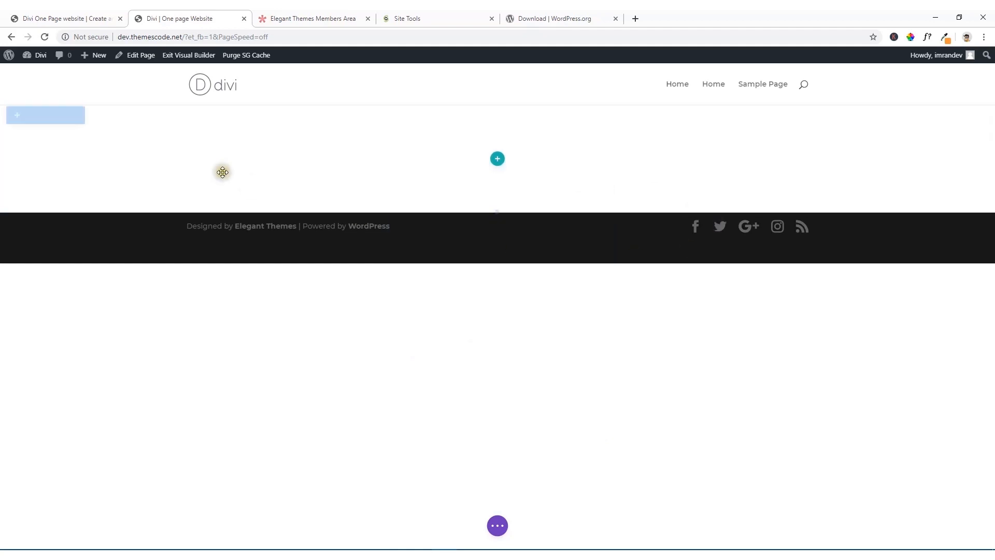
pyautogui.click(71, 117)
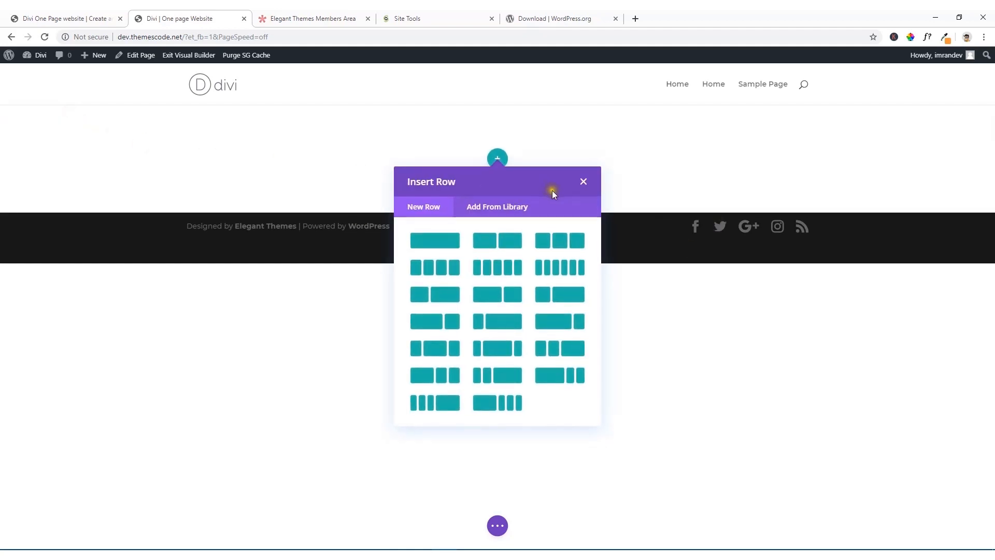
pyautogui.click(584, 183)
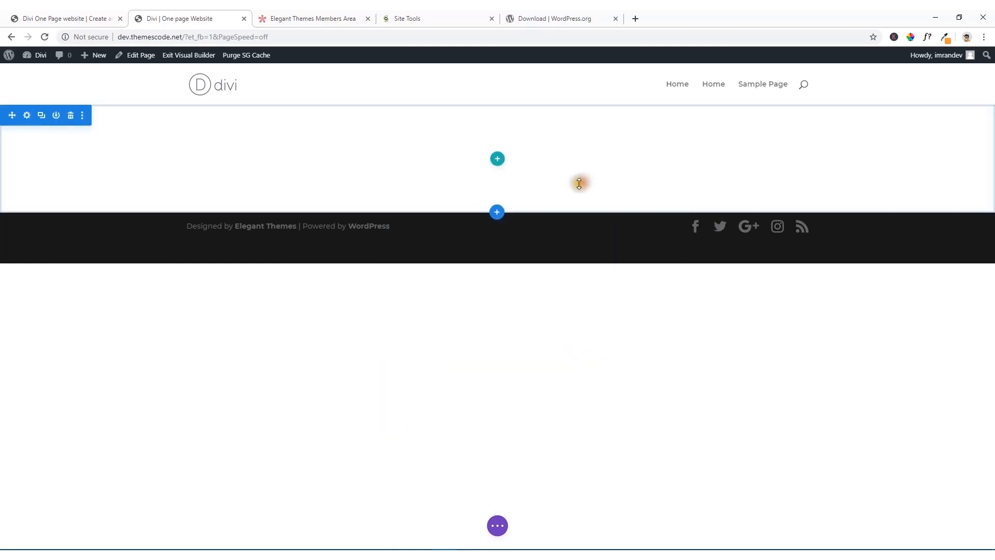
# Step: Add a fullwidth section containing a Fullwidth Slider module and delete the empty regular section above it
pyautogui.moveTo(503, 206)
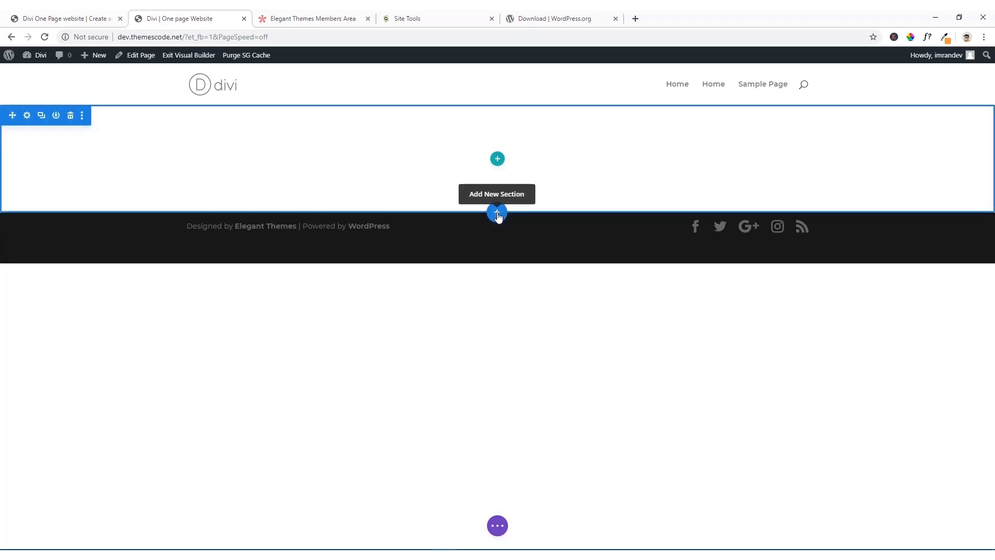
pyautogui.click(498, 213)
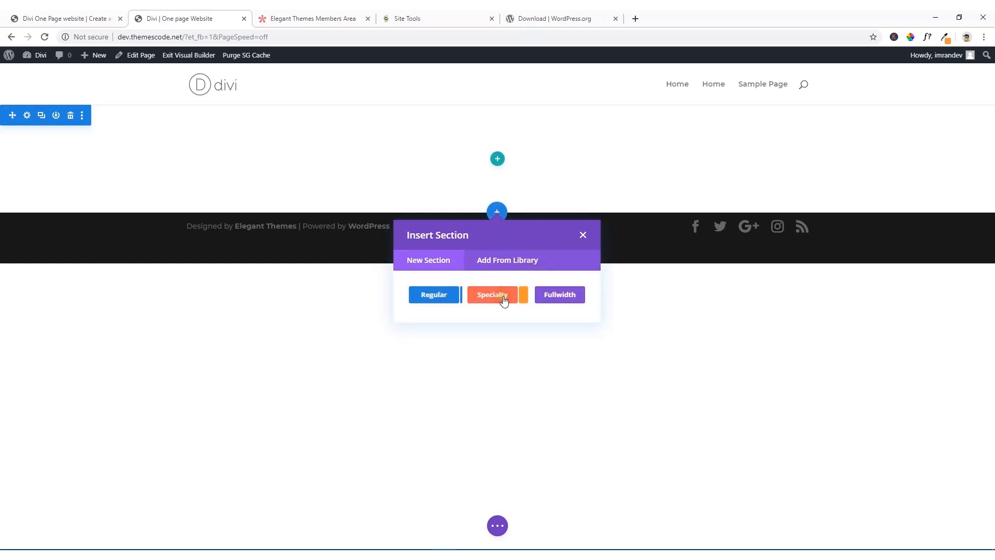
pyautogui.click(563, 300)
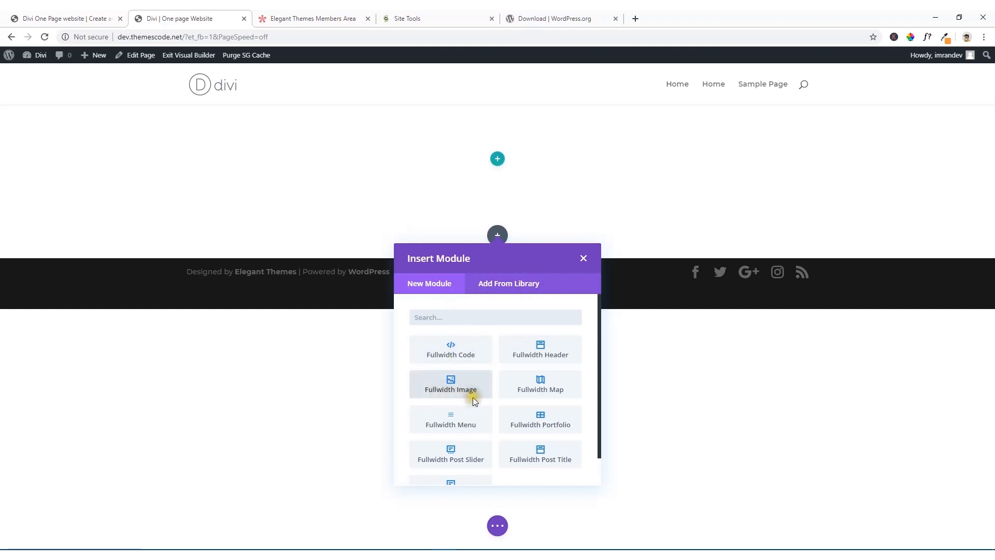
pyautogui.scroll(-1, 442, 399)
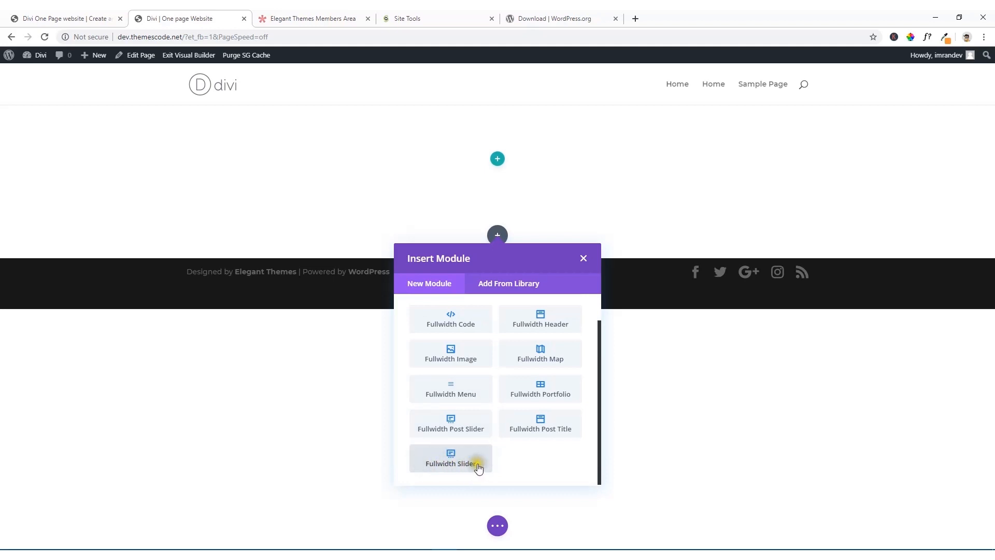
pyautogui.click(453, 462)
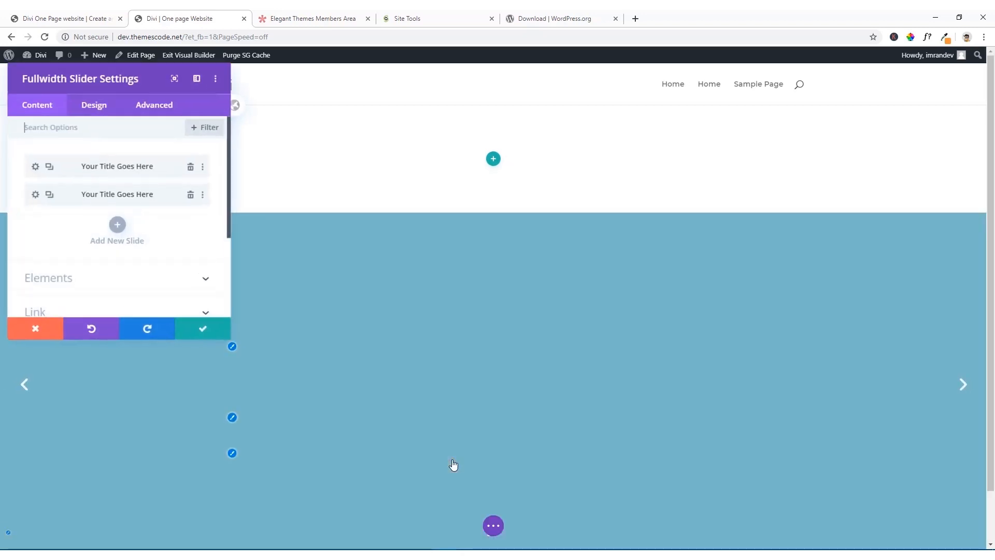
pyautogui.scroll(-1, 298, 306)
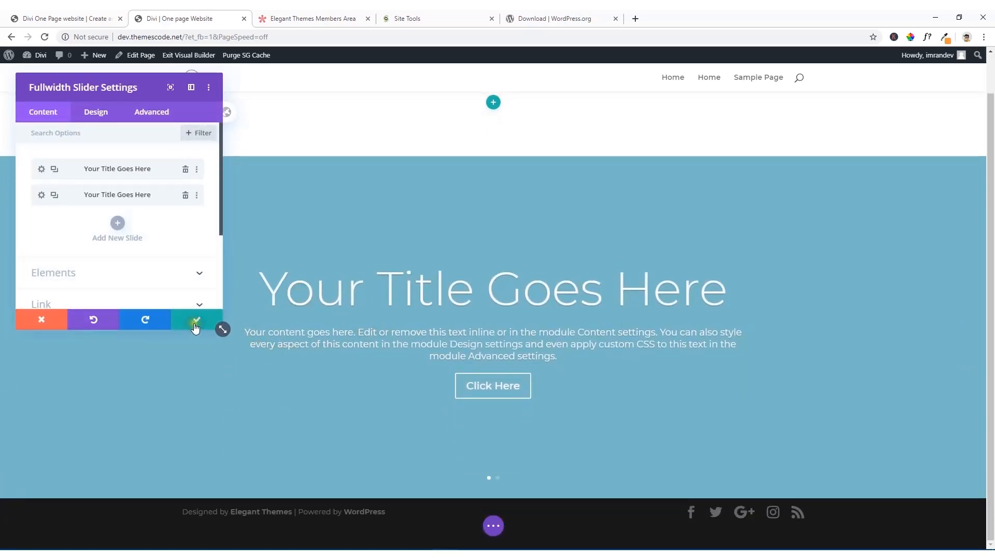
pyautogui.click(195, 326)
pyautogui.scroll(1, 523, 156)
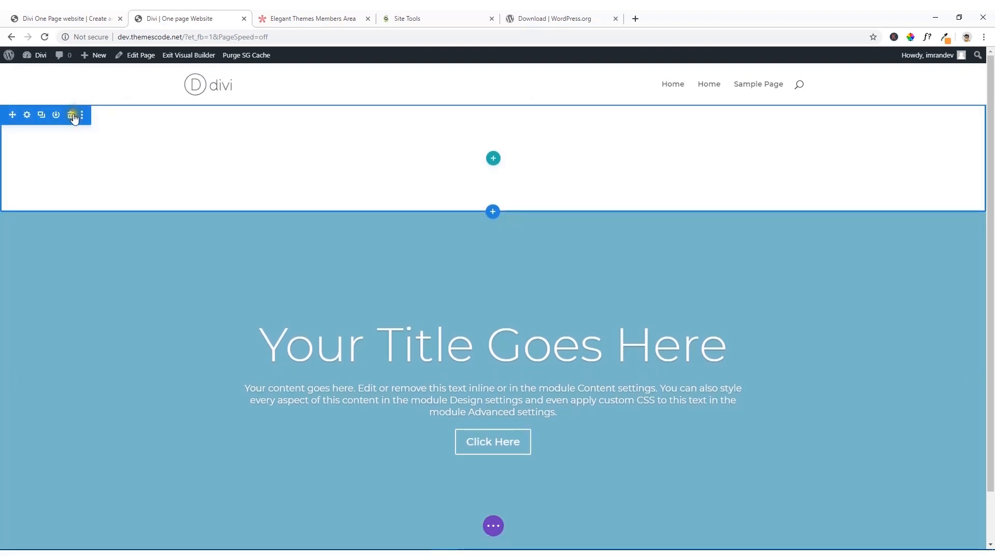
pyautogui.click(72, 116)
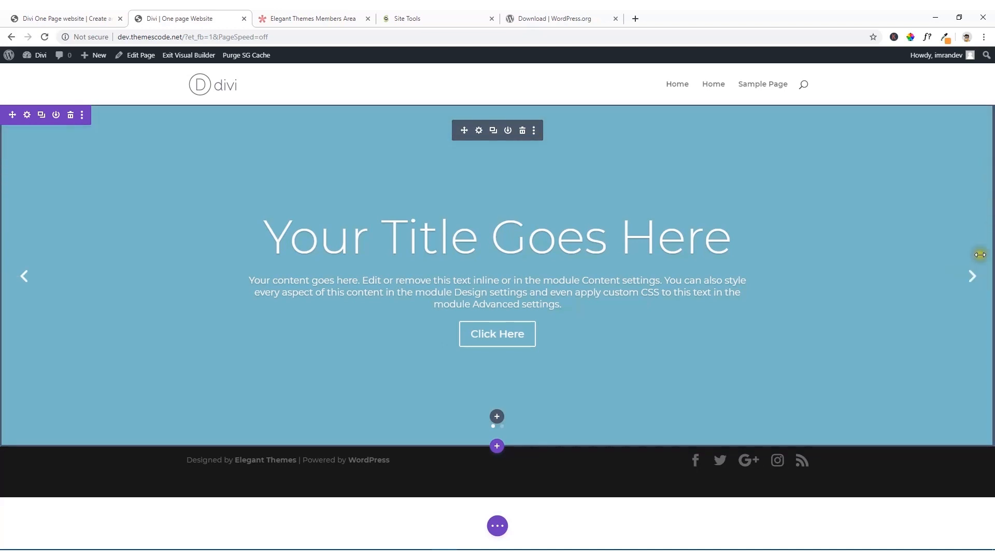
# Step: Examine the slides of the header slider on the reference one-page site and return to the builder
pyautogui.click(95, 17)
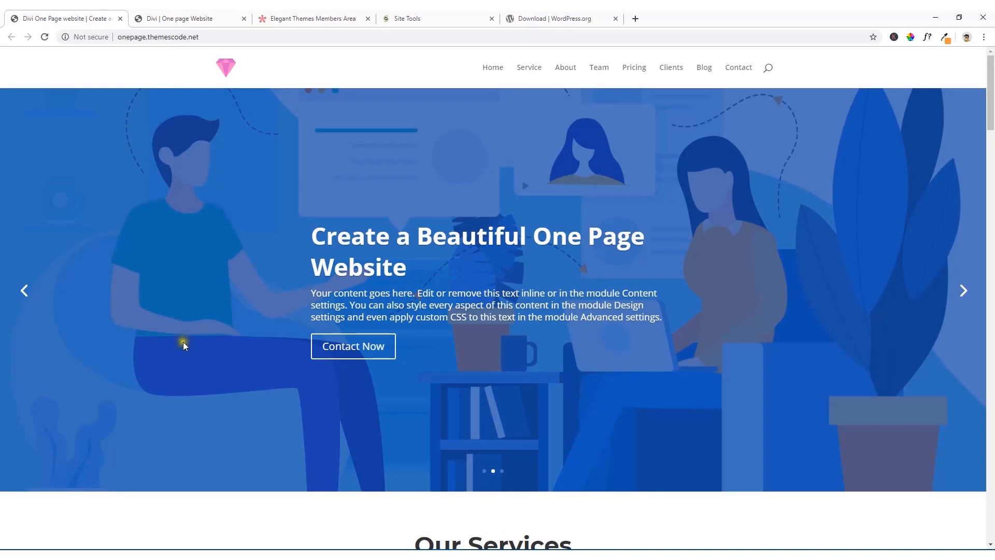
pyautogui.click(963, 296)
pyautogui.click(962, 293)
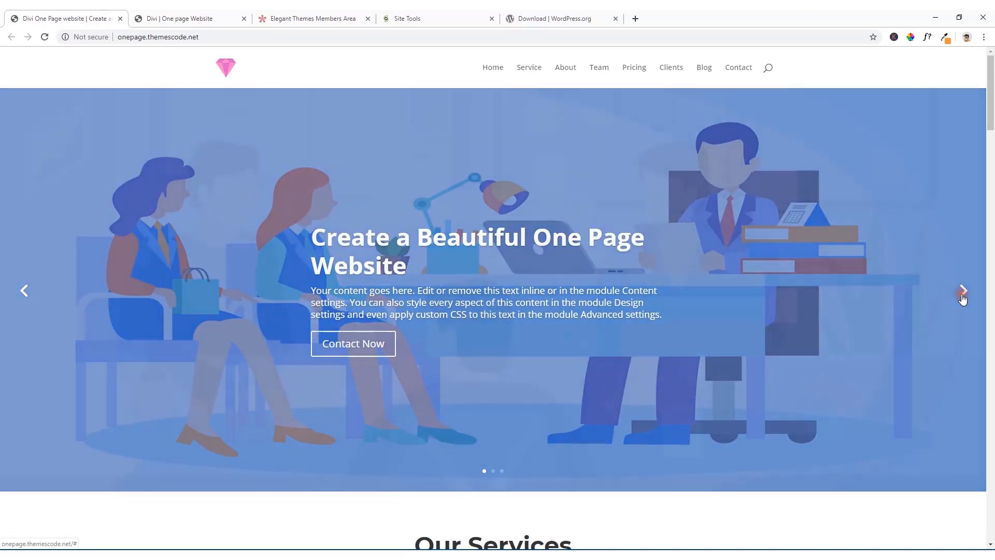
pyautogui.click(962, 294)
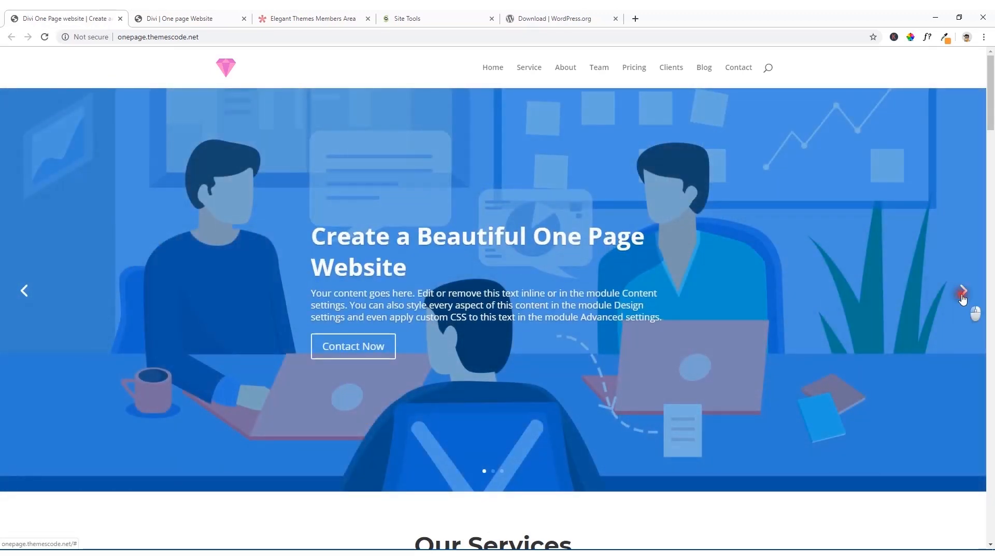
pyautogui.click(964, 293)
pyautogui.click(189, 19)
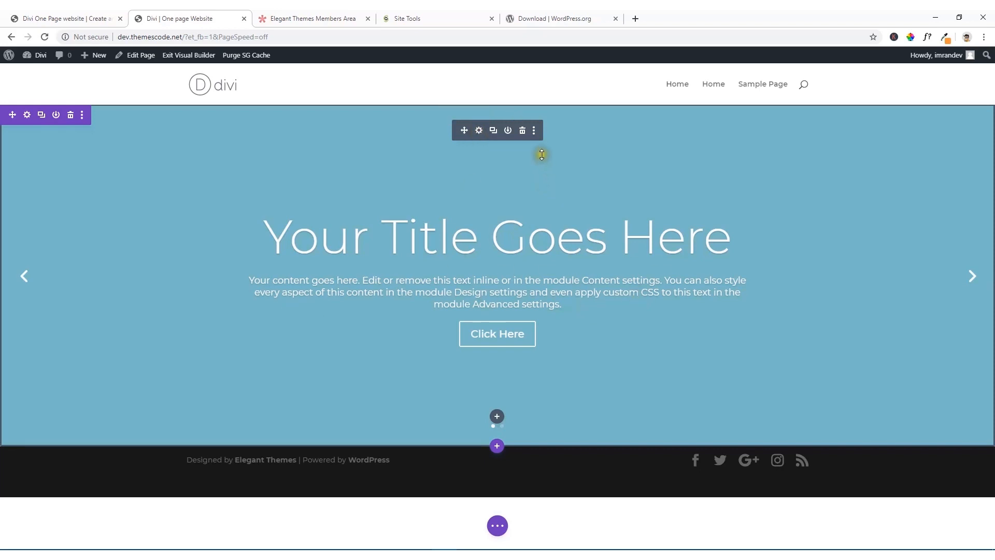
# Step: Open the Fullwidth Slider's settings, reposition the settings window and open the first slide's settings
pyautogui.click(479, 131)
pyautogui.click(480, 131)
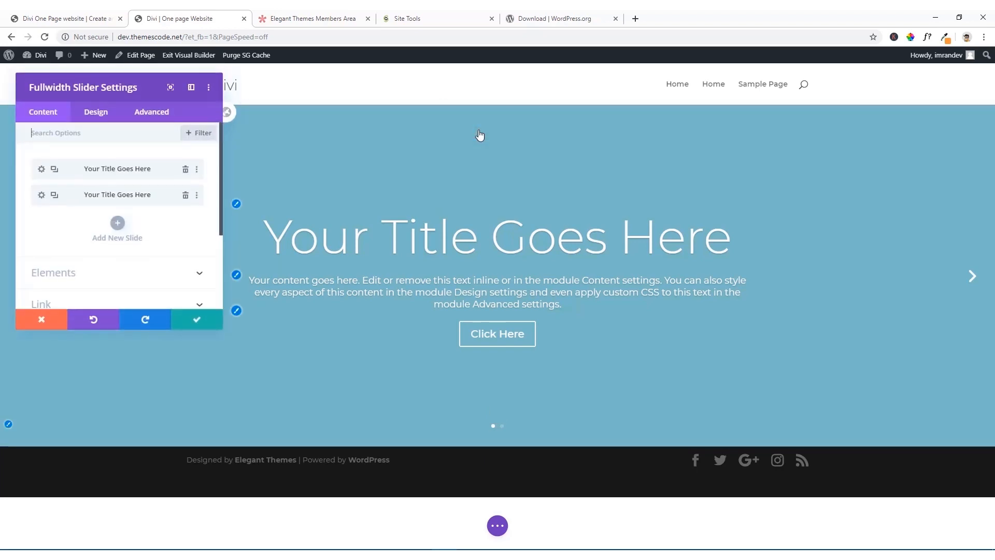
pyautogui.moveTo(141, 91); pyautogui.dragTo(359, 125)
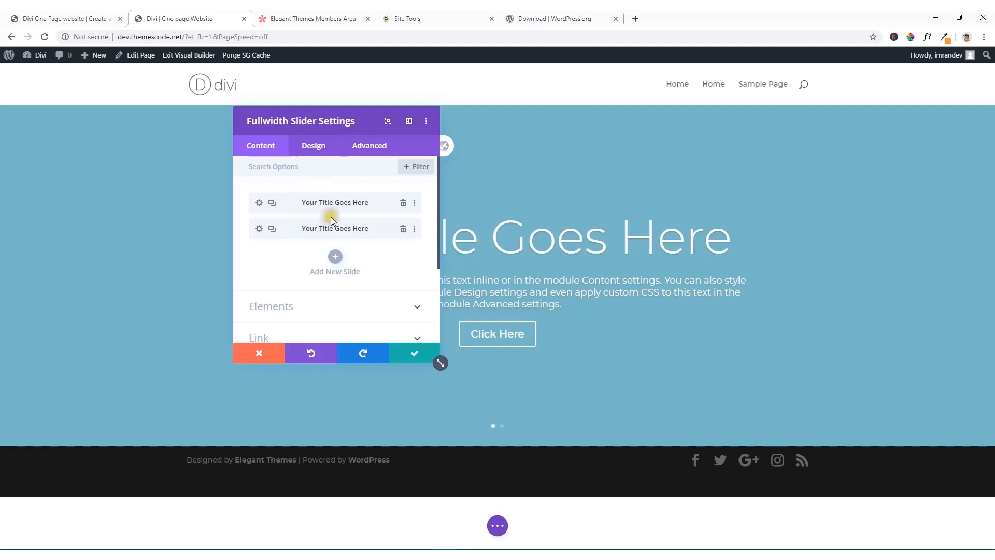
pyautogui.click(973, 277)
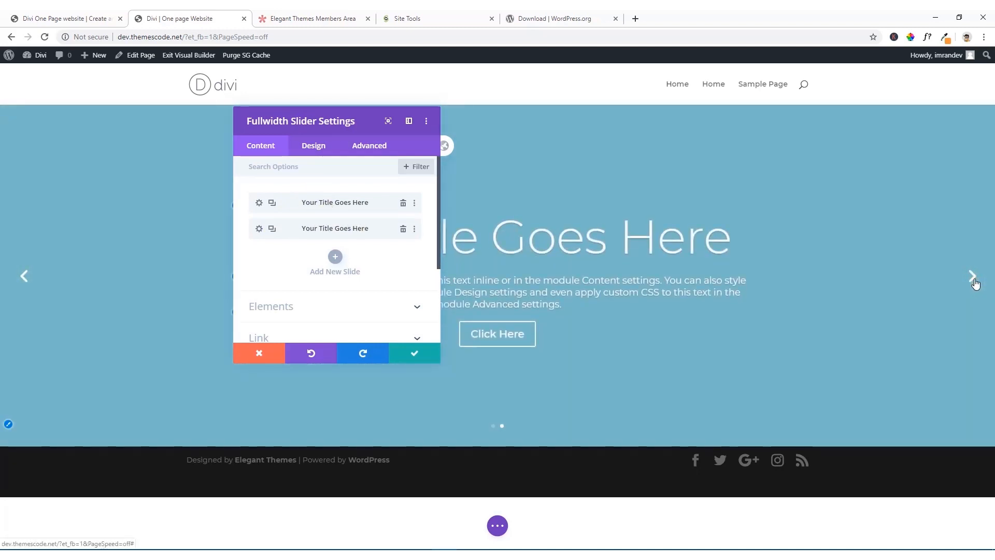
pyautogui.click(259, 204)
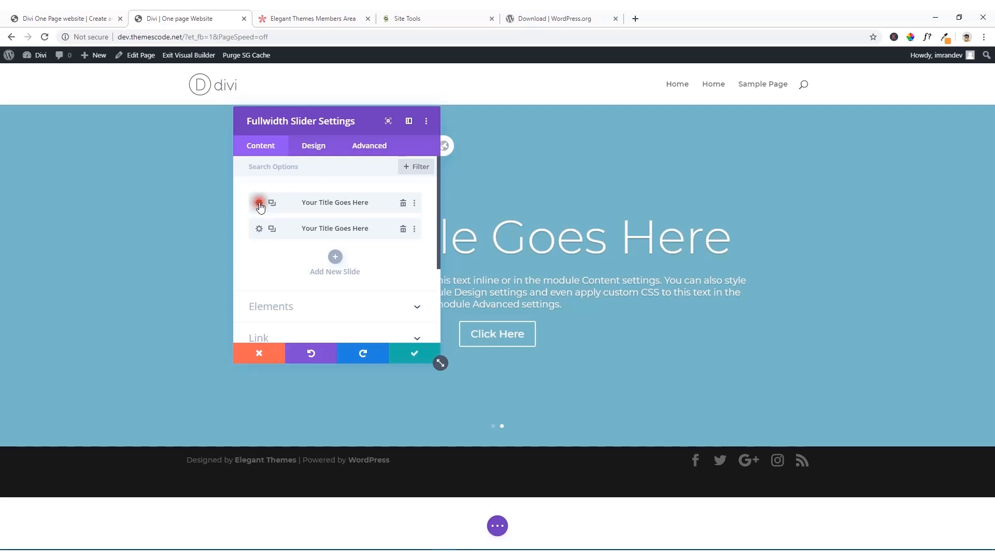
pyautogui.click(260, 204)
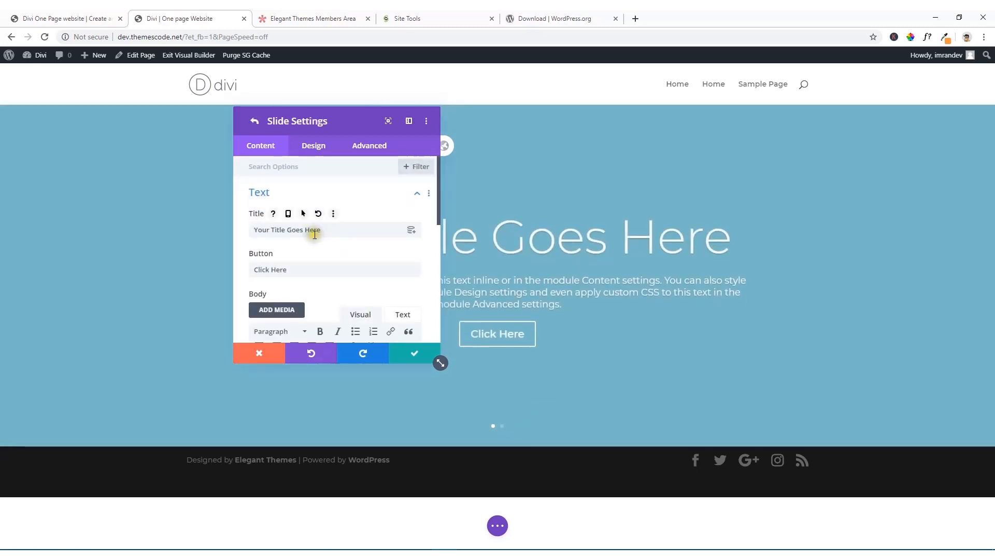
# Step: Check the slide's title text on the reference one-page site and return to the slide settings
pyautogui.click(75, 15)
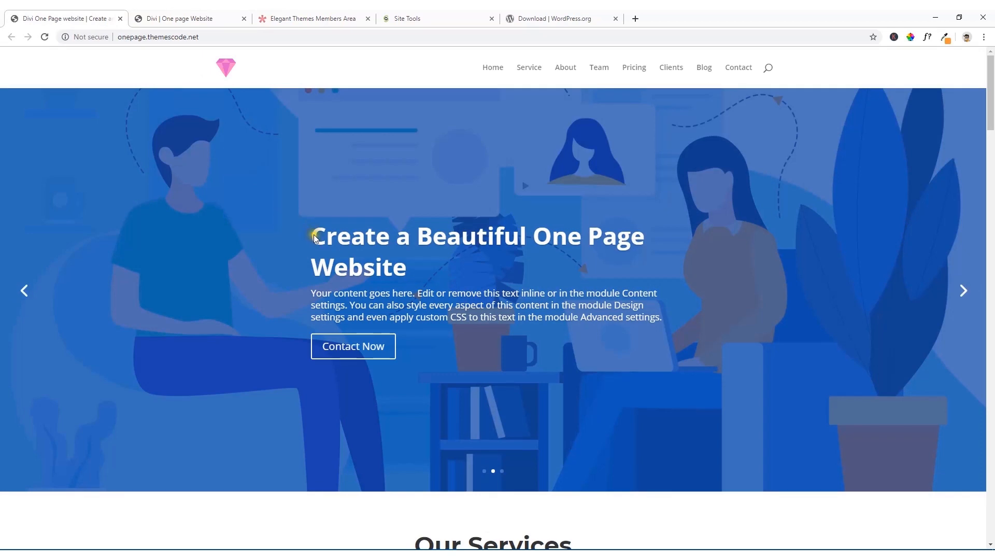
pyautogui.moveTo(313, 235); pyautogui.dragTo(403, 266)
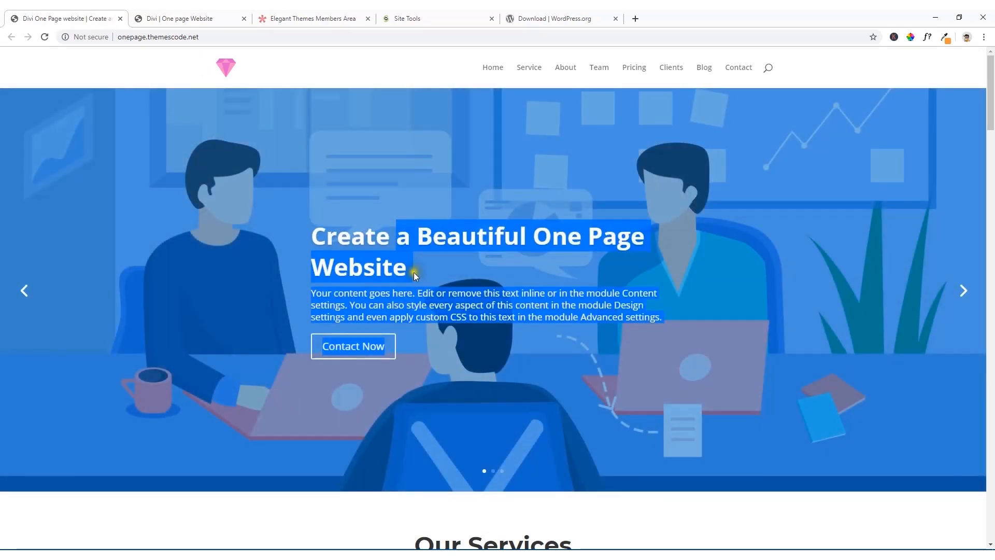
pyautogui.click(212, 15)
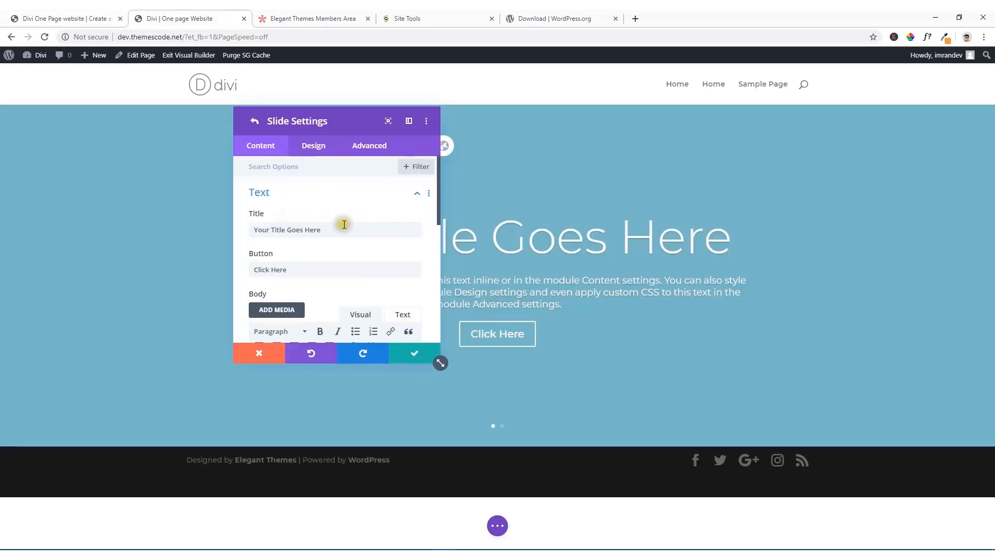
# Step: Set the slide's title to "Create a Beautiful One Page Website" and its button text to "Contact Now"
pyautogui.moveTo(342, 229); pyautogui.dragTo(225, 225)
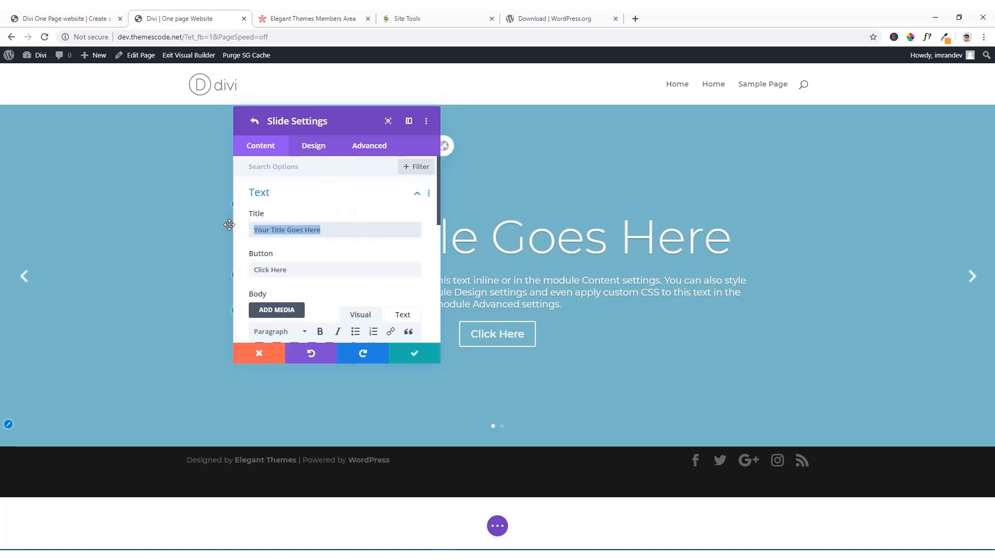
pyautogui.write('Create a Beautiful One Page Website')
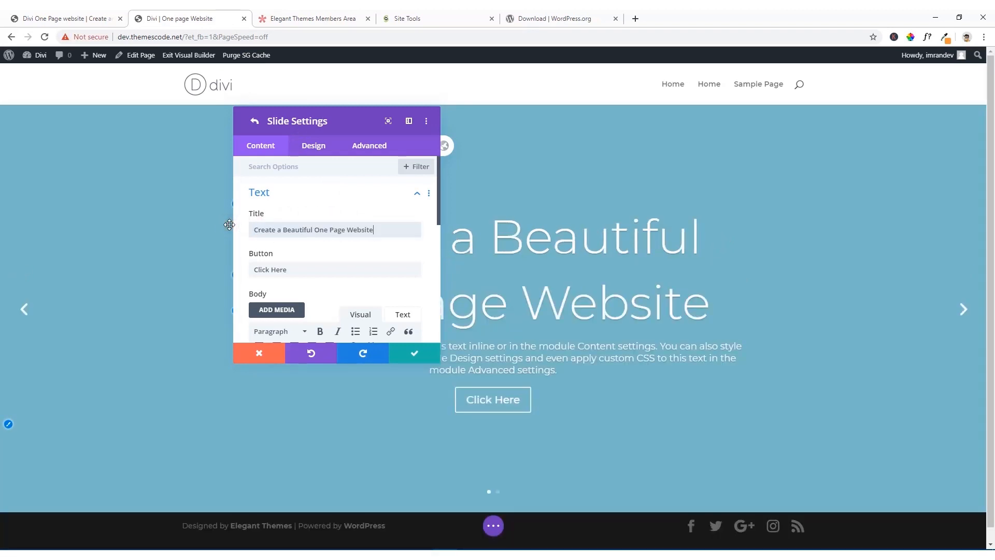
pyautogui.moveTo(321, 120); pyautogui.dragTo(666, 145)
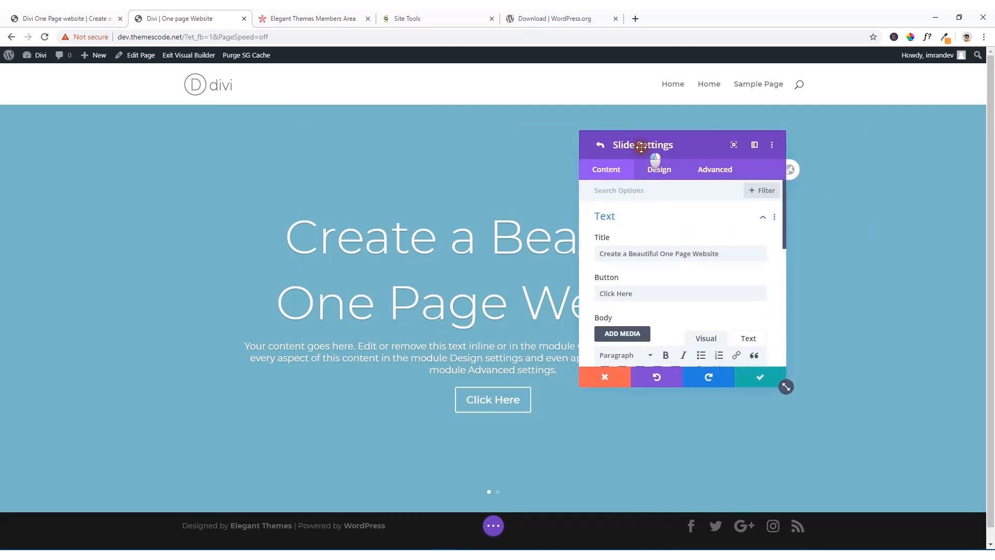
pyautogui.moveTo(646, 293); pyautogui.dragTo(599, 295)
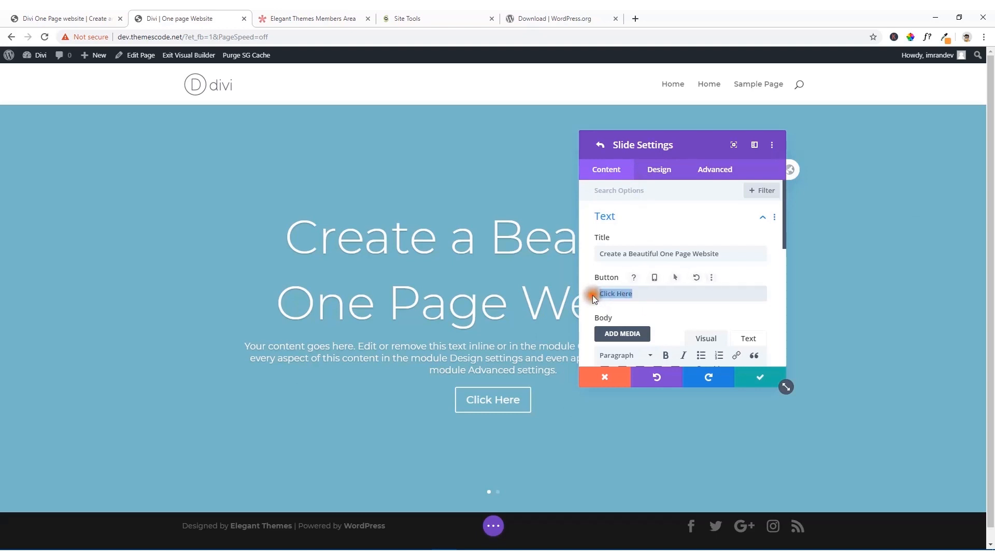
pyautogui.write('Contact Now')
# Step: Open the Background settings of the first slide
pyautogui.scroll(-3, 656, 315)
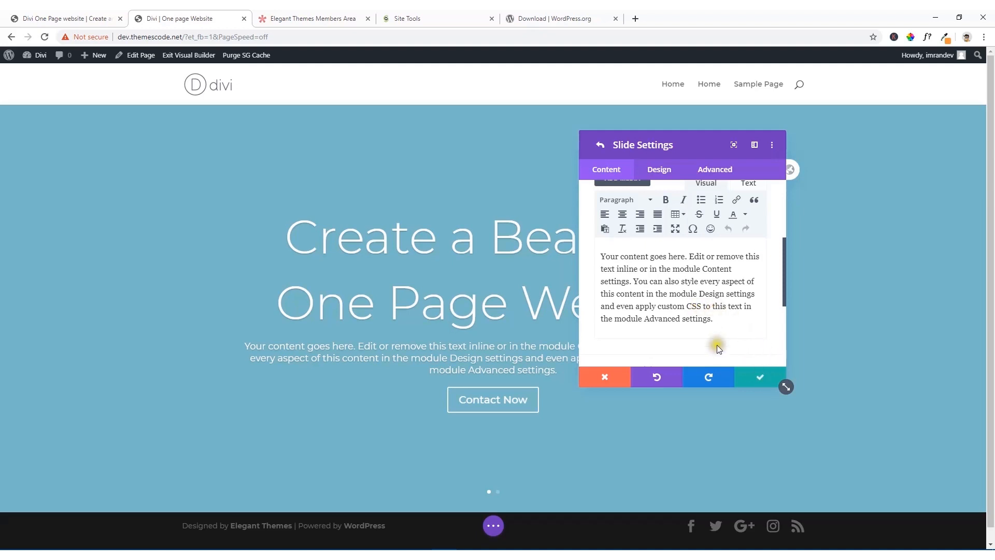
pyautogui.scroll(-2, 666, 292)
pyautogui.scroll(-1, 667, 292)
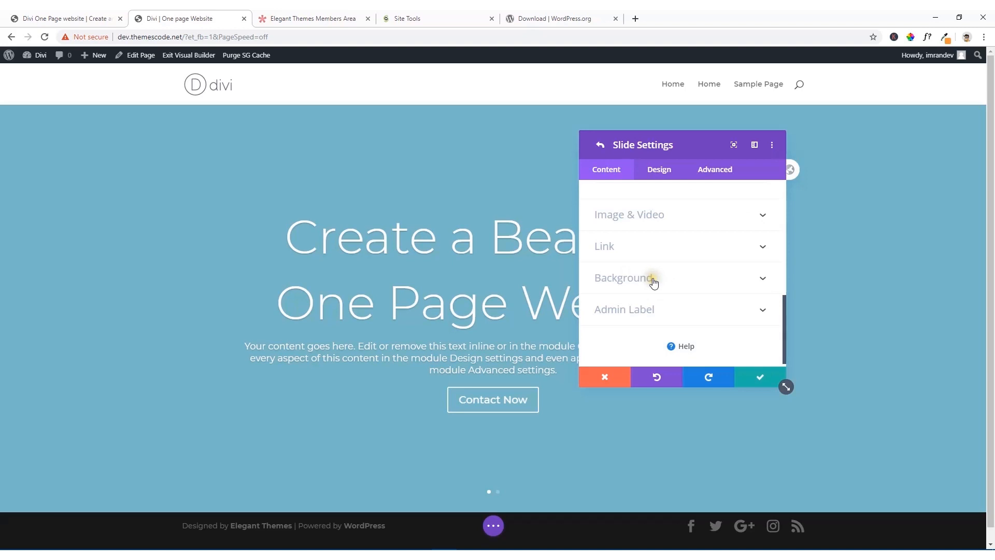
pyautogui.click(745, 278)
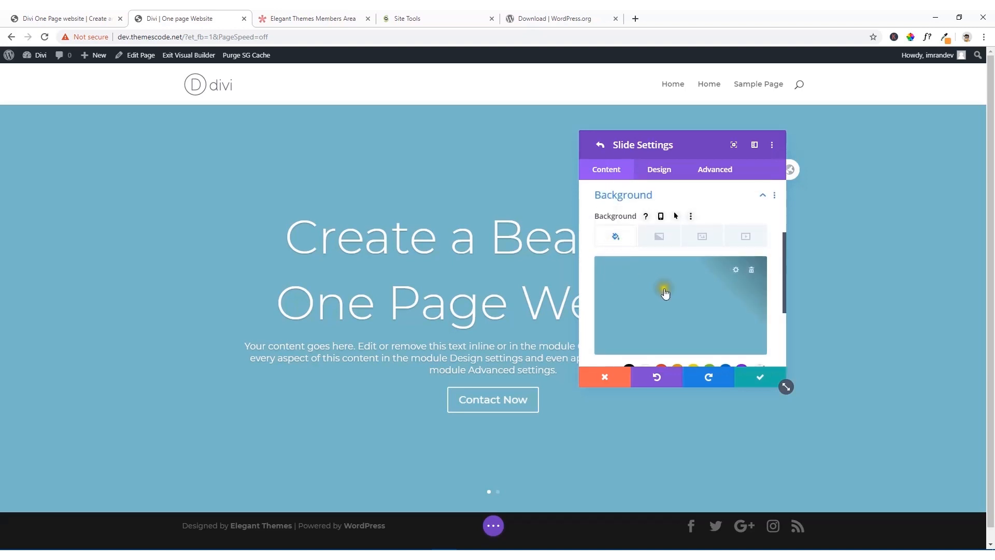
# Step: Try the red, orange and yellow palette colors as the slide's background
pyautogui.scroll(-1, 680, 305)
pyautogui.click(661, 320)
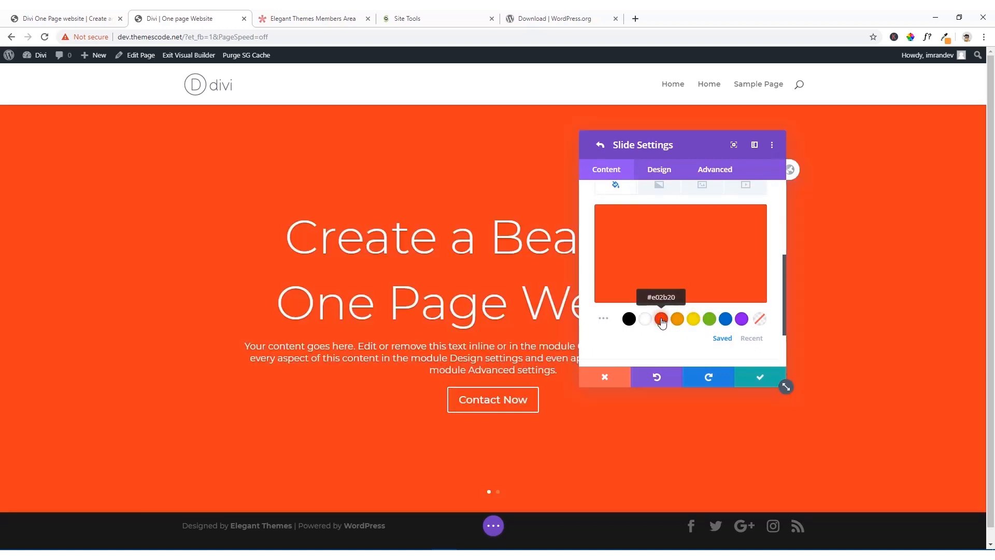
pyautogui.click(679, 320)
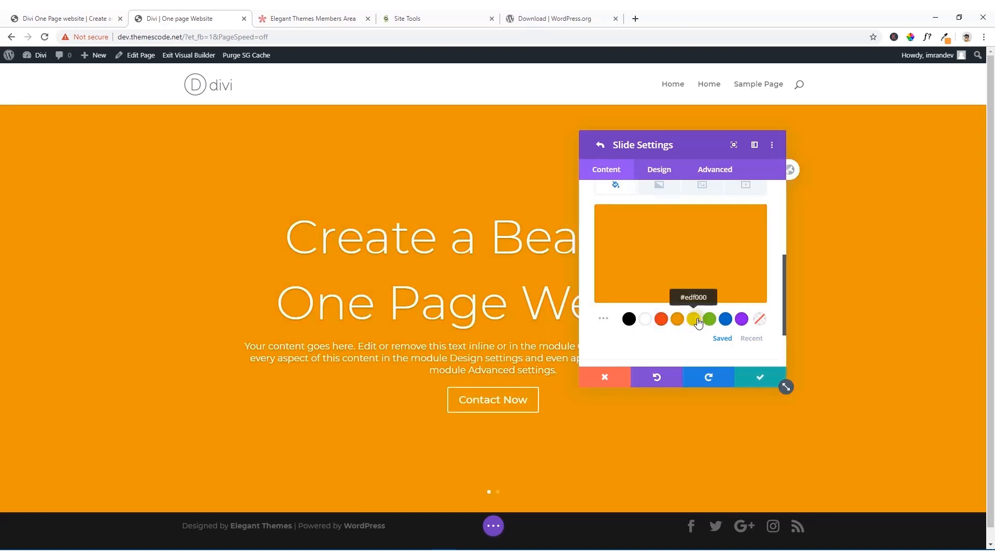
pyautogui.click(697, 321)
# Step: Try a background gradient on the slide and remove both the gradient and the yellow background color
pyautogui.scroll(2, 679, 272)
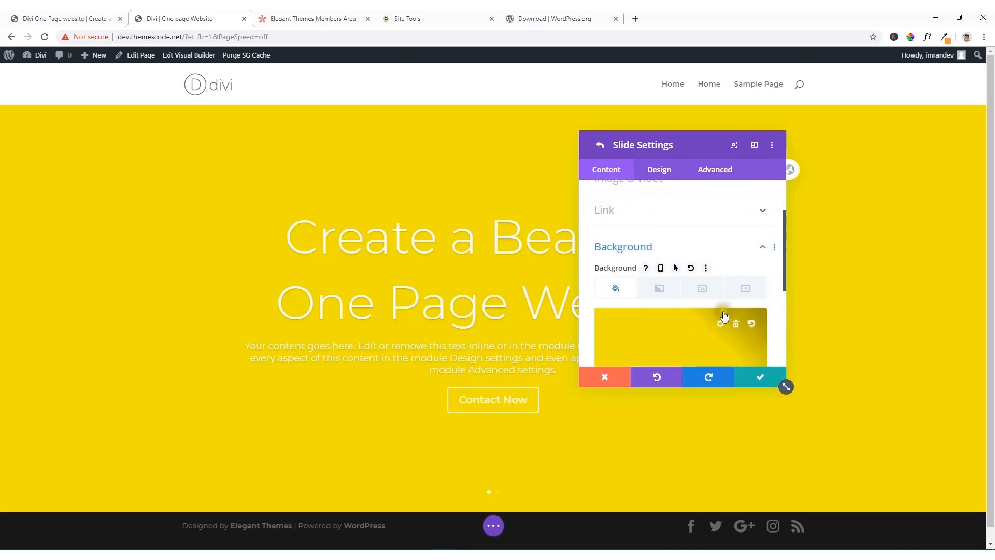
pyautogui.click(665, 287)
pyautogui.scroll(-1, 674, 306)
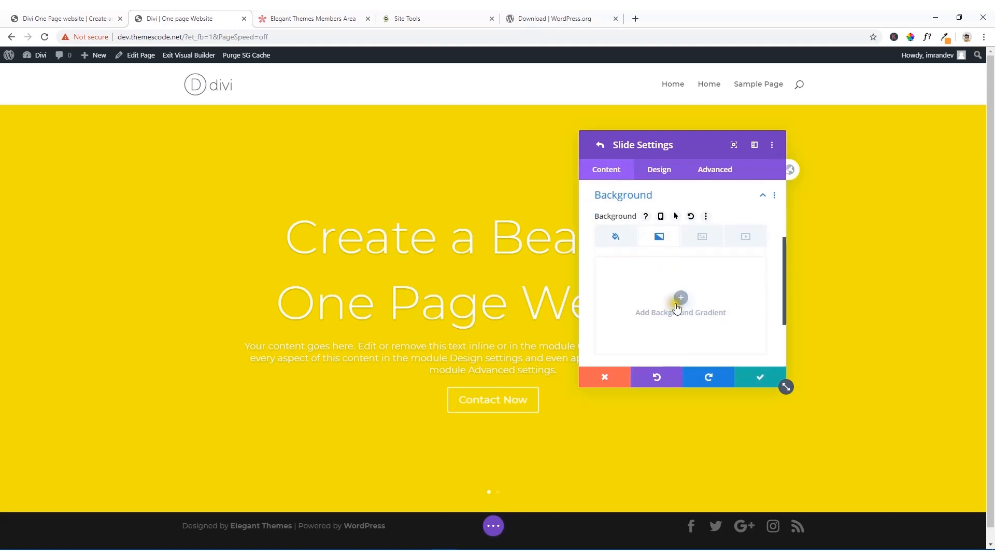
pyautogui.click(680, 299)
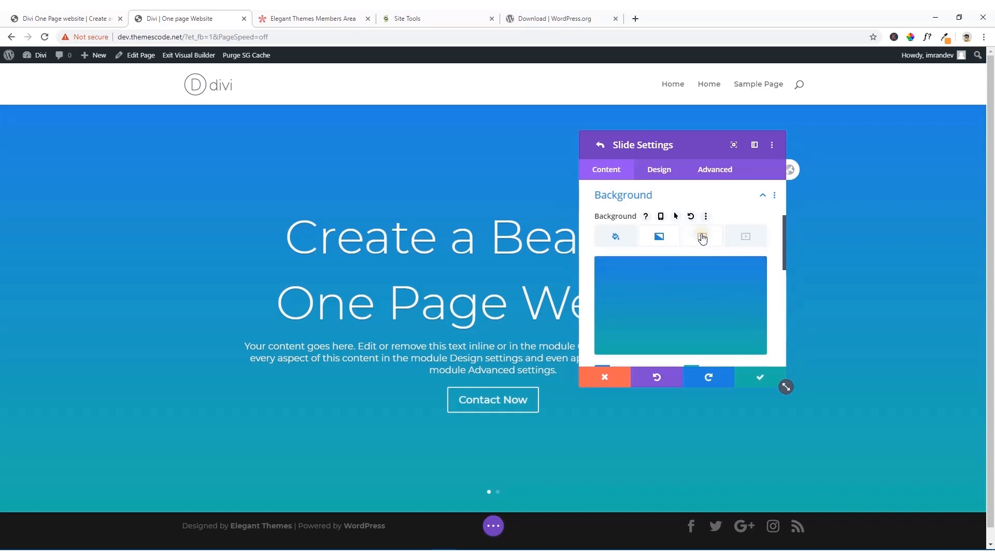
pyautogui.click(736, 273)
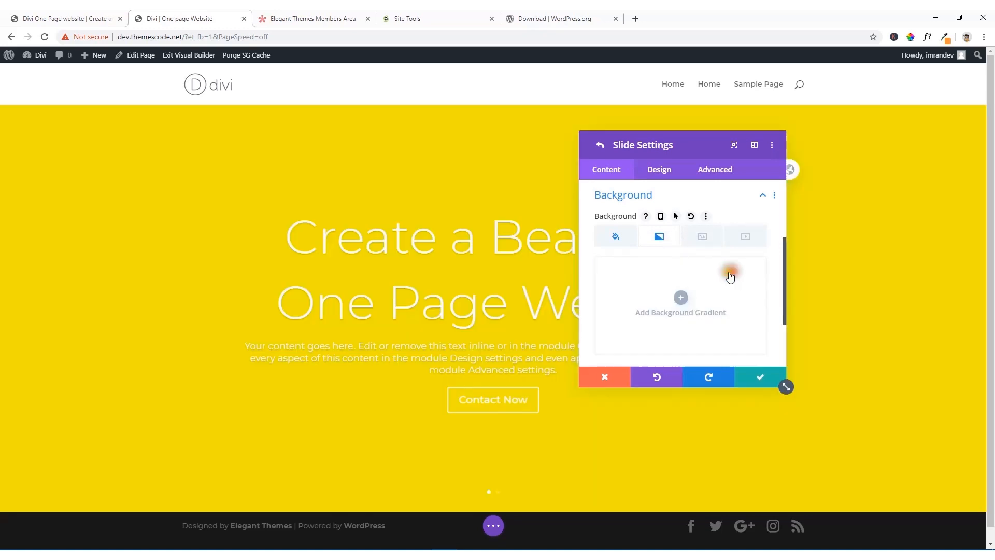
pyautogui.click(632, 242)
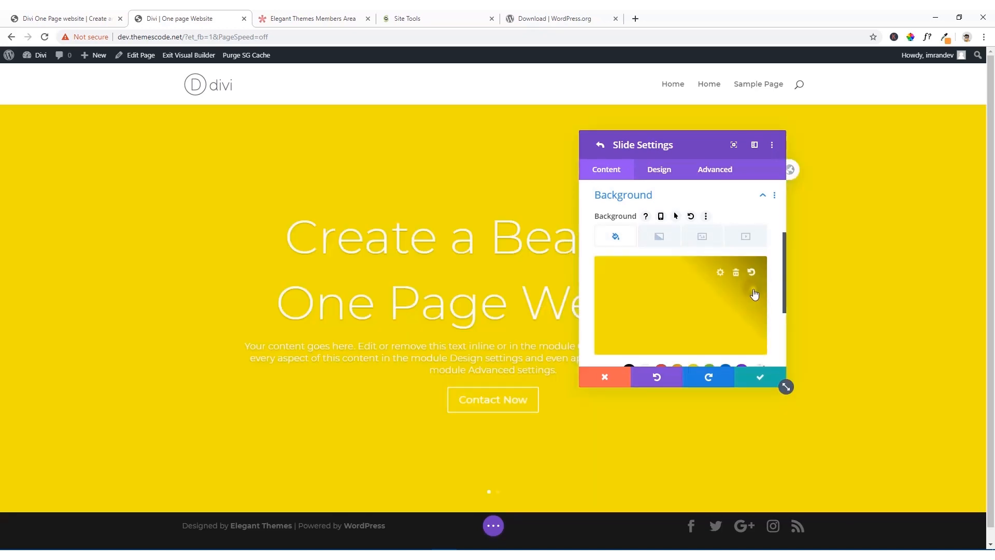
pyautogui.click(737, 274)
# Step: Open the slide's background image chooser, check the media library for existing items and return to file upload
pyautogui.click(704, 239)
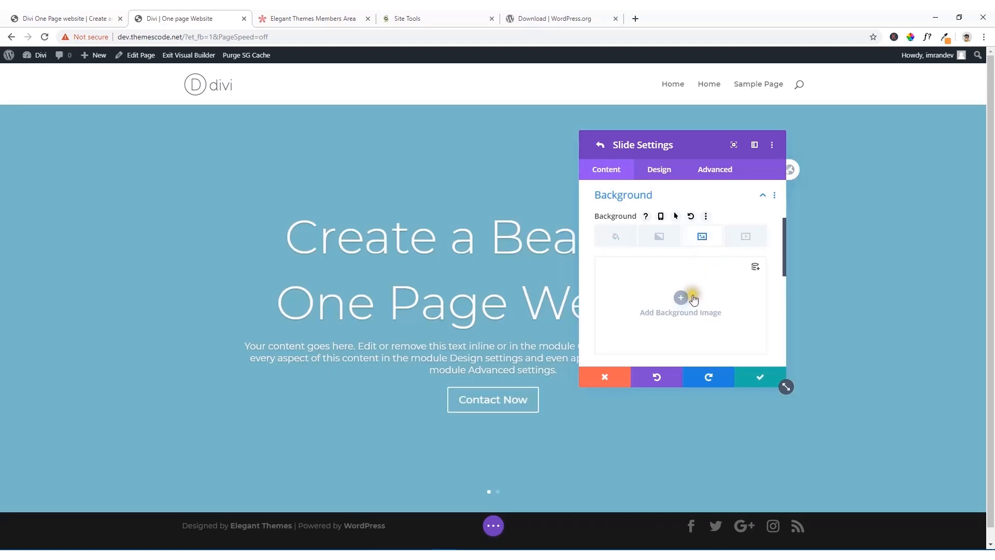
pyautogui.scroll(-2, 692, 296)
pyautogui.click(681, 282)
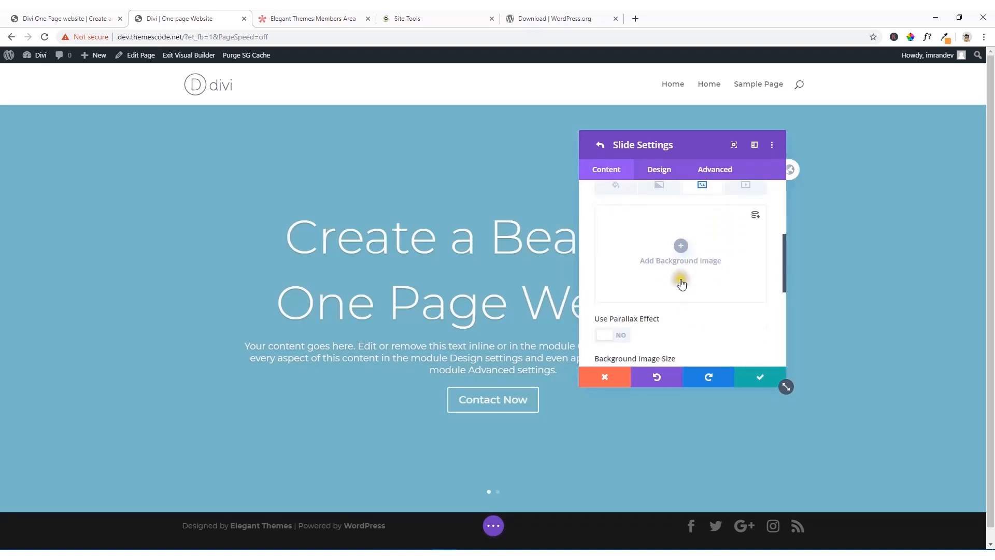
pyautogui.click(682, 248)
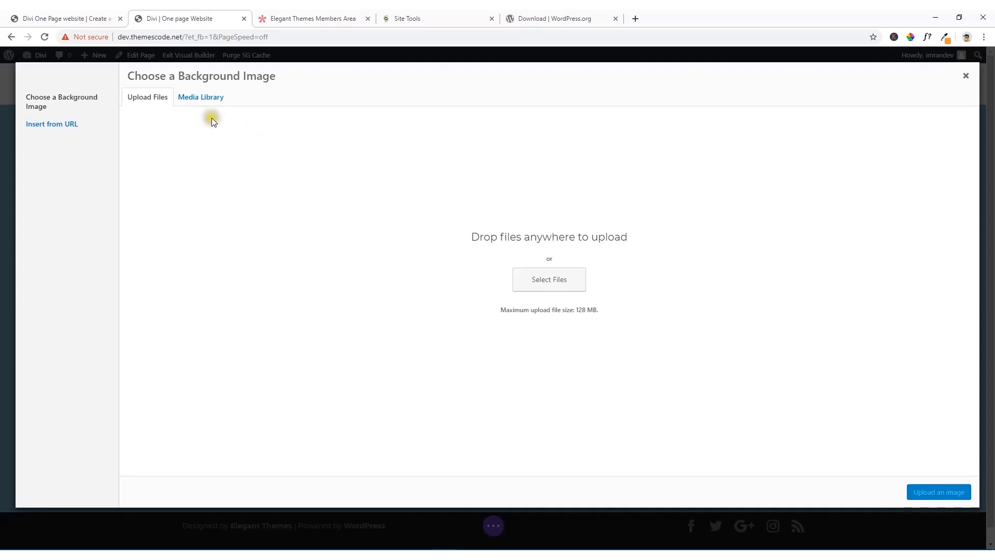
pyautogui.click(201, 97)
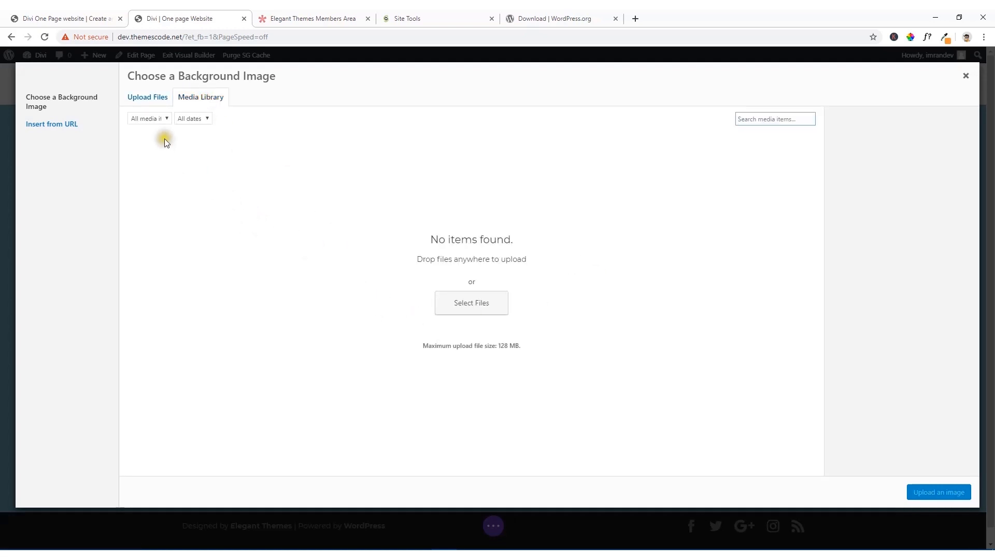
pyautogui.click(148, 101)
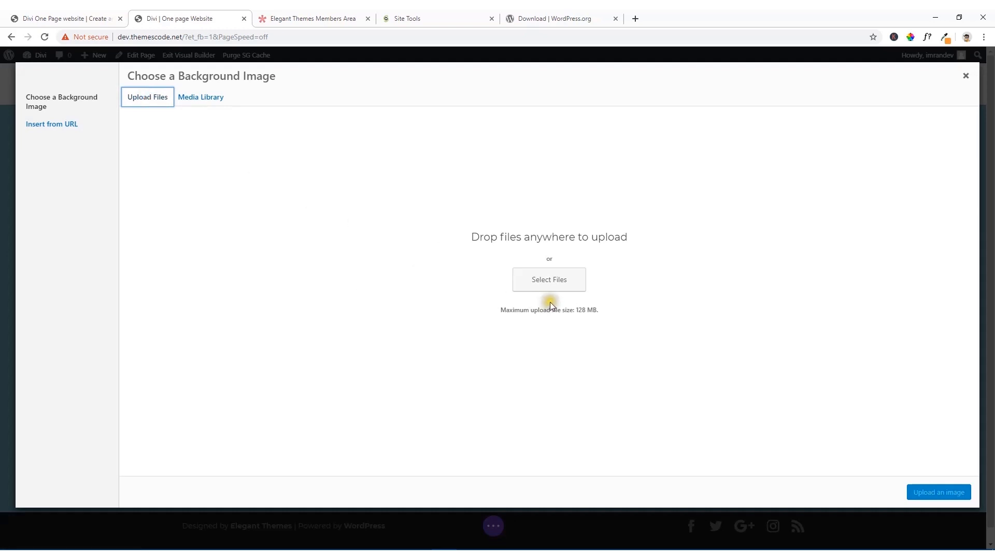
# Step: Upload 4.jpg, about.png, contact.jpg, office1.png, office2.png, office3.png, office4.png, teams1.jpg and teams6 a.jpg from the Desktop folder "one"
pyautogui.click(547, 284)
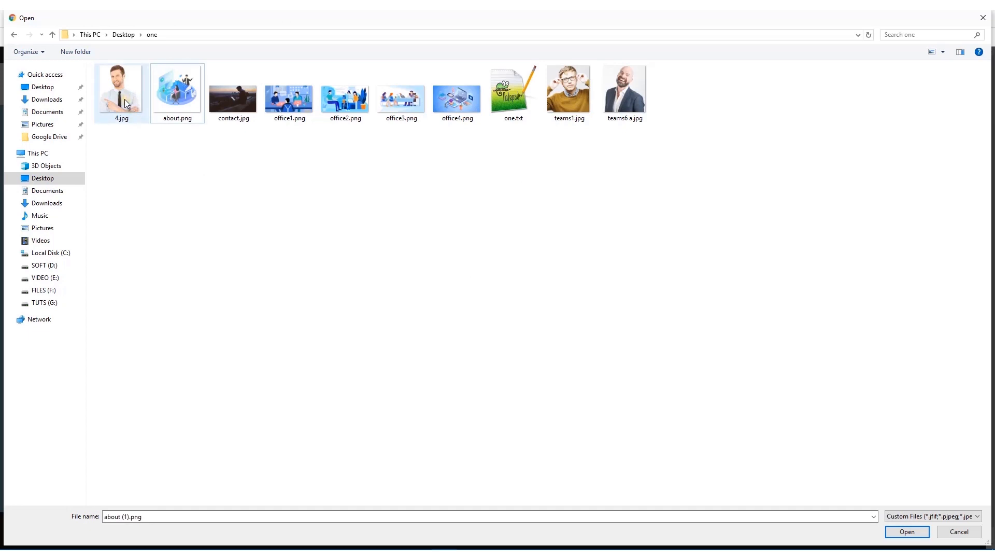
pyautogui.click(124, 99)
pyautogui.keyDown('ctrl'); pyautogui.click(159, 101); pyautogui.keyUp('ctrl')
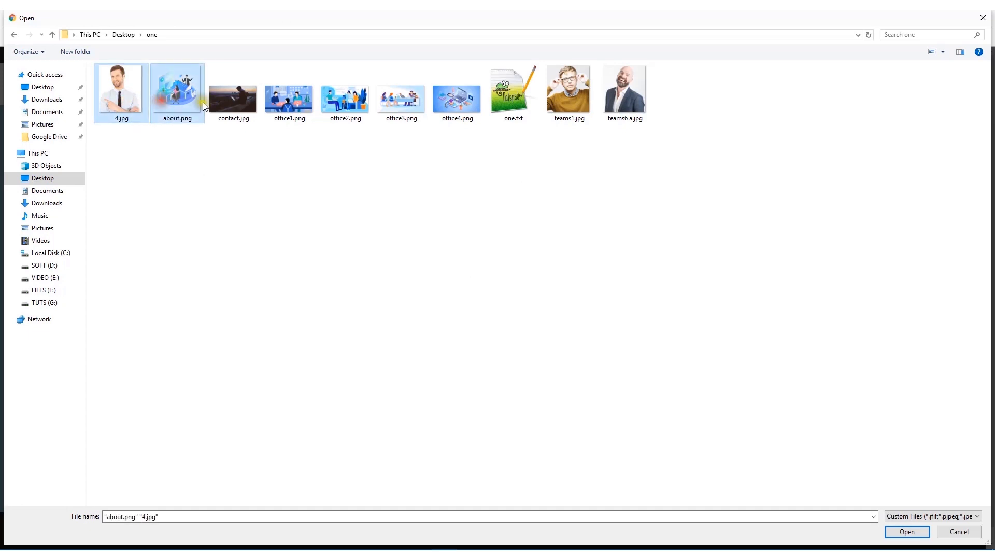
pyautogui.keyDown('ctrl'); pyautogui.click(203, 101); pyautogui.keyUp('ctrl')
pyautogui.keyDown('ctrl'); pyautogui.click(231, 107); pyautogui.keyUp('ctrl')
pyautogui.keyDown('ctrl'); pyautogui.click(182, 103); pyautogui.keyUp('ctrl')
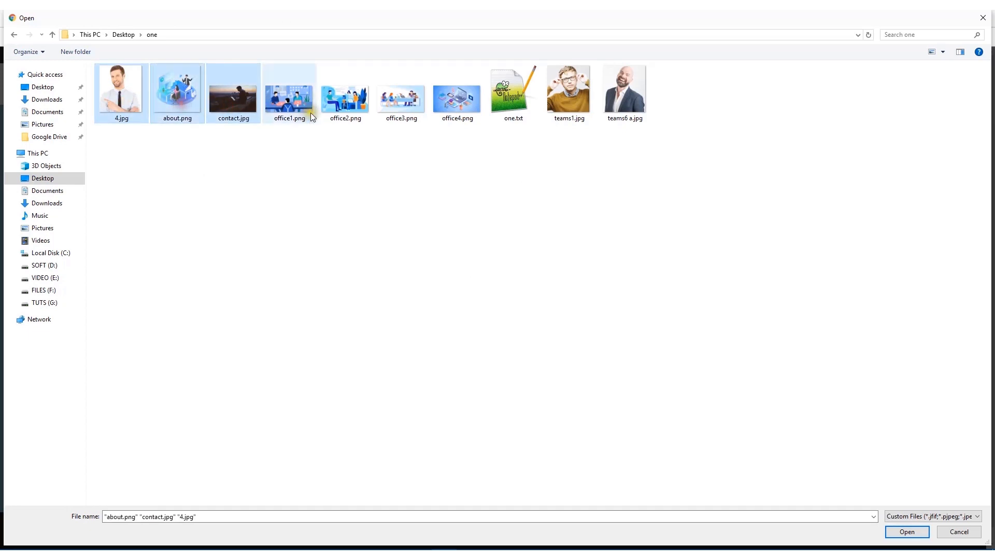
pyautogui.keyDown('ctrl'); pyautogui.click(293, 106); pyautogui.keyUp('ctrl')
pyautogui.keyDown('ctrl'); pyautogui.click(341, 106); pyautogui.keyUp('ctrl')
pyautogui.keyDown('ctrl'); pyautogui.click(386, 106); pyautogui.keyUp('ctrl')
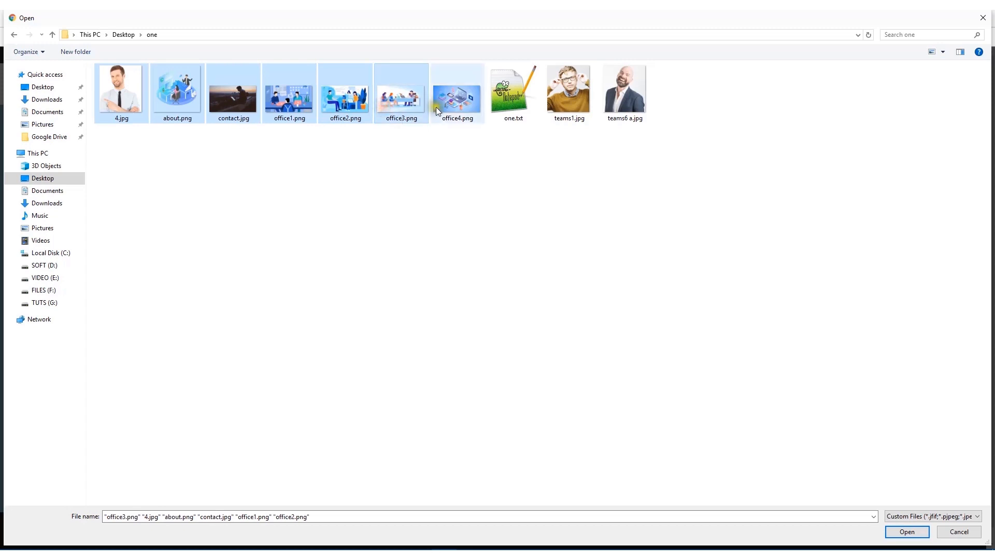
pyautogui.keyDown('ctrl'); pyautogui.click(447, 108); pyautogui.keyUp('ctrl')
pyautogui.keyDown('ctrl'); pyautogui.click(570, 109); pyautogui.keyUp('ctrl')
pyautogui.keyDown('ctrl'); pyautogui.click(623, 111); pyautogui.keyUp('ctrl')
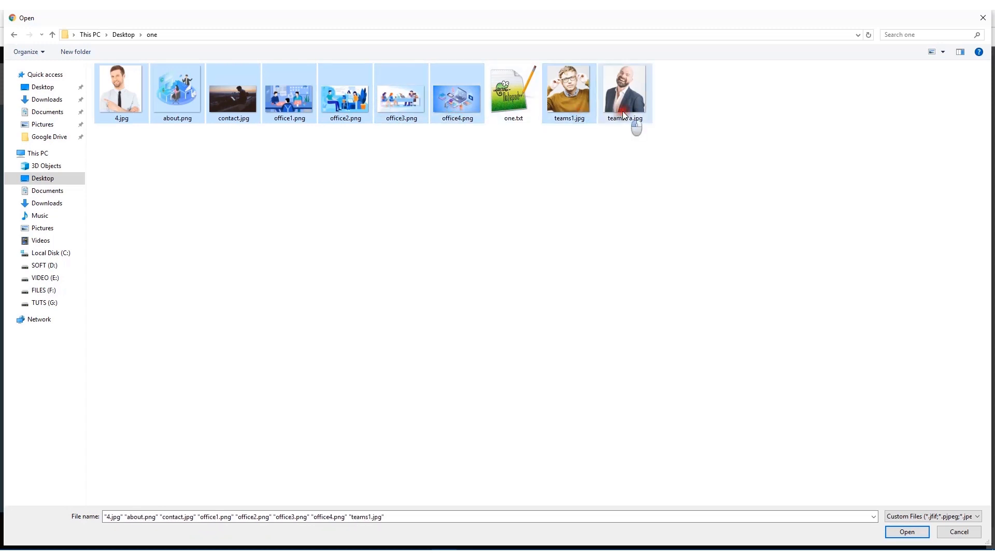
pyautogui.click(894, 532)
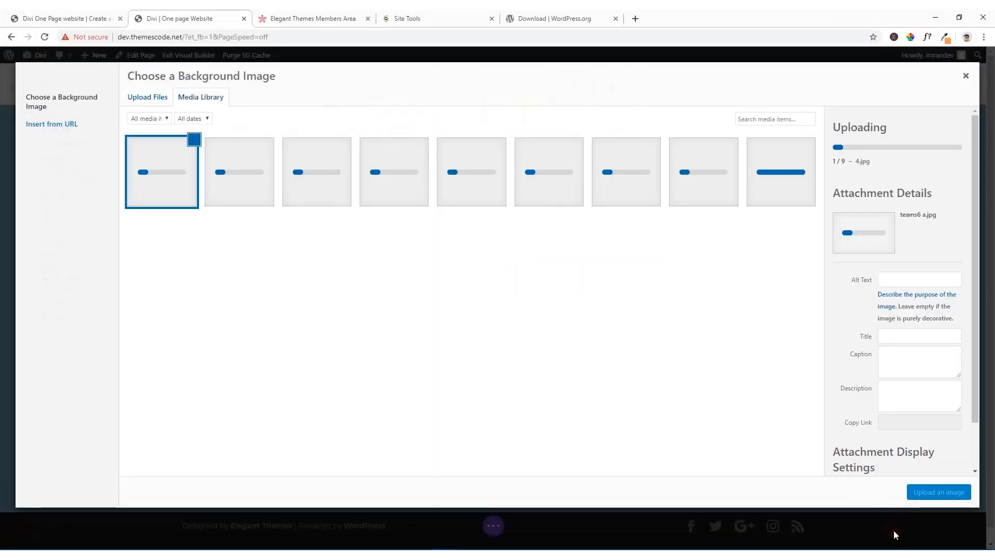
# Step: Check the reference site's slide image and set office1.png as the first slide's background image
pyautogui.click(563, 182)
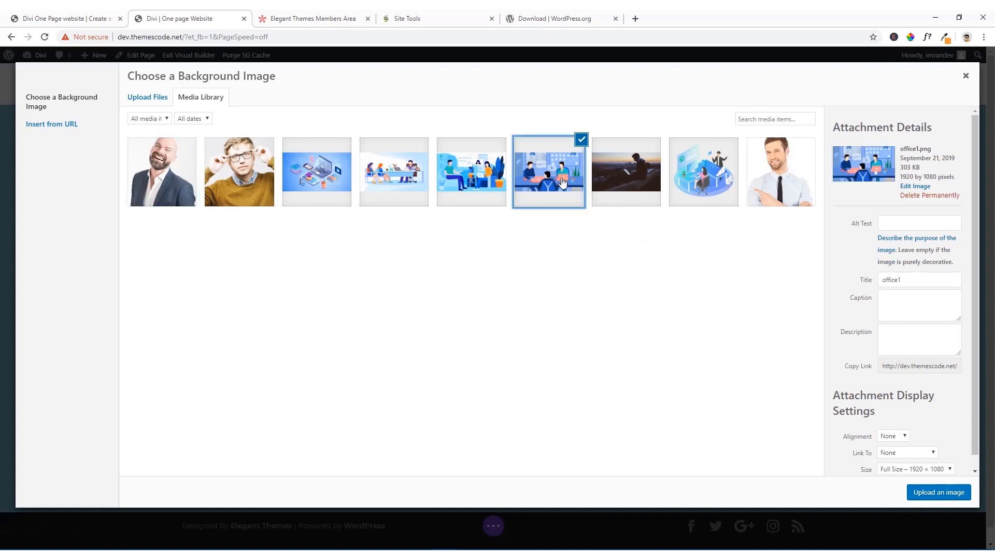
pyautogui.click(96, 14)
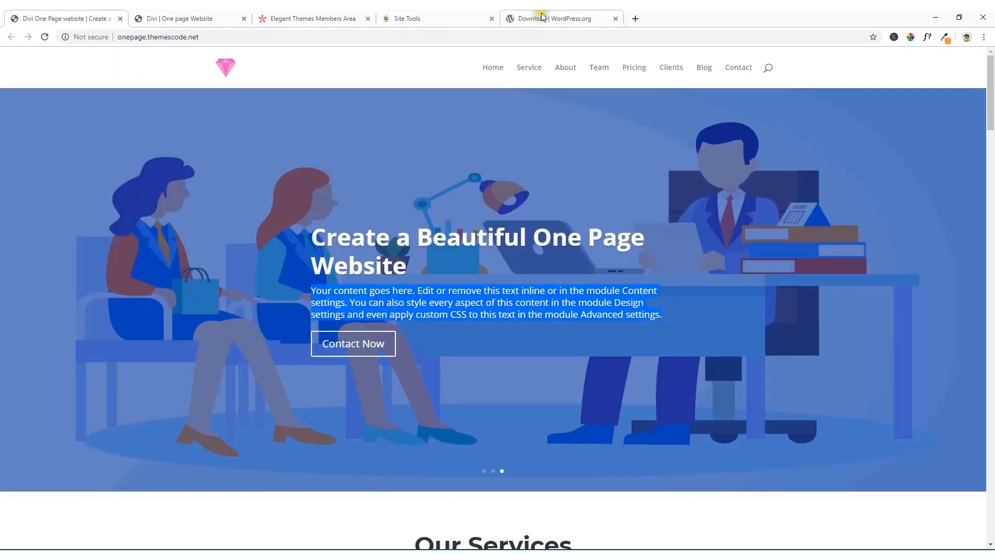
pyautogui.click(218, 18)
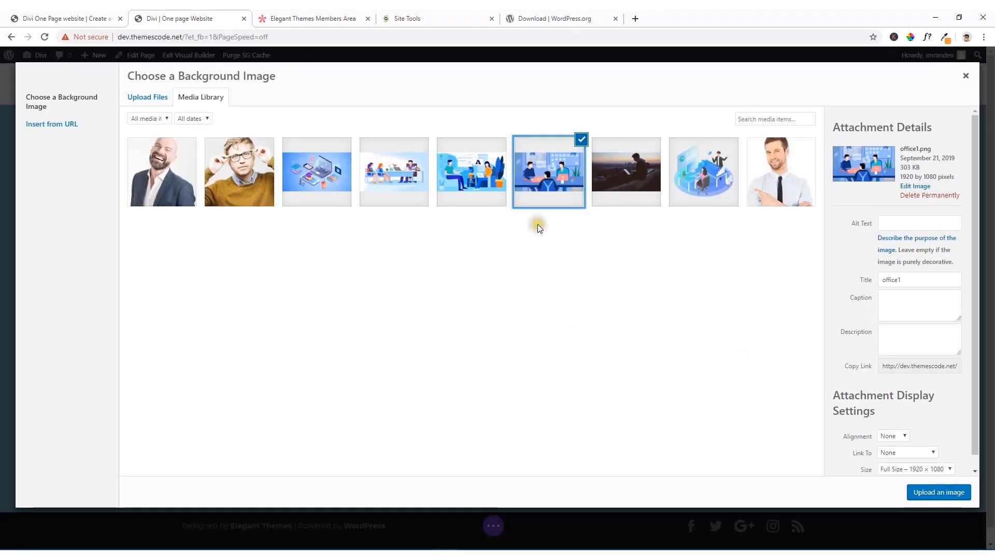
pyautogui.click(933, 495)
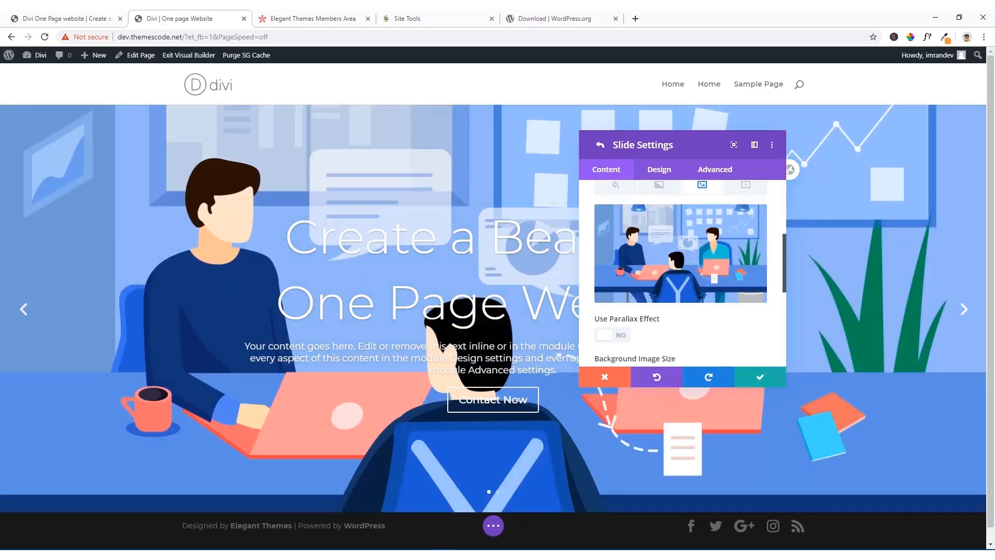
# Step: Compare the slide's background and text with the reference one-page site and move the settings window clear of the slide title
pyautogui.click(42, 14)
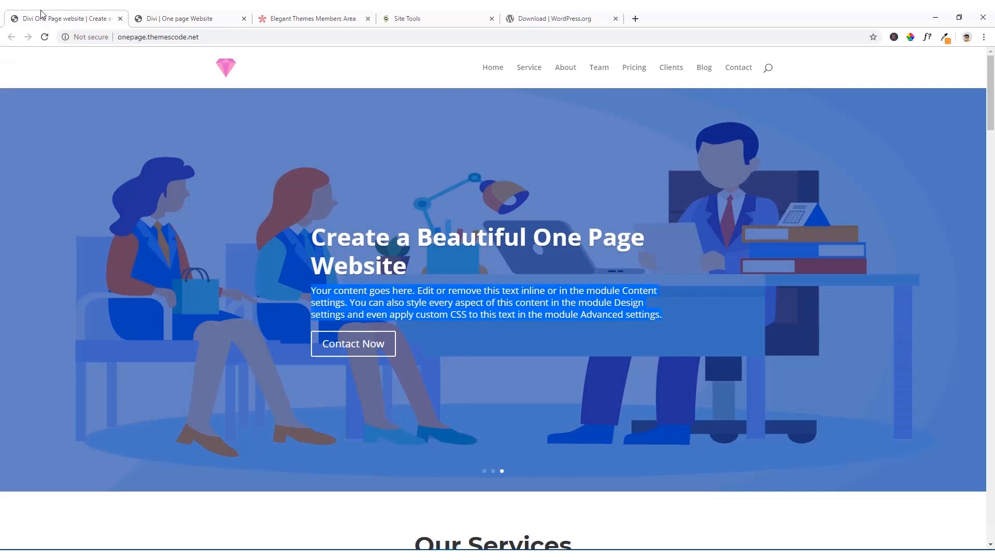
pyautogui.click(280, 182)
pyautogui.click(202, 18)
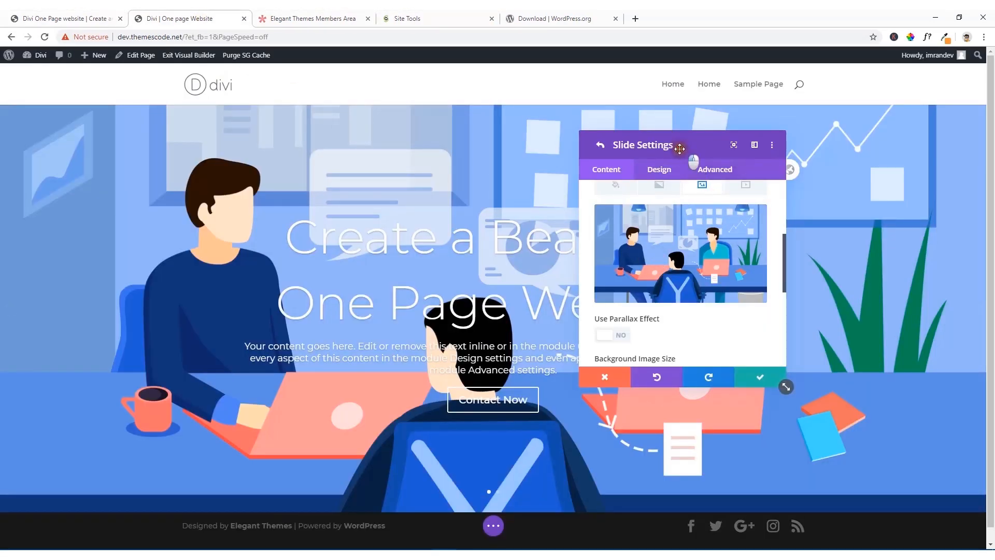
pyautogui.moveTo(680, 149); pyautogui.dragTo(761, 178)
pyautogui.click(83, 15)
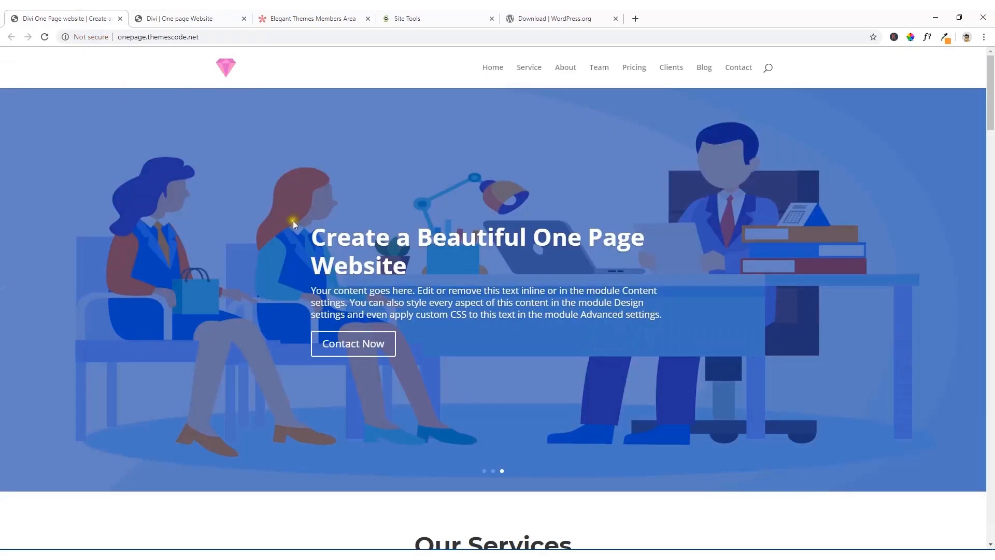
pyautogui.click(156, 20)
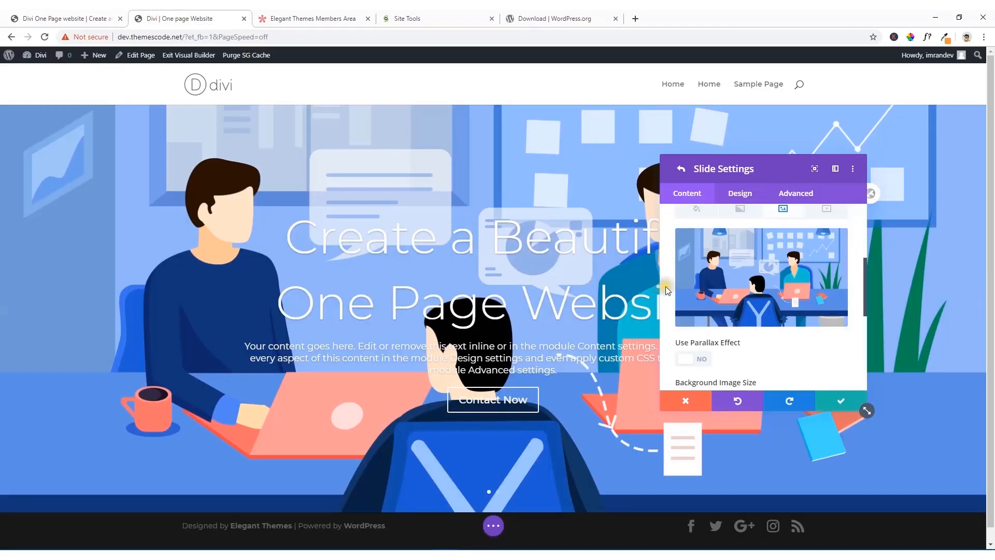
pyautogui.moveTo(728, 170); pyautogui.dragTo(120, 167)
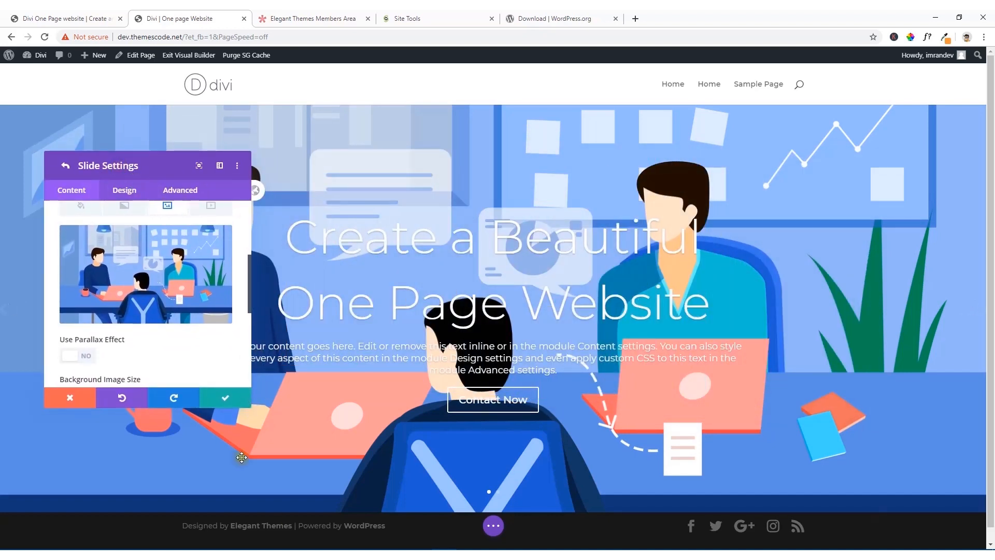
pyautogui.scroll(3, 178, 290)
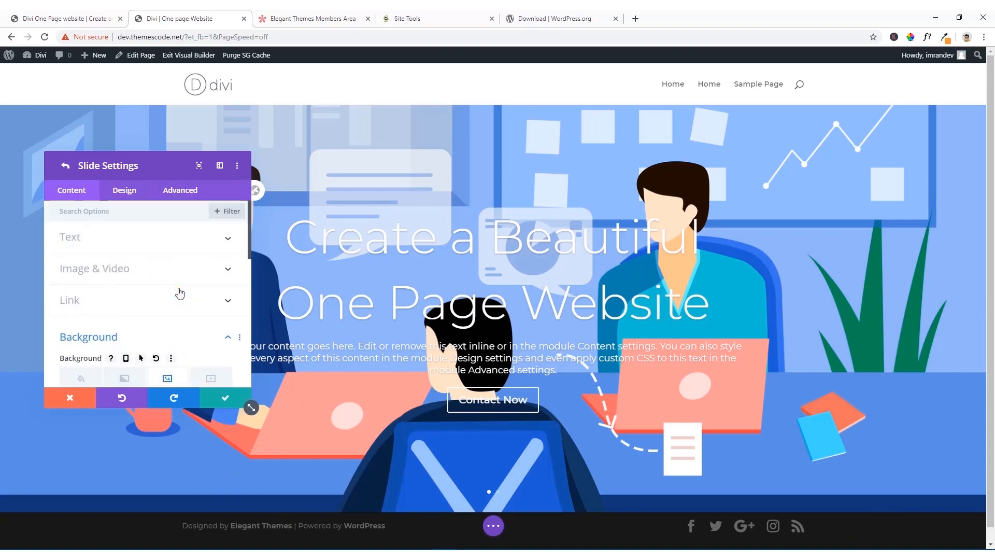
# Step: Set the first slide's title font weight to Bold in its design settings
pyautogui.click(125, 192)
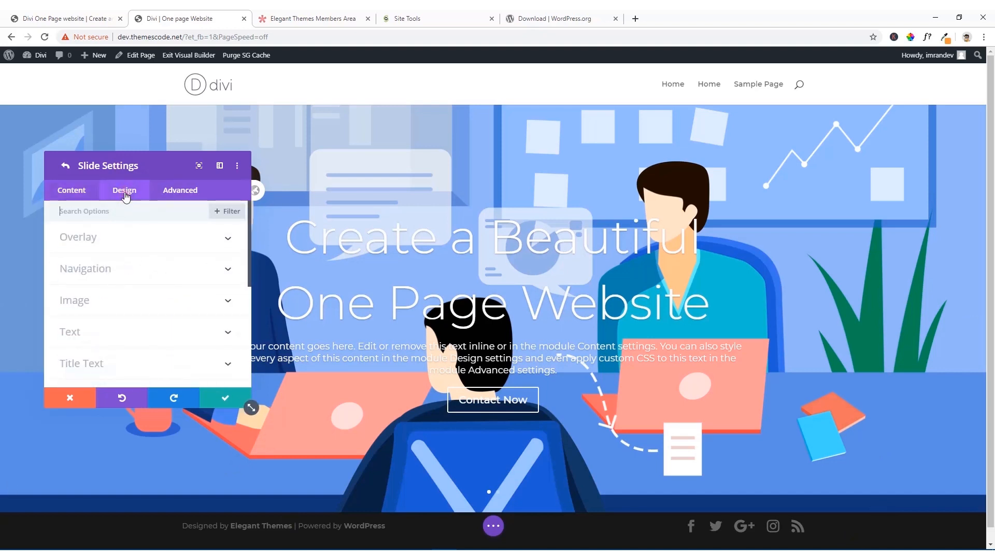
pyautogui.scroll(-1, 111, 282)
pyautogui.scroll(-1, 110, 284)
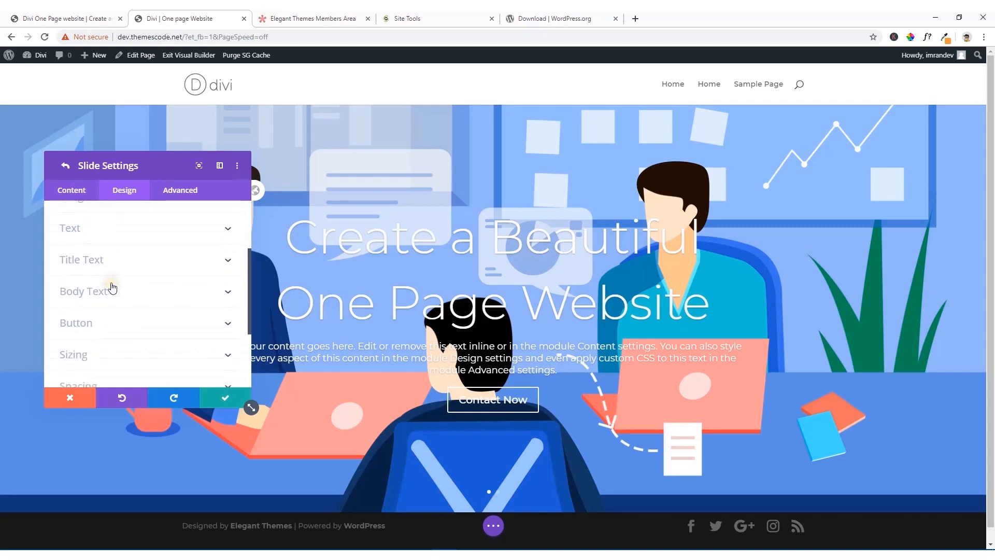
pyautogui.click(125, 265)
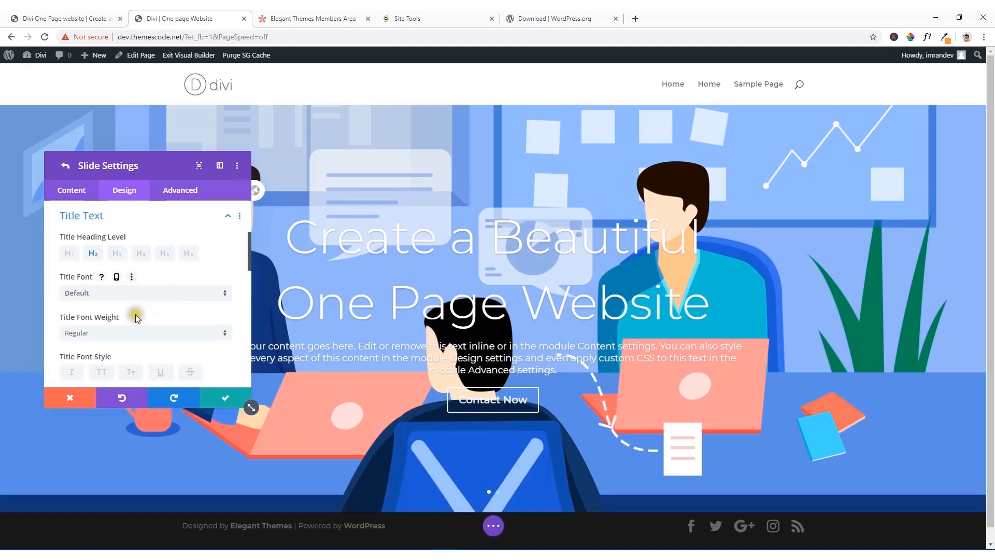
pyautogui.scroll(-1, 113, 327)
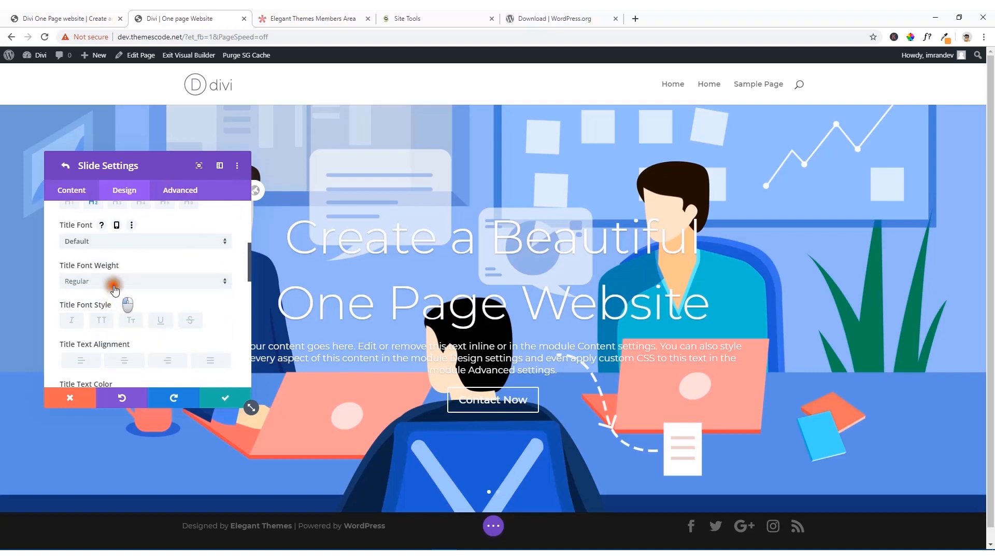
pyautogui.click(112, 283)
pyautogui.click(99, 345)
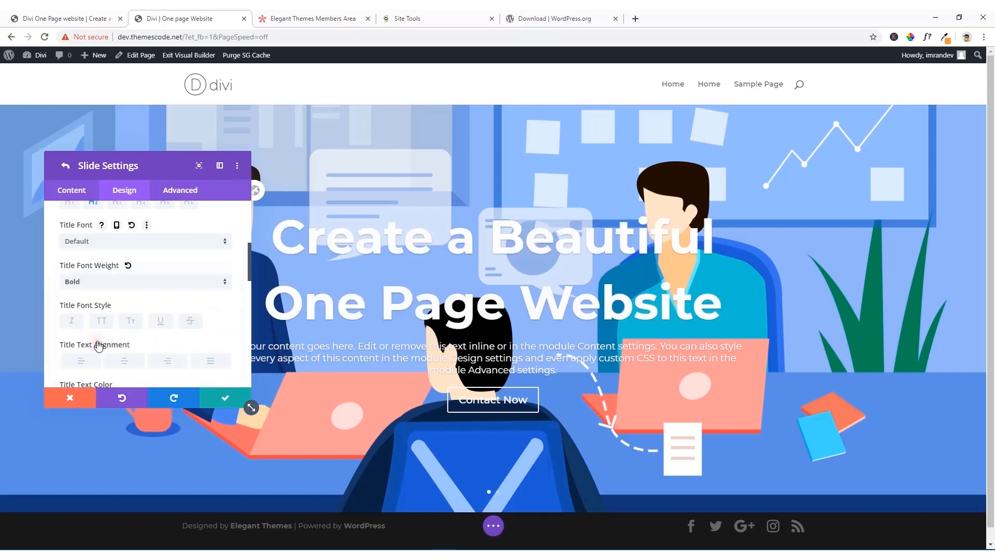
# Step: Reduce the first slide's title text size so the title fits on one line
pyautogui.scroll(-2, 198, 322)
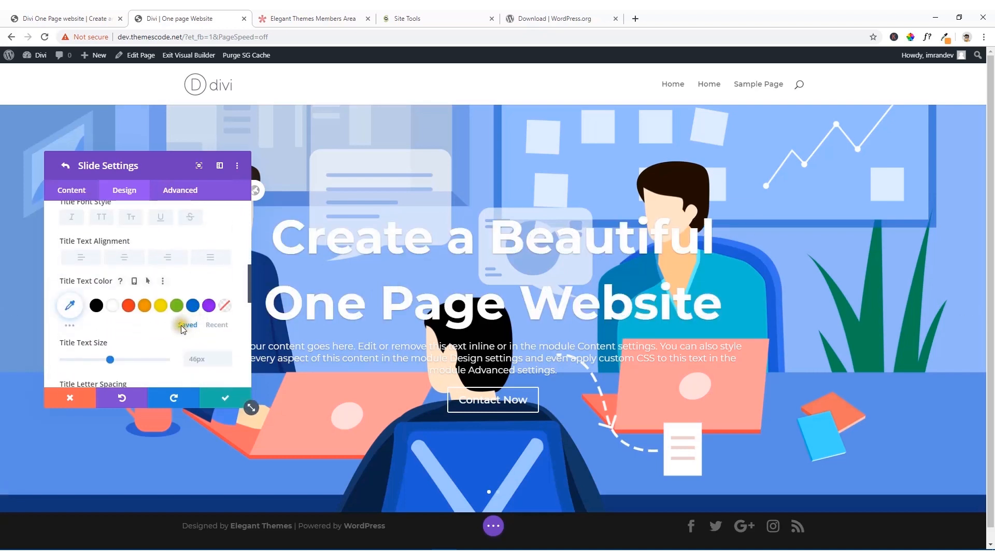
pyautogui.scroll(-1, 181, 327)
pyautogui.scroll(3, 110, 314)
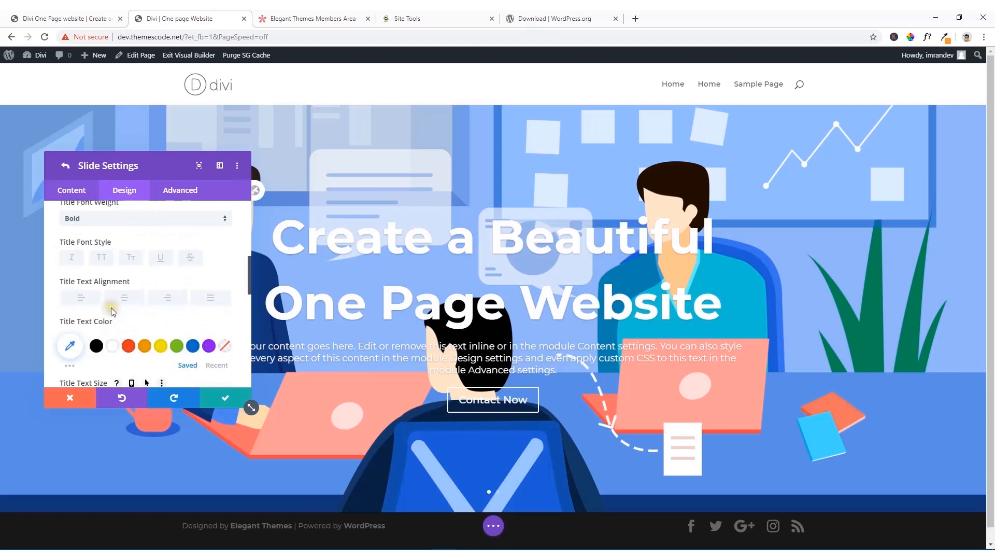
pyautogui.scroll(-3, 109, 315)
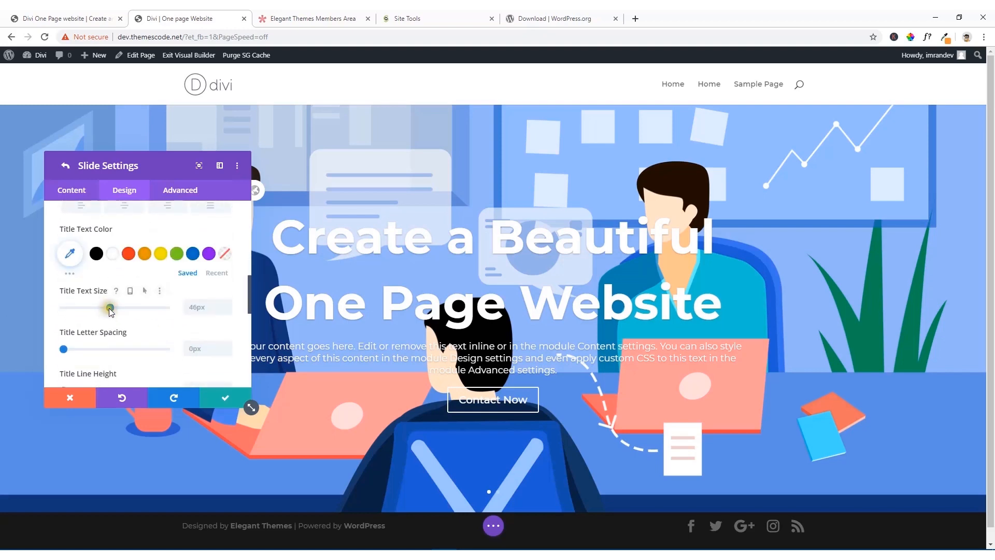
pyautogui.moveTo(110, 308)
pyautogui.mouseDown()
pyautogui.moveTo(100, 308)
pyautogui.moveTo(120, 310)
pyautogui.mouseUp()
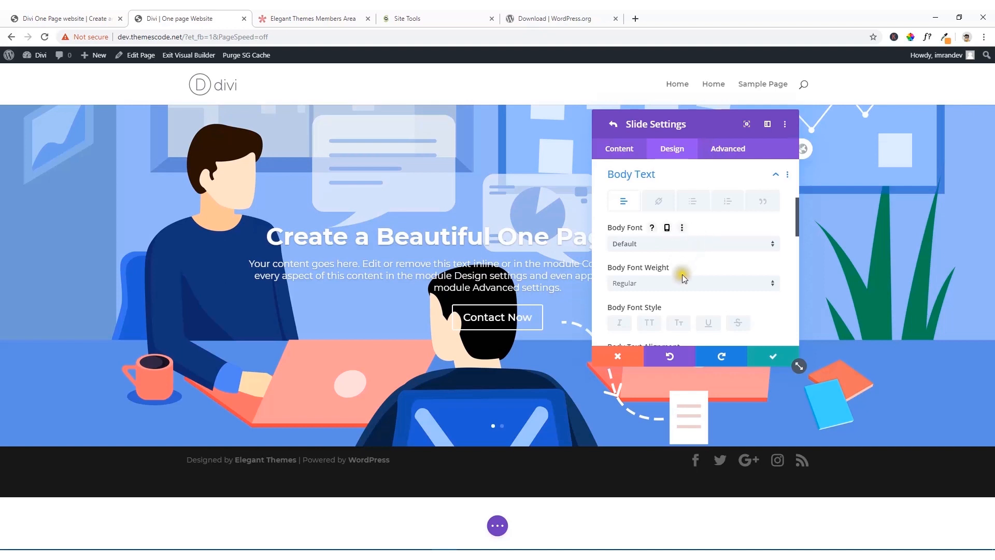
# Step: Align the first slide's body text and its Contact Now button to the left
pyautogui.scroll(-3, 682, 275)
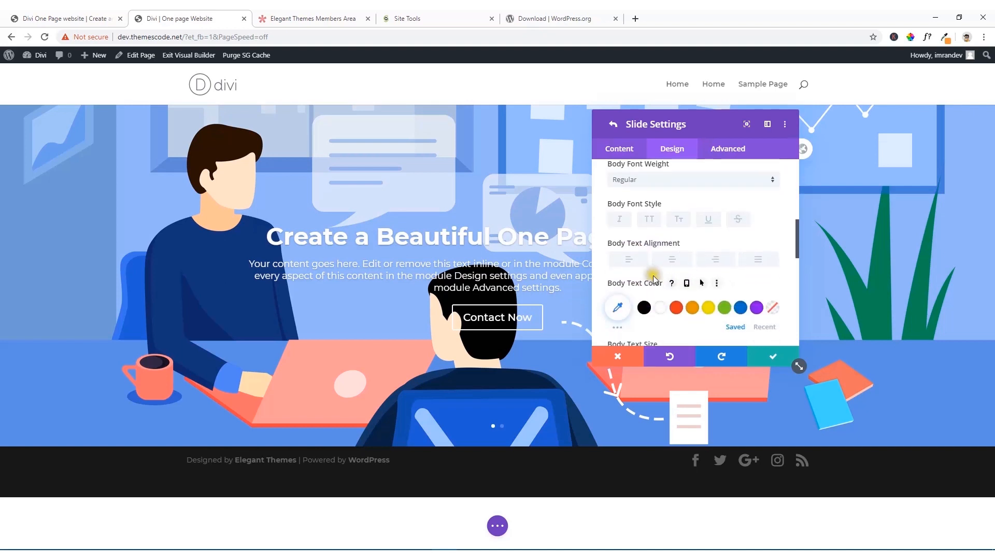
pyautogui.click(627, 260)
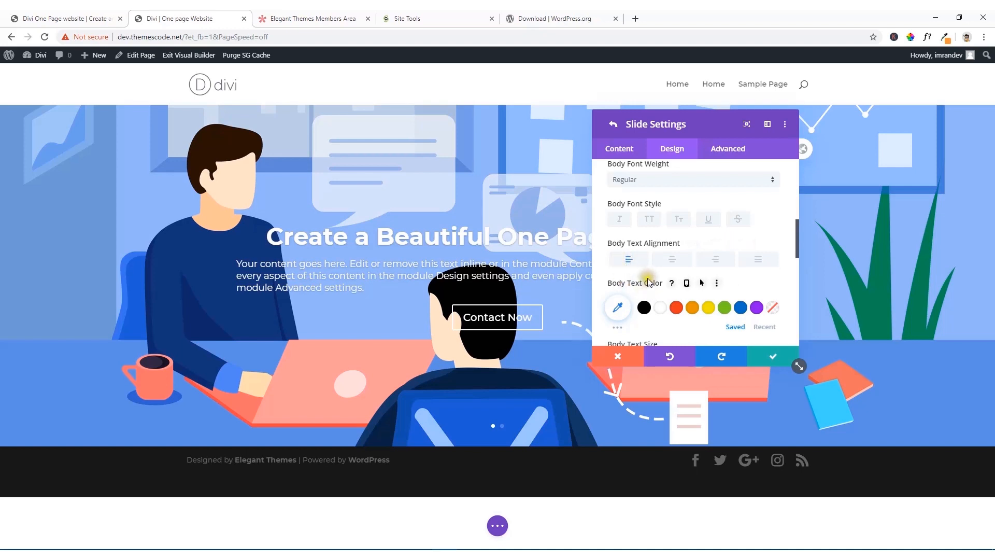
pyautogui.scroll(-10, 648, 279)
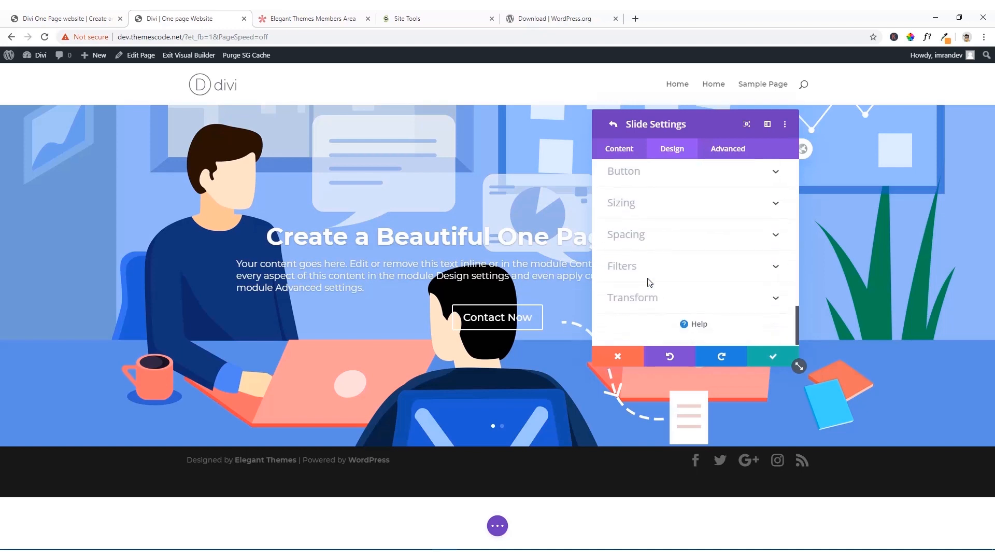
pyautogui.click(667, 175)
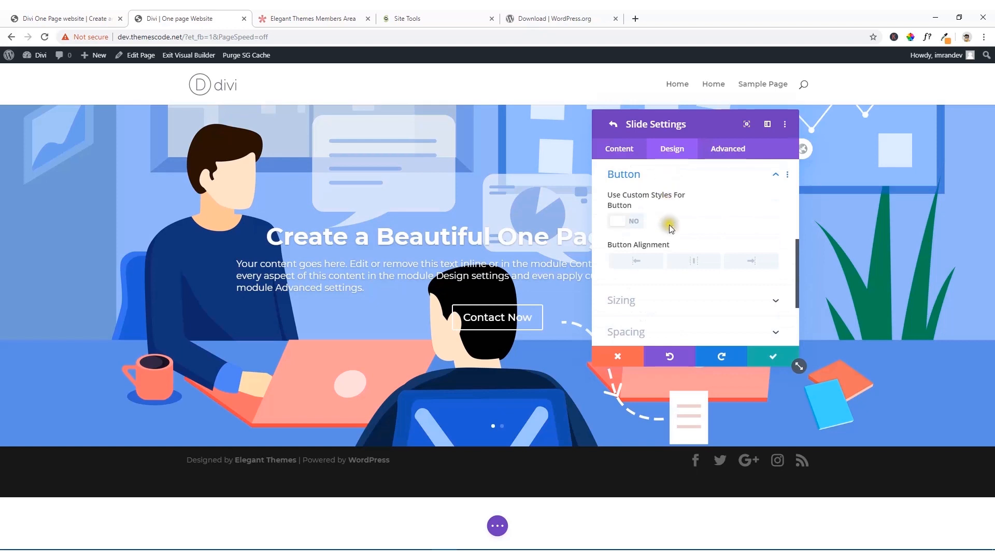
pyautogui.click(641, 262)
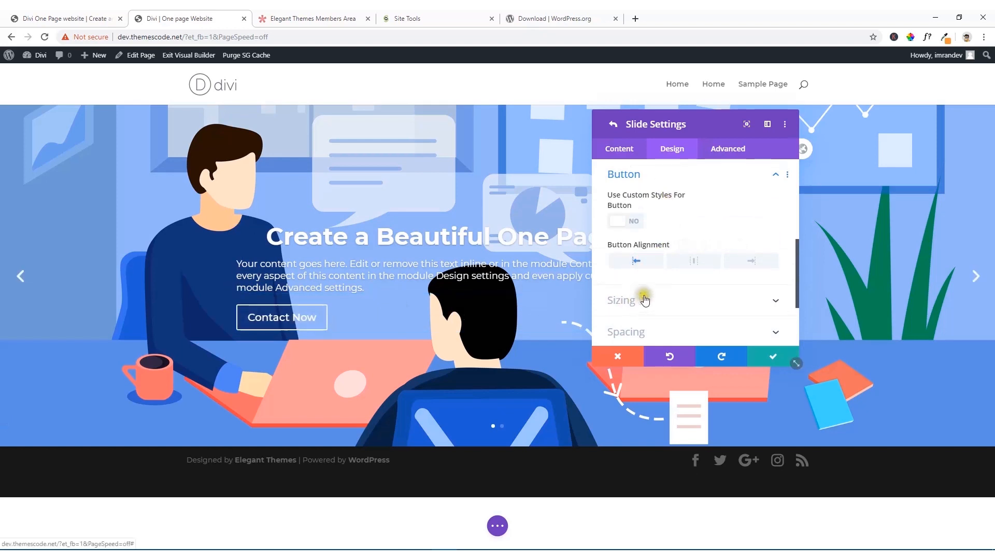
# Step: Set the first slide's content width to 50% in the sizing settings, keeping the slide text in view
pyautogui.scroll(-1, 653, 300)
pyautogui.click(670, 259)
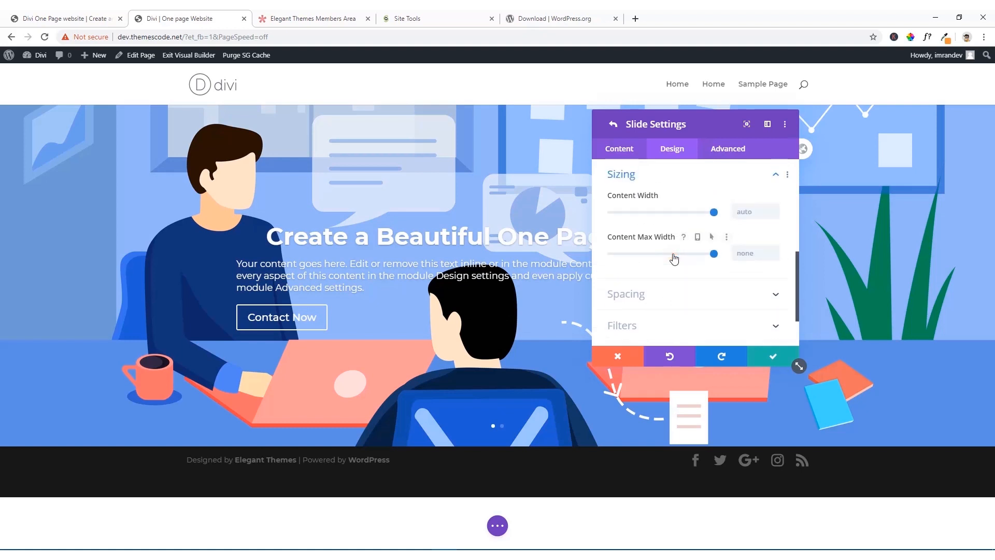
pyautogui.scroll(1, 674, 259)
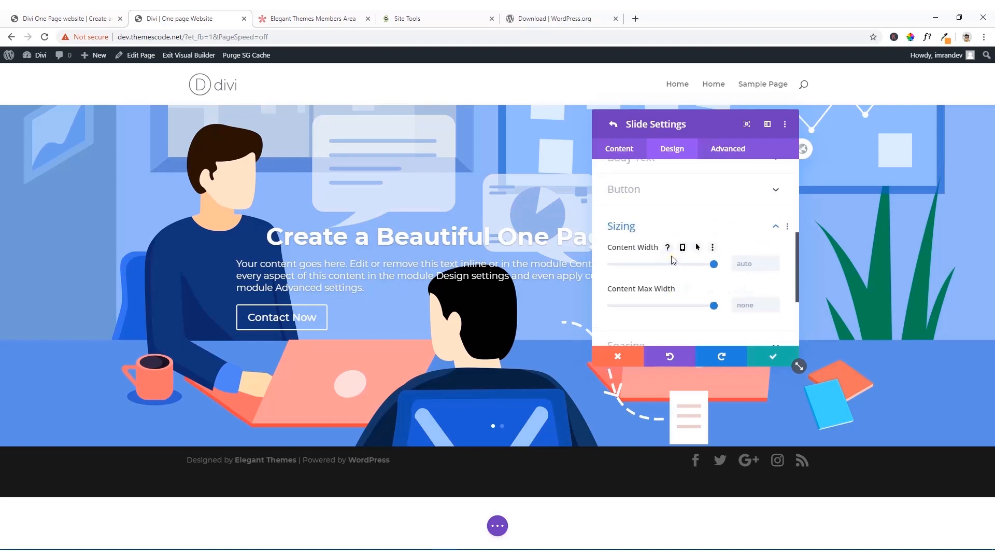
pyautogui.moveTo(714, 266); pyautogui.dragTo(665, 268)
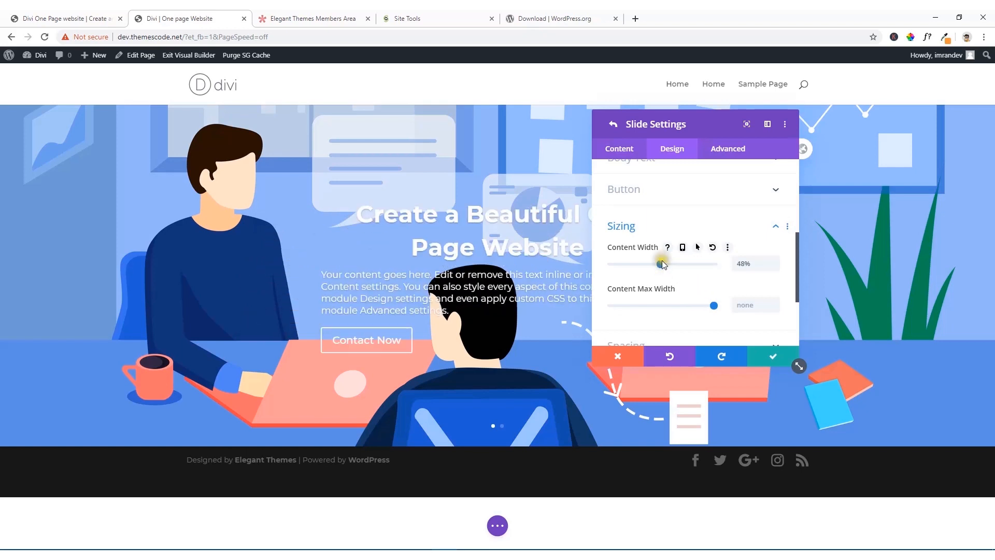
pyautogui.moveTo(657, 124); pyautogui.dragTo(704, 127)
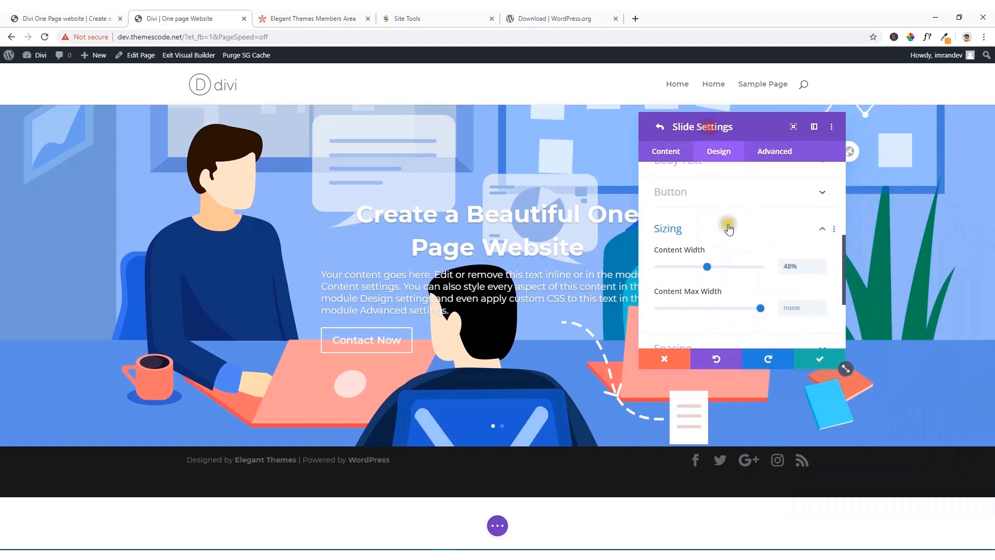
pyautogui.click(790, 266)
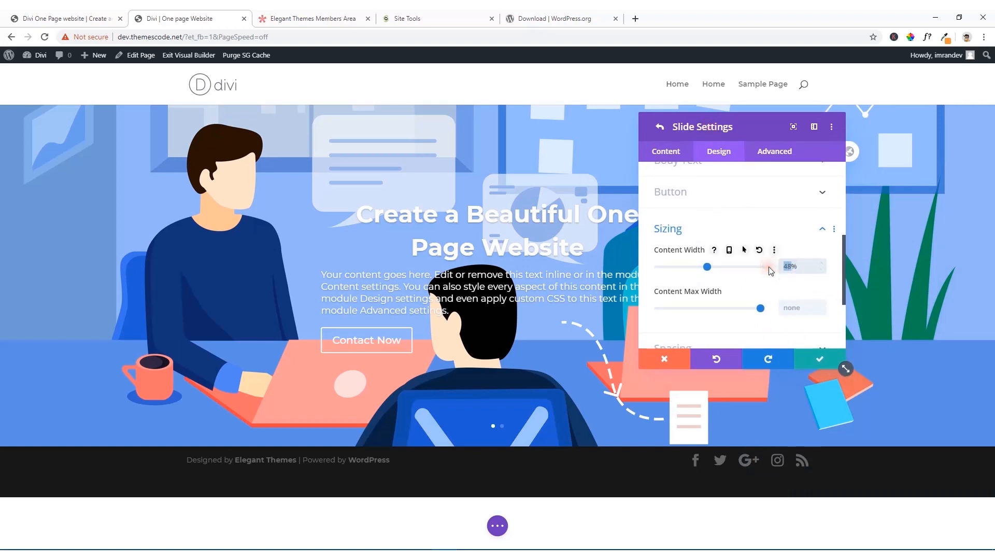
pyautogui.write('50')
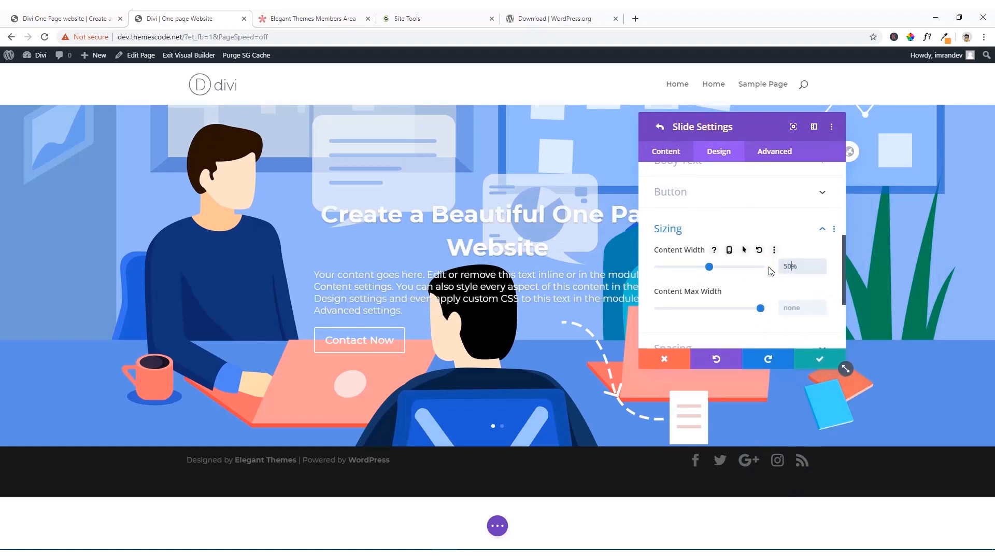
# Step: Left-align the first slide's title text and save the slide and fullwidth slider settings
pyautogui.moveTo(761, 127); pyautogui.dragTo(838, 124)
pyautogui.scroll(3, 828, 207)
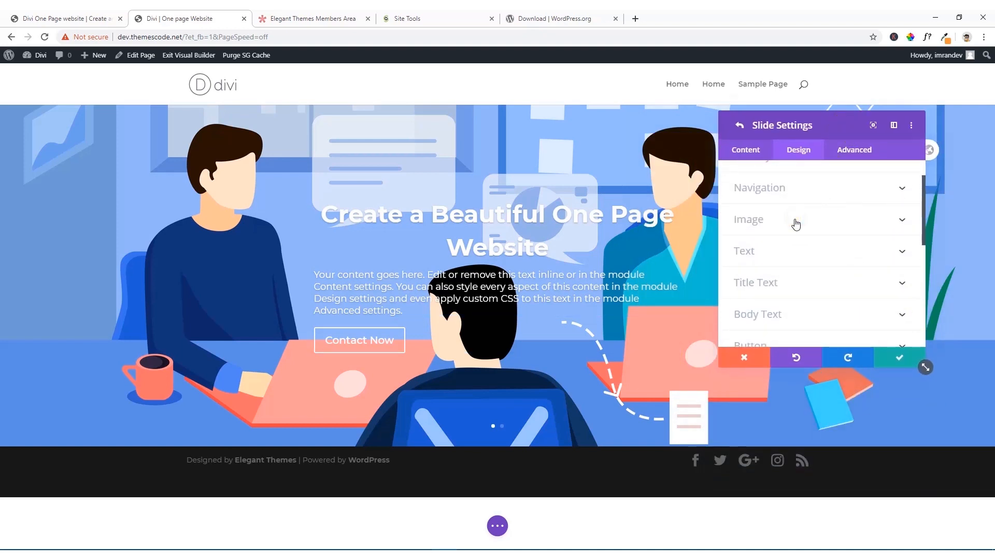
pyautogui.click(767, 282)
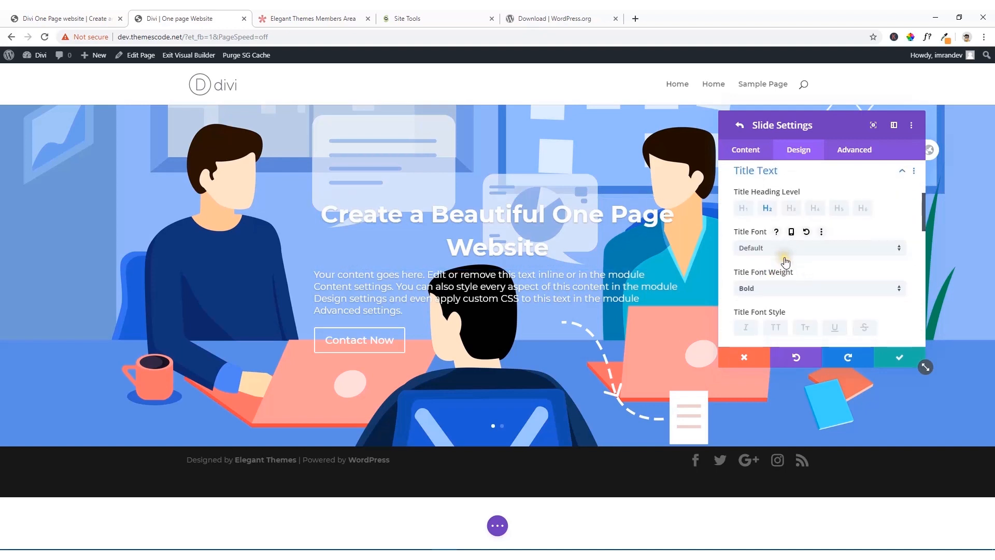
pyautogui.scroll(-2, 780, 262)
pyautogui.click(767, 268)
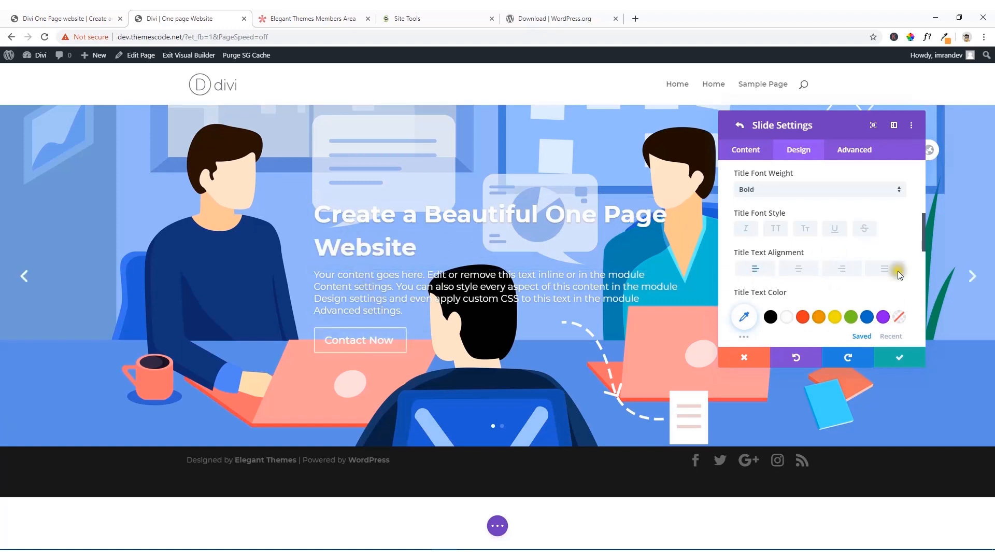
pyautogui.click(892, 359)
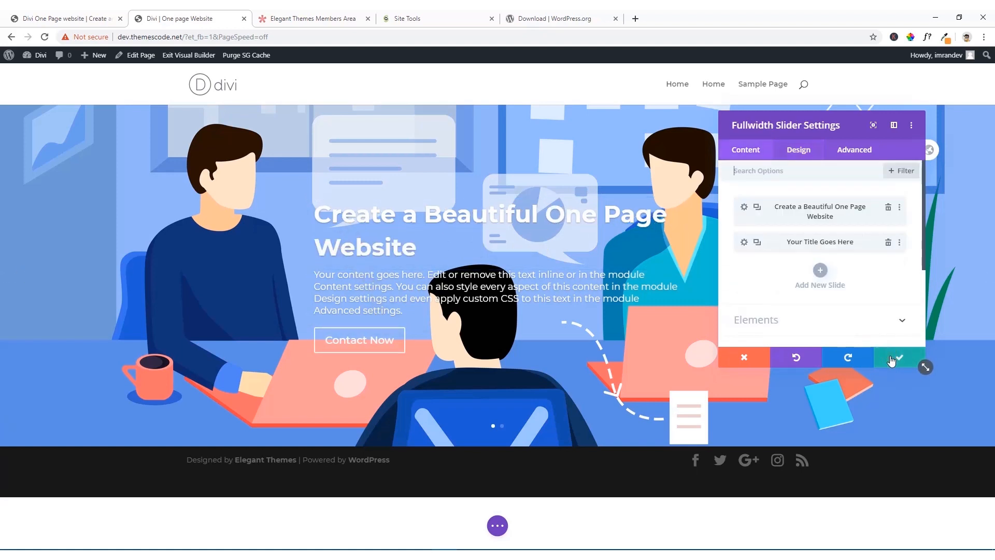
pyautogui.click(900, 357)
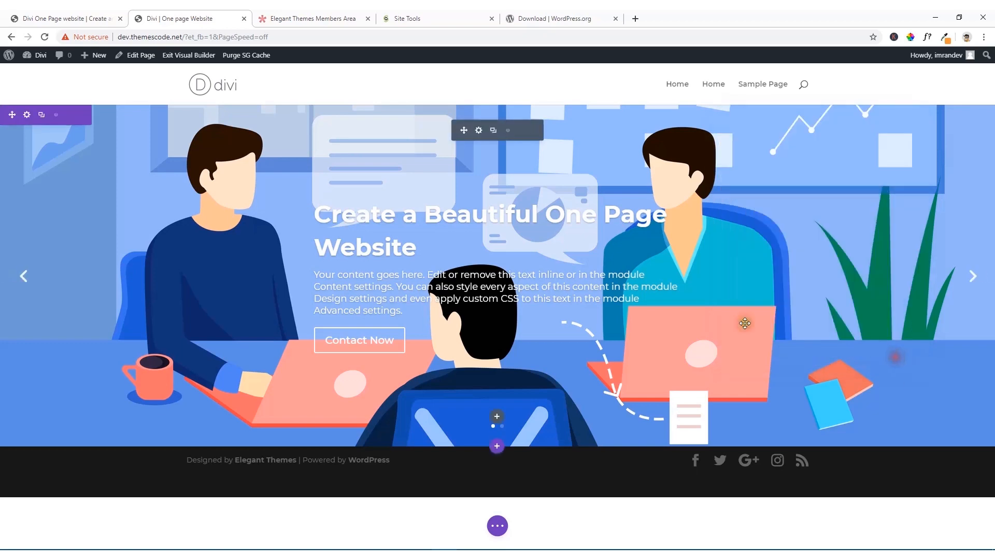
# Step: Compare the slider with the reference one-page site and open the first slide's background image chooser
pyautogui.click(50, 17)
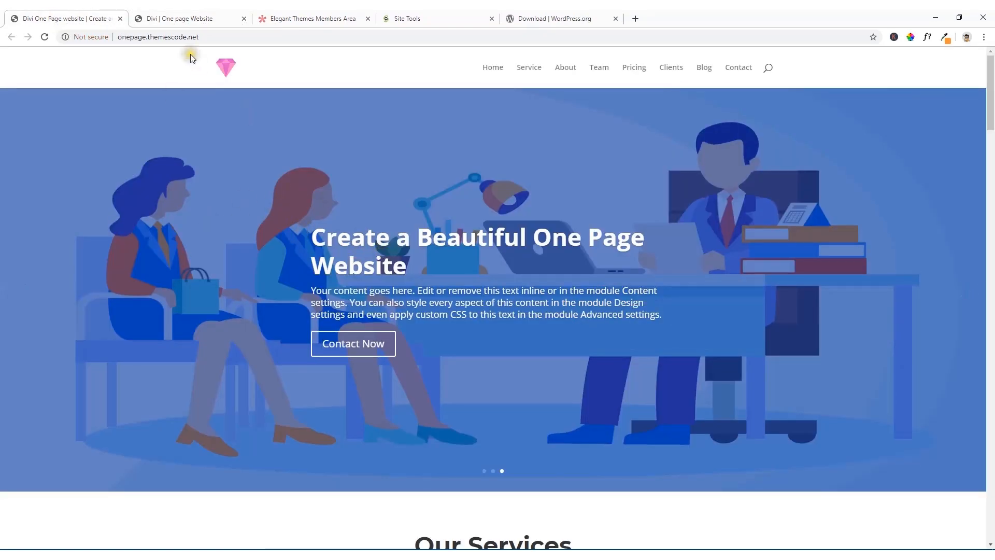
pyautogui.click(176, 15)
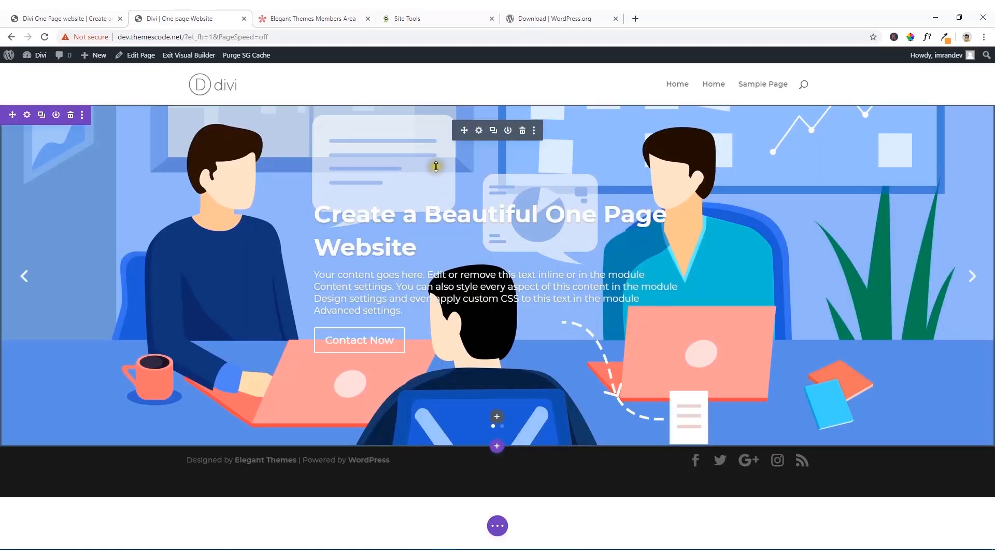
pyautogui.click(480, 133)
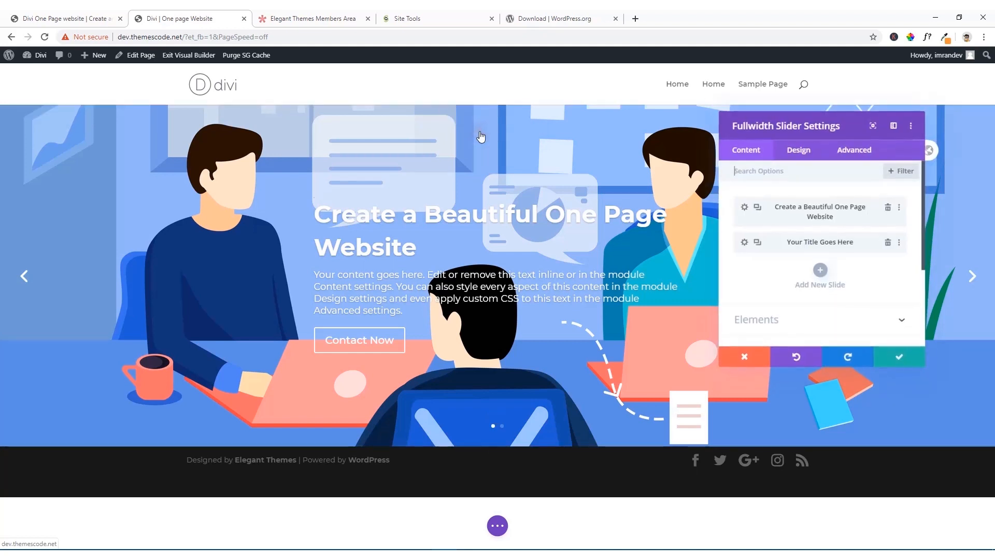
pyautogui.click(744, 207)
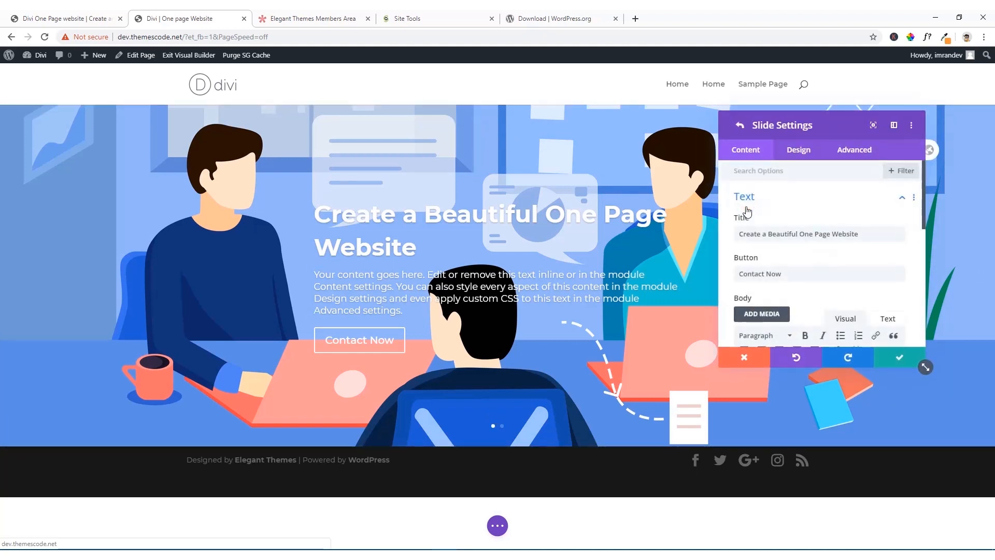
pyautogui.scroll(-5, 789, 264)
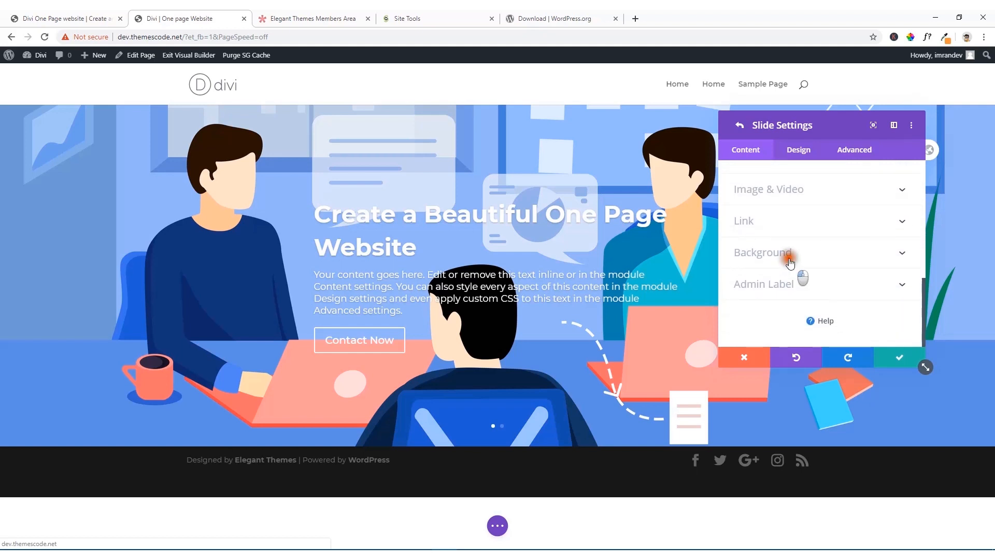
pyautogui.click(790, 254)
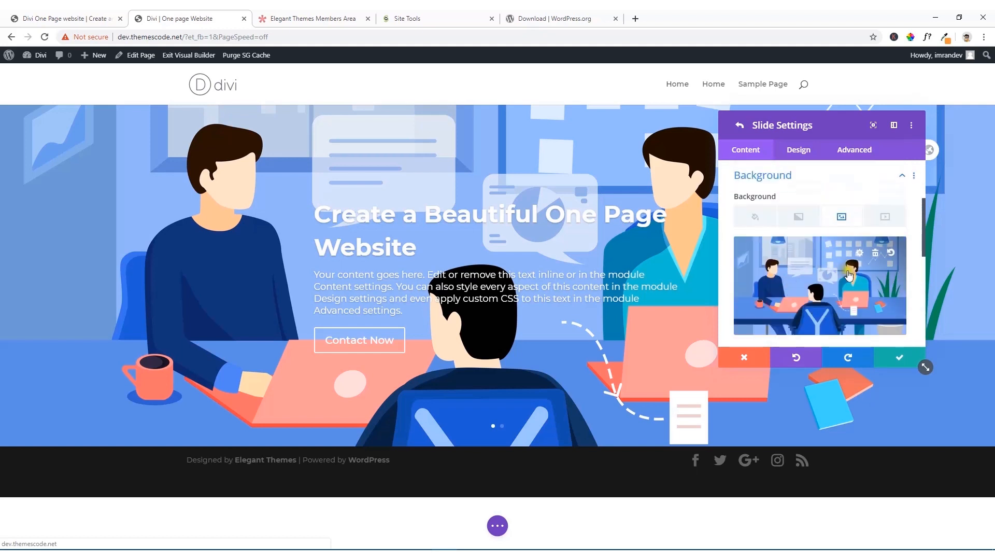
pyautogui.click(808, 286)
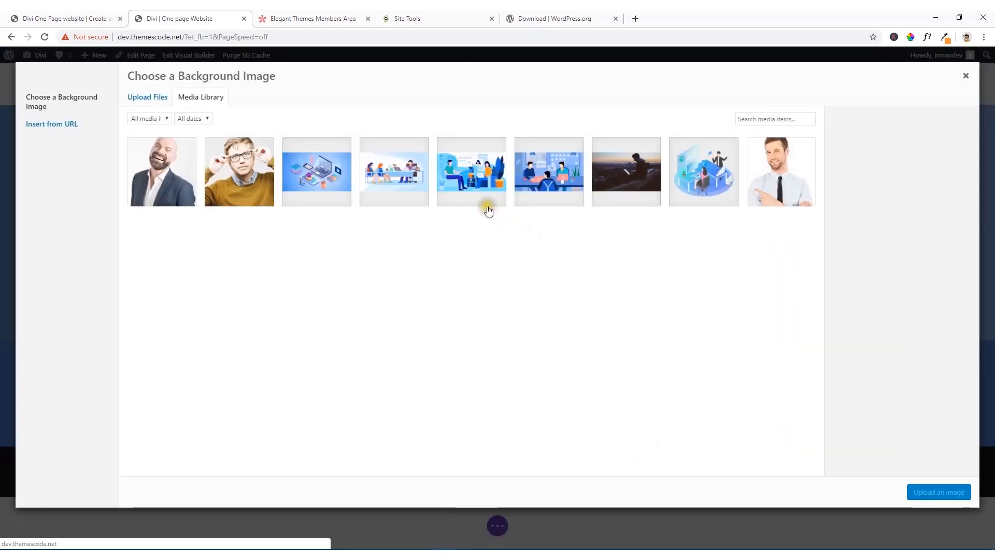
# Step: Check the reference slider and set the first slide's background image to the illustration of two seated women facing a man at a desk
pyautogui.click(83, 18)
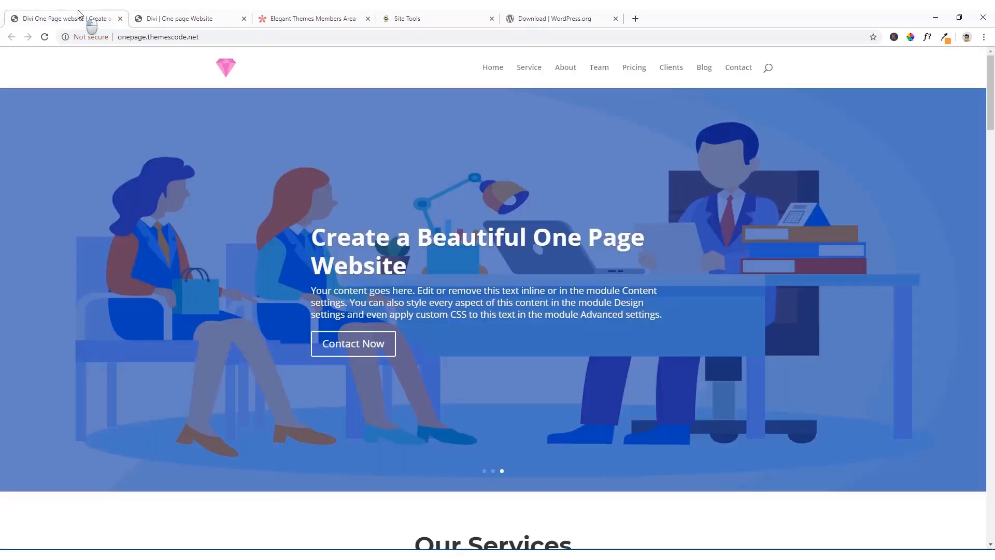
pyautogui.click(211, 15)
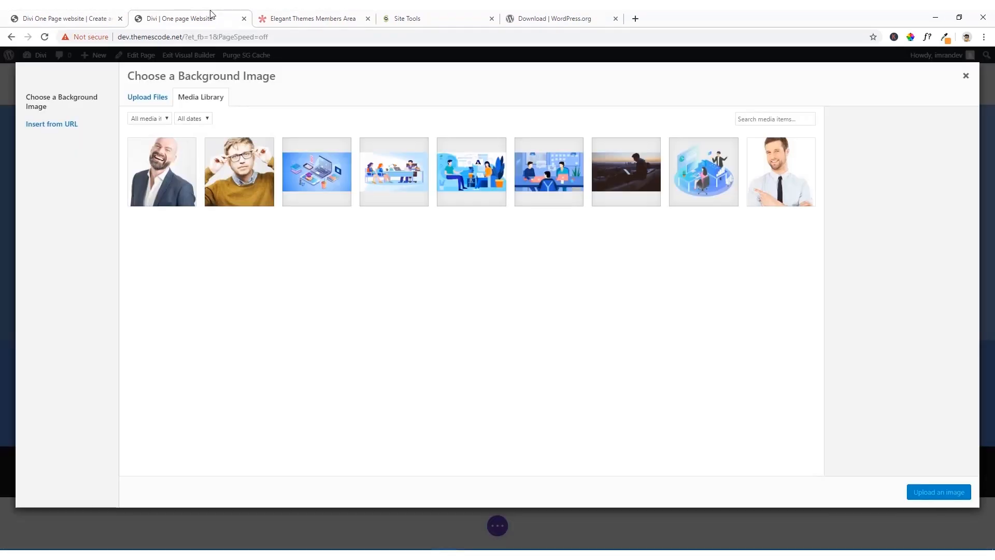
pyautogui.click(460, 176)
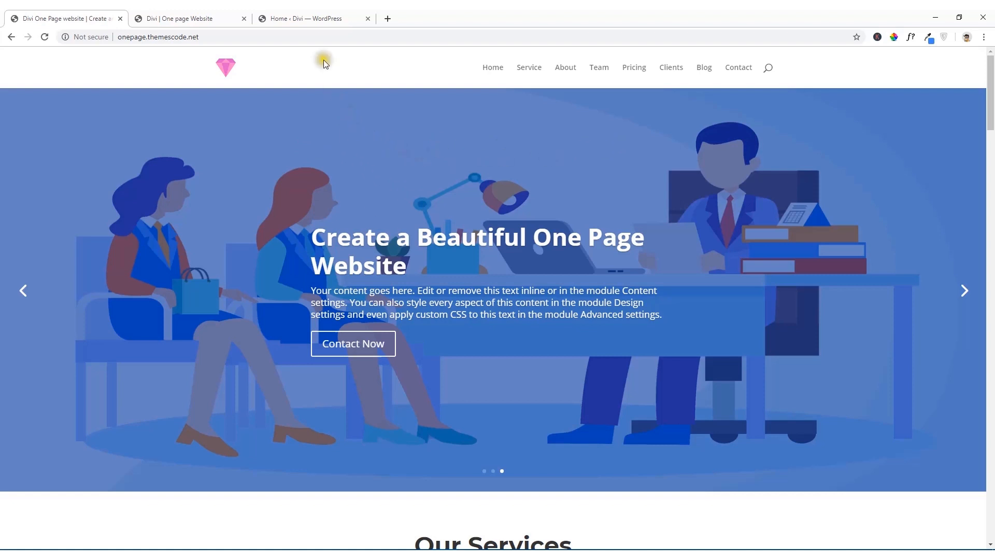
pyautogui.click(187, 17)
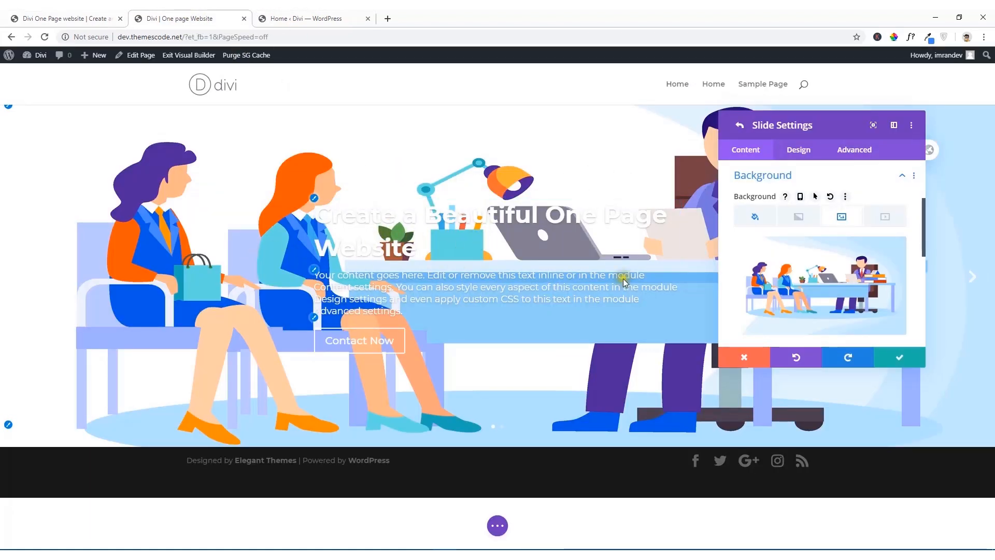
# Step: Enable the background overlay in the first slide's overlay design settings
pyautogui.click(802, 152)
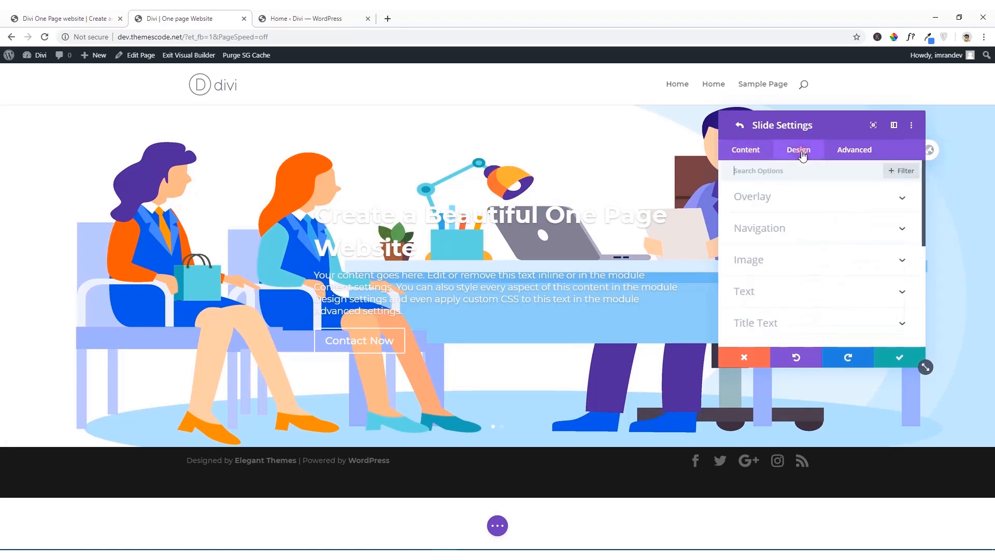
pyautogui.click(778, 199)
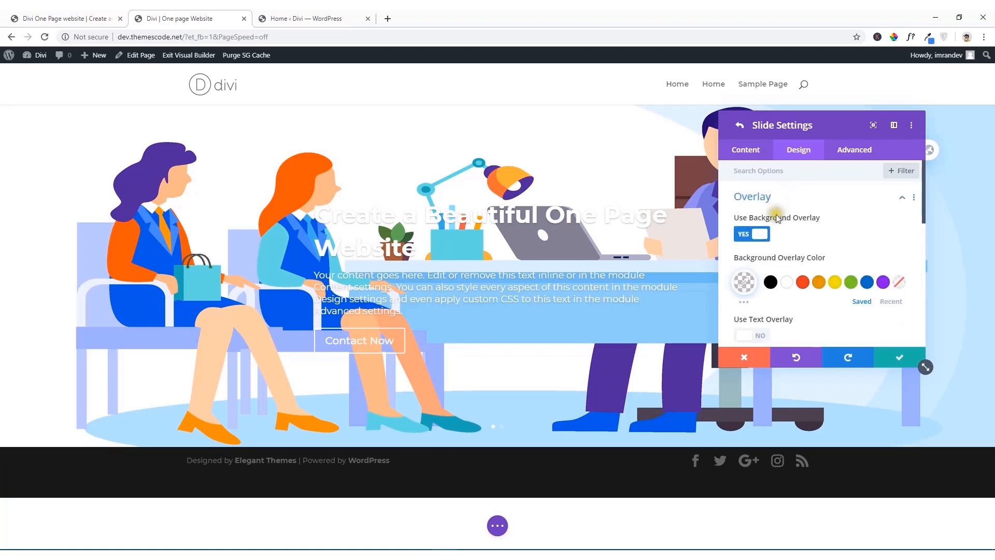
pyautogui.click(760, 238)
pyautogui.click(763, 237)
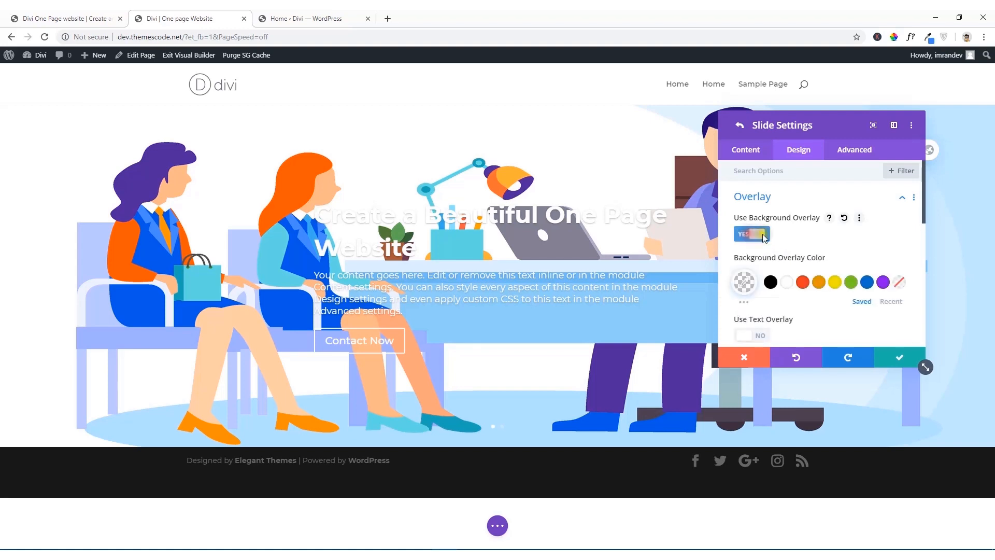
# Step: Set the background overlay colour to blue rgba(12,113,195,0.6), and preview the text overlay before switching it back off
pyautogui.scroll(-1, 756, 240)
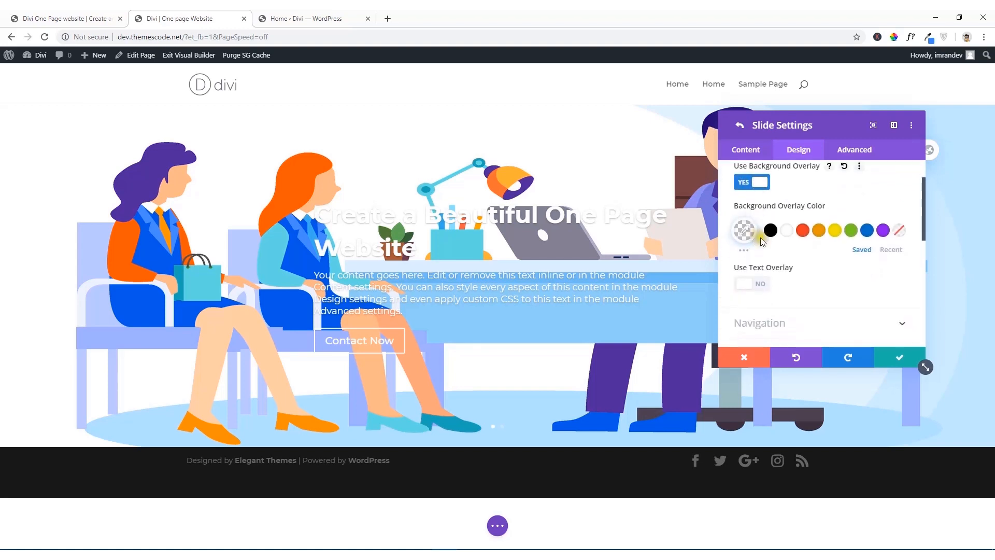
pyautogui.click(867, 231)
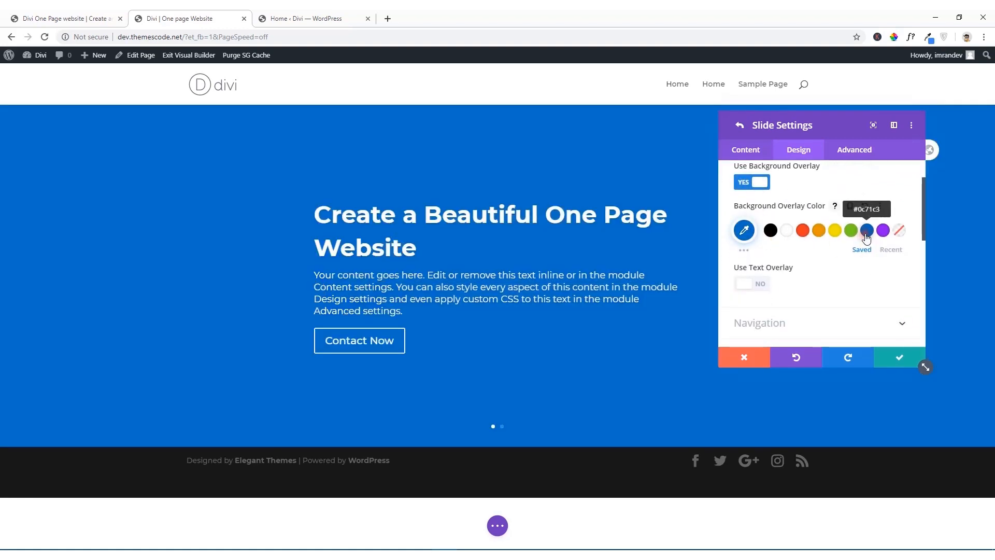
pyautogui.click(745, 231)
pyautogui.moveTo(893, 237); pyautogui.dragTo(893, 264)
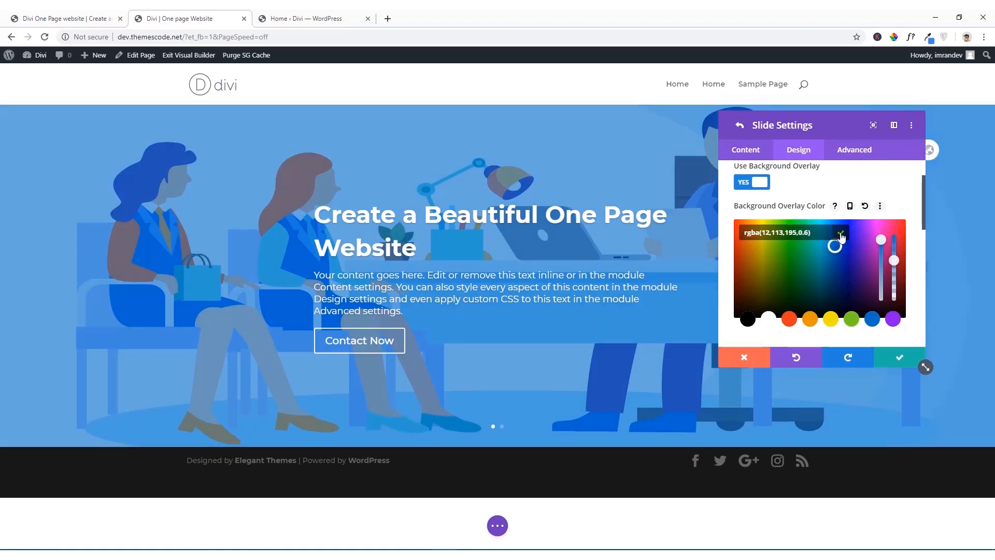
pyautogui.click(840, 237)
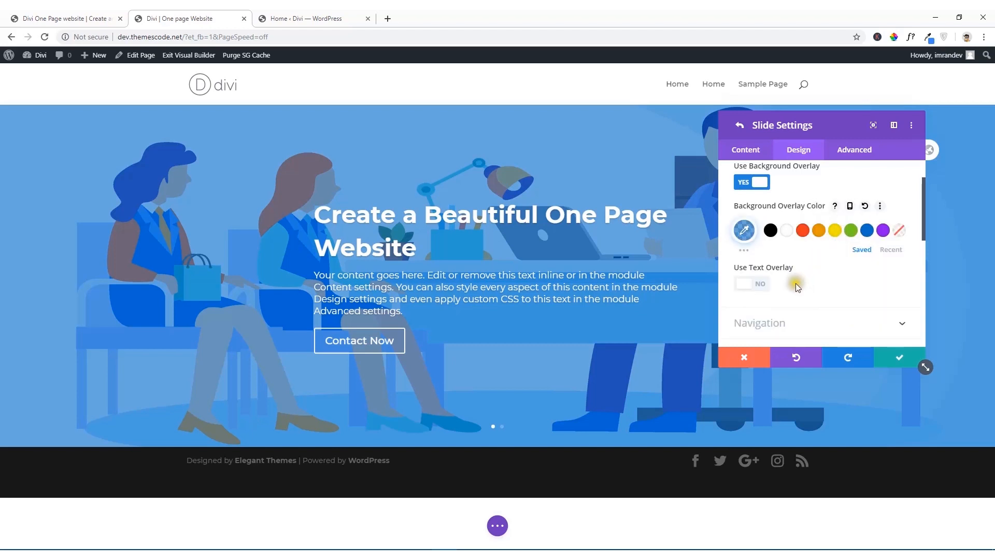
pyautogui.click(749, 286)
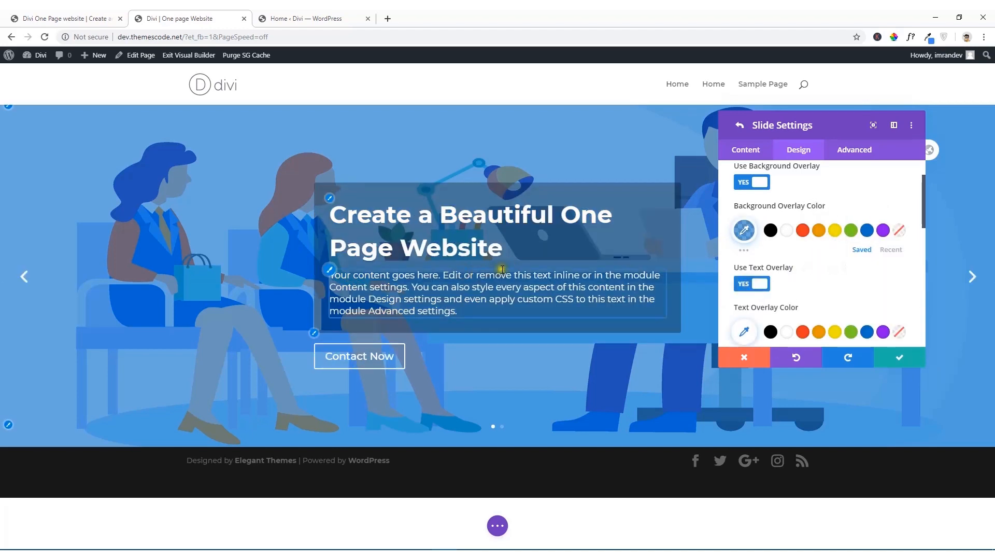
pyautogui.click(743, 285)
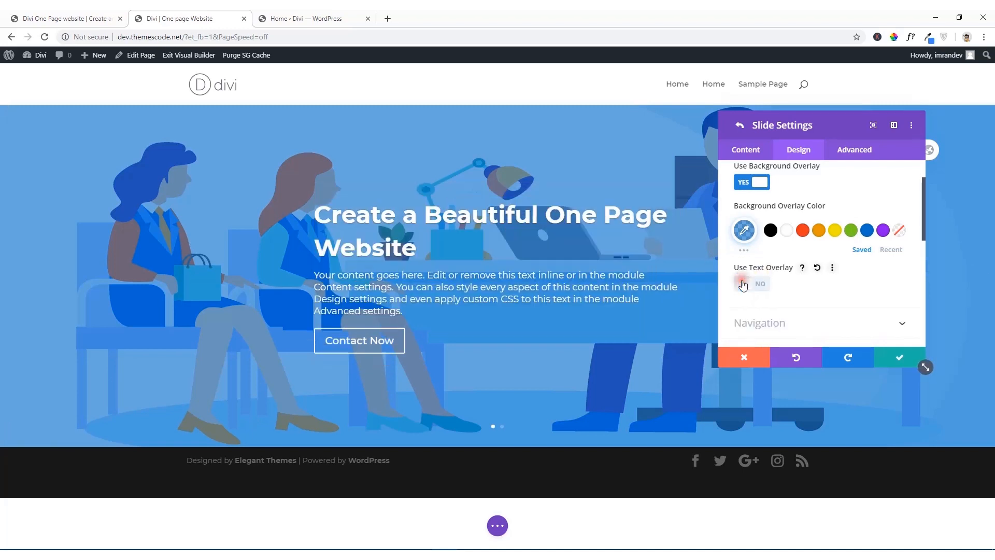
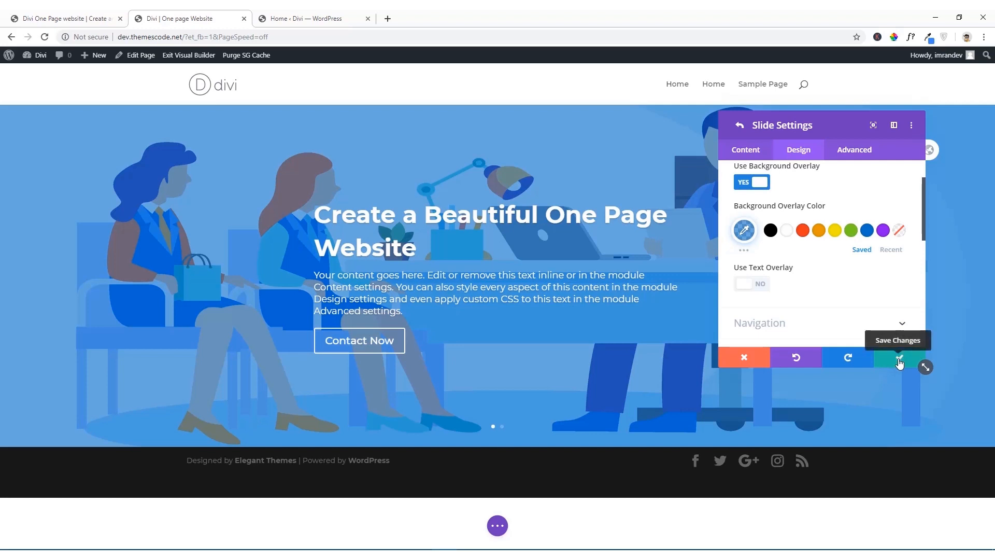
# Step: Save the first slide and the slider settings, and compare the result with the slides on the reference one-page site
pyautogui.click(900, 363)
pyautogui.click(899, 363)
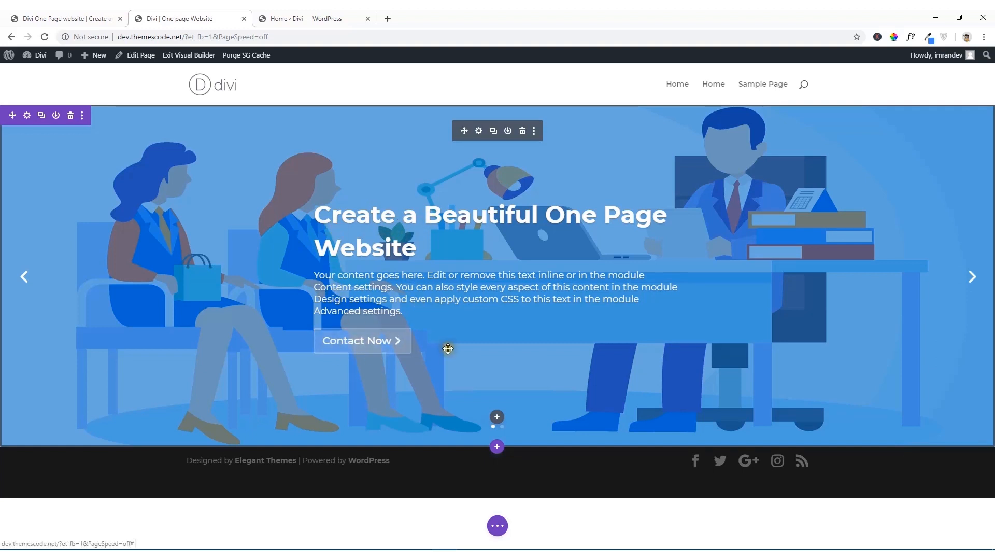
pyautogui.click(77, 16)
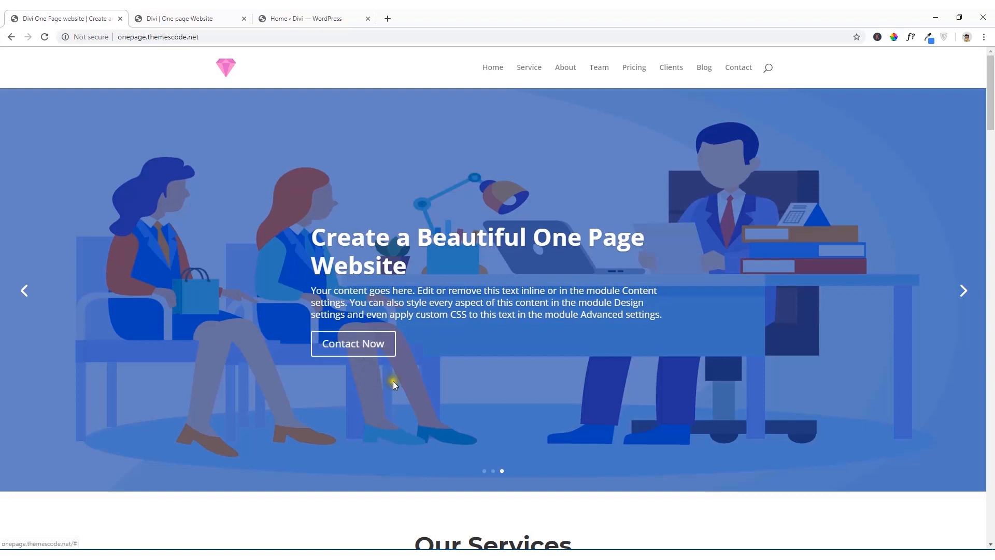
pyautogui.click(196, 18)
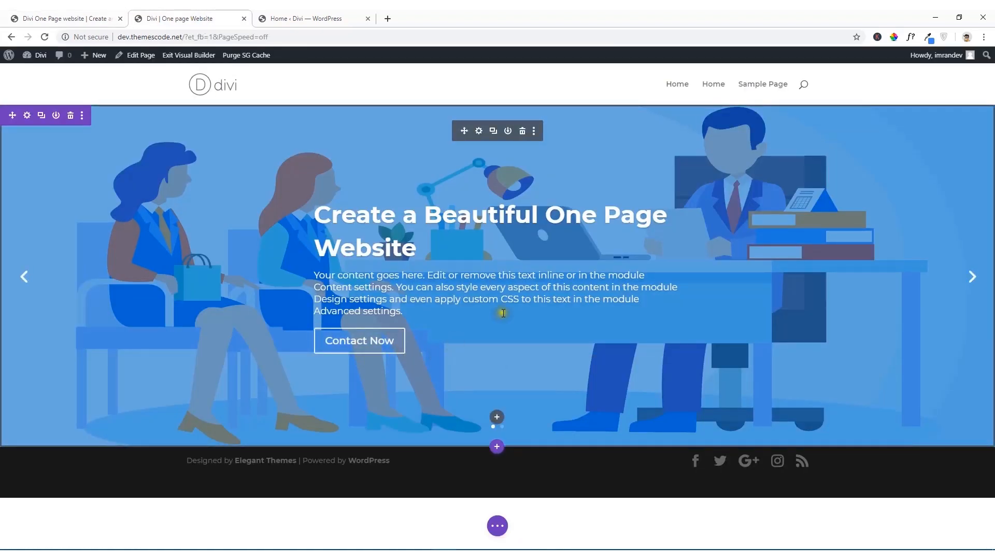
pyautogui.click(68, 16)
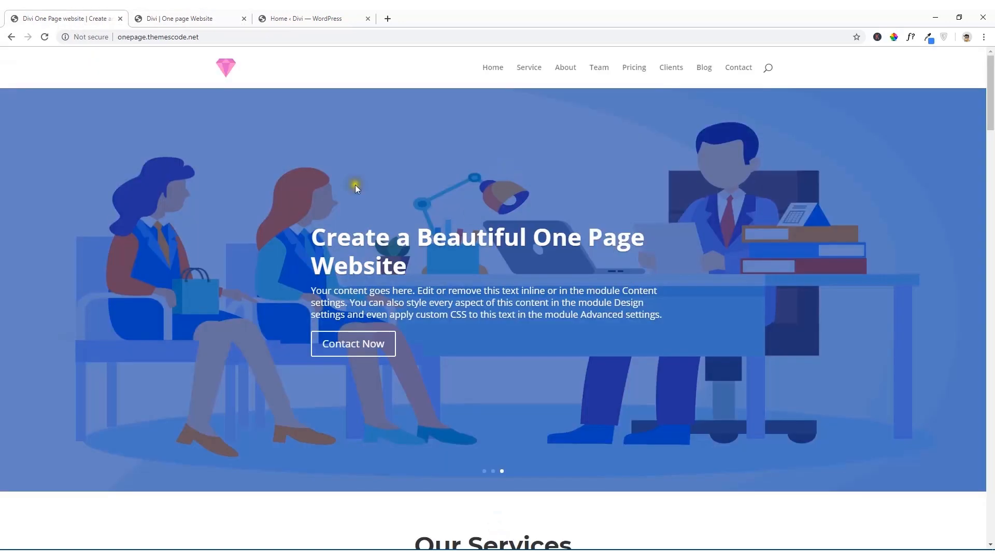
pyautogui.click(960, 291)
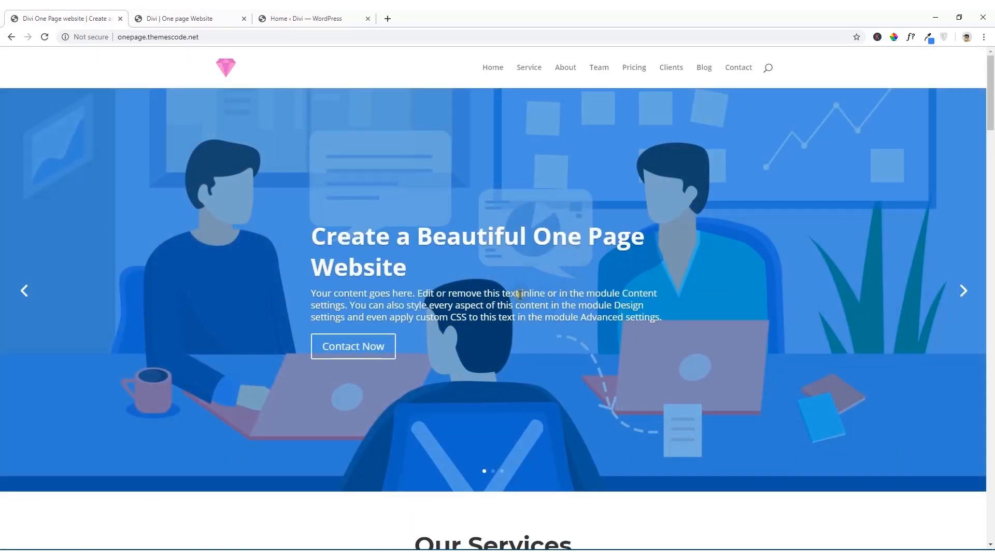
# Step: Copy the first slide's title "Create a Beautiful One Page Website" into the second slide's title
pyautogui.click(219, 14)
pyautogui.click(477, 131)
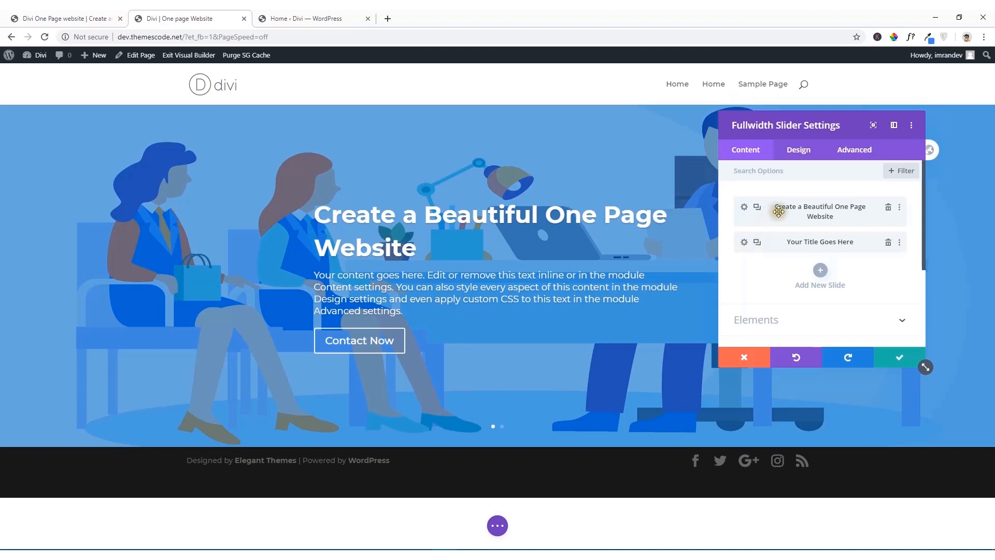
pyautogui.click(745, 206)
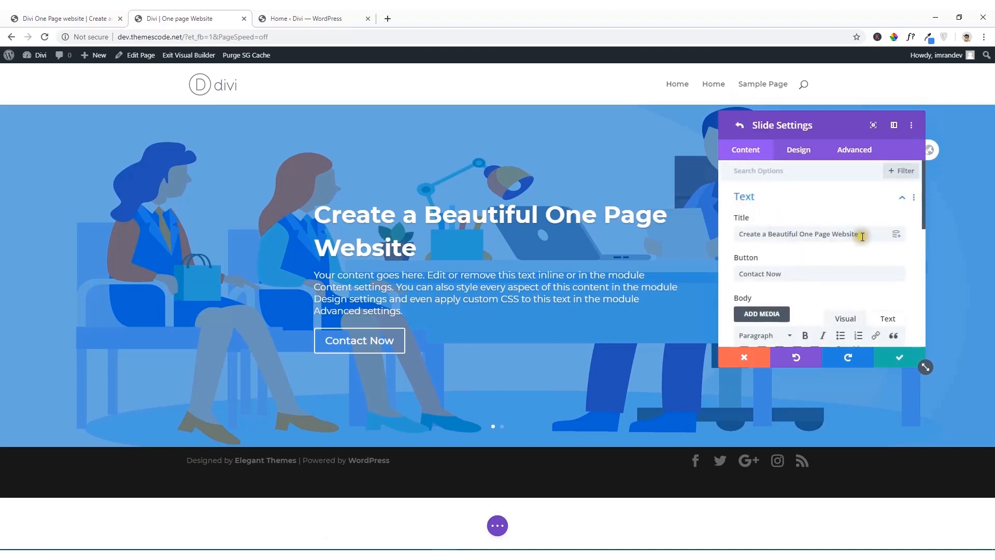
pyautogui.moveTo(862, 234); pyautogui.dragTo(729, 234)
pyautogui.hotkey('ctrl', 'c')
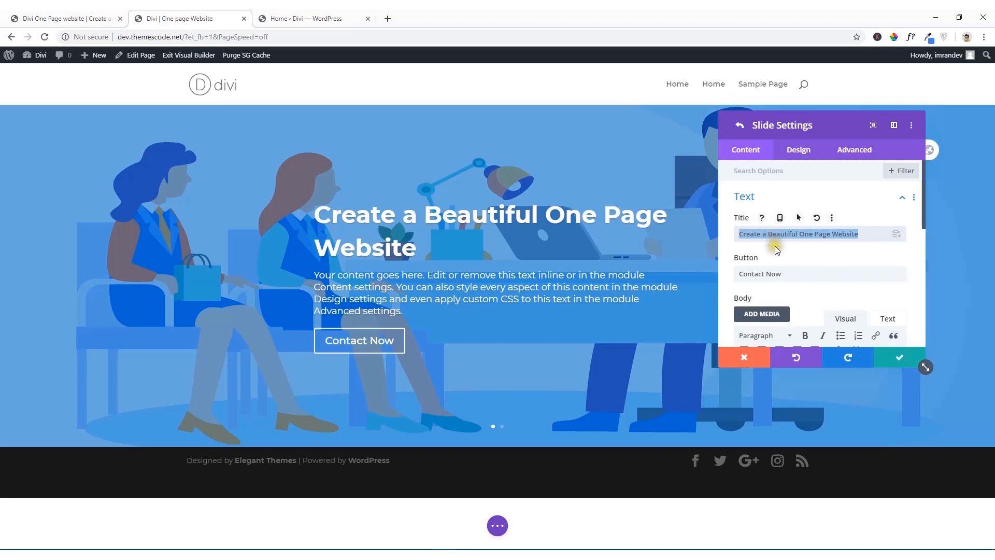
pyautogui.click(741, 128)
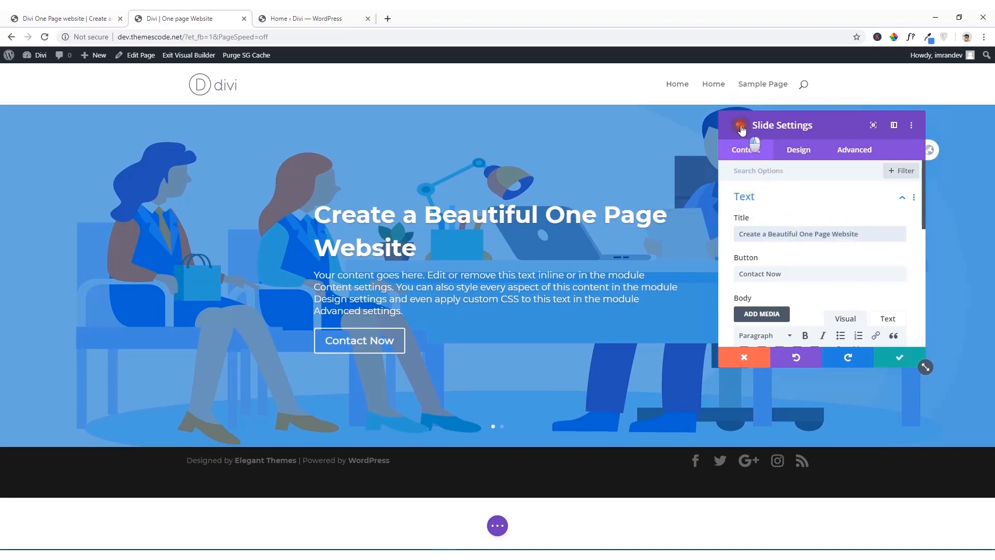
pyautogui.click(745, 243)
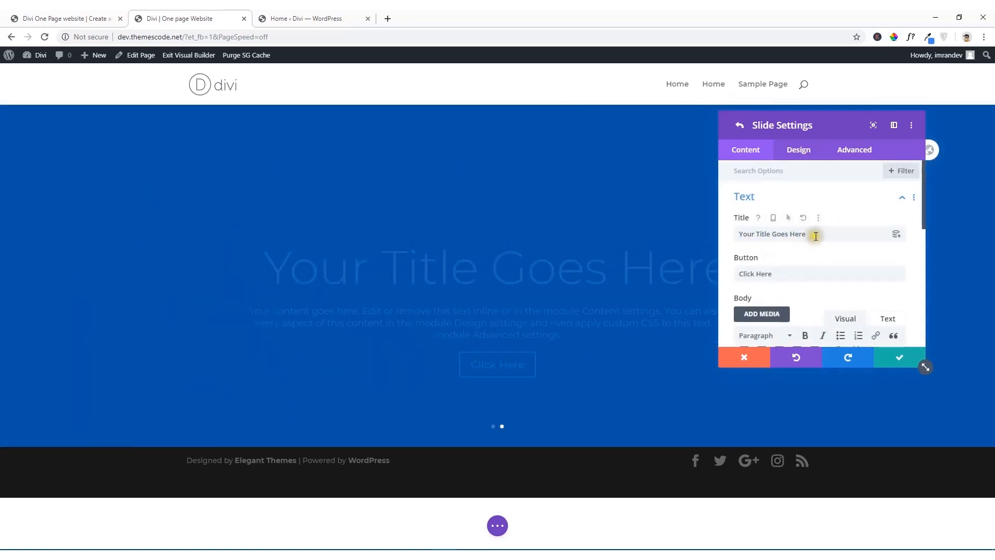
pyautogui.click(786, 237)
pyautogui.moveTo(786, 236); pyautogui.dragTo(711, 237)
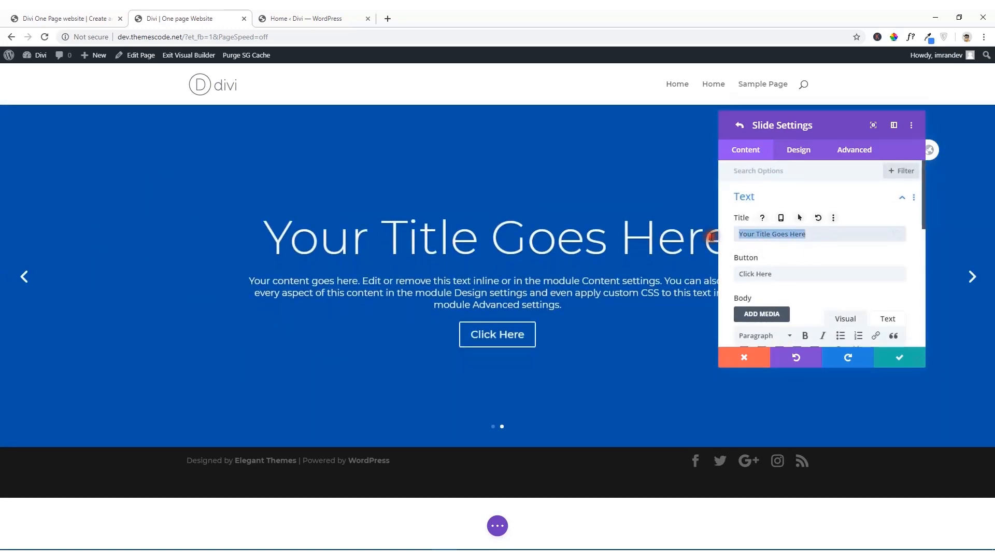
pyautogui.hotkey('ctrl', 'v')
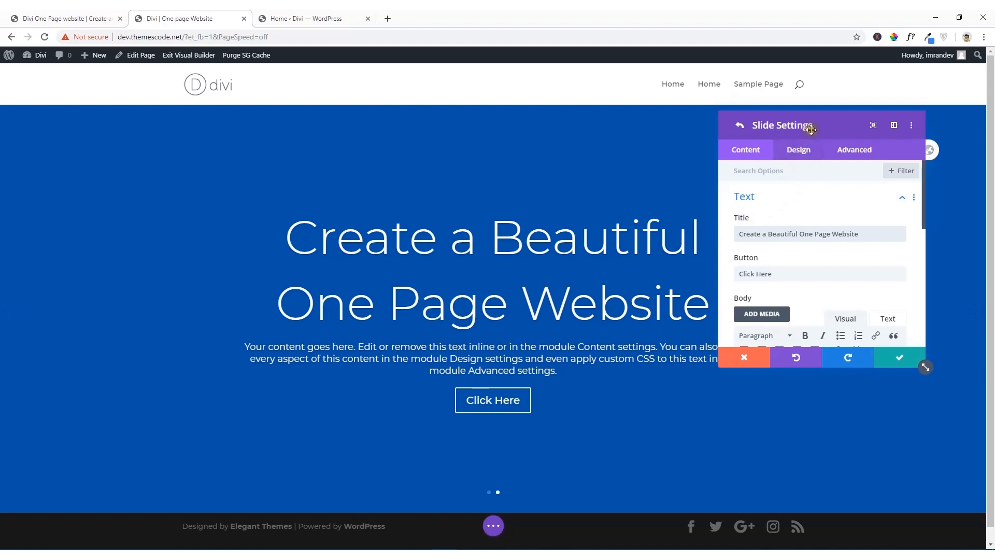
# Step: Set the second slide's button text to "Contact Now"
pyautogui.moveTo(767, 127); pyautogui.dragTo(826, 139)
pyautogui.moveTo(837, 286); pyautogui.dragTo(786, 288)
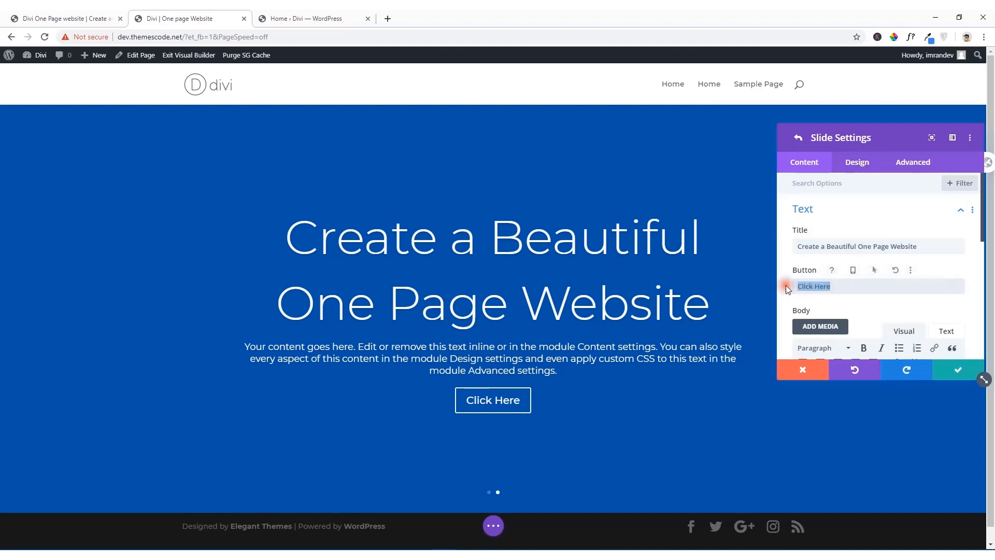
pyautogui.write('Contact Now')
# Step: Set the second slide's background image to the illustration of three people with laptops around a table, and check it against the reference slider
pyautogui.scroll(-5, 824, 305)
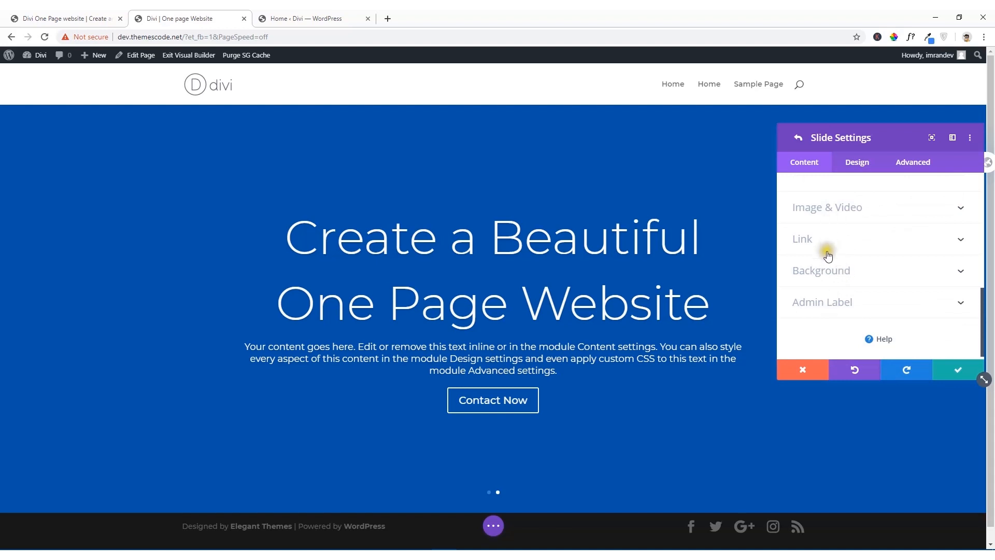
pyautogui.click(832, 279)
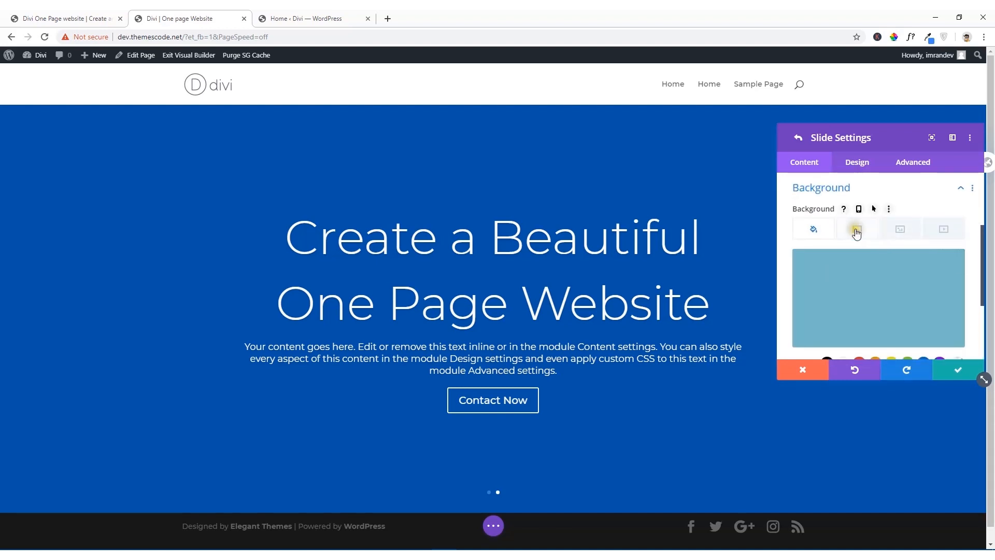
pyautogui.click(860, 231)
pyautogui.click(895, 230)
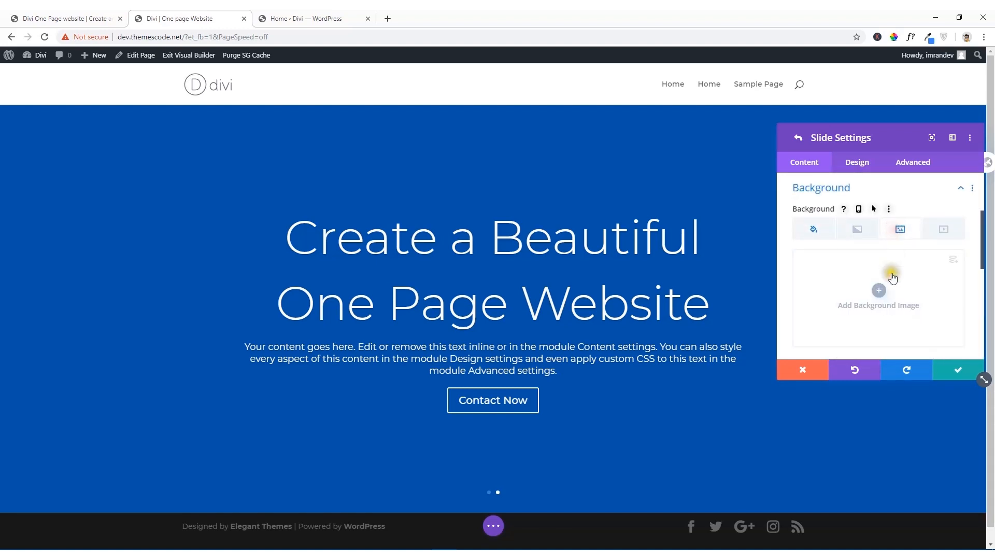
pyautogui.click(881, 289)
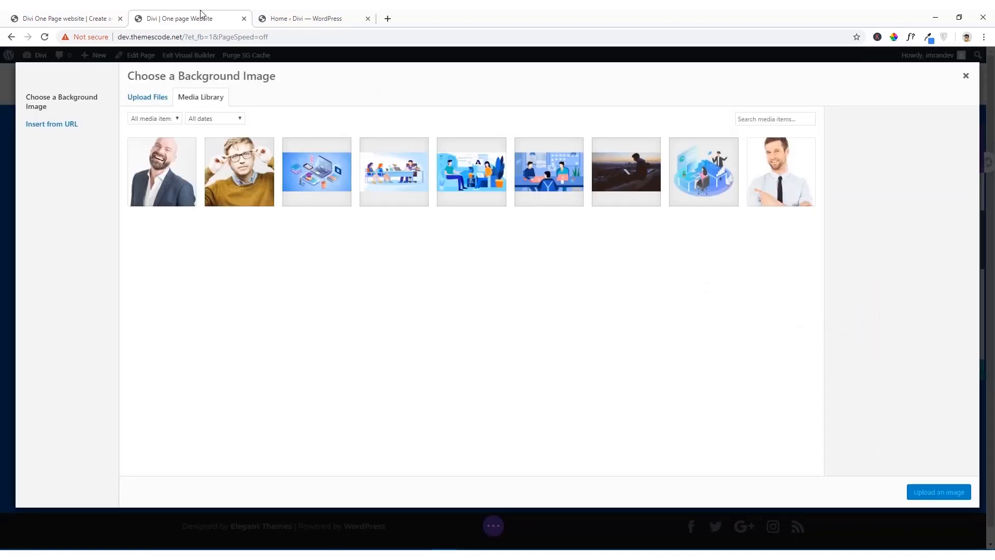
pyautogui.click(90, 14)
pyautogui.click(182, 15)
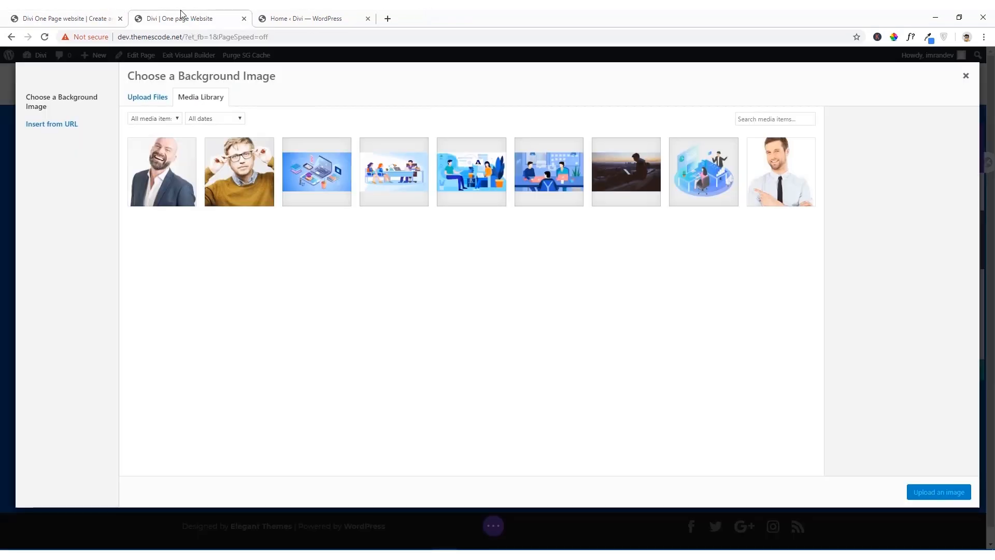
pyautogui.click(541, 188)
pyautogui.click(945, 500)
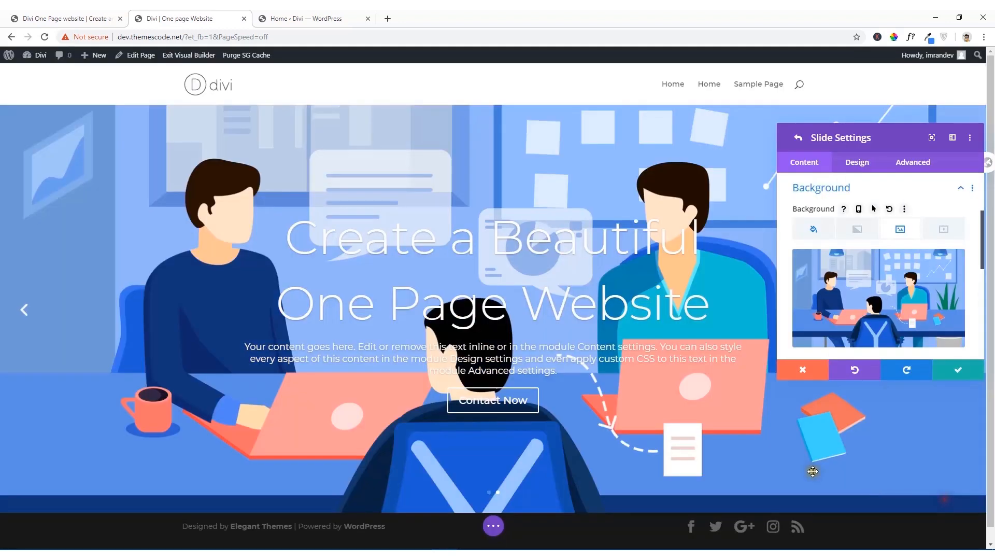
pyautogui.click(82, 17)
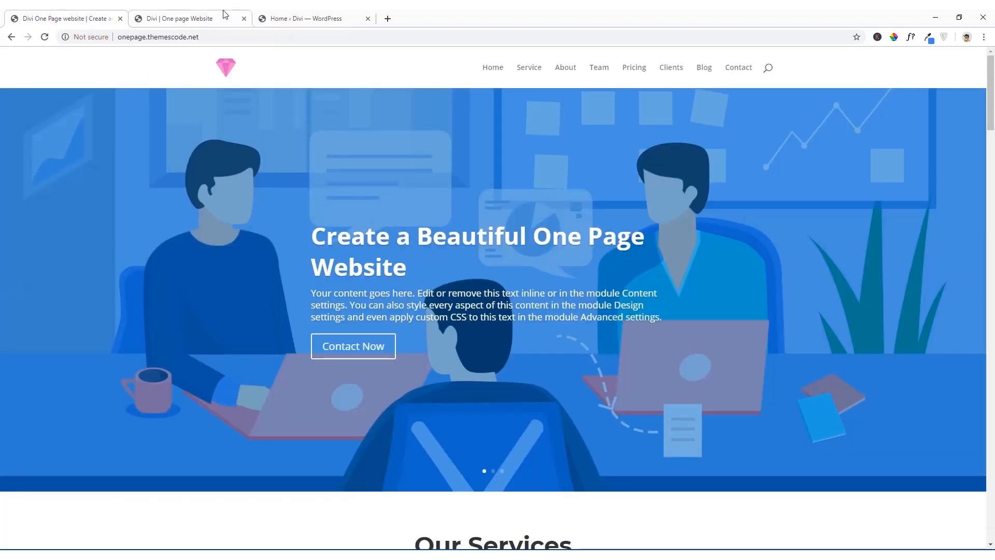
pyautogui.click(207, 17)
# Step: Enable the background overlay in the second slide's overlay design settings
pyautogui.moveTo(897, 270)
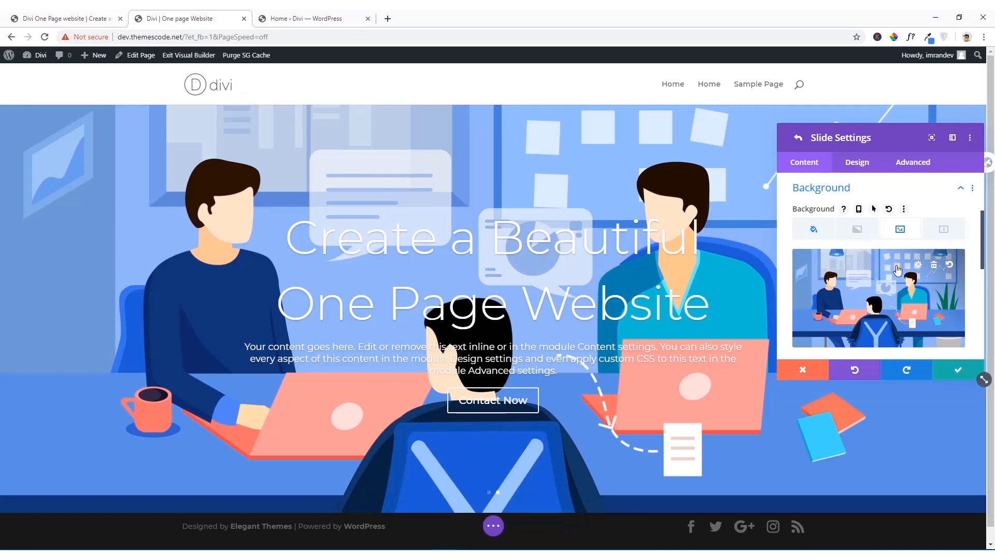
pyautogui.click(858, 164)
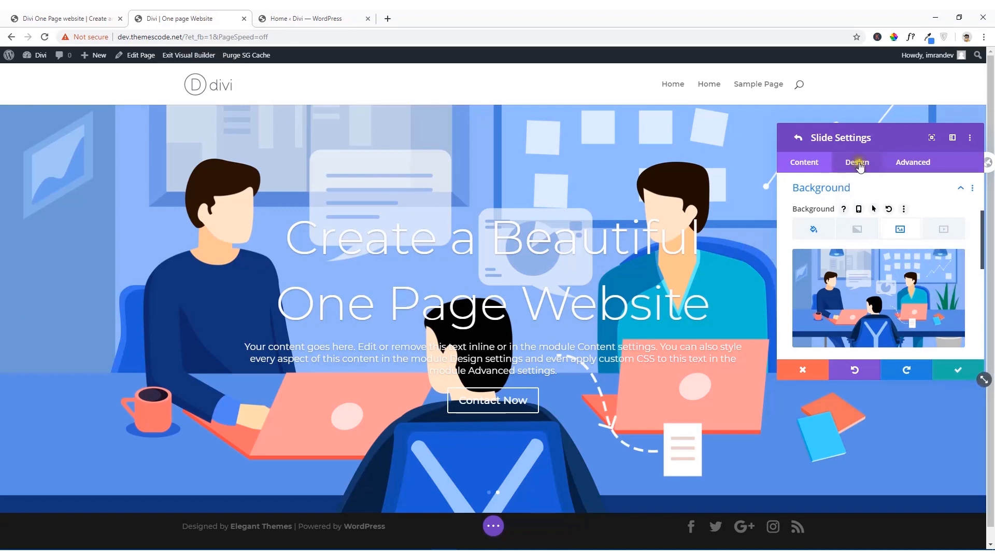
pyautogui.click(858, 162)
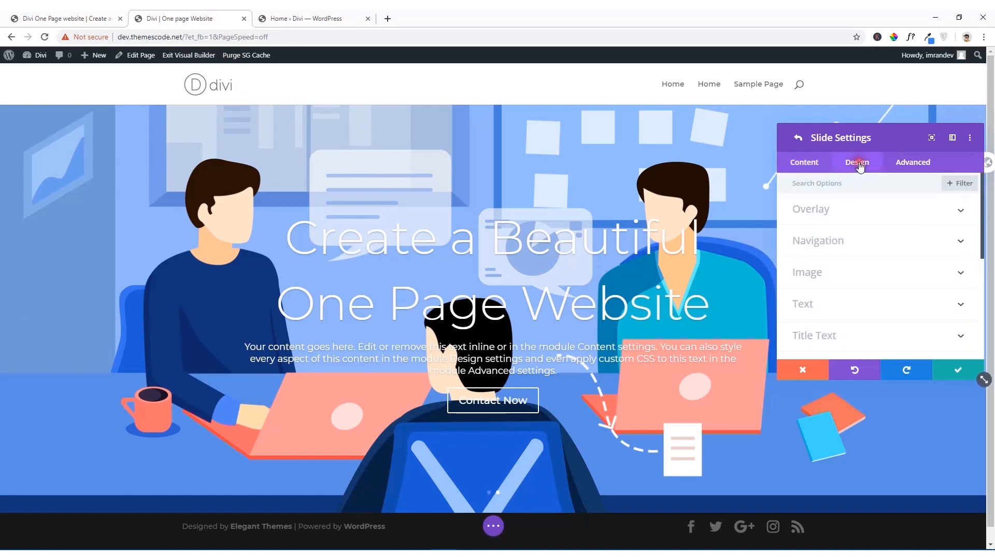
pyautogui.click(853, 207)
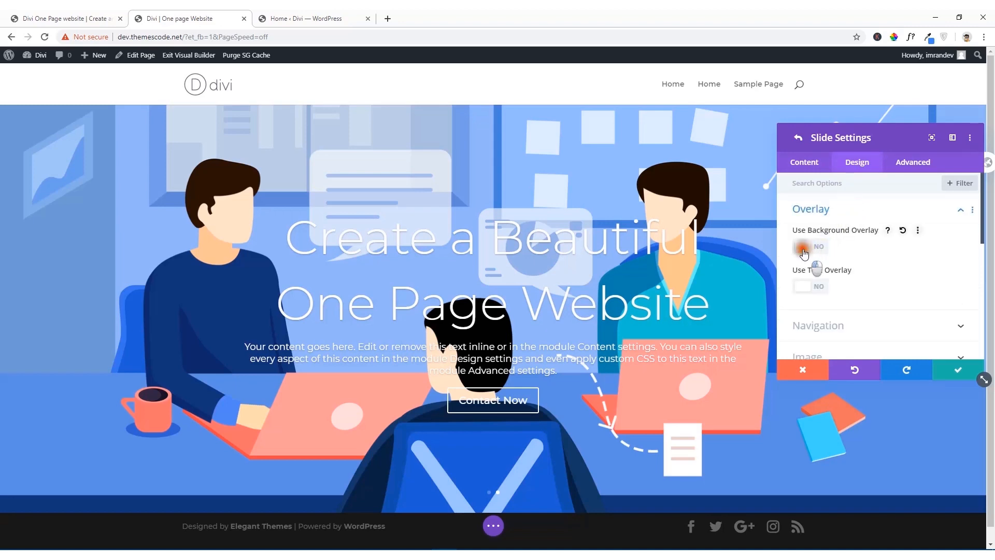
pyautogui.click(803, 247)
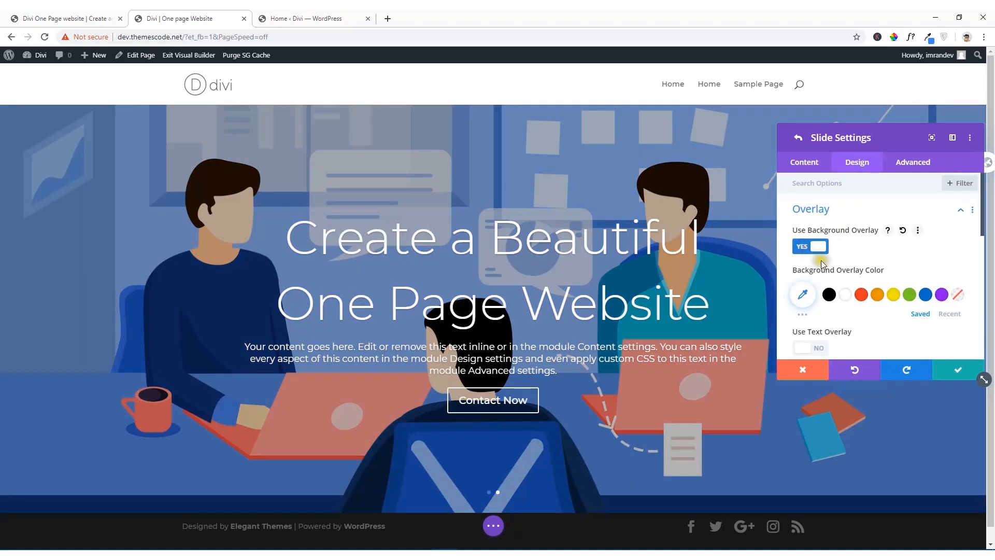
# Step: Set the second slide's background overlay colour to blue rgba(12,113,195,0.63) and save the slide
pyautogui.click(926, 296)
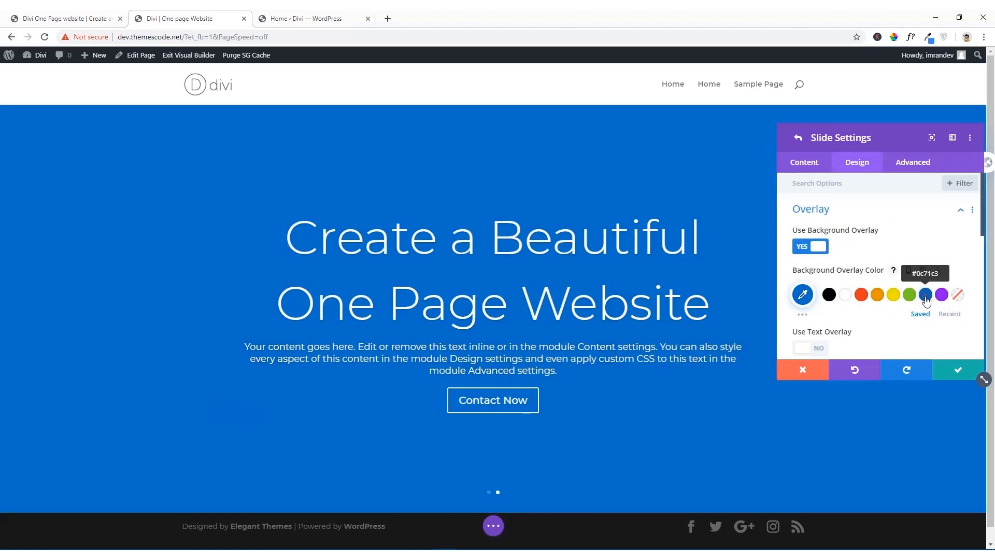
pyautogui.click(803, 295)
pyautogui.scroll(-2, 879, 266)
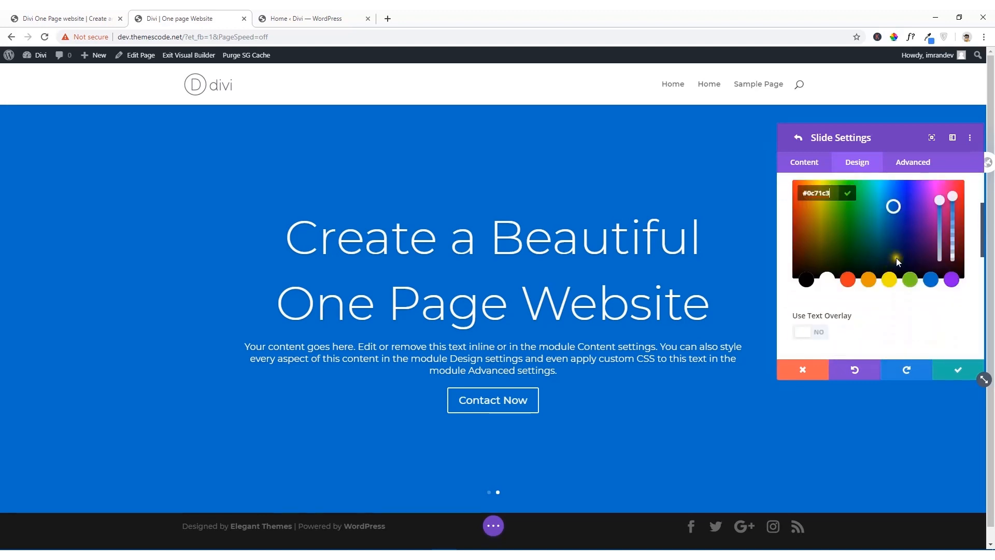
pyautogui.scroll(1, 897, 257)
pyautogui.moveTo(866, 115); pyautogui.dragTo(740, 112)
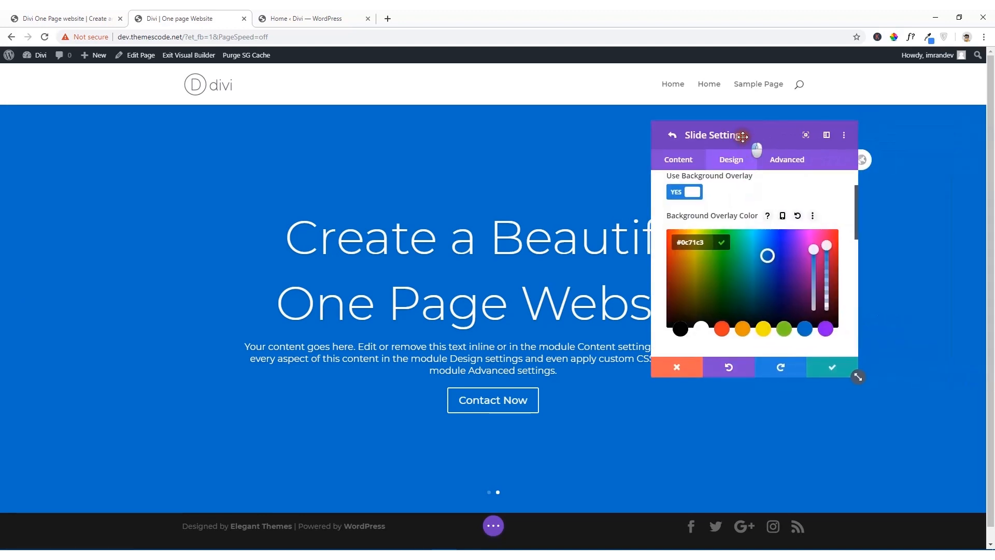
pyautogui.click(677, 240)
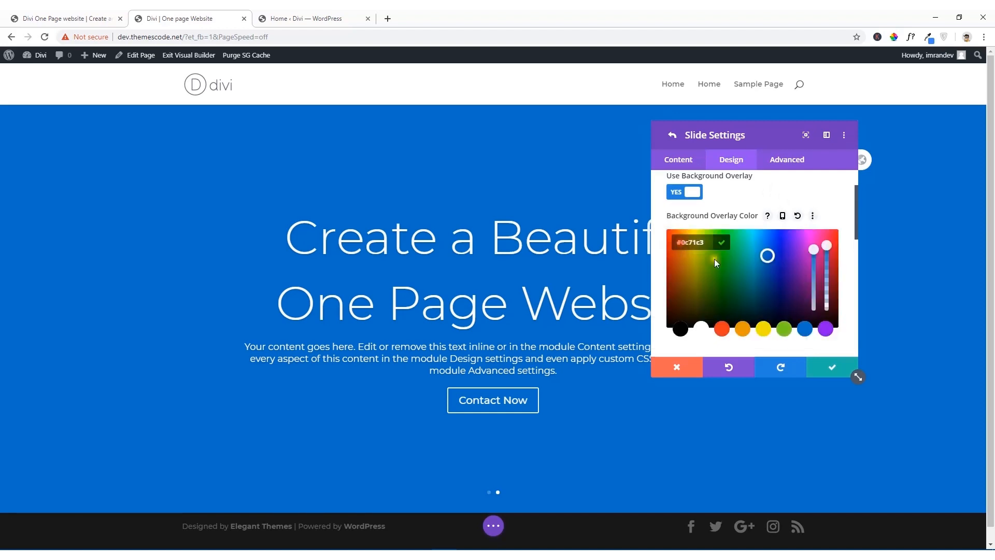
pyautogui.moveTo(828, 250); pyautogui.dragTo(829, 278)
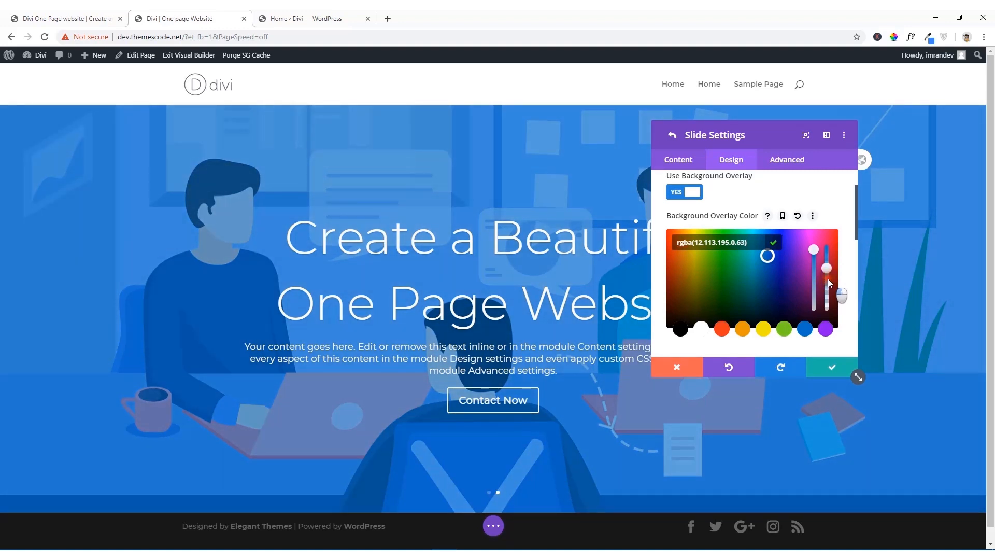
pyautogui.click(774, 244)
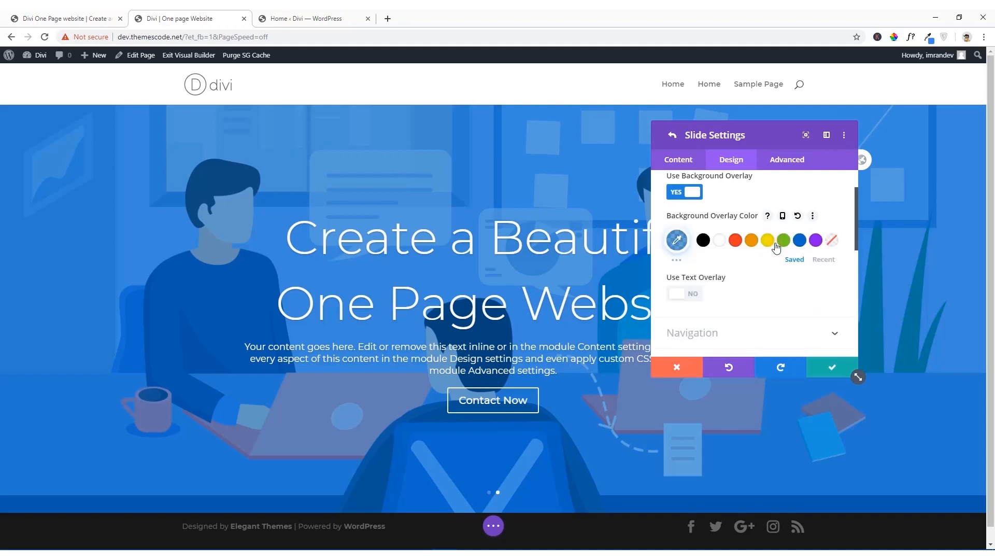
pyautogui.click(833, 368)
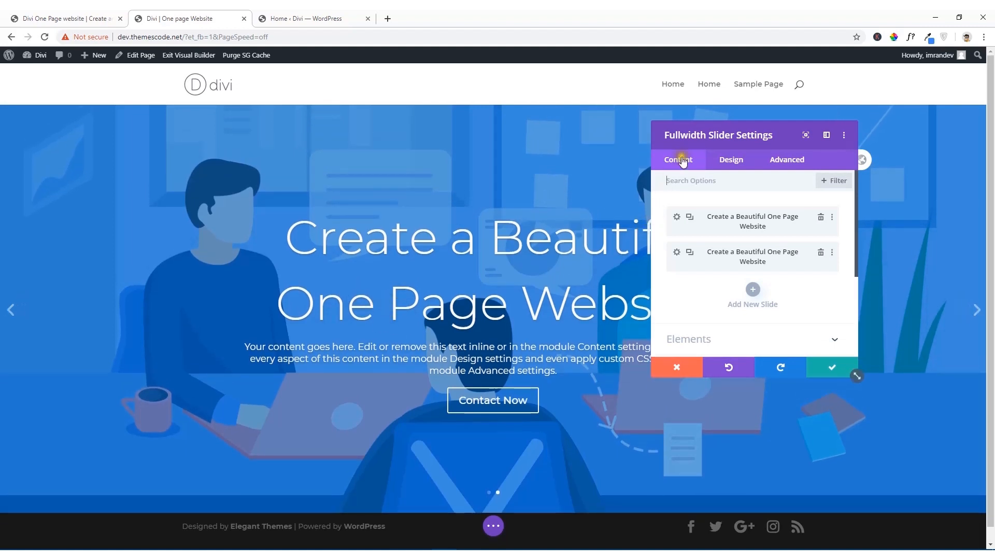
# Step: Set the second slide's title font weight to Bold in its design settings
pyautogui.click(677, 254)
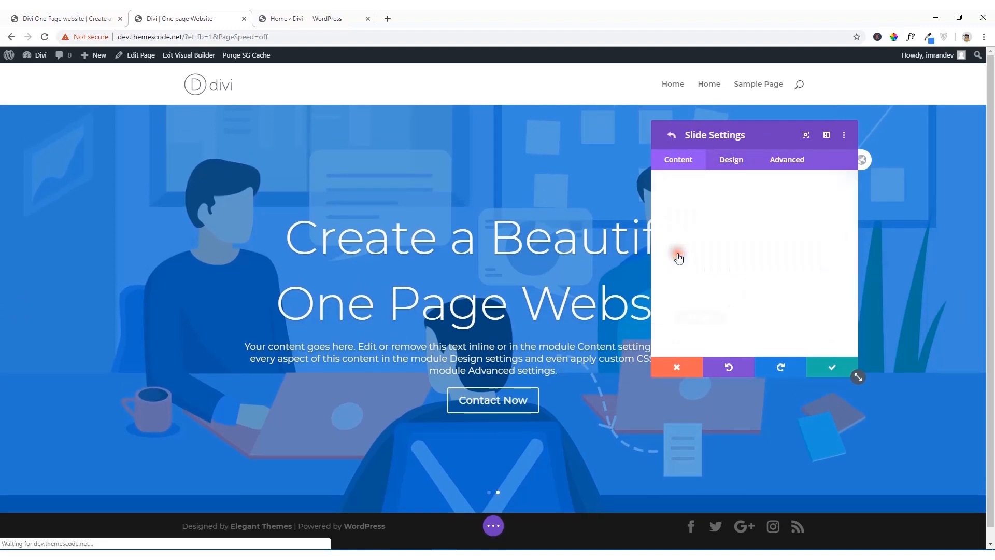
pyautogui.click(721, 165)
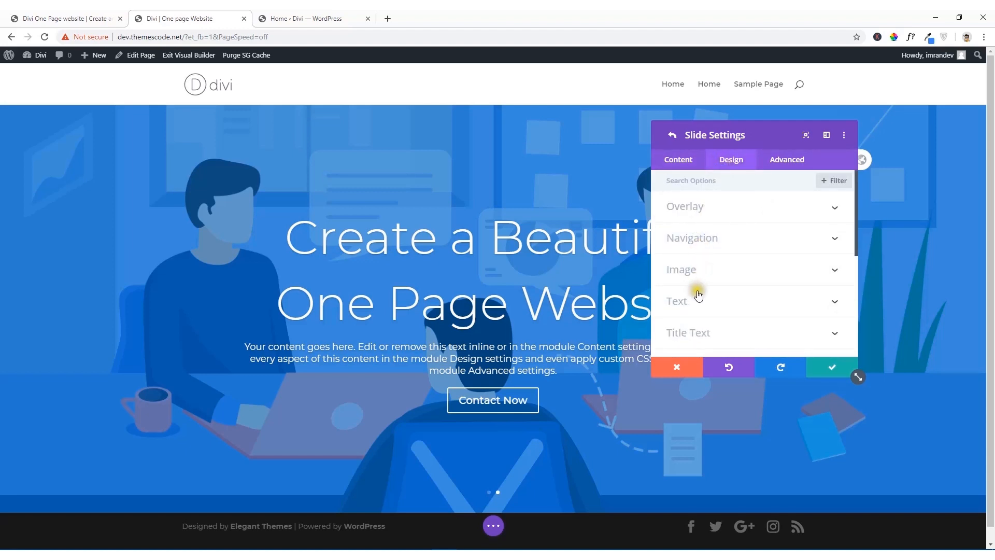
pyautogui.scroll(-2, 695, 288)
pyautogui.click(715, 234)
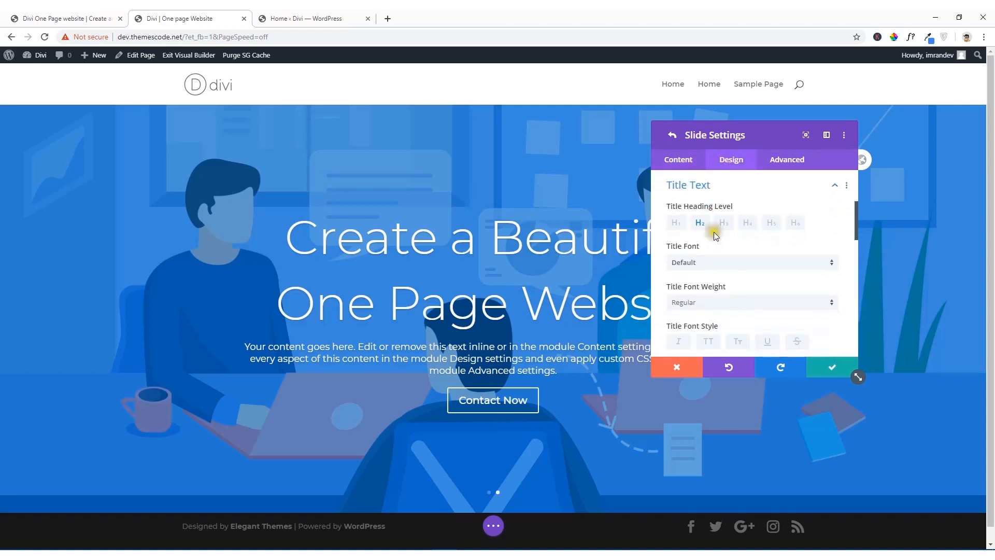
pyautogui.scroll(-1, 716, 274)
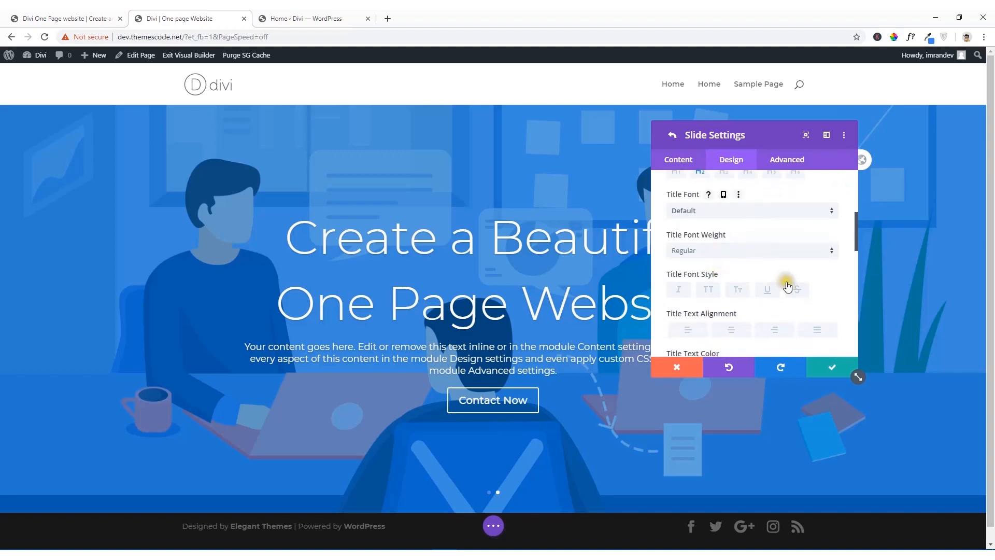
pyautogui.scroll(-2, 735, 291)
pyautogui.scroll(-2, 738, 295)
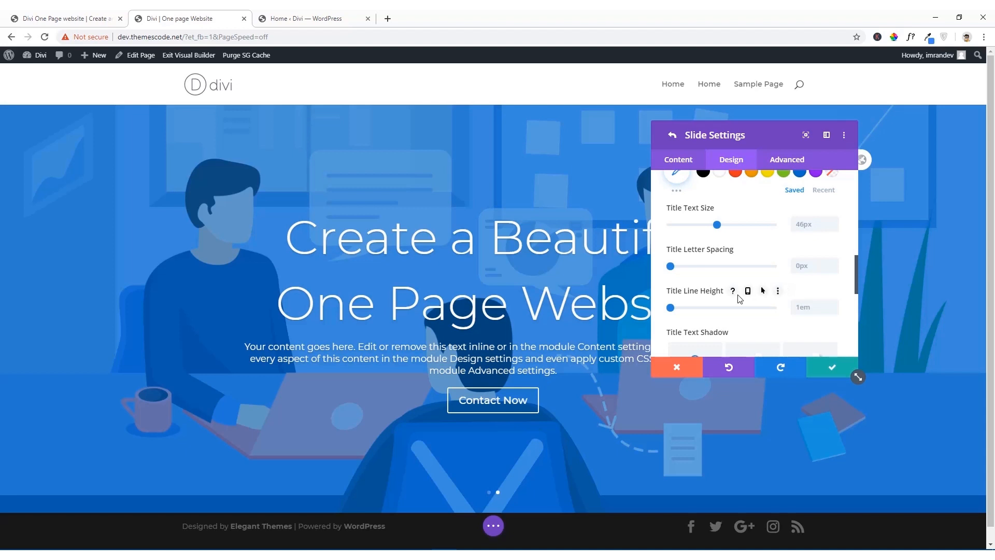
pyautogui.scroll(3, 738, 296)
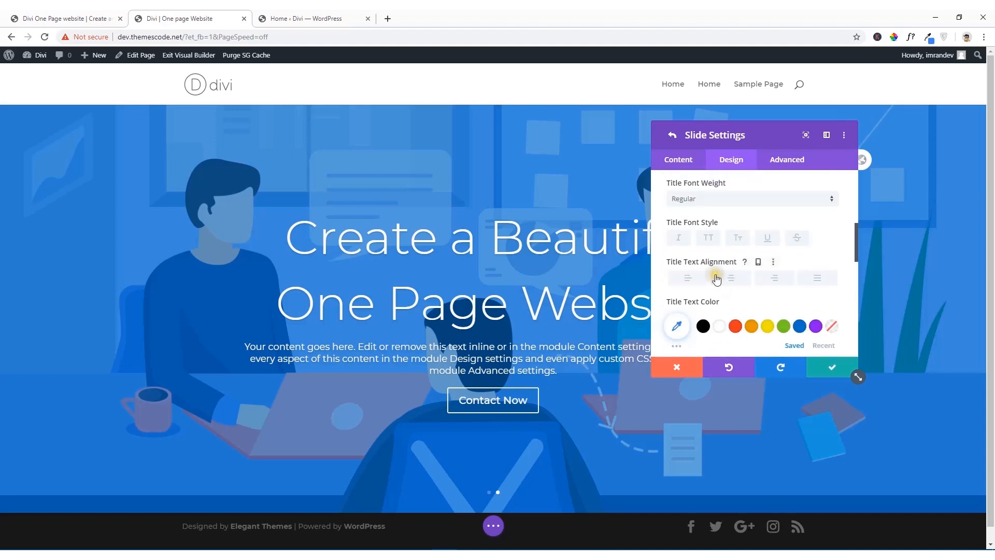
pyautogui.scroll(-1, 723, 285)
pyautogui.scroll(3, 731, 291)
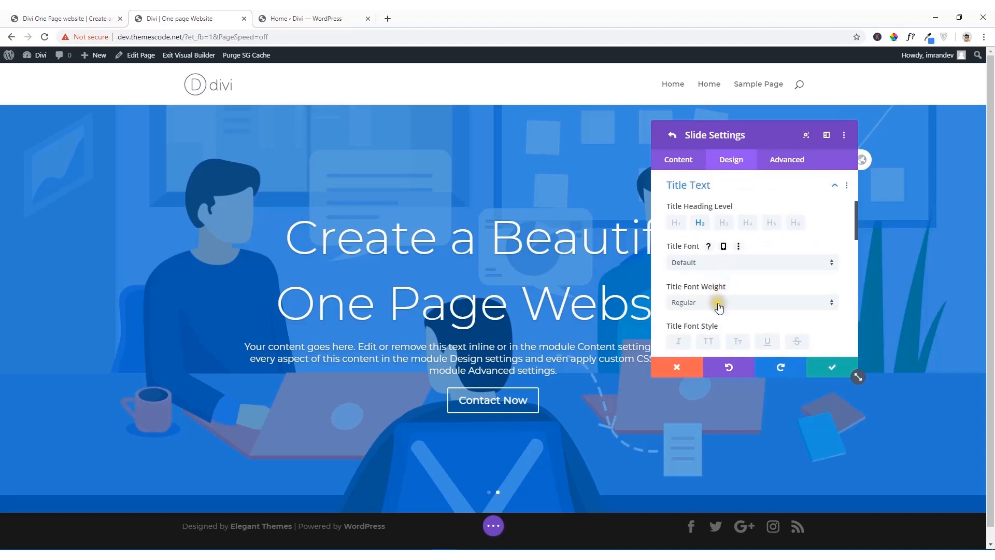
pyautogui.click(719, 306)
pyautogui.click(704, 365)
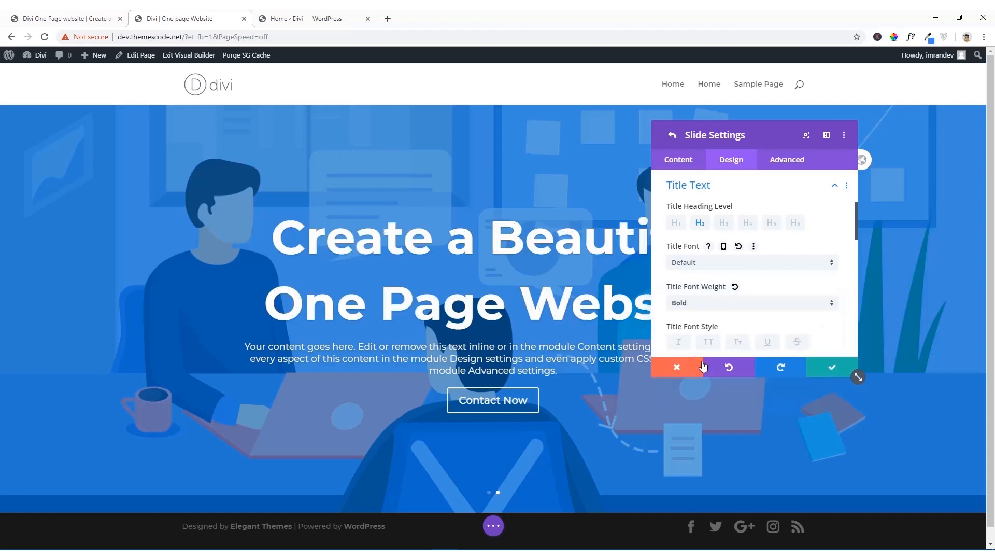
# Step: Set the second slide's title text size to 46px and move the settings window off the slide content
pyautogui.scroll(-2, 737, 311)
pyautogui.scroll(-3, 768, 293)
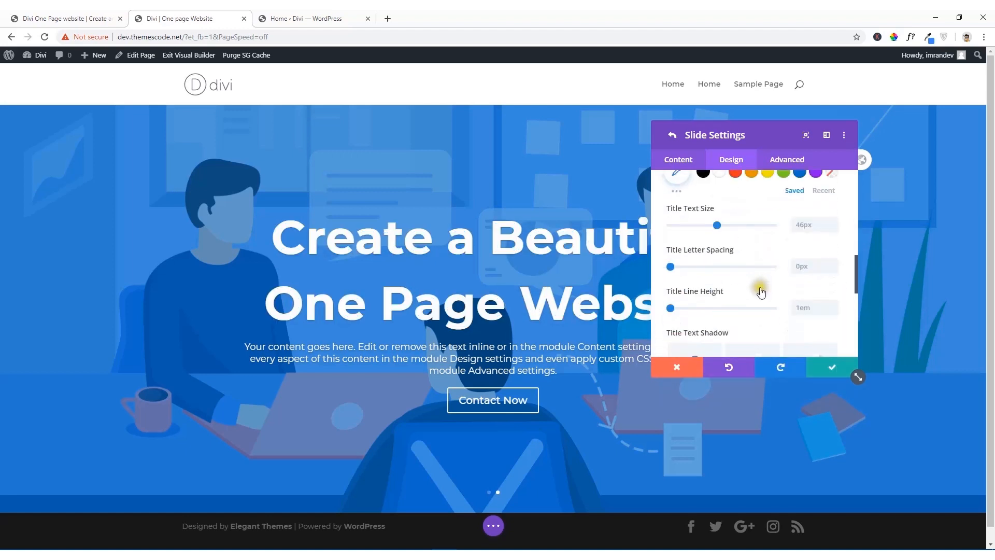
pyautogui.moveTo(722, 225); pyautogui.dragTo(717, 226)
pyautogui.moveTo(725, 142); pyautogui.dragTo(842, 169)
# Step: Set the second slide's button alignment to left
pyautogui.scroll(-15, 832, 290)
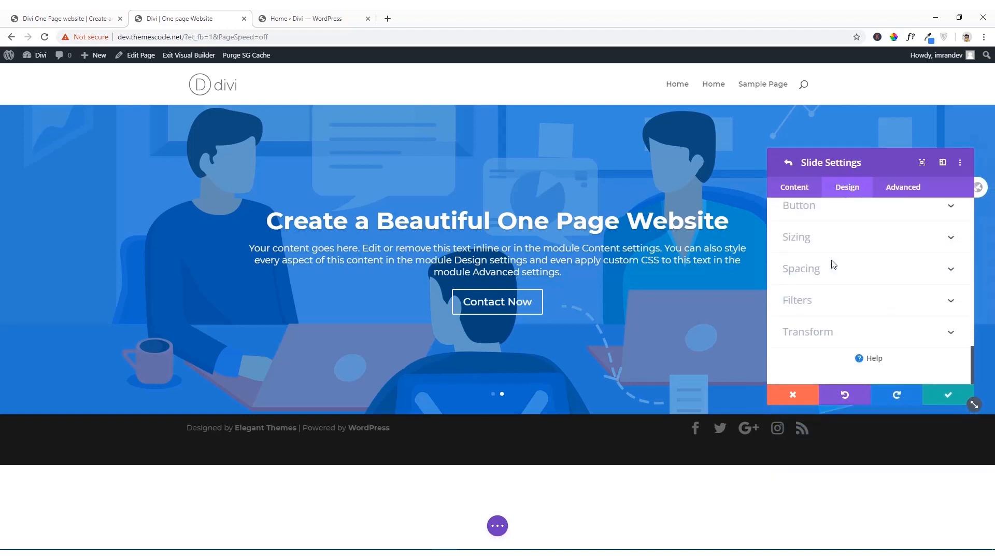
pyautogui.scroll(2, 833, 266)
pyautogui.scroll(-1, 832, 266)
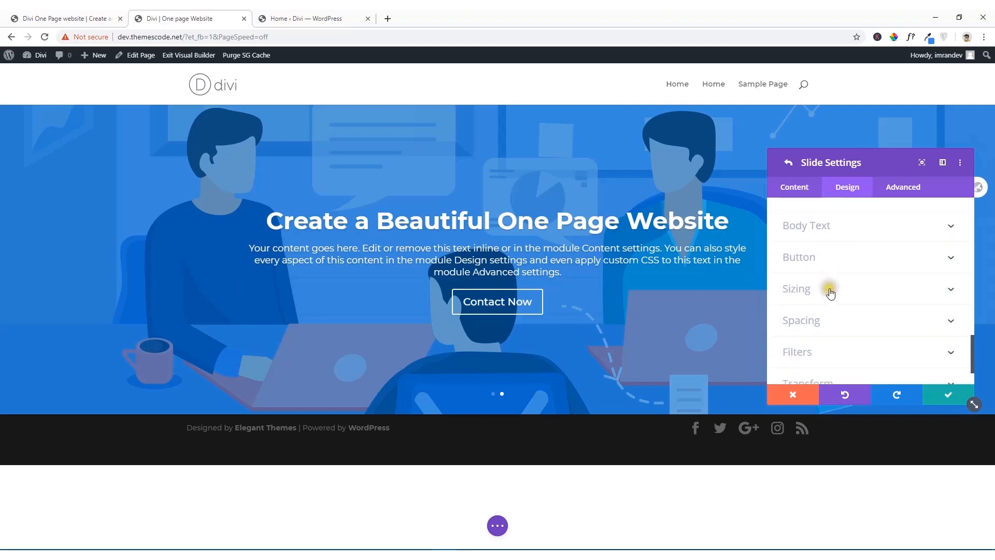
pyautogui.scroll(3, 832, 263)
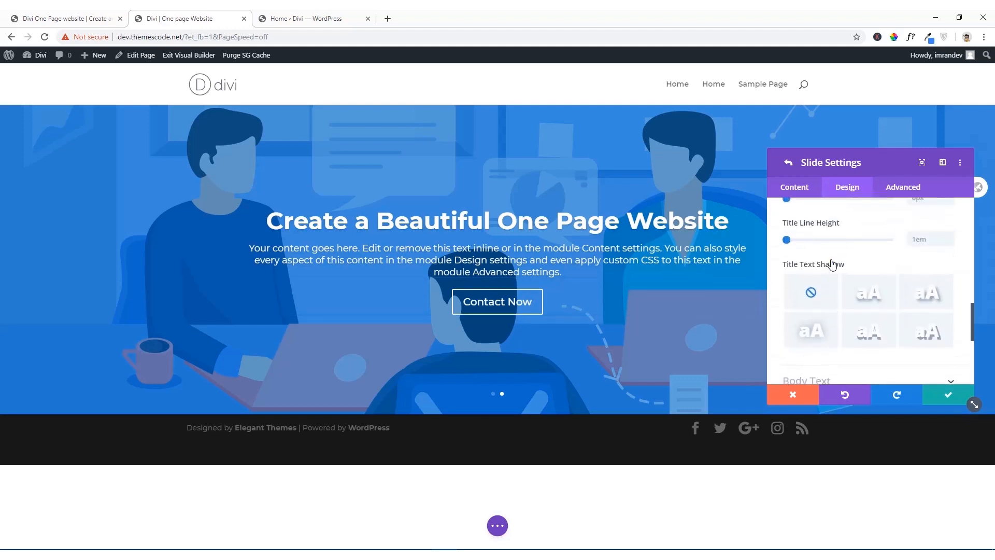
pyautogui.scroll(-5, 830, 264)
pyautogui.click(827, 211)
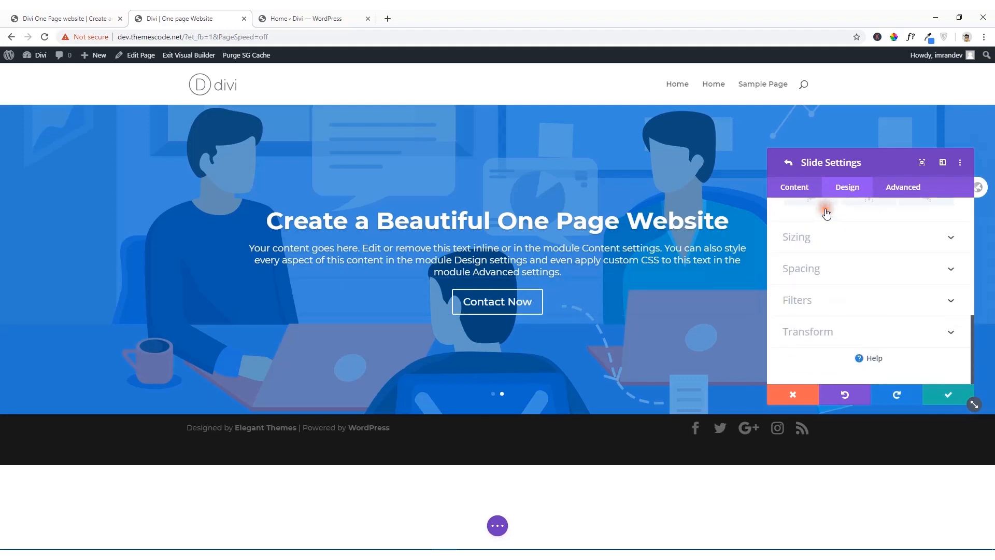
pyautogui.click(811, 300)
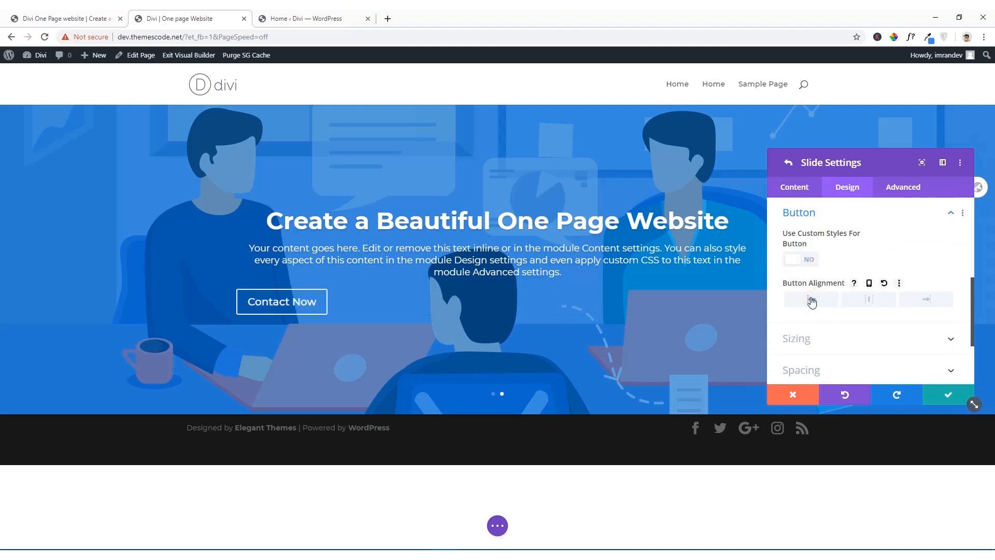
pyautogui.click(819, 300)
# Step: Left-align the second slide's body text
pyautogui.scroll(2, 820, 288)
pyautogui.click(821, 283)
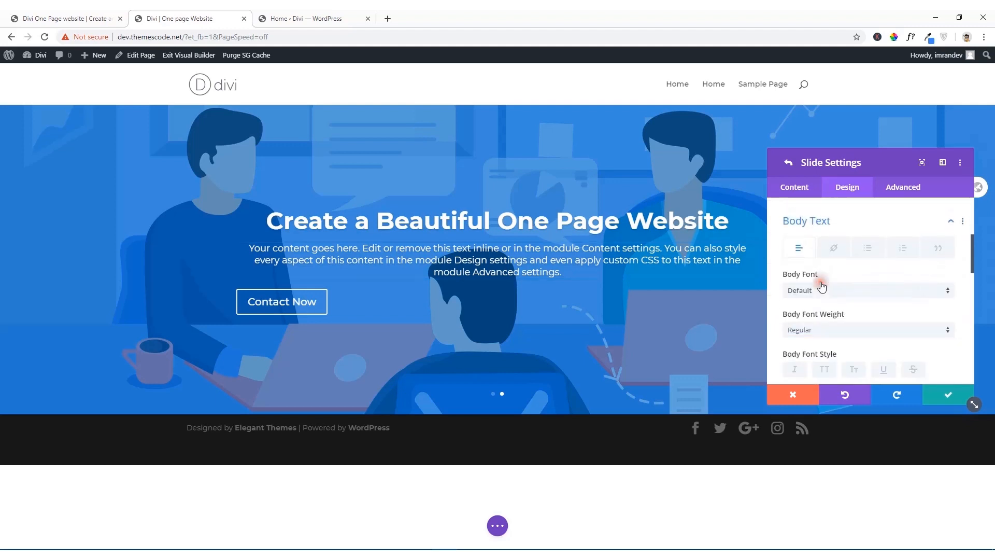
pyautogui.click(799, 241)
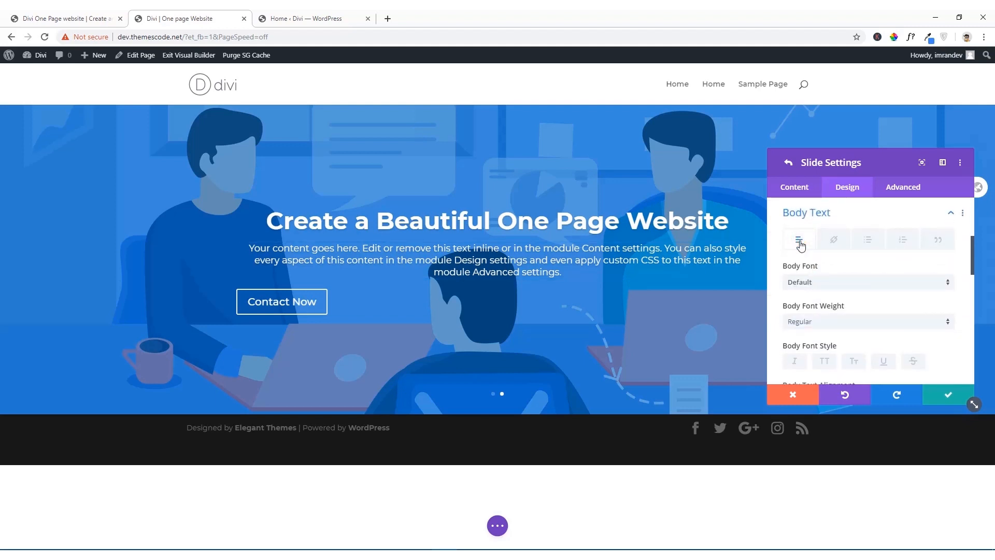
pyautogui.scroll(-2, 817, 291)
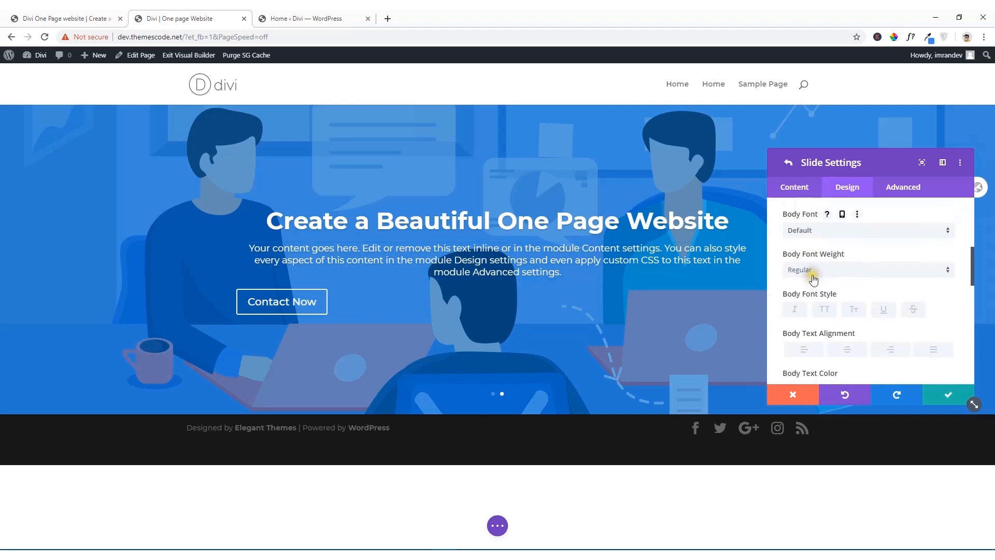
pyautogui.click(804, 299)
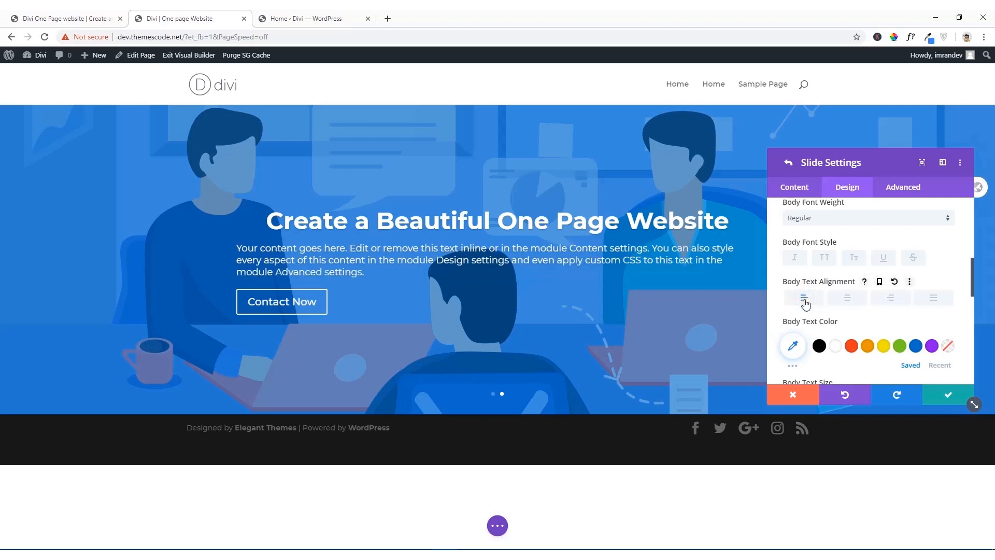
# Step: Left-align the second slide's title text
pyautogui.scroll(3, 806, 285)
pyautogui.scroll(1, 807, 286)
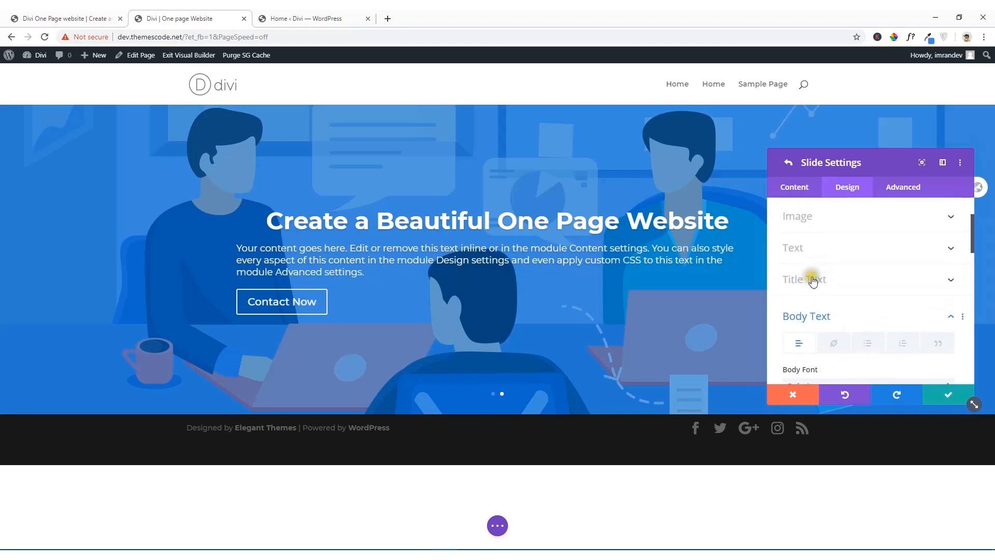
pyautogui.click(814, 279)
pyautogui.click(811, 296)
pyautogui.scroll(-2, 811, 296)
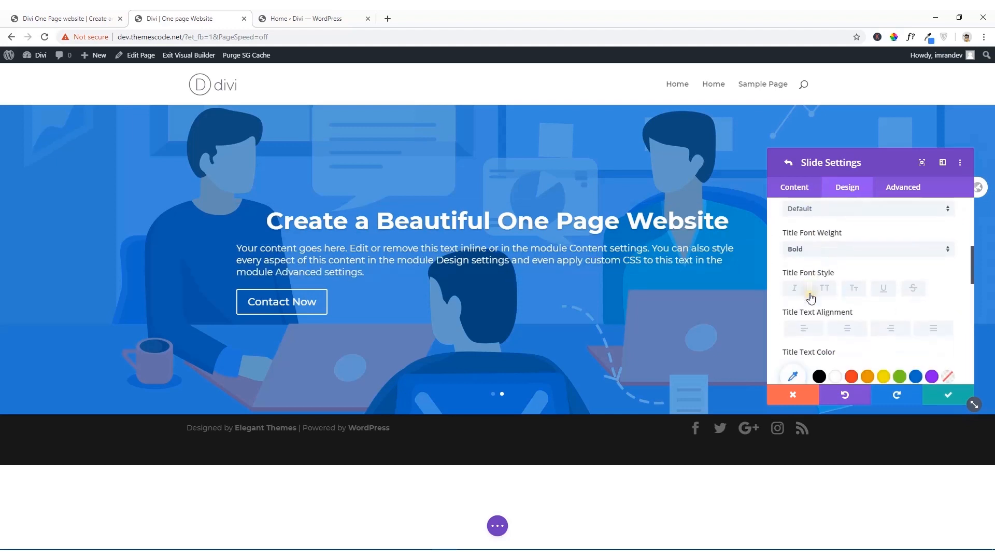
pyautogui.click(803, 307)
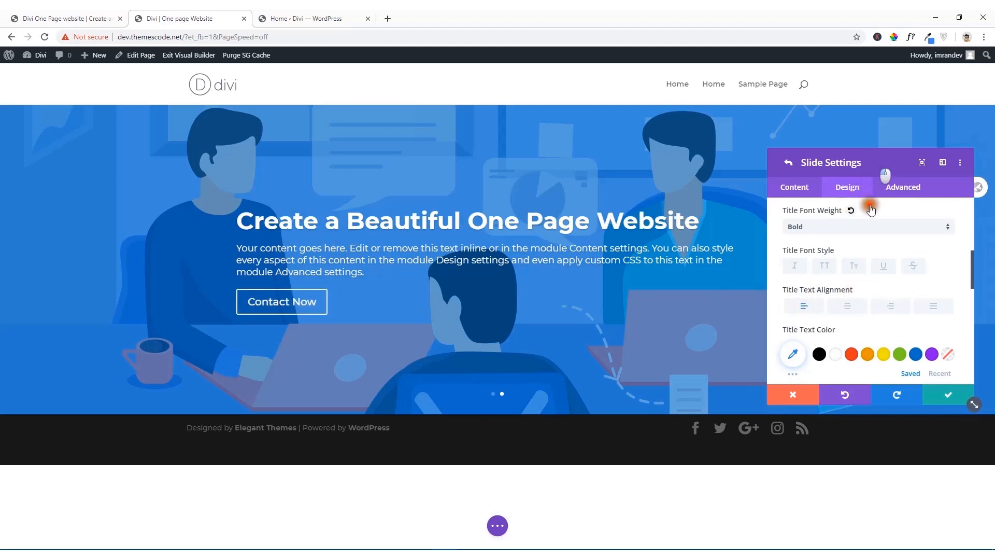
pyautogui.moveTo(885, 175); pyautogui.dragTo(865, 171)
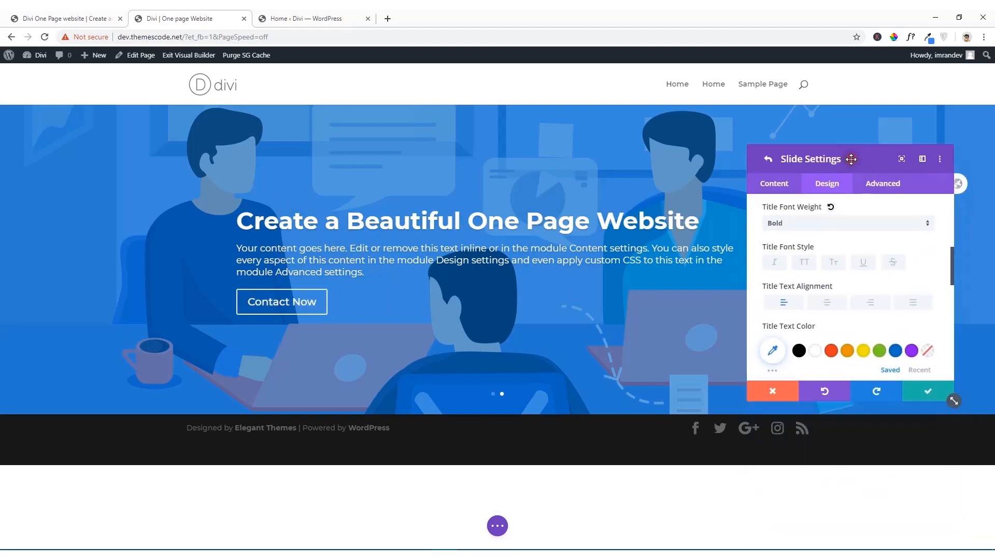
# Step: Compare the slide with the reference slider, set its content width to 50% in the sizing options, and save the slide
pyautogui.click(83, 17)
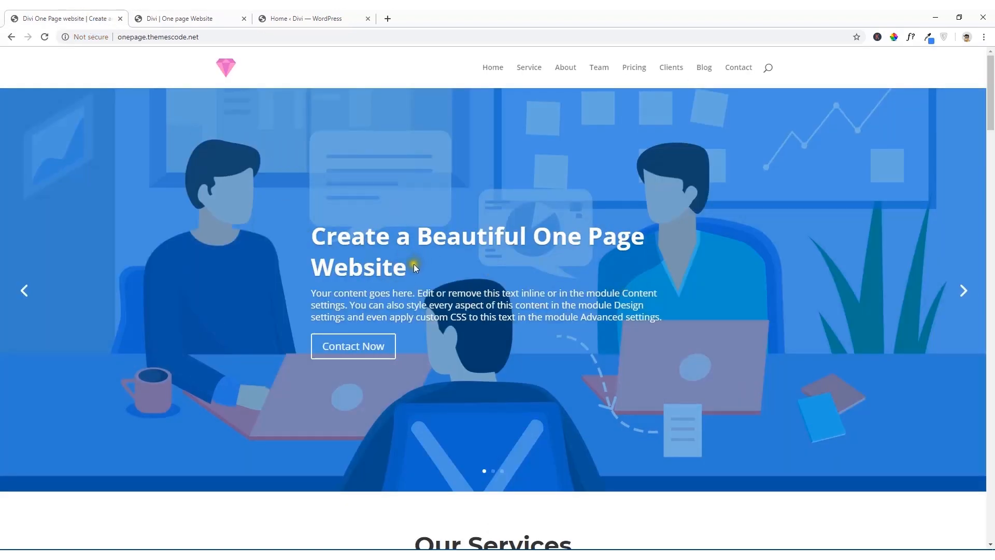
pyautogui.click(213, 17)
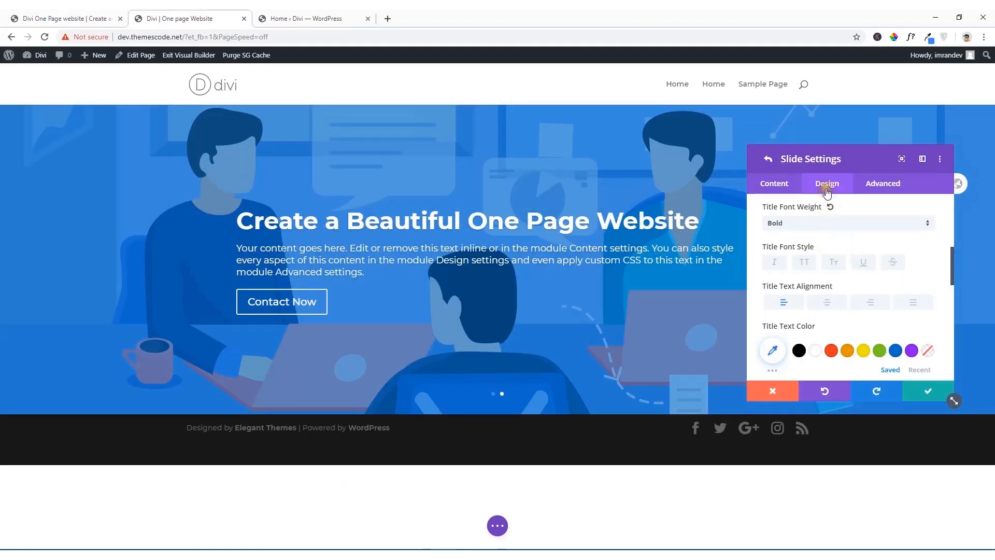
pyautogui.scroll(-3, 826, 253)
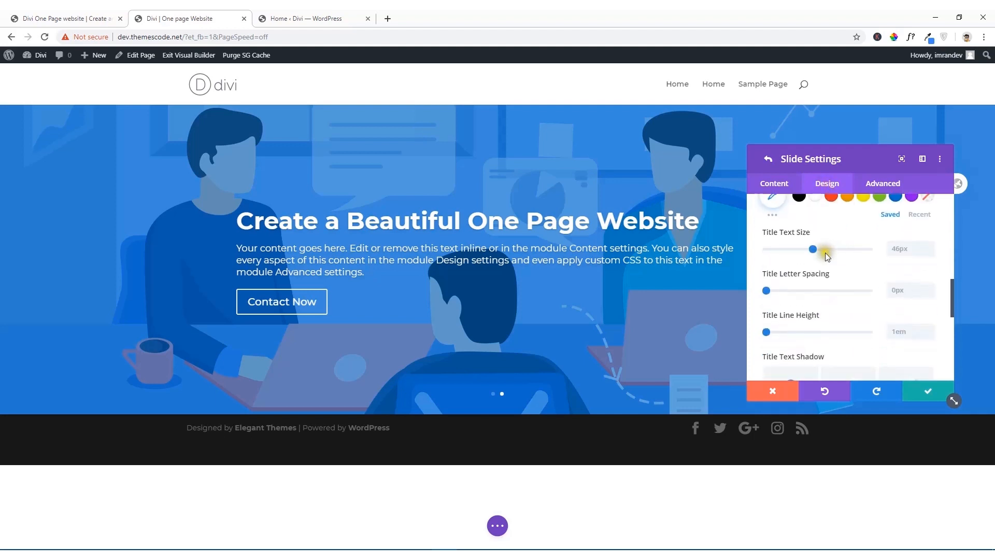
pyautogui.scroll(-5, 821, 280)
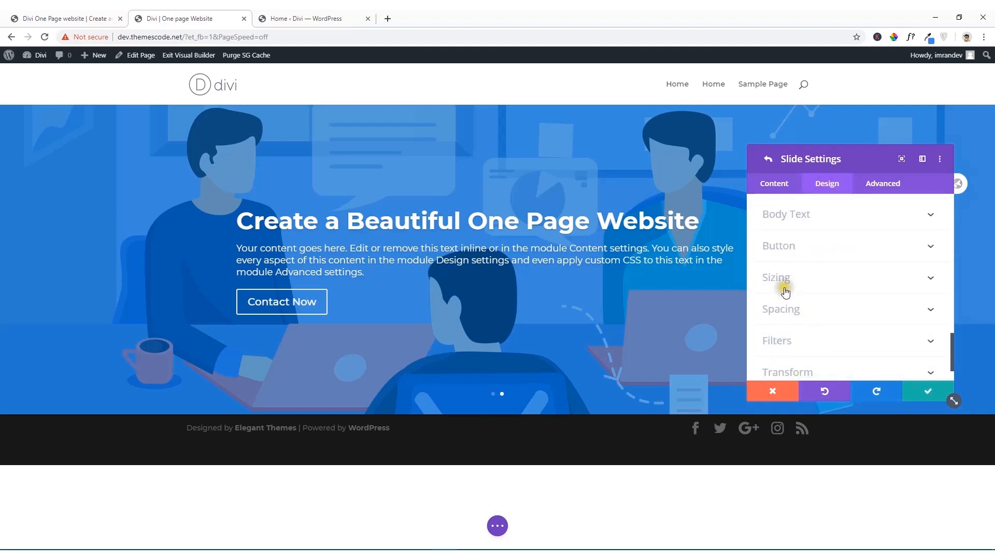
pyautogui.click(922, 282)
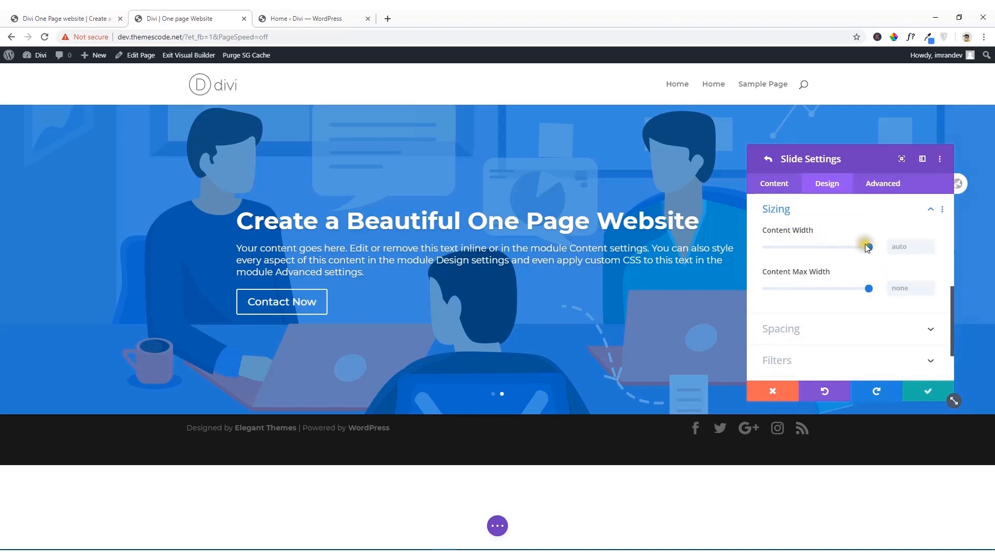
pyautogui.moveTo(870, 250); pyautogui.dragTo(818, 250)
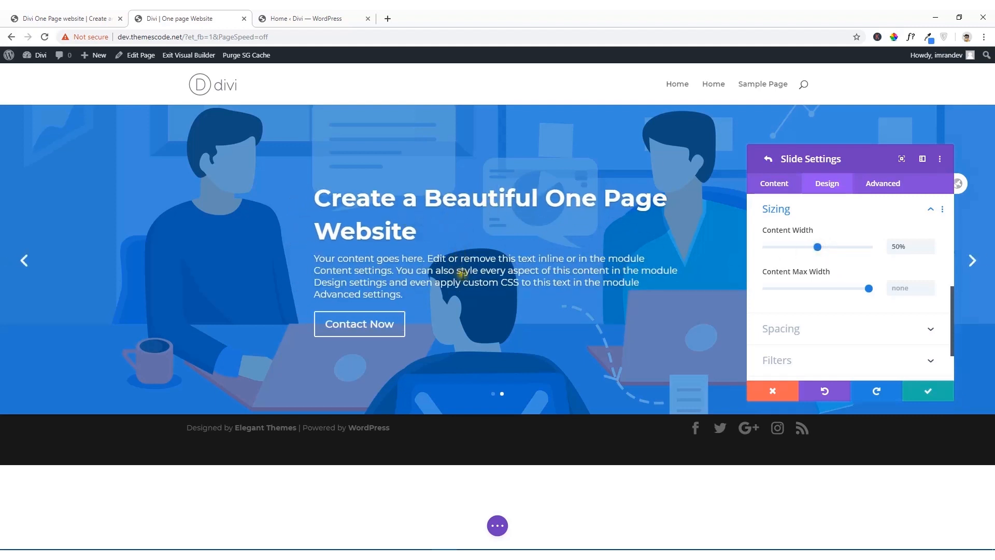
pyautogui.click(928, 392)
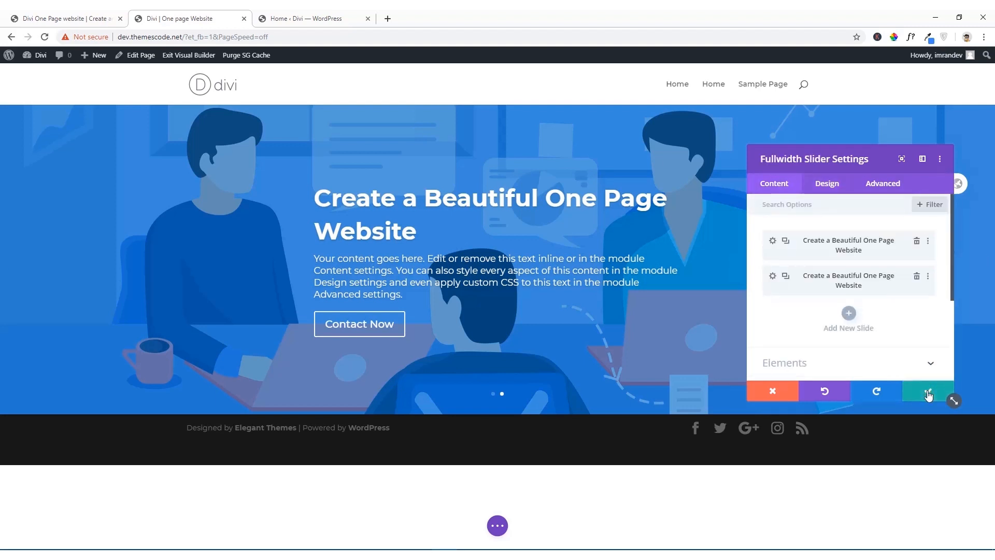
# Step: View the next slide on the reference site, and add a third slide titled "Create a Beautiful One Page Website"
pyautogui.click(67, 19)
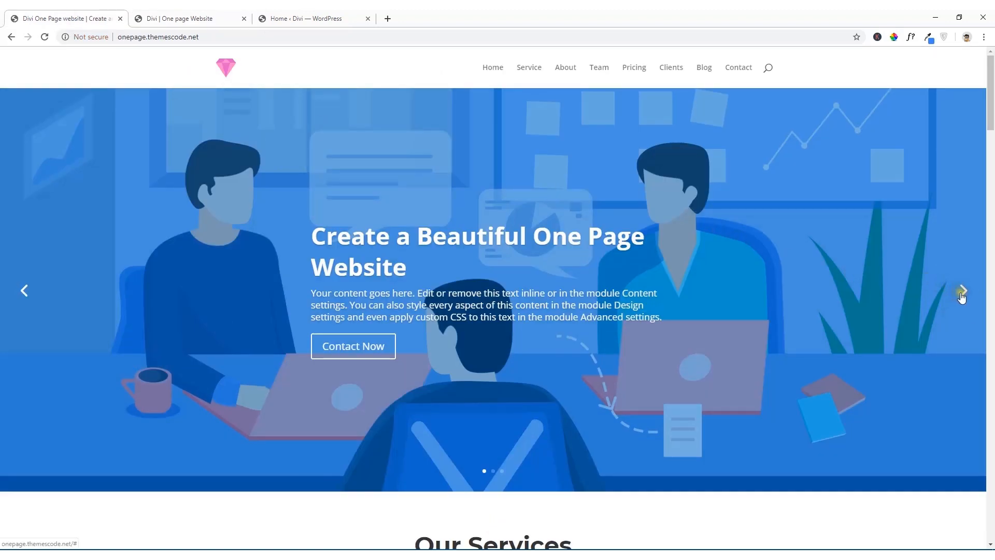
pyautogui.click(962, 295)
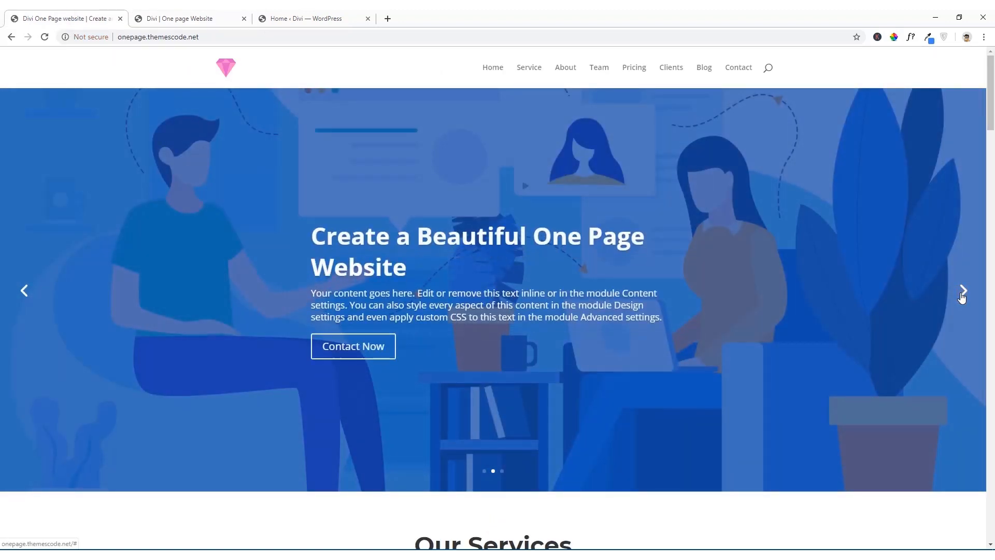
pyautogui.click(162, 13)
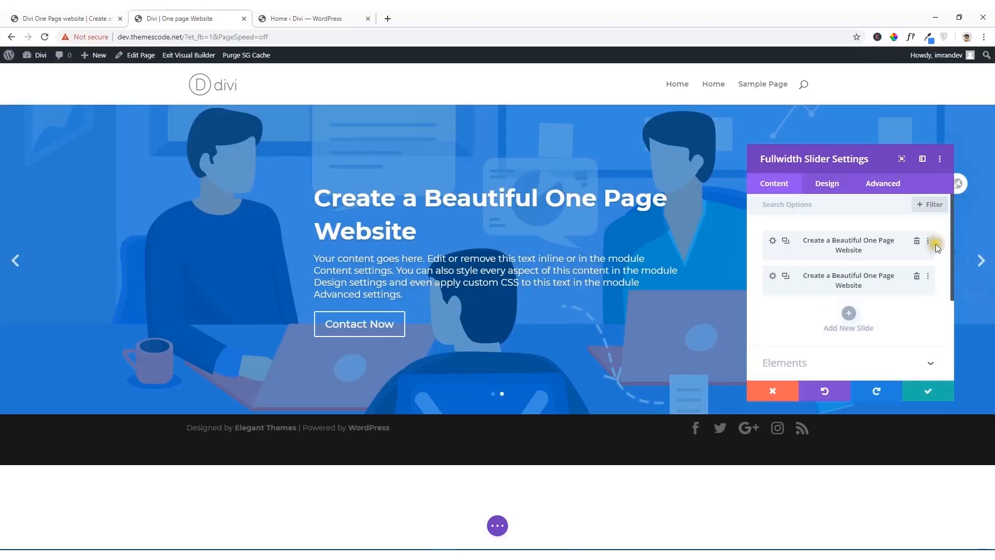
pyautogui.click(851, 314)
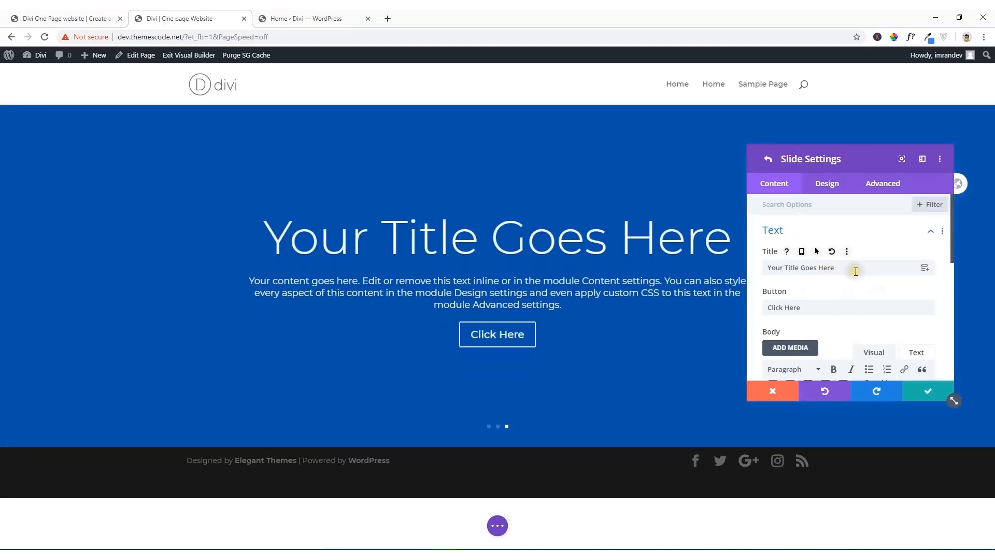
pyautogui.moveTo(856, 271); pyautogui.dragTo(751, 269)
pyautogui.write('Create a Beautiful One Page Website')
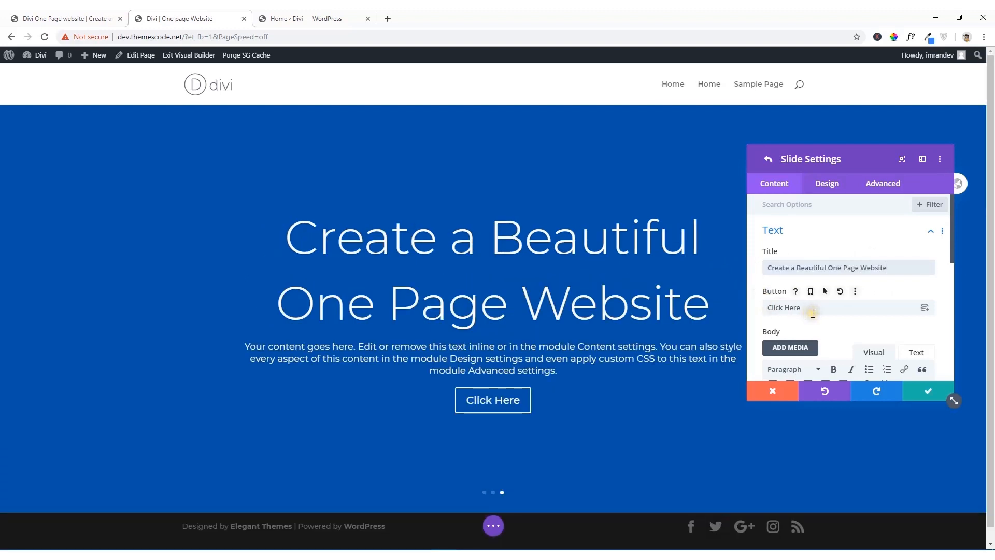
# Step: Set the third slide's button text to "Contact Now"
pyautogui.moveTo(813, 309); pyautogui.dragTo(731, 318)
pyautogui.write('C')
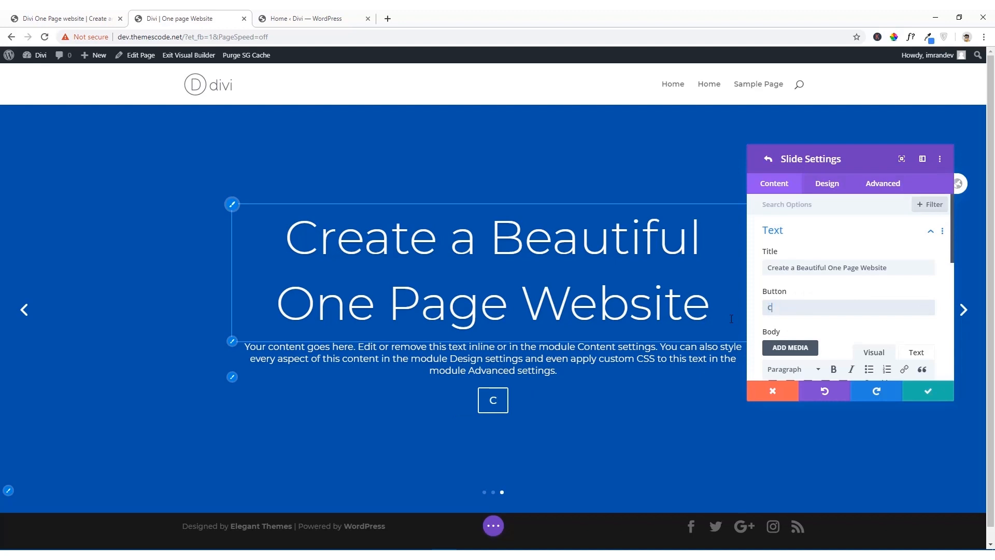
pyautogui.write('ontact')
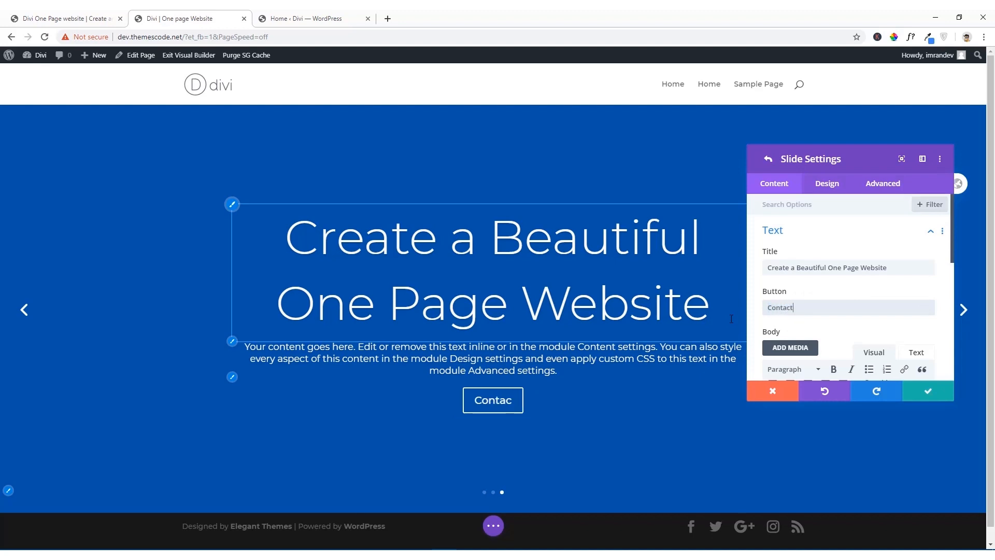
pyautogui.write(' Now')
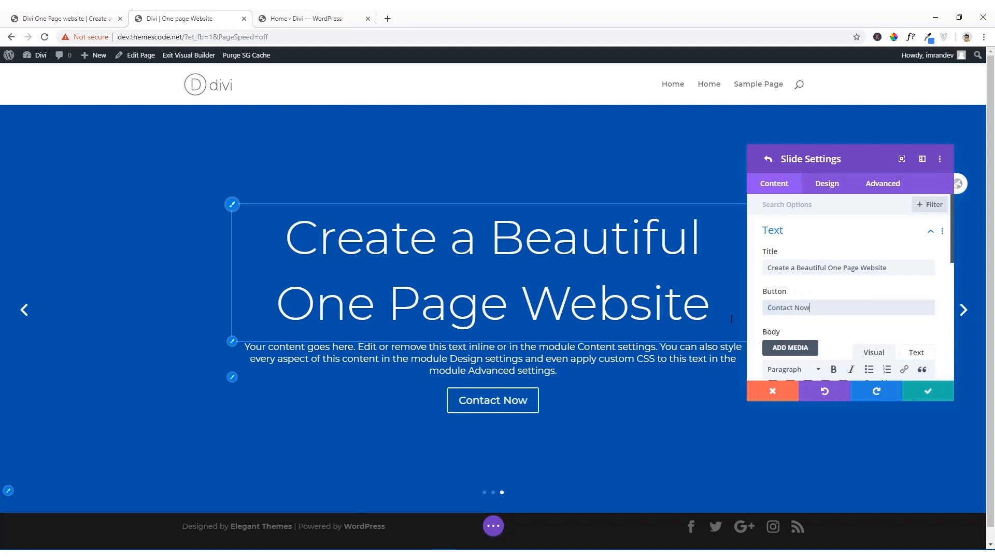
# Step: Set office2.png from the media library as the third slide's background image
pyautogui.scroll(-3, 808, 265)
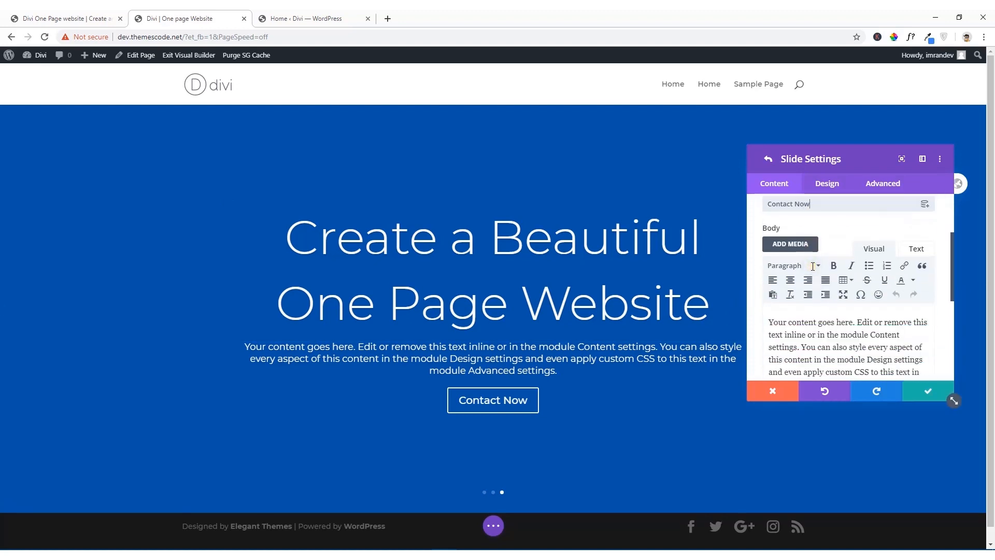
pyautogui.scroll(-4, 813, 266)
pyautogui.click(813, 291)
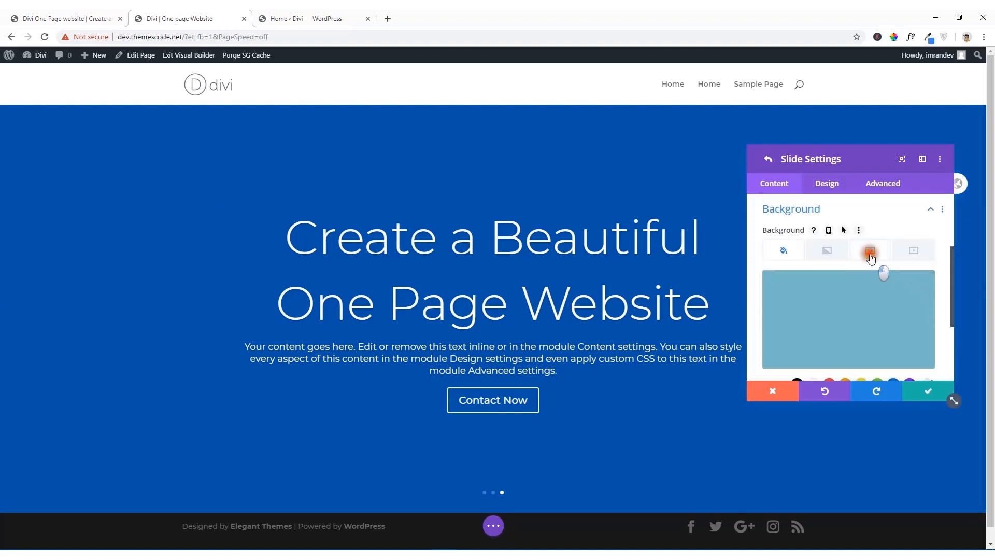
pyautogui.click(870, 251)
pyautogui.click(850, 316)
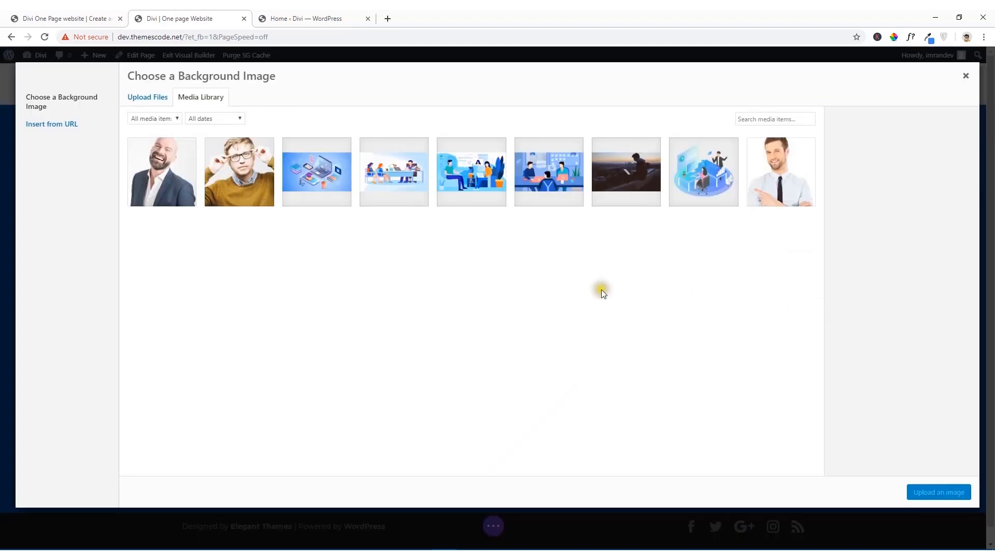
pyautogui.click(470, 175)
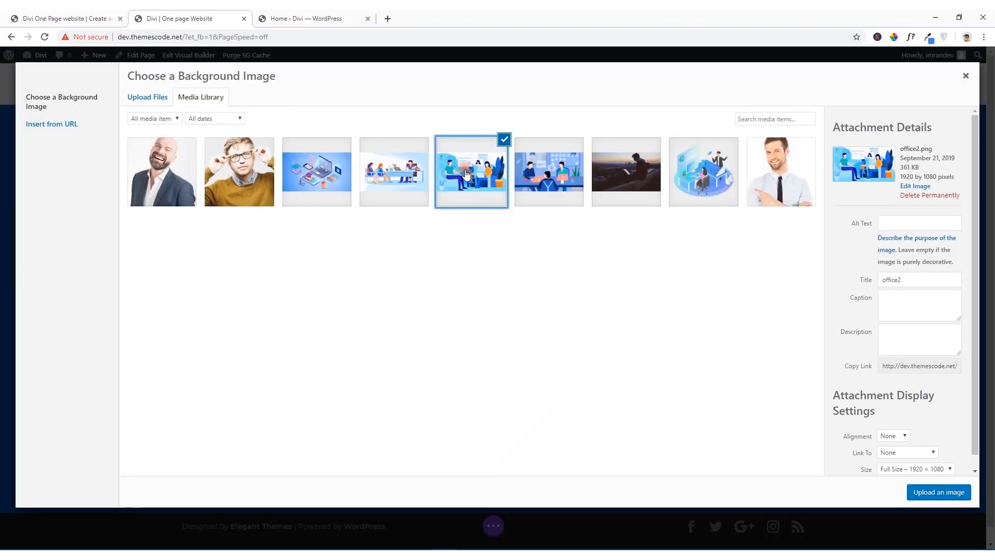
pyautogui.click(930, 495)
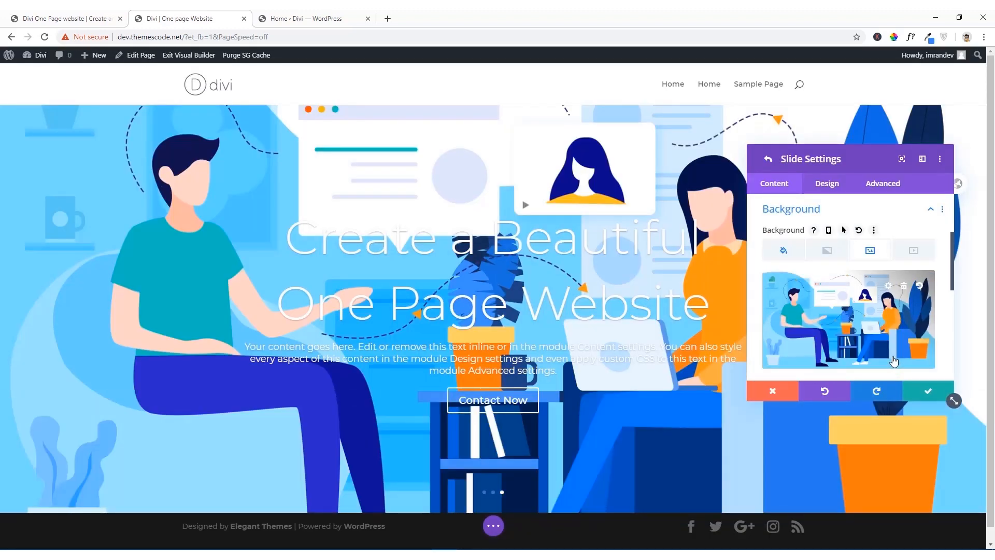
# Step: Enable the third slide's background overlay and set its colour to semi-transparent blue, rgba(12,113,195,0.6)
pyautogui.click(827, 186)
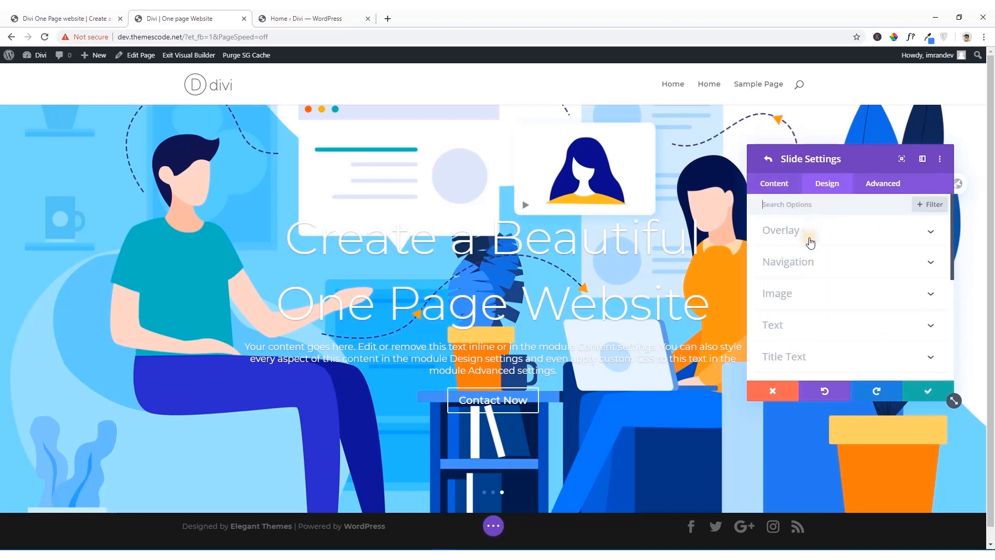
pyautogui.click(810, 241)
pyautogui.click(771, 269)
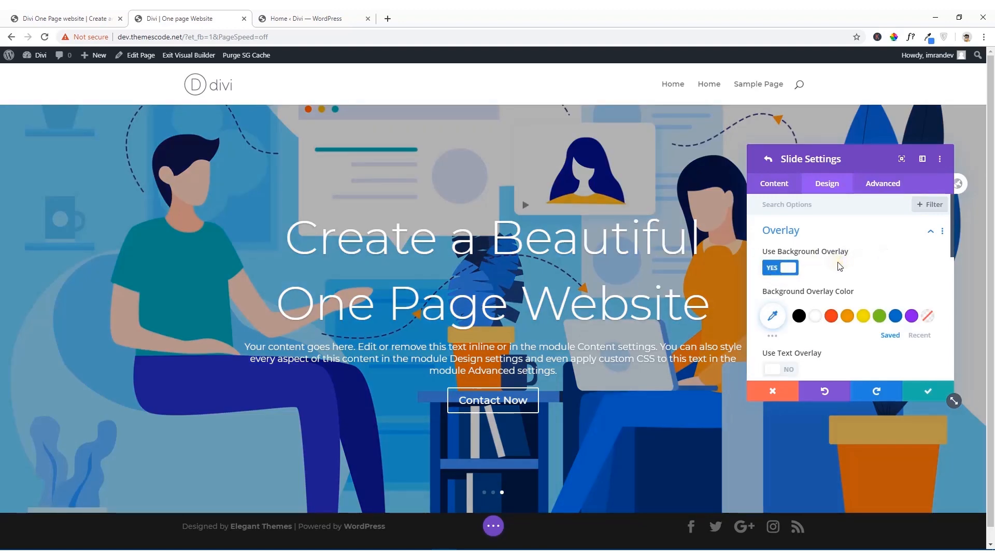
pyautogui.click(897, 318)
pyautogui.click(774, 316)
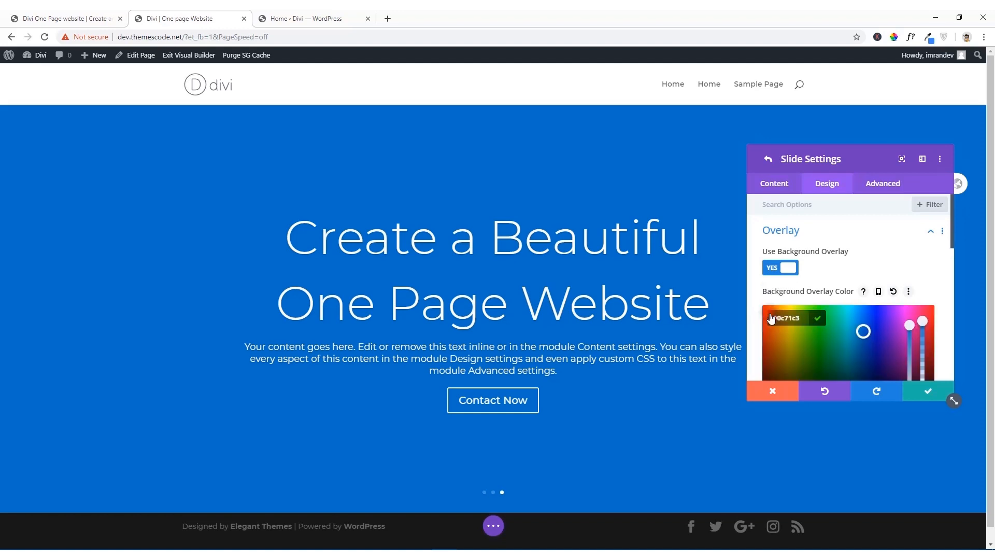
pyautogui.scroll(-2, 881, 287)
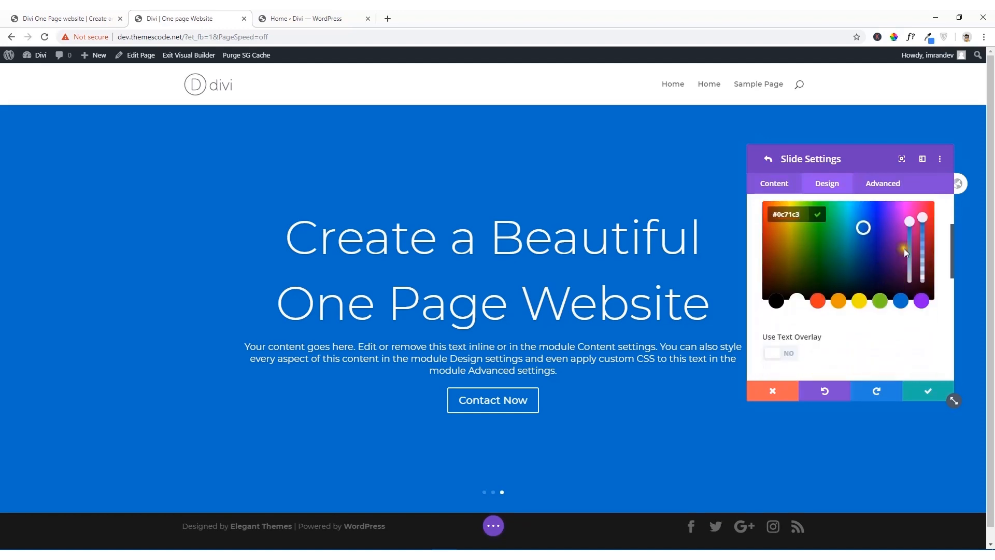
pyautogui.moveTo(922, 218); pyautogui.dragTo(924, 248)
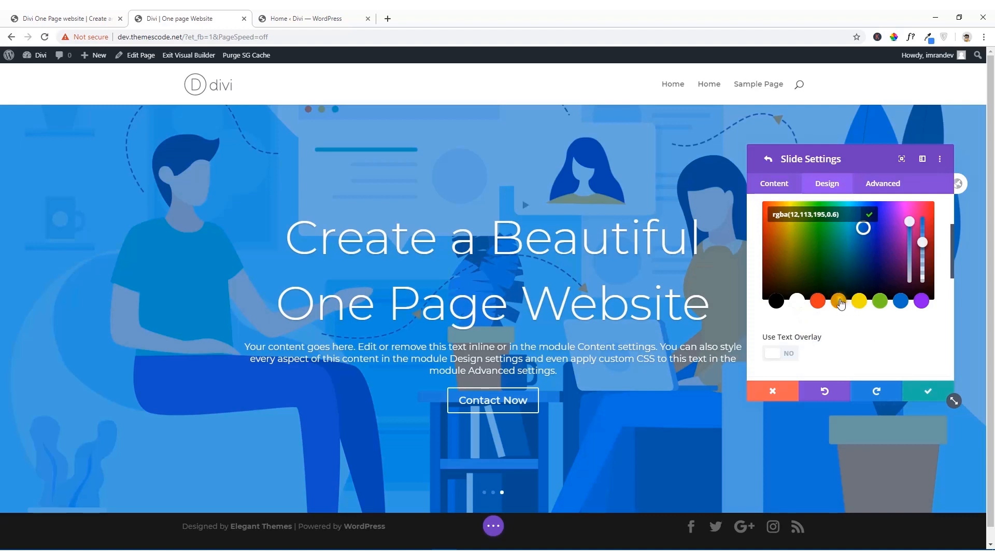
pyautogui.scroll(-2, 840, 302)
pyautogui.scroll(3, 840, 303)
pyautogui.scroll(1, 841, 305)
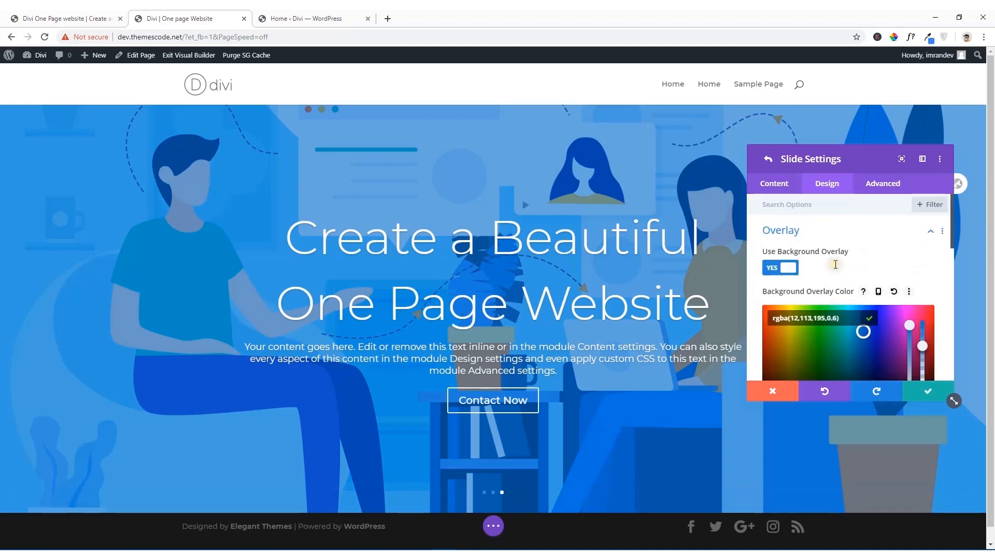
pyautogui.click(931, 233)
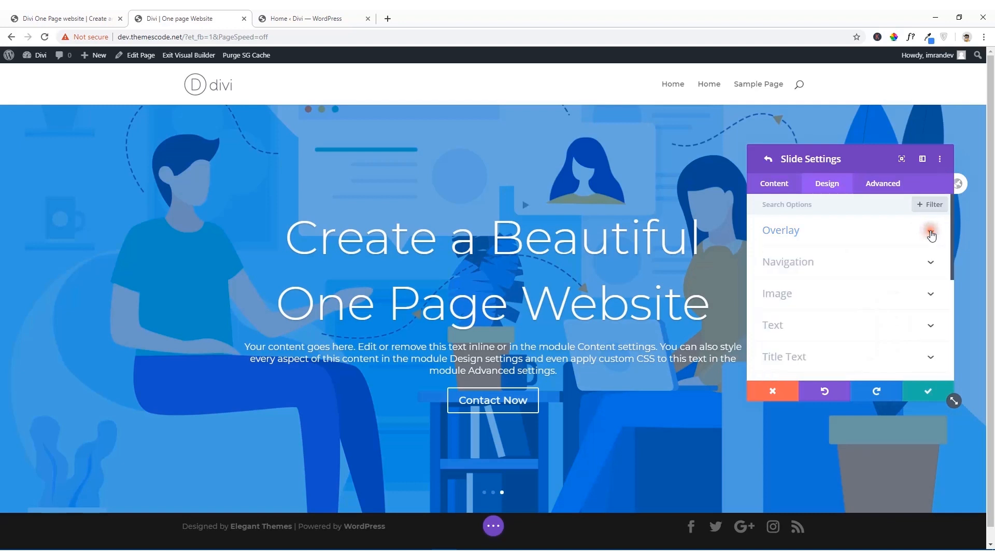
# Step: Set the third slide's title text to Bold weight and 46px size
pyautogui.scroll(-1, 808, 294)
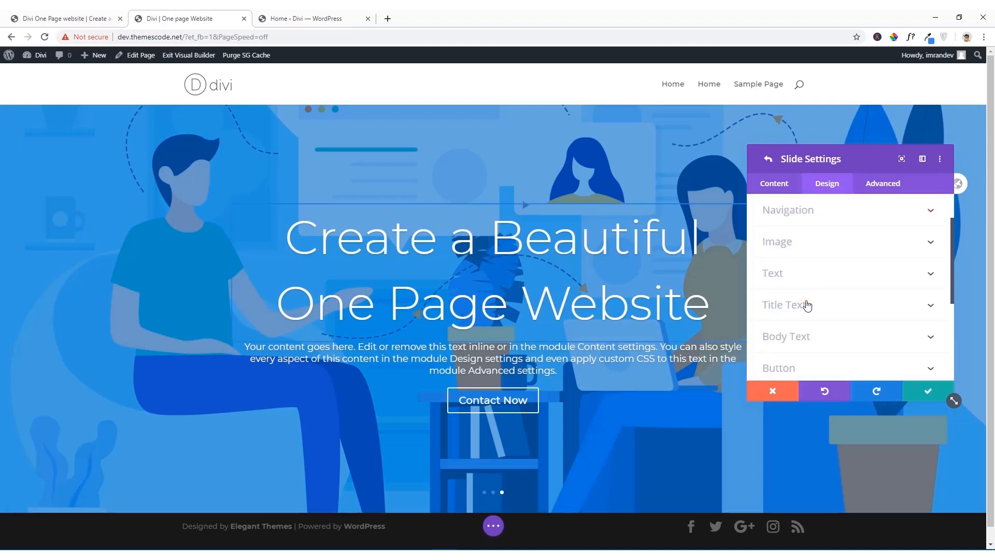
pyautogui.click(807, 306)
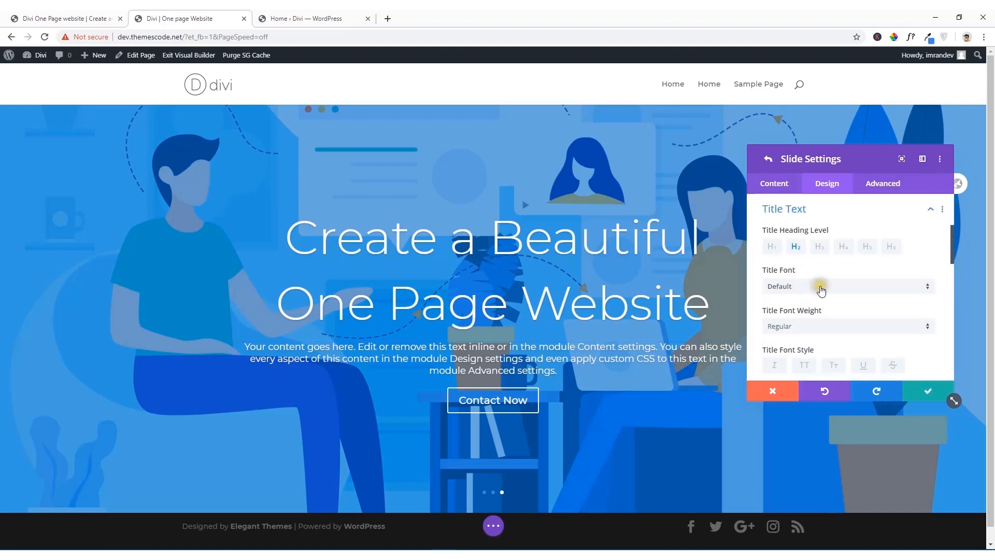
pyautogui.scroll(-1, 822, 288)
pyautogui.click(876, 277)
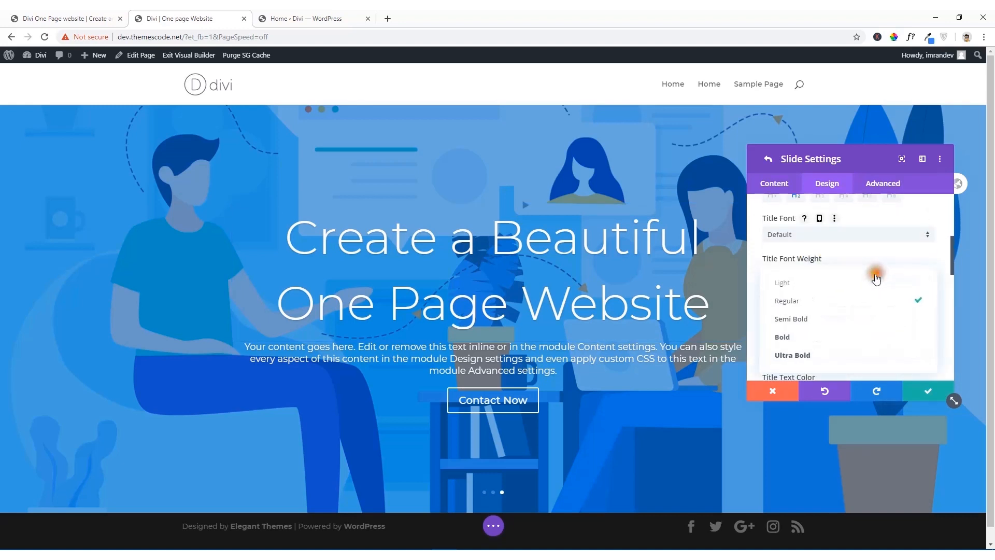
pyautogui.click(809, 337)
pyautogui.scroll(-2, 842, 309)
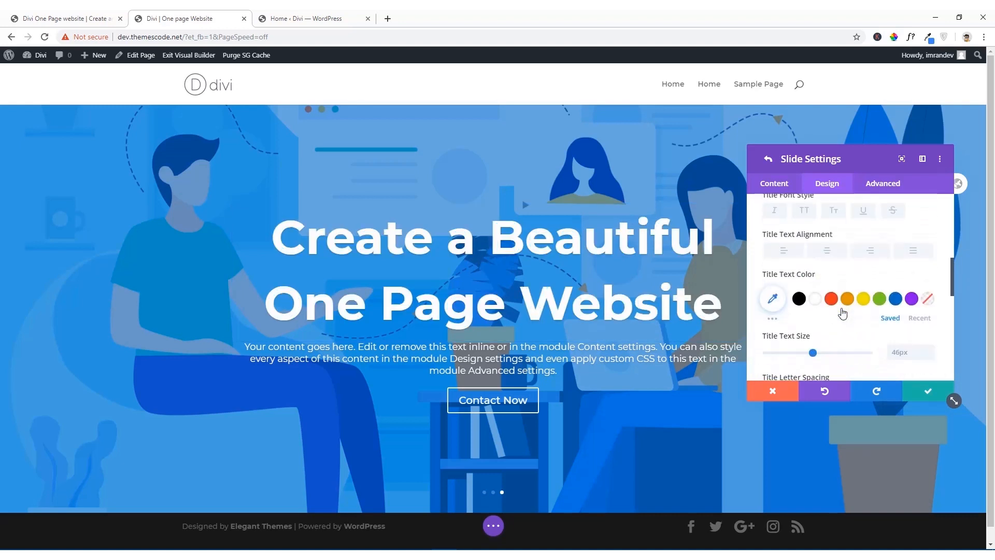
pyautogui.scroll(-1, 843, 310)
pyautogui.click(813, 302)
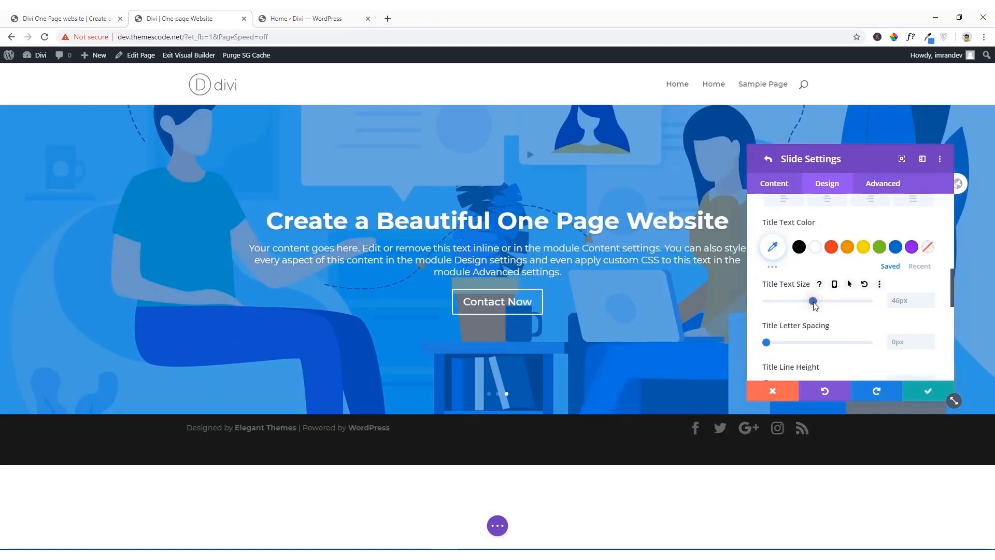
# Step: Left-align the third slide's title text
pyautogui.scroll(-2, 802, 319)
pyautogui.scroll(-3, 801, 319)
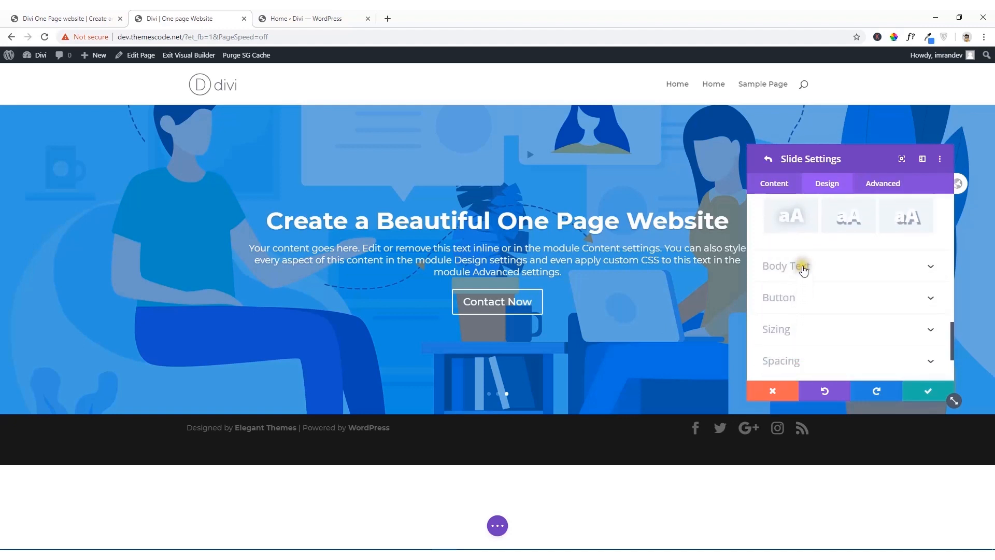
pyautogui.scroll(4, 801, 270)
pyautogui.scroll(2, 801, 276)
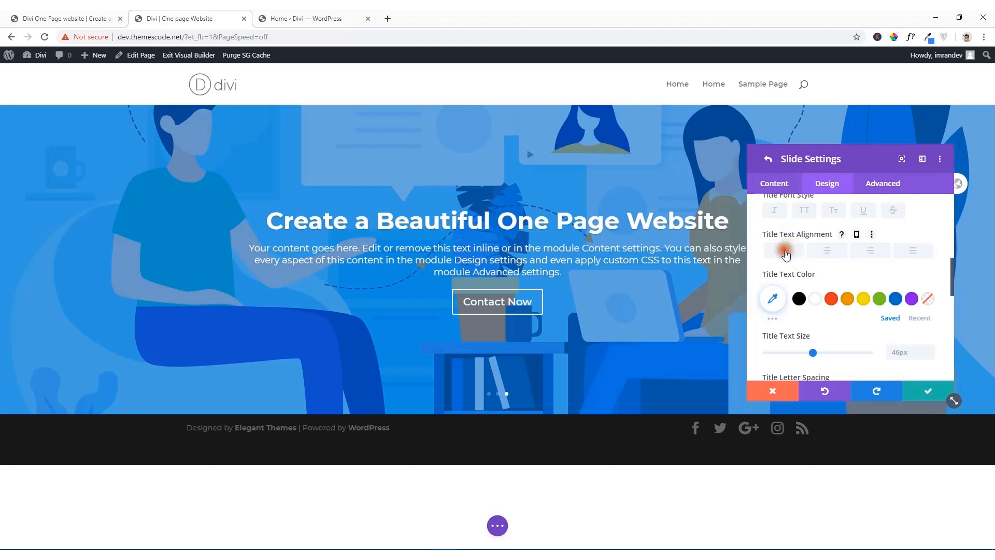
pyautogui.click(788, 251)
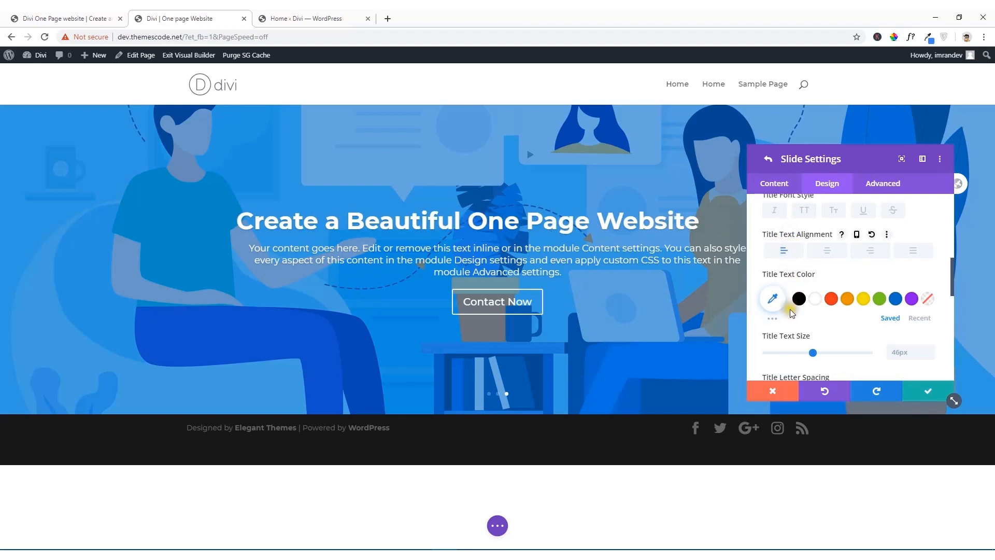
# Step: Left-align the third slide's body text
pyautogui.scroll(-5, 798, 290)
pyautogui.click(810, 270)
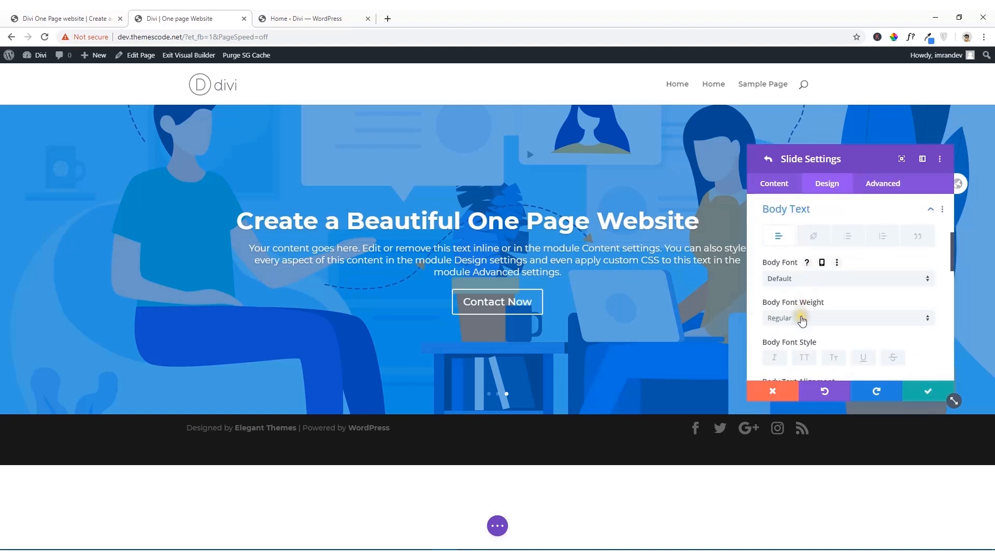
pyautogui.scroll(-3, 798, 313)
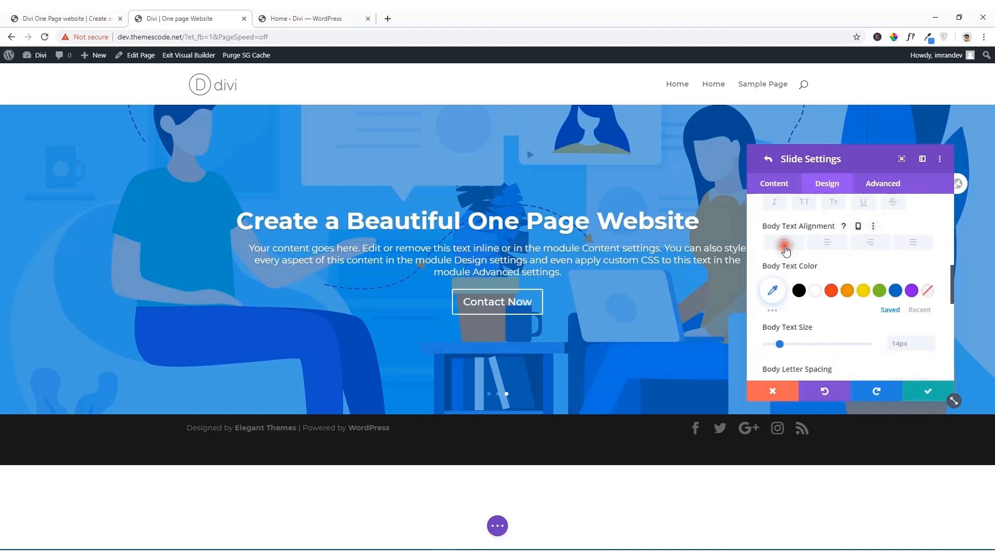
pyautogui.click(785, 243)
# Step: Increase the third slide's body line height to 1.8em
pyautogui.scroll(-2, 799, 290)
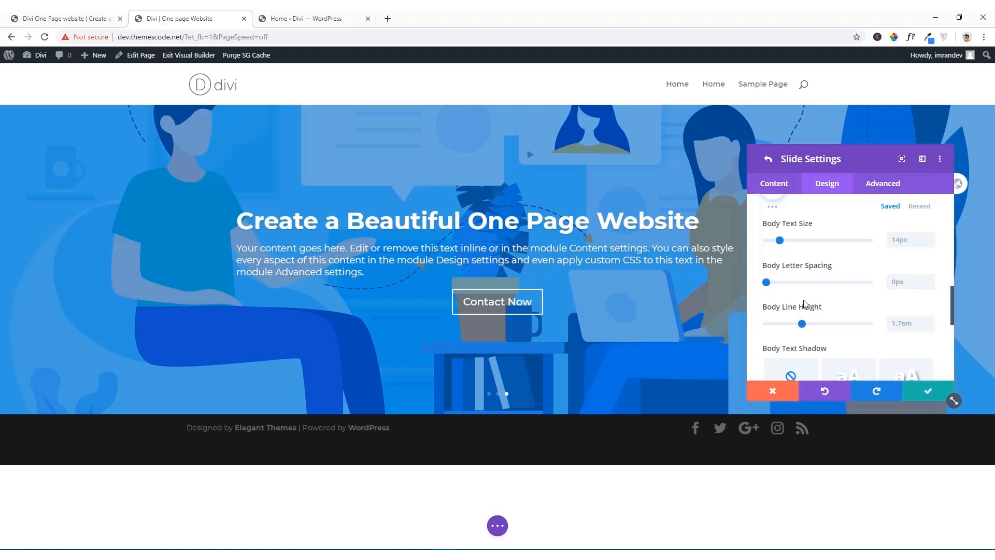
pyautogui.click(802, 324)
pyautogui.click(802, 323)
pyautogui.moveTo(802, 324); pyautogui.dragTo(807, 322)
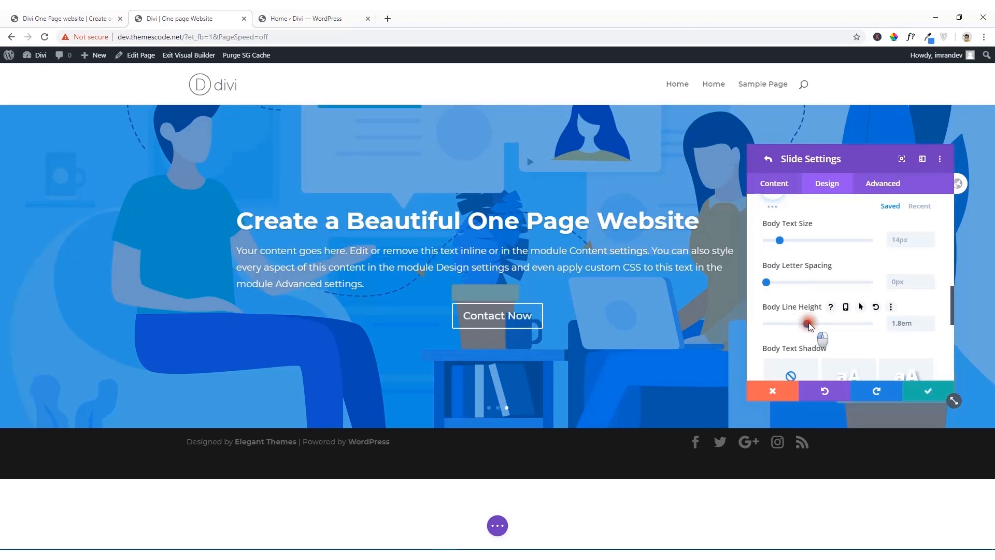
pyautogui.moveTo(809, 323)
pyautogui.mouseDown()
pyautogui.moveTo(817, 324)
pyautogui.moveTo(809, 323)
pyautogui.mouseUp()
# Step: Left-align the third slide's button
pyautogui.scroll(-3, 811, 303)
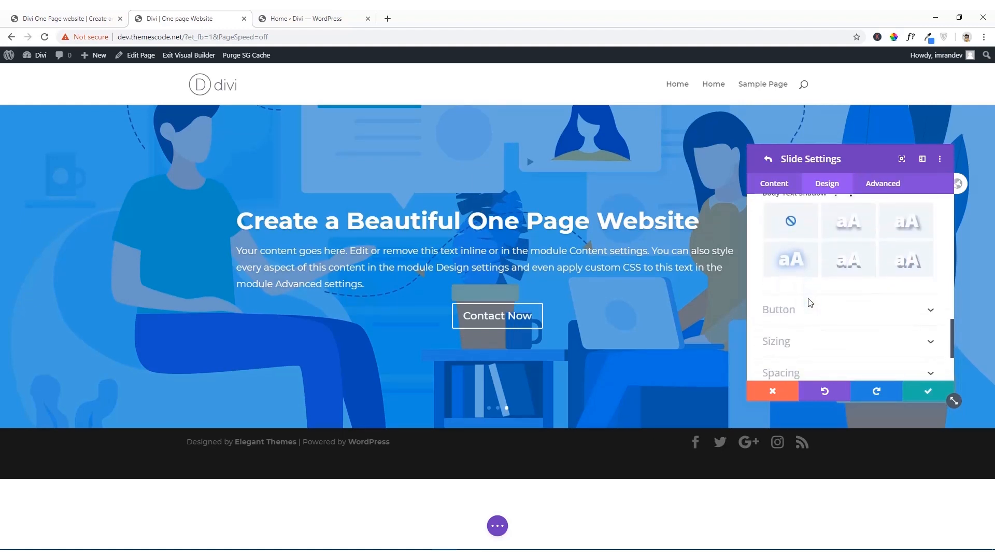
pyautogui.click(801, 309)
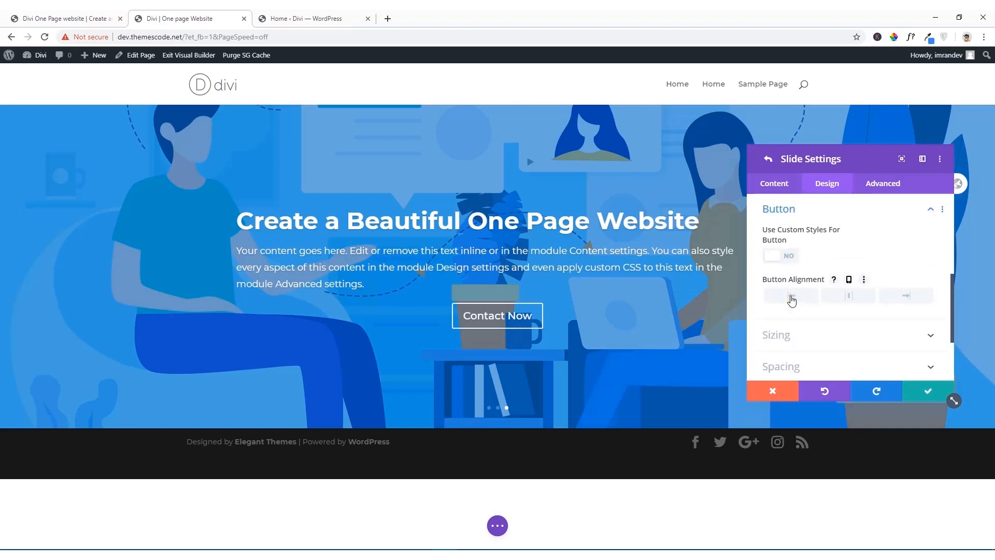
pyautogui.click(791, 296)
# Step: Set the third slide's content width to 50% in the sizing options, and save the slide and slider settings
pyautogui.scroll(-1, 807, 296)
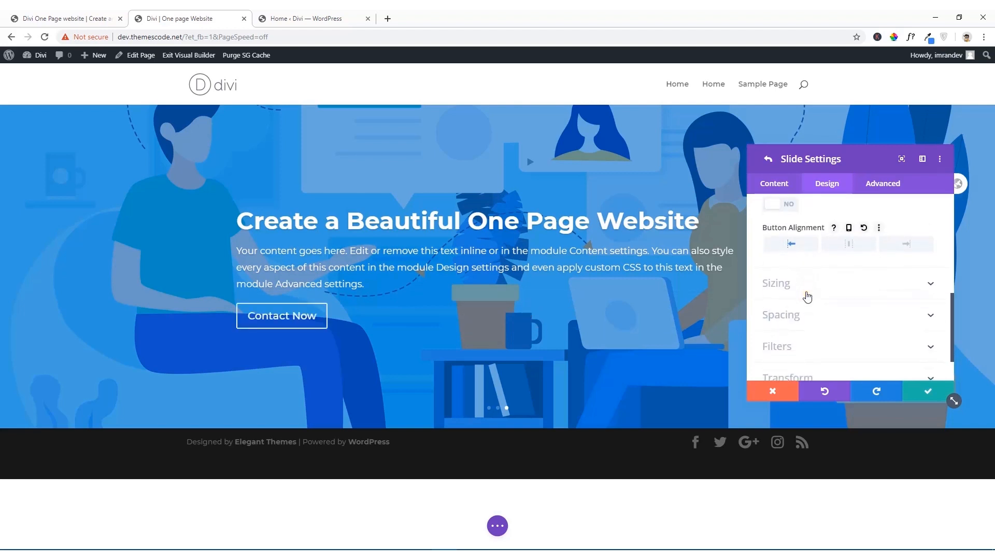
pyautogui.click(806, 284)
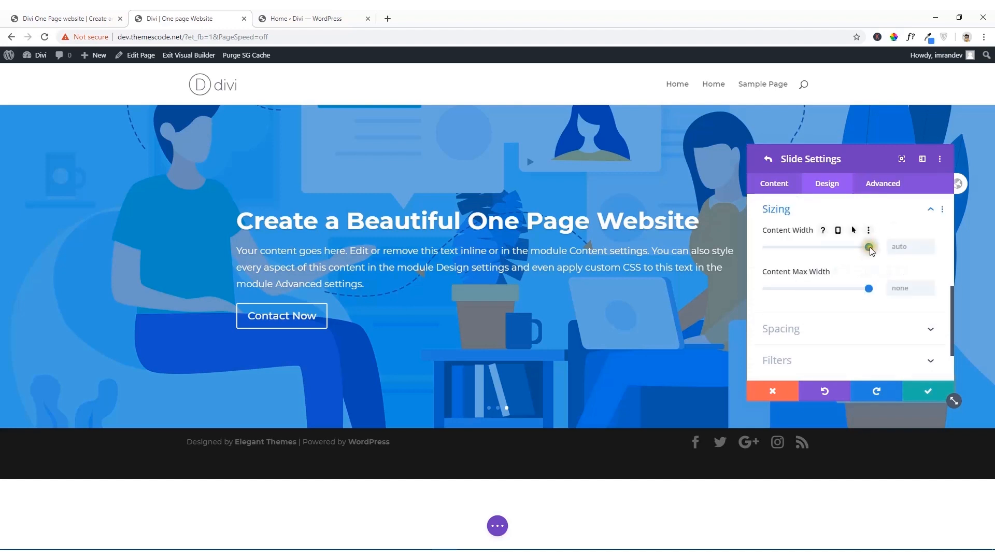
pyautogui.moveTo(870, 246); pyautogui.dragTo(839, 246)
pyautogui.moveTo(828, 248); pyautogui.dragTo(818, 249)
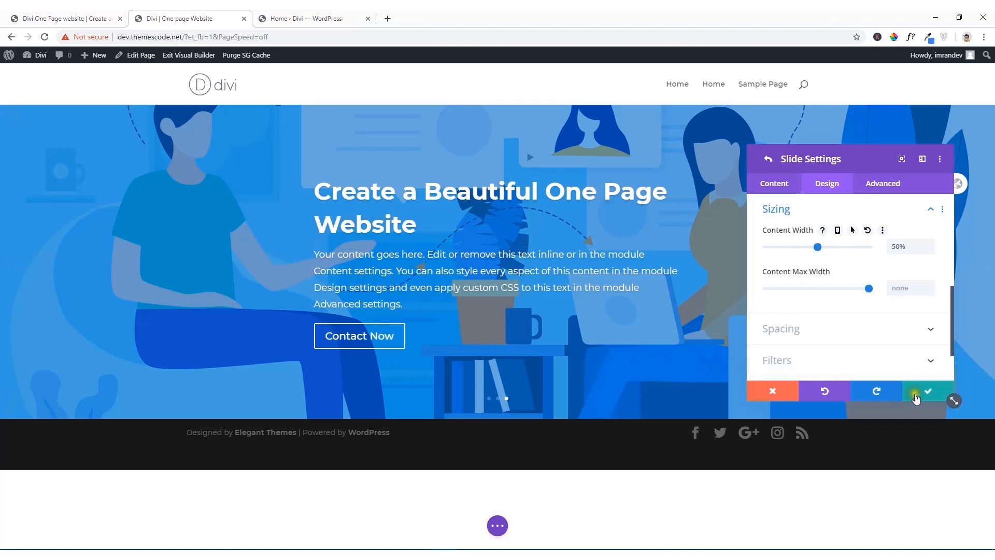
pyautogui.click(917, 398)
pyautogui.click(917, 398)
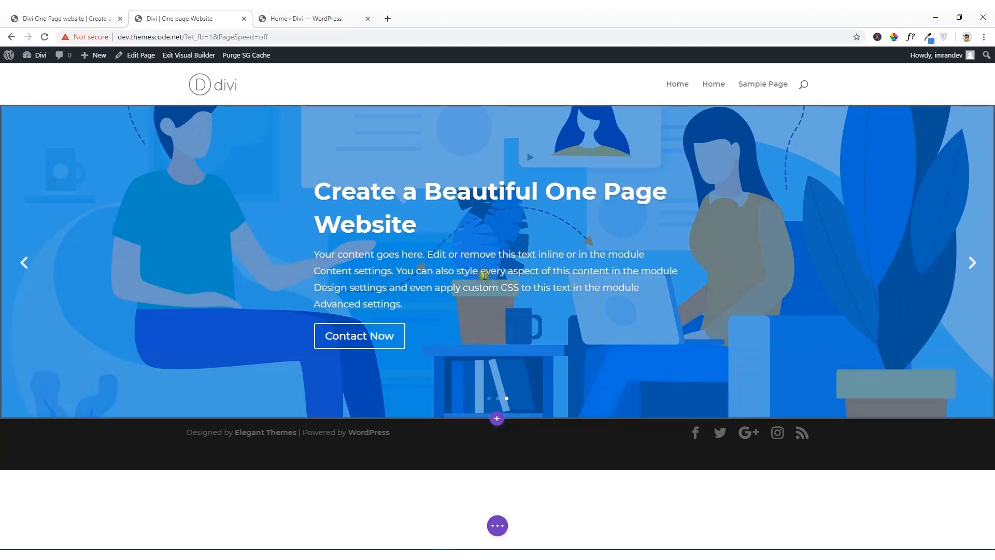
# Step: Switch to the reference site and view its next header slide for comparison
pyautogui.click(58, 16)
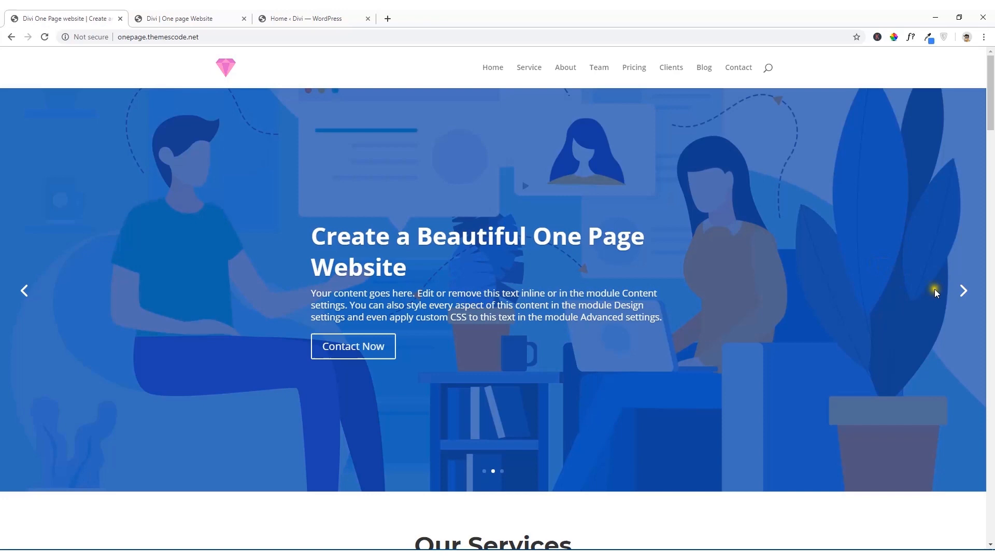
pyautogui.click(963, 291)
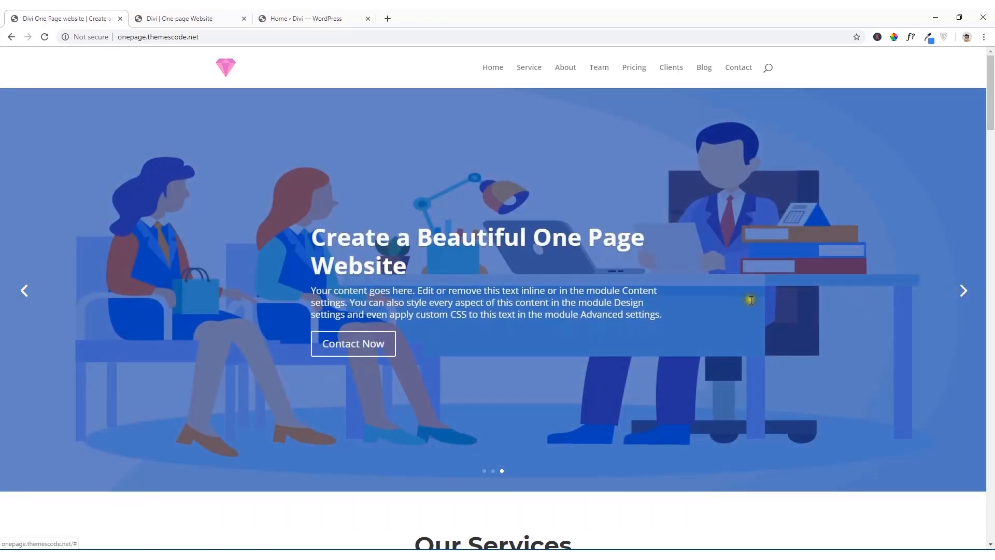
# Step: View the reference header's previous slide, and save the Divi page in the Visual Builder
pyautogui.click(18, 301)
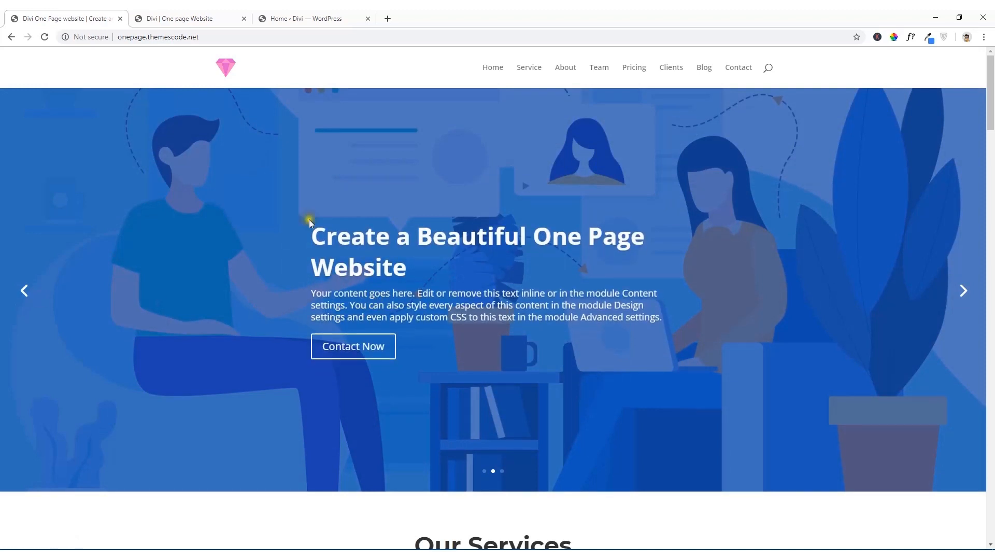
pyautogui.click(200, 18)
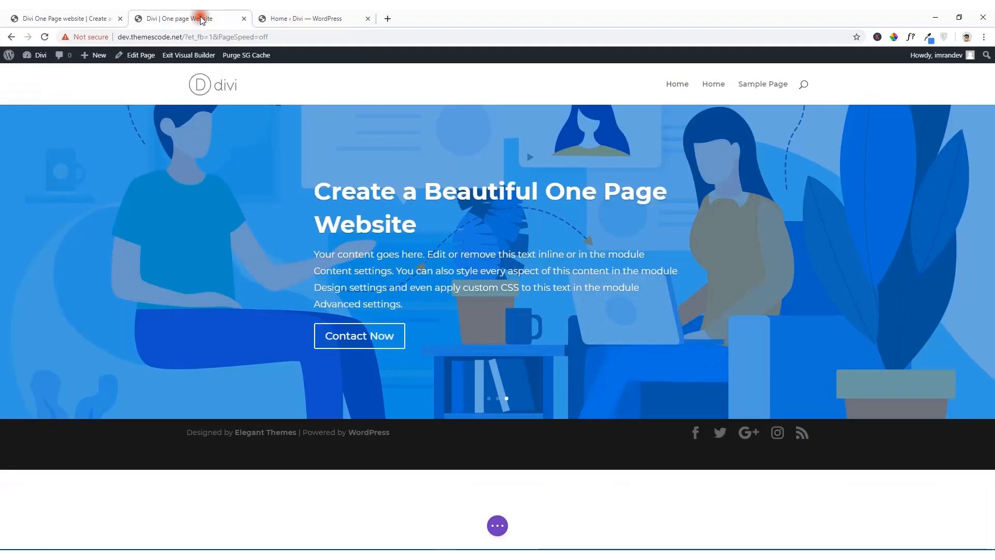
pyautogui.click(498, 527)
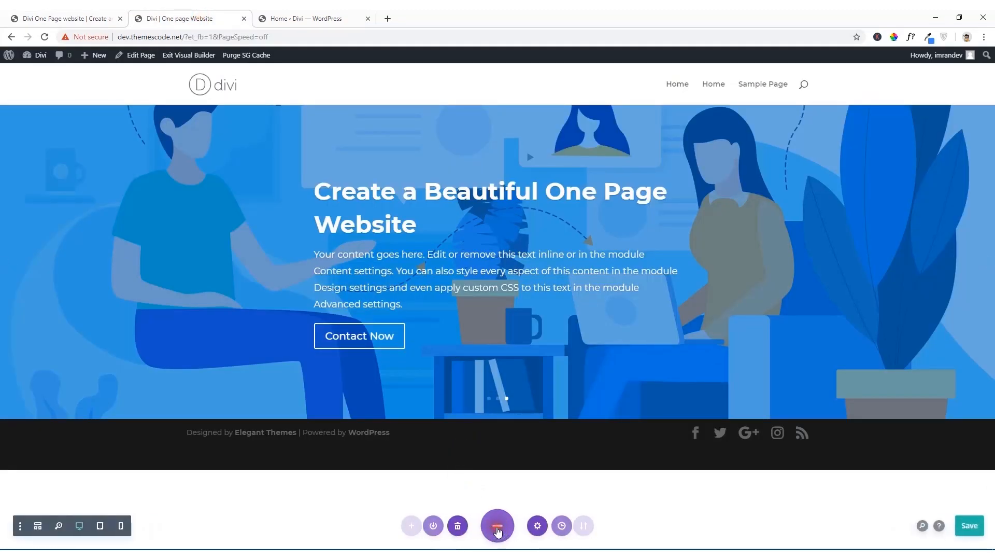
pyautogui.click(966, 531)
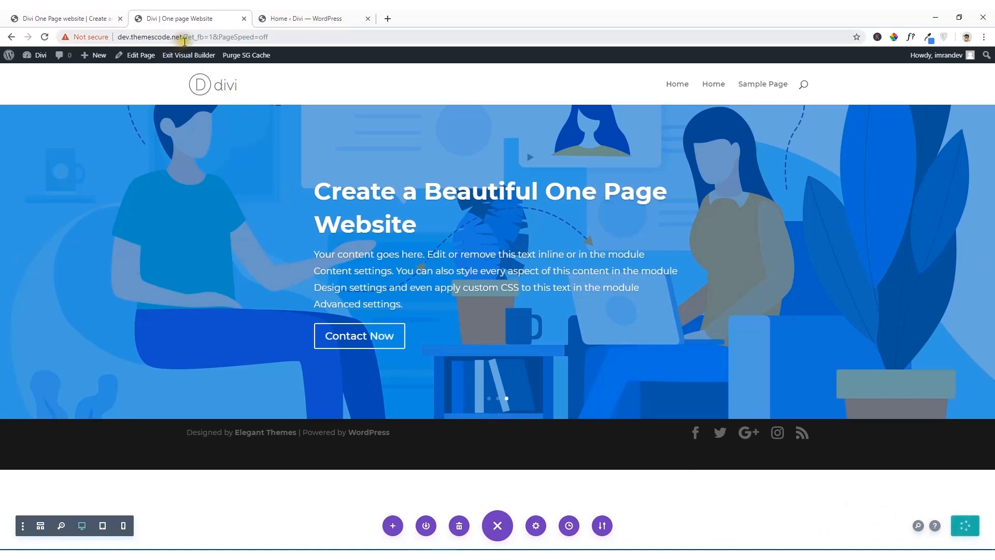
# Step: Open the live page at dev.themescode.net in a new browser tab and view its header slides
pyautogui.moveTo(183, 37); pyautogui.dragTo(114, 44)
pyautogui.hotkey('ctrl', 'c')
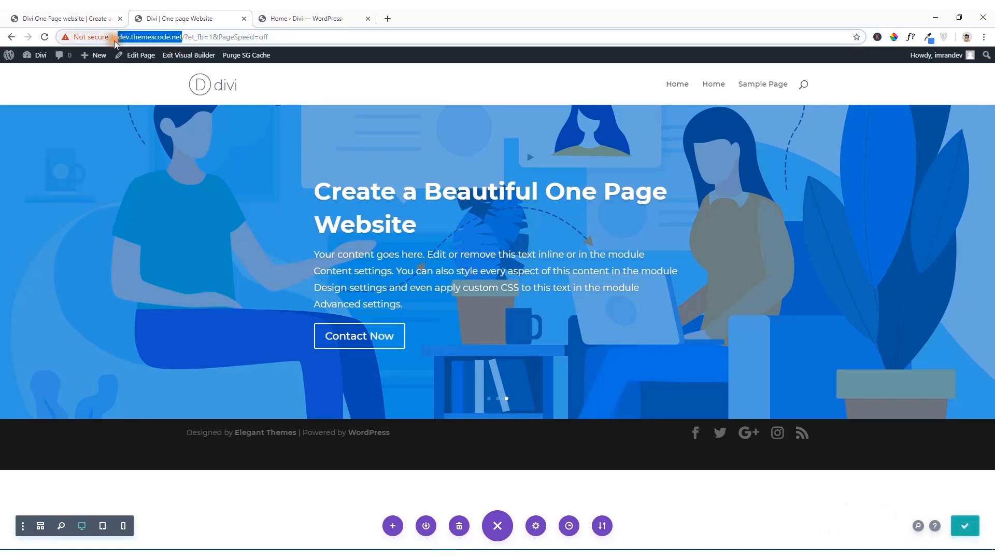
pyautogui.click(387, 18)
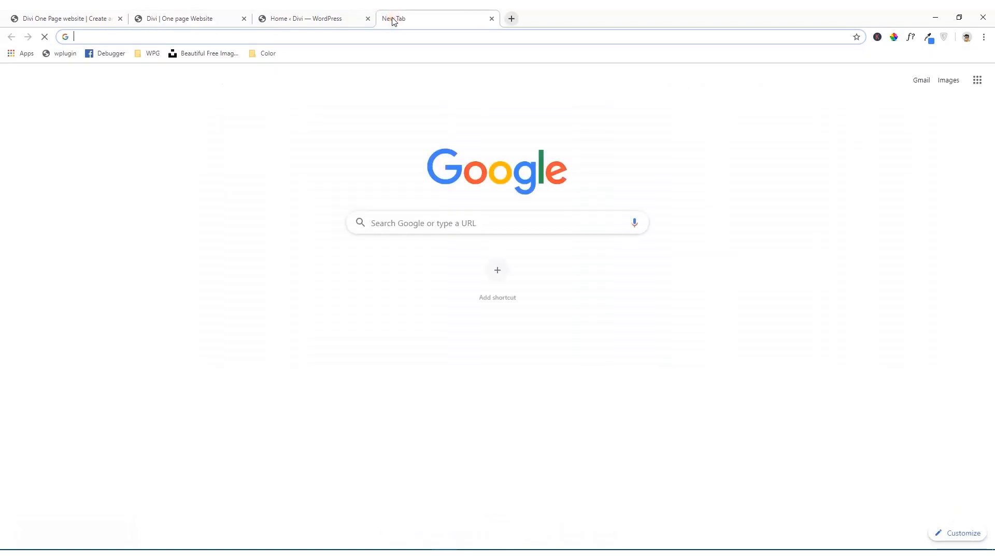
pyautogui.hotkey('ctrl', 'v')
pyautogui.press('Return')
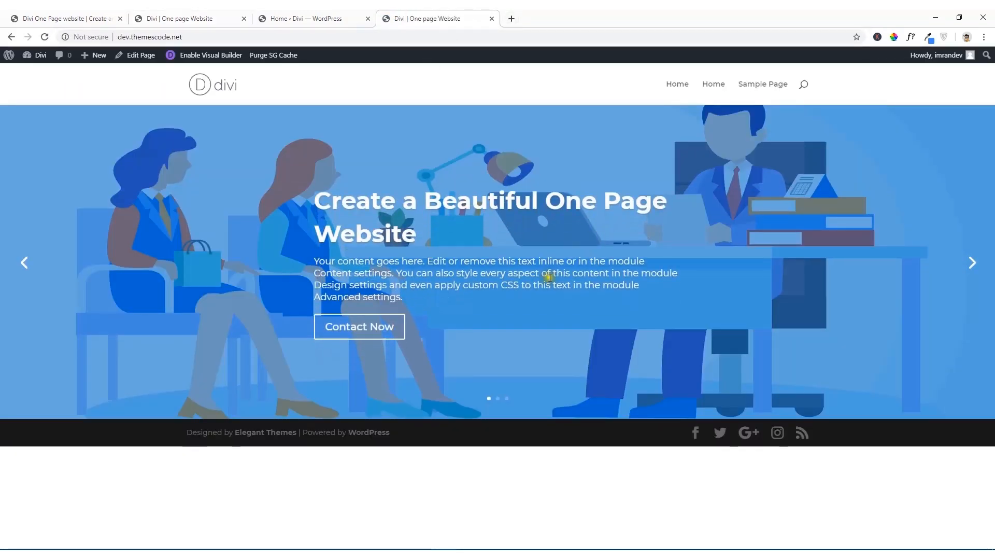
pyautogui.click(970, 266)
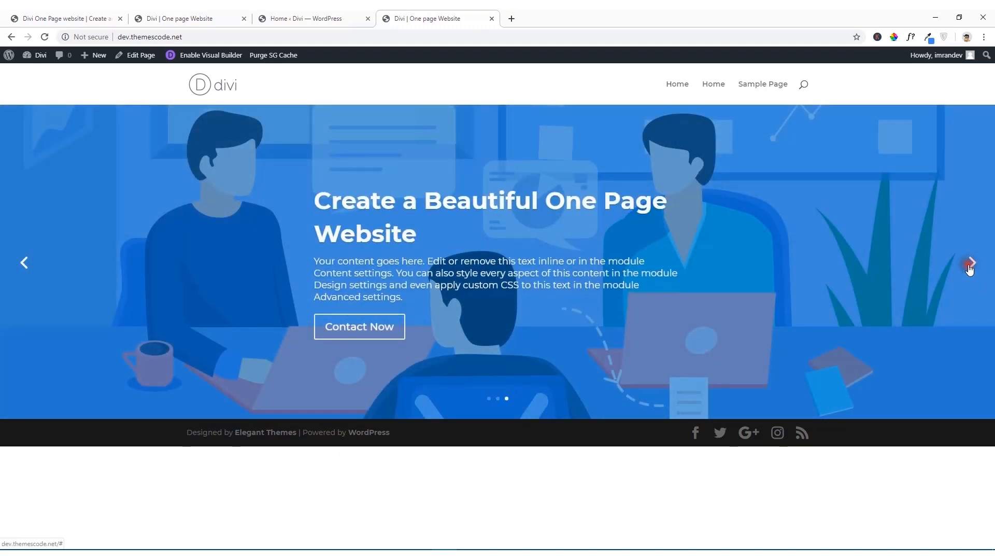
pyautogui.click(969, 265)
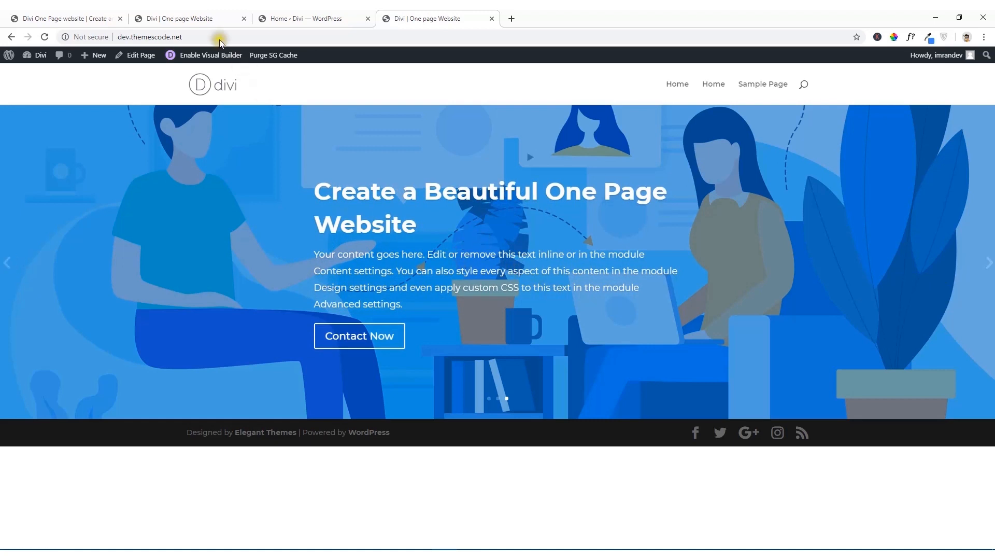
# Step: Compare the header slider in the builder with the one on the reference site
pyautogui.click(193, 18)
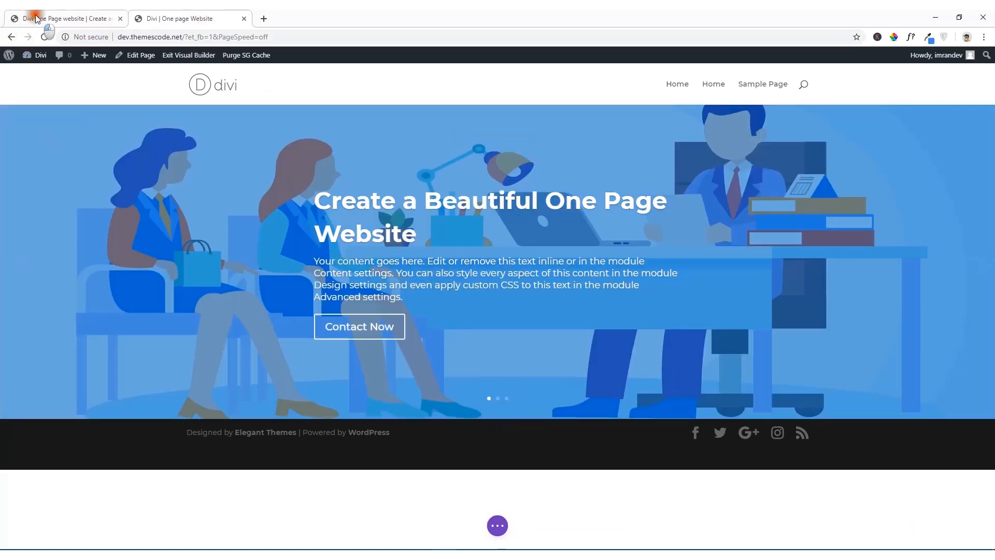
pyautogui.click(36, 18)
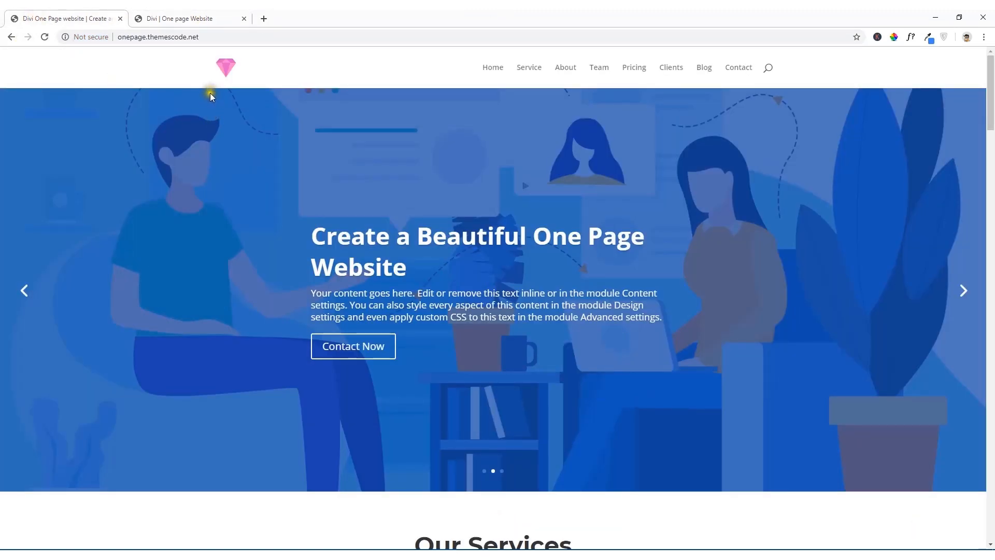
pyautogui.click(194, 17)
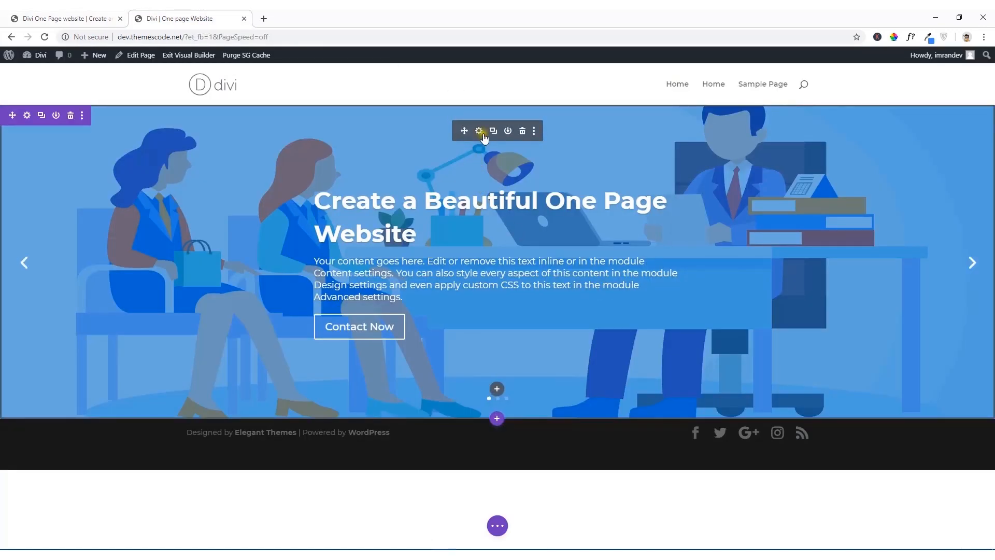
# Step: Open the sizing options in the fullwidth slider's design settings
pyautogui.click(480, 132)
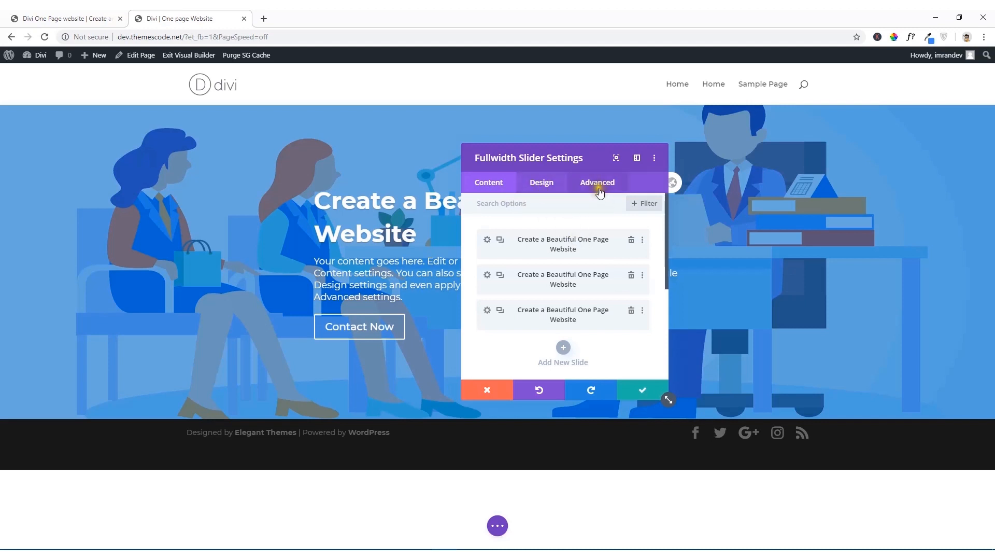
pyautogui.click(543, 187)
pyautogui.scroll(-4, 534, 251)
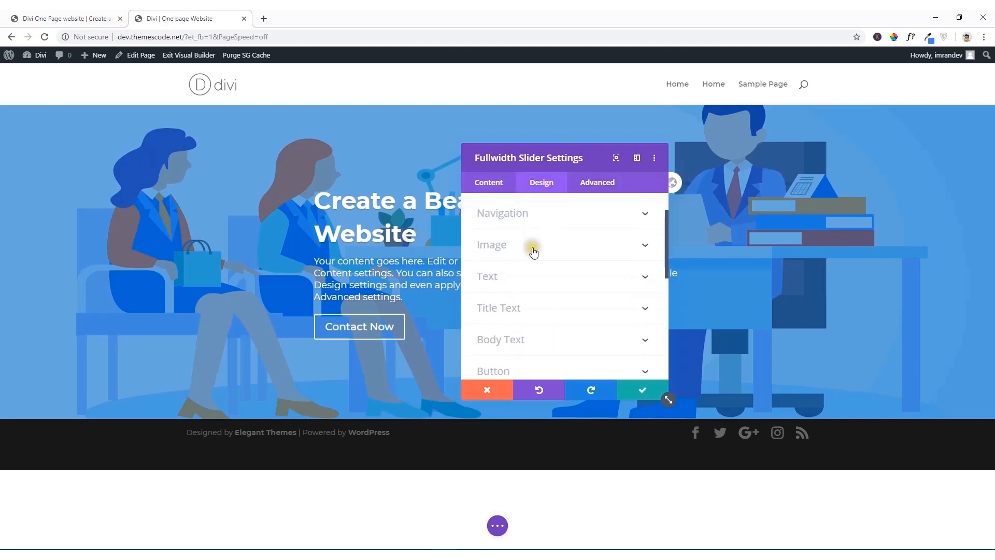
pyautogui.scroll(-5, 534, 252)
pyautogui.scroll(2, 532, 254)
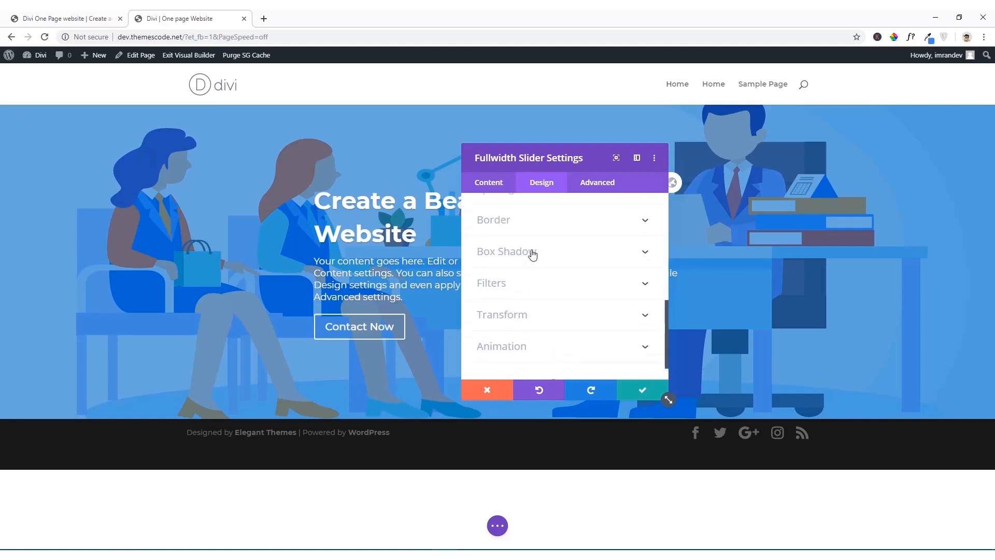
pyautogui.scroll(2, 531, 252)
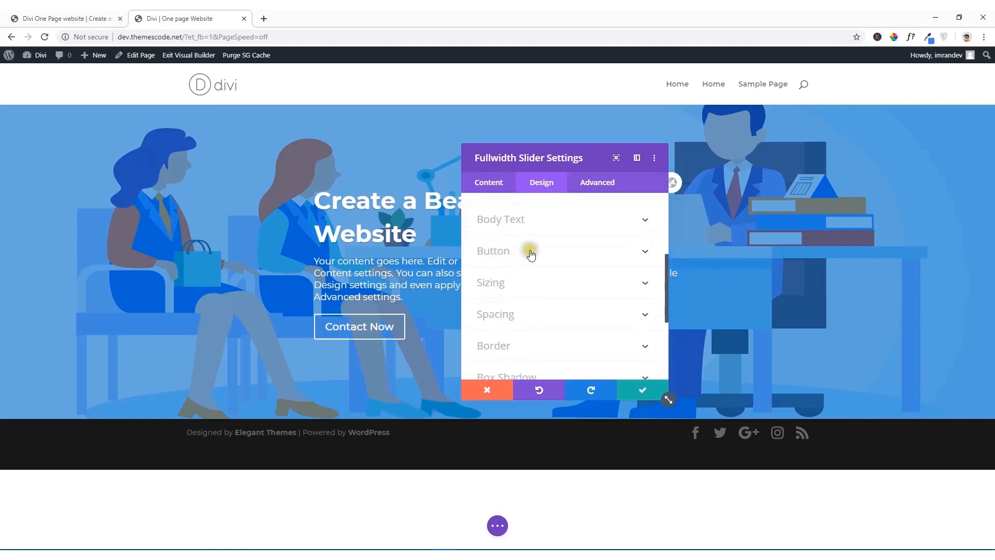
pyautogui.click(511, 283)
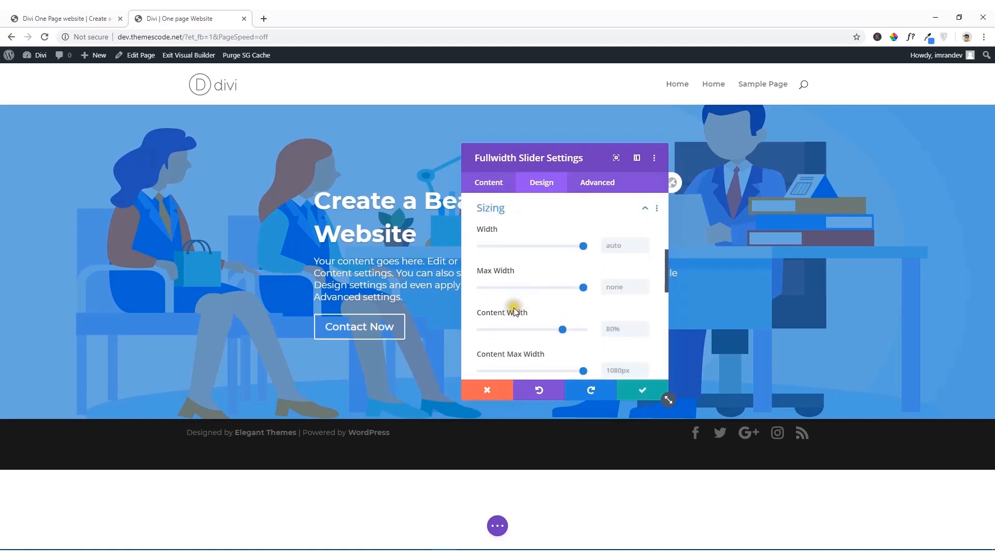
pyautogui.scroll(-2, 503, 282)
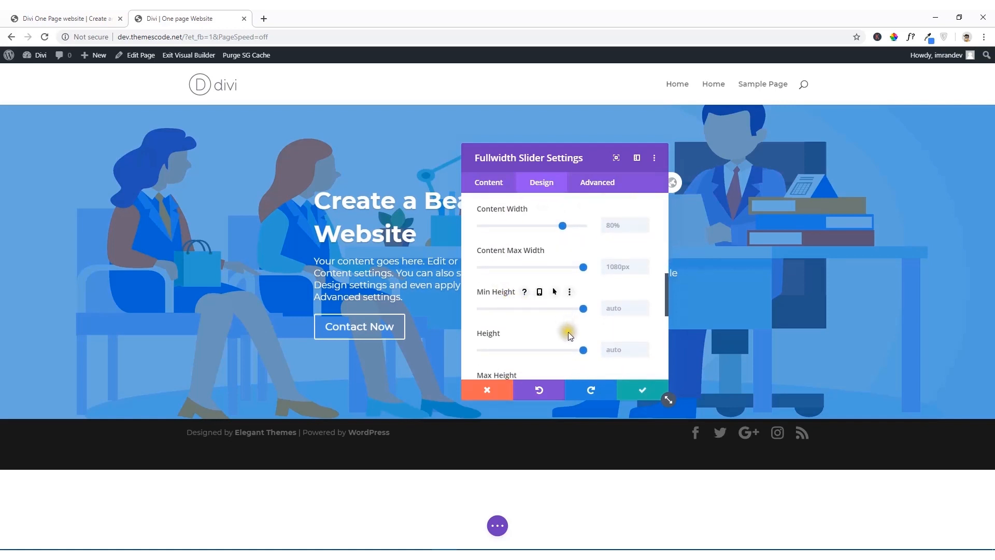
# Step: Set the fullwidth slider's minimum height to 750px and save the slider settings
pyautogui.click(622, 309)
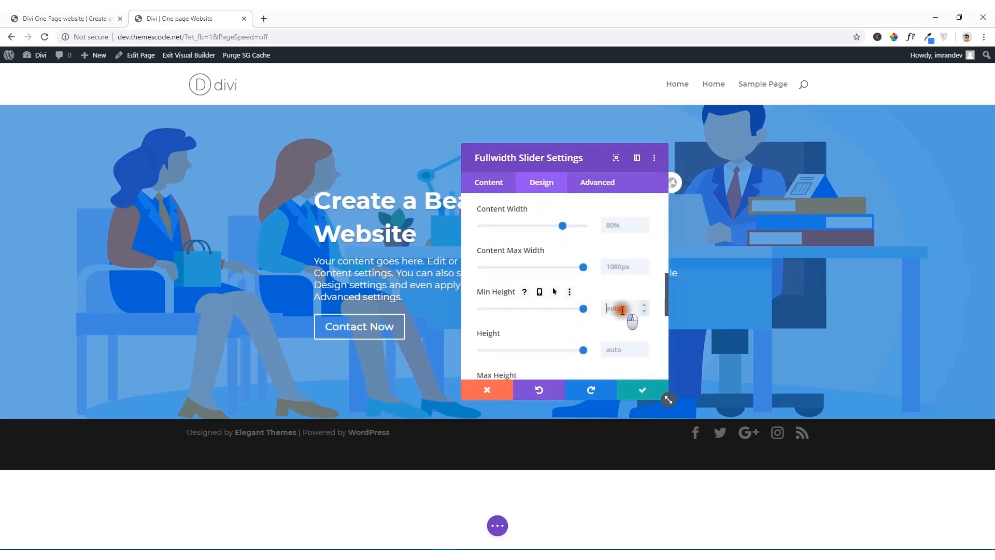
pyautogui.moveTo(582, 309); pyautogui.dragTo(568, 309)
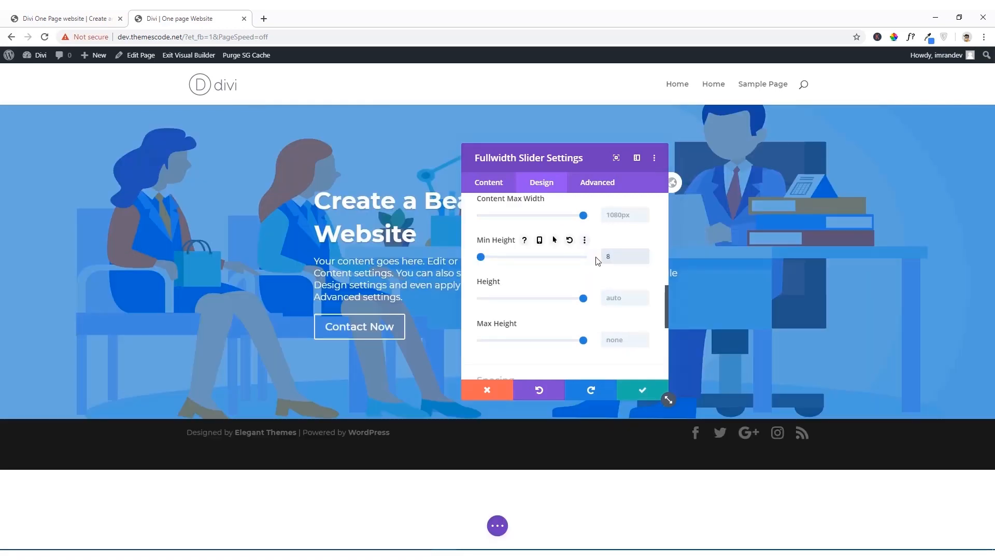
pyautogui.write('0')
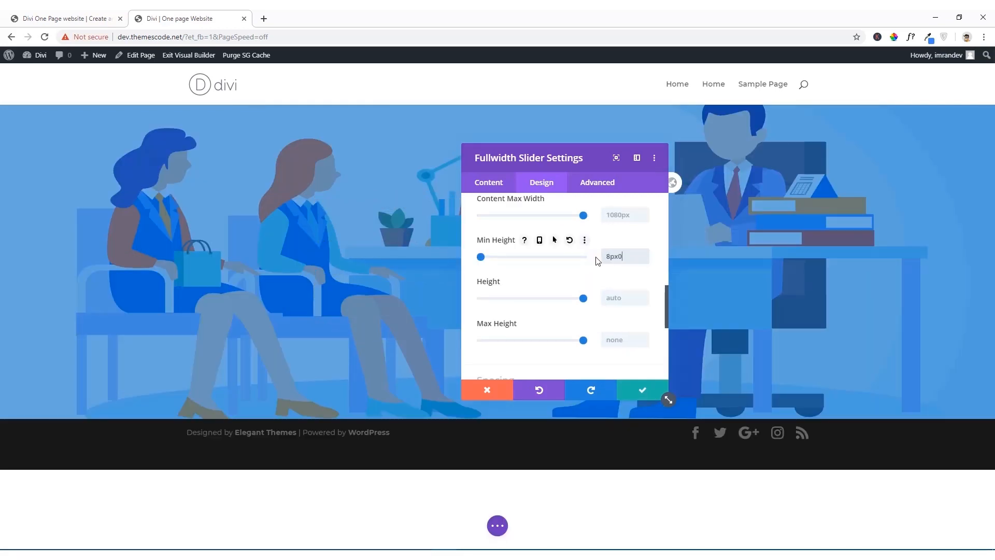
pyautogui.write('0')
pyautogui.press('BackSpace')
pyautogui.press('BackSpace')
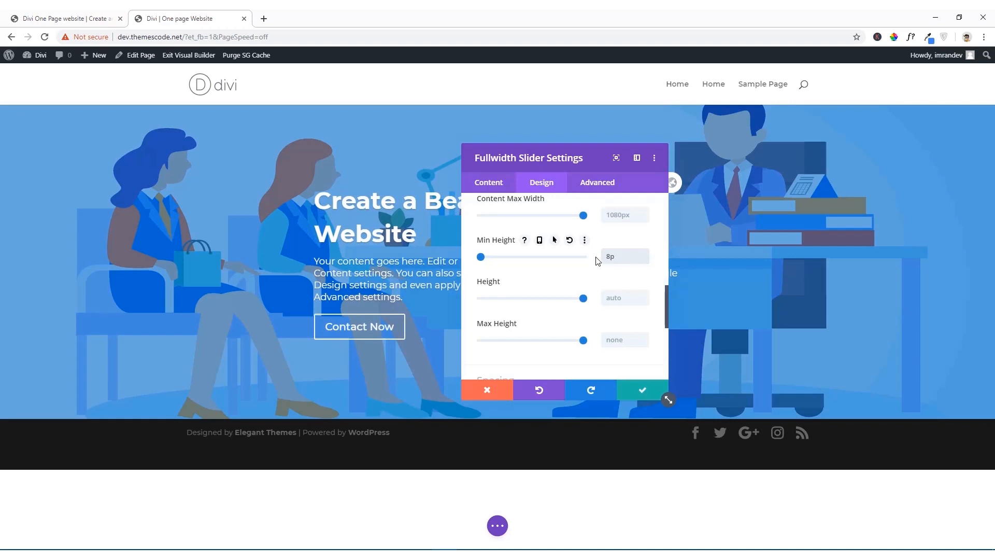
pyautogui.write('00')
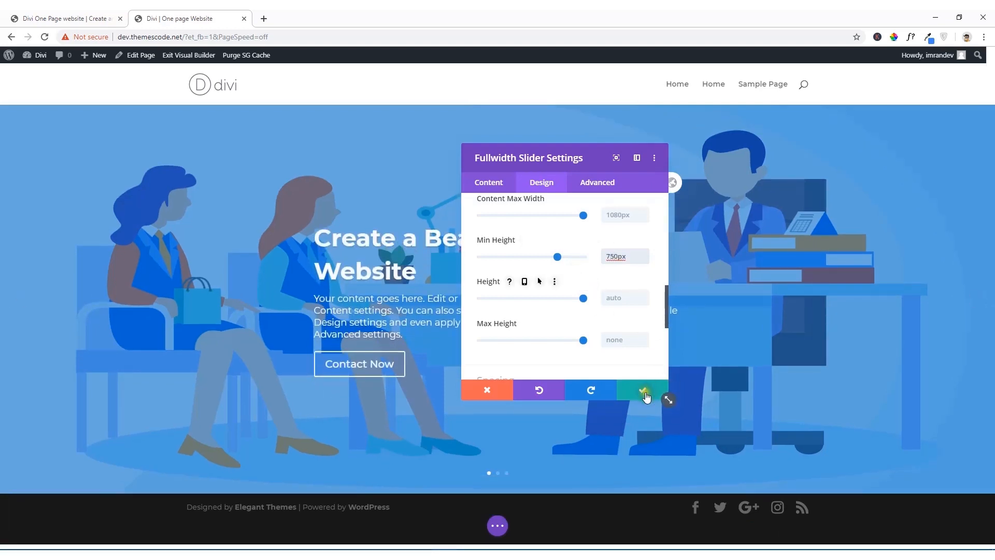
pyautogui.click(643, 391)
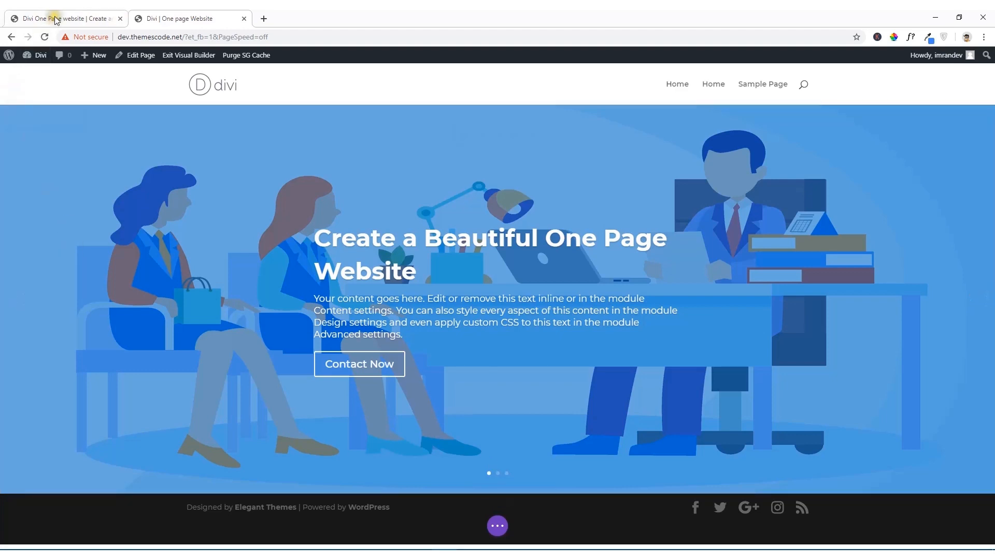
# Step: Examine the layout of the Our Services section on the reference site
pyautogui.click(31, 18)
pyautogui.scroll(-4, 219, 325)
pyautogui.scroll(-3, 219, 325)
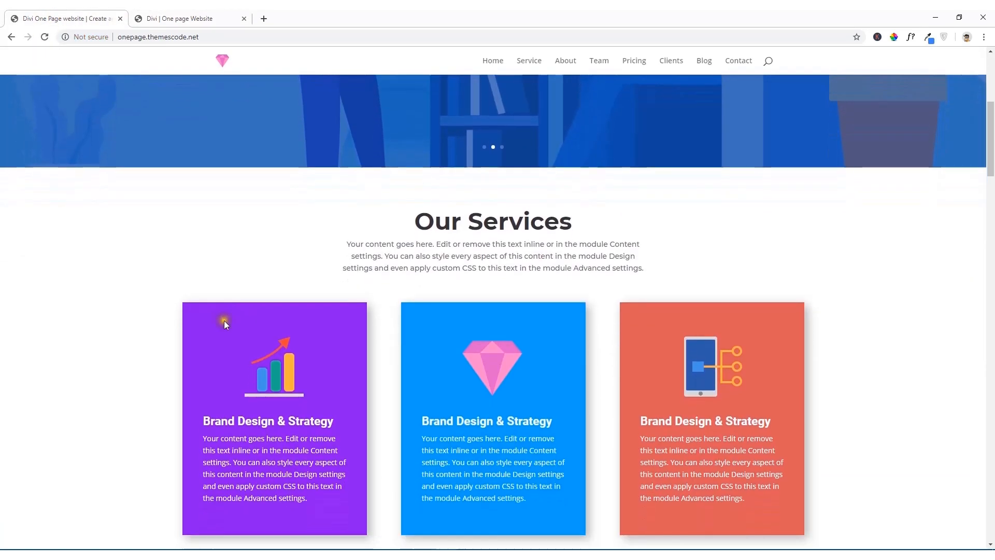
pyautogui.scroll(-2, 531, 240)
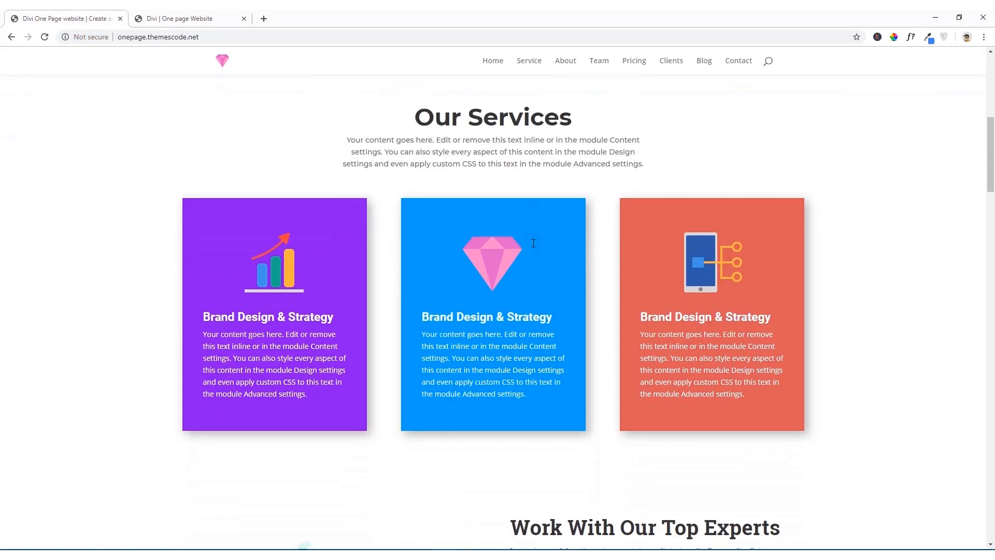
pyautogui.scroll(1, 531, 240)
pyautogui.scroll(-1, 534, 243)
# Step: Insert a regular section with a three-equal-column row below the header slider on the Divi page
pyautogui.click(190, 17)
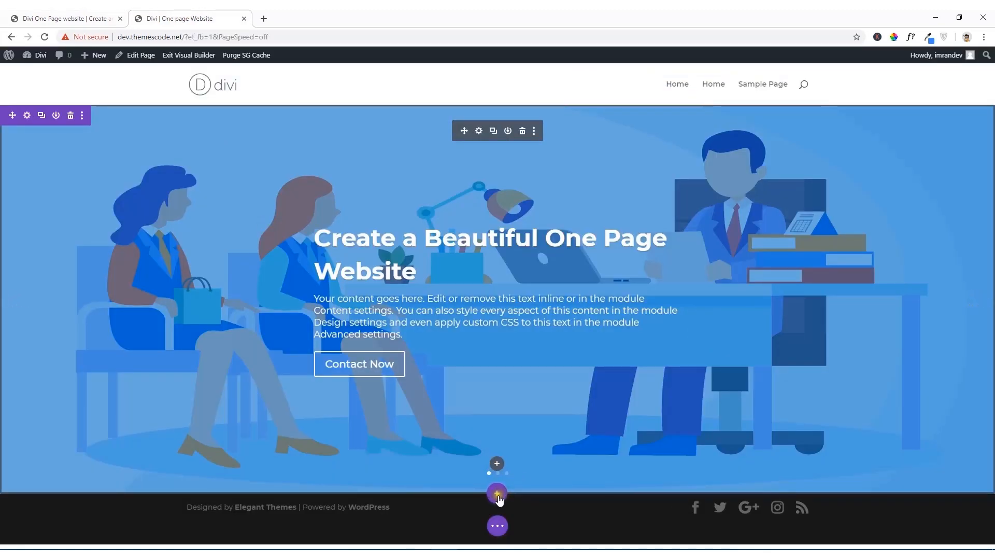
pyautogui.click(498, 495)
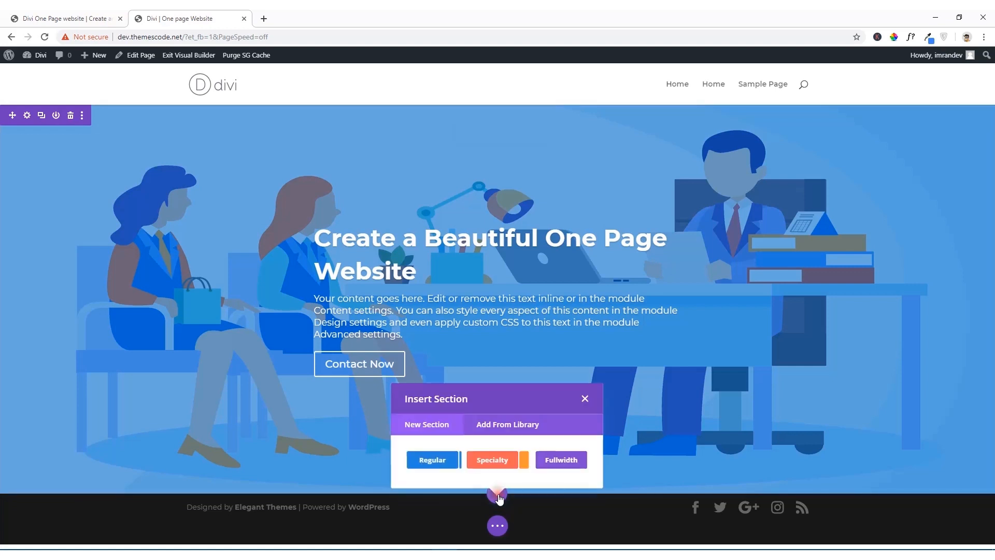
pyautogui.click(434, 458)
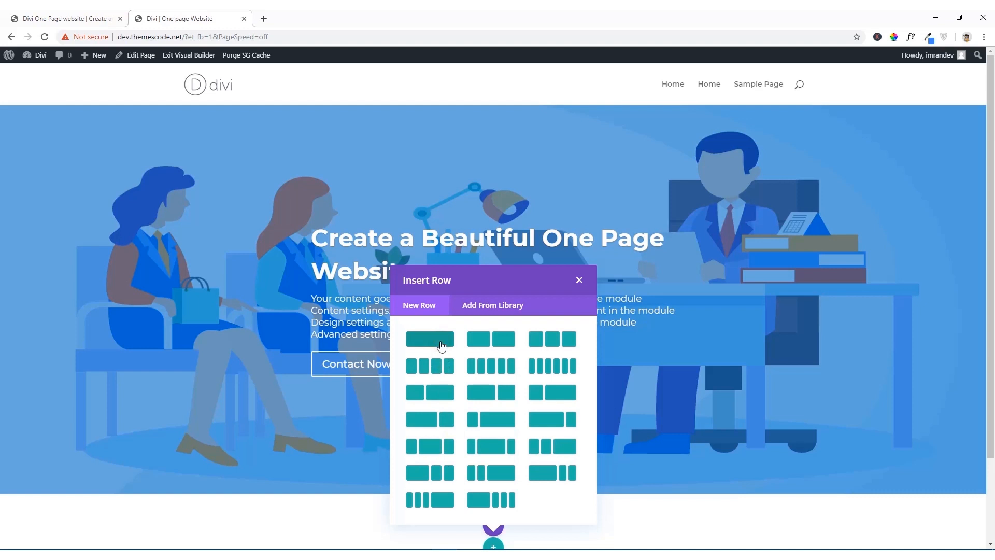
pyautogui.click(554, 346)
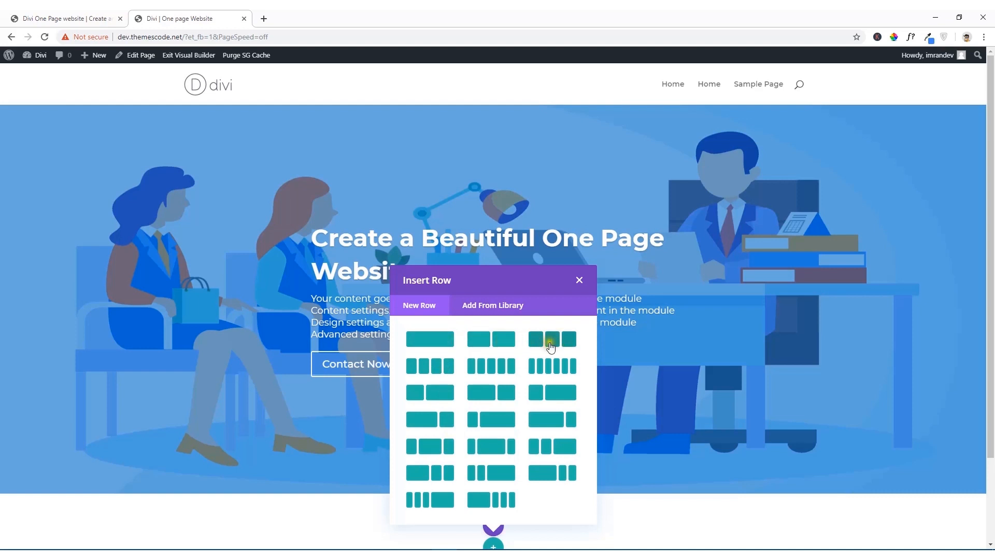
pyautogui.click(20, 15)
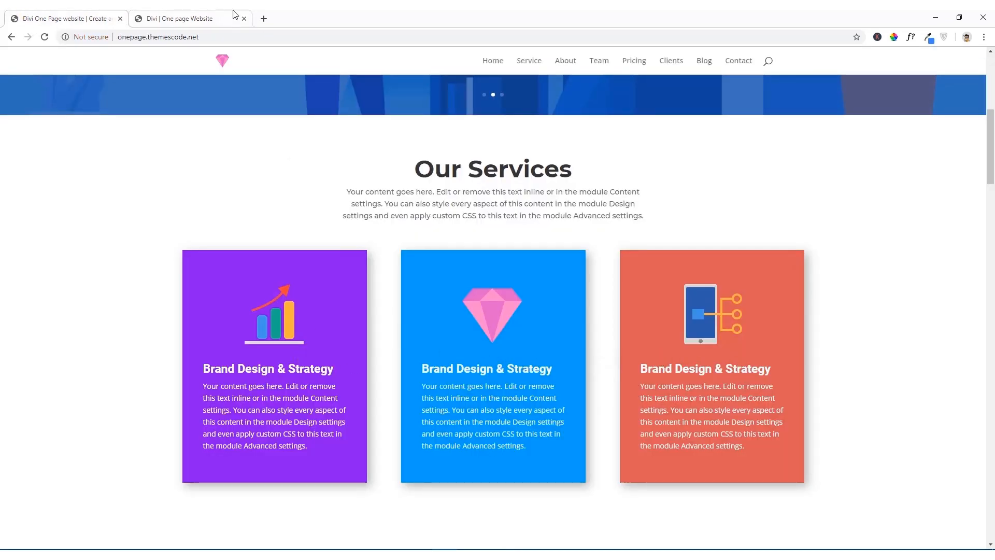
pyautogui.click(192, 15)
pyautogui.click(555, 340)
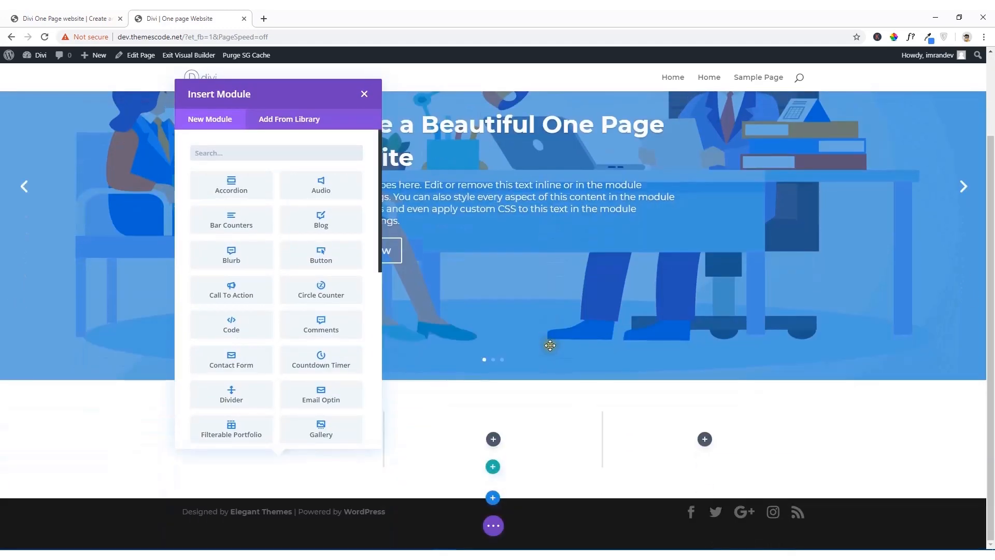
# Step: Check the reference service cards, and insert a Blurb module in the new row's first column
pyautogui.click(67, 19)
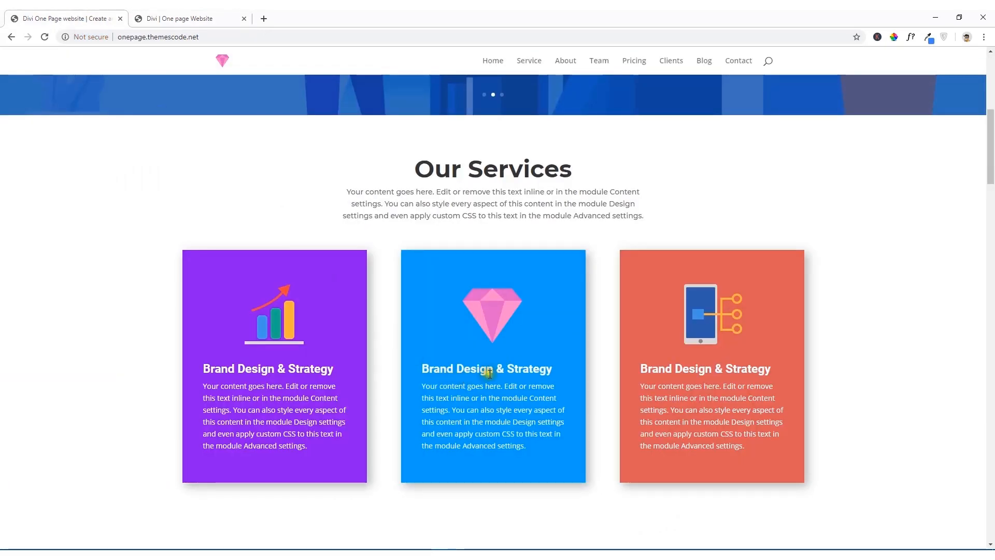
pyautogui.scroll(-3, 487, 368)
pyautogui.scroll(2, 419, 359)
pyautogui.click(203, 16)
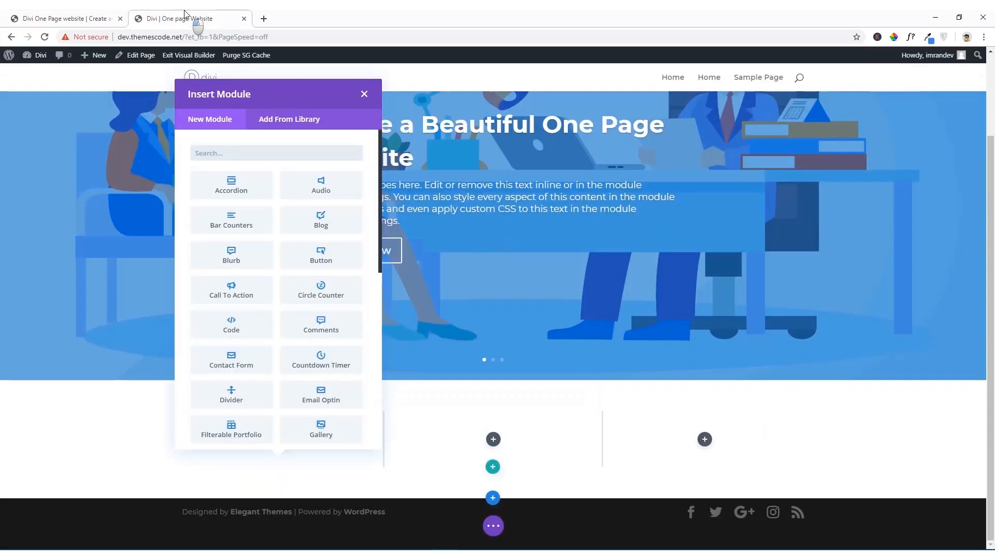
pyautogui.click(248, 264)
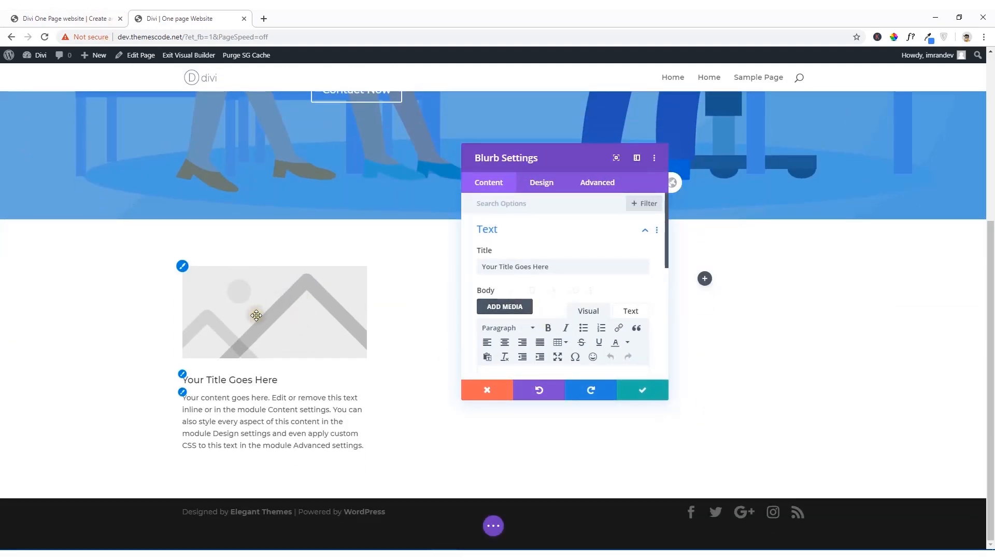
# Step: Copy the title "Brand Design & Strategy" from the purple reference card into the first-column blurb's title
pyautogui.click(98, 15)
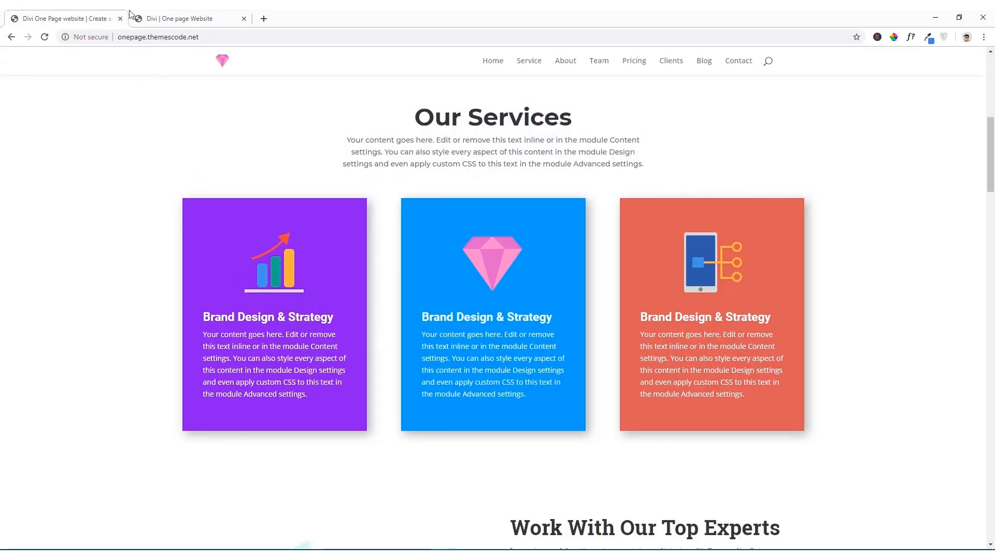
pyautogui.click(174, 16)
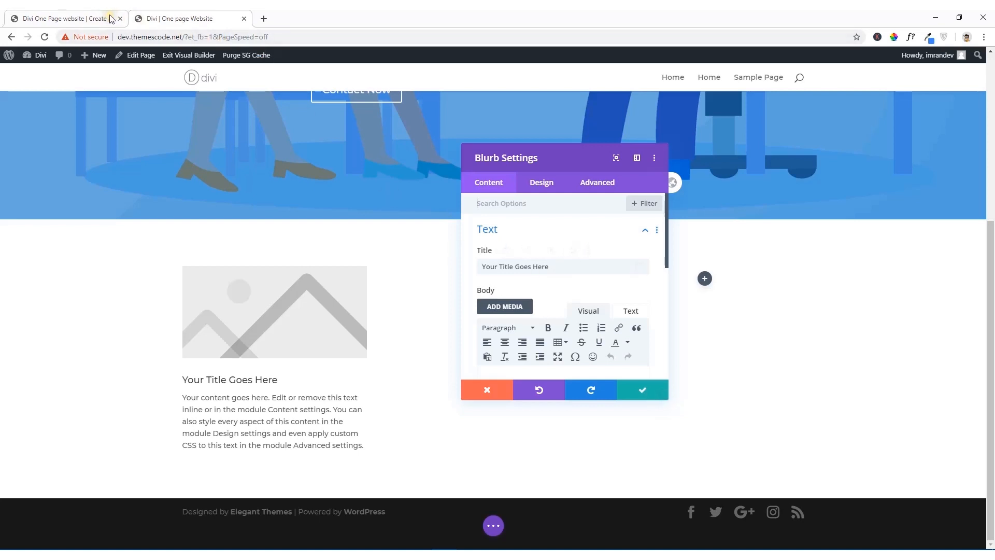
pyautogui.click(81, 16)
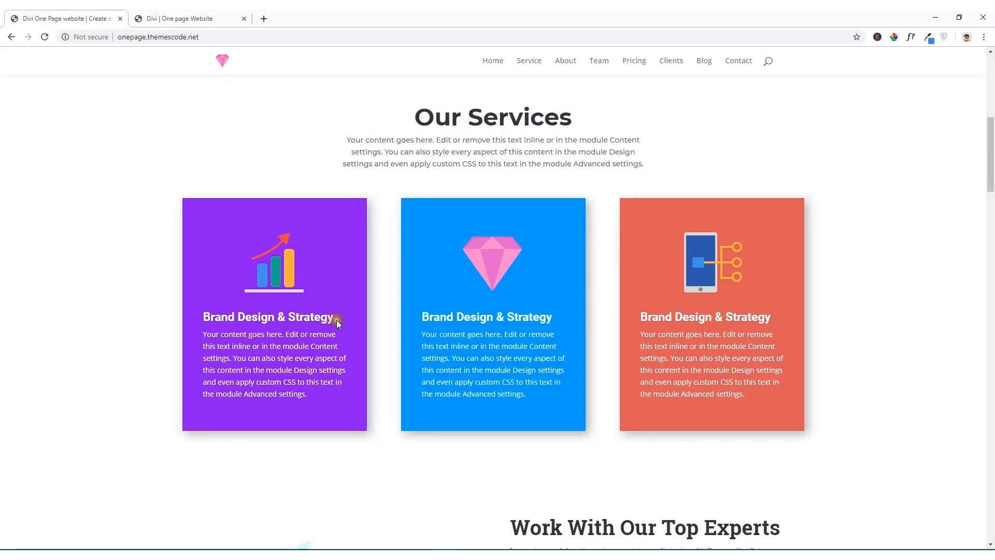
pyautogui.moveTo(337, 319); pyautogui.dragTo(203, 320)
pyautogui.rightClick(207, 321)
pyautogui.click(223, 328)
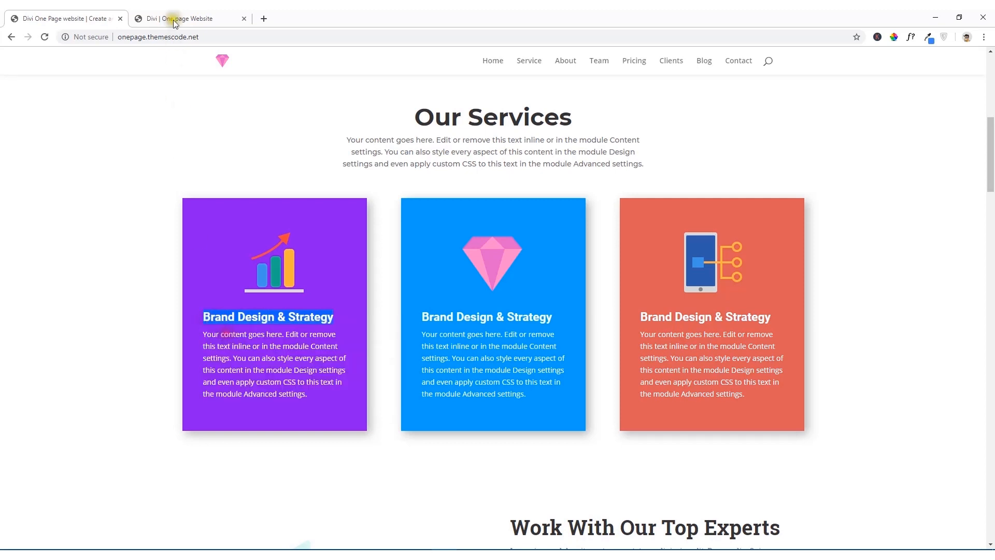
pyautogui.click(174, 21)
pyautogui.moveTo(559, 267); pyautogui.dragTo(448, 277)
pyautogui.hotkey('ctrl', 'v')
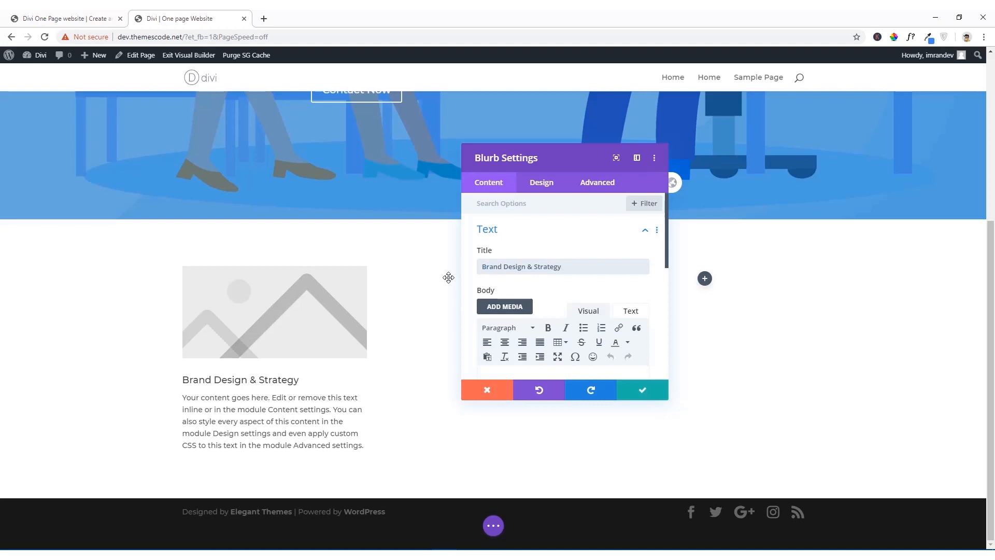
# Step: Compare with the reference card, and set the blurb's image to increasestats.png from the media library with Use Icon off
pyautogui.click(79, 16)
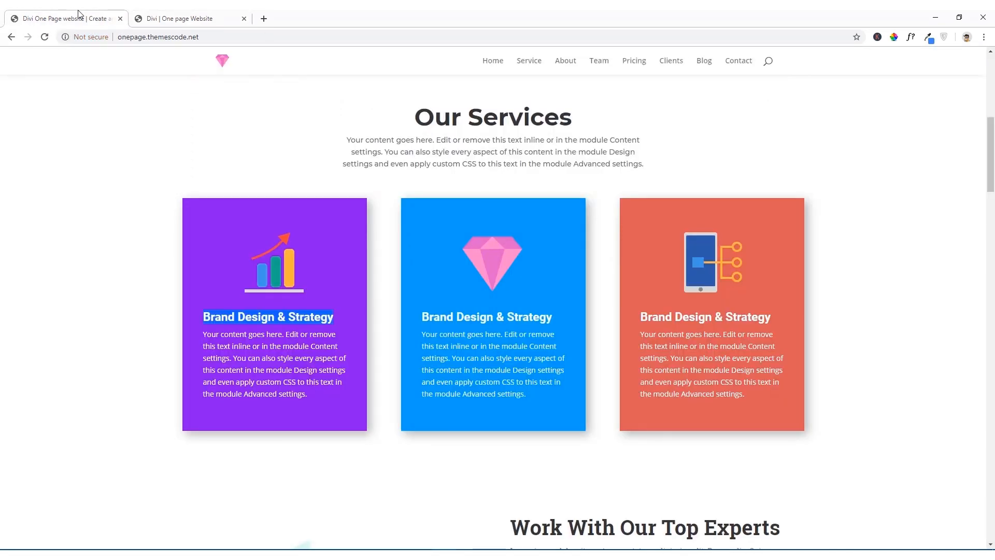
pyautogui.click(169, 16)
pyautogui.scroll(-2, 548, 282)
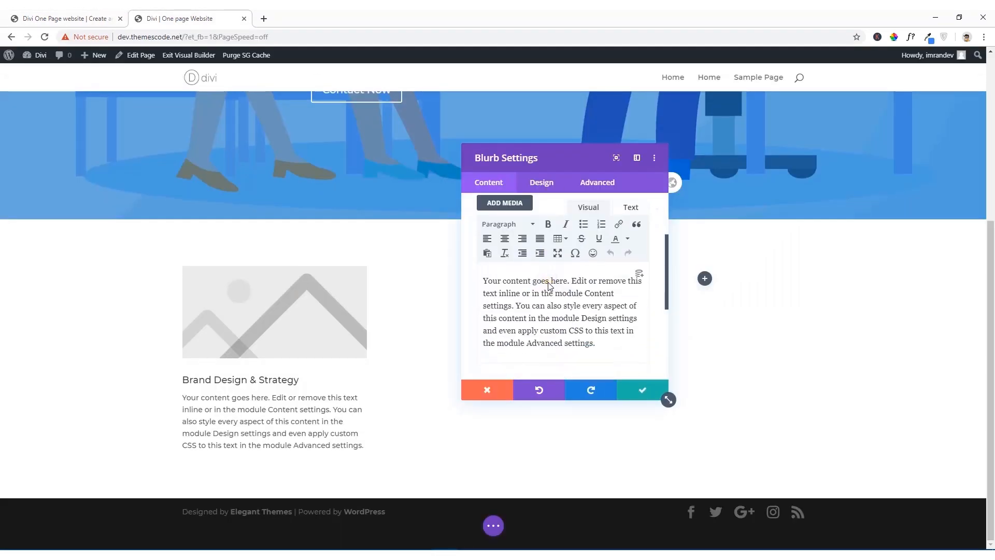
pyautogui.scroll(-2, 549, 285)
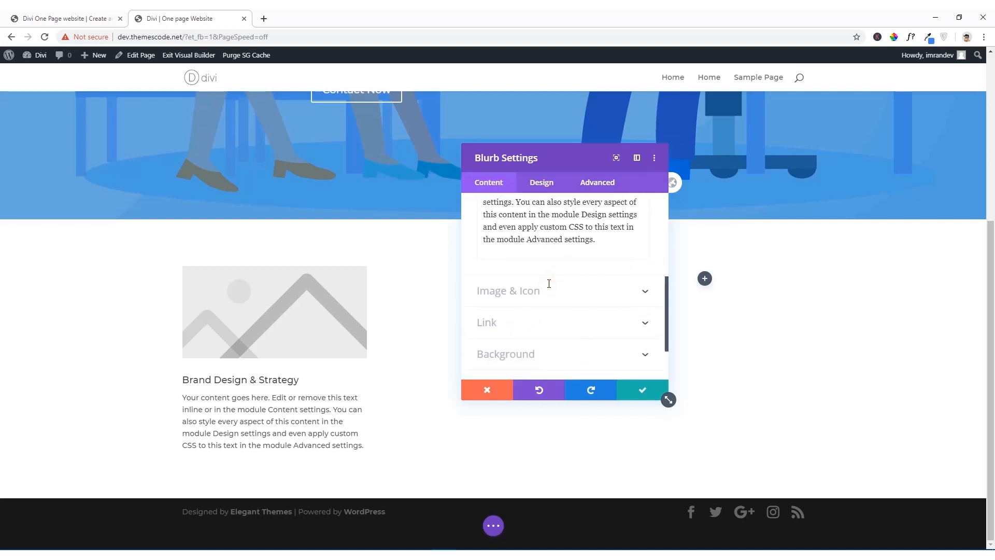
pyautogui.click(538, 288)
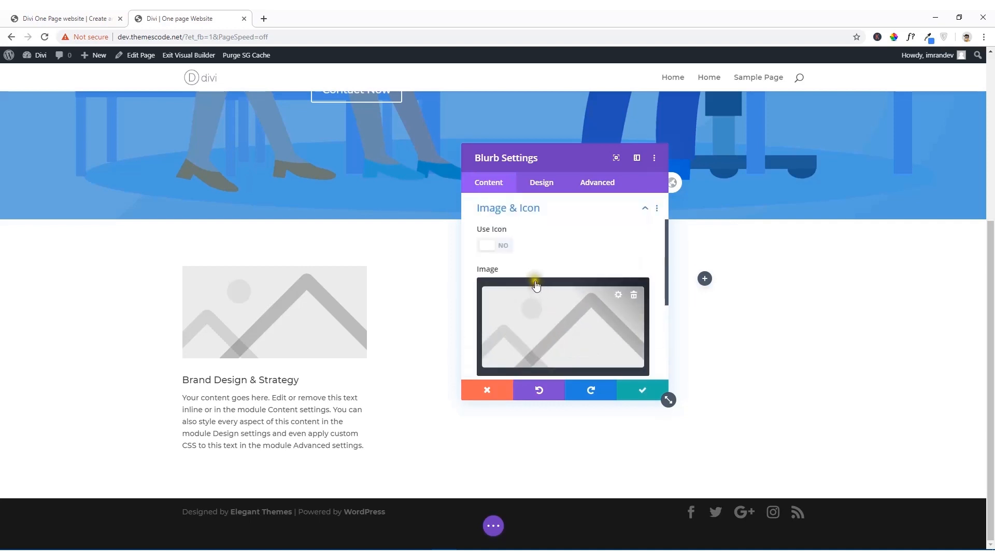
pyautogui.click(489, 245)
pyautogui.click(490, 246)
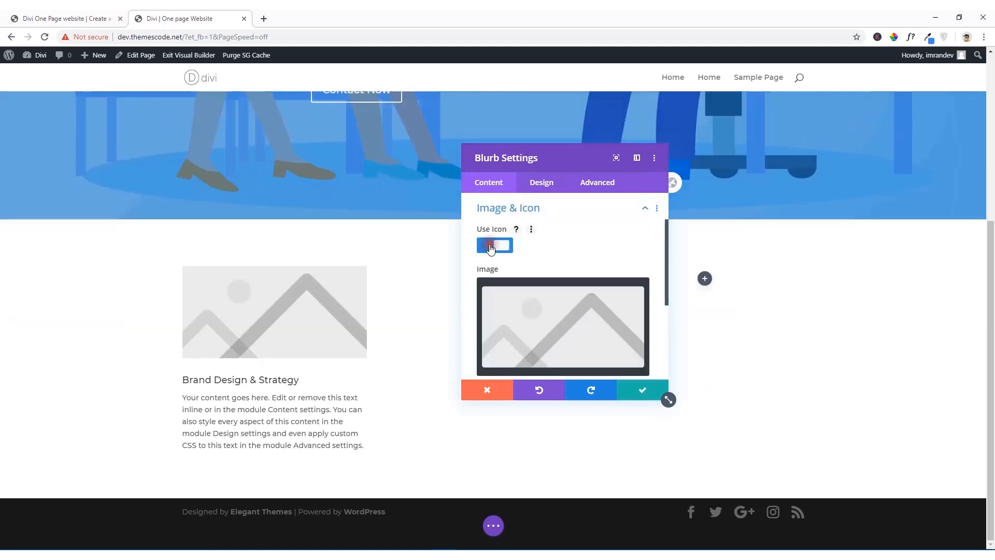
pyautogui.click(598, 334)
pyautogui.click(239, 196)
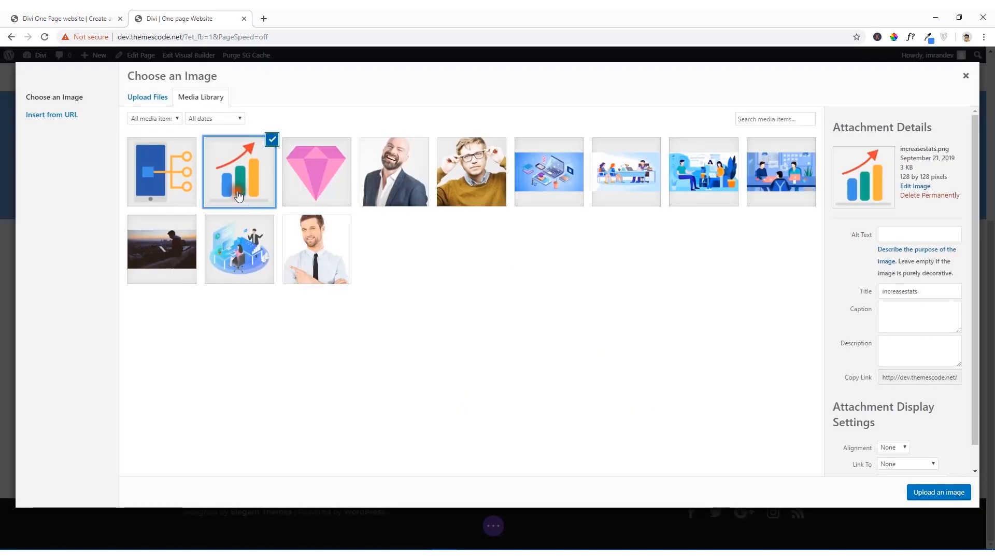
pyautogui.click(935, 493)
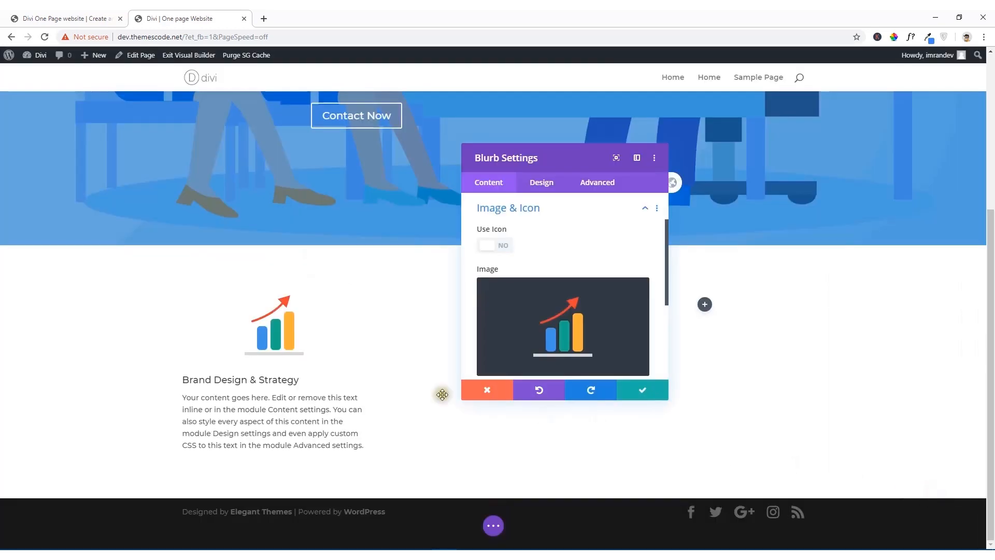
pyautogui.click(305, 319)
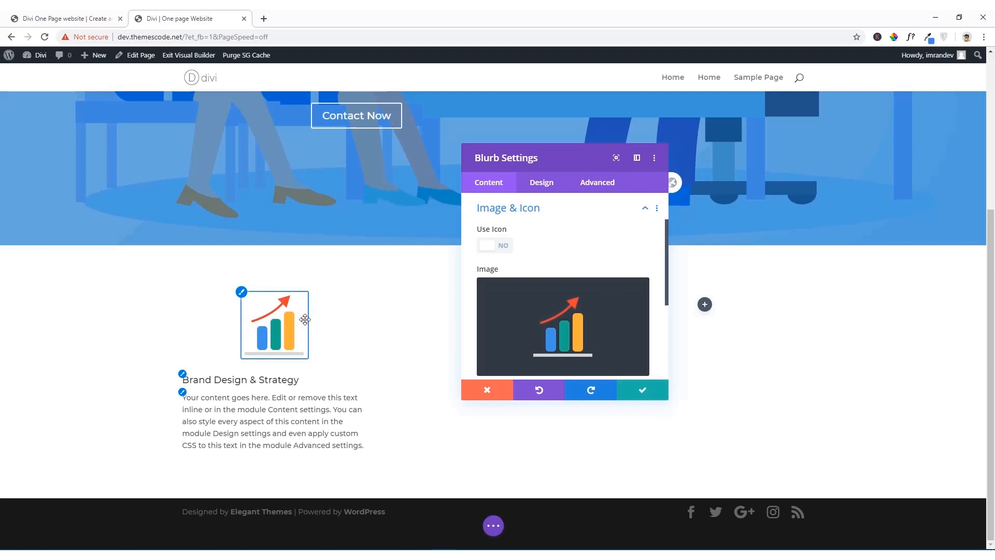
# Step: Sample the purple reference card's colour with ColorPick Eyedropper, set the blurb's background colour to #8300e9, and save the blurb settings
pyautogui.scroll(-2, 565, 335)
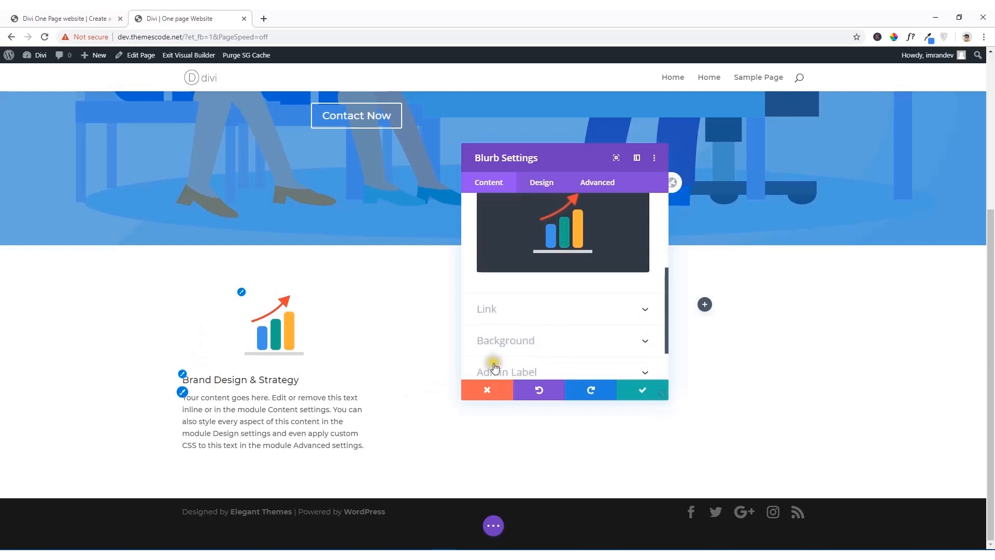
pyautogui.click(540, 351)
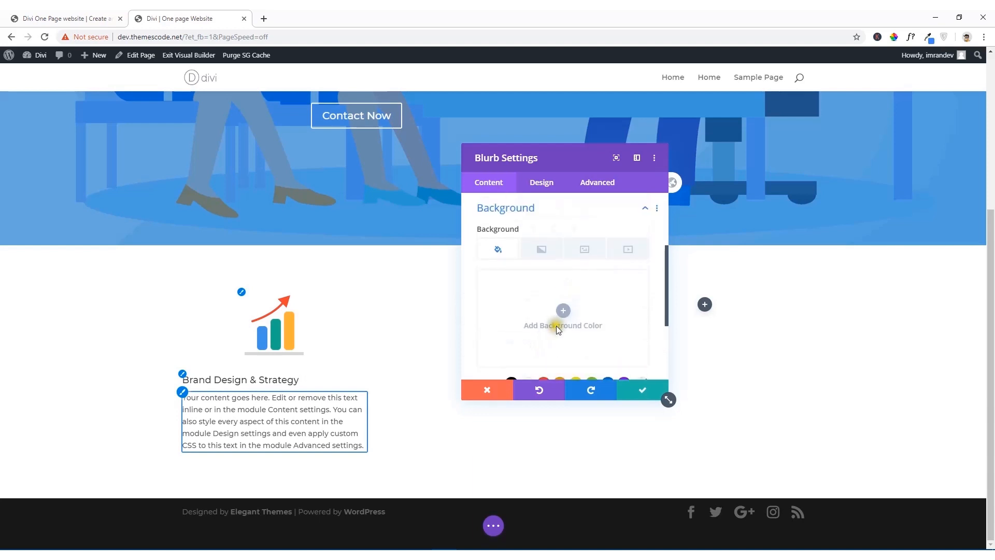
pyautogui.click(564, 311)
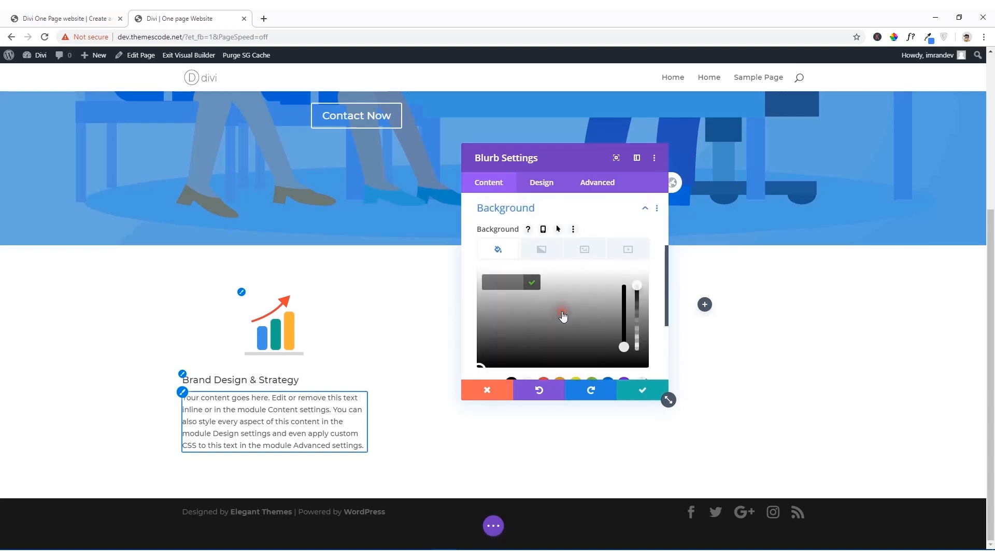
pyautogui.click(37, 13)
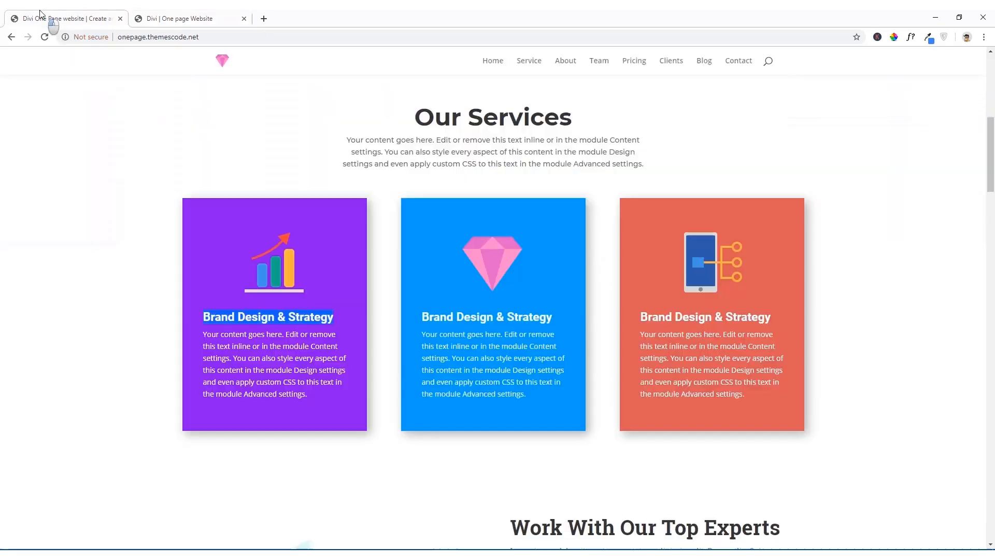
pyautogui.click(894, 36)
pyautogui.click(335, 253)
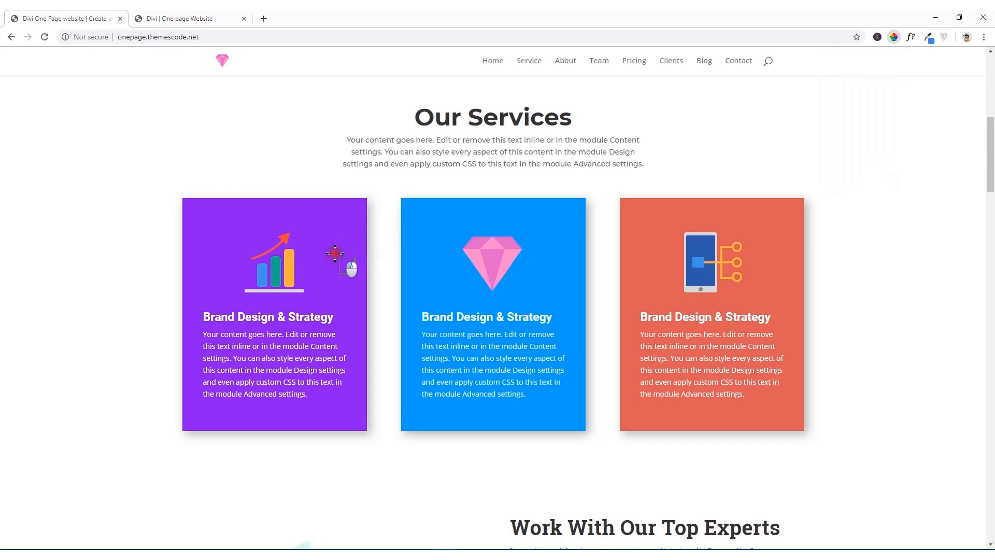
pyautogui.rightClick(365, 278)
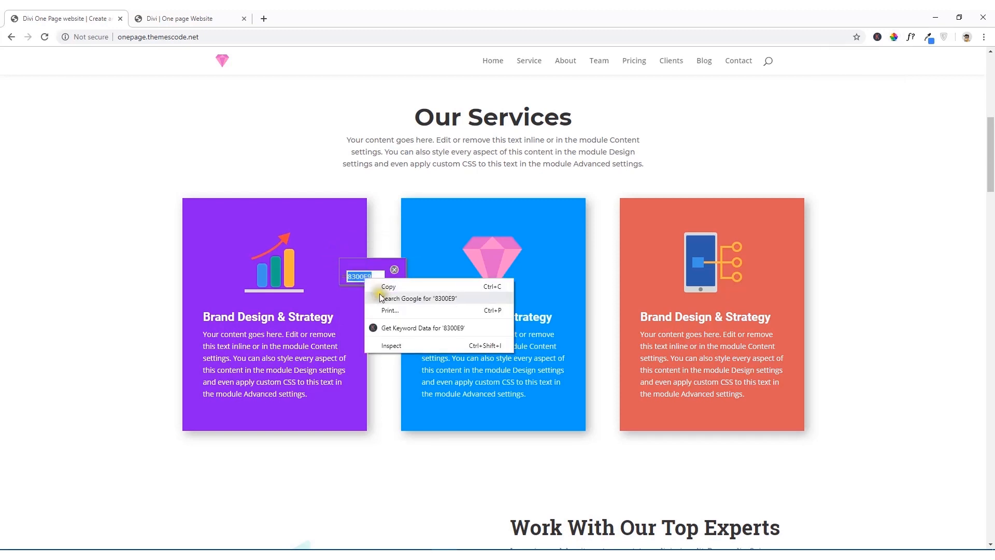
pyautogui.click(385, 287)
pyautogui.hotkey('ctrl', 'Tab')
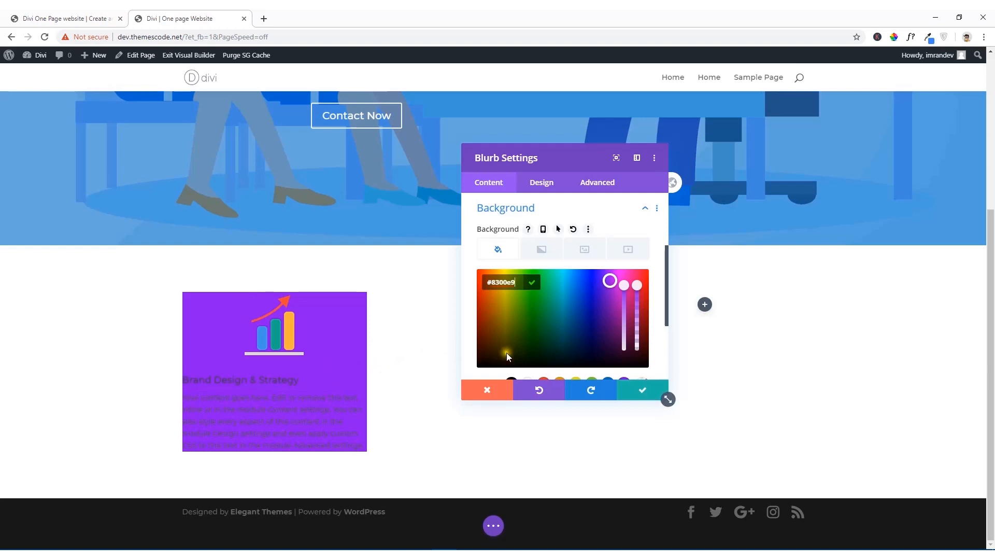
pyautogui.scroll(-1, 596, 358)
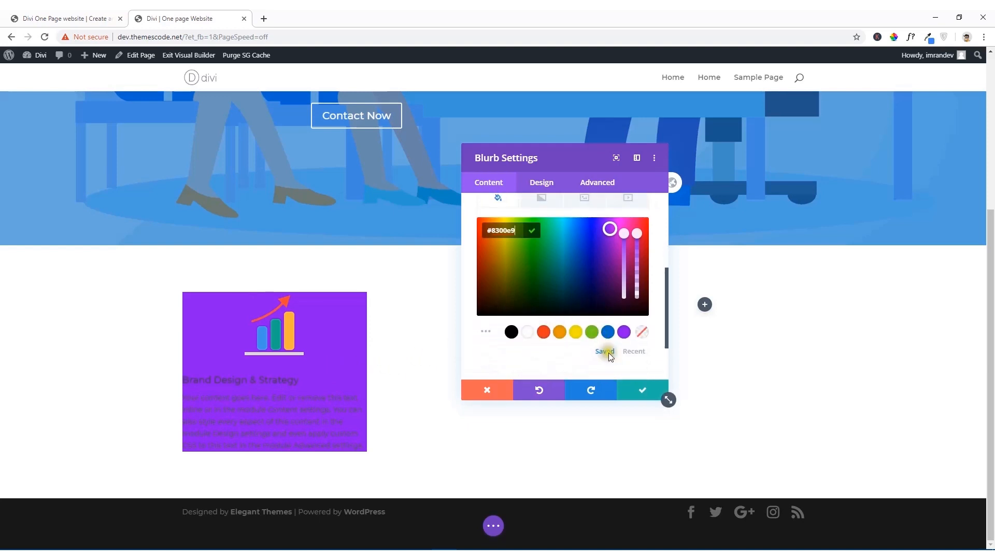
pyautogui.click(645, 396)
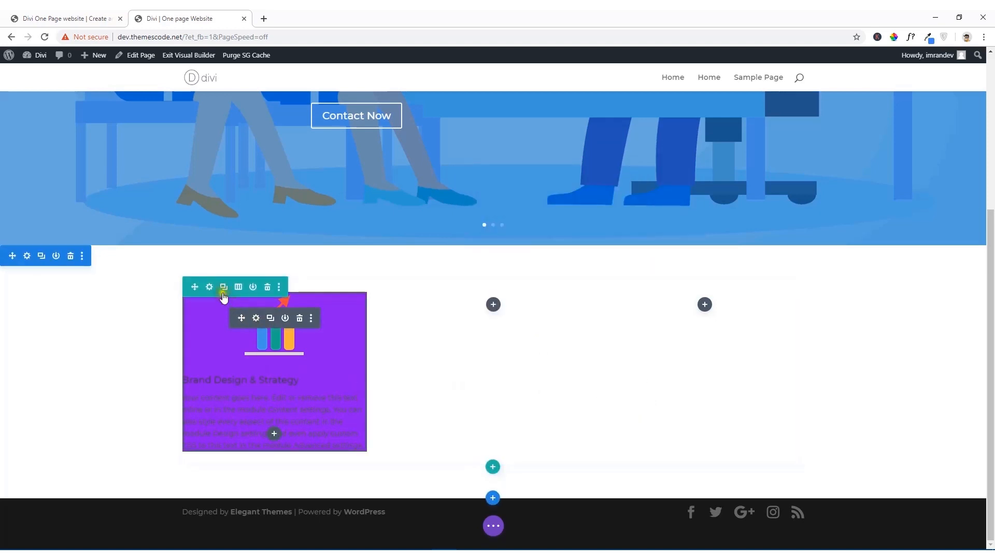
# Step: Reopen the first blurb's settings and set its top and bottom padding to 60px
pyautogui.click(256, 319)
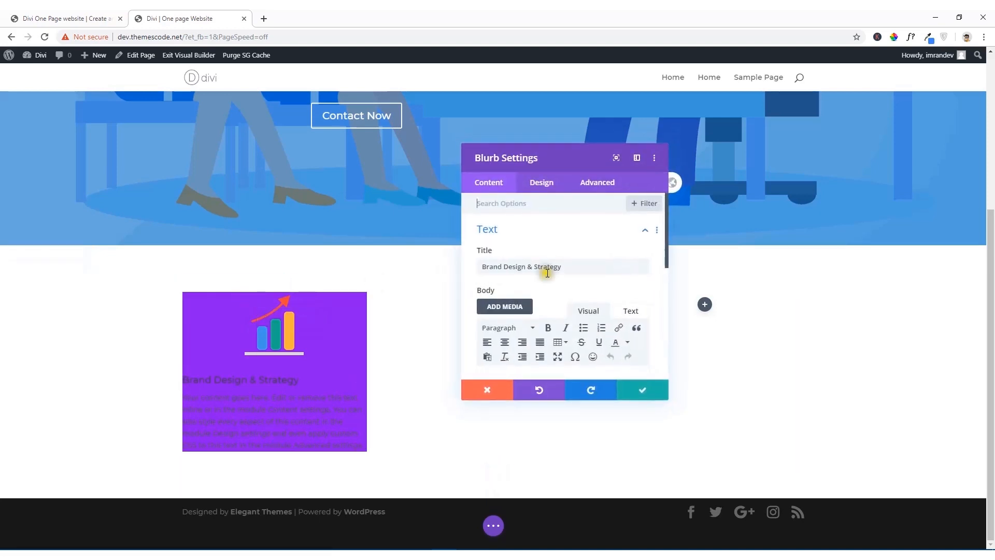
pyautogui.scroll(-4, 598, 275)
pyautogui.scroll(-3, 599, 281)
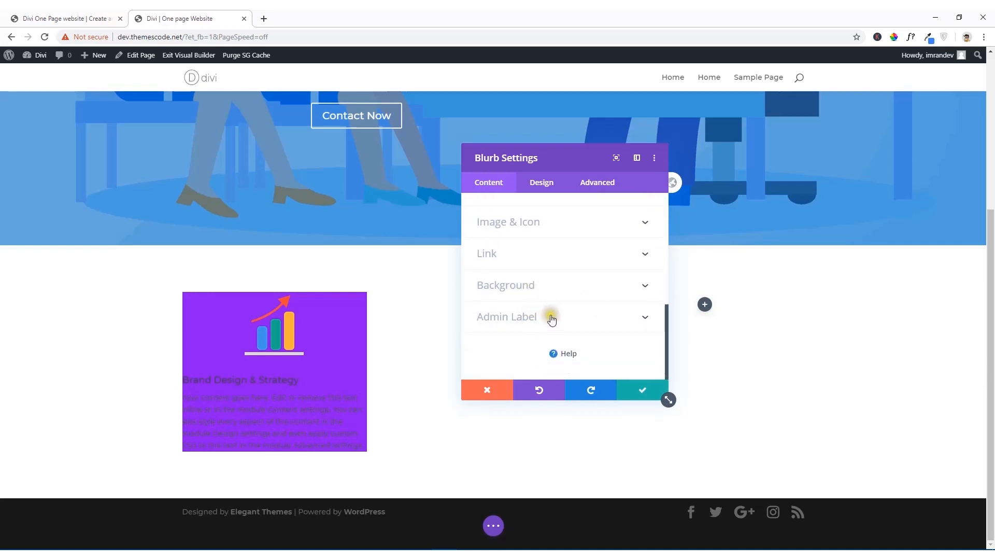
pyautogui.click(543, 185)
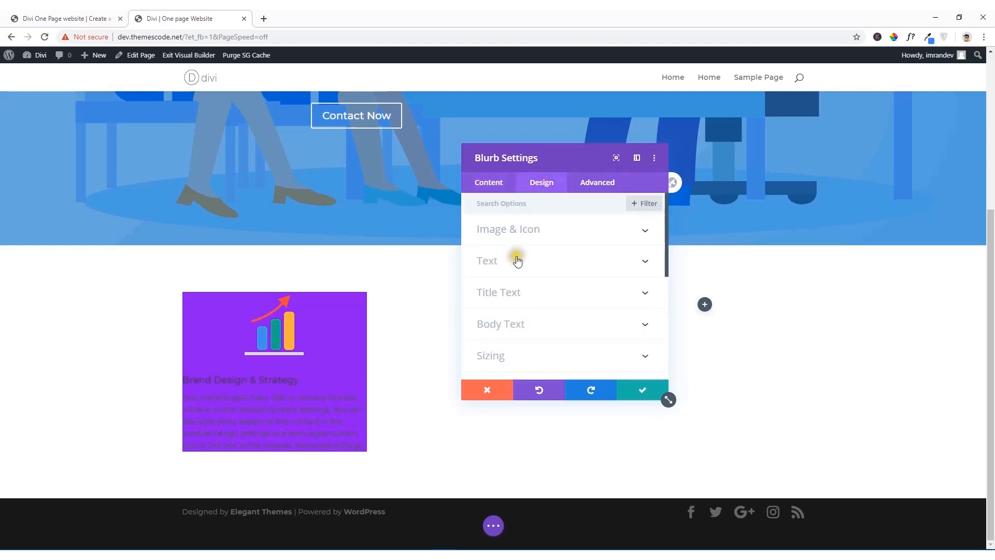
pyautogui.click(517, 295)
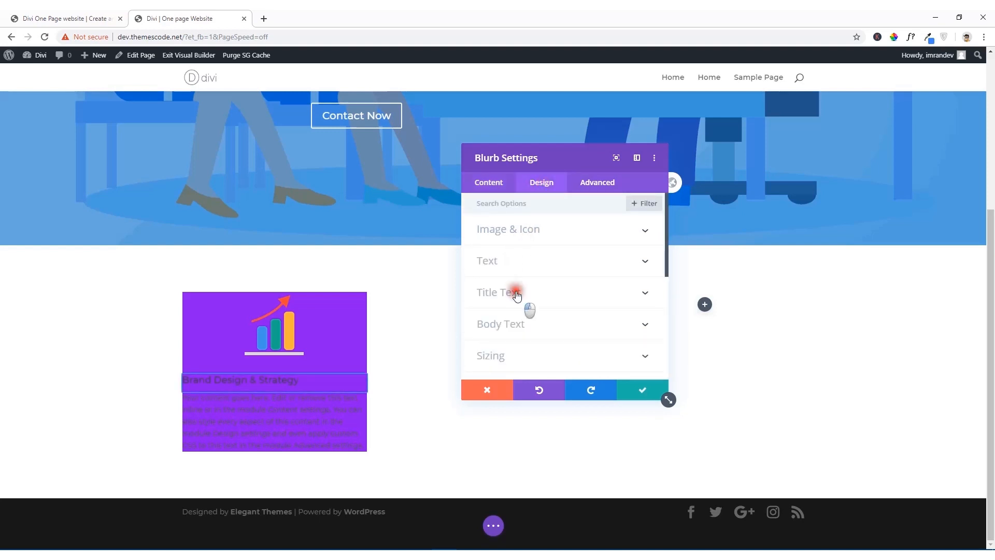
pyautogui.scroll(1, 516, 238)
pyautogui.scroll(1, 517, 260)
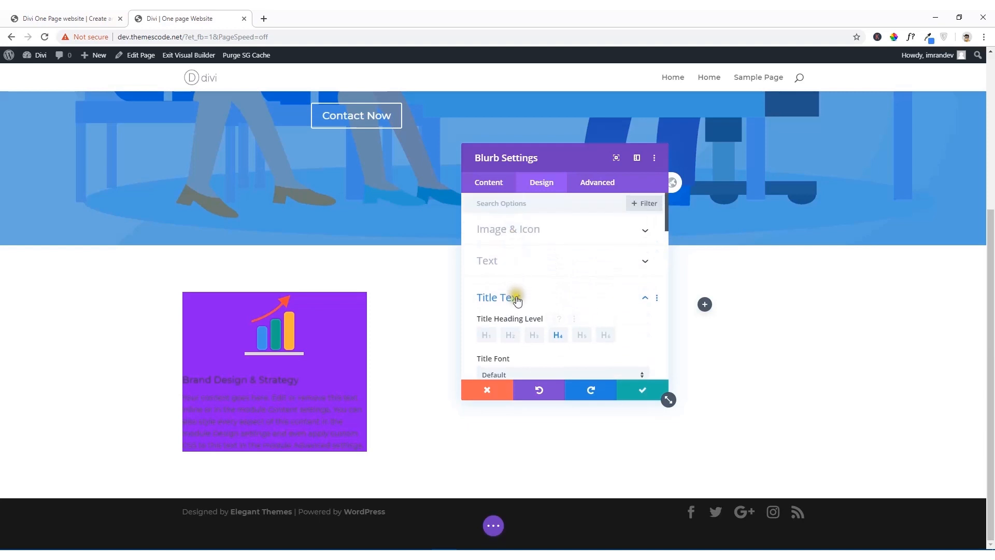
pyautogui.click(515, 295)
pyautogui.scroll(-2, 516, 303)
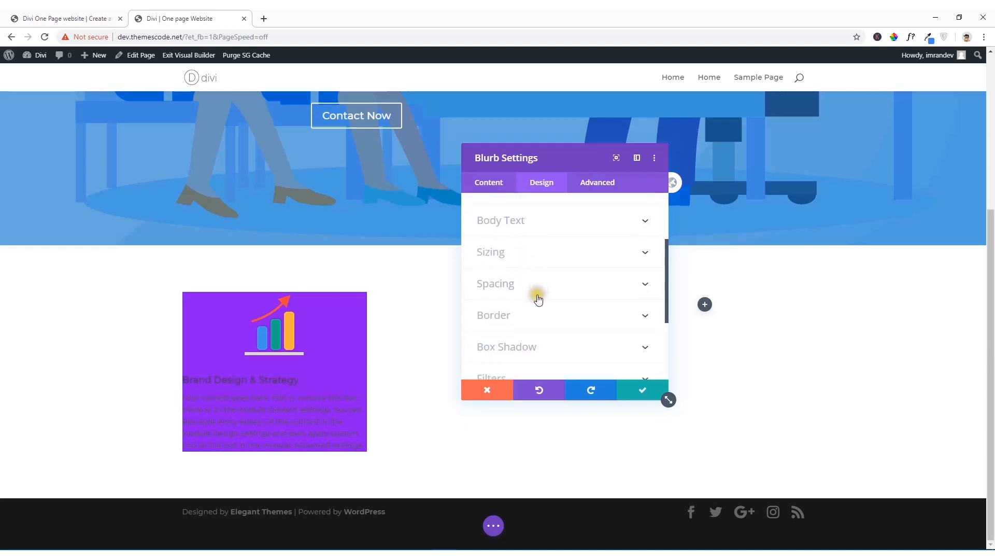
pyautogui.click(527, 287)
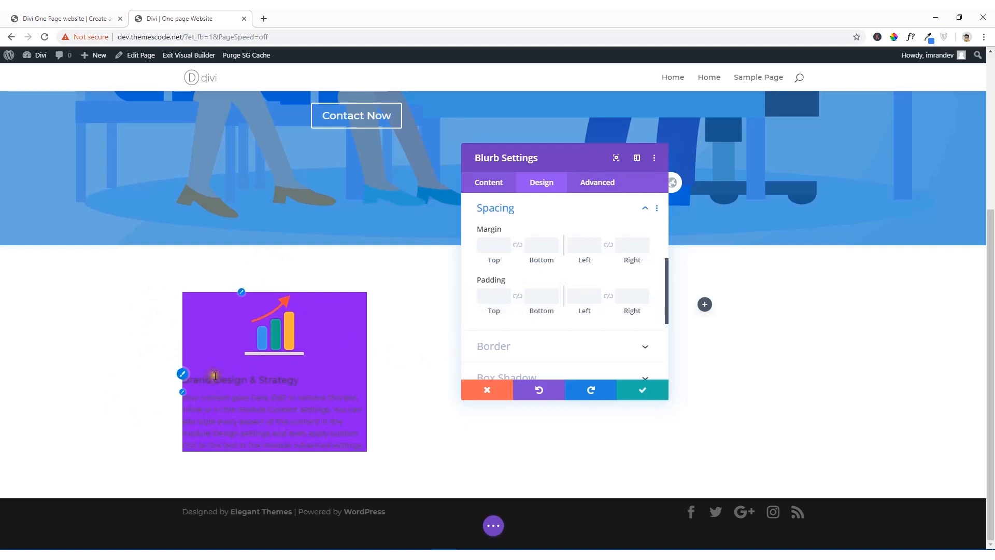
pyautogui.click(491, 294)
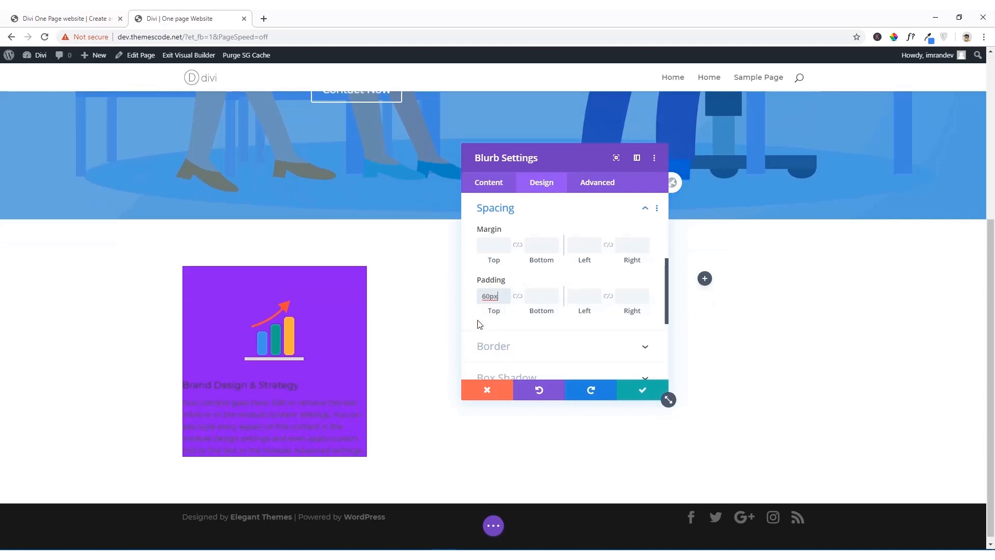
pyautogui.click(546, 293)
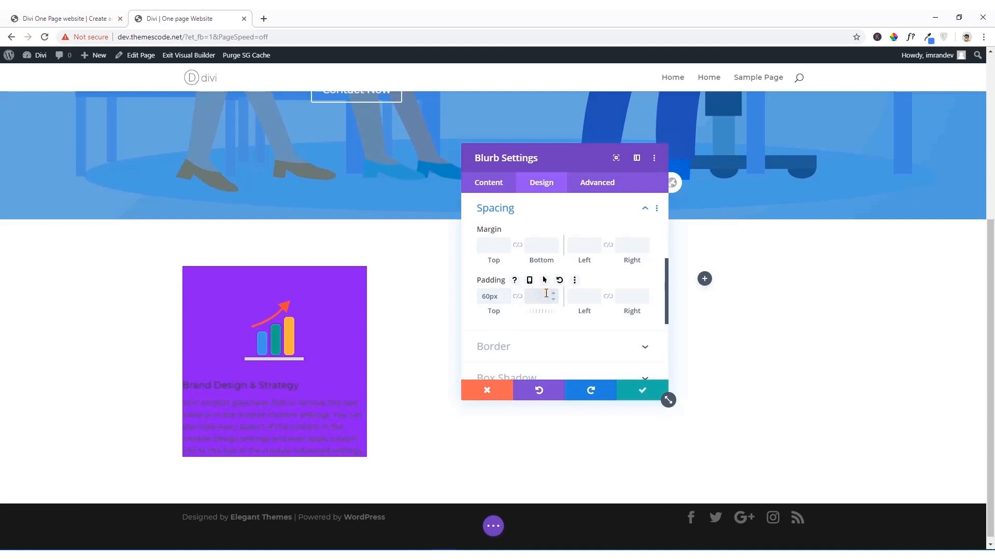
pyautogui.write('60px')
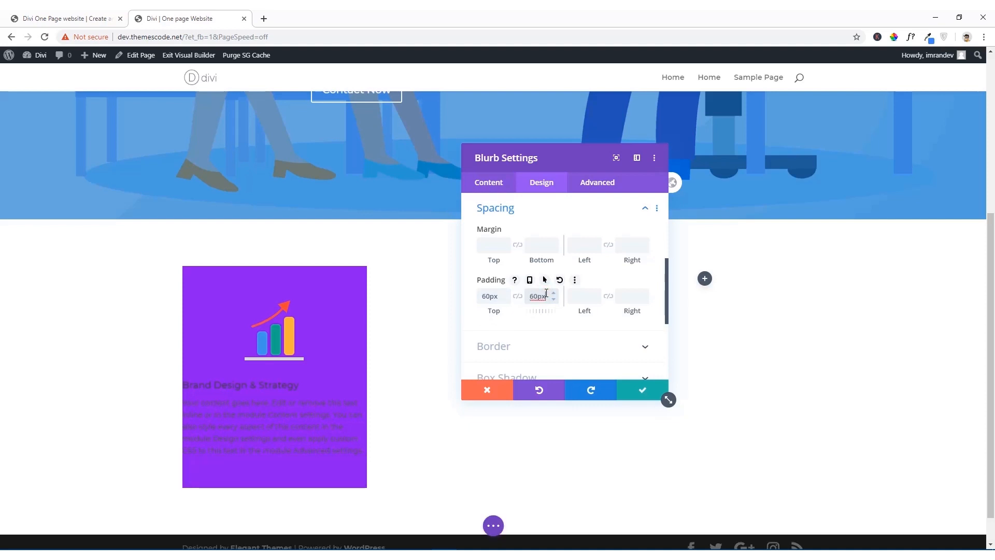
# Step: Set the blurb's left and right padding to 40px and compare the card with the reference site
pyautogui.click(591, 295)
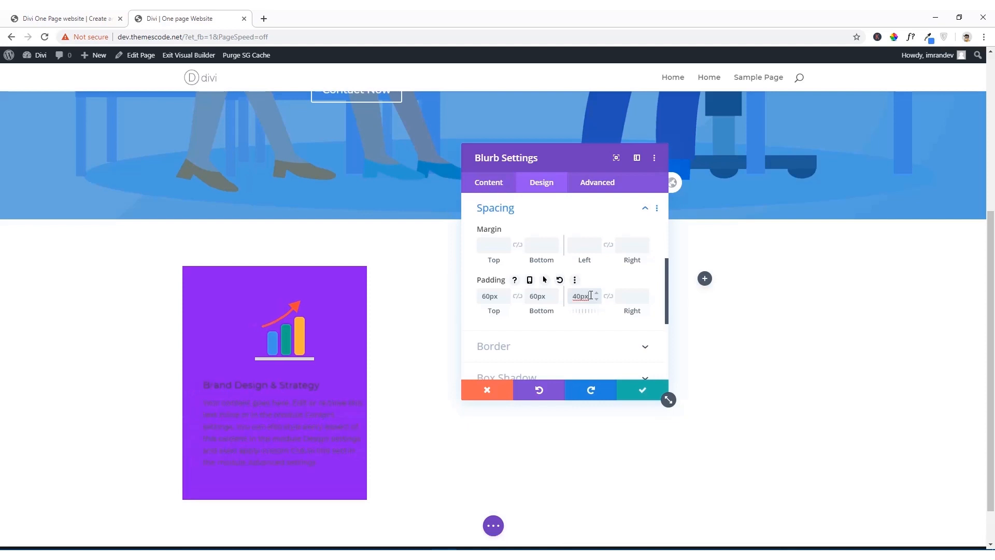
pyautogui.click(622, 296)
pyautogui.write('40px')
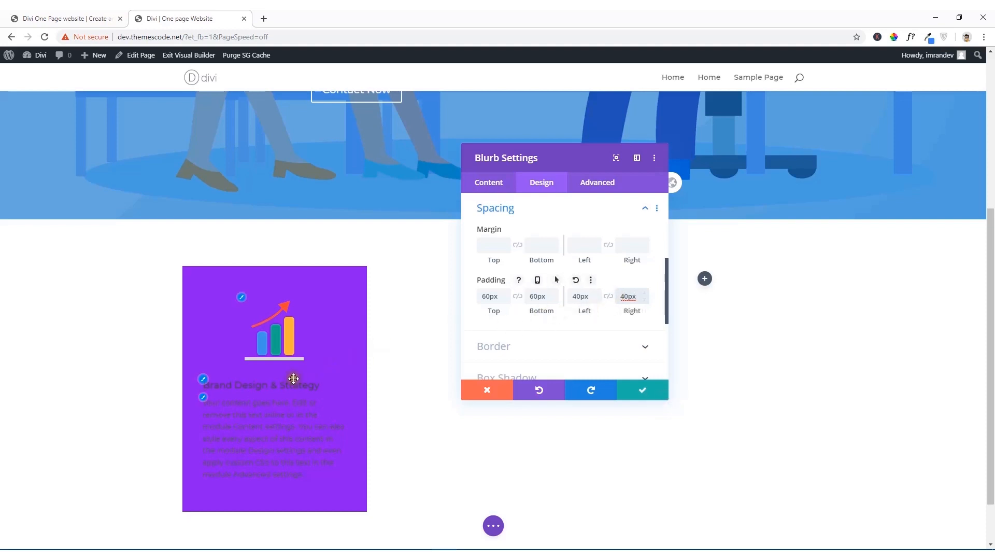
pyautogui.click(96, 14)
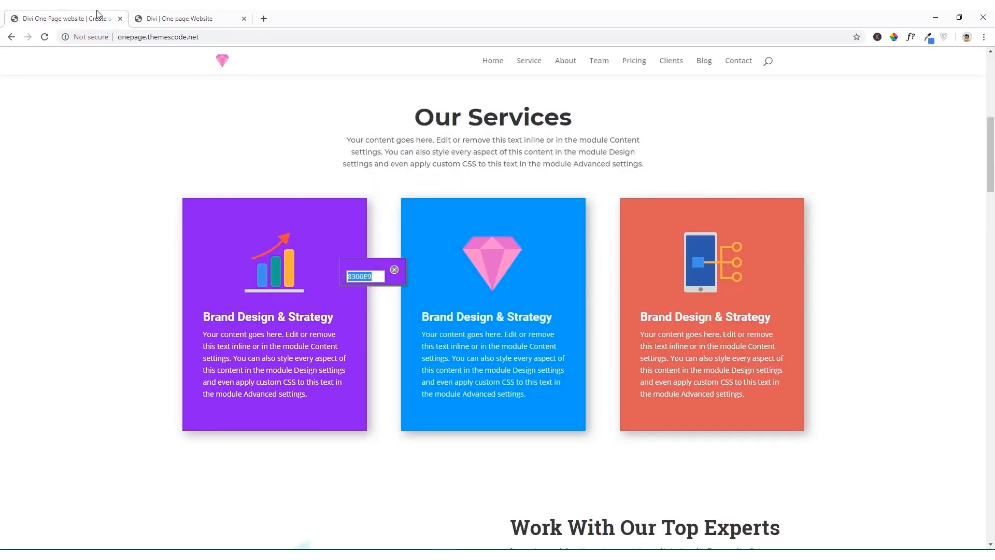
pyautogui.click(202, 14)
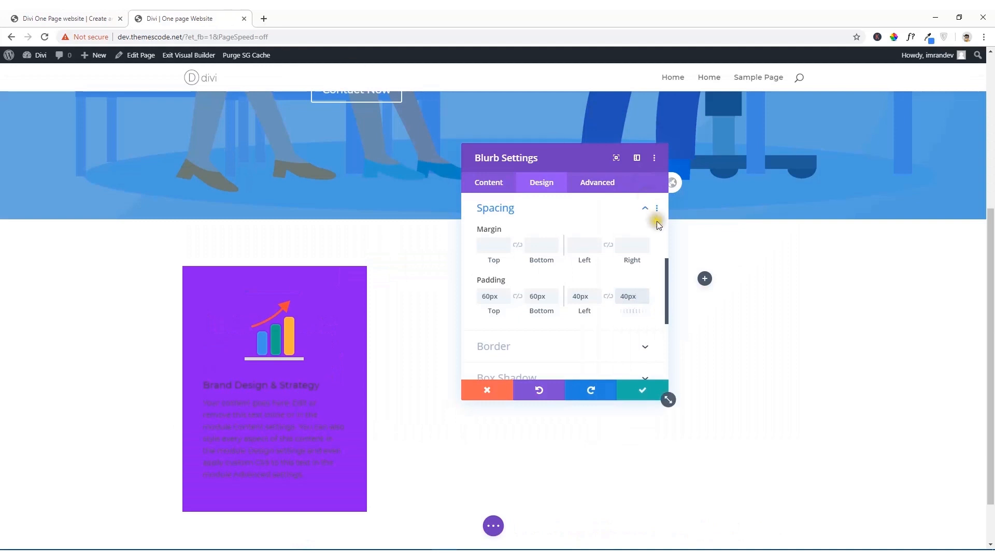
# Step: Set the font weight of the blurb's title text to Bold
pyautogui.scroll(-3, 593, 244)
pyautogui.scroll(5, 593, 246)
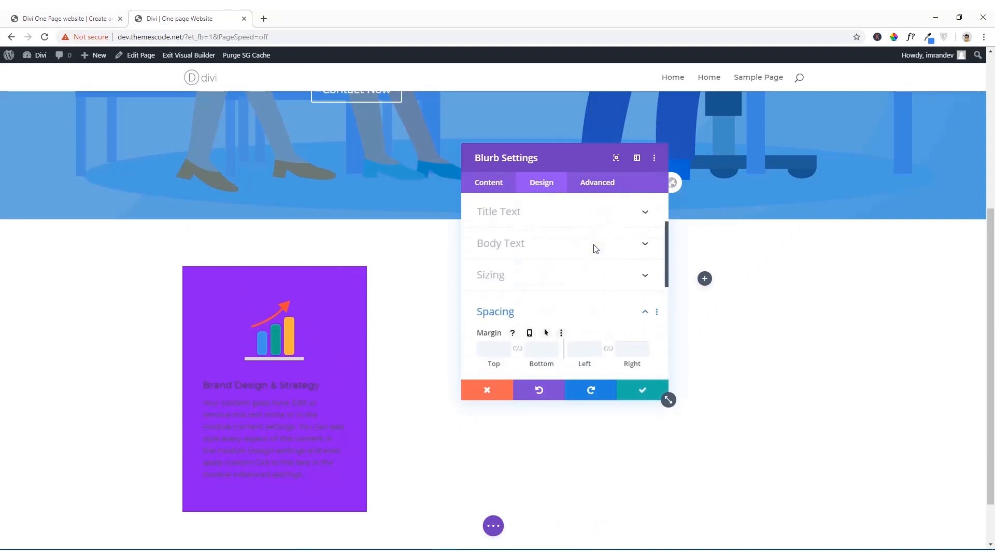
pyautogui.click(508, 215)
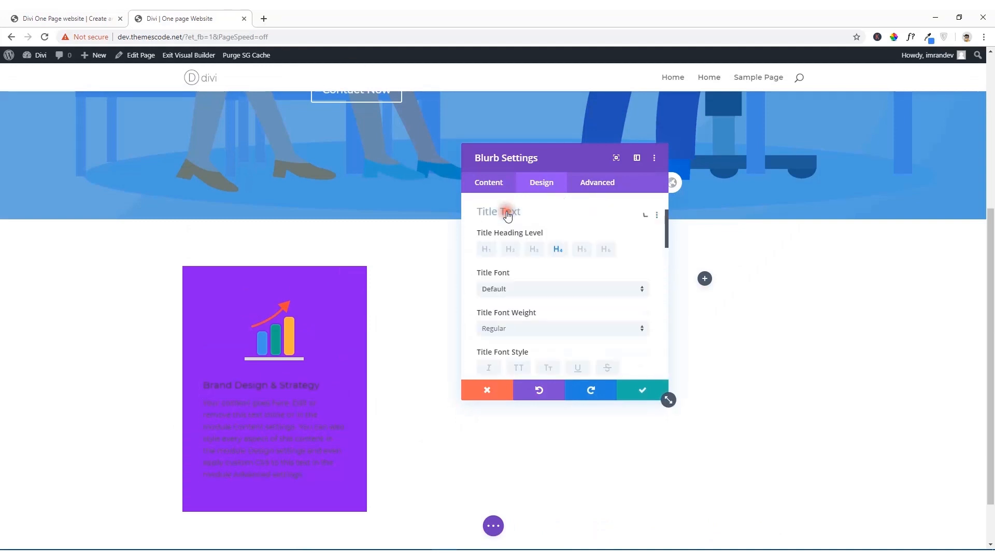
pyautogui.scroll(-3, 523, 275)
pyautogui.scroll(2, 525, 282)
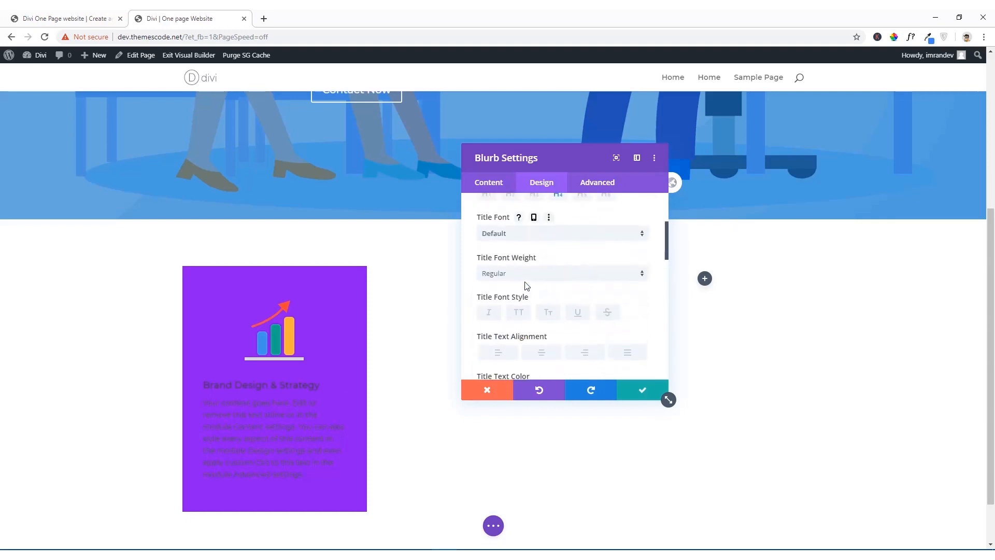
pyautogui.click(551, 277)
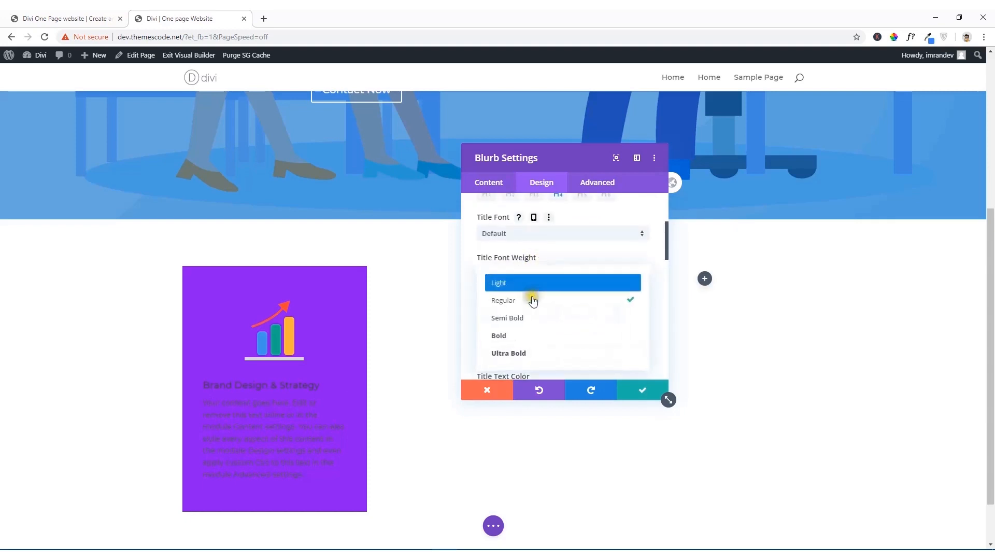
pyautogui.click(522, 336)
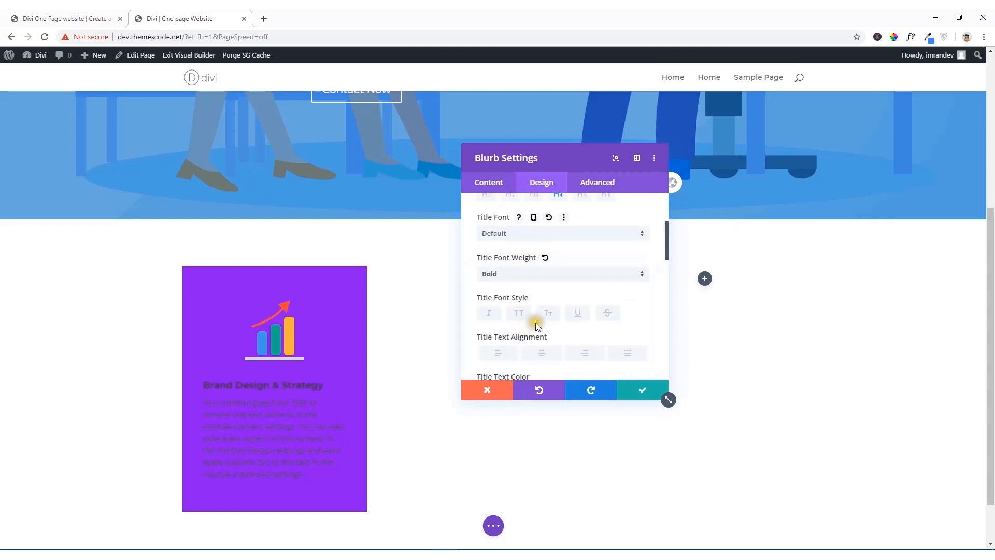
# Step: Compare with the reference card, then centre the blurb's title text and colour it white
pyautogui.scroll(-1, 539, 323)
pyautogui.click(67, 18)
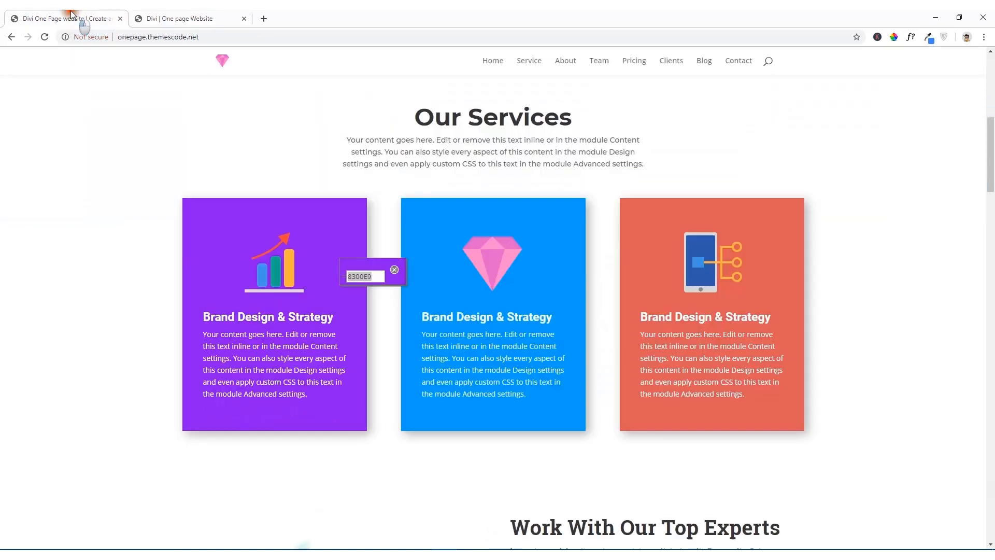
pyautogui.click(164, 15)
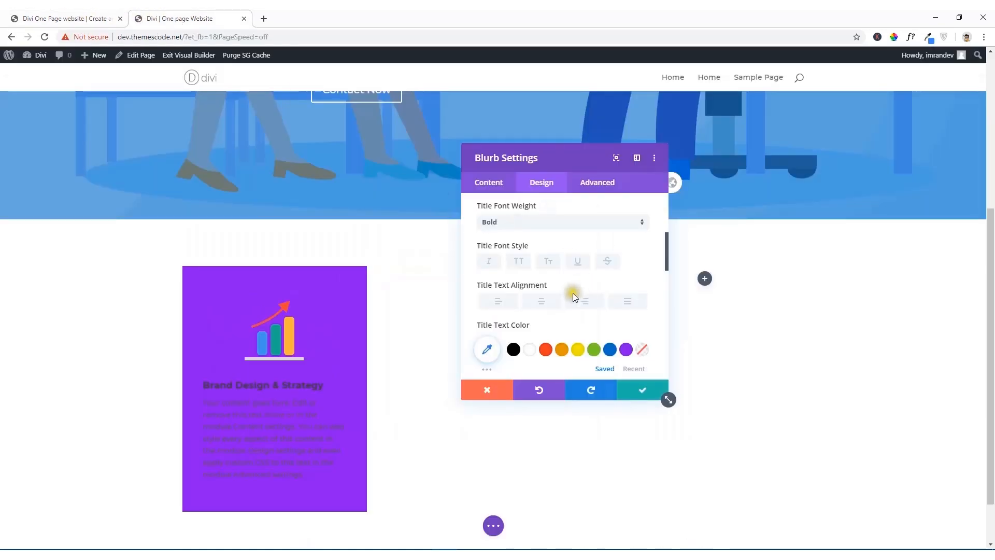
pyautogui.click(539, 301)
pyautogui.scroll(-2, 539, 291)
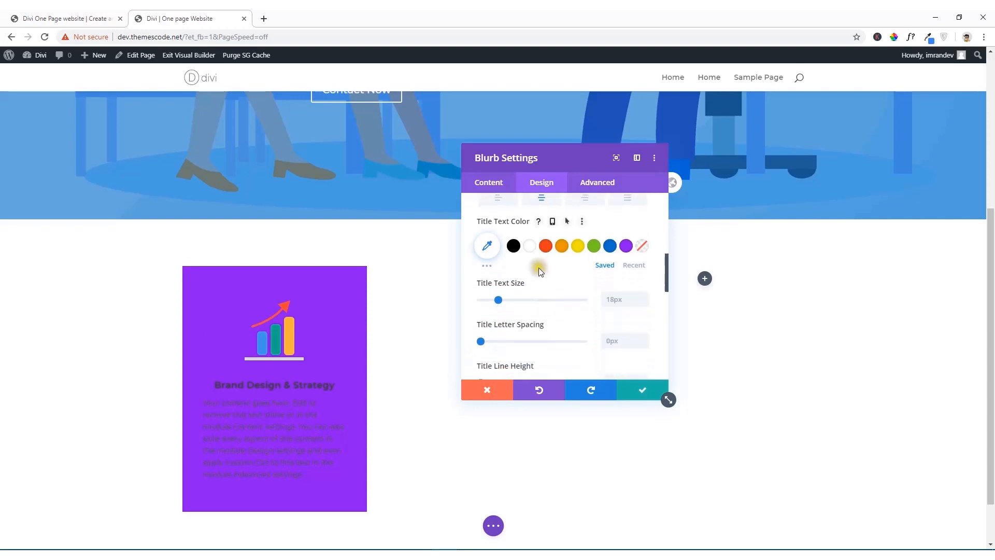
pyautogui.click(528, 248)
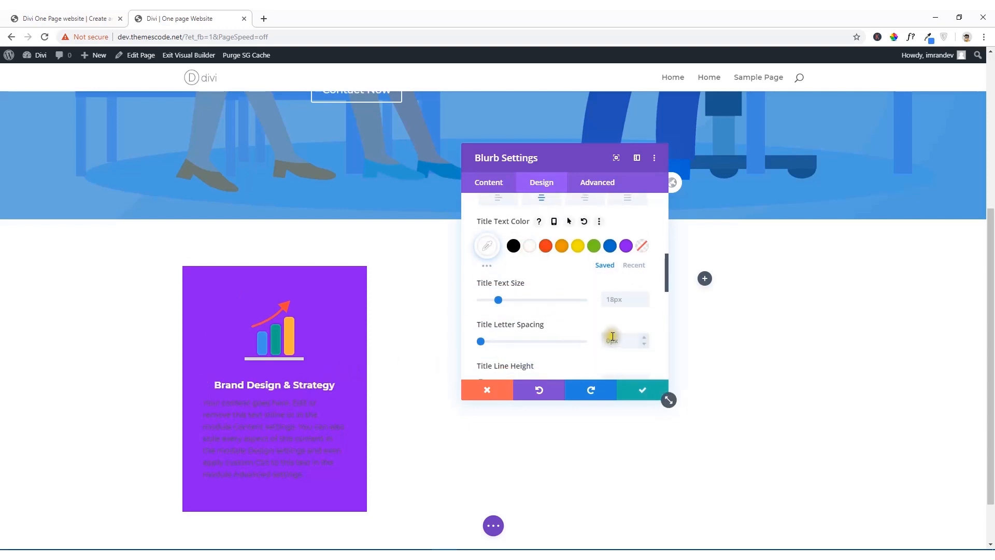
# Step: Set the blurb's title text size to 19px
pyautogui.scroll(-2, 601, 332)
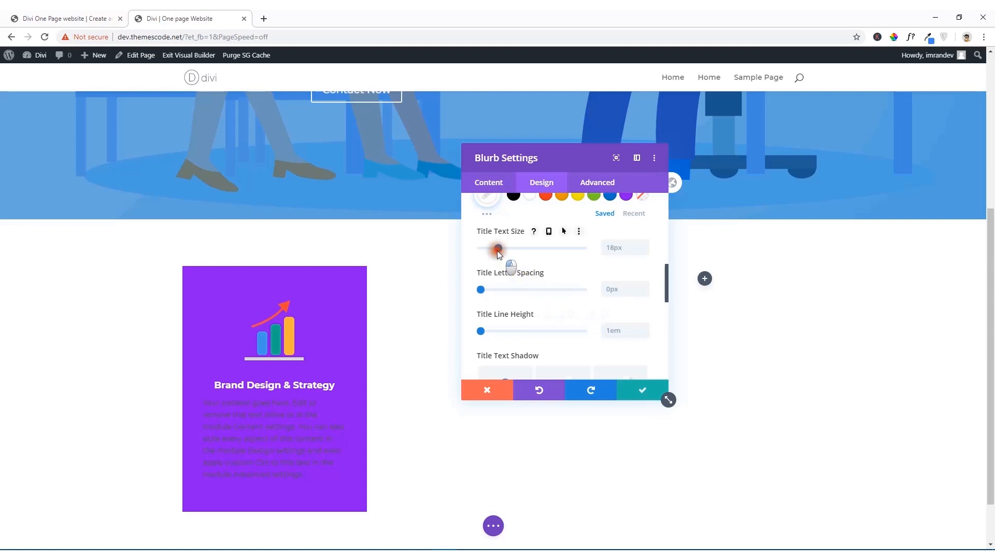
pyautogui.moveTo(497, 250); pyautogui.dragTo(501, 251)
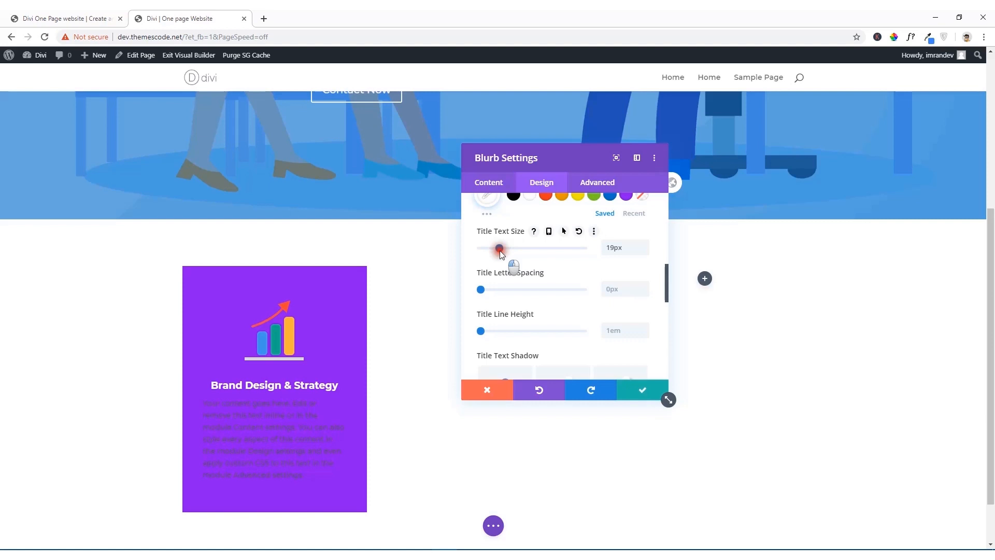
pyautogui.moveTo(500, 253); pyautogui.dragTo(501, 255)
# Step: Set the blurb's body text colour to white (#ffffff)
pyautogui.scroll(-2, 503, 298)
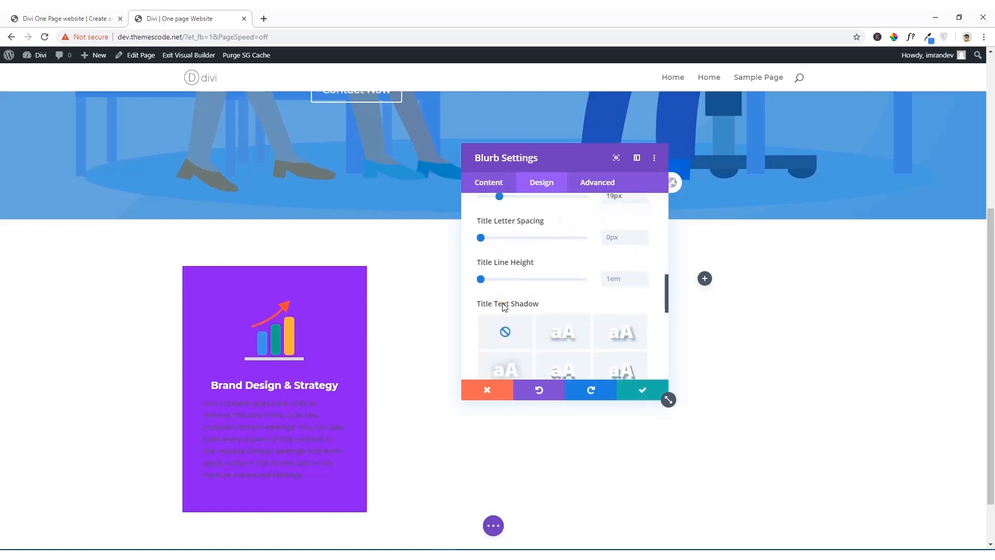
pyautogui.scroll(-2, 503, 306)
pyautogui.click(513, 267)
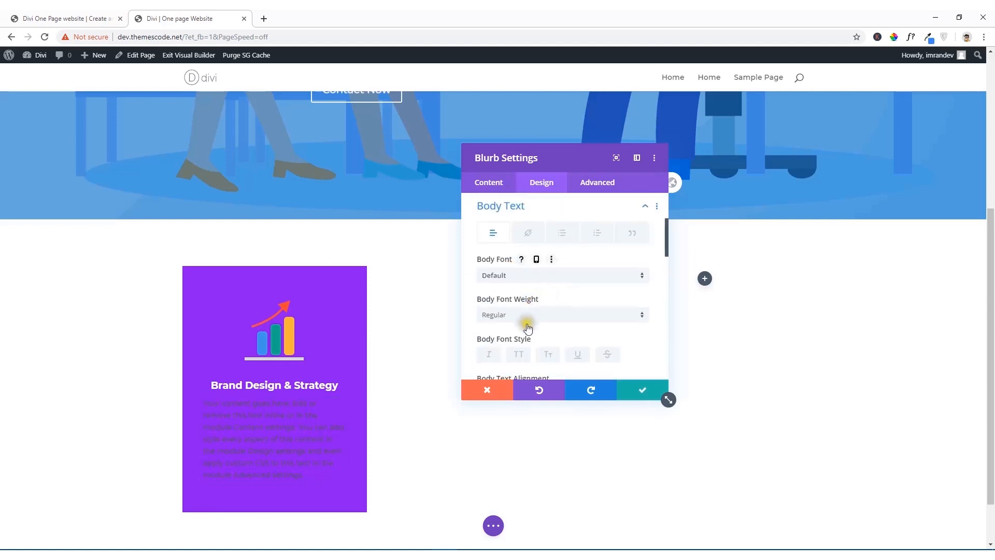
pyautogui.scroll(-2, 527, 311)
pyautogui.click(529, 342)
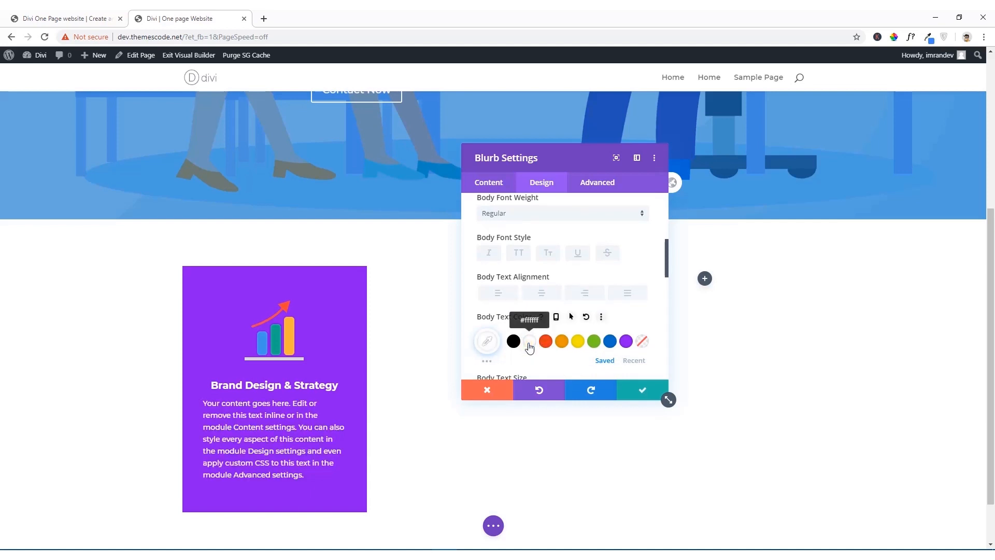
# Step: Try centred body text, compare it with the reference card, and set the body text alignment to left
pyautogui.click(542, 294)
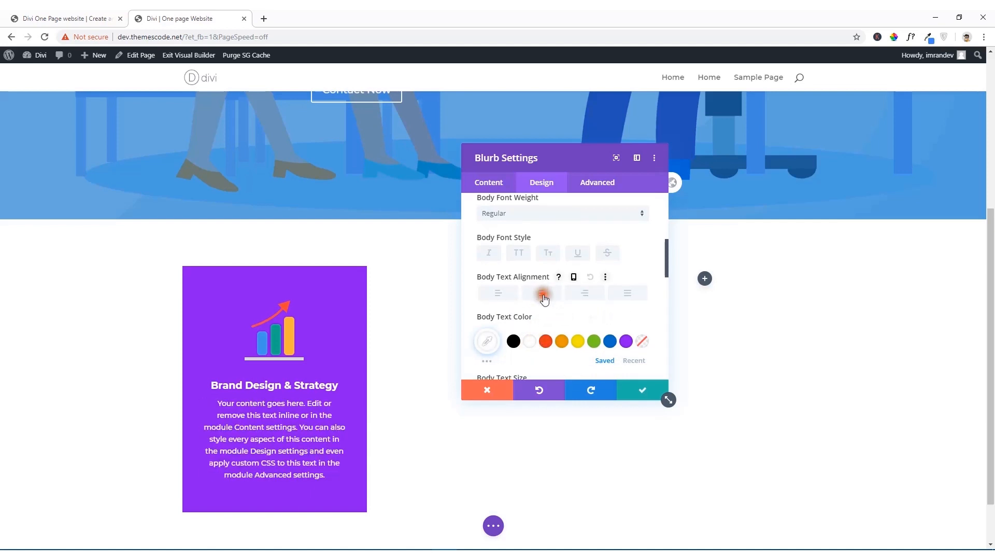
pyautogui.click(79, 14)
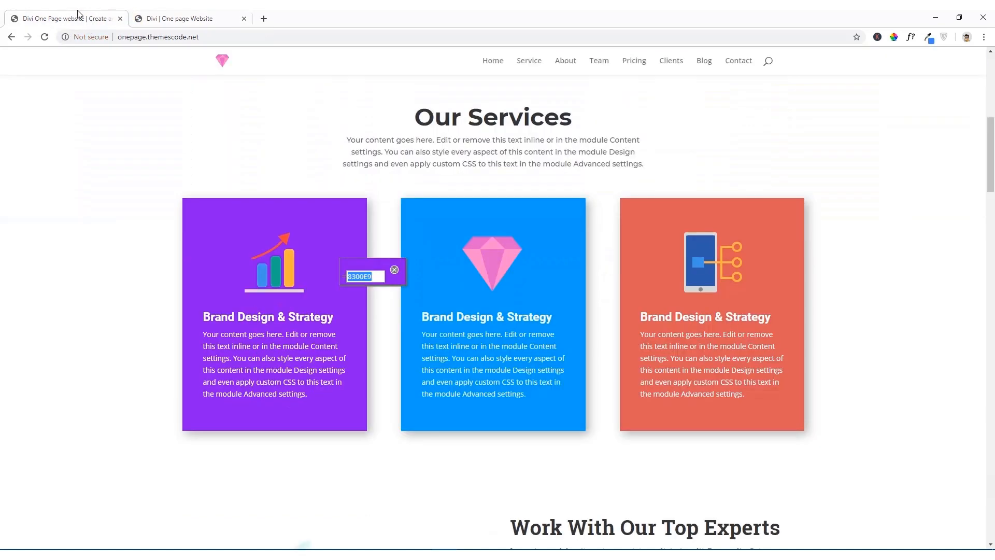
pyautogui.click(139, 13)
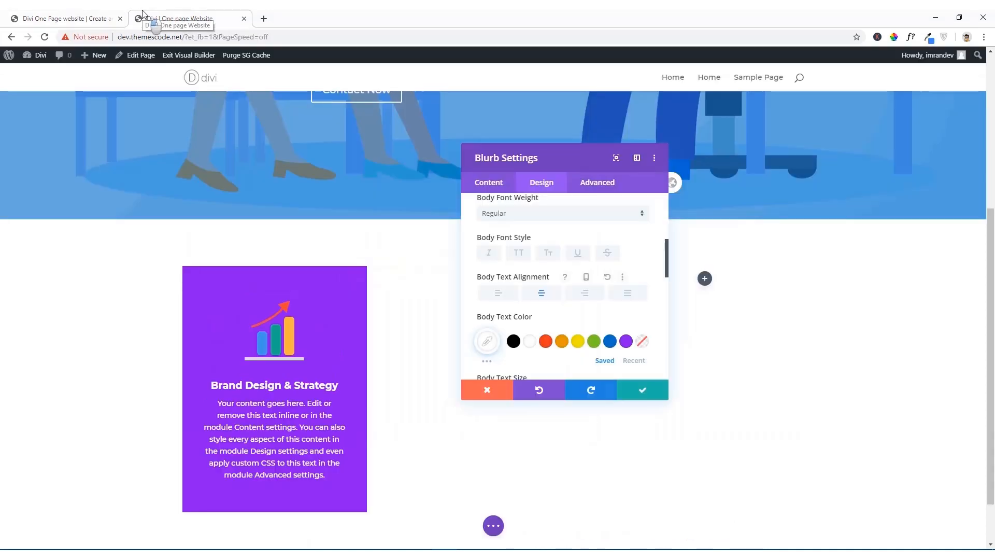
pyautogui.click(499, 294)
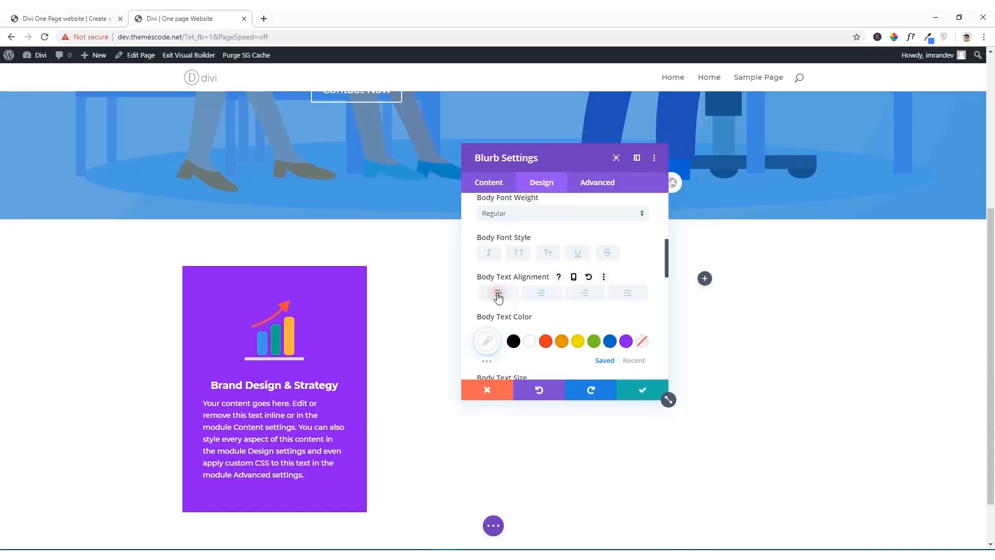
# Step: Set the blurb's title text alignment to left and compare the card with the reference site
pyautogui.scroll(3, 492, 303)
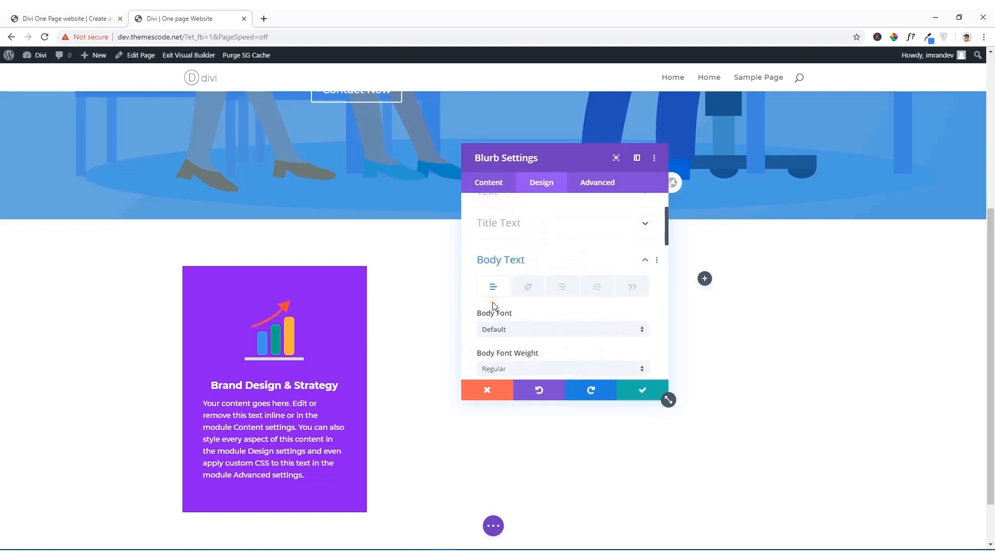
pyautogui.scroll(-1, 545, 343)
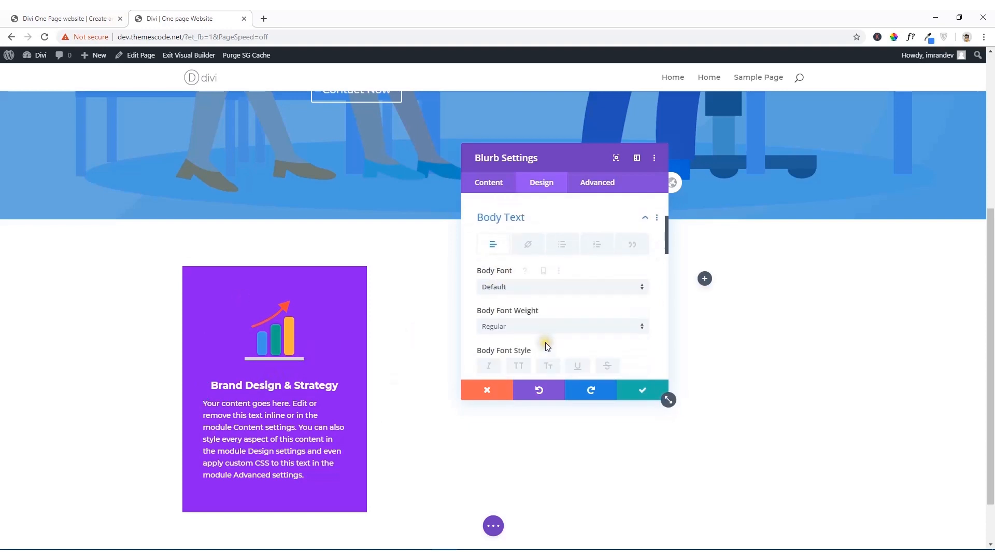
pyautogui.scroll(3, 538, 313)
pyautogui.click(521, 302)
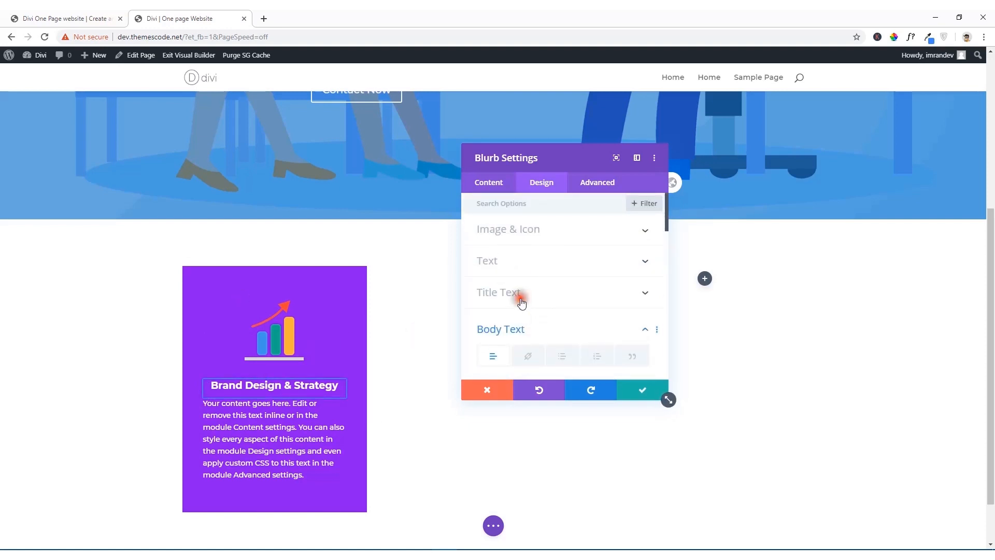
pyautogui.scroll(-2, 531, 288)
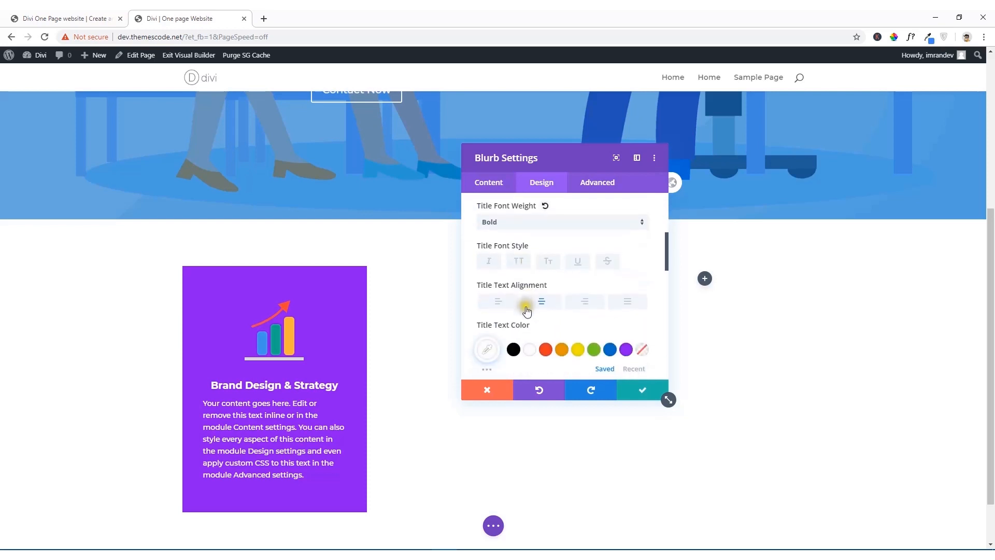
pyautogui.click(498, 301)
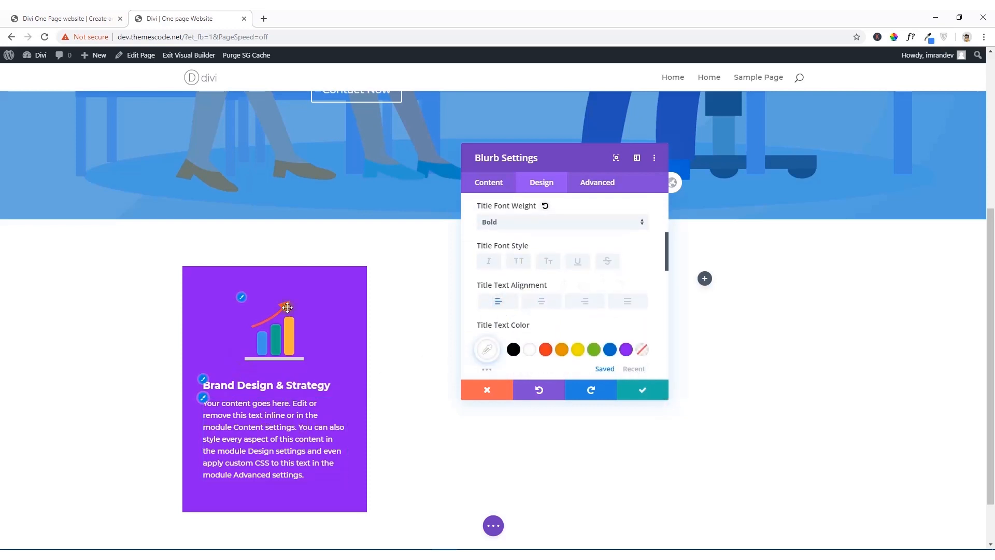
pyautogui.click(73, 19)
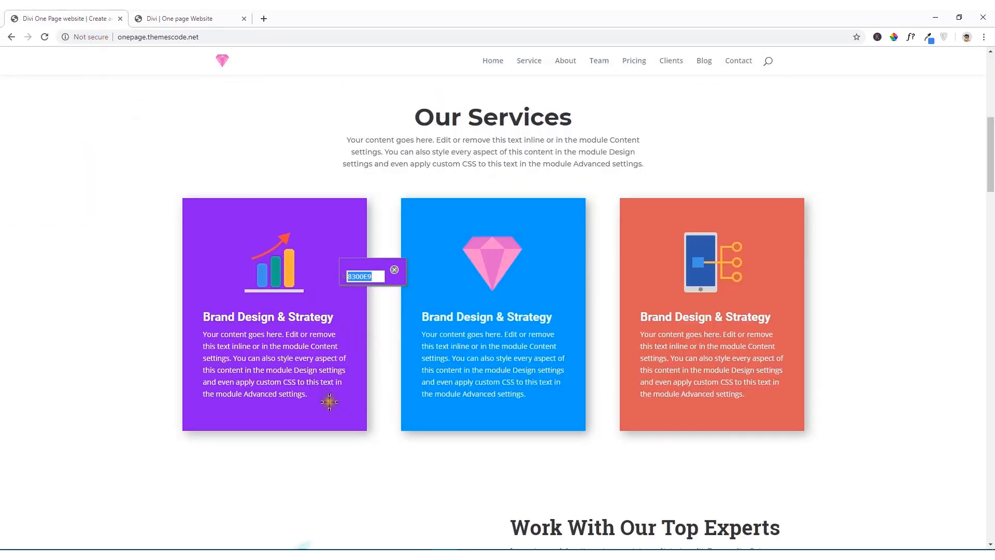
pyautogui.click(173, 15)
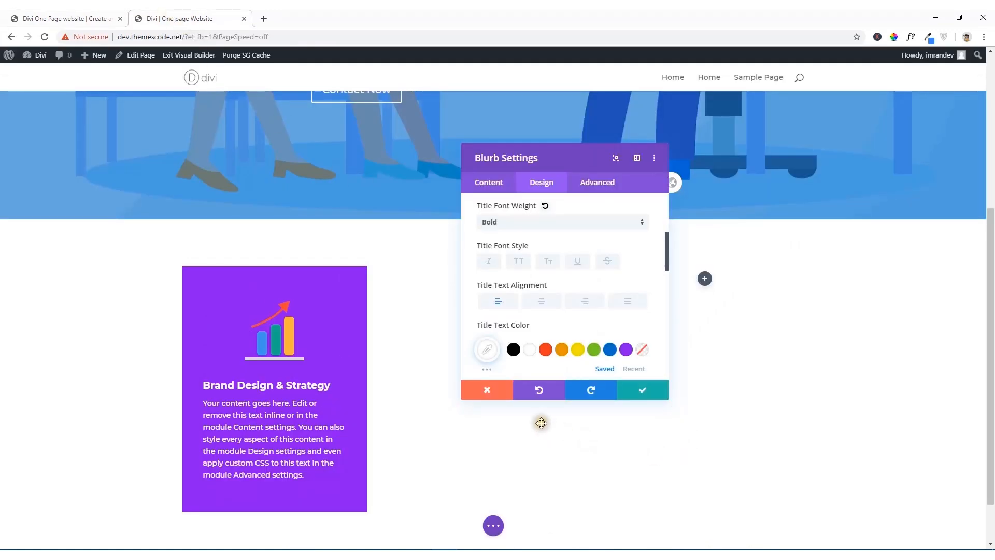
# Step: Apply the first box shadow preset, a soft shadow around all sides, to the blurb
pyautogui.scroll(-2, 594, 338)
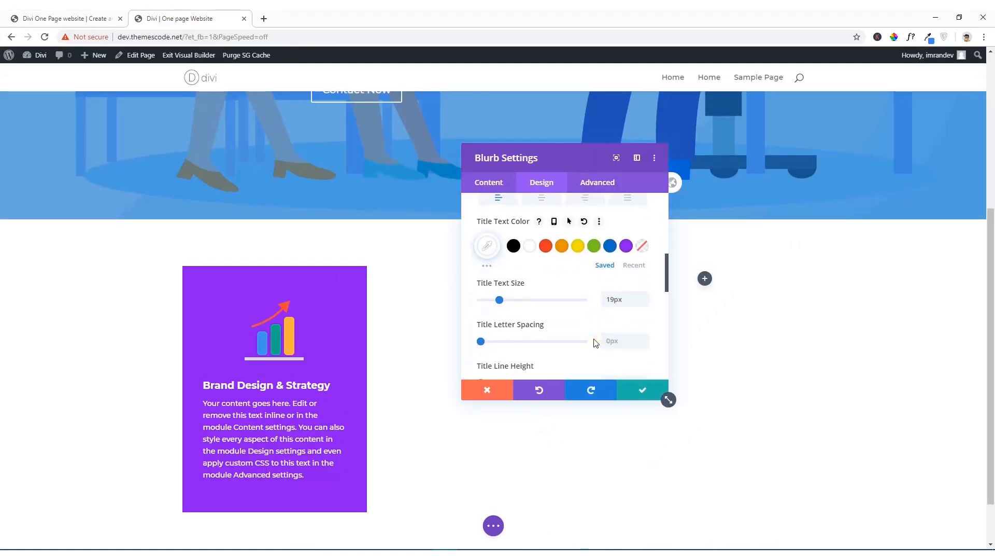
pyautogui.scroll(-5, 591, 337)
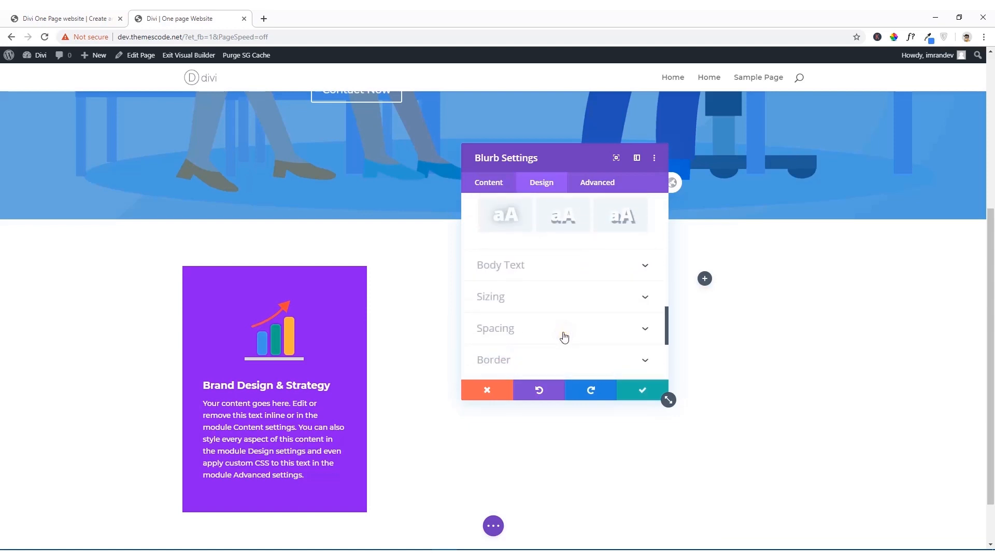
pyautogui.scroll(-1, 565, 338)
pyautogui.click(565, 337)
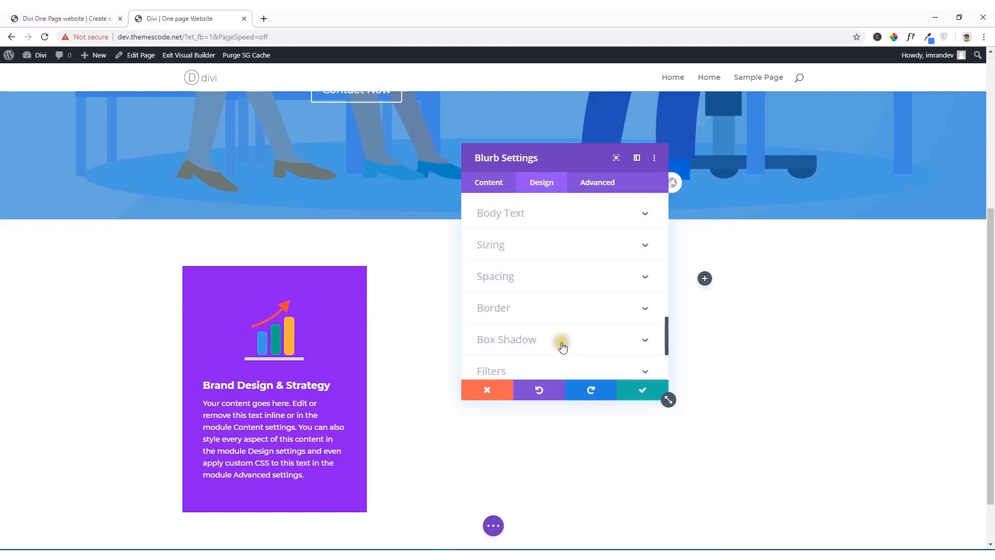
pyautogui.click(548, 265)
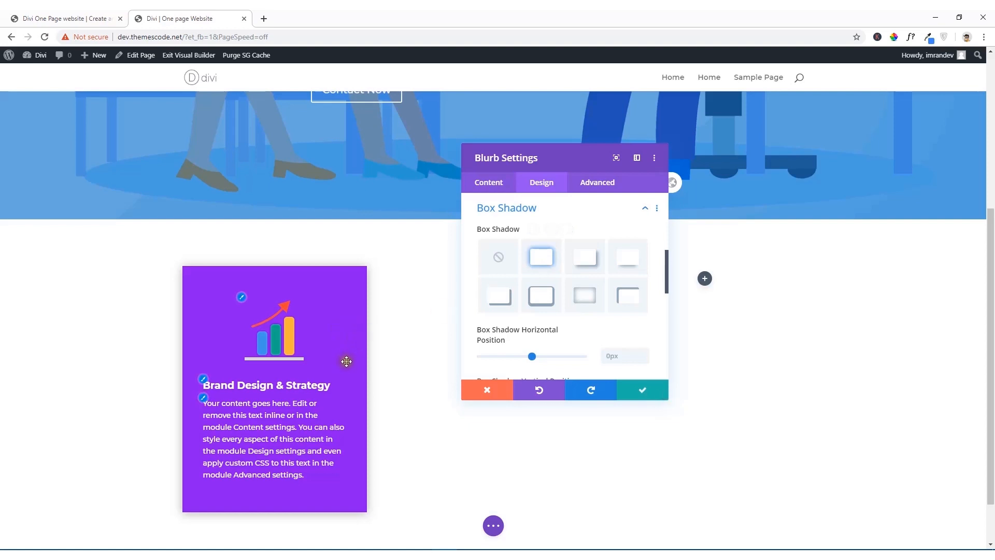
# Step: Set the blurb's box shadow colour to the purple swatch and its spread strength to -5px
pyautogui.scroll(-1, 545, 369)
pyautogui.scroll(-4, 546, 369)
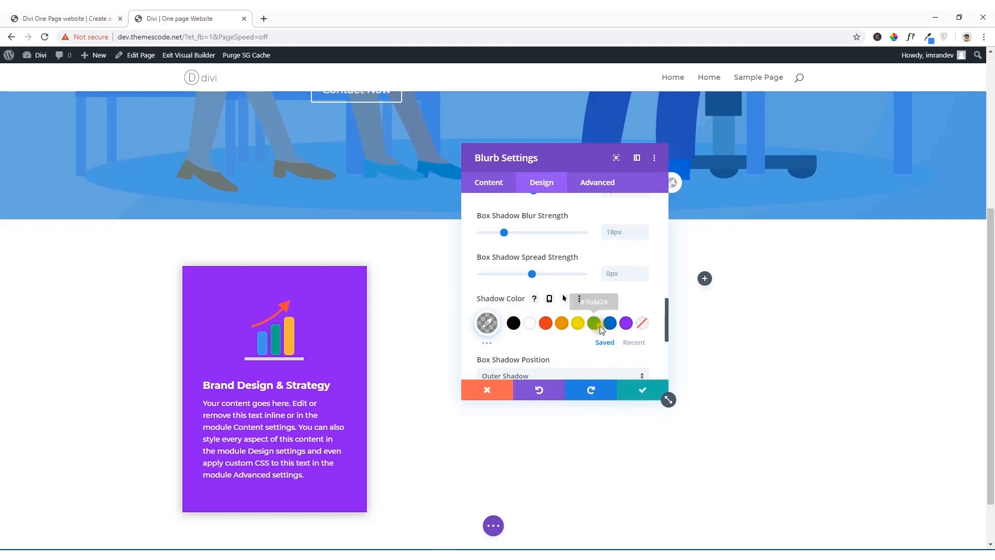
pyautogui.click(627, 324)
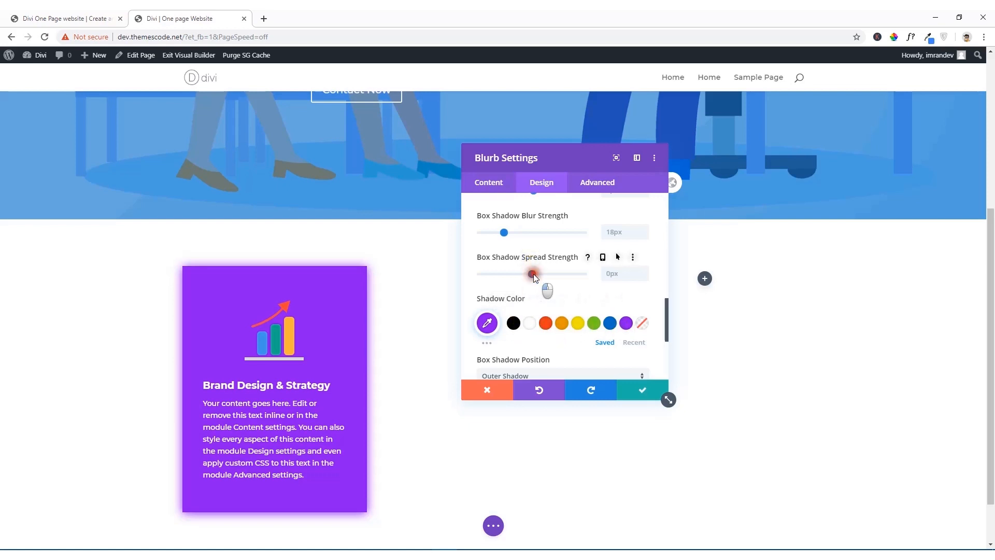
pyautogui.moveTo(534, 274)
pyautogui.mouseDown()
pyautogui.moveTo(519, 274)
pyautogui.moveTo(525, 281)
pyautogui.mouseUp()
pyautogui.scroll(3, 534, 337)
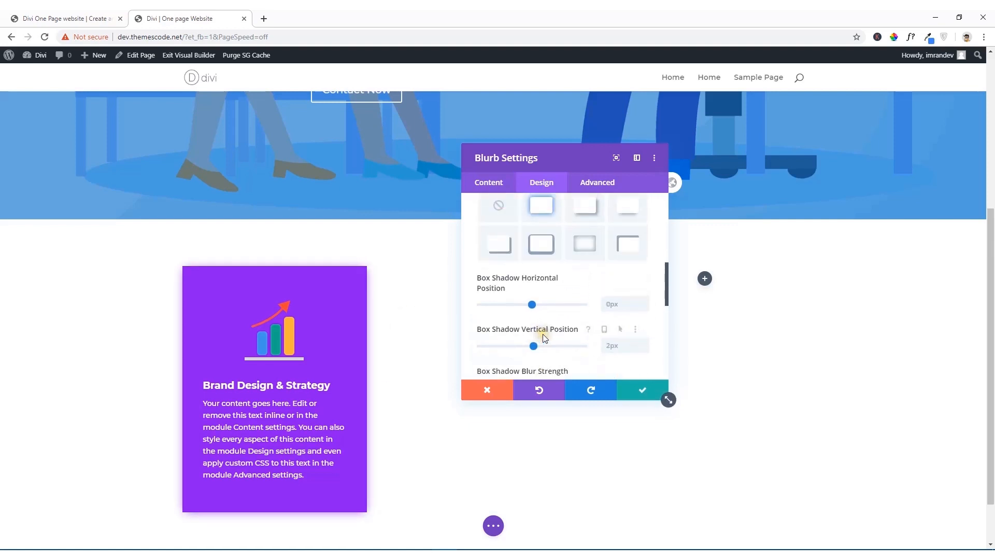
pyautogui.scroll(-1, 543, 335)
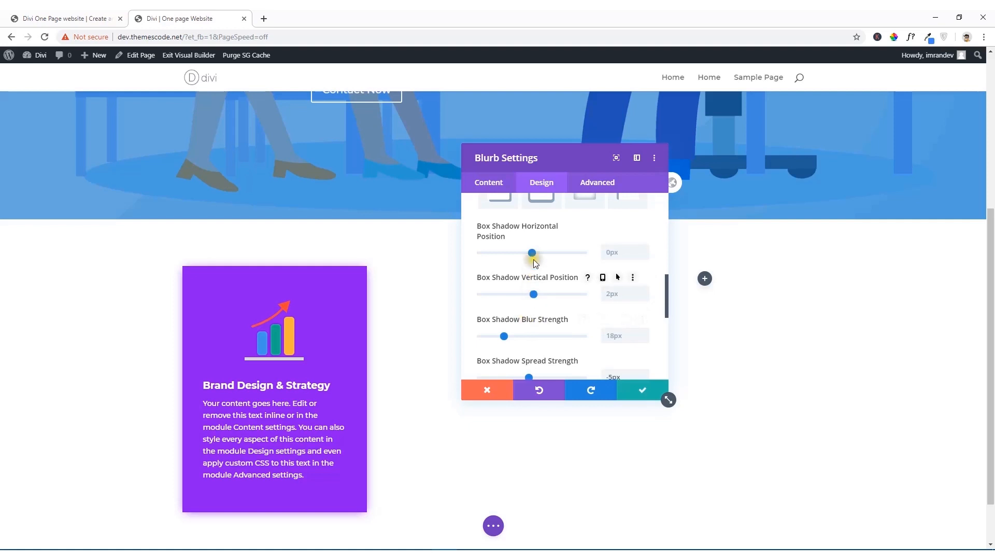
pyautogui.scroll(-1, 528, 350)
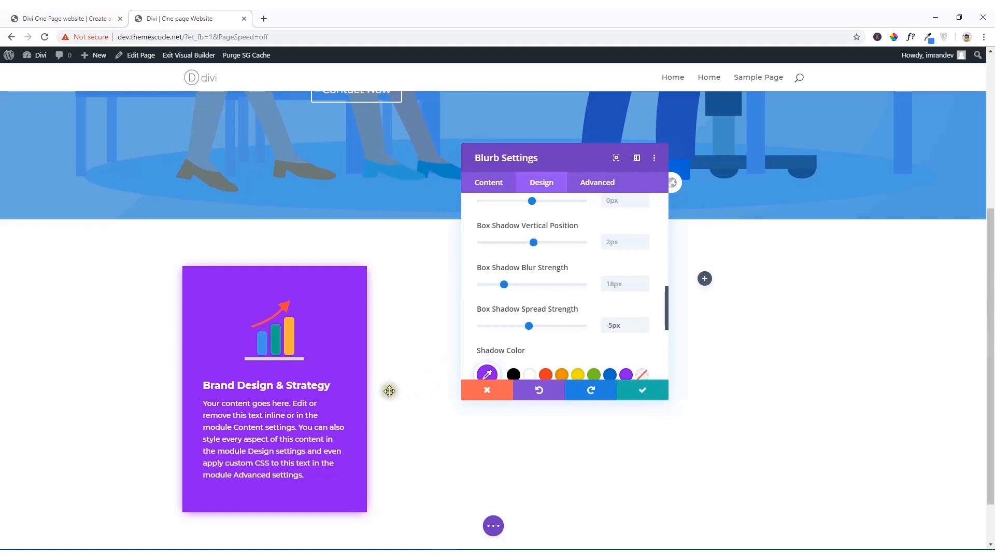
pyautogui.scroll(-3, 512, 347)
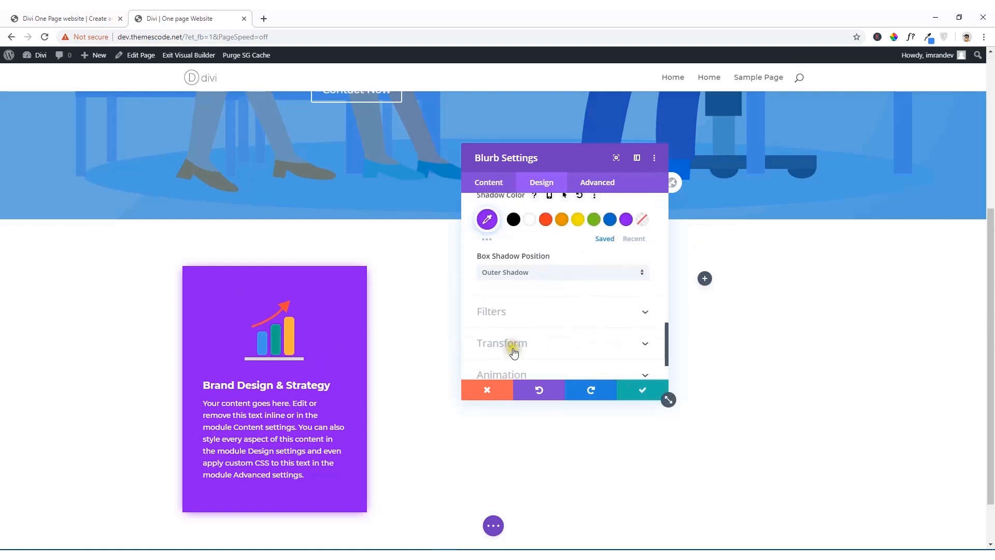
# Step: Try the Fade animation style on the blurb
pyautogui.scroll(-1, 521, 343)
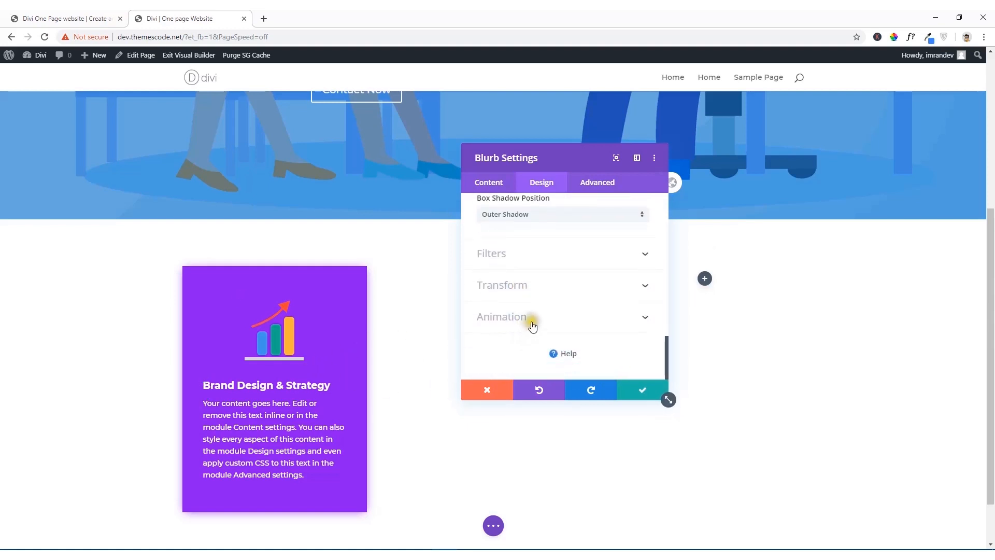
pyautogui.click(529, 317)
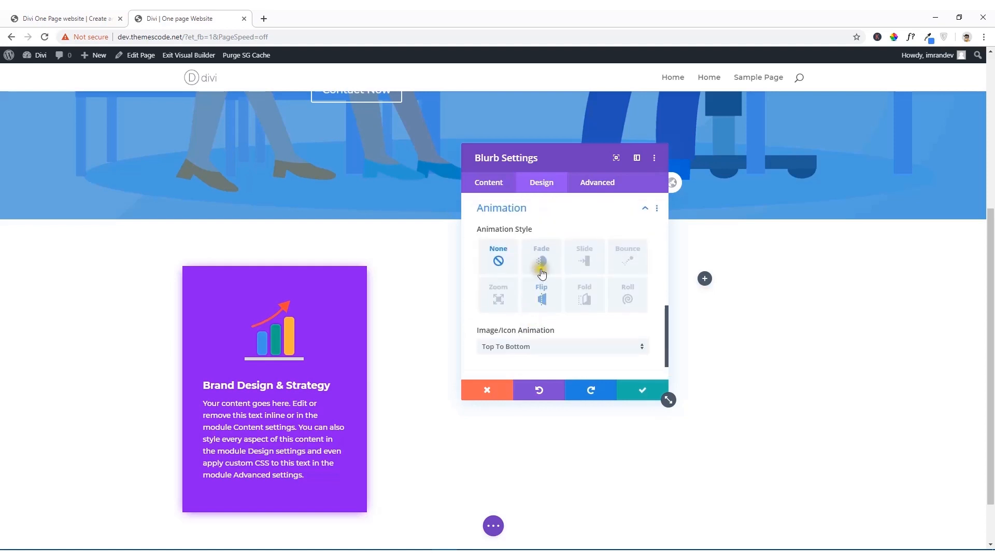
pyautogui.click(545, 264)
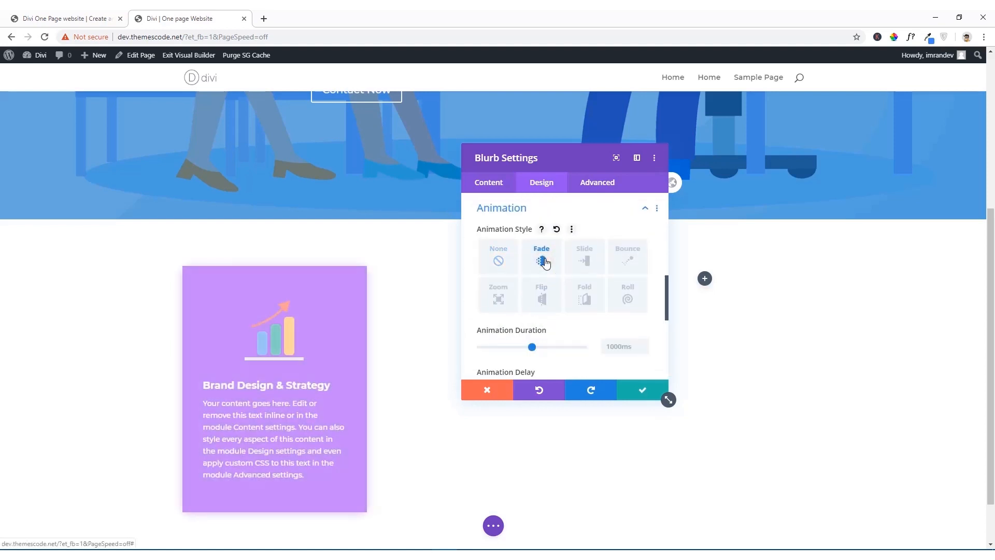
# Step: Reload the reference site and examine how its three Our Services cards animate into view
pyautogui.click(23, 16)
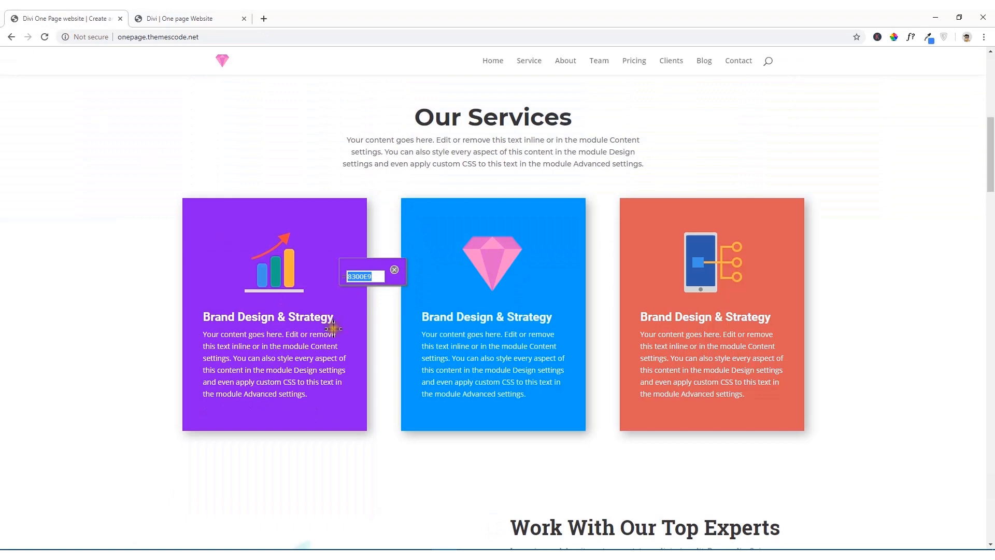
pyautogui.scroll(-7, 333, 332)
pyautogui.scroll(1, 337, 325)
pyautogui.scroll(6, 338, 325)
pyautogui.click(895, 41)
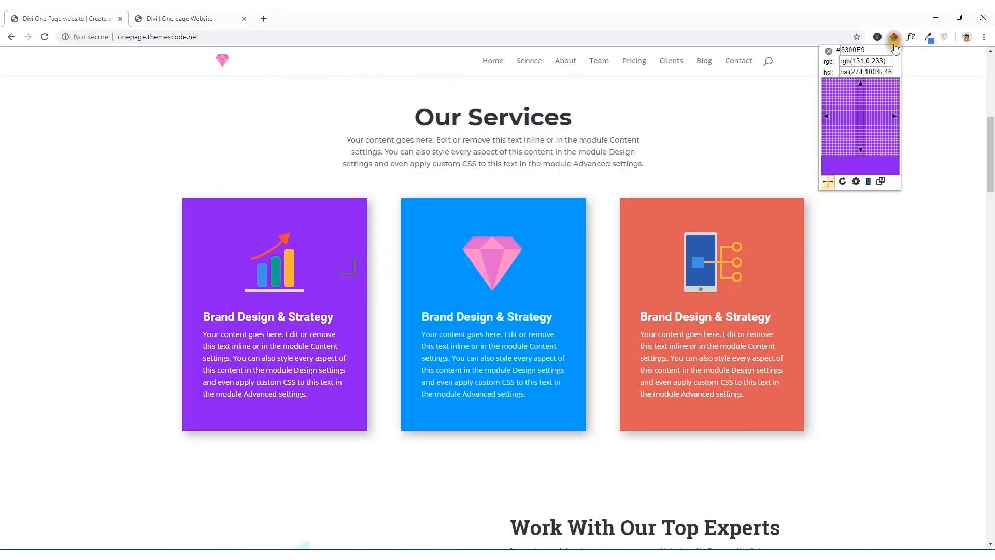
pyautogui.click(828, 51)
pyautogui.scroll(-4, 376, 285)
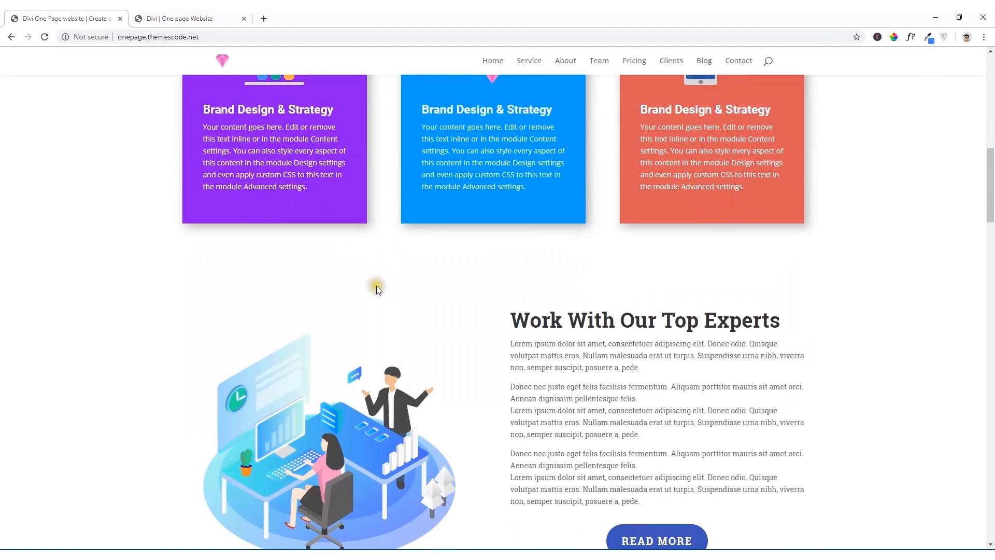
pyautogui.scroll(6, 376, 285)
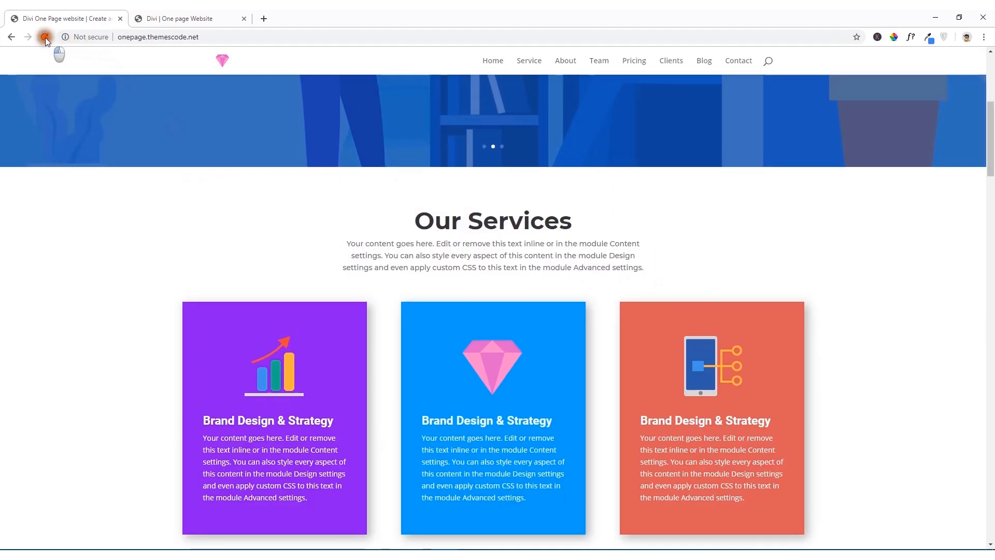
pyautogui.click(45, 37)
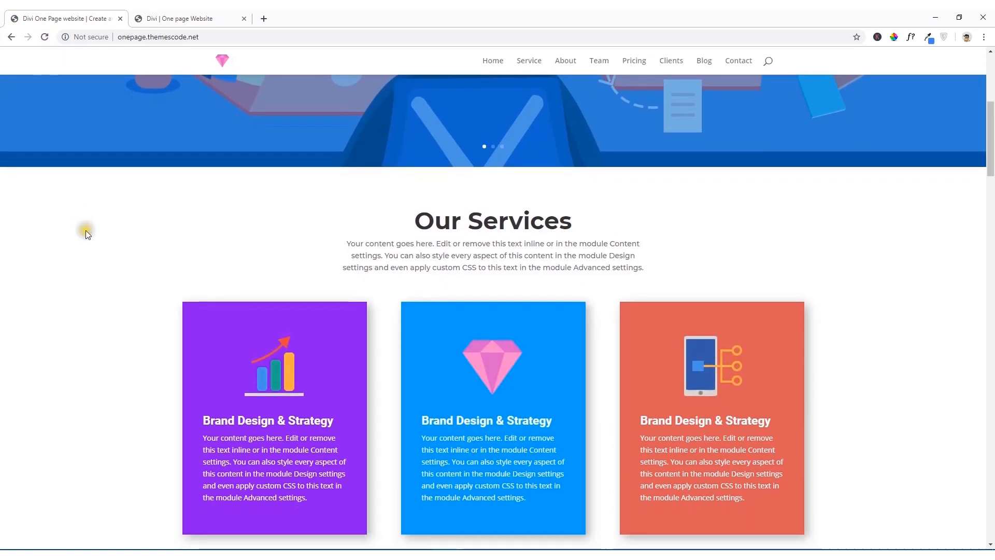
pyautogui.scroll(6, 95, 249)
pyautogui.click(44, 44)
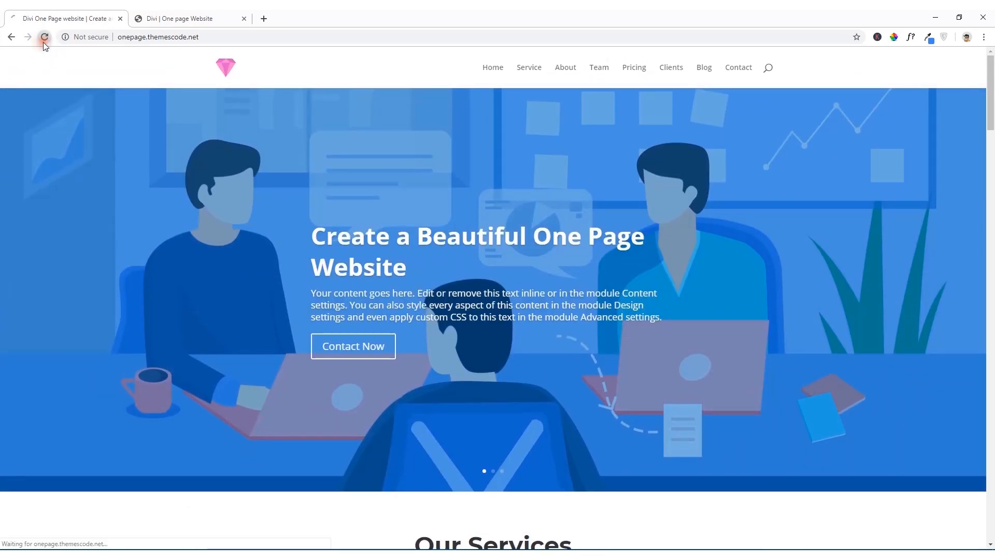
pyautogui.scroll(-4, 126, 231)
pyautogui.scroll(-4, 126, 231)
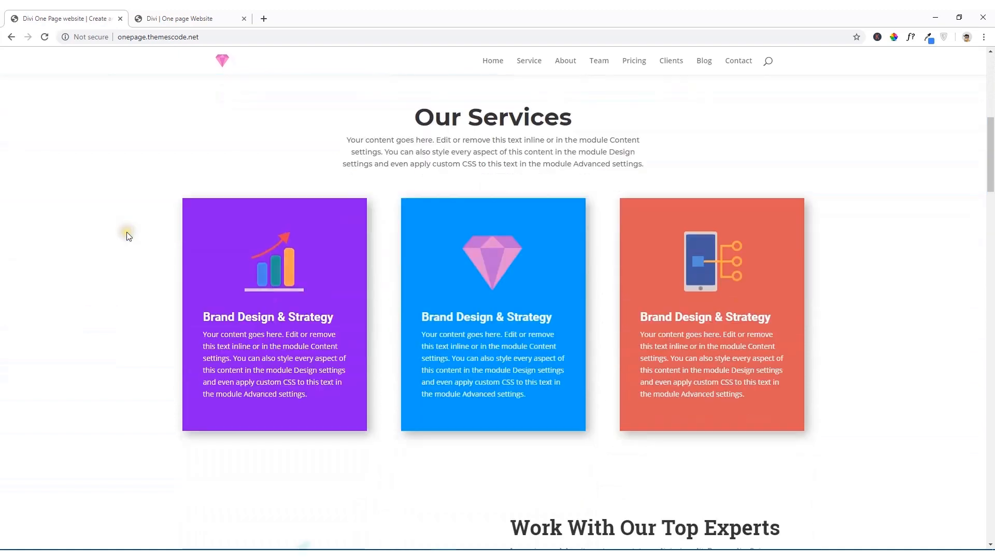
# Step: Preview the Slide, Bounce and Flip animations on the purple blurb and set its animation style to Fold
pyautogui.click(180, 19)
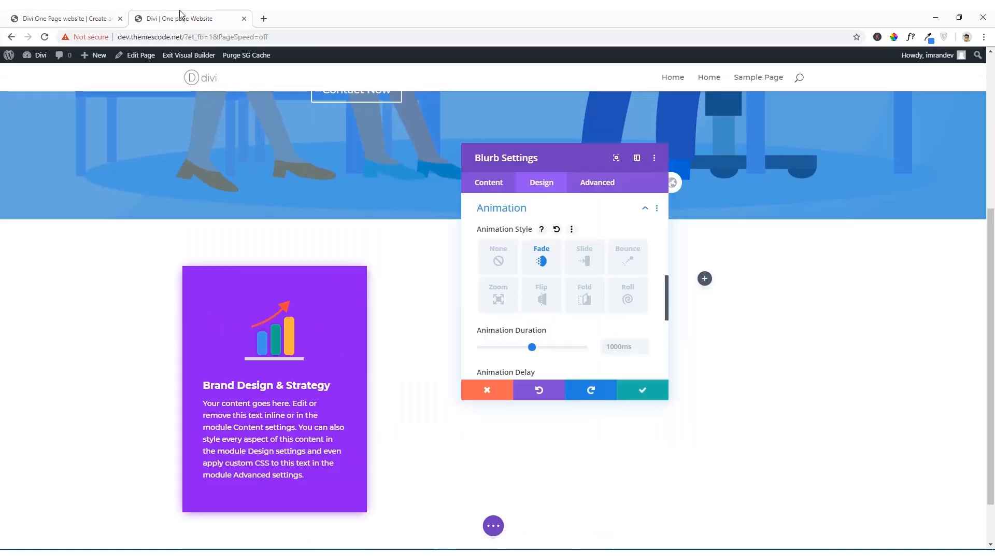
pyautogui.click(584, 262)
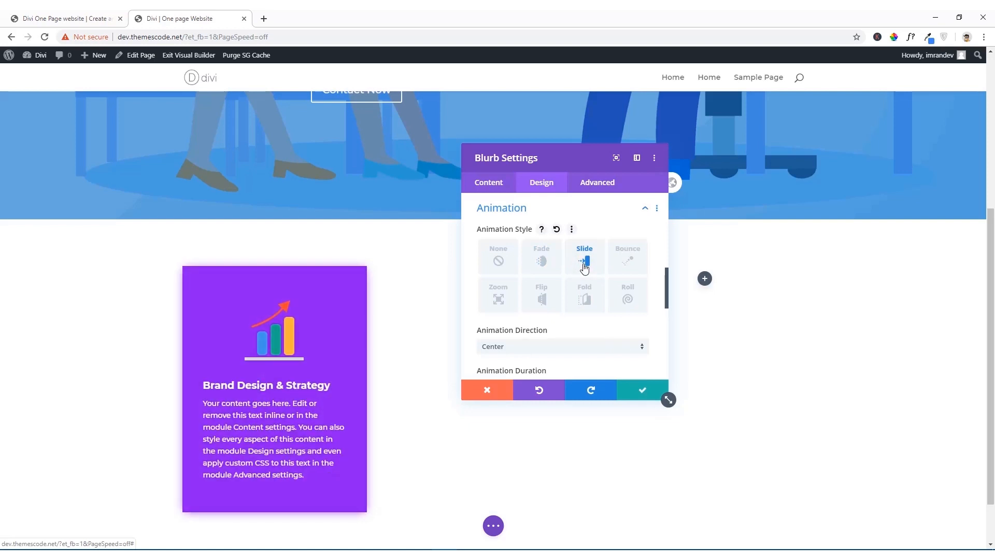
pyautogui.click(627, 263)
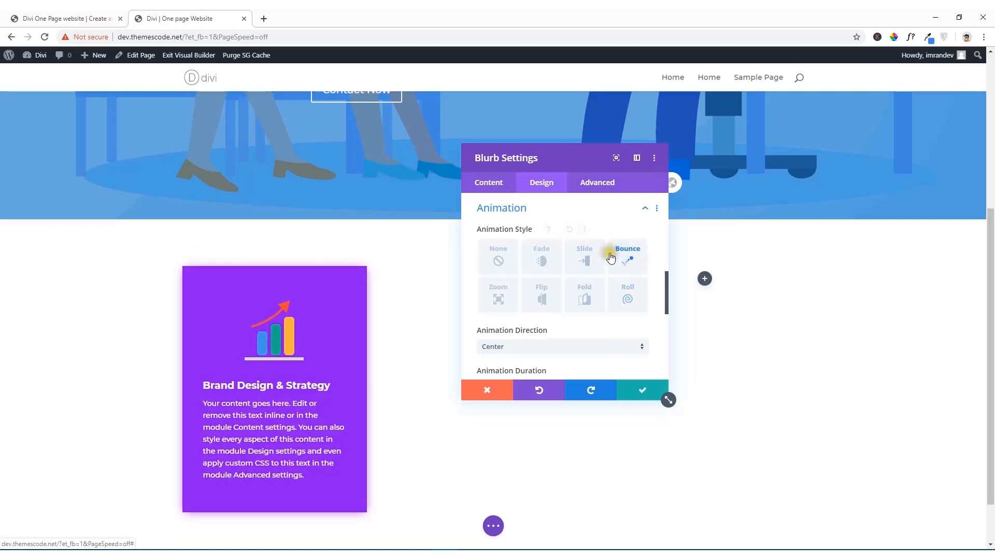
pyautogui.click(585, 304)
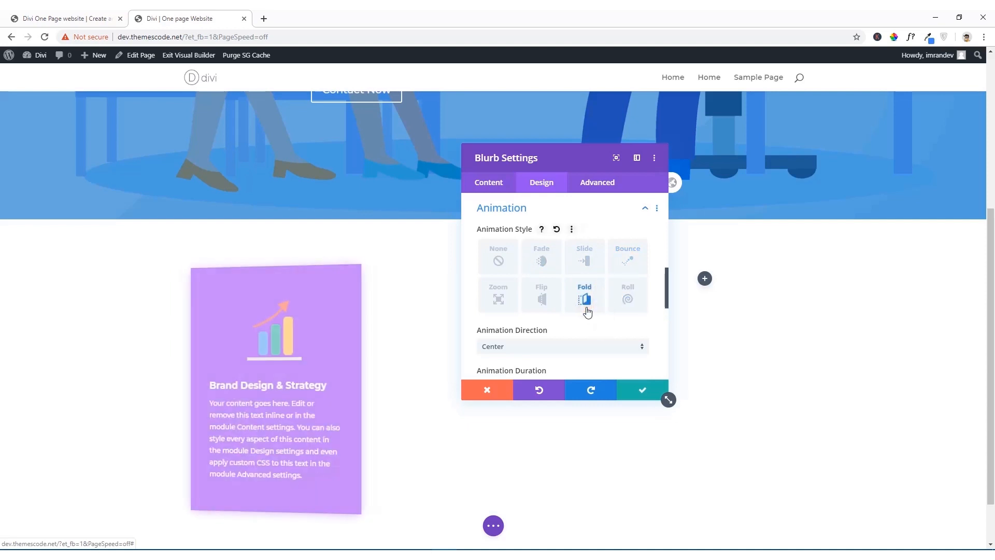
pyautogui.click(551, 303)
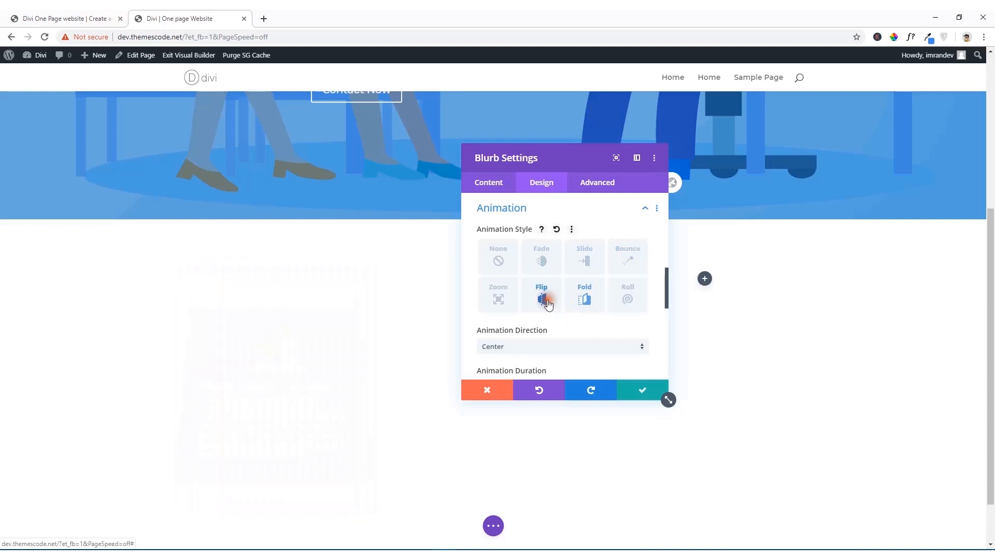
pyautogui.click(583, 302)
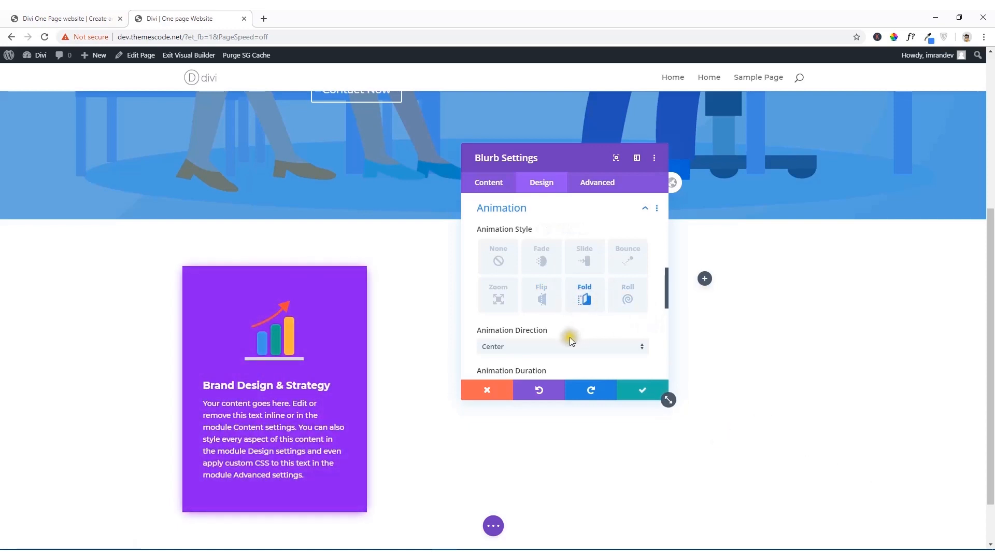
# Step: Try the Left animation direction, set the blurb's animation direction to Right, and save the blurb settings
pyautogui.scroll(-2, 568, 336)
pyautogui.click(526, 244)
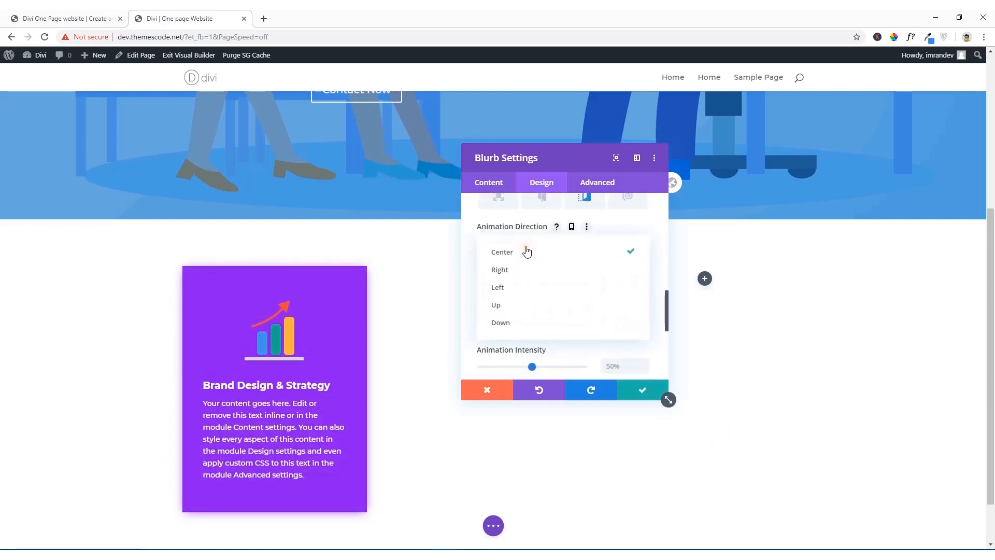
pyautogui.click(515, 285)
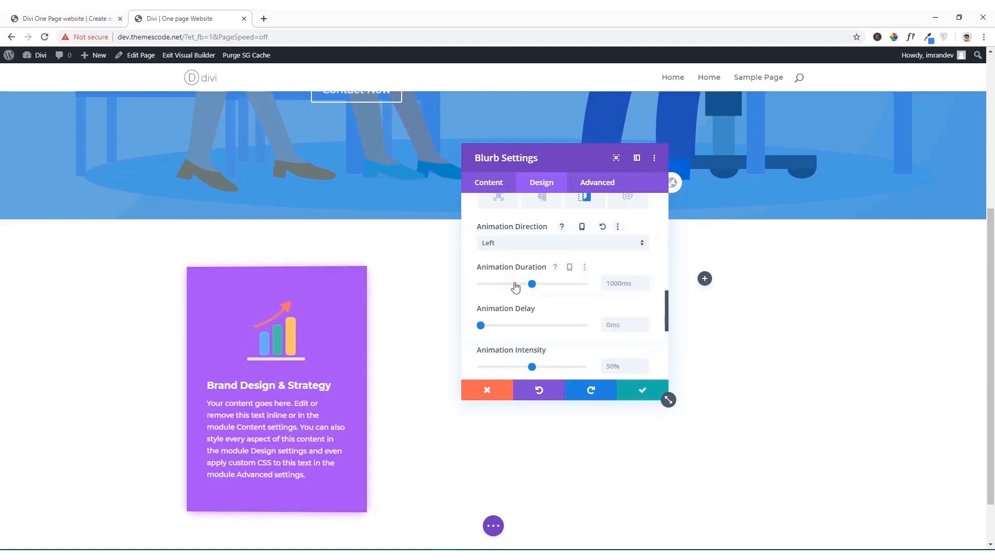
pyautogui.click(545, 244)
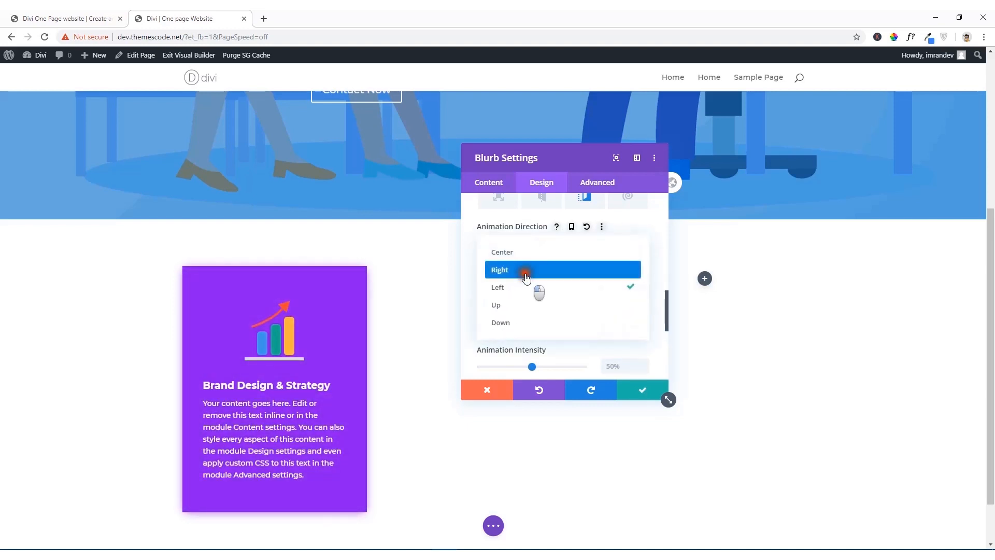
pyautogui.click(526, 271)
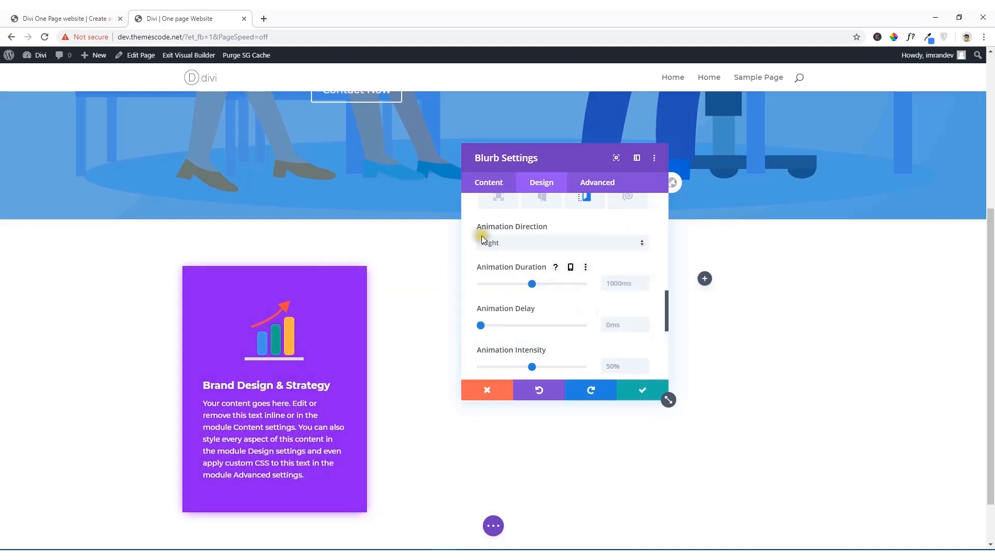
pyautogui.scroll(-3, 588, 362)
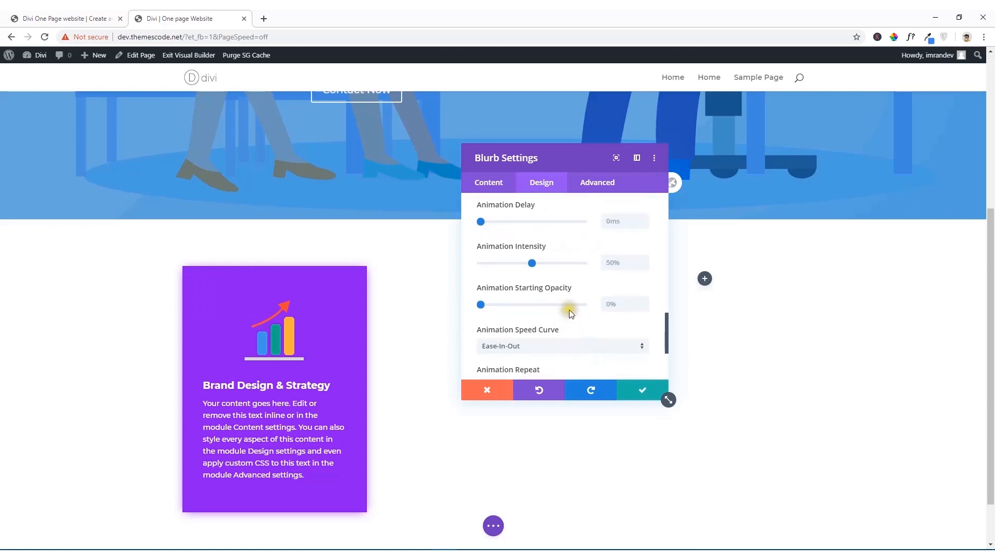
pyautogui.scroll(2, 569, 309)
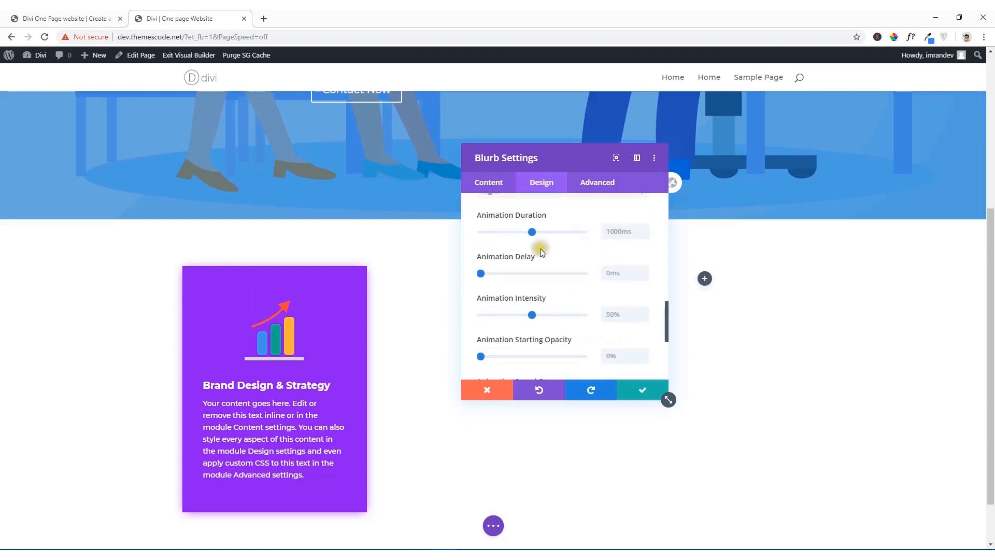
pyautogui.scroll(-3, 555, 300)
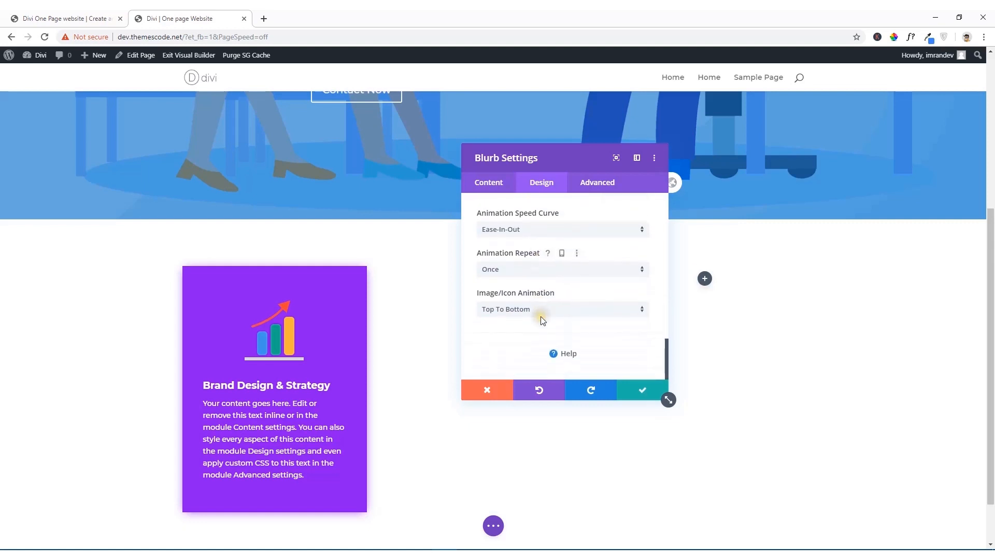
pyautogui.click(631, 393)
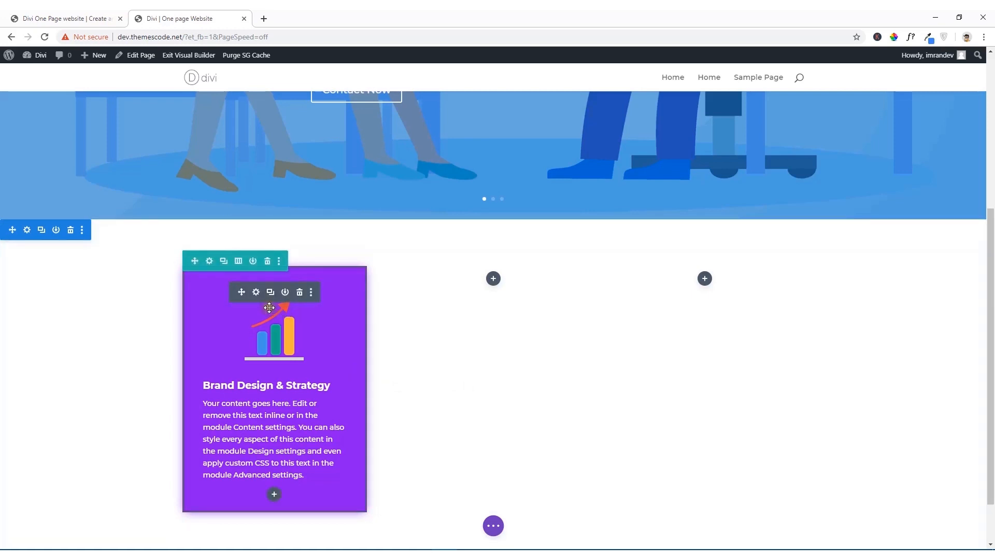
# Step: Duplicate the Brand Design & Strategy blurb twice and place the copies in the row's second and third columns
pyautogui.click(97, 17)
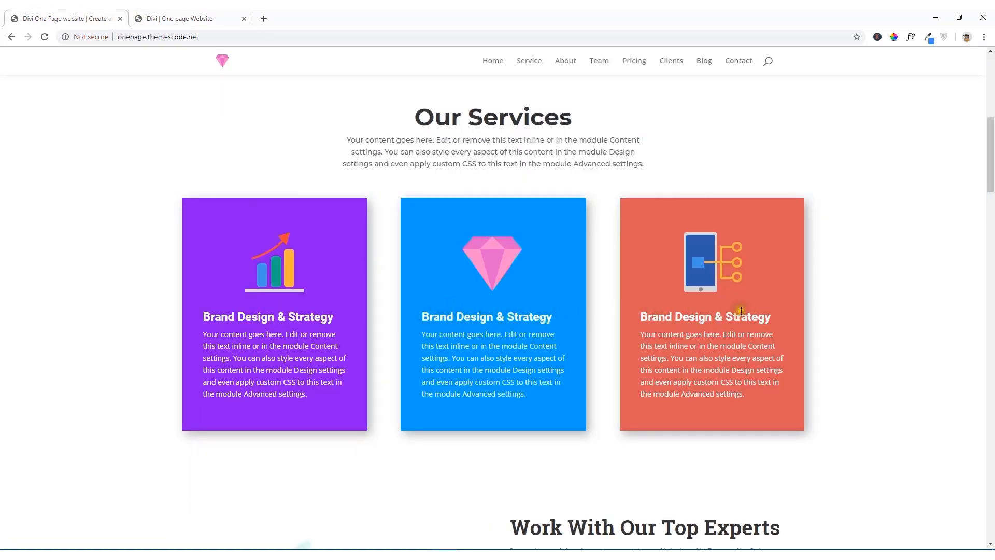
pyautogui.click(166, 18)
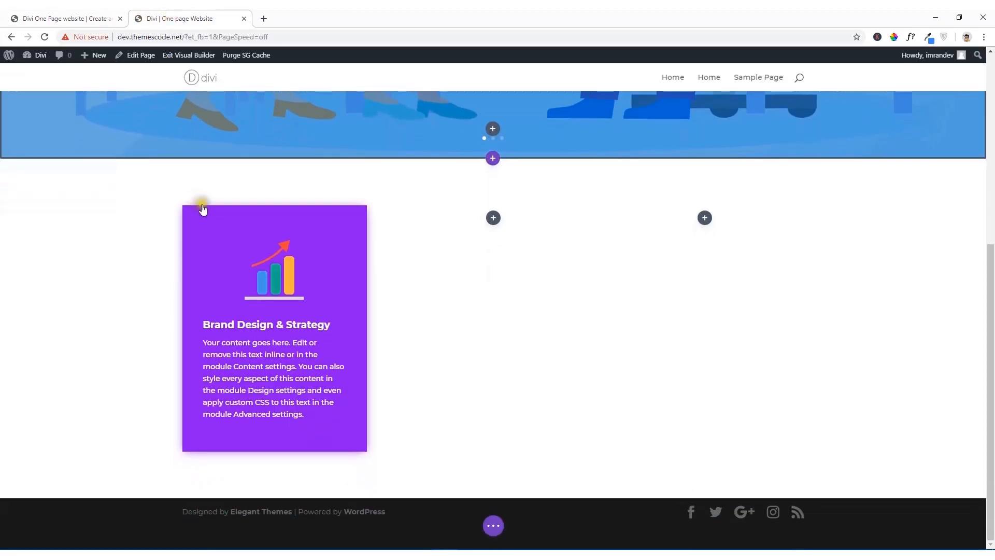
pyautogui.click(270, 231)
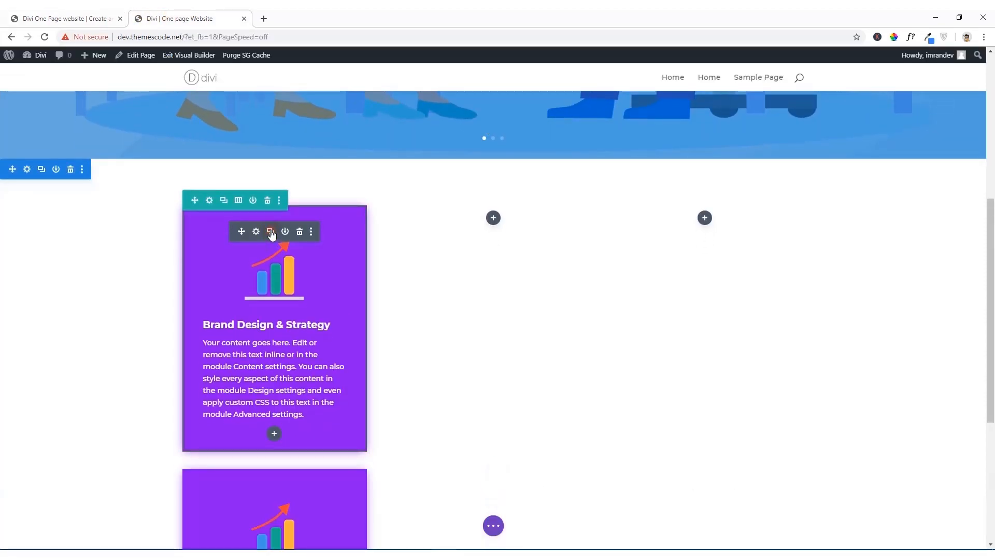
pyautogui.scroll(-8, 356, 284)
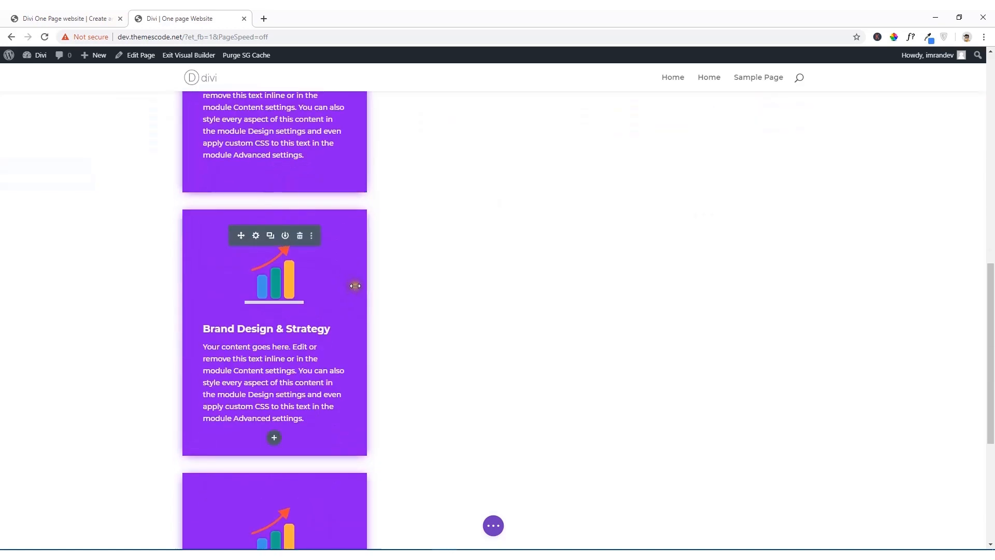
pyautogui.scroll(2, 341, 284)
pyautogui.scroll(-1, 341, 284)
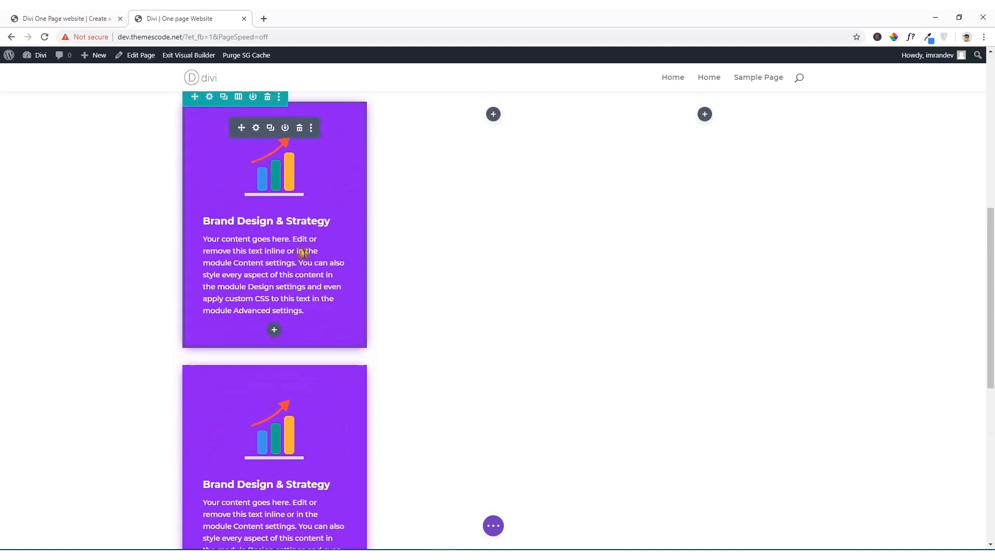
pyautogui.scroll(2, 303, 253)
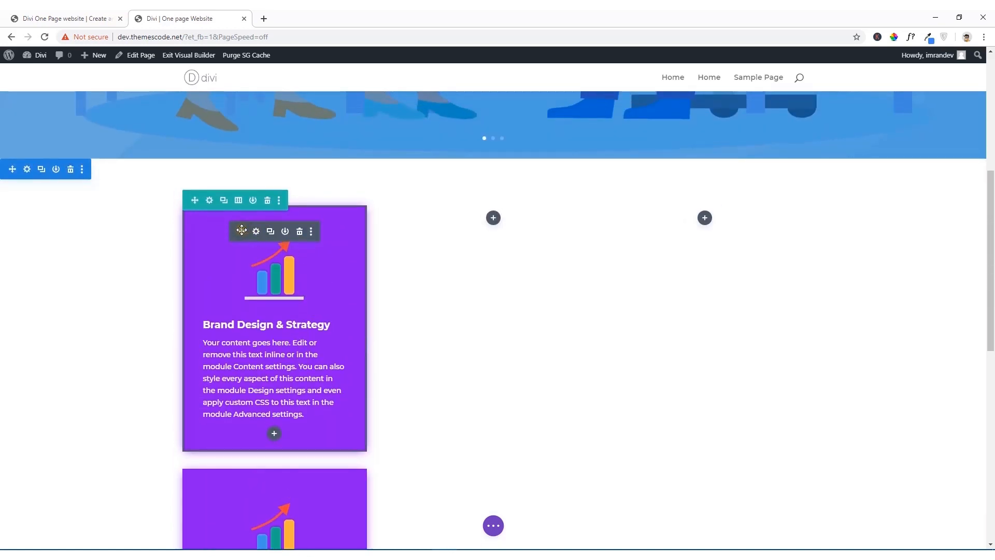
pyautogui.moveTo(242, 230); pyautogui.dragTo(504, 225)
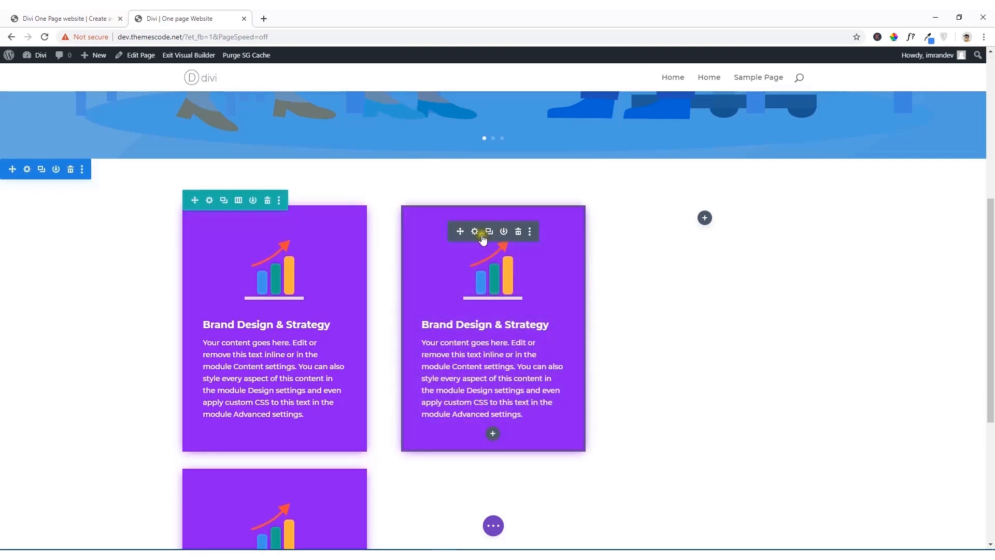
pyautogui.moveTo(242, 231); pyautogui.dragTo(705, 227)
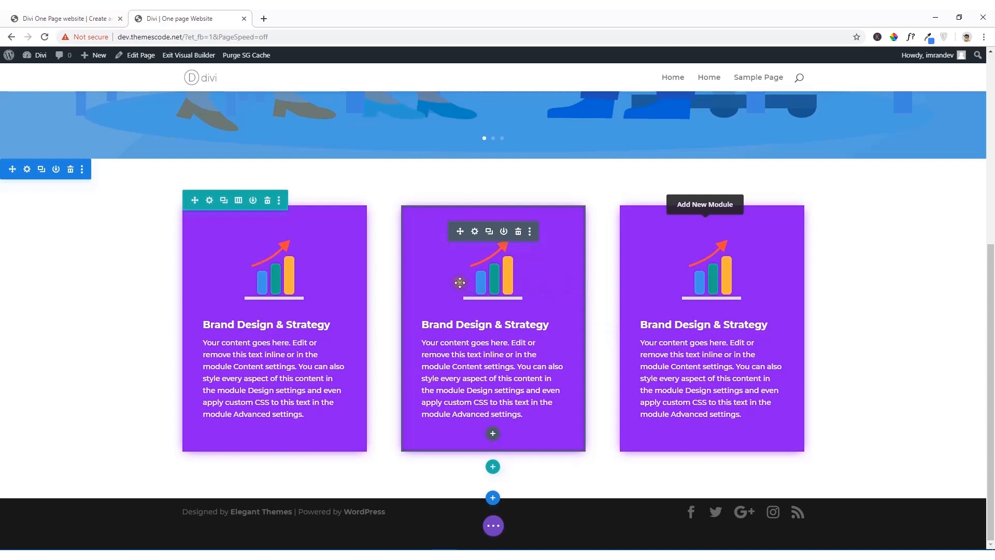
# Step: Replace the middle blurb's image with the pink diamond picture amethist.png from the media library
pyautogui.click(475, 232)
pyautogui.scroll(-5, 516, 287)
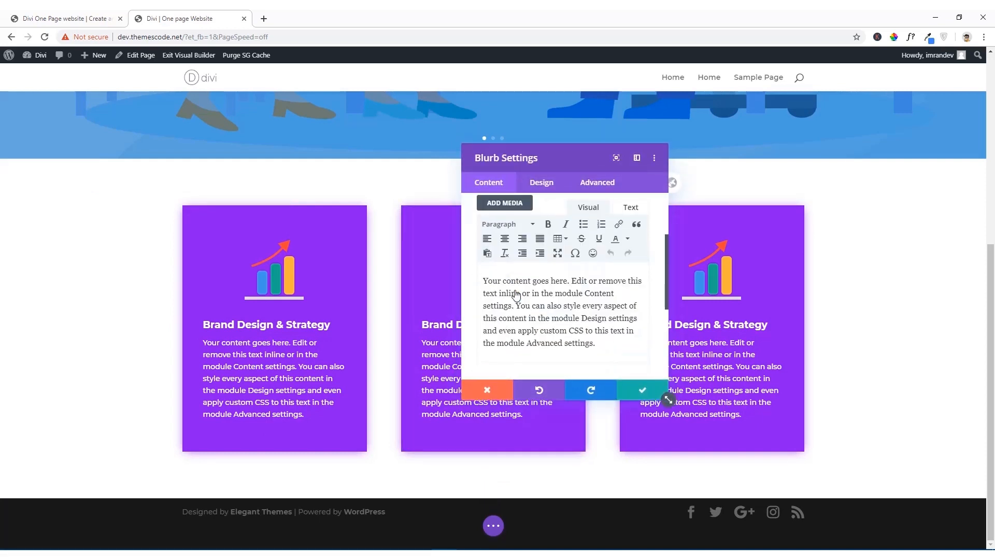
pyautogui.click(518, 252)
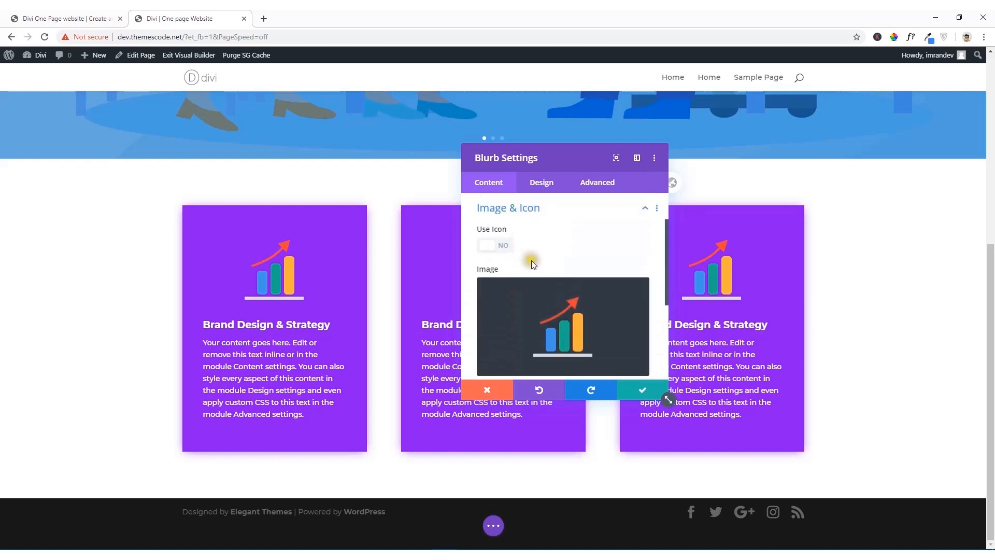
pyautogui.click(570, 331)
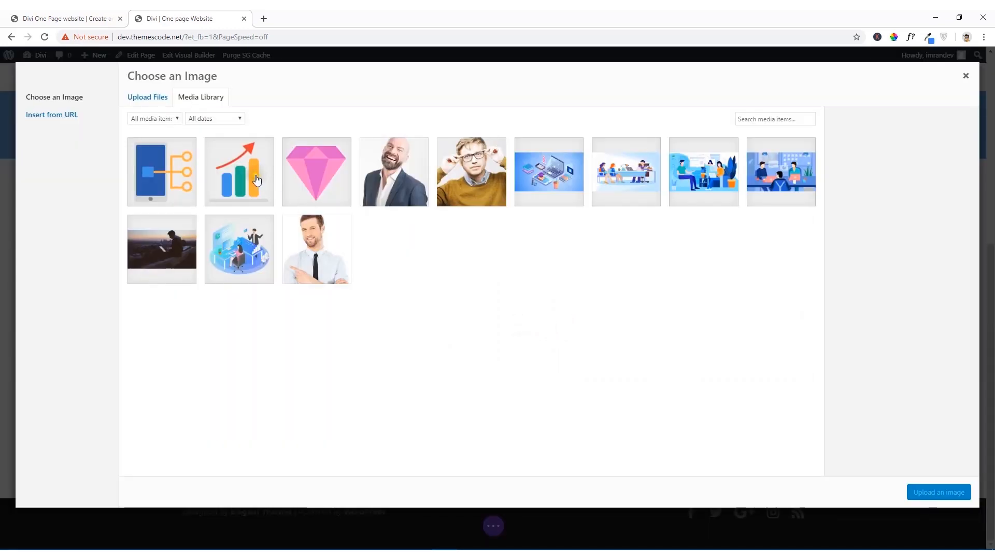
pyautogui.click(314, 171)
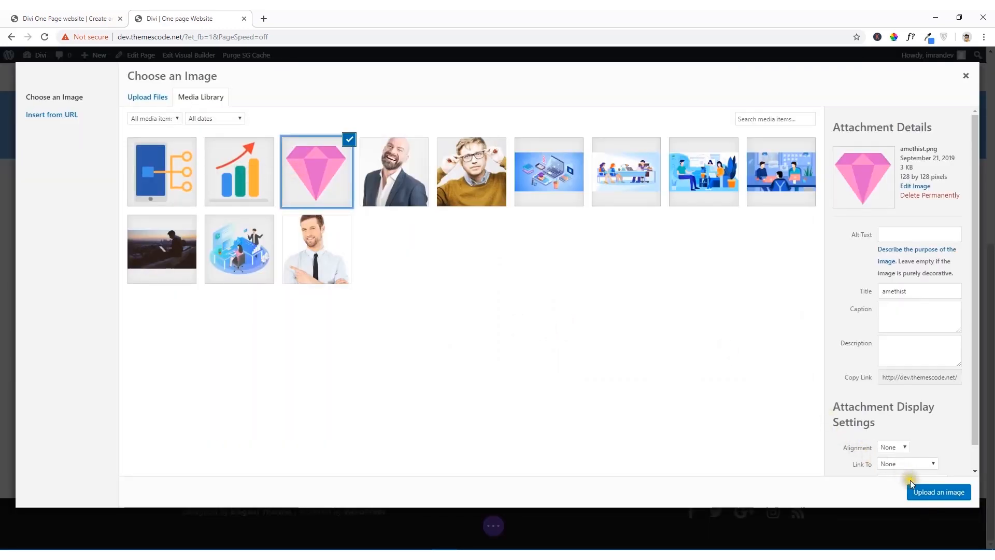
pyautogui.click(919, 493)
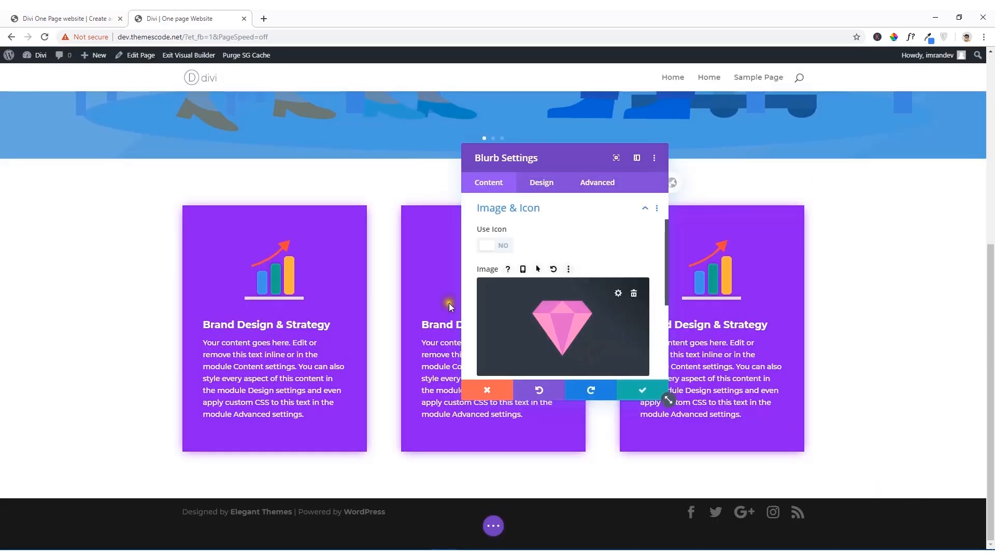
# Step: Sample the blue background of the middle Our Services card on the reference site and copy its hex code 03A9F4
pyautogui.click(99, 14)
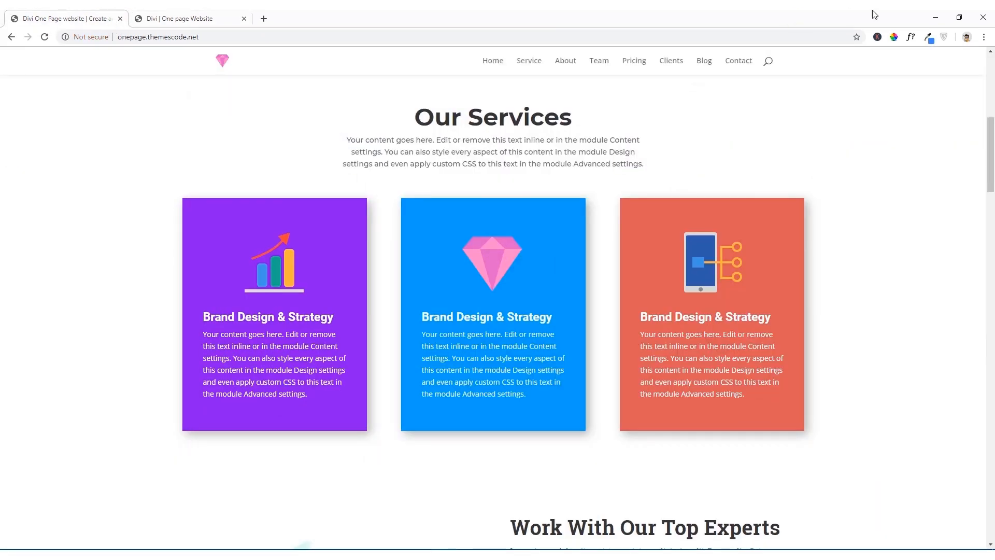
pyautogui.click(900, 38)
pyautogui.click(544, 270)
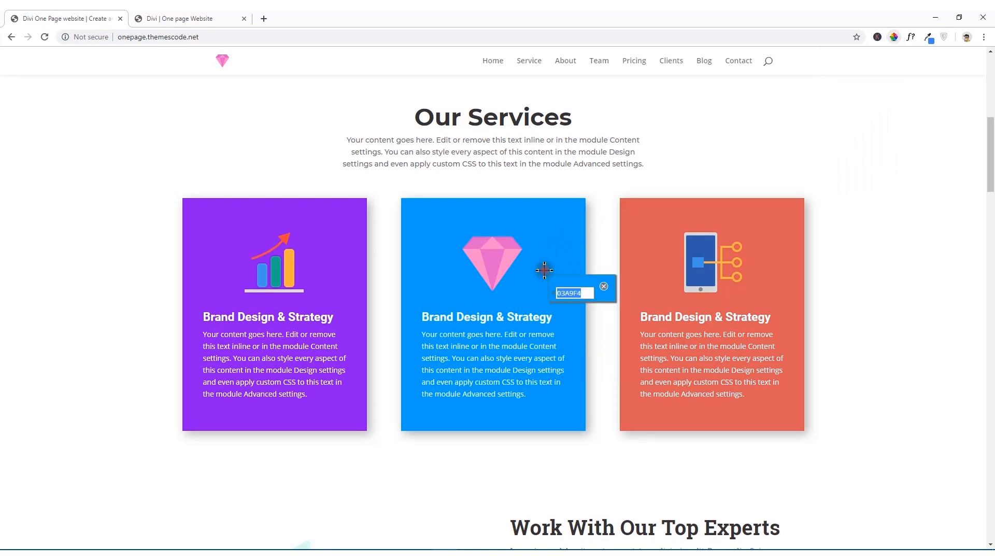
pyautogui.rightClick(573, 292)
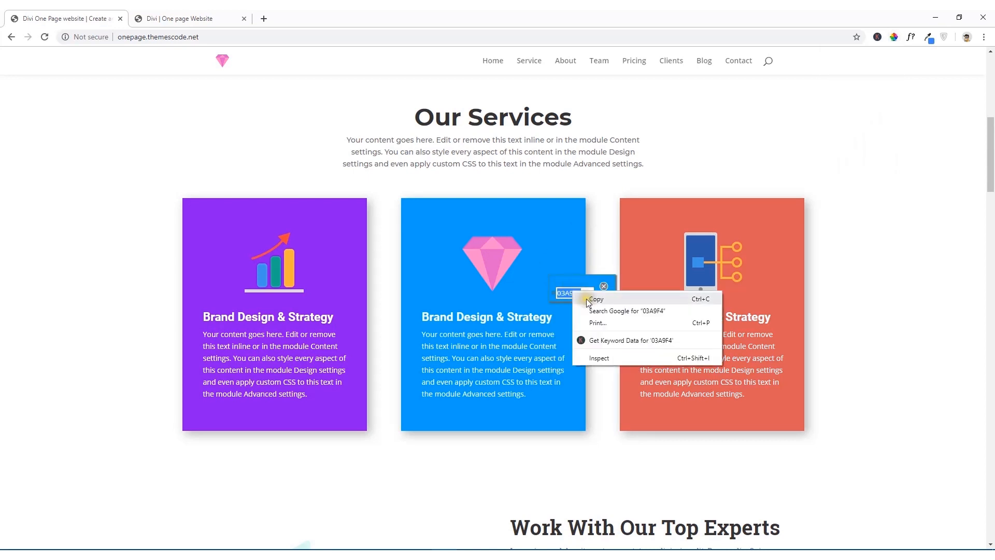
pyautogui.click(586, 299)
# Step: Back on the Divi page being built, set the middle blurb's background color to #03A9F4 and save the blurb settings
pyautogui.click(163, 17)
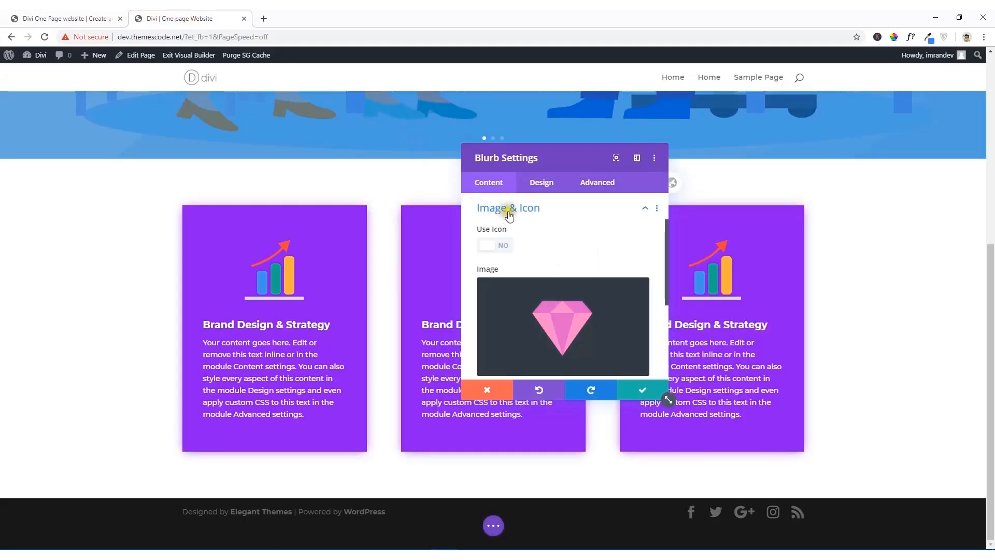
pyautogui.scroll(-3, 508, 216)
pyautogui.click(518, 285)
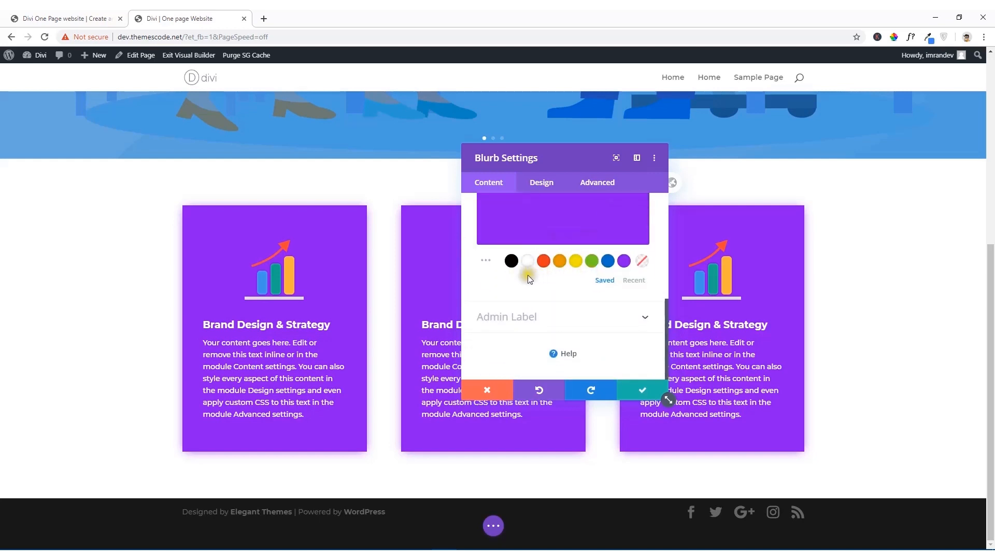
pyautogui.scroll(3, 508, 275)
pyautogui.scroll(-3, 509, 282)
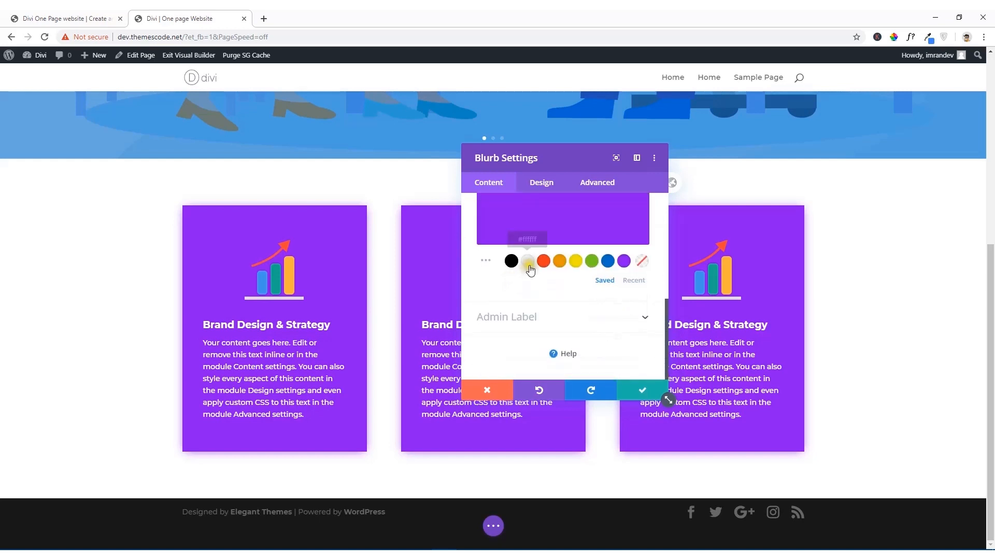
pyautogui.scroll(1, 533, 249)
pyautogui.click(533, 273)
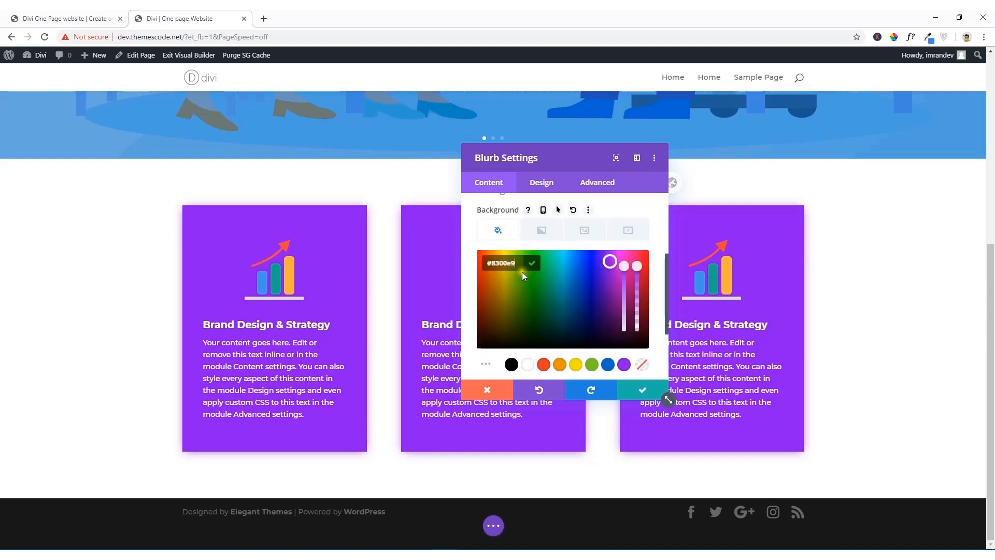
pyautogui.moveTo(519, 264); pyautogui.dragTo(493, 263)
pyautogui.hotkey('ctrl', 'v')
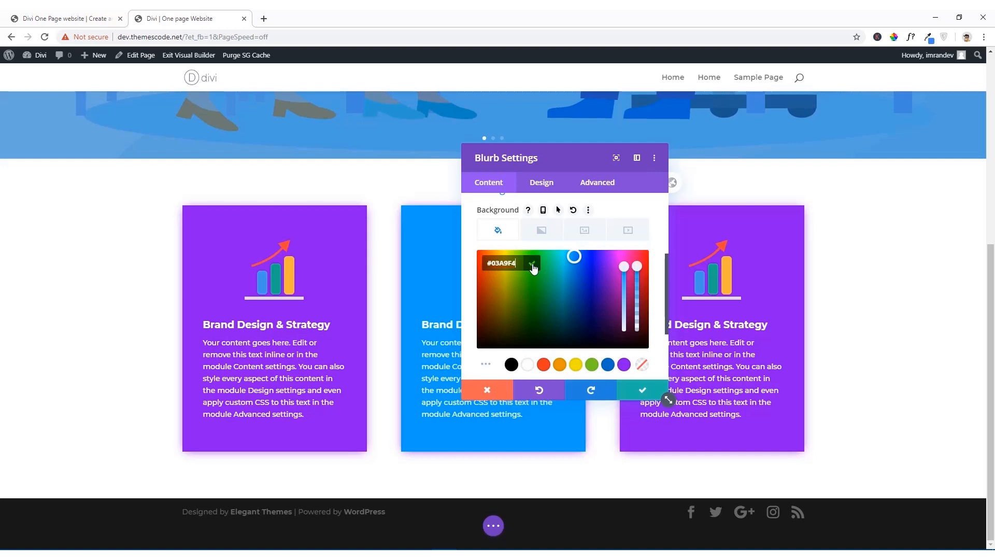
pyautogui.click(533, 265)
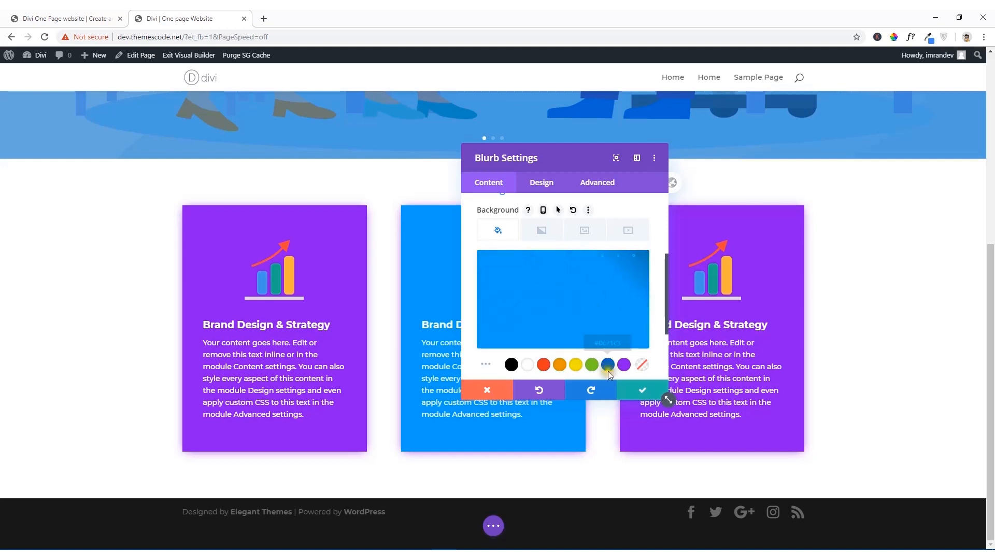
pyautogui.click(641, 393)
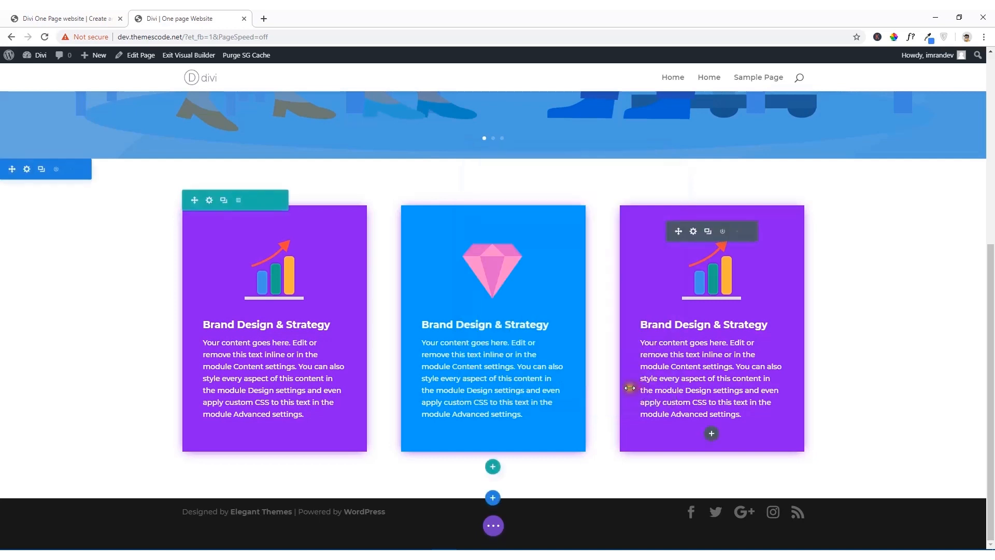
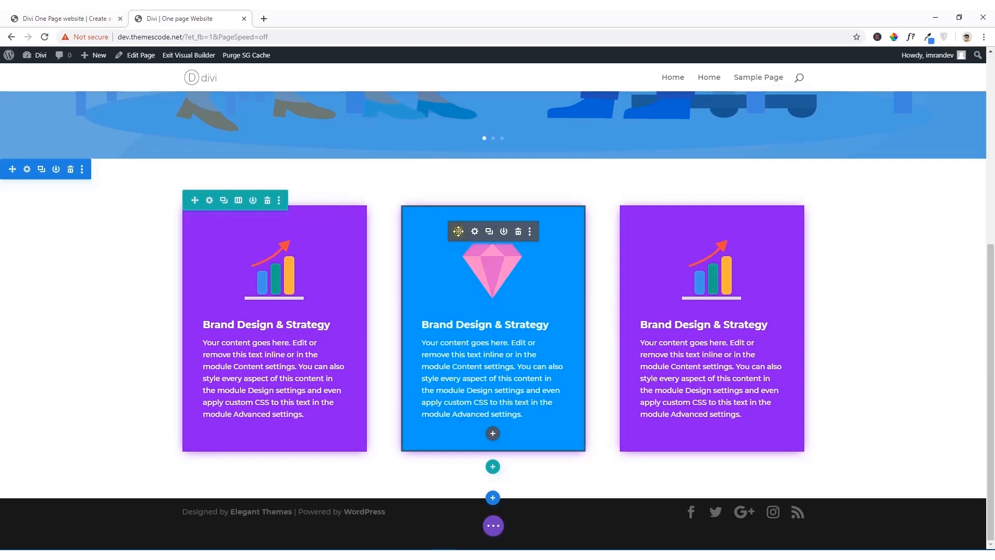
# Step: Change the middle blurb's box shadow color to #03A9F4 and save the blurb settings
pyautogui.click(475, 231)
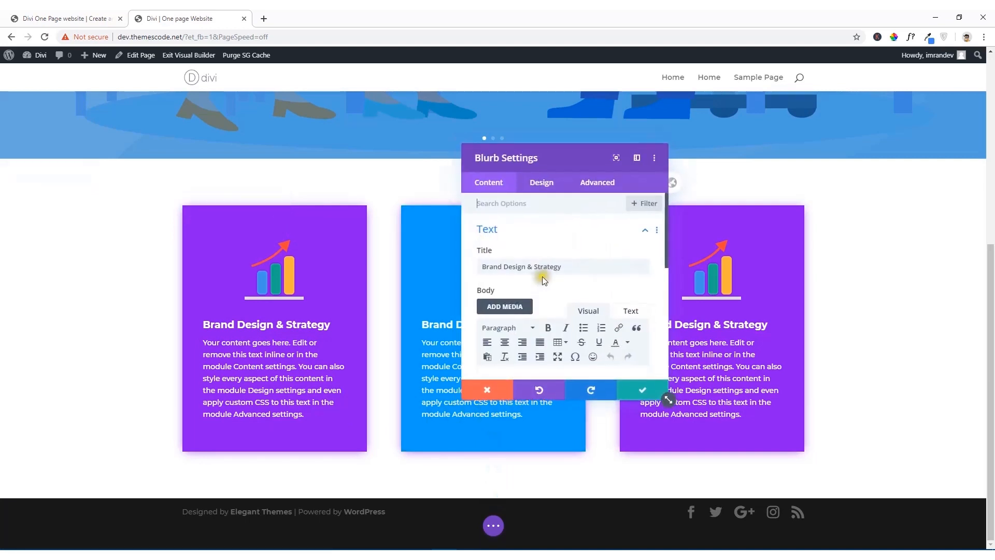
pyautogui.scroll(-1, 540, 275)
pyautogui.click(537, 189)
pyautogui.scroll(-6, 535, 259)
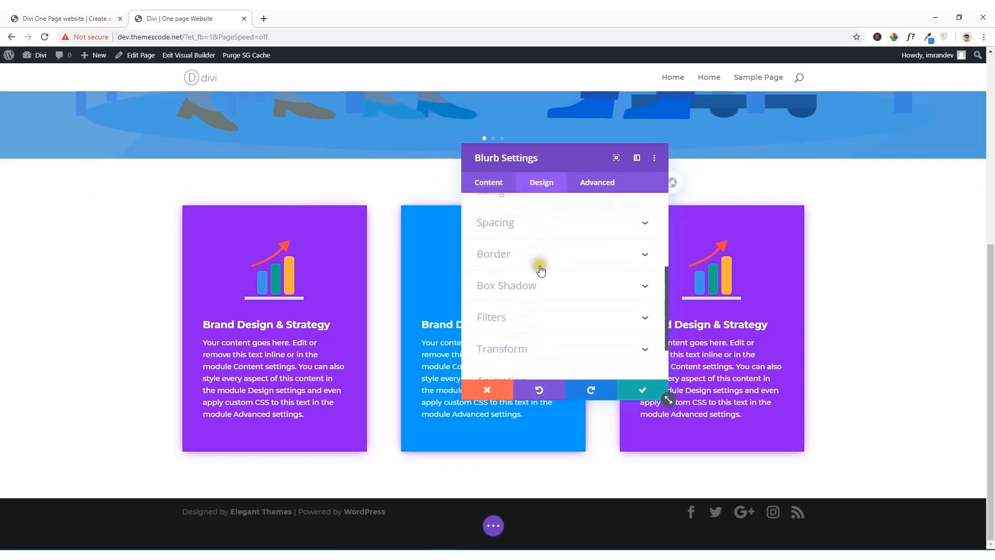
pyautogui.click(527, 228)
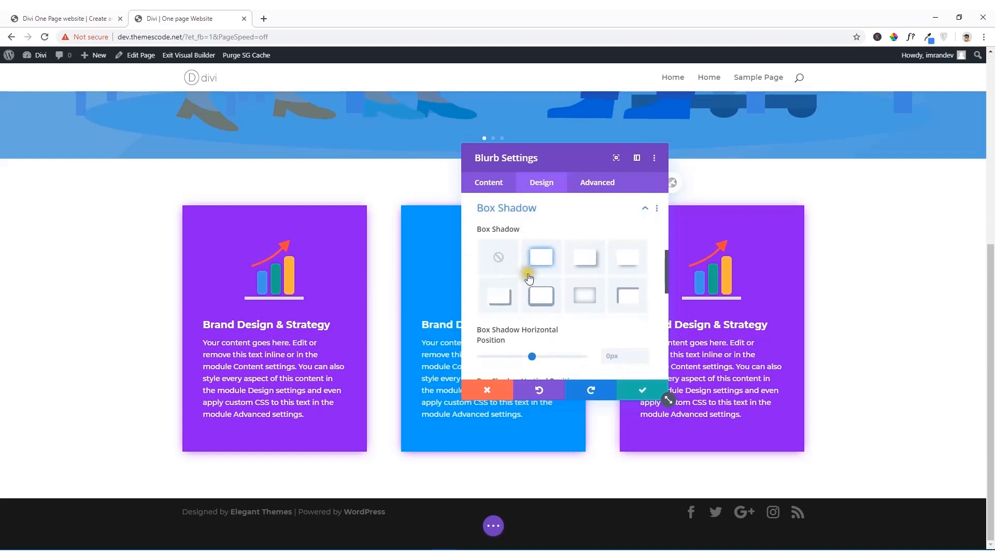
pyautogui.scroll(-3, 536, 282)
pyautogui.scroll(-3, 552, 291)
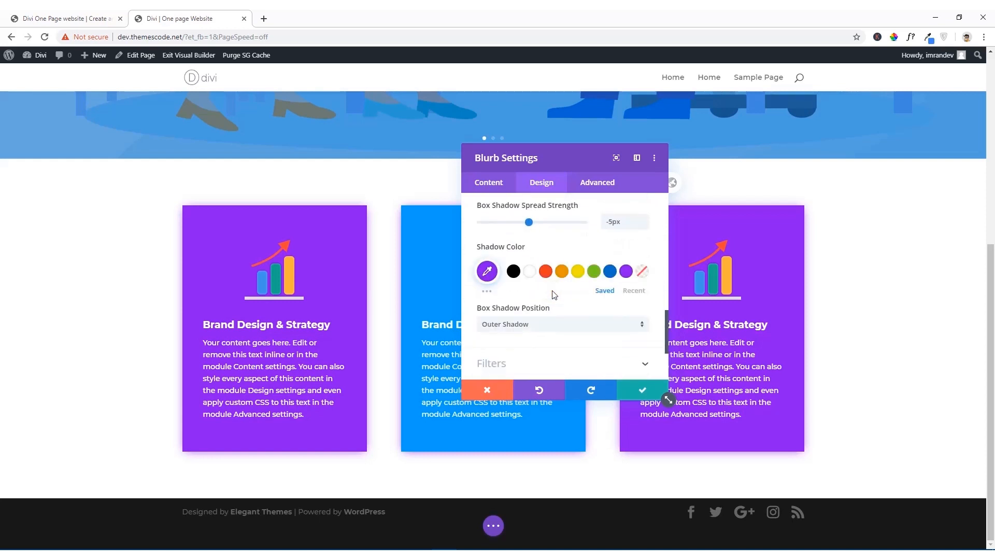
pyautogui.click(485, 270)
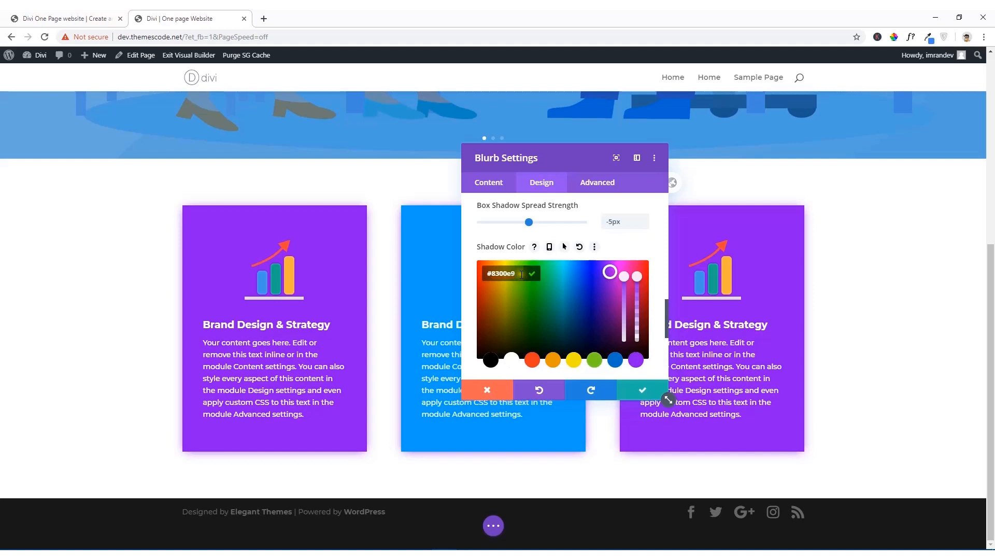
pyautogui.click(494, 276)
pyautogui.hotkey('ctrl', 'a')
pyautogui.write('#63A9F4')
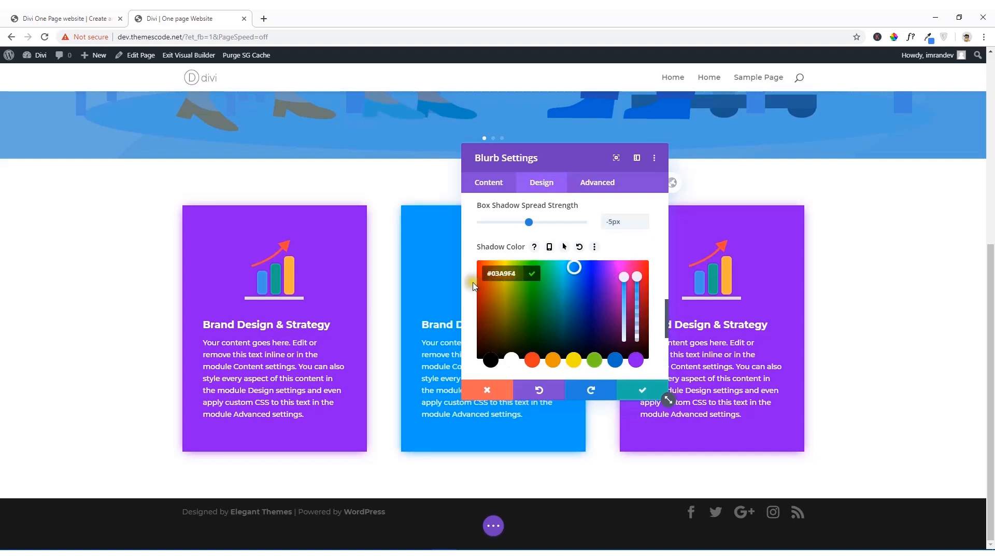
pyautogui.click(643, 389)
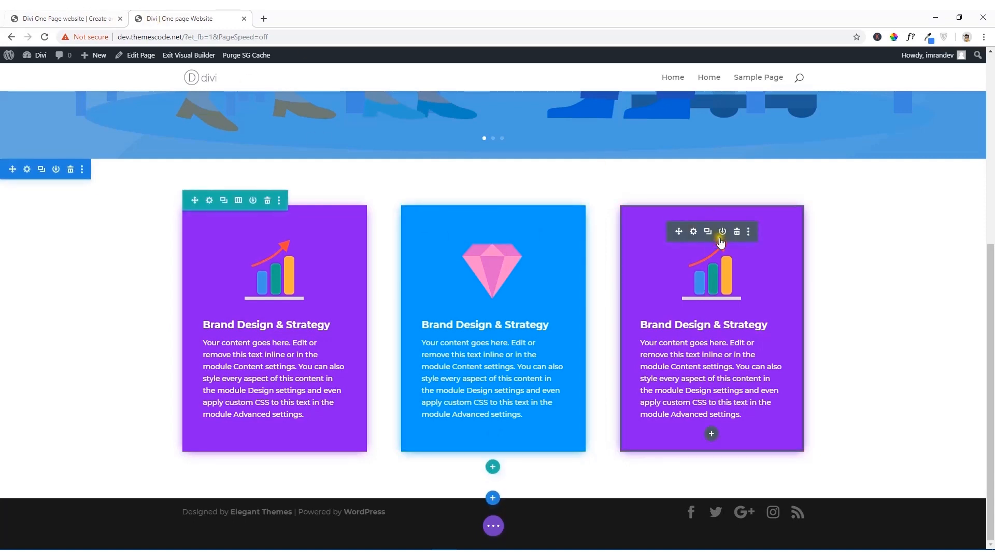
# Step: Replace the third blurb's image with the phone picture mobiletransfer2.png from the media library
pyautogui.click(693, 232)
pyautogui.scroll(-5, 539, 279)
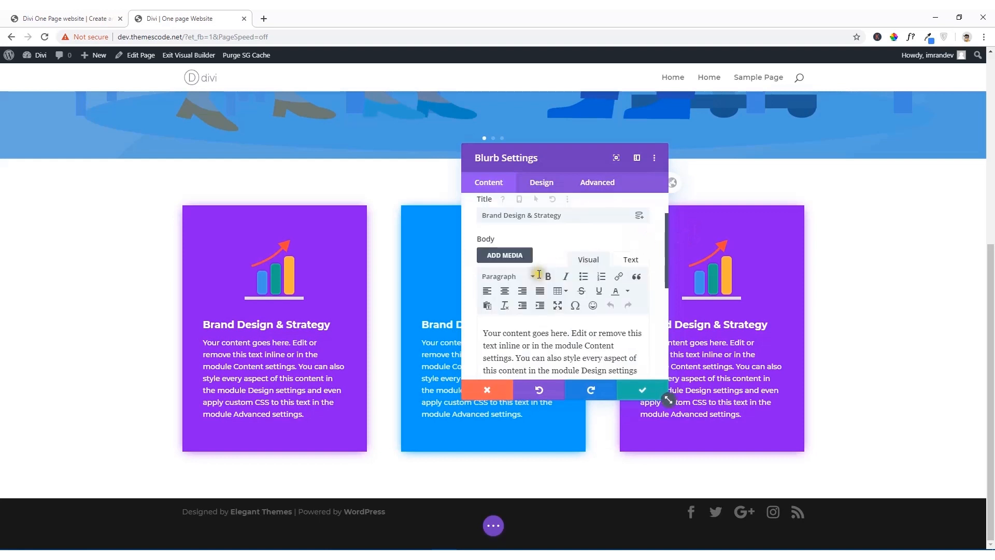
pyautogui.scroll(-1, 539, 279)
pyautogui.click(513, 232)
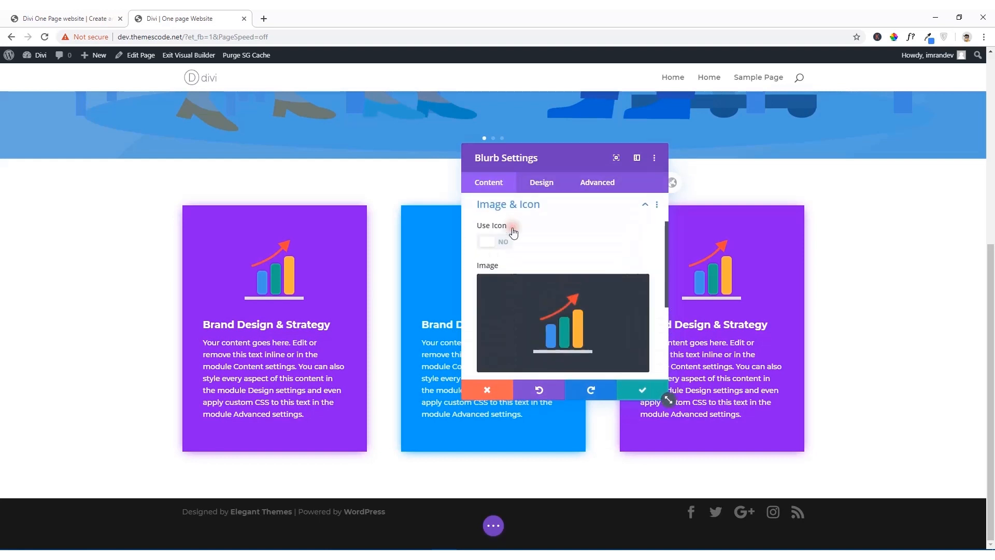
pyautogui.click(564, 325)
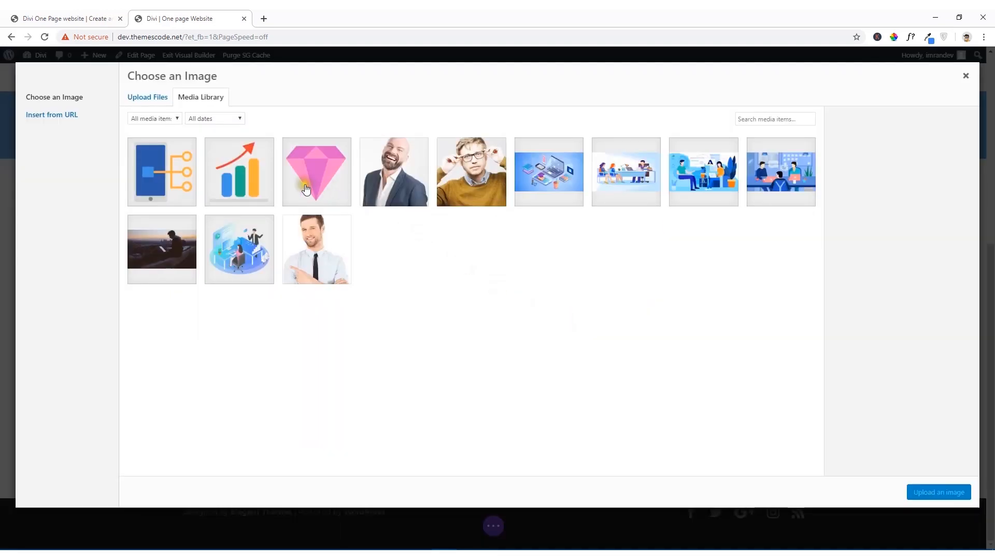
pyautogui.click(186, 187)
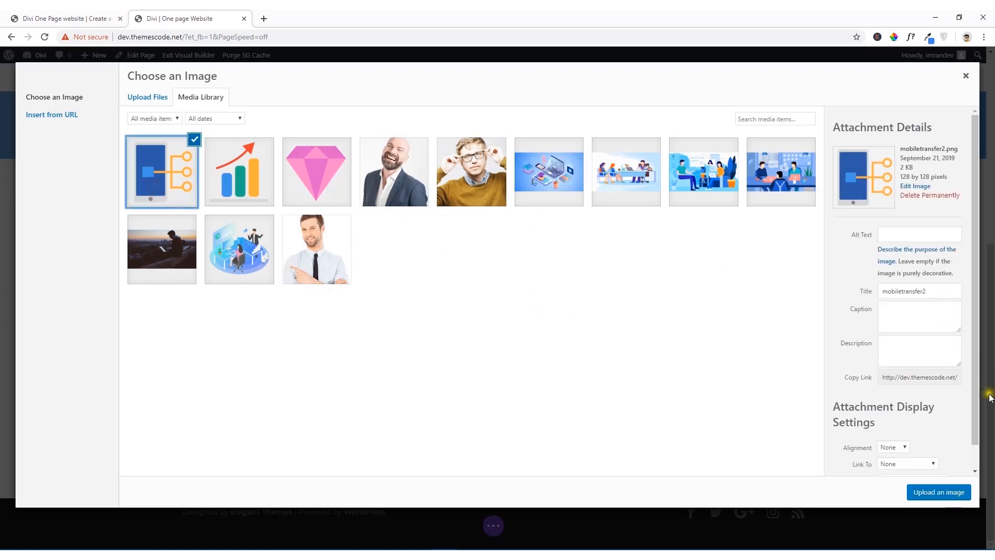
pyautogui.click(938, 492)
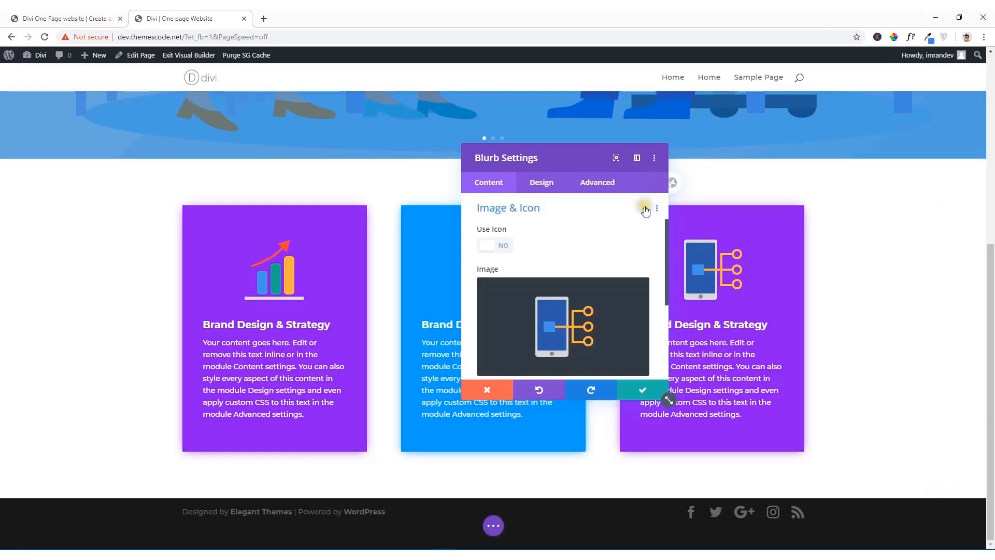
# Step: On the reference site, sample the red background of the third Our Services card and copy its hex code D24D57
pyautogui.click(77, 14)
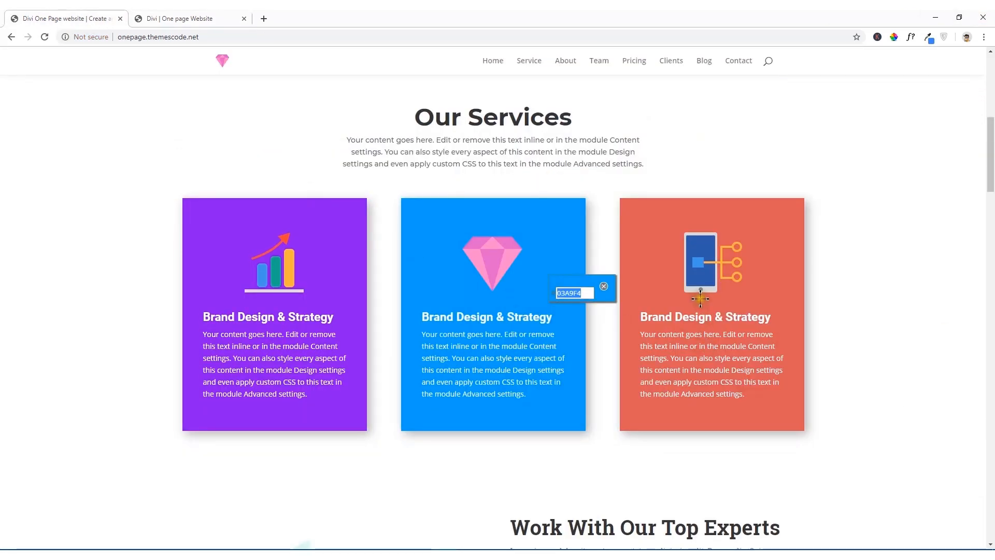
pyautogui.click(604, 288)
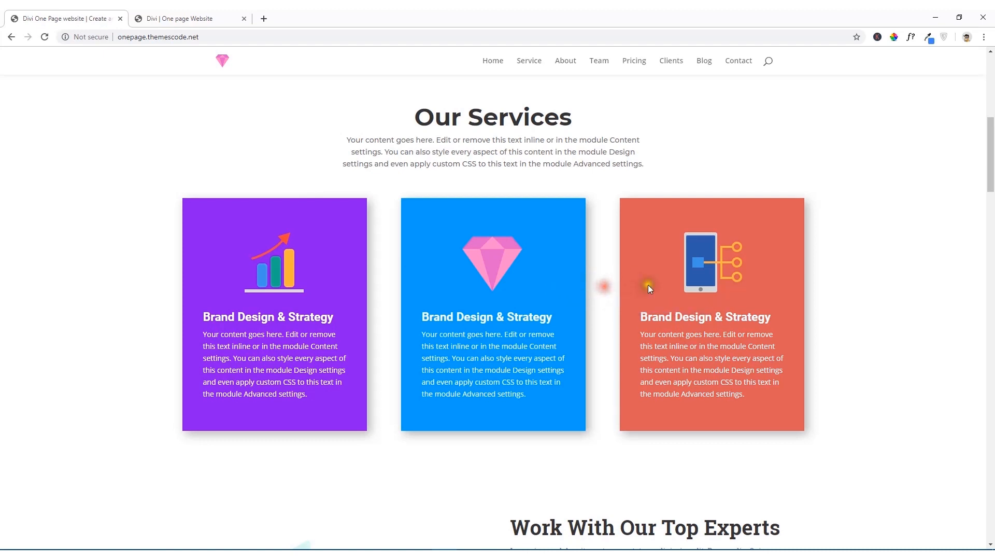
pyautogui.click(895, 39)
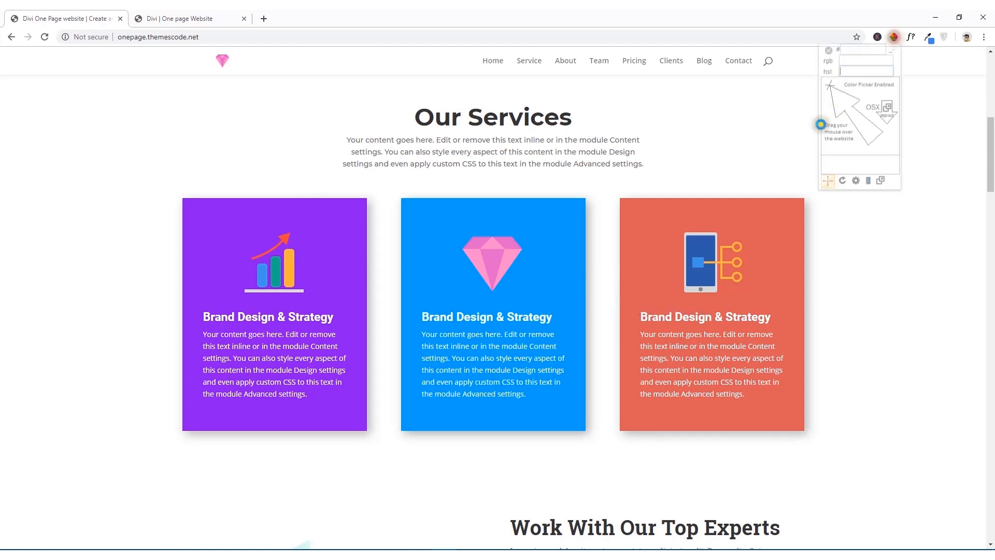
pyautogui.click(649, 267)
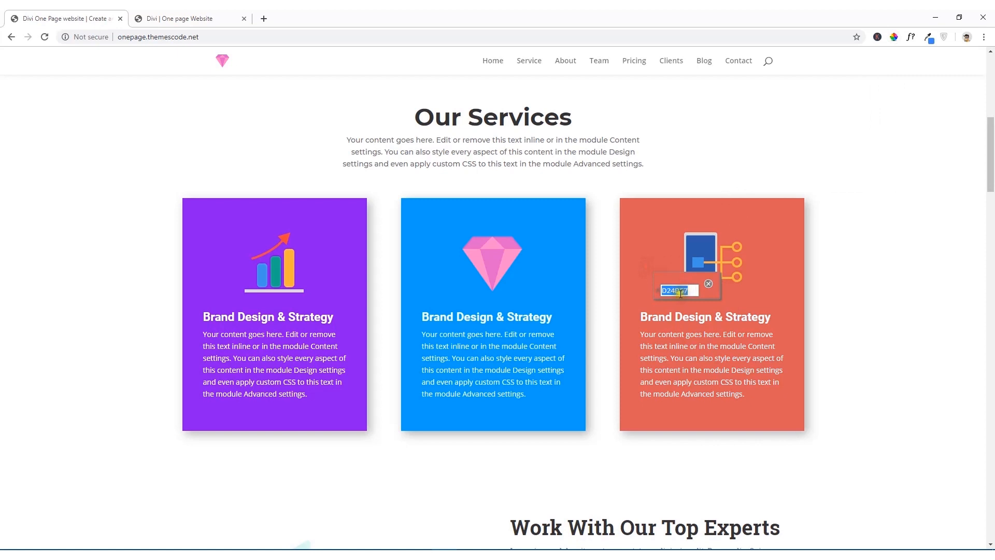
pyautogui.rightClick(681, 293)
pyautogui.click(697, 302)
# Step: Back on the Divi page being built, set the third blurb's background color to #D24D57 and save the blurb settings
pyautogui.click(205, 15)
pyautogui.scroll(-3, 518, 299)
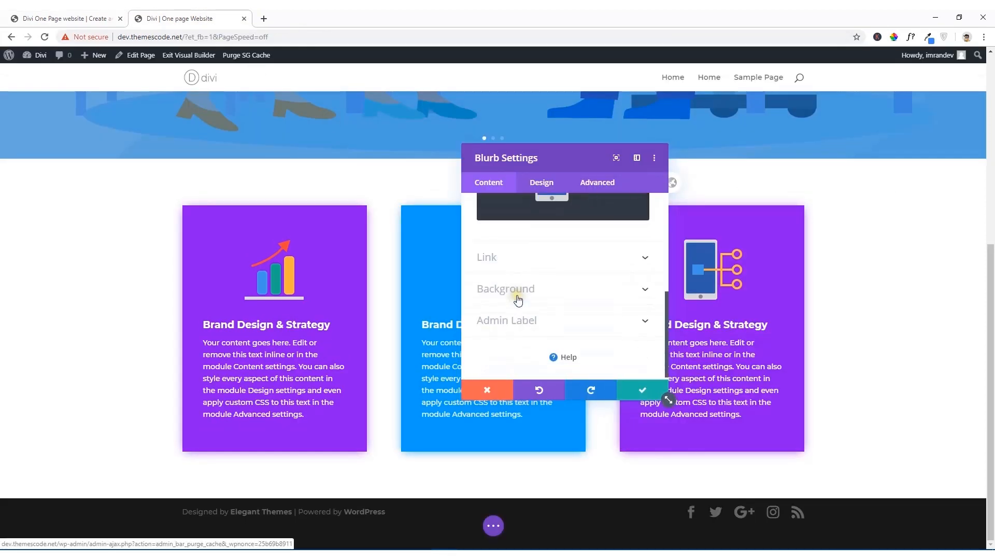
pyautogui.click(520, 299)
pyautogui.click(509, 280)
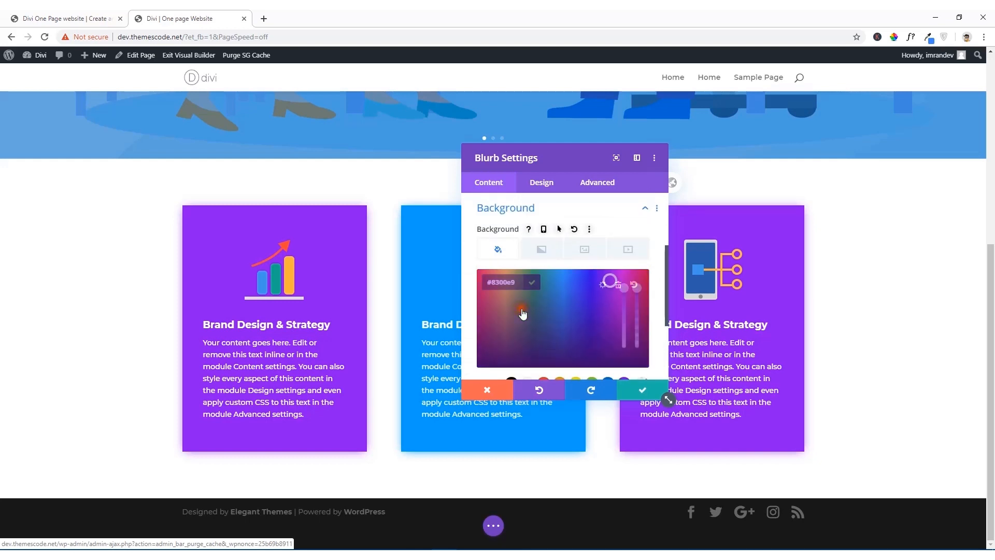
pyautogui.click(491, 282)
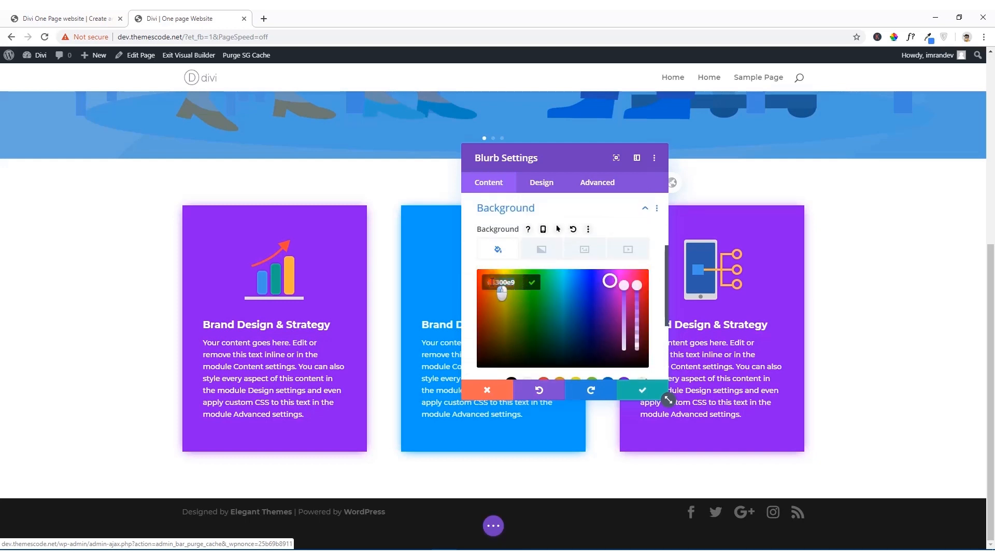
pyautogui.hotkey('ctrl', 'v')
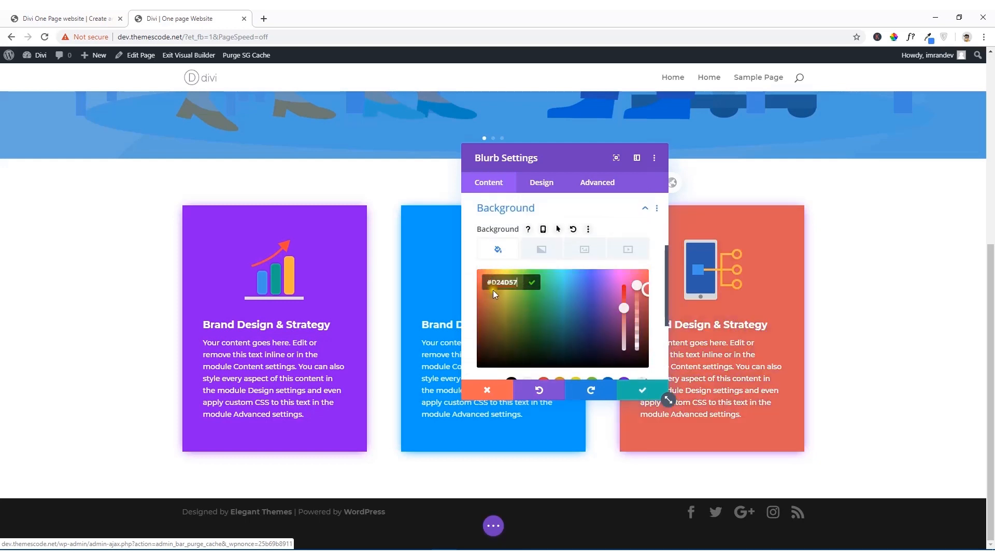
pyautogui.click(642, 395)
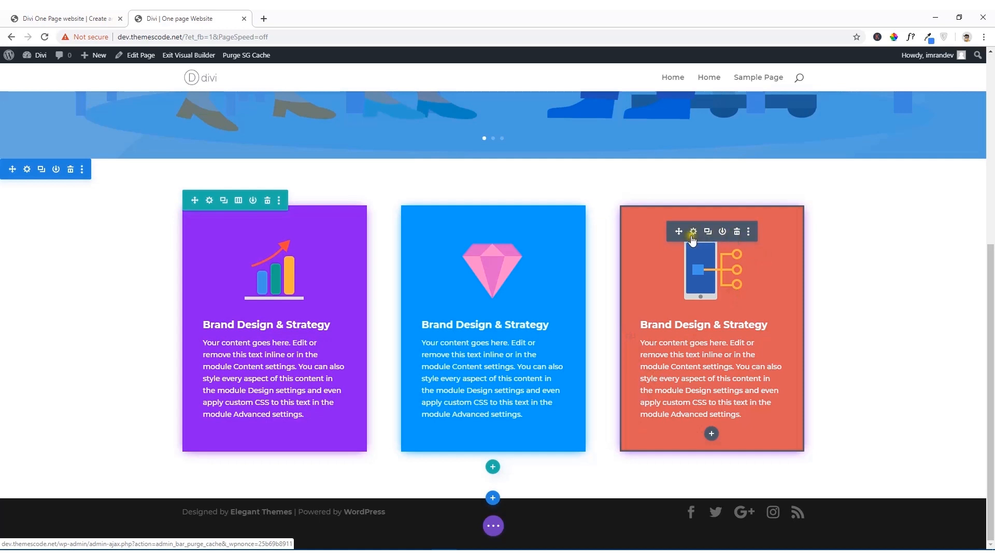
# Step: Change the third blurb's box shadow color to #D24D57 and save the blurb settings
pyautogui.click(692, 232)
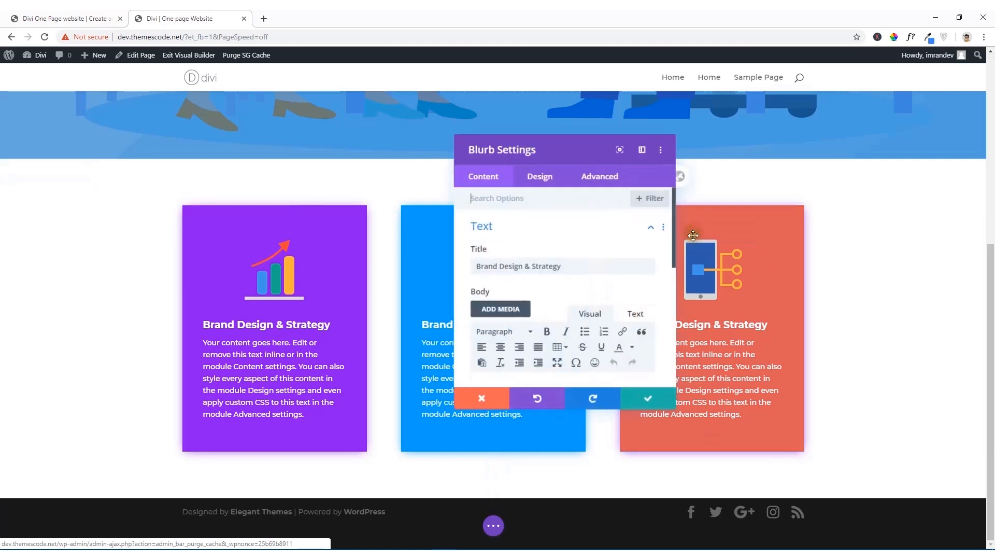
pyautogui.click(542, 191)
pyautogui.scroll(-6, 518, 280)
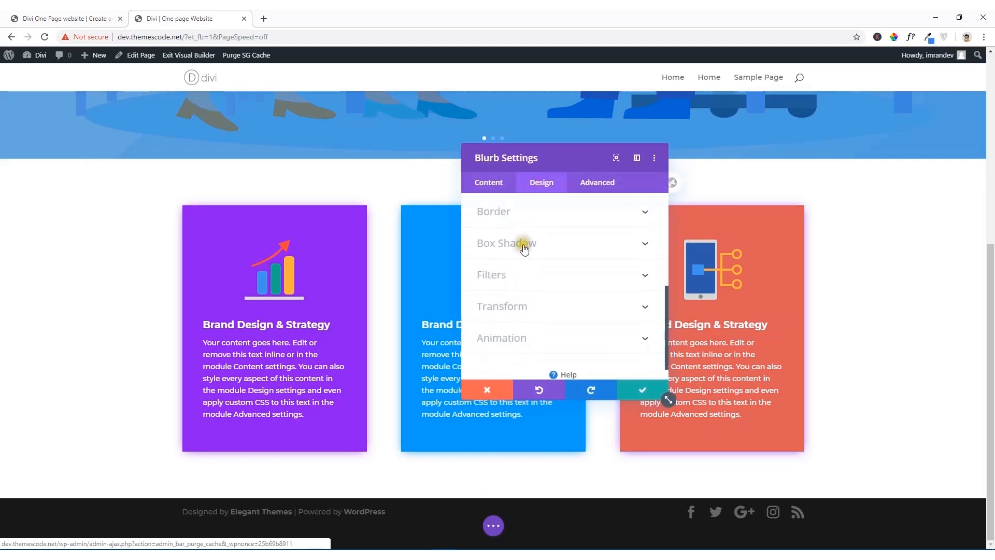
pyautogui.click(524, 247)
pyautogui.scroll(-5, 525, 280)
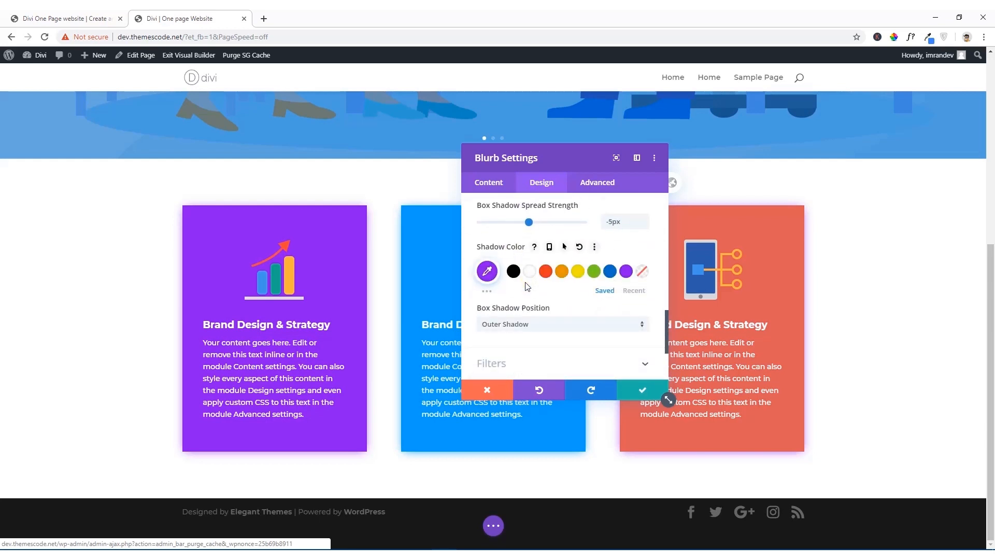
pyautogui.click(487, 272)
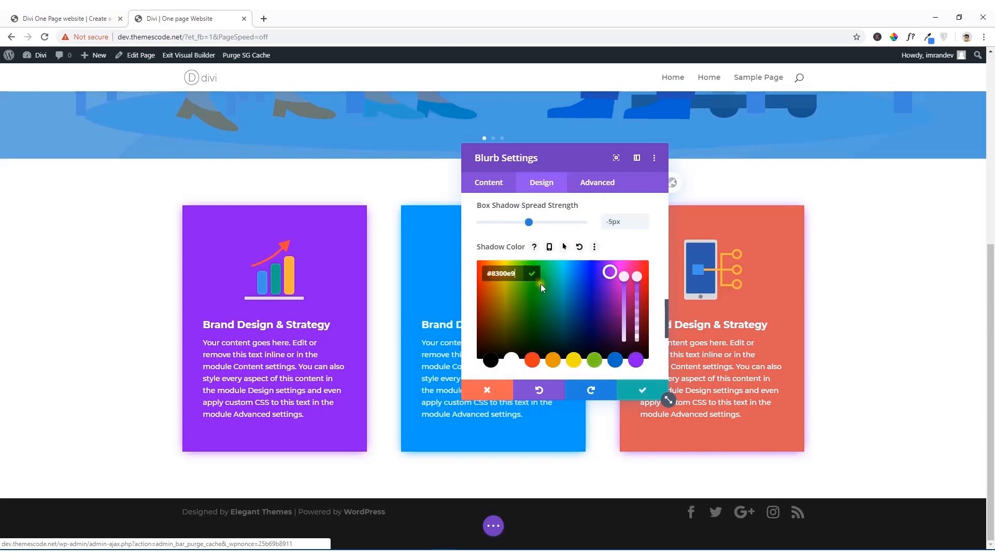
pyautogui.click(494, 273)
pyautogui.hotkey('ctrl', 'v')
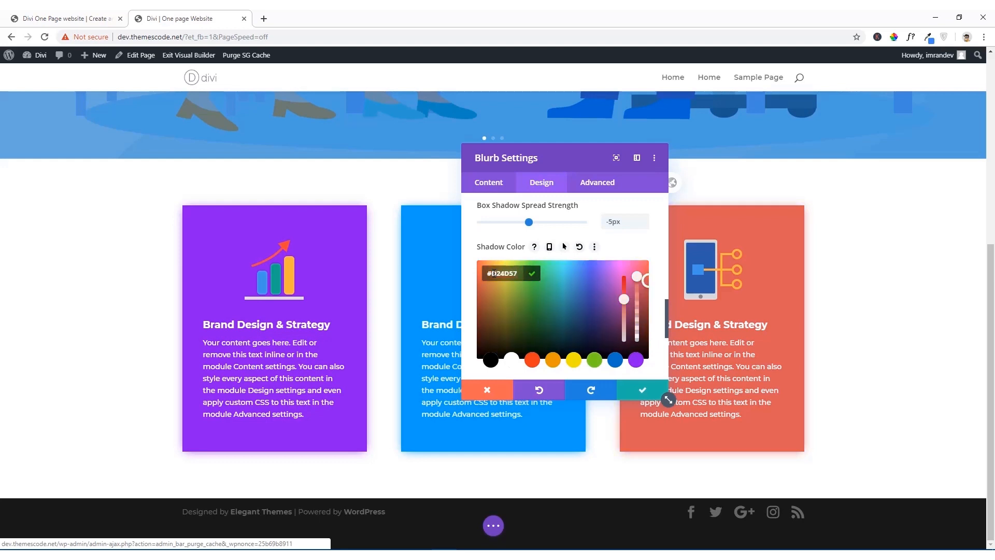
pyautogui.click(643, 391)
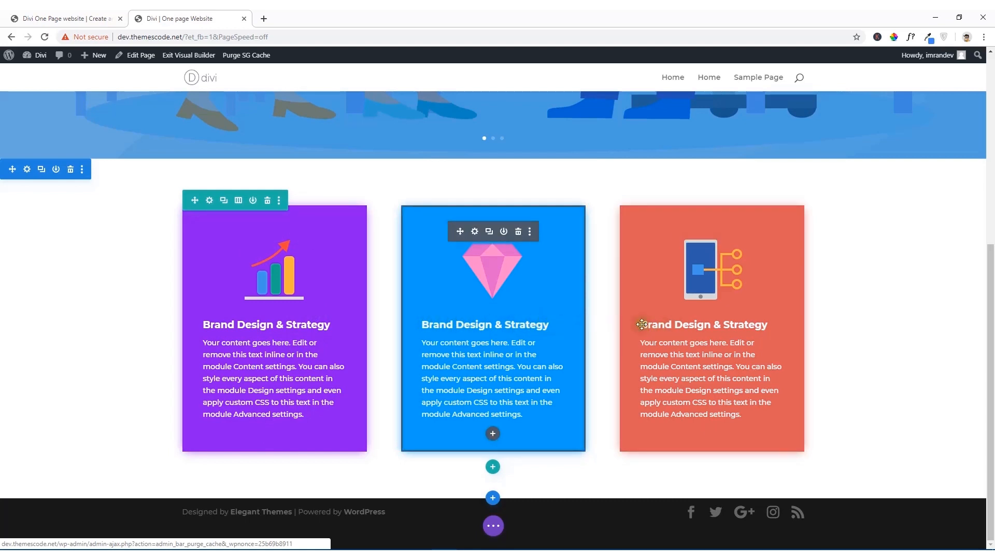
# Step: Retitle the third blurb "Web Application Dev" and the middle blurb "Social Media Marketing" directly on the page
pyautogui.moveTo(643, 323); pyautogui.dragTo(769, 322)
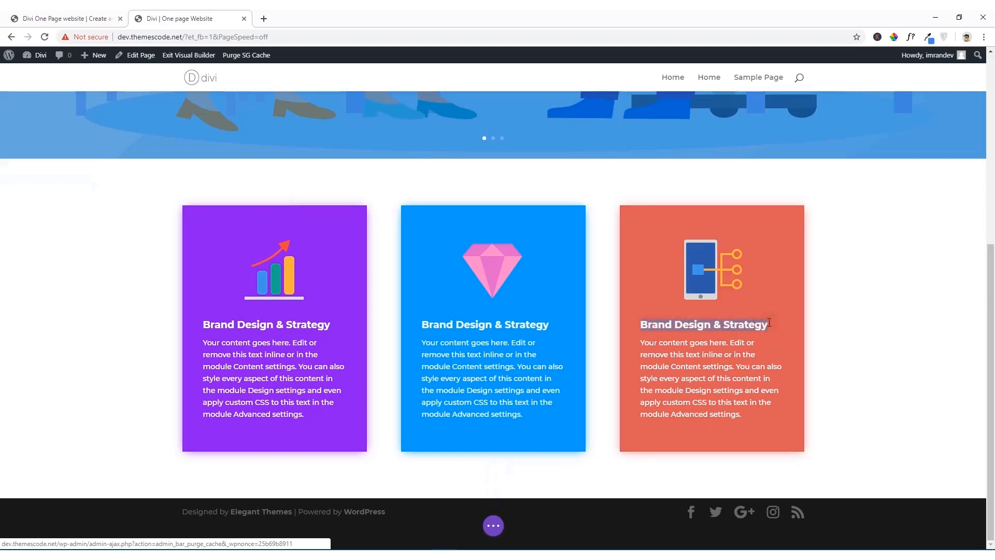
pyautogui.write('Web Application Dev')
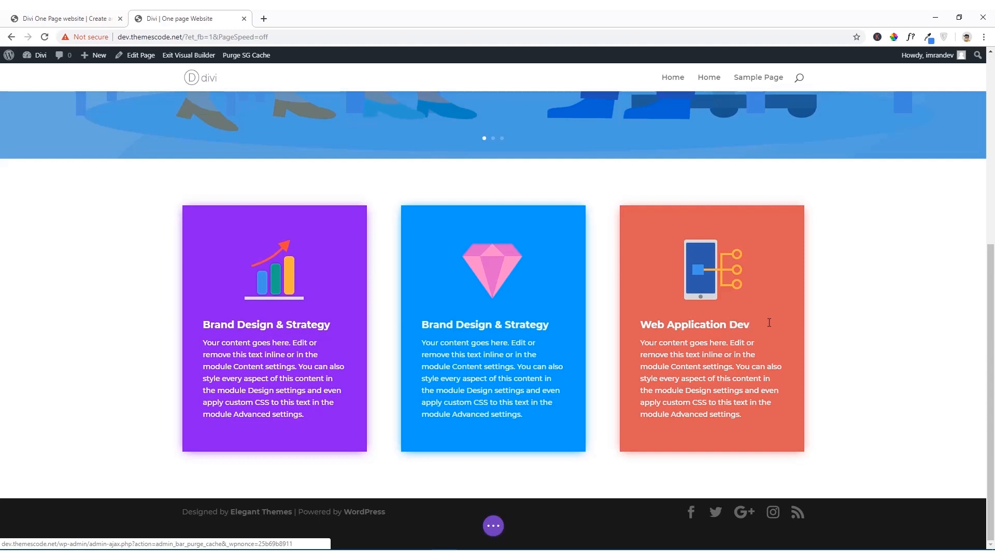
pyautogui.click(485, 325)
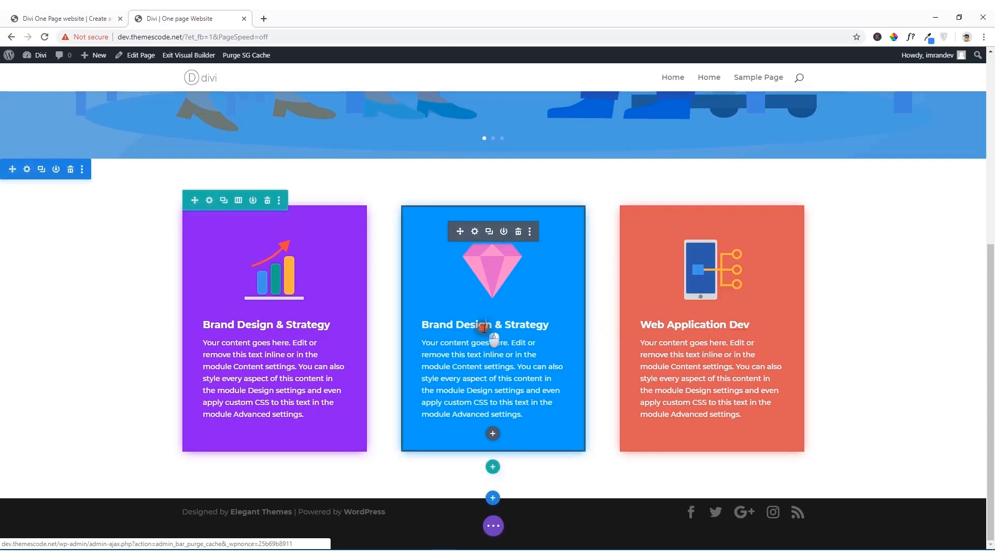
pyautogui.moveTo(549, 325); pyautogui.dragTo(427, 325)
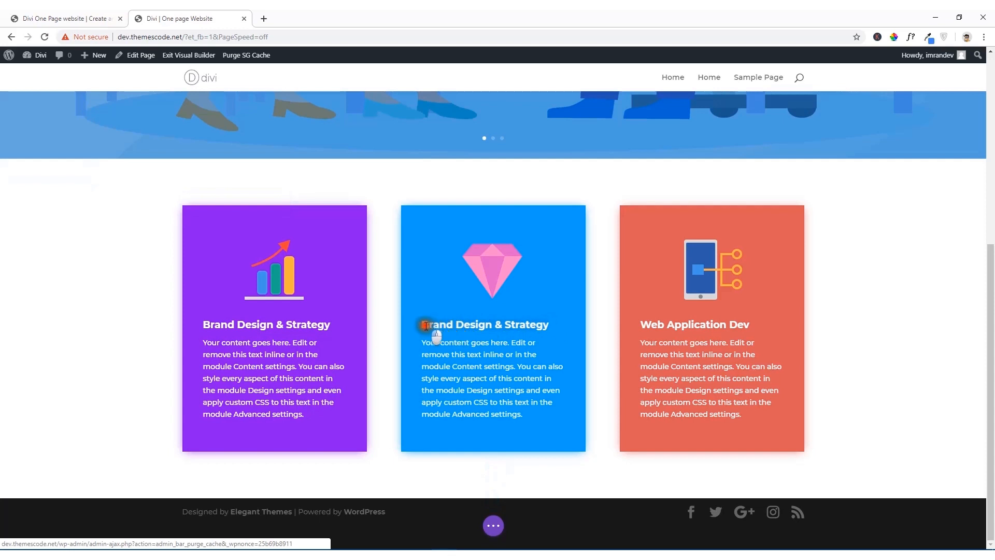
pyautogui.write('S')
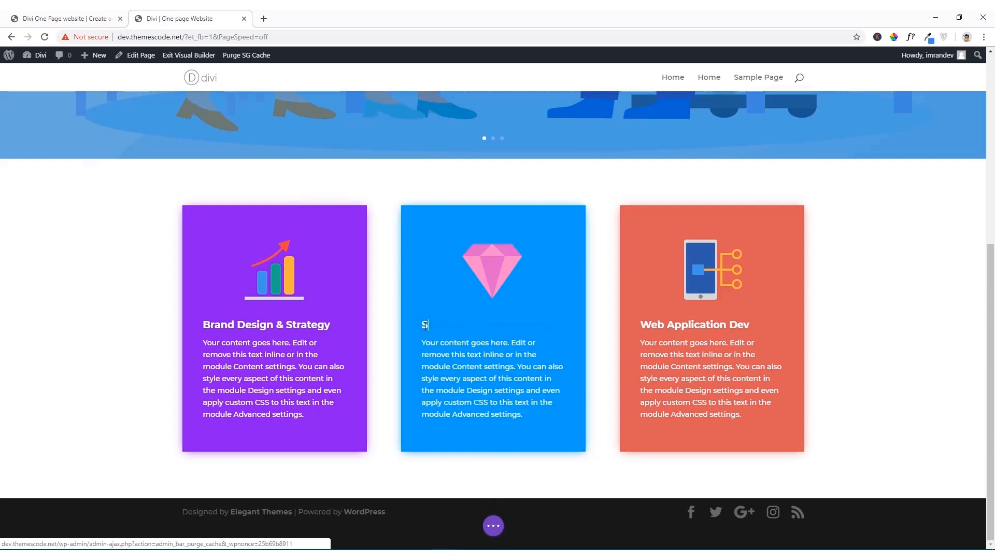
pyautogui.write('ocial Media Marketing')
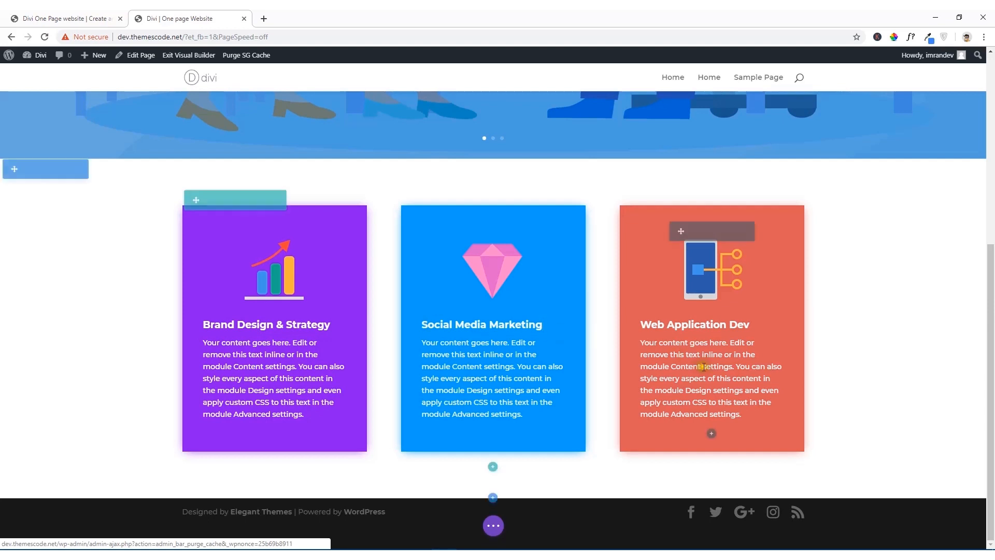
# Step: Switch to the reference site, dismiss the color picker's sample box and review the Our Services heading and cards
pyautogui.click(103, 18)
pyautogui.scroll(4, 500, 372)
pyautogui.click(501, 373)
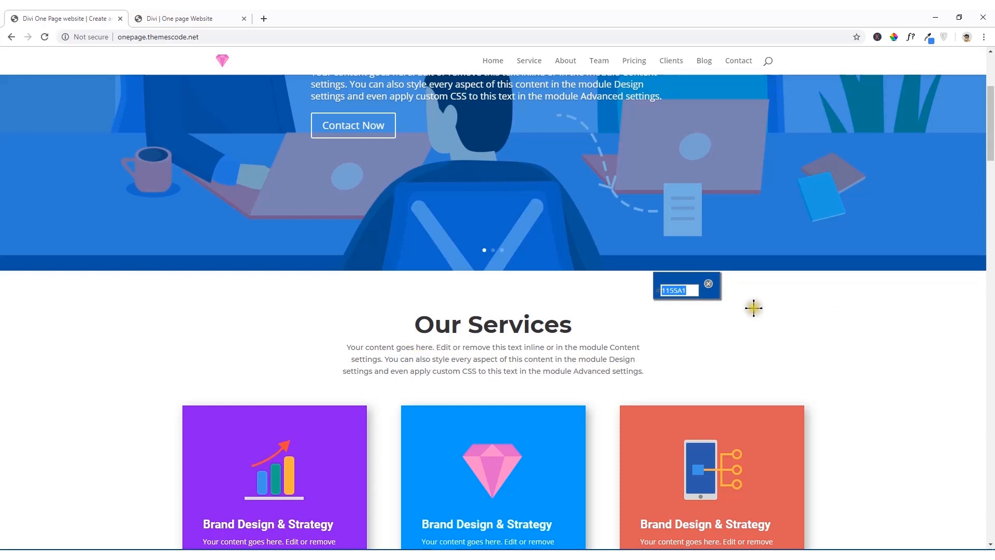
pyautogui.click(709, 285)
pyautogui.scroll(-4, 458, 324)
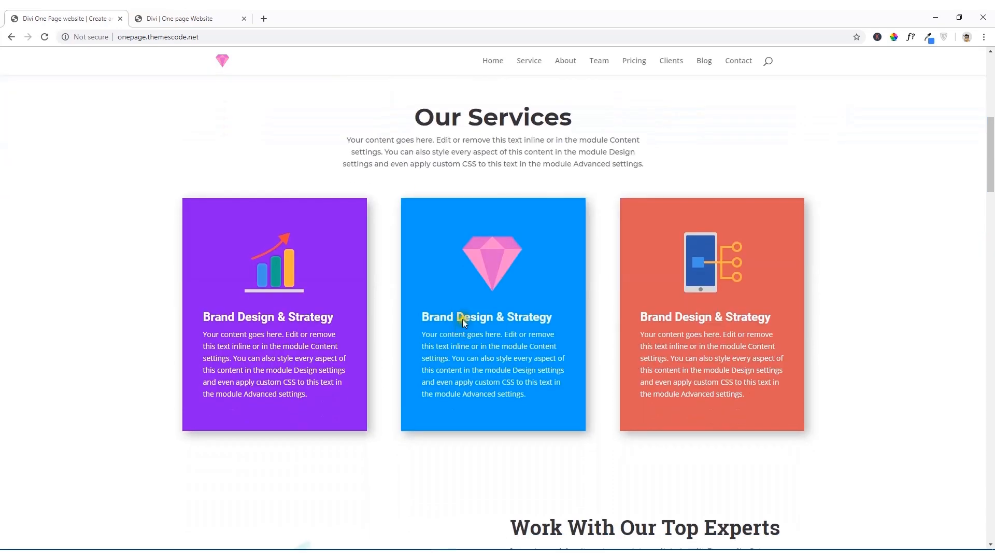
# Step: Switch back to the Divi page being built and insert a single-column row below the three blurb cards
pyautogui.scroll(5, 462, 317)
pyautogui.scroll(1, 464, 319)
pyautogui.scroll(-4, 463, 316)
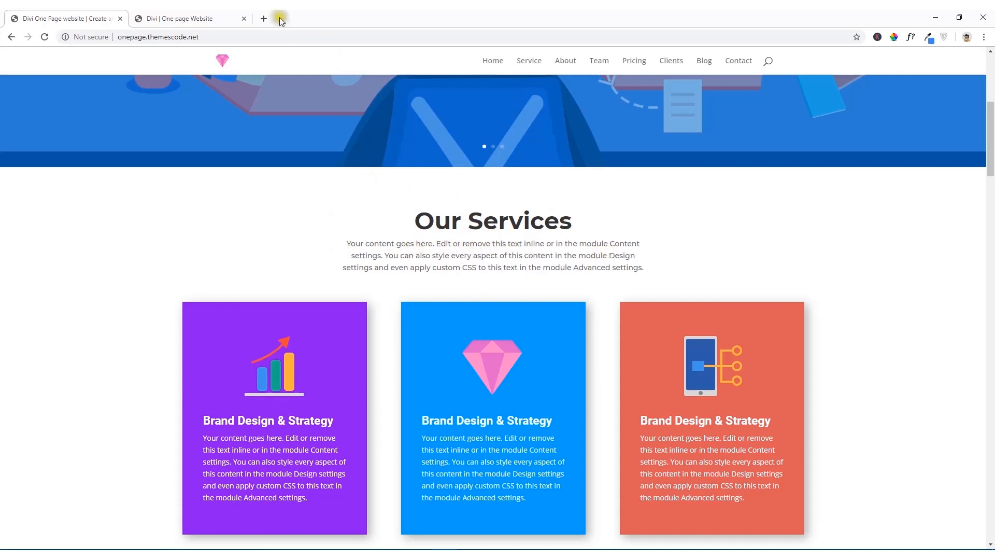
pyautogui.click(218, 18)
pyautogui.scroll(-3, 474, 242)
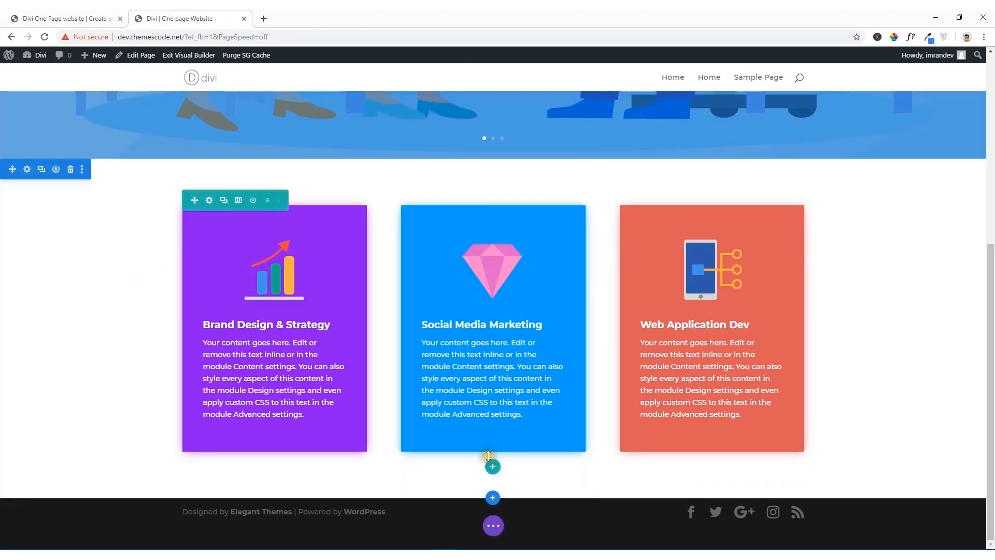
pyautogui.click(492, 468)
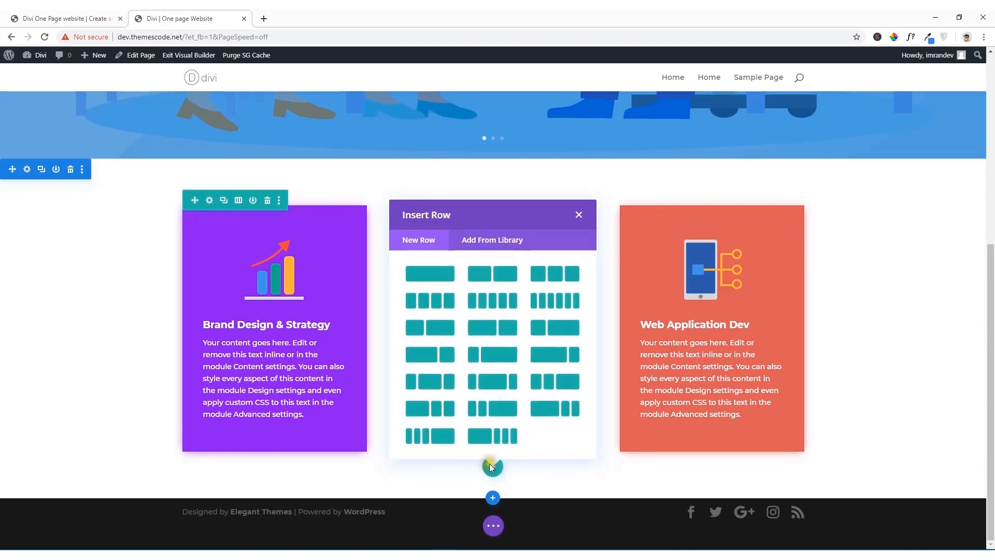
pyautogui.click(428, 275)
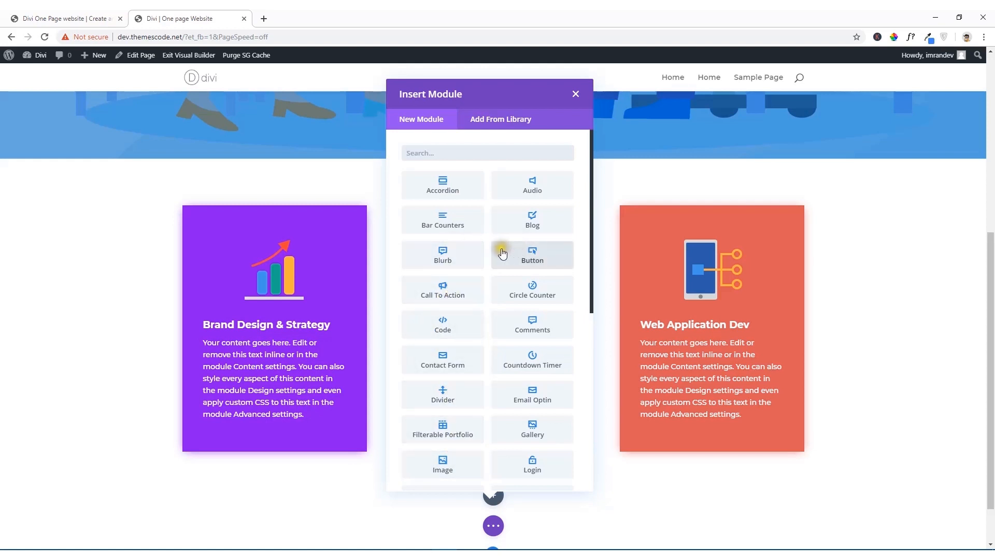
# Step: Find the Text module, insert it in the new row and save it with its default placeholder content
pyautogui.write('t')
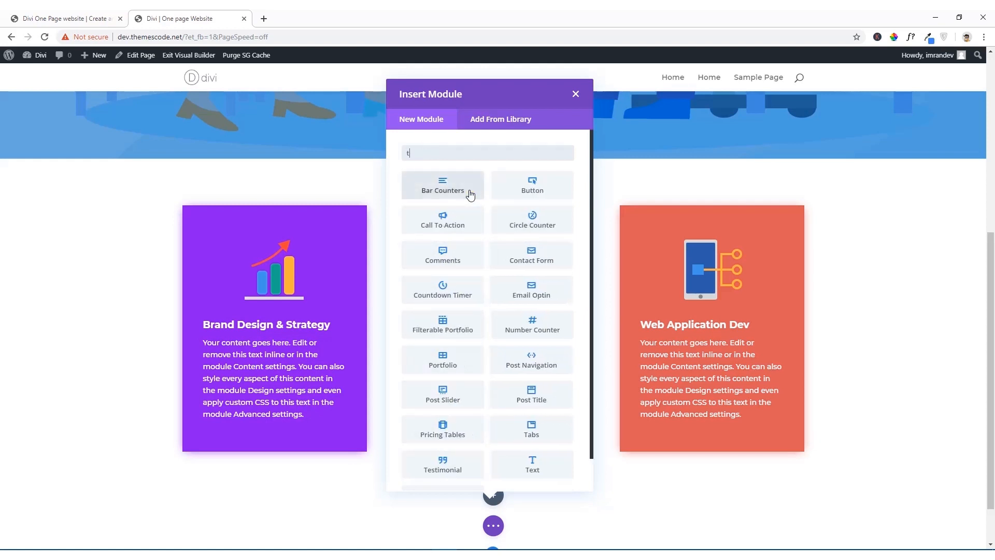
pyautogui.write('ext')
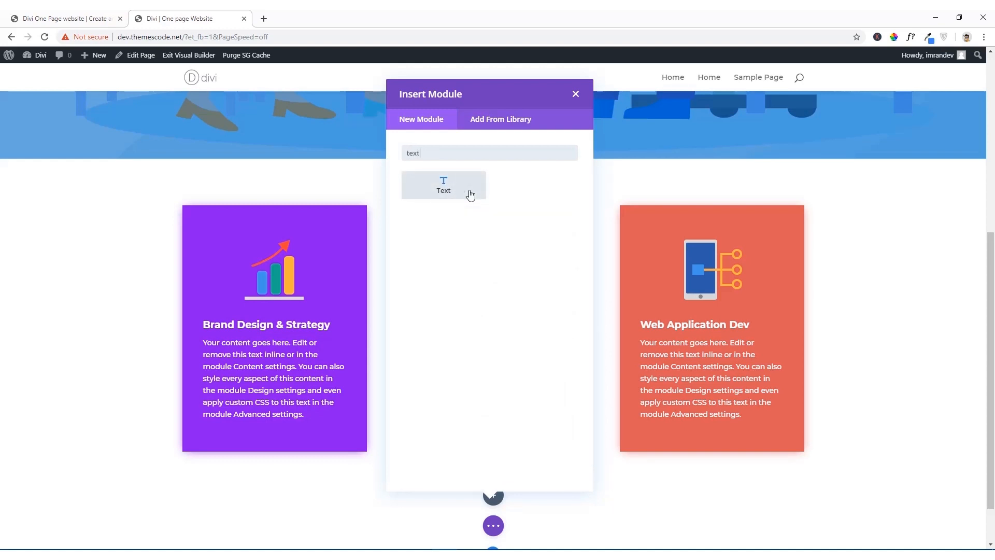
pyautogui.click(458, 190)
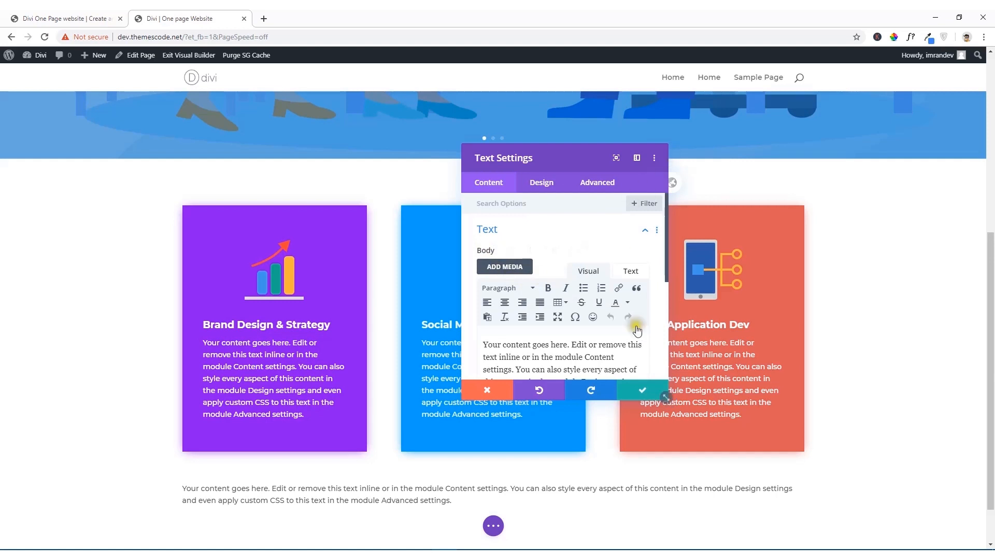
pyautogui.click(643, 390)
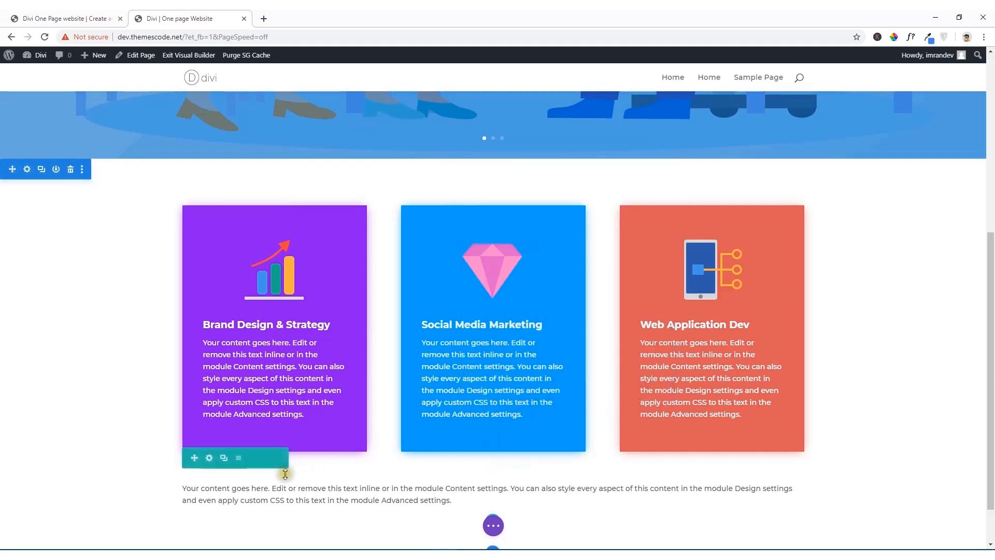
# Step: Move the new text row above the row of blurb cards, directly under the header slider
pyautogui.scroll(-1, 254, 472)
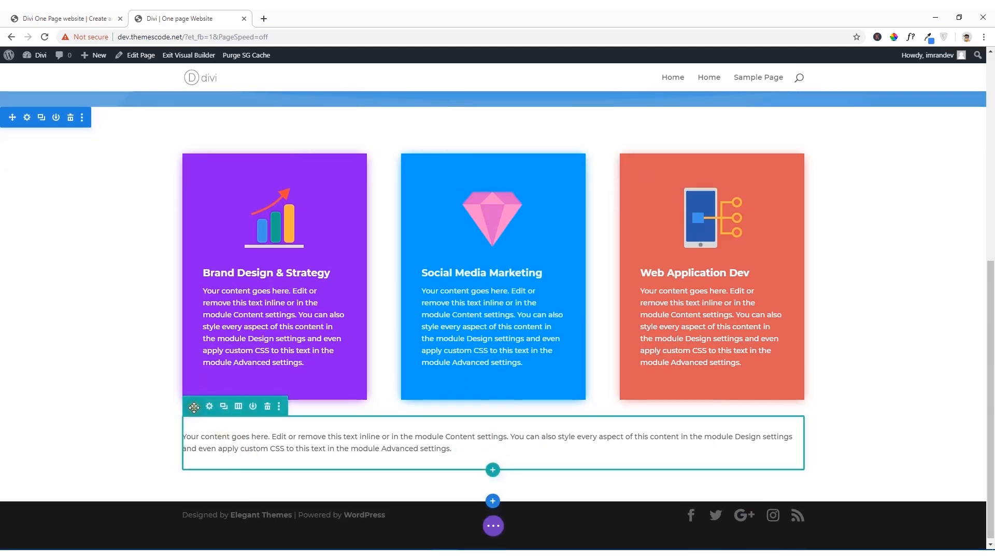
pyautogui.moveTo(194, 407); pyautogui.dragTo(313, 193)
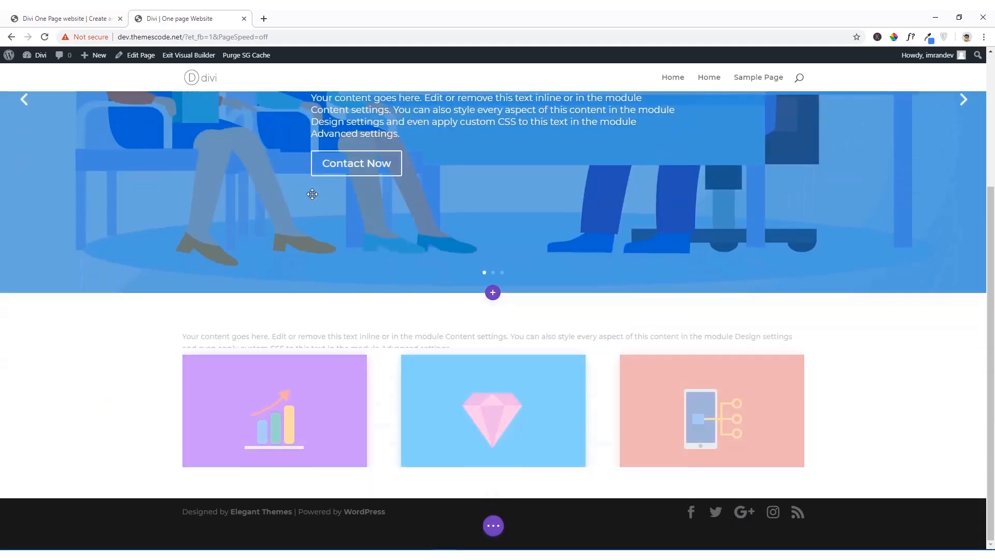
pyautogui.scroll(5, 466, 275)
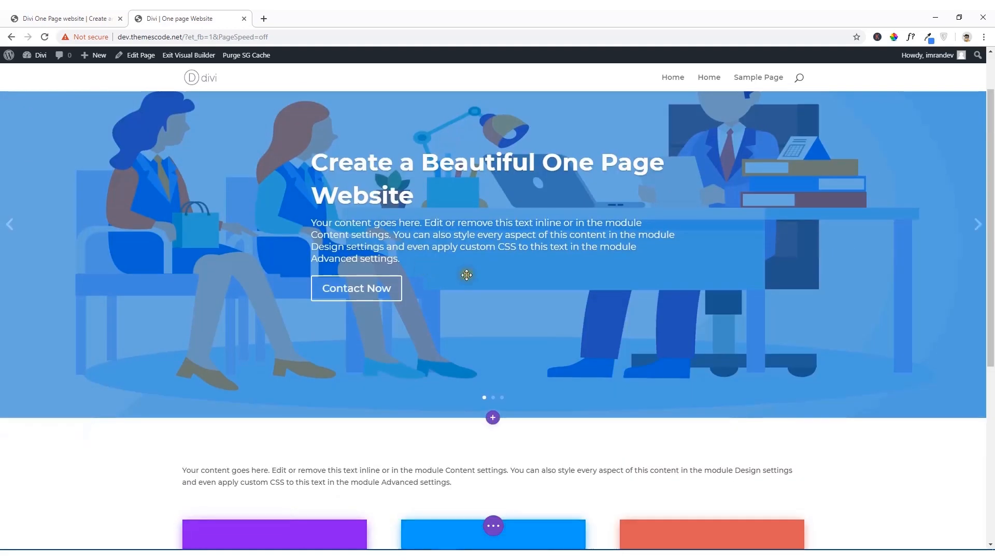
pyautogui.scroll(-3, 333, 438)
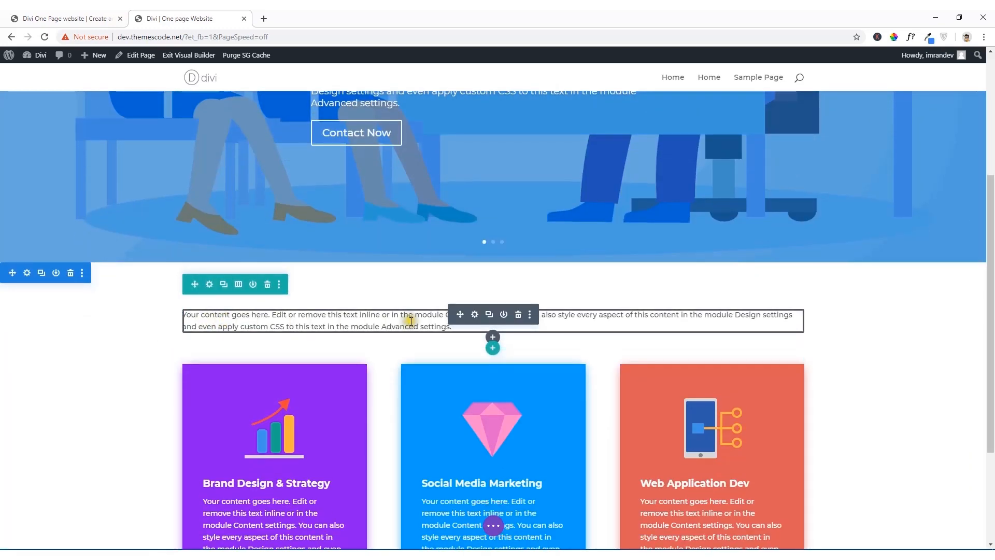
# Step: Open the text module's settings, copy the "Our Services" heading from the reference site and return to the Divi page
pyautogui.click(474, 315)
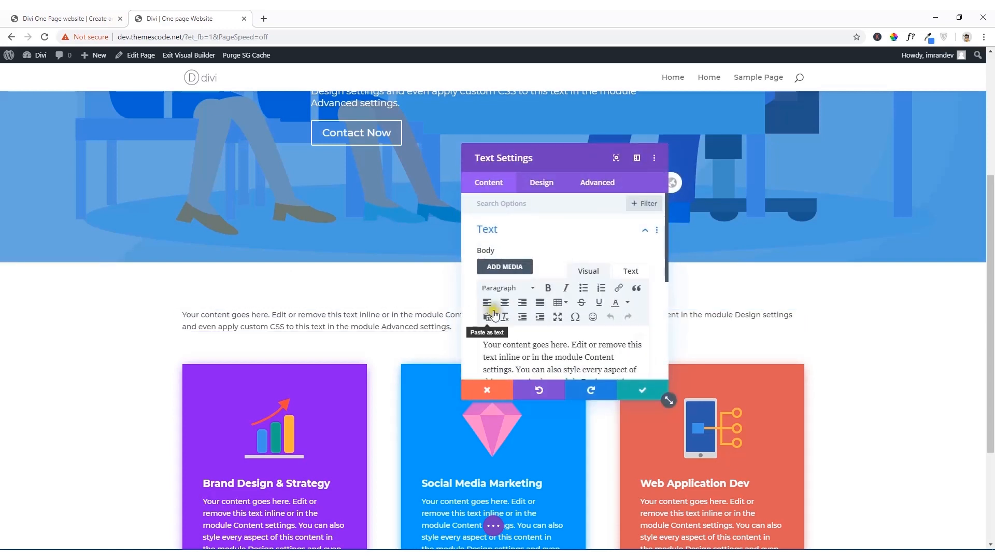
pyautogui.click(94, 14)
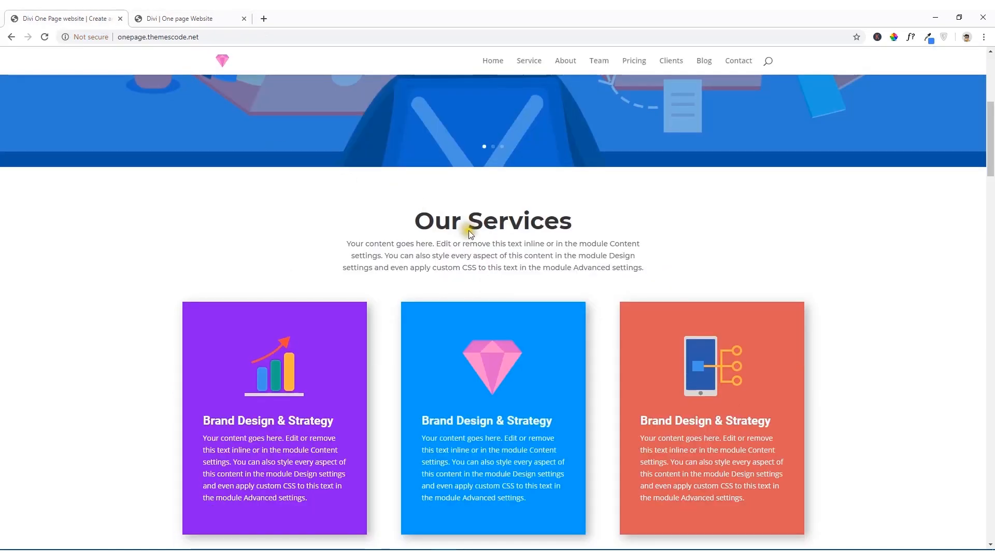
pyautogui.moveTo(416, 222); pyautogui.dragTo(552, 223)
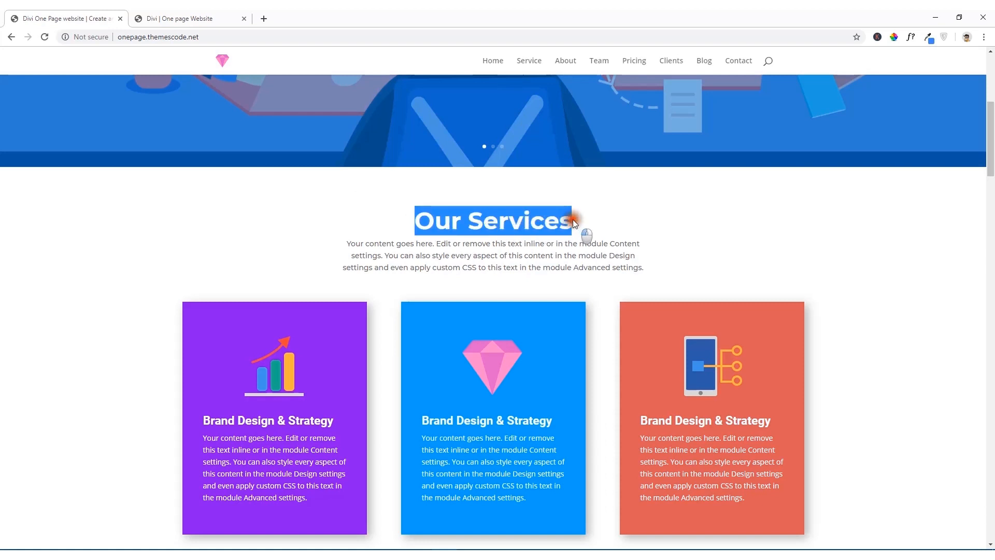
pyautogui.rightClick(548, 222)
pyautogui.click(565, 229)
pyautogui.click(187, 18)
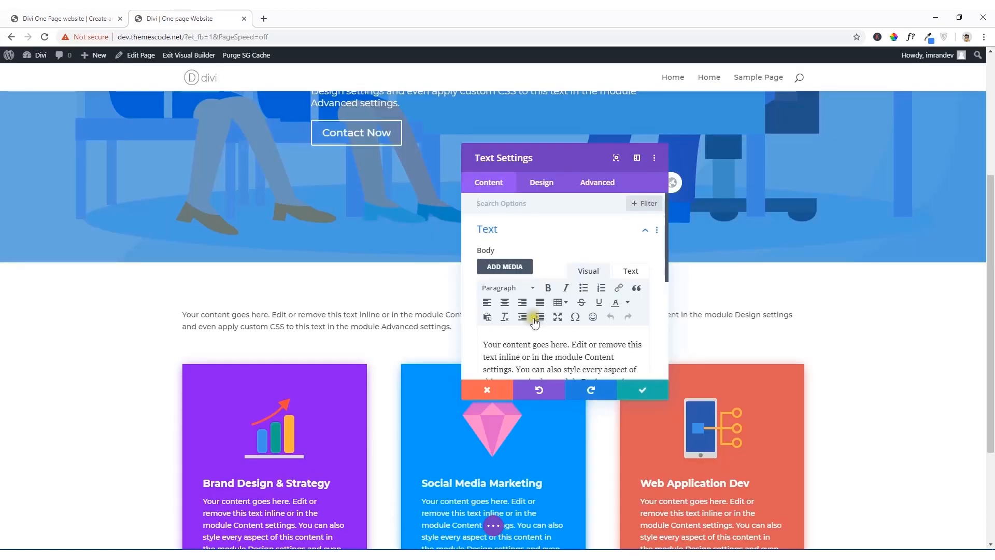
# Step: Paste "Our Services" as a separate line above the placeholder paragraph in the text module's plain-text body
pyautogui.scroll(-1, 534, 337)
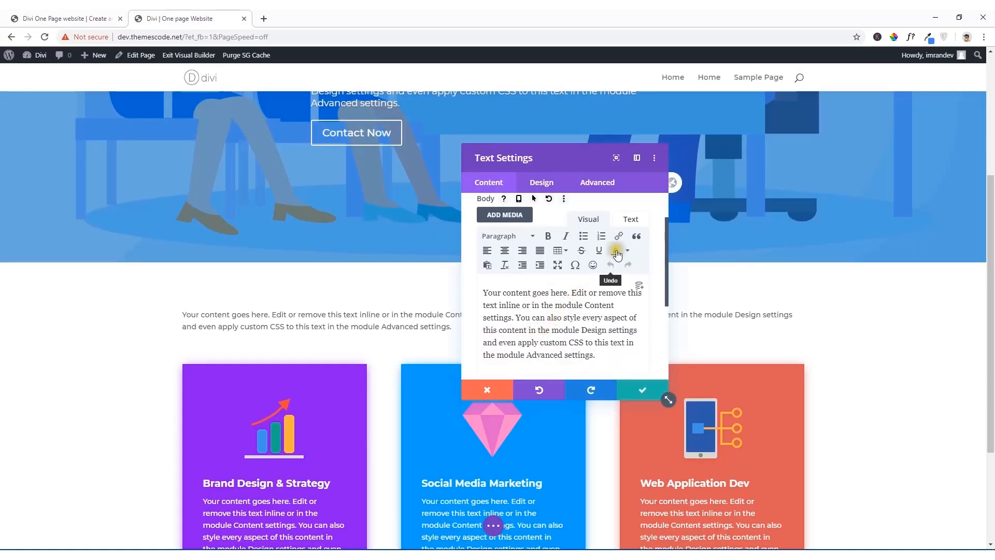
pyautogui.click(631, 219)
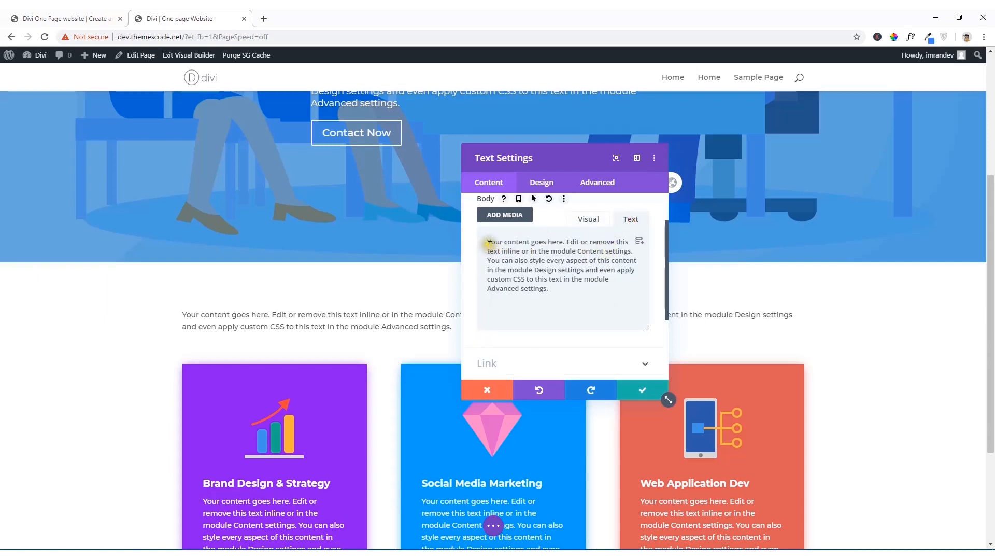
pyautogui.press('Return')
pyautogui.press('Return')
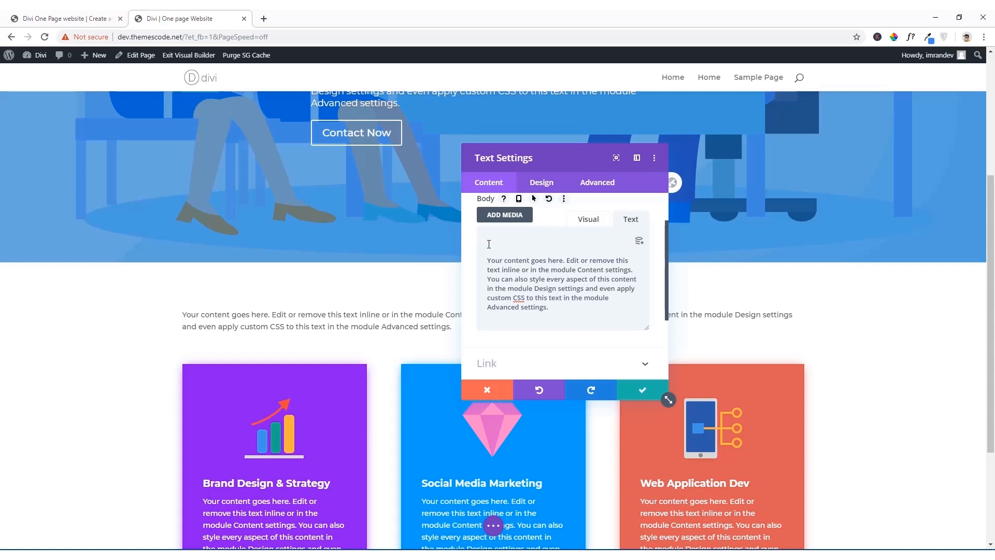
pyautogui.hotkey('ctrl', 'v')
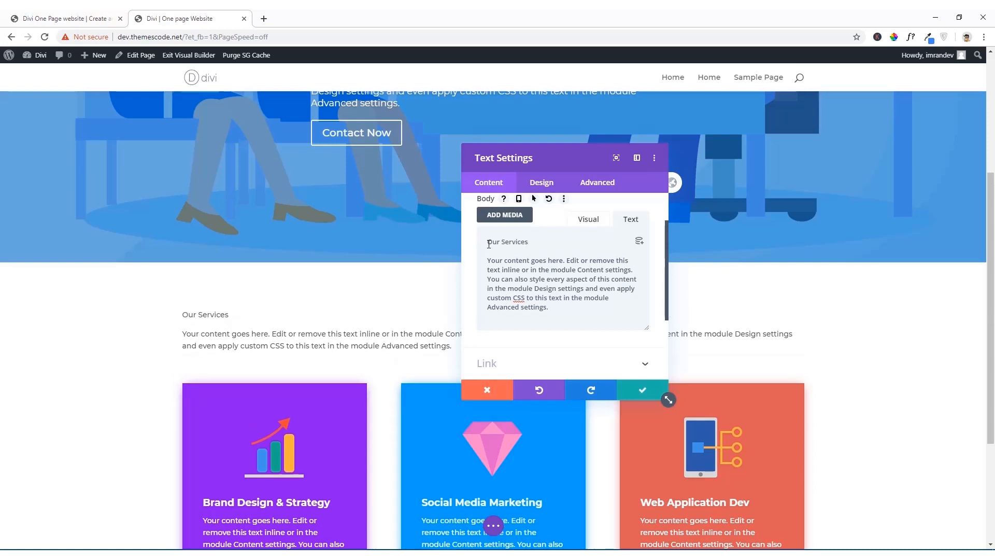
pyautogui.click(489, 244)
pyautogui.scroll(1, 489, 244)
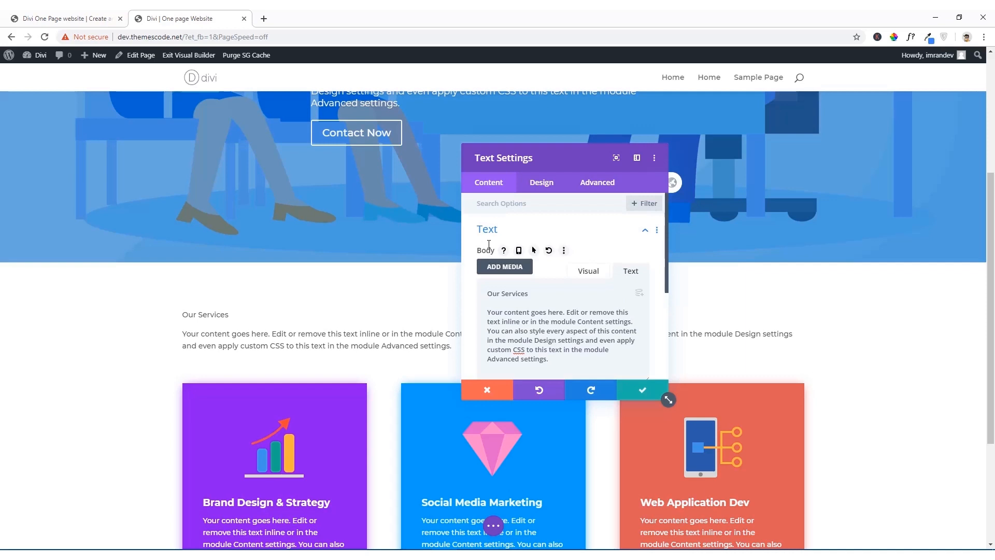
# Step: Format the "Our Services" line as Heading 2 in the visual editor
pyautogui.click(595, 272)
pyautogui.click(534, 344)
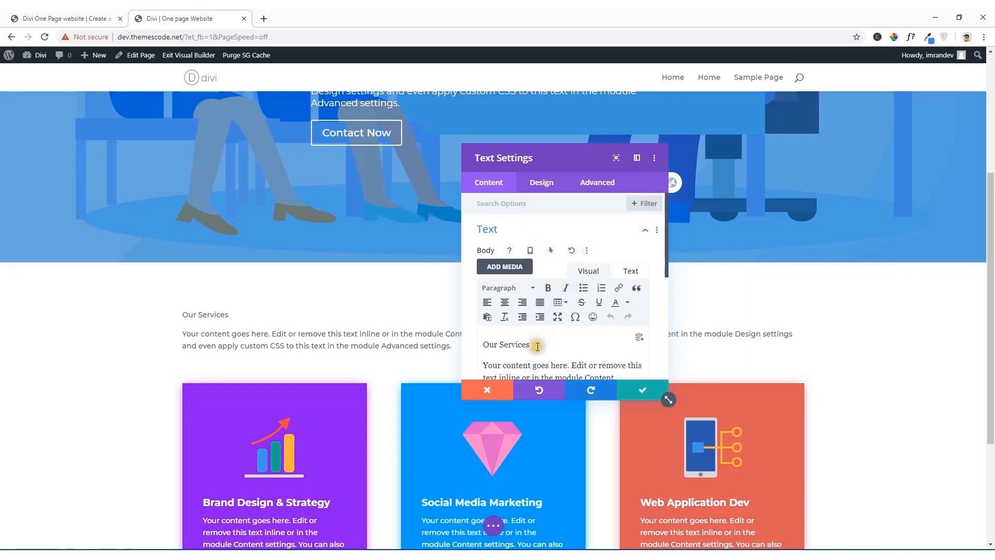
pyautogui.moveTo(534, 344); pyautogui.dragTo(474, 346)
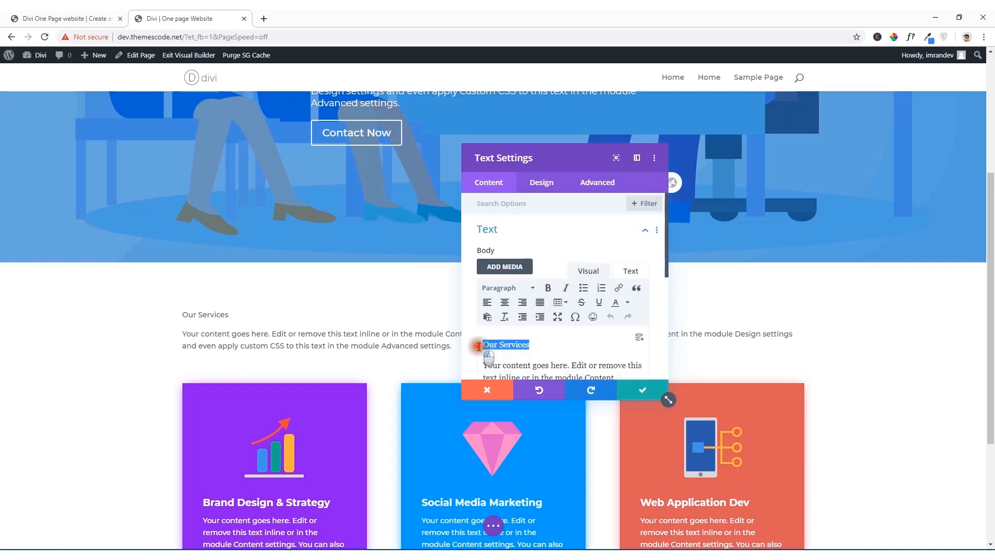
pyautogui.click(533, 289)
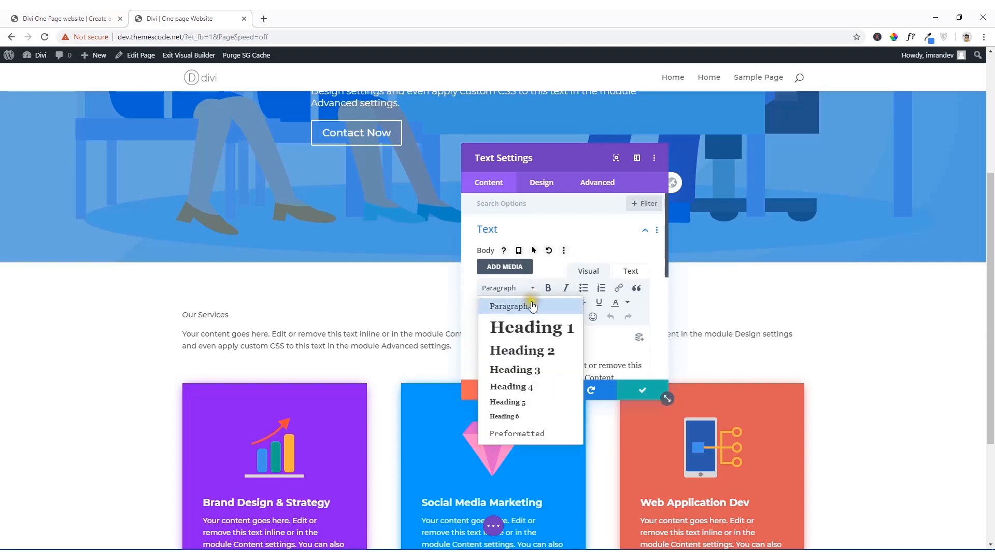
pyautogui.click(523, 351)
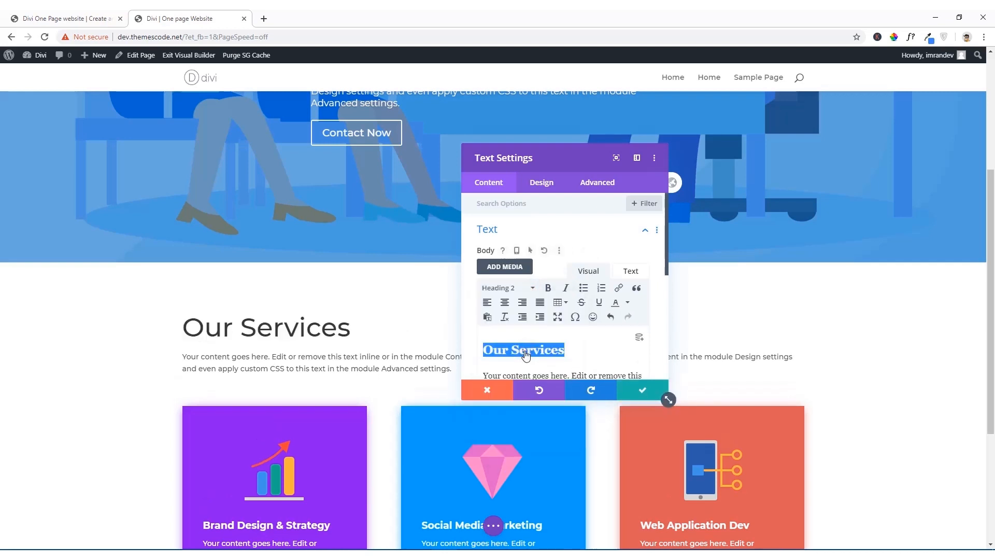
pyautogui.click(592, 354)
# Step: Set the text module's width to 50% with centered module alignment, checking the reference site, and close its settings
pyautogui.click(540, 191)
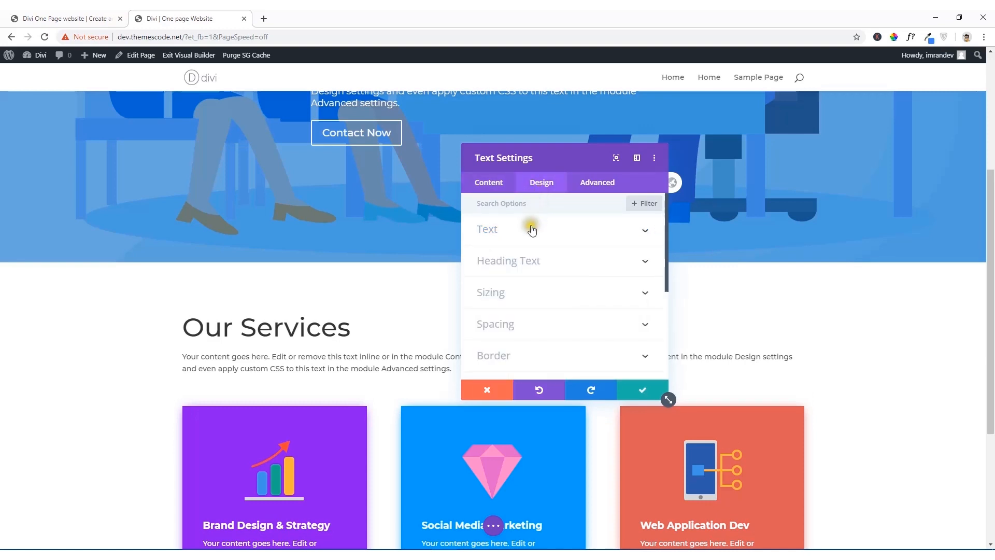
pyautogui.click(516, 293)
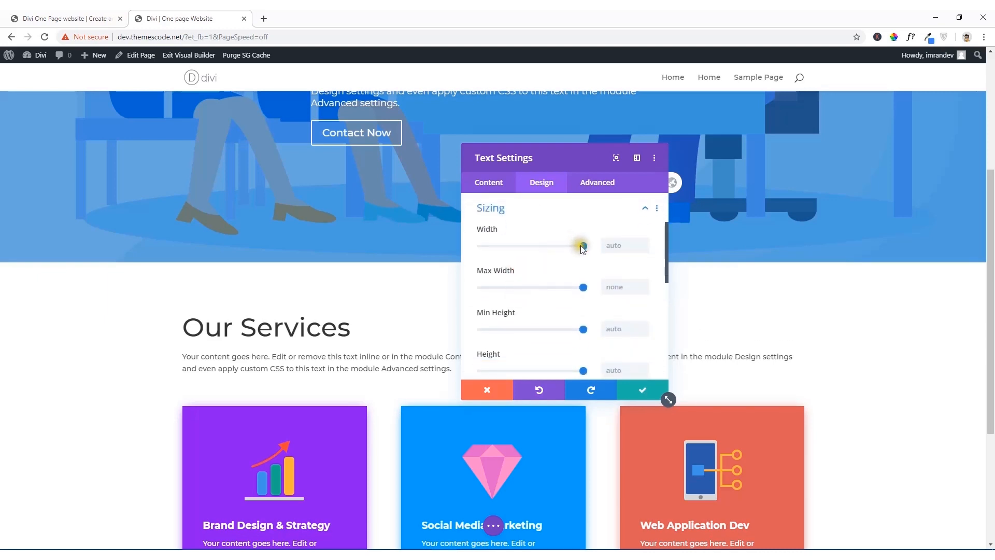
pyautogui.moveTo(581, 245); pyautogui.dragTo(543, 247)
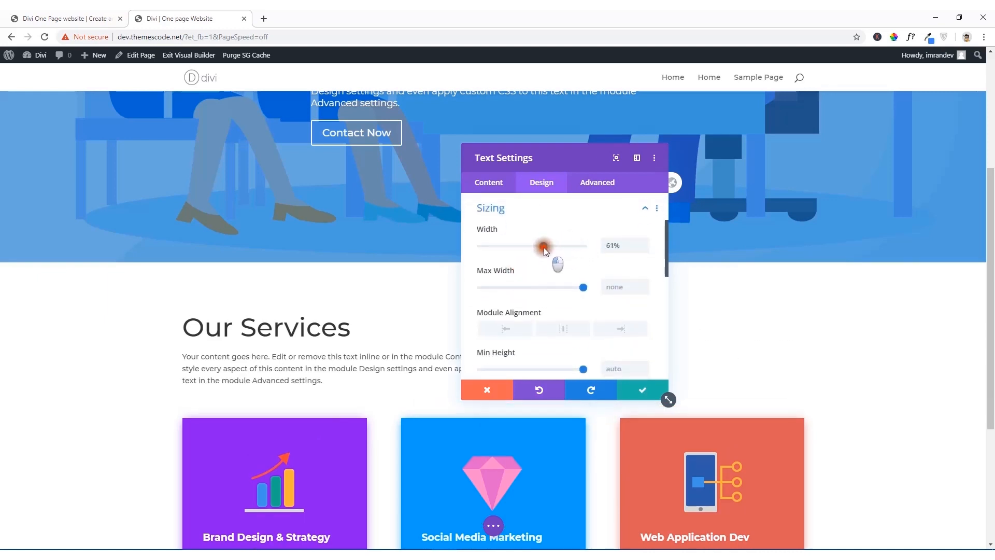
pyautogui.click(99, 18)
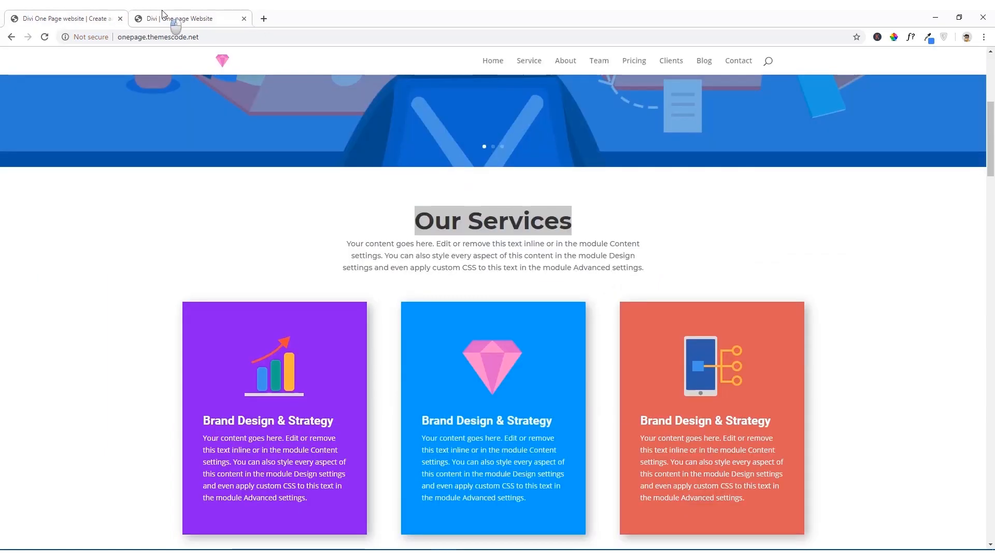
pyautogui.click(163, 16)
pyautogui.moveTo(543, 247); pyautogui.dragTo(530, 247)
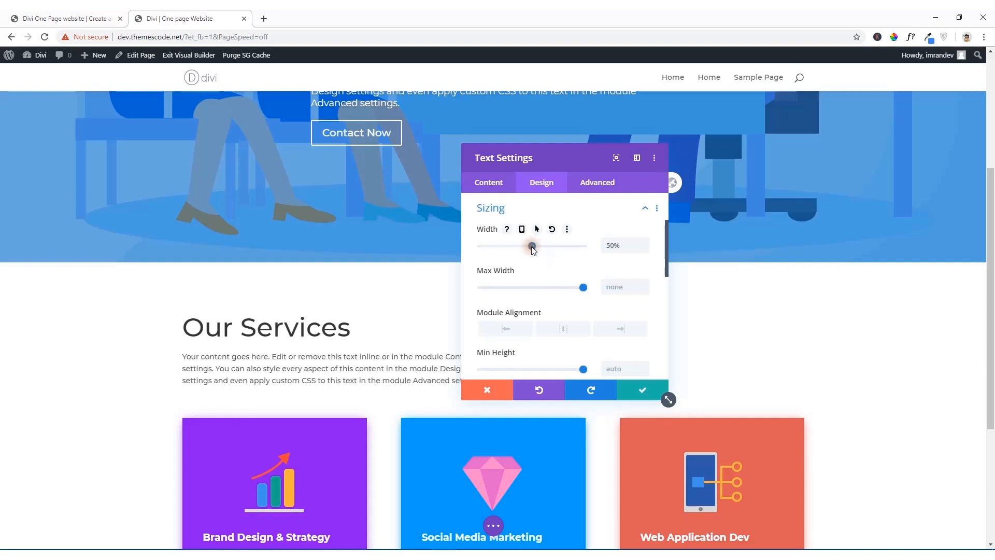
pyautogui.click(555, 335)
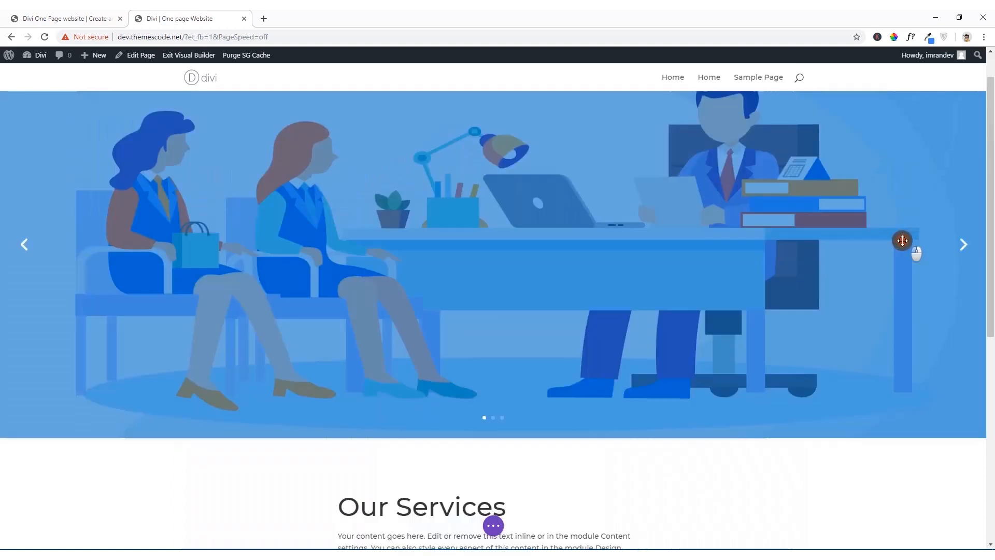
pyautogui.scroll(-7, 902, 240)
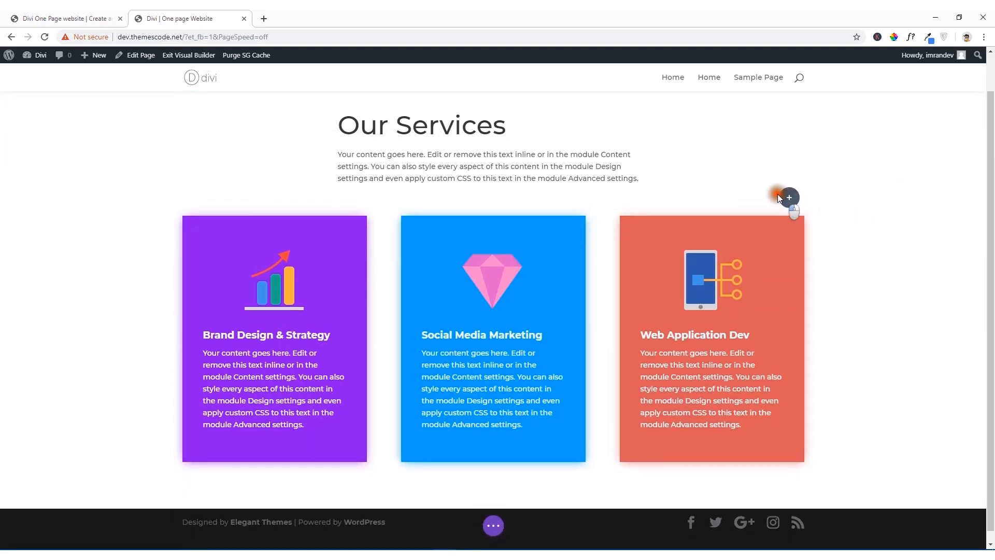
pyautogui.click(738, 172)
# Step: Open the "Our Services" text module's sizing options, clear the settings window off the heading, and compare the heading with the reference site
pyautogui.scroll(8, 622, 186)
pyautogui.scroll(-6, 617, 208)
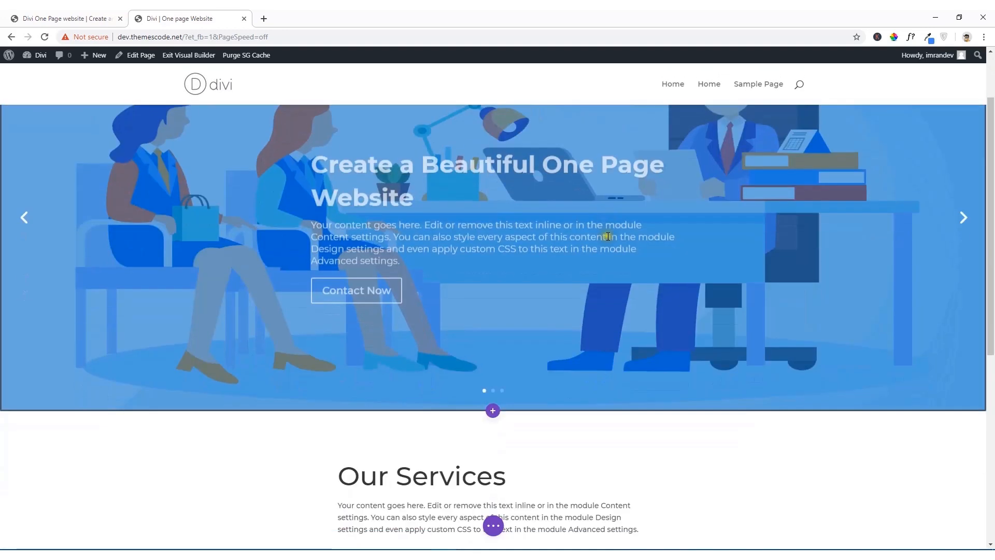
pyautogui.scroll(-1, 607, 240)
pyautogui.moveTo(488, 207)
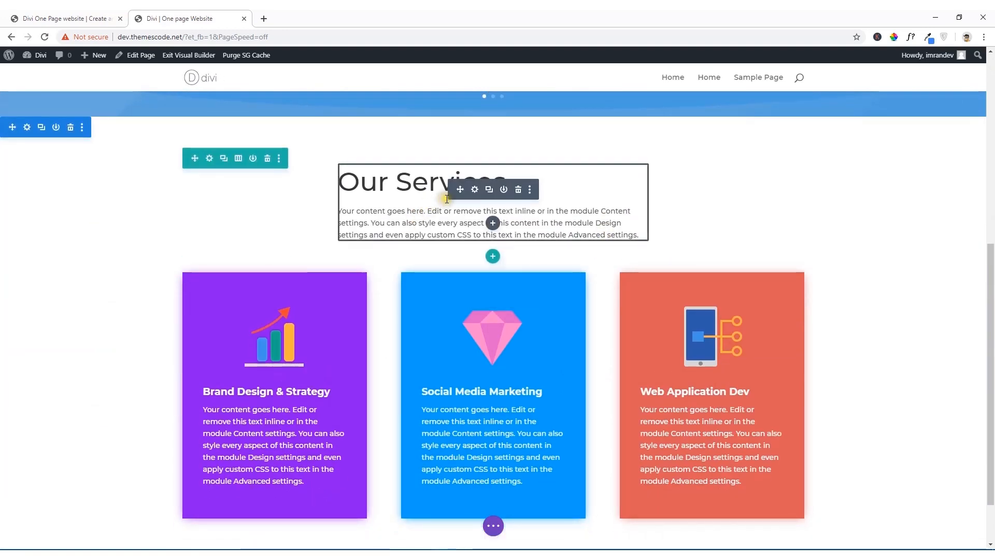
pyautogui.click(474, 190)
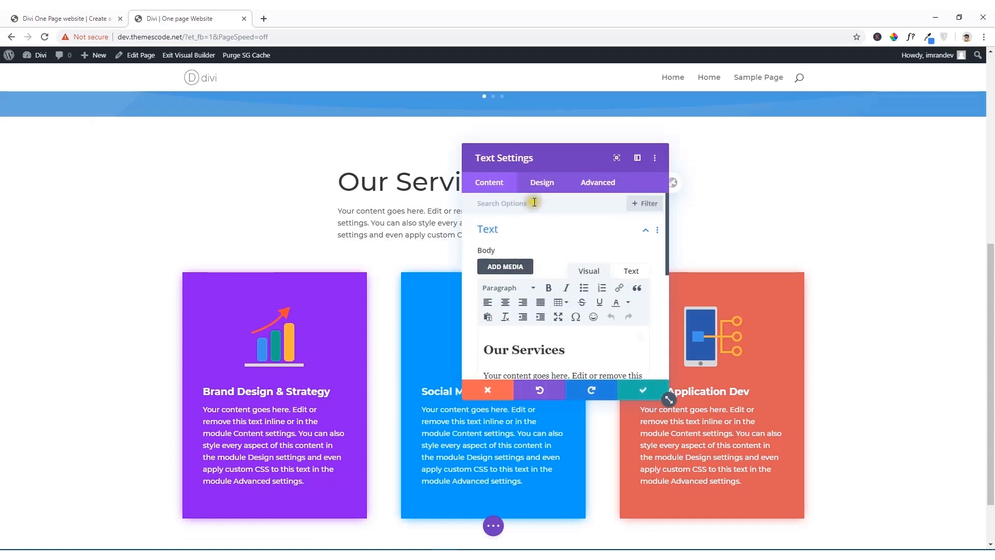
pyautogui.click(542, 190)
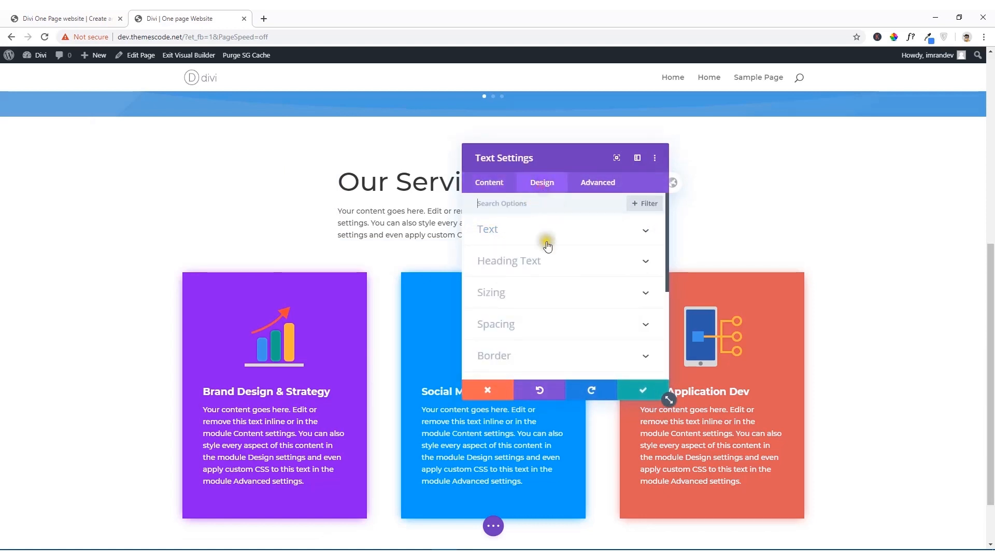
pyautogui.click(516, 295)
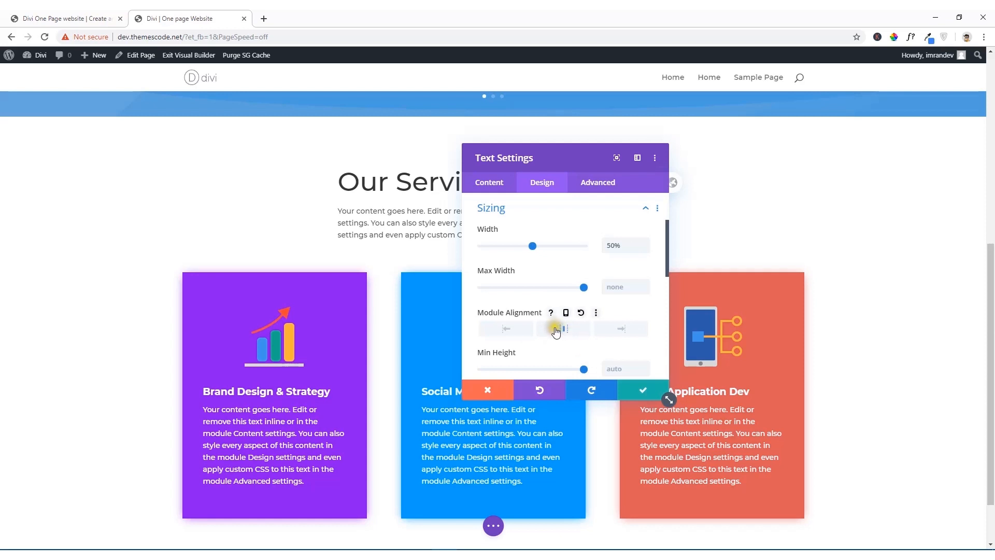
pyautogui.moveTo(546, 158); pyautogui.dragTo(739, 207)
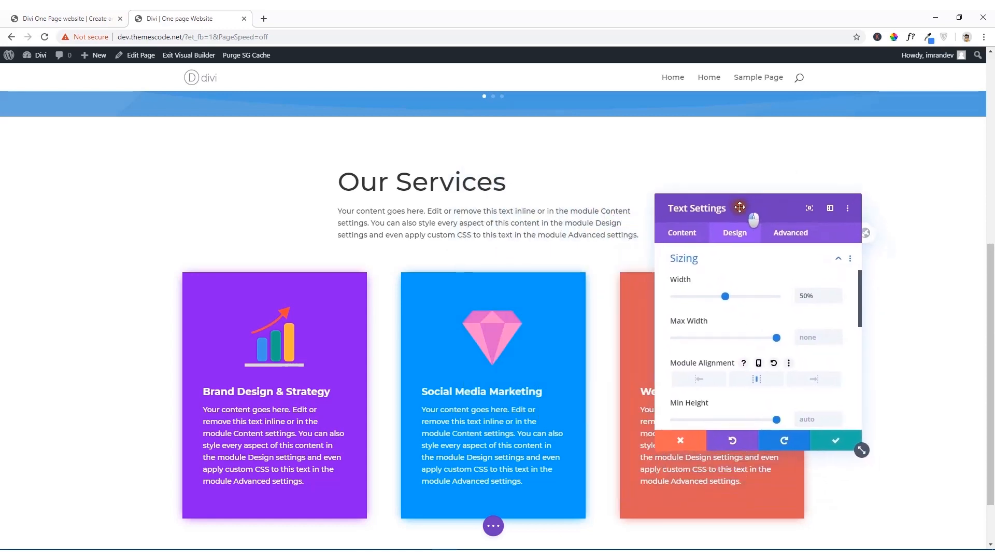
pyautogui.click(104, 20)
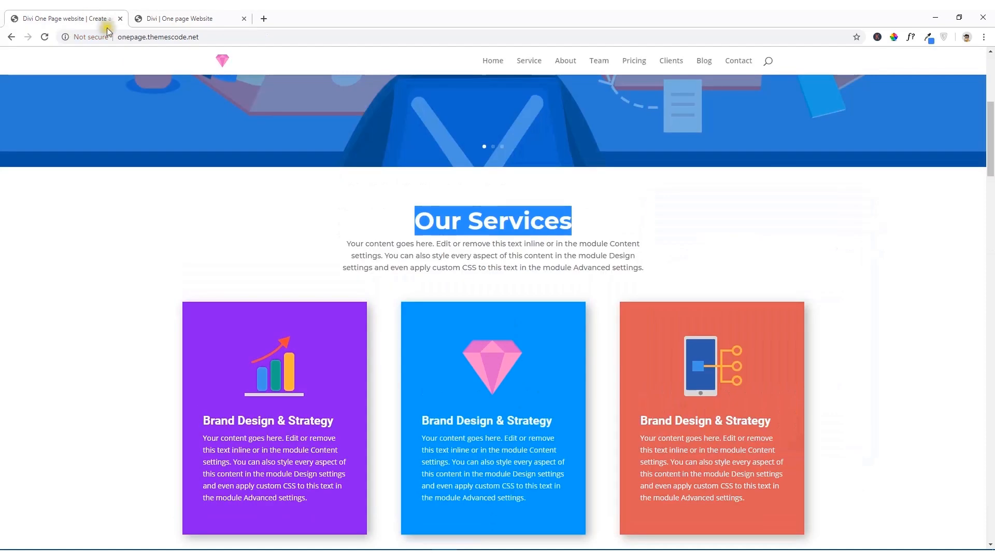
pyautogui.click(223, 18)
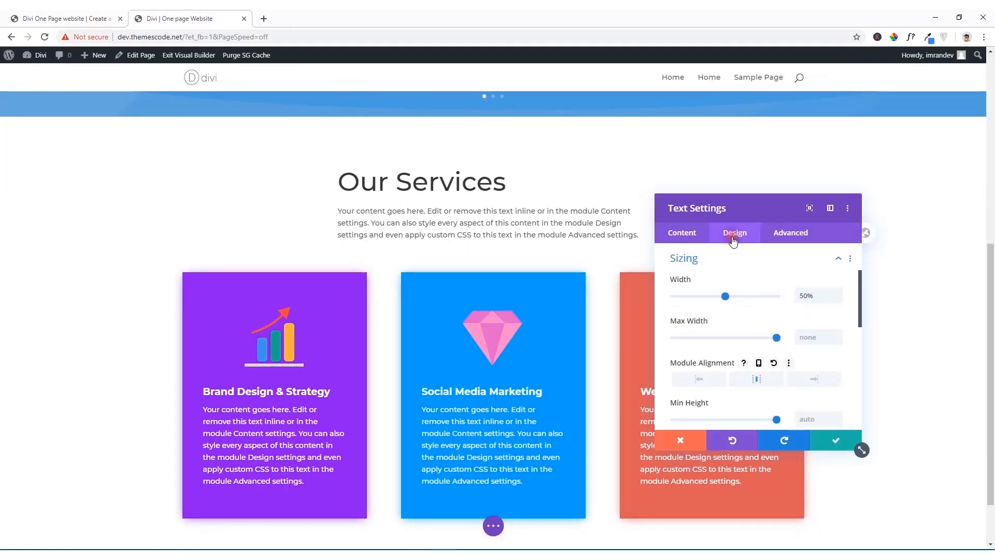
# Step: Set the text module's Heading 2 font weight to Bold
pyautogui.scroll(3, 732, 288)
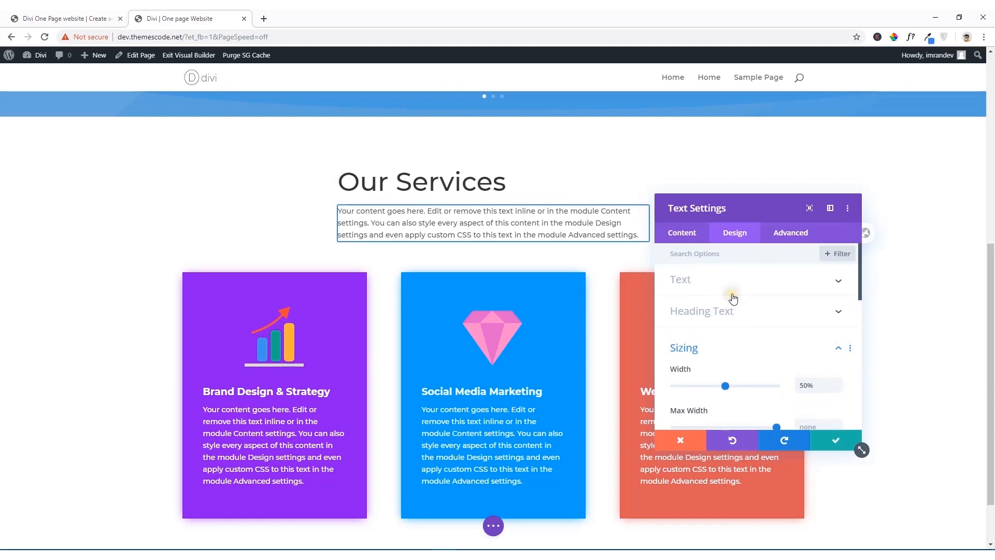
pyautogui.click(716, 312)
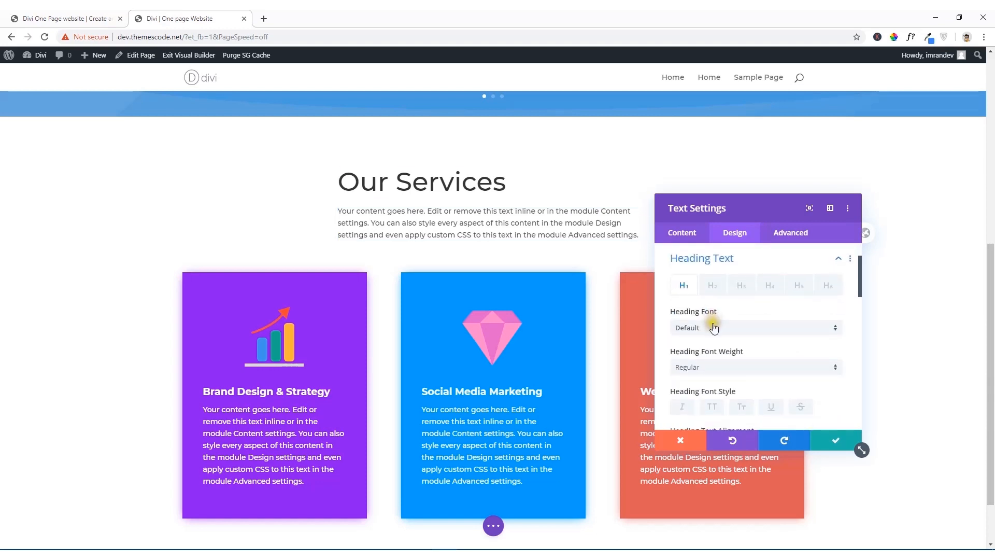
pyautogui.click(712, 286)
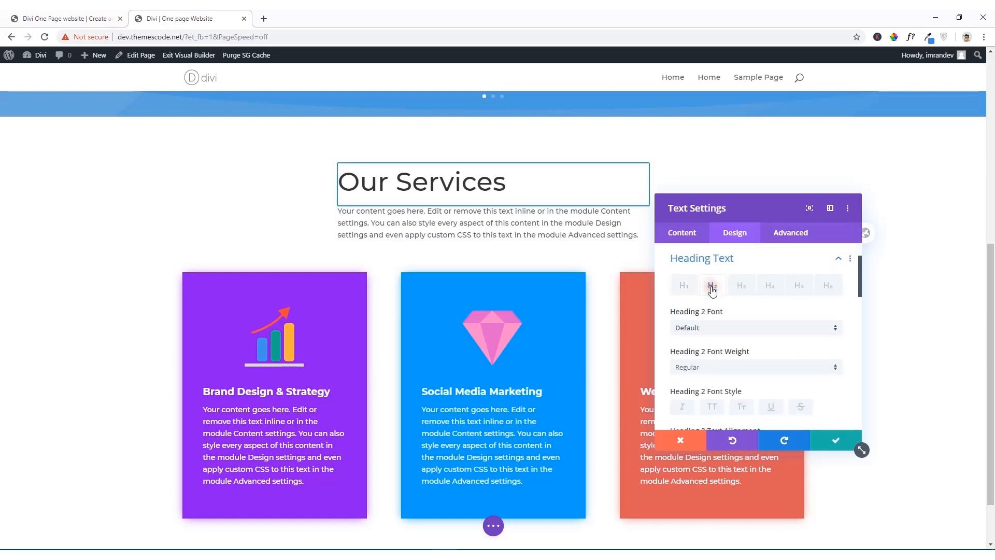
pyautogui.click(705, 367)
pyautogui.click(698, 430)
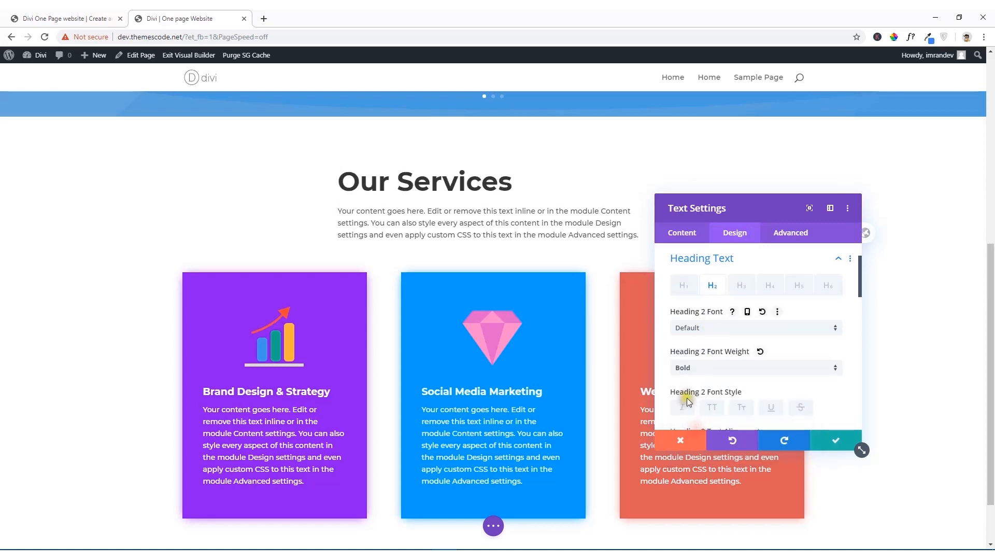
# Step: Center the Heading 2 text alignment and check the heading against the reference site
pyautogui.scroll(-1, 746, 353)
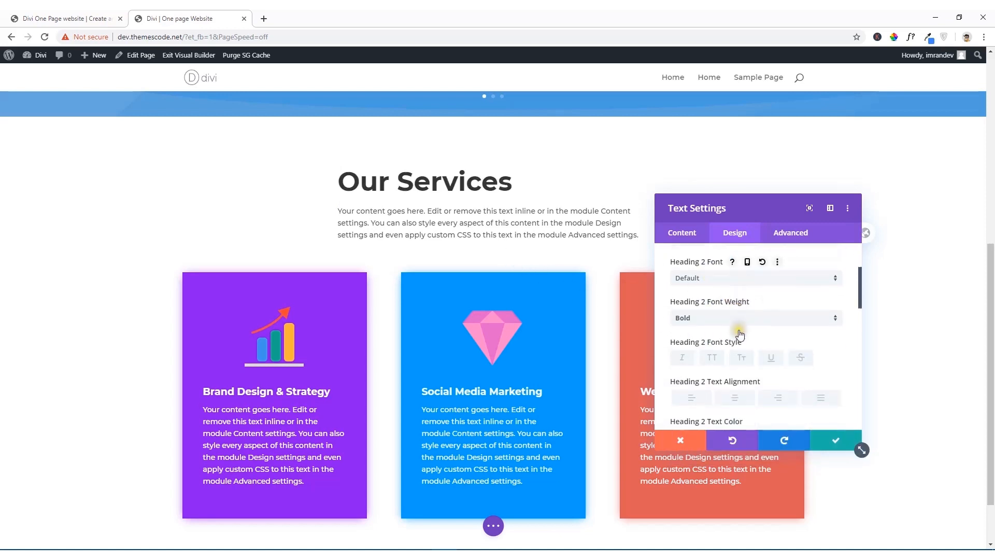
pyautogui.scroll(-1, 731, 383)
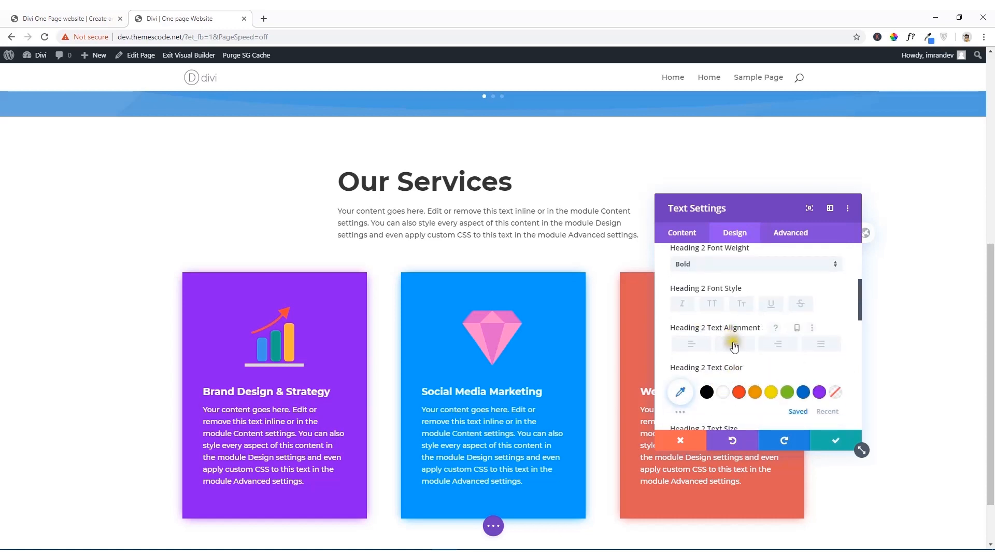
pyautogui.click(734, 344)
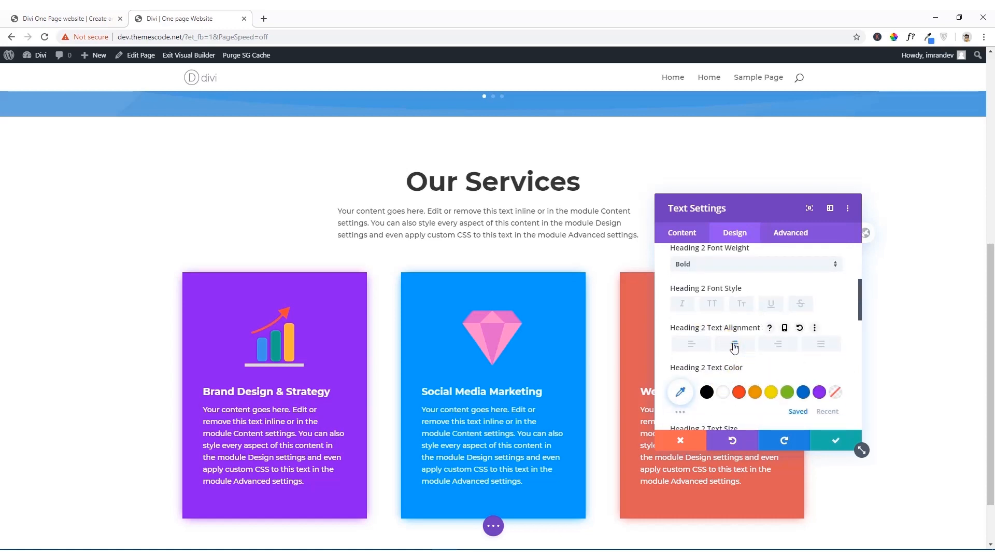
pyautogui.click(85, 14)
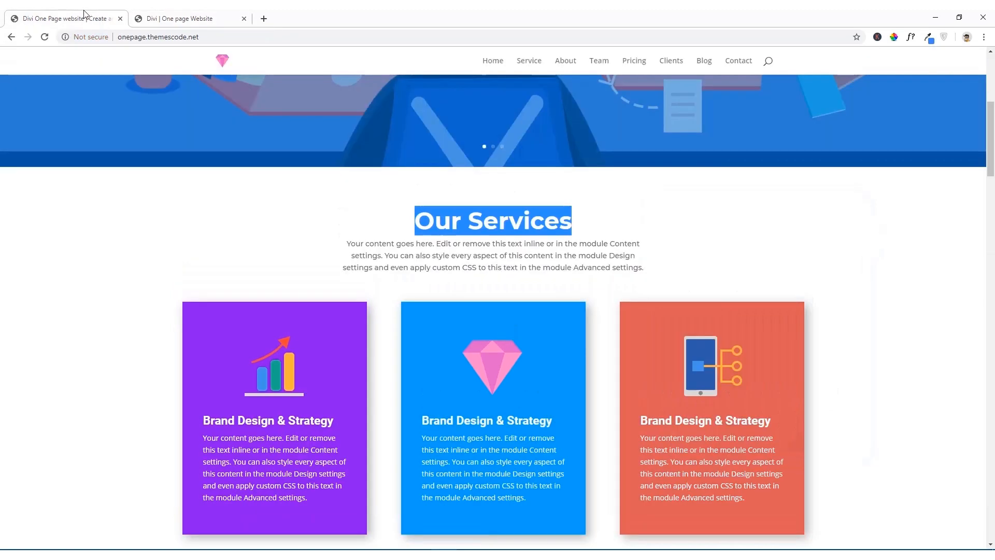
pyautogui.click(670, 276)
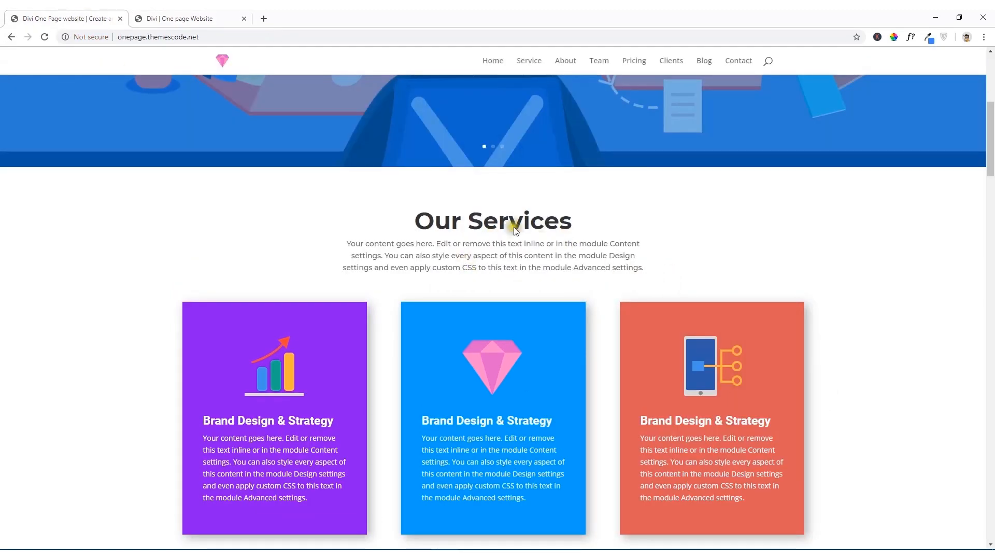
pyautogui.click(202, 14)
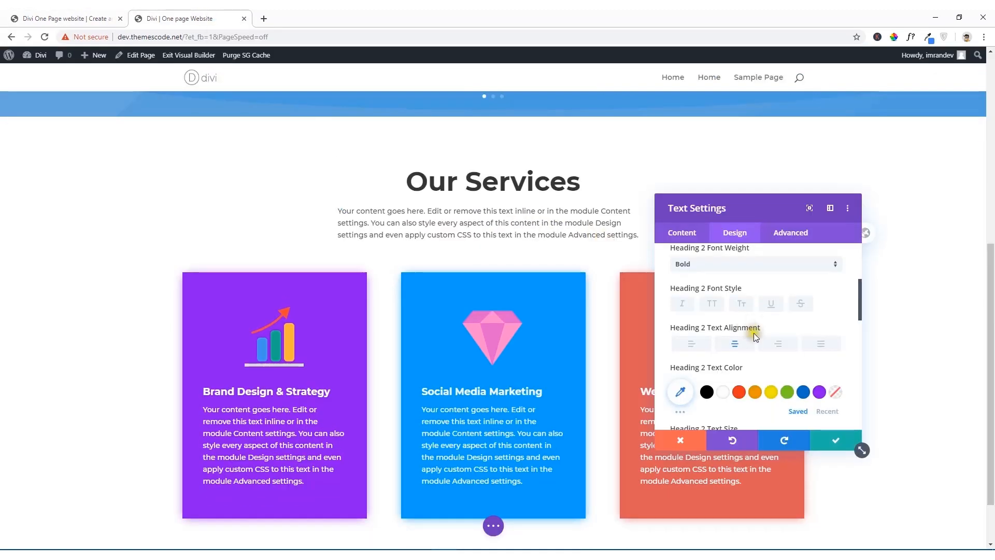
# Step: Set the Heading 2 text size to 57px and save the text module's settings
pyautogui.scroll(-2, 734, 363)
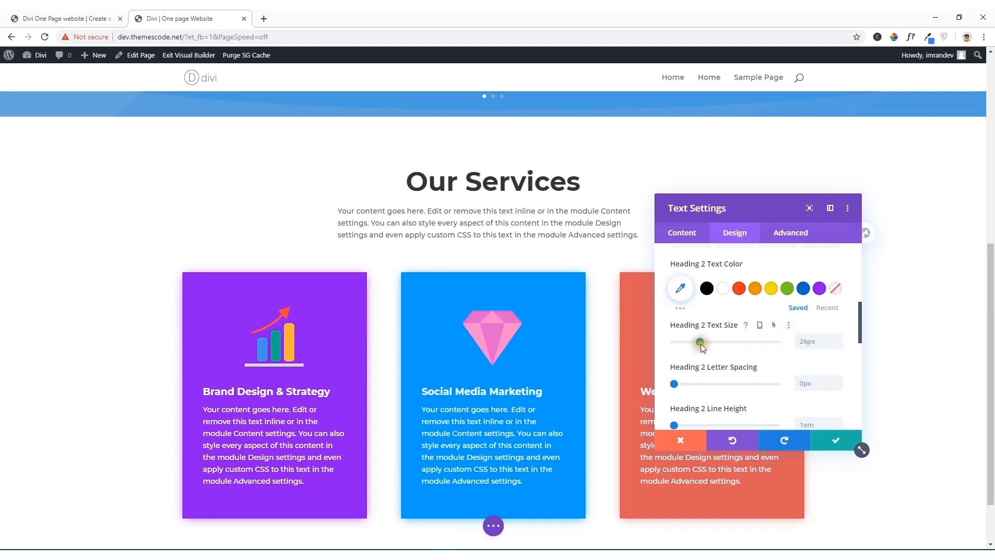
pyautogui.moveTo(700, 344); pyautogui.dragTo(732, 343)
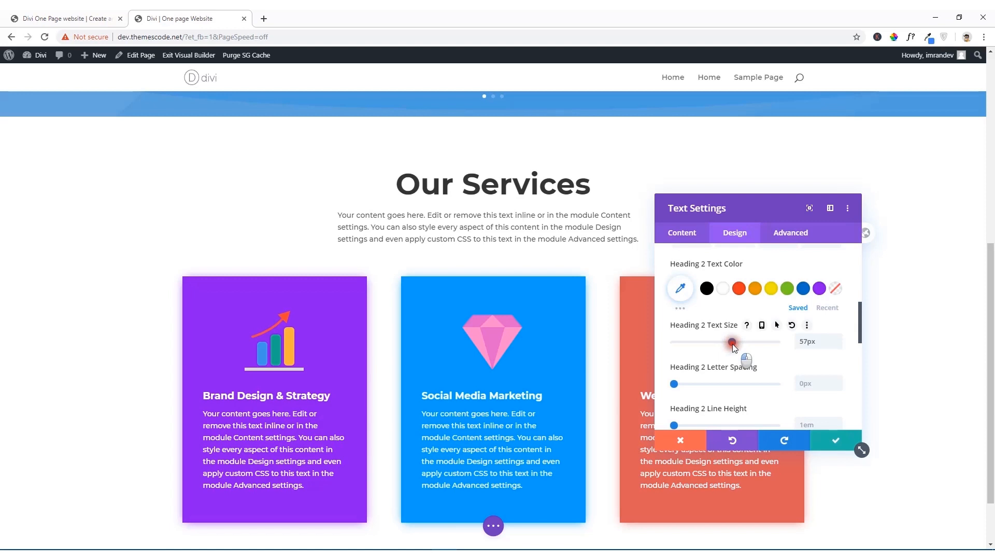
pyautogui.scroll(-5, 732, 352)
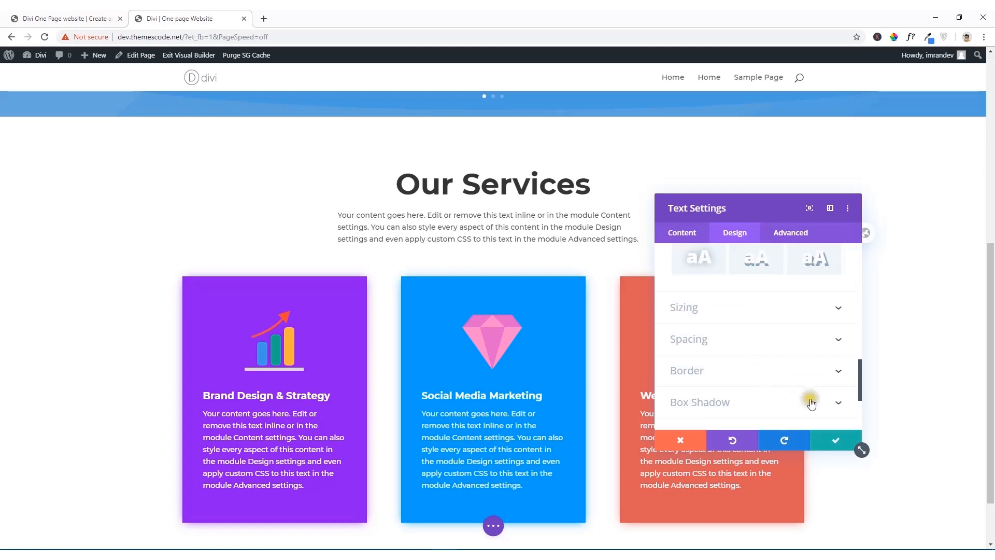
pyautogui.click(838, 441)
# Step: Compare the Our Services heading and three blurb cards with the same section on the reference site
pyautogui.scroll(4, 493, 311)
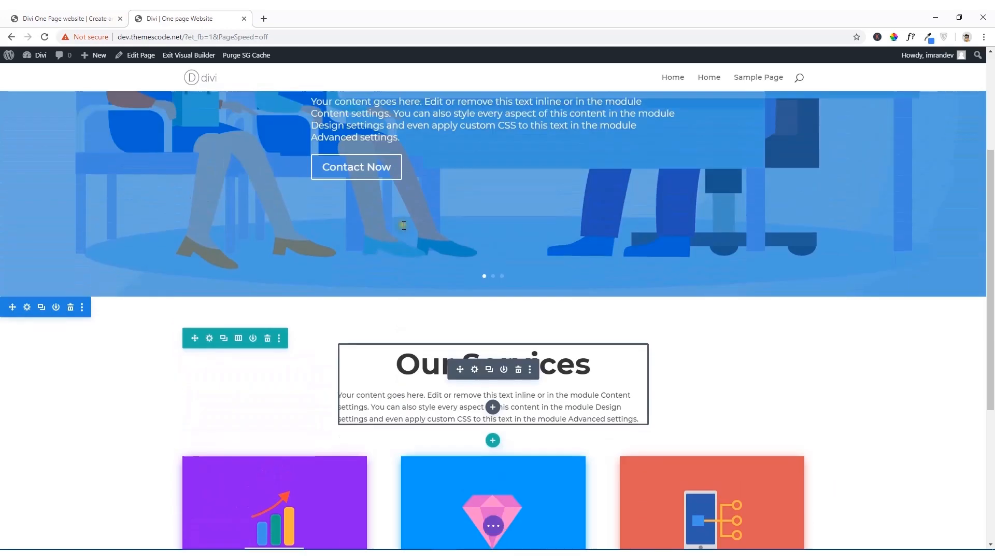
pyautogui.scroll(-3, 412, 254)
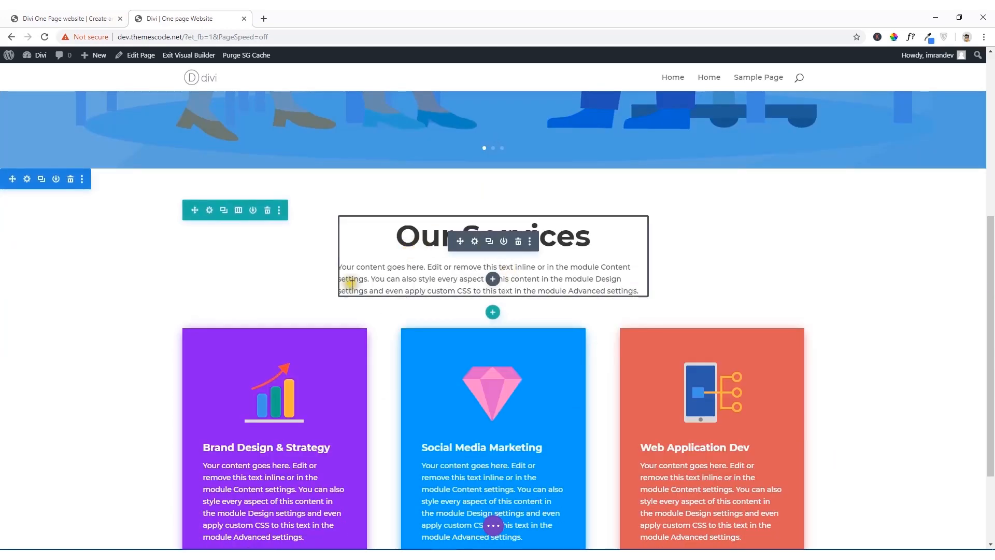
pyautogui.scroll(-3, 340, 301)
pyautogui.click(67, 18)
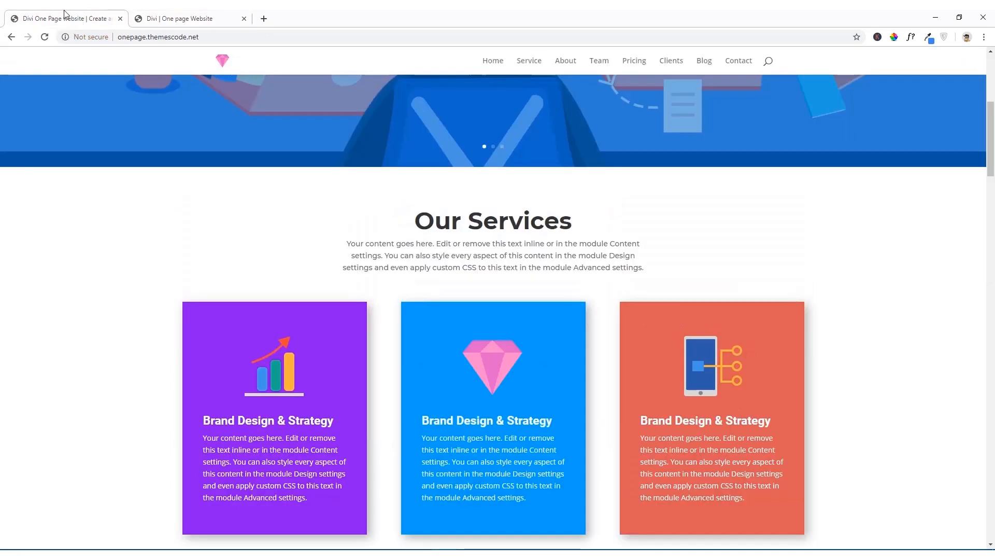
pyautogui.scroll(-5, 268, 282)
pyautogui.scroll(5, 505, 324)
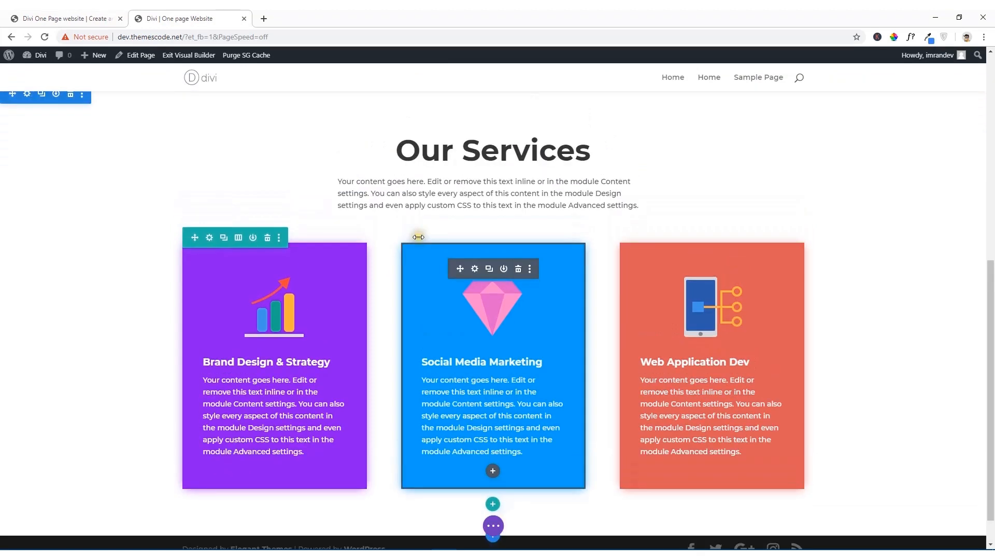
pyautogui.scroll(3, 486, 254)
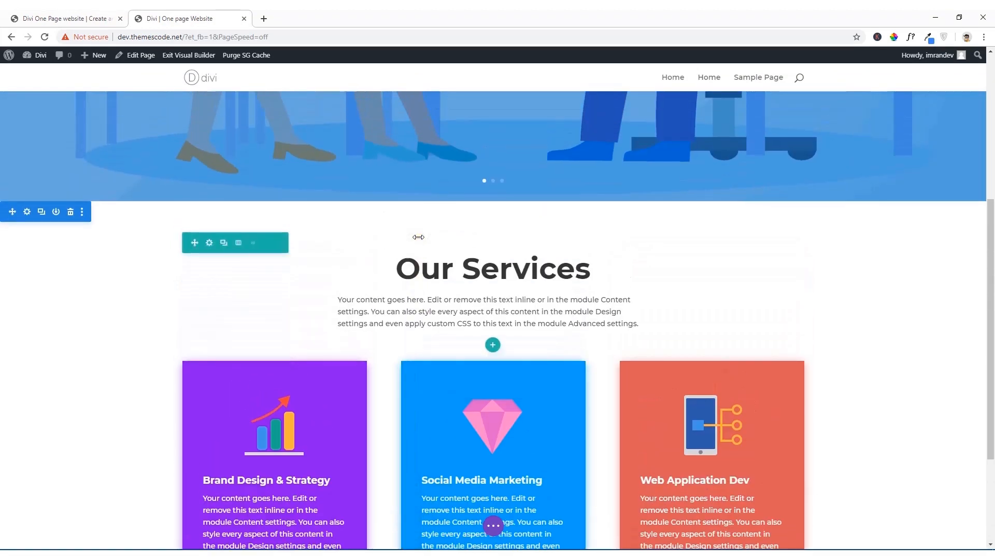
# Step: Open the Our Services section's settings and give the section a gray background color, #757575
pyautogui.click(27, 212)
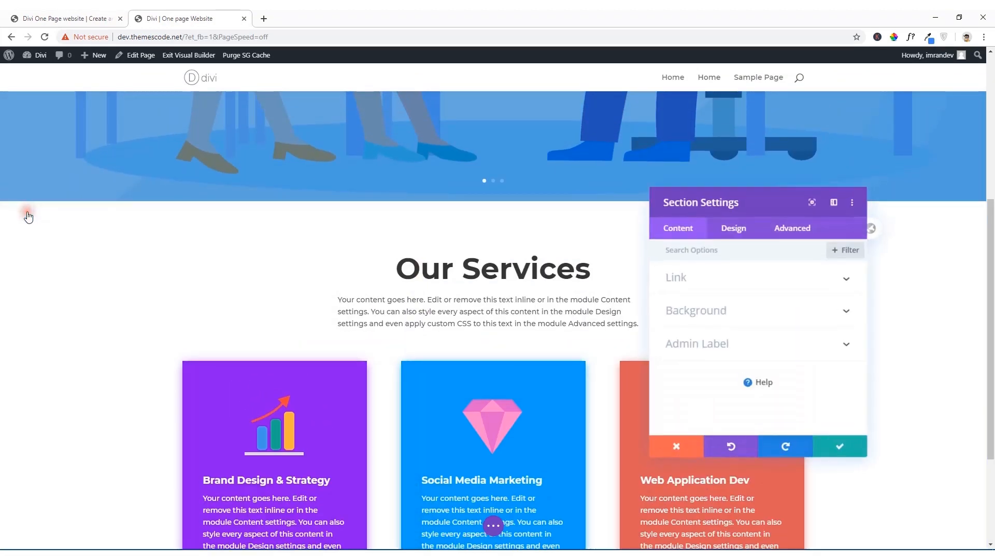
pyautogui.click(715, 310)
pyautogui.click(758, 361)
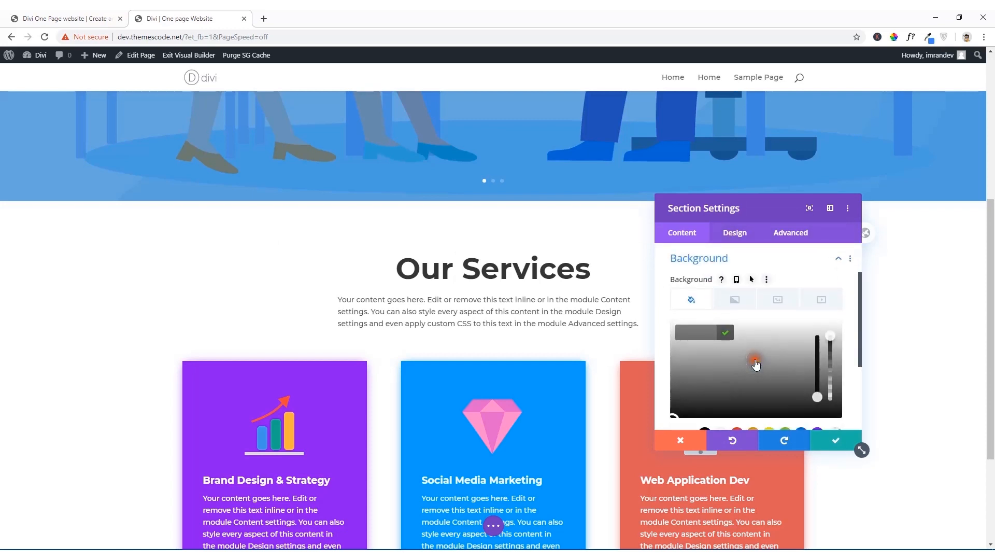
pyautogui.click(739, 376)
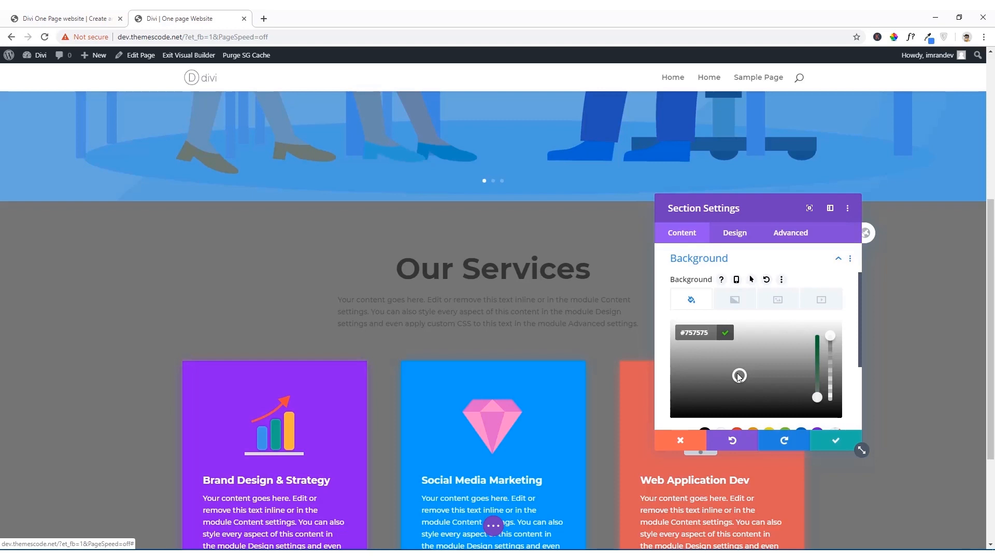
# Step: Add a background gradient to the Our Services section and review it across the section
pyautogui.click(735, 301)
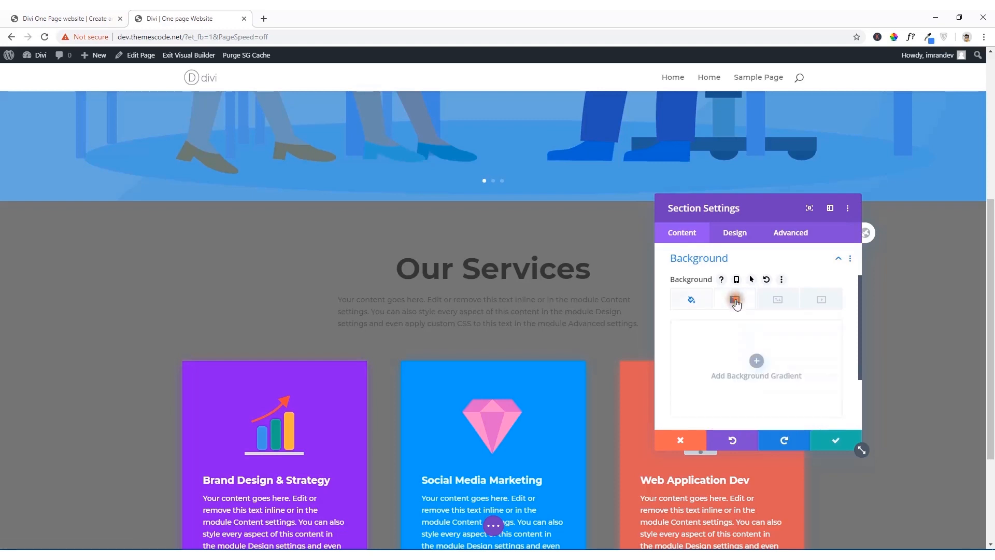
pyautogui.click(756, 361)
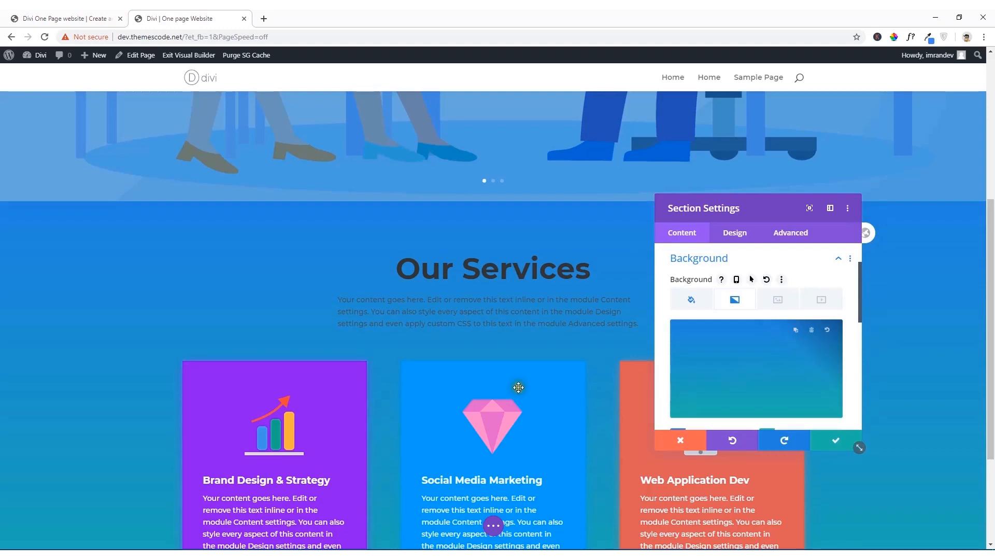
pyautogui.scroll(-3, 518, 389)
pyautogui.scroll(1, 503, 363)
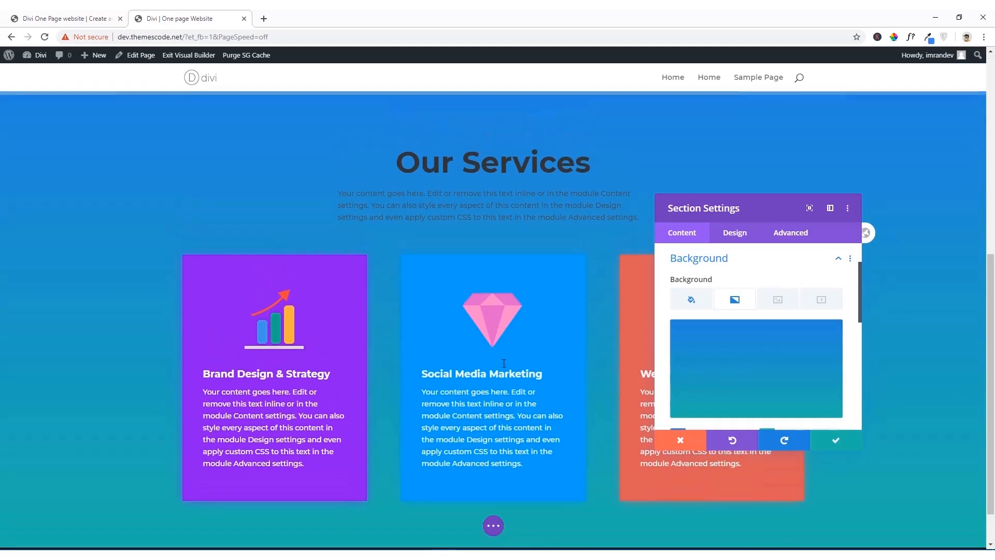
# Step: Set the first color of the section's background gradient to white, #ffffff
pyautogui.click(755, 362)
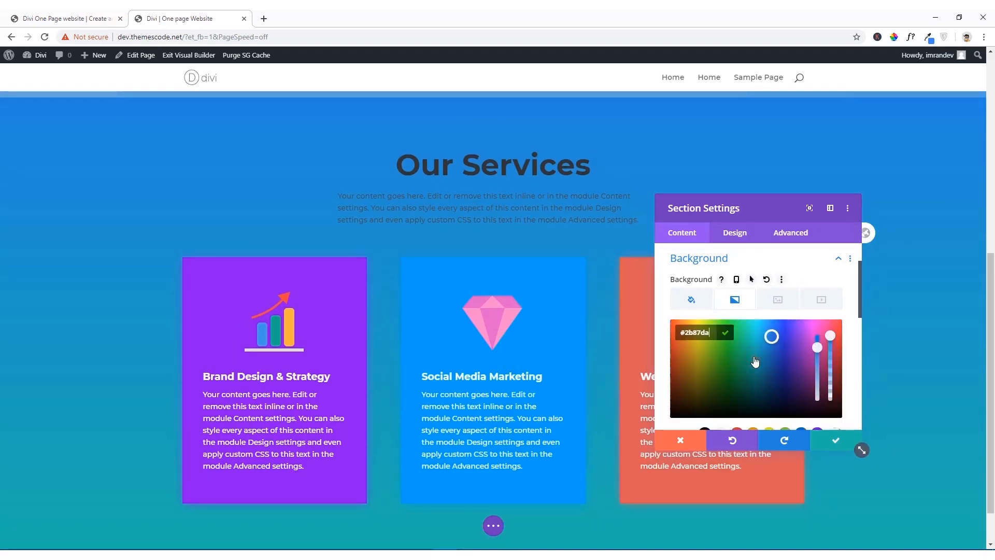
pyautogui.scroll(-3, 739, 363)
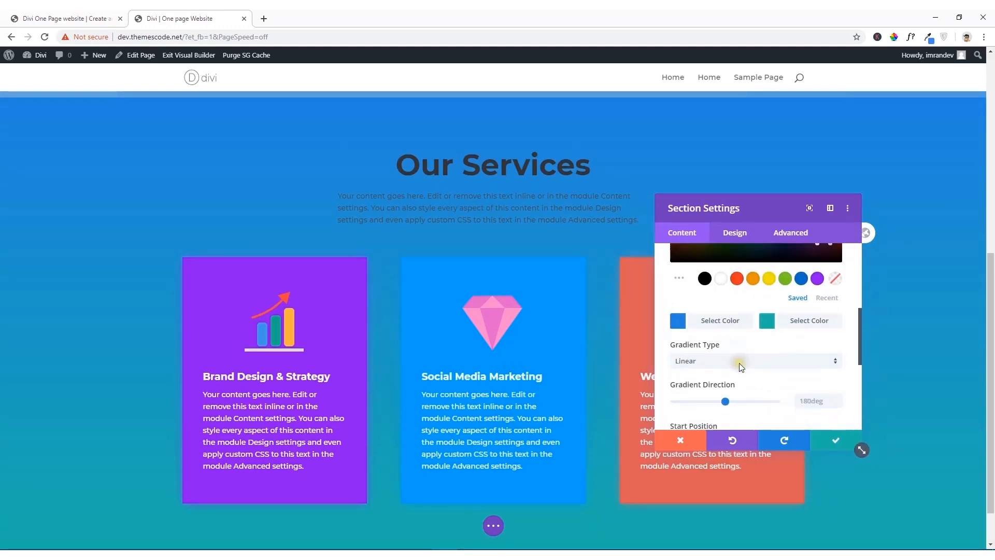
pyautogui.click(716, 286)
pyautogui.scroll(3, 718, 285)
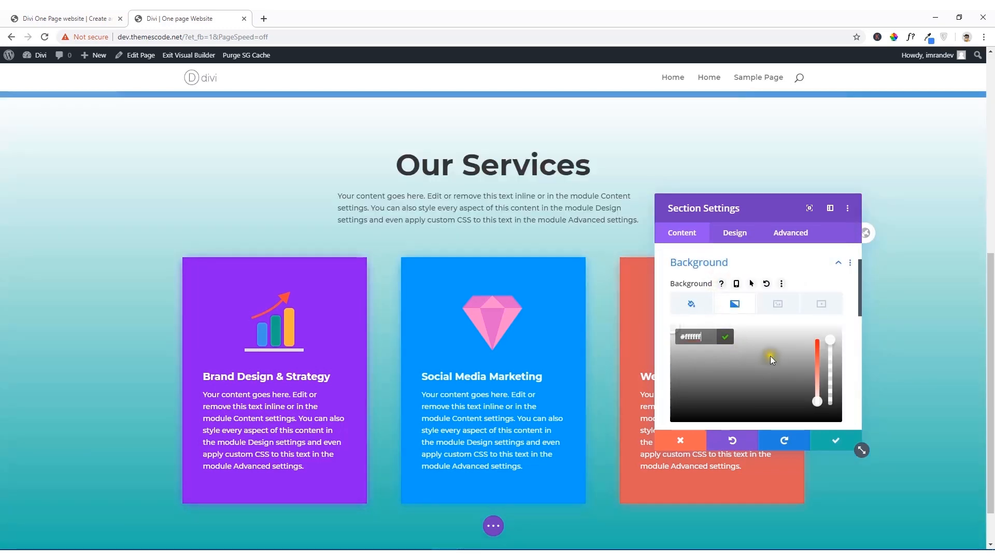
# Step: Try black, #000000, as the second color of the section's background gradient, and replace it with light gray, #cccccc
pyautogui.scroll(-3, 772, 359)
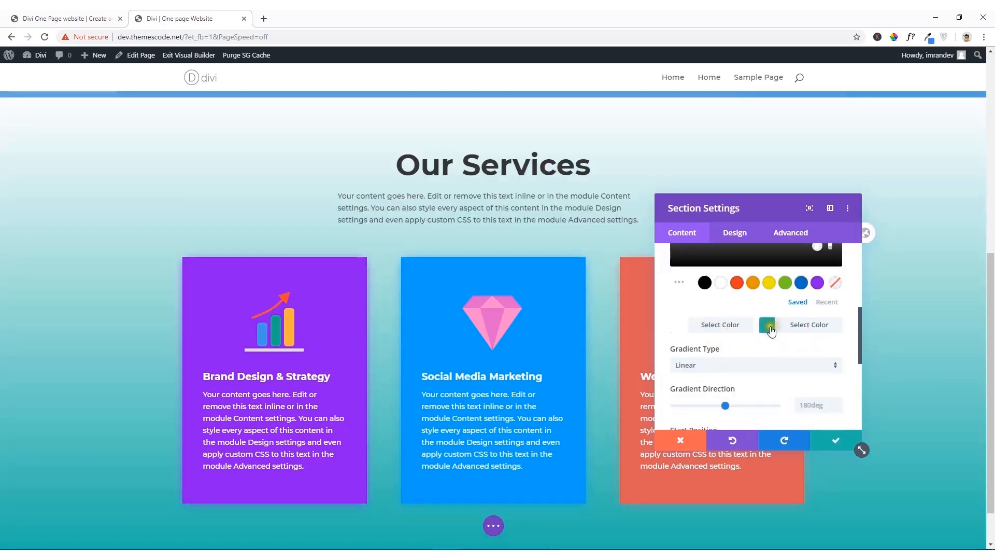
pyautogui.click(769, 326)
pyautogui.scroll(3, 761, 307)
pyautogui.scroll(-3, 738, 342)
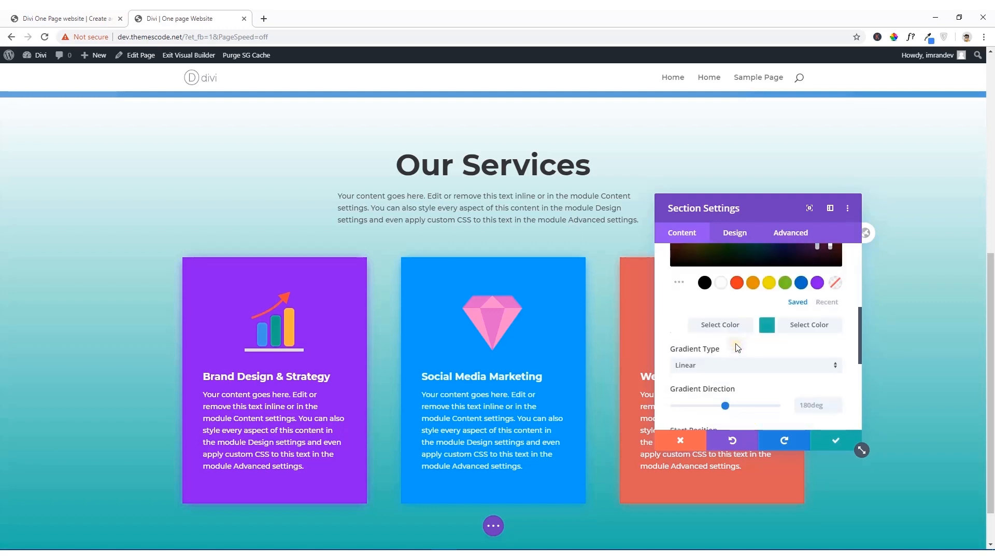
pyautogui.click(706, 289)
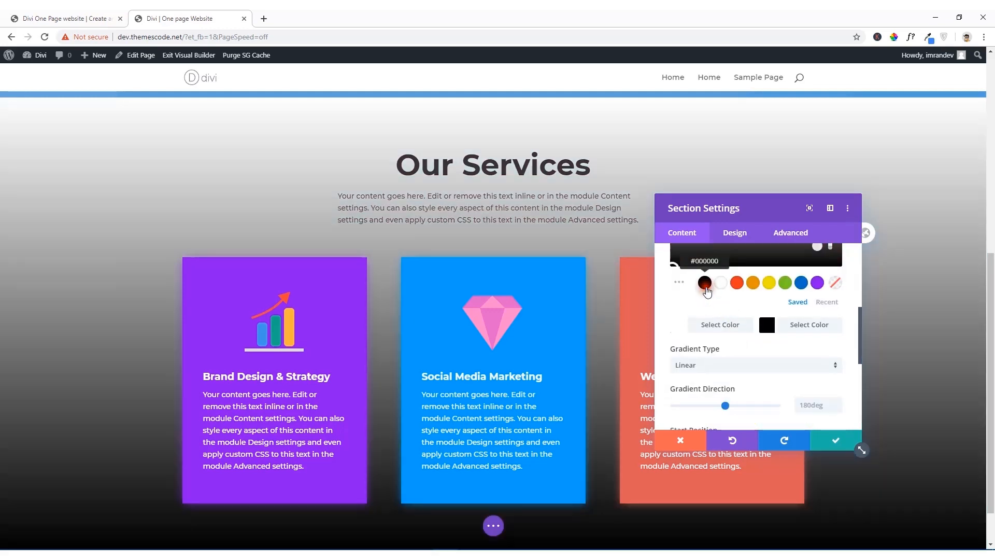
pyautogui.scroll(3, 711, 311)
pyautogui.scroll(-1, 714, 326)
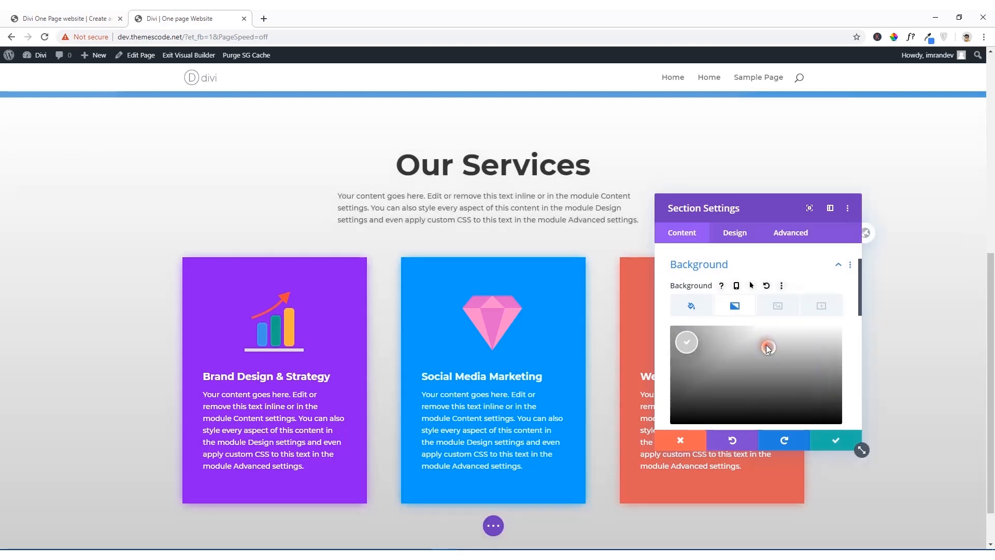
pyautogui.click(768, 347)
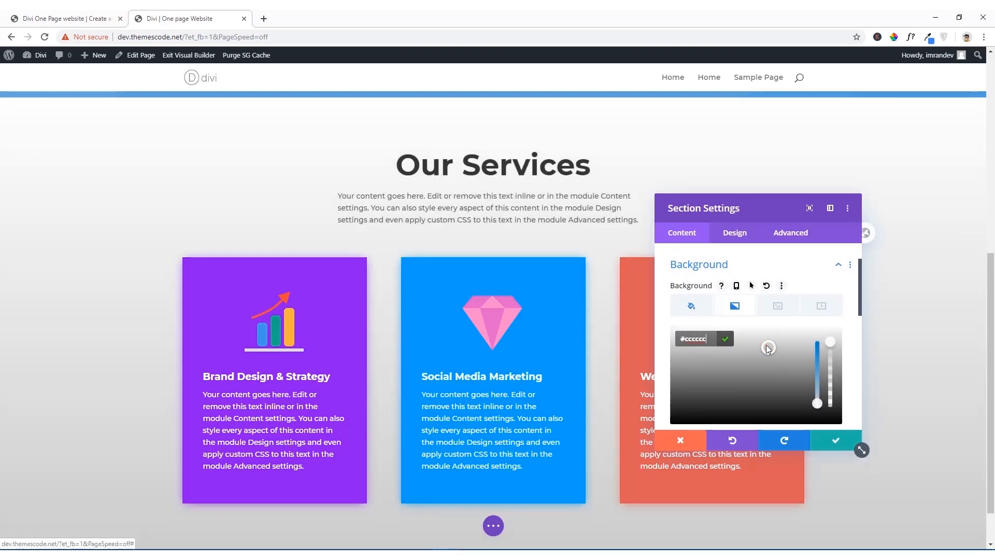
# Step: Set the direction of the section's linear background gradient to 94deg
pyautogui.scroll(-3, 760, 368)
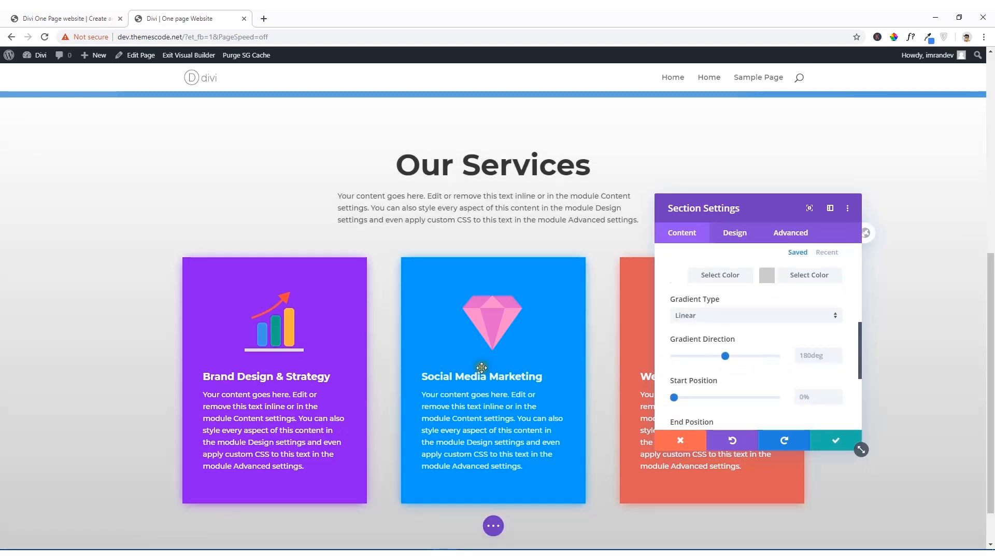
pyautogui.scroll(-1, 234, 339)
pyautogui.scroll(4, 233, 340)
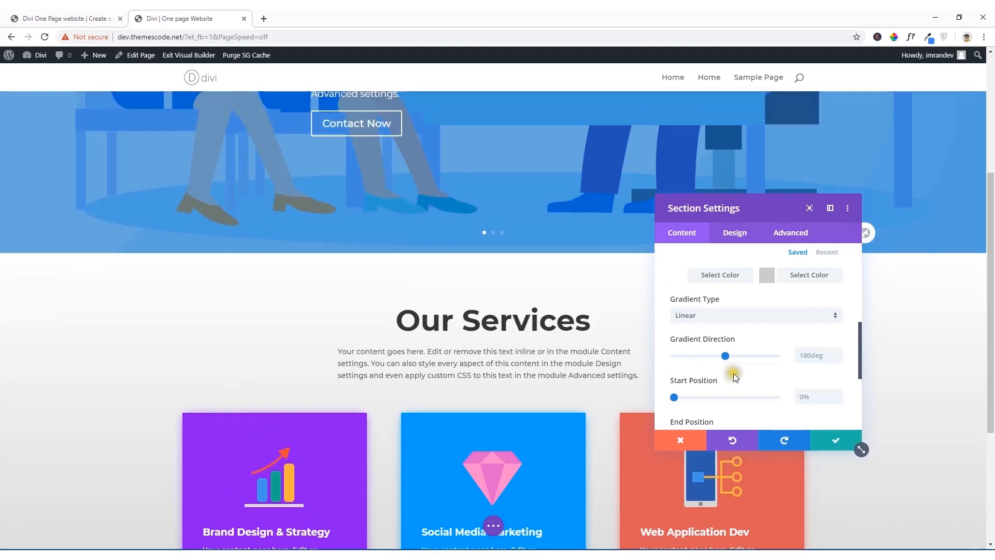
pyautogui.scroll(-3, 382, 368)
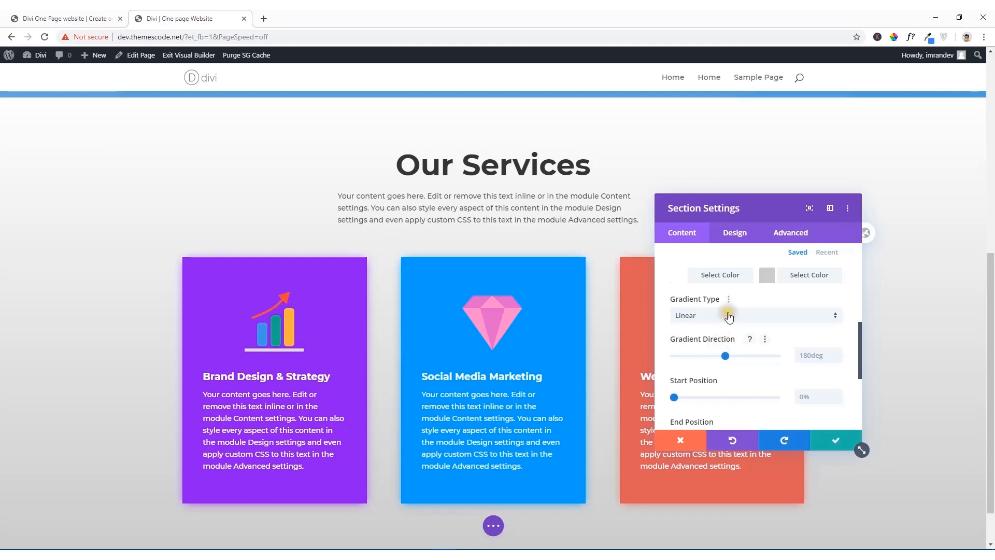
pyautogui.moveTo(725, 356); pyautogui.dragTo(702, 355)
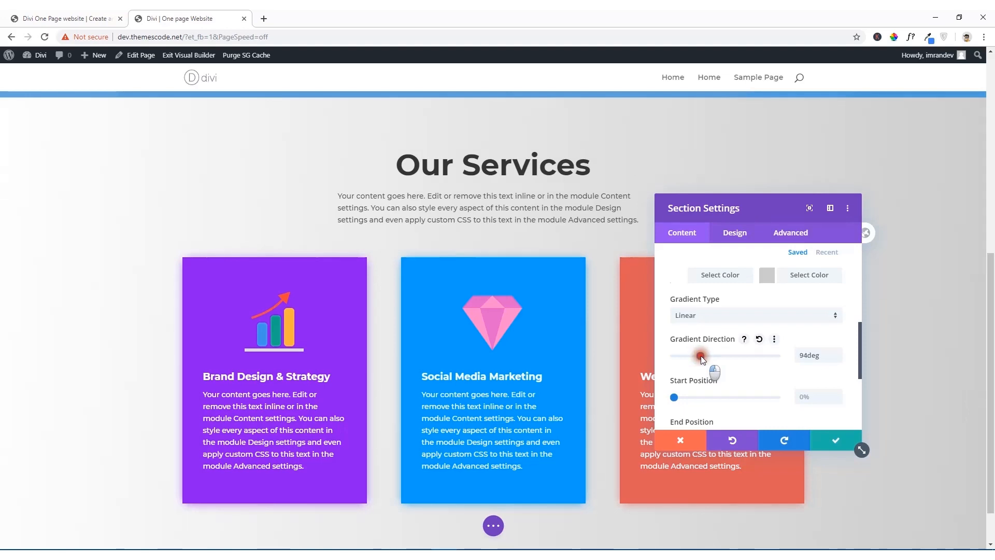
pyautogui.scroll(-1, 701, 354)
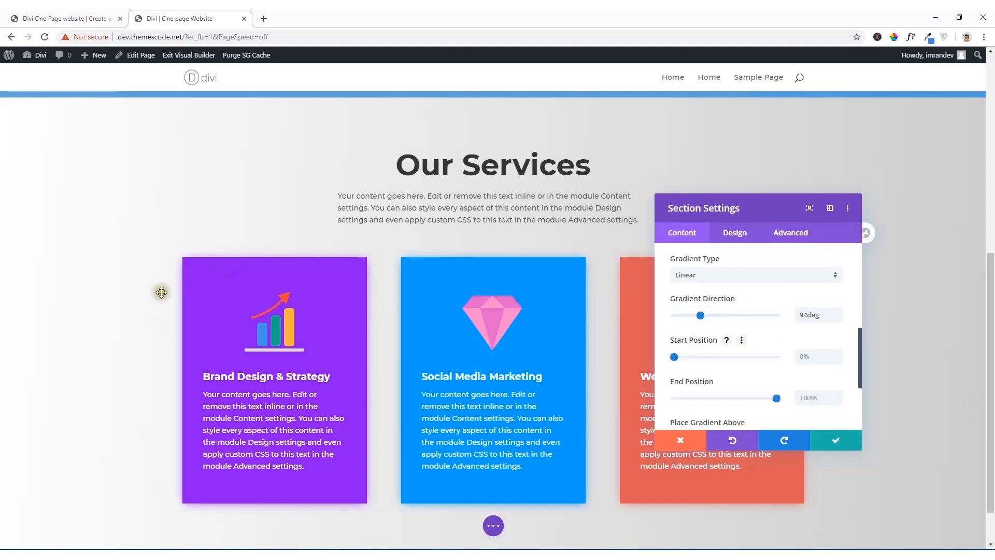
# Step: Compare the Our Services section and its gradient background with the same section on the reference site
pyautogui.scroll(-2, 167, 315)
pyautogui.scroll(6, 170, 317)
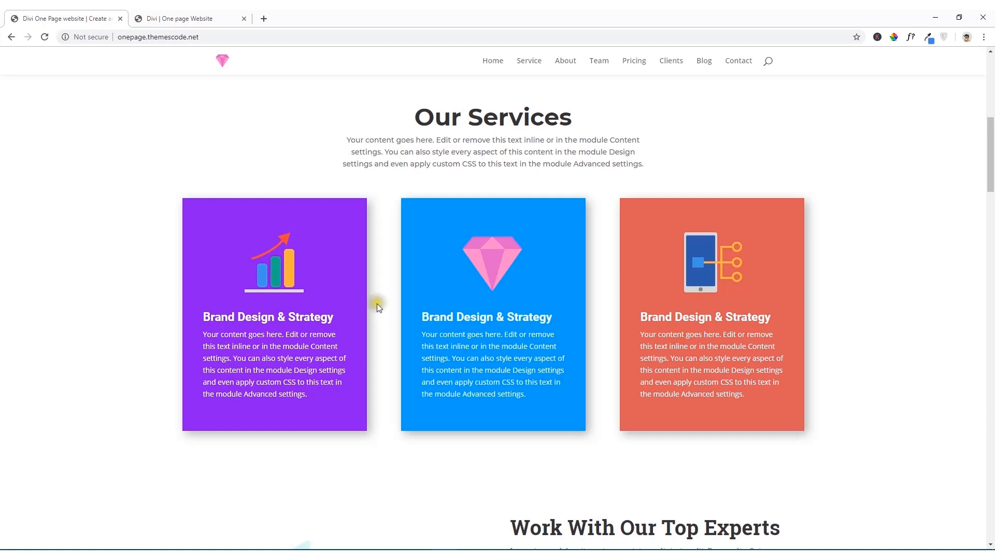
pyautogui.click(197, 14)
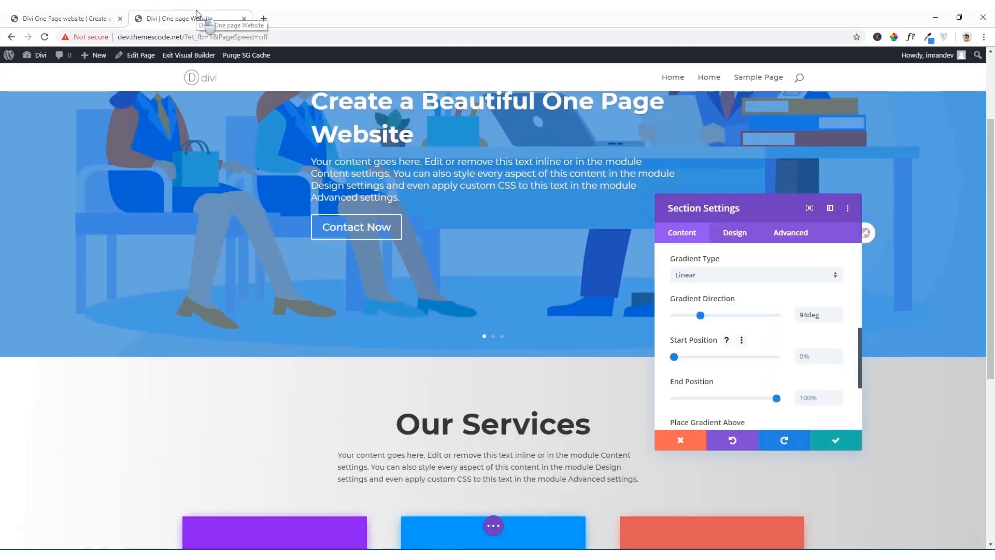
pyautogui.scroll(-5, 288, 347)
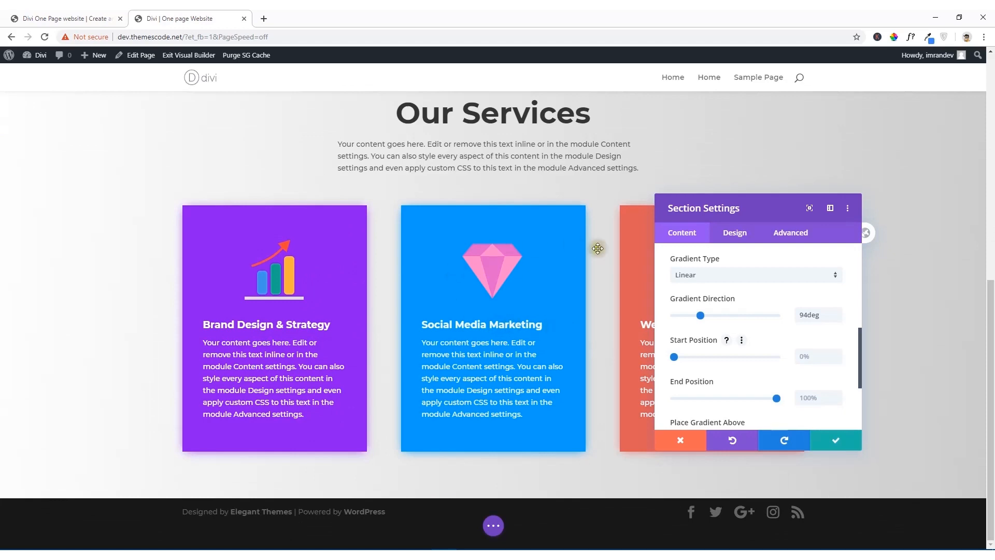
pyautogui.scroll(3, 489, 241)
pyautogui.scroll(2, 736, 293)
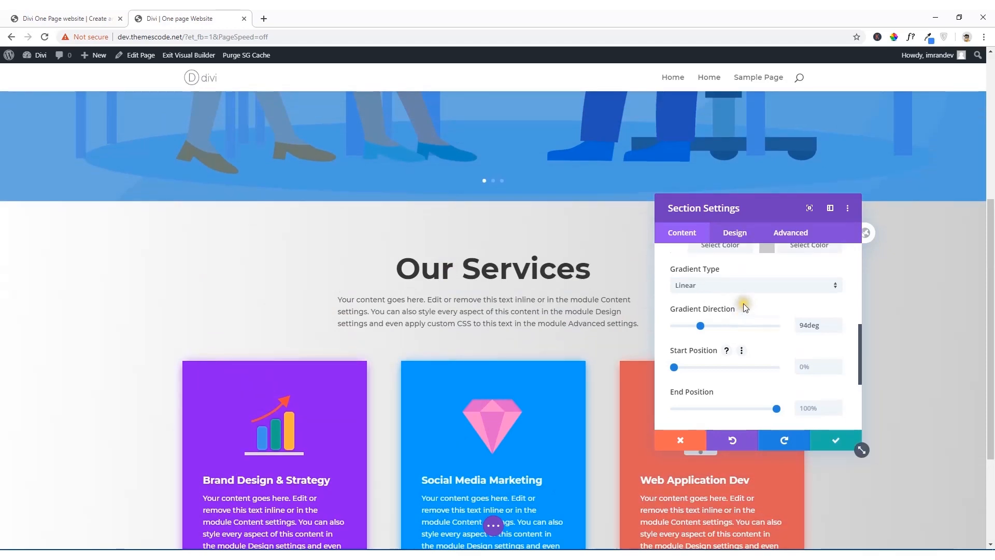
# Step: Change the first color of the section's background gradient to blue, #0c71c3
pyautogui.scroll(2, 741, 309)
pyautogui.scroll(-2, 711, 396)
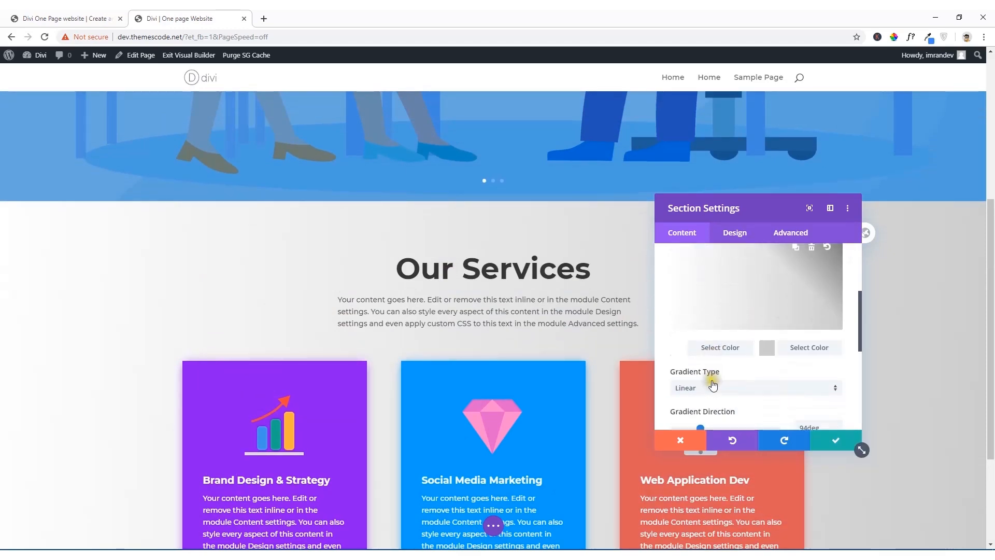
pyautogui.click(686, 347)
pyautogui.scroll(2, 739, 341)
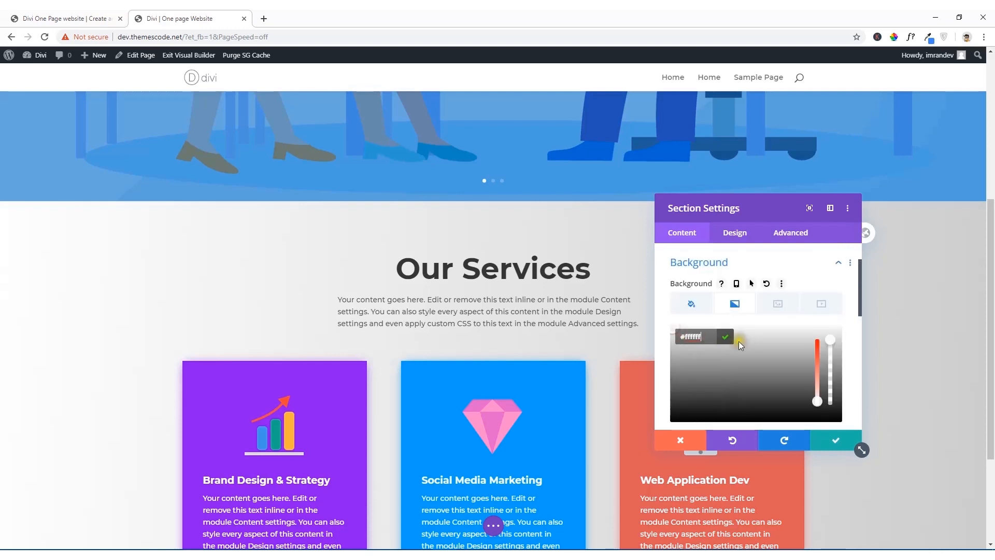
pyautogui.scroll(-3, 748, 343)
pyautogui.click(804, 286)
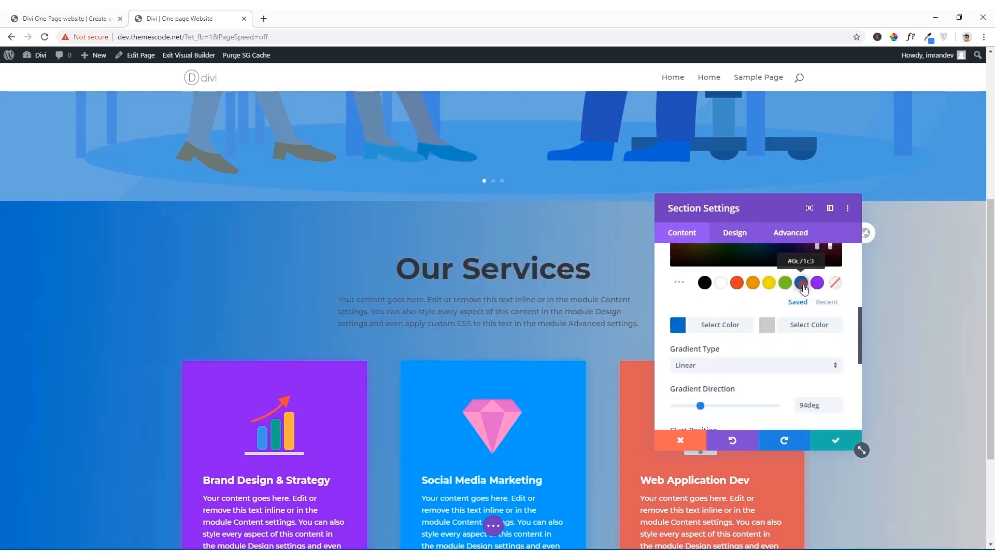
# Step: Return the gradient's first color to white, #ffffff, and review the gradient across the Our Services section
pyautogui.scroll(3, 804, 288)
pyautogui.scroll(-2, 762, 316)
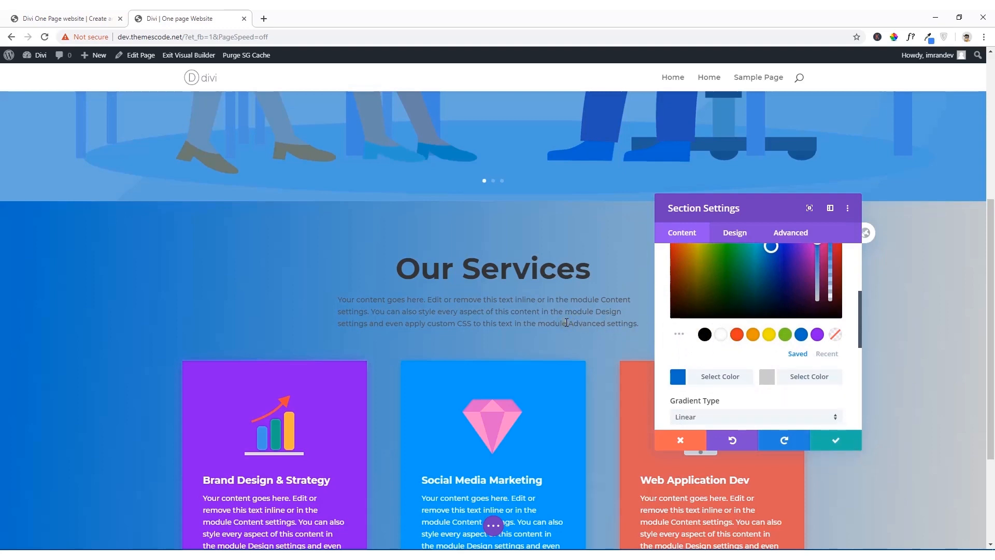
pyautogui.click(721, 336)
pyautogui.scroll(3, 721, 338)
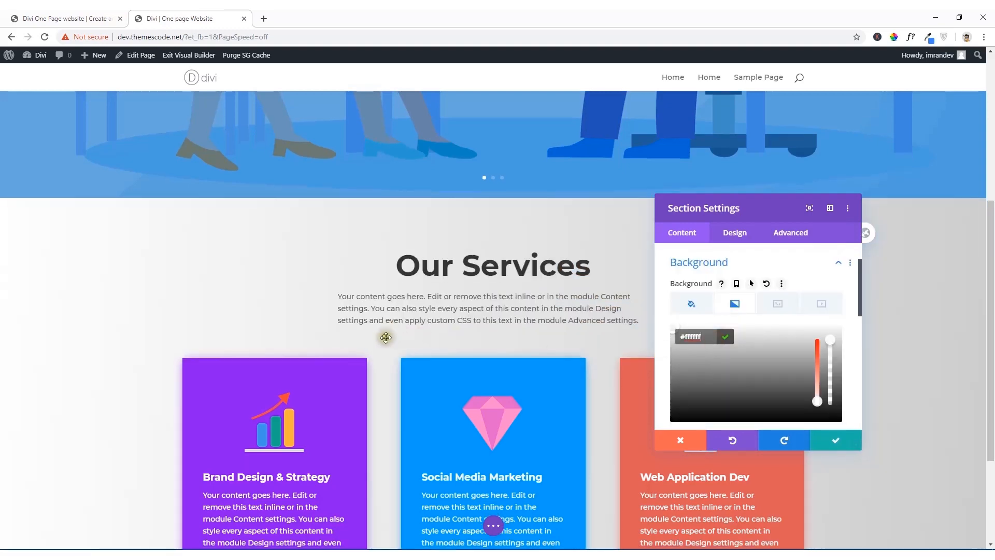
pyautogui.scroll(-3, 386, 338)
pyautogui.scroll(-1, 718, 350)
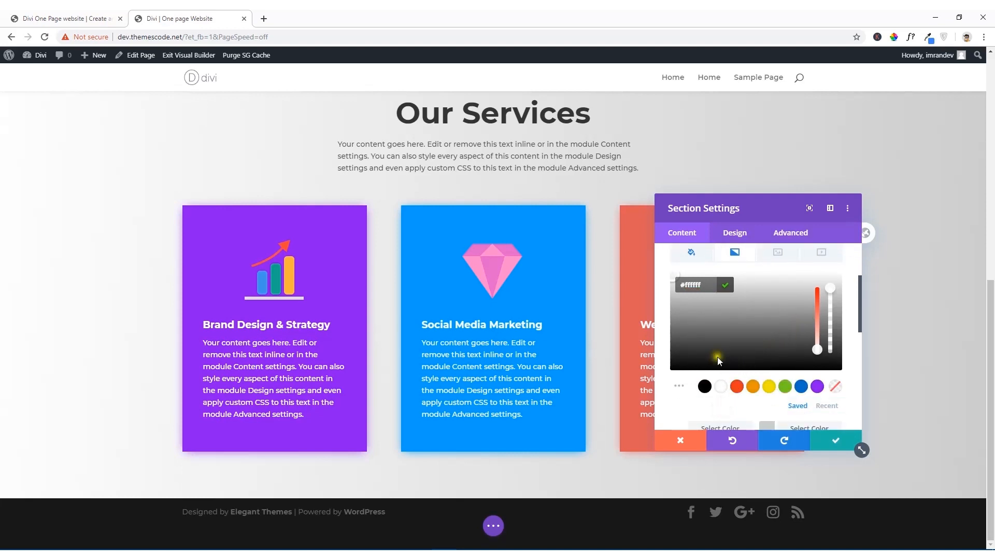
pyautogui.click(723, 285)
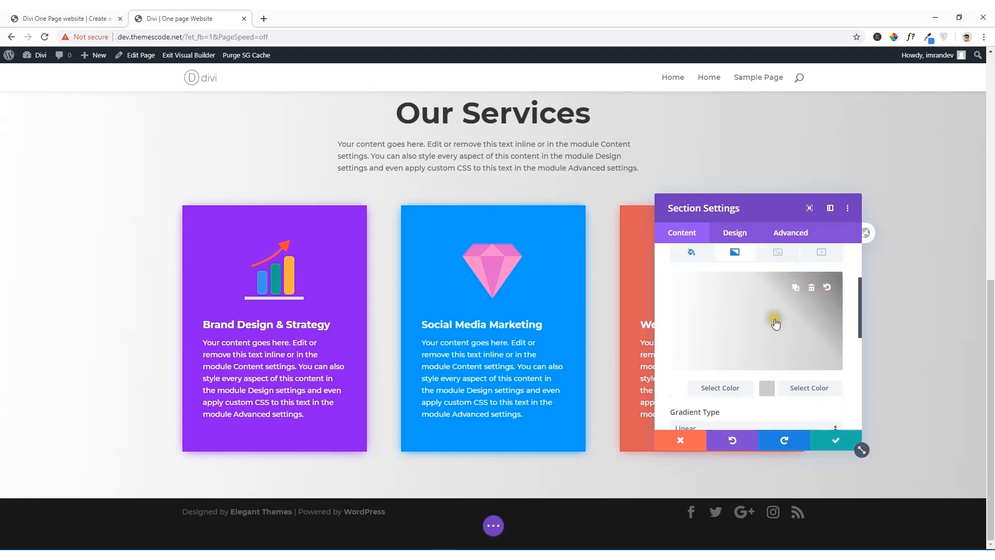
# Step: Delete both the background gradient and the gray background color from the Our Services section
pyautogui.click(814, 288)
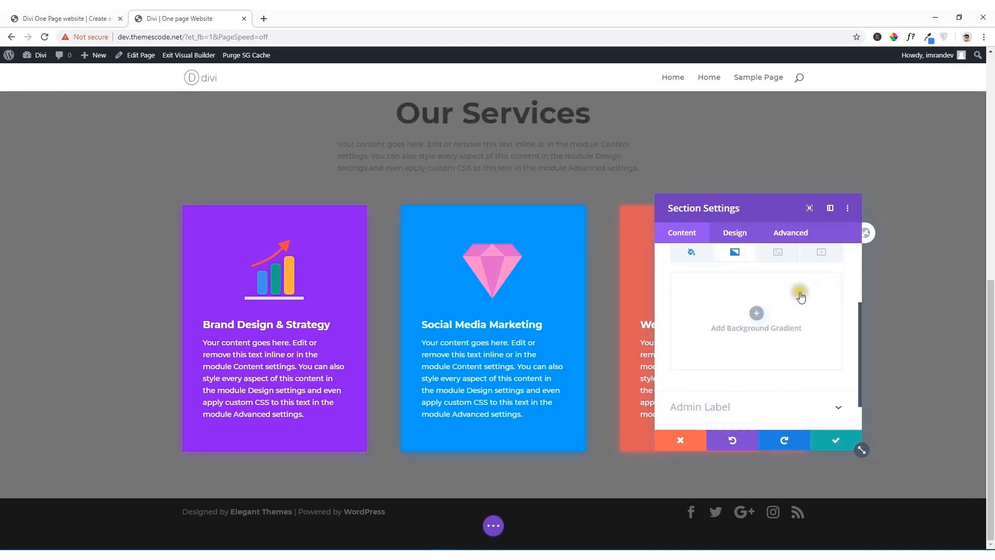
pyautogui.click(699, 255)
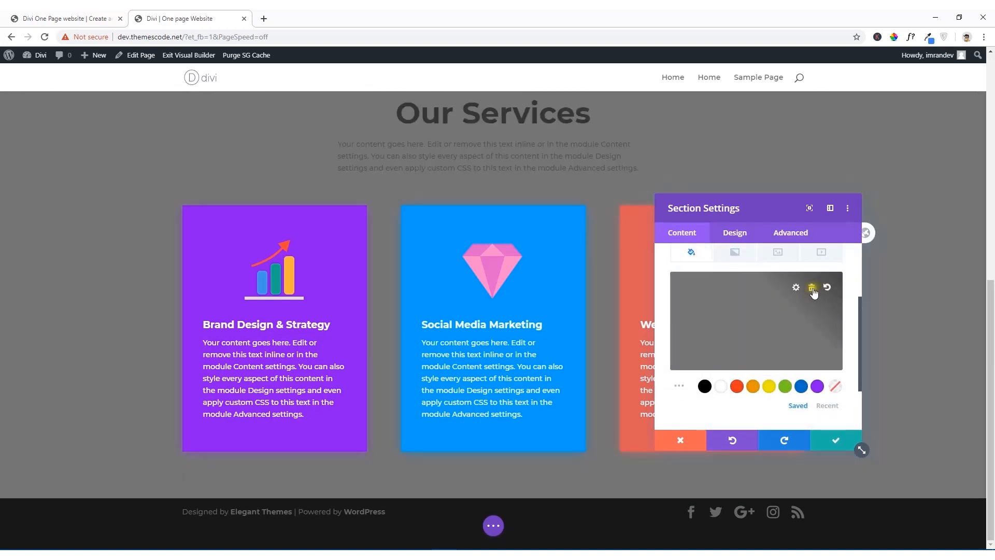
pyautogui.click(812, 289)
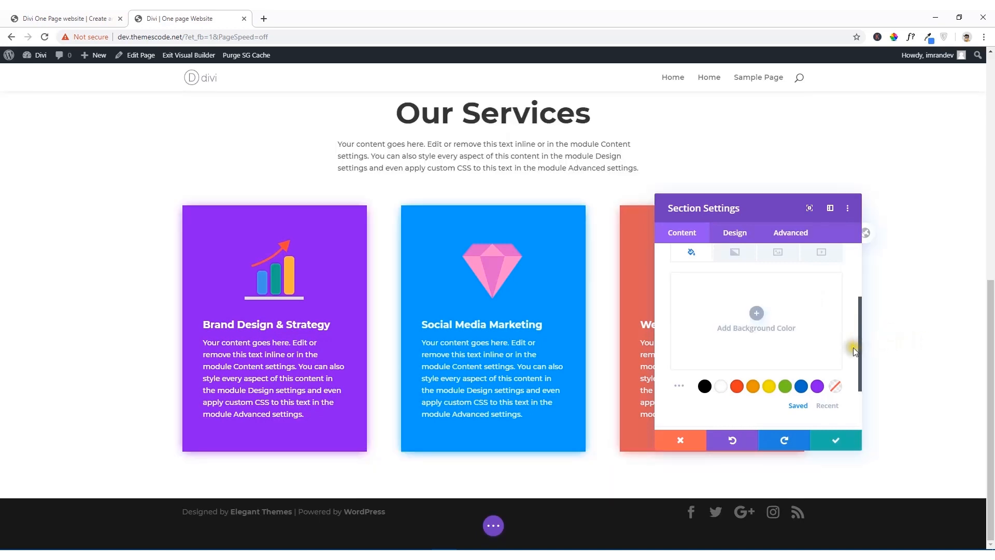
# Step: Add the blue laptop-and-books illustration from the media library as the Our Services section's background image
pyautogui.scroll(2, 775, 264)
pyautogui.scroll(-2, 773, 266)
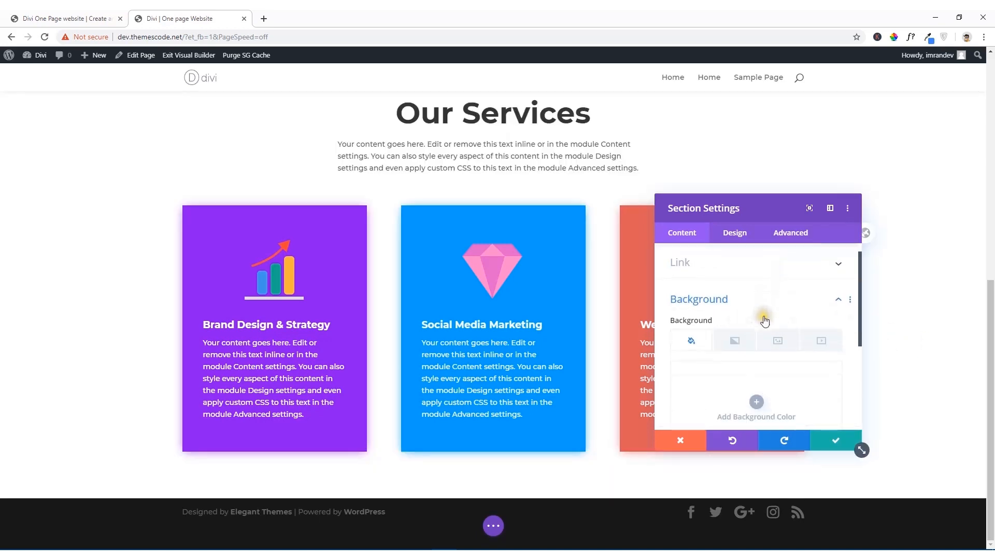
pyautogui.click(778, 303)
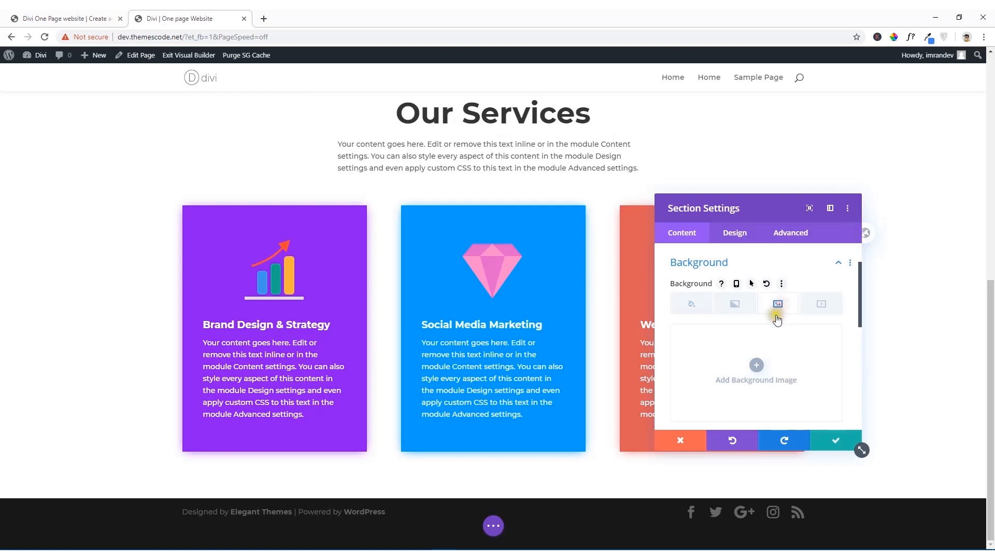
pyautogui.click(758, 365)
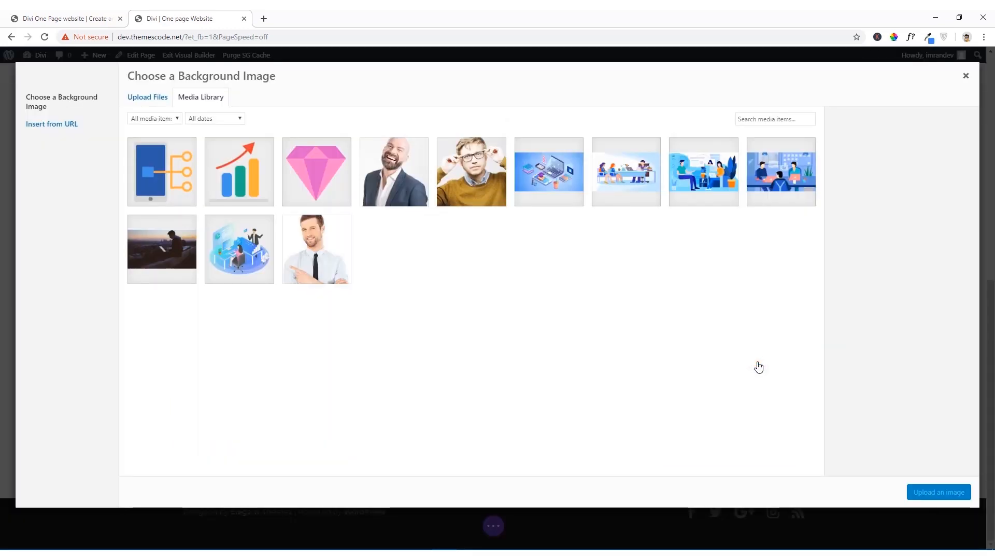
pyautogui.click(184, 262)
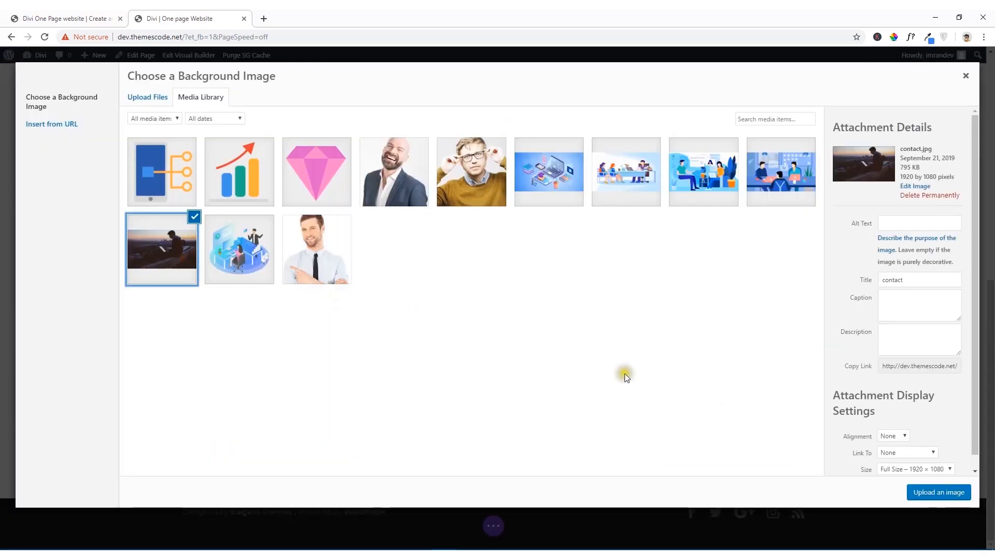
pyautogui.click(558, 195)
pyautogui.click(927, 493)
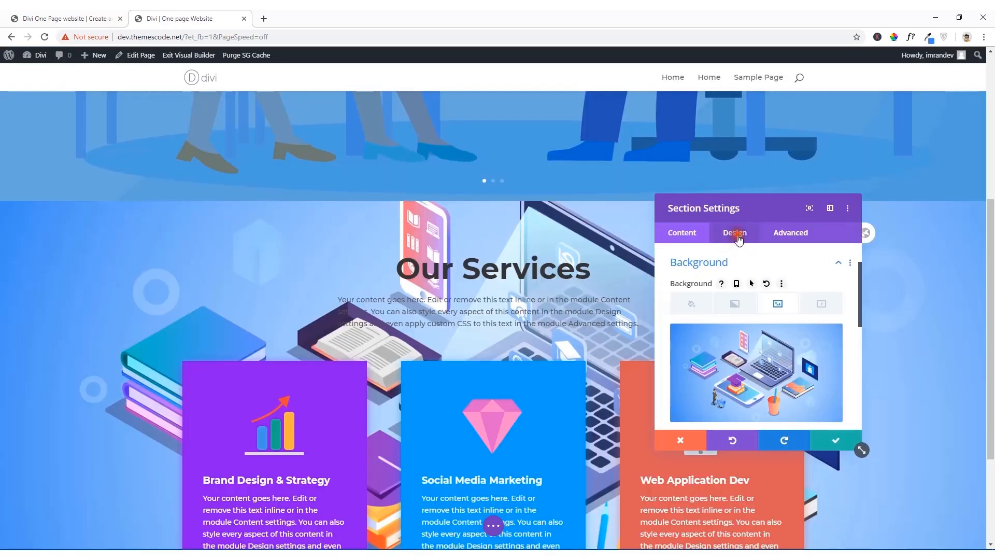
pyautogui.click(736, 235)
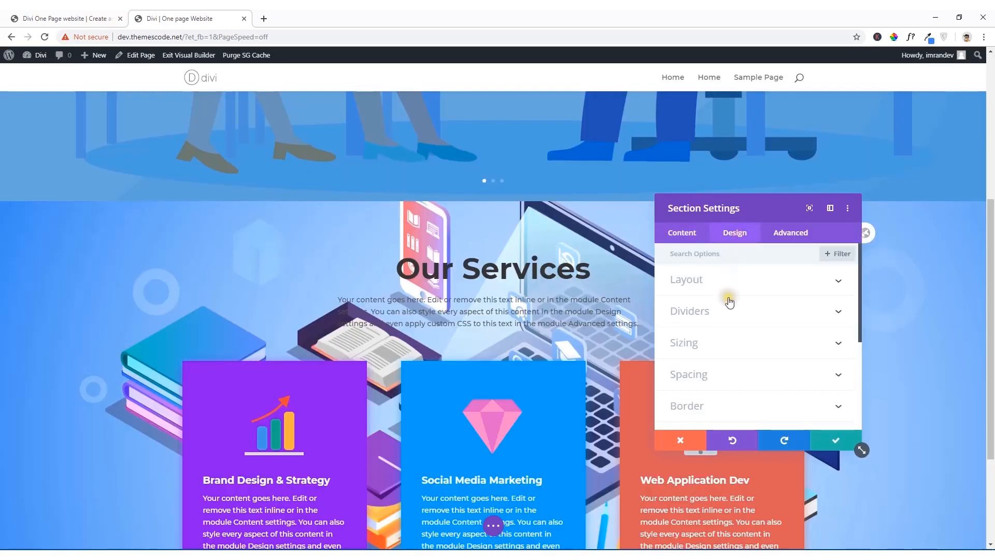
pyautogui.scroll(-3, 730, 305)
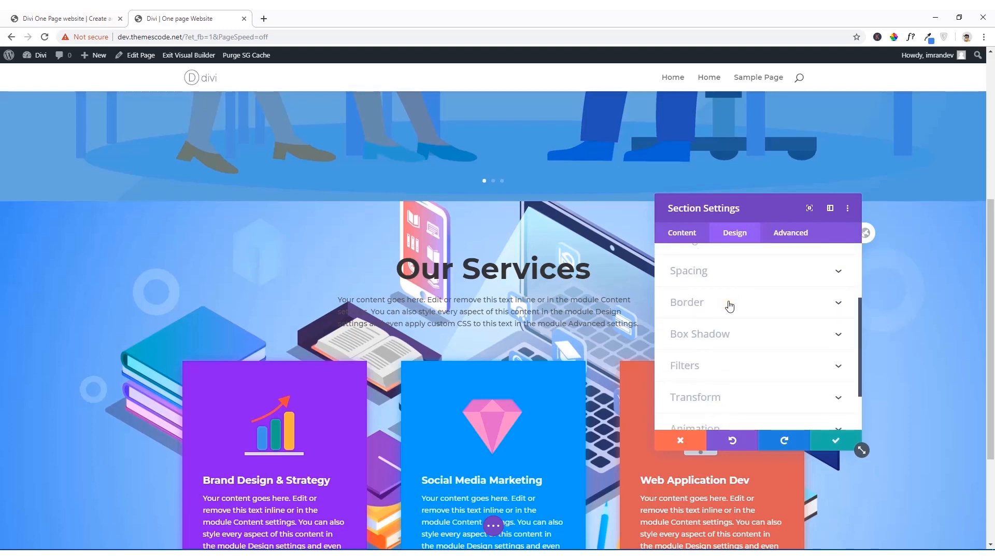
pyautogui.scroll(-2, 729, 308)
pyautogui.scroll(5, 729, 310)
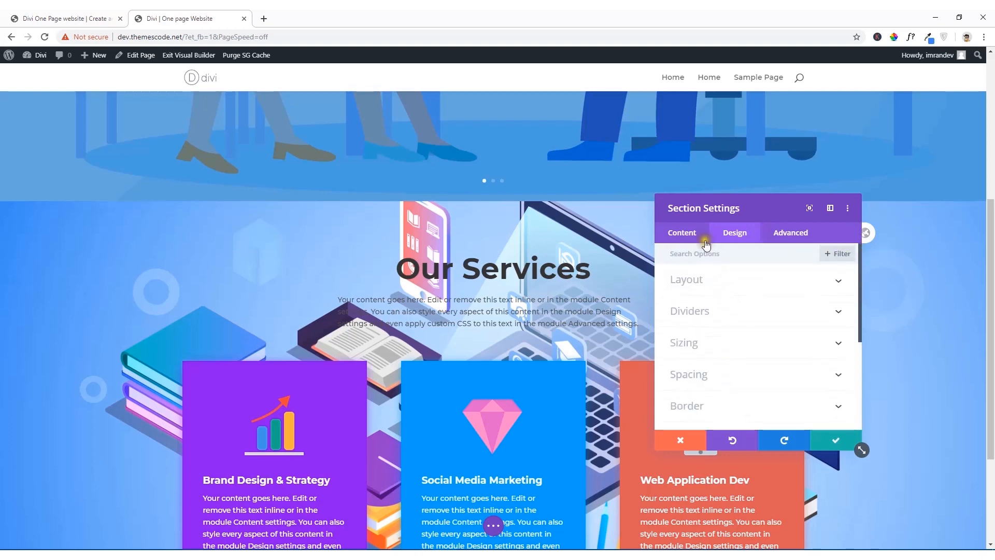
# Step: Remove the background image from the Our Services section and save the section settings
pyautogui.click(684, 236)
pyautogui.scroll(-1, 788, 372)
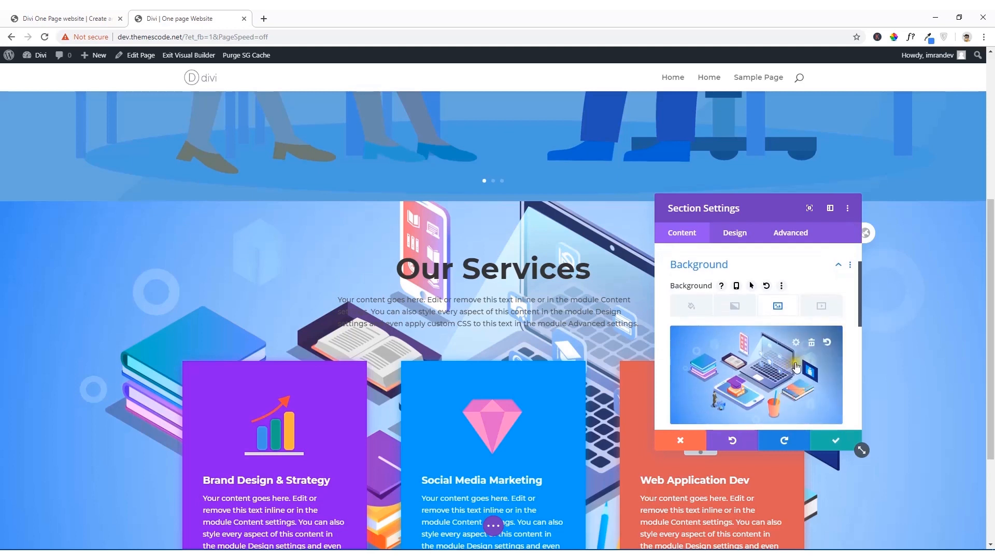
pyautogui.click(810, 343)
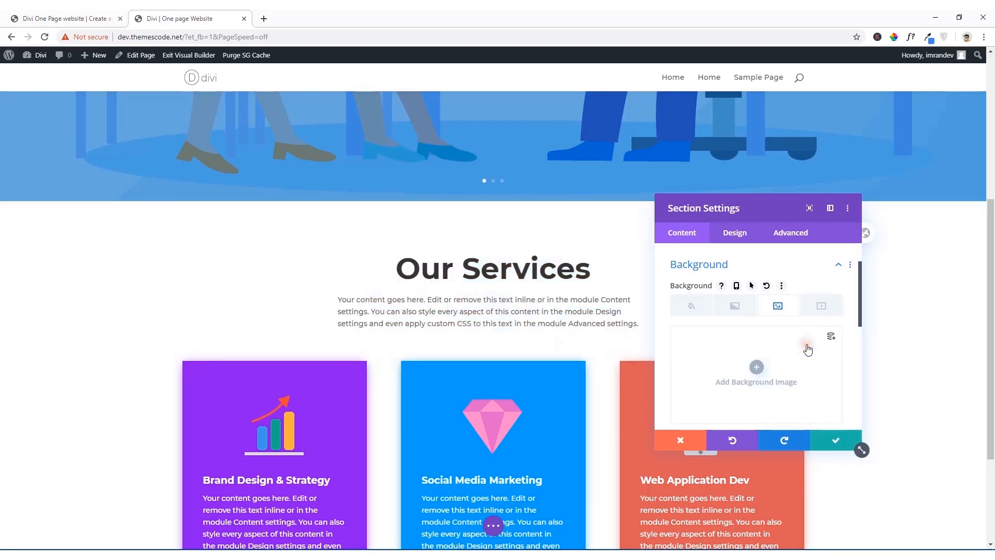
pyautogui.scroll(-1, 773, 422)
pyautogui.click(836, 441)
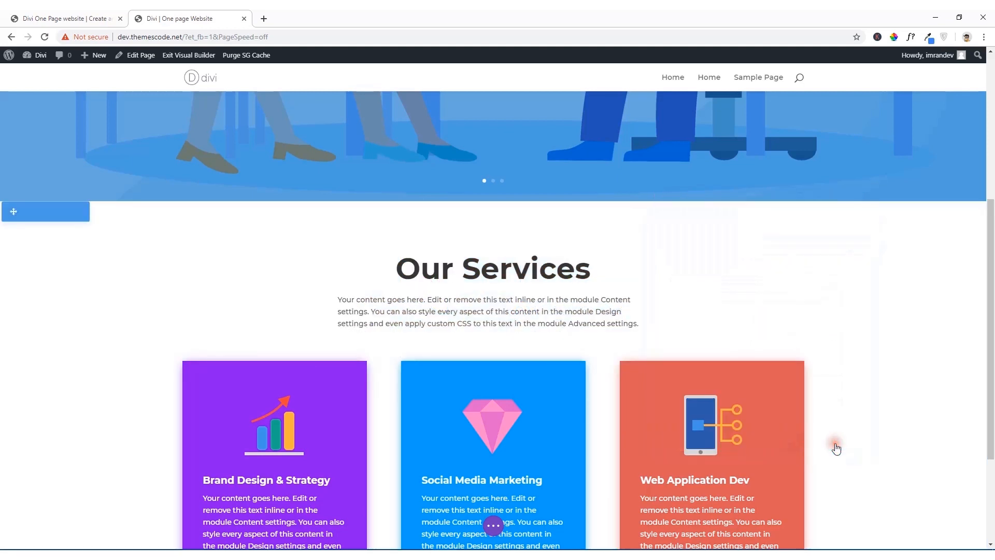
# Step: Review the reference site's Work With Our Top Experts section and add a new regular section below Our Services
pyautogui.scroll(-3, 637, 363)
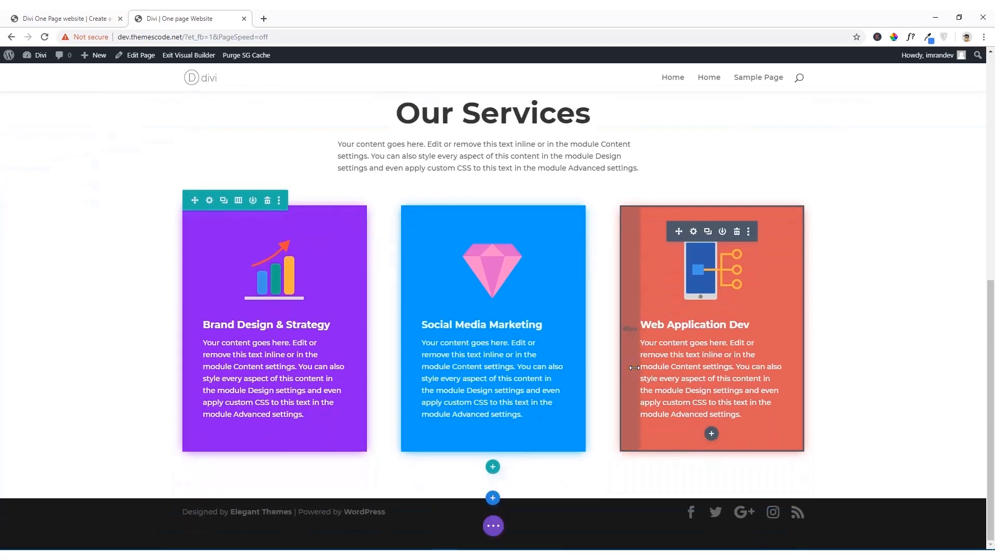
pyautogui.scroll(3, 634, 367)
pyautogui.click(64, 18)
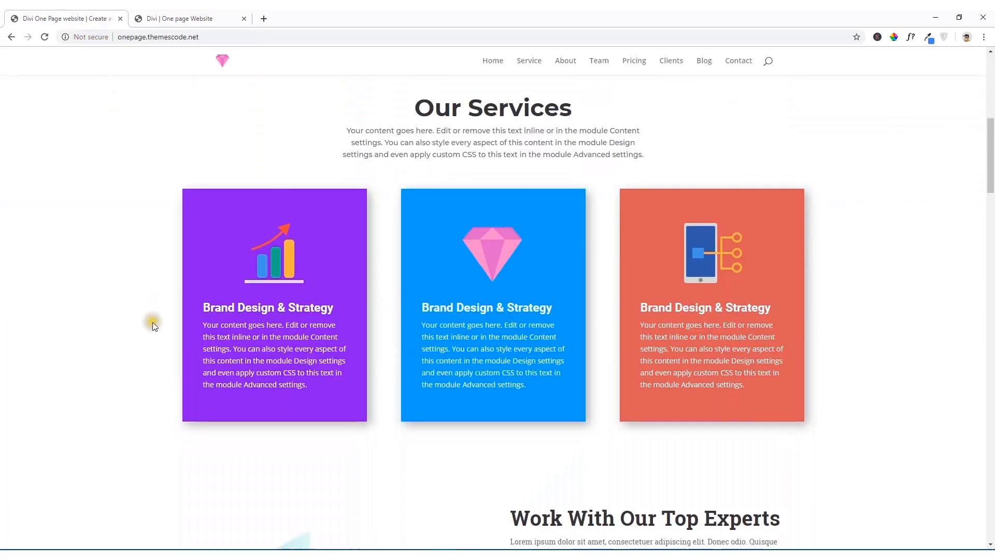
pyautogui.scroll(-5, 154, 323)
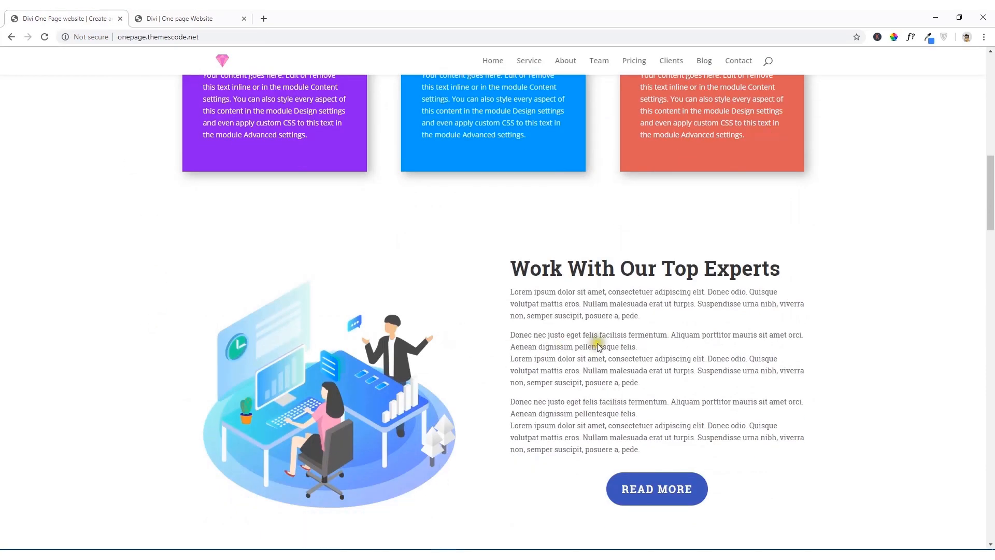
pyautogui.scroll(-1, 573, 313)
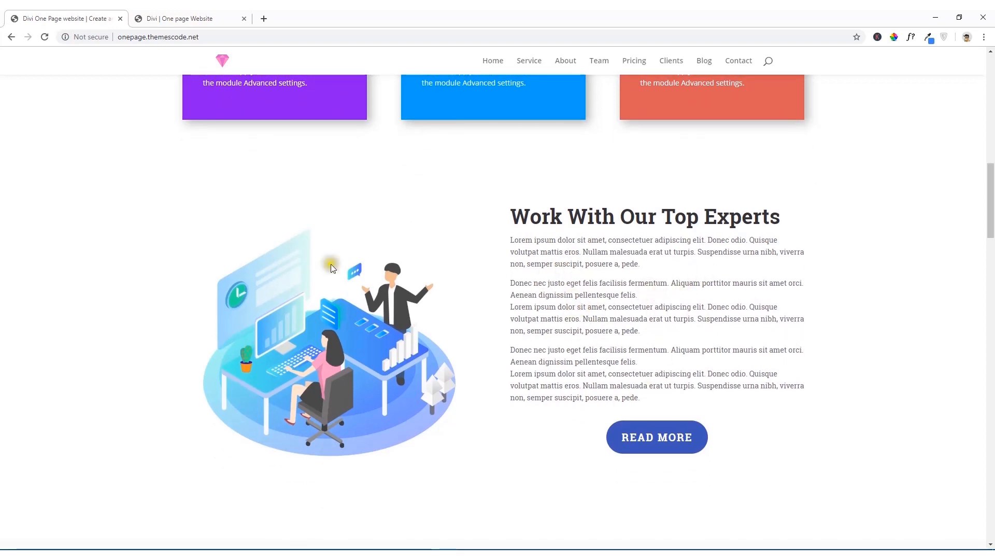
pyautogui.click(131, 16)
pyautogui.scroll(-3, 518, 467)
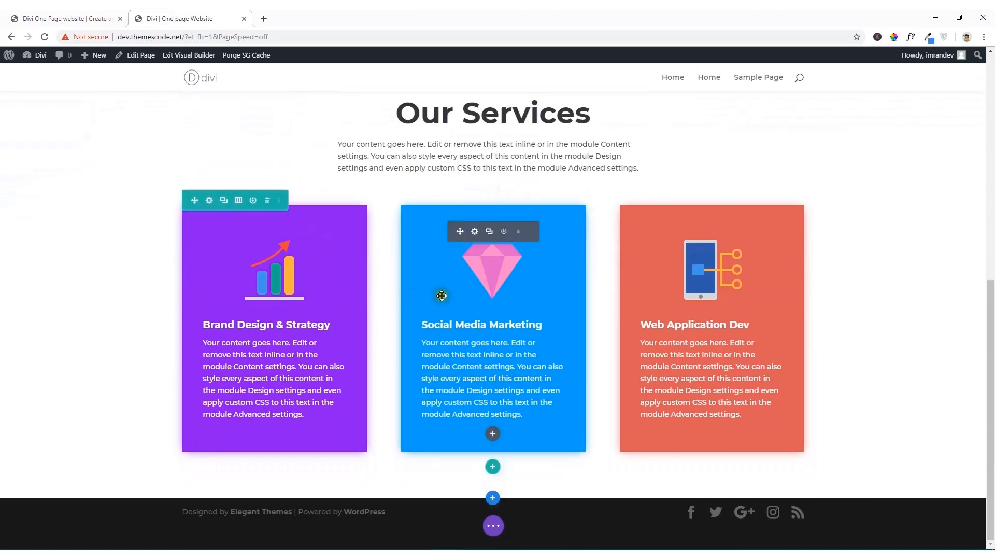
pyautogui.click(493, 500)
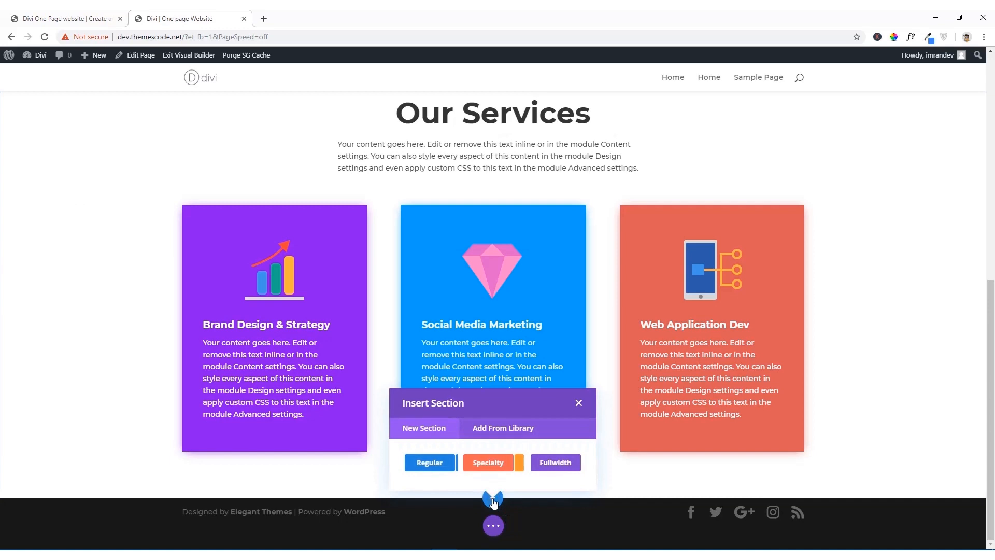
pyautogui.click(430, 463)
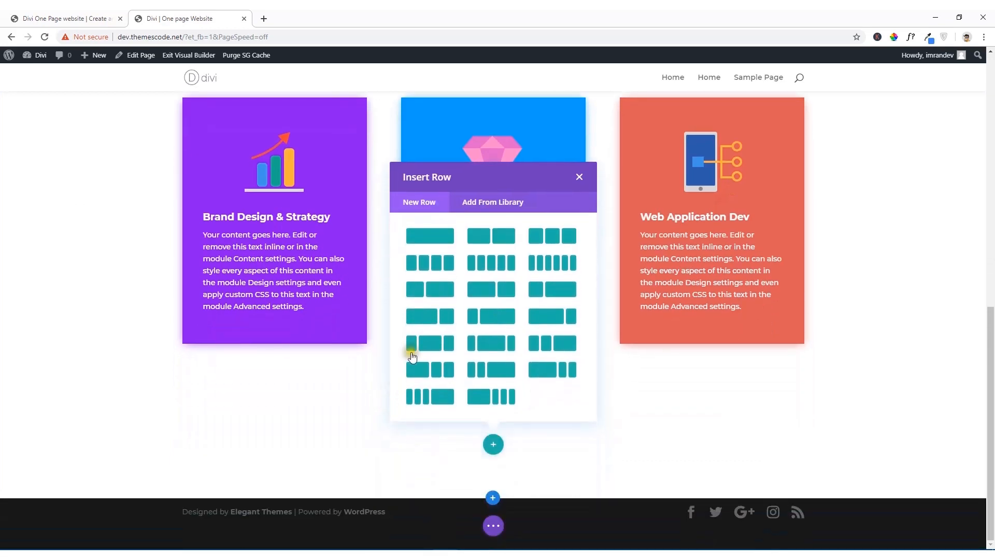
# Step: Insert a row with two equal columns in the new section and dismiss the module chooser
pyautogui.click(498, 242)
pyautogui.click(100, 17)
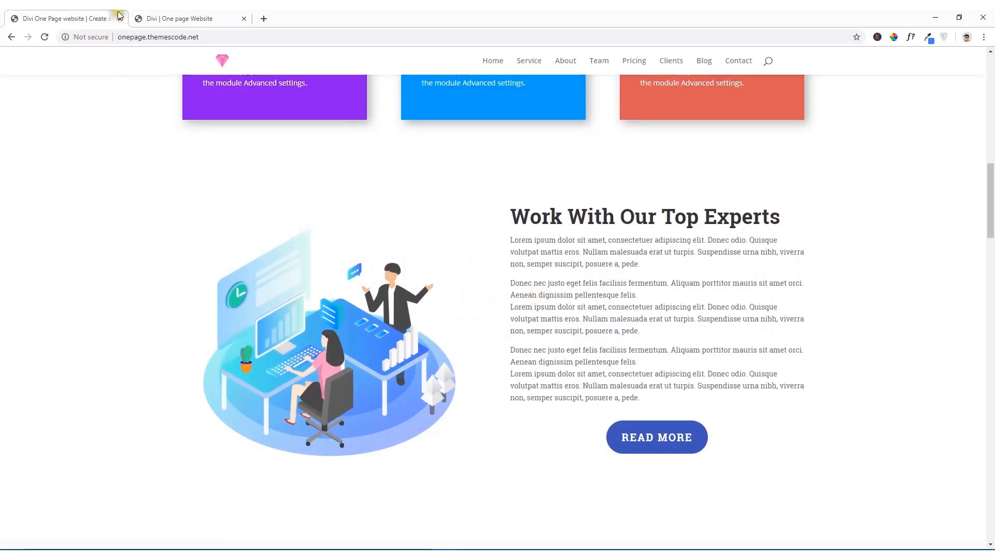
pyautogui.click(185, 18)
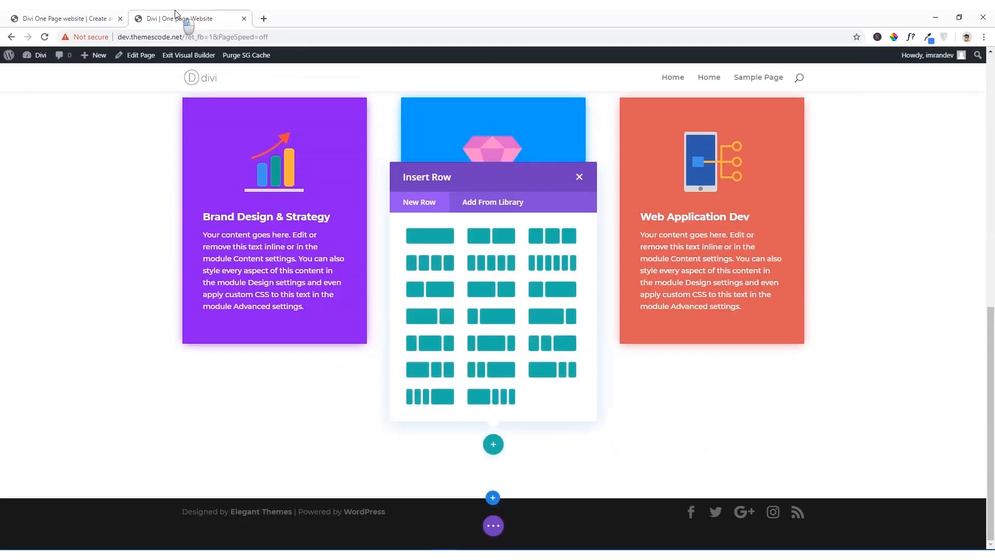
pyautogui.click(485, 243)
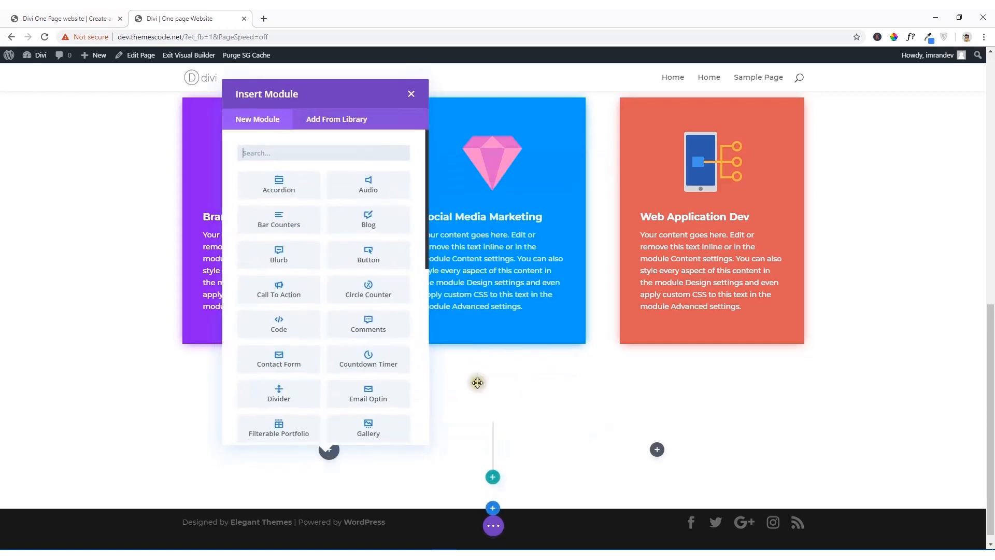
pyautogui.scroll(-1, 475, 394)
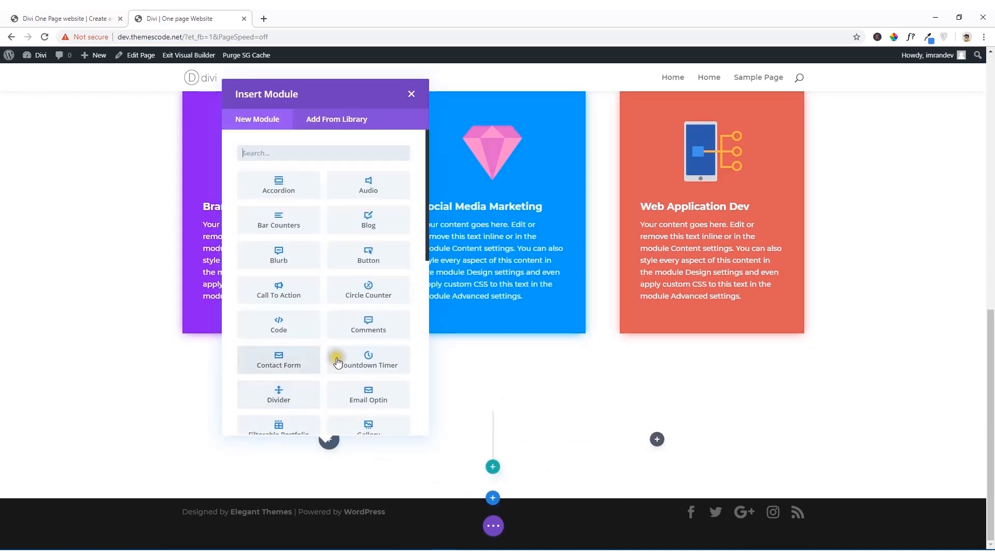
pyautogui.click(413, 95)
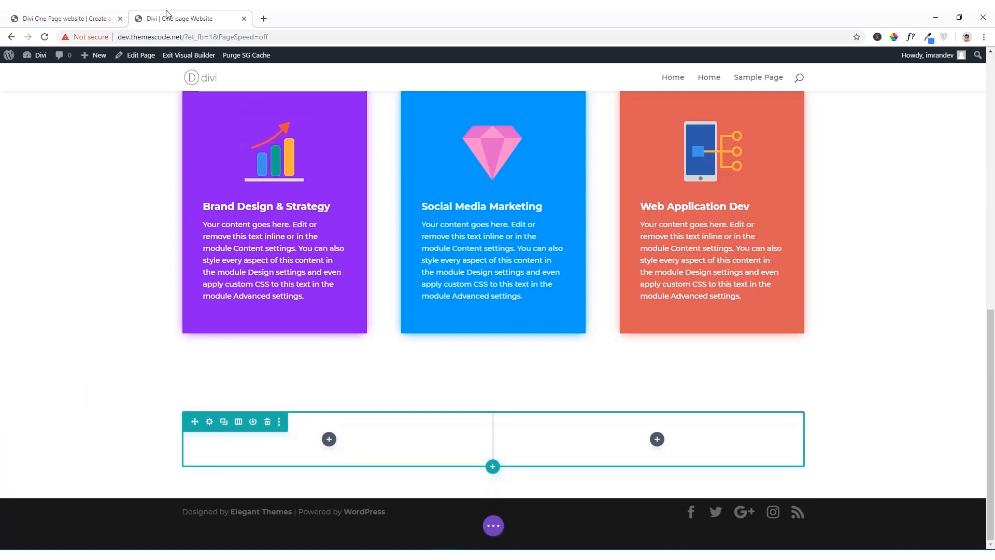
# Step: Add an Image module to the first column of the new two-column row
pyautogui.click(103, 16)
pyautogui.click(142, 19)
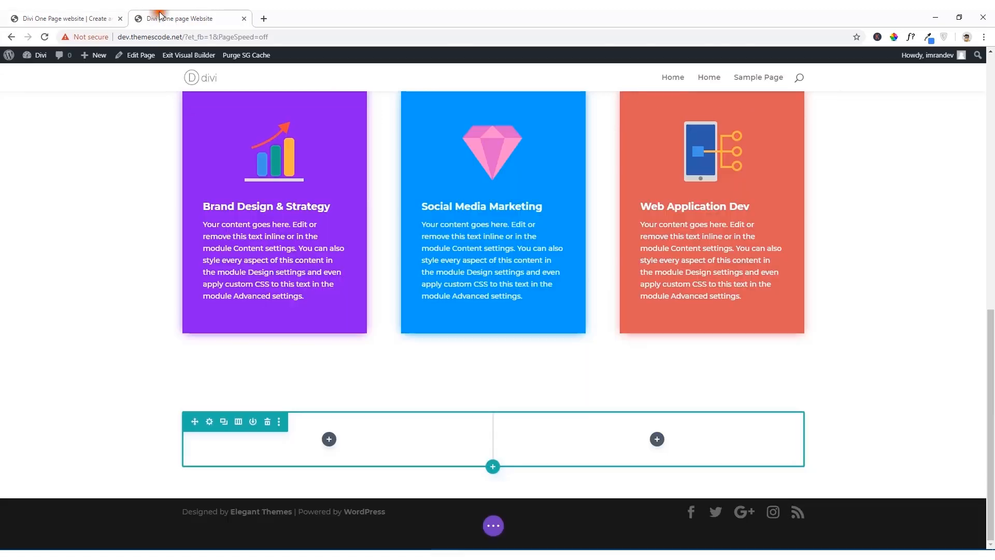
pyautogui.click(329, 440)
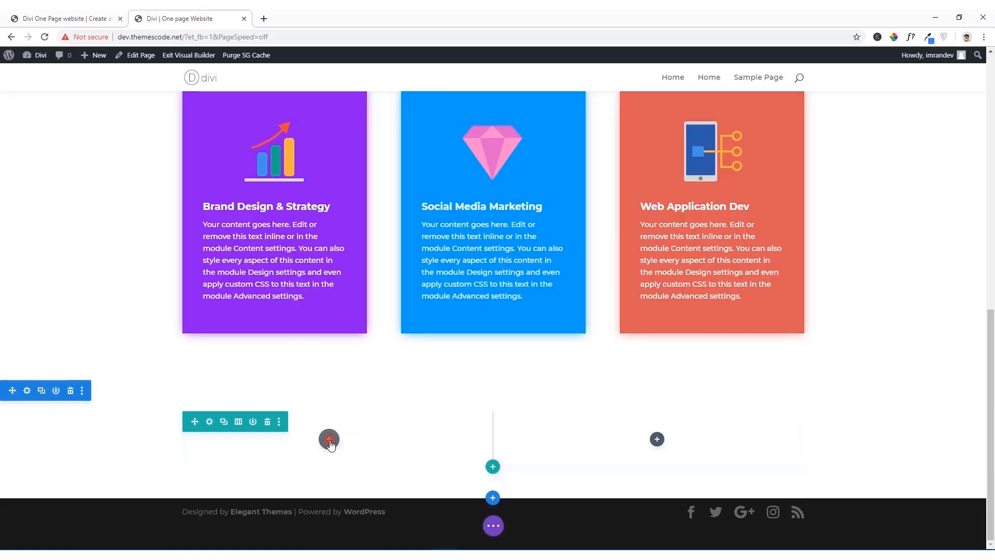
pyautogui.scroll(-2, 310, 295)
pyautogui.scroll(-1, 310, 295)
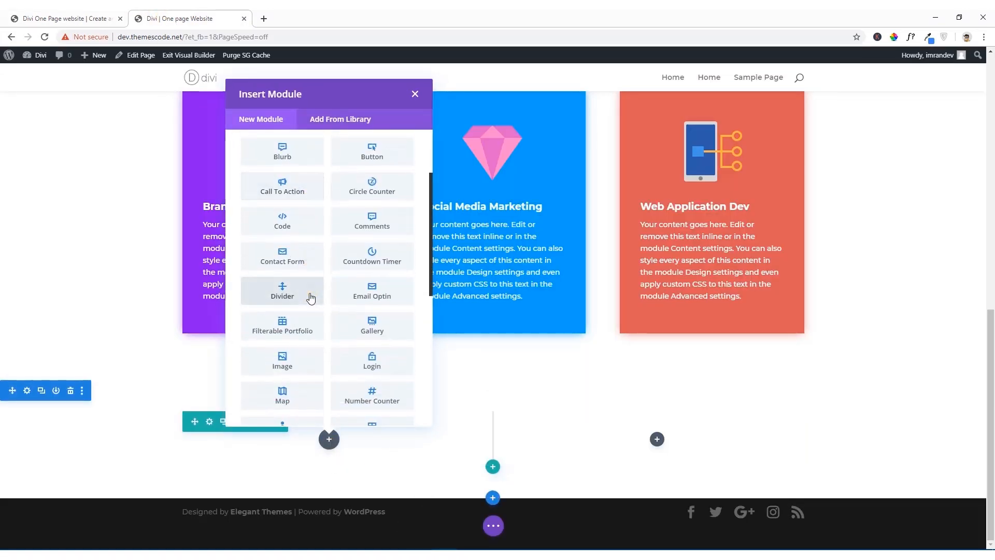
pyautogui.click(289, 369)
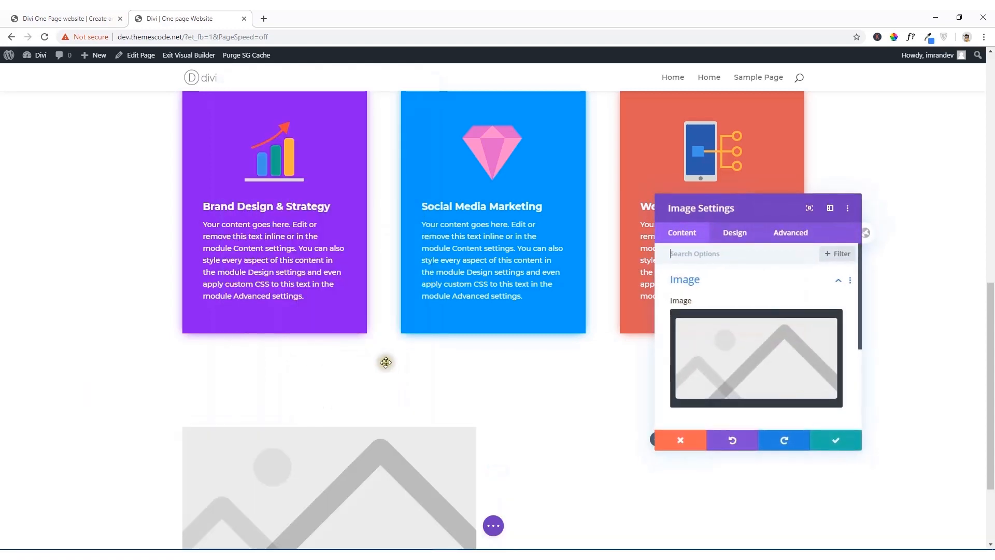
# Step: Set the Image module to about.png from the media library, compare it with the reference site, and save the settings
pyautogui.scroll(-3, 405, 372)
pyautogui.scroll(-1, 766, 369)
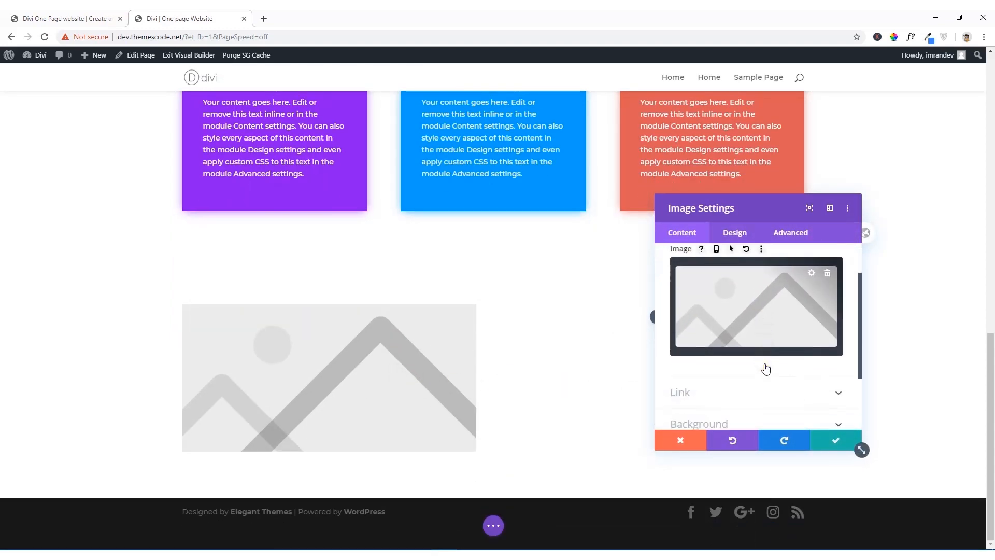
pyautogui.click(736, 322)
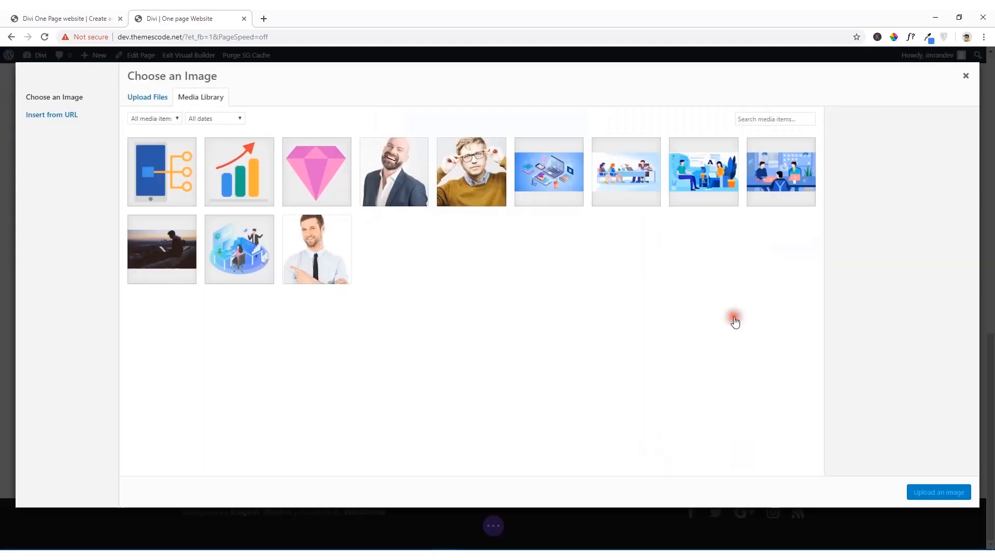
pyautogui.click(253, 228)
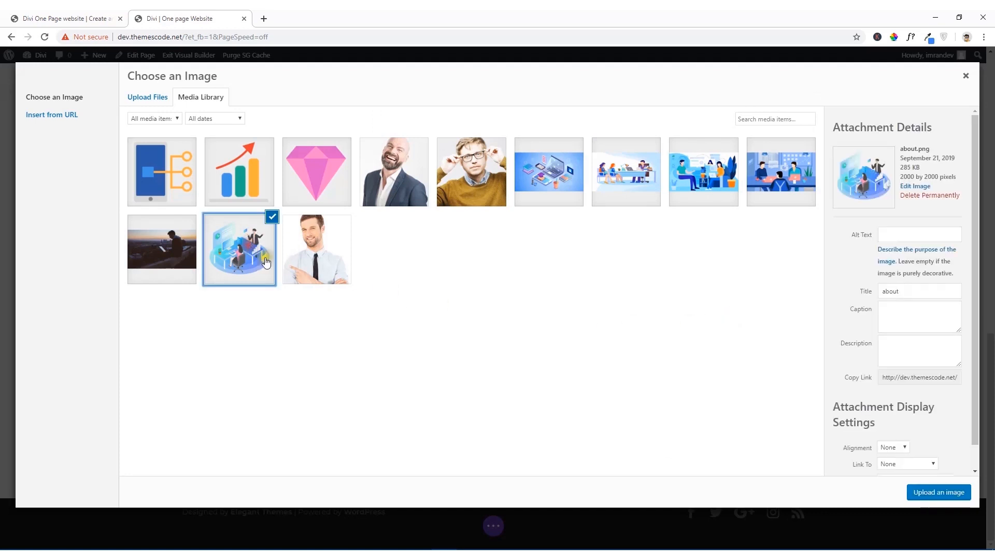
pyautogui.click(948, 492)
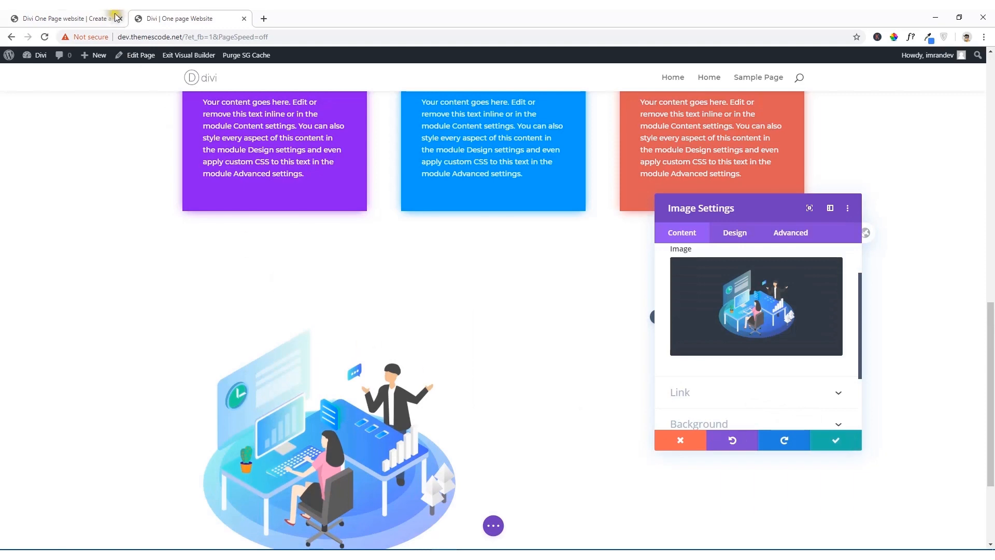
pyautogui.click(98, 14)
pyautogui.click(223, 16)
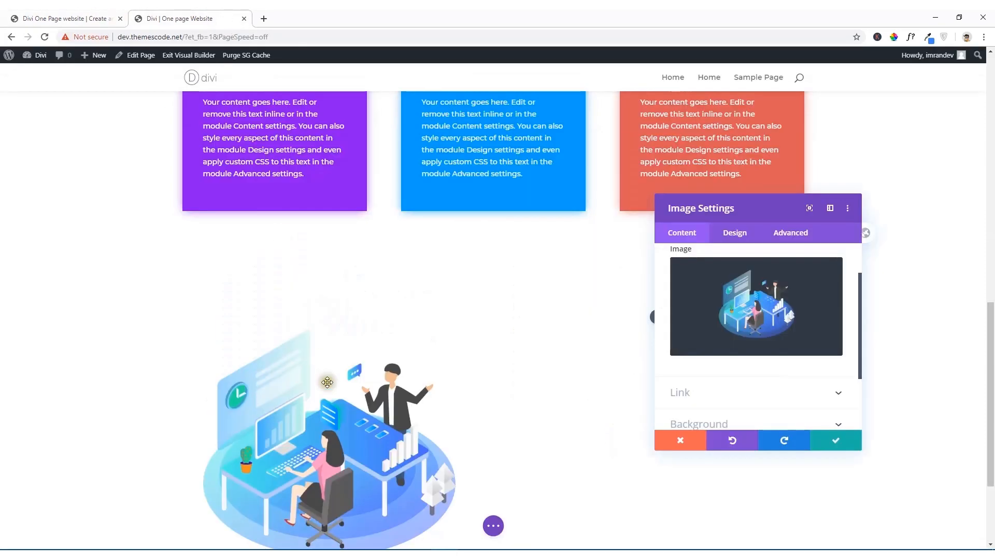
pyautogui.scroll(-3, 487, 357)
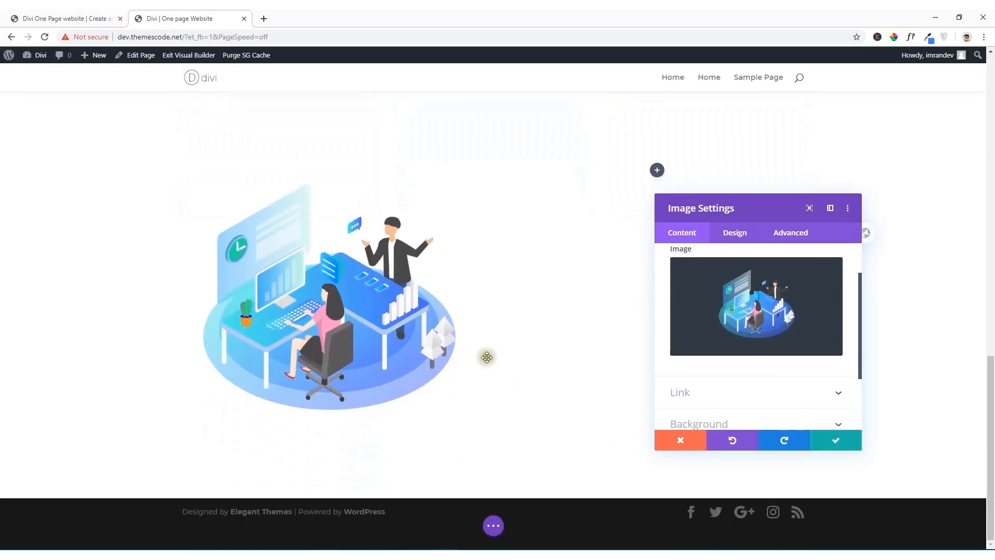
pyautogui.click(836, 442)
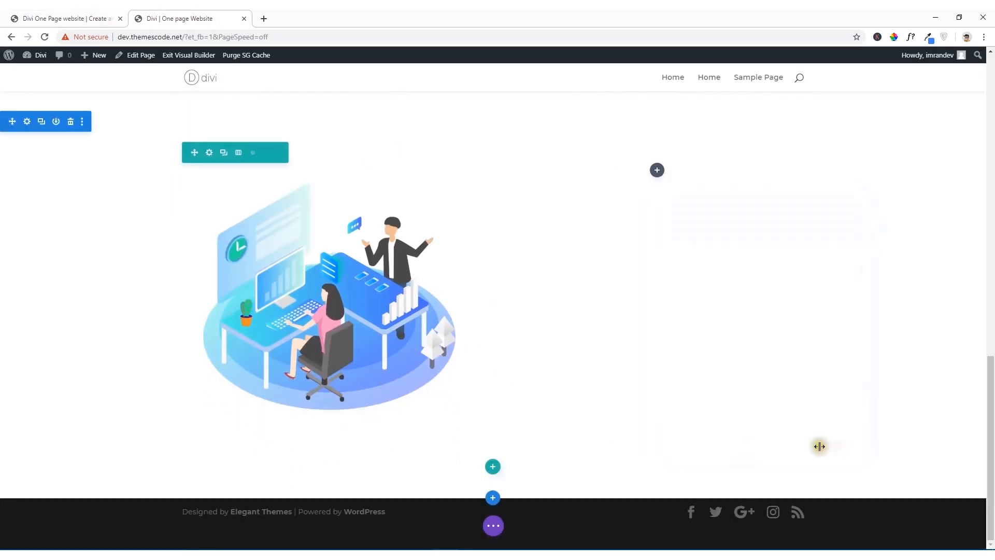
# Step: Add a Text module to the empty column beside the office illustration
pyautogui.click(658, 170)
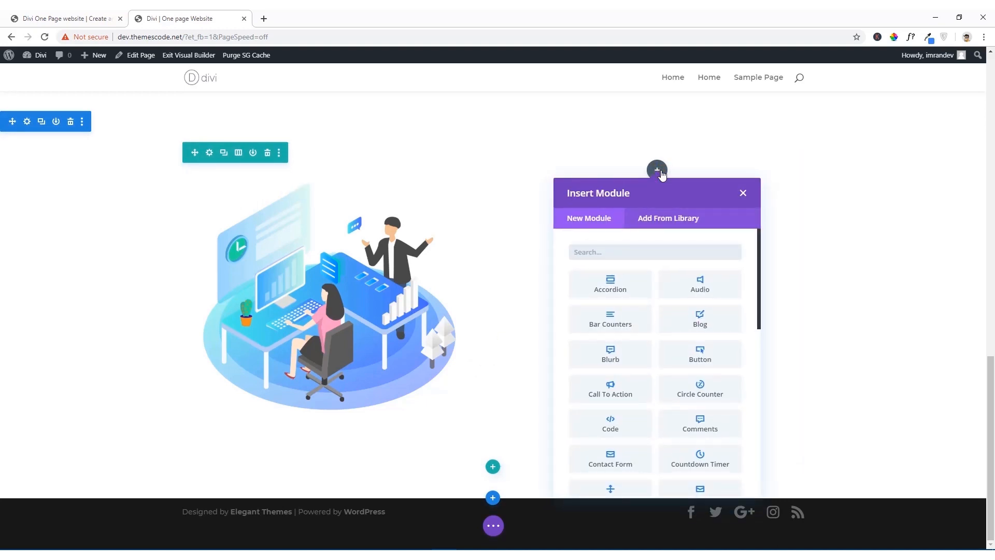
pyautogui.write('text')
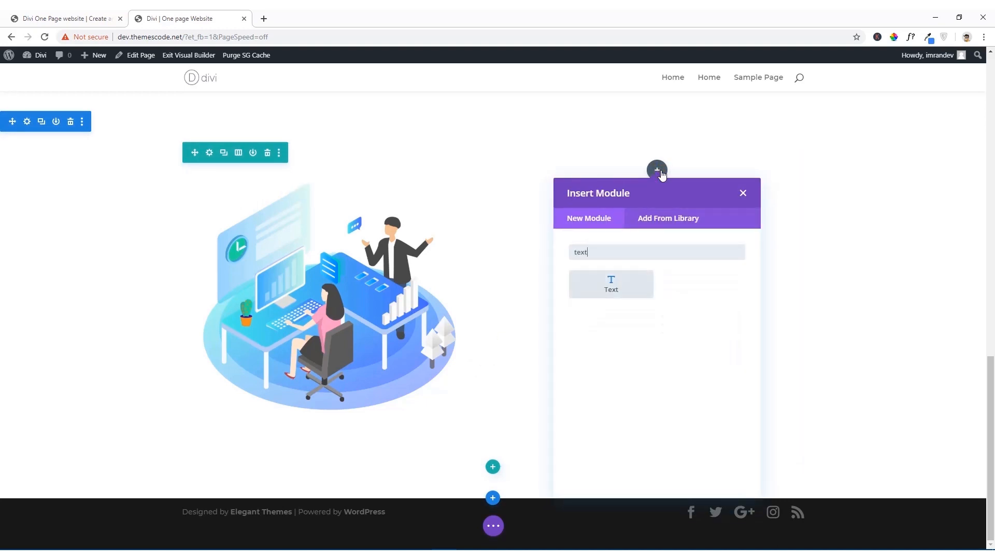
pyautogui.click(613, 287)
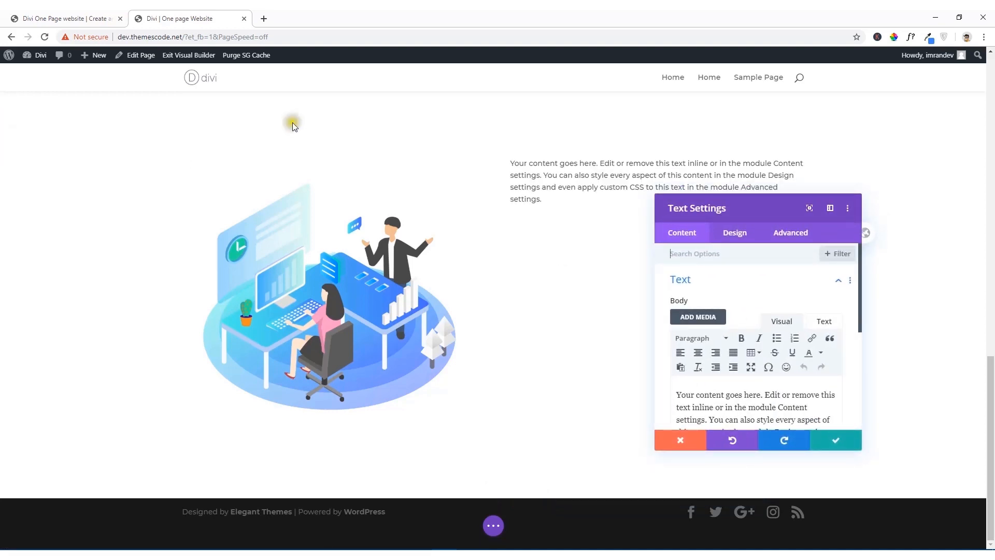
# Step: Copy the heading "Work With Our Top Experts" from the reference site and paste it above the Text module's placeholder paragraph
pyautogui.click(87, 14)
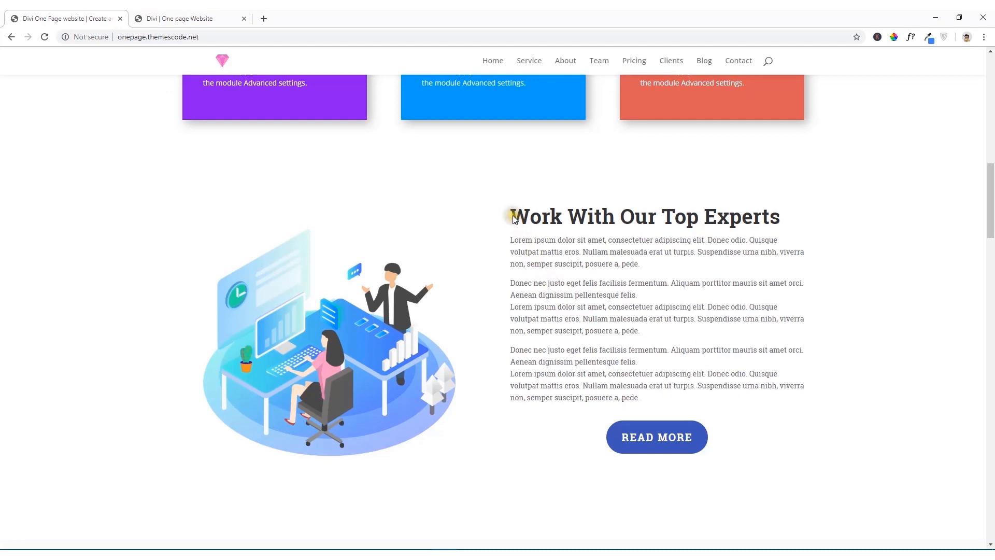
pyautogui.moveTo(513, 219); pyautogui.dragTo(781, 222)
pyautogui.rightClick(775, 222)
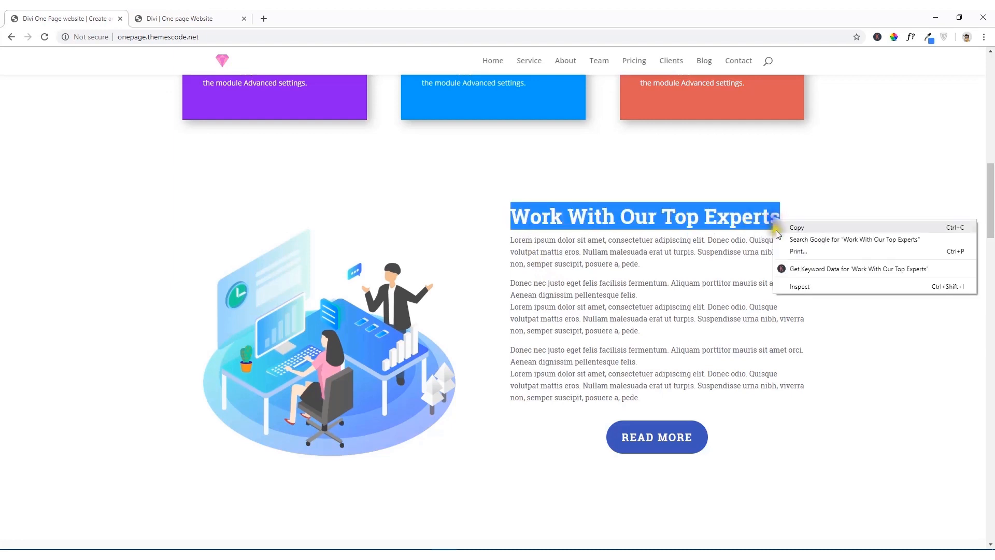
pyautogui.click(785, 225)
pyautogui.click(181, 18)
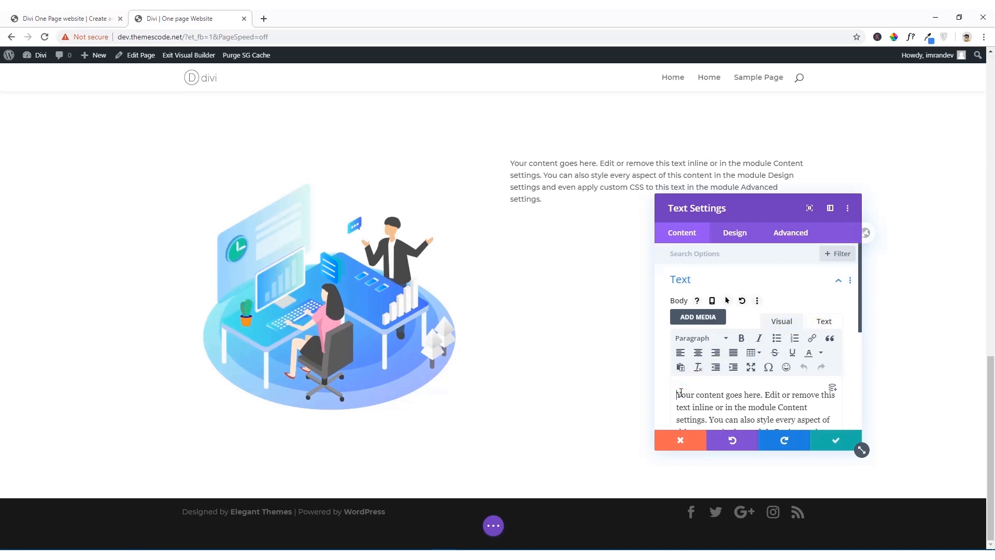
pyautogui.press('Return')
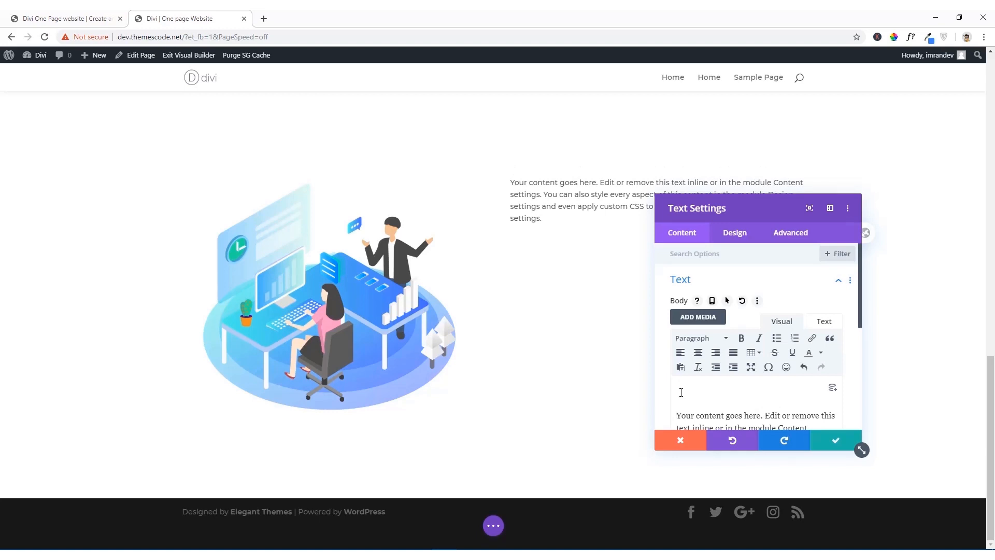
pyautogui.hotkey('ctrl', 'v')
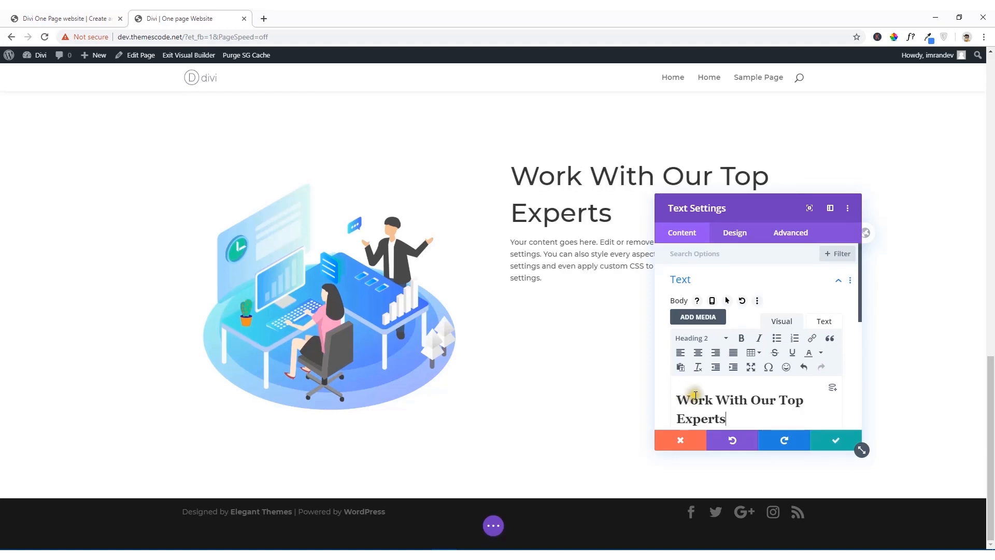
# Step: Reapply the Heading 2 format to the pasted "Work With Our Top Experts" heading
pyautogui.moveTo(729, 420); pyautogui.dragTo(662, 391)
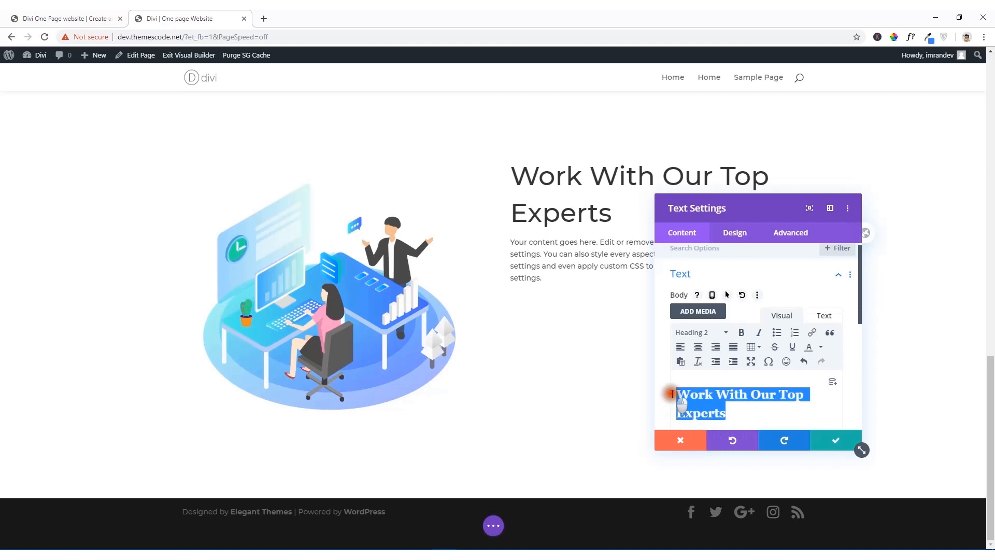
pyautogui.click(713, 333)
pyautogui.click(712, 398)
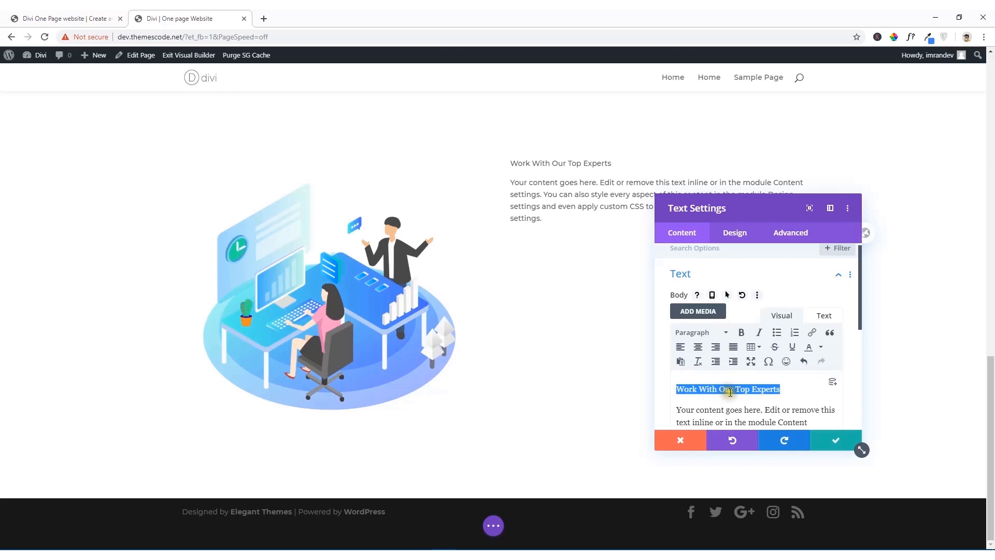
pyautogui.click(711, 334)
pyautogui.click(716, 394)
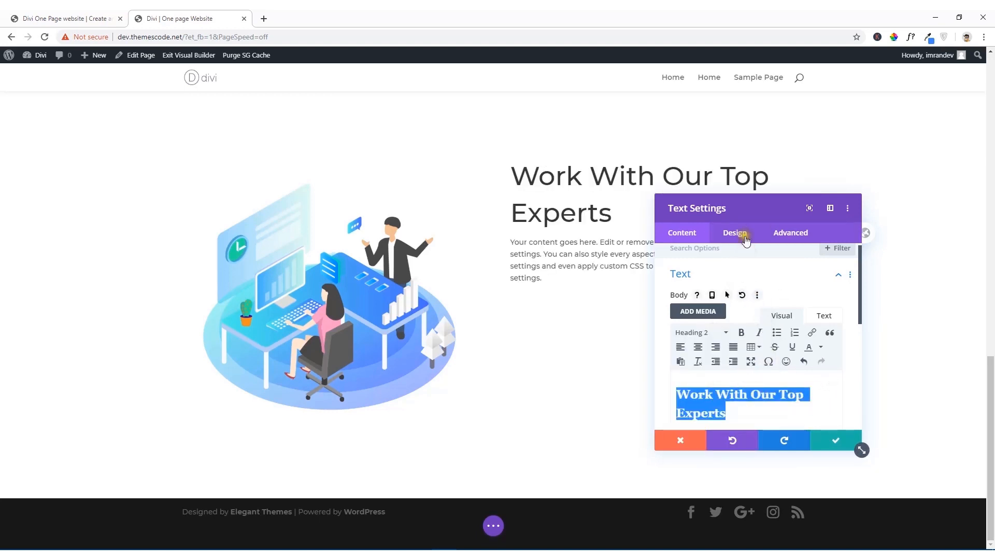
# Step: Copy the last two body paragraphs, starting "Donec nec justo eget", from the reference site and paste them below the Text module's placeholder paragraph
pyautogui.click(61, 18)
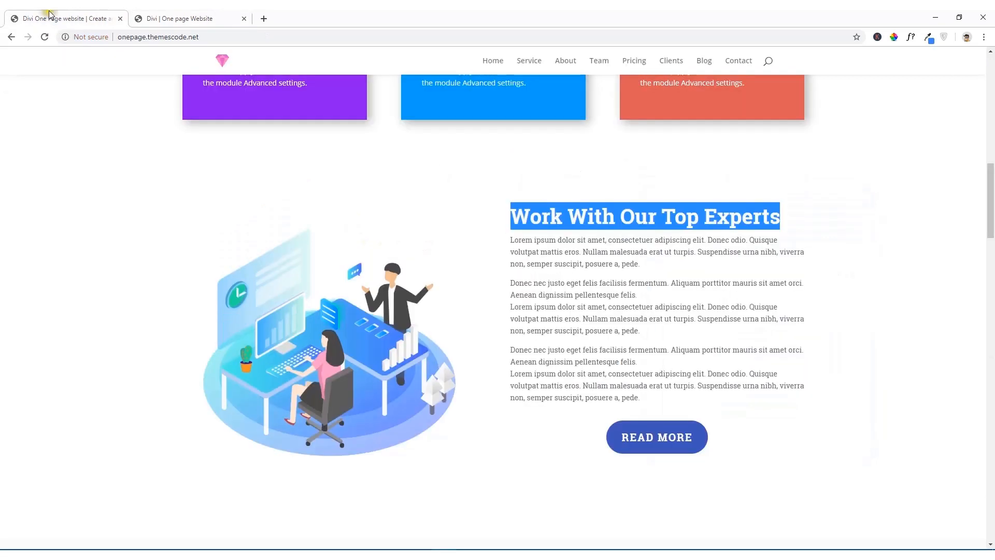
pyautogui.moveTo(646, 409); pyautogui.dragTo(510, 287)
pyautogui.rightClick(510, 287)
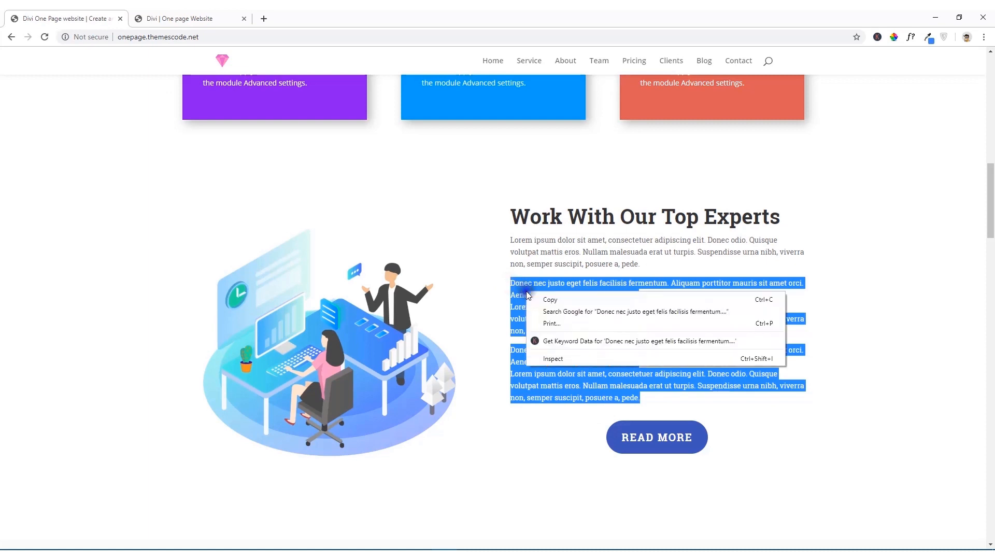
pyautogui.click(537, 296)
pyautogui.click(195, 18)
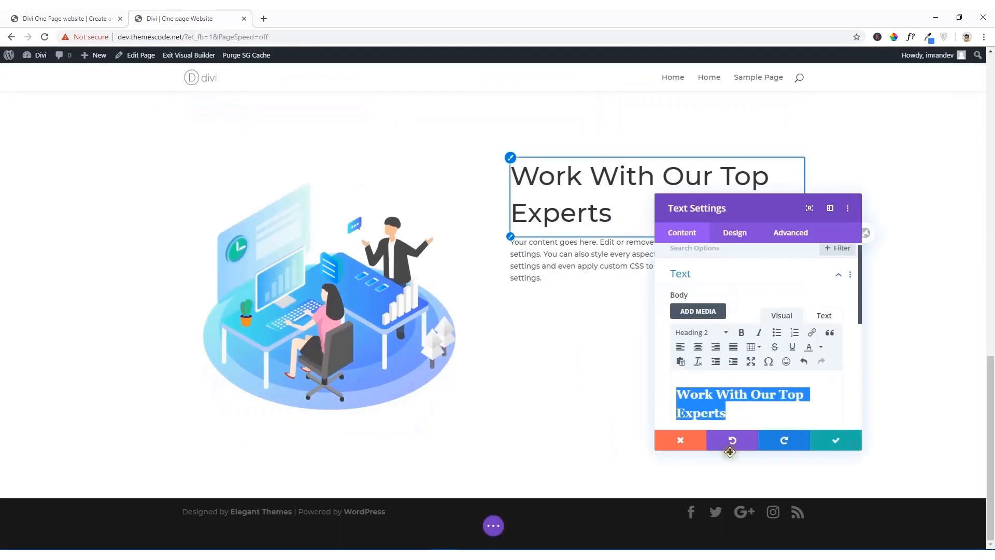
pyautogui.scroll(-3, 772, 413)
pyautogui.scroll(5, 751, 291)
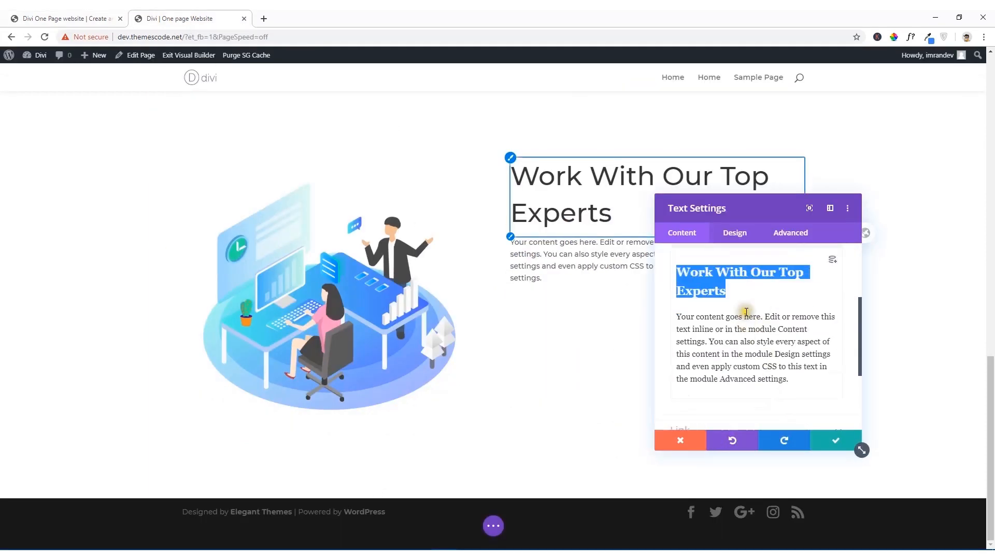
pyautogui.click(810, 320)
pyautogui.scroll(-2, 772, 363)
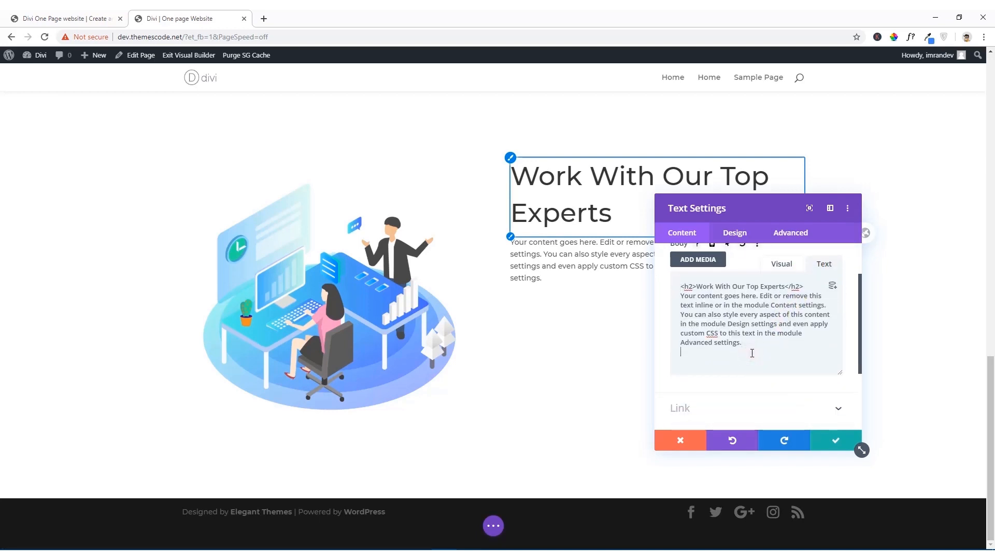
pyautogui.hotkey('ctrl', 'v')
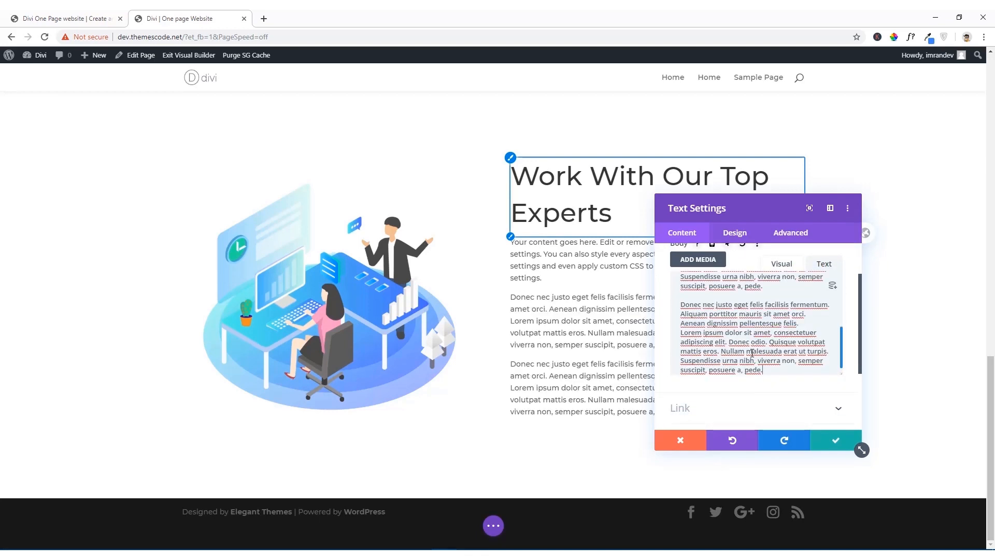
# Step: Compare the section heading with the reference site and set the Text module's Heading 2 font weight to Bold
pyautogui.moveTo(768, 207); pyautogui.dragTo(207, 170)
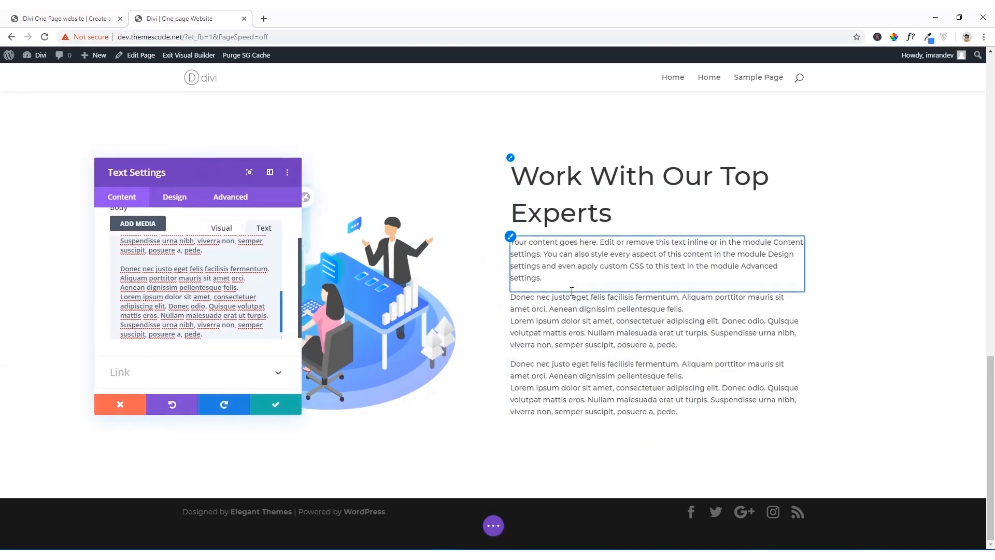
pyautogui.click(60, 14)
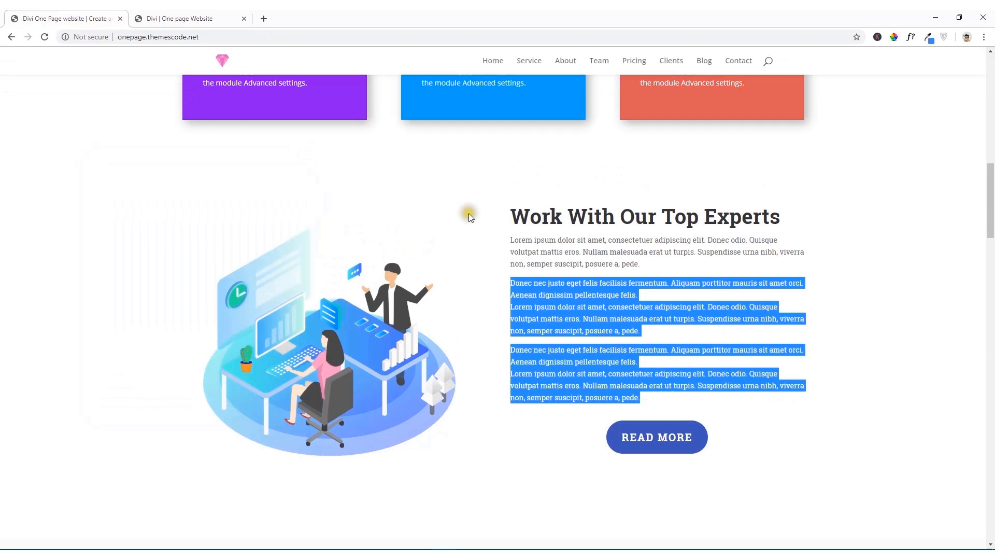
pyautogui.click(589, 222)
pyautogui.click(183, 16)
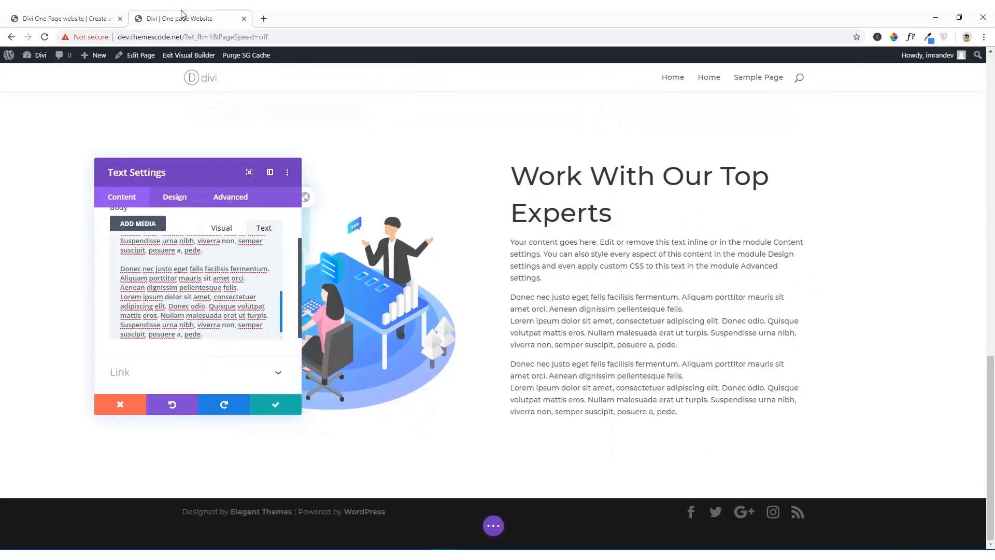
pyautogui.moveTo(204, 172); pyautogui.dragTo(270, 137)
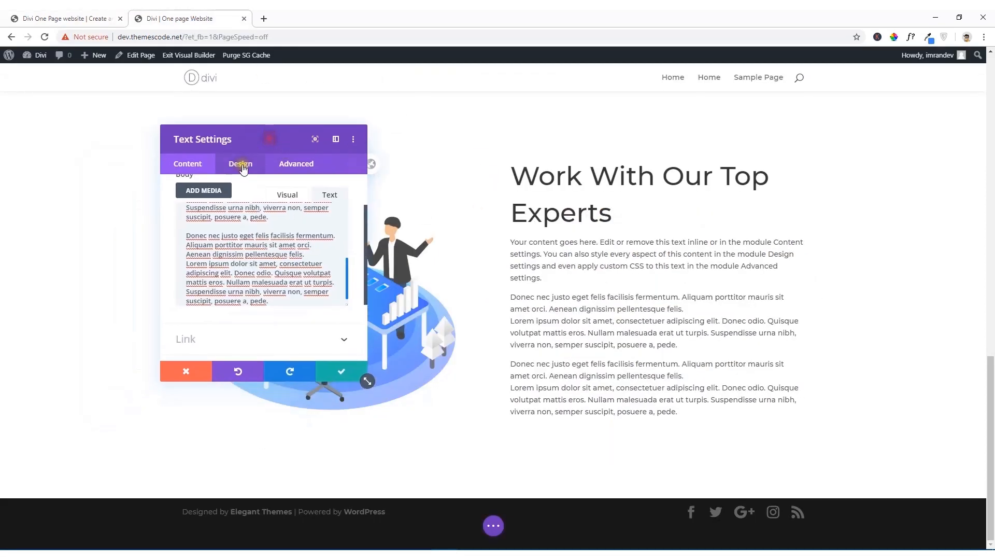
pyautogui.click(242, 168)
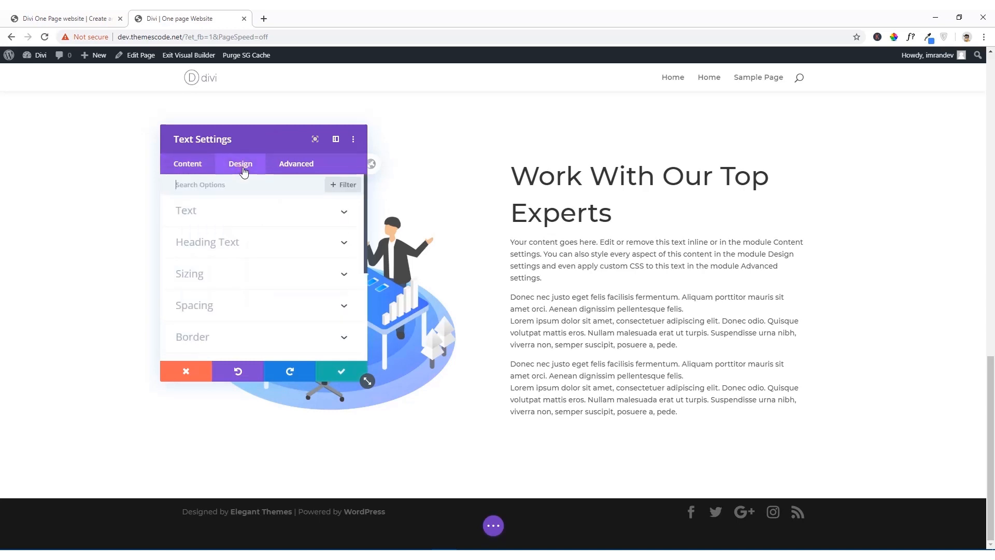
pyautogui.click(226, 244)
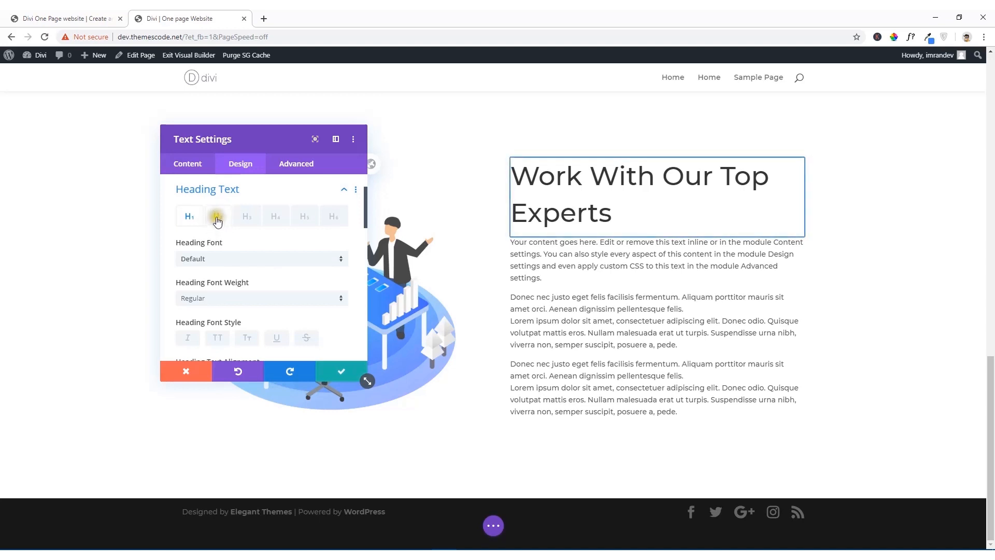
pyautogui.click(220, 219)
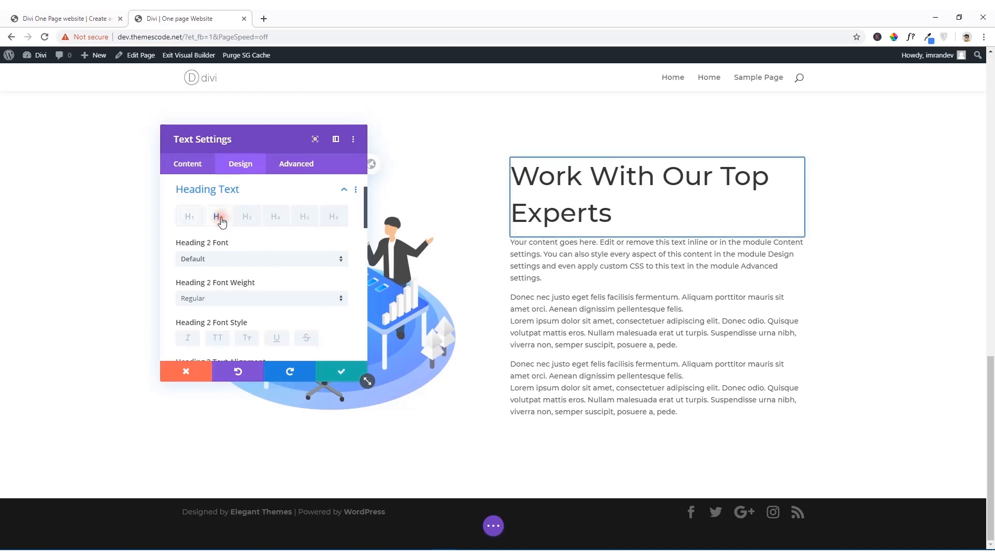
pyautogui.scroll(-2, 213, 266)
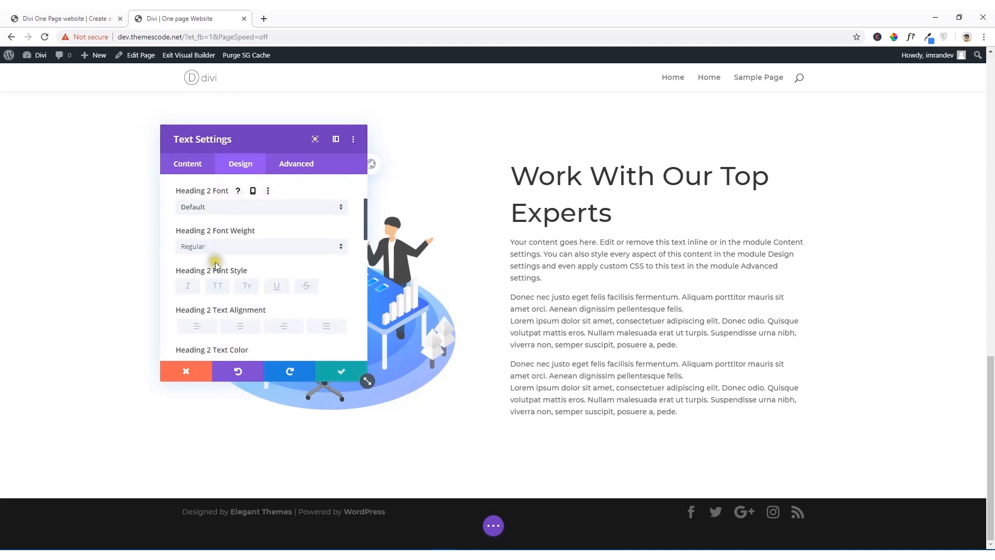
pyautogui.click(215, 248)
pyautogui.click(216, 308)
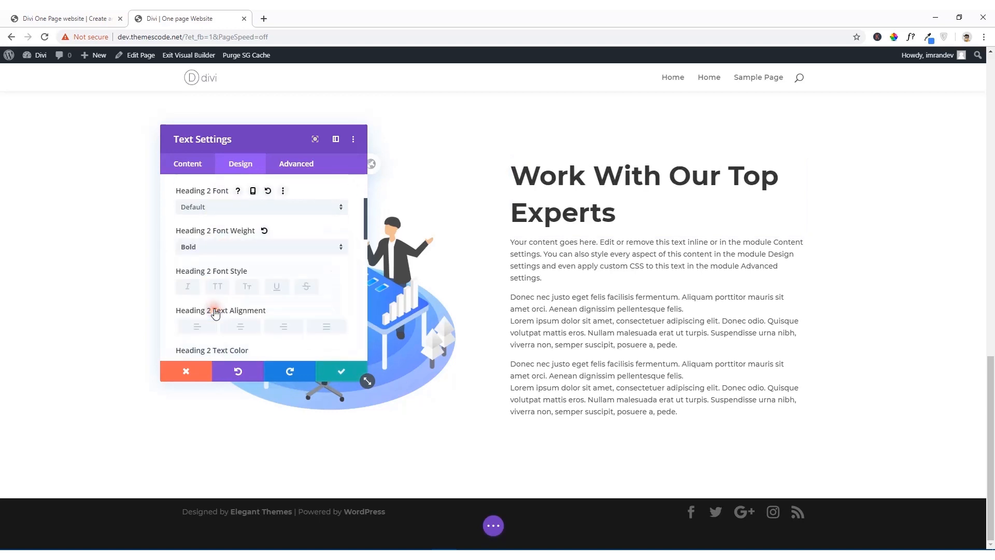
# Step: Left-align the Text module's Heading 2 text and set its size to 38px
pyautogui.scroll(-3, 215, 311)
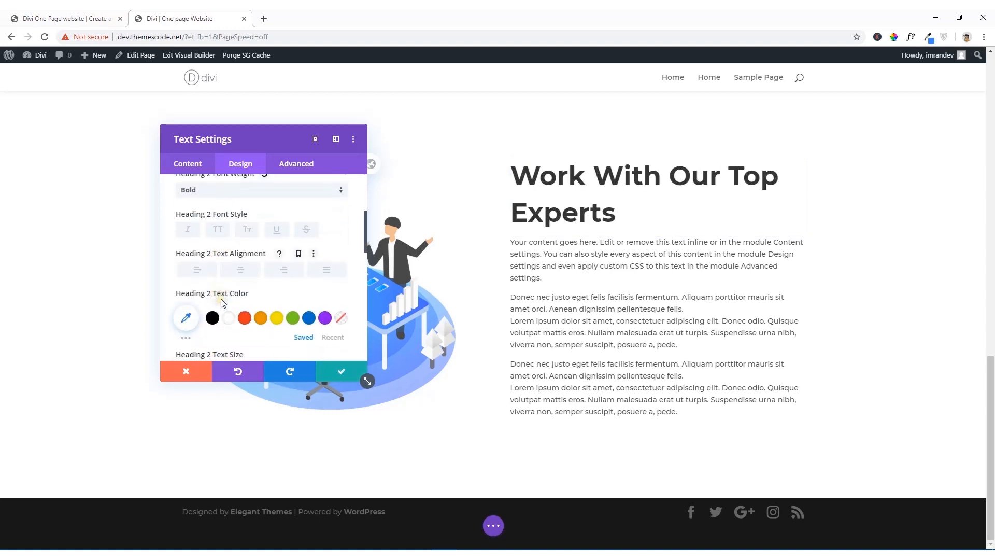
pyautogui.click(199, 227)
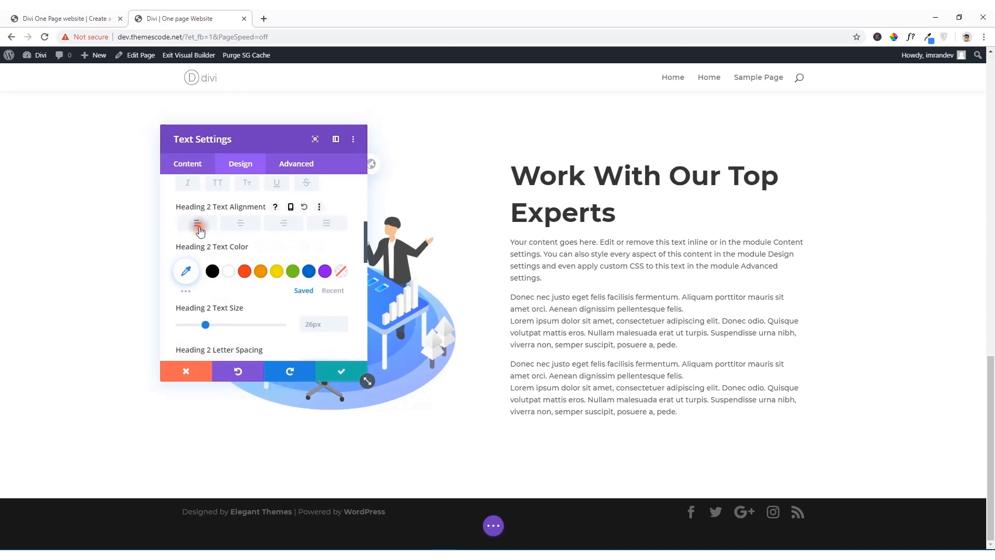
pyautogui.scroll(-1, 223, 325)
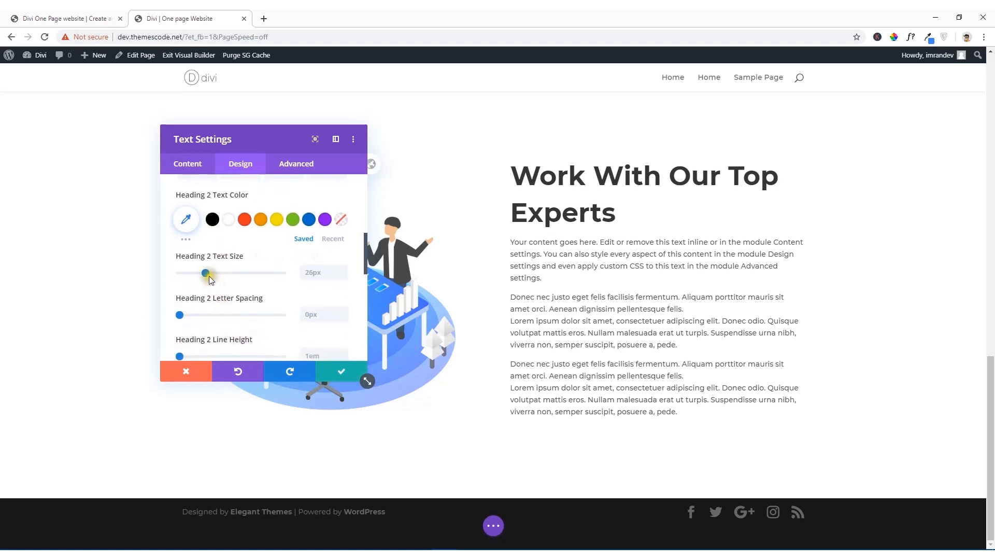
pyautogui.moveTo(206, 271); pyautogui.dragTo(218, 275)
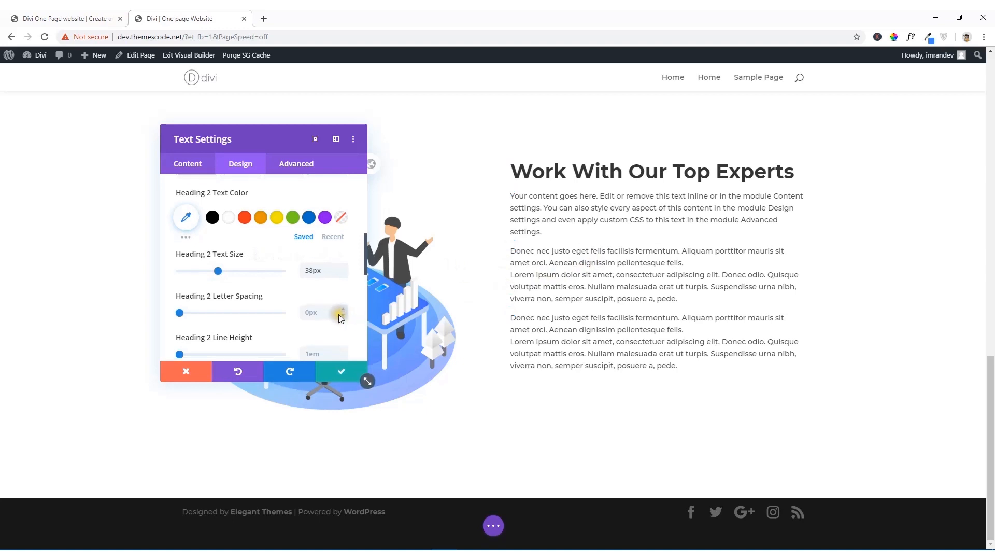
# Step: Set the Heading 2 line height of the "Work With Our Top Experts" text to 2em
pyautogui.scroll(-2, 338, 314)
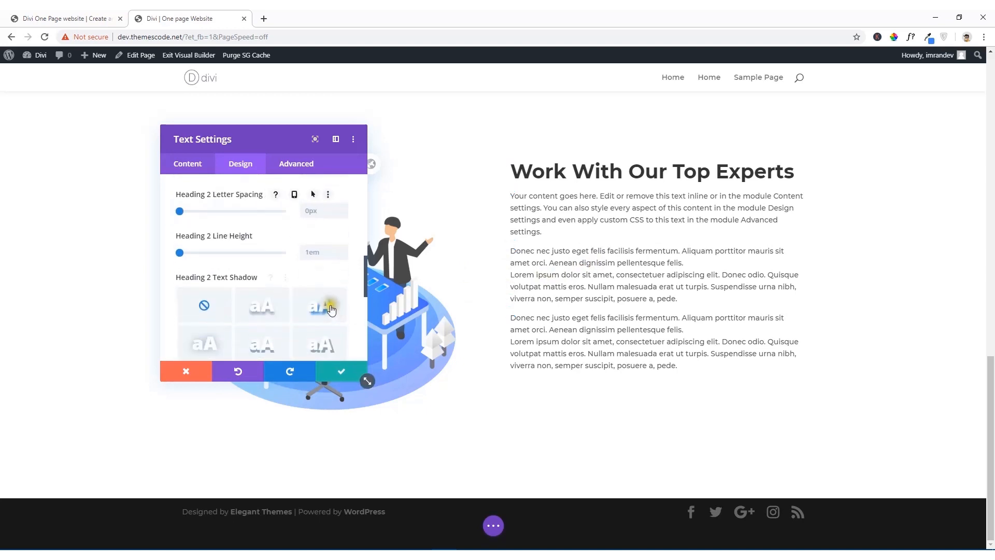
pyautogui.click(310, 252)
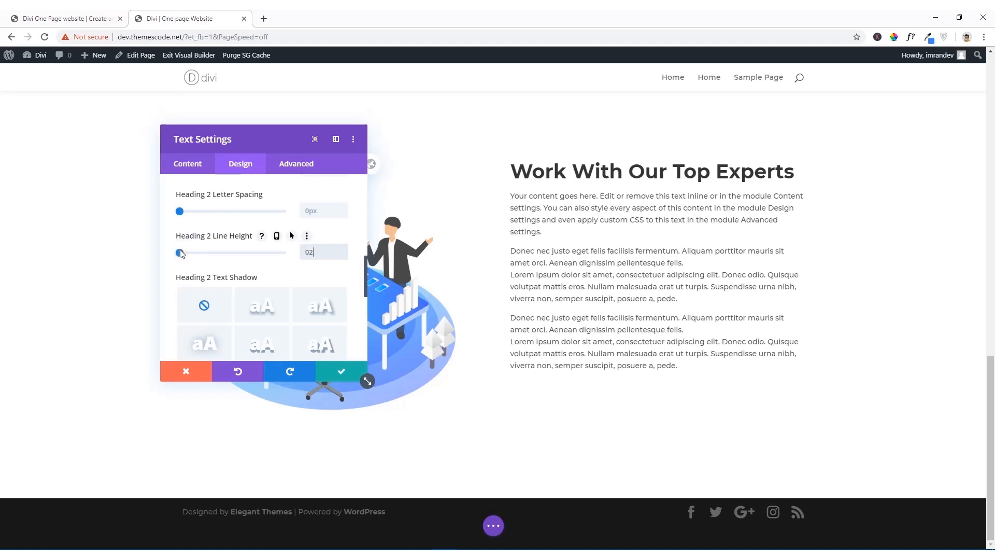
pyautogui.write('em')
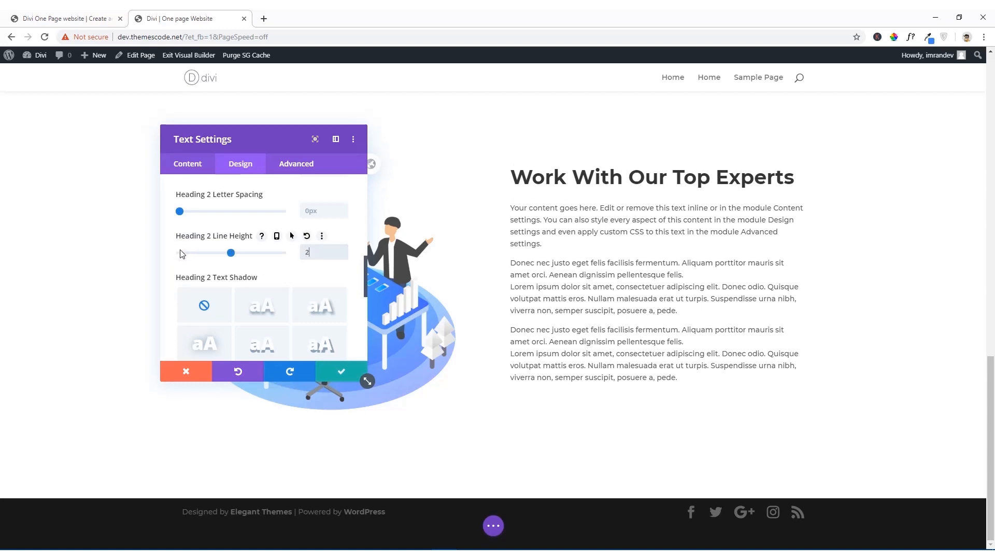
pyautogui.click(181, 253)
pyautogui.write('2')
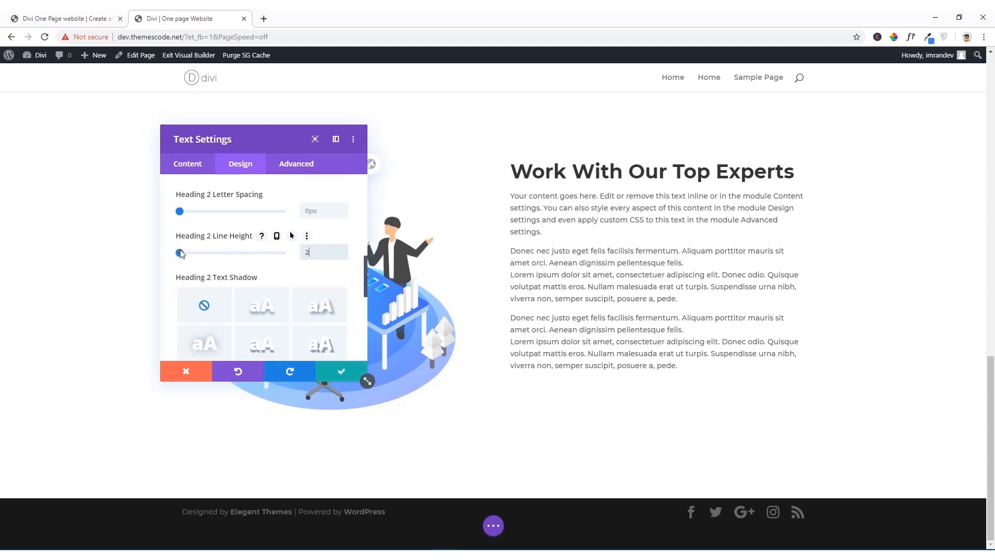
pyautogui.write('em')
pyautogui.click(273, 269)
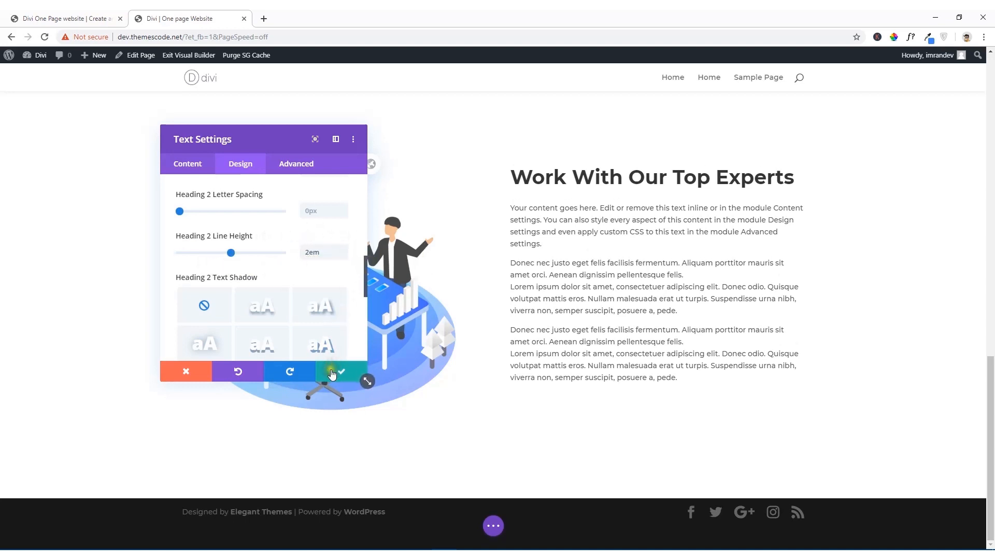
# Step: Save the Text module's settings and save the page
pyautogui.click(340, 371)
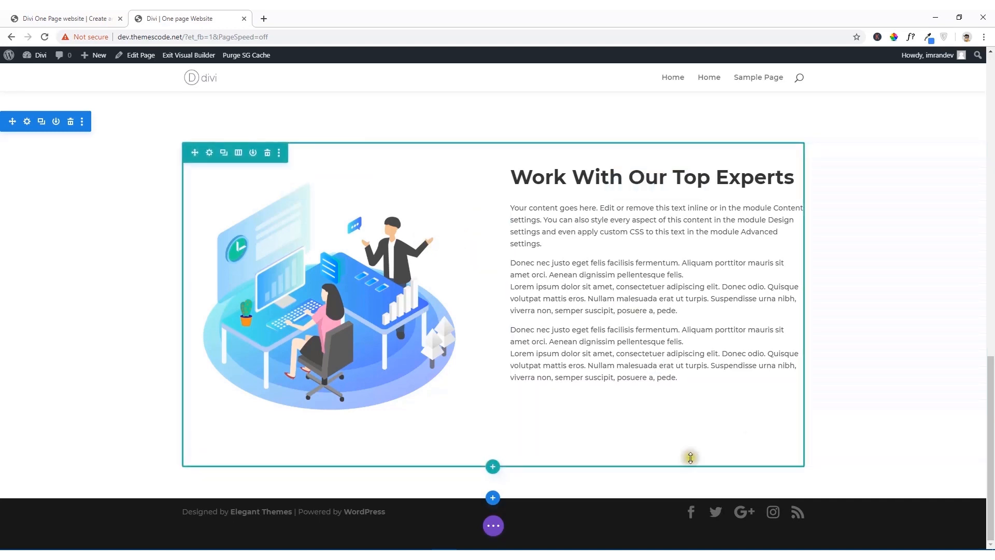
pyautogui.click(494, 527)
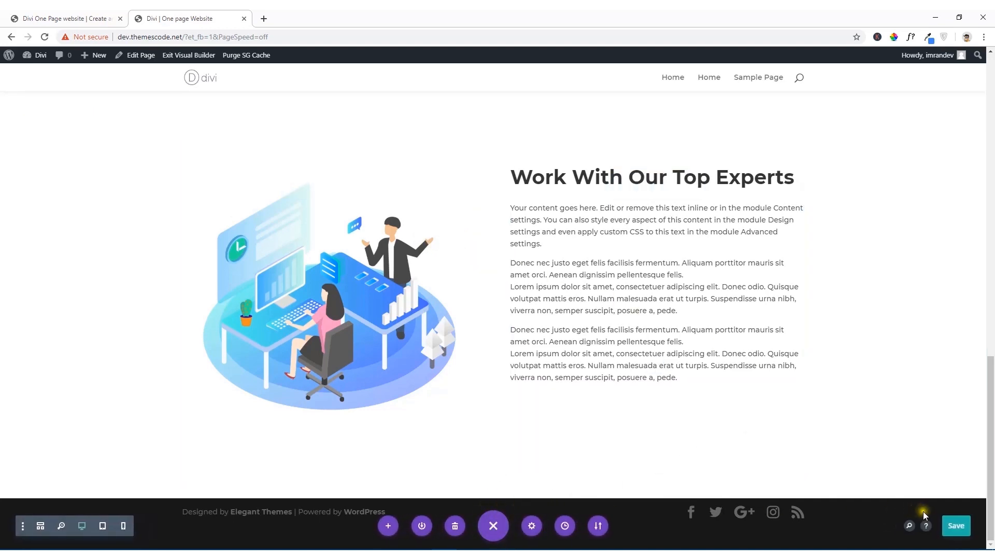
pyautogui.click(960, 526)
# Step: Check the Read More button on the reference site and add a Button module below the "Work With Our Top Experts" text
pyautogui.click(87, 16)
pyautogui.scroll(-4, 166, 286)
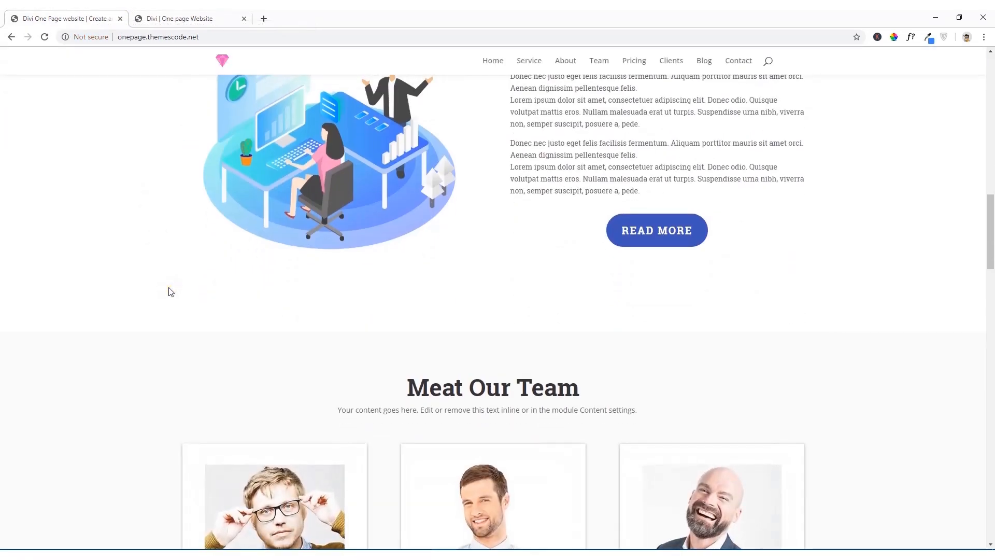
pyautogui.scroll(3, 641, 371)
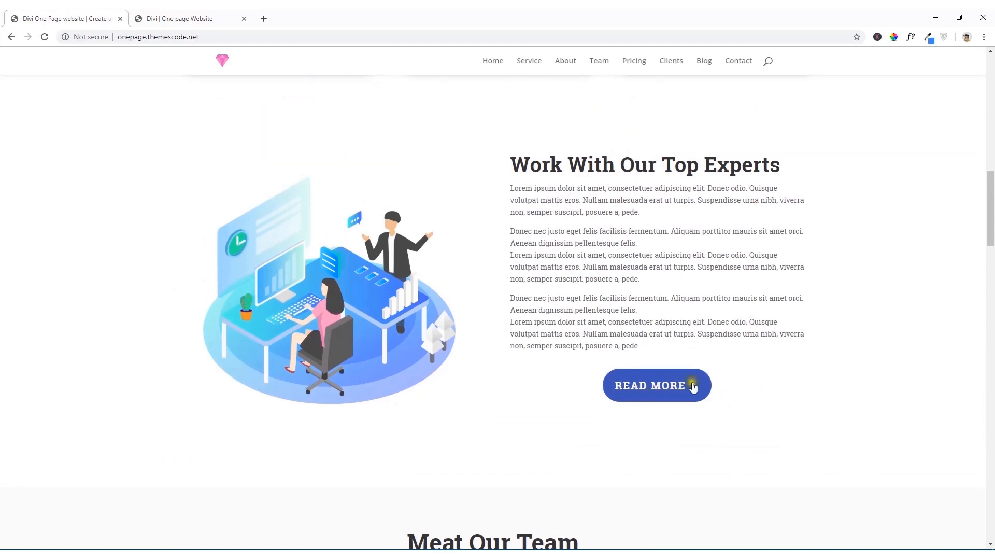
pyautogui.click(184, 19)
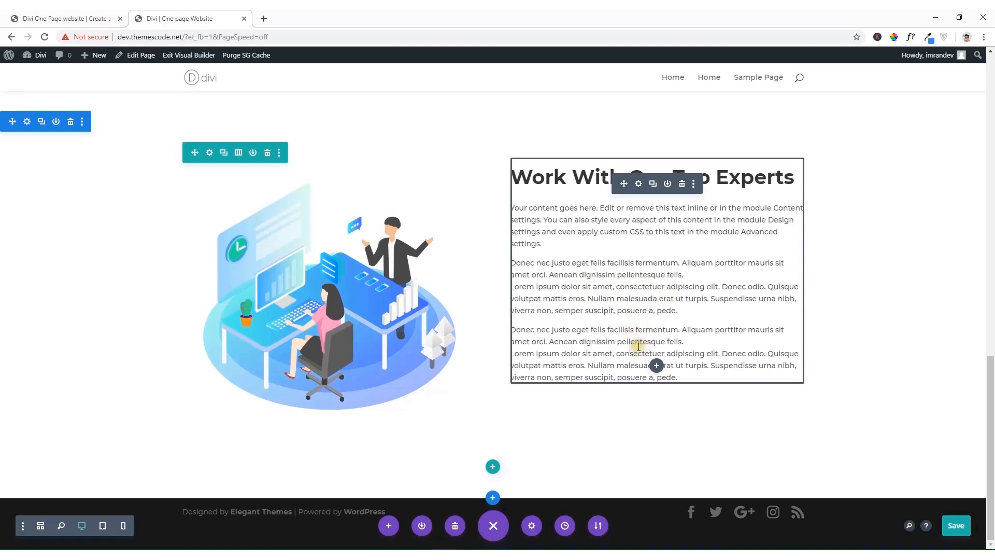
pyautogui.click(657, 366)
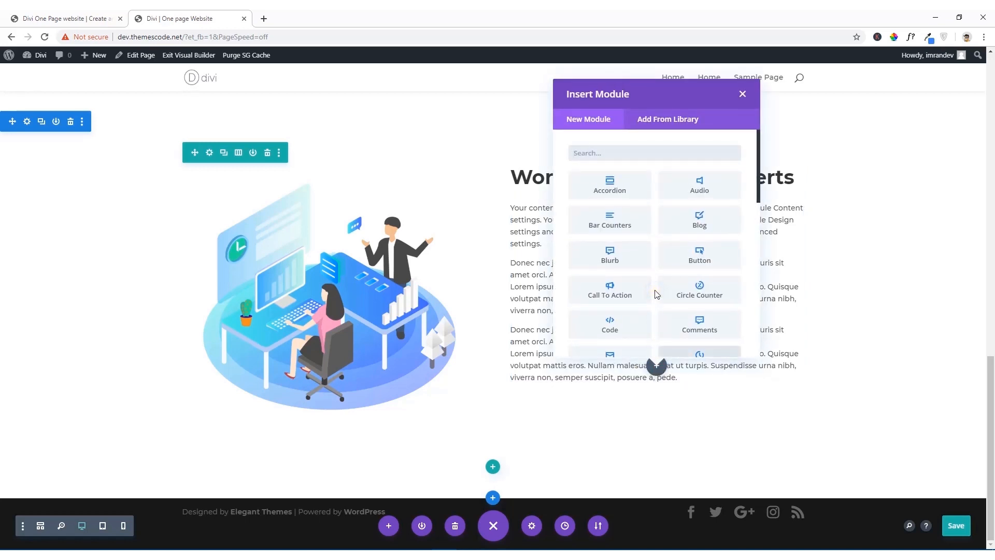
pyautogui.scroll(-5, 657, 294)
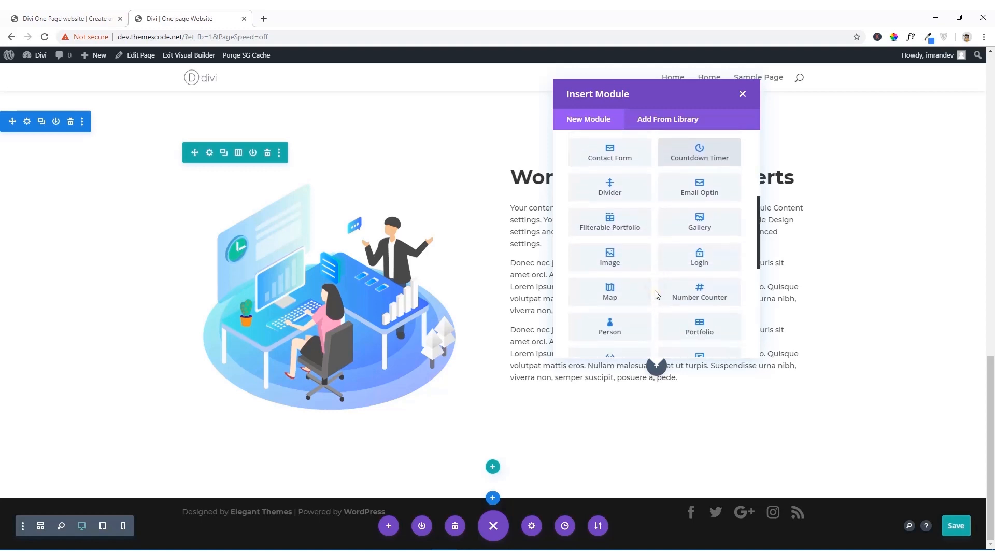
pyautogui.scroll(-2, 656, 295)
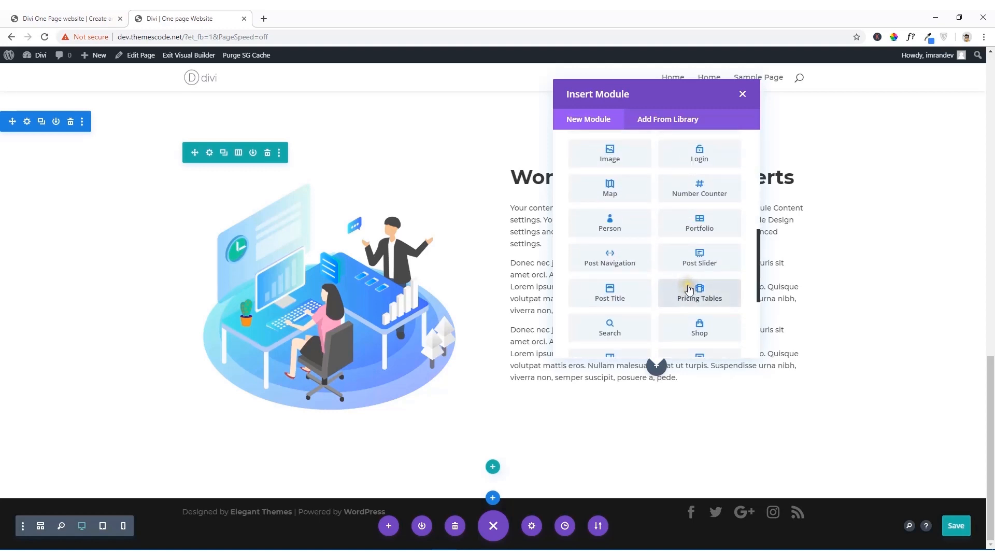
pyautogui.scroll(-1, 689, 289)
pyautogui.scroll(8, 689, 289)
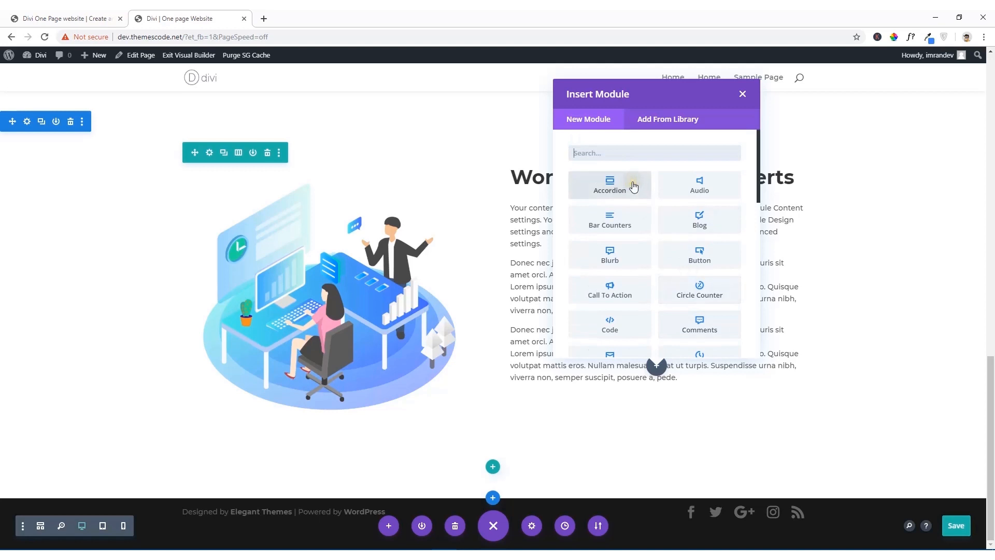
pyautogui.write('but')
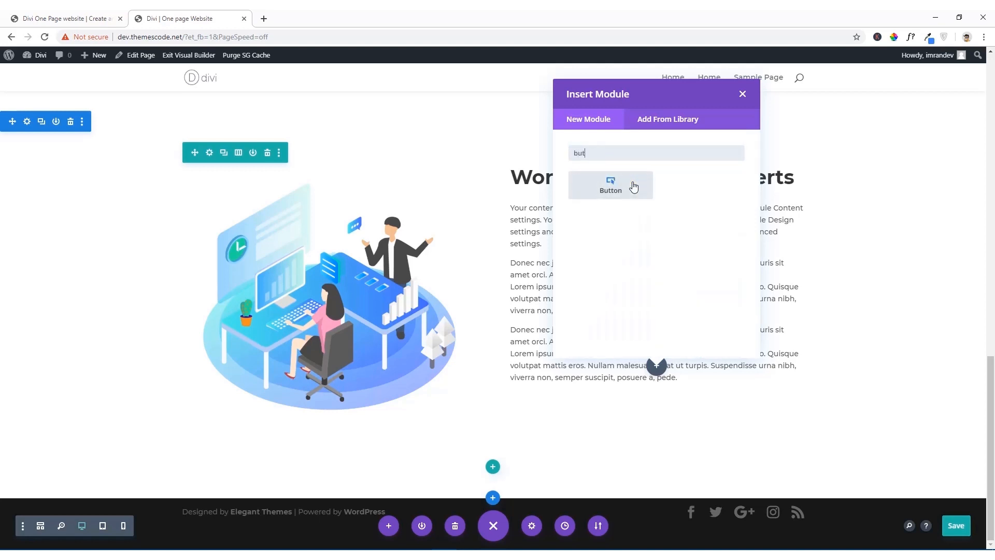
pyautogui.click(634, 186)
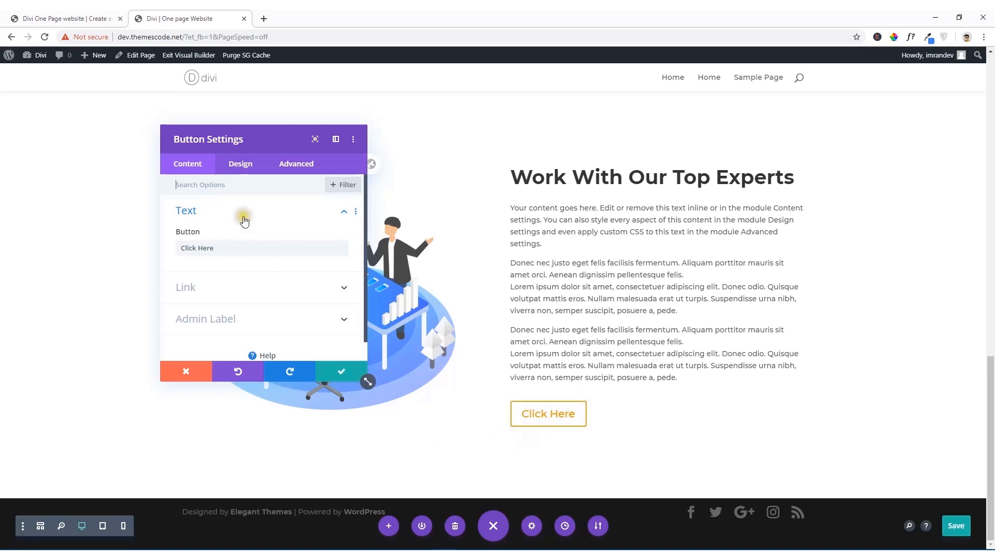
# Step: Check the button label on the reference site and change the new button's text to "Read More"
pyautogui.click(83, 19)
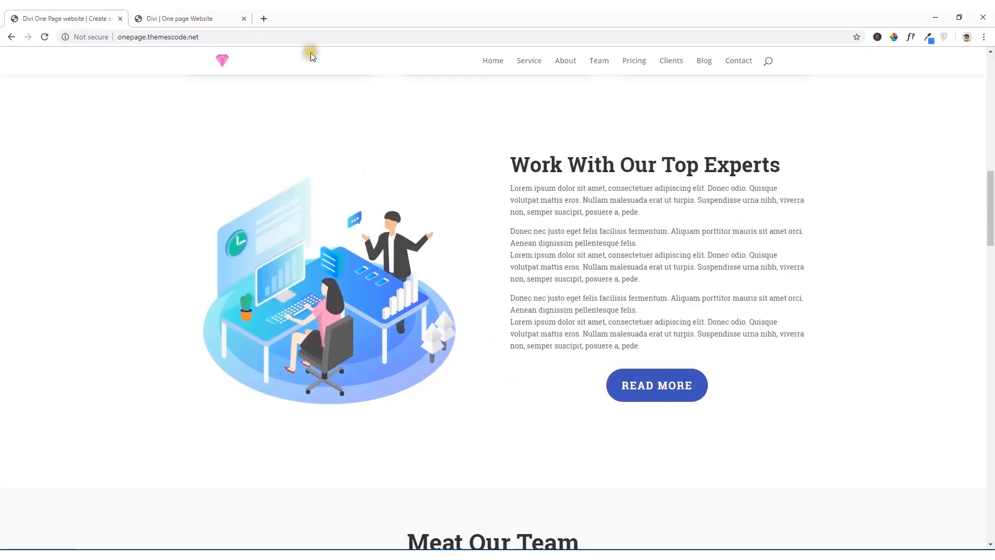
pyautogui.click(233, 19)
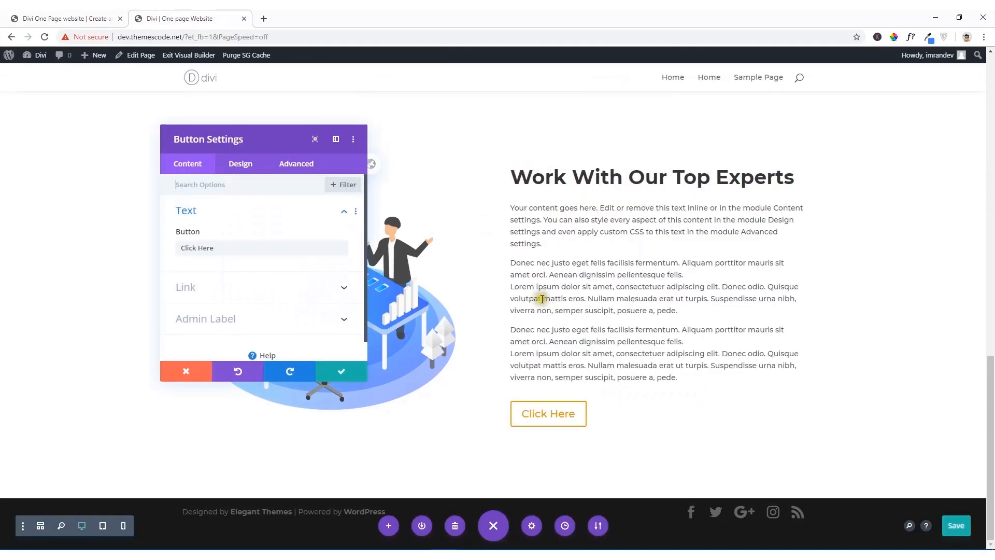
pyautogui.scroll(-1, 287, 305)
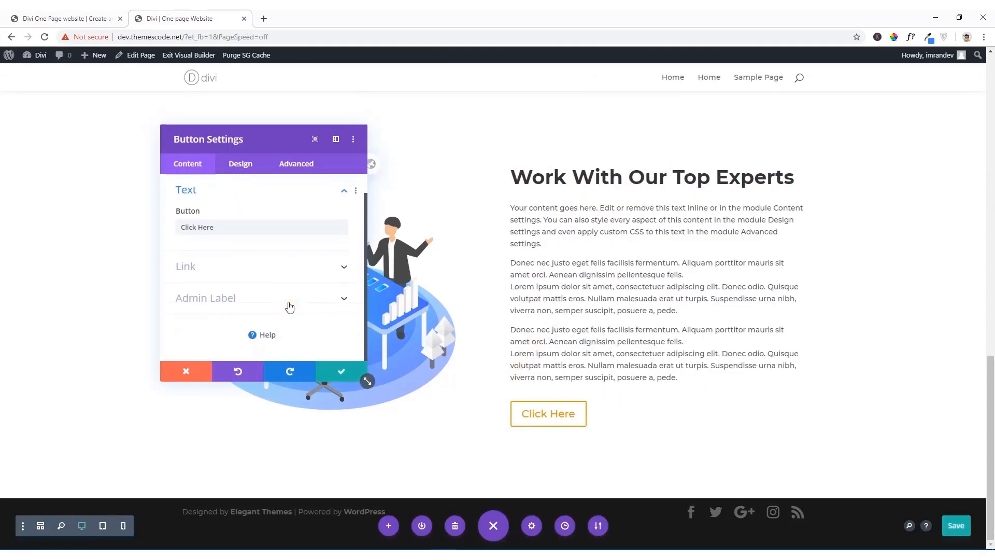
pyautogui.moveTo(238, 226); pyautogui.dragTo(161, 229)
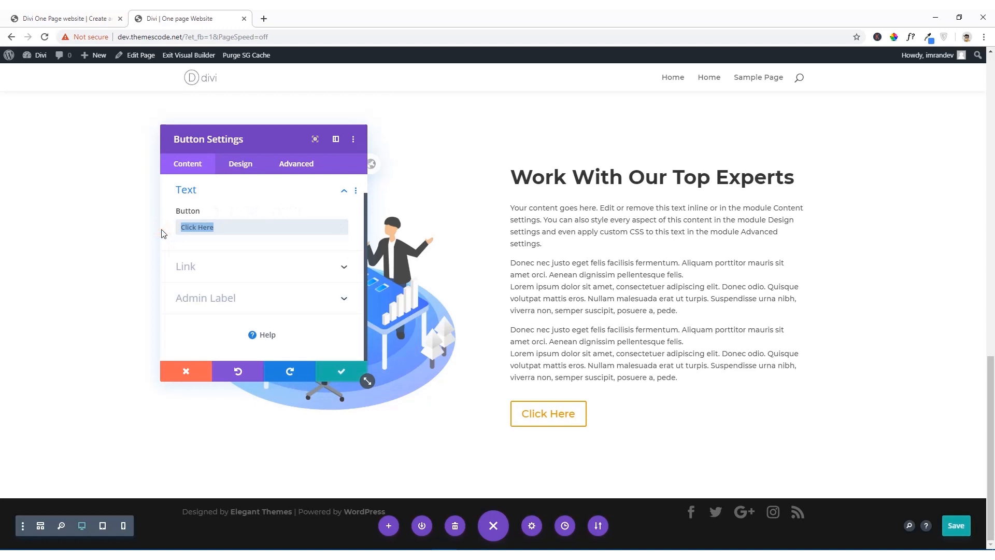
pyautogui.write('Read More')
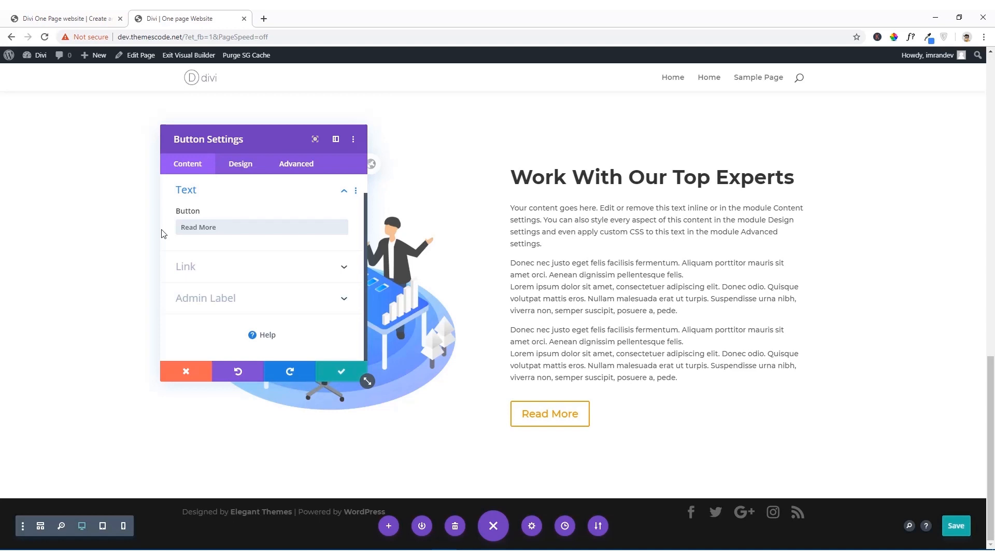
# Step: Sample the Read More button's background color on the reference site and copy its hex code 3F51B5
pyautogui.click(57, 18)
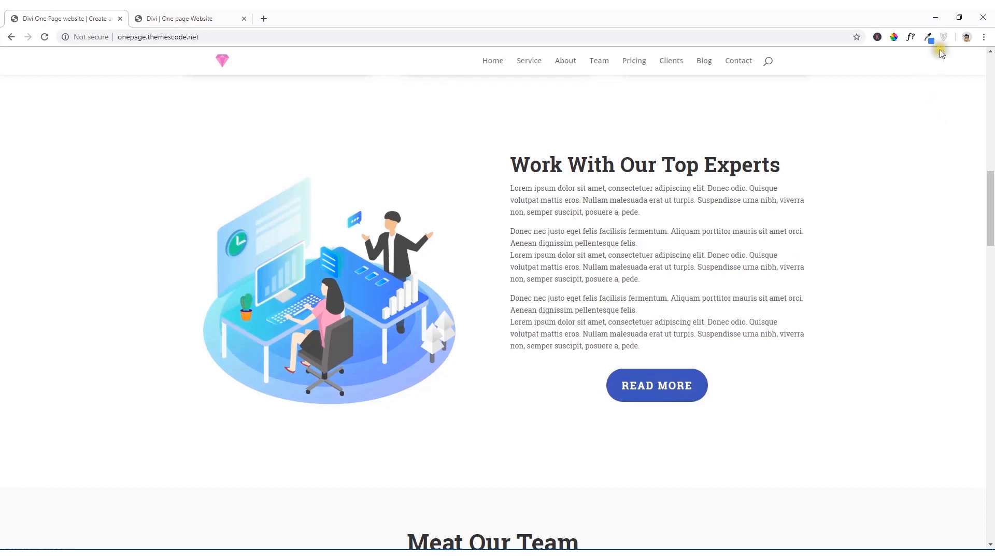
pyautogui.click(896, 37)
pyautogui.click(833, 85)
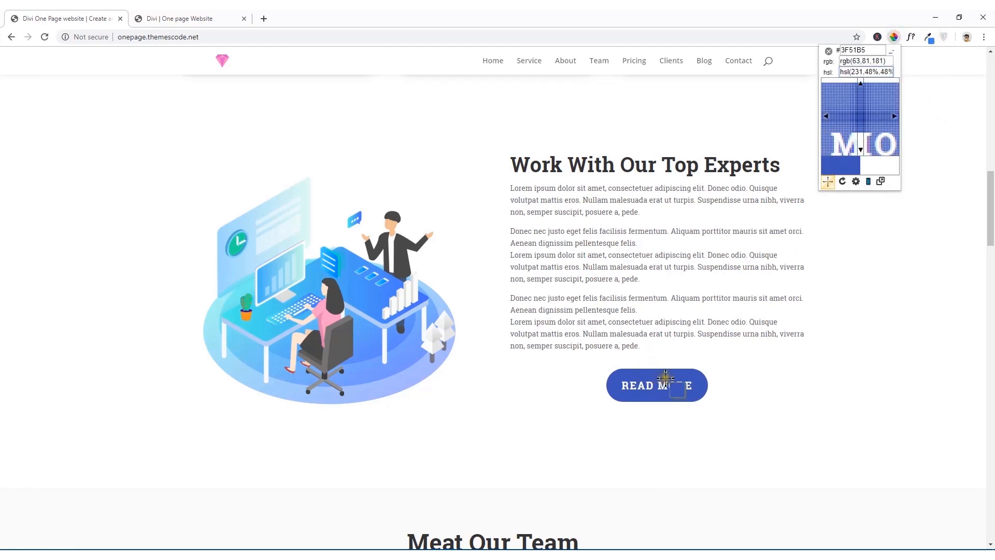
pyautogui.click(665, 374)
pyautogui.rightClick(685, 400)
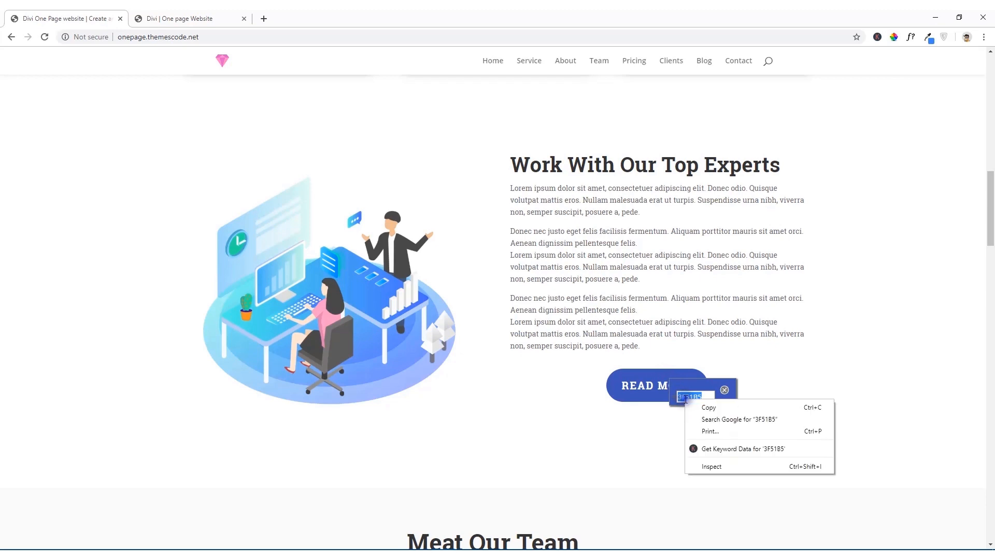
pyautogui.click(703, 407)
pyautogui.click(220, 13)
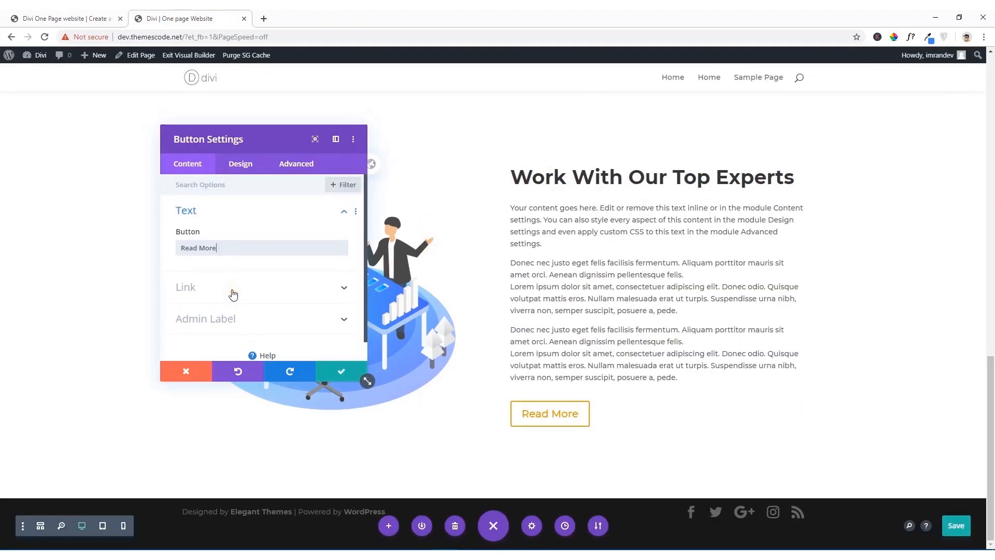
# Step: Enable custom styles for the Read More button and set its background color to #3f51b5
pyautogui.click(241, 165)
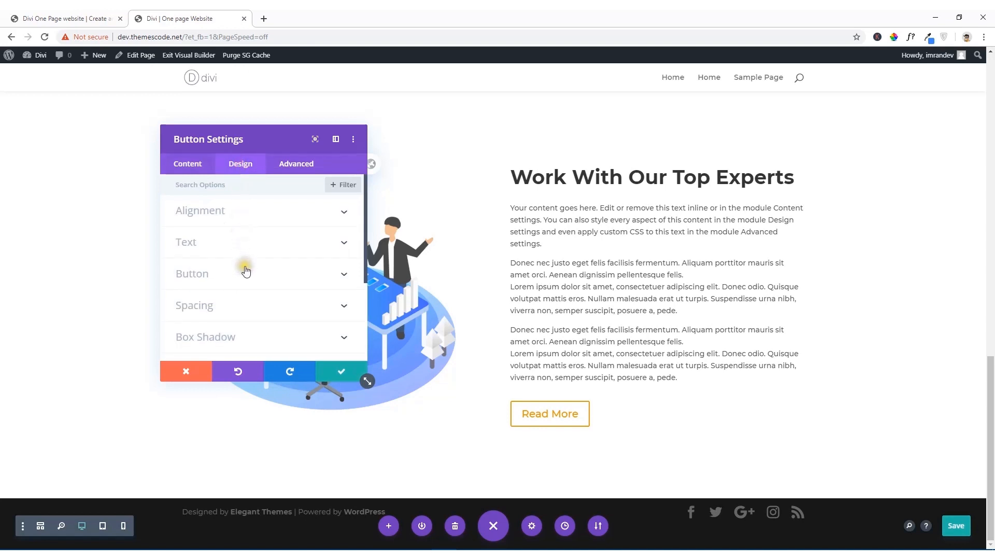
pyautogui.scroll(-3, 246, 244)
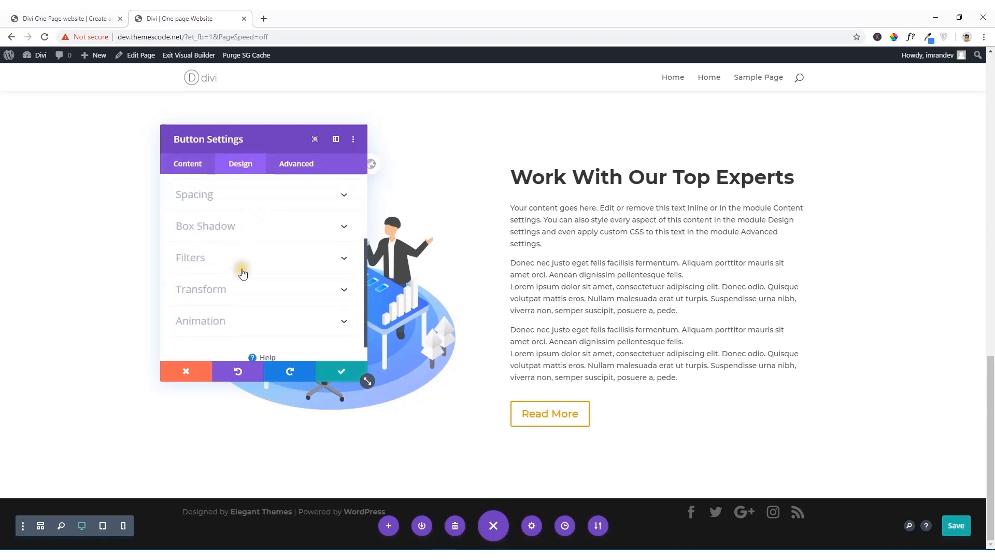
pyautogui.scroll(5, 243, 275)
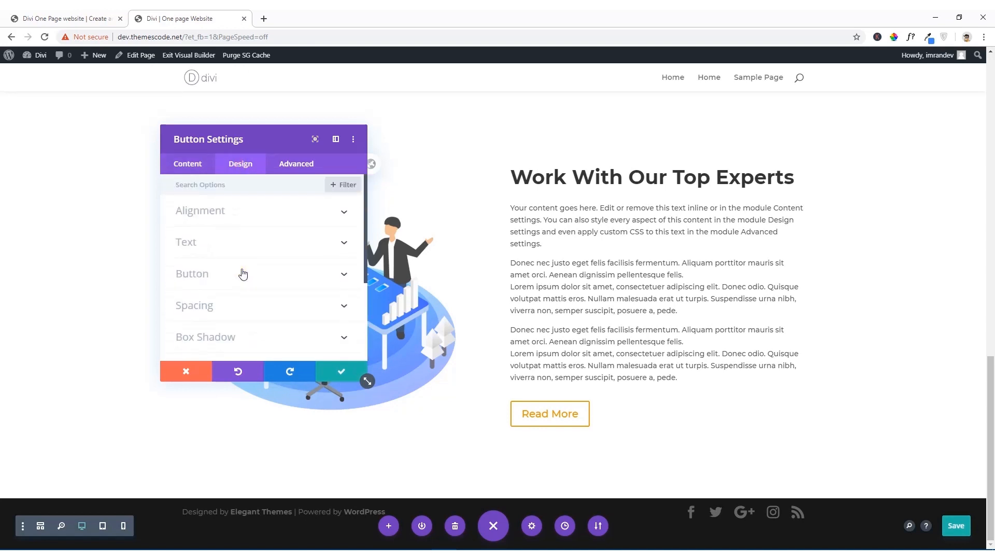
pyautogui.click(242, 247)
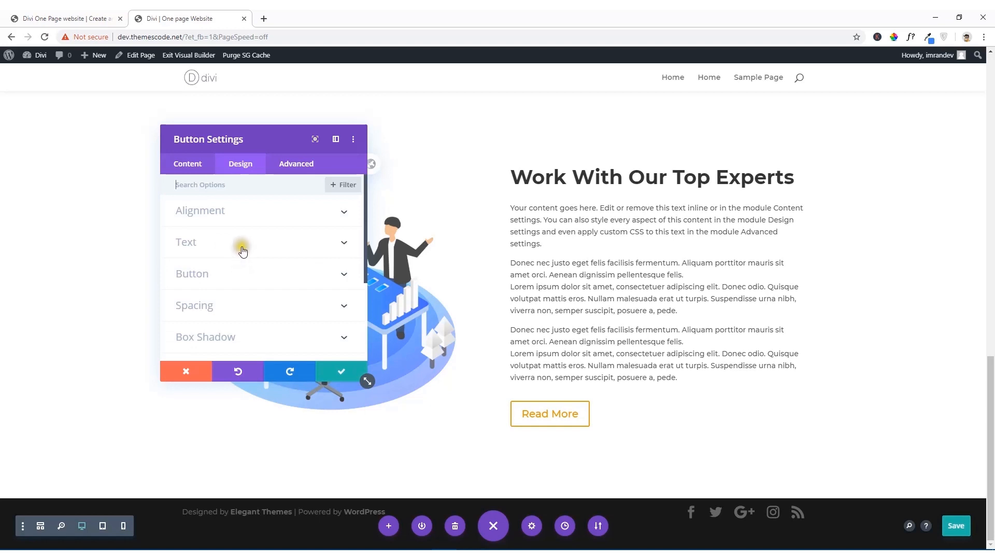
pyautogui.click(231, 285)
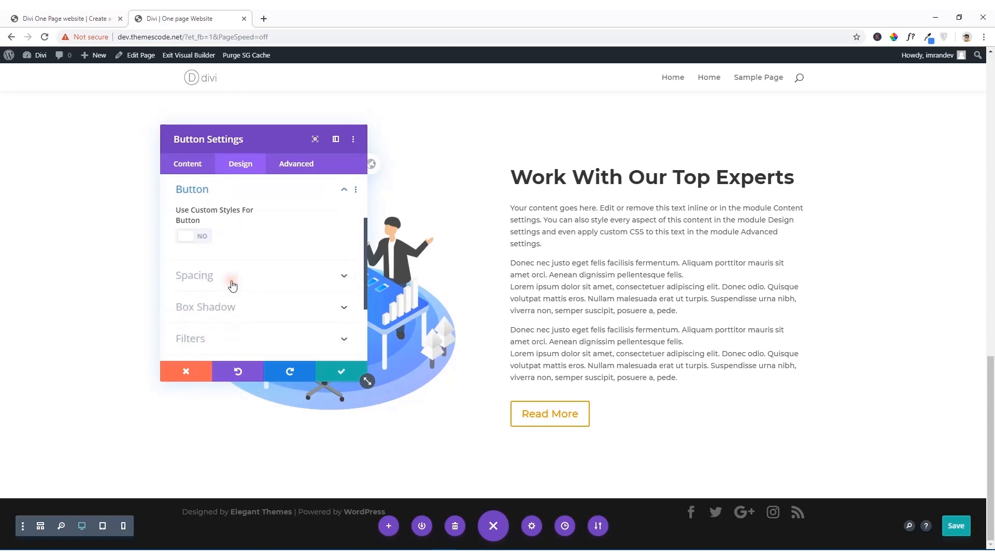
pyautogui.click(188, 238)
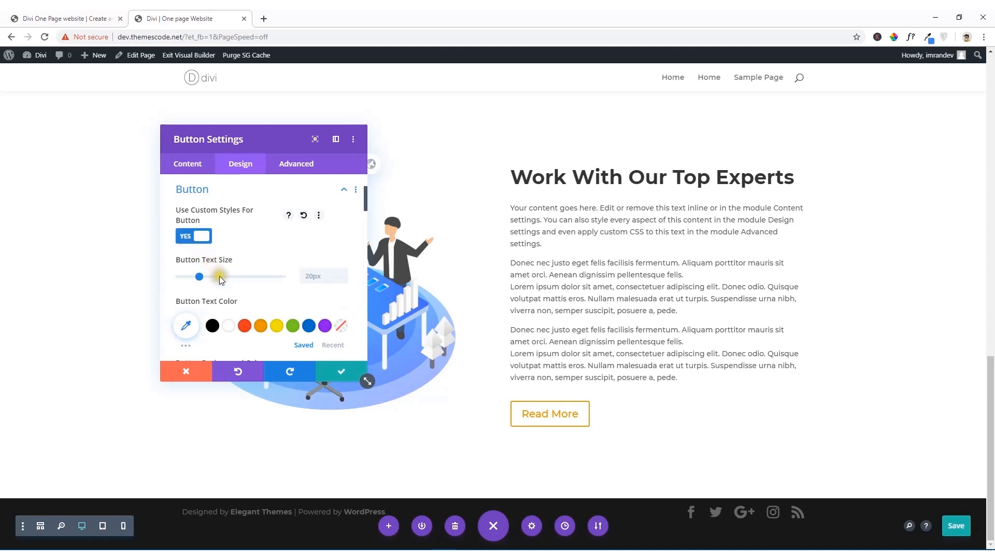
pyautogui.scroll(-3, 219, 276)
pyautogui.click(264, 284)
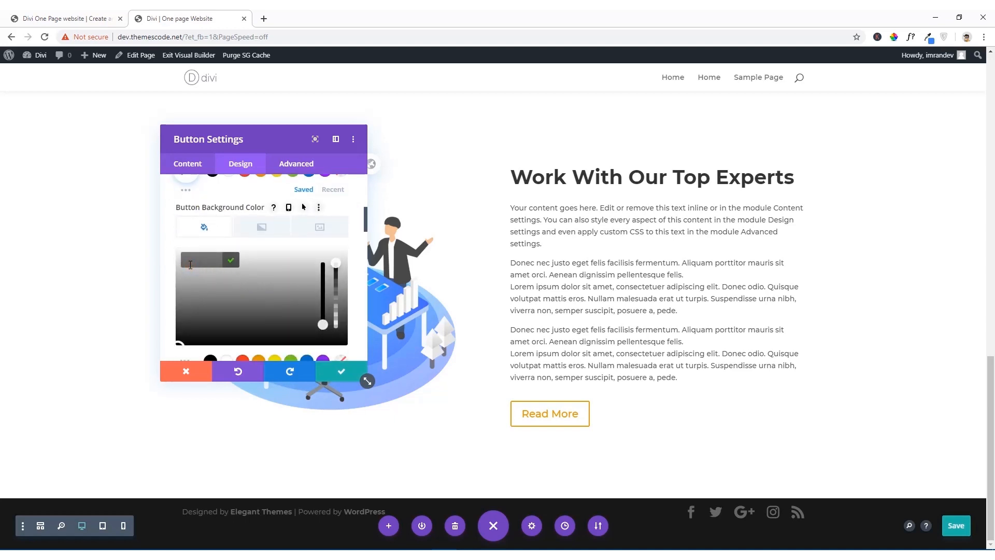
pyautogui.hotkey('ctrl', 'v')
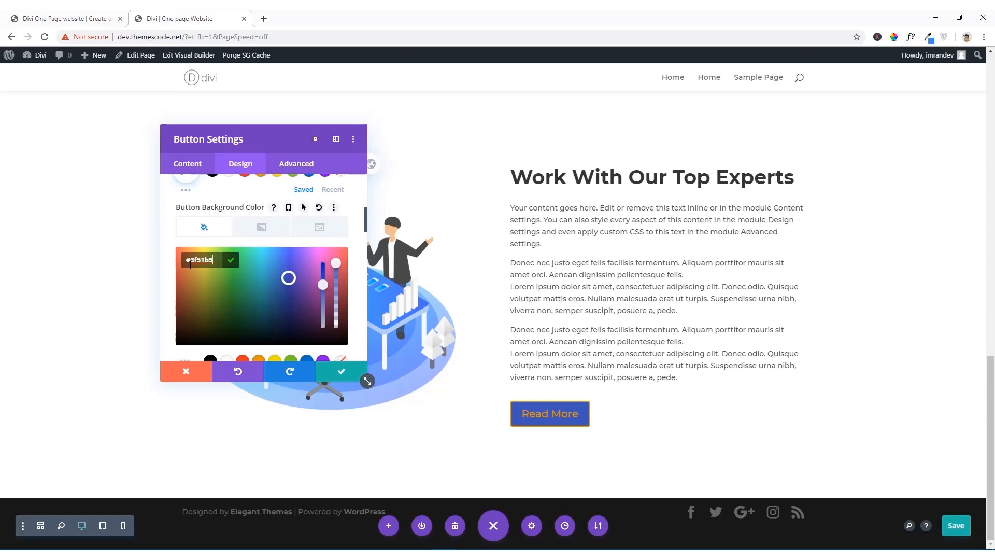
pyautogui.scroll(-2, 208, 294)
pyautogui.scroll(2, 221, 282)
pyautogui.click(230, 265)
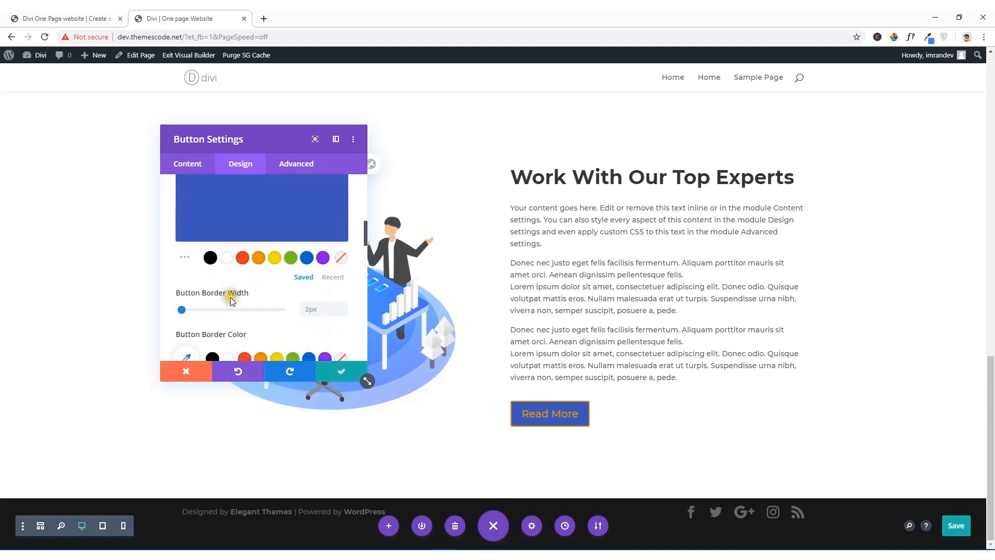
# Step: Set the button's border radius to 100px and its font weight to Bold
pyautogui.scroll(-1, 229, 296)
pyautogui.scroll(-2, 223, 298)
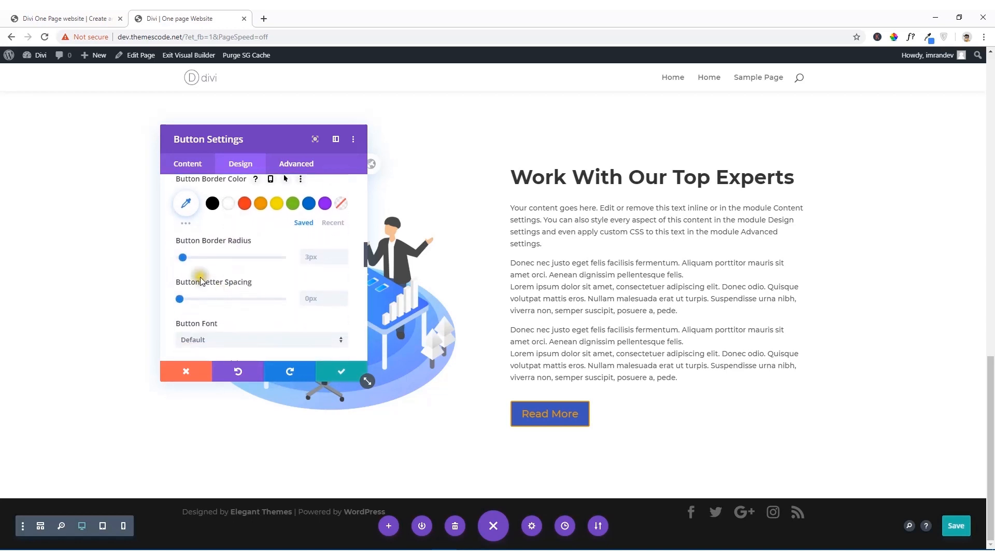
pyautogui.moveTo(184, 257); pyautogui.dragTo(280, 266)
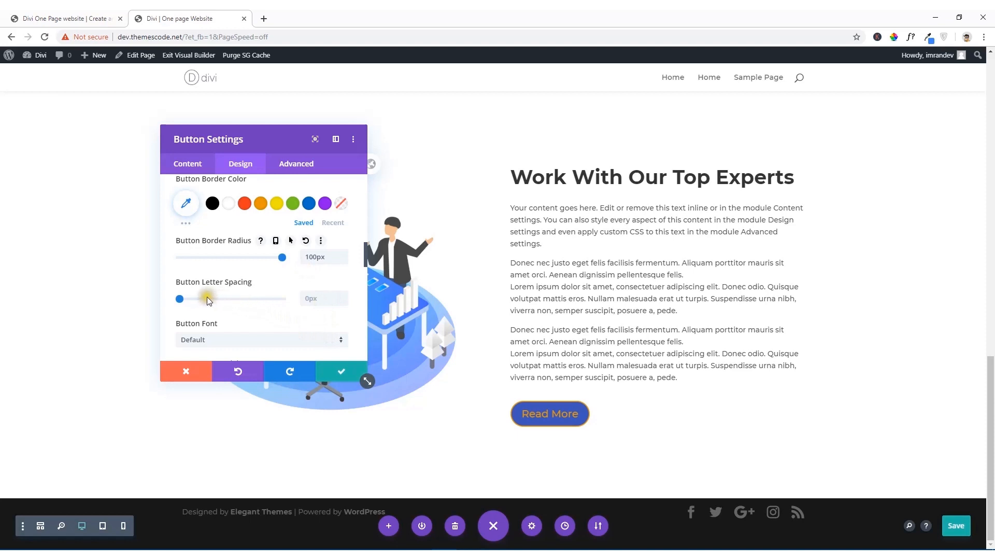
pyautogui.scroll(-1, 207, 307)
pyautogui.scroll(-2, 206, 308)
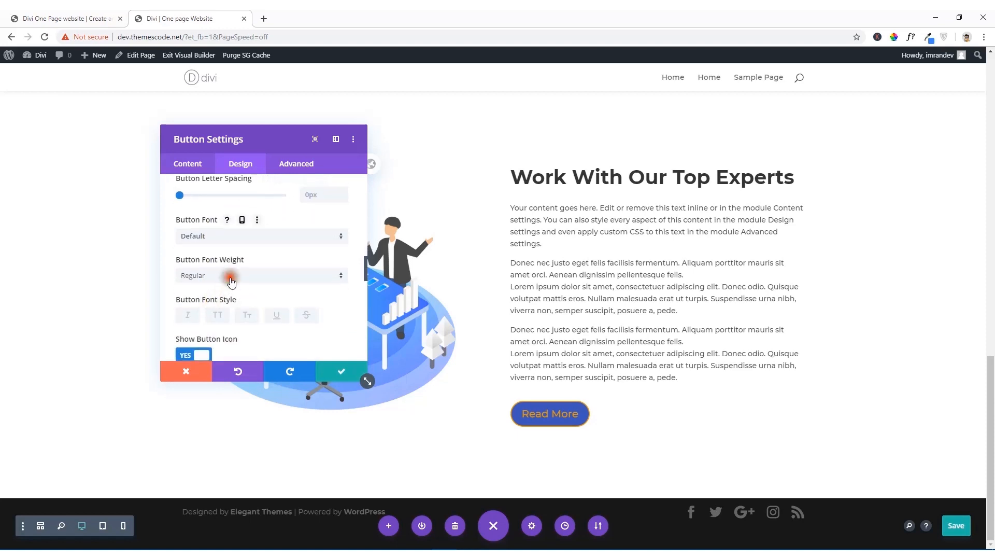
pyautogui.click(231, 280)
pyautogui.click(233, 335)
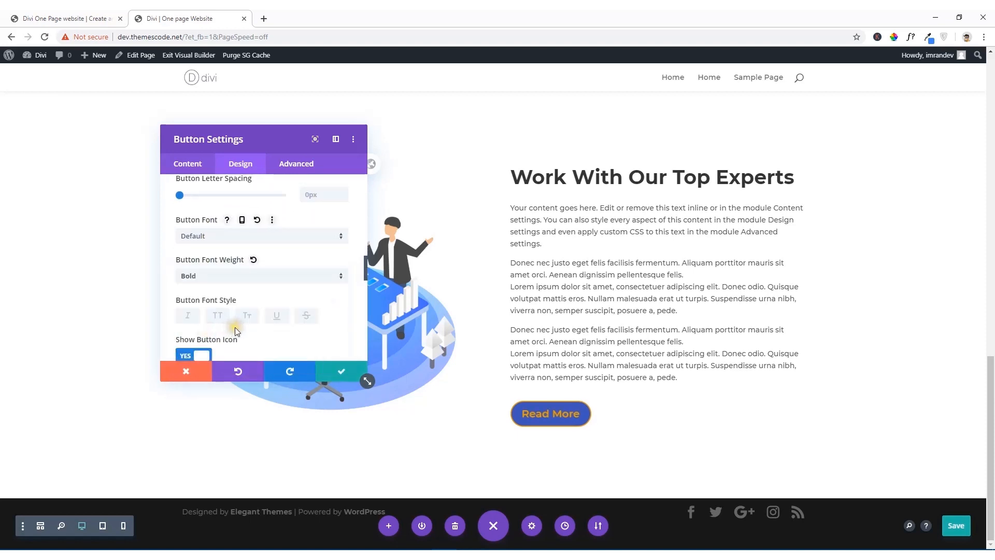
# Step: Review the button's remaining style options and set its text color to Light
pyautogui.scroll(-2, 236, 332)
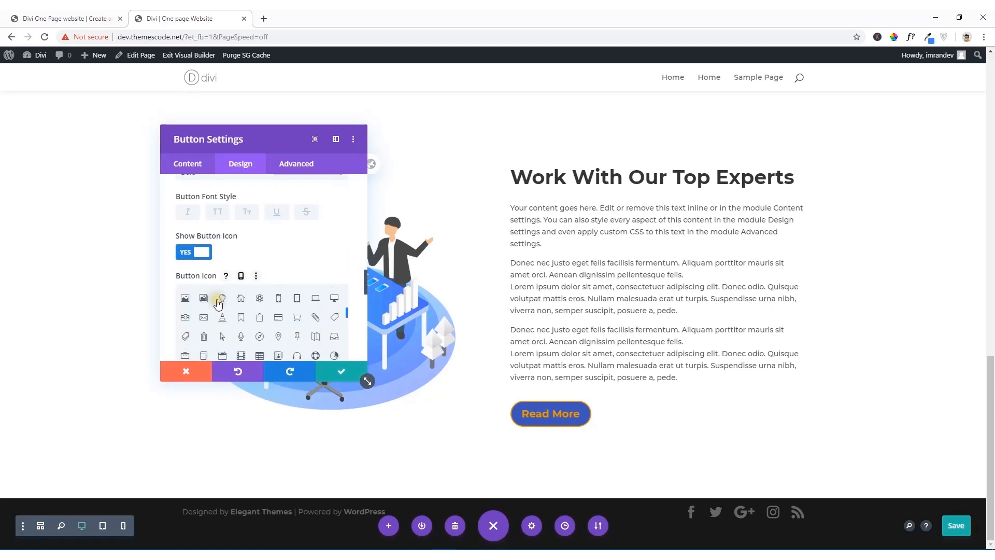
pyautogui.scroll(-3, 358, 321)
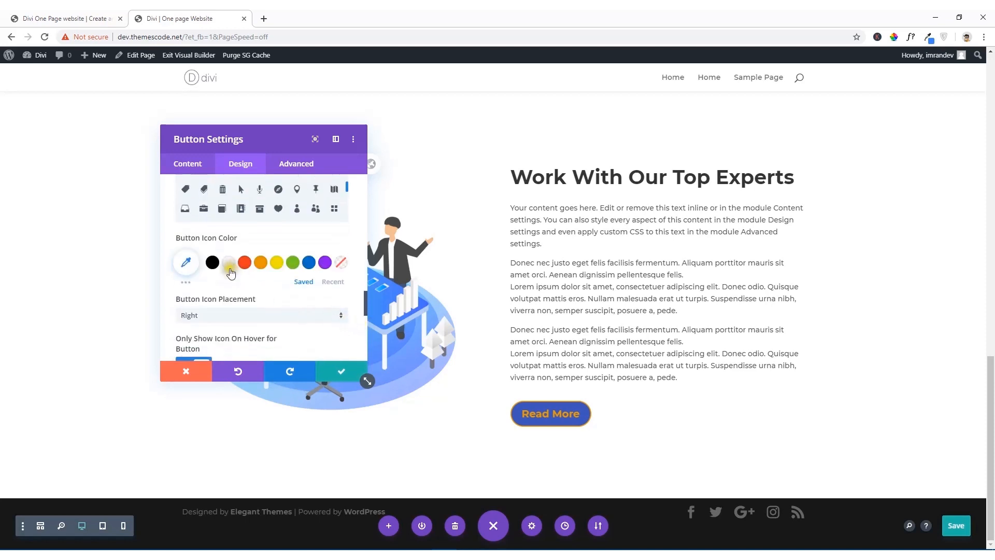
pyautogui.scroll(-1, 231, 270)
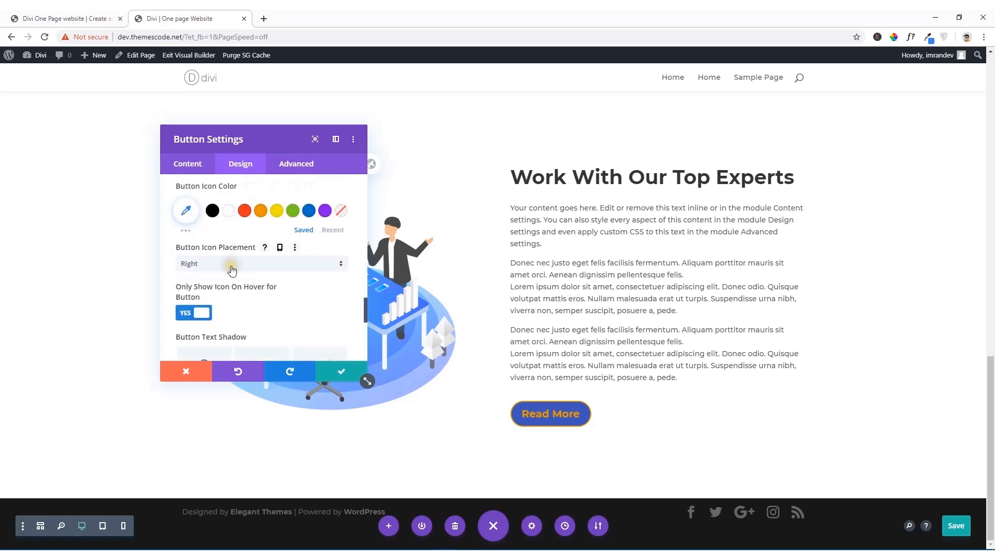
pyautogui.scroll(2, 231, 272)
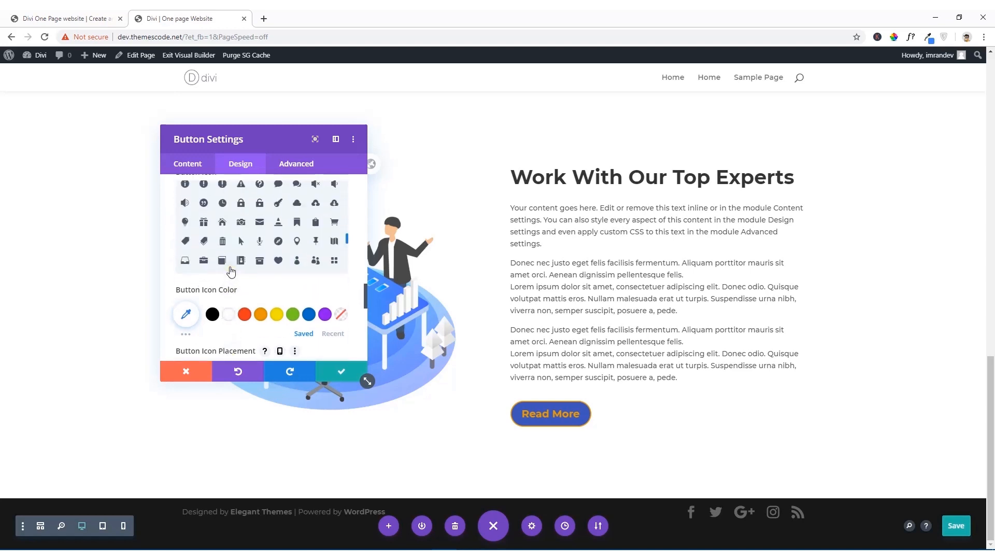
pyautogui.scroll(-6, 225, 310)
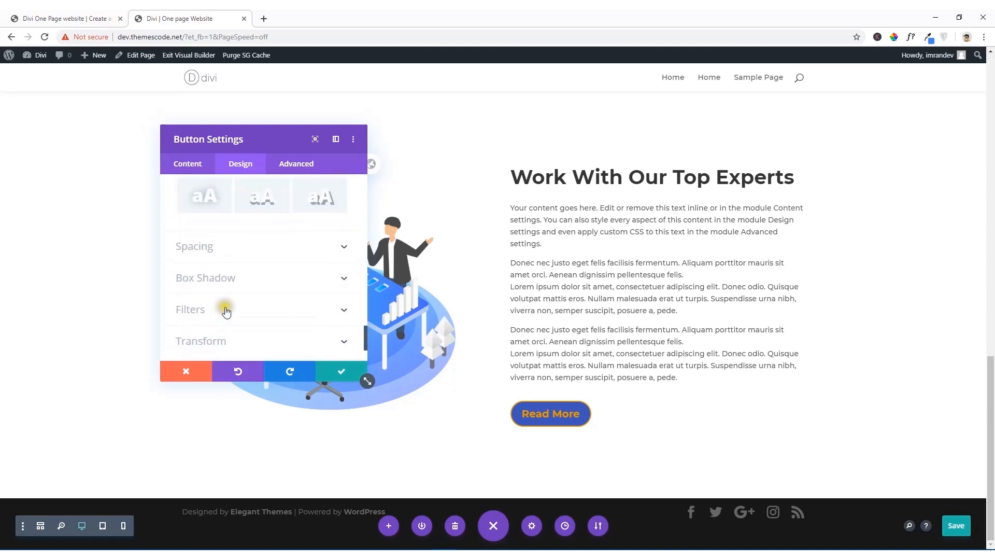
pyautogui.click(247, 289)
pyautogui.scroll(15, 248, 292)
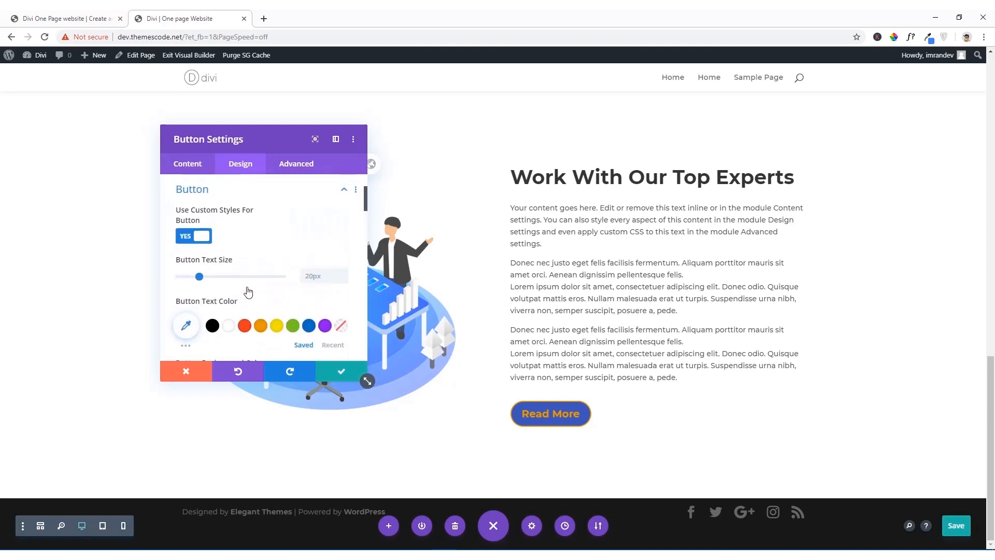
pyautogui.click(237, 246)
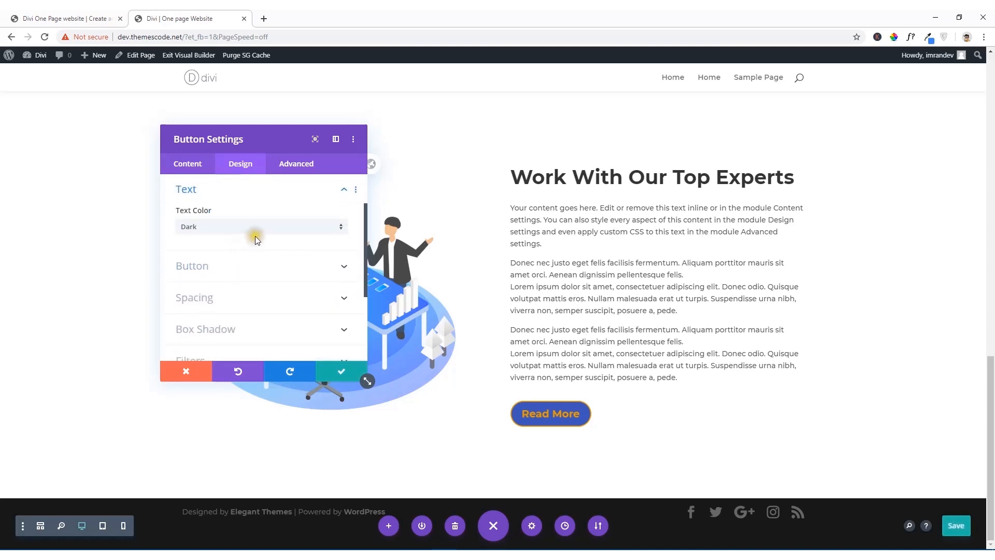
pyautogui.click(259, 233)
pyautogui.click(242, 240)
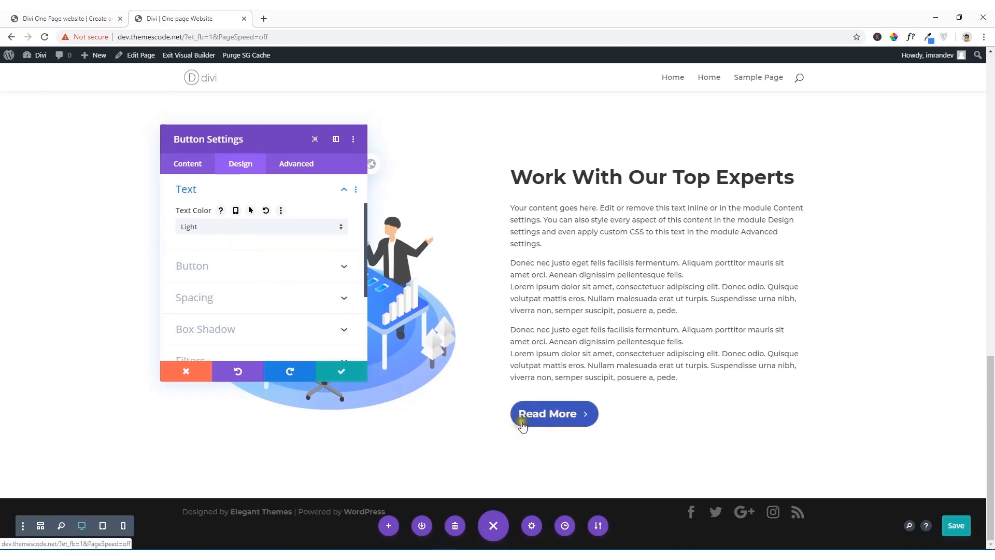
# Step: Center the Read More button like the one on the reference site and set its text size to 28px
pyautogui.click(83, 18)
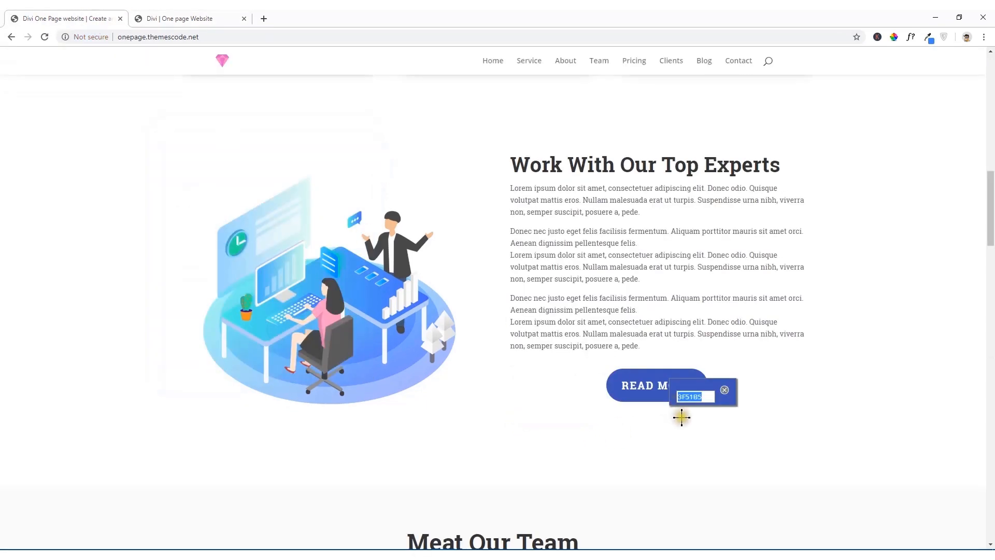
pyautogui.click(730, 402)
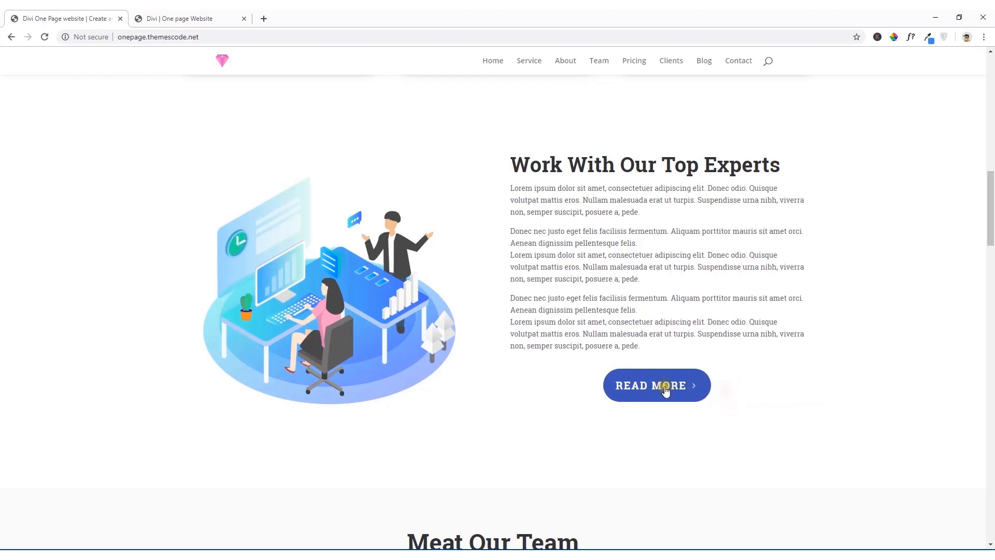
pyautogui.click(182, 18)
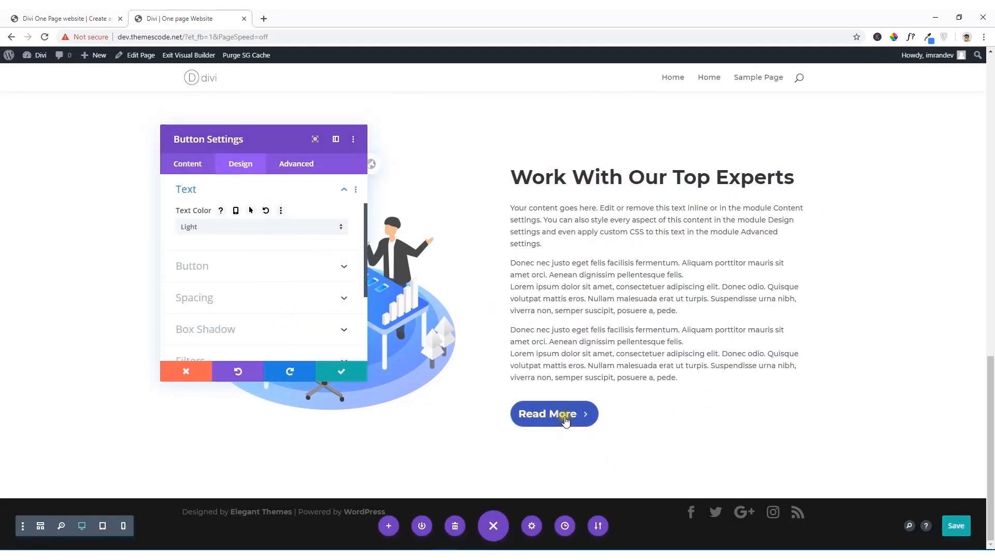
pyautogui.click(221, 273)
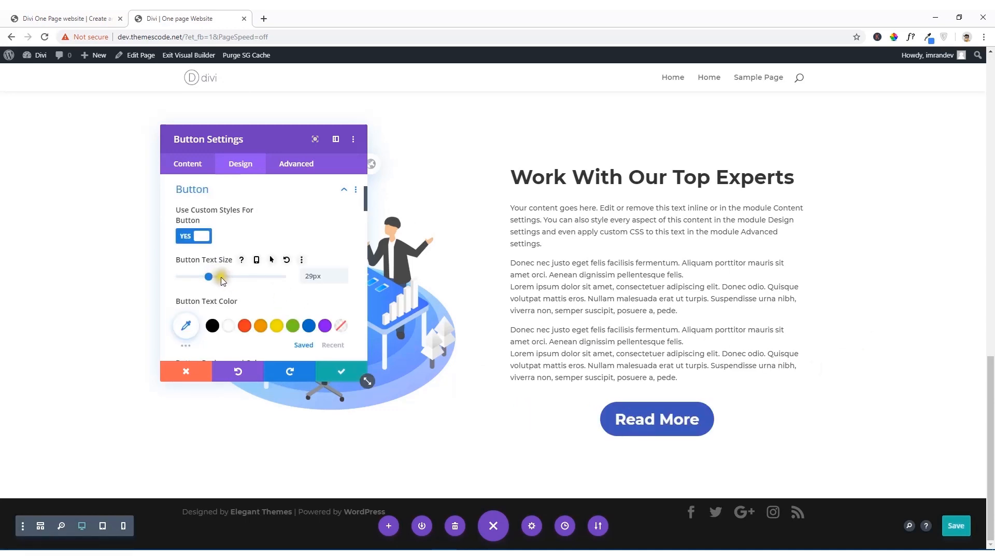
pyautogui.click(207, 276)
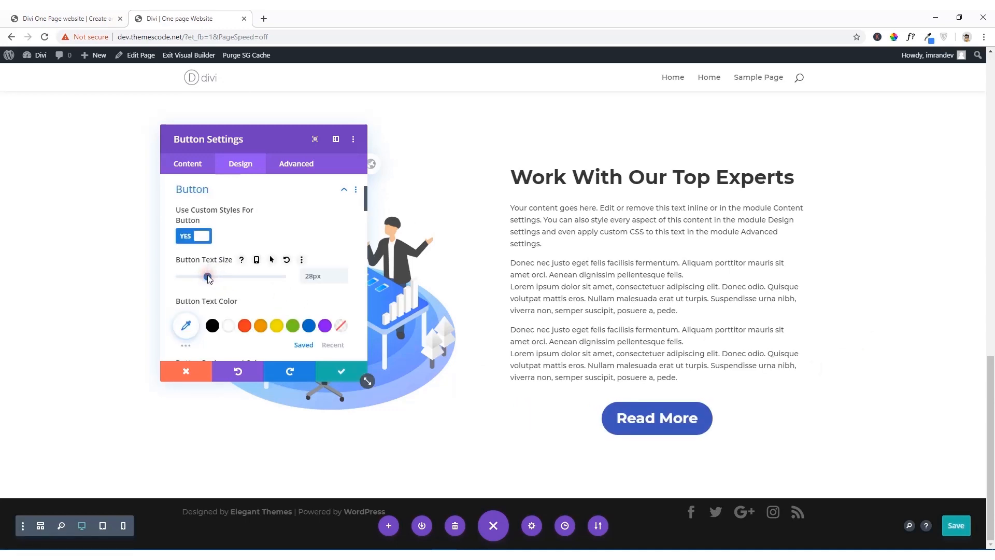
# Step: Make the Read More button's text uppercase, apply the button settings and save the page
pyautogui.scroll(-5, 226, 291)
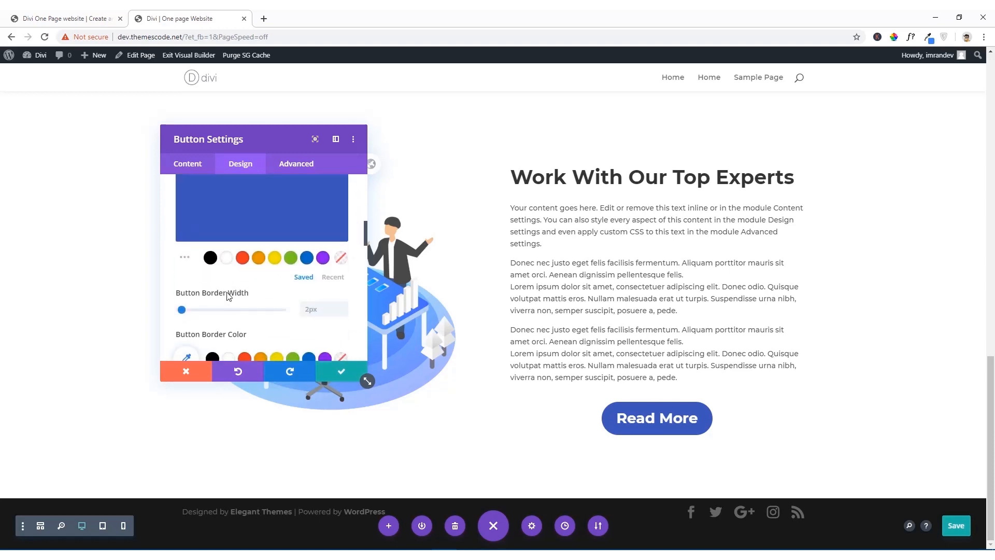
pyautogui.scroll(-2, 227, 292)
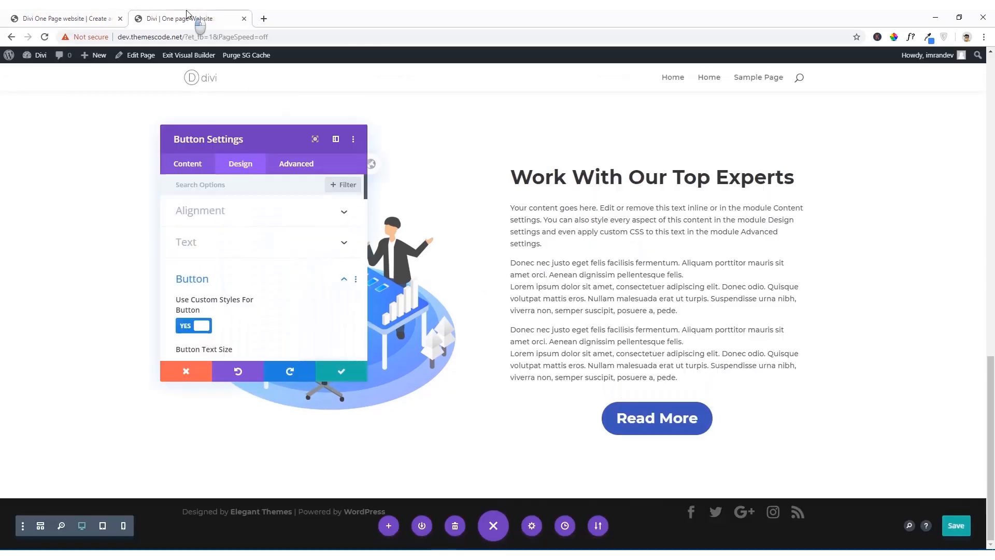
pyautogui.click(337, 371)
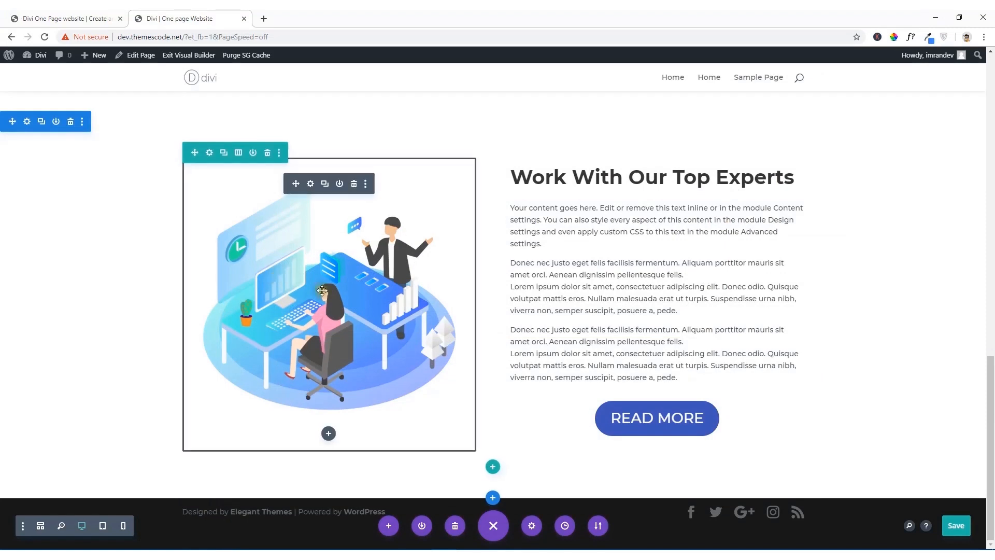
pyautogui.click(962, 531)
# Step: Check the reference site's team section and add a section with a row of three equal columns below Work With Our Top Experts
pyautogui.click(78, 19)
pyautogui.scroll(-7, 306, 247)
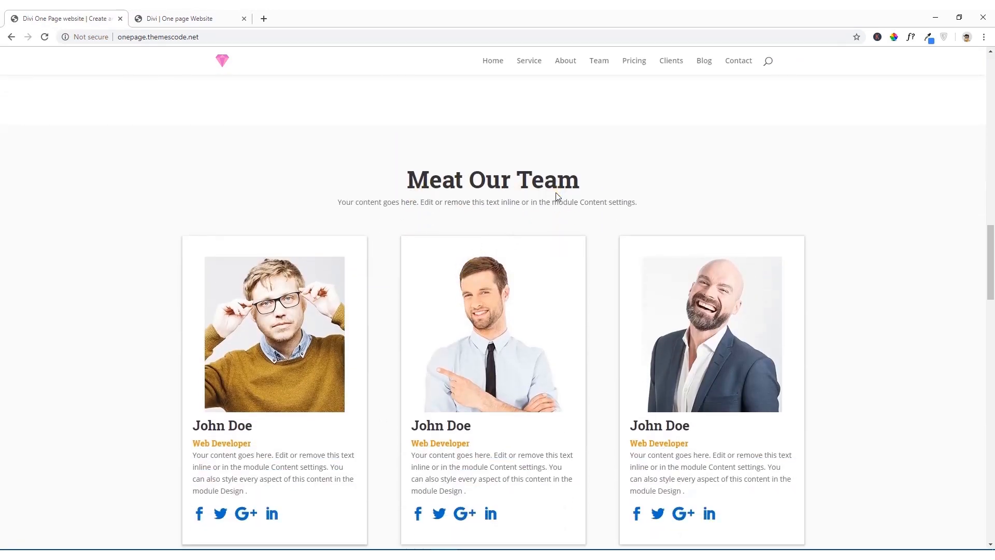
pyautogui.scroll(-3, 557, 196)
pyautogui.scroll(3, 558, 197)
pyautogui.click(168, 14)
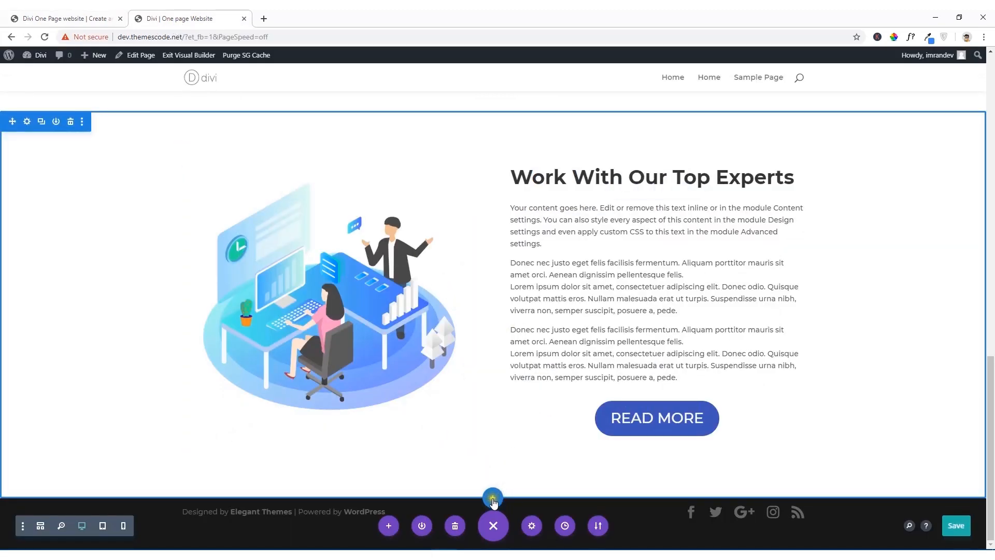
pyautogui.click(493, 499)
pyautogui.click(430, 463)
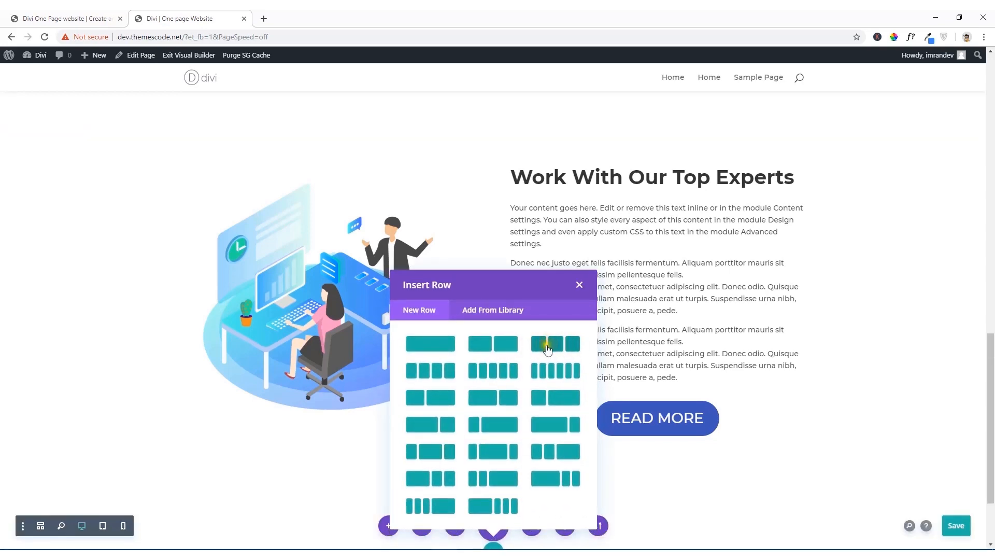
pyautogui.click(558, 346)
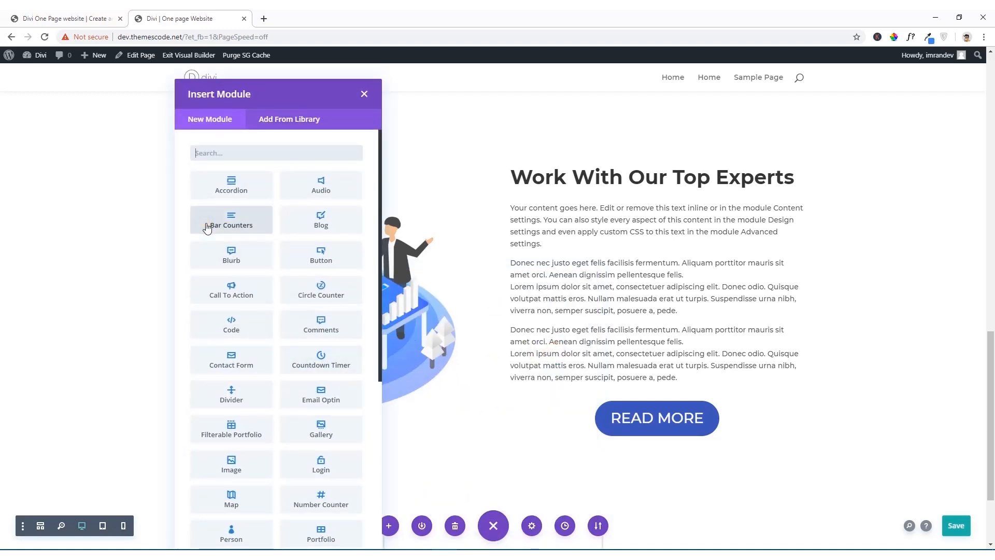
# Step: Insert a Person module with its default content into the new row's first column
pyautogui.write('per')
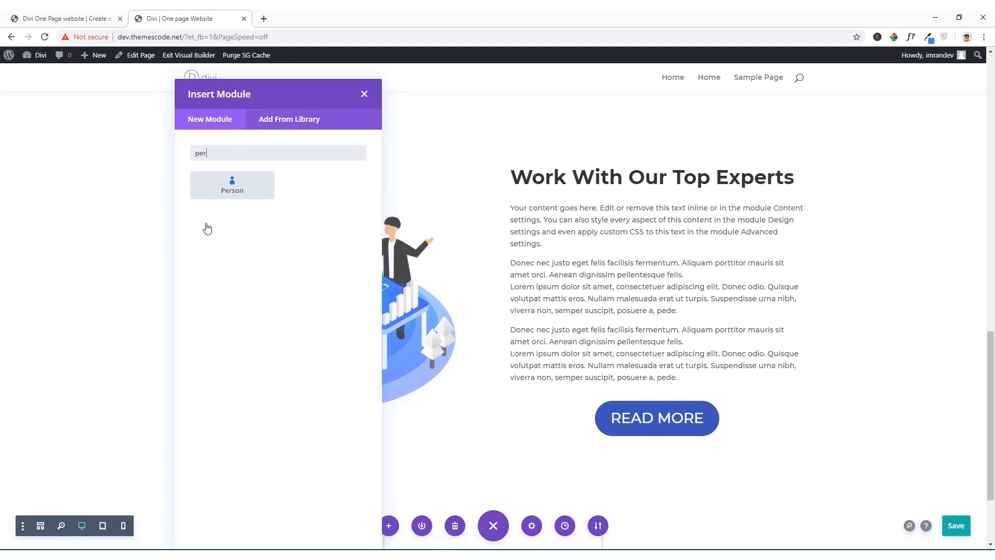
pyautogui.click(232, 202)
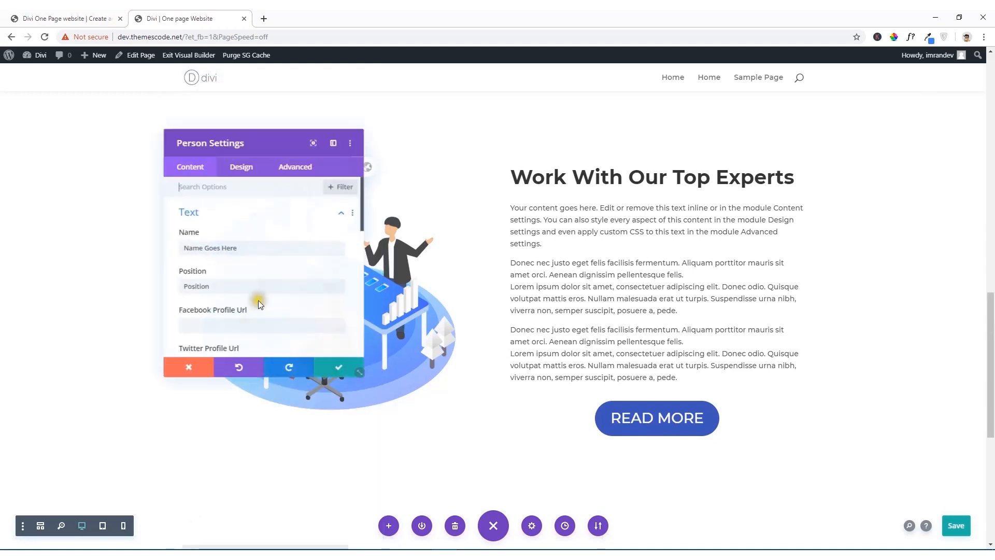
pyautogui.scroll(-5, 258, 300)
pyautogui.click(342, 371)
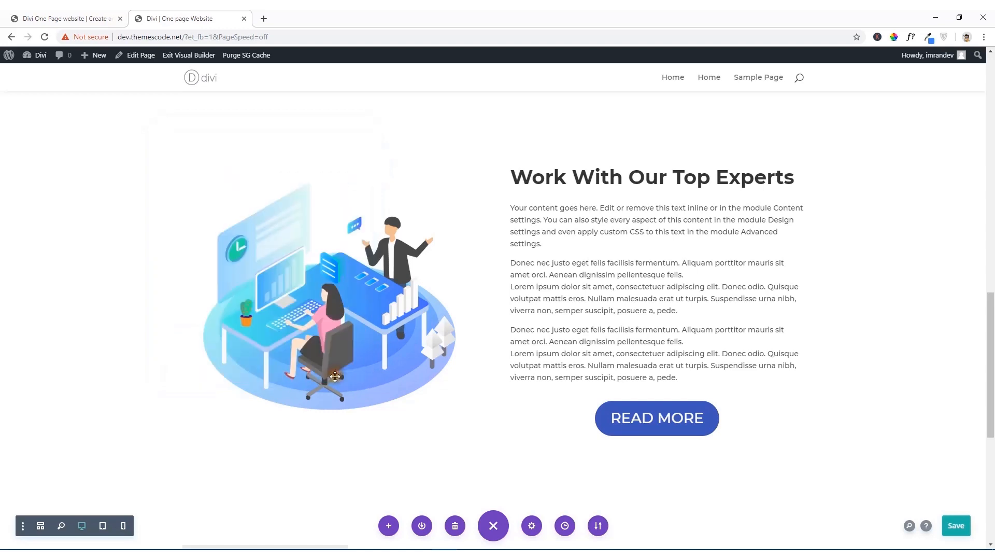
# Step: Compare the new Person module with the reference team cards and open its image settings
pyautogui.scroll(-5, 446, 373)
pyautogui.scroll(-2, 305, 360)
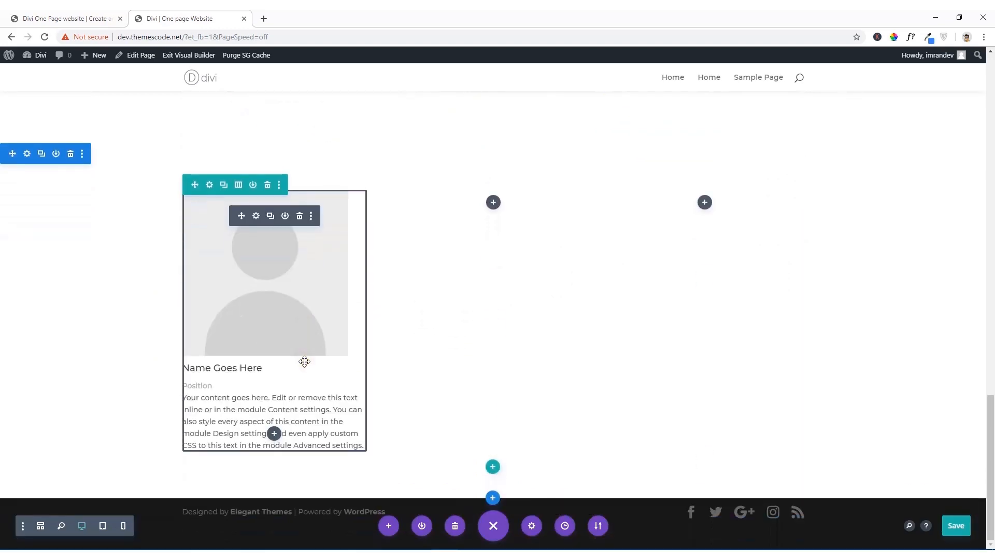
pyautogui.click(86, 14)
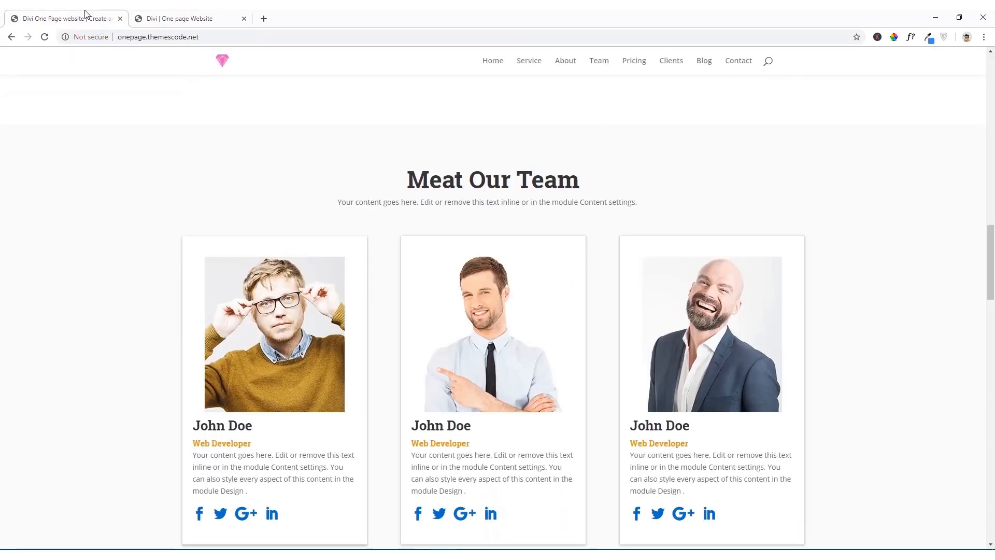
pyautogui.click(214, 15)
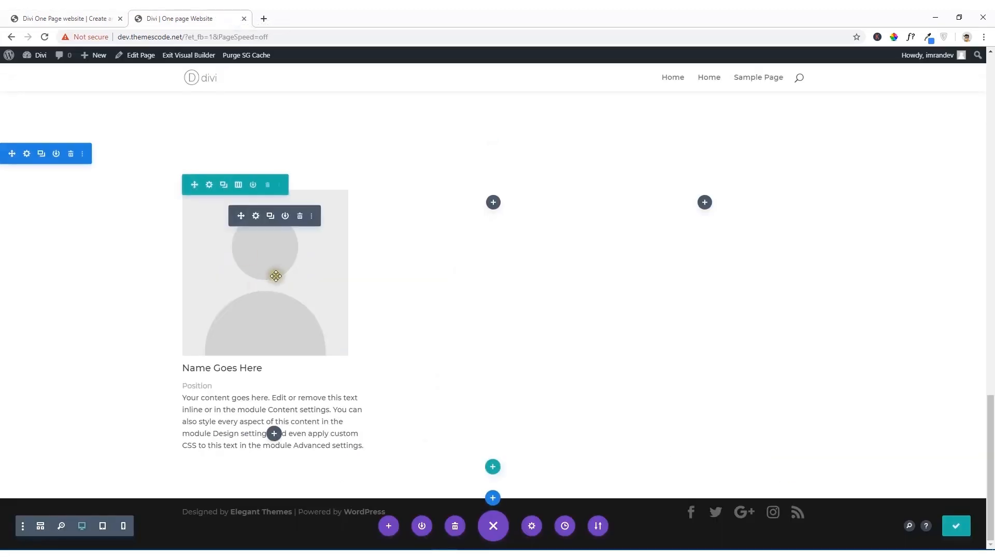
pyautogui.click(256, 217)
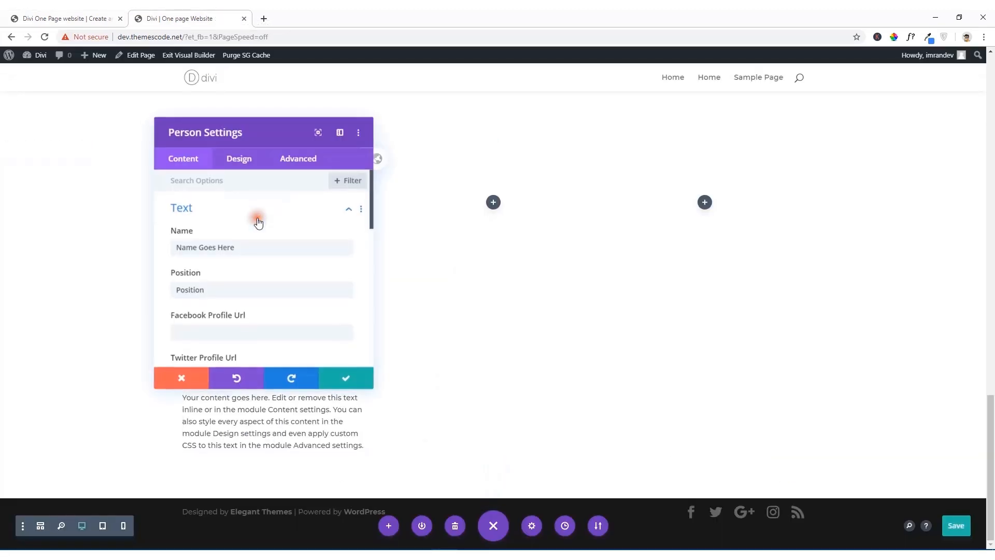
pyautogui.scroll(-3, 223, 296)
pyautogui.scroll(-5, 223, 295)
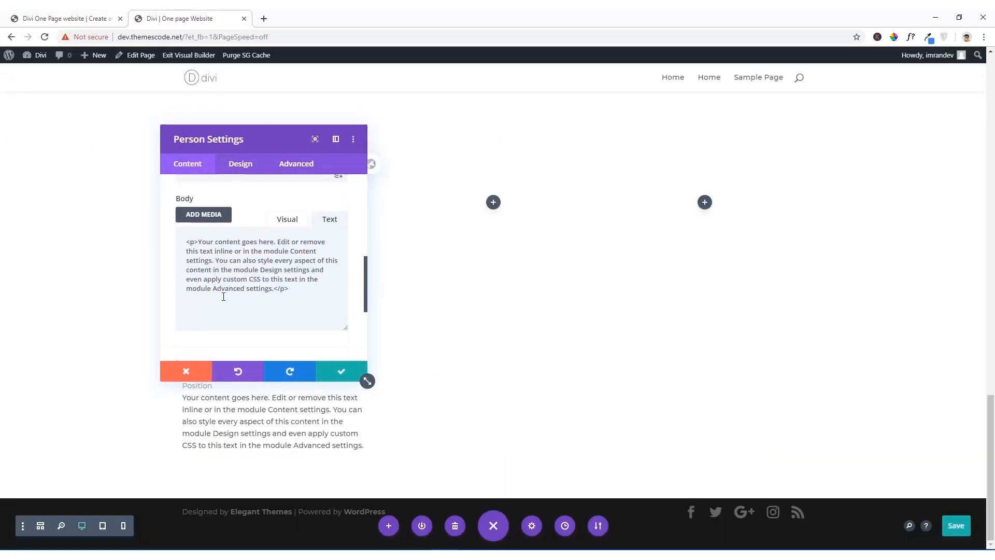
pyautogui.click(217, 224)
pyautogui.scroll(3, 244, 259)
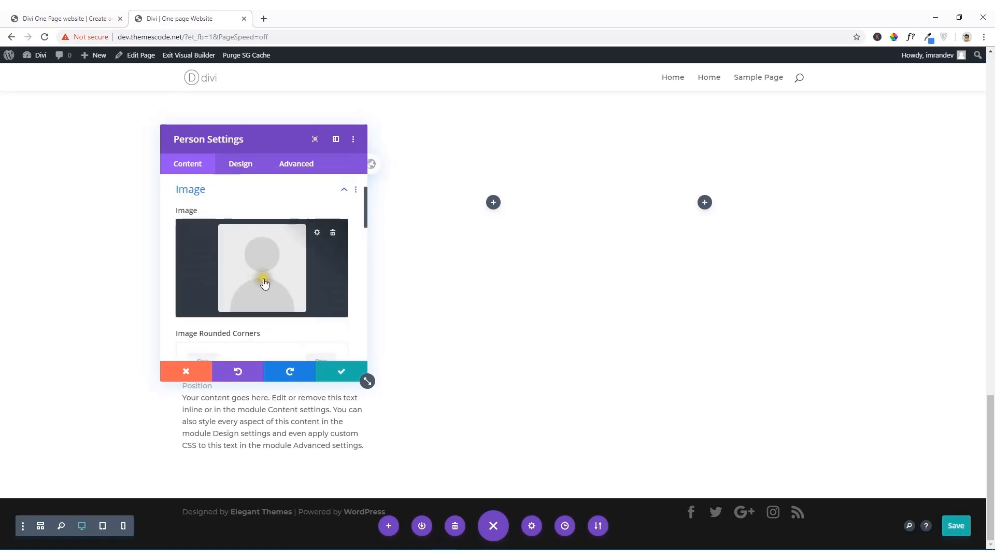
pyautogui.click(264, 281)
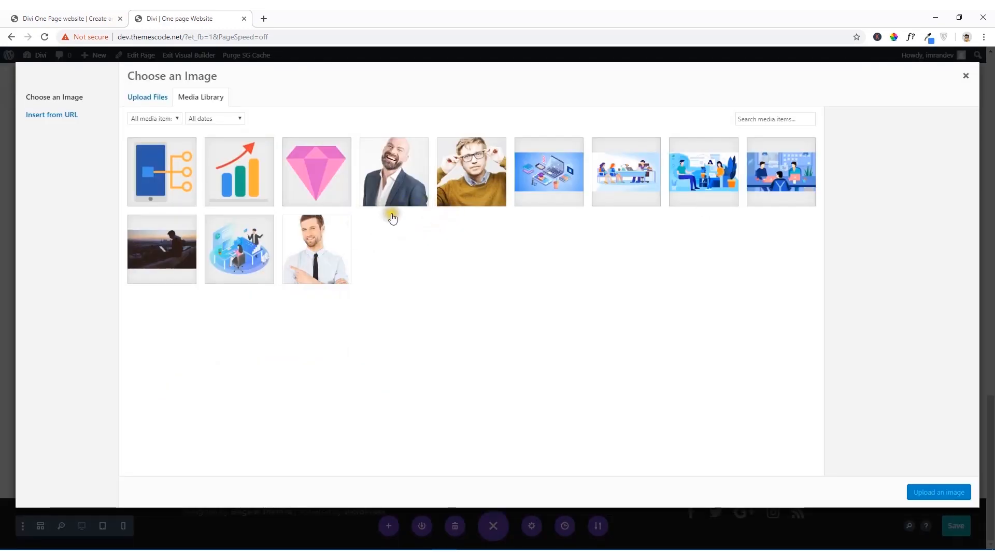
pyautogui.click(291, 240)
pyautogui.click(948, 491)
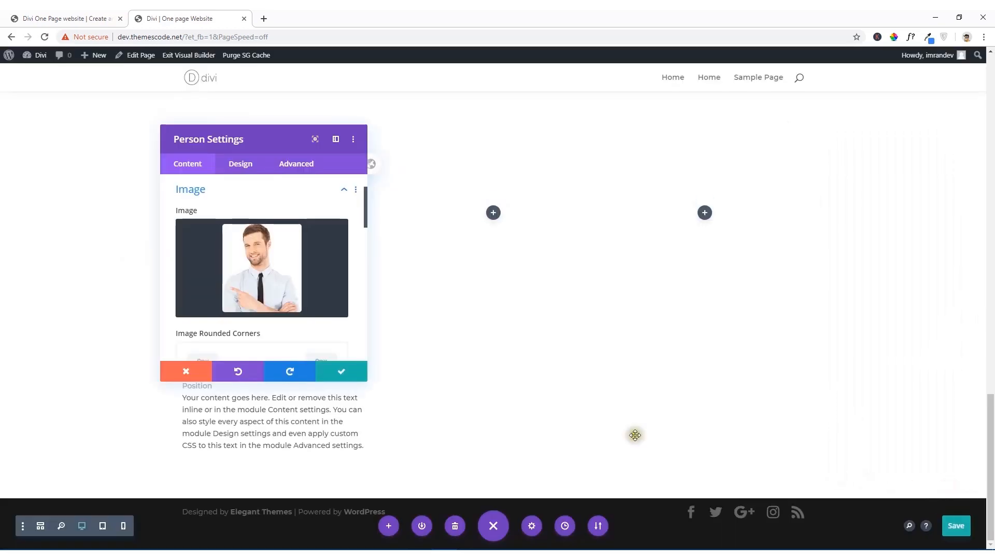
pyautogui.click(72, 16)
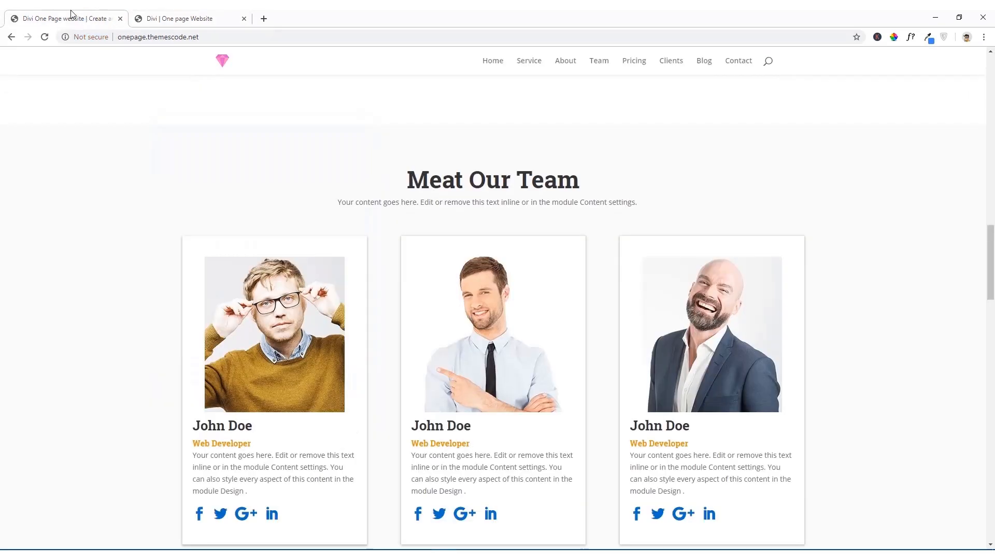
pyautogui.click(153, 18)
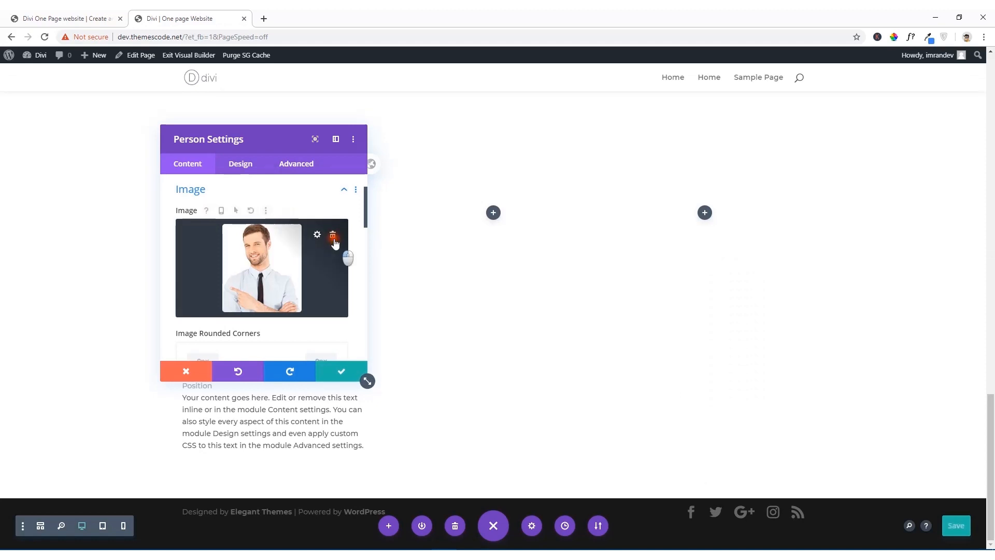
pyautogui.click(334, 240)
# Step: Set the Person module's image to teams1.jpg from the media library and move the settings window clear of the module
pyautogui.click(263, 260)
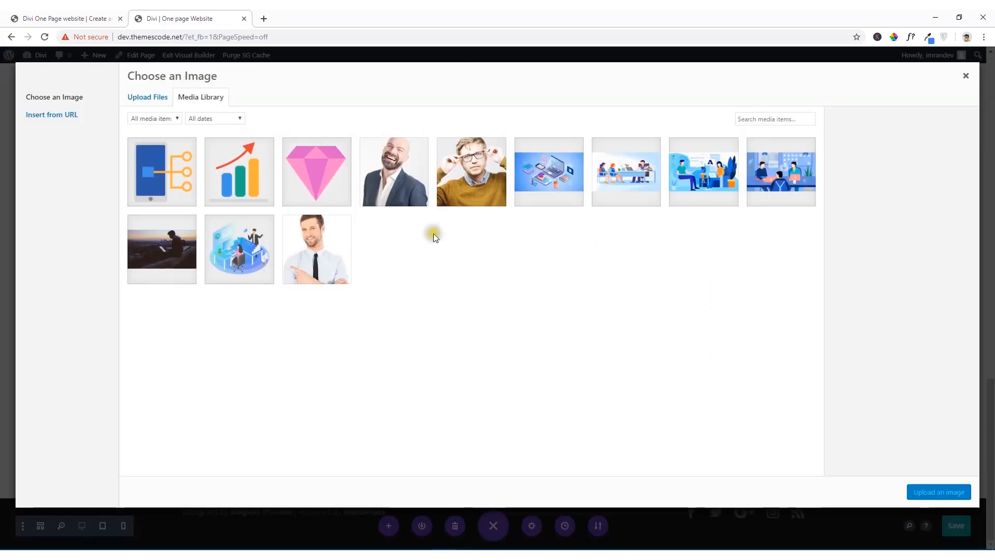
pyautogui.click(482, 186)
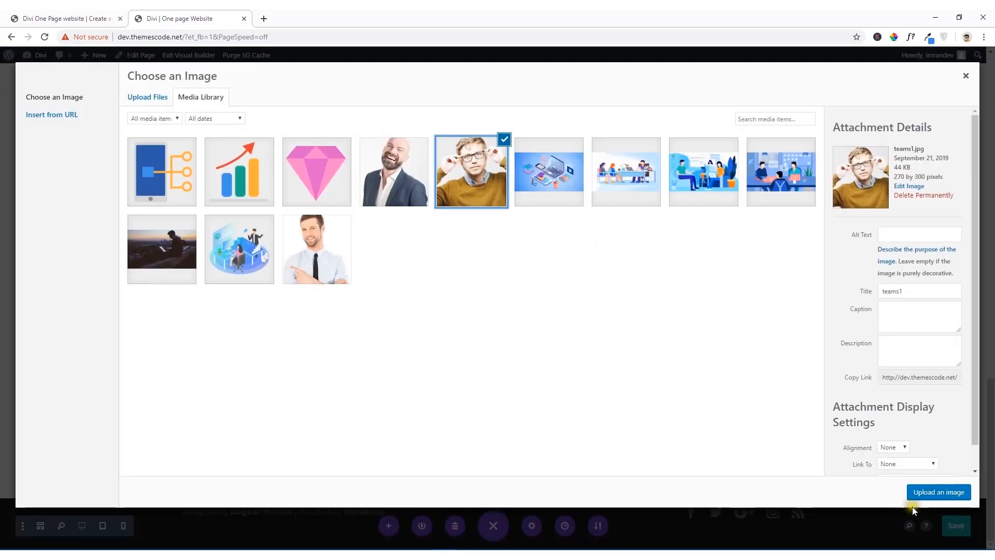
pyautogui.click(922, 491)
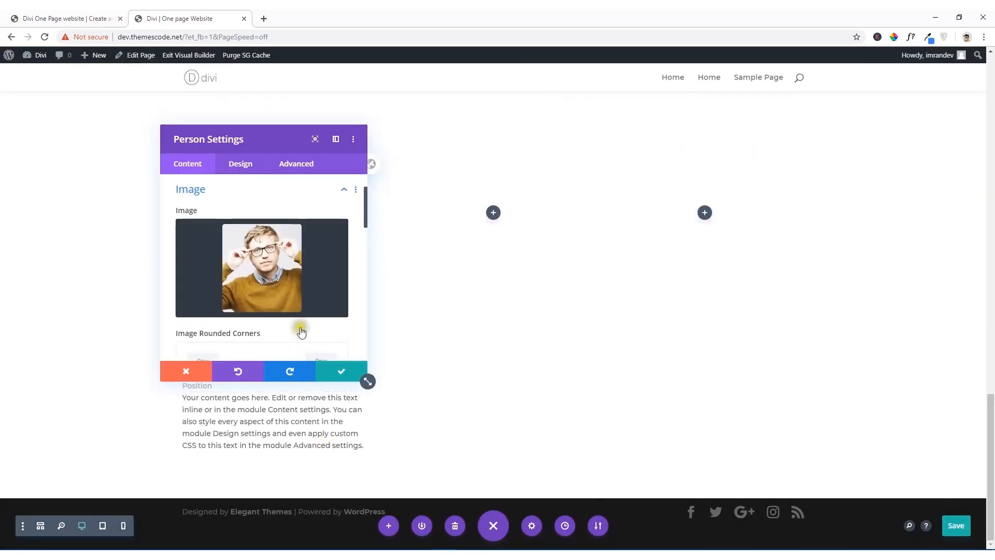
pyautogui.moveTo(256, 141); pyautogui.dragTo(567, 176)
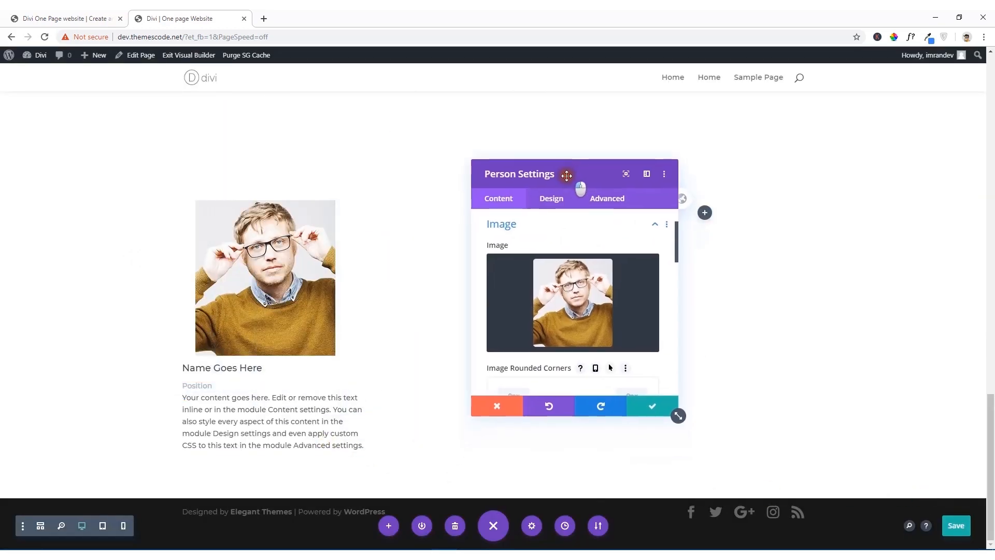
# Step: Examine the reference site's team cards and the Person module's image border, shadow and remaining content options
pyautogui.click(101, 18)
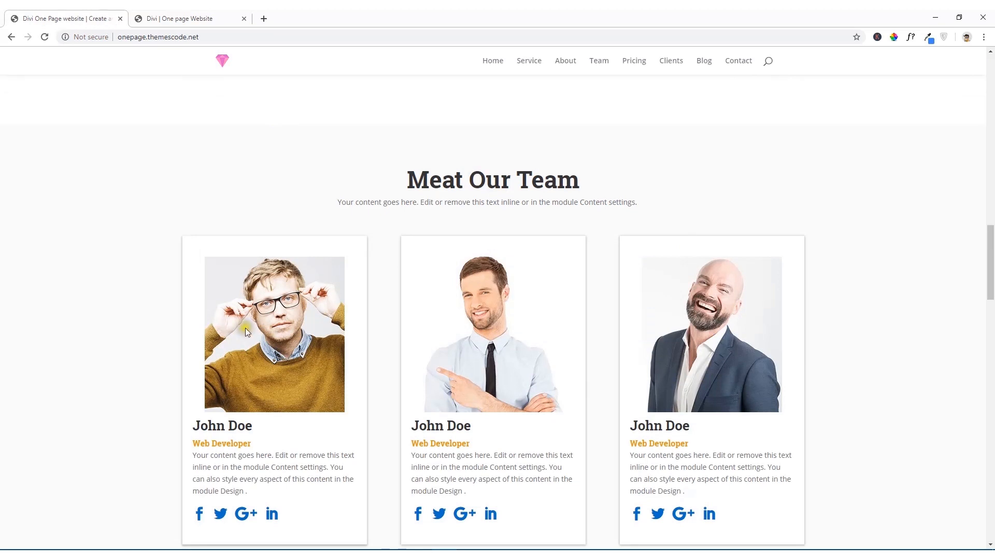
pyautogui.scroll(-3, 206, 313)
pyautogui.scroll(-1, 207, 313)
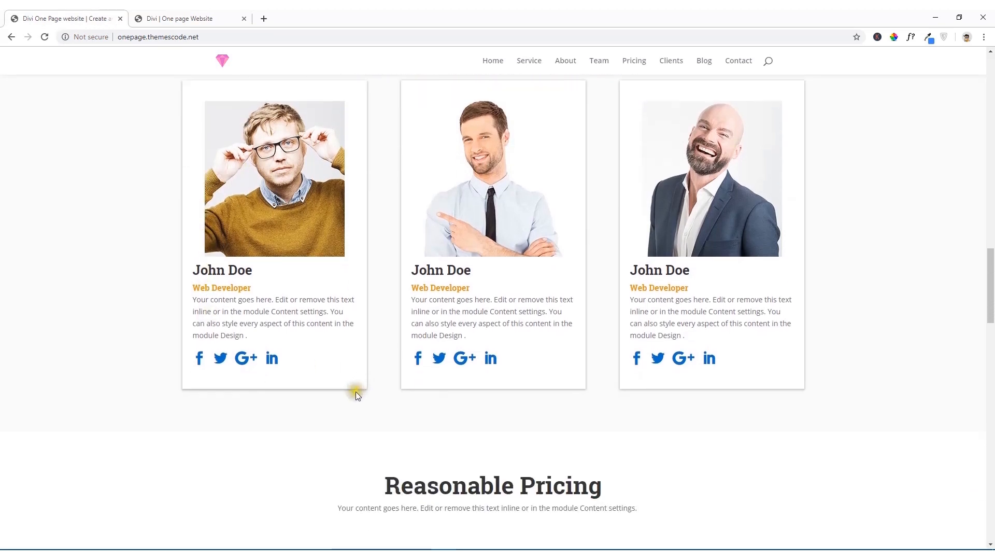
pyautogui.click(180, 19)
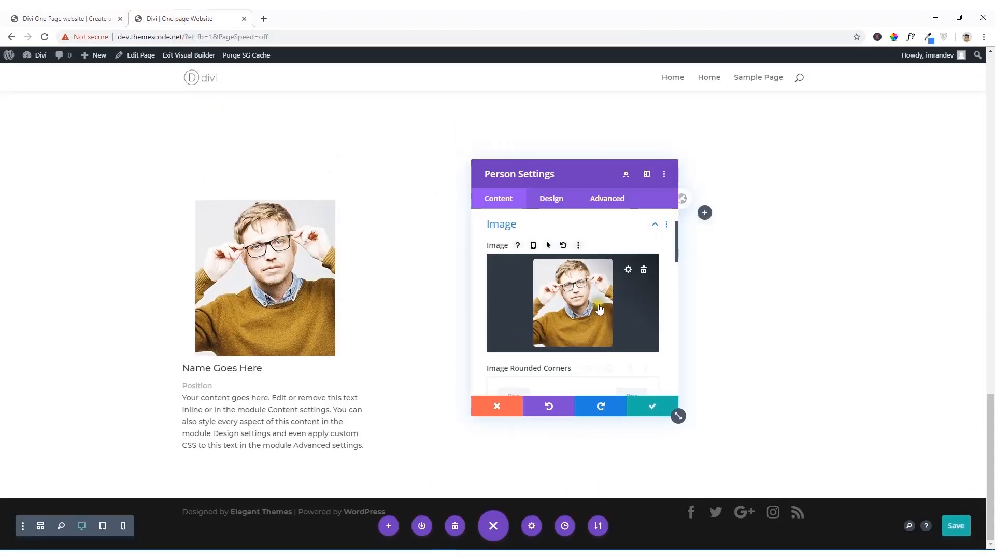
pyautogui.scroll(-3, 546, 257)
pyautogui.scroll(-8, 554, 304)
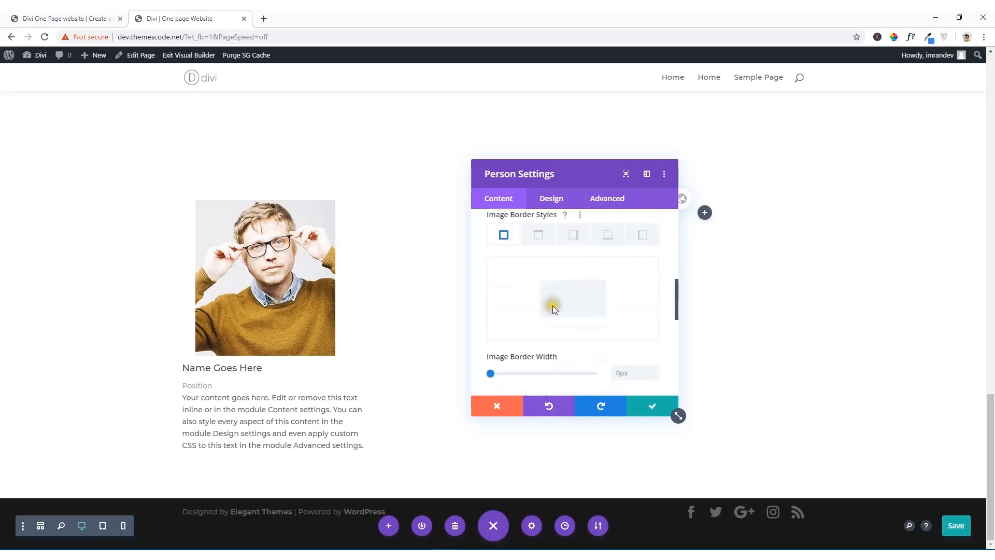
pyautogui.click(552, 306)
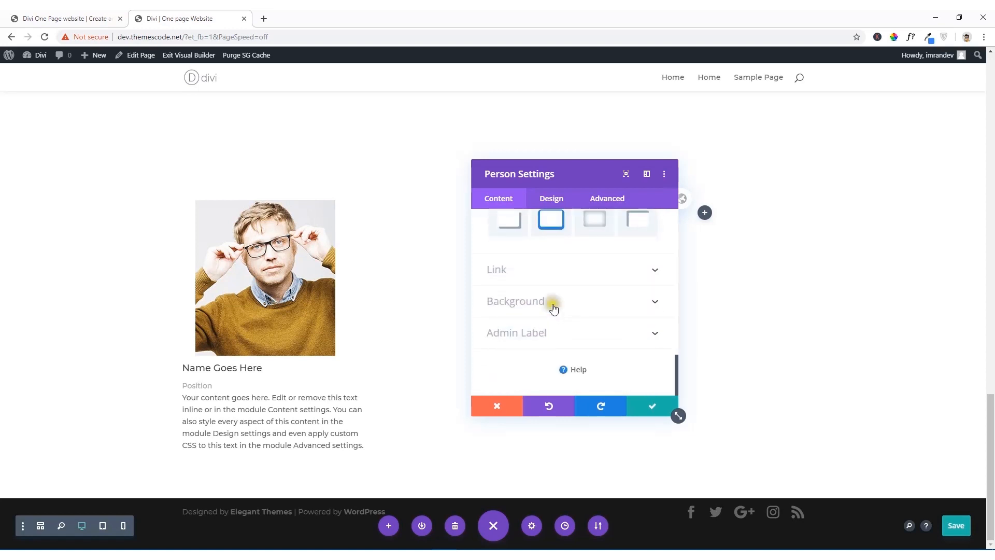
# Step: Set the Person module's background color to white and save the module settings
pyautogui.scroll(-2, 529, 304)
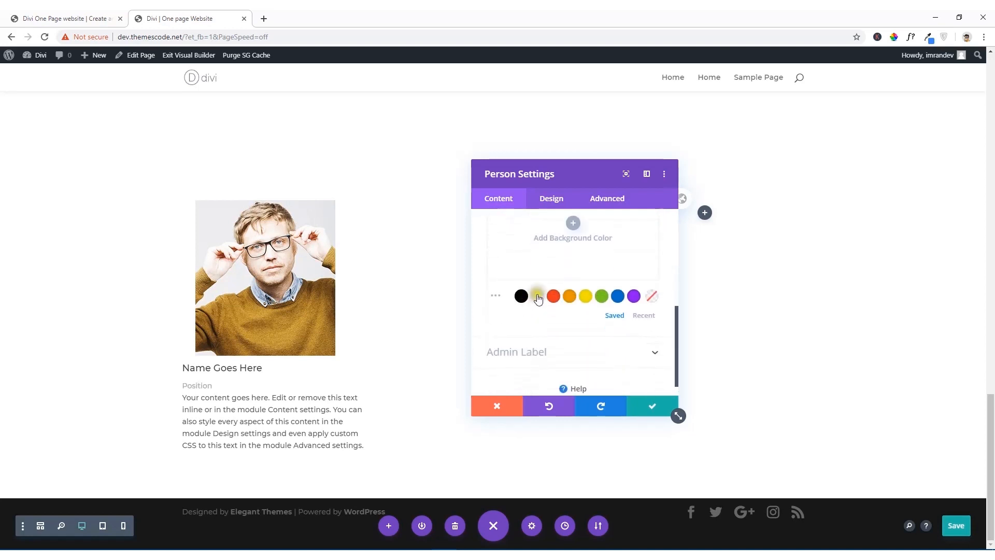
pyautogui.click(538, 301)
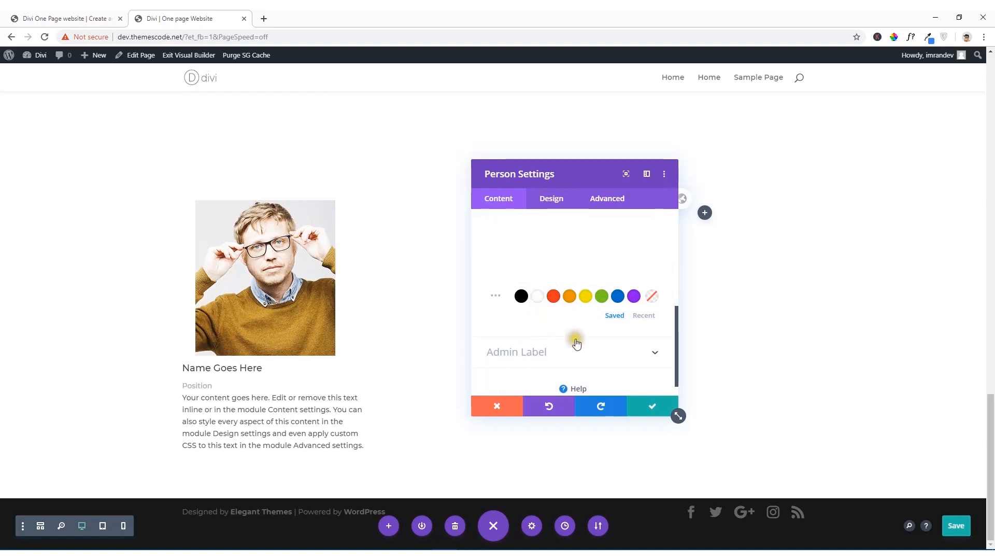
pyautogui.scroll(5, 604, 361)
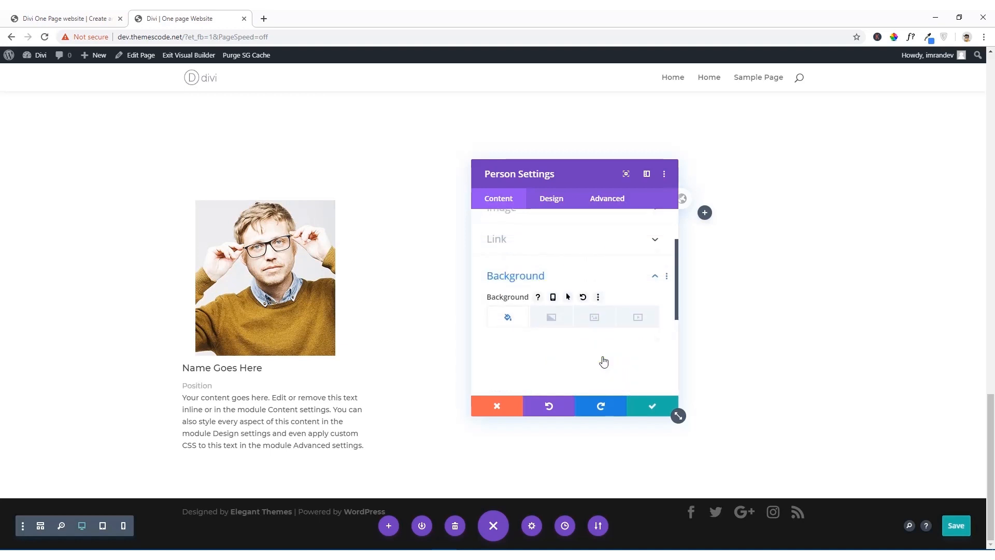
pyautogui.click(648, 407)
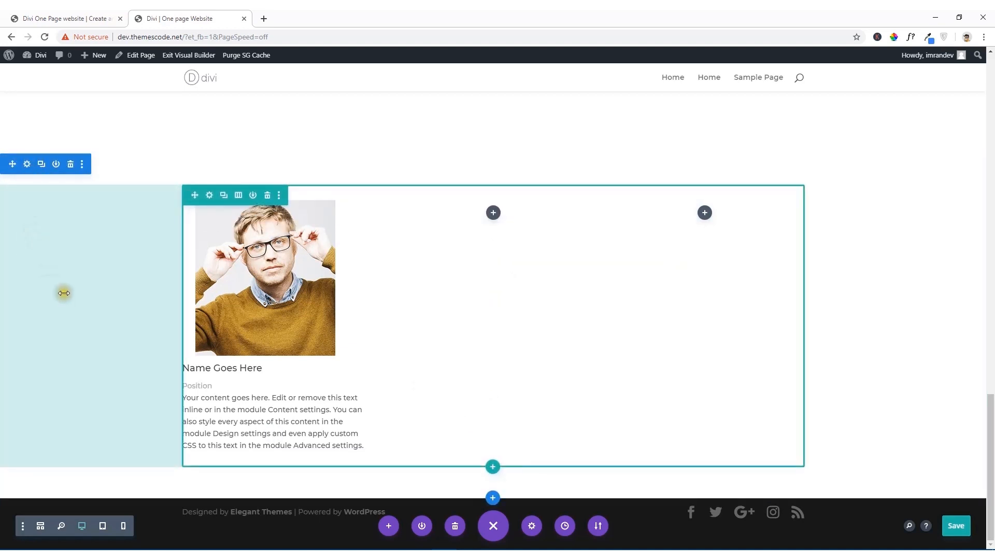
# Step: Sample the background color #FAFAFA of the reference site's team section and copy its hex code
pyautogui.click(64, 13)
pyautogui.press('F5')
pyautogui.scroll(4, 74, 219)
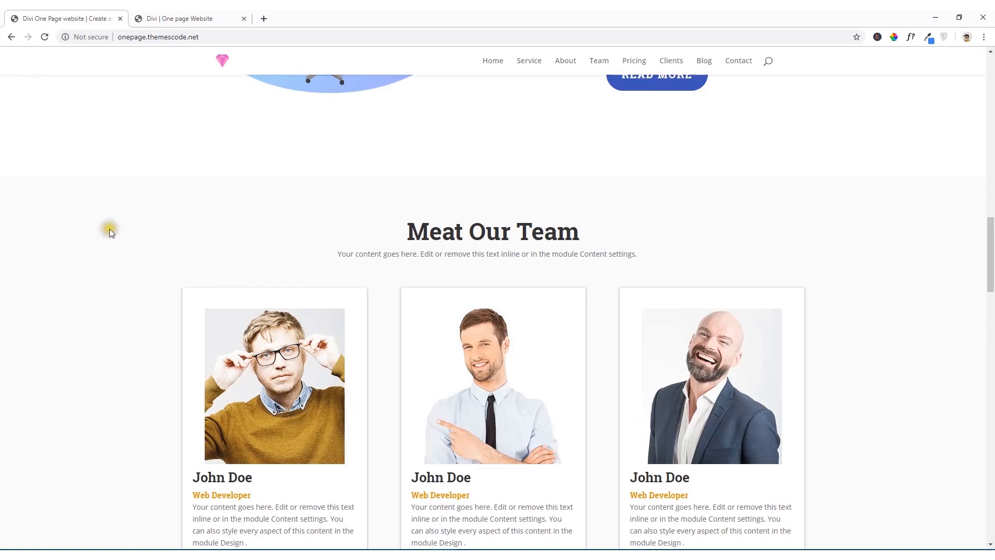
pyautogui.click(894, 41)
pyautogui.click(155, 238)
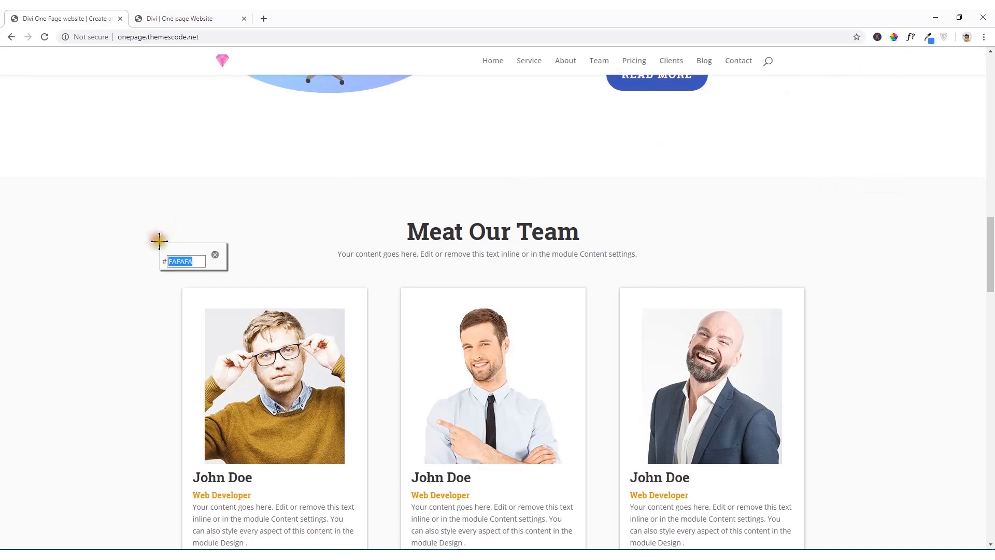
pyautogui.rightClick(186, 264)
pyautogui.click(206, 274)
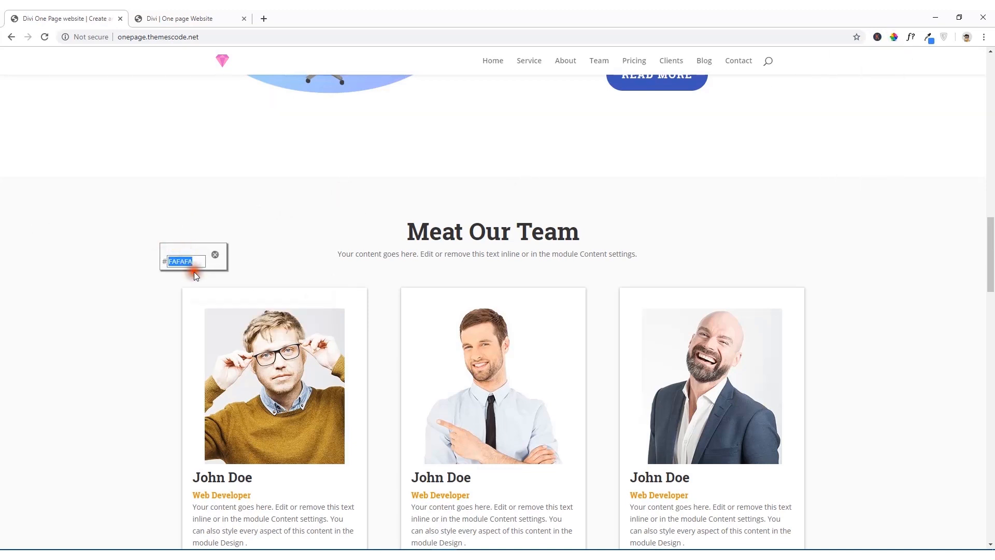
pyautogui.click(215, 256)
# Step: Set the background color of the dev site's team section to #fafafa and save the section settings
pyautogui.click(210, 18)
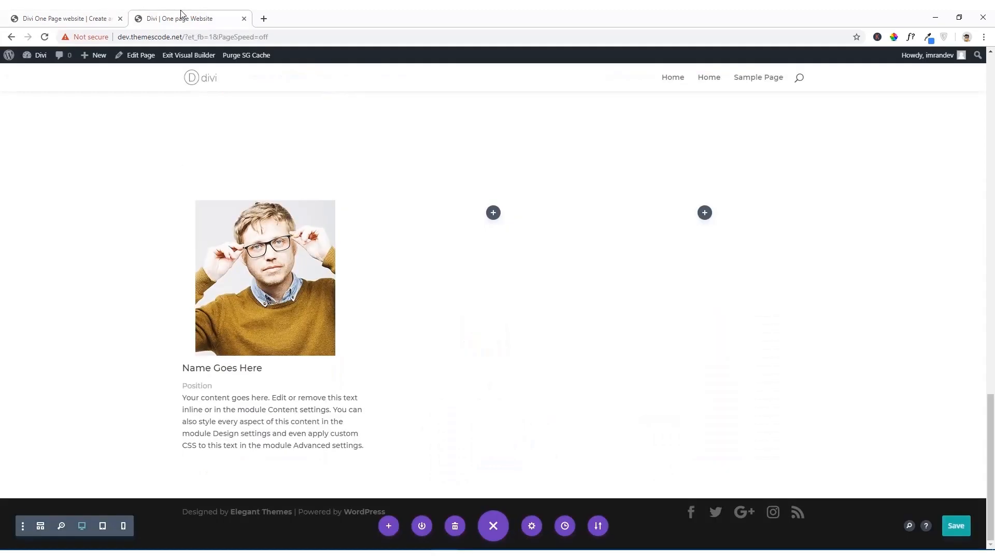
pyautogui.scroll(2, 158, 220)
pyautogui.scroll(-2, 269, 299)
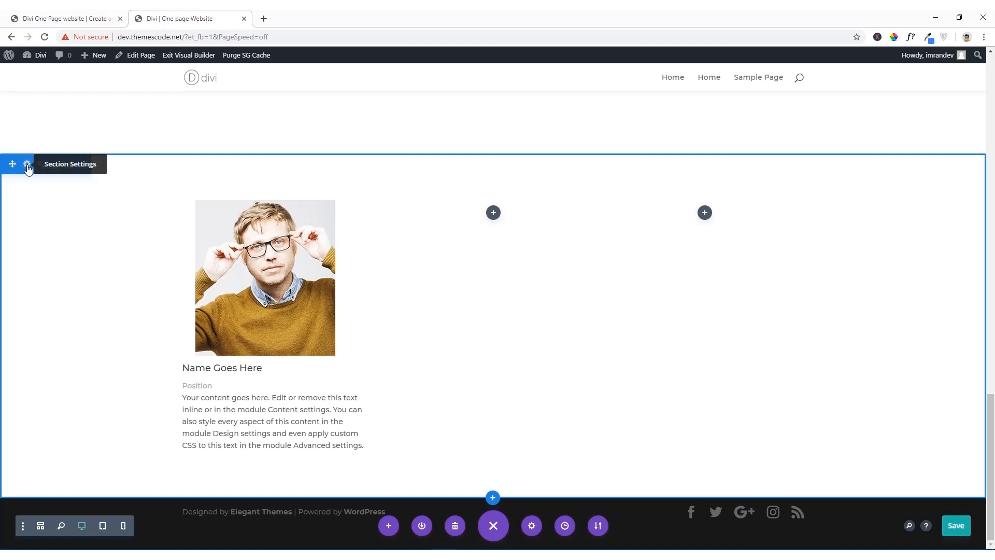
pyautogui.click(27, 165)
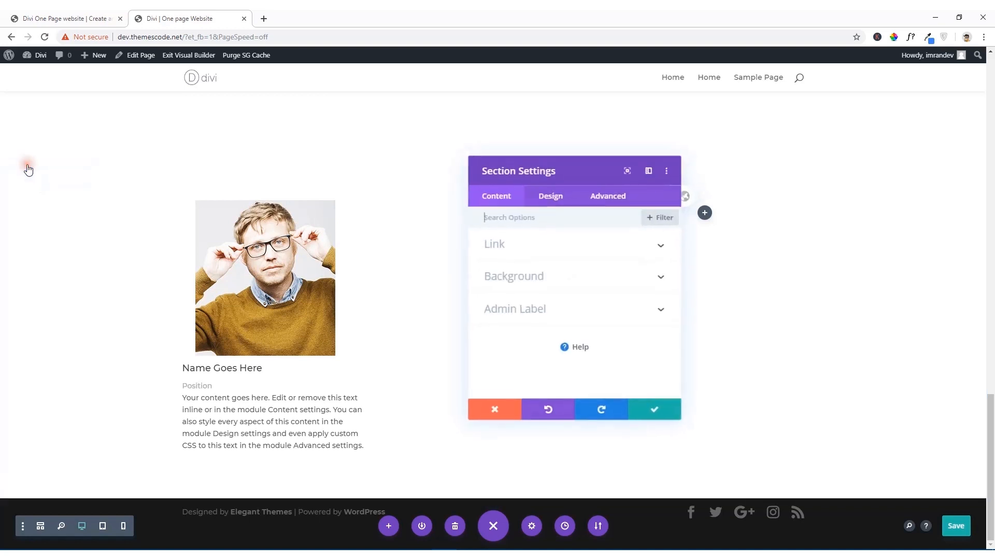
pyautogui.click(551, 207)
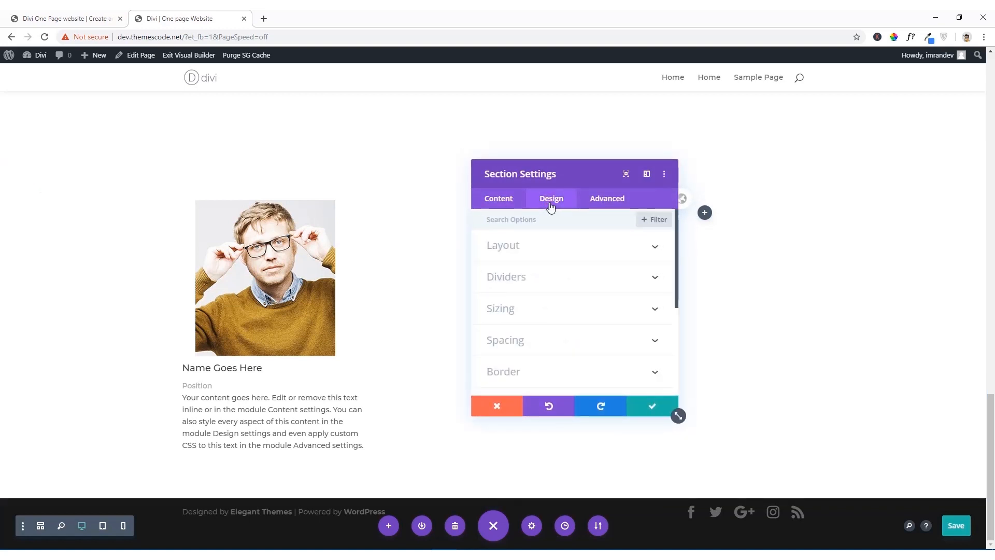
pyautogui.click(495, 201)
pyautogui.click(524, 280)
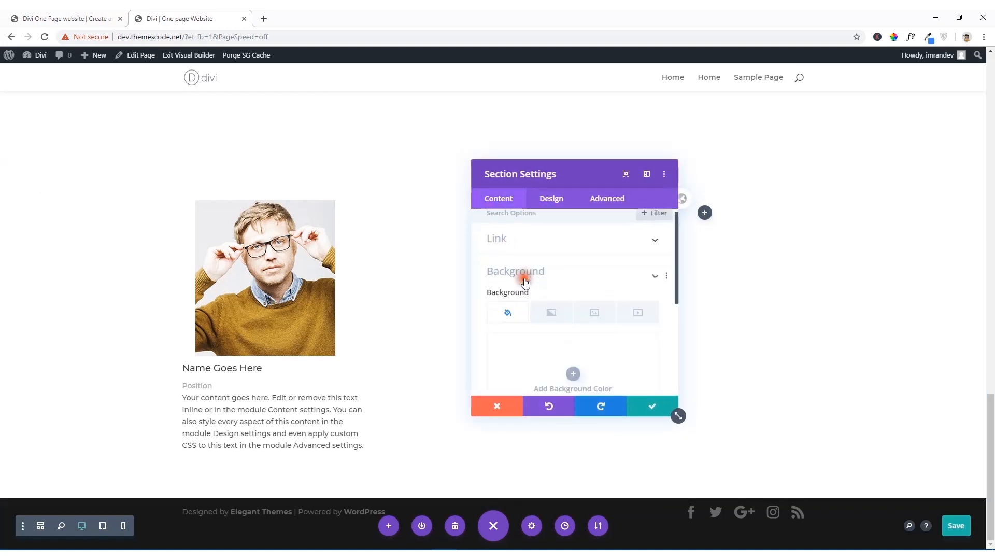
pyautogui.click(534, 327)
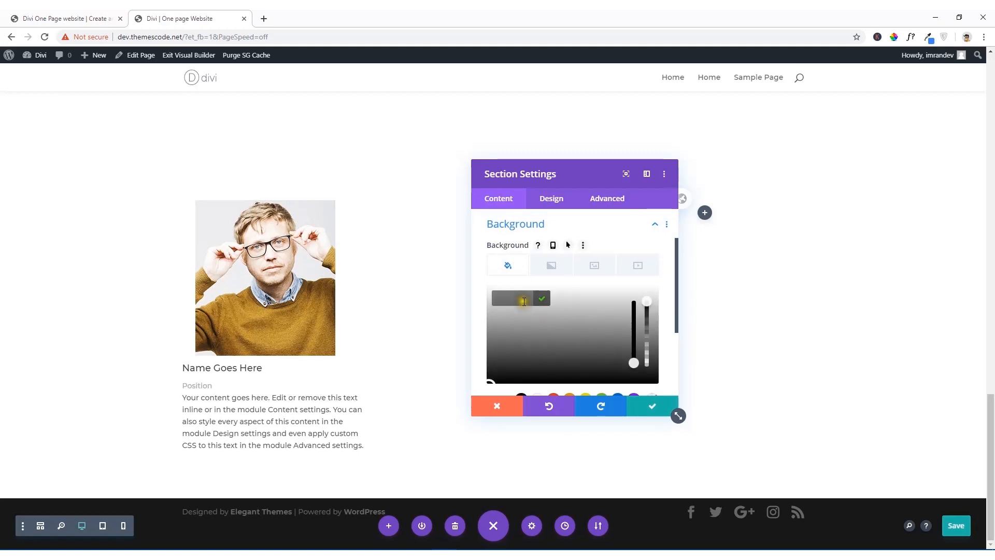
pyautogui.click(523, 298)
pyautogui.hotkey('ctrl', 'v')
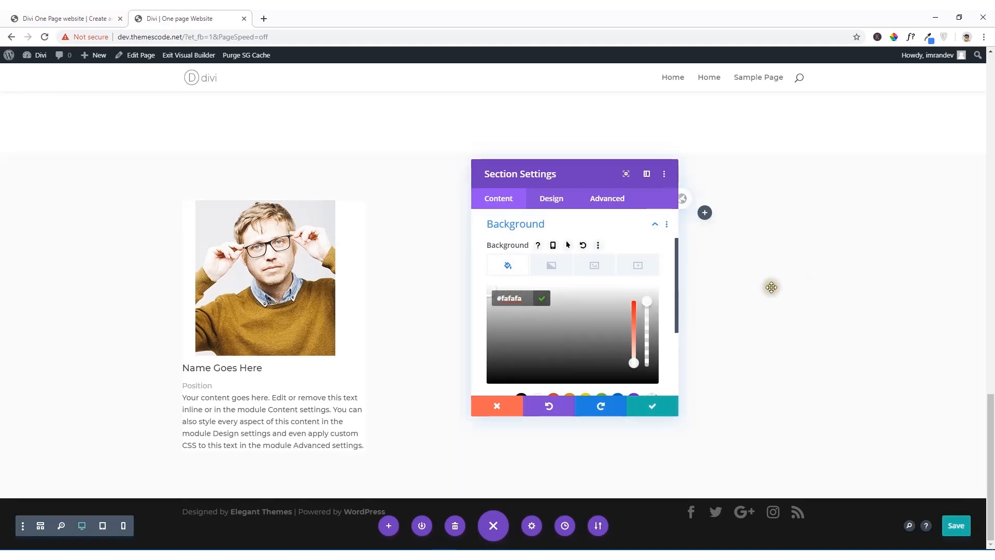
pyautogui.click(653, 404)
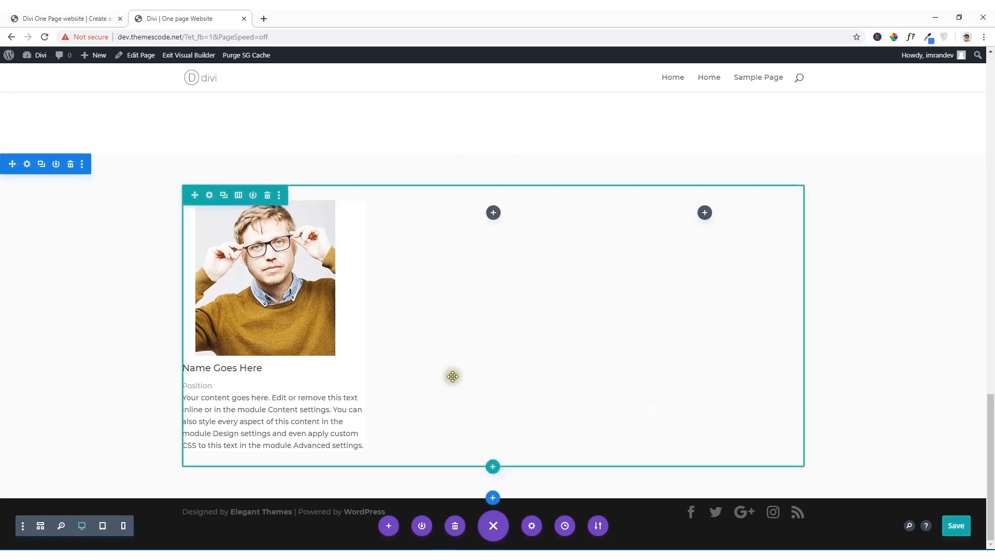
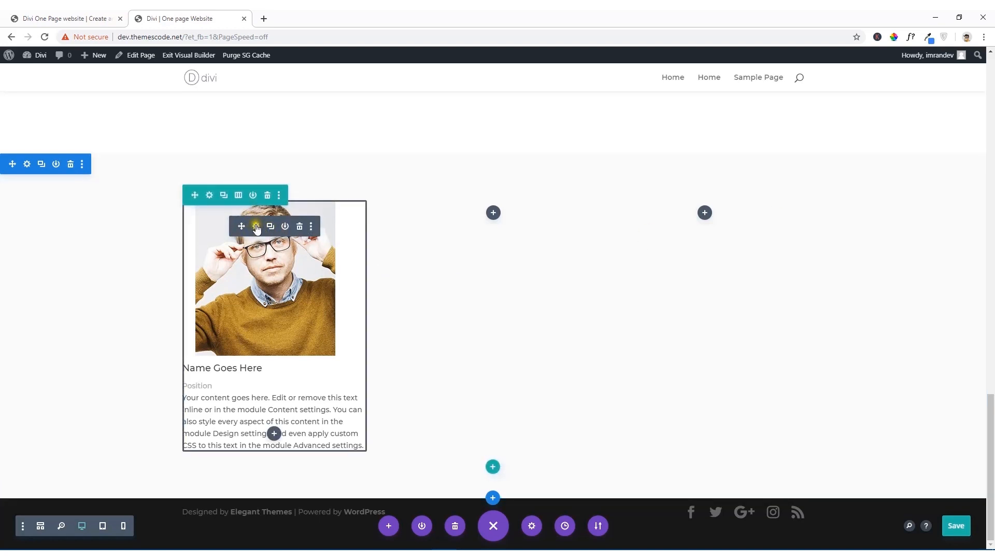
# Step: Set the top and bottom padding of the team member's Person module to 60px
pyautogui.click(256, 227)
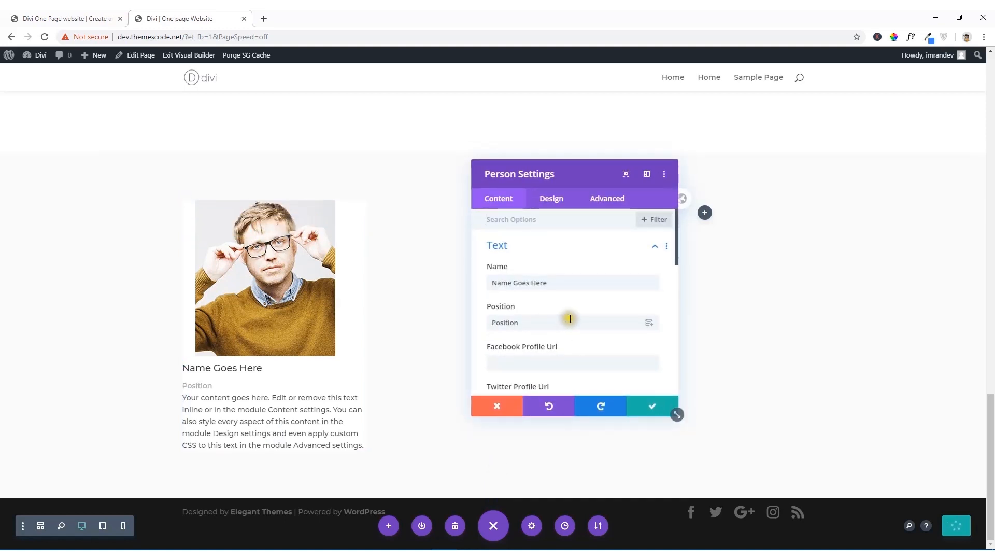
pyautogui.click(554, 203)
pyautogui.scroll(-3, 556, 283)
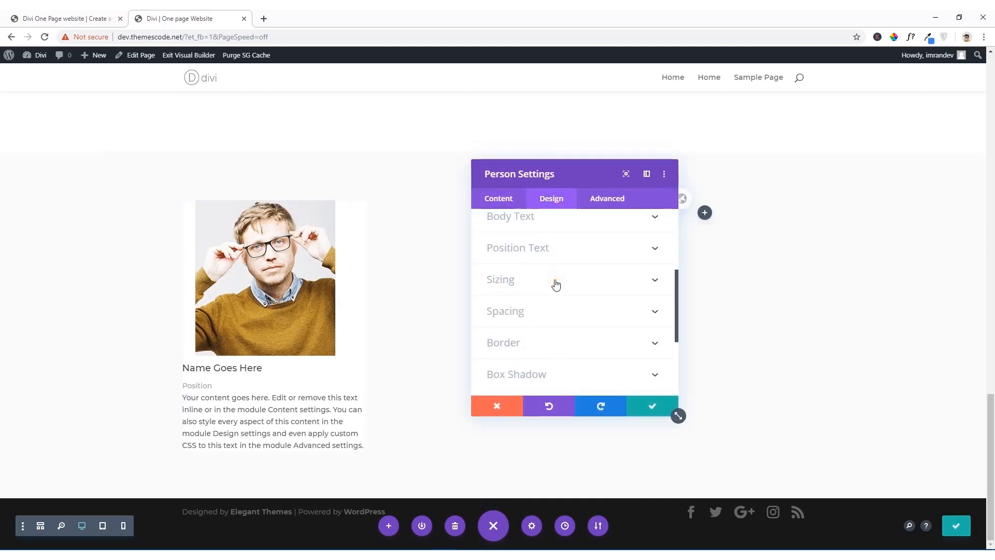
pyautogui.click(527, 310)
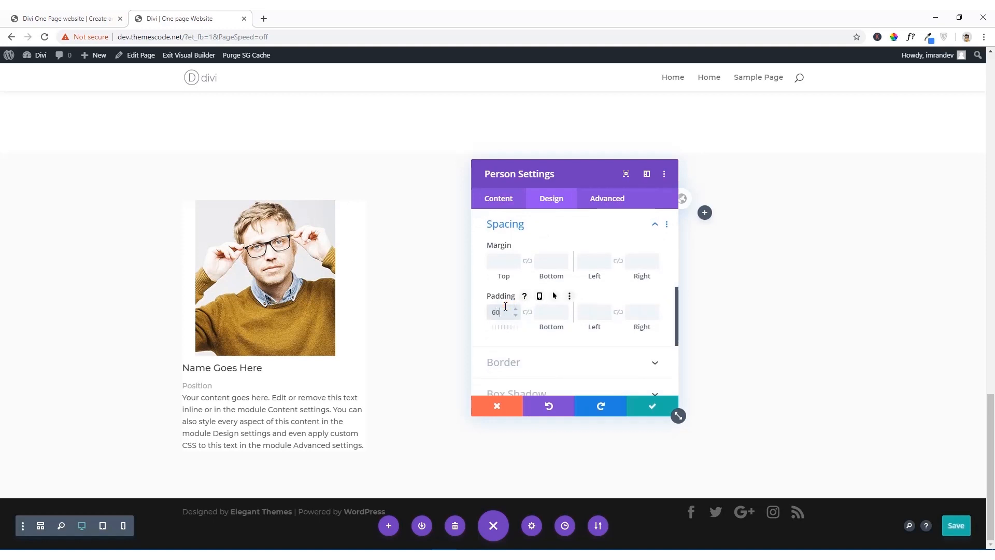
pyautogui.click(548, 313)
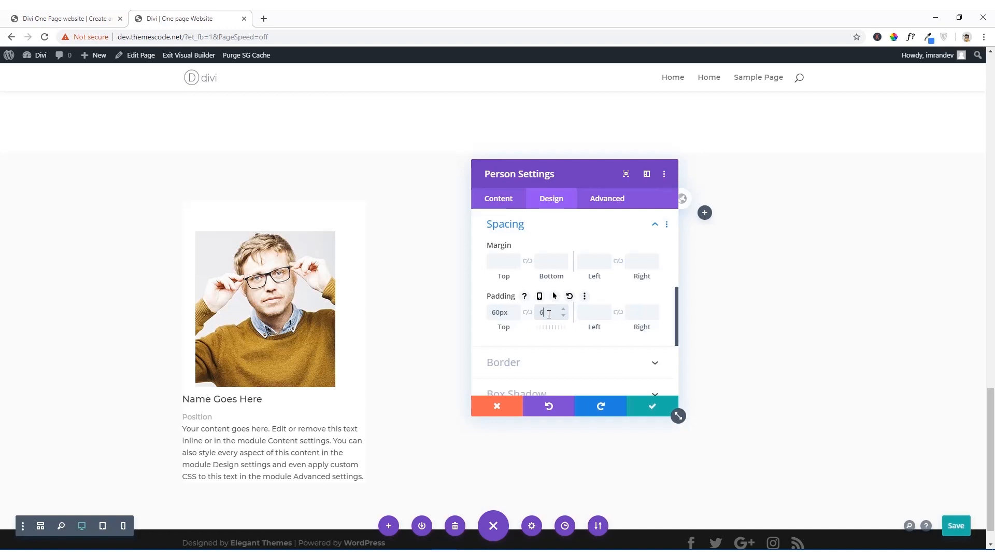
pyautogui.write('60px')
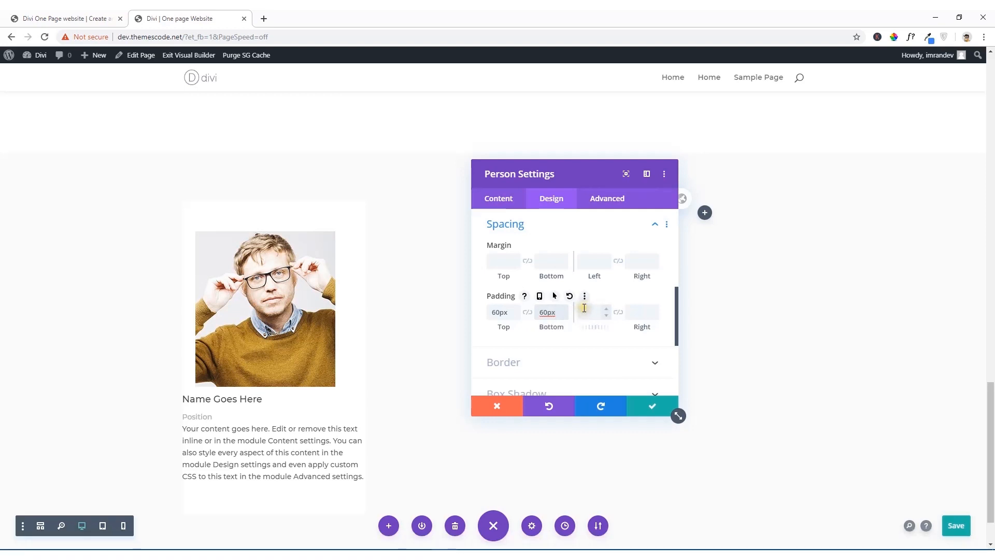
# Step: Set the left and right padding of the Person module to 40px
pyautogui.click(584, 309)
pyautogui.write('40px')
pyautogui.click(636, 310)
pyautogui.click(640, 308)
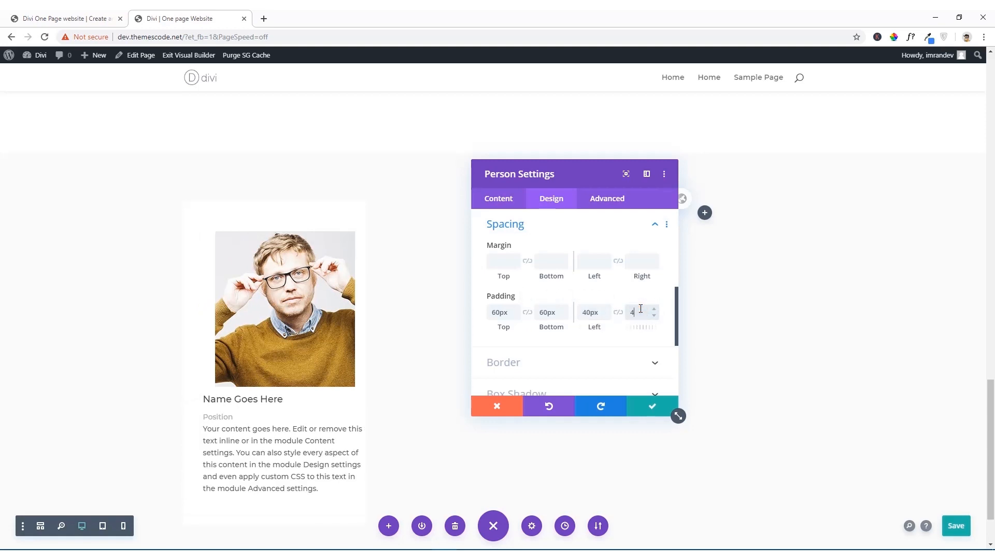
pyautogui.write('40px')
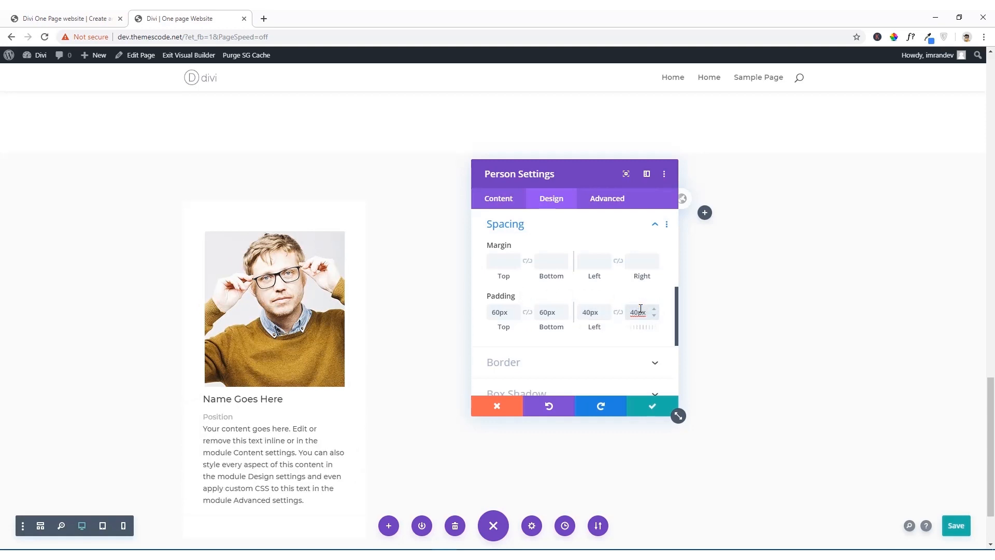
# Step: Check the team cards on the reference site and apply the even all-around box shadow preset to the Person module
pyautogui.click(108, 12)
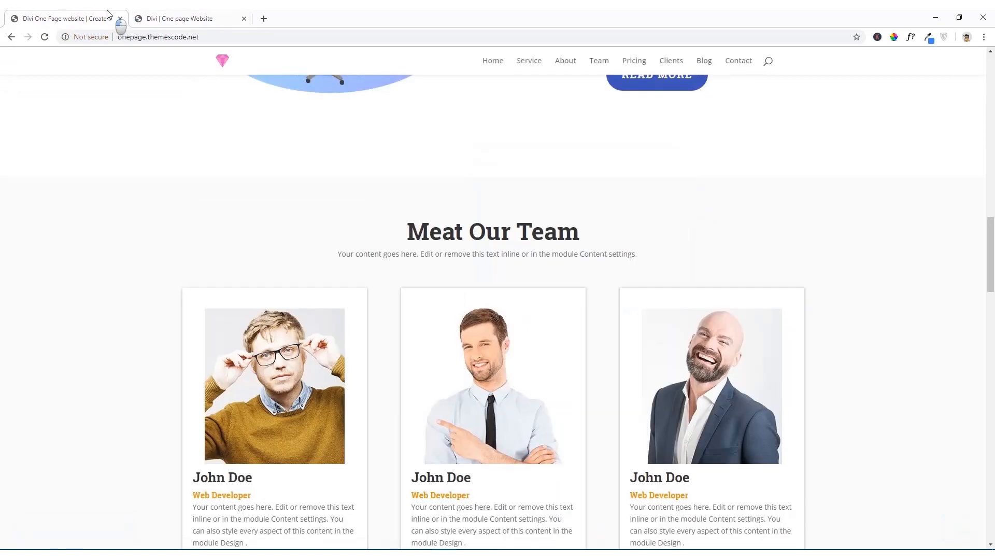
pyautogui.scroll(-3, 218, 266)
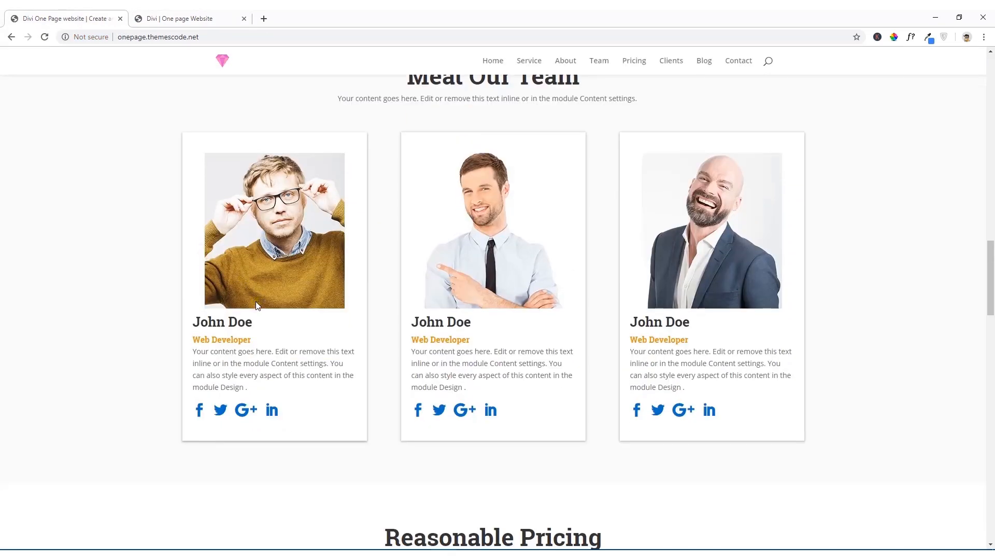
pyautogui.click(197, 16)
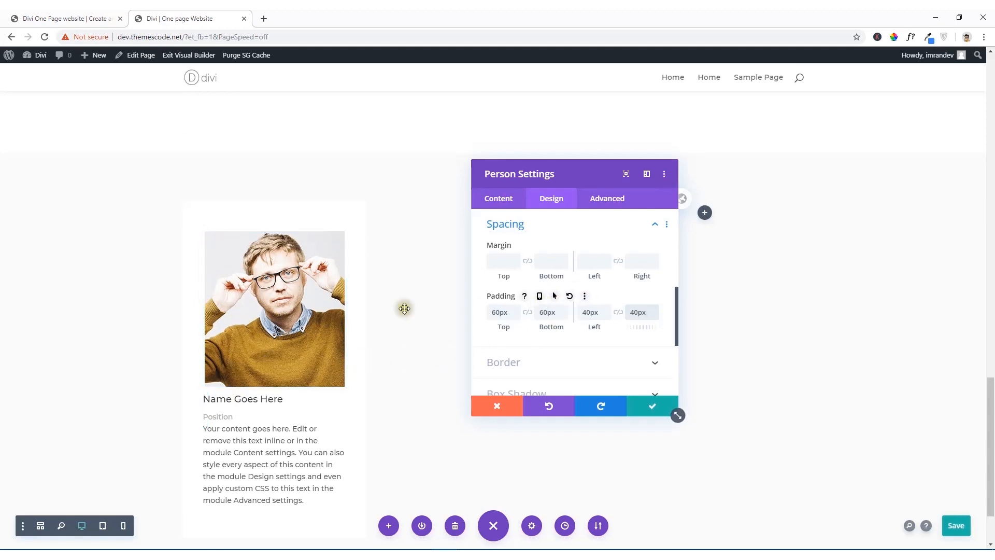
pyautogui.scroll(-2, 518, 325)
pyautogui.click(543, 299)
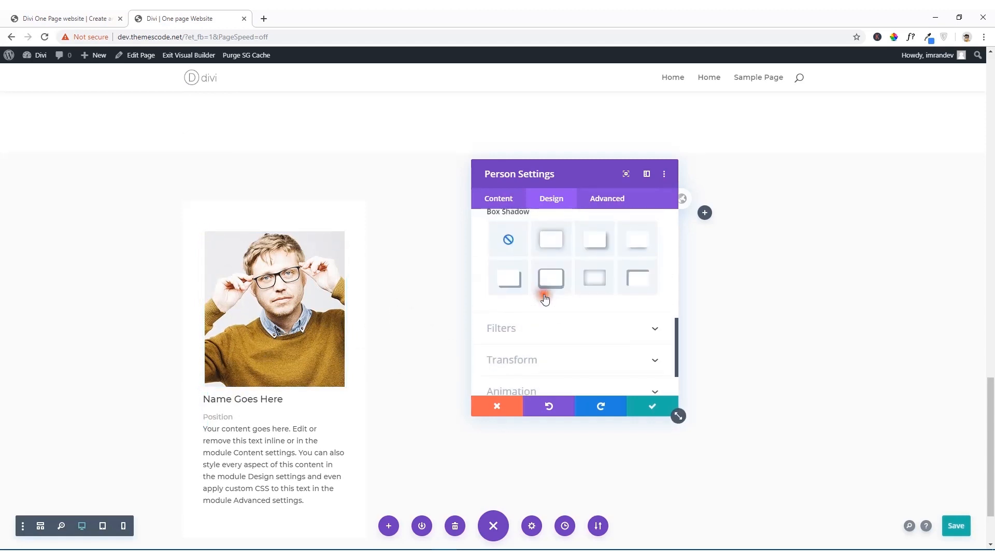
pyautogui.click(552, 279)
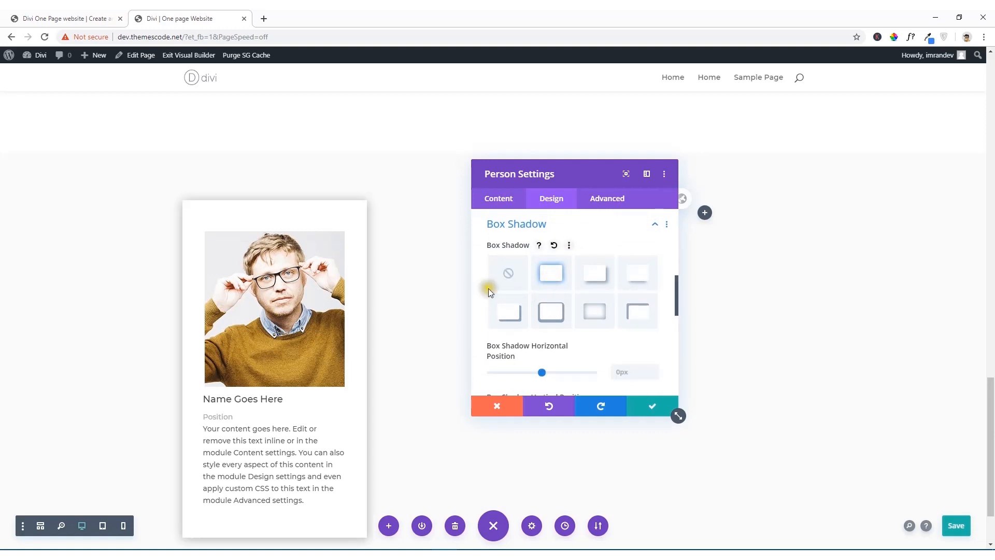
# Step: Reduce the card's box shadow blur strength to 11px and save the module settings
pyautogui.scroll(-2, 362, 305)
pyautogui.scroll(-2, 545, 334)
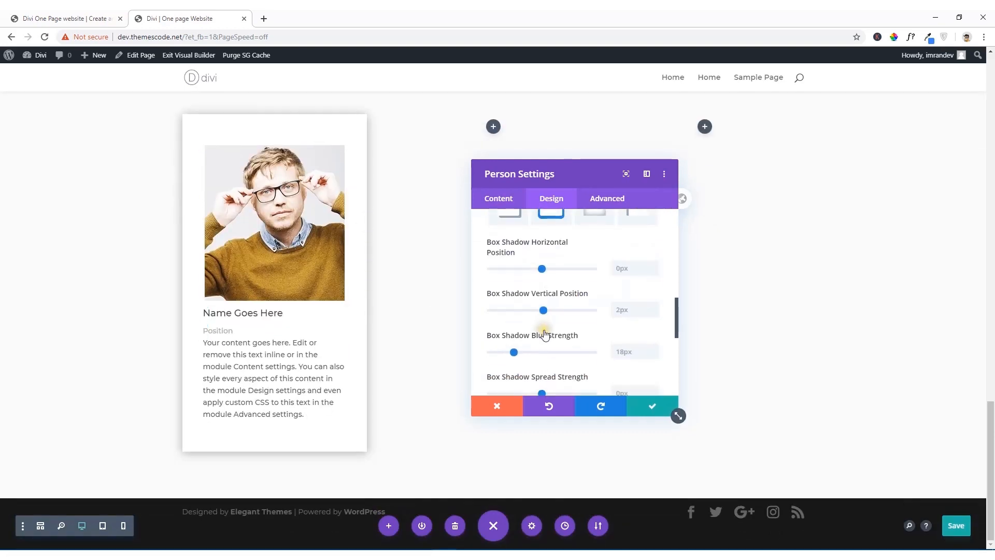
pyautogui.click(512, 353)
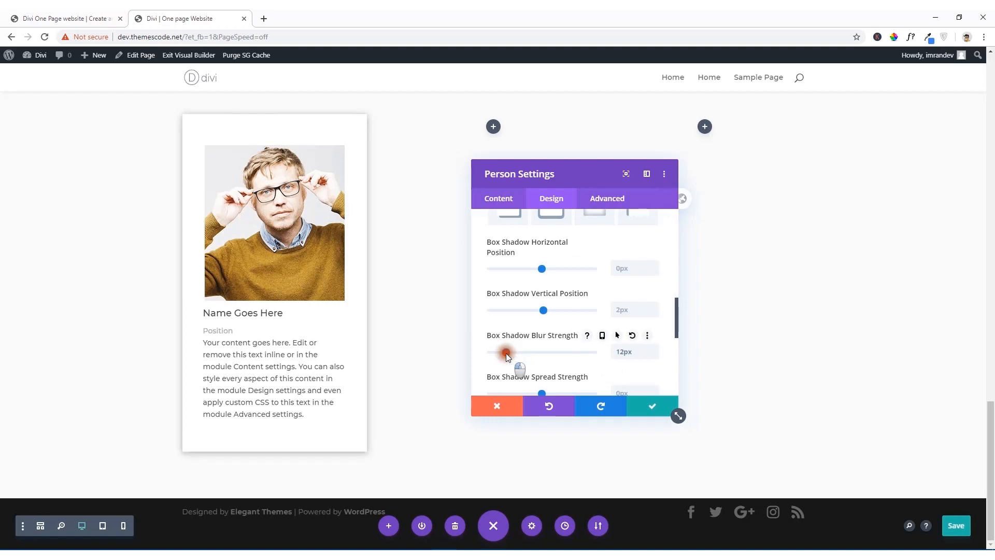
pyautogui.moveTo(505, 353)
pyautogui.mouseDown()
pyautogui.moveTo(480, 353)
pyautogui.moveTo(505, 354)
pyautogui.mouseUp()
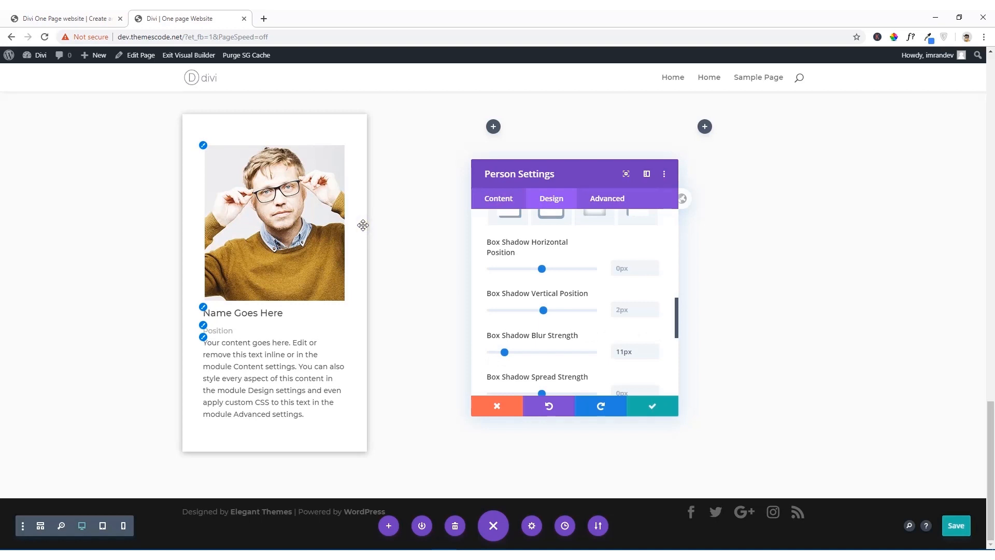
pyautogui.click(648, 405)
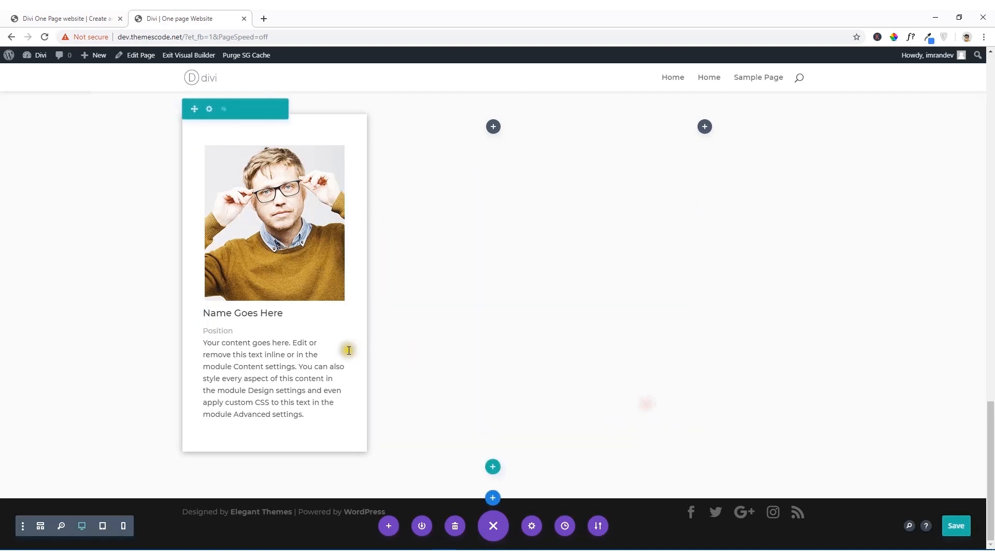
# Step: Consult the reference team cards, then enter the member's name and set the position to "Web Developer" in the Person module
pyautogui.click(92, 18)
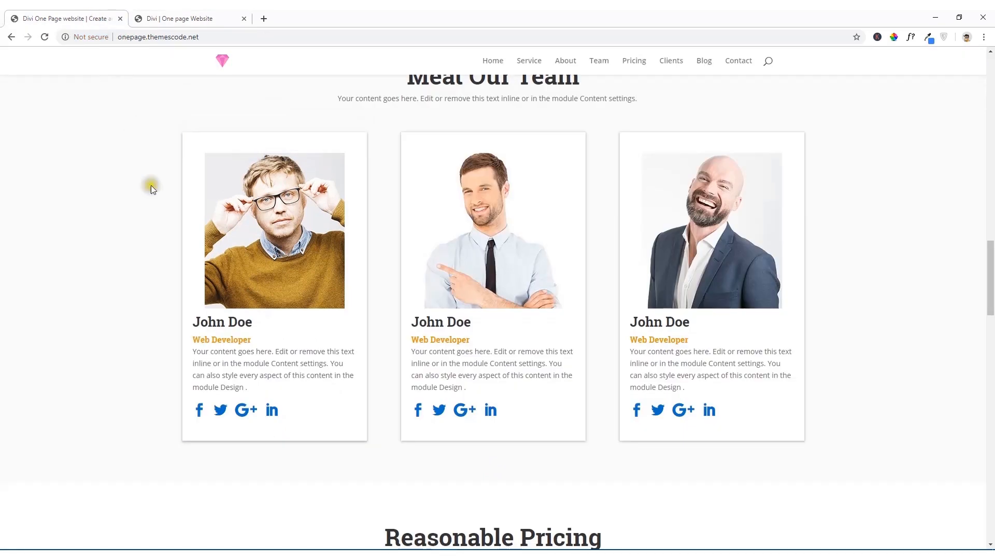
pyautogui.scroll(-2, 225, 299)
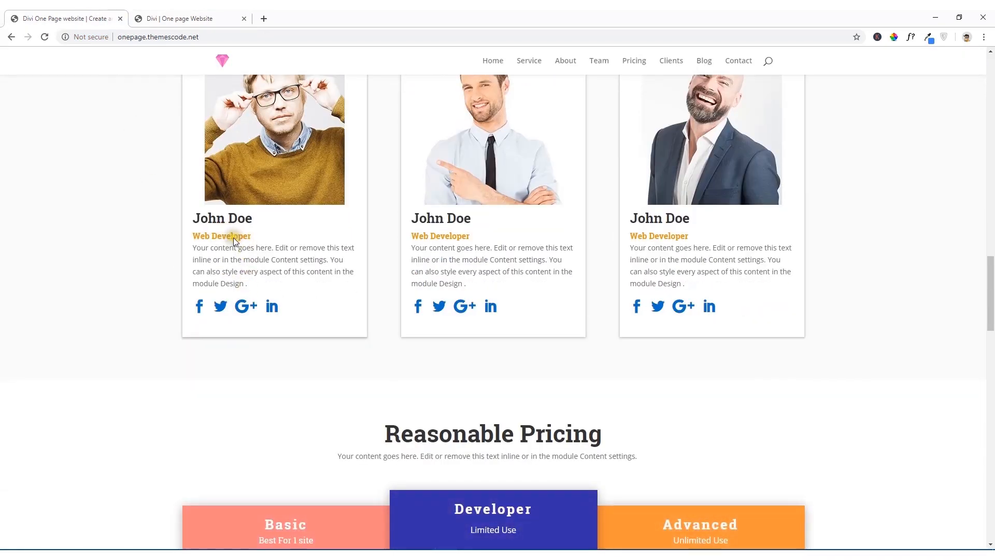
pyautogui.scroll(1, 234, 241)
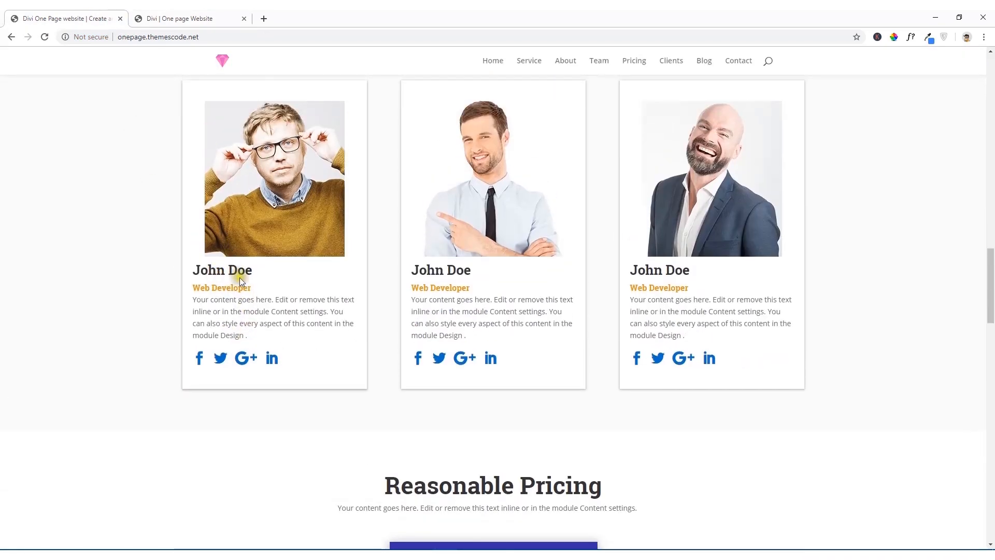
pyautogui.click(173, 17)
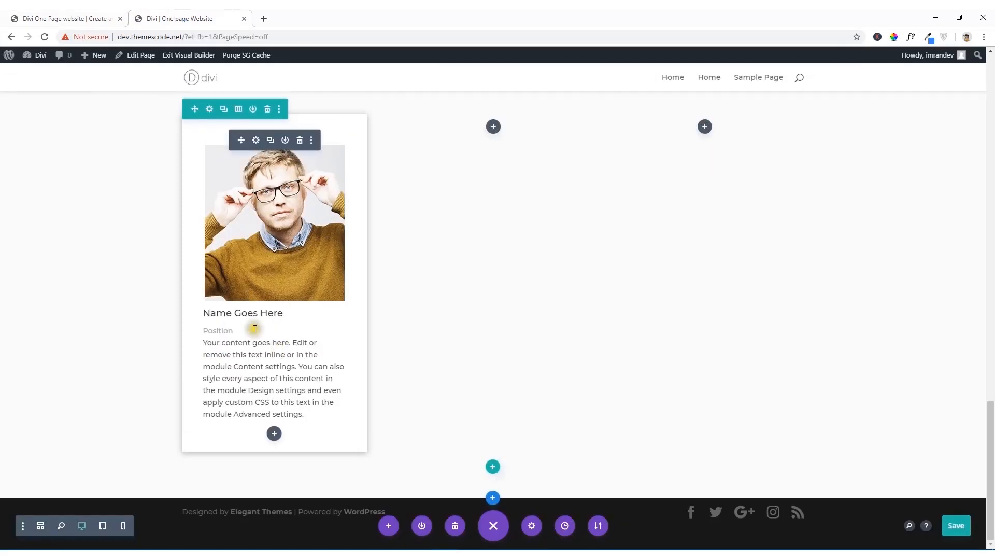
pyautogui.click(256, 141)
pyautogui.moveTo(545, 284); pyautogui.dragTo(464, 289)
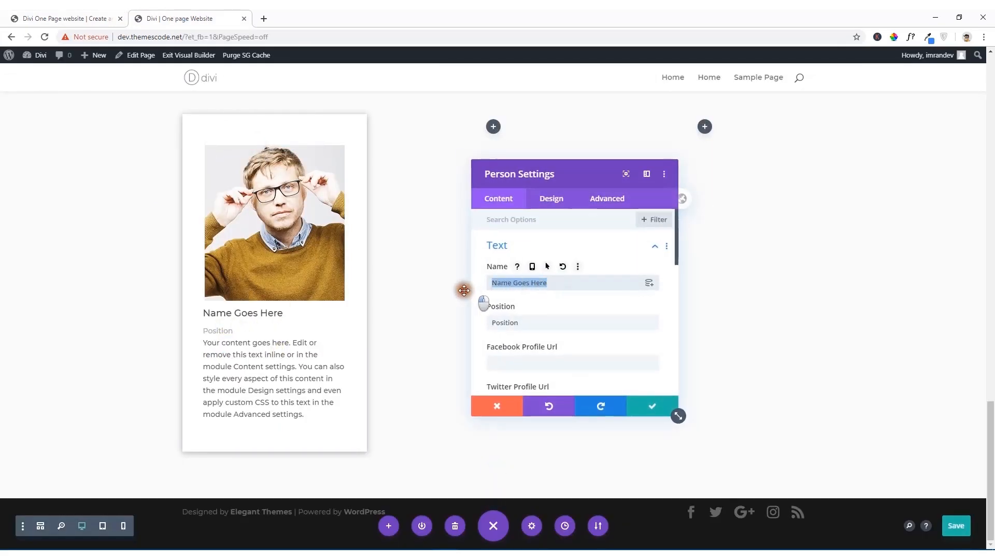
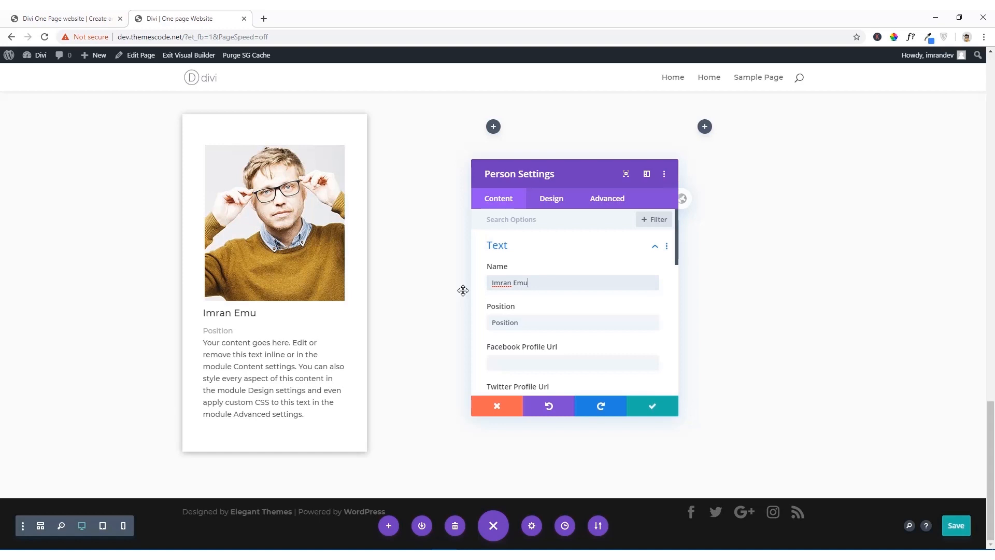
pyautogui.moveTo(522, 322); pyautogui.dragTo(485, 326)
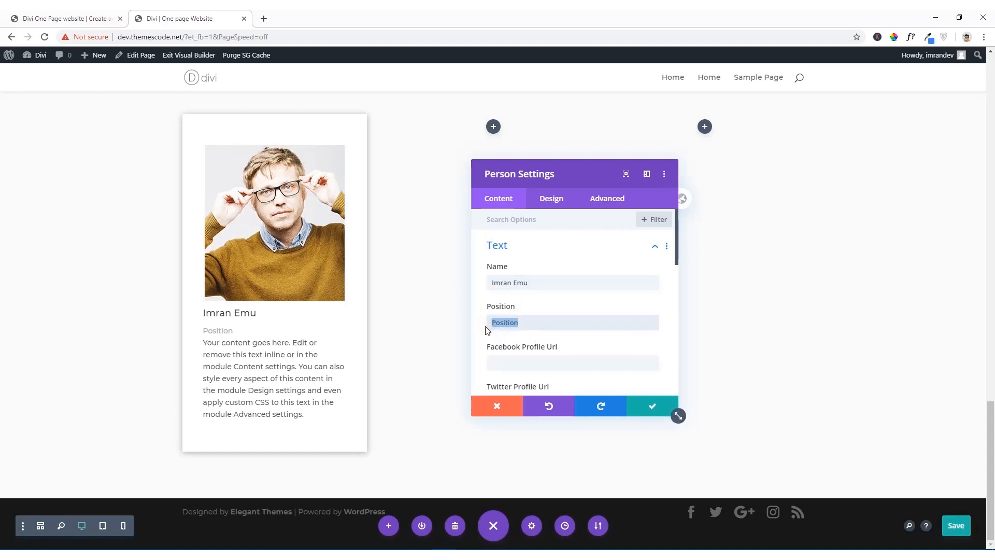
pyautogui.write('Web Developer')
# Step: Fill in the member's Facebook profile URL and set the Twitter, Google+ and LinkedIn profile URLs to #
pyautogui.scroll(-1, 513, 353)
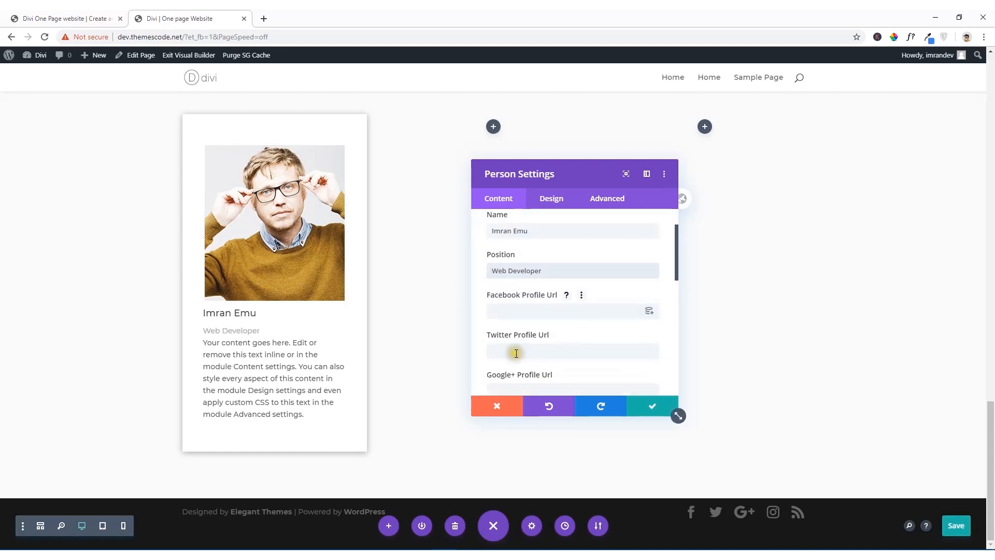
pyautogui.click(491, 313)
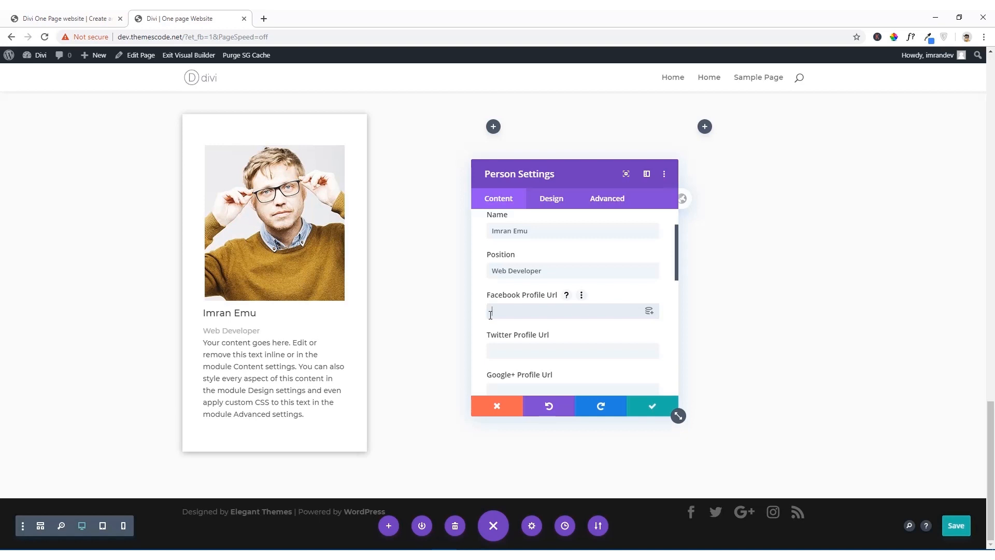
pyautogui.write('https://facebook.com/imran')
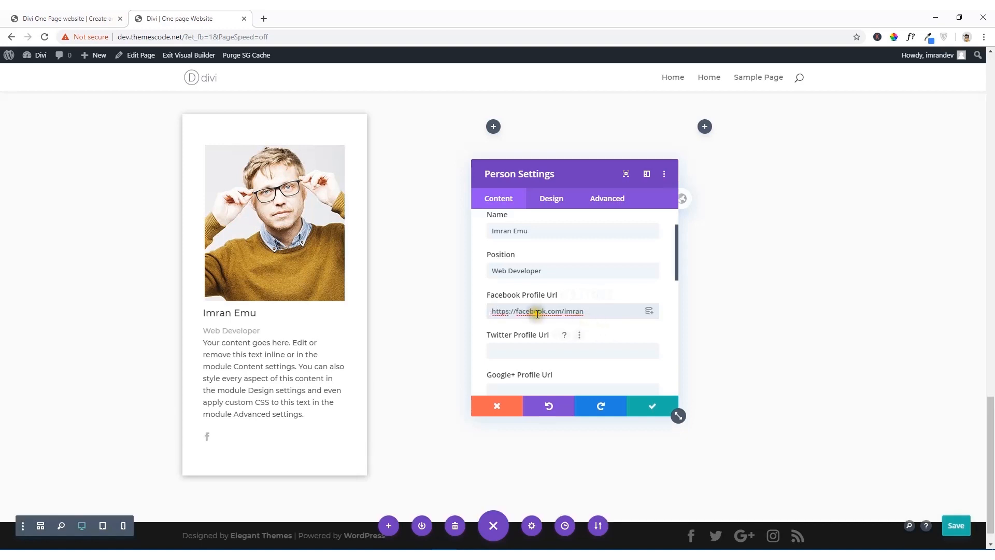
pyautogui.click(503, 350)
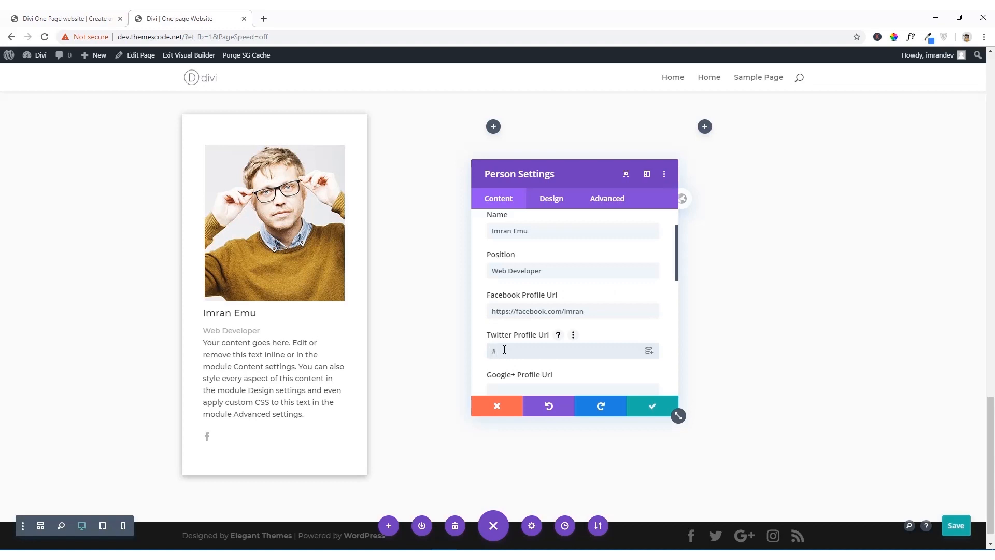
pyautogui.scroll(-2, 504, 350)
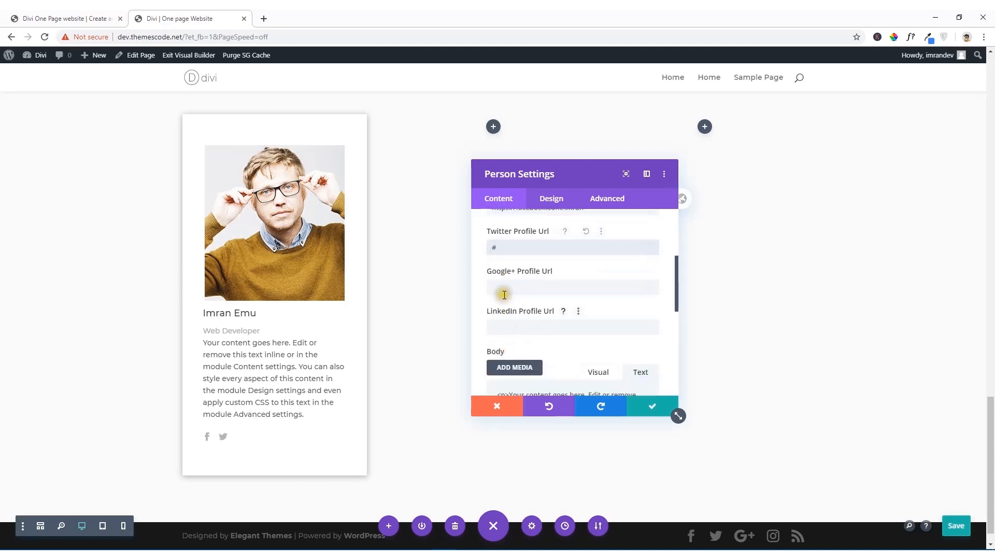
pyautogui.click(502, 288)
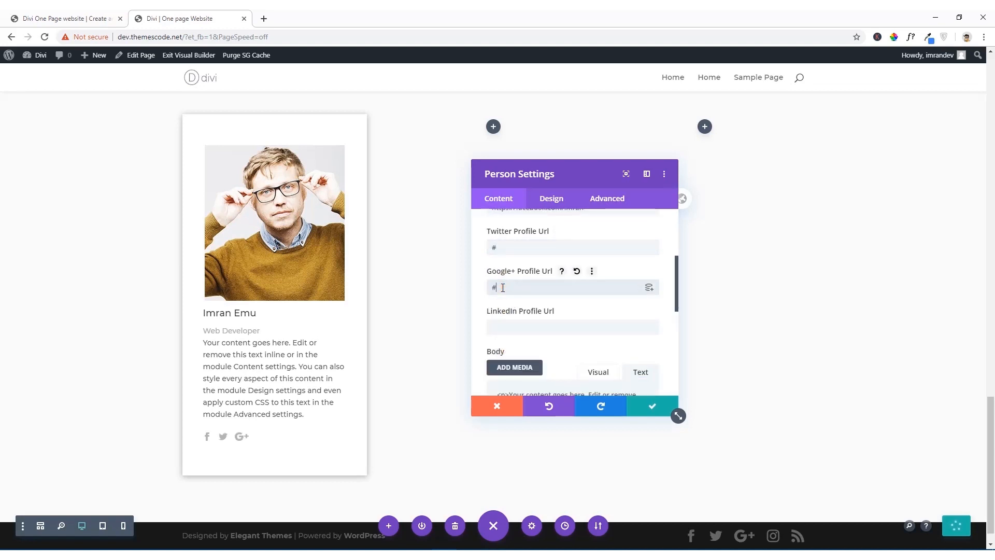
pyautogui.click(513, 320)
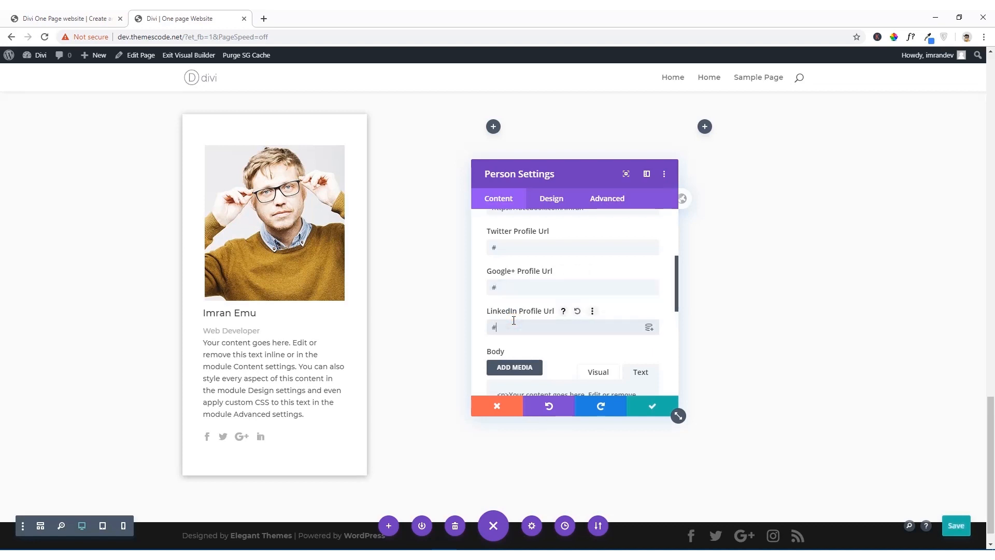
# Step: Glance at the reference team cards, then set the Person module's position font weight to Semi Bold
pyautogui.click(60, 18)
pyautogui.click(179, 18)
pyautogui.scroll(-2, 550, 301)
pyautogui.scroll(-4, 569, 308)
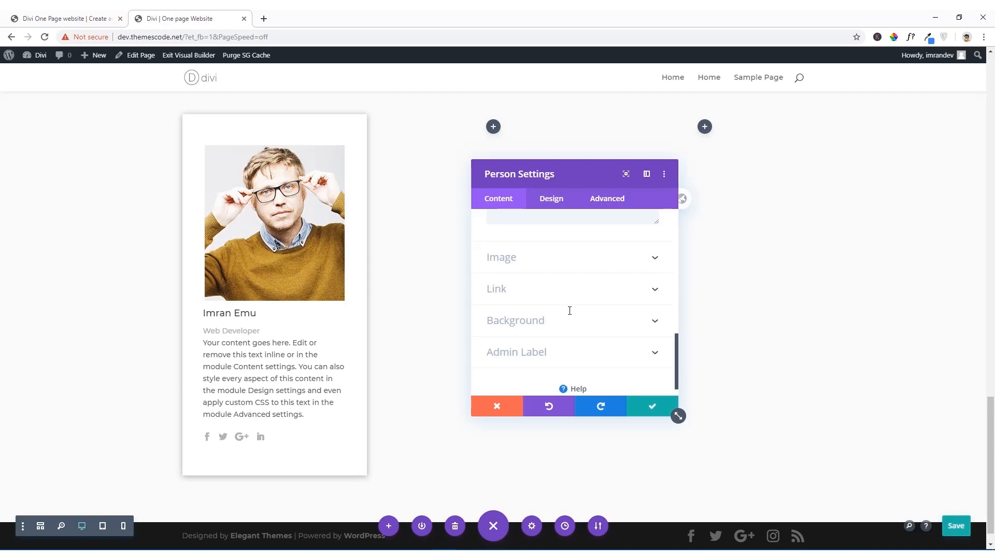
pyautogui.click(566, 295)
pyautogui.click(554, 206)
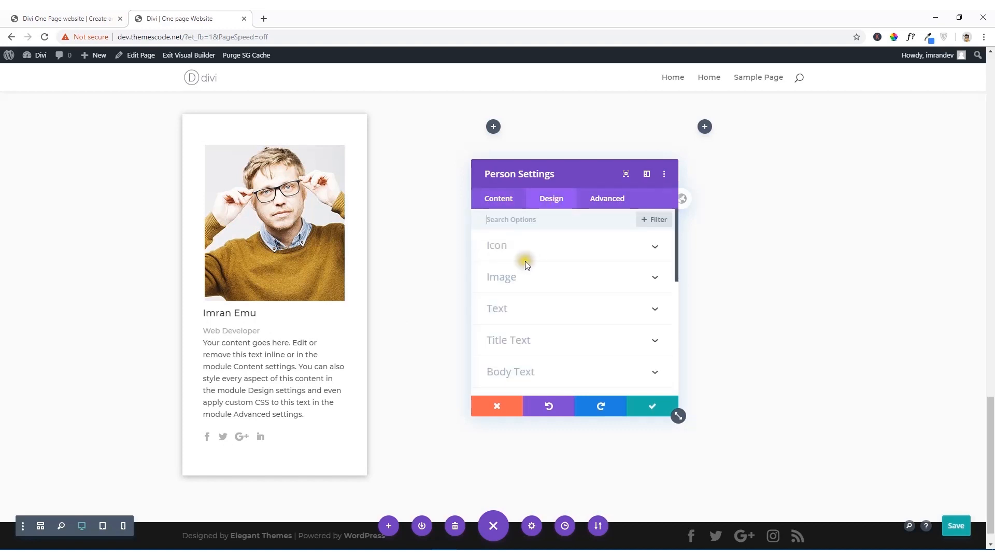
pyautogui.click(528, 311)
pyautogui.scroll(-3, 528, 311)
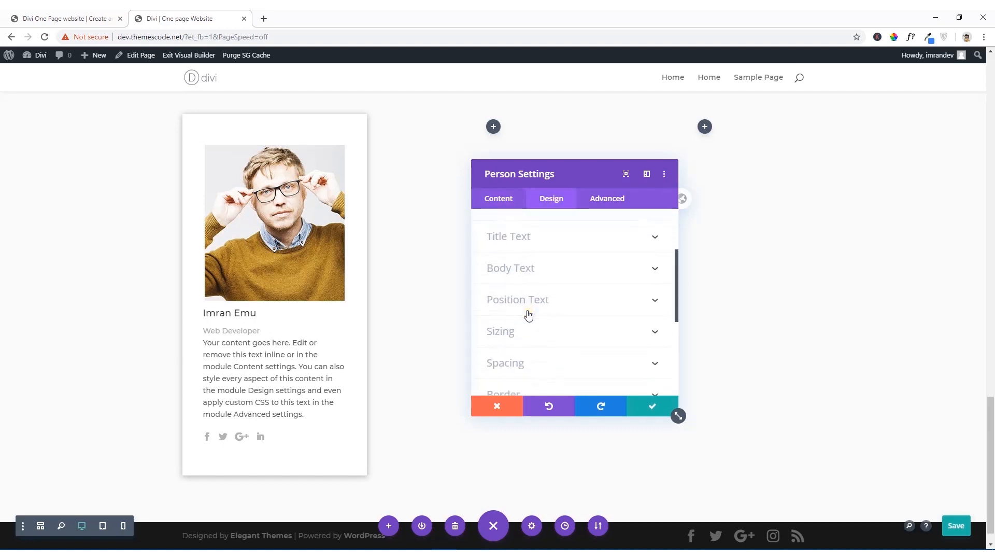
pyautogui.click(527, 305)
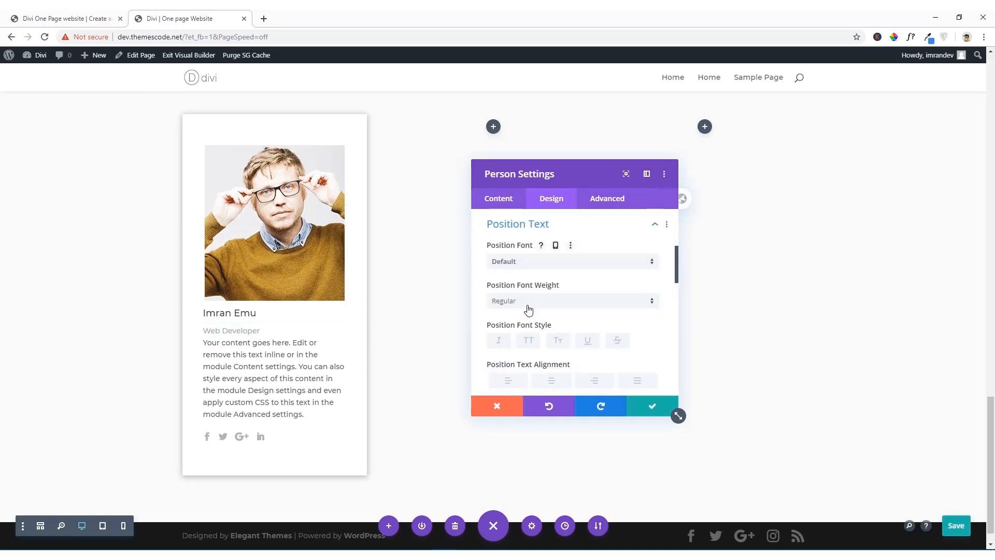
pyautogui.click(528, 309)
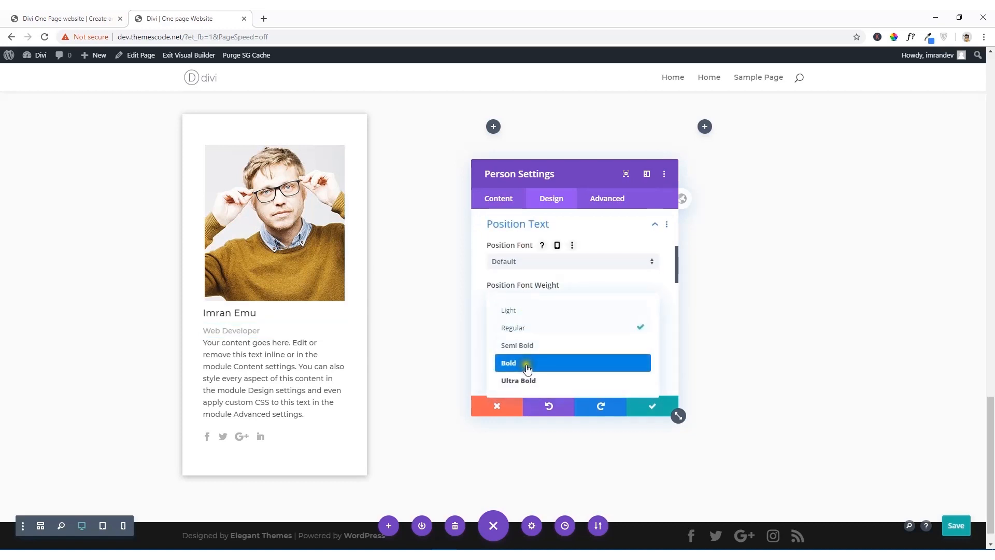
pyautogui.click(527, 347)
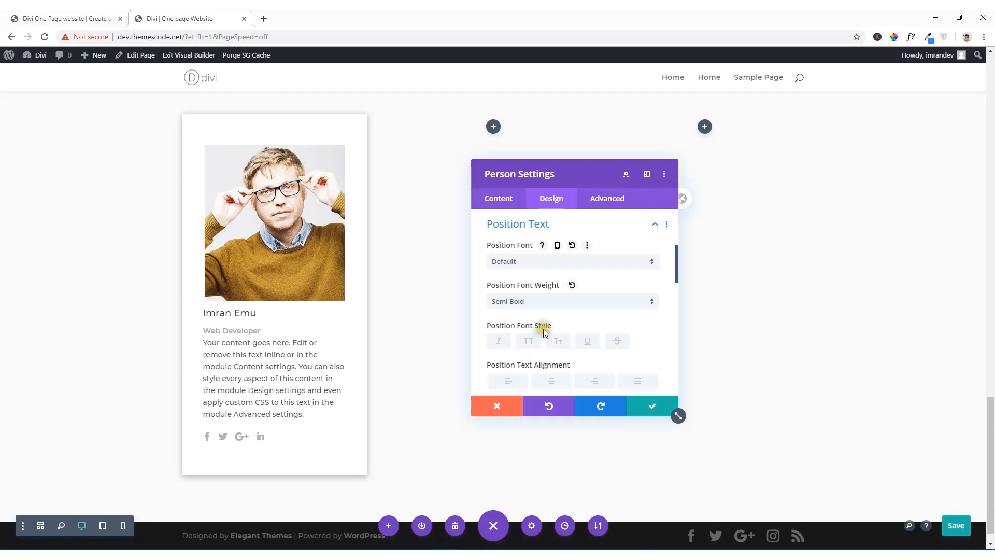
# Step: Sample the orange color of the "Web Developer" text on the reference site and copy its hex code E09918
pyautogui.scroll(2, 534, 306)
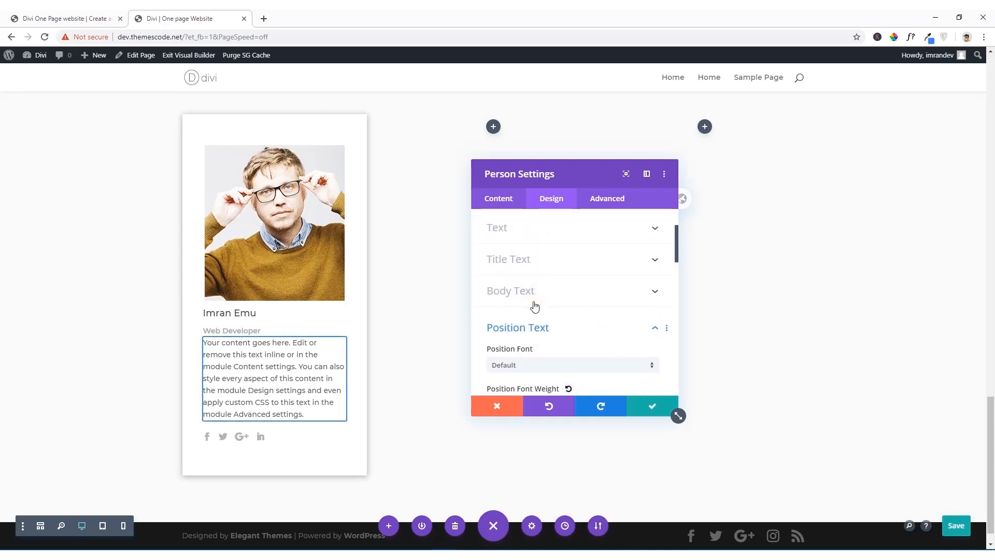
pyautogui.scroll(-3, 535, 306)
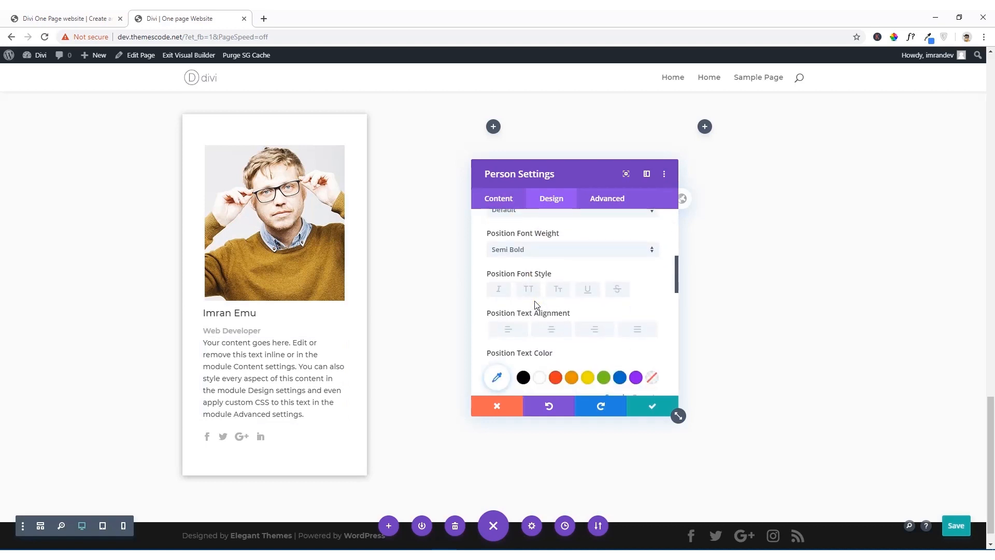
pyautogui.scroll(-1, 537, 305)
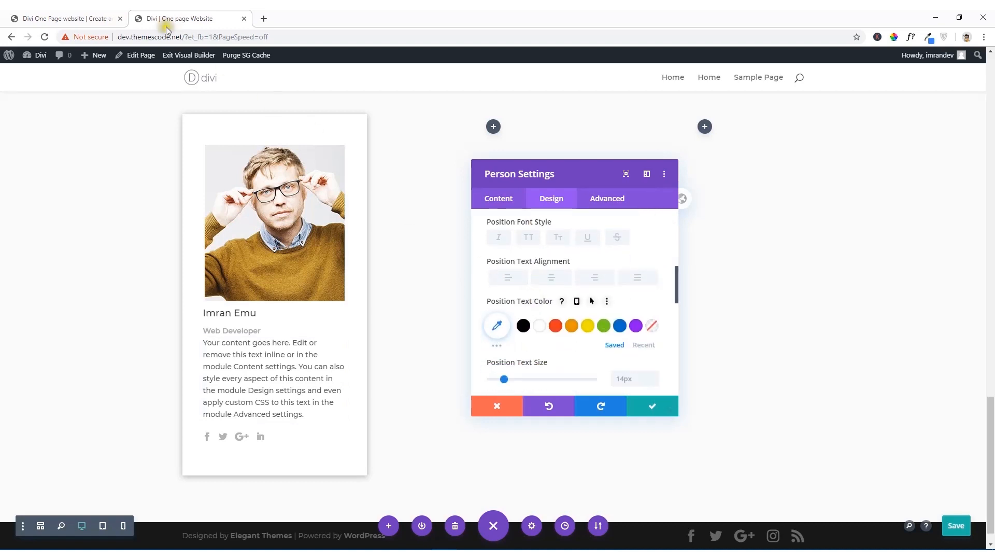
pyautogui.click(100, 16)
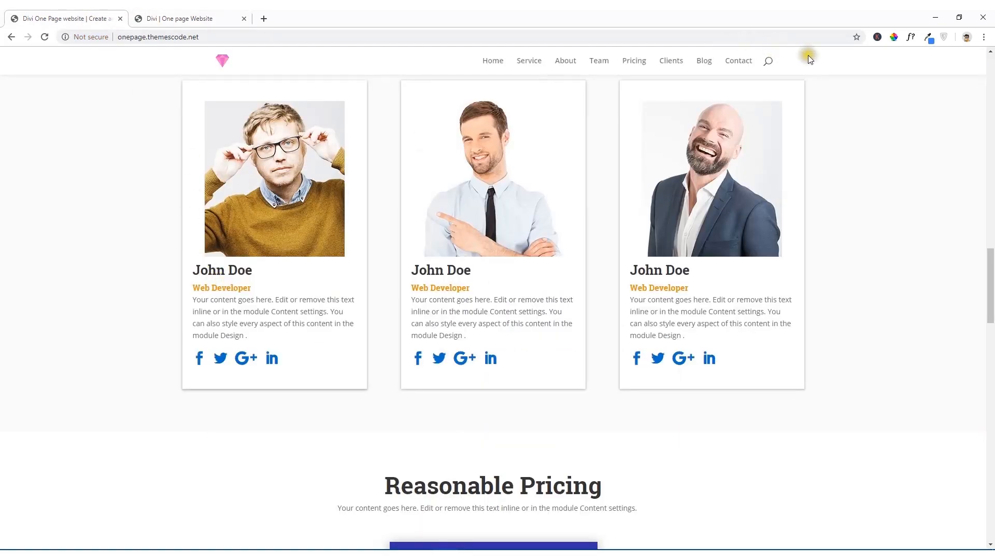
pyautogui.click(894, 37)
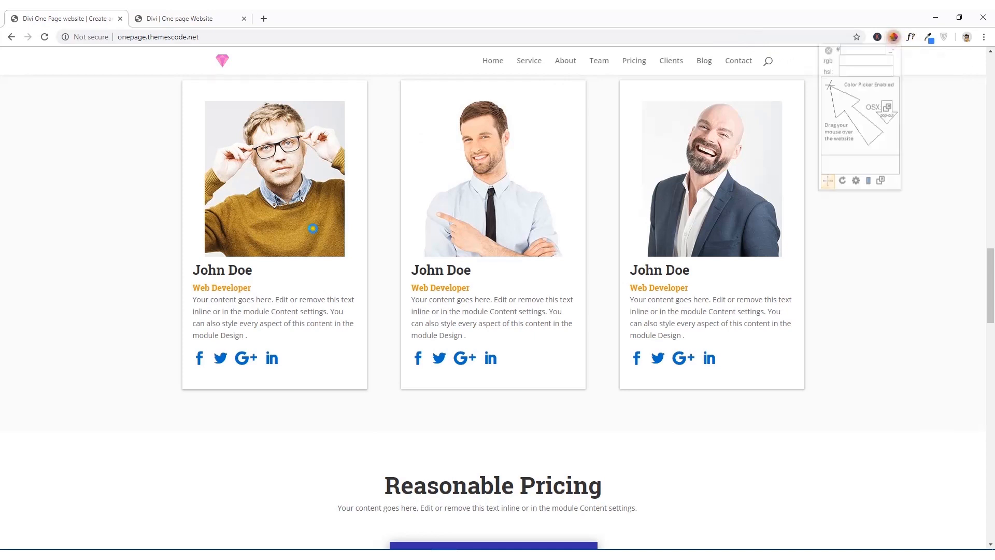
pyautogui.click(221, 287)
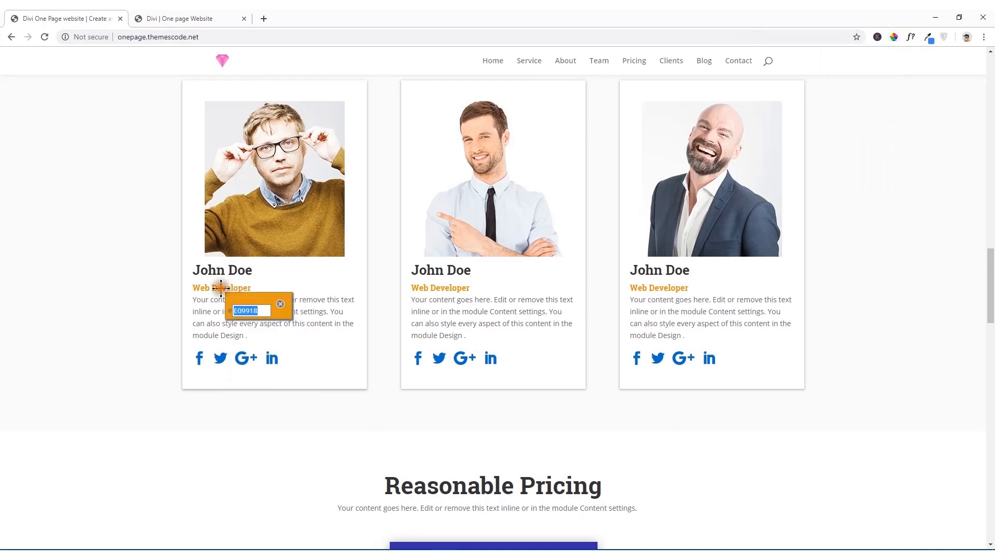
pyautogui.rightClick(250, 306)
pyautogui.click(263, 310)
# Step: Return to the Divi builder page and set the Person module's position text color to #e09918
pyautogui.click(202, 13)
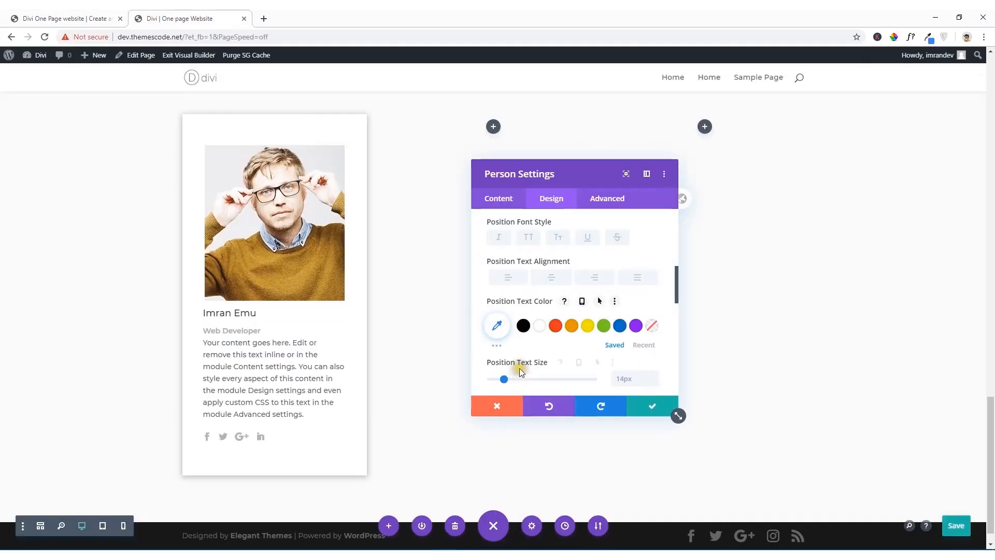
pyautogui.scroll(-2, 520, 363)
pyautogui.scroll(-2, 525, 334)
pyautogui.scroll(2, 528, 287)
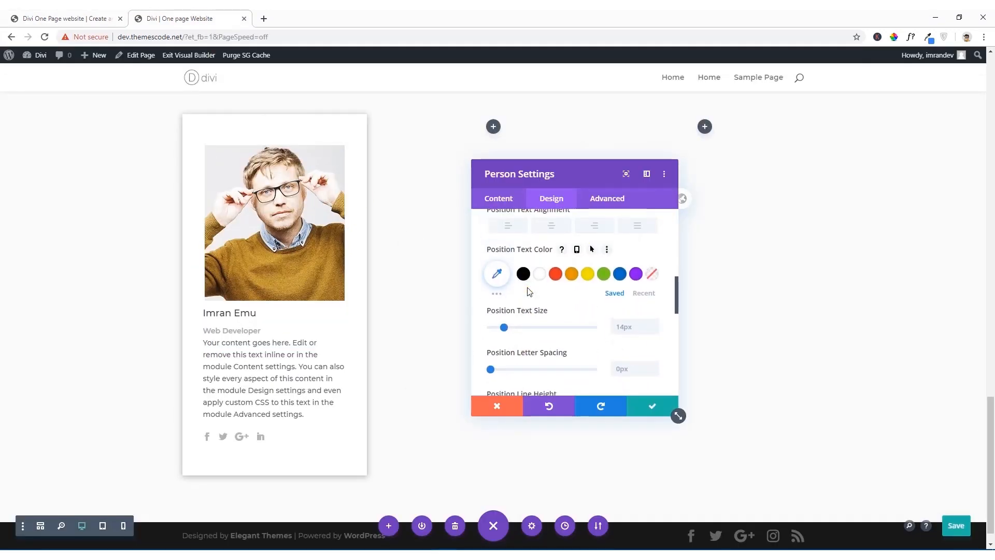
pyautogui.click(495, 281)
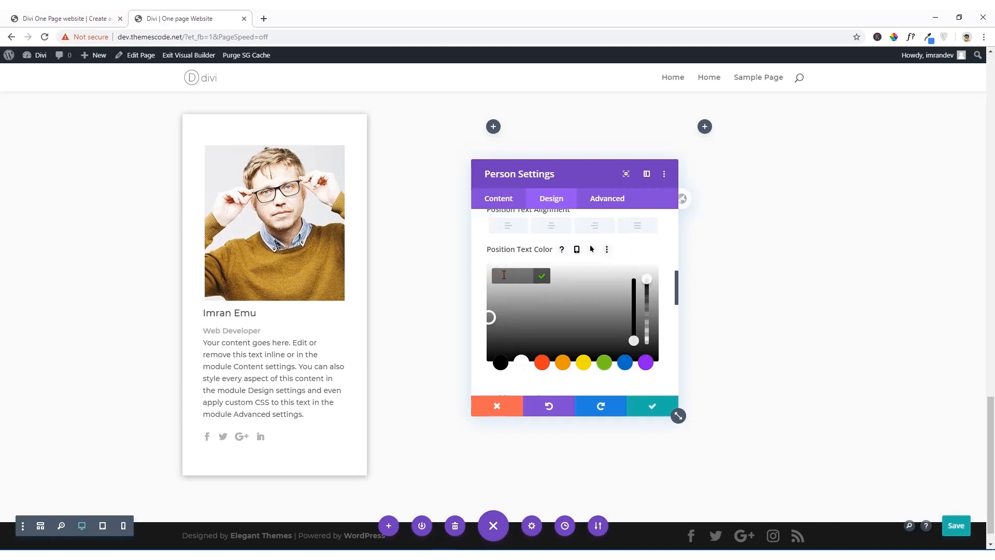
pyautogui.click(503, 276)
pyautogui.hotkey('ctrl', 'v')
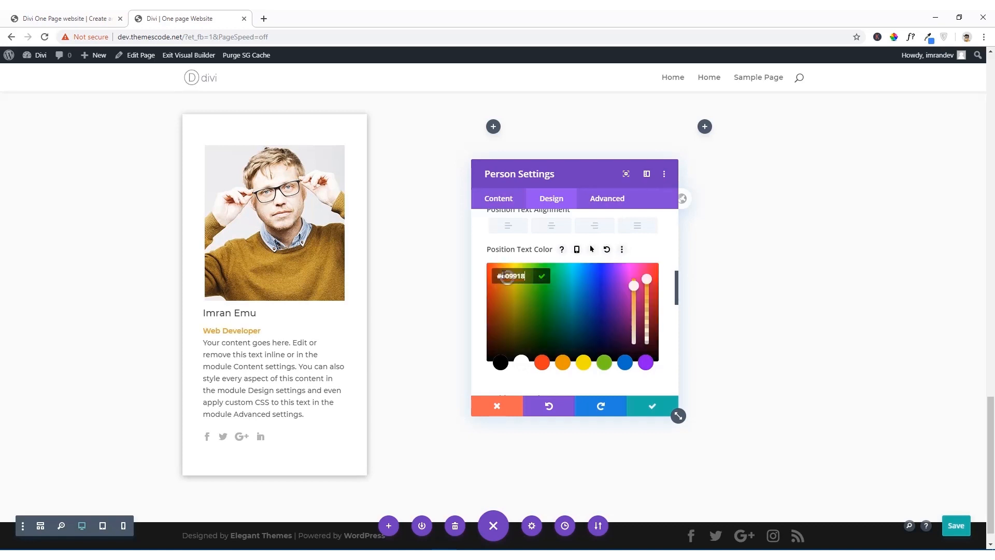
# Step: Increase the position text size in the Person module to 24px
pyautogui.scroll(-1, 533, 286)
pyautogui.scroll(3, 534, 287)
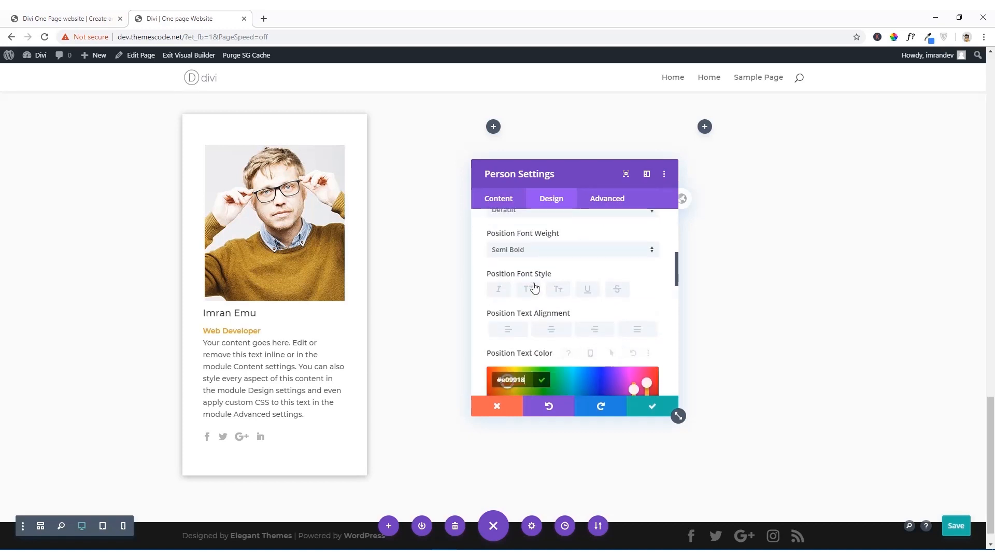
pyautogui.scroll(4, 534, 287)
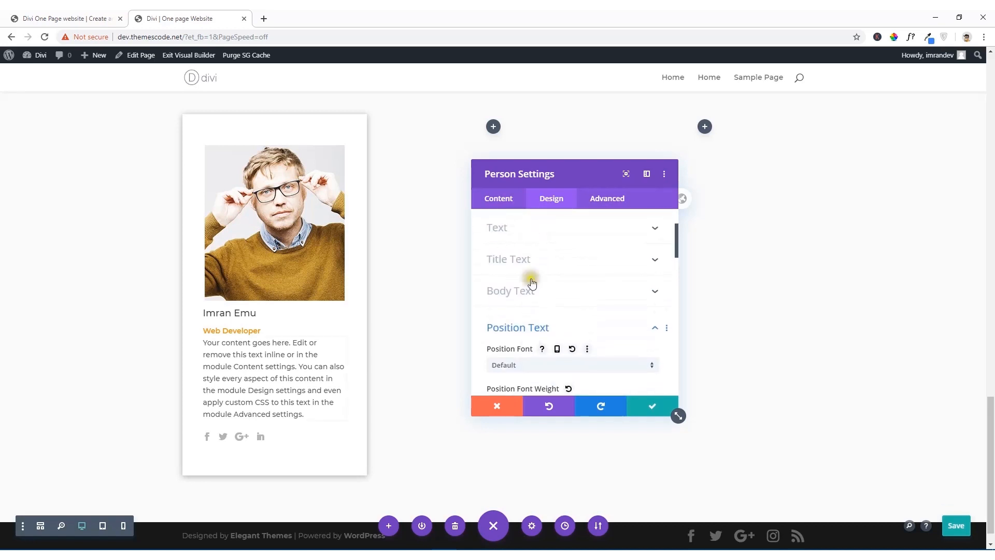
pyautogui.scroll(-3, 534, 294)
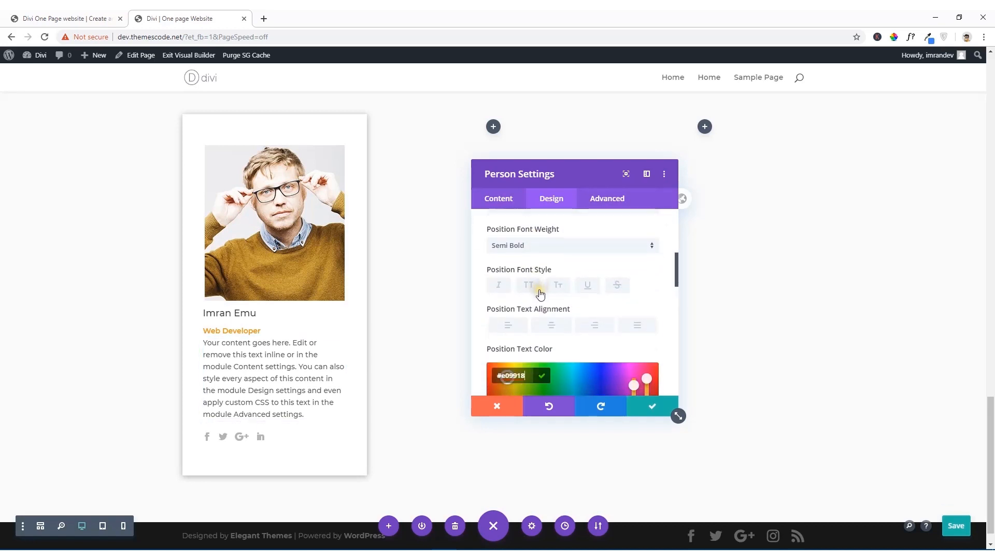
pyautogui.scroll(-3, 541, 294)
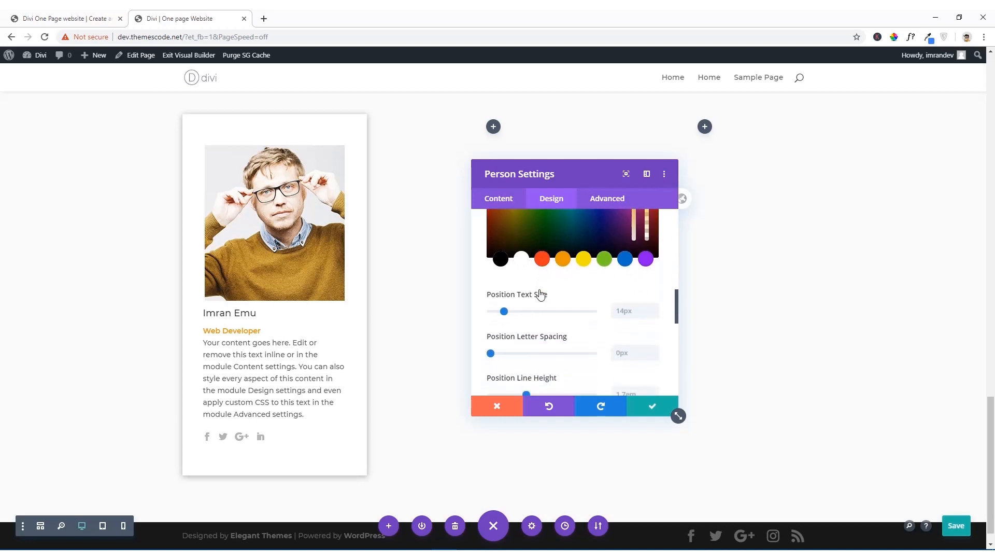
pyautogui.moveTo(505, 311); pyautogui.dragTo(518, 313)
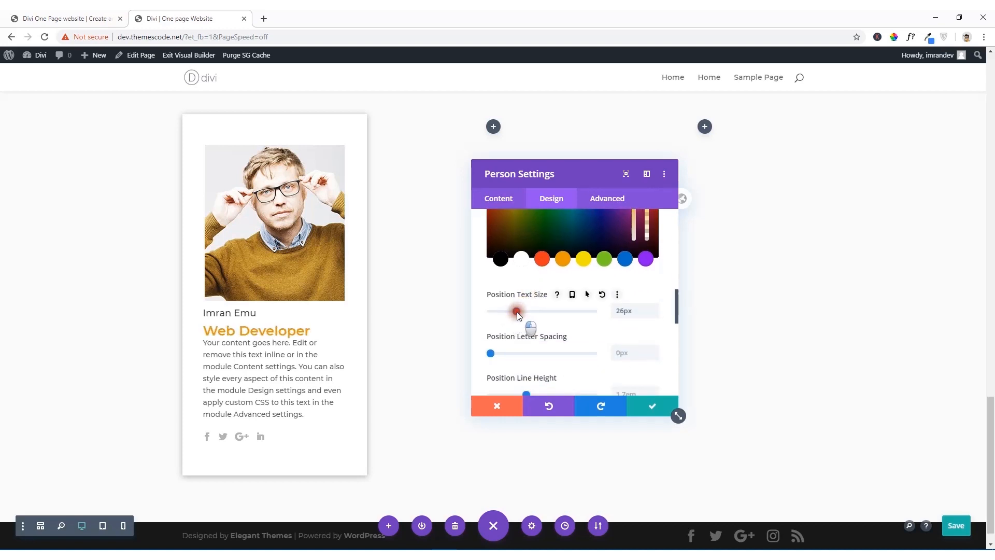
pyautogui.moveTo(517, 315); pyautogui.dragTo(514, 312)
# Step: Increase the line height of the Person module's position text to 1.9em
pyautogui.scroll(-2, 515, 312)
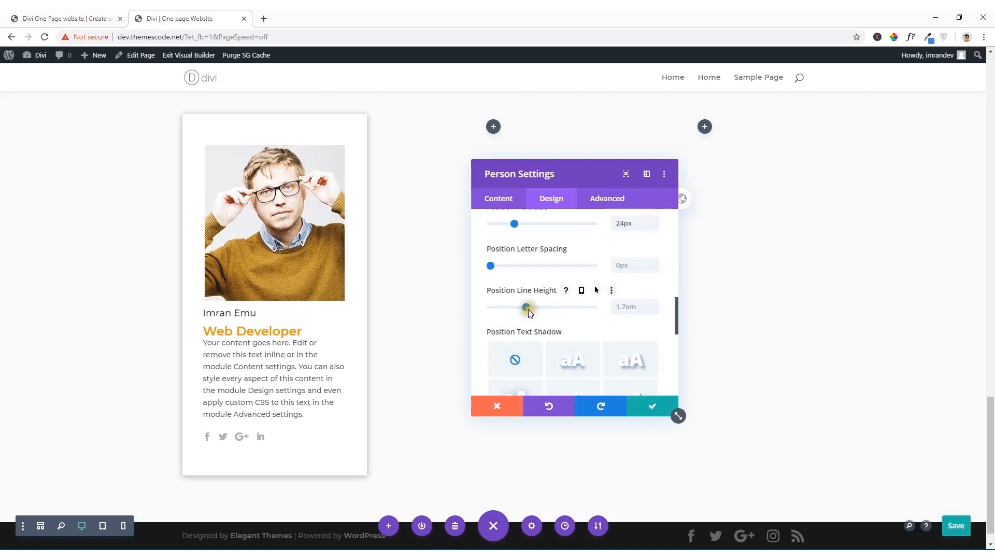
pyautogui.moveTo(527, 308); pyautogui.dragTo(537, 309)
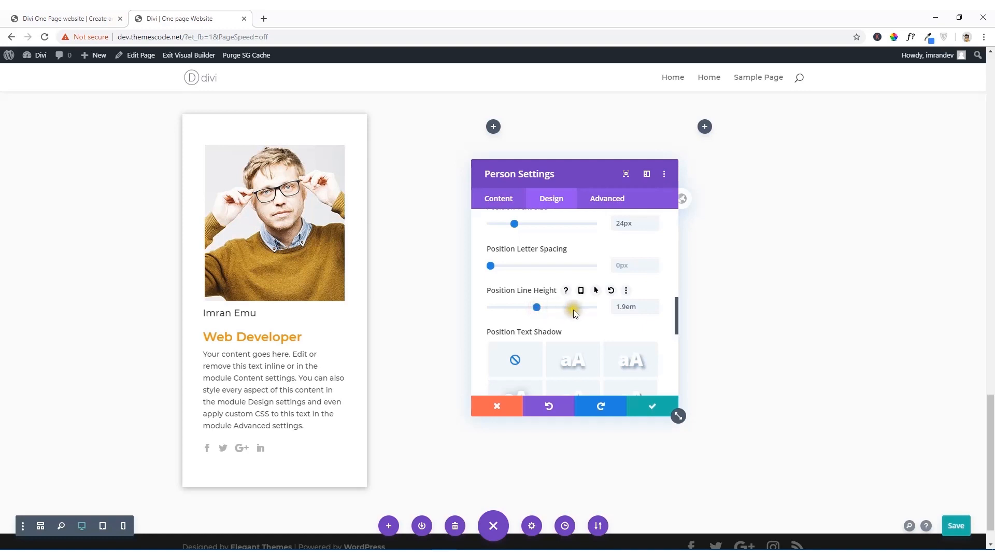
pyautogui.scroll(2, 550, 285)
pyautogui.scroll(-3, 549, 288)
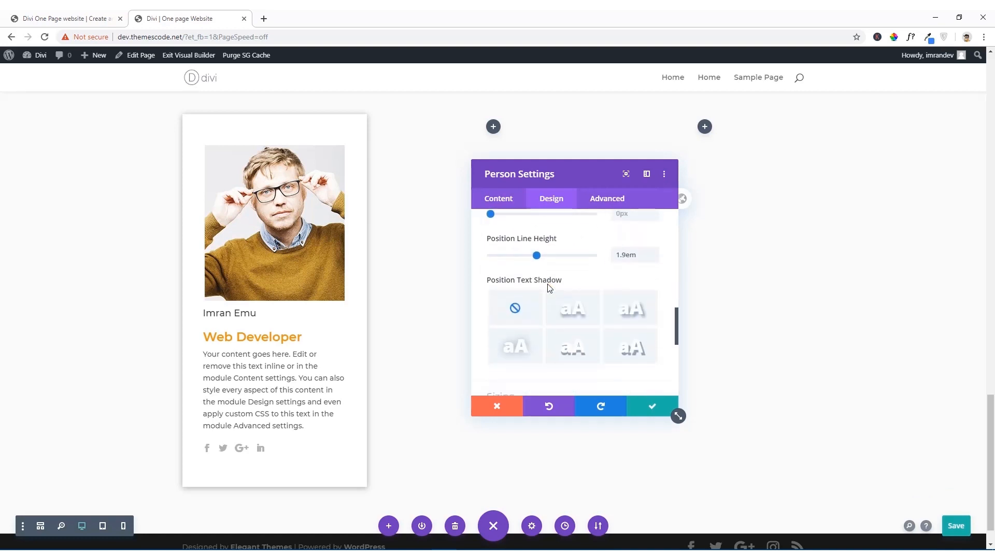
pyautogui.scroll(-3, 549, 288)
# Step: Compare with the reference team cards, then set the Person module's title font weight to Bold
pyautogui.click(50, 16)
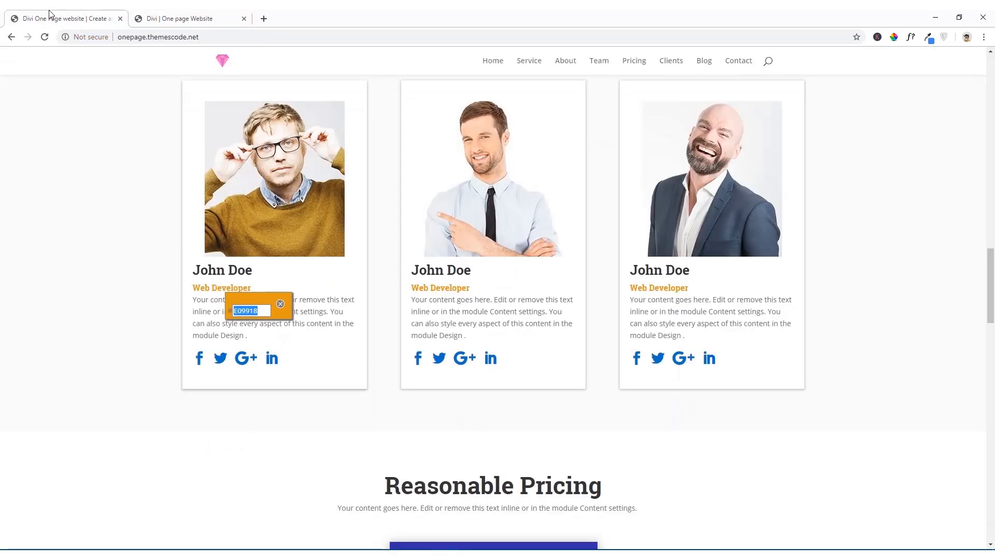
pyautogui.click(163, 17)
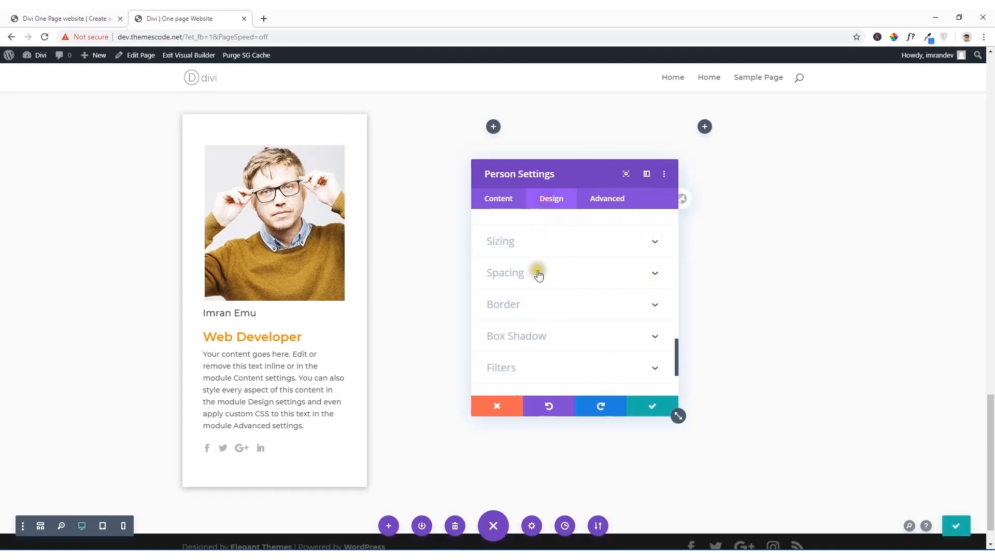
pyautogui.scroll(3, 539, 275)
pyautogui.scroll(5, 539, 292)
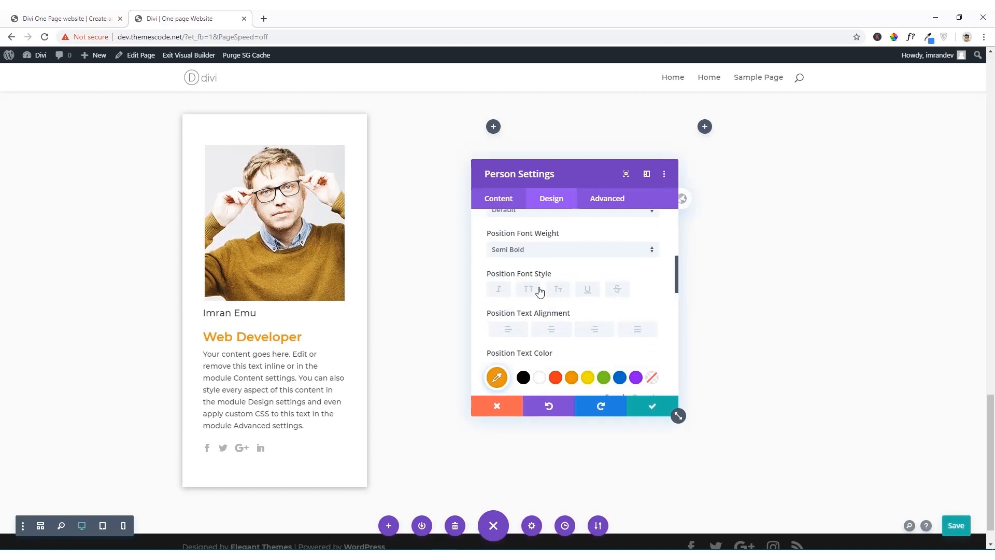
pyautogui.scroll(5, 538, 268)
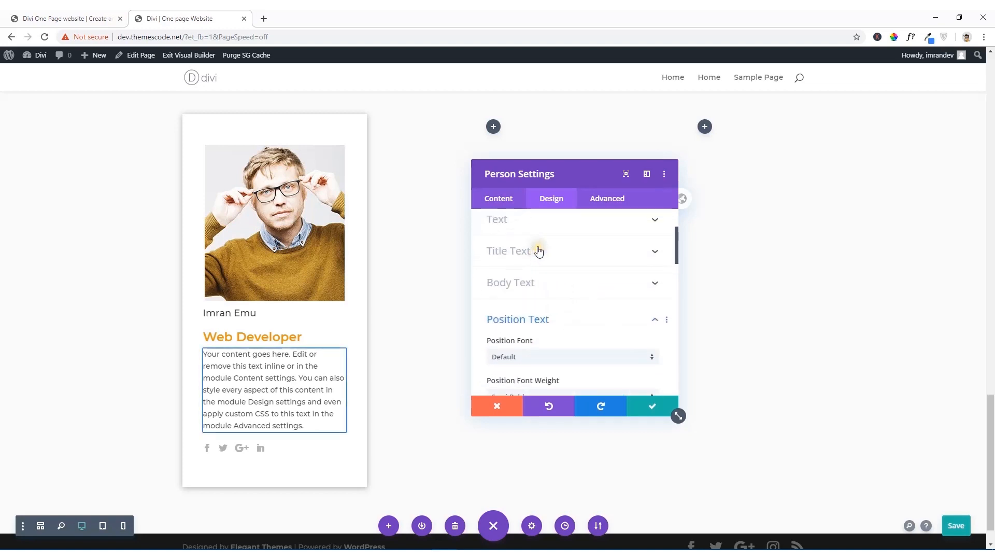
pyautogui.click(523, 260)
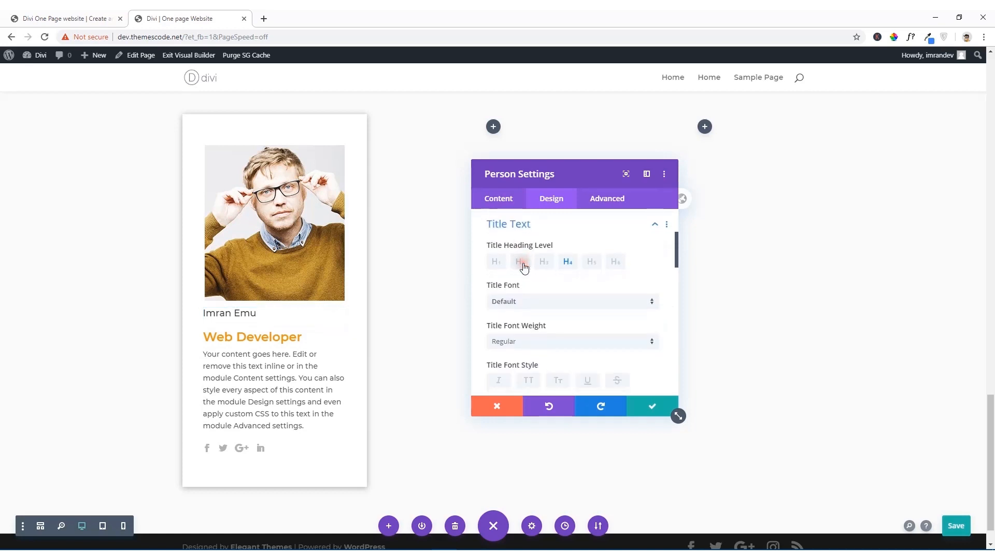
pyautogui.click(529, 341)
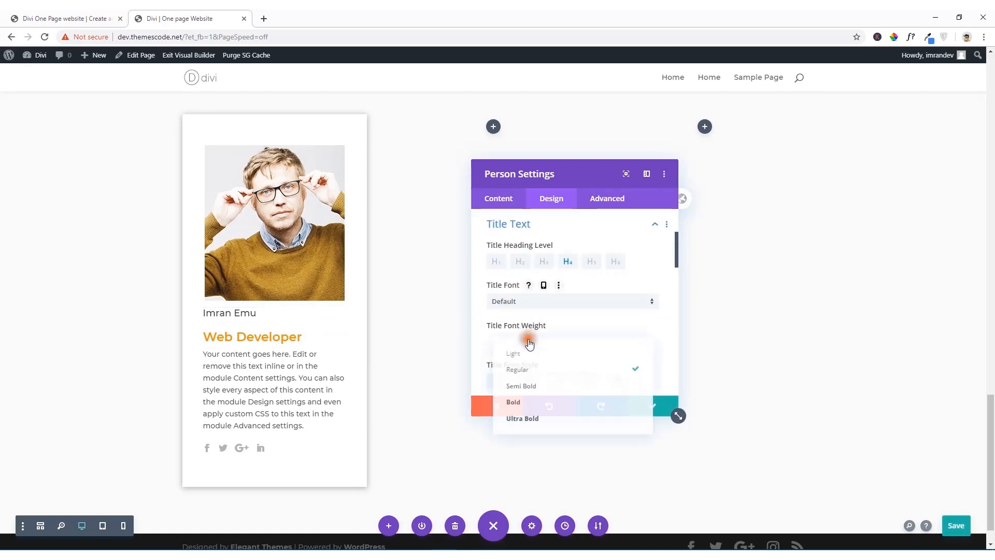
pyautogui.click(525, 404)
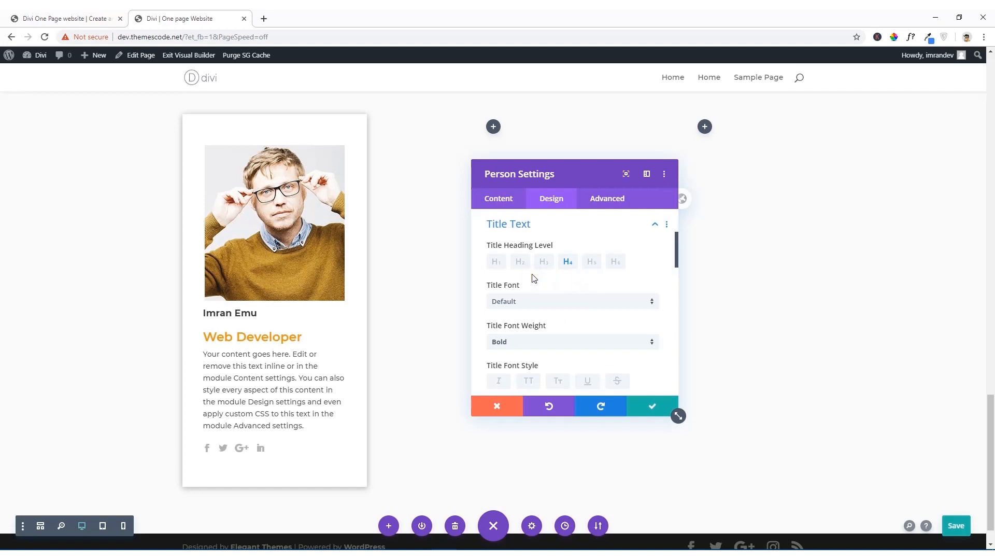
# Step: Increase the Person module's title text size to 36px
pyautogui.scroll(-1, 531, 279)
pyautogui.scroll(-2, 561, 335)
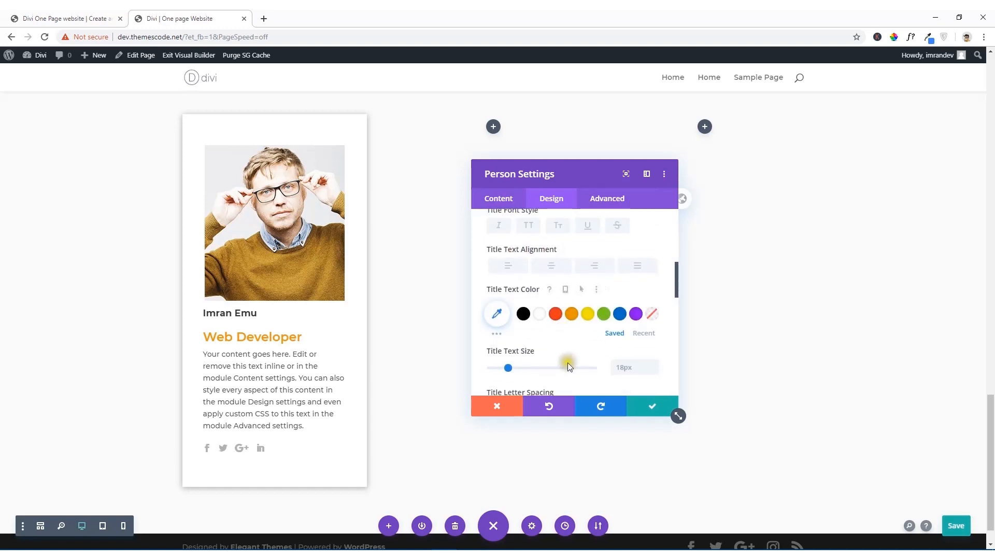
pyautogui.click(618, 368)
pyautogui.moveTo(508, 369)
pyautogui.mouseDown()
pyautogui.moveTo(539, 372)
pyautogui.moveTo(527, 369)
pyautogui.mouseUp()
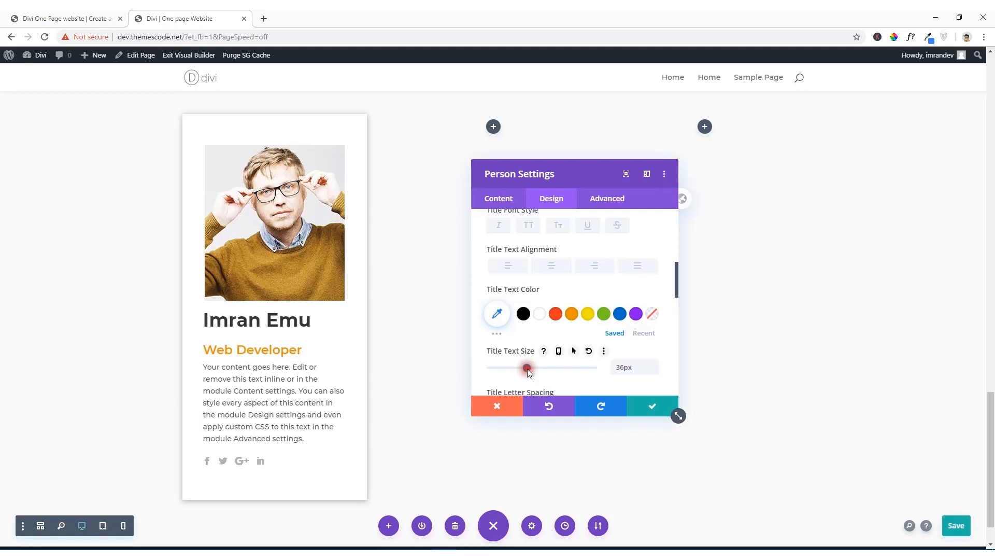
pyautogui.scroll(-3, 580, 360)
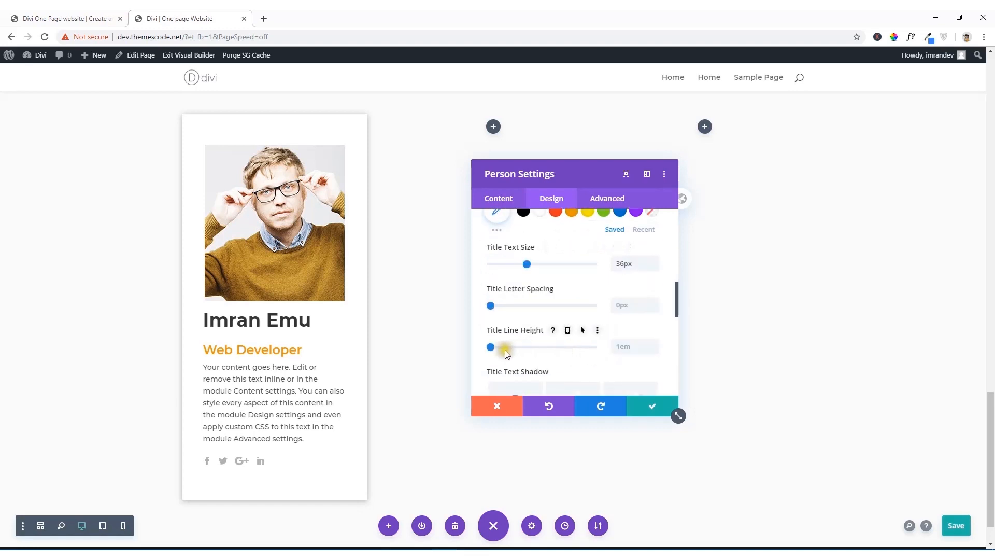
# Step: Enable a custom icon font size for the Person module's social icons and set it to 37px
pyautogui.scroll(-8, 576, 358)
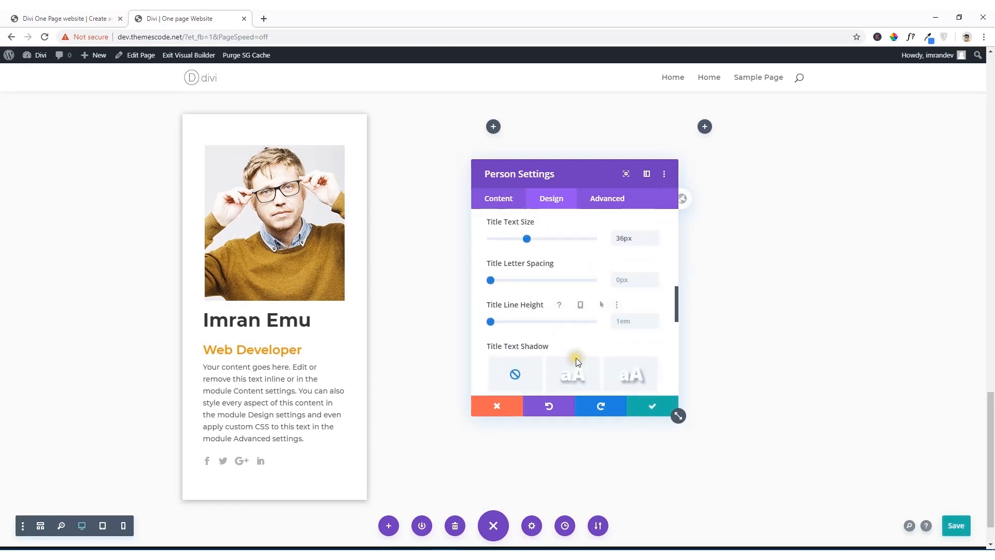
pyautogui.scroll(-2, 578, 363)
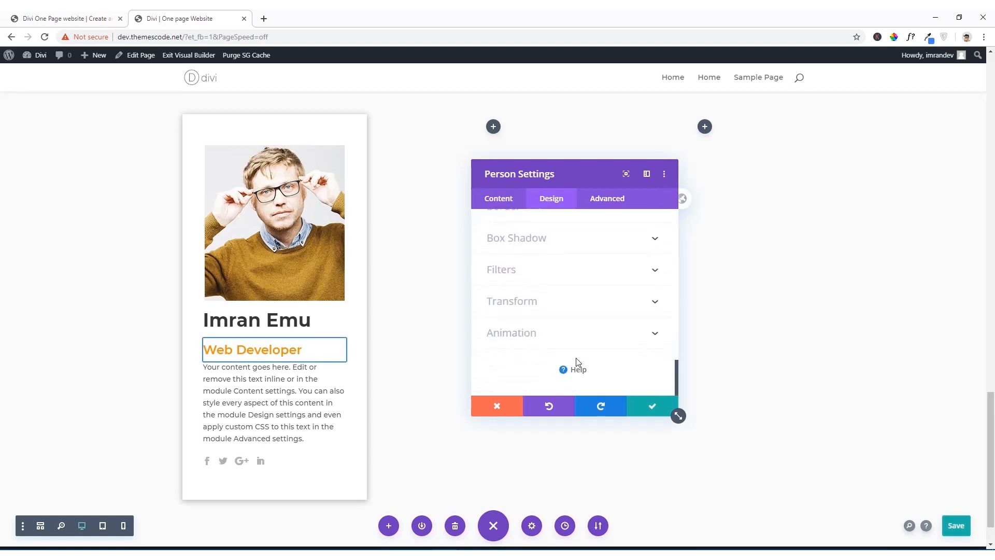
pyautogui.scroll(7, 568, 315)
pyautogui.scroll(8, 568, 317)
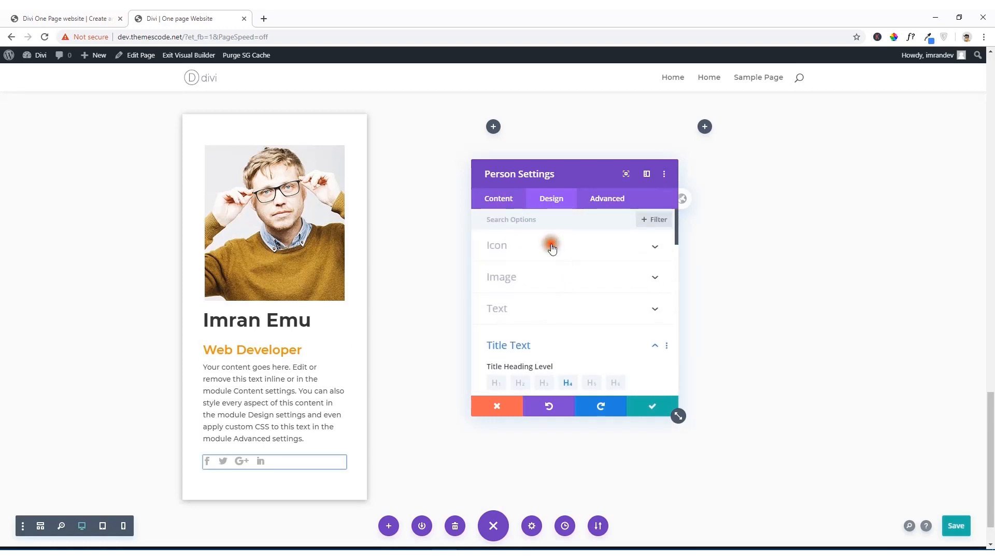
pyautogui.click(551, 244)
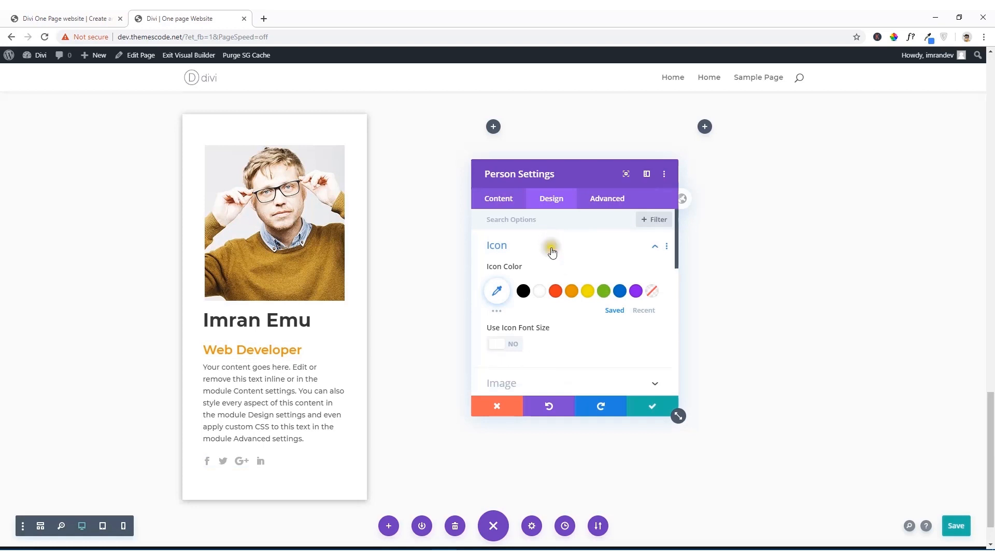
pyautogui.click(498, 351)
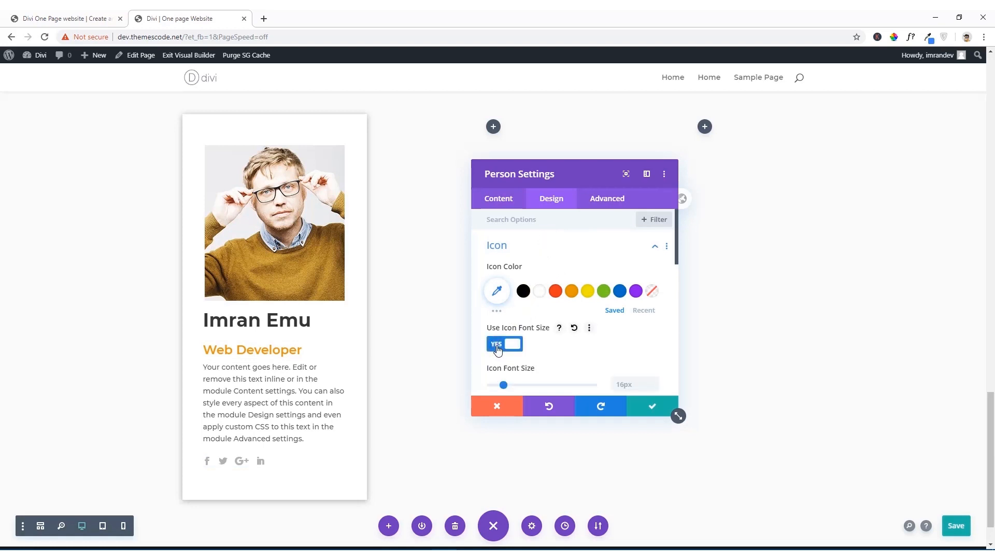
pyautogui.click(498, 345)
pyautogui.click(497, 344)
pyautogui.moveTo(501, 389); pyautogui.dragTo(521, 387)
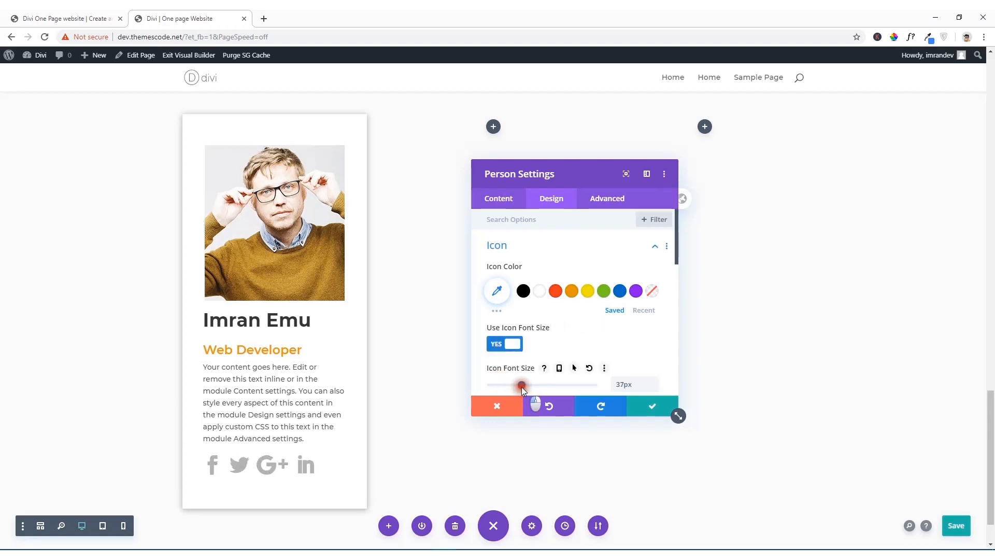
# Step: Try green and orange as the Person module's social icon color
pyautogui.scroll(-2, 529, 363)
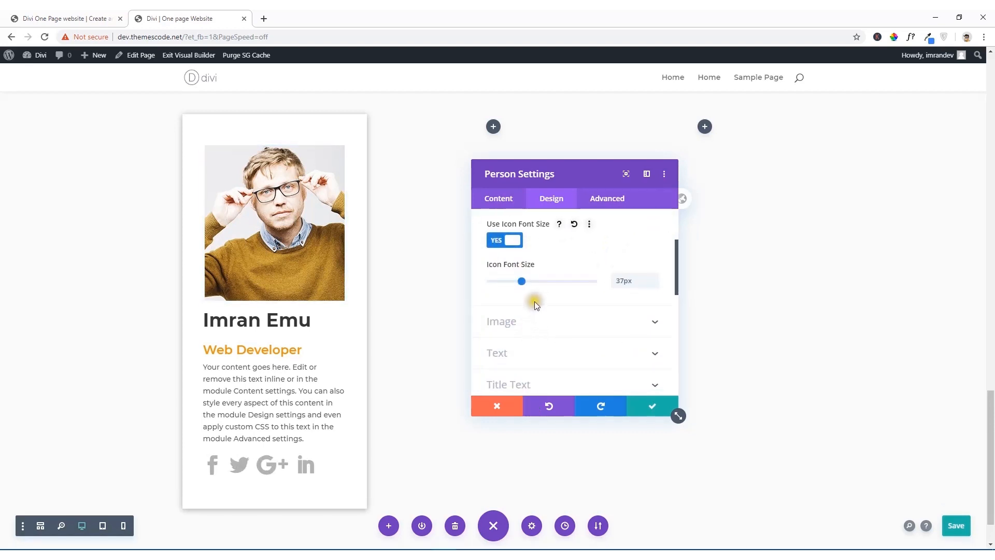
pyautogui.scroll(2, 534, 301)
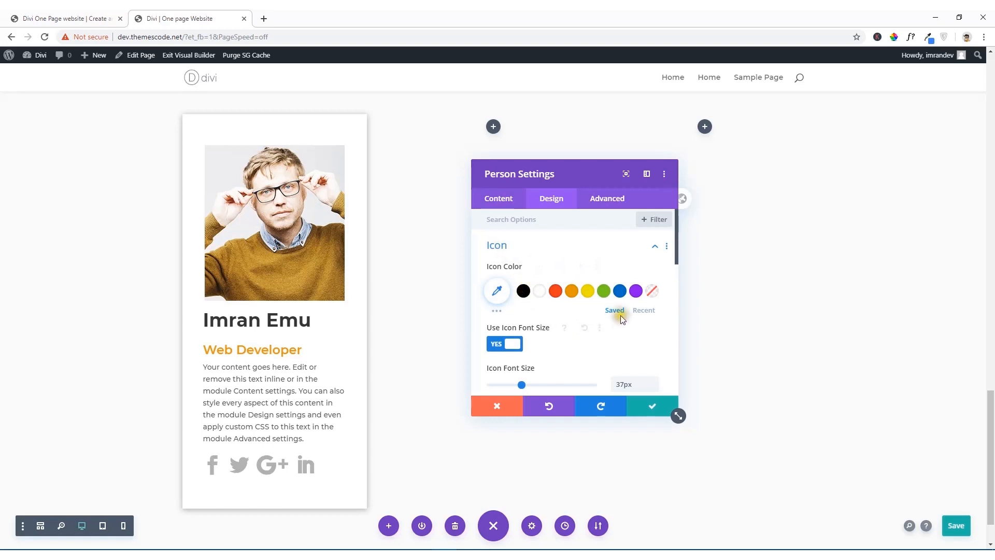
pyautogui.click(604, 292)
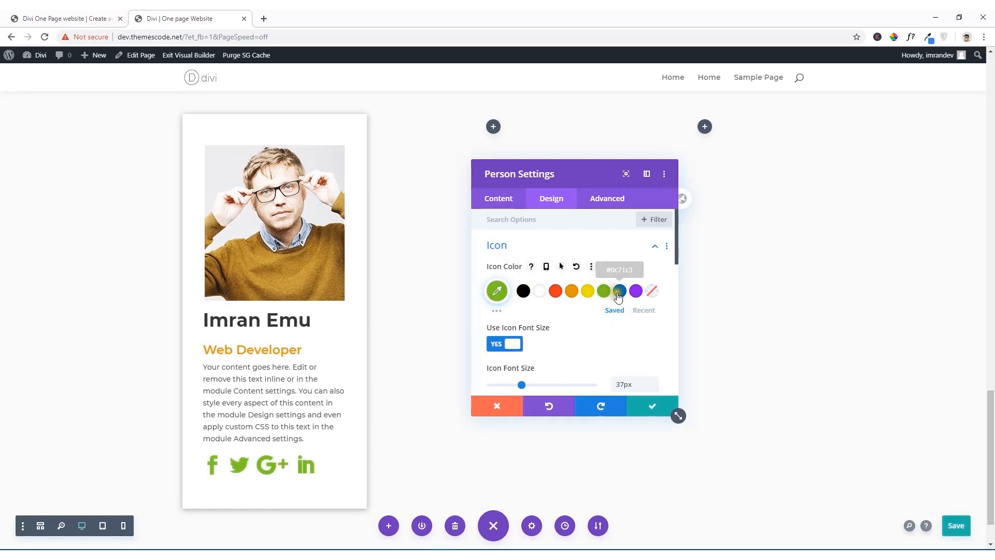
pyautogui.click(572, 292)
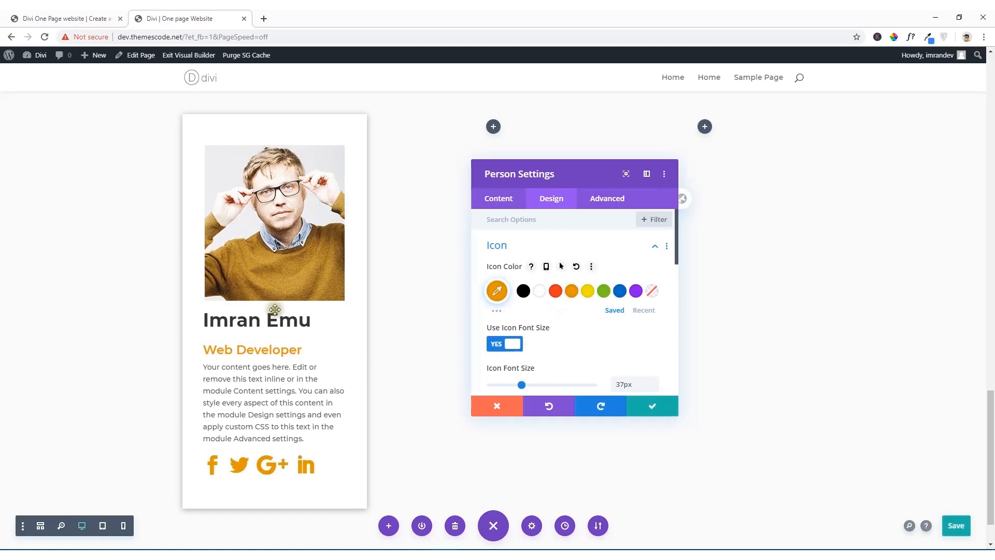
# Step: Check the icon color on the reference team cards, then set the Person module's icon color to blue (#0c71c3) and save its settings
pyautogui.click(67, 20)
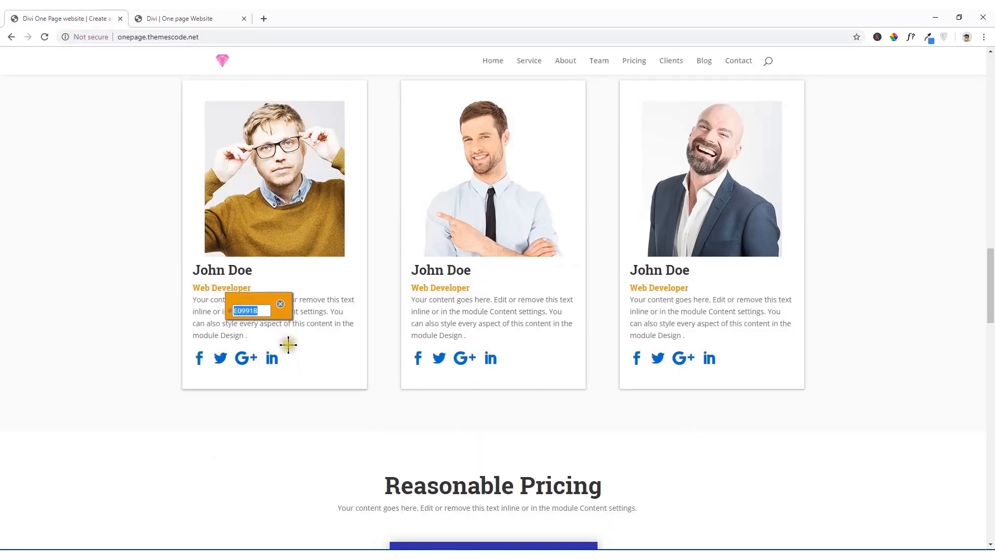
pyautogui.click(280, 304)
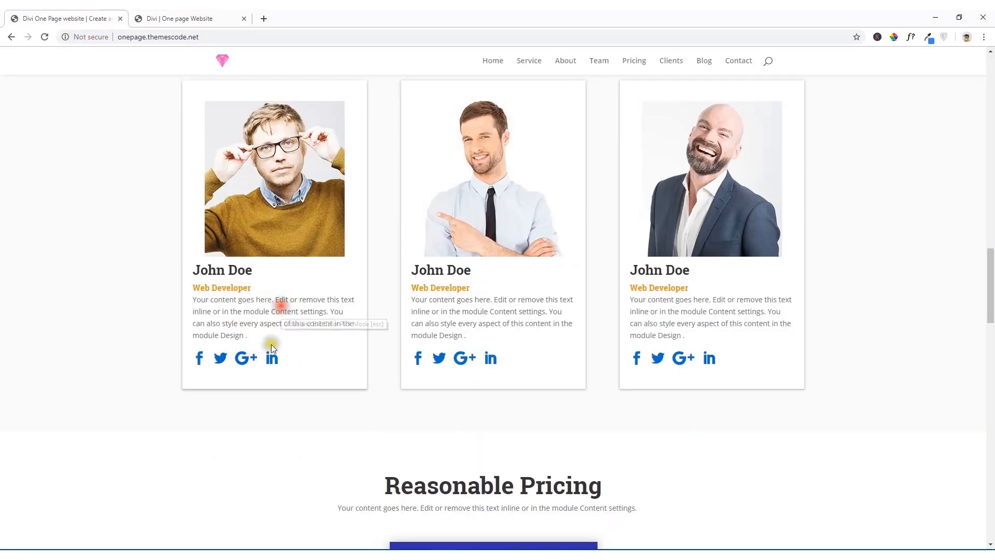
pyautogui.click(160, 15)
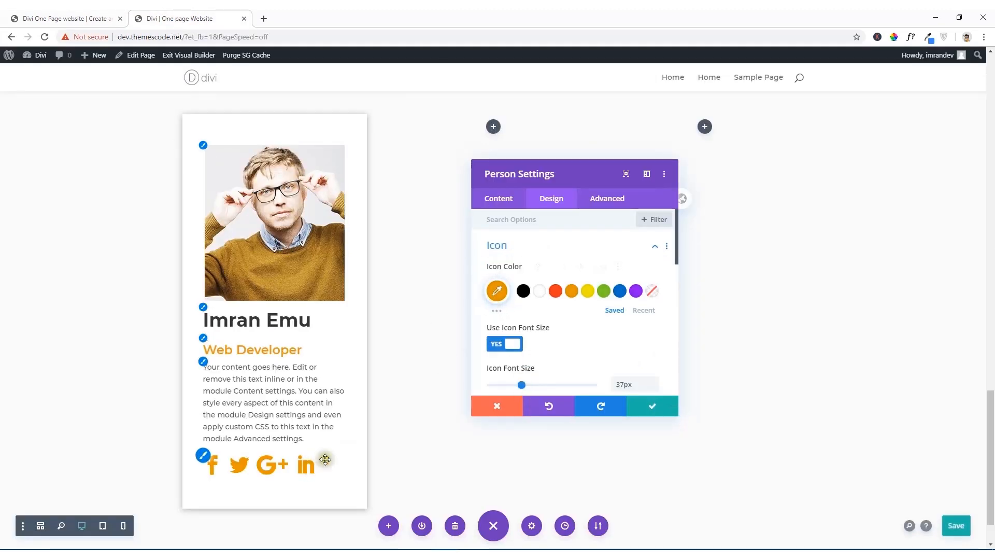
pyautogui.click(620, 295)
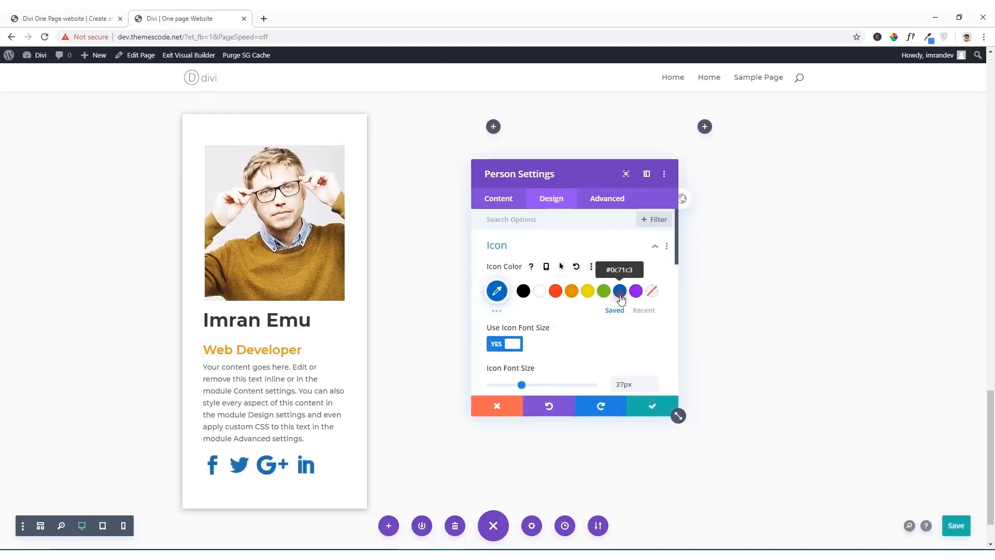
pyautogui.click(653, 407)
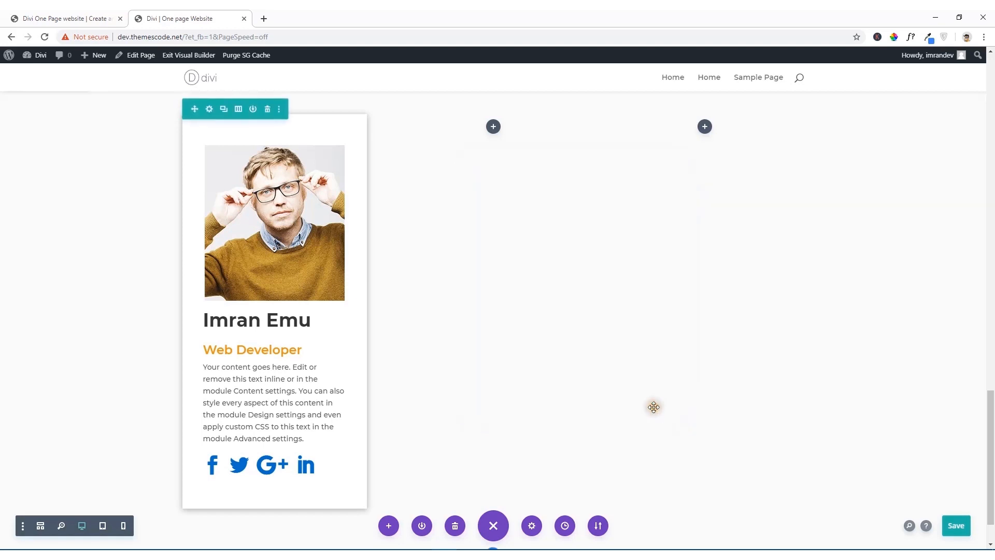
# Step: Compare with the reference team section, then set the Person module's top and bottom padding to 40px
pyautogui.click(58, 16)
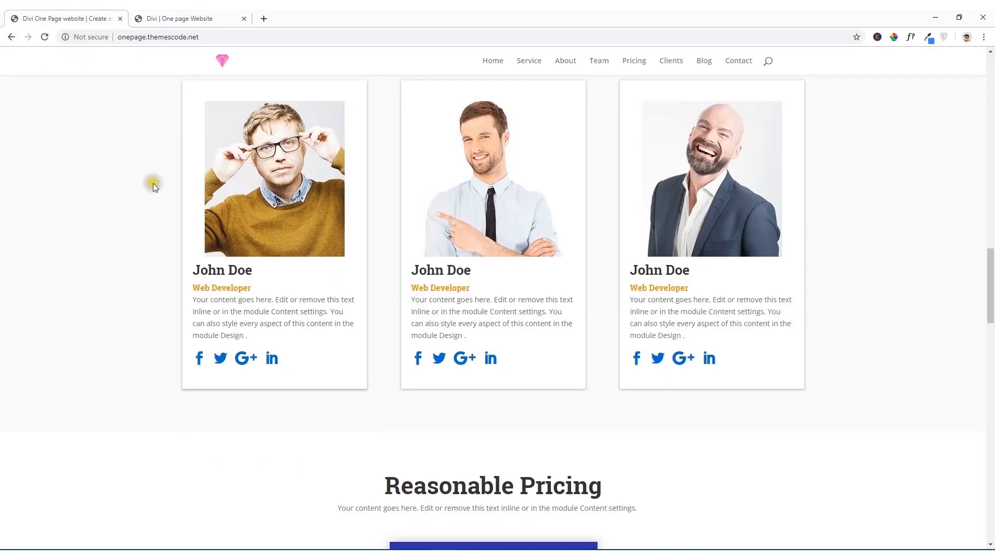
pyautogui.scroll(2, 153, 182)
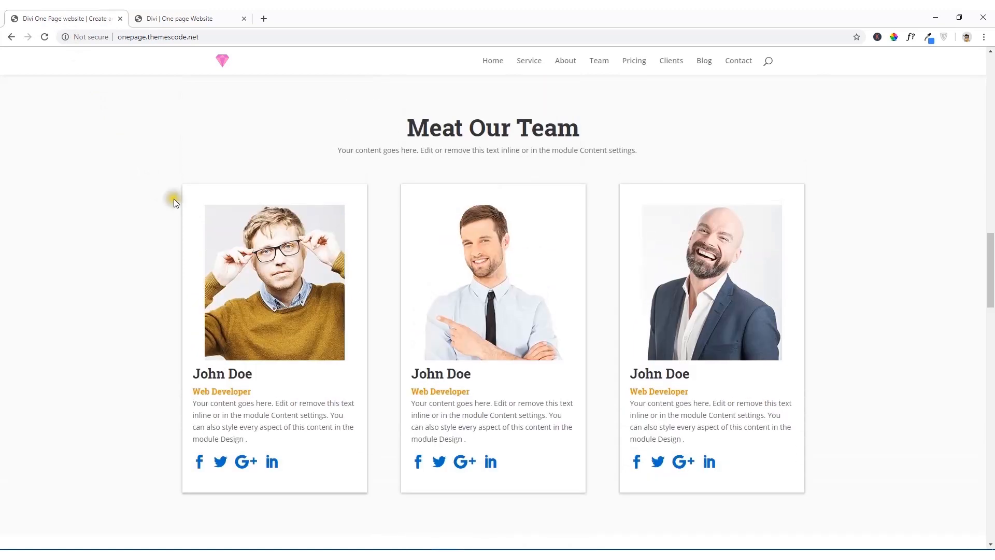
pyautogui.click(200, 17)
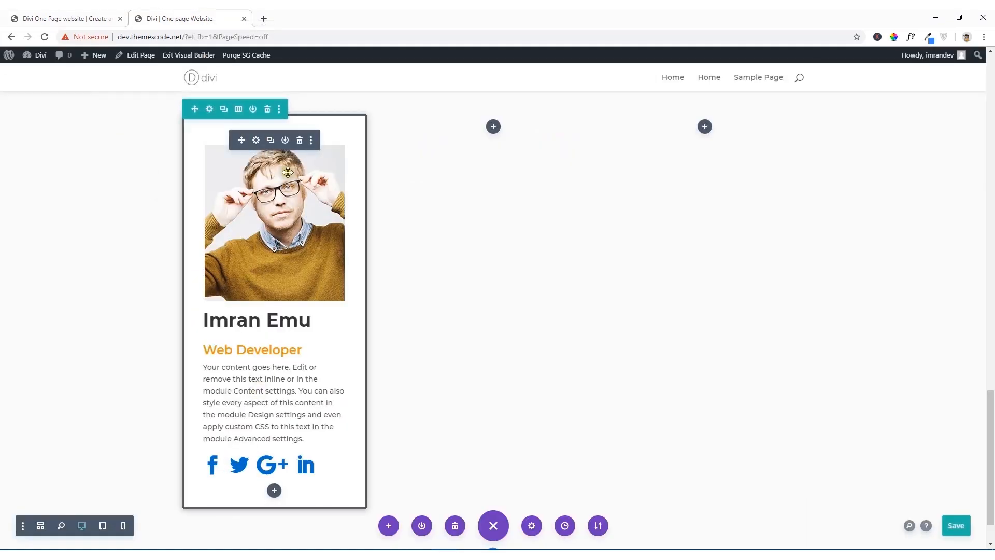
pyautogui.click(256, 141)
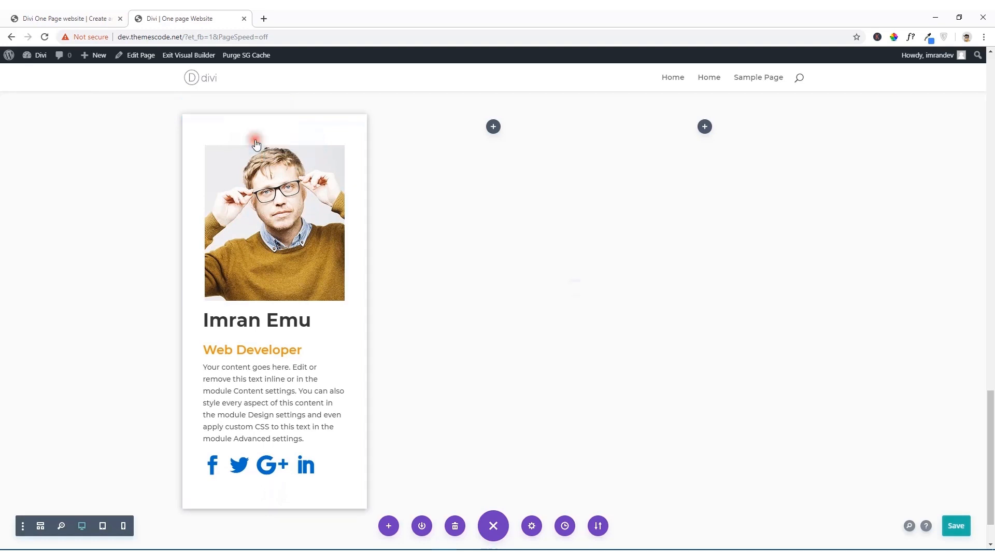
pyautogui.click(547, 201)
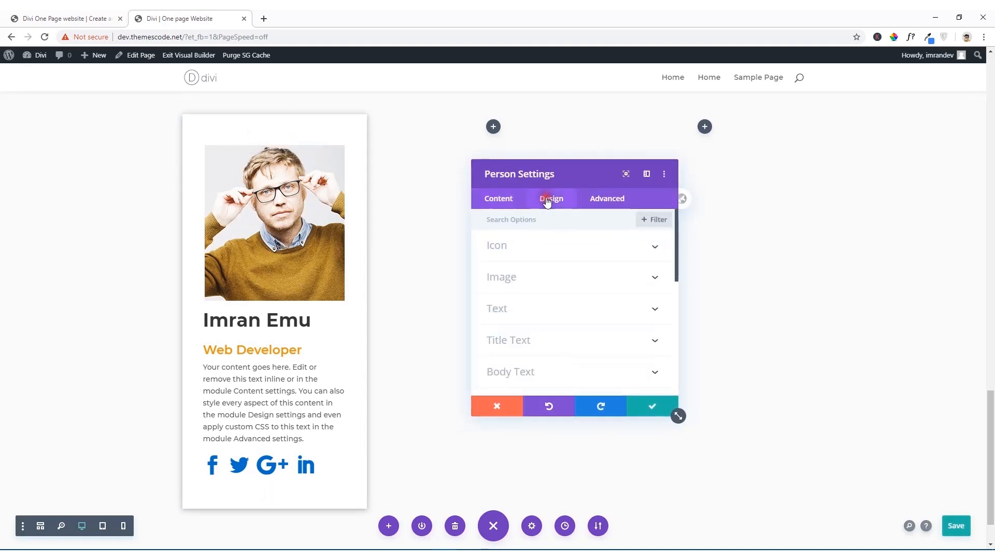
pyautogui.scroll(-3, 544, 321)
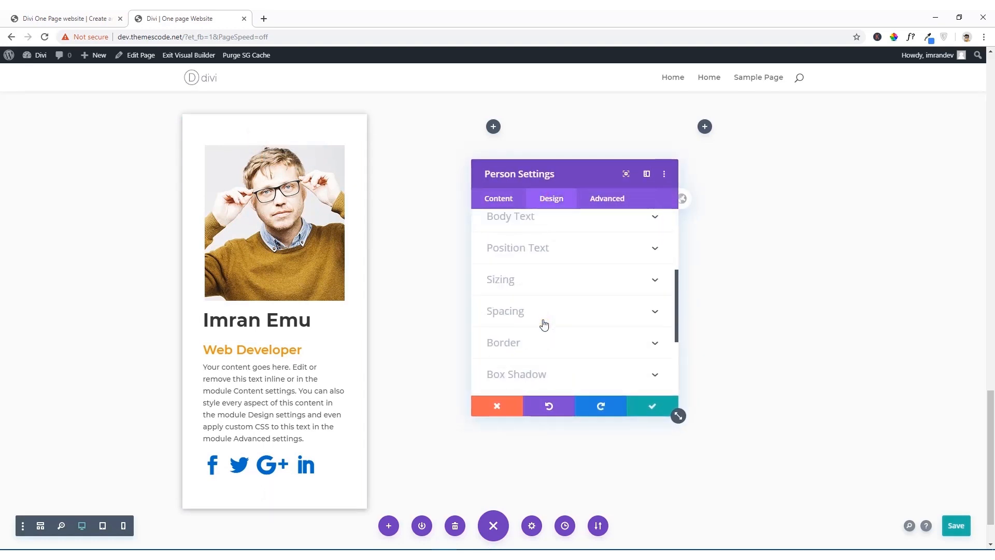
pyautogui.click(549, 310)
pyautogui.click(544, 318)
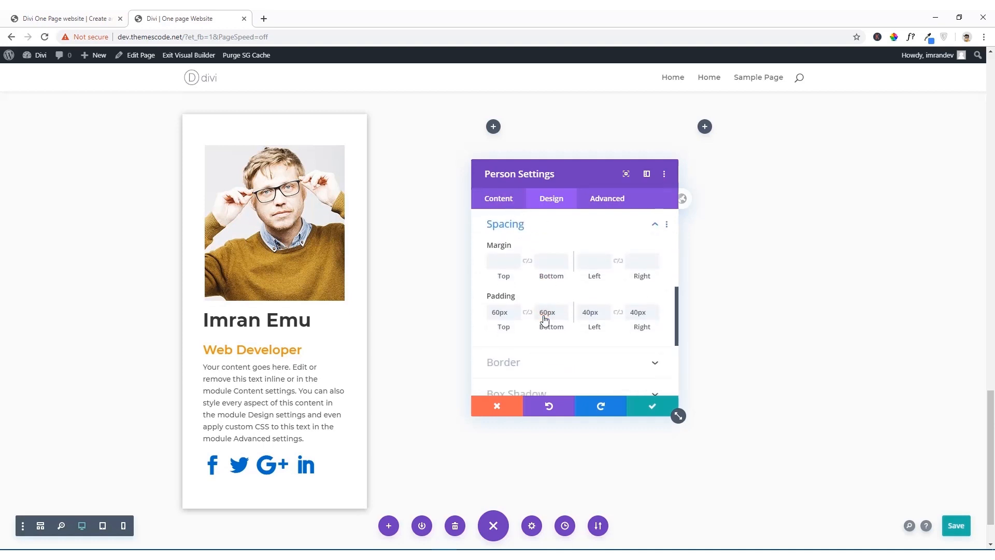
pyautogui.click(495, 312)
pyautogui.moveTo(544, 314); pyautogui.dragTo(531, 314)
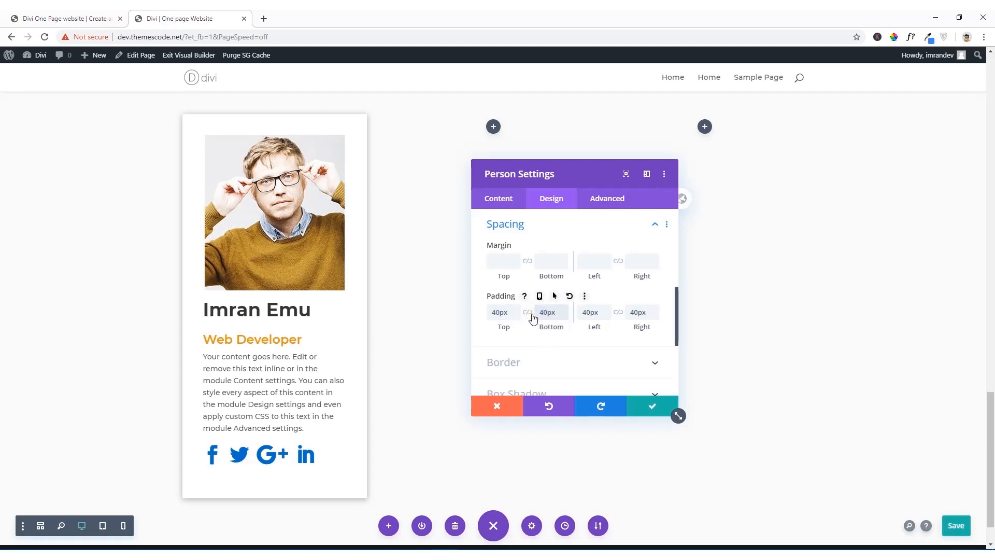
# Step: Set the Person module's left and right padding to 20px and save its settings
pyautogui.click(583, 313)
pyautogui.click(584, 313)
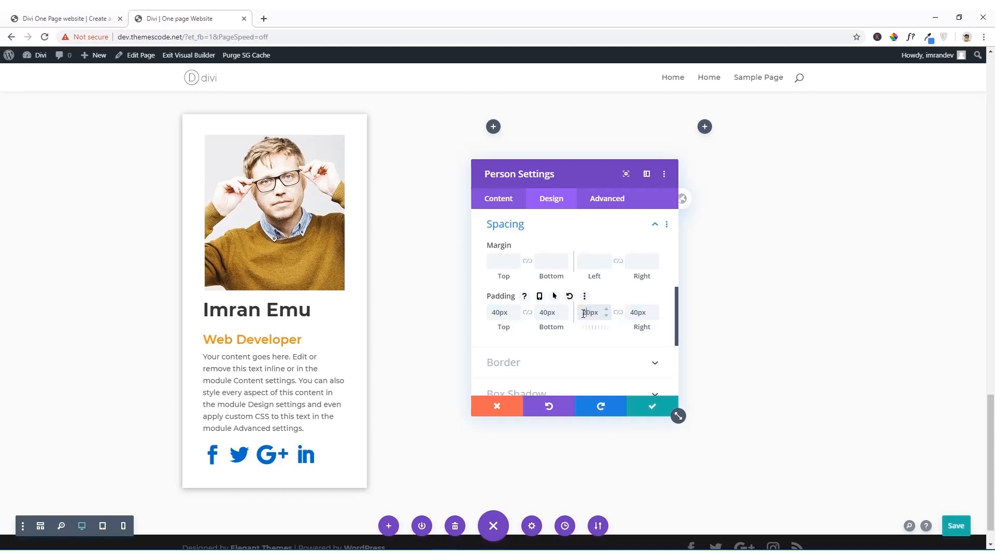
pyautogui.click(631, 314)
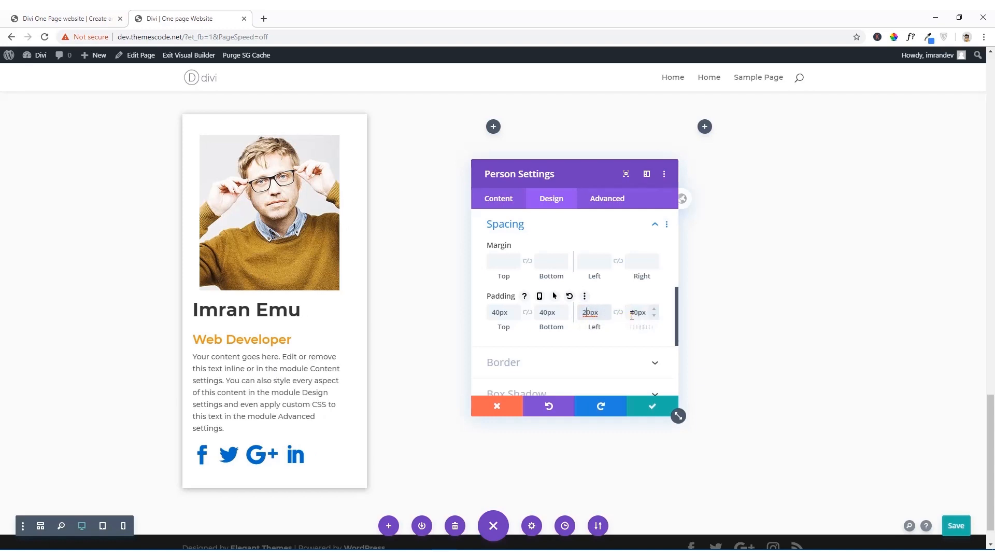
pyautogui.click(632, 313)
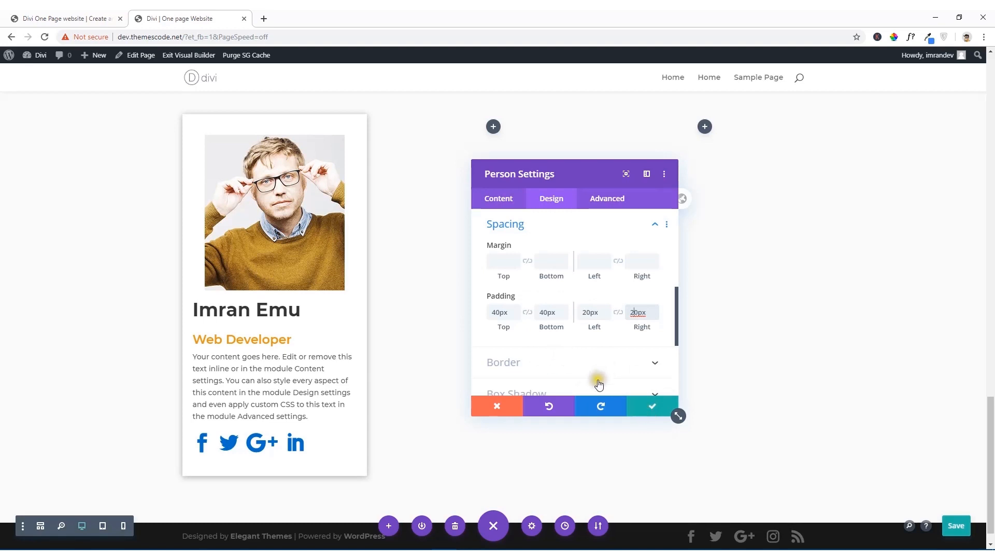
pyautogui.click(652, 407)
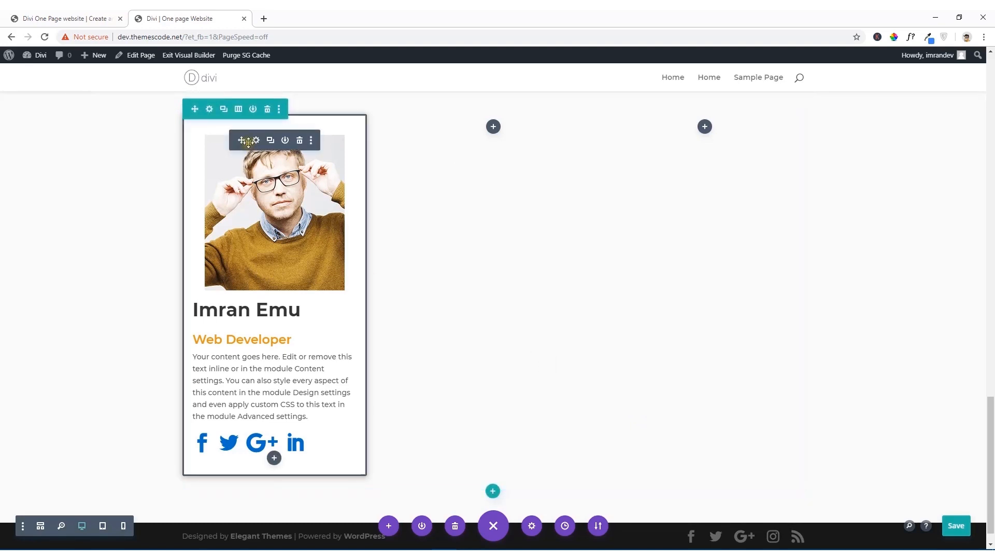
# Step: Duplicate the Person module twice and move the copies into the row's empty second and third columns
pyautogui.click(270, 140)
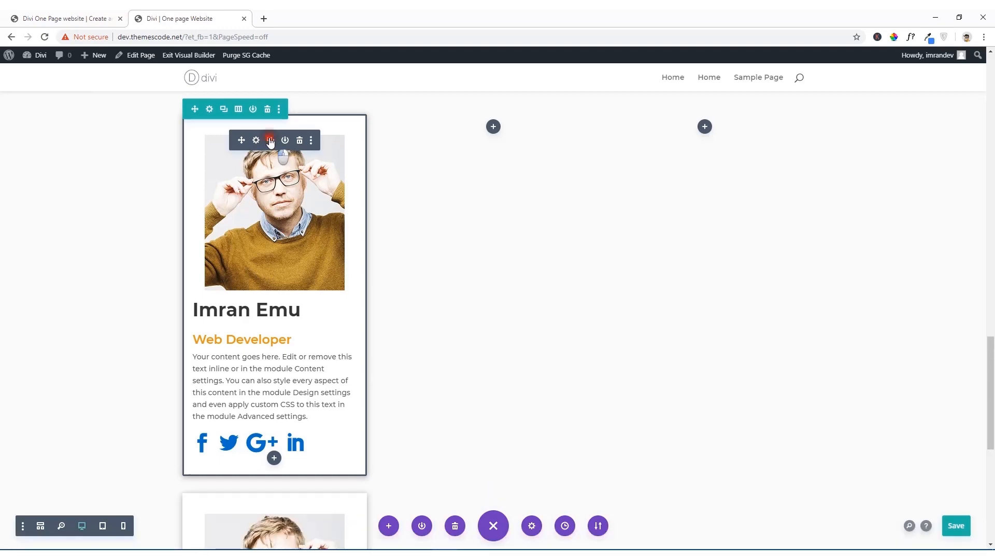
pyautogui.click(270, 141)
pyautogui.scroll(-8, 268, 148)
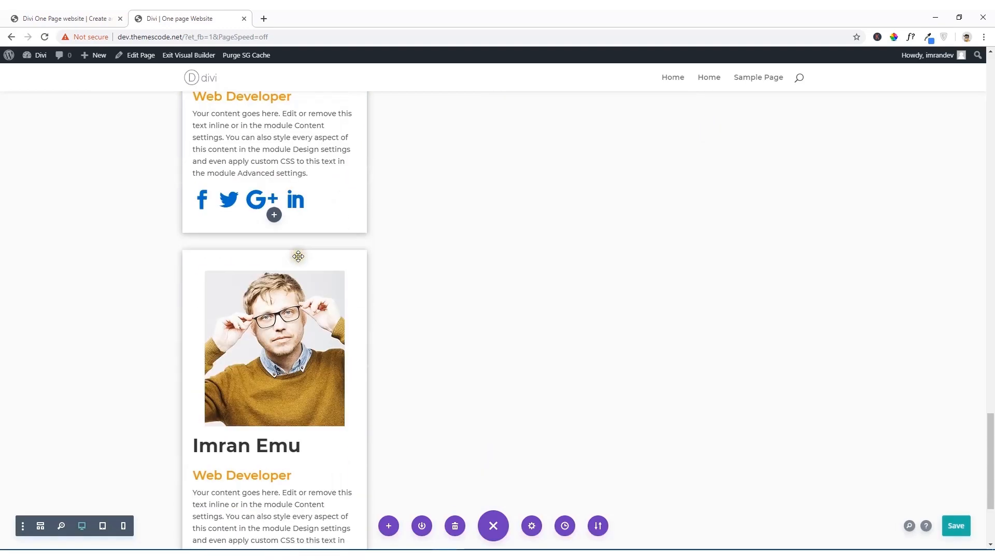
pyautogui.scroll(-4, 299, 291)
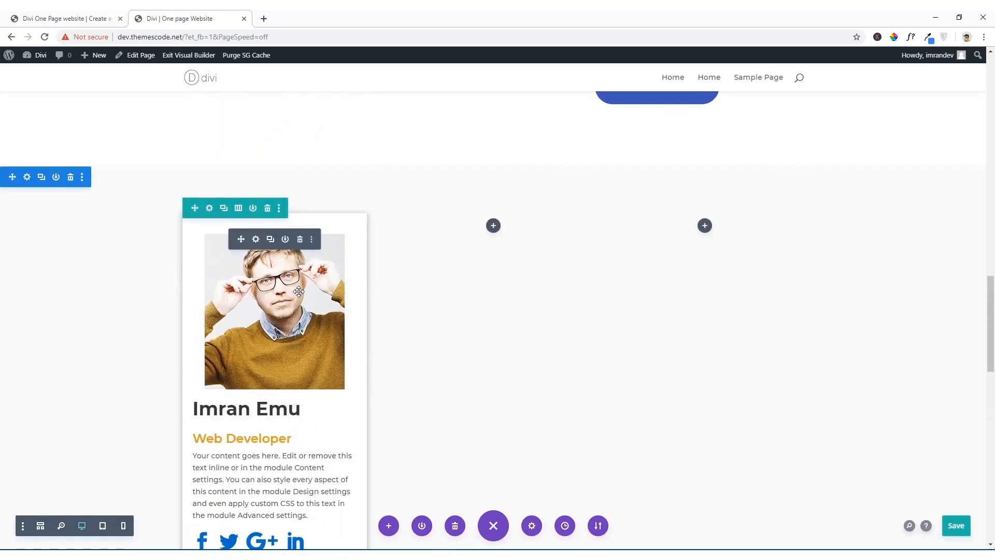
pyautogui.moveTo(240, 242); pyautogui.dragTo(493, 229)
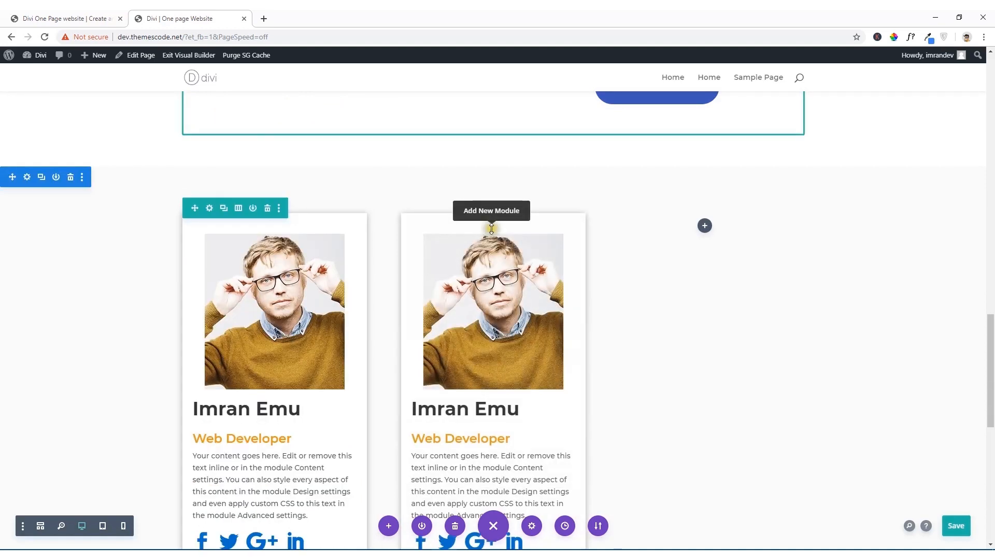
pyautogui.moveTo(238, 239); pyautogui.dragTo(707, 228)
pyautogui.scroll(-2, 551, 238)
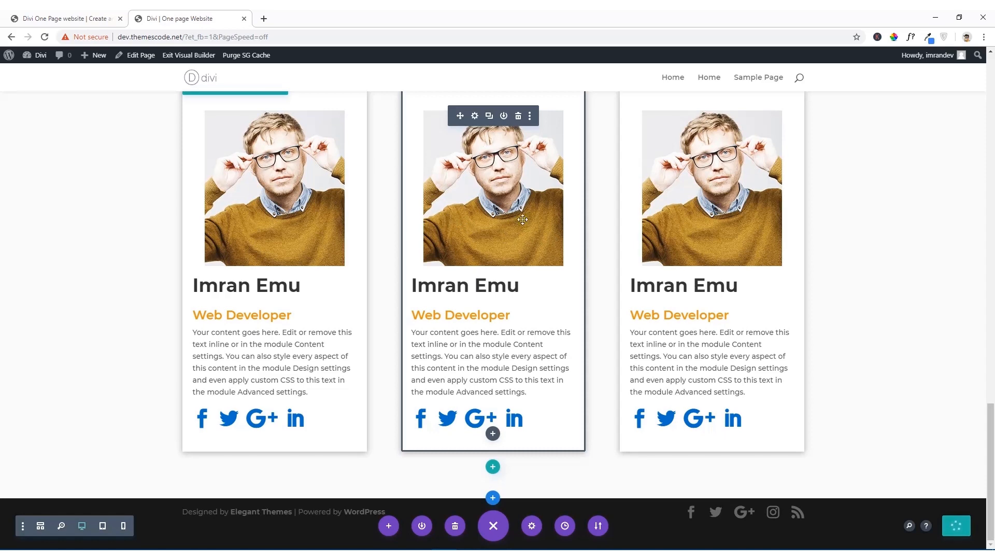
# Step: Replace the middle Person module's image with the media library photo of the smiling man in a white shirt and dark tie
pyautogui.scroll(3, 504, 180)
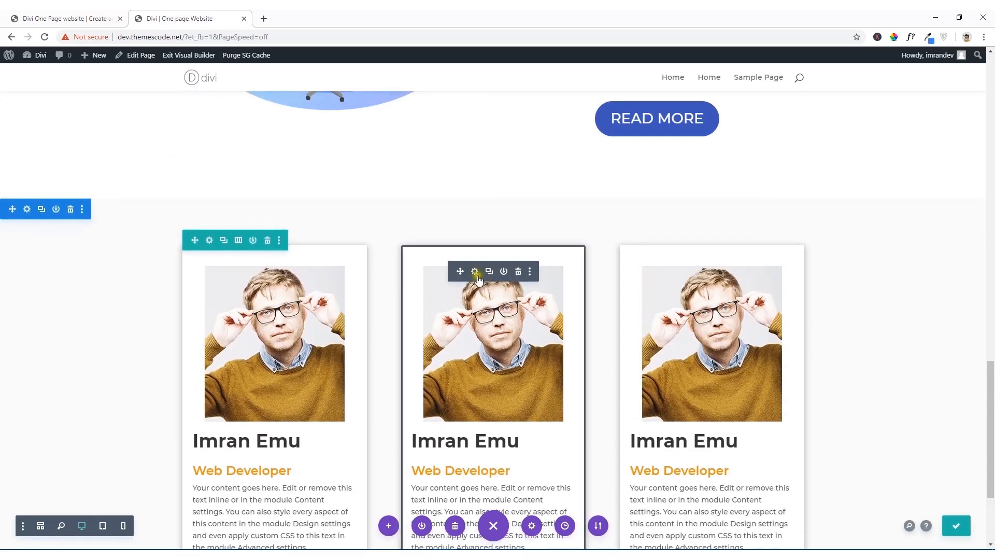
pyautogui.click(476, 272)
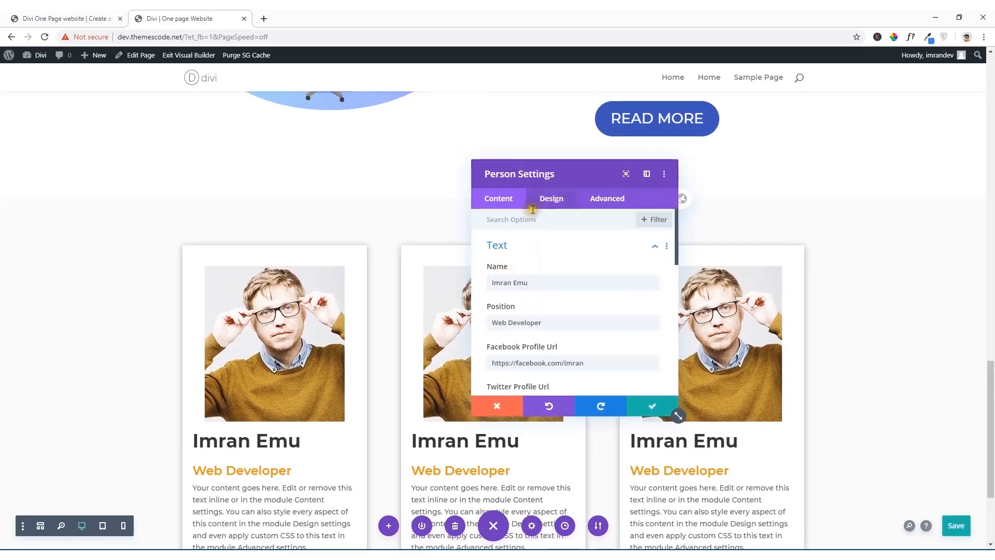
pyautogui.scroll(-4, 518, 263)
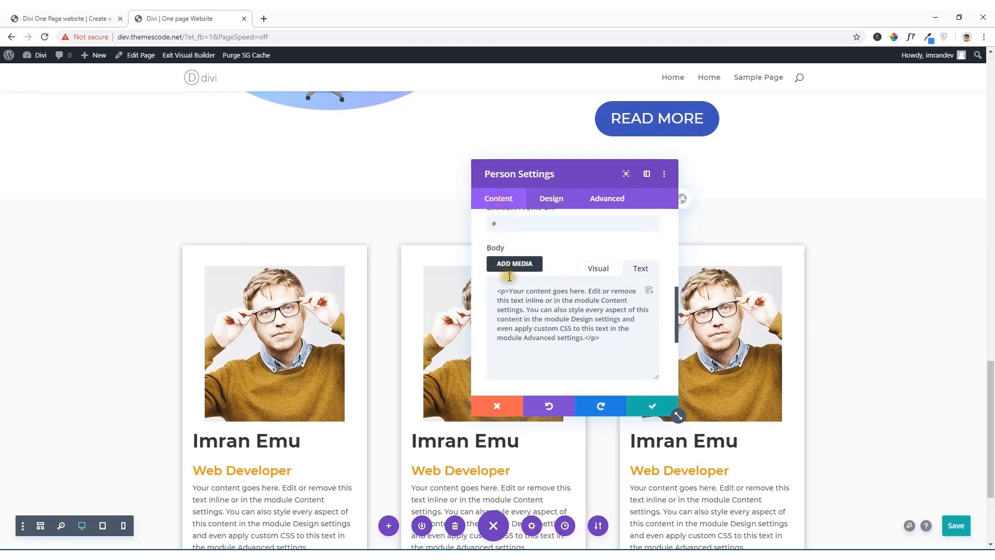
pyautogui.scroll(-5, 506, 275)
pyautogui.click(516, 240)
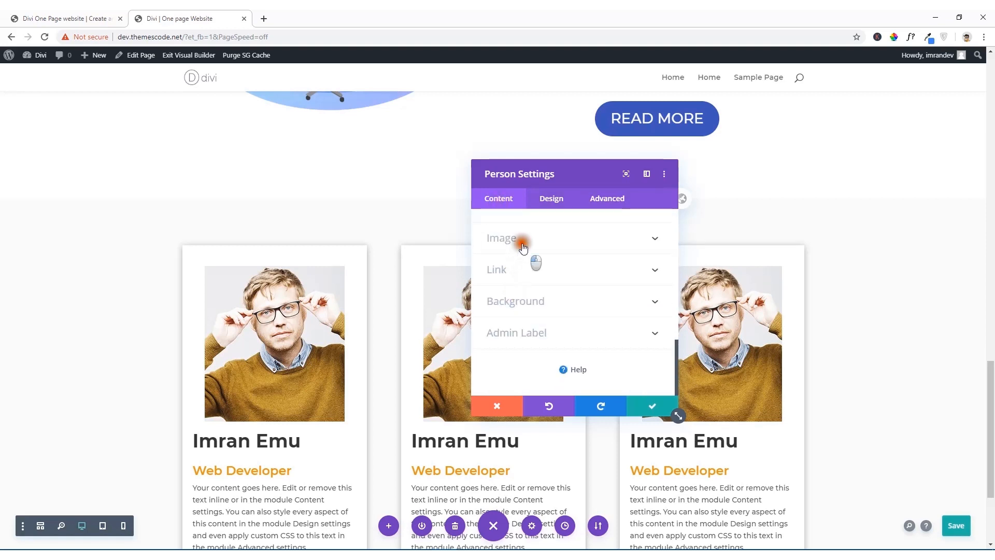
pyautogui.scroll(-2, 565, 303)
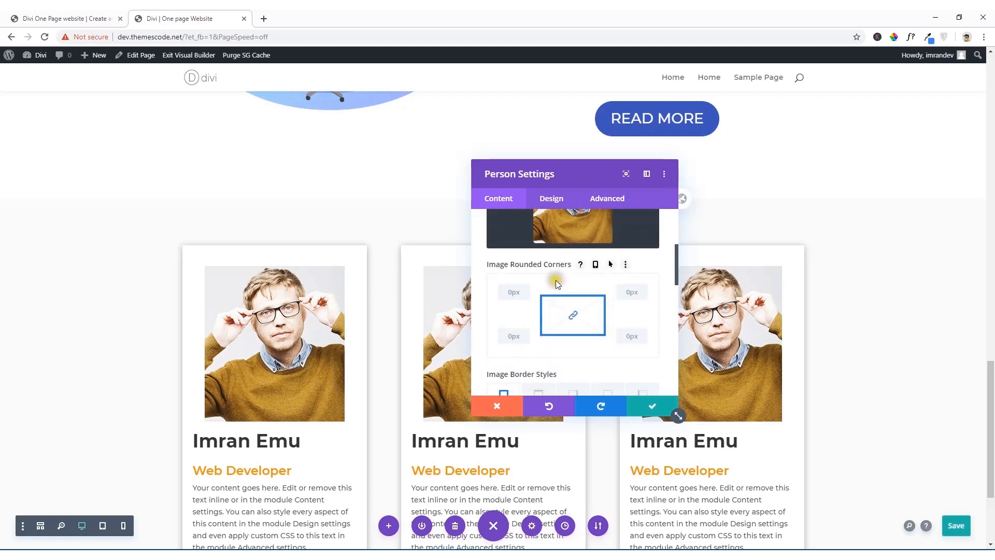
pyautogui.scroll(3, 556, 279)
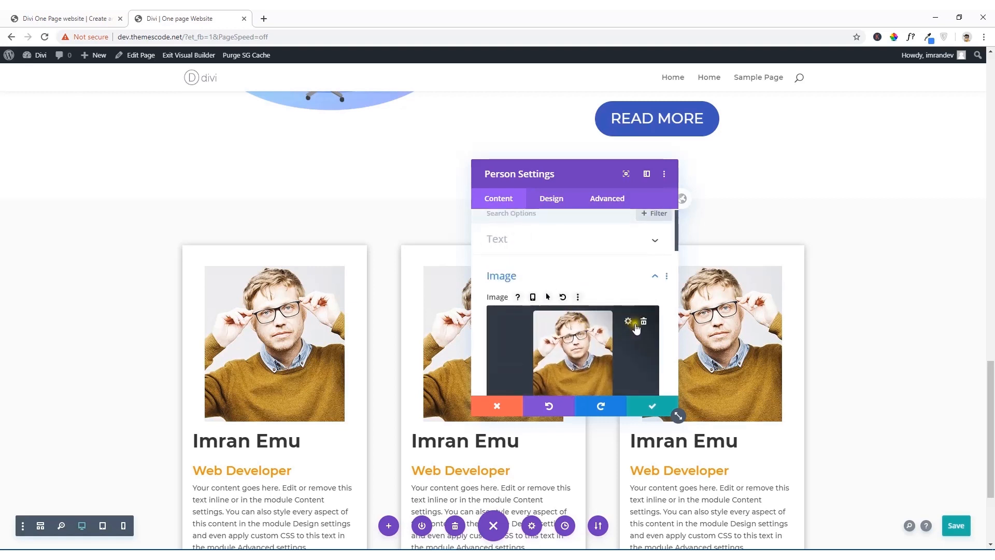
pyautogui.click(643, 323)
pyautogui.click(573, 344)
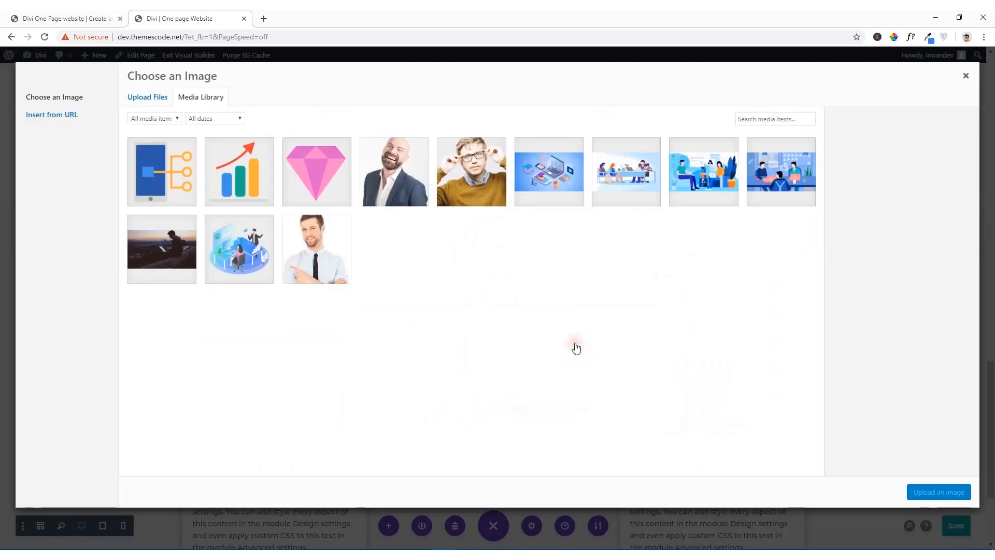
pyautogui.click(414, 188)
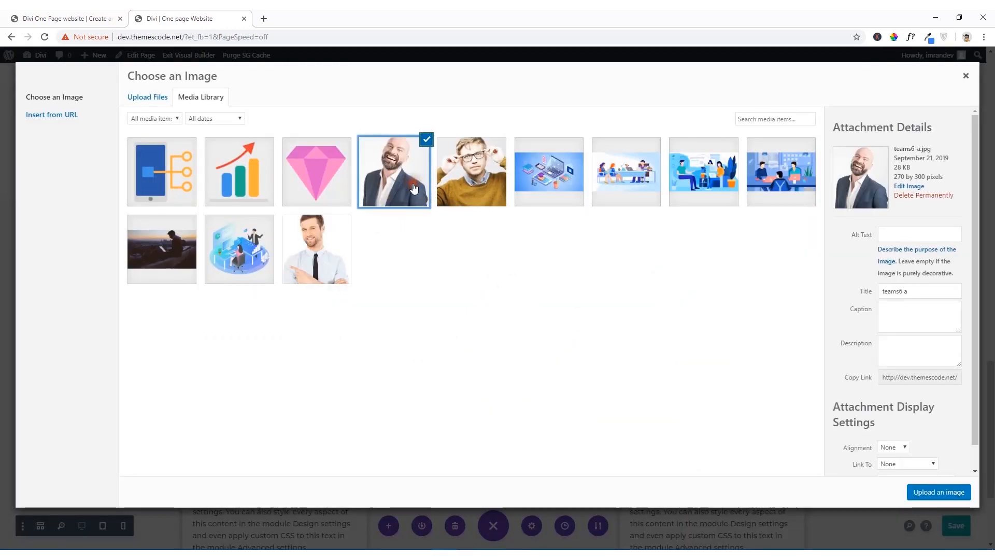
pyautogui.click(335, 263)
pyautogui.click(941, 492)
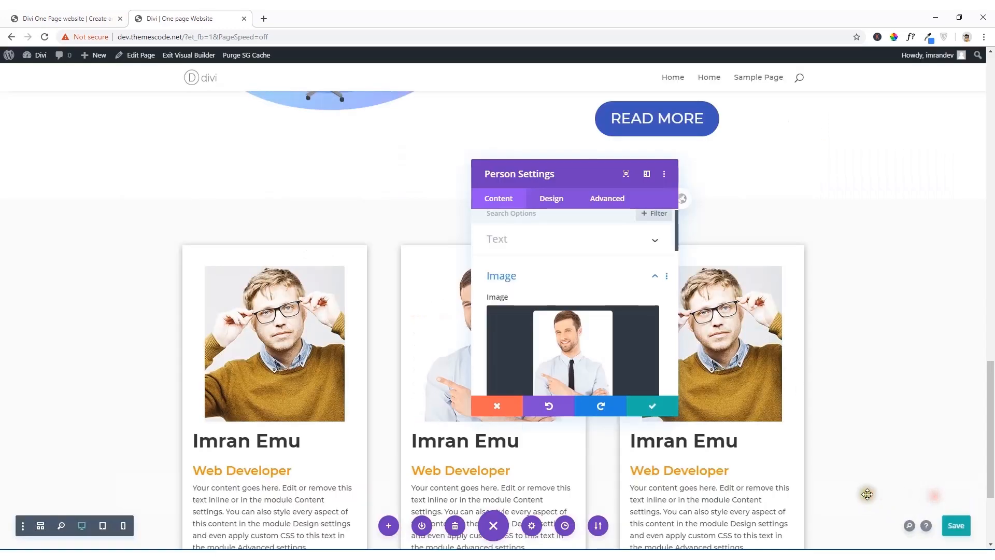
# Step: Try the first box shadow preset on the middle Person module's image, then remove the shadow
pyautogui.scroll(-10, 578, 327)
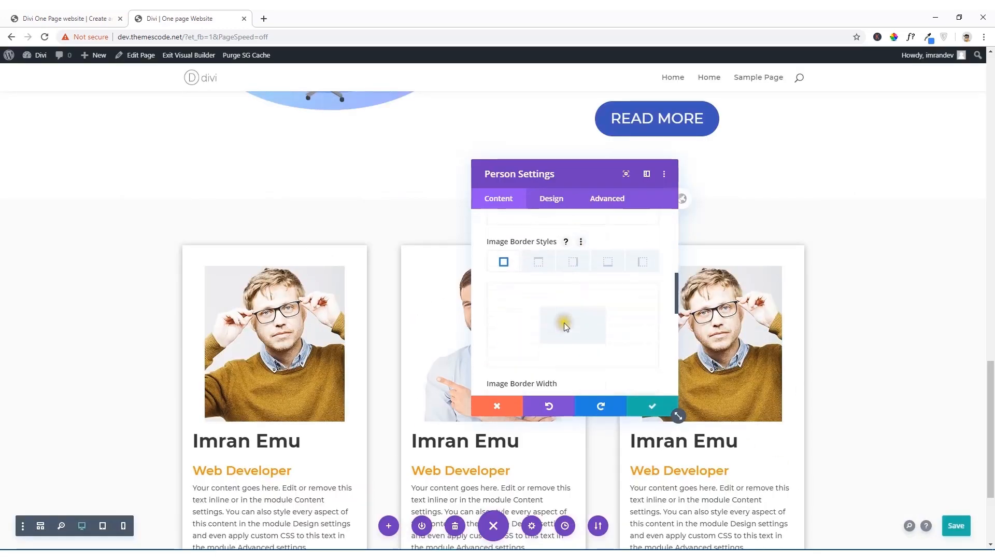
pyautogui.scroll(-4, 555, 326)
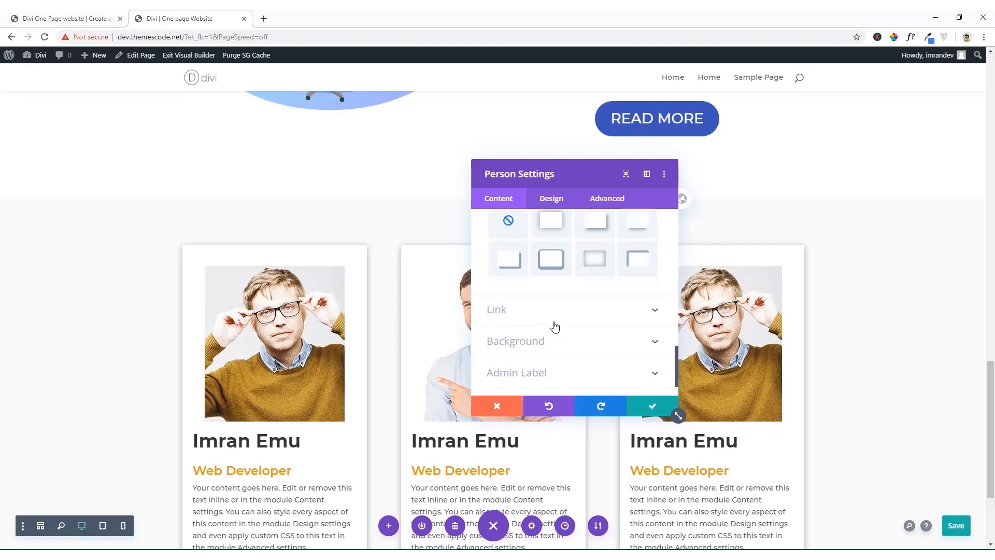
pyautogui.click(549, 232)
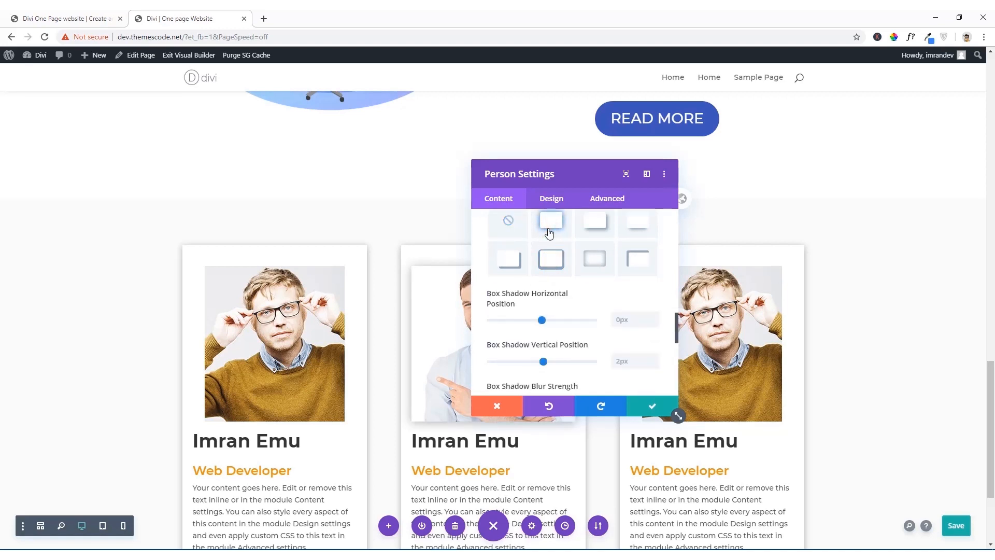
pyautogui.click(509, 221)
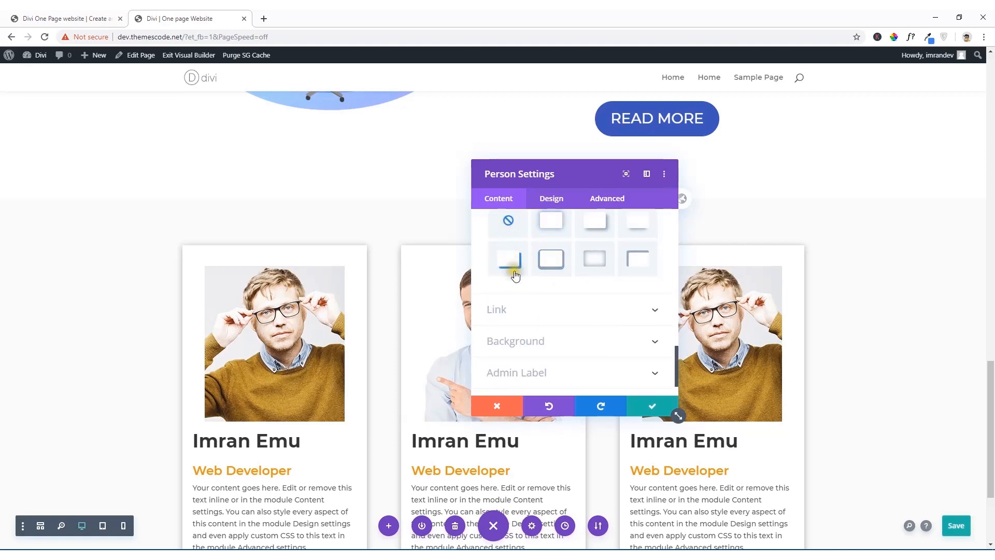
# Step: Try a red background (#e02b20) on the middle Person module, set it back to white (#ffffff), and save the settings
pyautogui.click(519, 343)
pyautogui.scroll(-2, 539, 332)
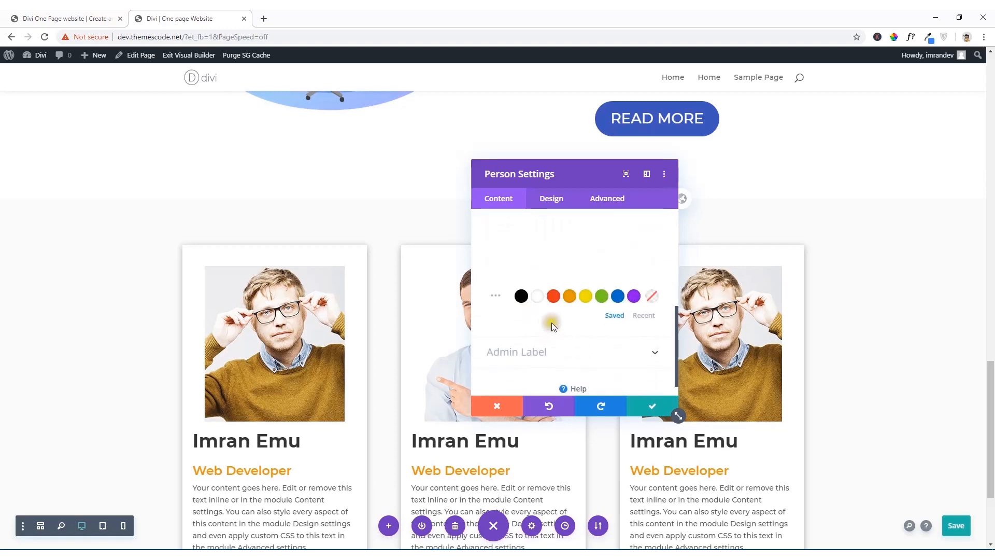
pyautogui.click(558, 300)
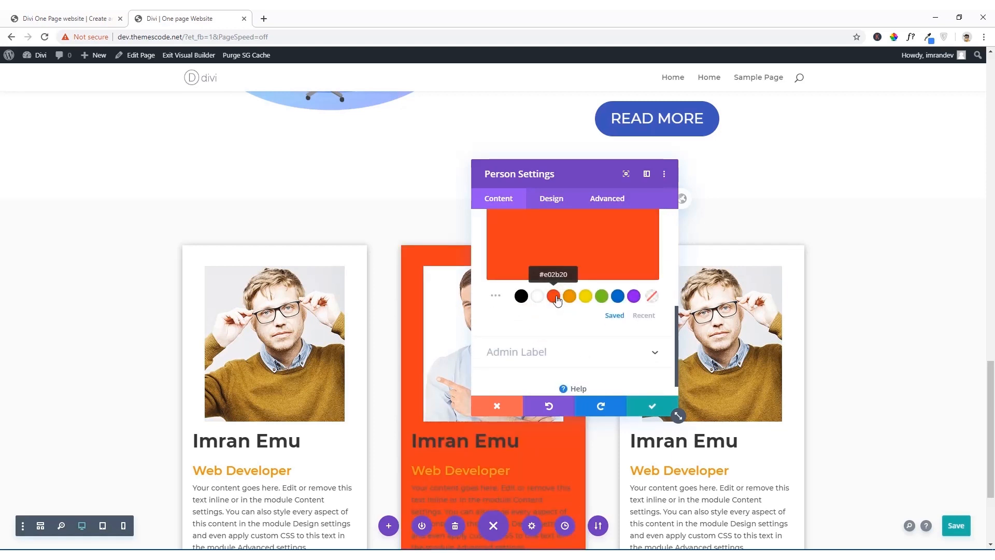
pyautogui.click(537, 297)
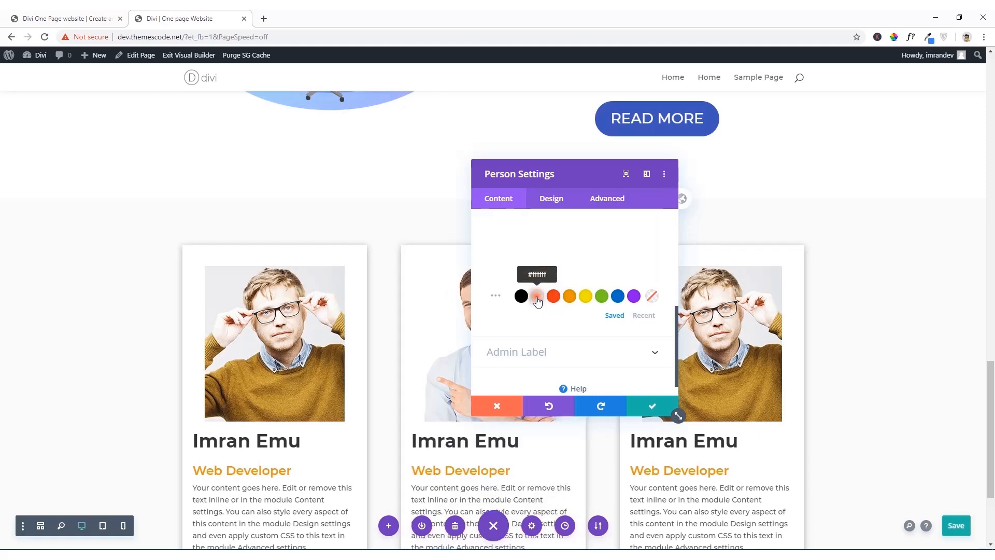
pyautogui.click(636, 404)
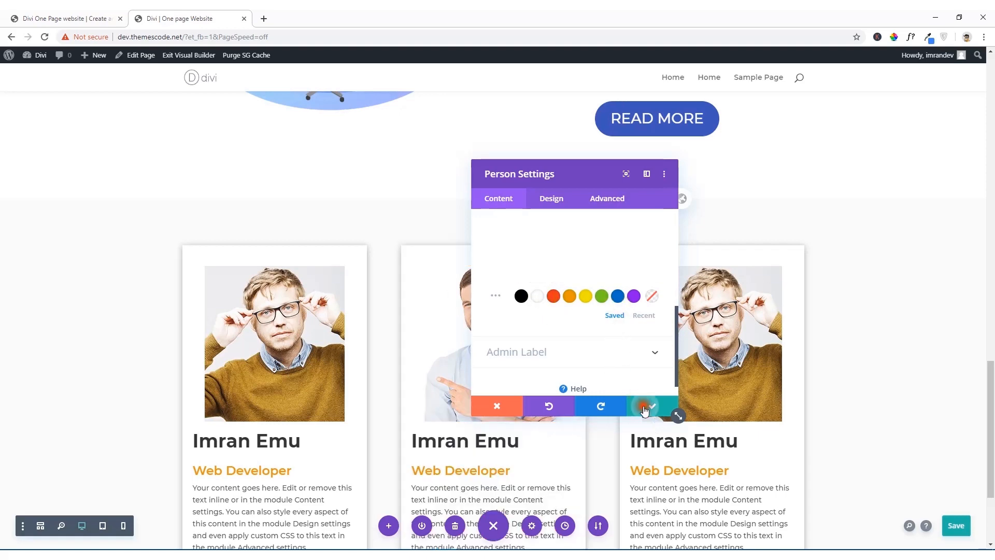
# Step: Replace the third Person module's image with the bearded man's photo, teams6-a.jpg, from the media library and save its settings
pyautogui.scroll(-3, 699, 321)
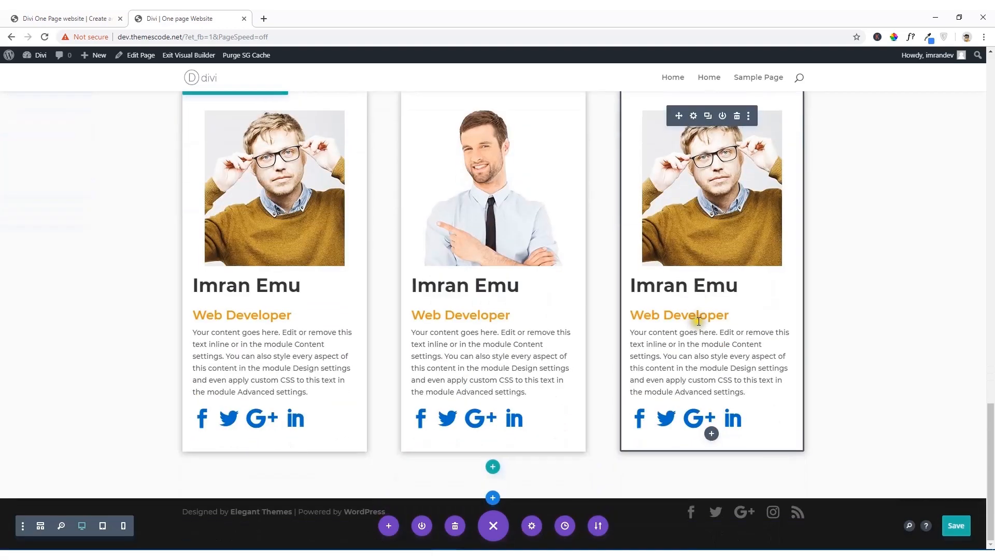
pyautogui.click(693, 117)
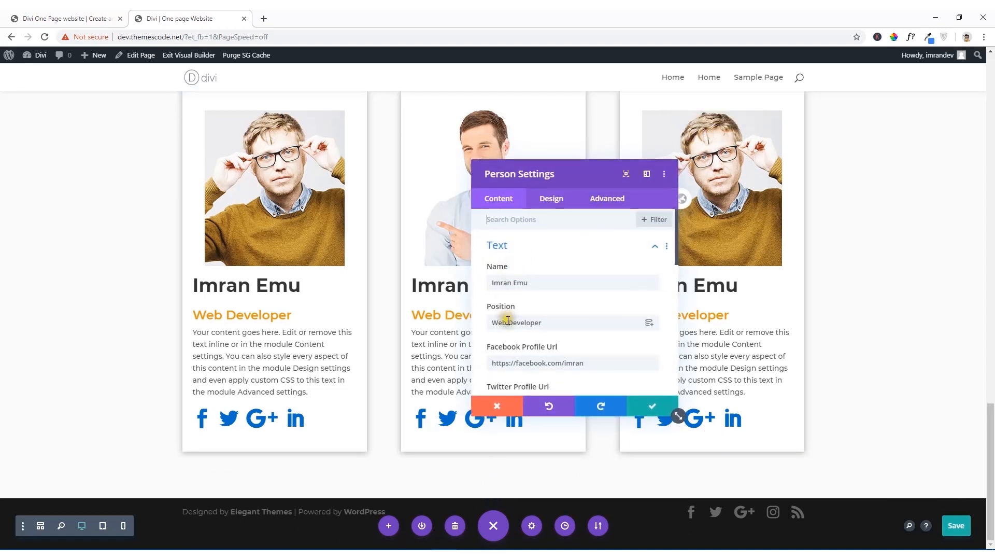
pyautogui.scroll(-3, 511, 320)
pyautogui.scroll(-3, 513, 323)
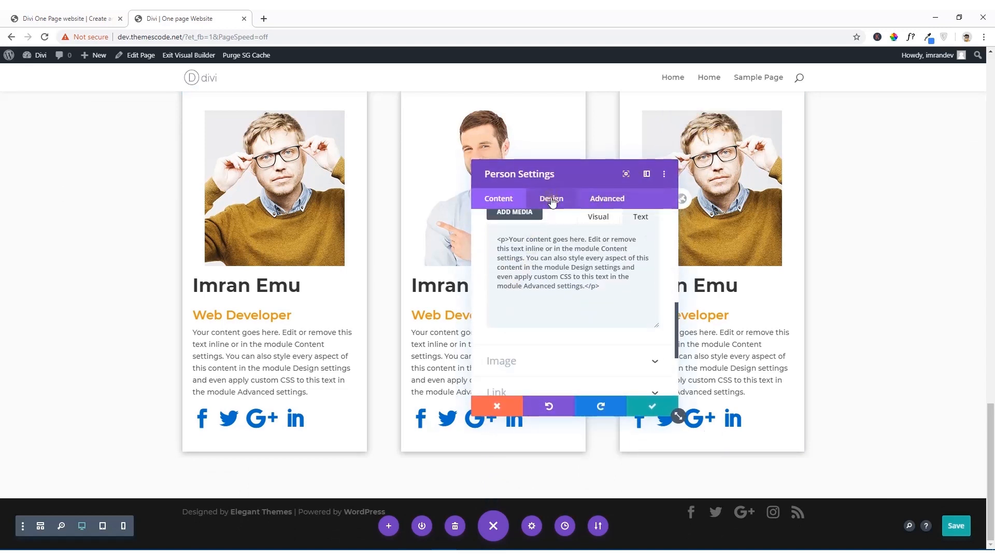
pyautogui.scroll(-3, 521, 296)
pyautogui.click(508, 239)
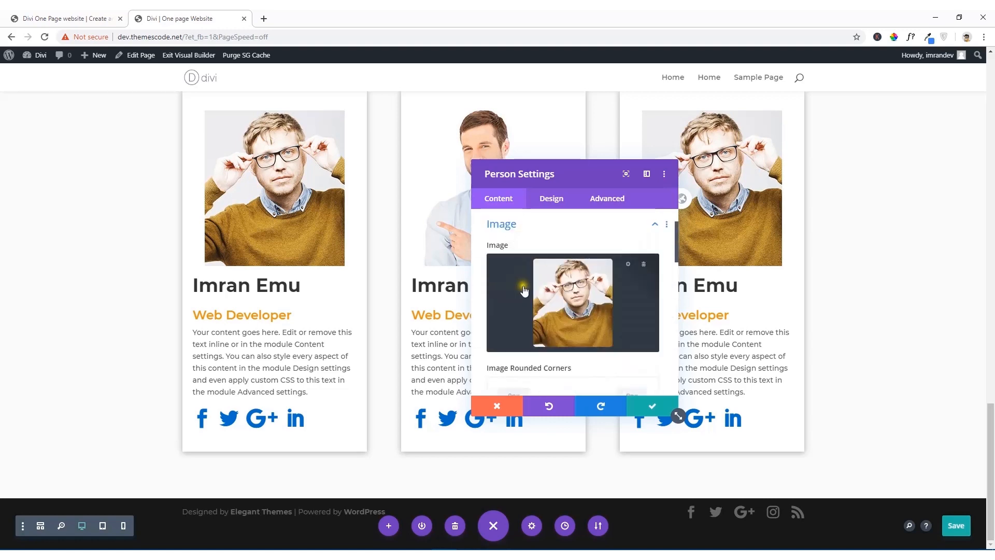
pyautogui.click(584, 316)
pyautogui.click(393, 177)
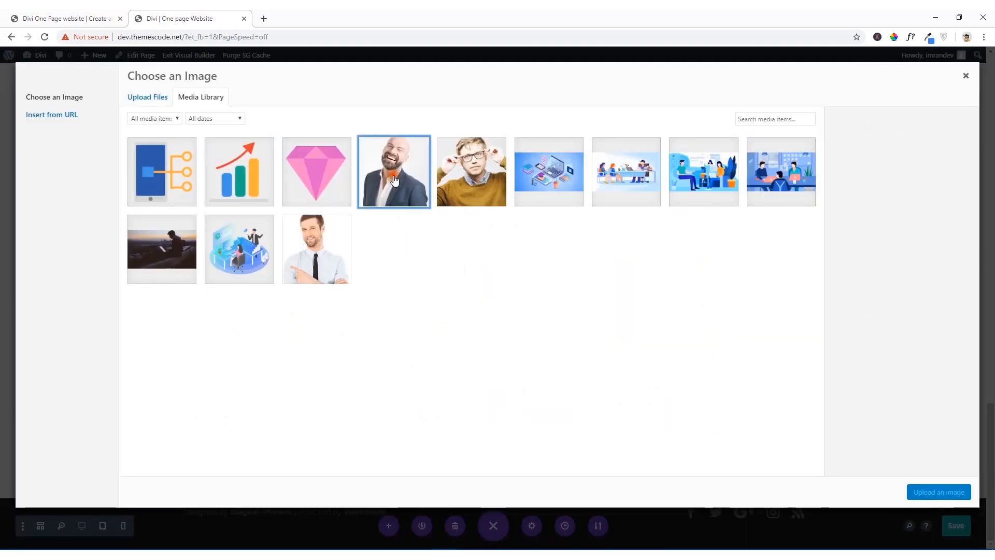
pyautogui.click(949, 493)
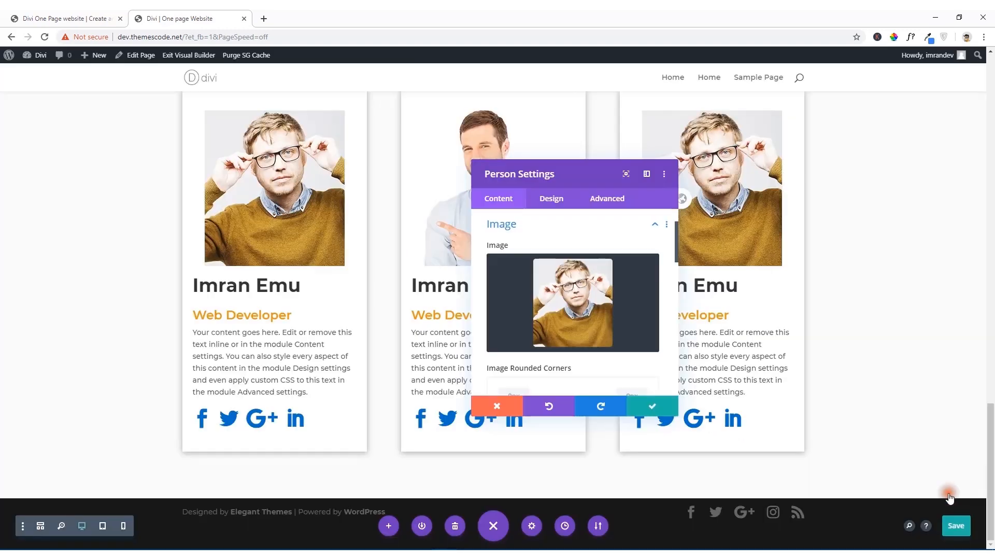
pyautogui.click(653, 406)
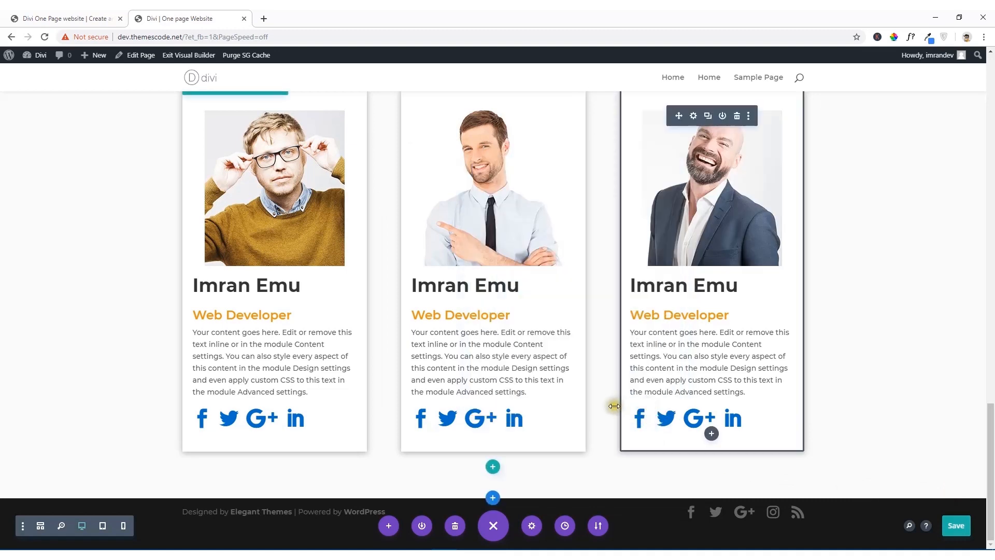
# Step: Insert an empty single-column row below the team cards and move it above them within the team section
pyautogui.scroll(7, 613, 404)
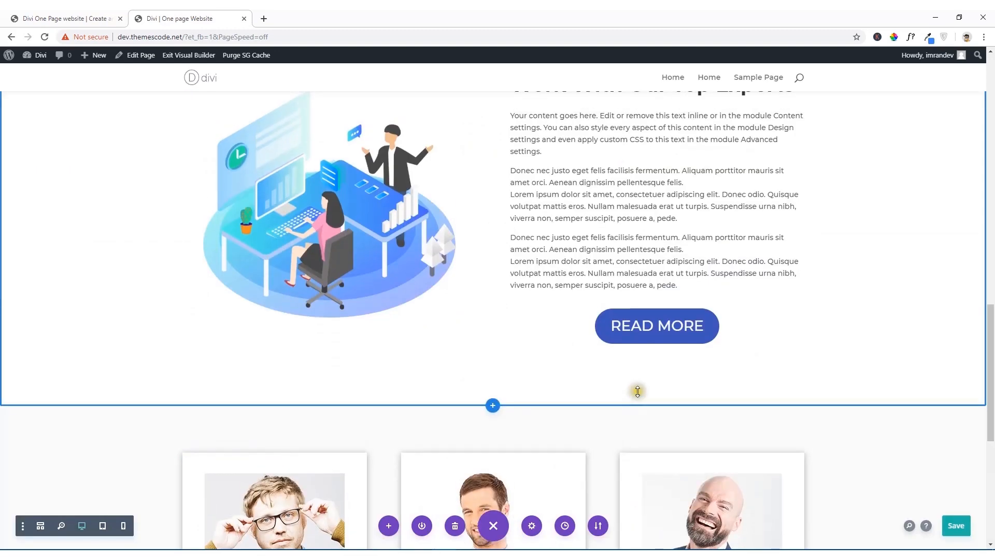
pyautogui.scroll(-3, 638, 391)
pyautogui.scroll(-4, 523, 357)
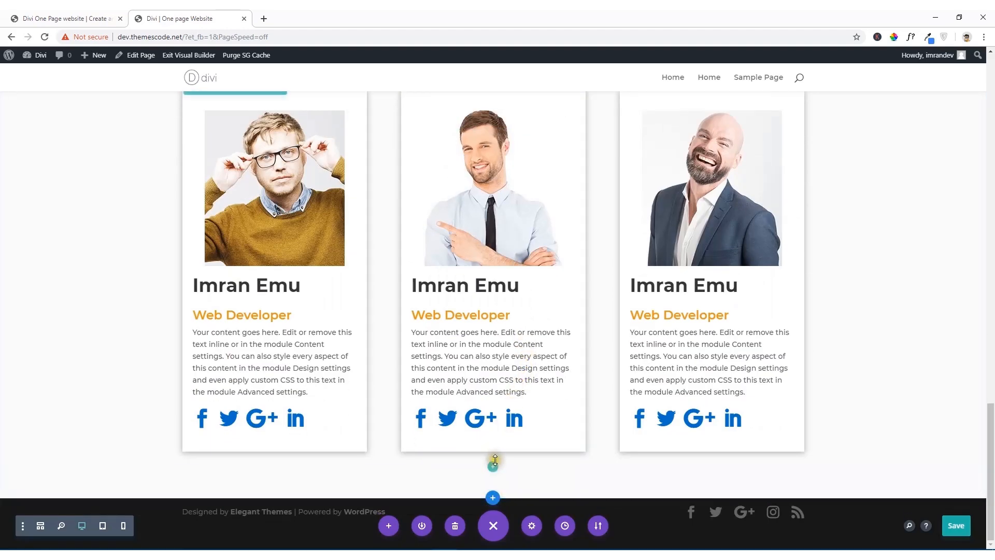
pyautogui.click(493, 468)
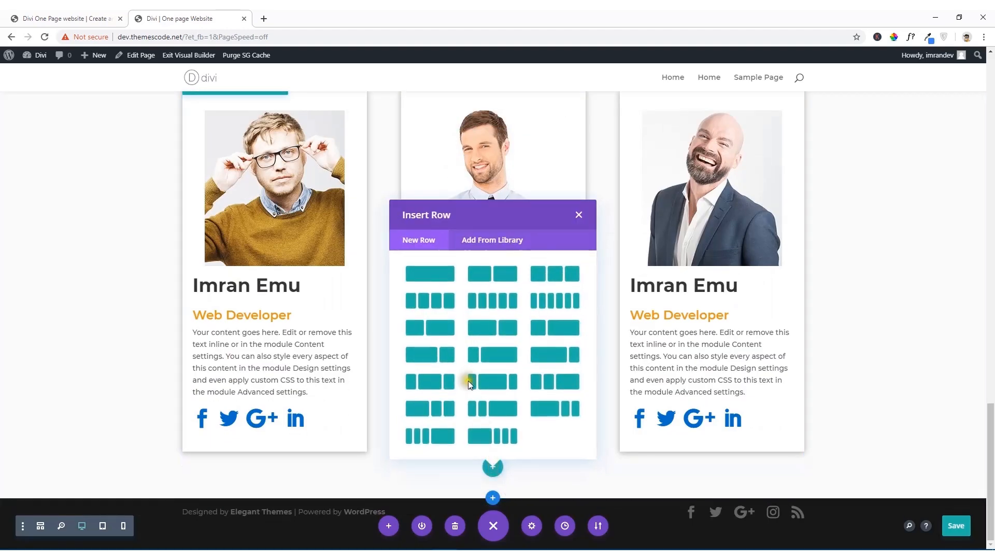
pyautogui.click(431, 278)
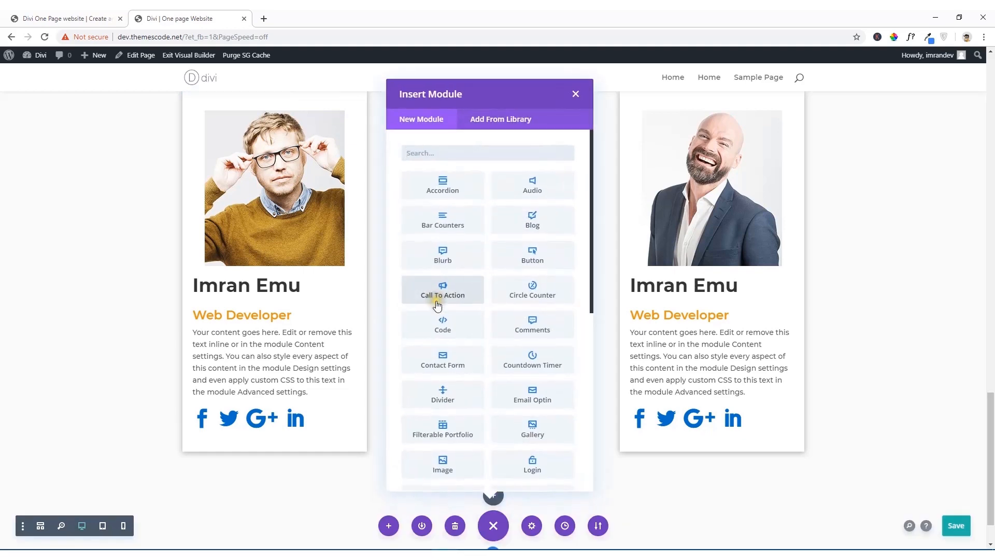
pyautogui.click(576, 98)
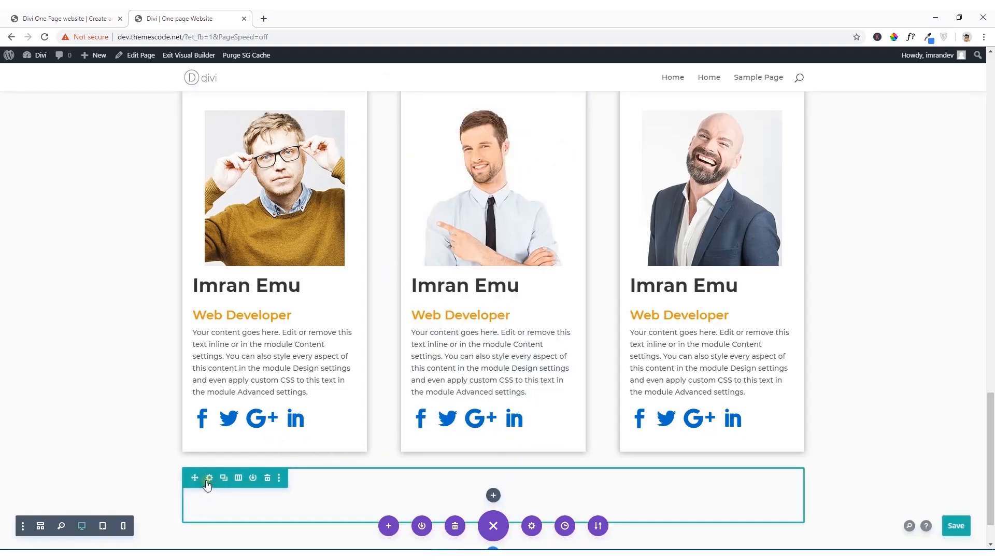
pyautogui.moveTo(198, 477); pyautogui.dragTo(316, 219)
pyautogui.scroll(-4, 332, 227)
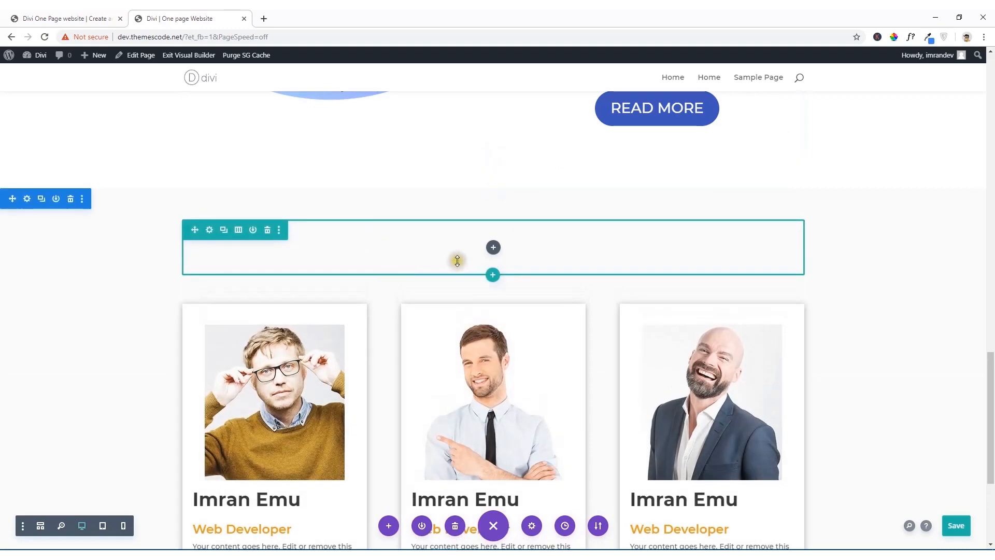
# Step: Duplicate the "Our Services" heading text module and move the copy into the empty row above the team cards
pyautogui.scroll(17, 453, 259)
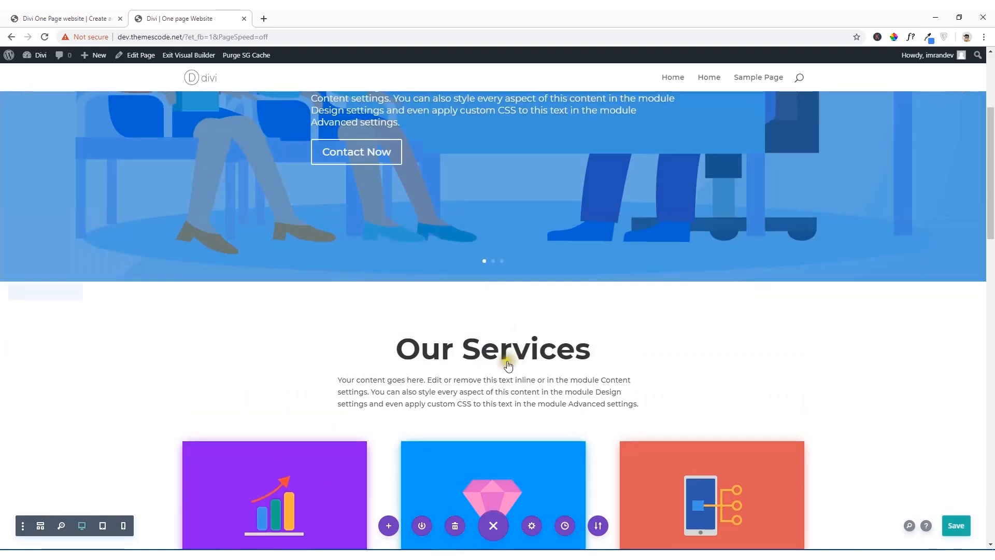
pyautogui.scroll(-3, 506, 348)
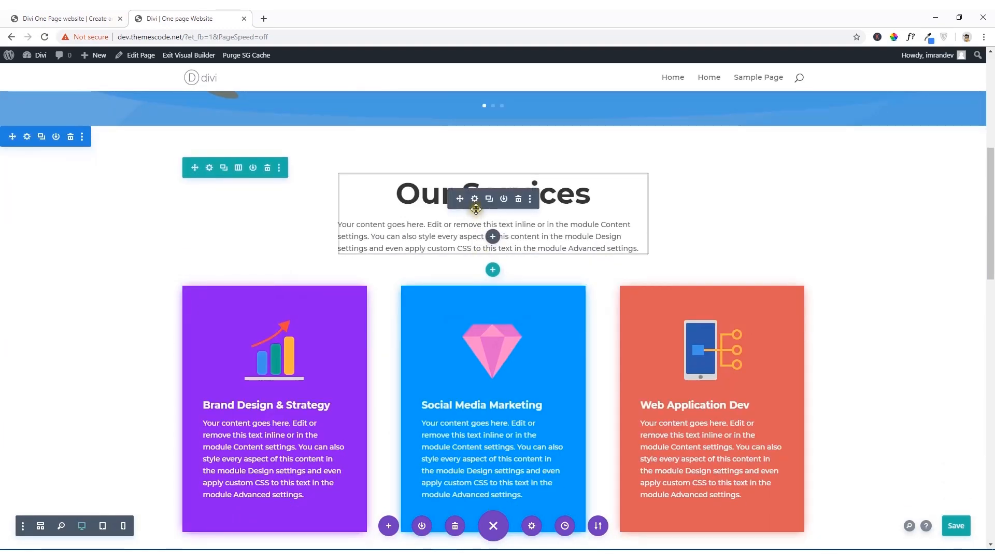
pyautogui.click(489, 200)
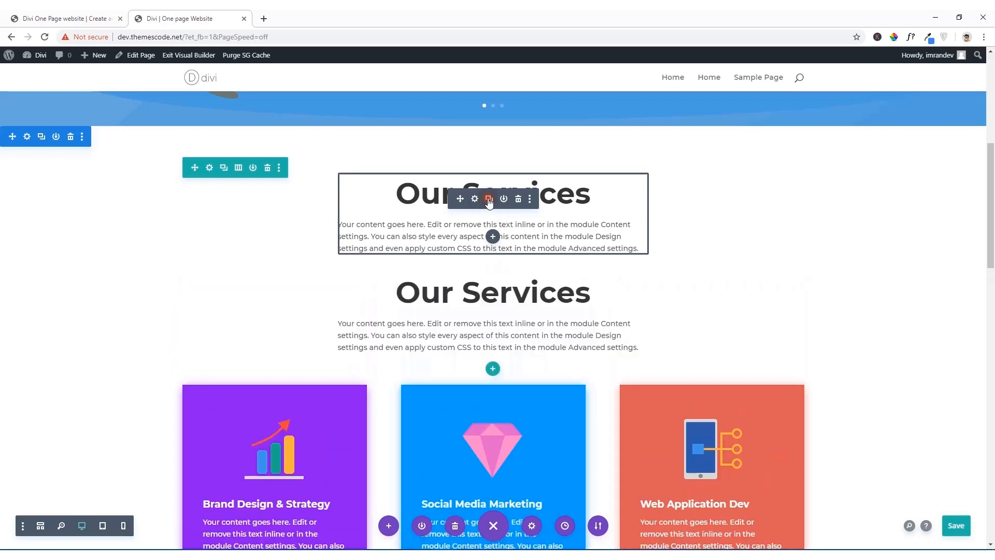
pyautogui.moveTo(459, 298); pyautogui.dragTo(483, 486)
pyautogui.scroll(-3, 513, 441)
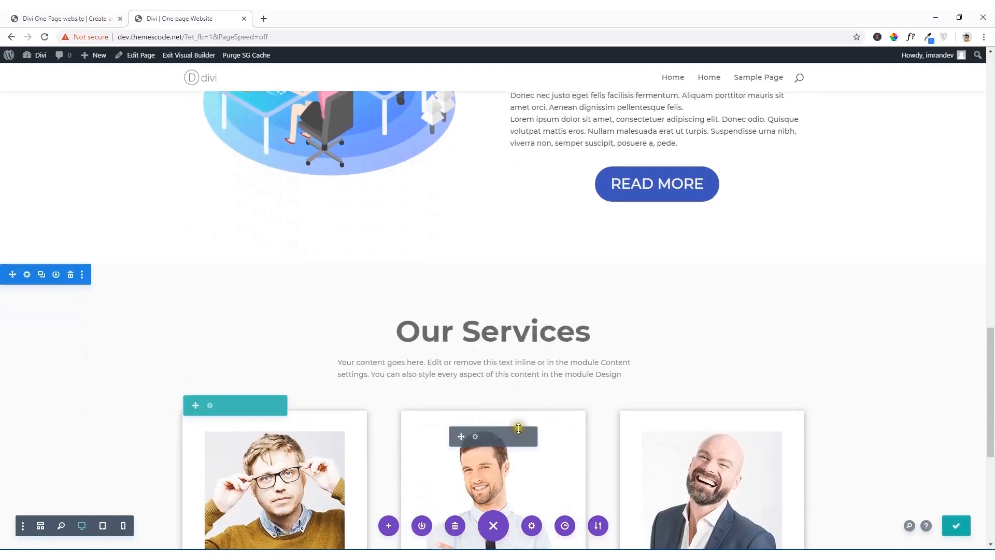
pyautogui.scroll(-2, 571, 389)
pyautogui.scroll(-1, 567, 410)
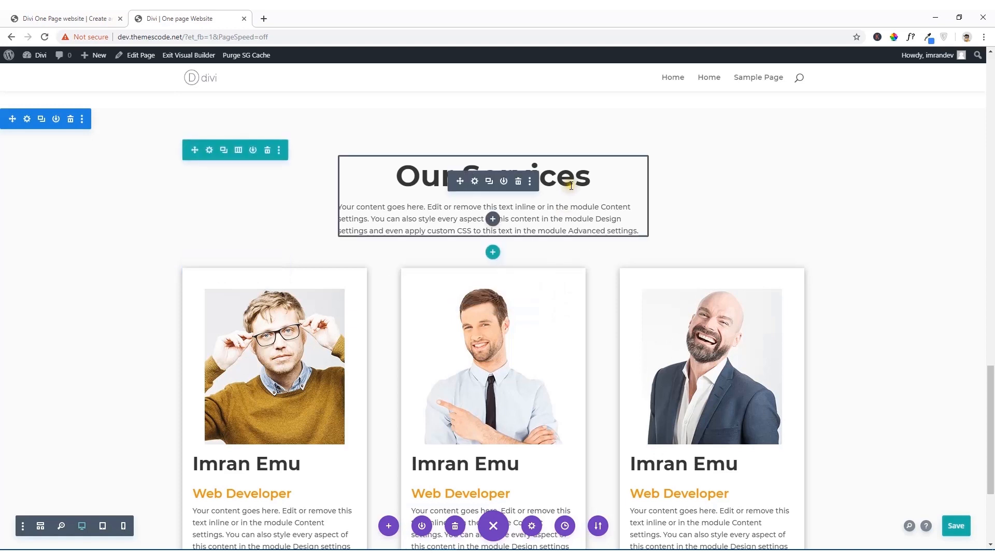
# Step: Replace the "Our Services" heading above the team cards with "Team Members"
pyautogui.click(590, 179)
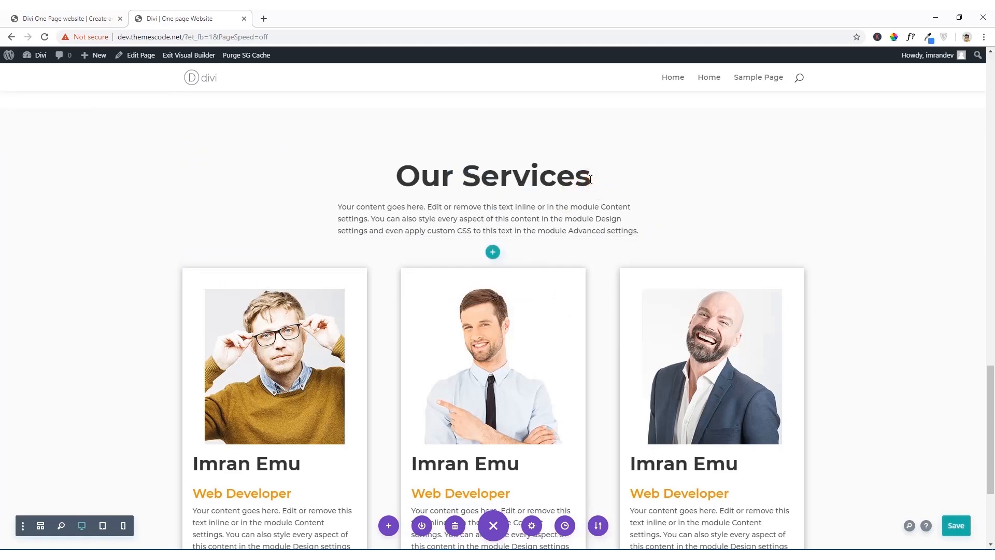
pyautogui.press('BackSpace')
pyautogui.press('BackSpace')
pyautogui.press('BackSpace')
pyautogui.press('BackSpace')
pyautogui.press('BackSpace')
pyautogui.press('BackSpace')
pyautogui.press('BackSpace')
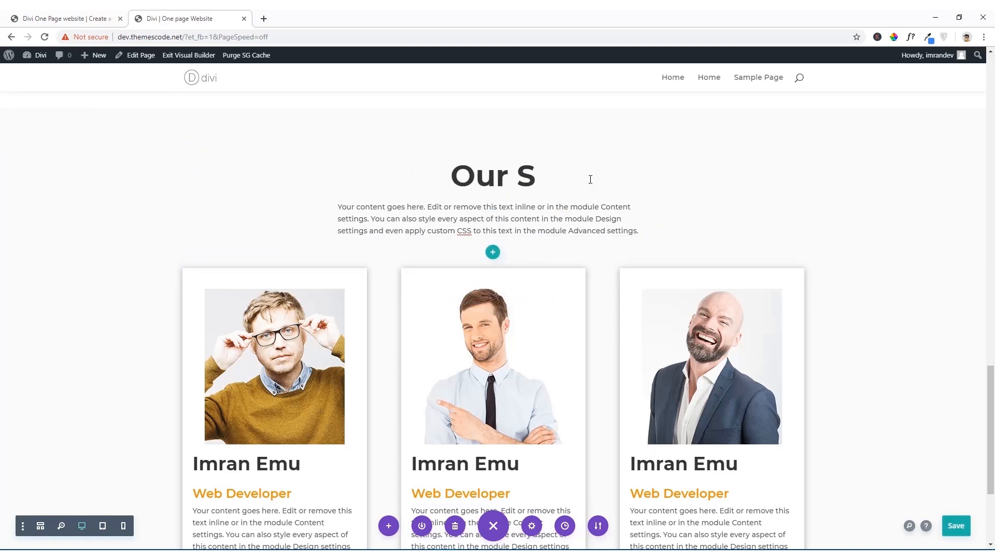
pyautogui.press('BackSpace')
pyautogui.press('BackSpace')
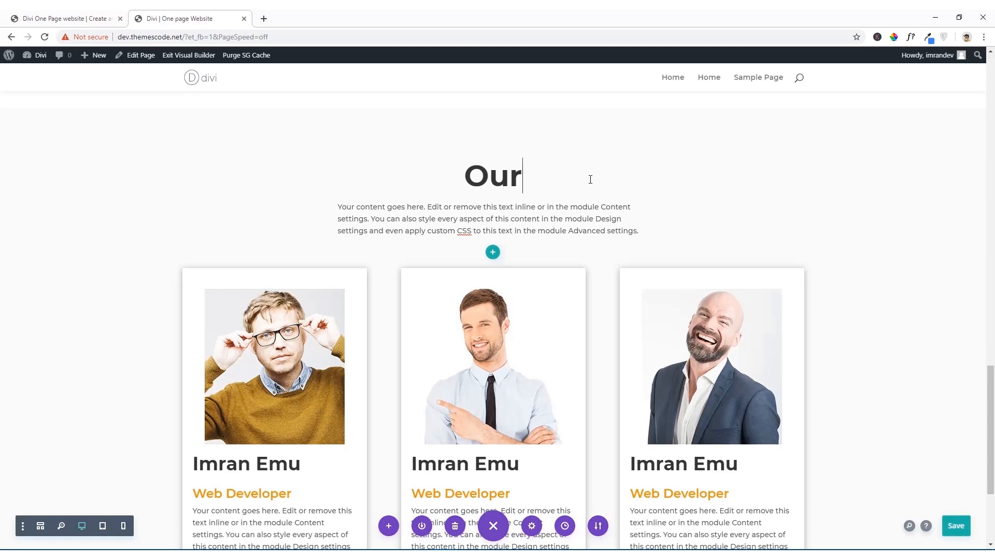
pyautogui.press('BackSpace')
pyautogui.press('BackSpace')
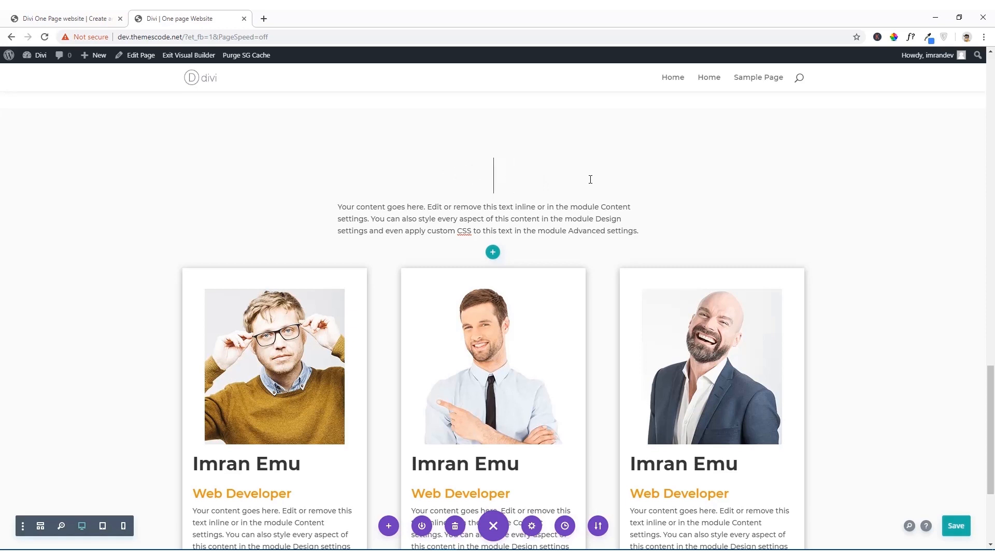
pyautogui.write('eam ')
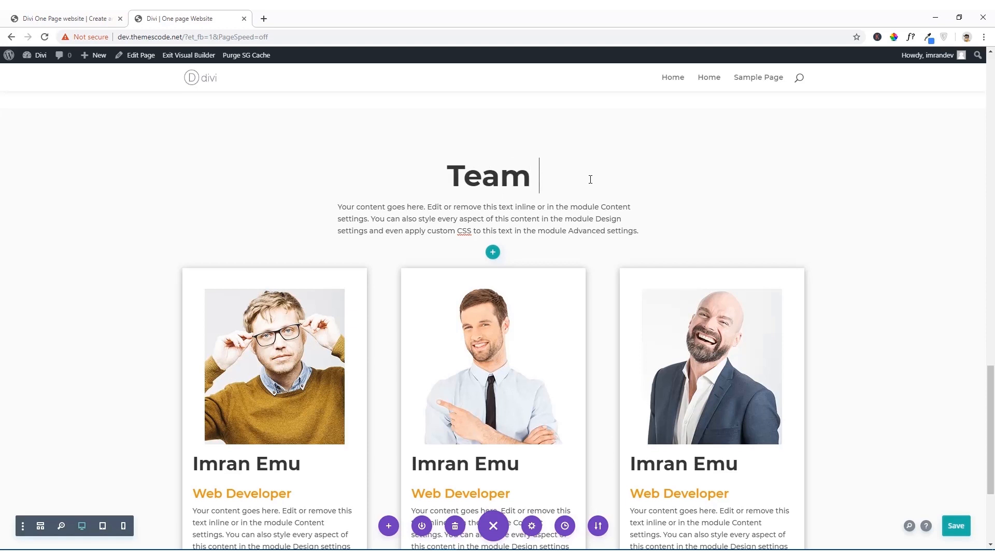
pyautogui.write('Memb')
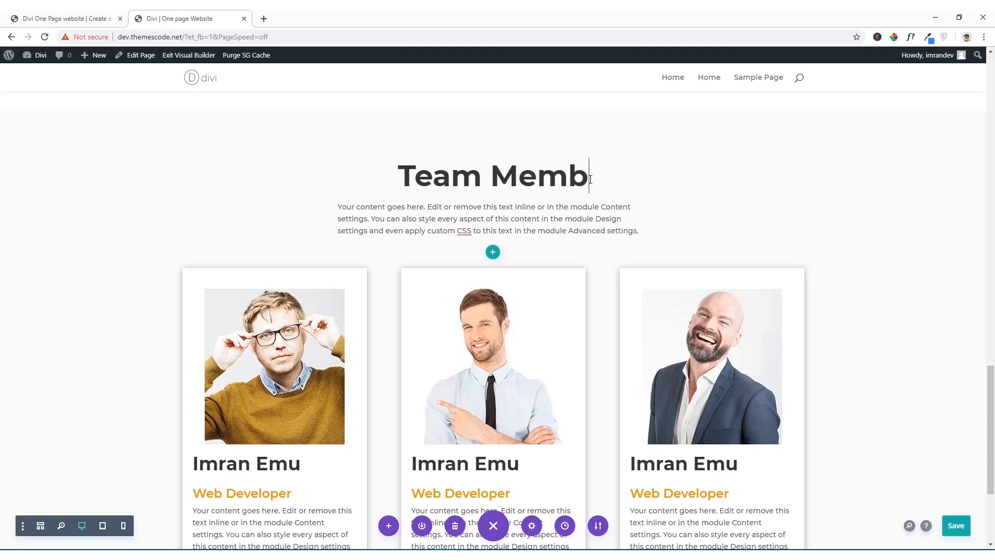
pyautogui.write('ers')
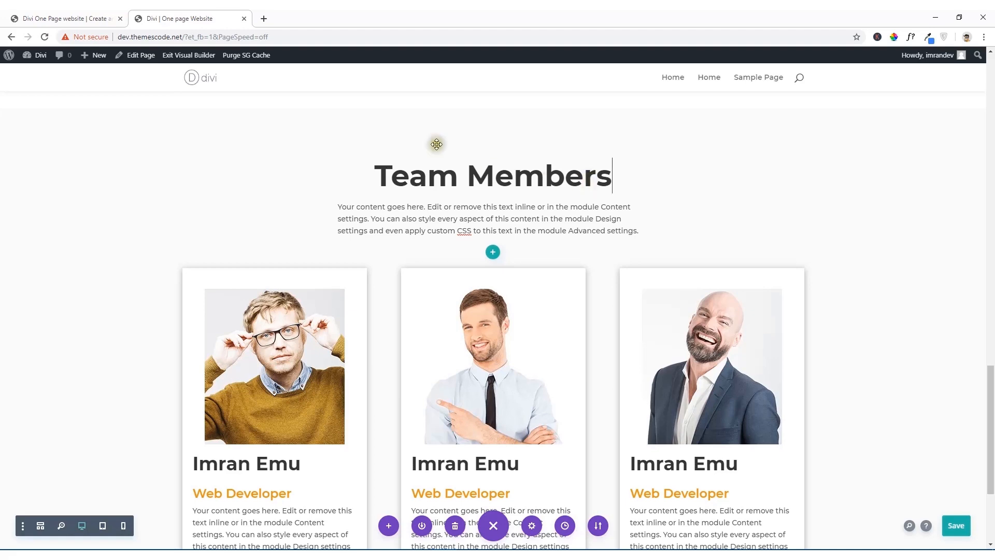
# Step: Compare with the reference site's team section, shorten the text under "Team Members" to its first line, and save the page
pyautogui.click(64, 16)
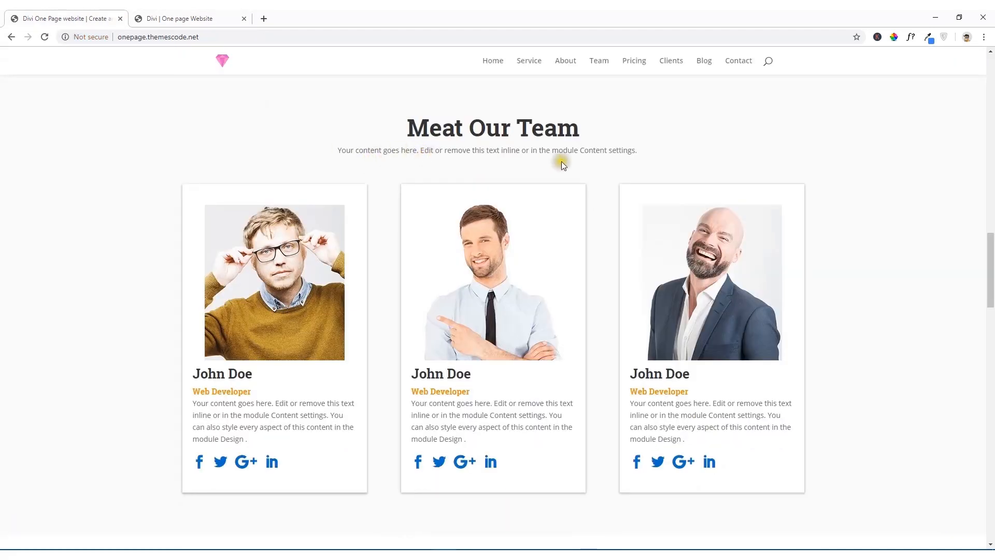
pyautogui.click(206, 16)
pyautogui.click(569, 230)
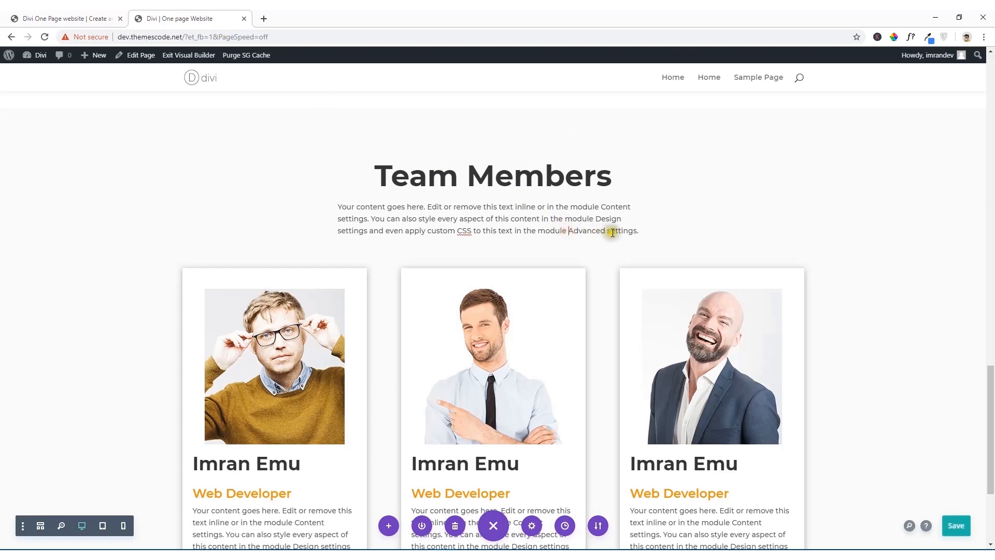
pyautogui.moveTo(639, 232); pyautogui.dragTo(341, 222)
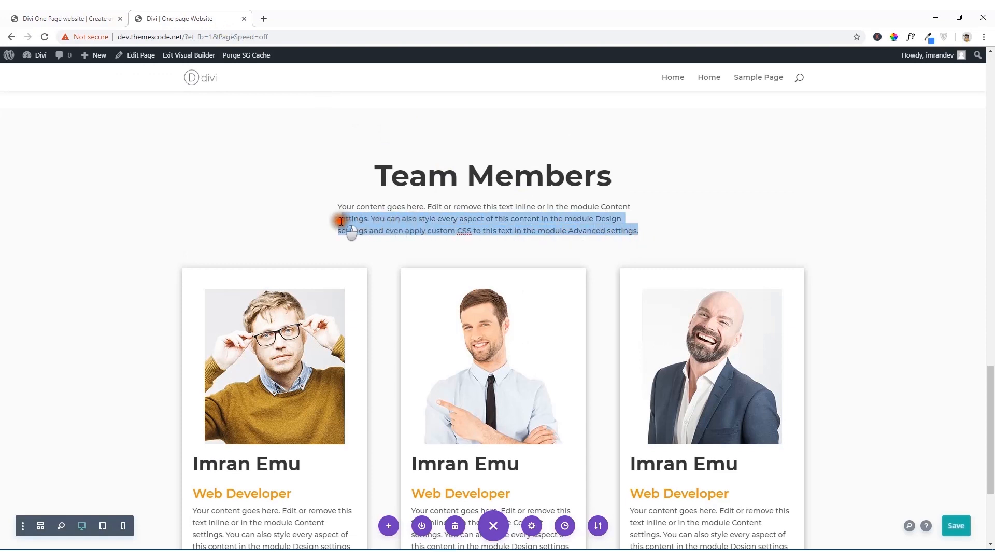
pyautogui.press('BackSpace')
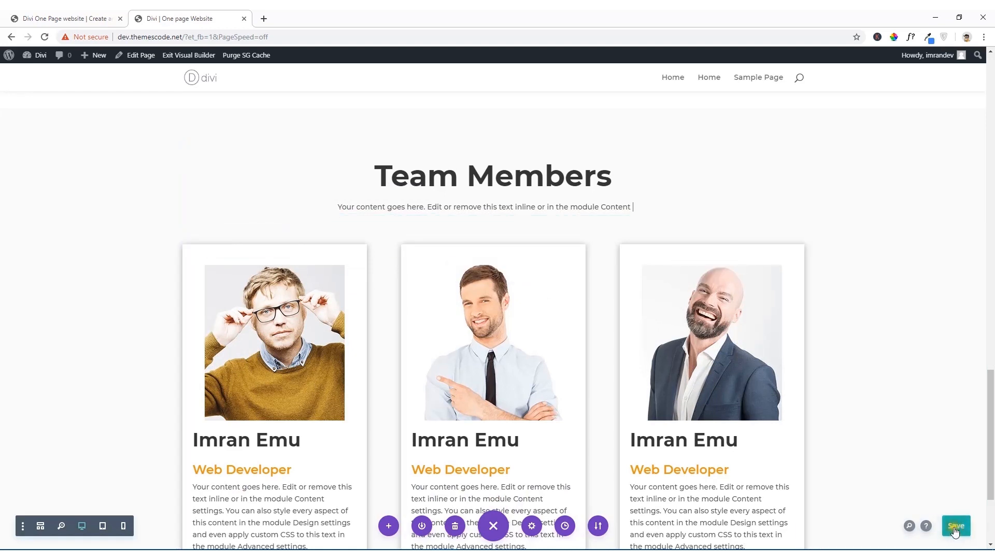
pyautogui.click(956, 526)
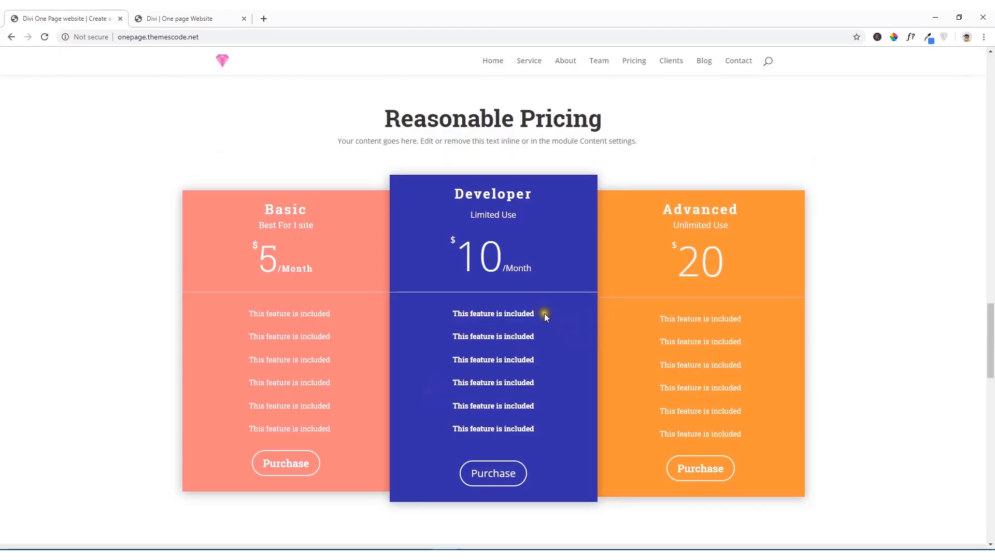
# Step: Review the reference site's pricing section and add a new section with a three-column row below the team section
pyautogui.scroll(2, 577, 251)
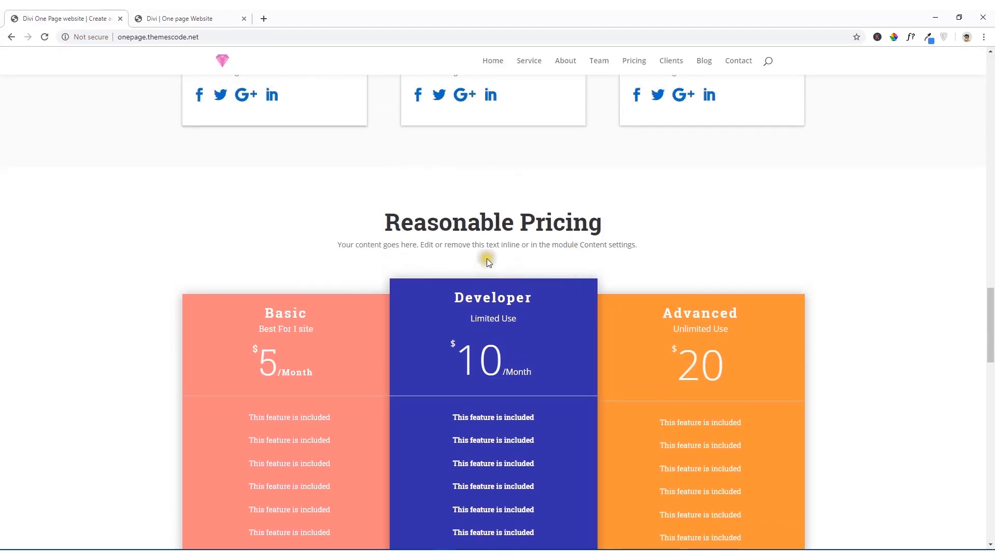
pyautogui.scroll(-2, 486, 260)
pyautogui.click(182, 15)
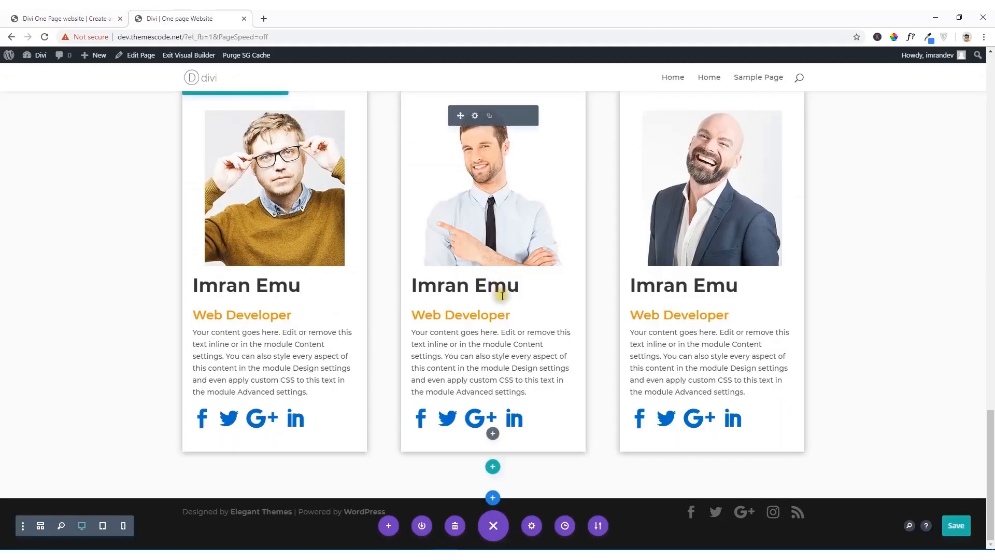
pyautogui.click(495, 503)
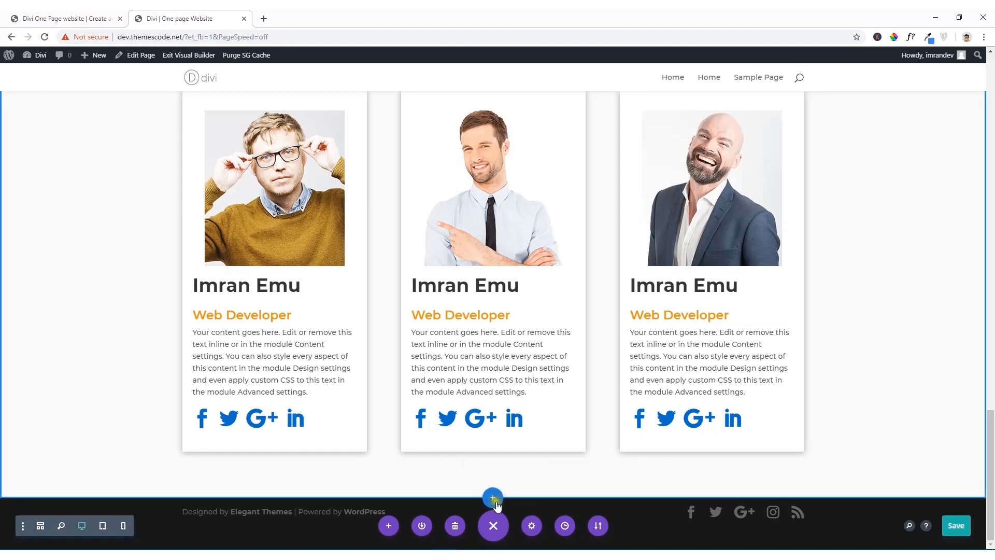
pyautogui.click(439, 463)
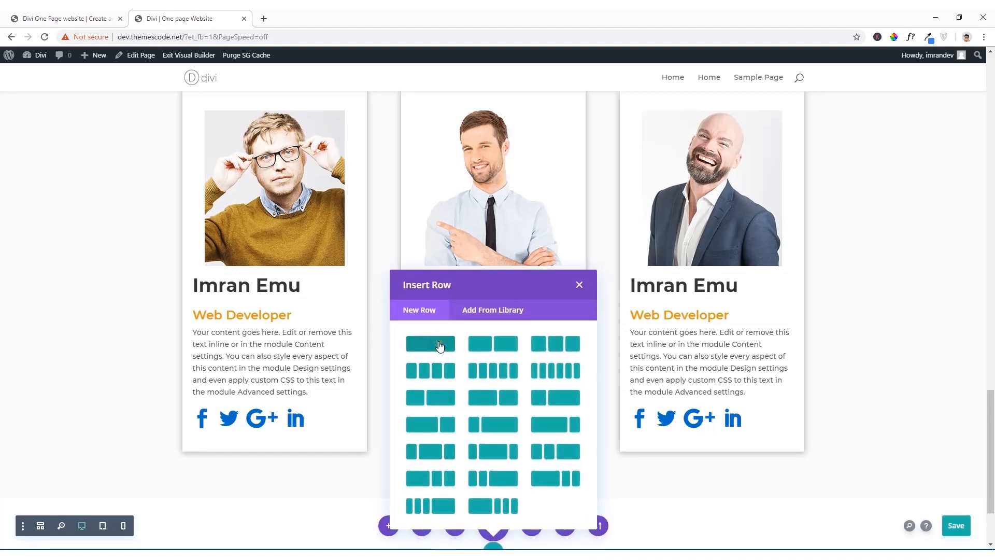
pyautogui.click(540, 345)
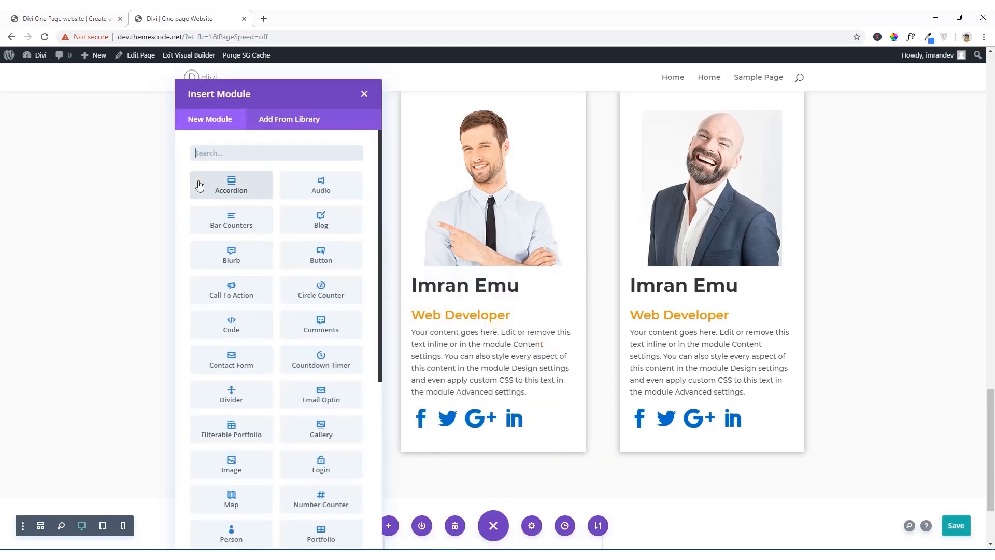
# Step: Insert a Pricing Tables module in the new row's first column and save its settings
pyautogui.write('pri')
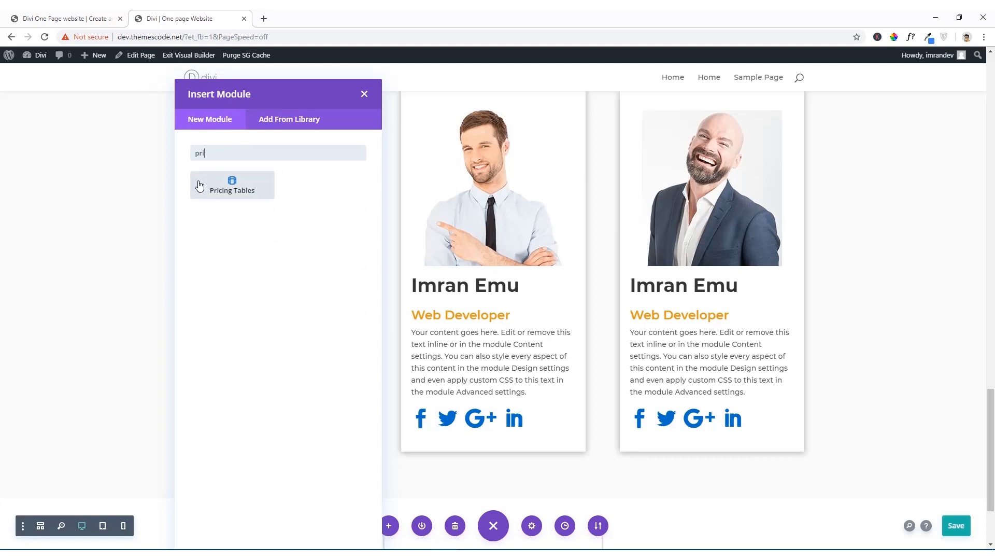
pyautogui.click(199, 185)
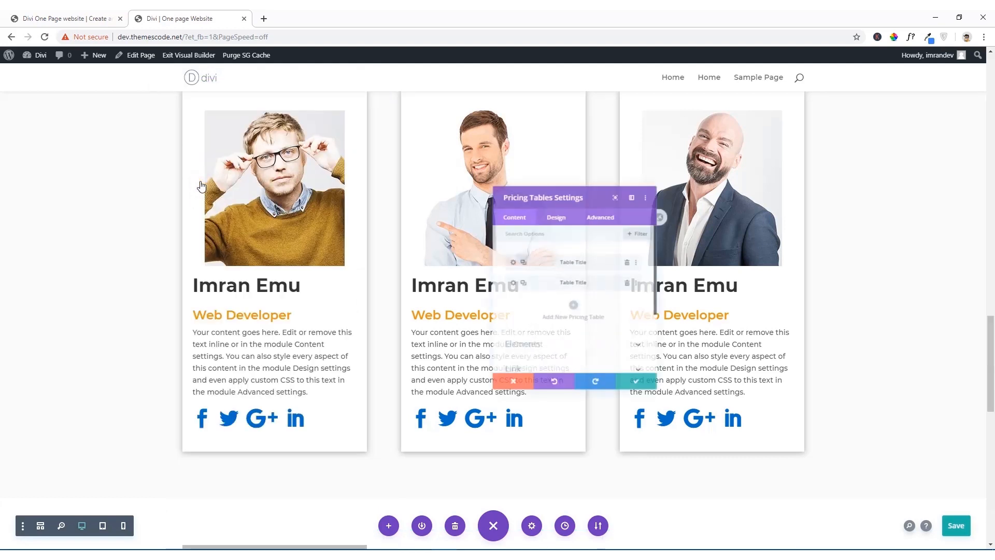
pyautogui.scroll(-5, 197, 301)
pyautogui.scroll(-3, 353, 322)
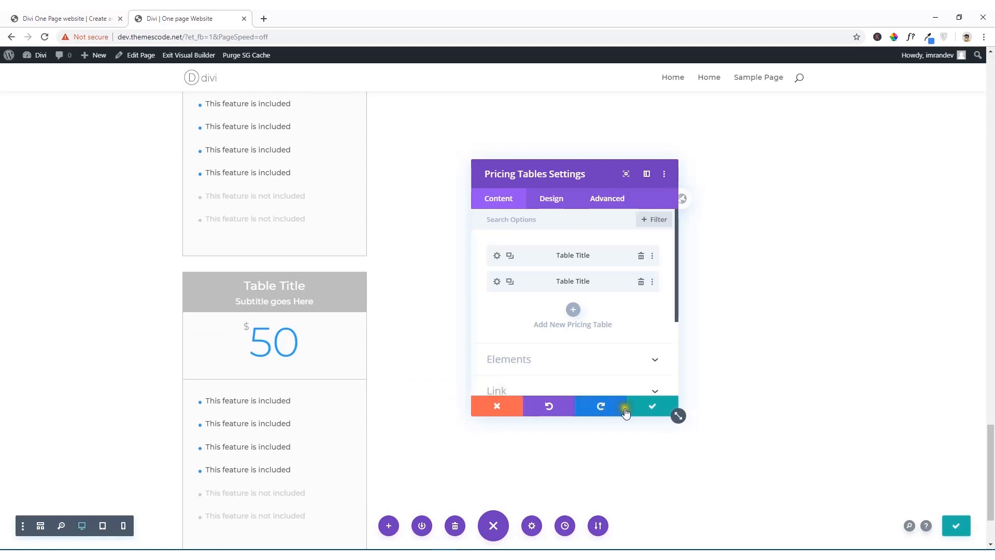
pyautogui.click(652, 407)
pyautogui.scroll(5, 439, 317)
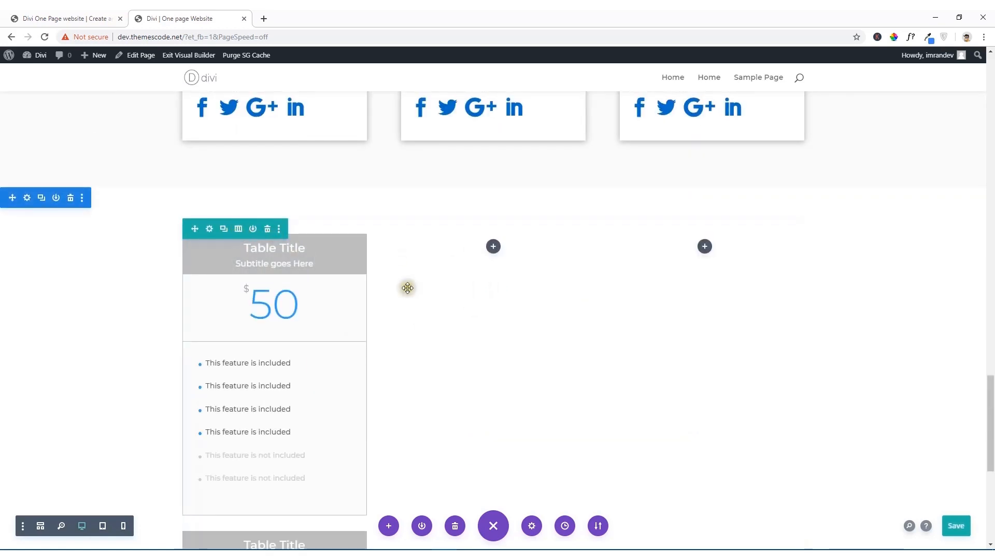
# Step: Change the pricing row's column structure to a single full-width column
pyautogui.click(238, 230)
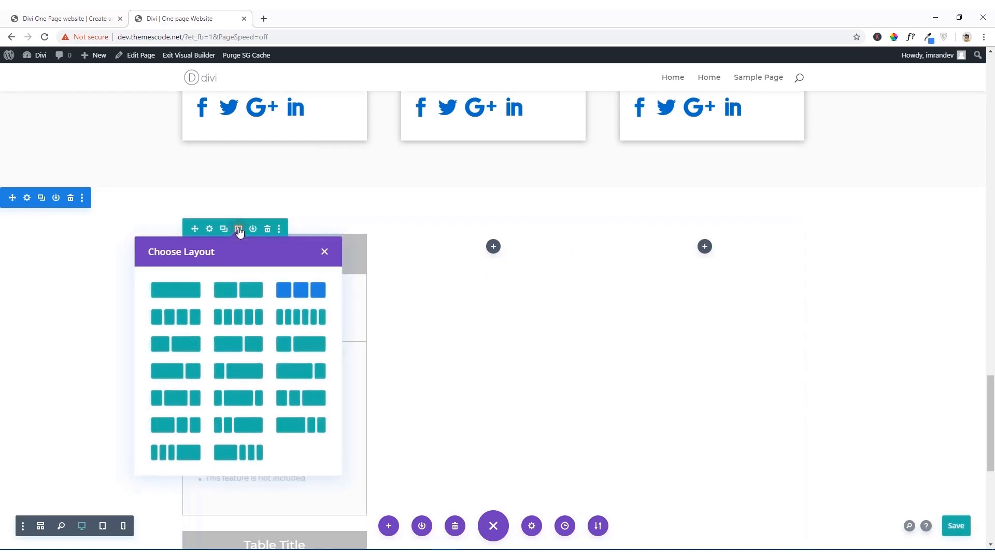
pyautogui.click(174, 289)
pyautogui.scroll(-2, 591, 327)
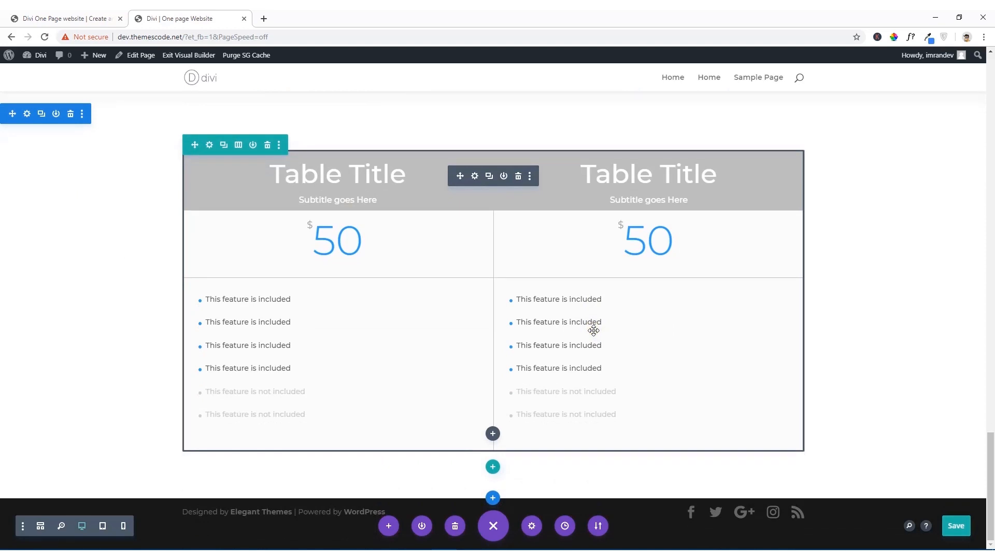
# Step: Try a two-column layout on the pricing row and set it back to a single column
pyautogui.click(239, 146)
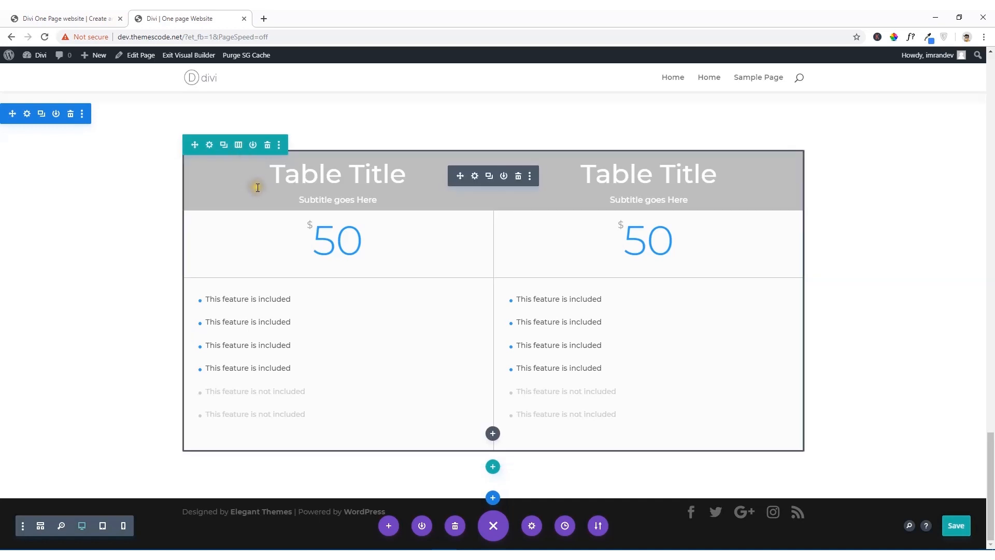
pyautogui.click(238, 147)
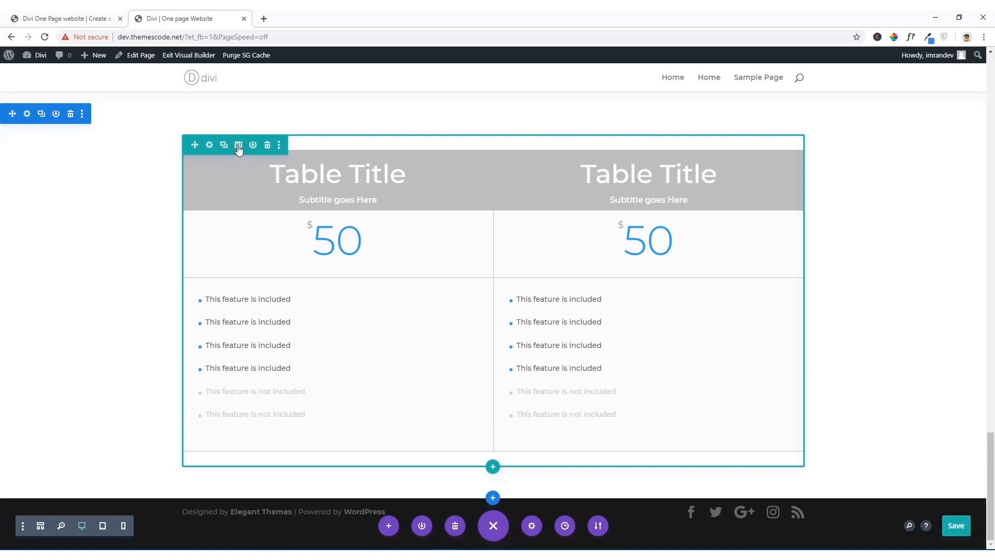
pyautogui.click(238, 148)
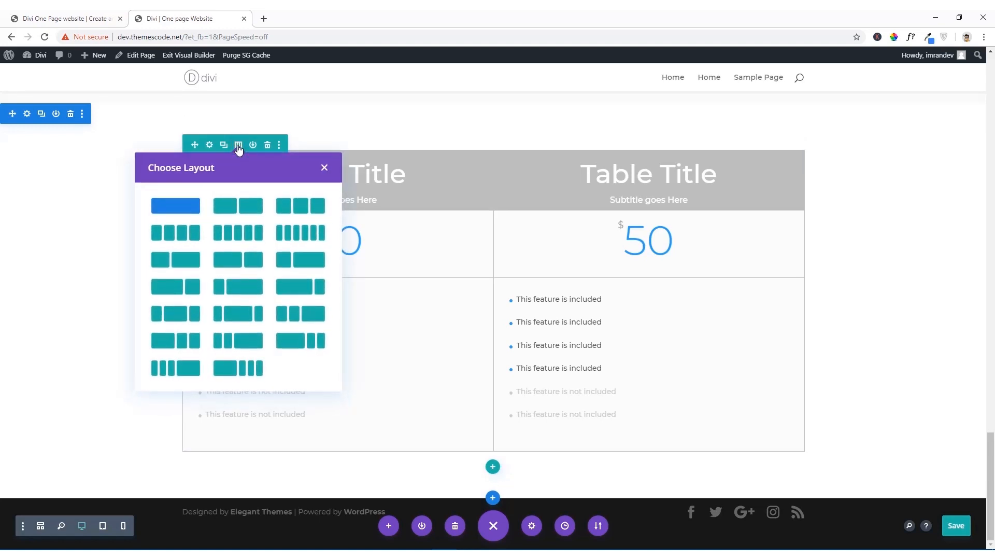
pyautogui.click(239, 207)
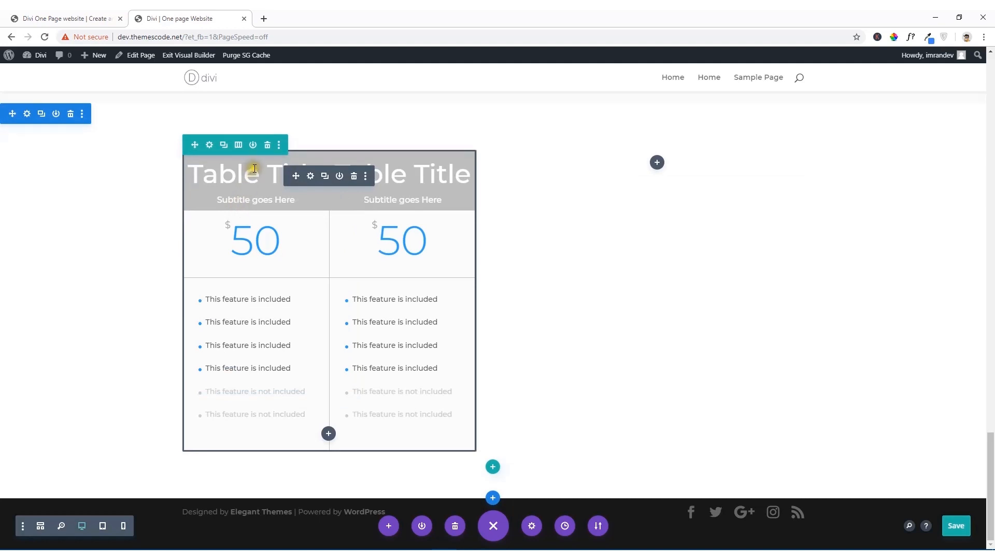
pyautogui.click(239, 146)
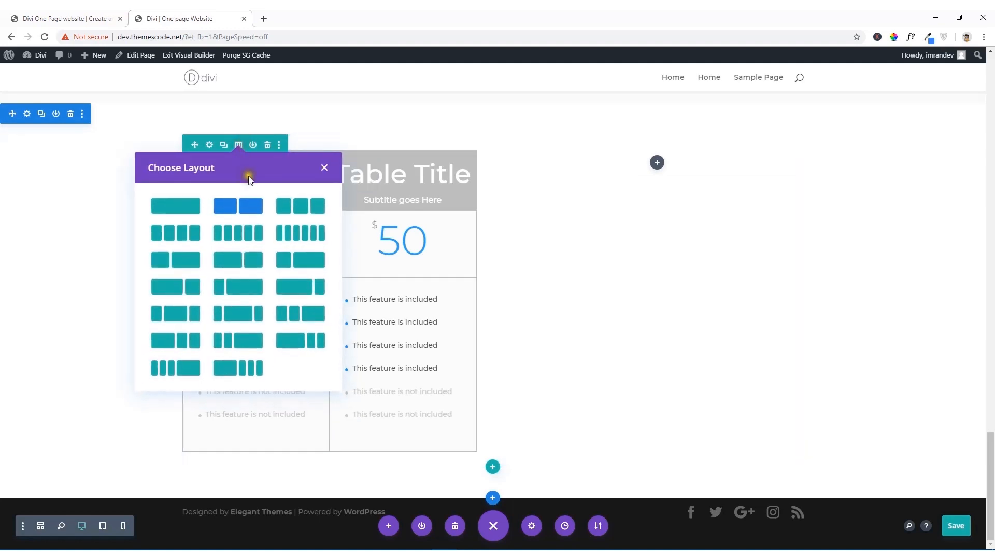
pyautogui.click(193, 208)
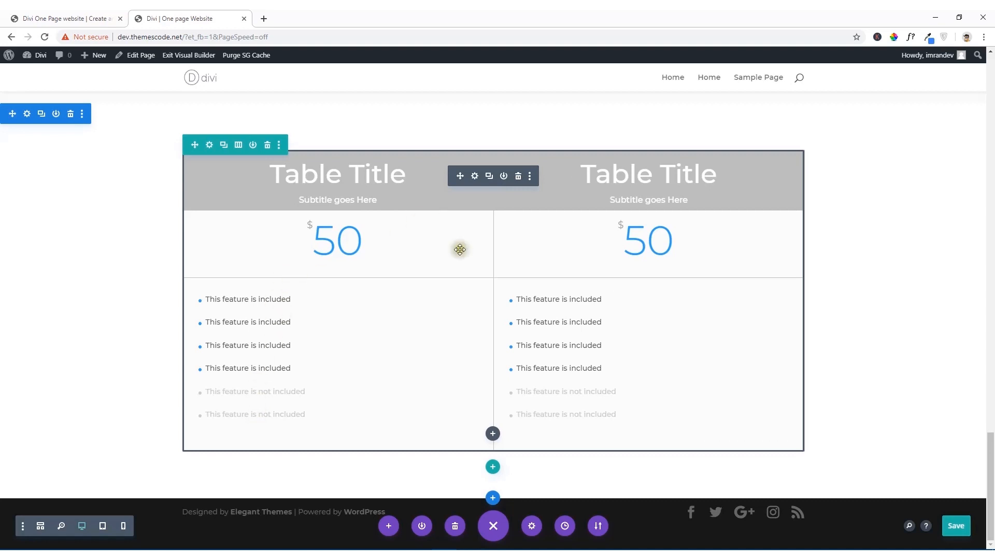
# Step: Add a third pricing table to the Pricing Tables module, check the reference pricing section, and return to the module's list of tables
pyautogui.click(475, 177)
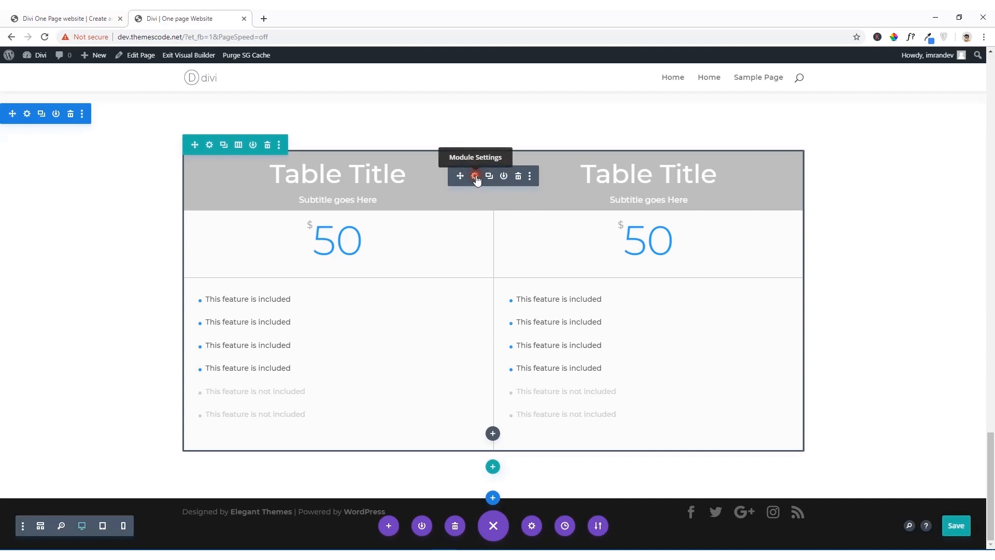
pyautogui.click(574, 311)
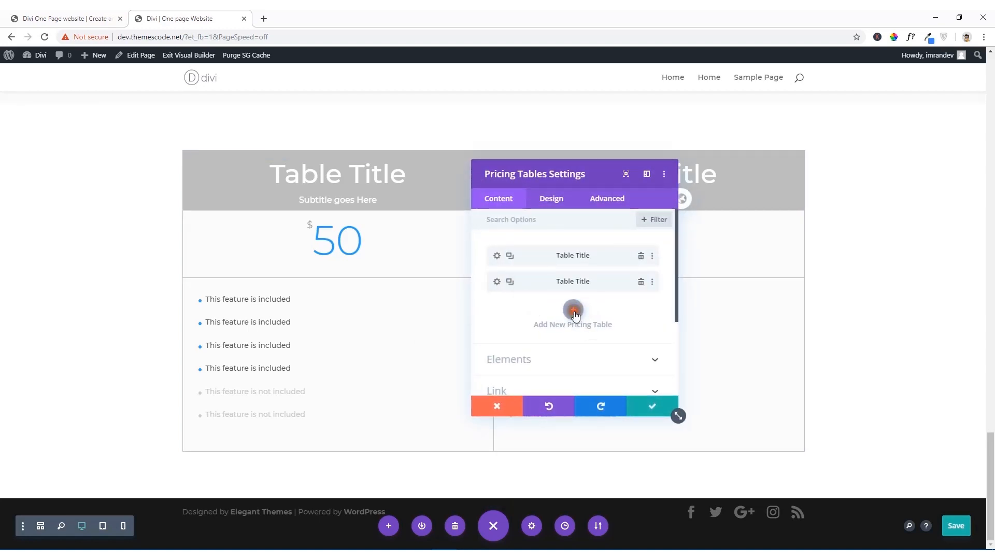
pyautogui.moveTo(575, 179); pyautogui.dragTo(629, 183)
pyautogui.click(65, 17)
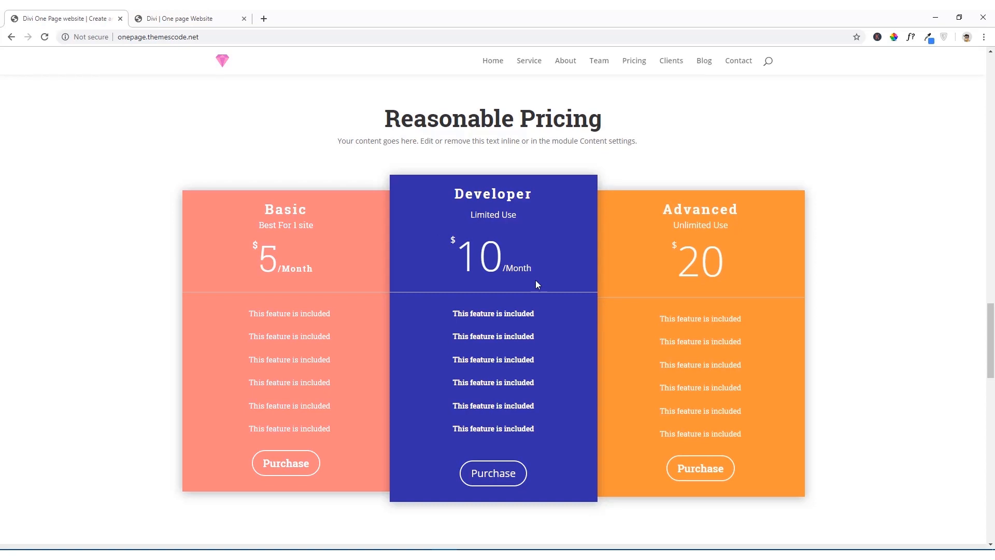
pyautogui.click(173, 14)
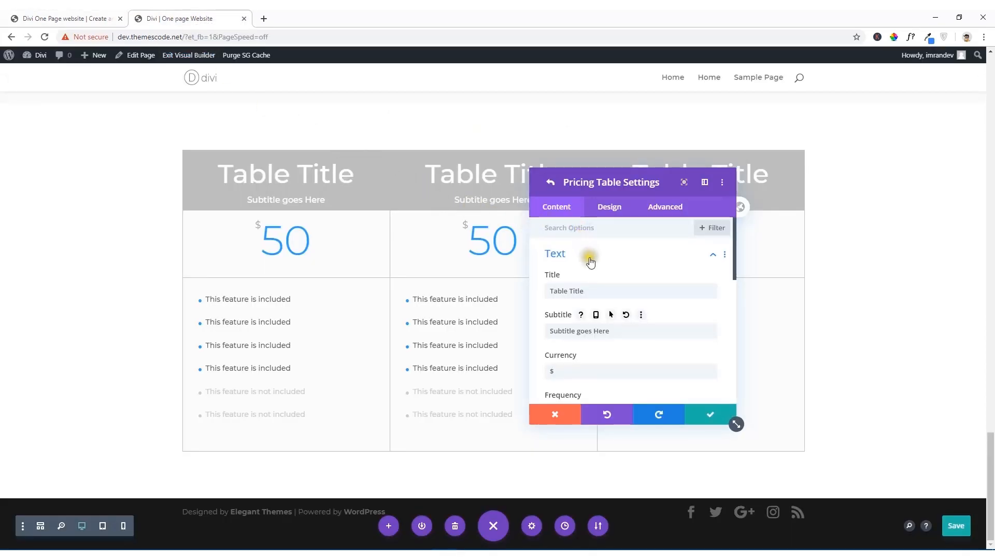
pyautogui.click(557, 216)
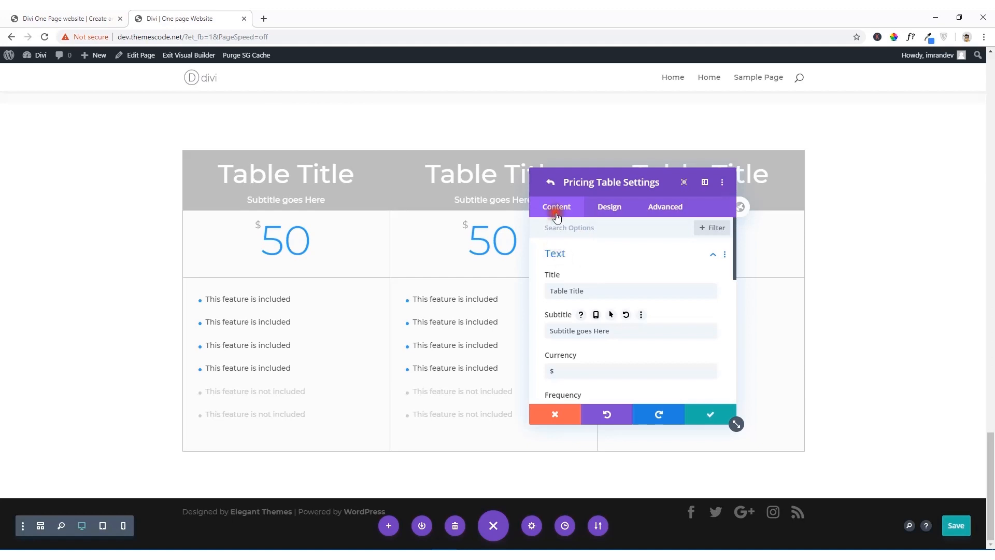
pyautogui.click(551, 184)
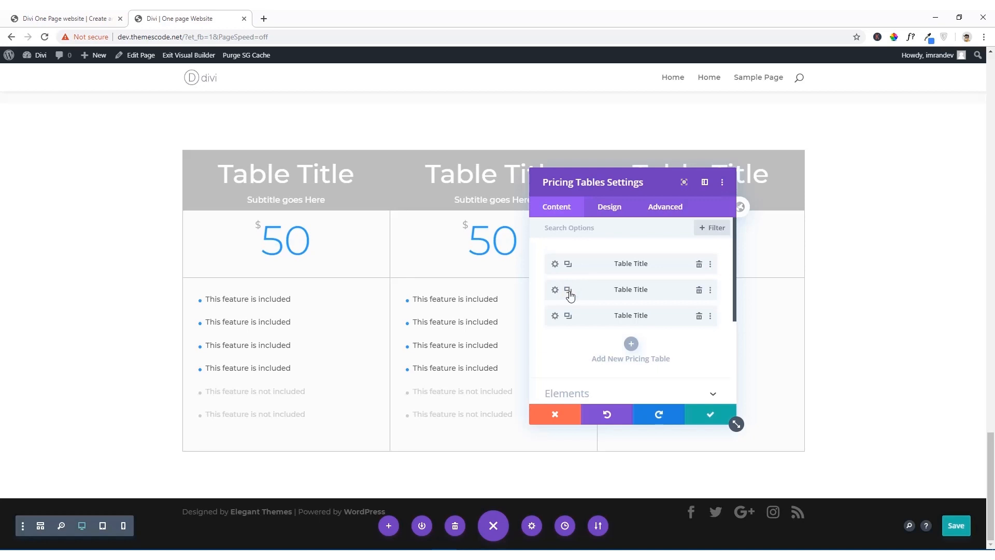
# Step: Reduce the Pricing Tables module to a single table, trying out a duplicate of it and deleting the copy
pyautogui.click(699, 290)
pyautogui.click(700, 290)
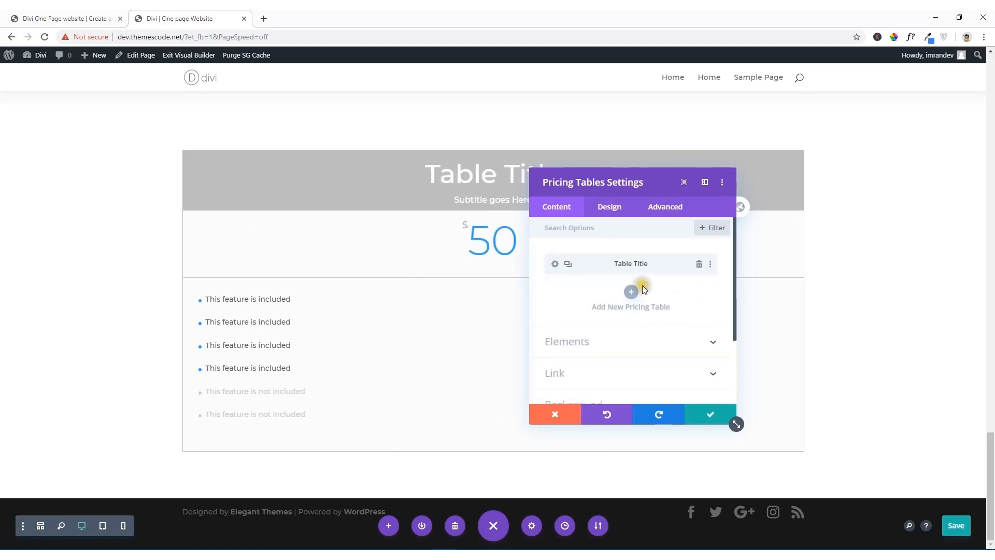
pyautogui.click(568, 265)
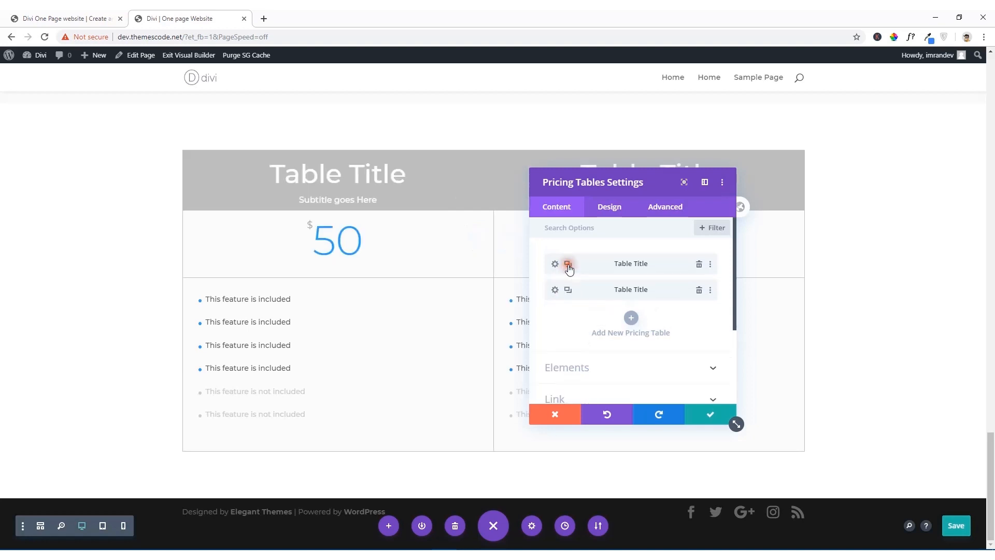
pyautogui.moveTo(596, 190); pyautogui.dragTo(629, 165)
pyautogui.click(724, 270)
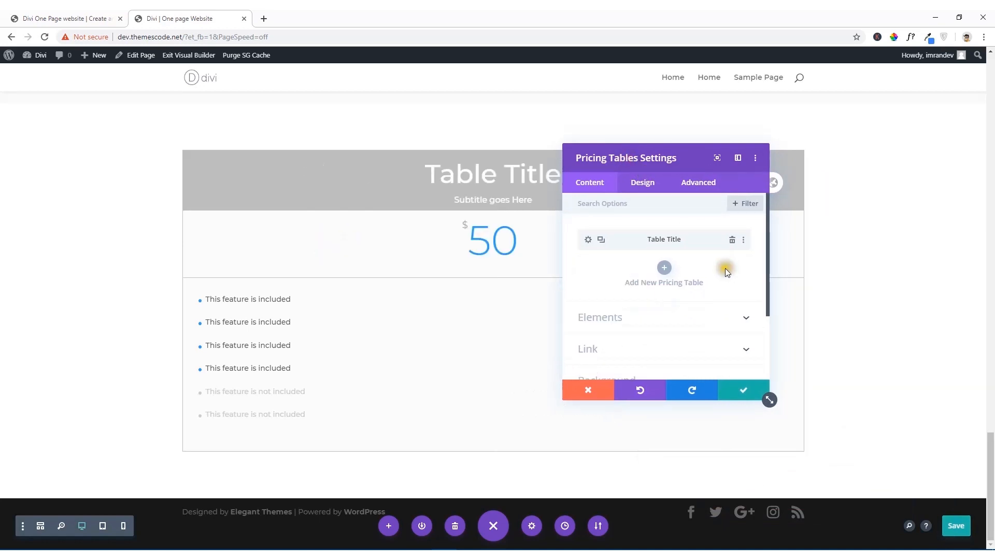
# Step: Sample the Basic table's background color on the reference site, copy its hex code F27781, and return to the builder
pyautogui.click(64, 16)
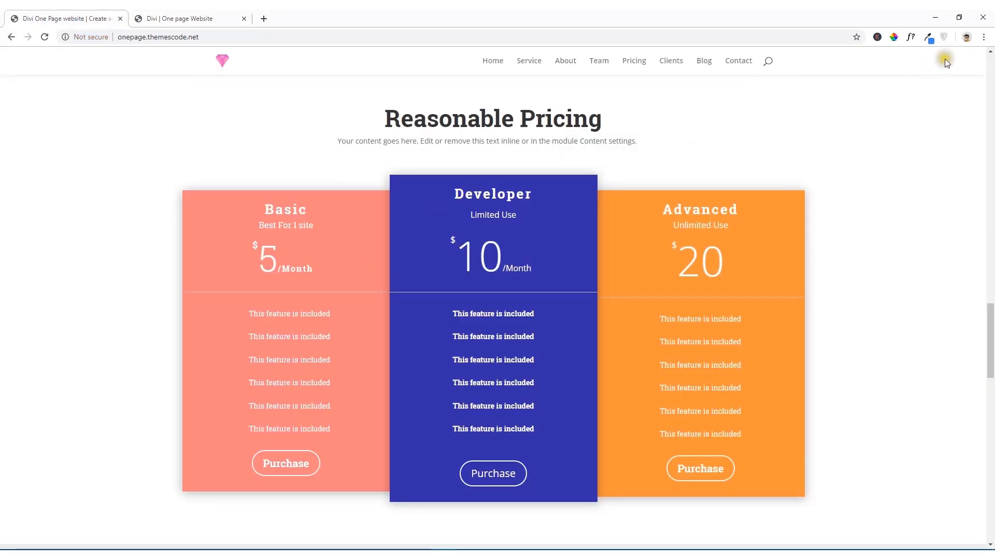
pyautogui.click(895, 39)
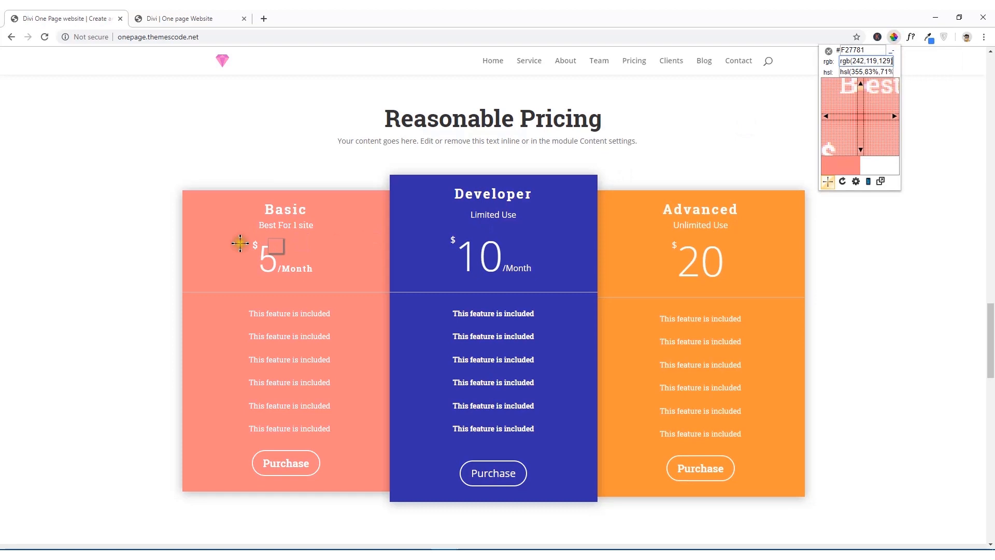
pyautogui.click(215, 264)
pyautogui.rightClick(240, 284)
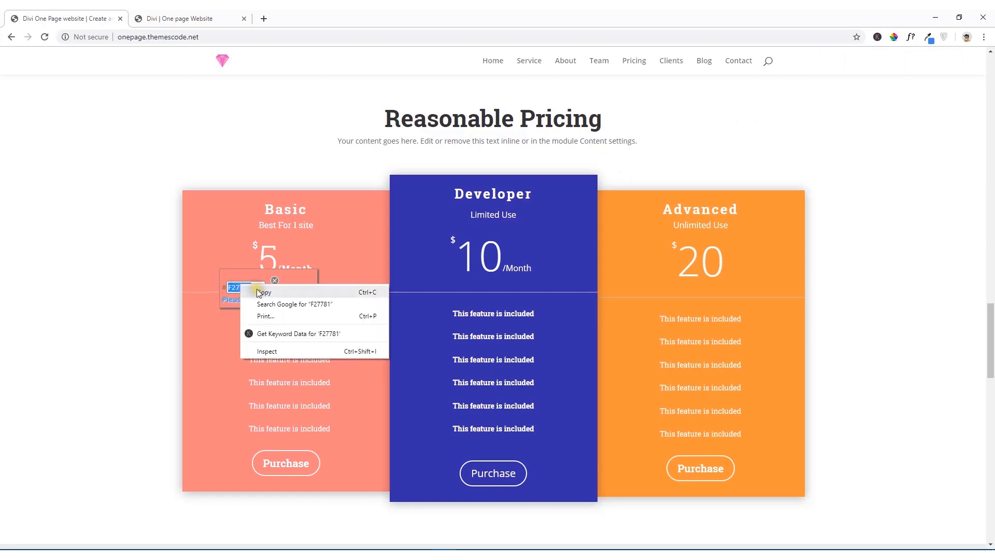
pyautogui.click(257, 291)
pyautogui.click(202, 21)
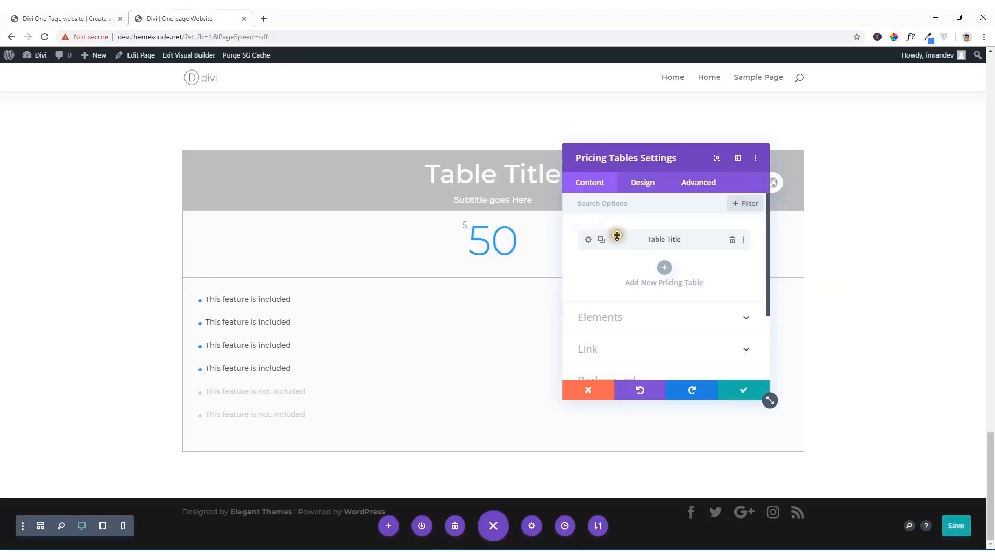
# Step: Set the remaining pricing table's background color to the copied #f27781
pyautogui.click(588, 240)
pyautogui.scroll(-5, 601, 280)
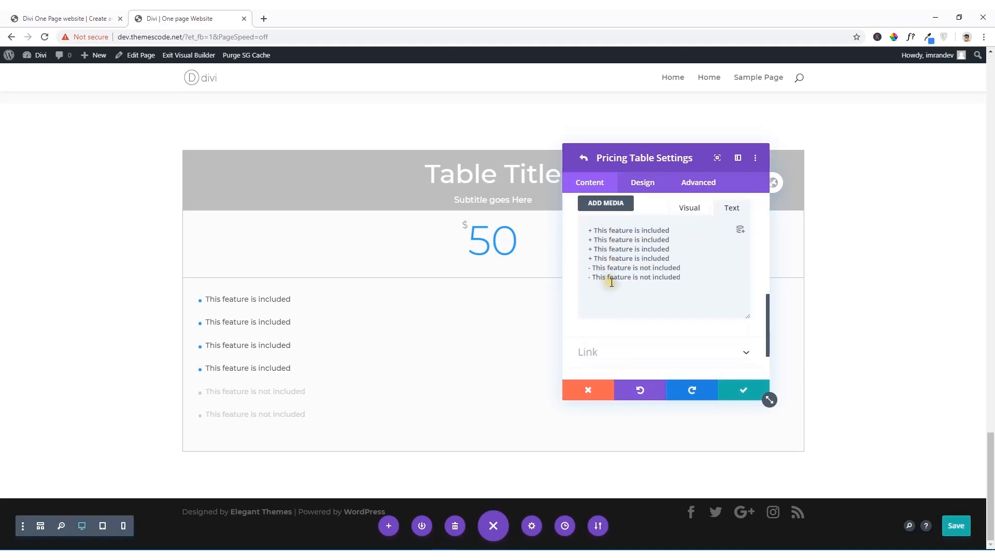
pyautogui.scroll(-2, 611, 290)
pyautogui.click(609, 314)
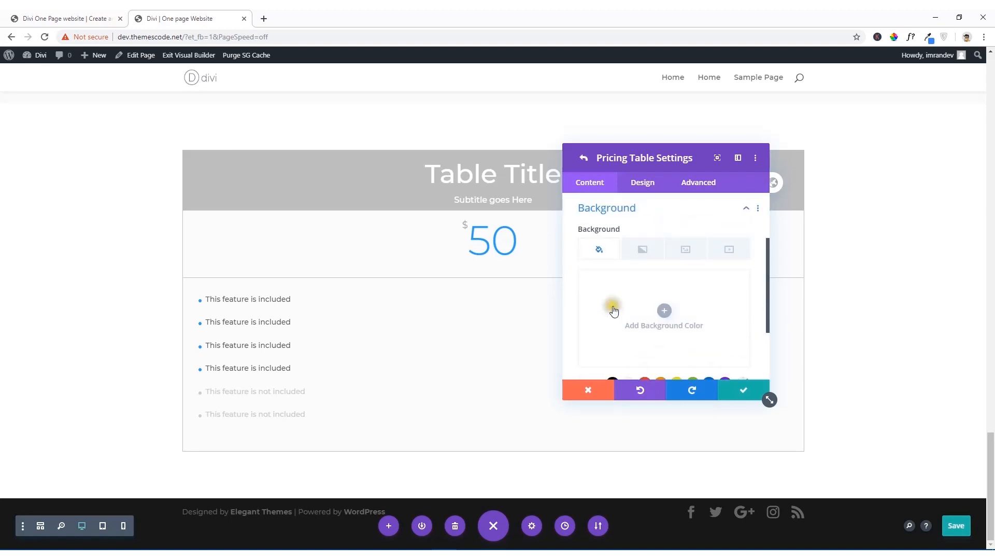
pyautogui.click(632, 312)
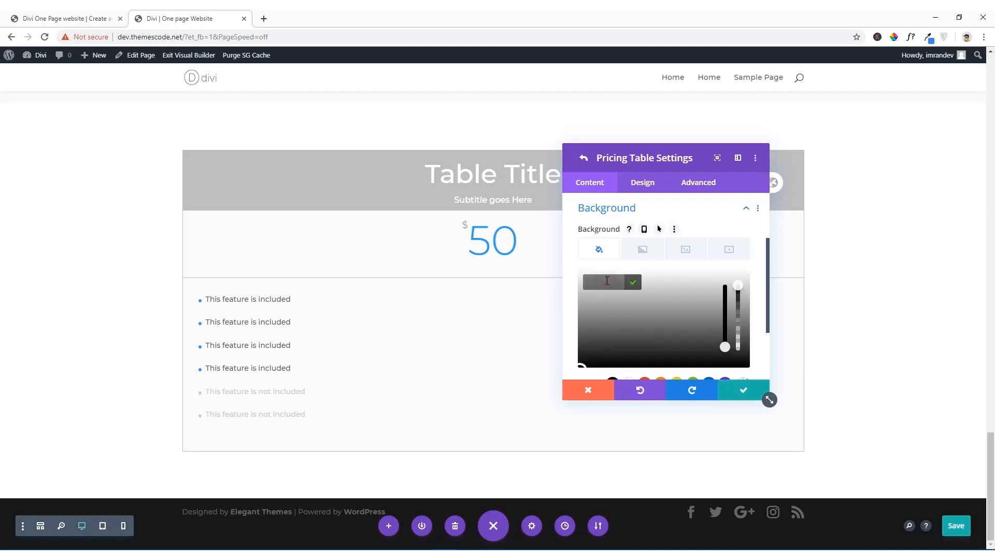
pyautogui.hotkey('ctrl', 'v')
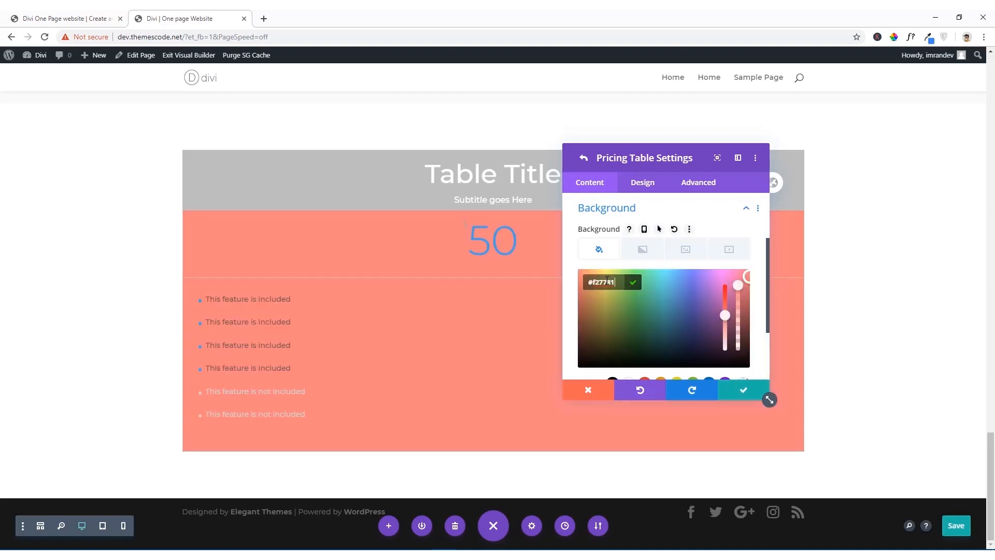
pyautogui.click(638, 284)
# Step: Look through the pricing table's link and text content options
pyautogui.scroll(-2, 639, 284)
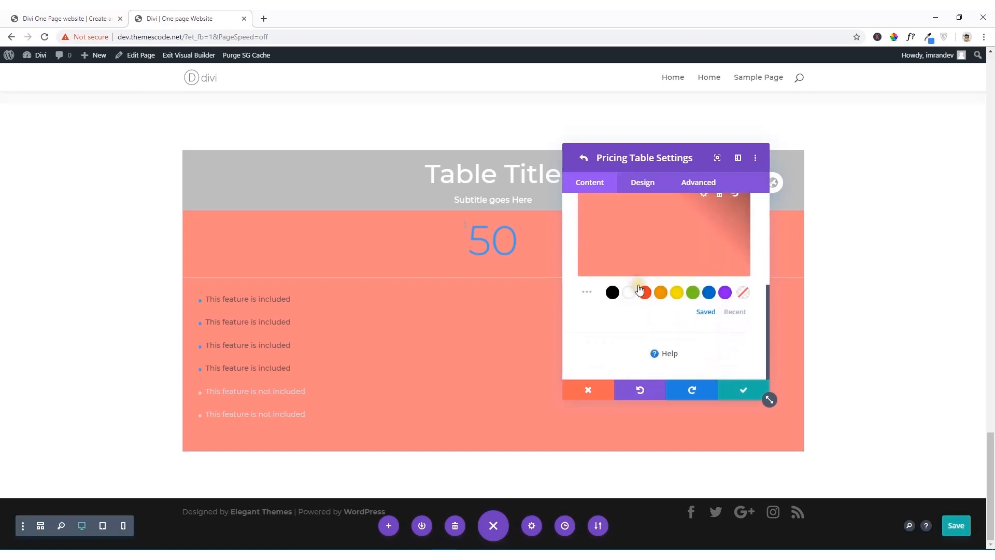
pyautogui.scroll(5, 632, 294)
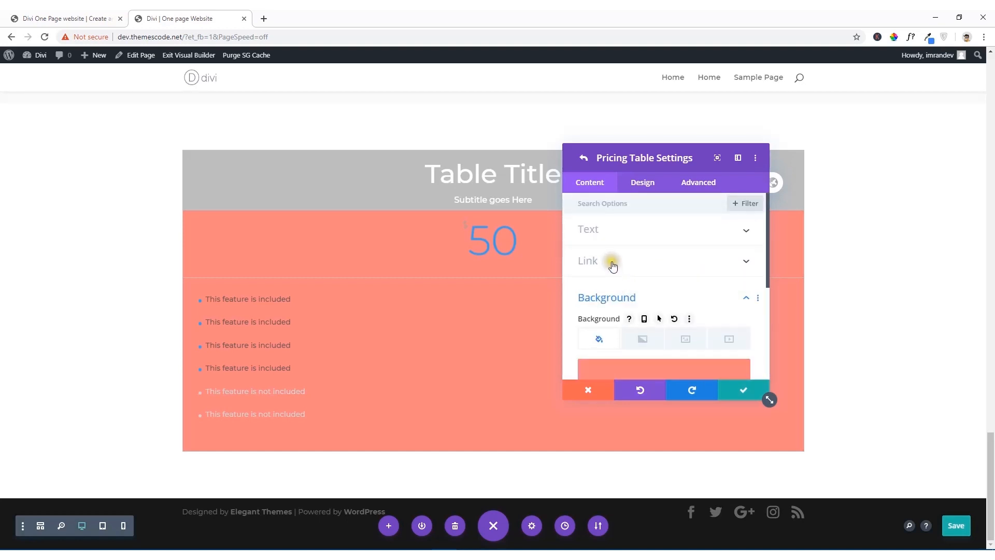
pyautogui.click(612, 261)
pyautogui.scroll(-1, 614, 266)
pyautogui.scroll(1, 614, 263)
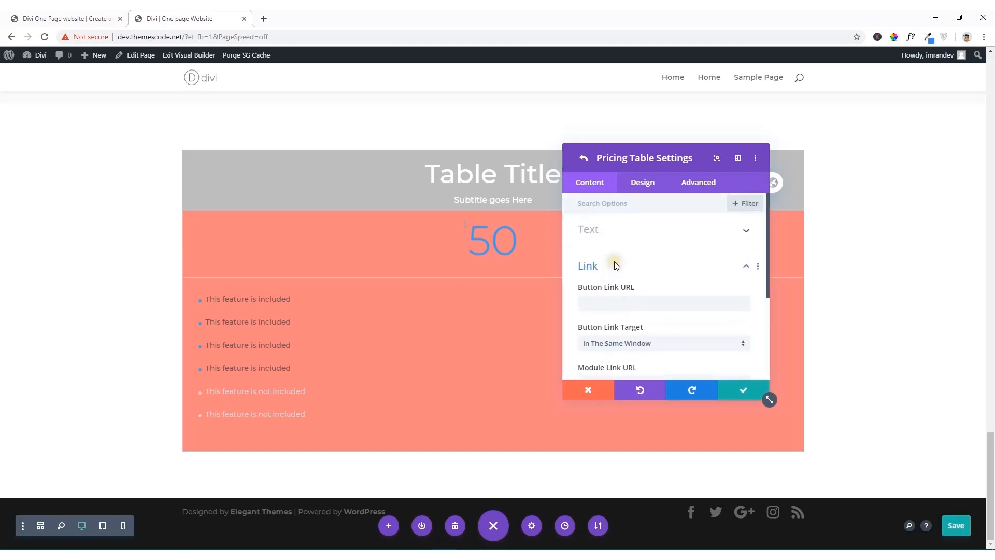
pyautogui.click(620, 233)
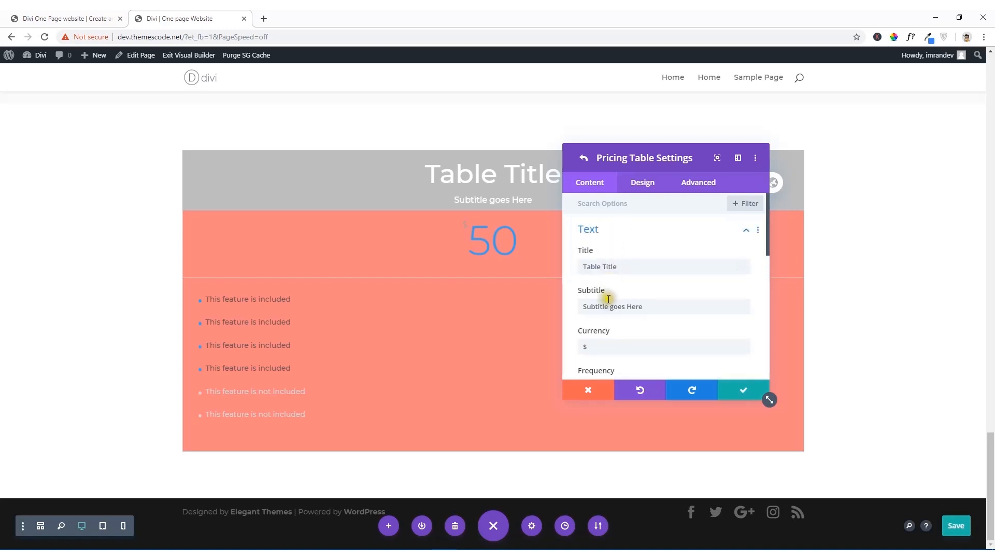
pyautogui.scroll(-4, 611, 311)
pyautogui.scroll(-5, 611, 313)
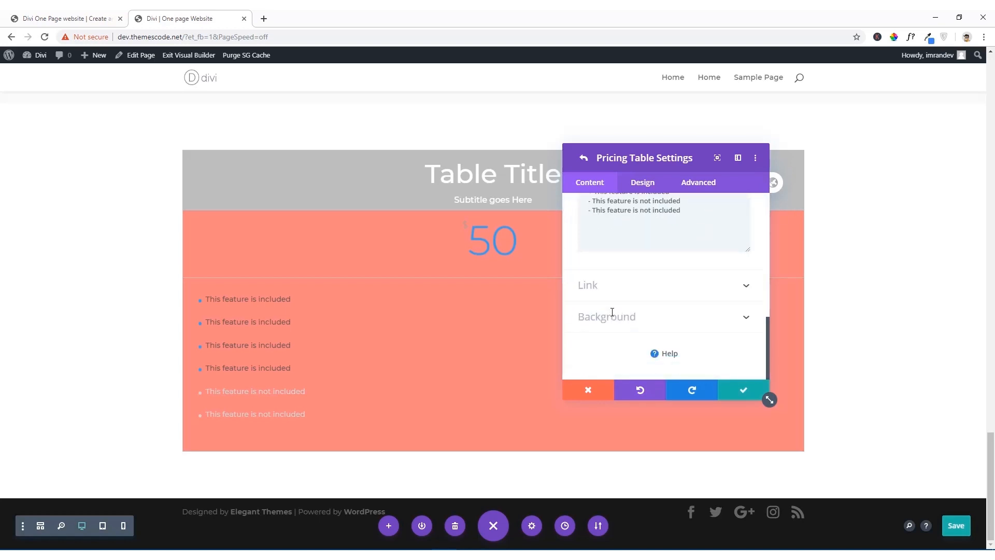
pyautogui.click(628, 290)
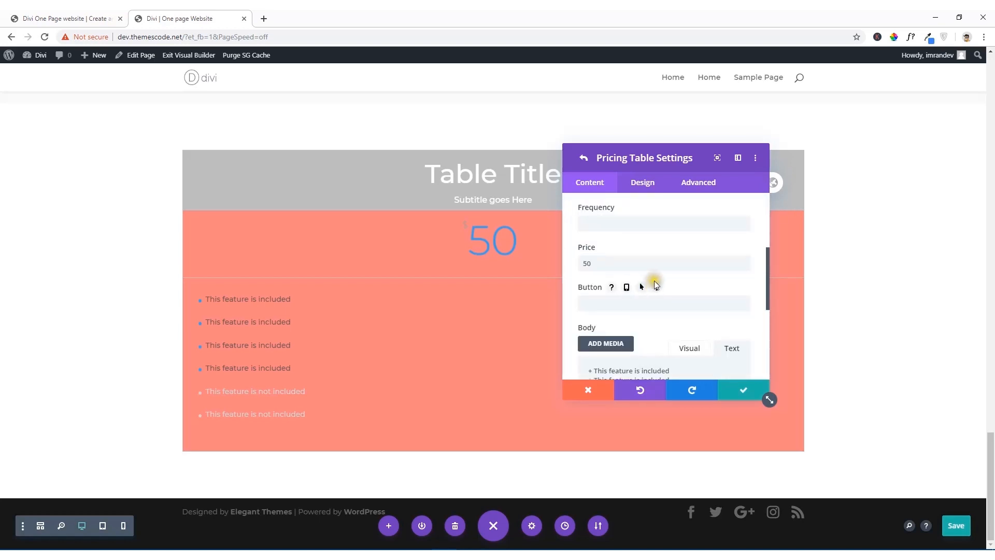
pyautogui.scroll(3, 622, 257)
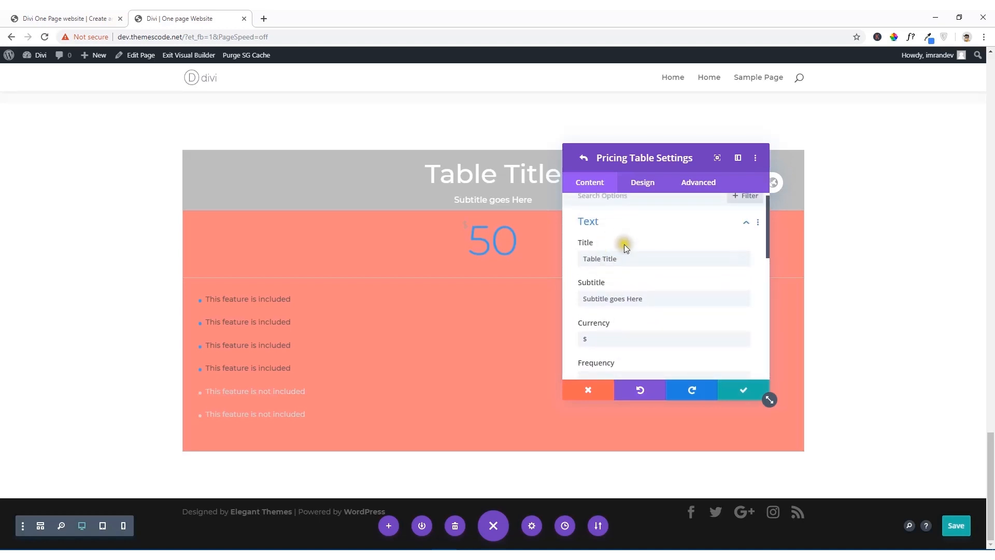
# Step: Copy the title "Basic" from the reference site's first pricing table and replace the pricing table's title with it
pyautogui.click(78, 18)
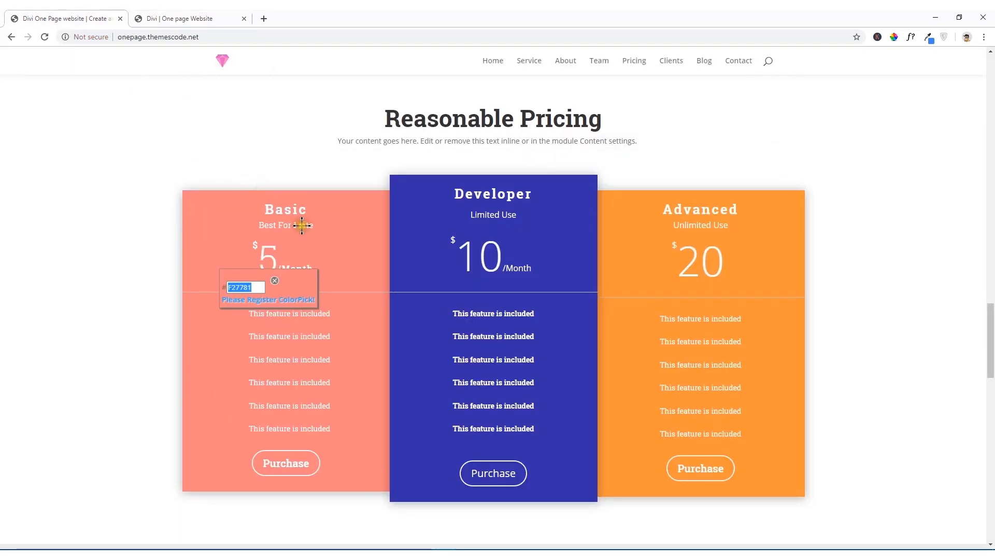
pyautogui.click(275, 278)
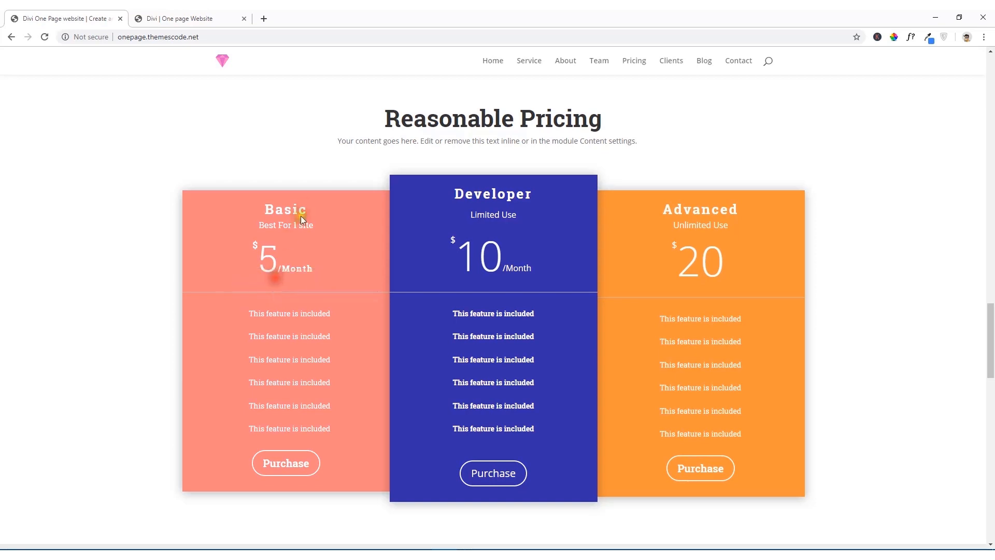
pyautogui.rightClick(270, 211)
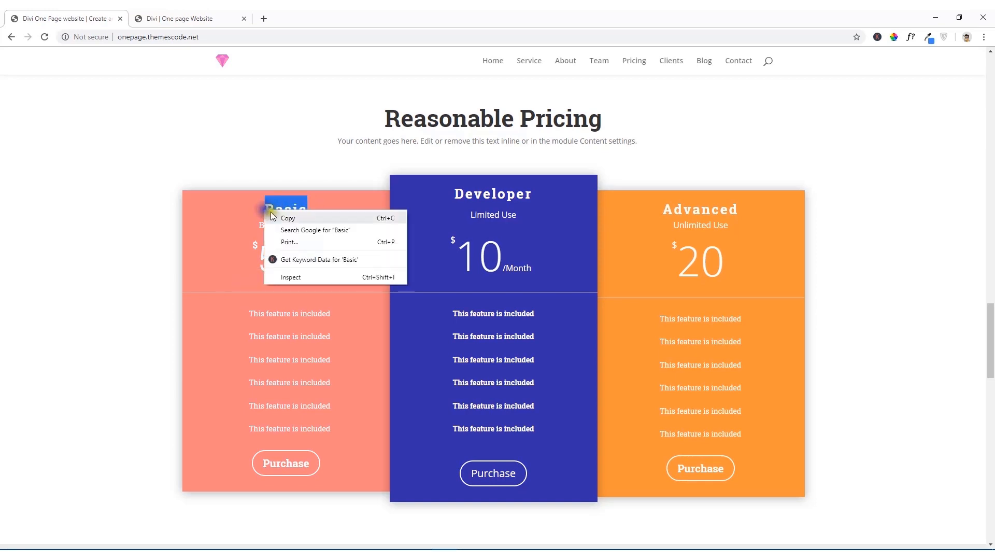
pyautogui.click(273, 217)
pyautogui.click(153, 15)
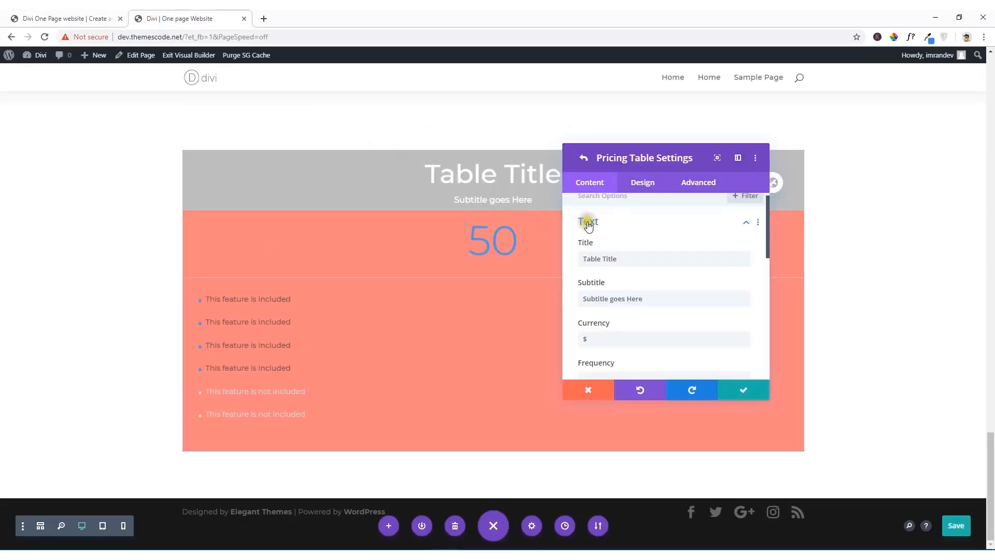
pyautogui.moveTo(607, 259); pyautogui.dragTo(559, 264)
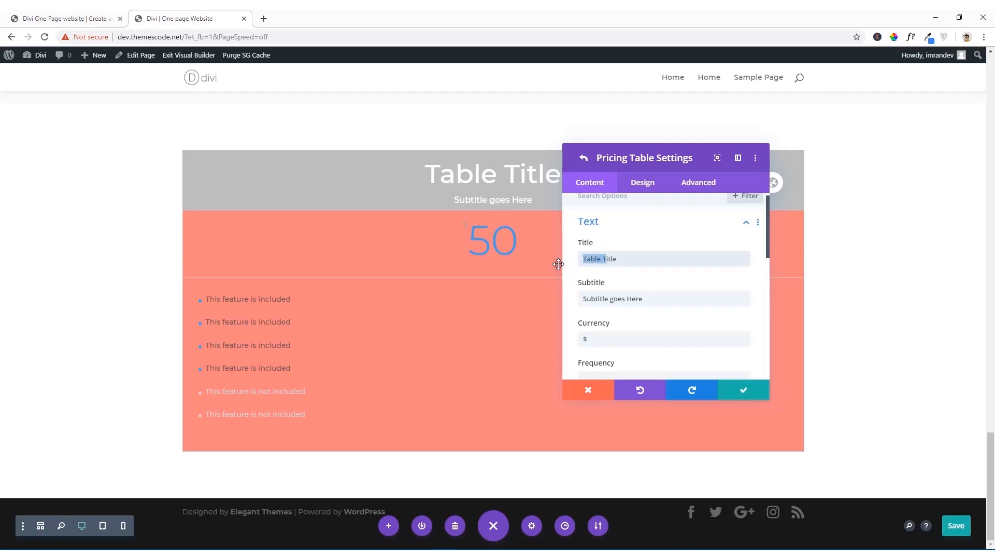
pyautogui.write('Basic')
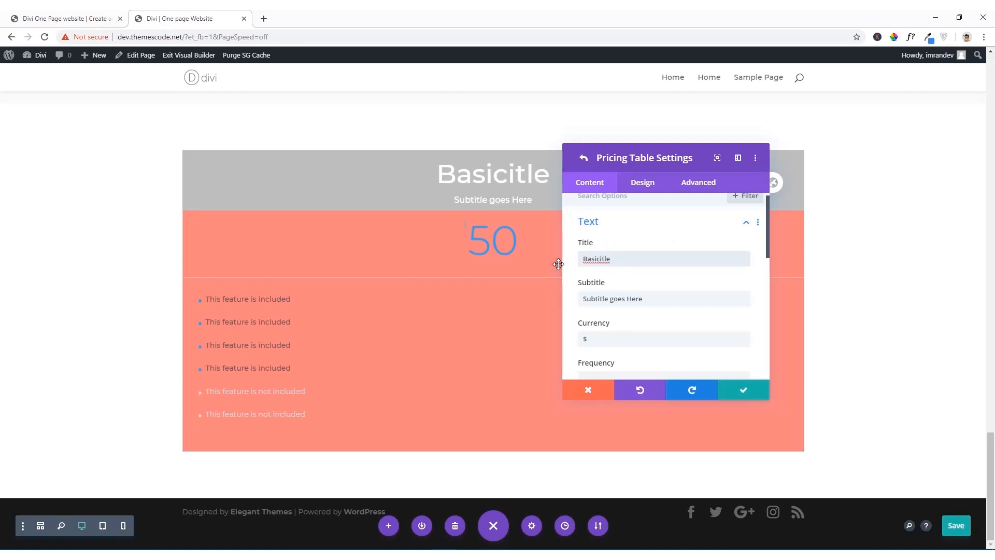
pyautogui.moveTo(625, 260); pyautogui.dragTo(562, 262)
pyautogui.write('Basic')
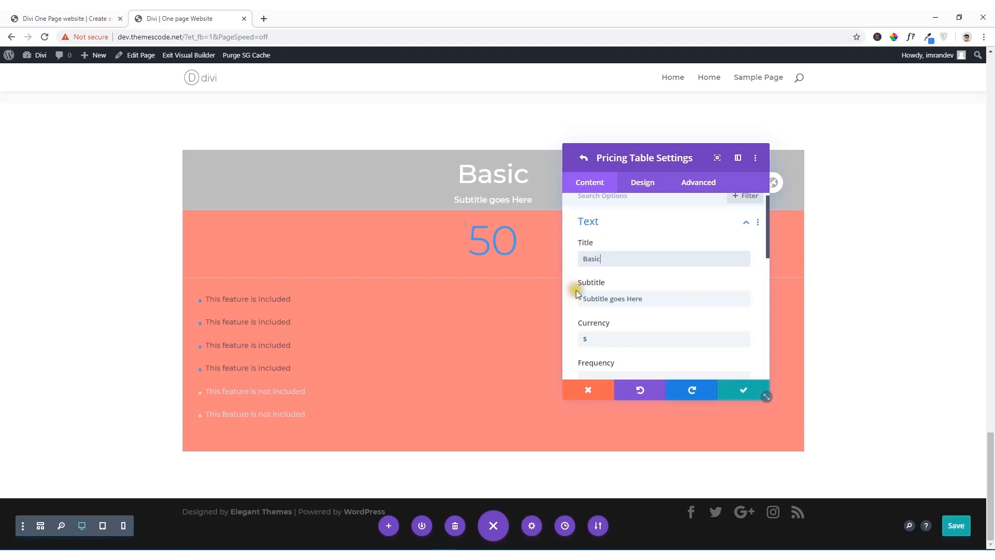
# Step: Replace the pricing table's subtitle with "Best For 1 site", copied from the reference site's Basic table
pyautogui.moveTo(643, 299); pyautogui.dragTo(572, 304)
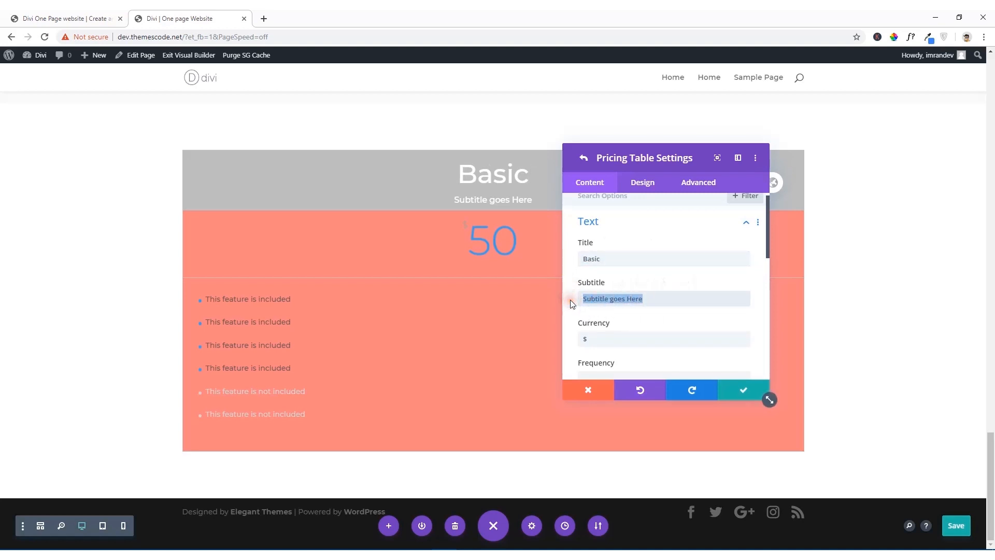
pyautogui.press('BackSpace')
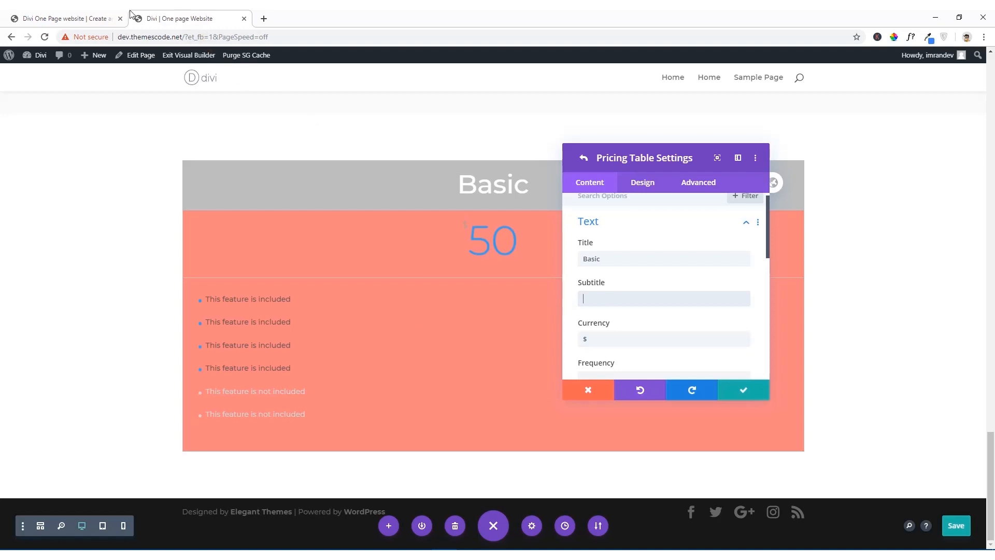
pyautogui.click(65, 18)
pyautogui.click(308, 241)
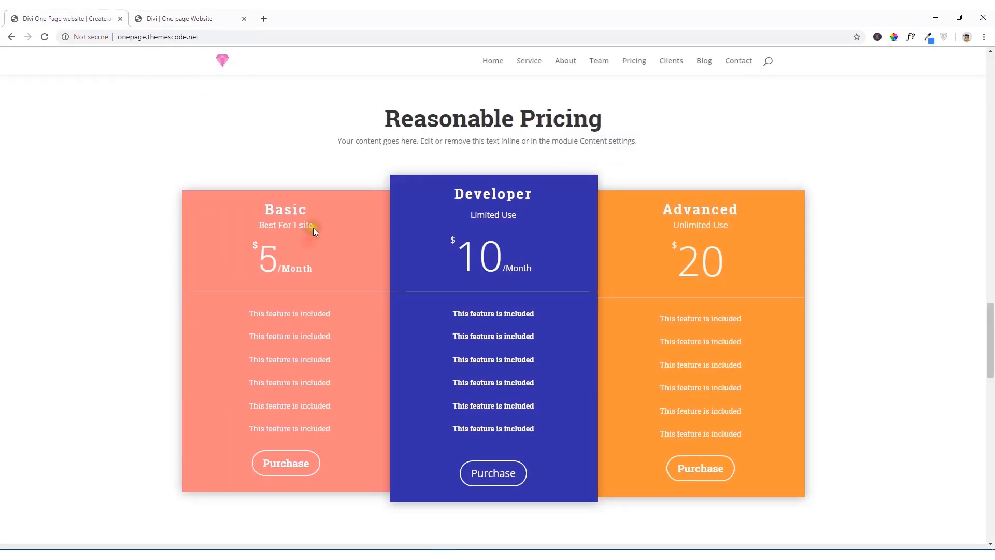
pyautogui.moveTo(279, 228); pyautogui.dragTo(313, 228)
pyautogui.rightClick(307, 227)
pyautogui.click(319, 230)
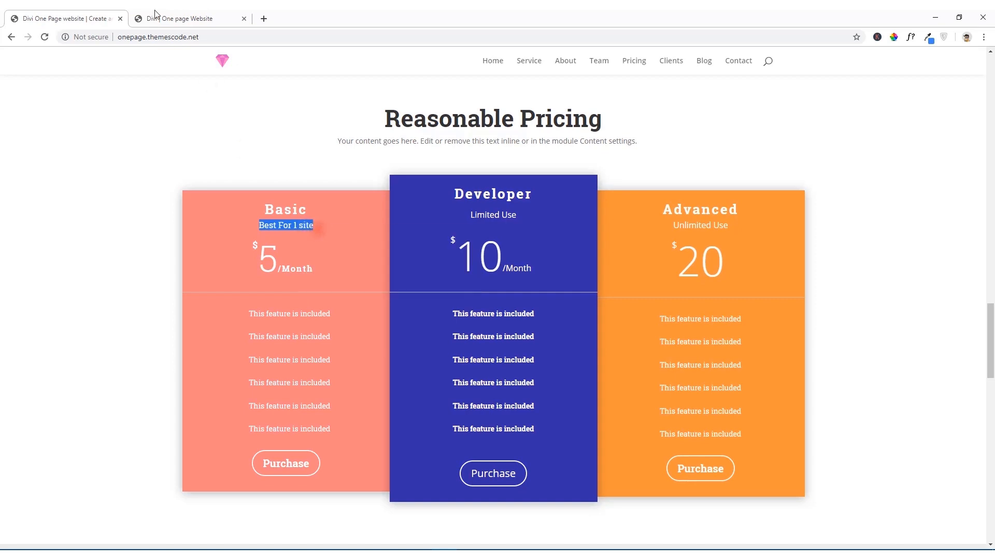
pyautogui.click(176, 17)
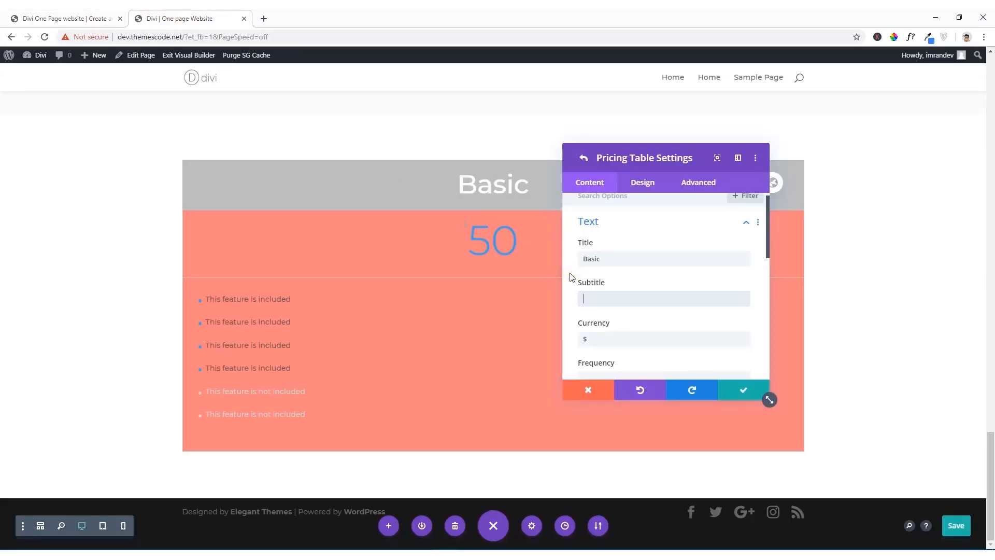
pyautogui.hotkey('ctrl', 'v')
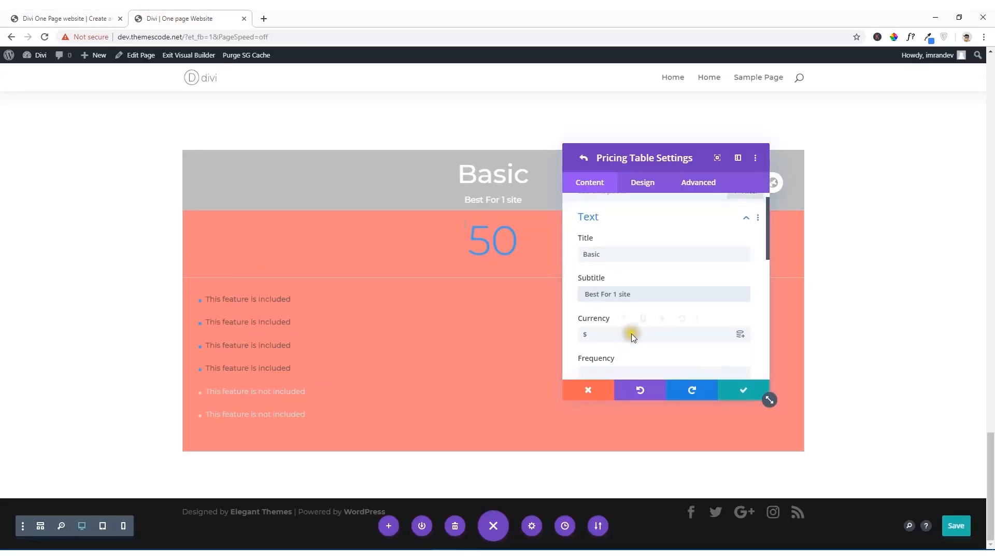
# Step: Set the pricing table's frequency to "Month" and its price to 5
pyautogui.scroll(-2, 629, 327)
pyautogui.click(589, 274)
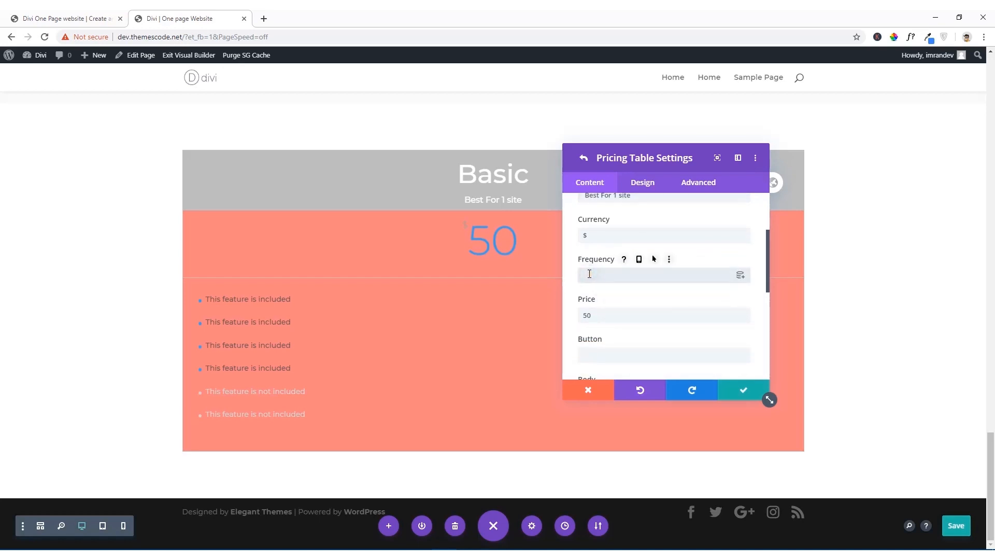
pyautogui.write('Month')
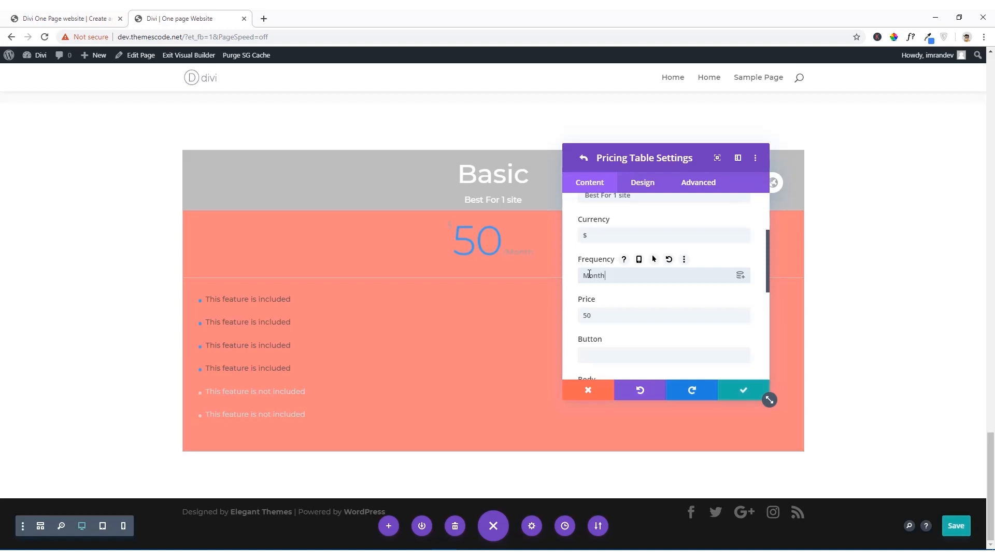
pyautogui.click(597, 318)
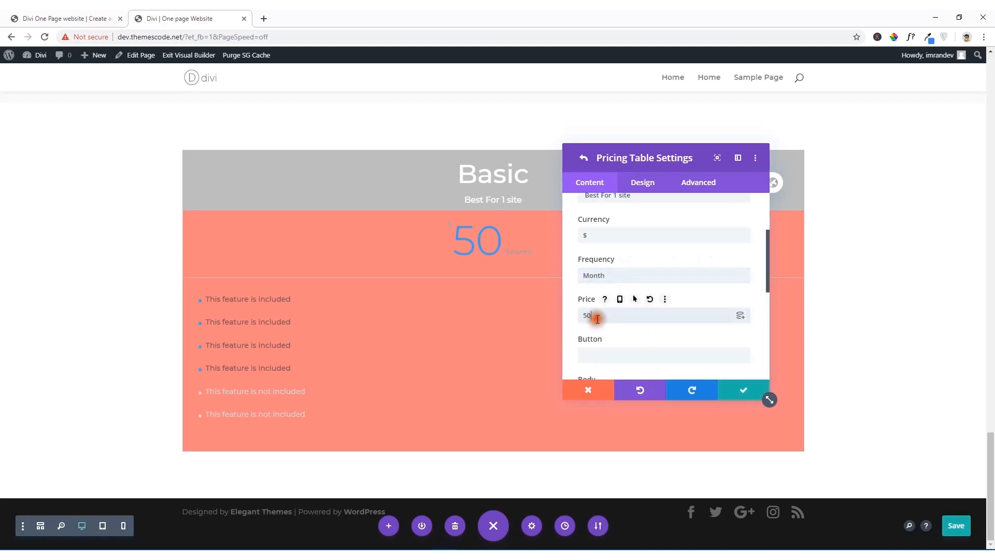
pyautogui.press('BackSpace')
pyautogui.scroll(-1, 598, 319)
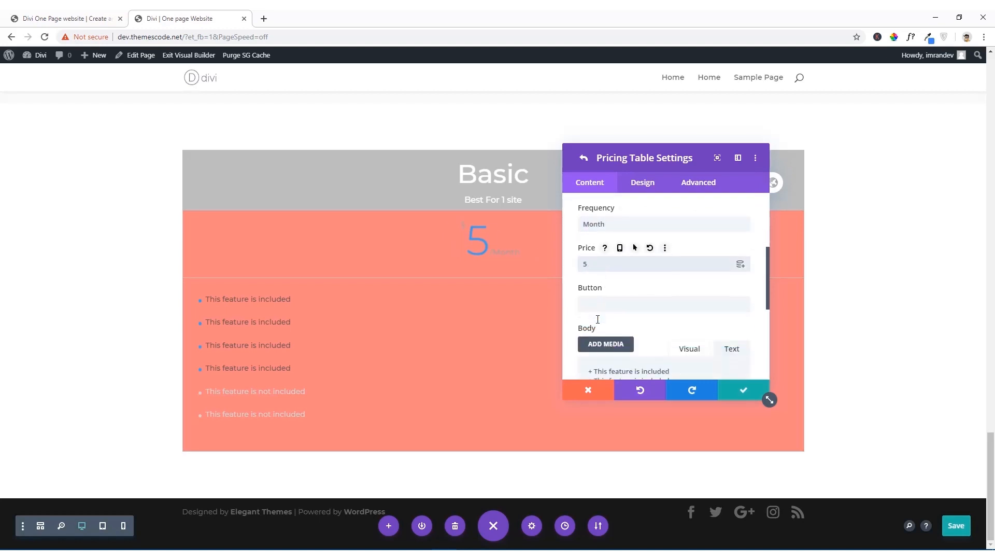
pyautogui.click(598, 304)
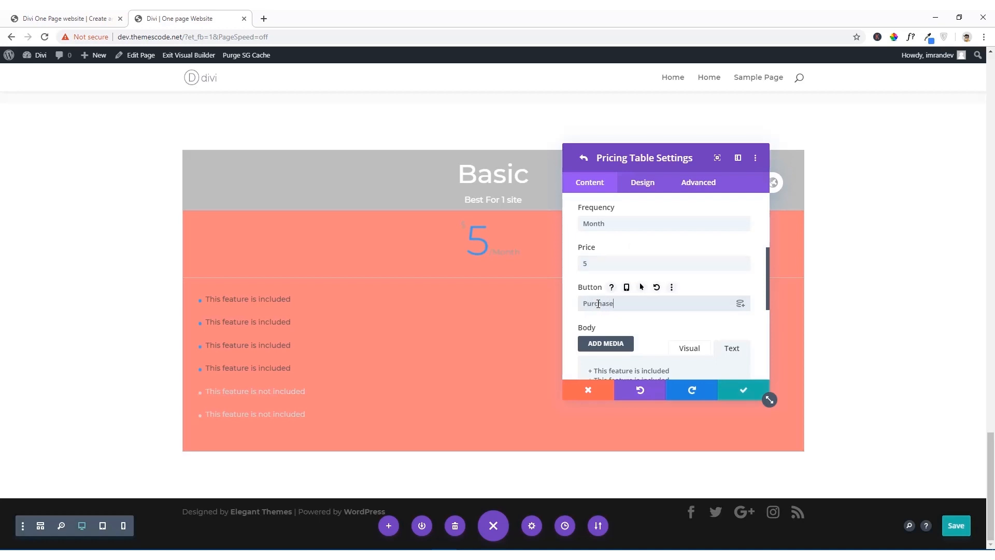
pyautogui.scroll(-4, 601, 308)
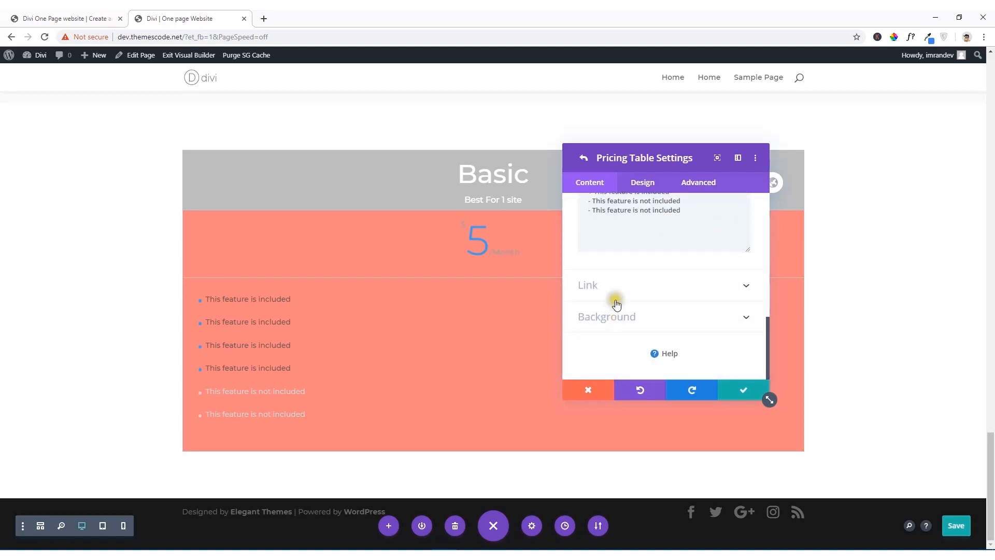
pyautogui.click(617, 293)
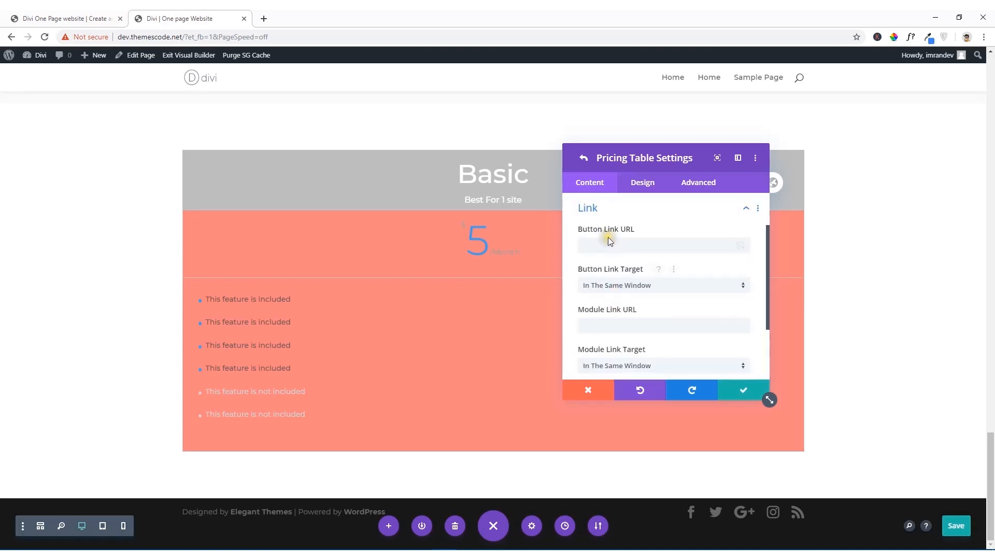
pyautogui.click(52, 18)
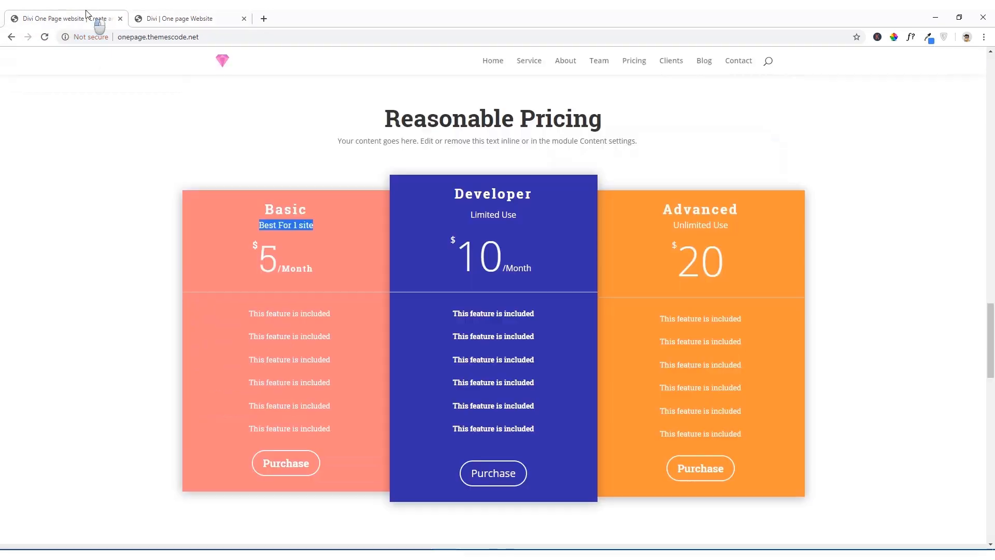
pyautogui.click(132, 34)
pyautogui.rightClick(133, 32)
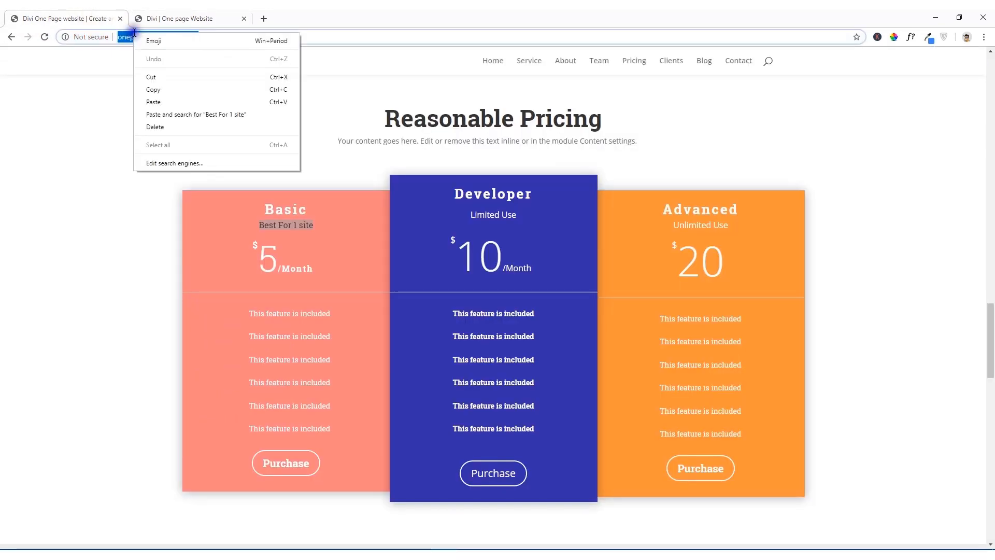
pyautogui.click(152, 89)
pyautogui.click(179, 18)
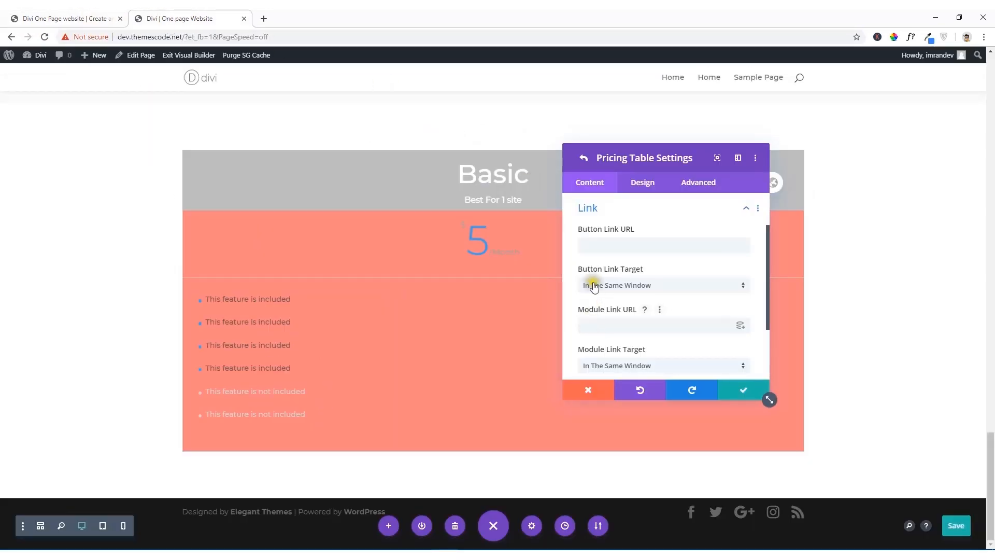
pyautogui.click(590, 246)
pyautogui.hotkey('ctrl', 'v')
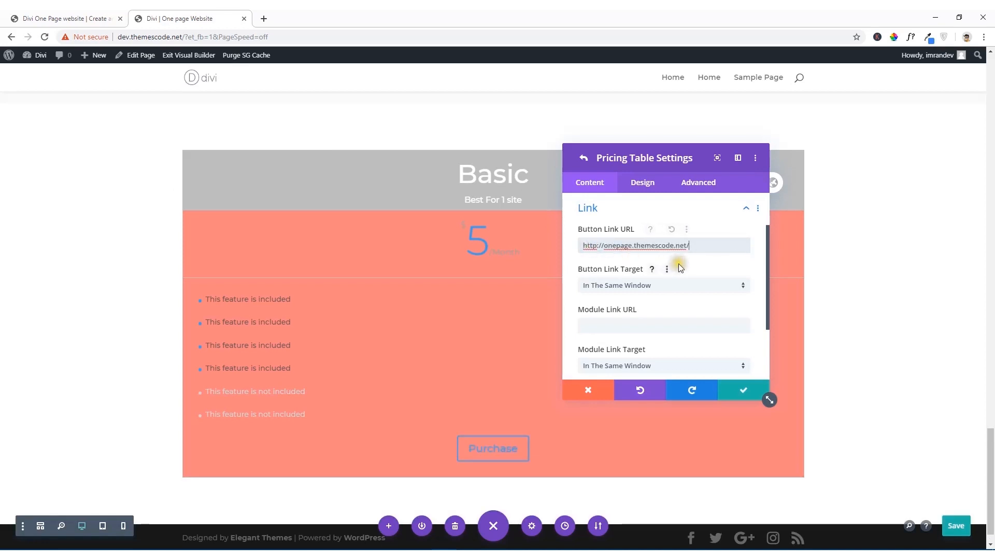
# Step: Set the pricing table's button link to open in the new tab and save the table's settings
pyautogui.click(646, 285)
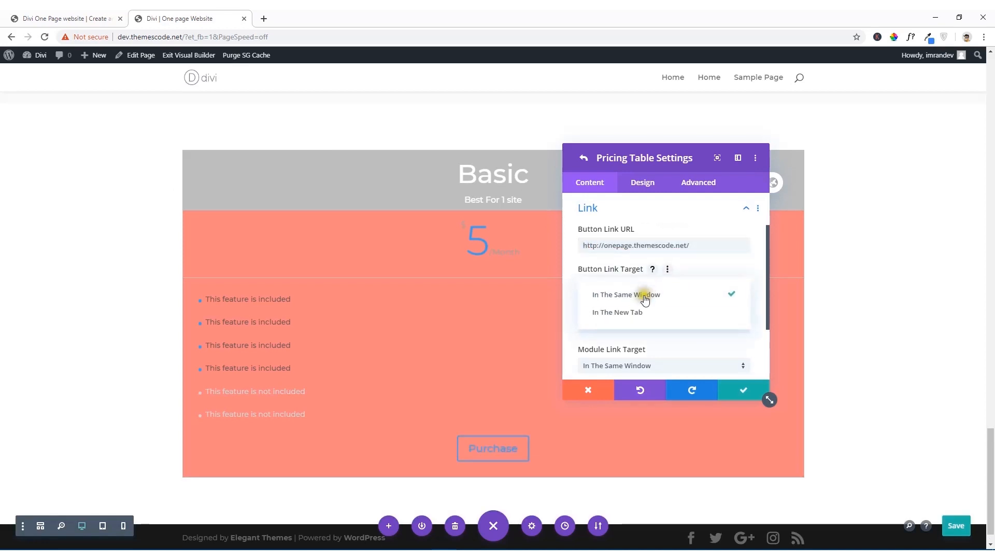
pyautogui.click(635, 317)
pyautogui.scroll(-3, 658, 317)
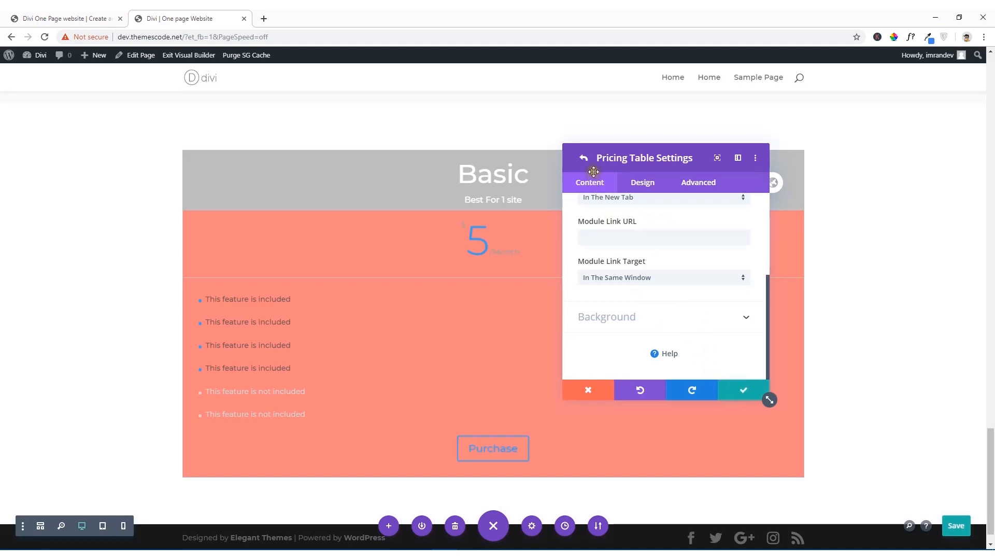
pyautogui.click(745, 391)
# Step: Compare the Basic pricing table with the one on the reference site, including its feature list and Purchase button
pyautogui.click(590, 184)
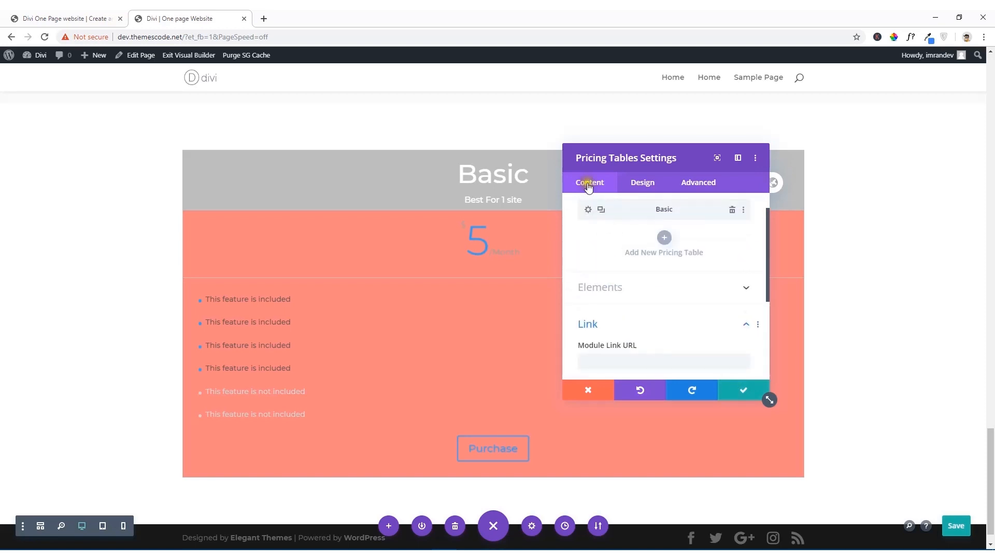
pyautogui.scroll(1, 601, 217)
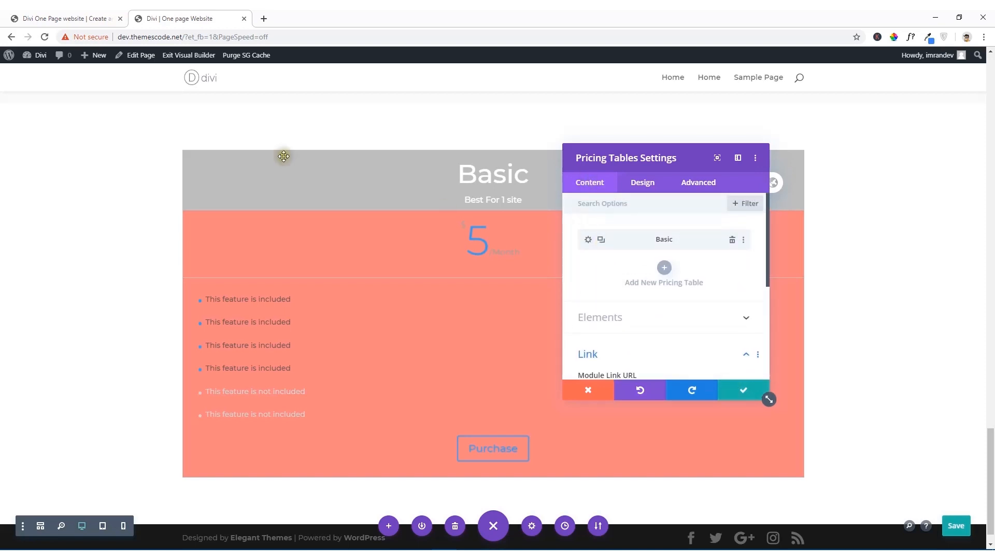
pyautogui.click(75, 19)
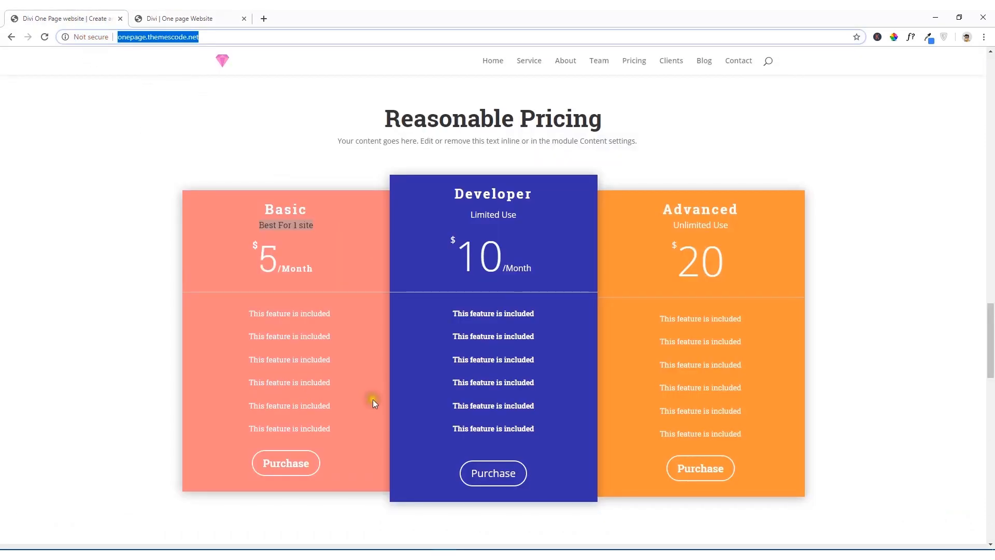
pyautogui.click(227, 361)
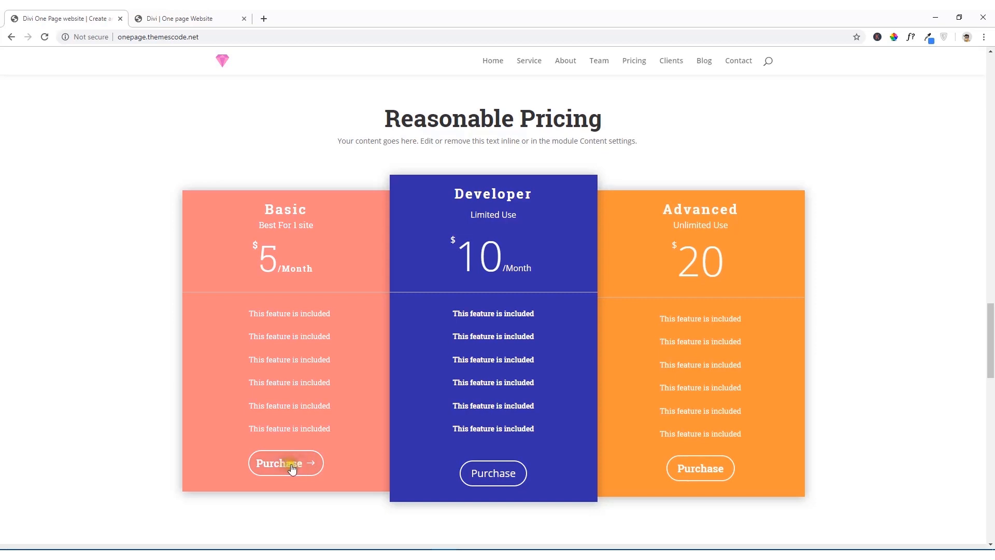
pyautogui.click(167, 18)
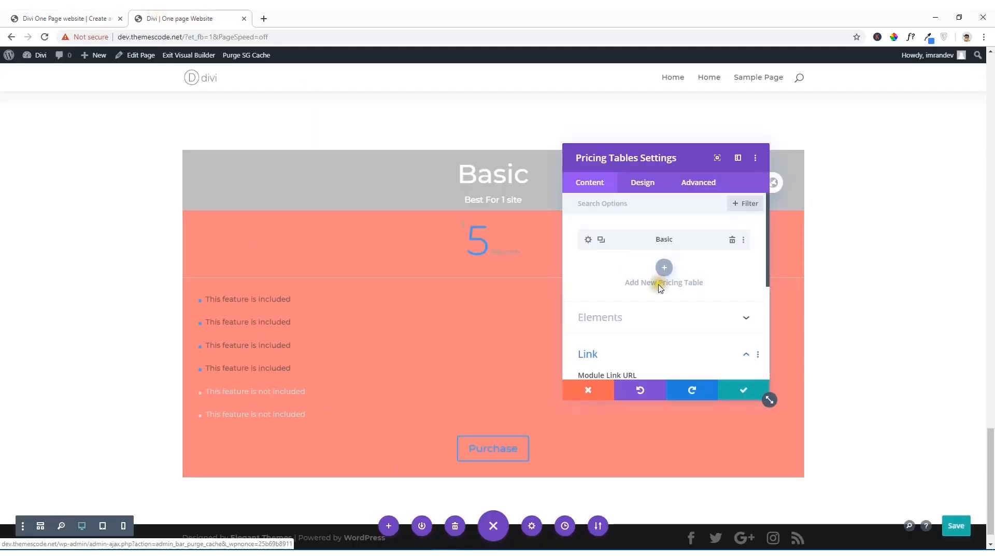
# Step: Make both the featured bullet color and the regular bullet color of the pricing tables transparent
pyautogui.click(643, 189)
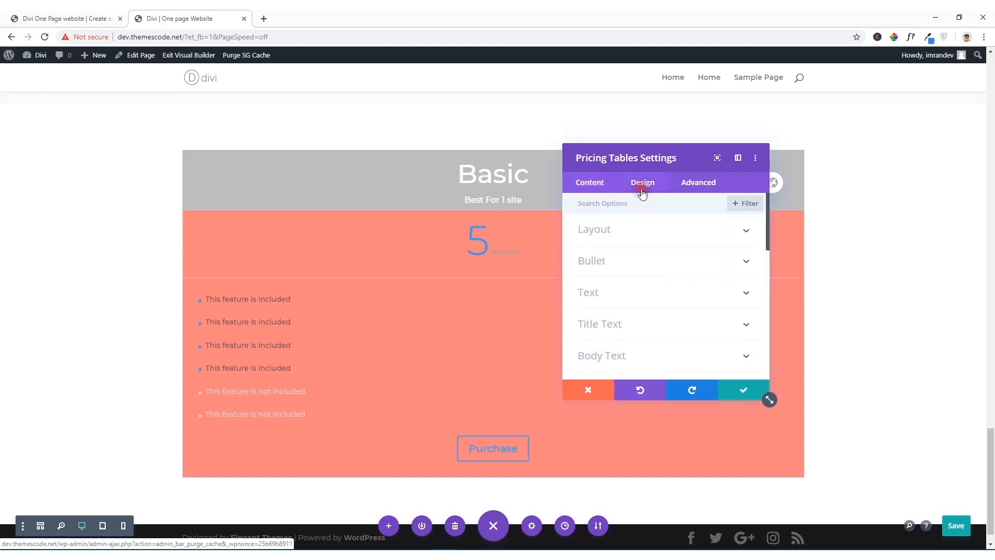
pyautogui.click(635, 238)
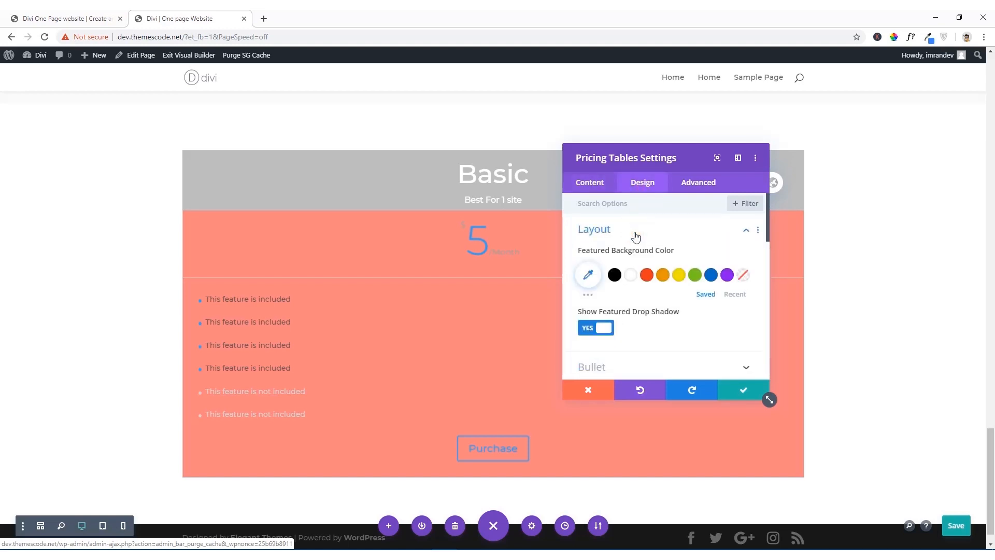
pyautogui.click(636, 237)
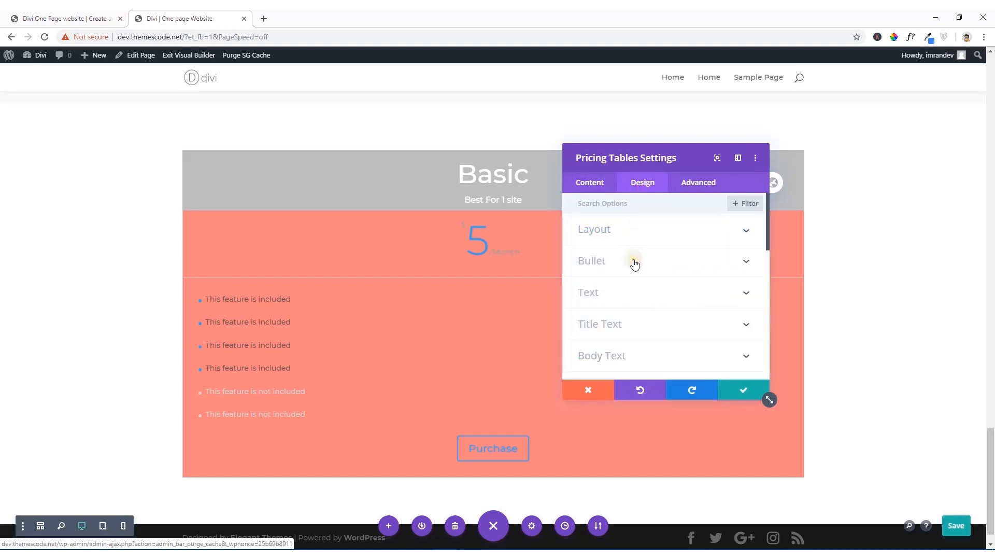
pyautogui.click(634, 263)
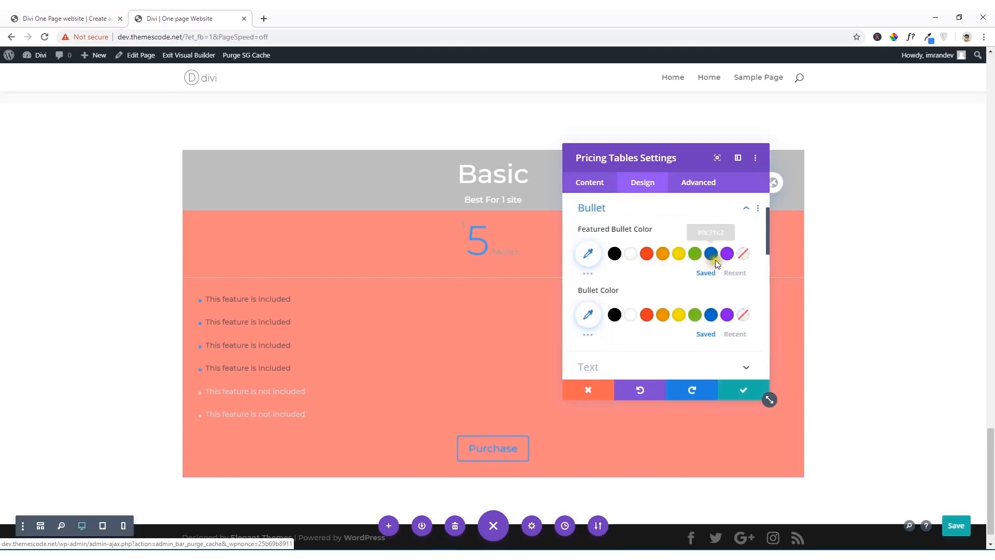
pyautogui.click(741, 255)
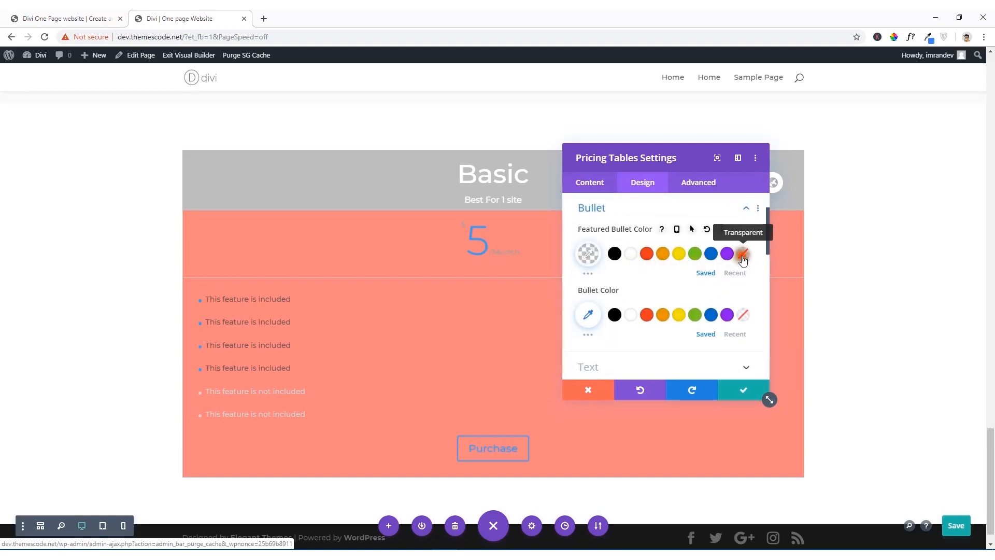
pyautogui.click(589, 253)
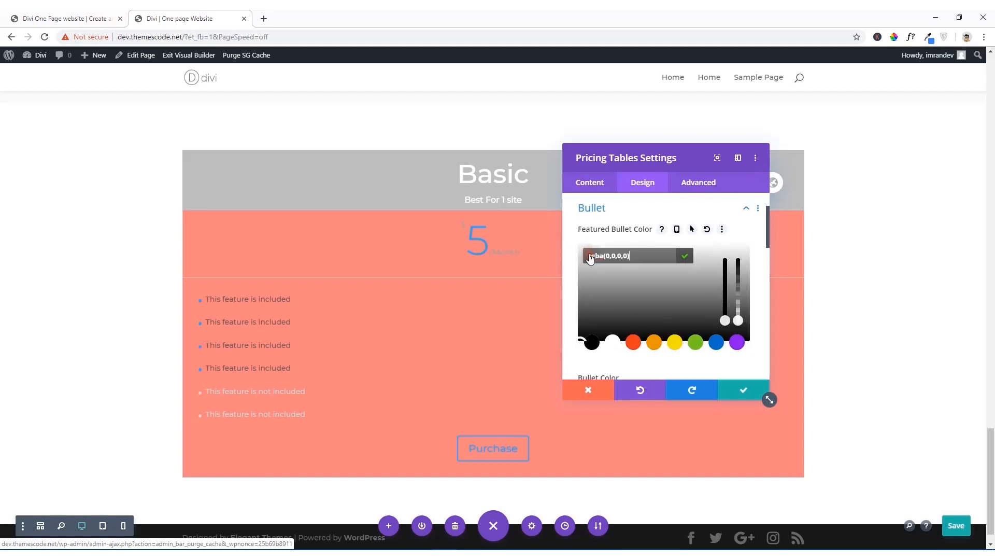
pyautogui.click(687, 256)
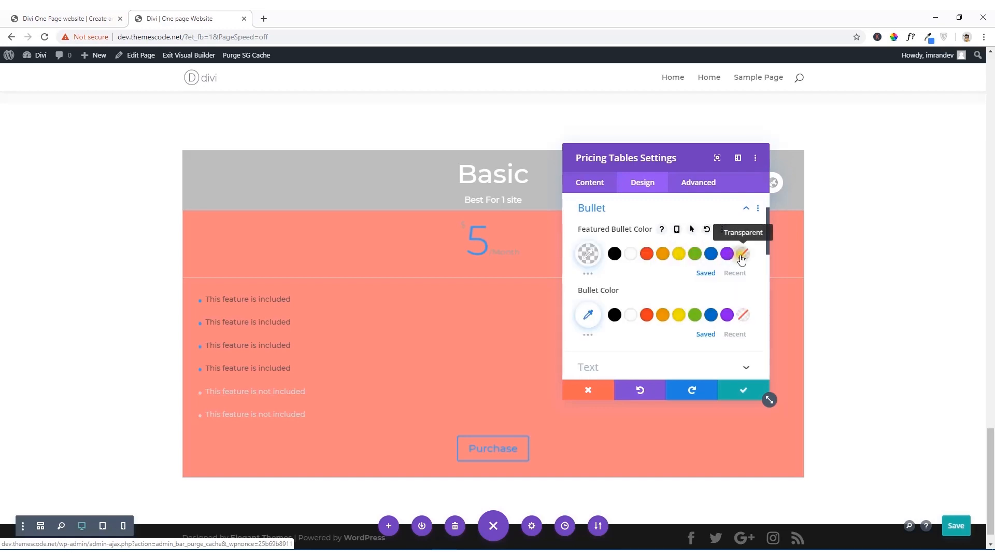
pyautogui.click(744, 317)
pyautogui.scroll(-2, 648, 326)
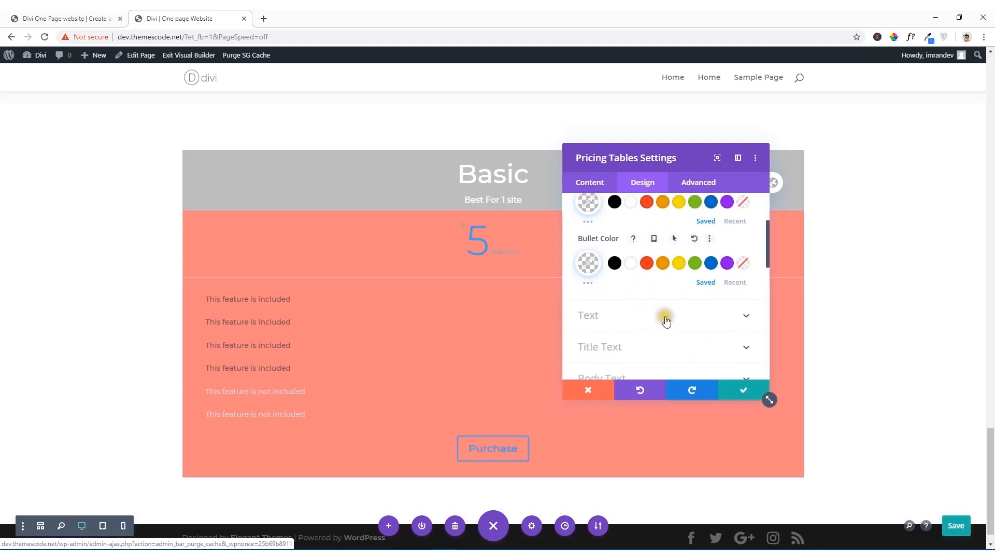
# Step: Set the pricing tables' featured title text color to white
pyautogui.click(662, 315)
pyautogui.scroll(-3, 650, 316)
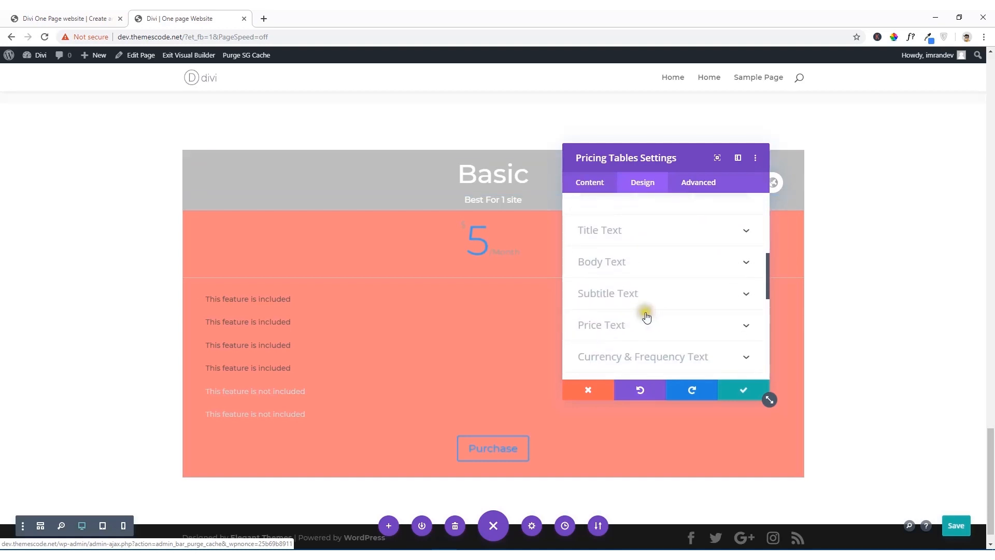
pyautogui.scroll(5, 649, 316)
pyautogui.scroll(-4, 608, 302)
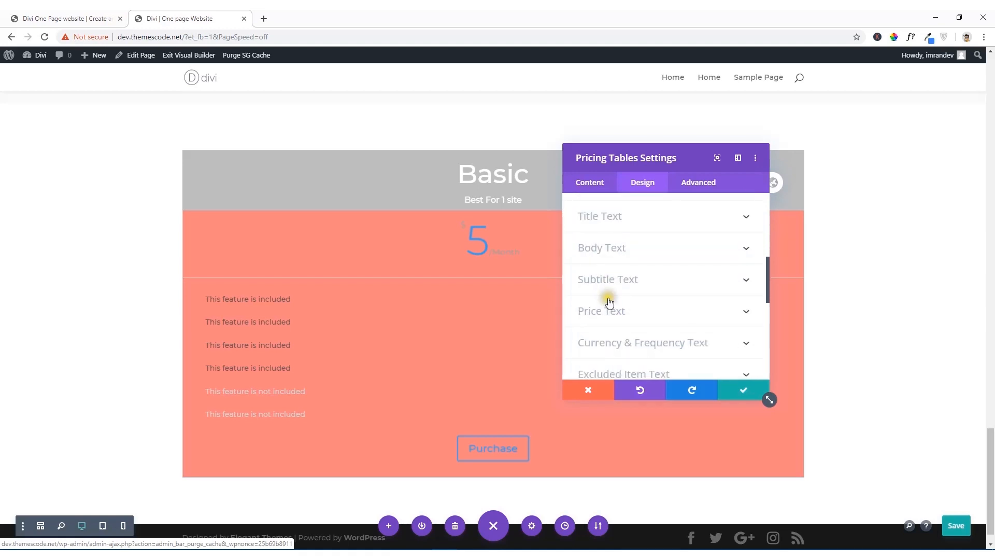
pyautogui.click(621, 215)
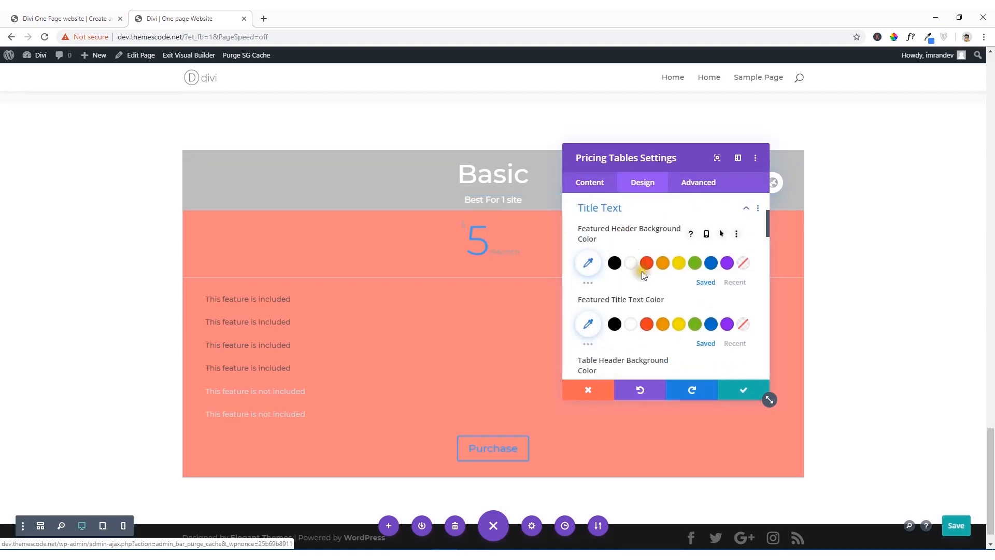
pyautogui.scroll(2, 640, 273)
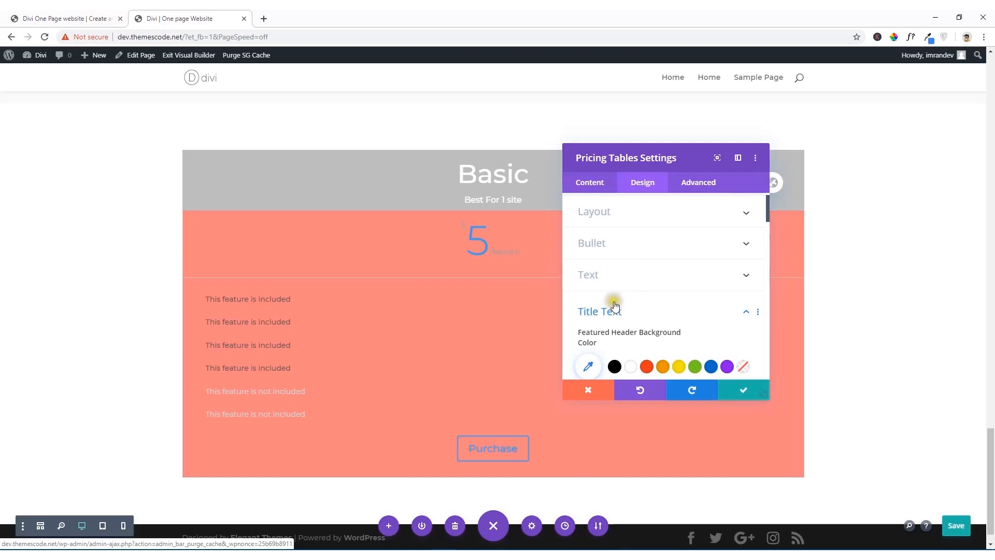
pyautogui.scroll(-2, 652, 321)
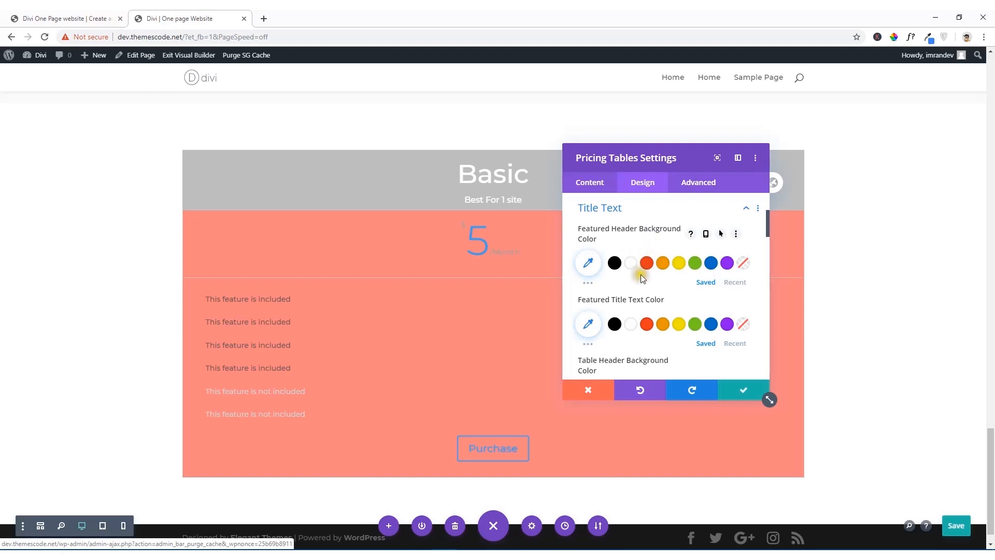
pyautogui.click(631, 326)
# Step: Sample the color F27781 from the reference site's Basic table and use it as the pricing tables' featured header background color
pyautogui.scroll(-1, 623, 361)
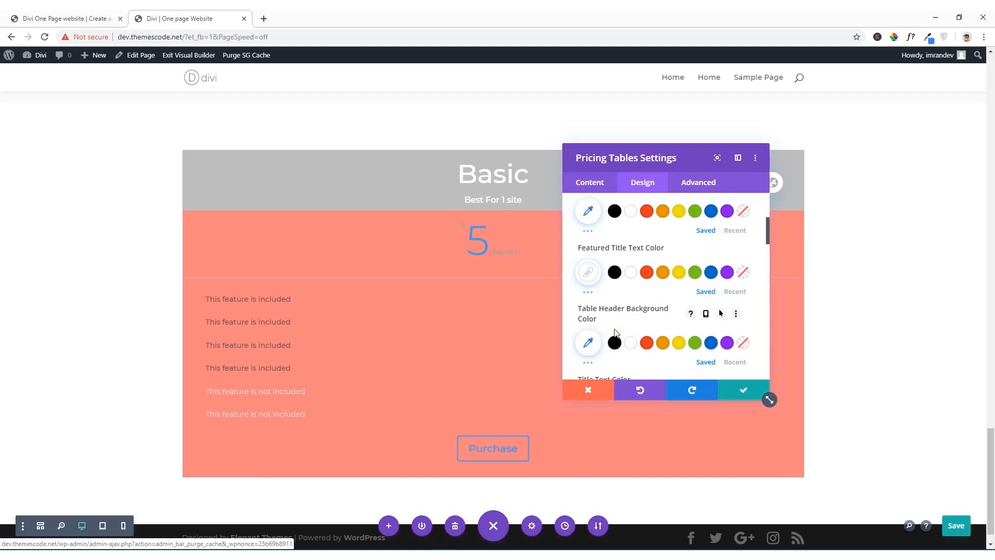
pyautogui.click(97, 17)
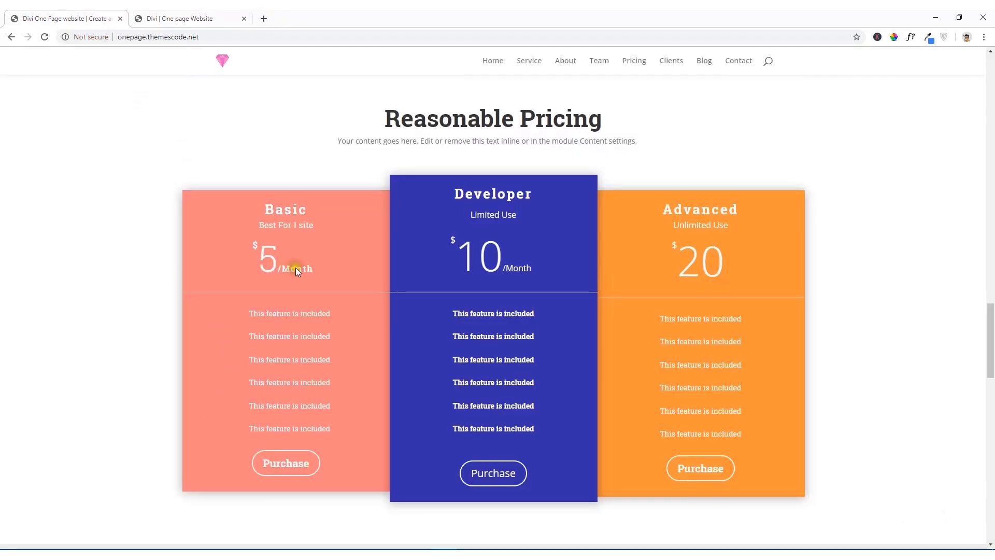
pyautogui.click(893, 38)
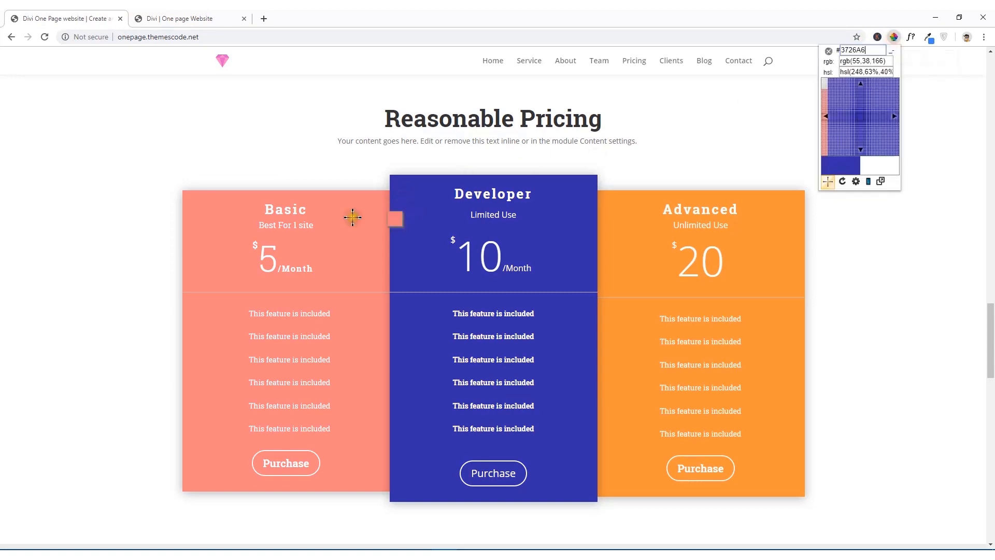
pyautogui.click(341, 247)
pyautogui.rightClick(363, 268)
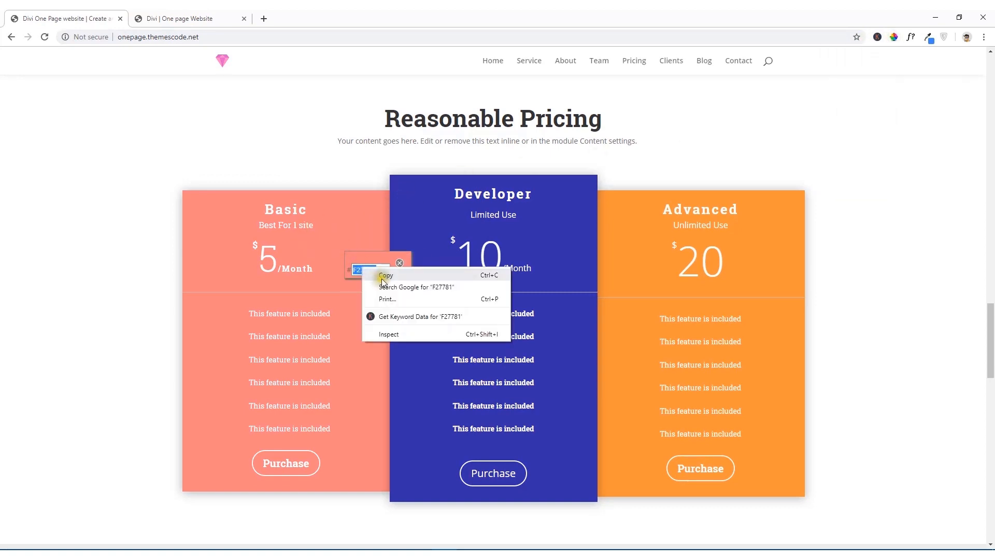
pyautogui.click(386, 274)
pyautogui.click(166, 18)
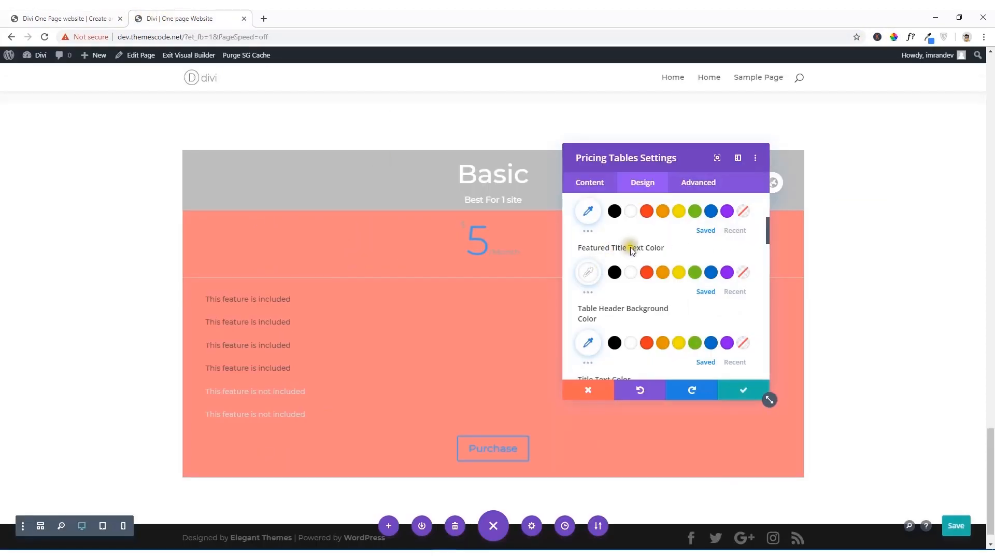
pyautogui.scroll(2, 631, 249)
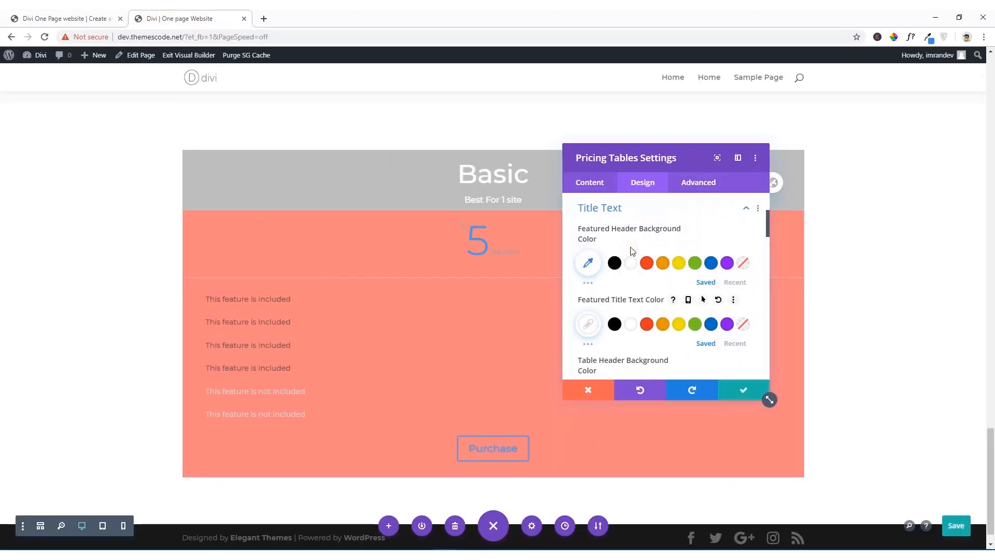
pyautogui.click(587, 263)
pyautogui.click(603, 271)
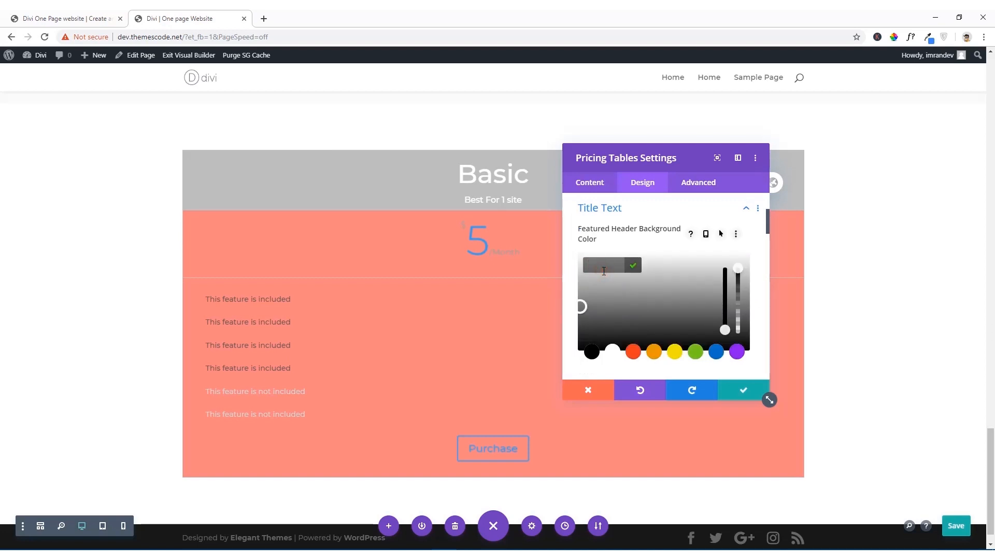
pyautogui.write('#f27781')
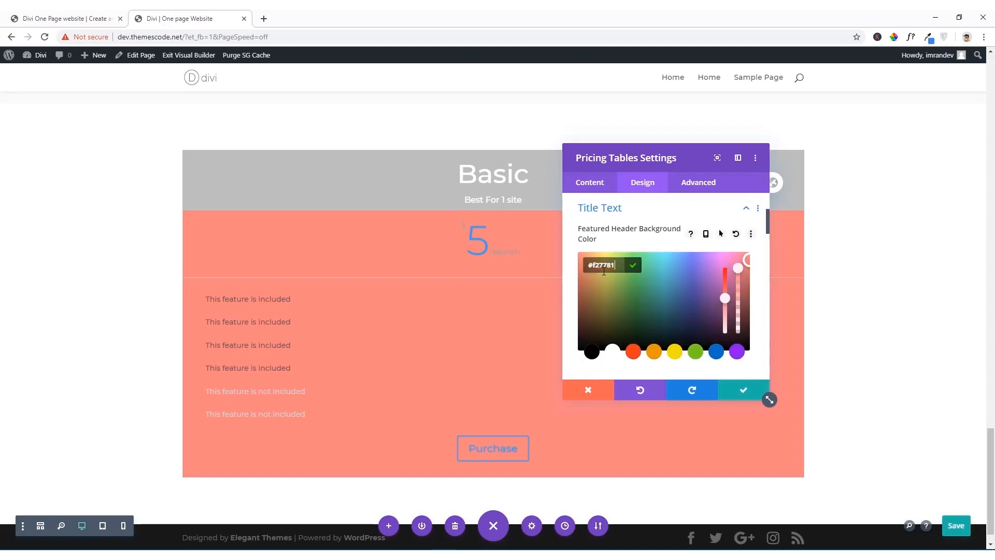
# Step: Copy the featured header color code #f27781, save the pricing tables settings, and open the Basic table's own settings
pyautogui.moveTo(604, 270); pyautogui.dragTo(614, 266)
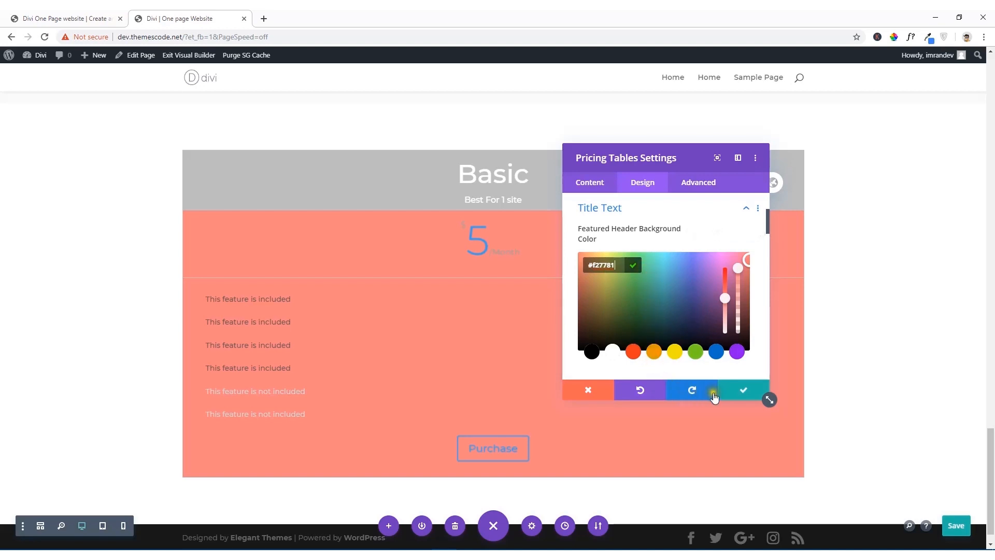
pyautogui.click(734, 396)
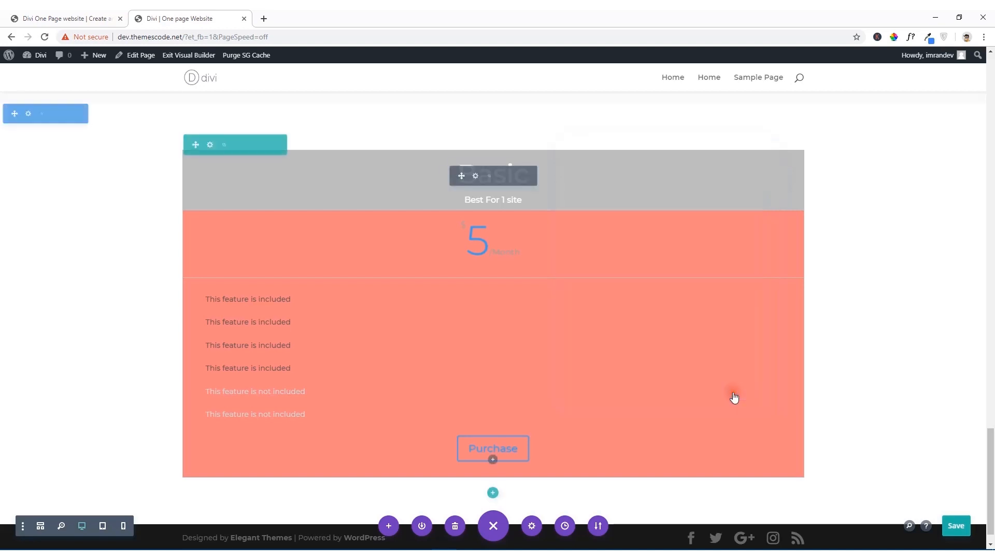
pyautogui.click(475, 177)
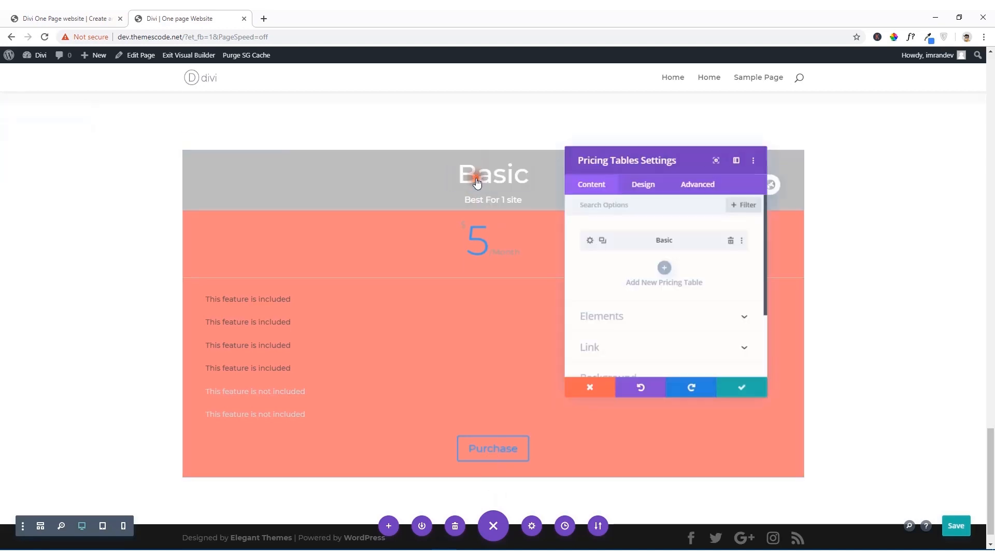
pyautogui.click(587, 240)
# Step: Set the Basic pricing table's header background color to the copied #f27781 in its title text design options
pyautogui.click(644, 189)
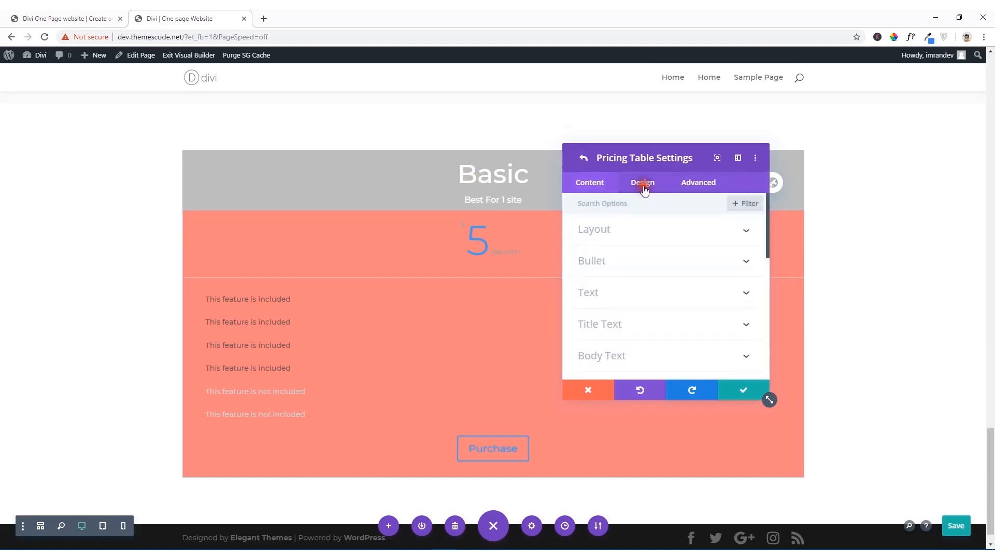
pyautogui.click(602, 228)
pyautogui.scroll(-2, 604, 267)
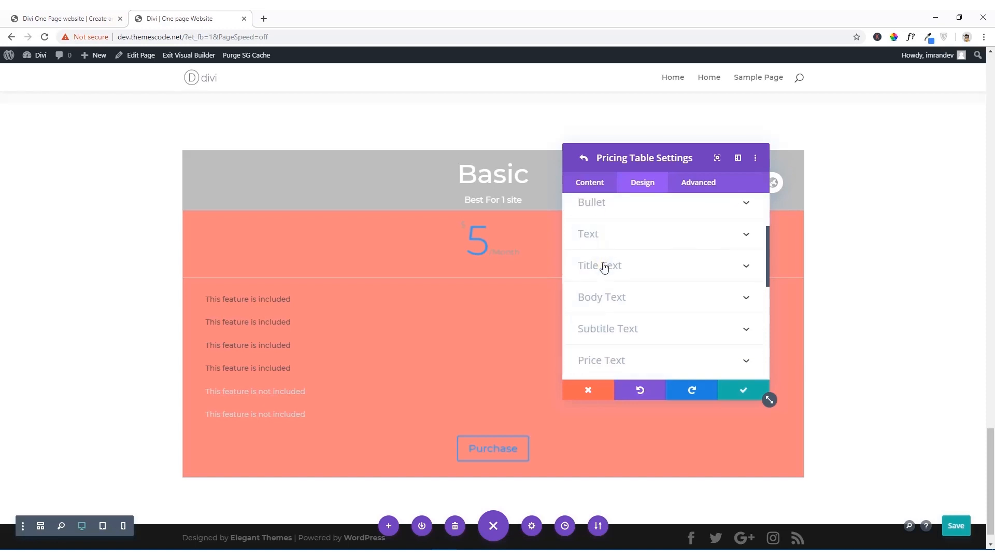
pyautogui.click(604, 266)
pyautogui.scroll(-2, 609, 267)
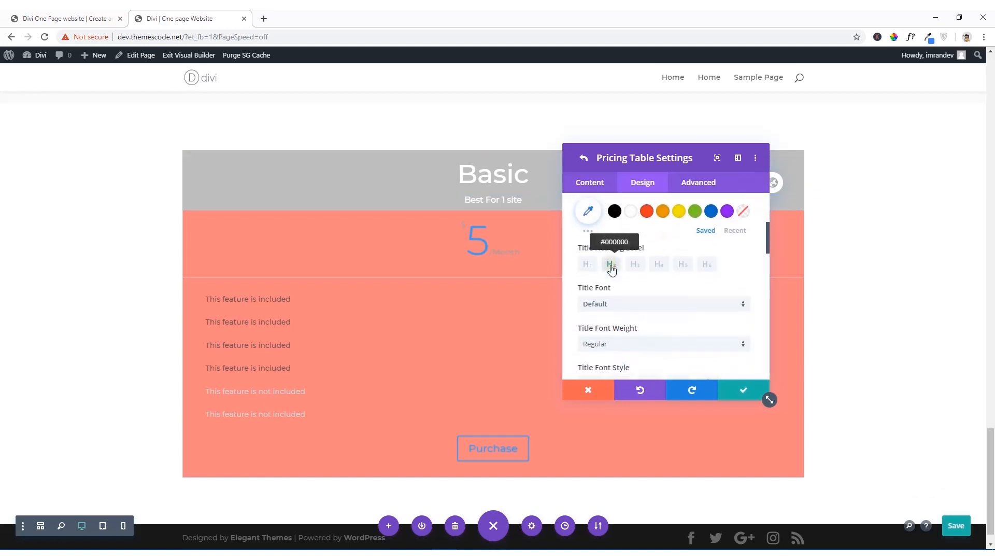
pyautogui.scroll(2, 611, 265)
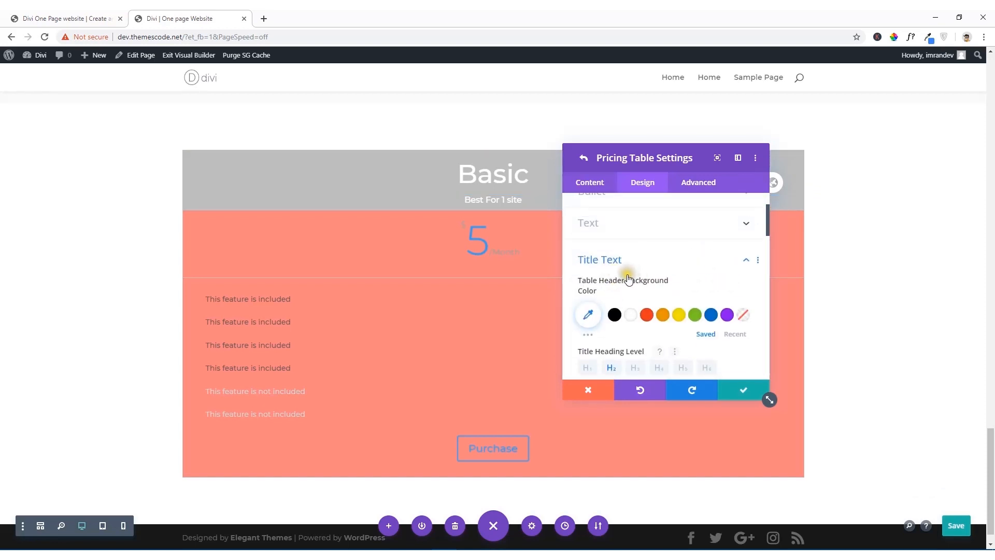
pyautogui.scroll(-1, 616, 272)
pyautogui.scroll(-1, 612, 256)
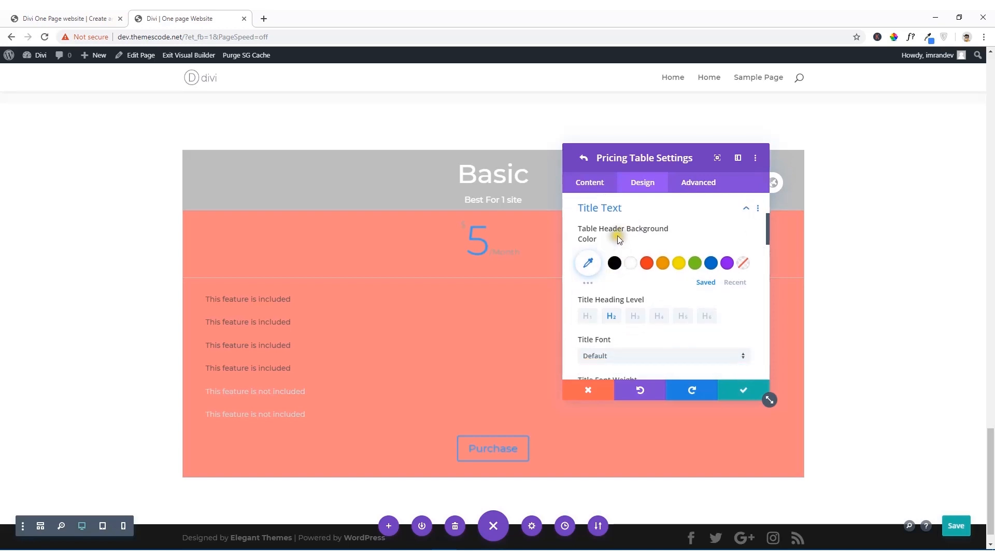
pyautogui.click(591, 266)
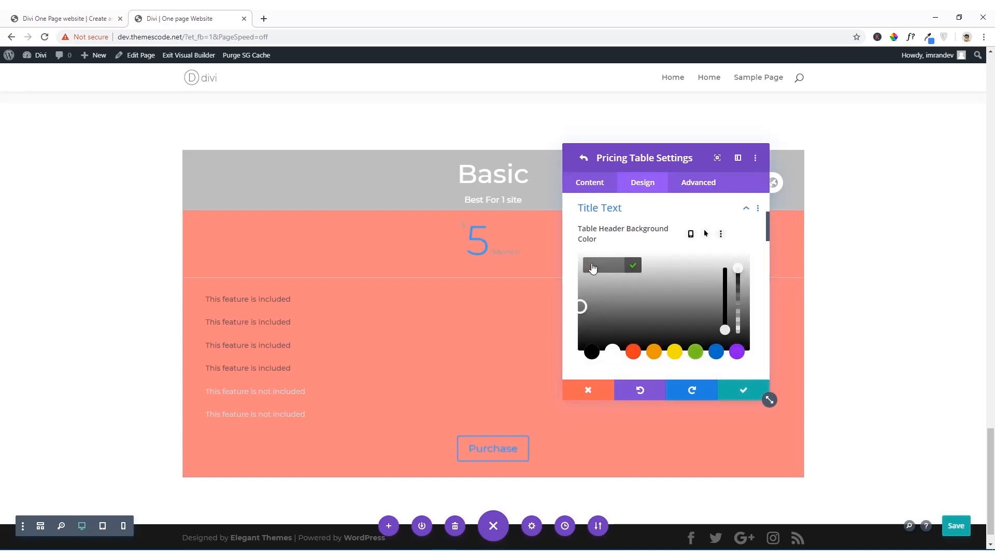
pyautogui.write('#f27781')
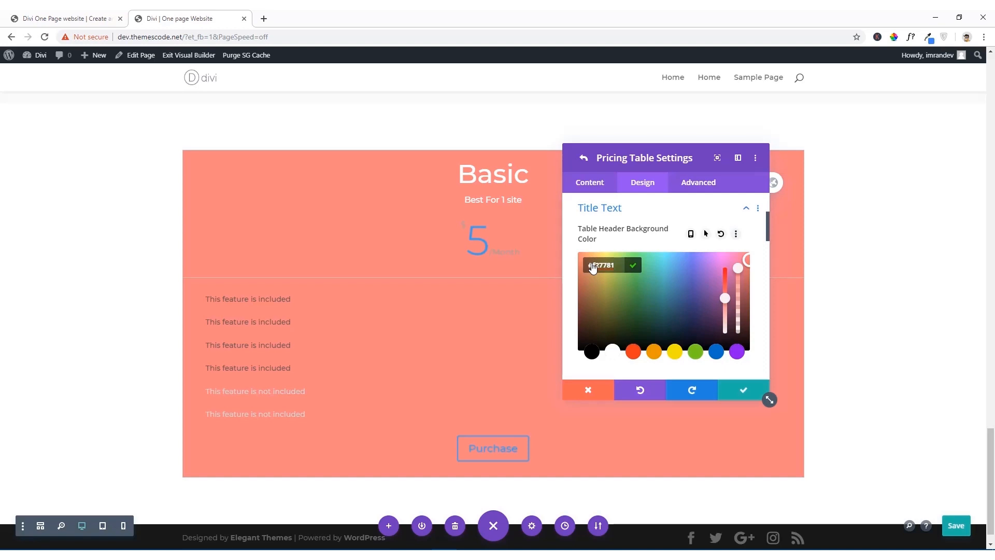
pyautogui.click(635, 269)
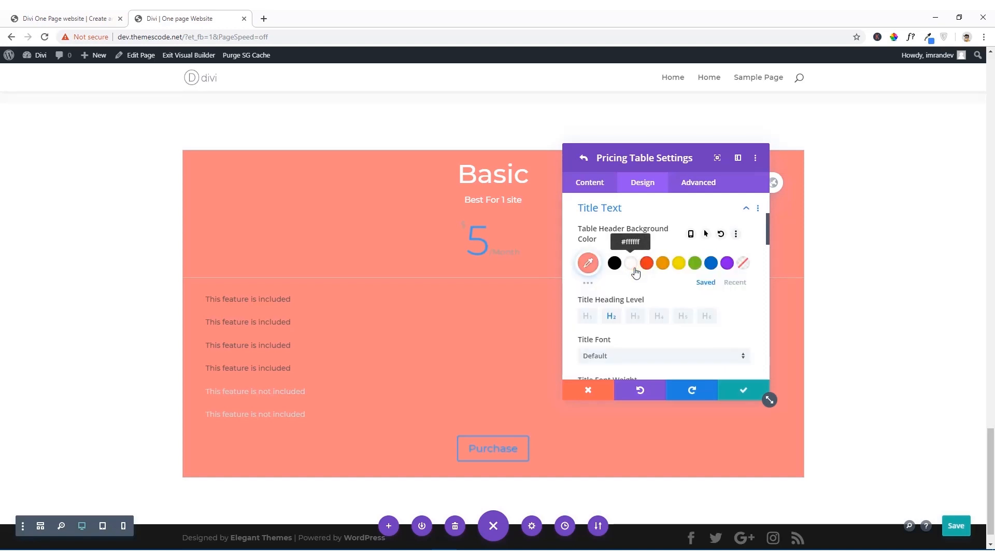
# Step: Set the Basic table's title font weight to Bold
pyautogui.scroll(-3, 634, 272)
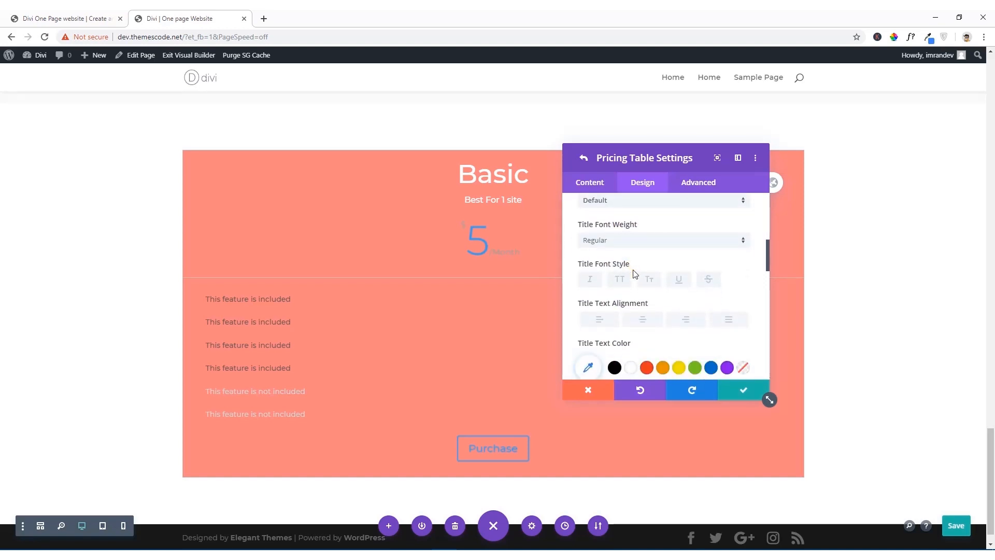
pyautogui.click(617, 244)
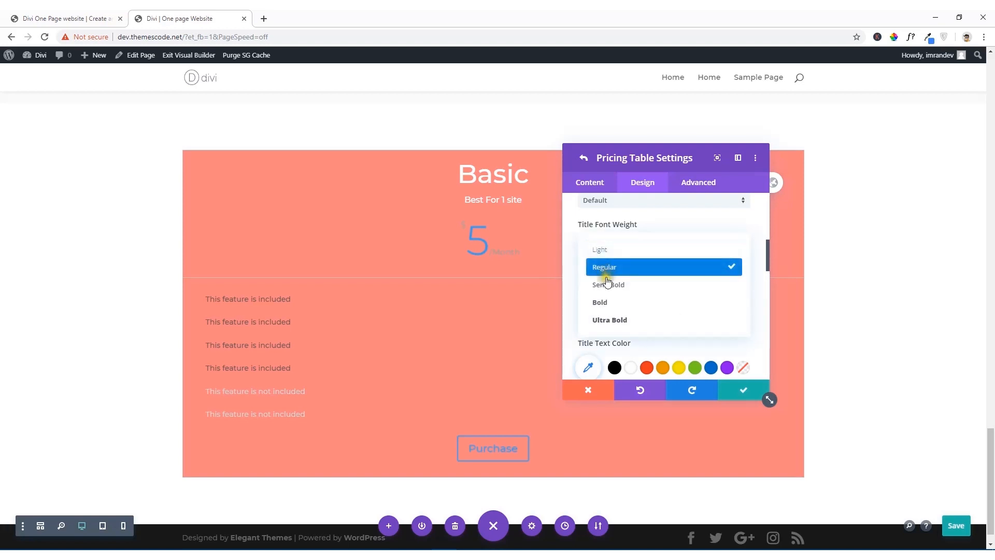
pyautogui.click(607, 303)
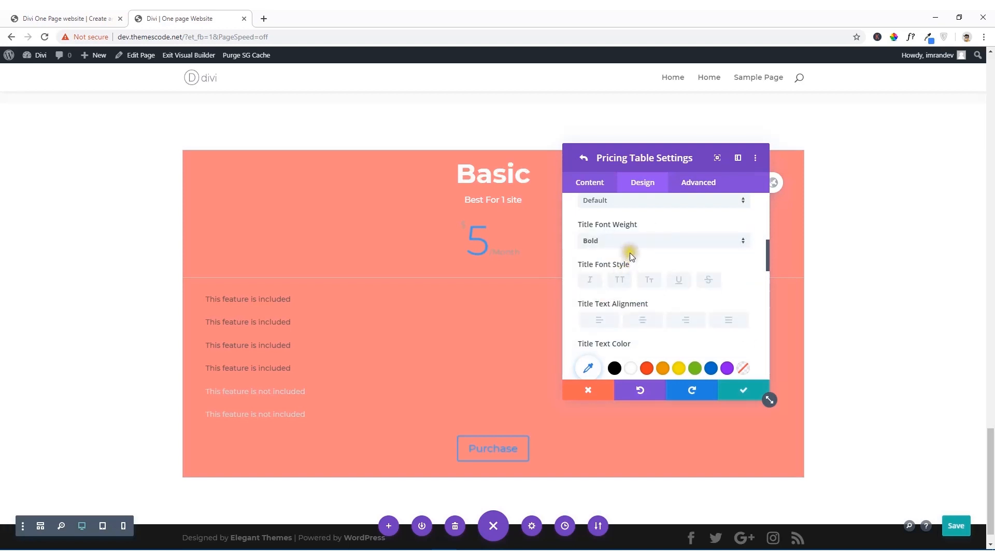
# Step: Center the Basic table's text so the feature list is aligned in the middle
pyautogui.scroll(5, 630, 247)
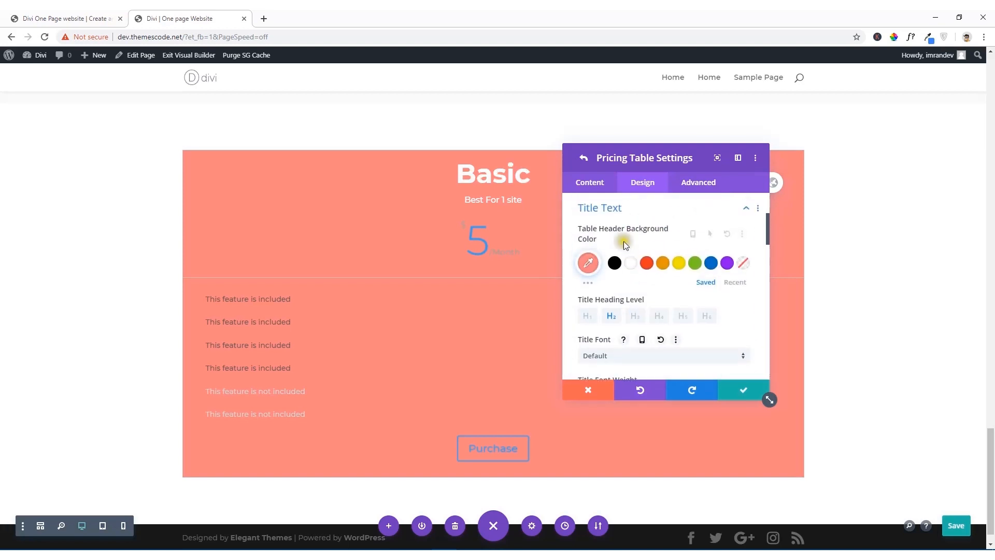
pyautogui.click(609, 273)
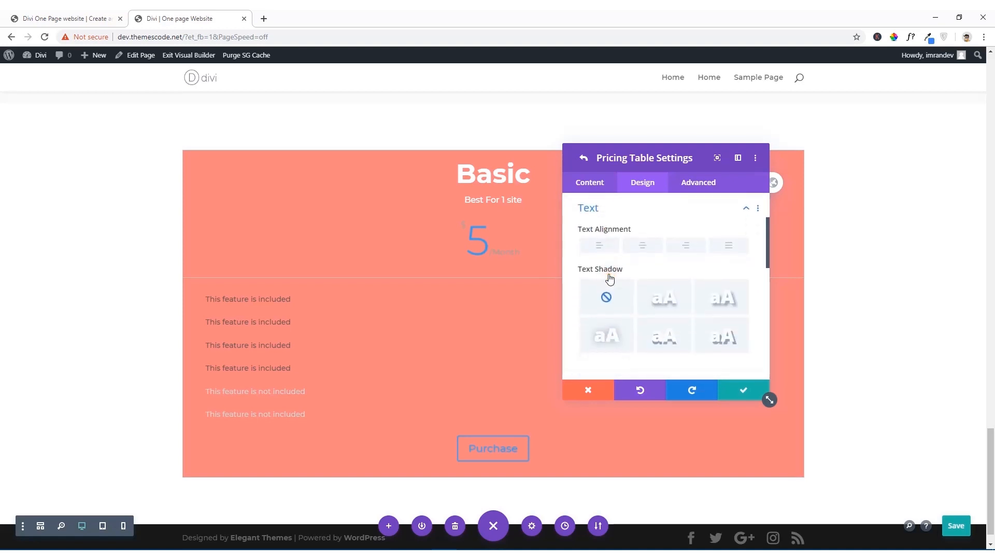
pyautogui.click(641, 251)
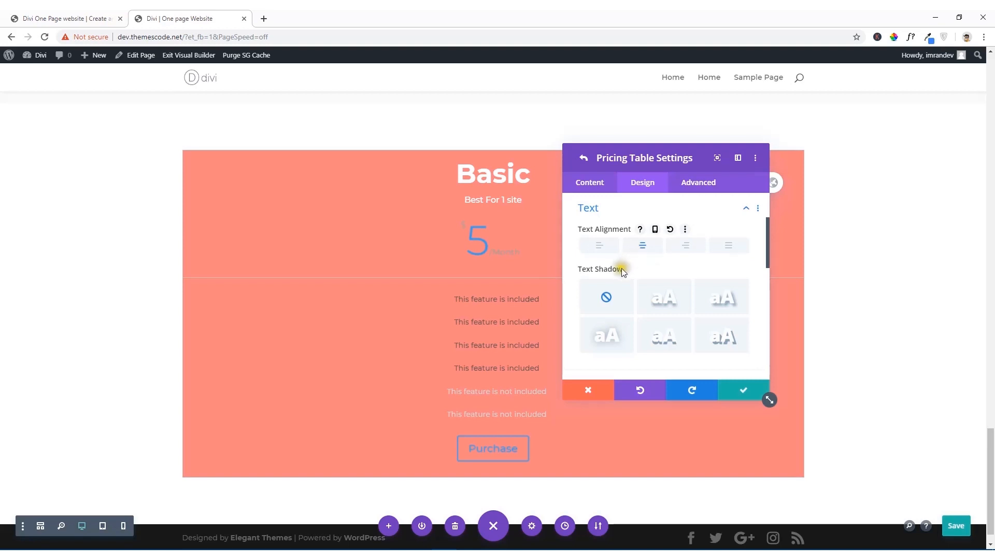
# Step: Set the font weight of the Basic table's subtitle to Bold
pyautogui.scroll(-5, 621, 265)
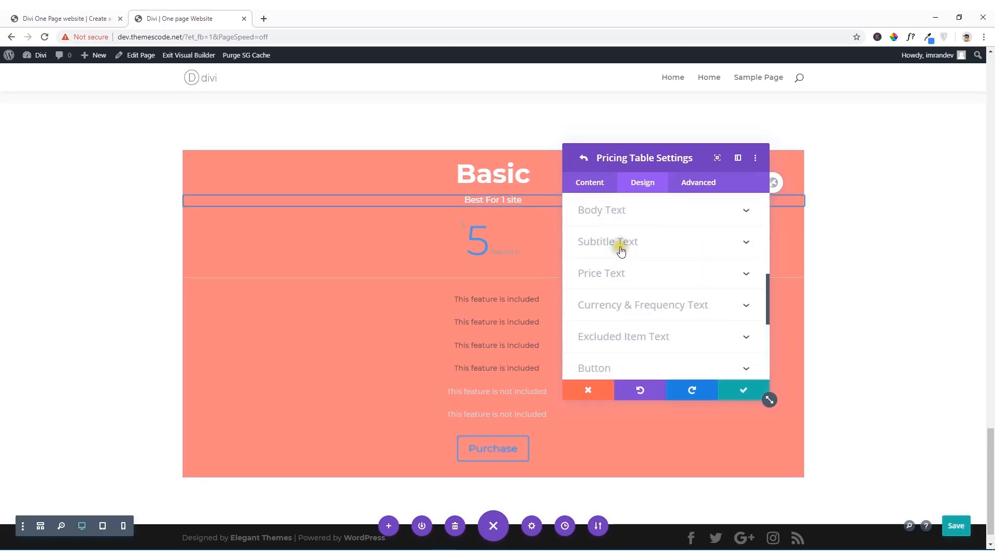
pyautogui.click(620, 247)
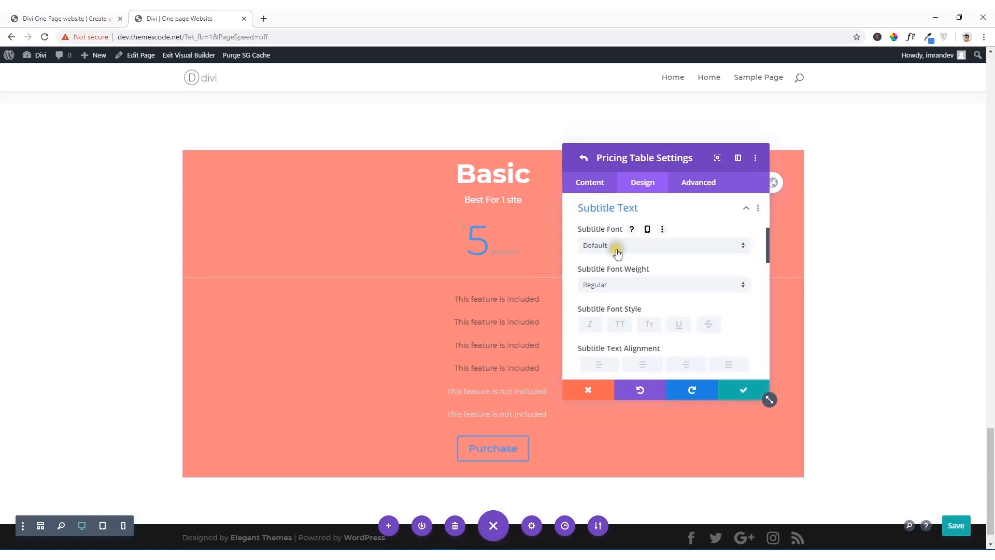
pyautogui.click(625, 285)
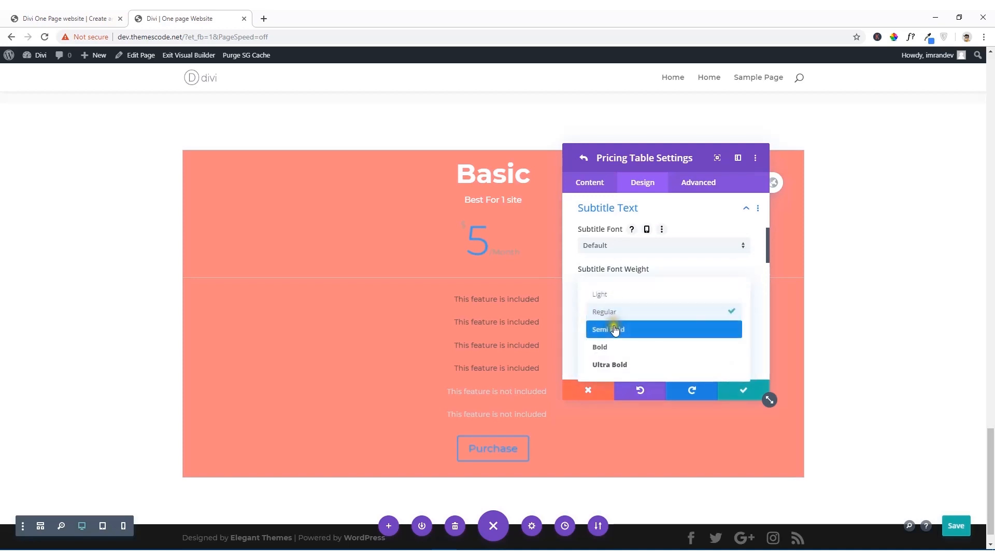
pyautogui.click(616, 346)
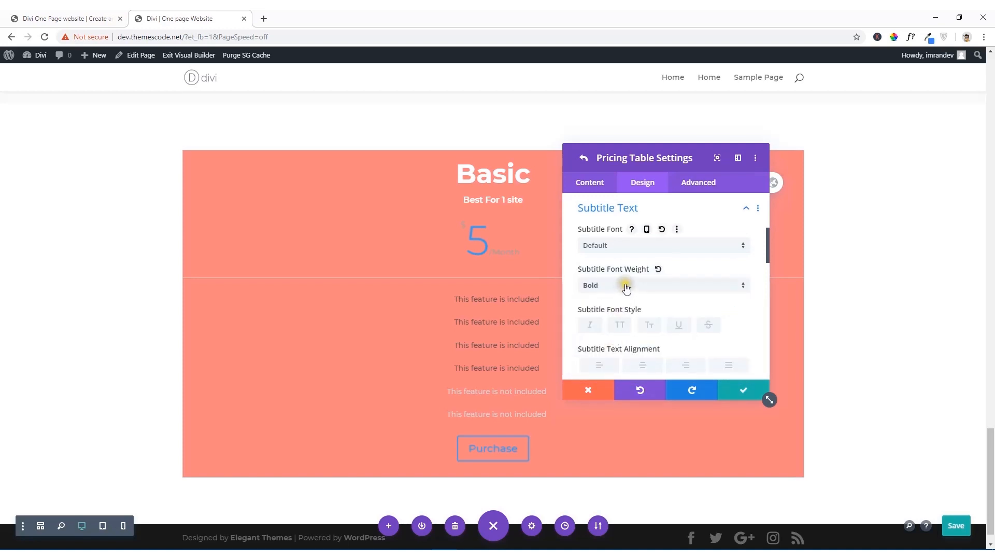
# Step: Make the Basic table's pricing area background transparent and set the price text color to white
pyautogui.scroll(-5, 626, 286)
pyautogui.scroll(-6, 627, 288)
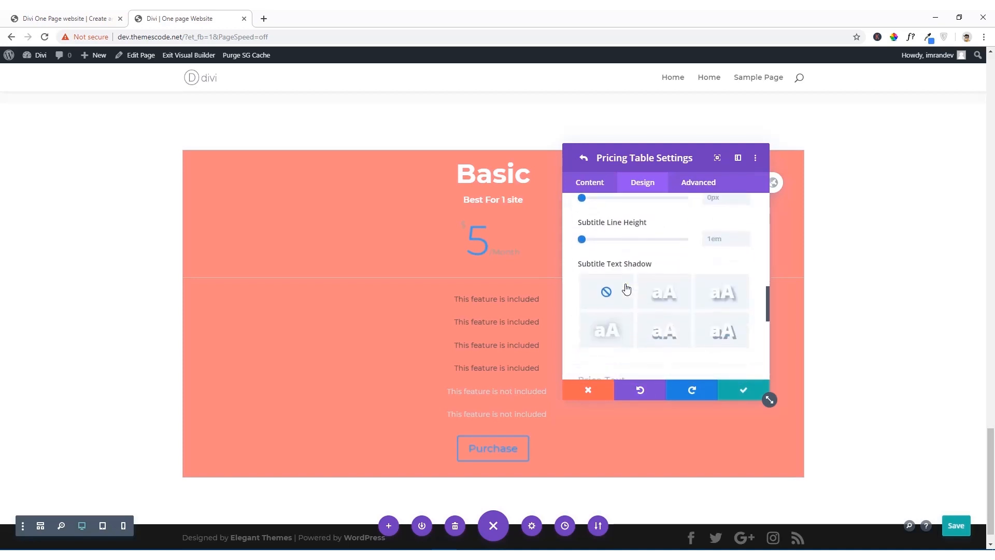
pyautogui.click(641, 278)
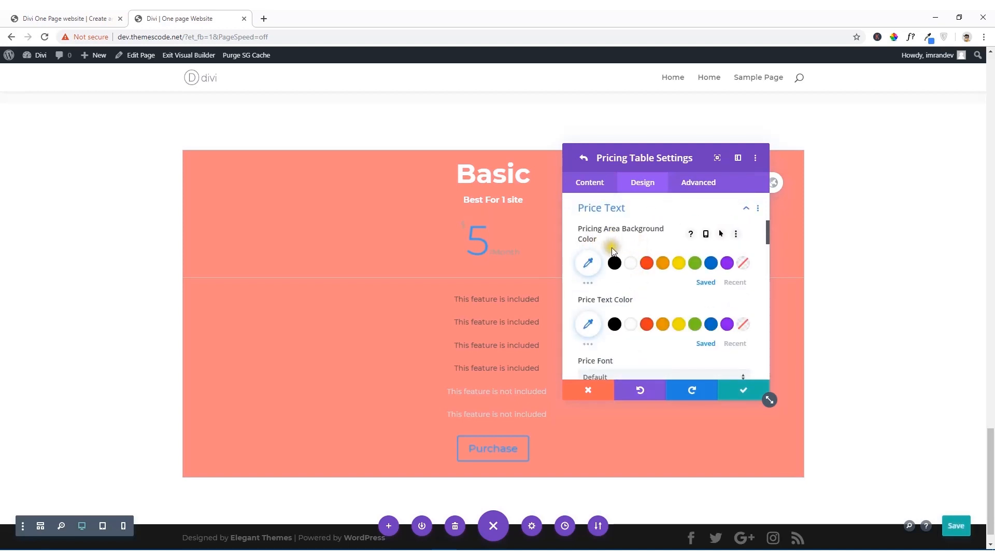
pyautogui.click(629, 263)
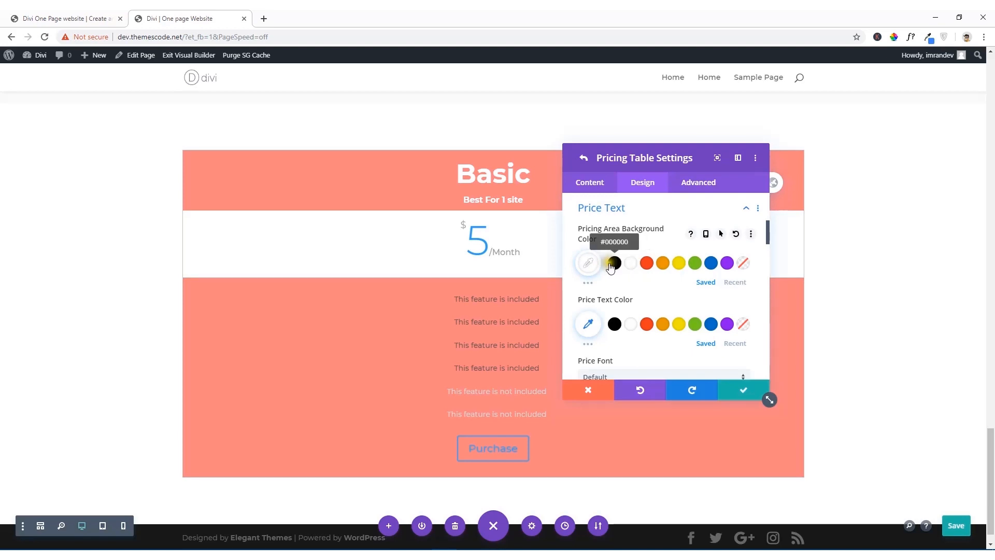
pyautogui.click(742, 263)
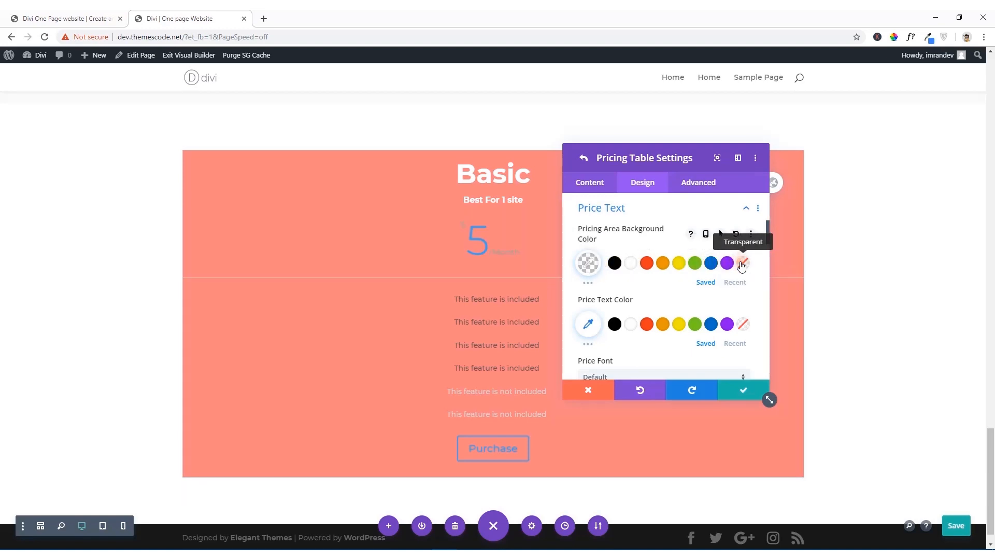
pyautogui.click(630, 324)
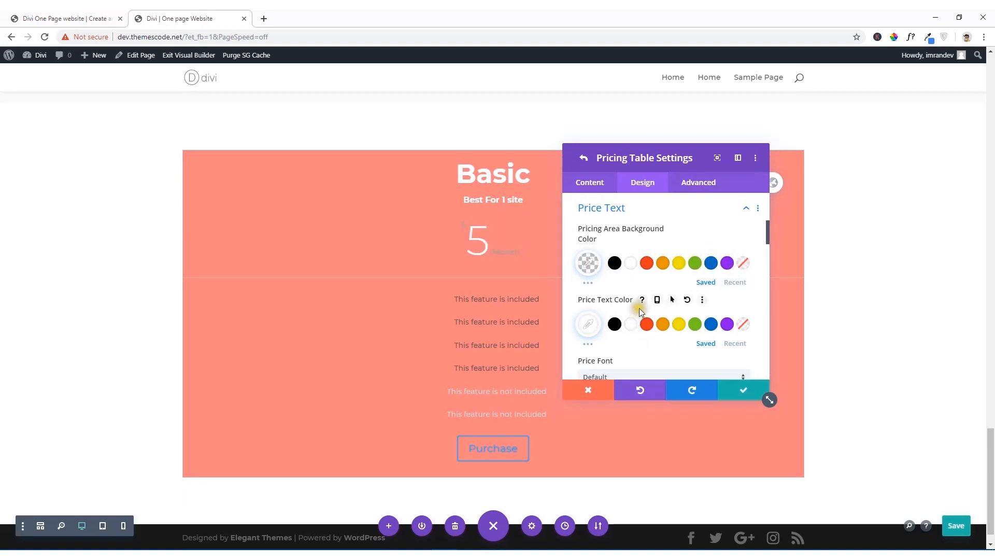
# Step: Set the border color in the Basic table's price text options to white (#ffffff)
pyautogui.scroll(-2, 640, 309)
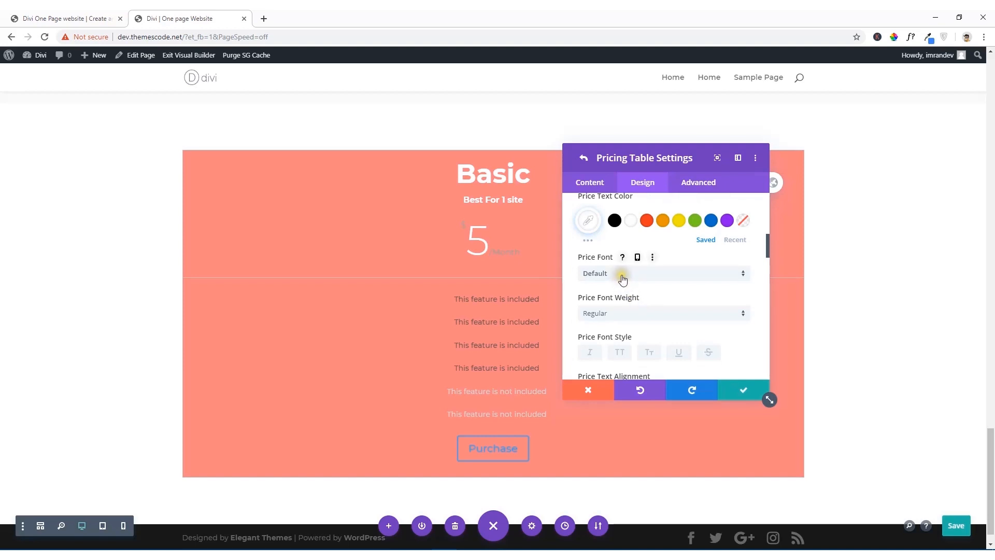
pyautogui.scroll(2, 624, 279)
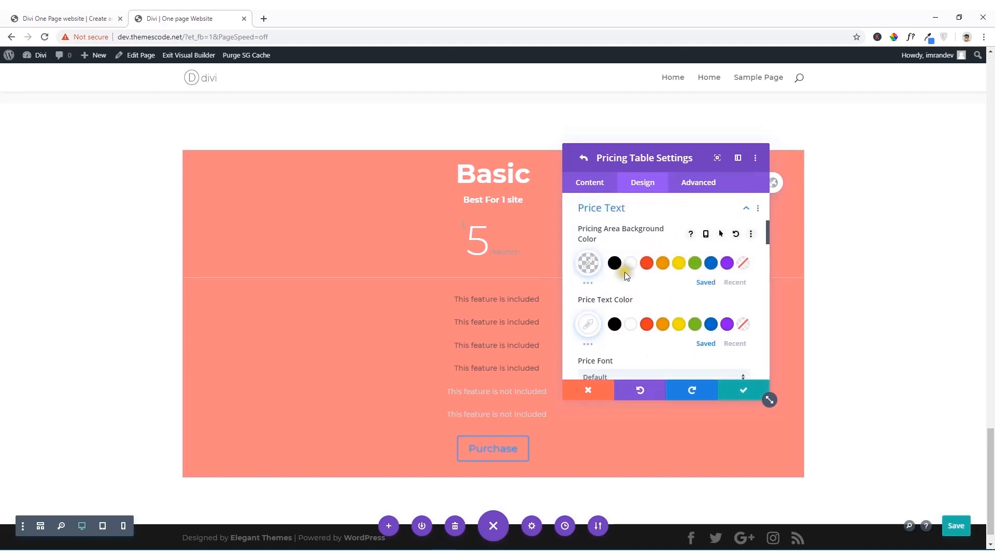
pyautogui.scroll(-5, 624, 272)
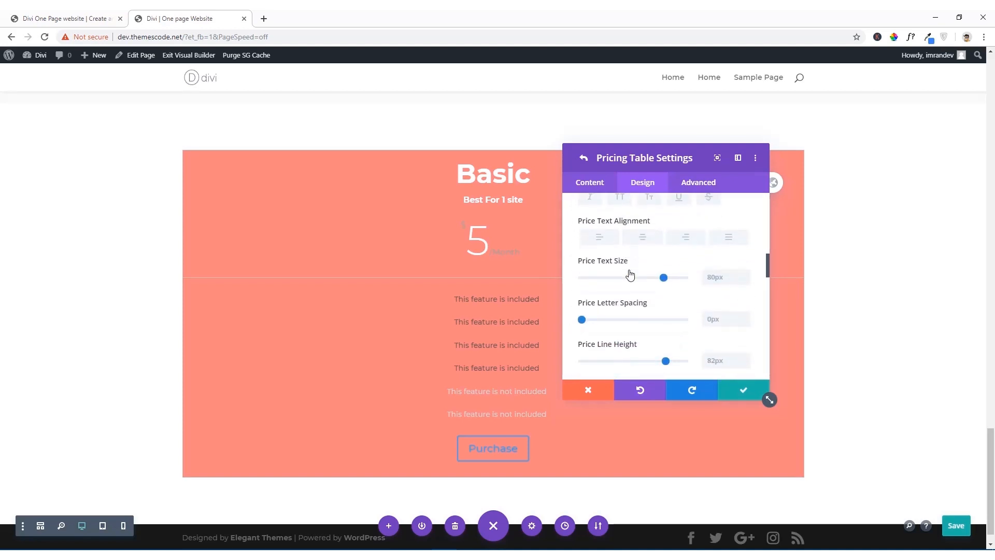
pyautogui.scroll(-2, 647, 294)
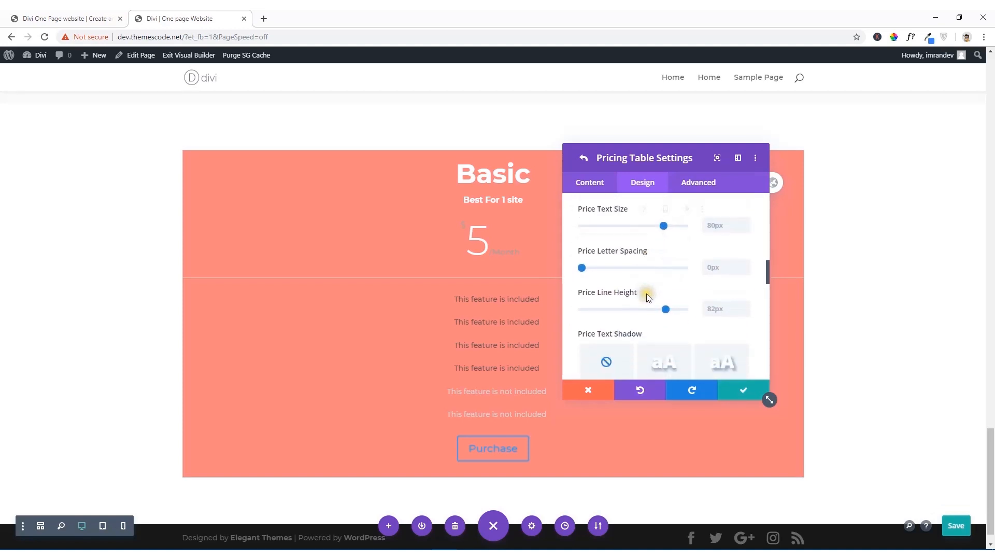
pyautogui.scroll(-6, 648, 276)
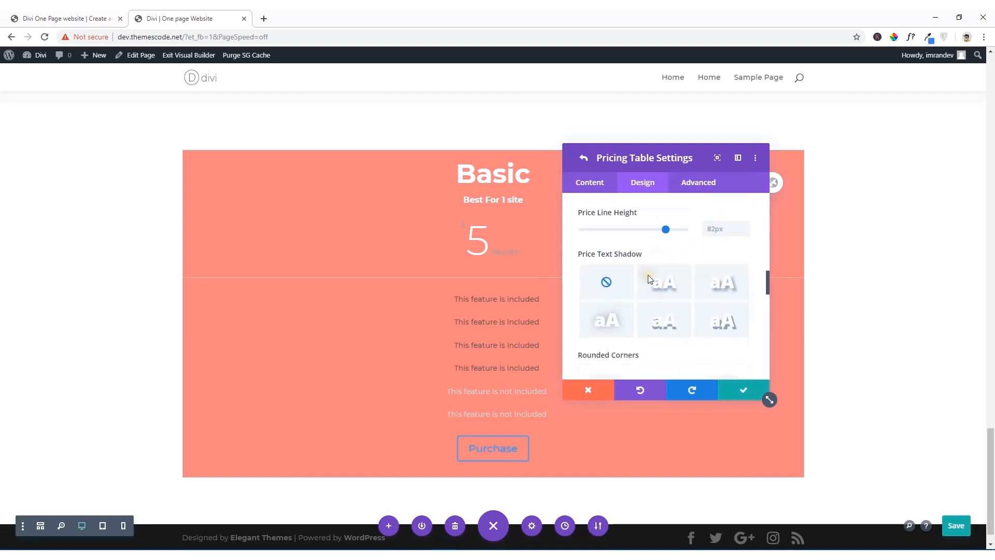
pyautogui.scroll(-4, 648, 279)
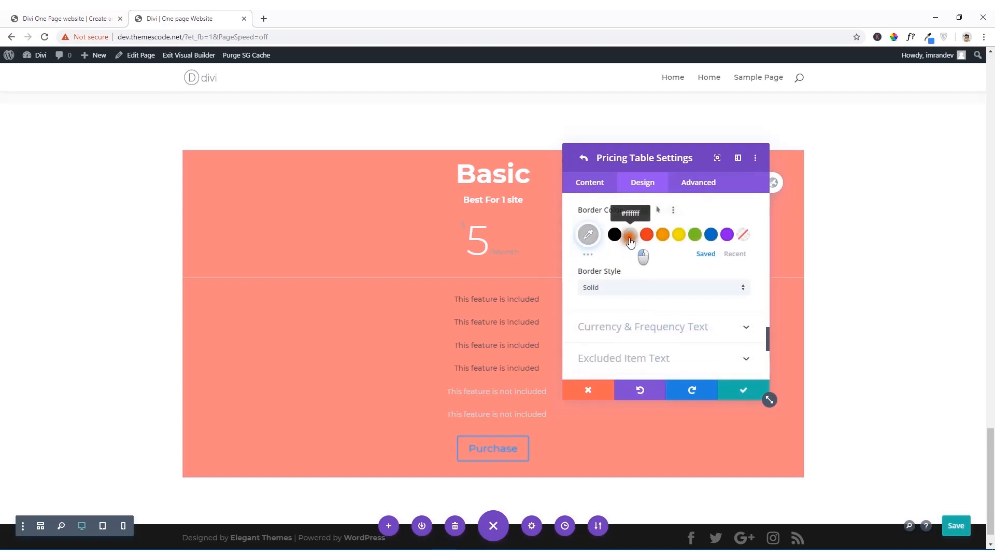
pyautogui.click(630, 236)
# Step: Set the Basic table's currency and frequency text color to white
pyautogui.scroll(-2, 627, 291)
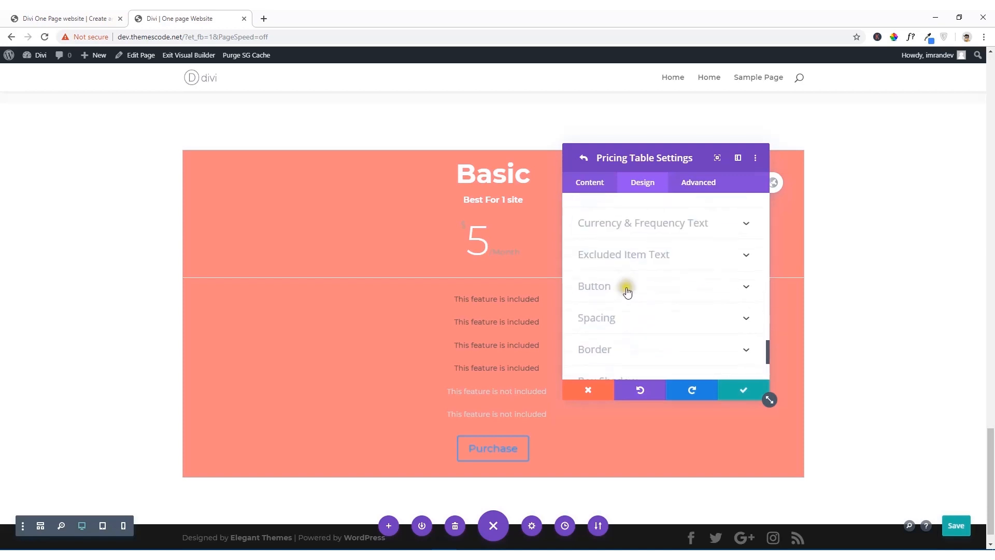
pyautogui.click(647, 229)
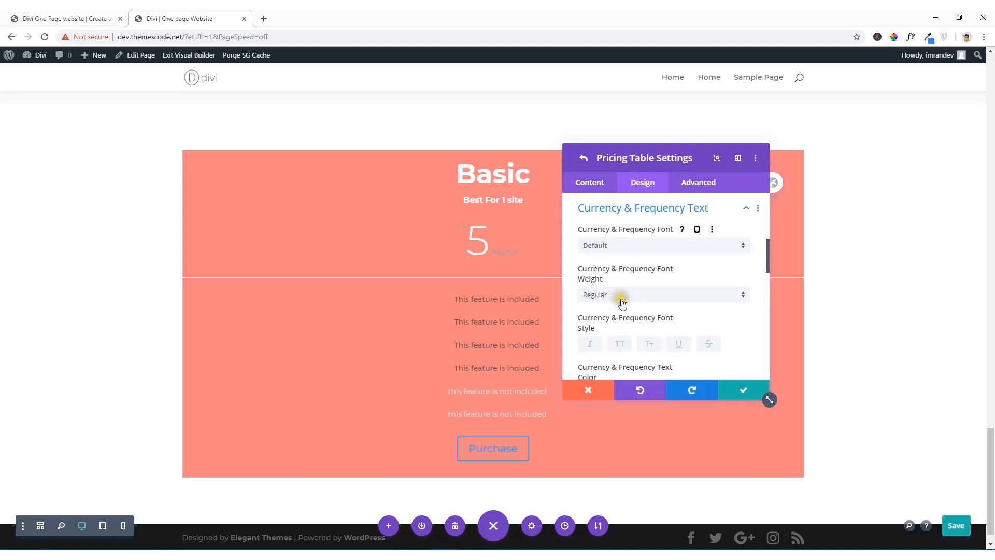
pyautogui.scroll(-1, 622, 306)
pyautogui.click(631, 349)
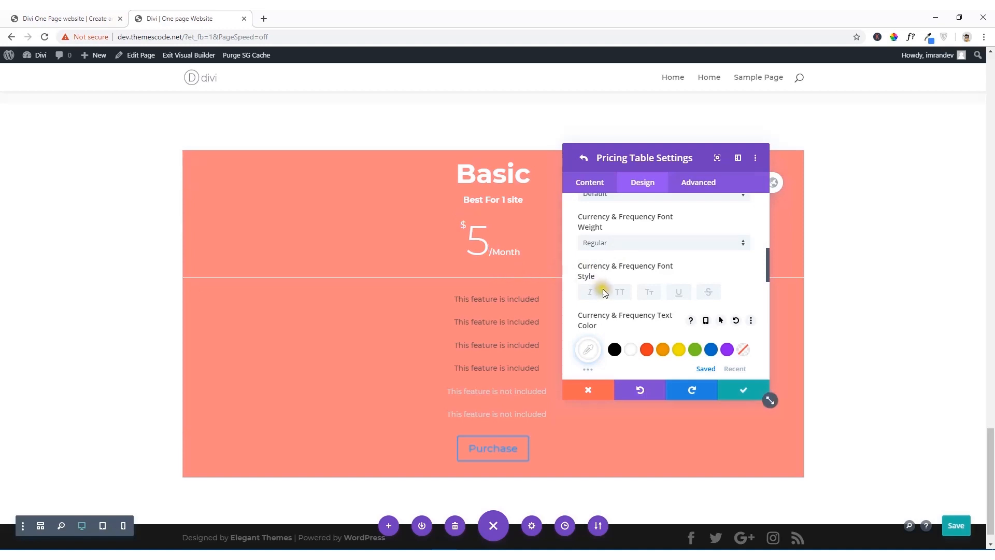
pyautogui.scroll(-3, 603, 290)
pyautogui.scroll(-10, 606, 281)
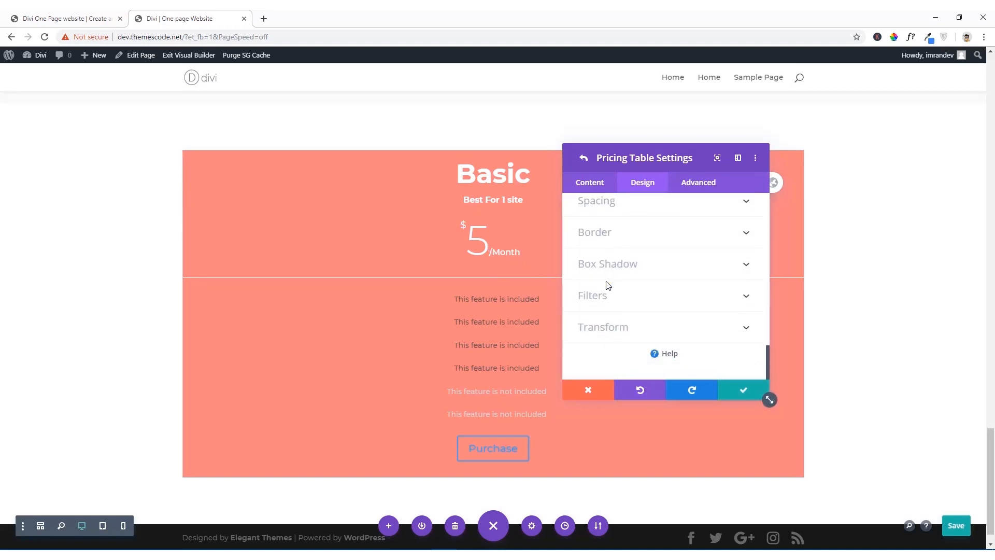
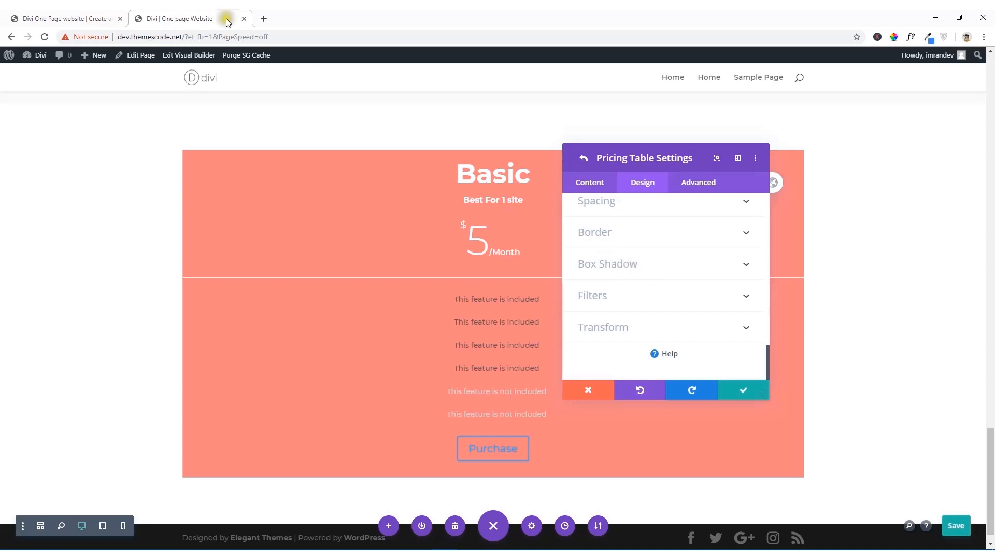
# Step: Compare with the reference site's pricing section and set the Basic table's body text color to white (#ffffff)
pyautogui.click(99, 15)
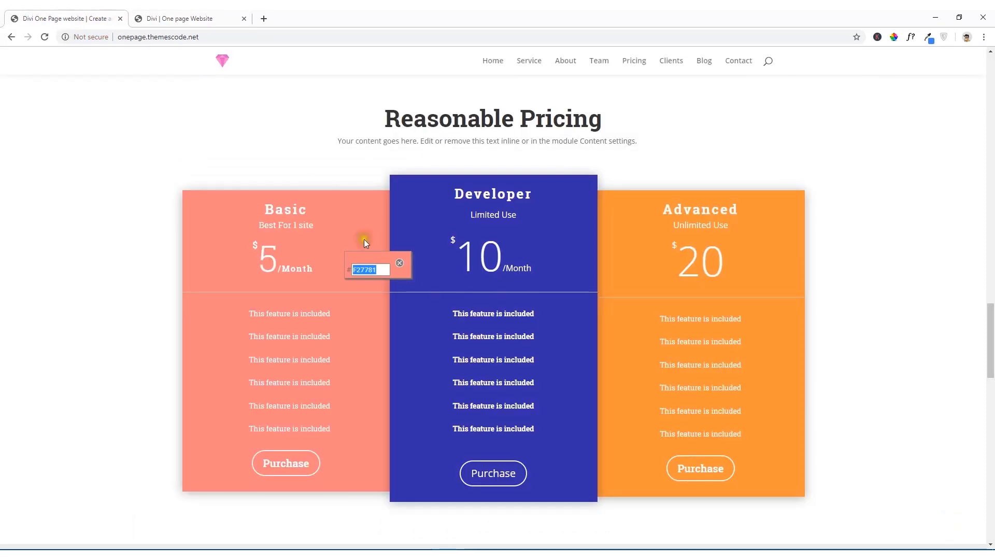
pyautogui.click(400, 265)
pyautogui.click(167, 21)
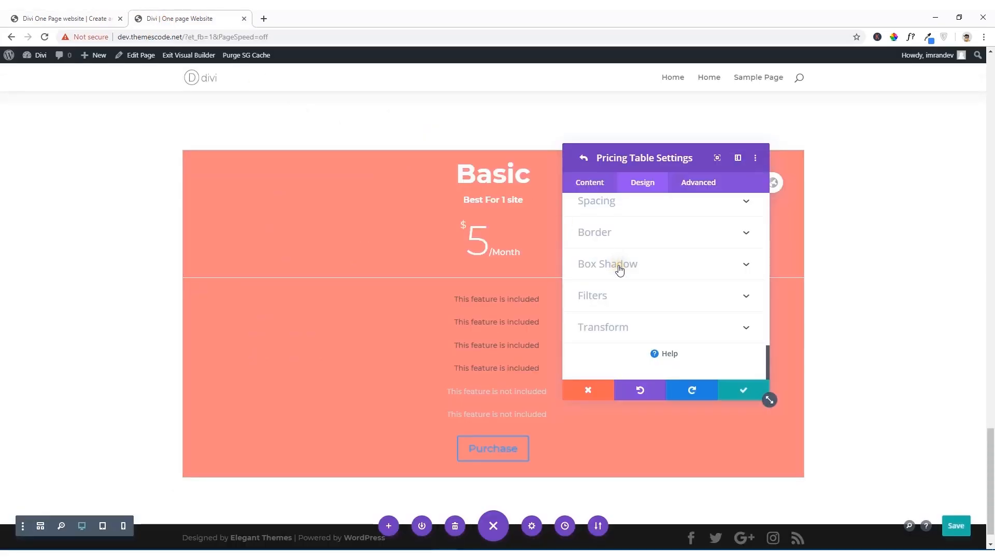
pyautogui.scroll(5, 619, 267)
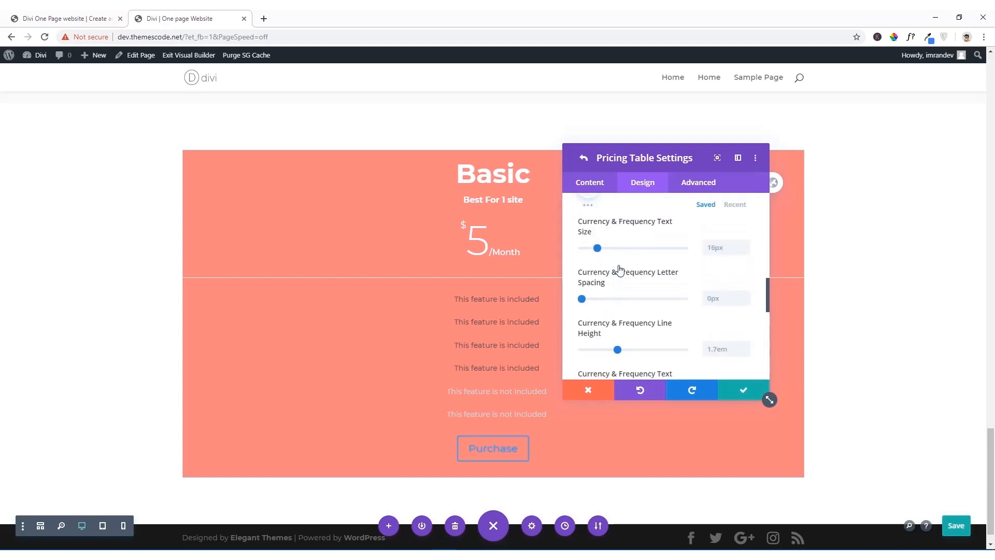
pyautogui.scroll(8, 620, 266)
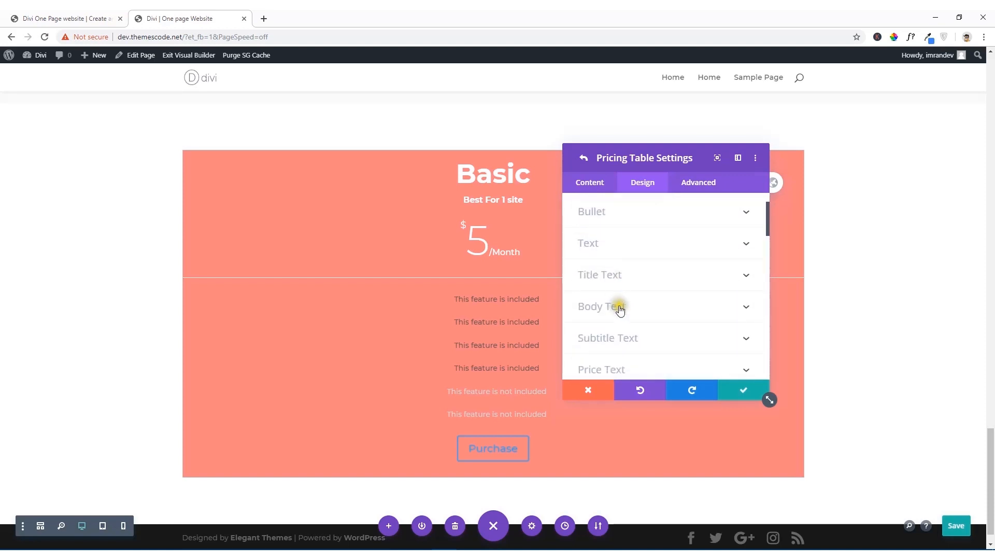
pyautogui.click(620, 310)
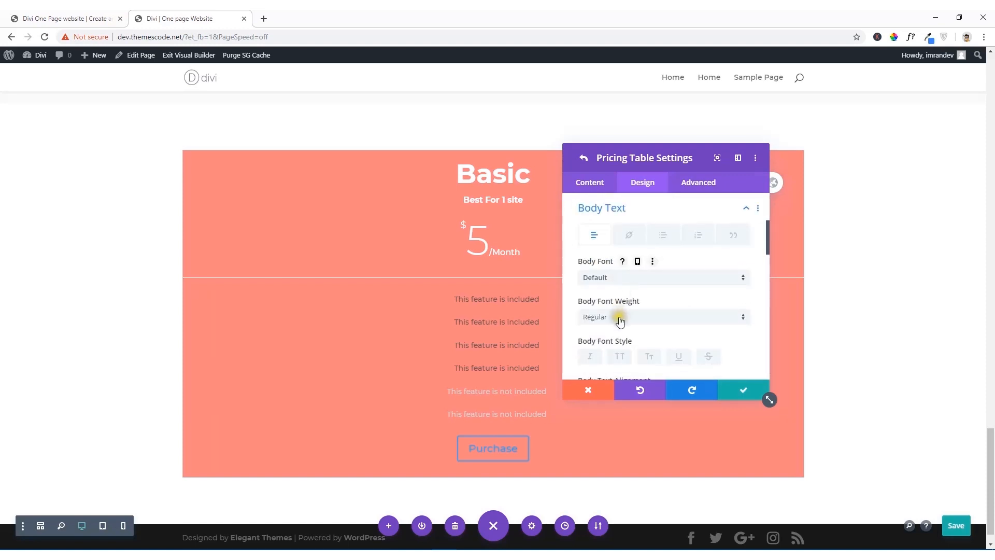
pyautogui.scroll(-2, 620, 321)
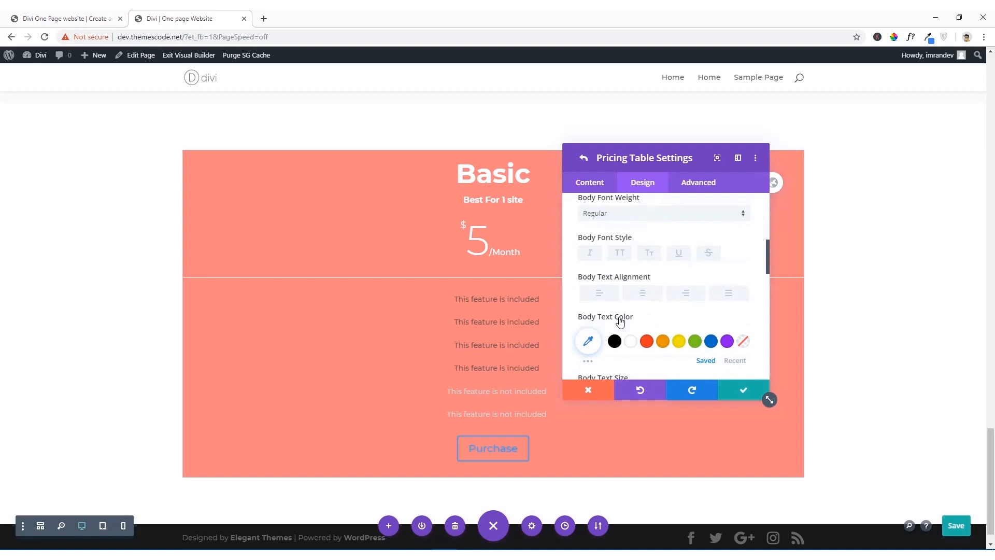
pyautogui.click(630, 342)
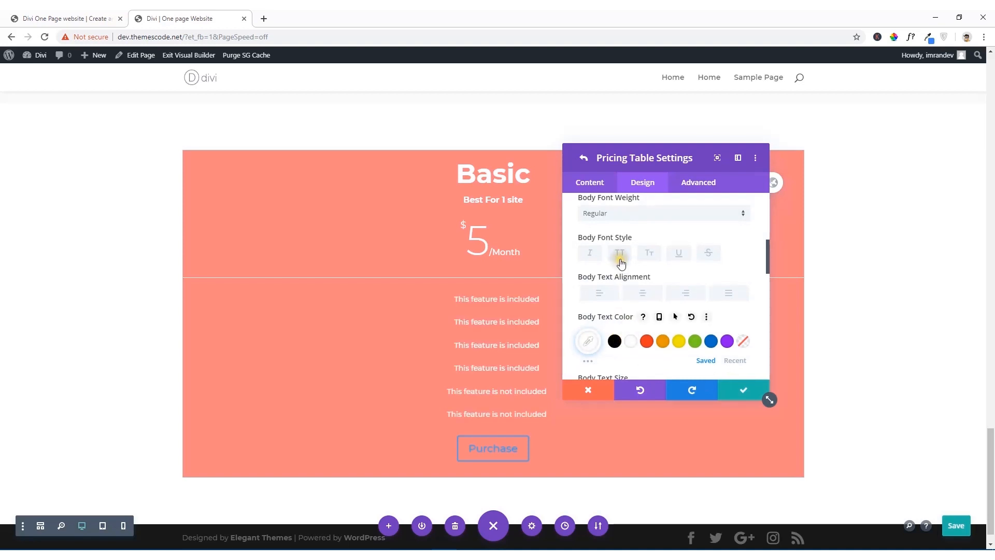
# Step: Replace the two "- This feature is not included" lines in the Basic table's content with "+ This feature is included" lines
pyautogui.click(599, 183)
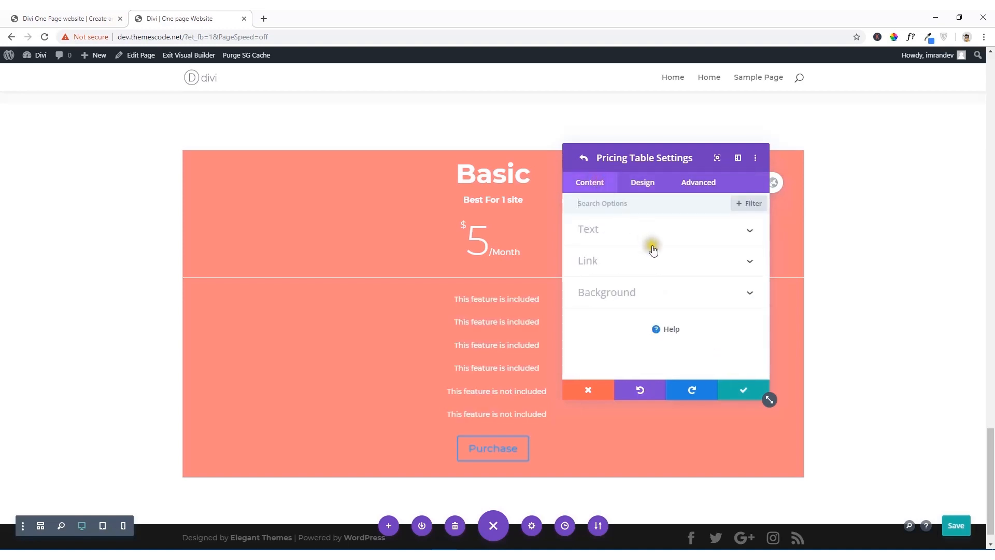
pyautogui.click(622, 232)
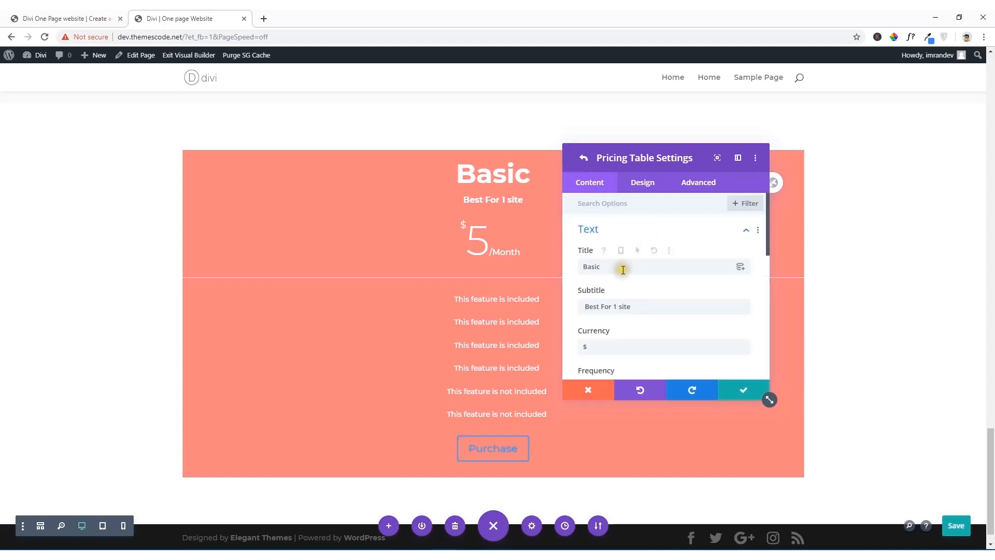
pyautogui.scroll(-5, 622, 268)
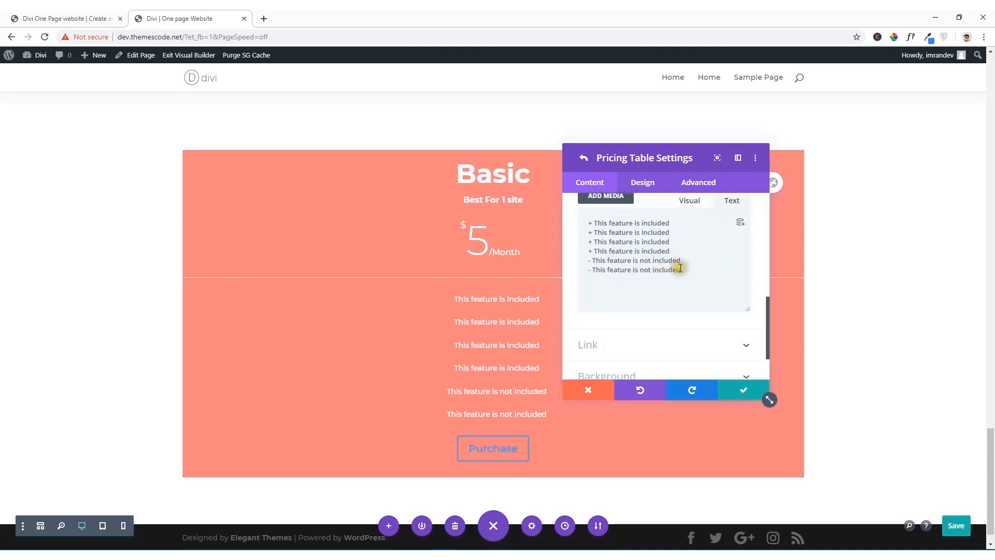
pyautogui.moveTo(682, 270); pyautogui.dragTo(576, 265)
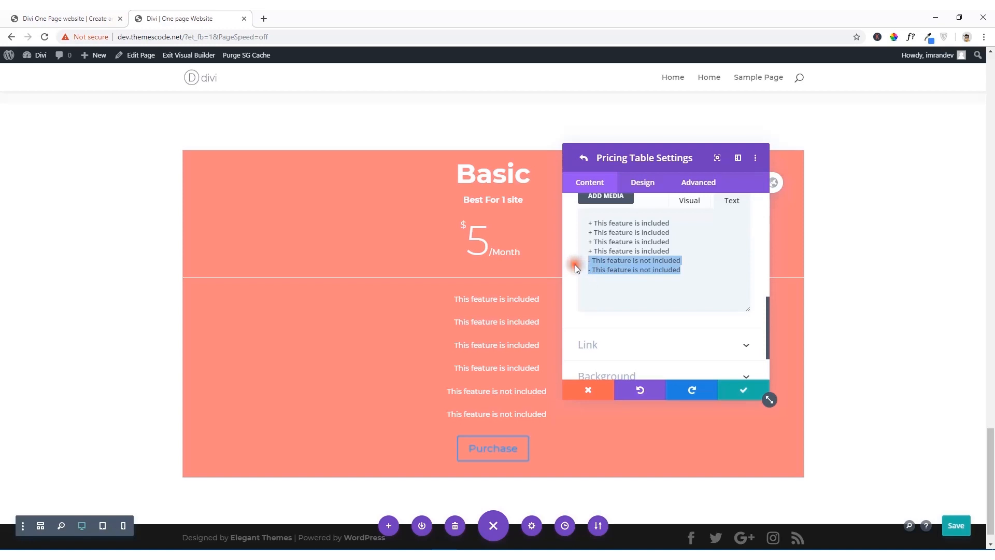
pyautogui.press('BackSpace')
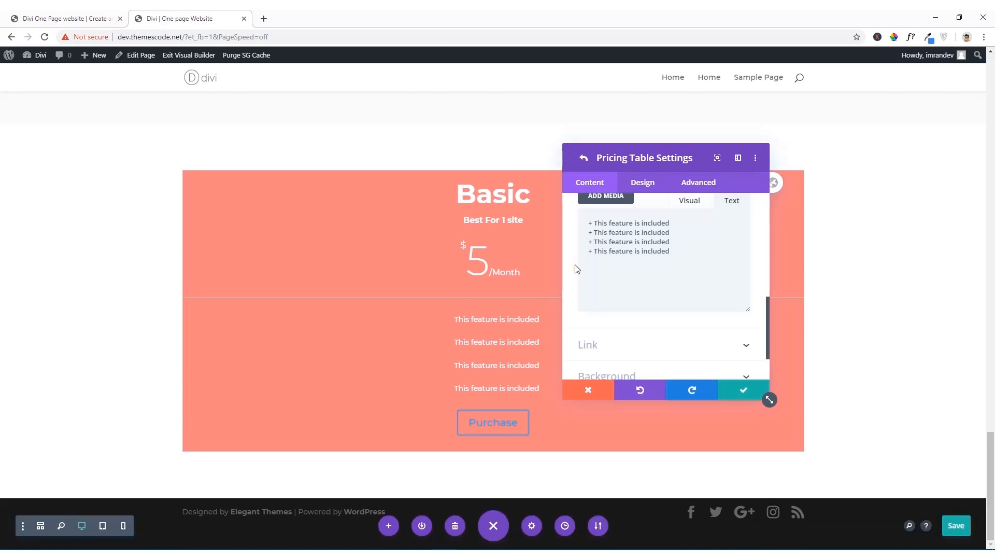
pyautogui.moveTo(670, 251); pyautogui.dragTo(577, 244)
pyautogui.hotkey('ctrl', 'c')
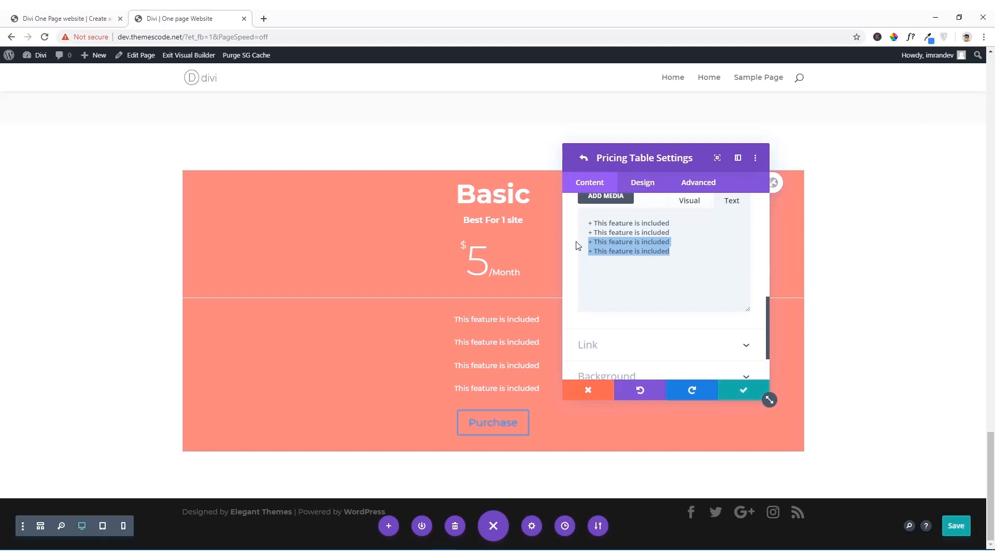
pyautogui.click(595, 264)
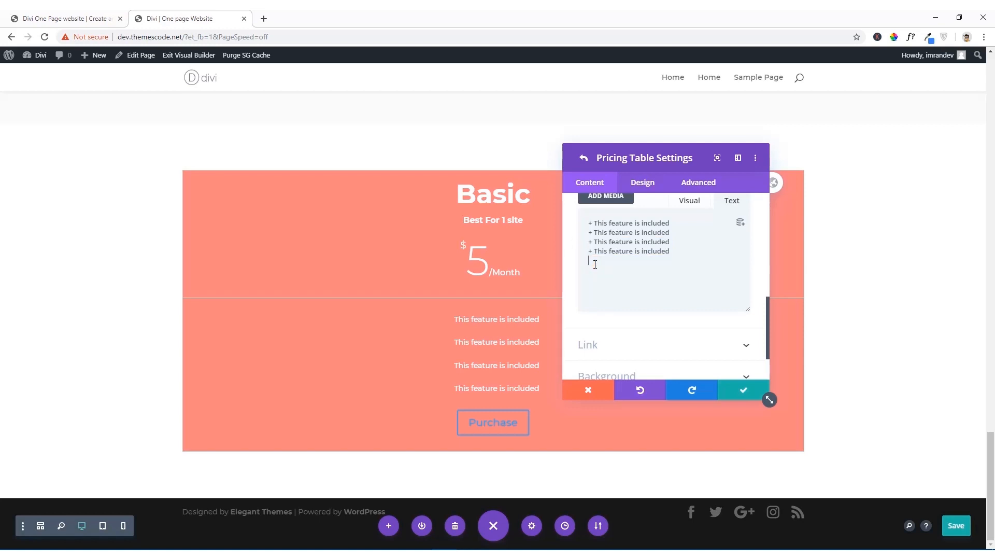
pyautogui.hotkey('ctrl', 'v')
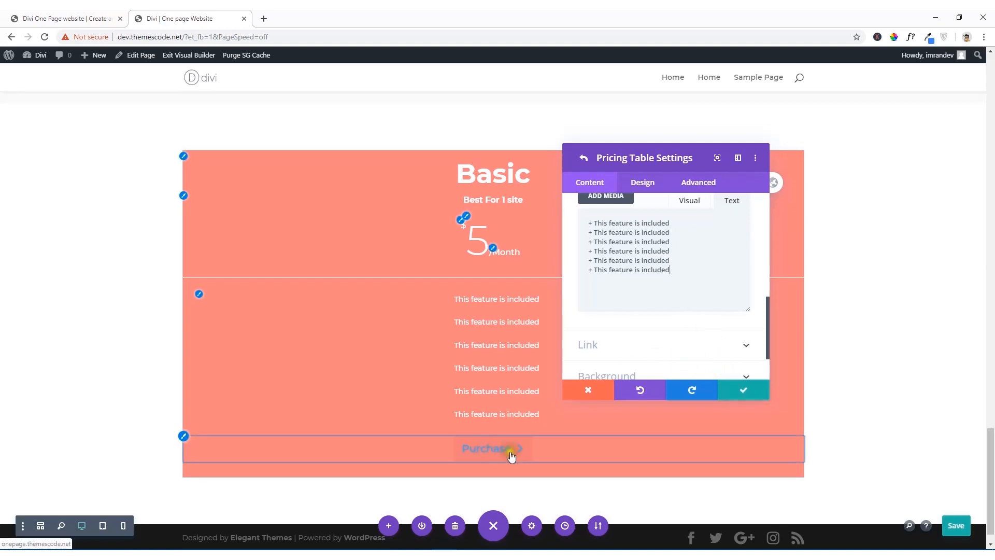
# Step: Check the reference site, then enable custom styles for the Basic table's Purchase button and set its text color to white (#ffffff)
pyautogui.click(70, 19)
pyautogui.click(220, 18)
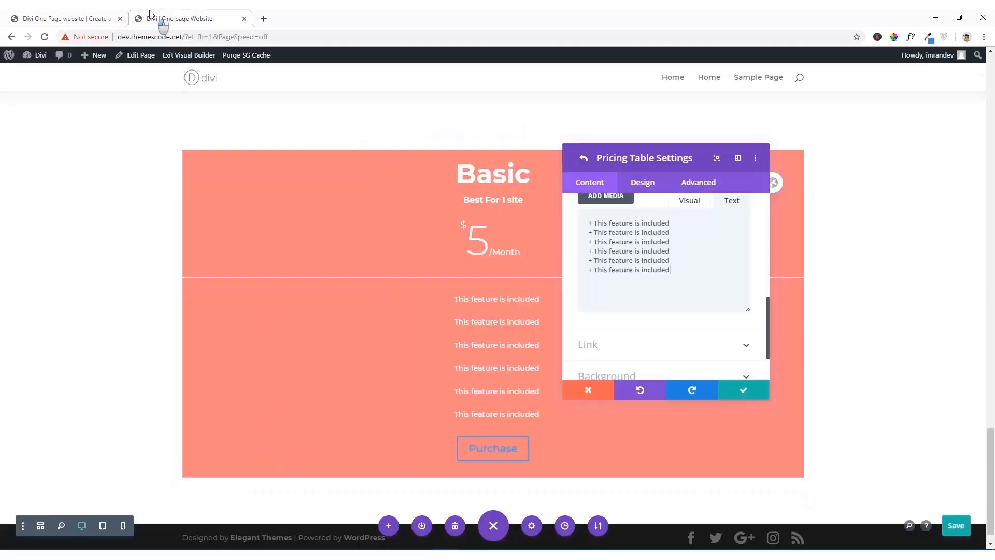
pyautogui.scroll(-2, 664, 293)
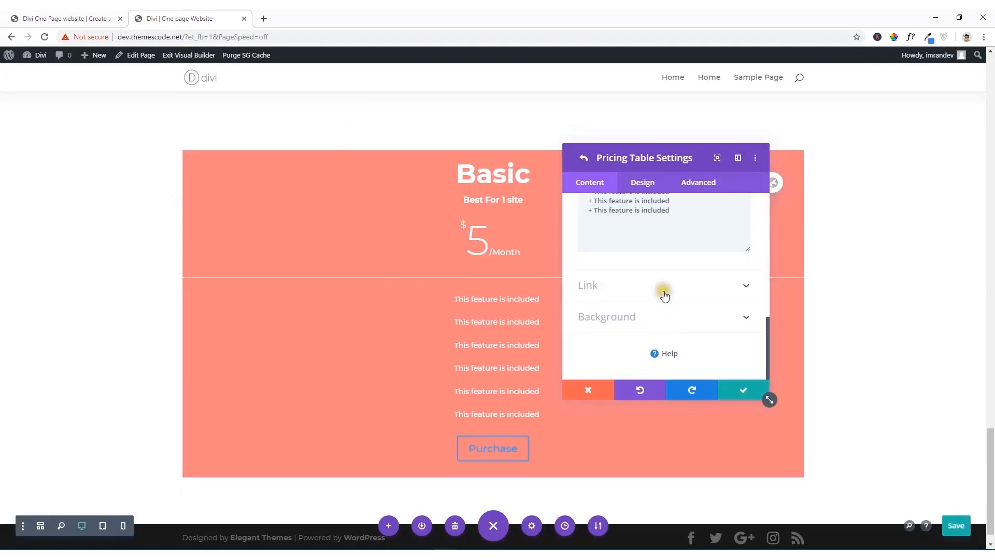
pyautogui.click(649, 184)
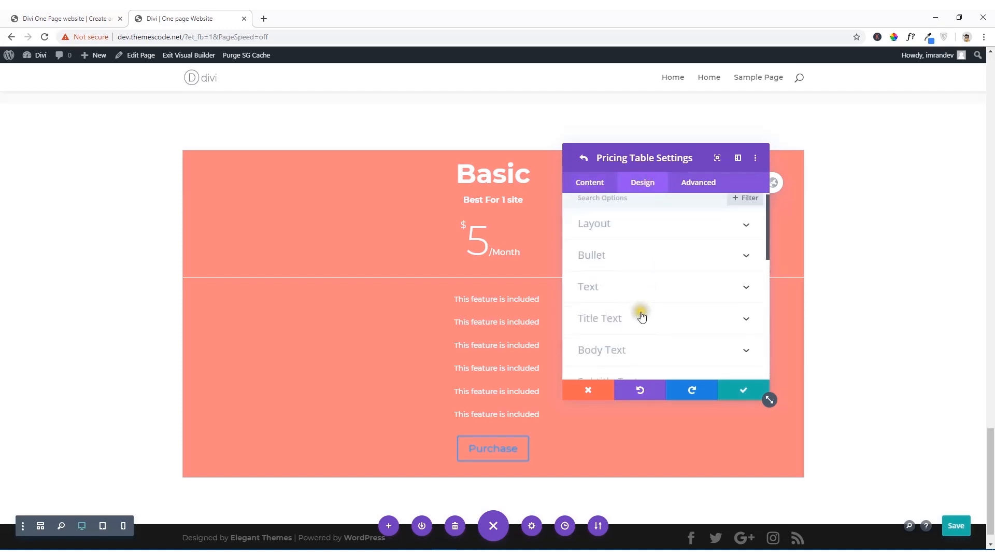
pyautogui.scroll(-5, 641, 317)
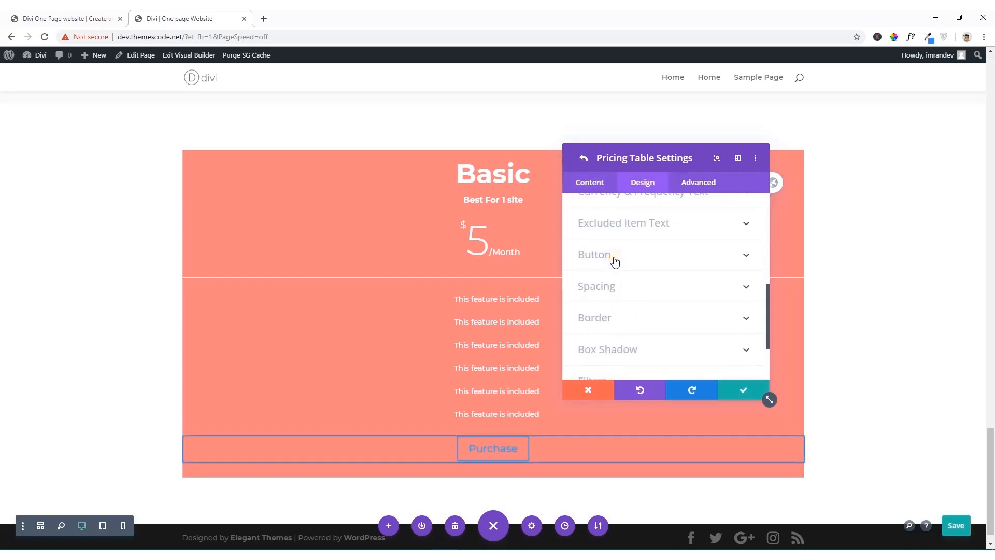
pyautogui.click(614, 261)
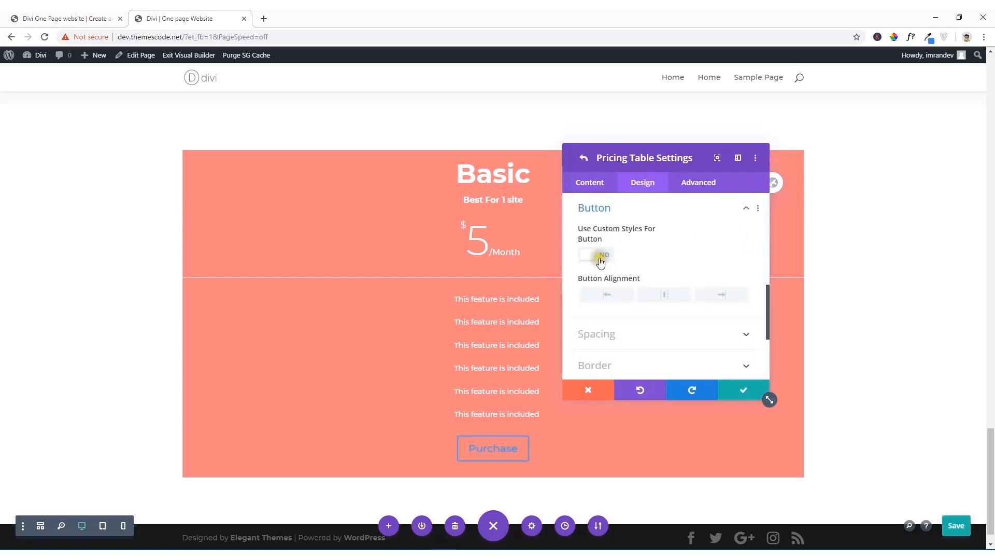
pyautogui.click(593, 255)
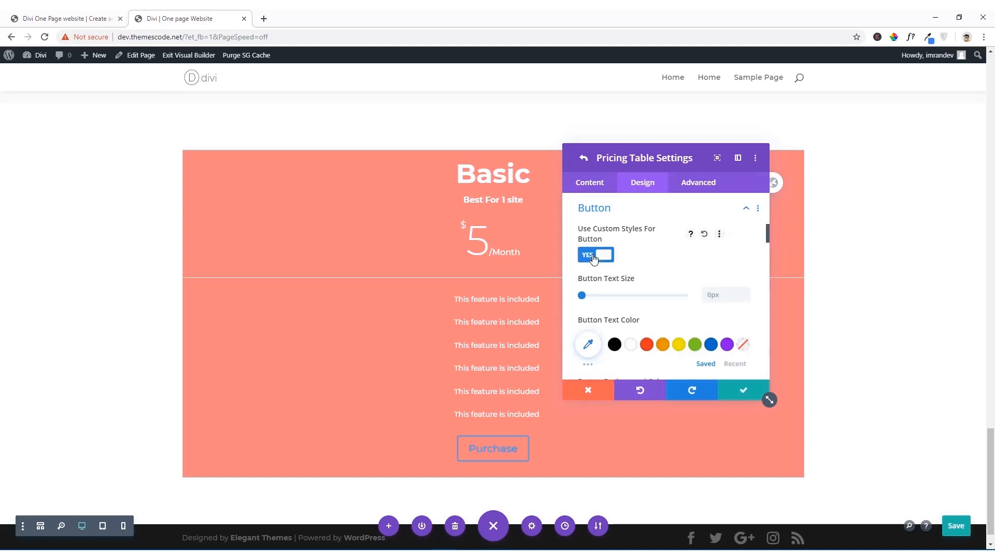
pyautogui.scroll(-3, 645, 285)
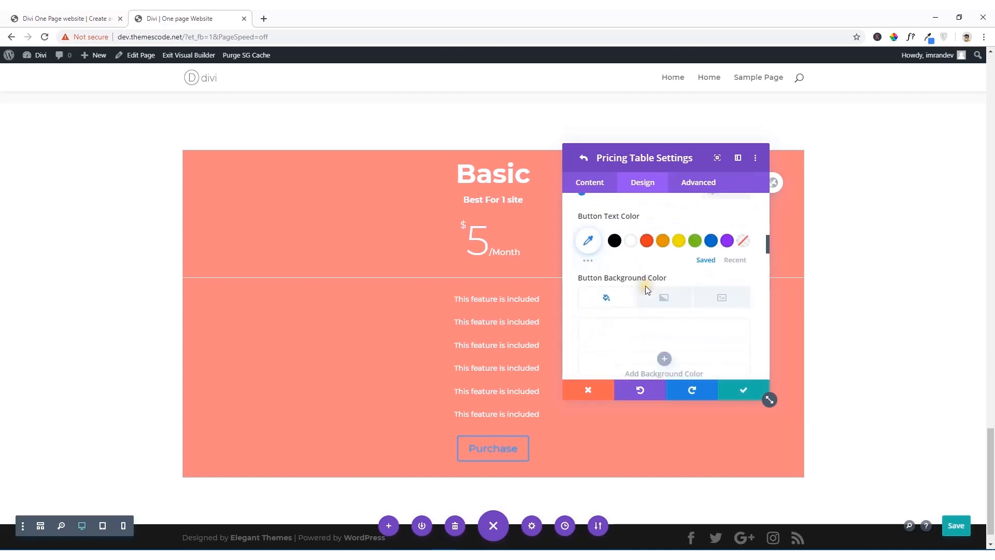
pyautogui.click(632, 241)
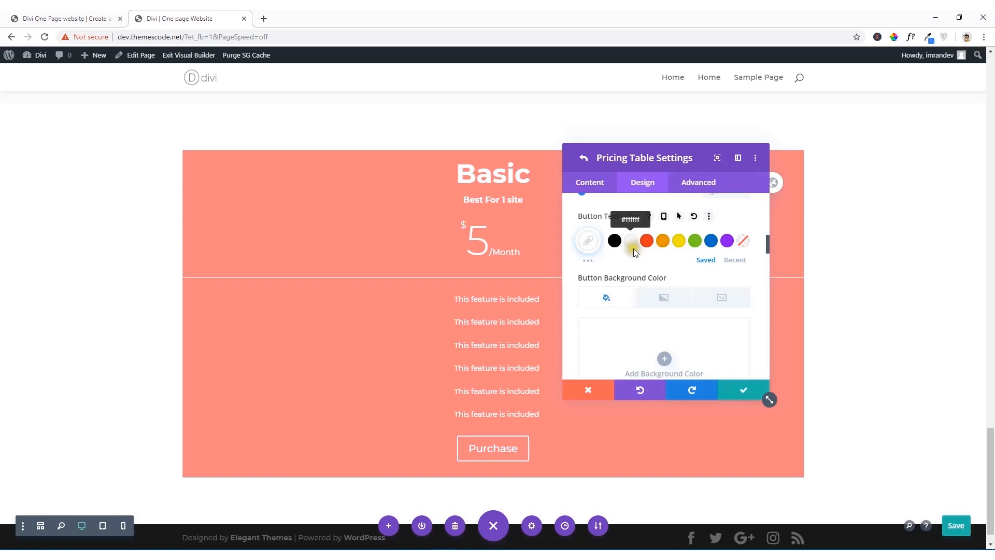
# Step: Give the Basic table's Purchase button a white border with a width of 2px
pyautogui.scroll(-3, 646, 321)
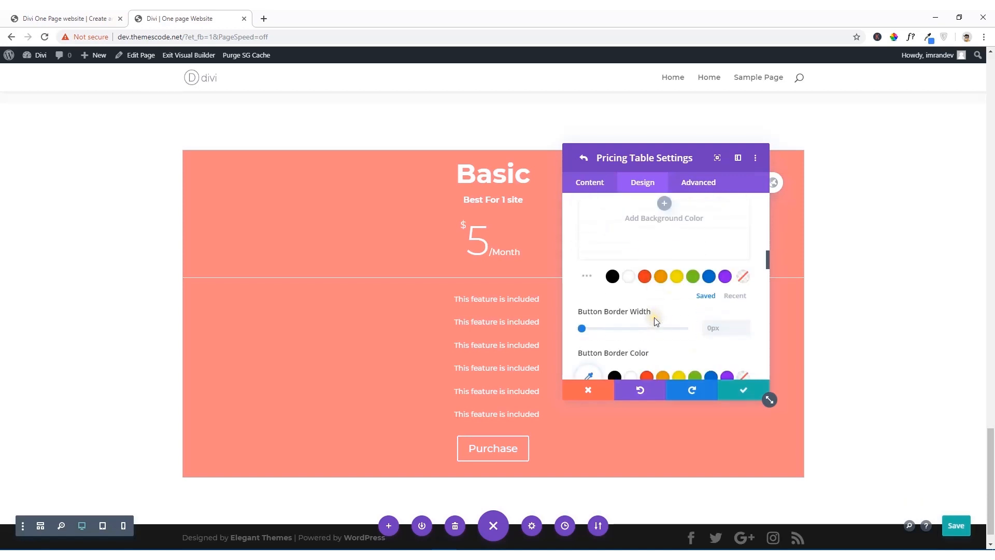
pyautogui.moveTo(648, 328); pyautogui.dragTo(576, 332)
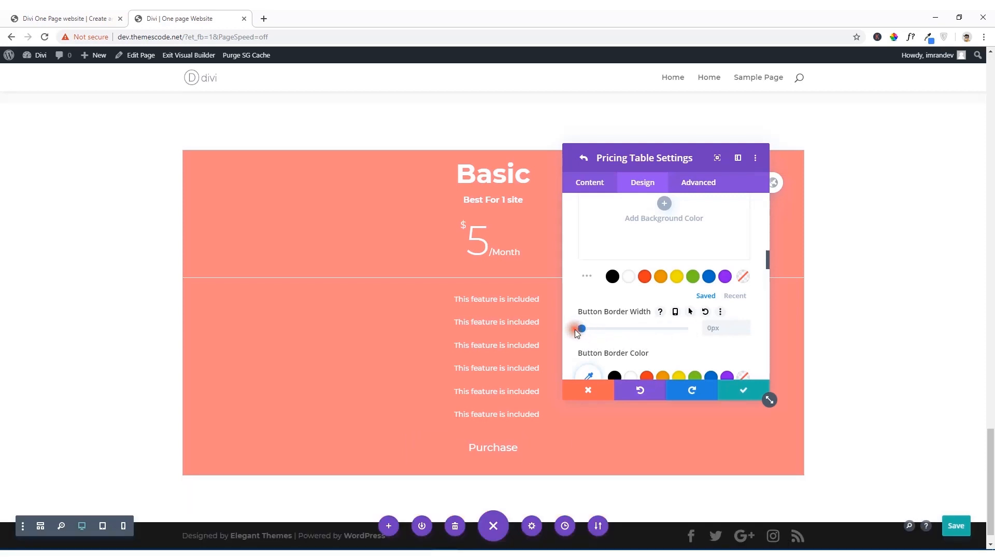
pyautogui.scroll(-2, 586, 329)
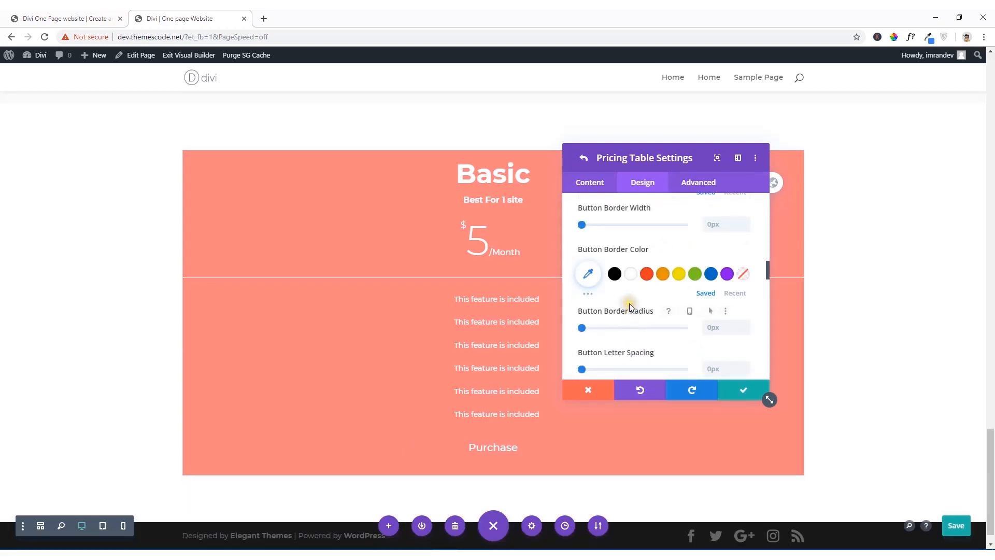
pyautogui.click(630, 273)
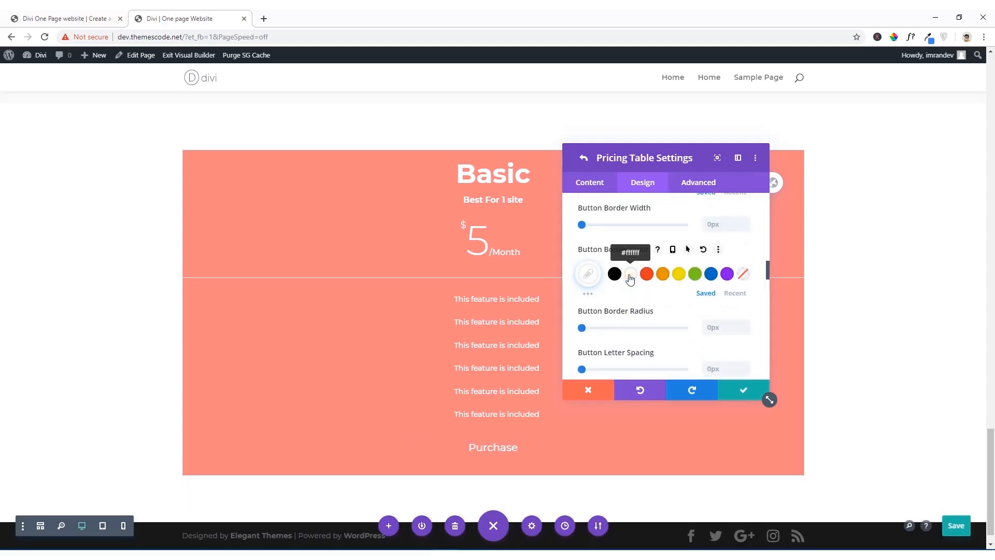
pyautogui.click(705, 225)
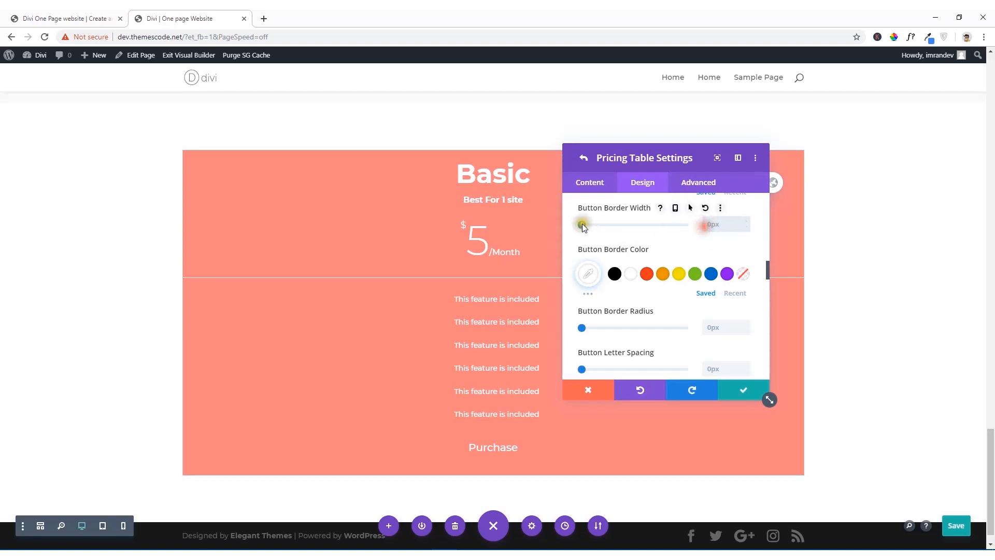
pyautogui.moveTo(582, 225); pyautogui.dragTo(592, 225)
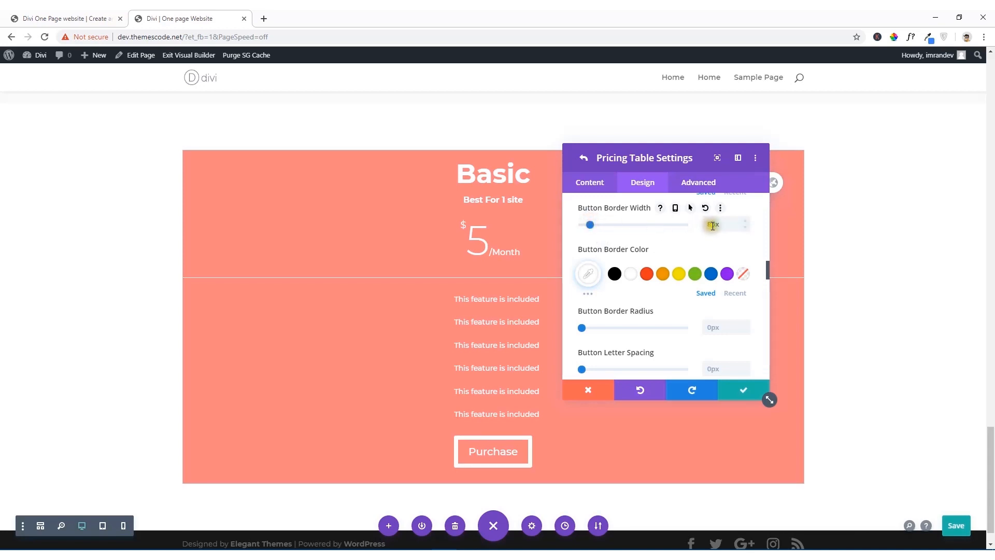
pyautogui.moveTo(712, 225); pyautogui.dragTo(704, 225)
pyautogui.write('2')
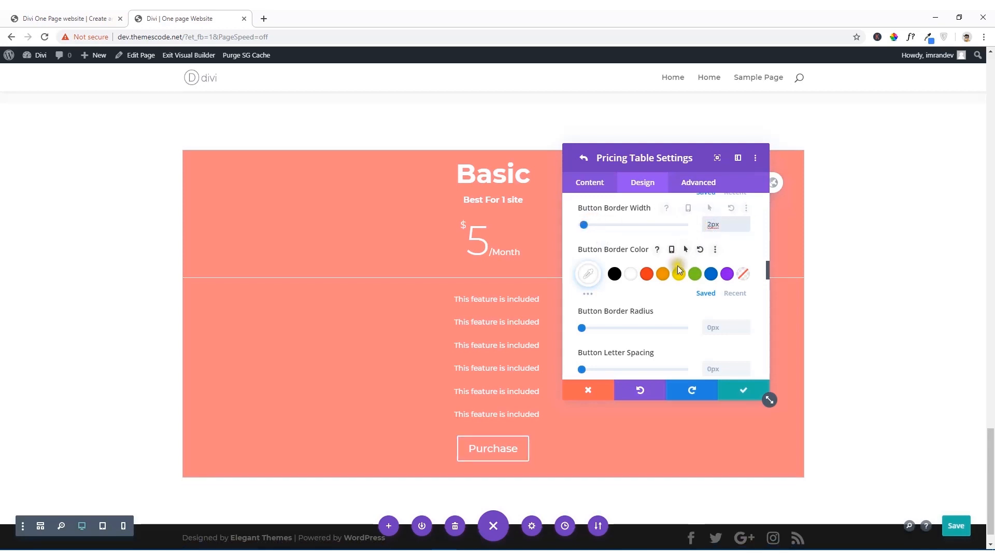
# Step: Set the Purchase button's border radius to 100px and its font to Montserrat
pyautogui.moveTo(582, 328); pyautogui.dragTo(694, 331)
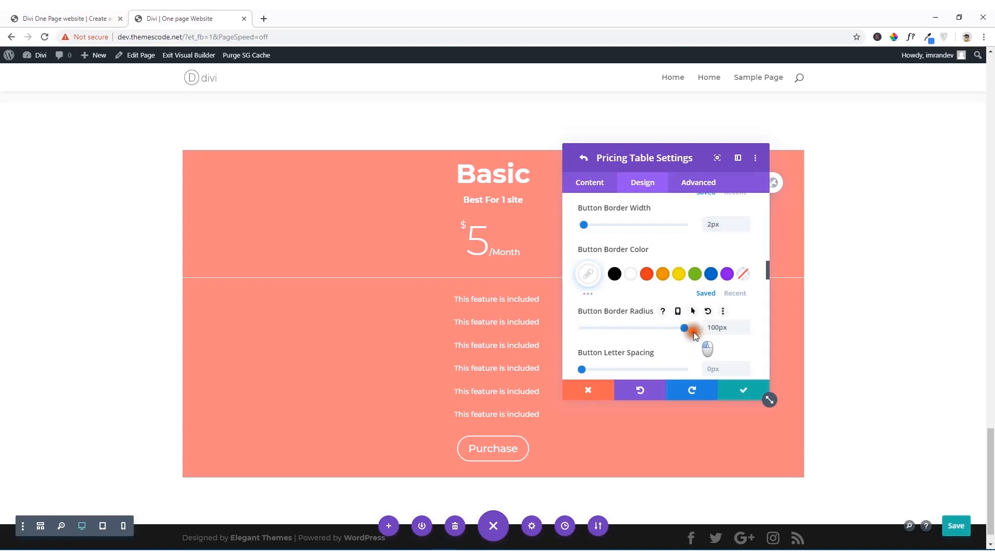
pyautogui.scroll(-3, 695, 335)
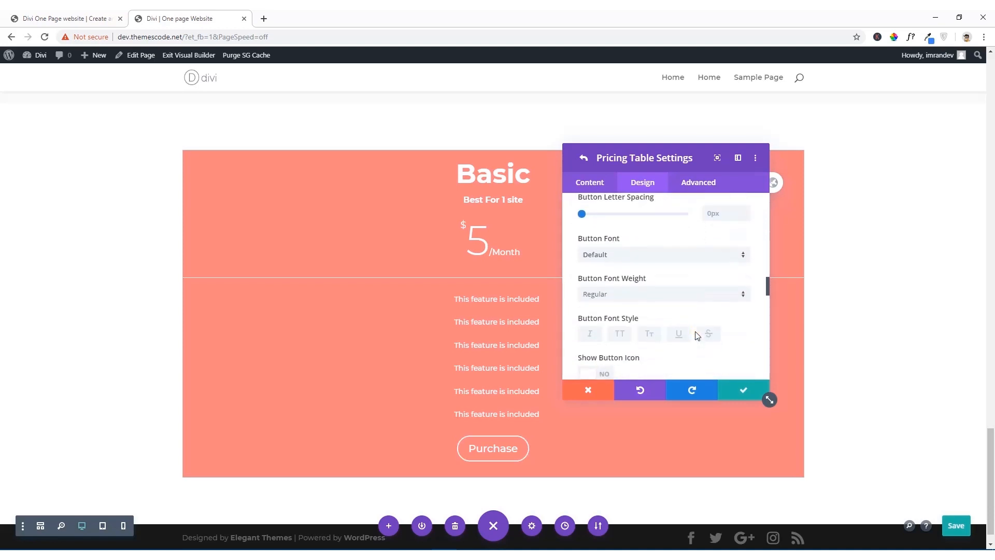
pyautogui.click(622, 254)
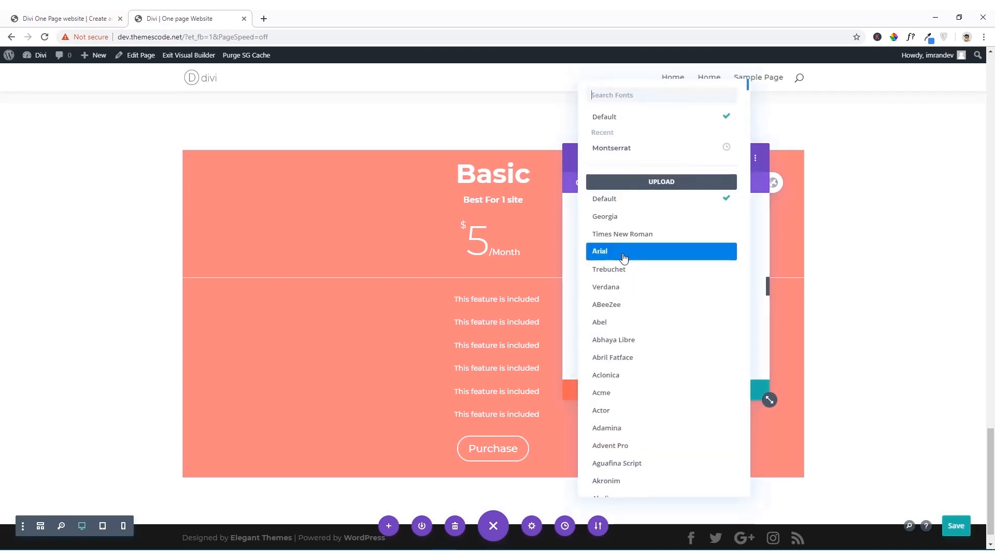
pyautogui.click(622, 148)
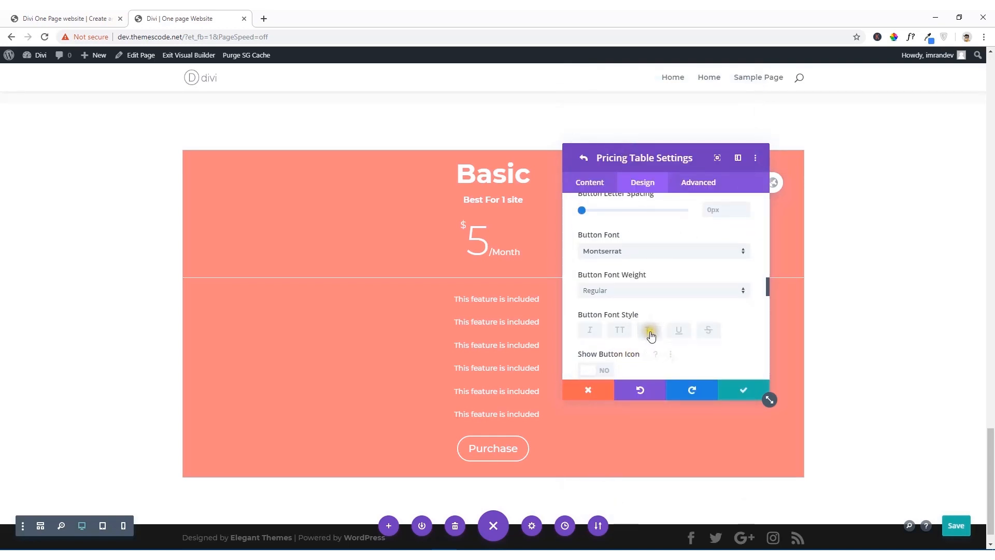
pyautogui.scroll(-1, 620, 330)
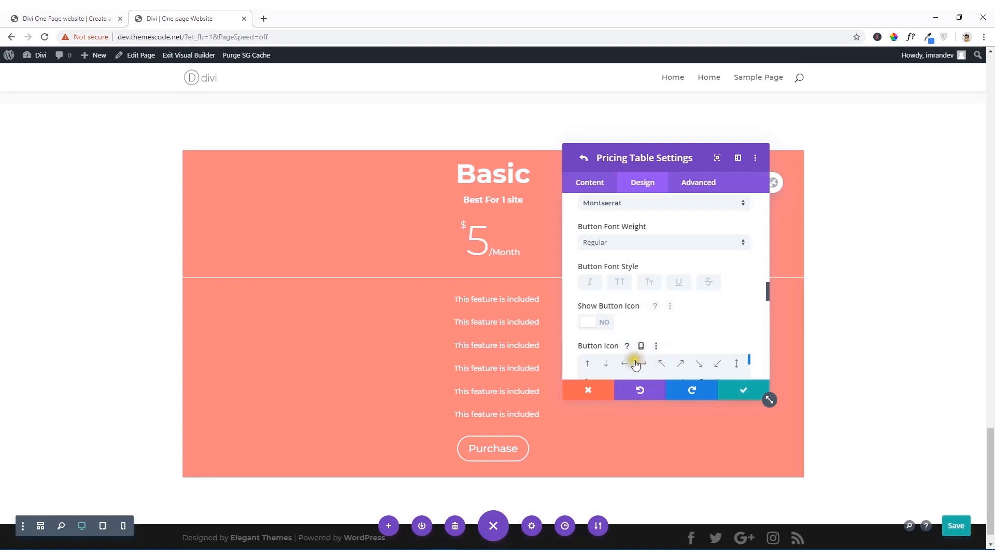
# Step: Check the Purchase button on the reference site, then choose the single right-chevron icon for the Basic table's button and save the table settings
pyautogui.click(96, 19)
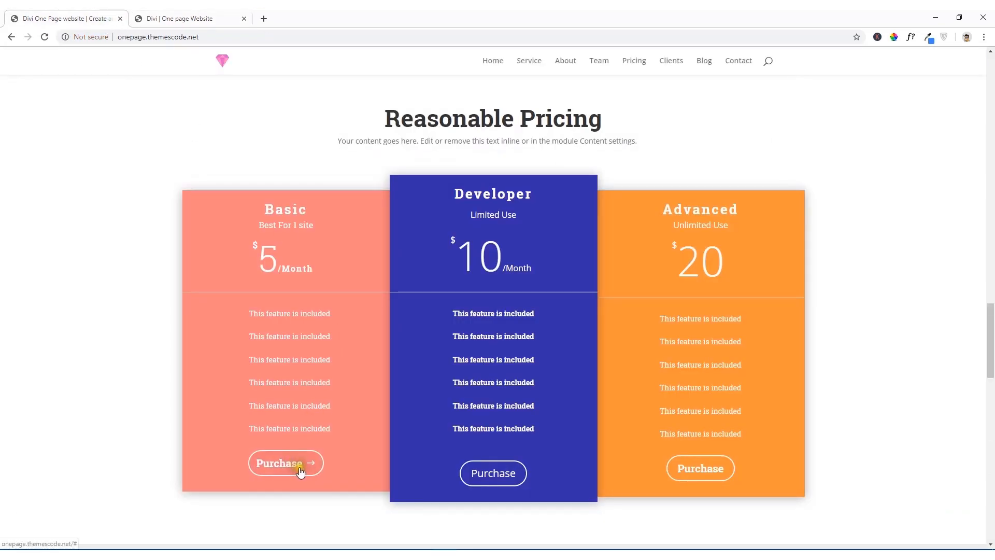
pyautogui.click(185, 19)
pyautogui.scroll(-2, 684, 297)
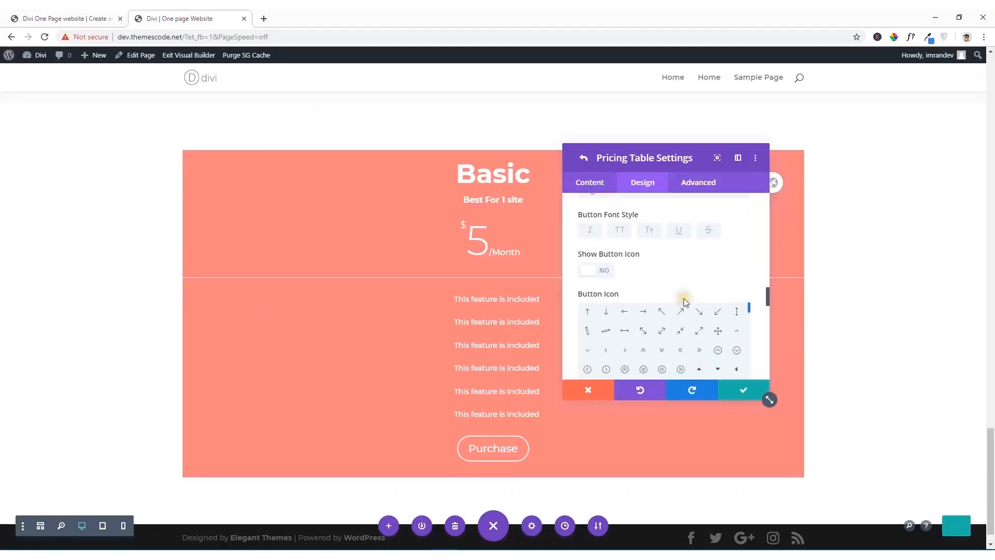
pyautogui.click(625, 298)
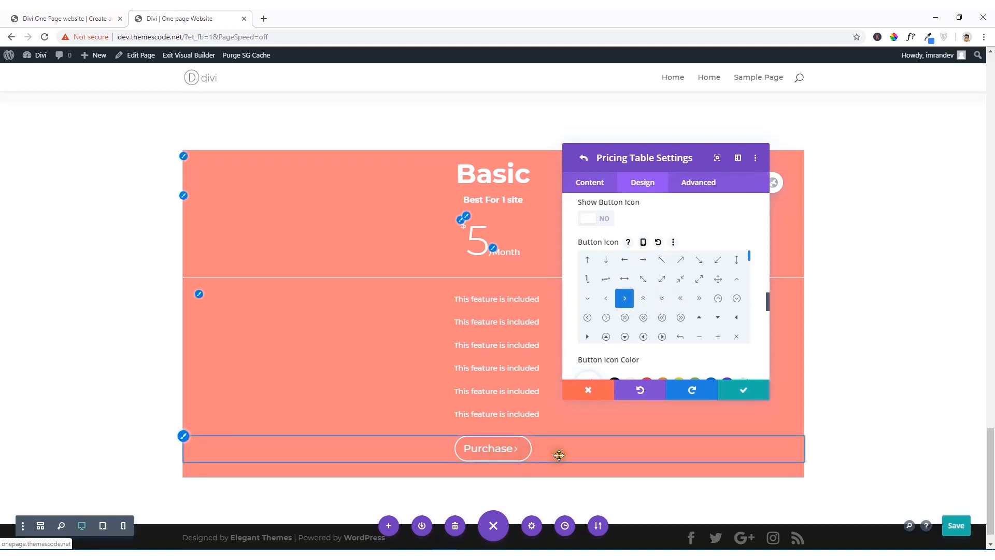
pyautogui.click(745, 395)
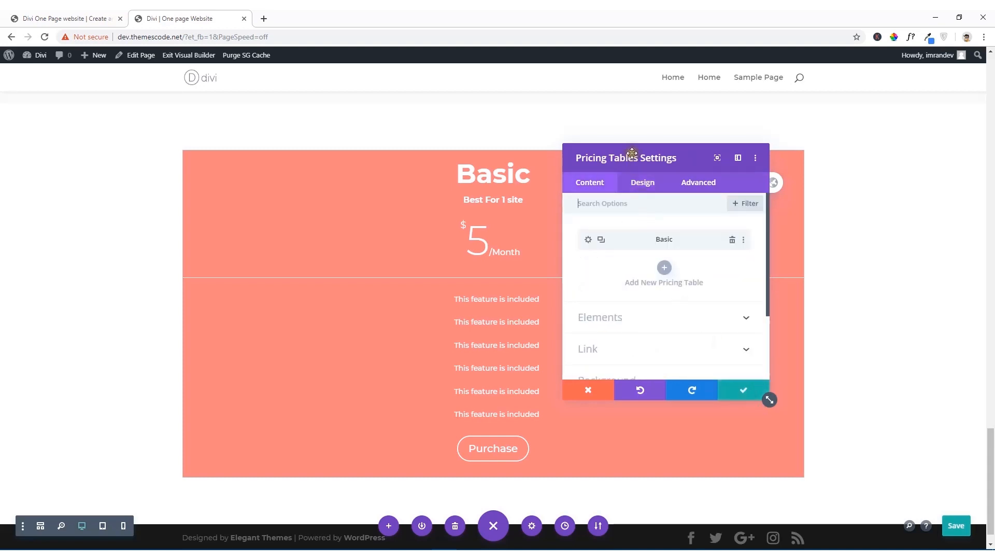
# Step: Duplicate the Basic pricing table twice to make three tables, and compare the layout with the reference site
pyautogui.moveTo(633, 154); pyautogui.dragTo(118, 129)
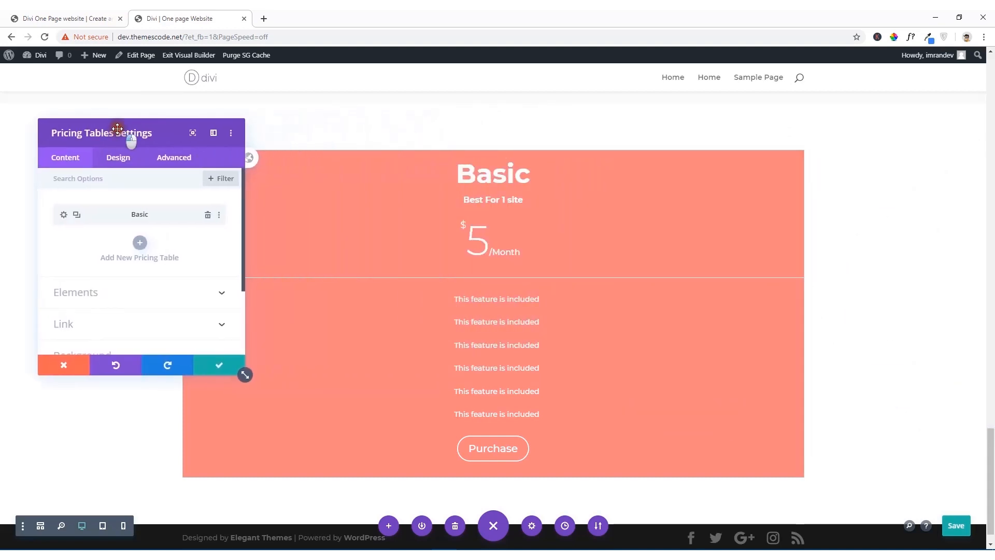
pyautogui.click(76, 216)
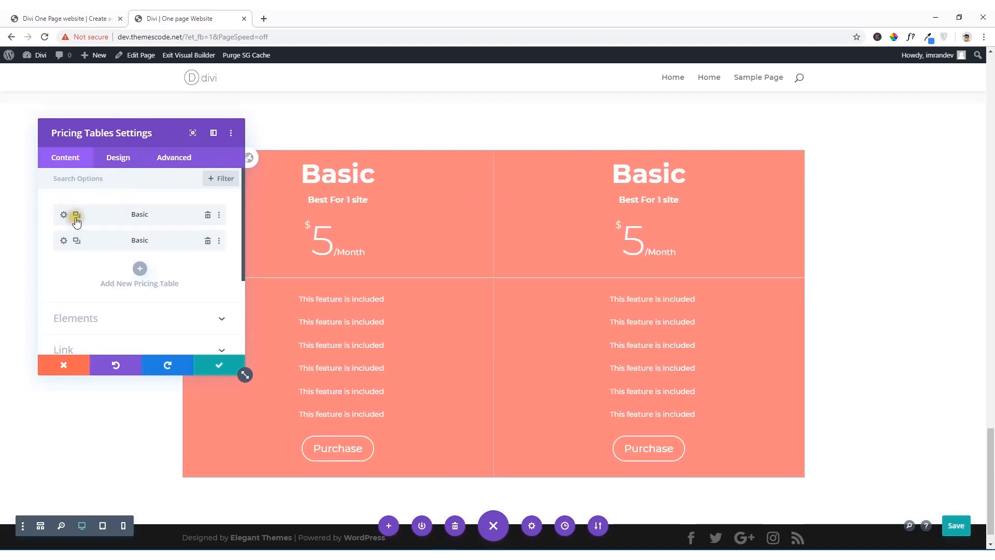
pyautogui.click(76, 241)
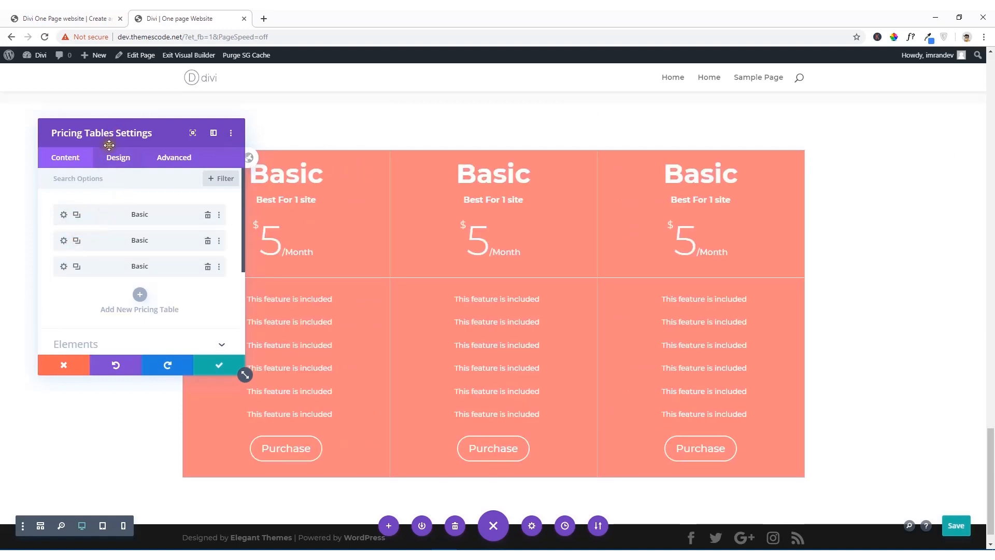
pyautogui.moveTo(115, 136); pyautogui.dragTo(532, 178)
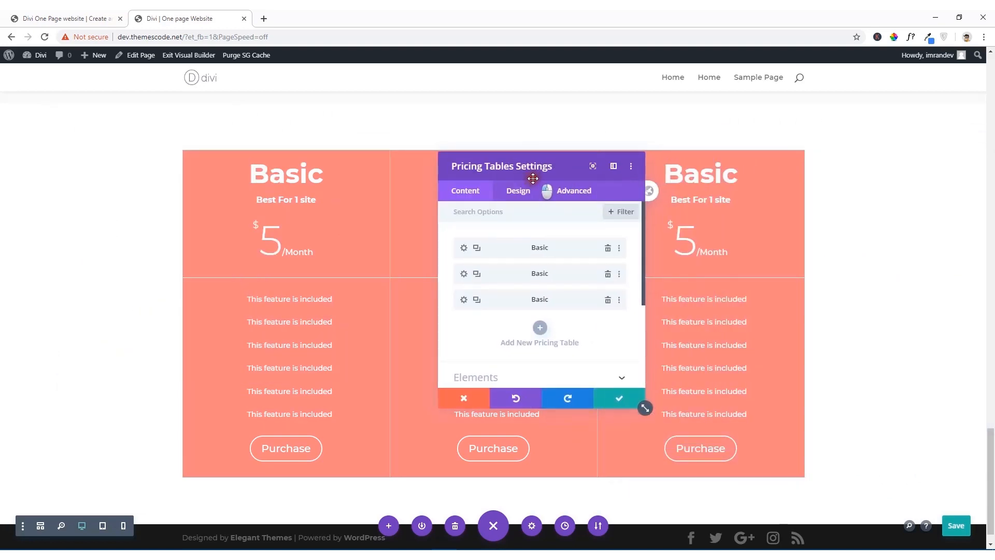
pyautogui.click(66, 18)
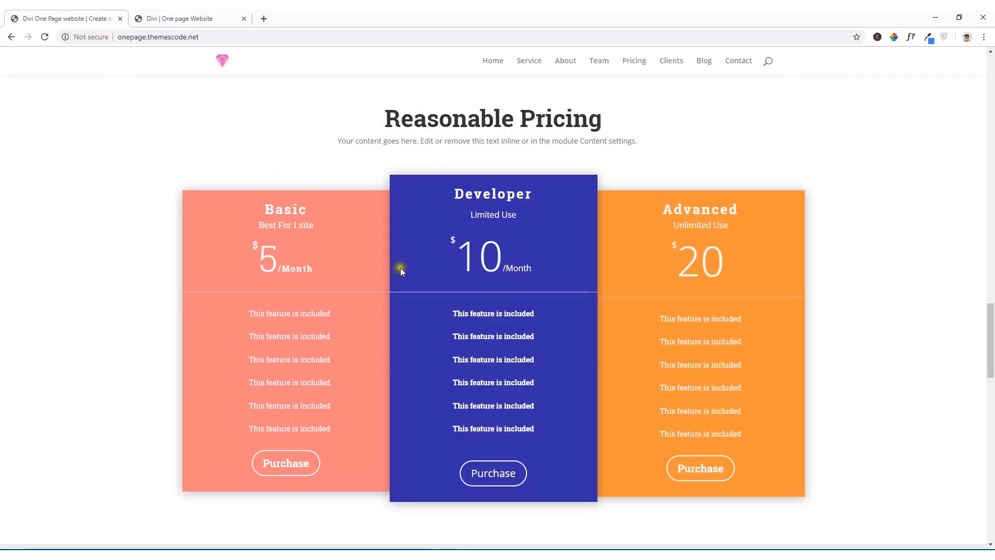
pyautogui.click(193, 13)
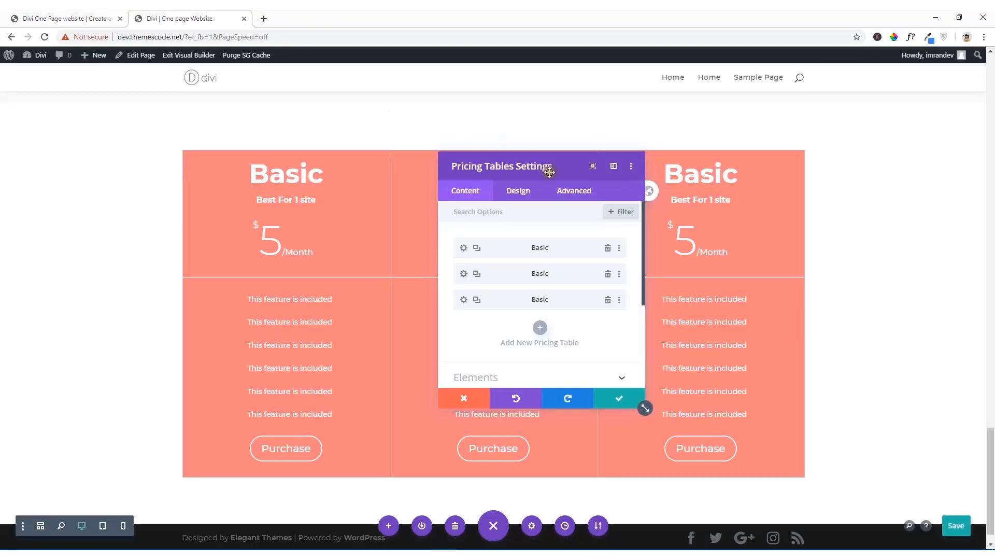
# Step: Check the reference site's Developer table, then set the price of the second pricing table to 10
pyautogui.moveTo(546, 170); pyautogui.dragTo(678, 125)
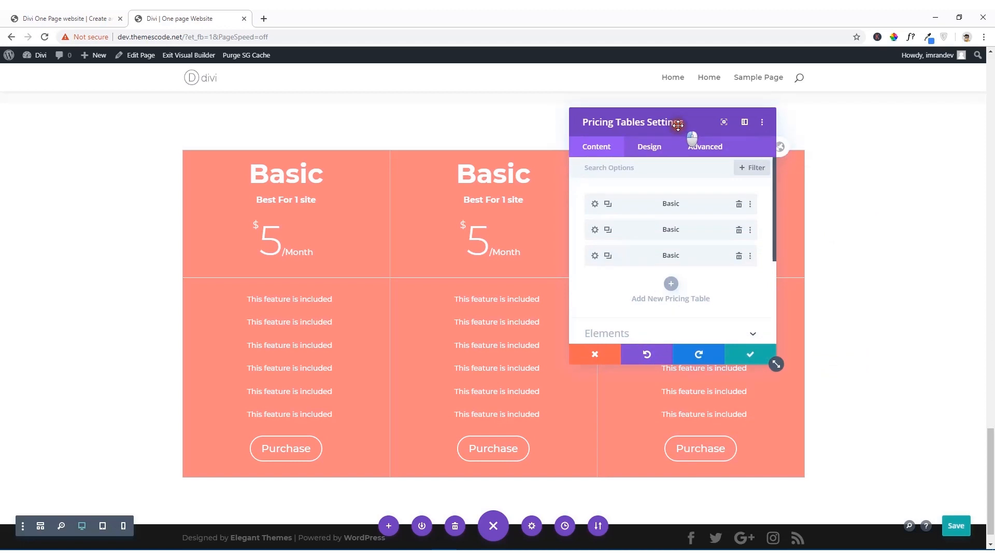
pyautogui.click(106, 14)
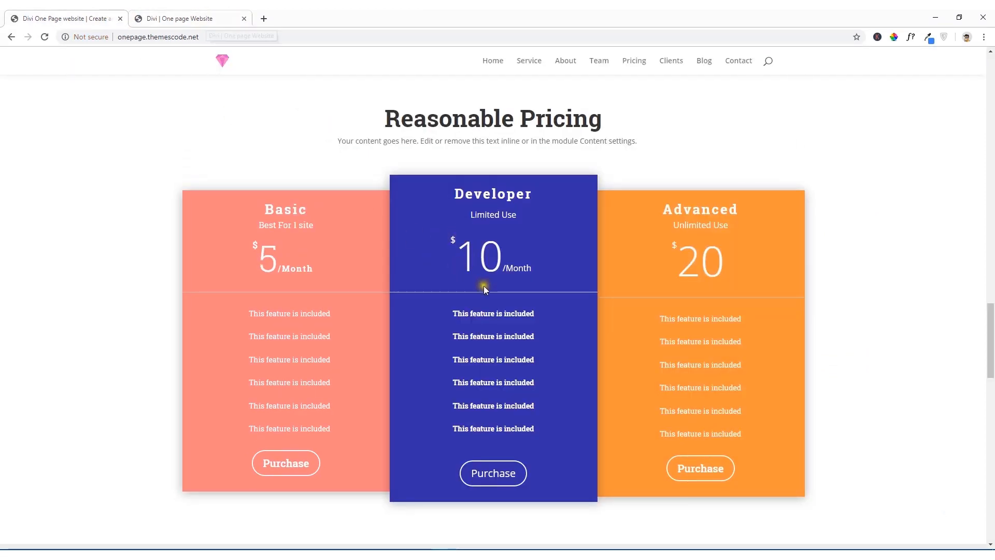
pyautogui.click(197, 18)
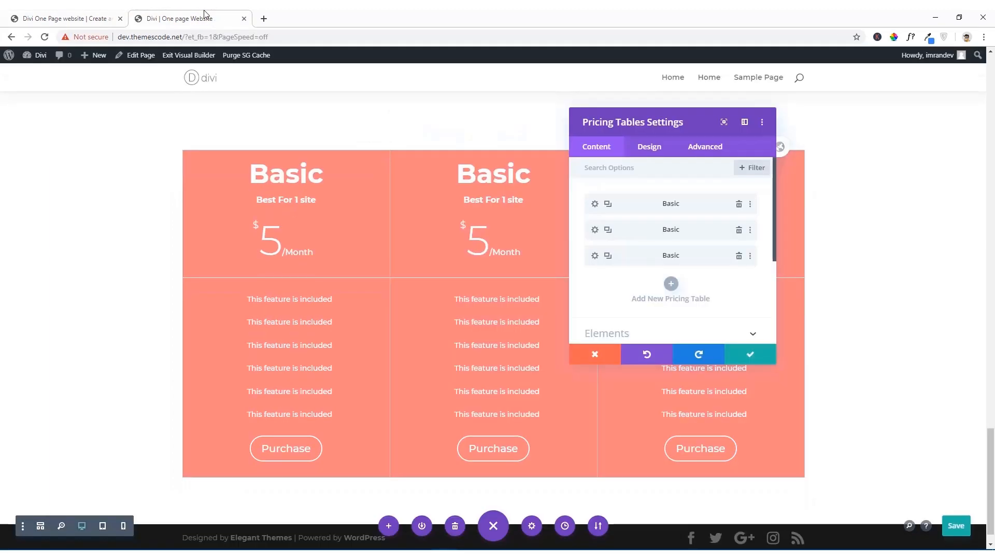
pyautogui.click(595, 232)
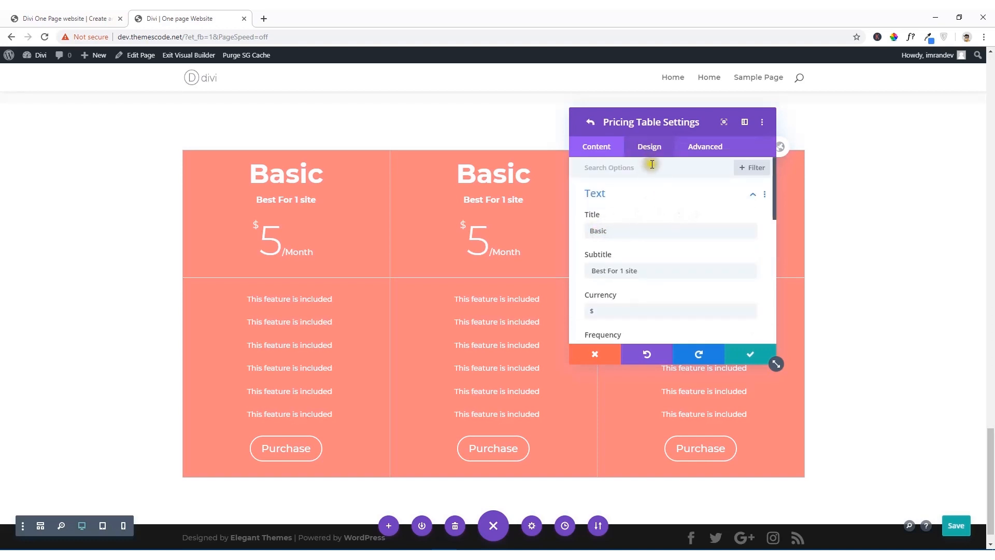
pyautogui.scroll(-8, 651, 177)
pyautogui.scroll(-1, 656, 178)
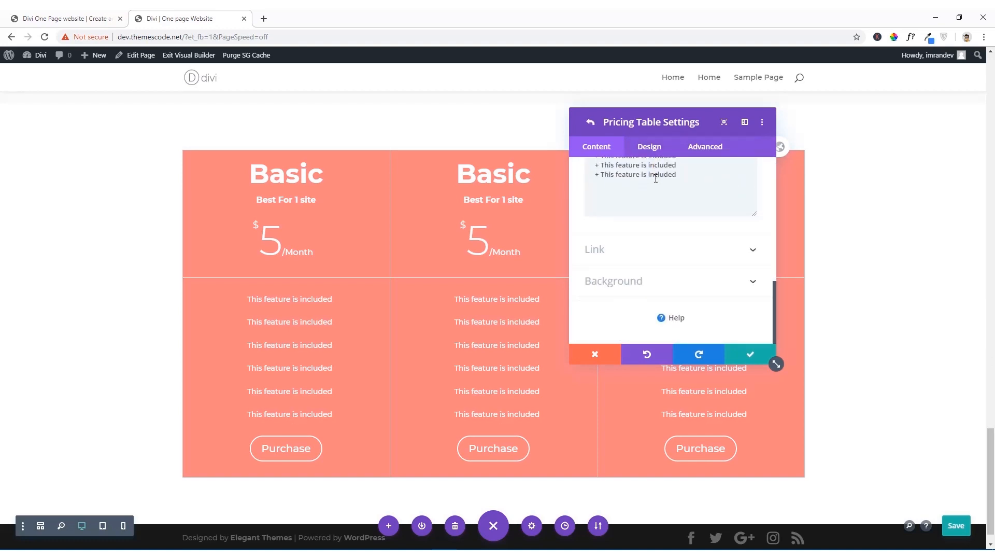
pyautogui.scroll(8, 655, 179)
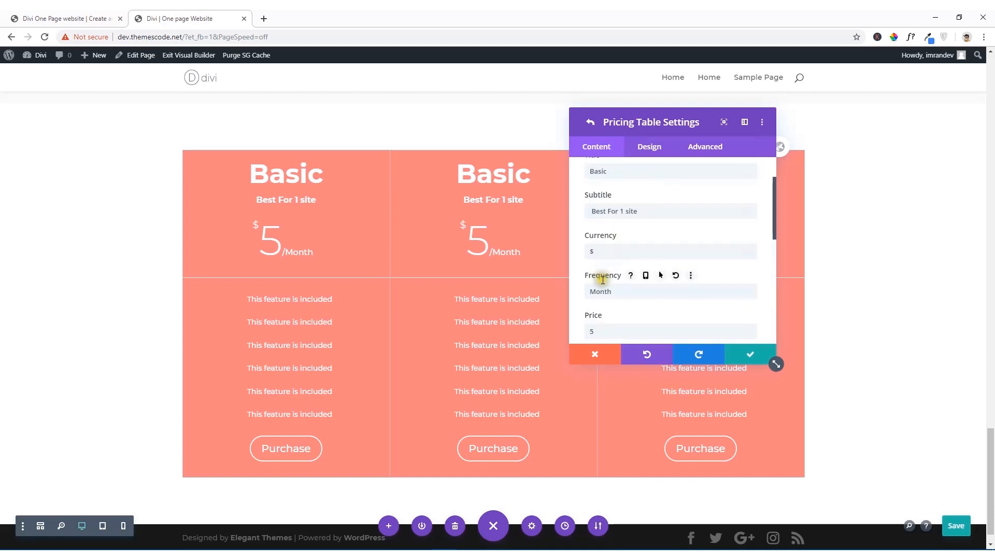
pyautogui.moveTo(596, 332); pyautogui.dragTo(578, 334)
pyautogui.write('1')
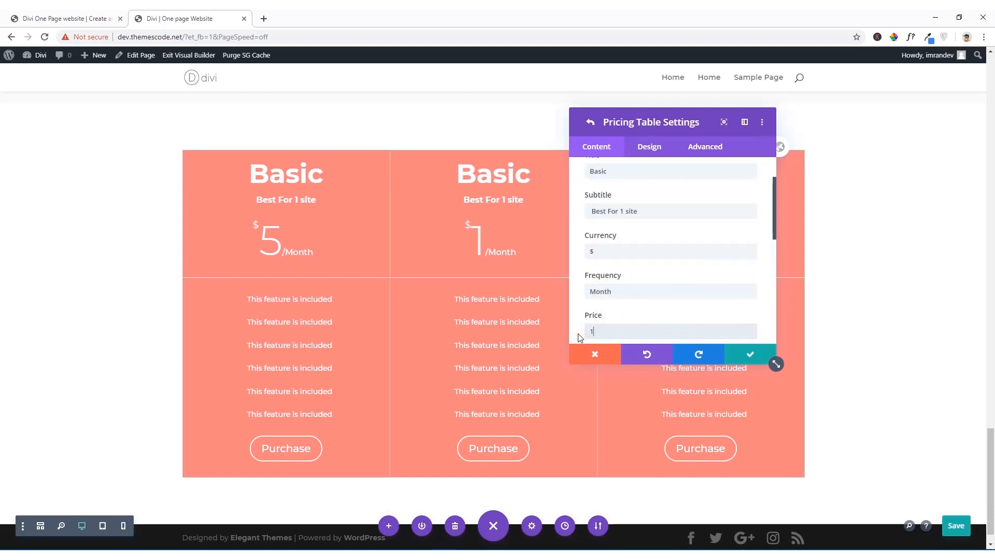
pyautogui.write('0')
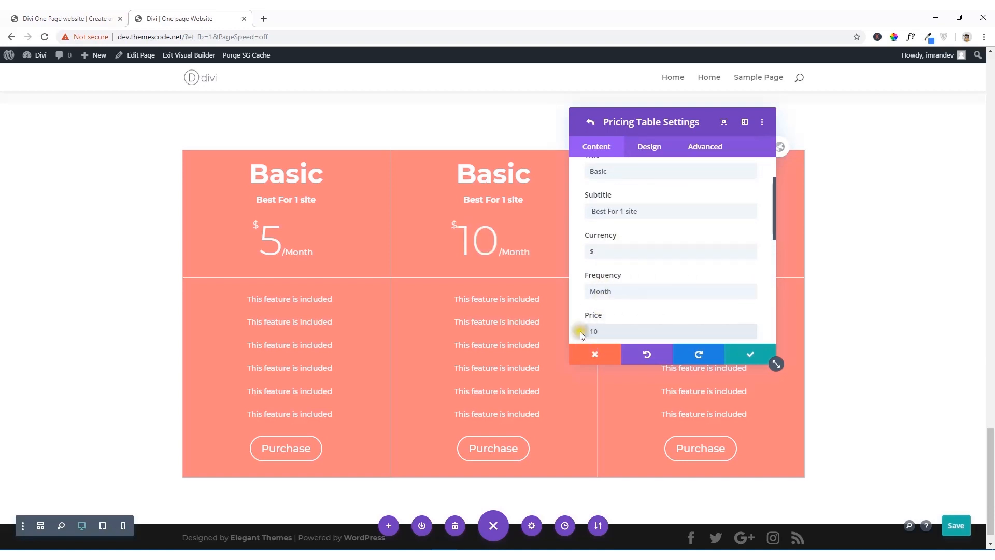
# Step: Change the second pricing table's subtitle to "Best For 2 site"
pyautogui.doubleClick(620, 212)
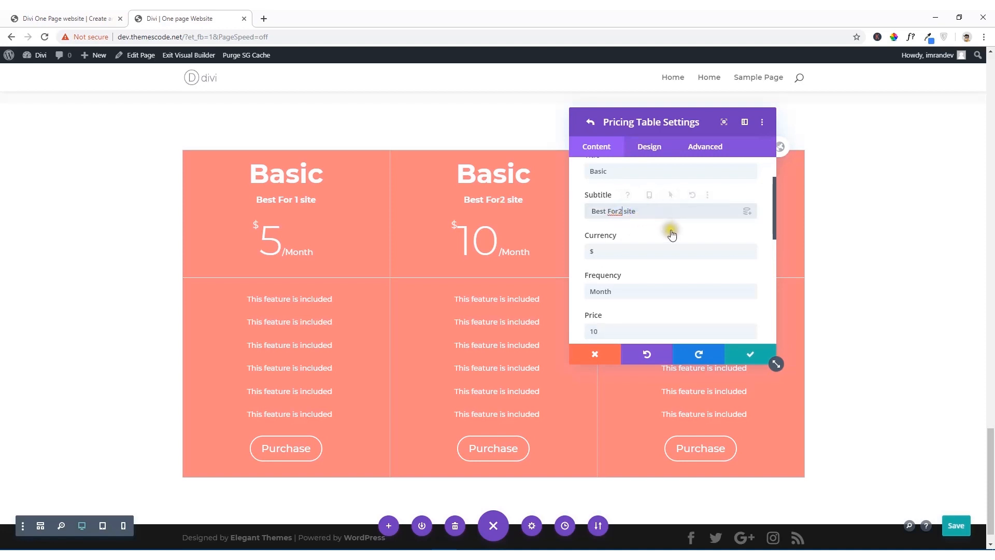
pyautogui.click(620, 212)
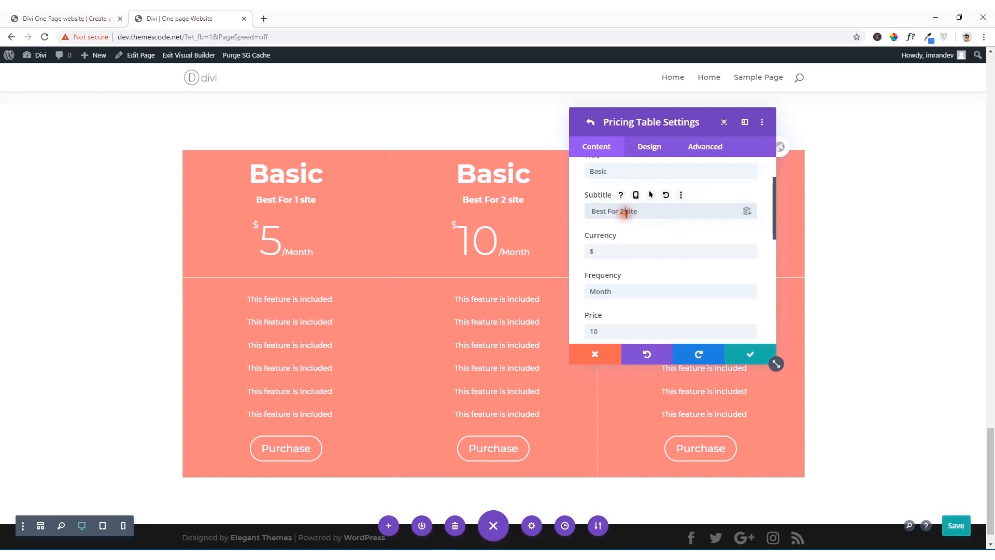
pyautogui.scroll(2, 634, 246)
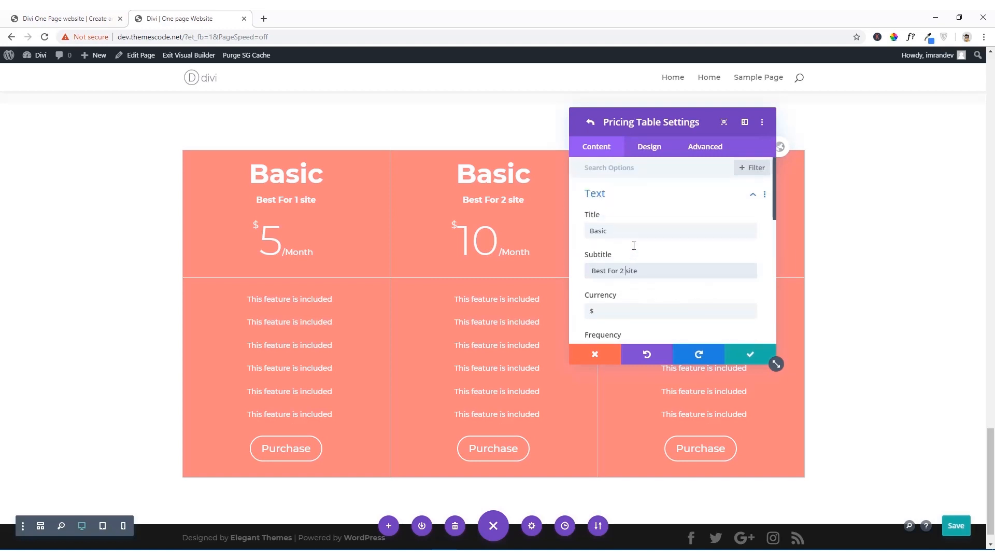
# Step: Make the second pricing table the featured table, and move its settings window aside to uncover it
pyautogui.click(647, 149)
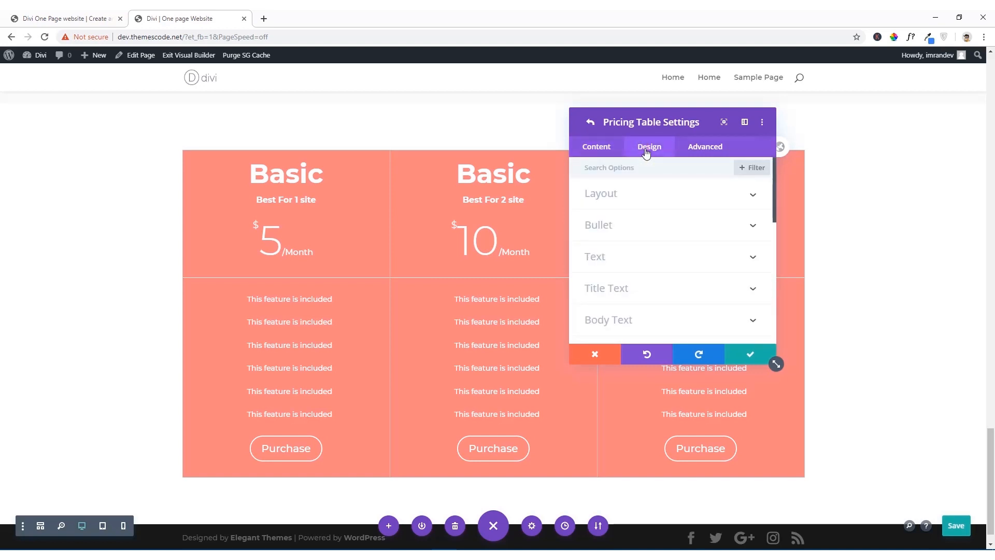
pyautogui.click(634, 195)
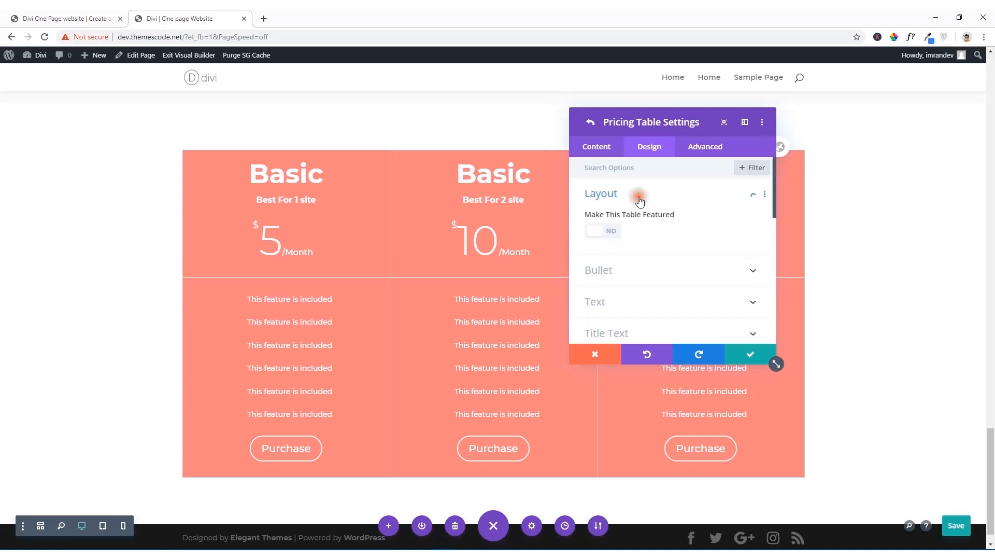
pyautogui.click(601, 229)
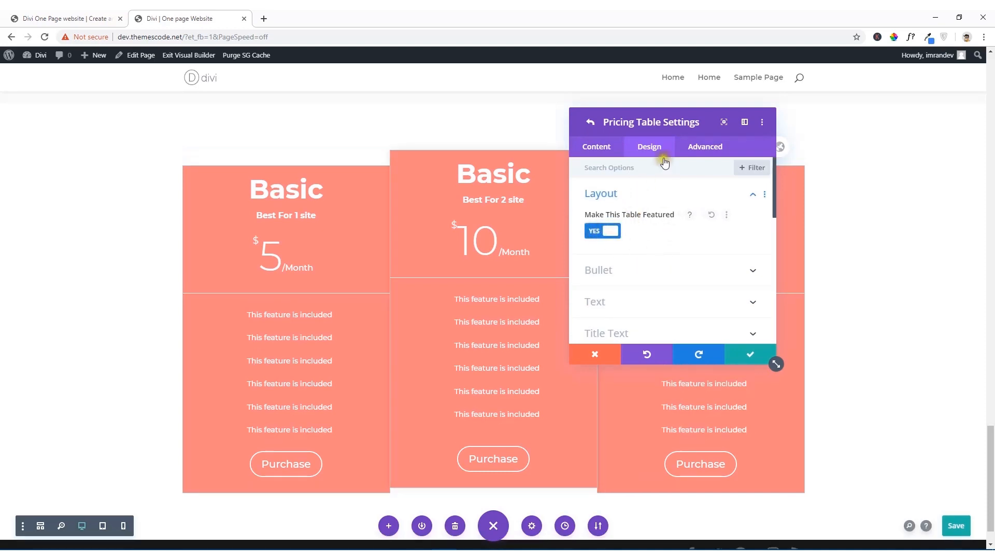
pyautogui.moveTo(642, 118); pyautogui.dragTo(793, 174)
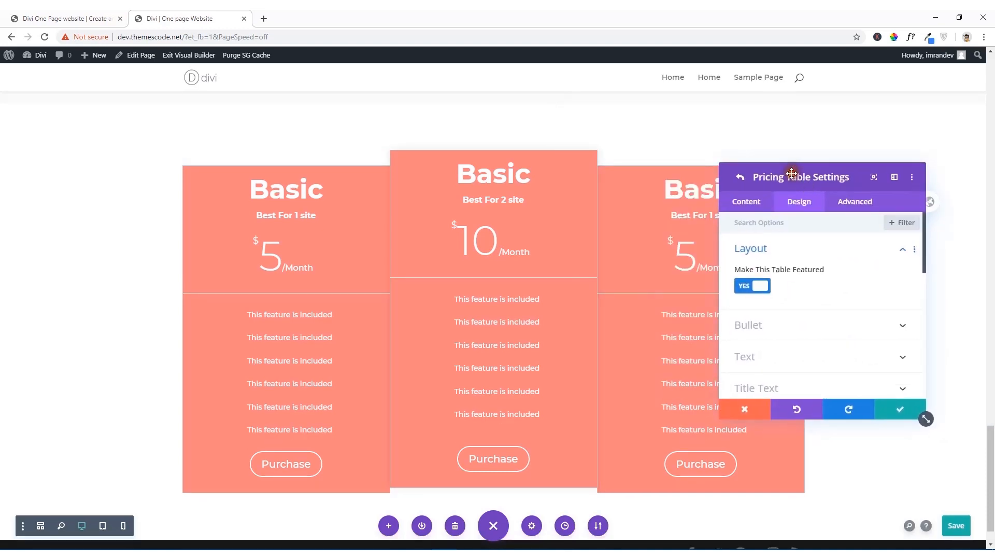
# Step: Open the second table's background settings, then pick and copy the Developer table's blue color (3726A6) from the reference site
pyautogui.click(92, 14)
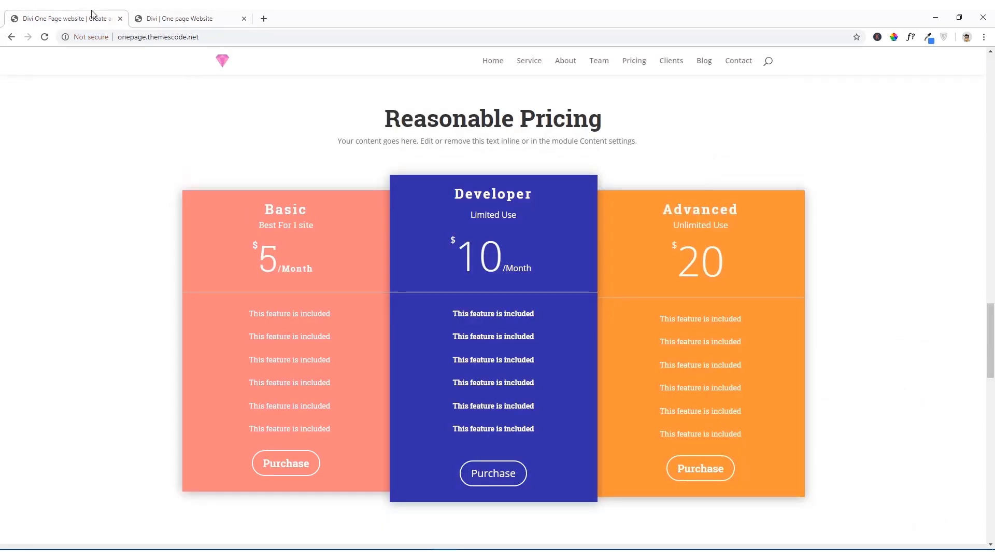
pyautogui.click(192, 14)
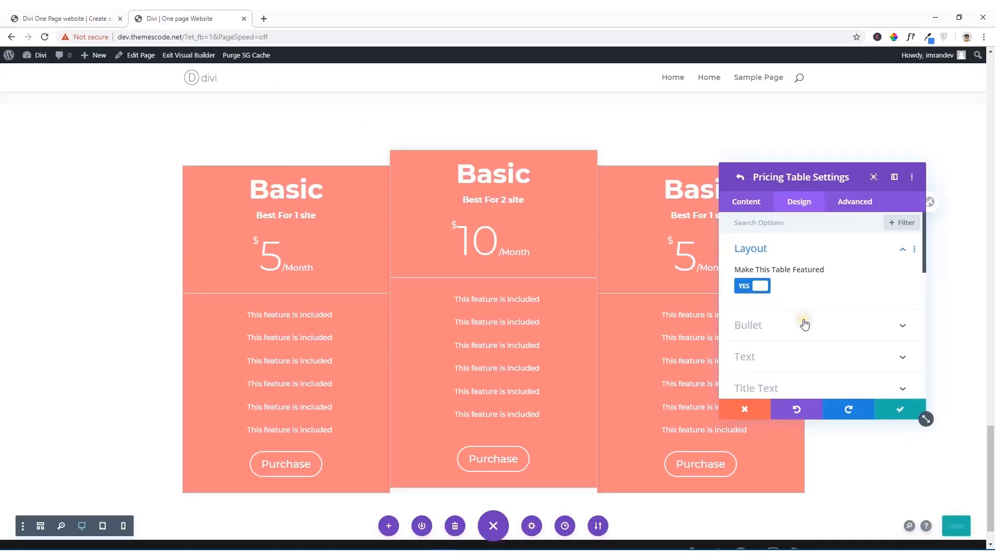
pyautogui.click(746, 203)
pyautogui.click(765, 314)
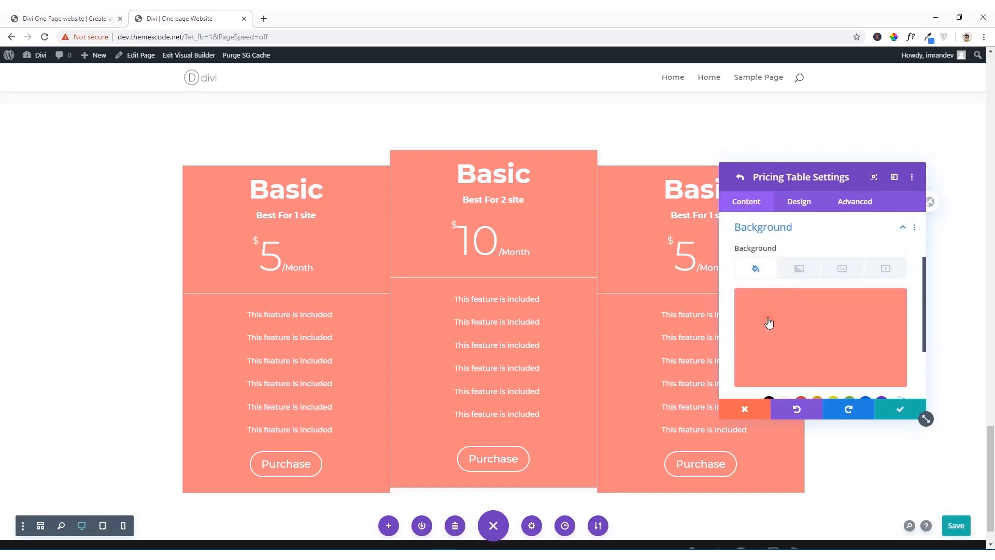
pyautogui.click(34, 14)
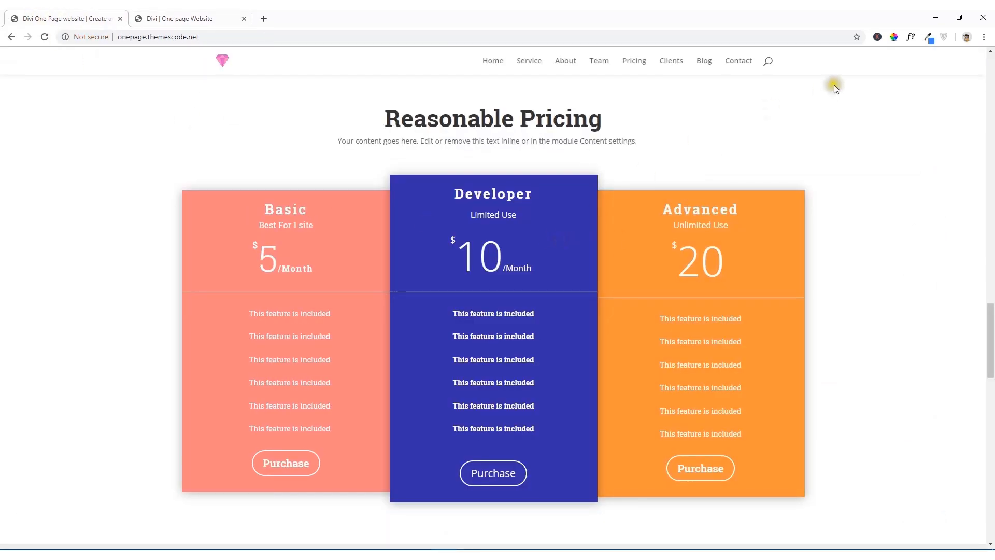
pyautogui.click(894, 36)
pyautogui.click(568, 243)
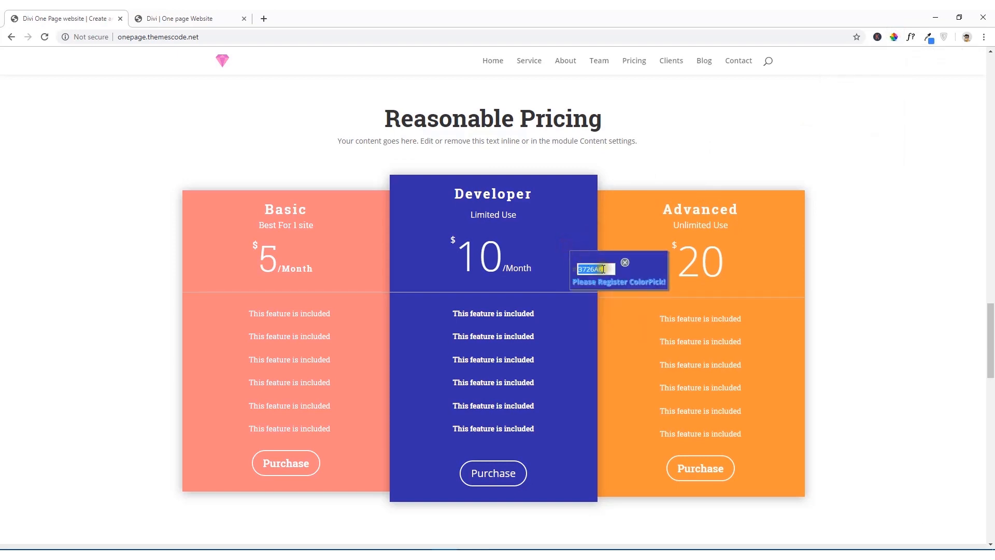
pyautogui.rightClick(599, 270)
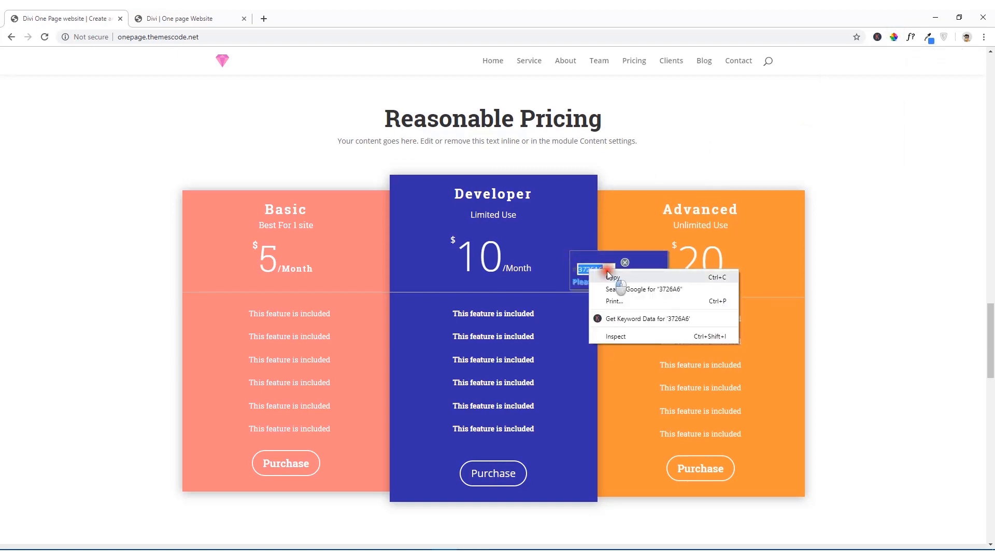
pyautogui.click(611, 277)
# Step: Set the second pricing table's background color to #3726a6 using the copied color code
pyautogui.click(179, 18)
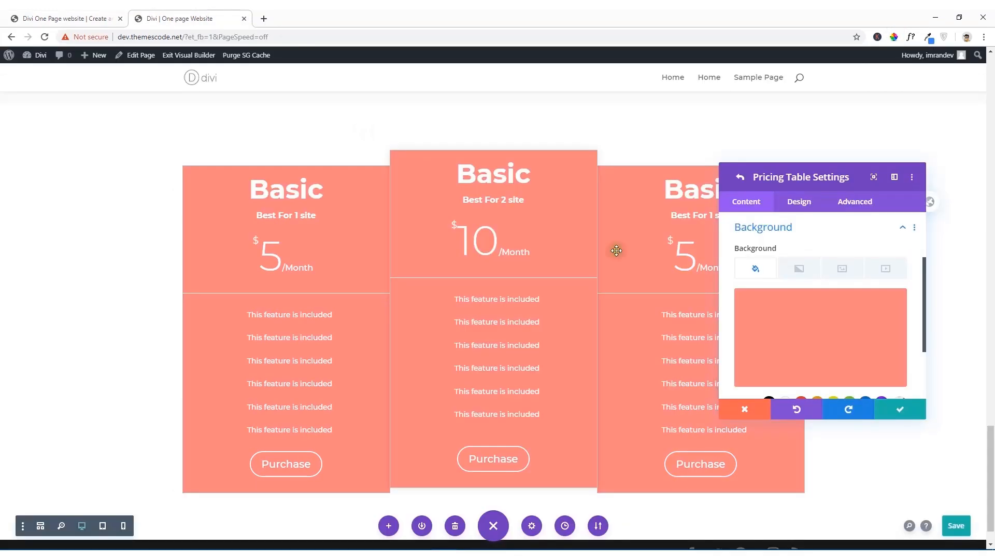
pyautogui.click(790, 319)
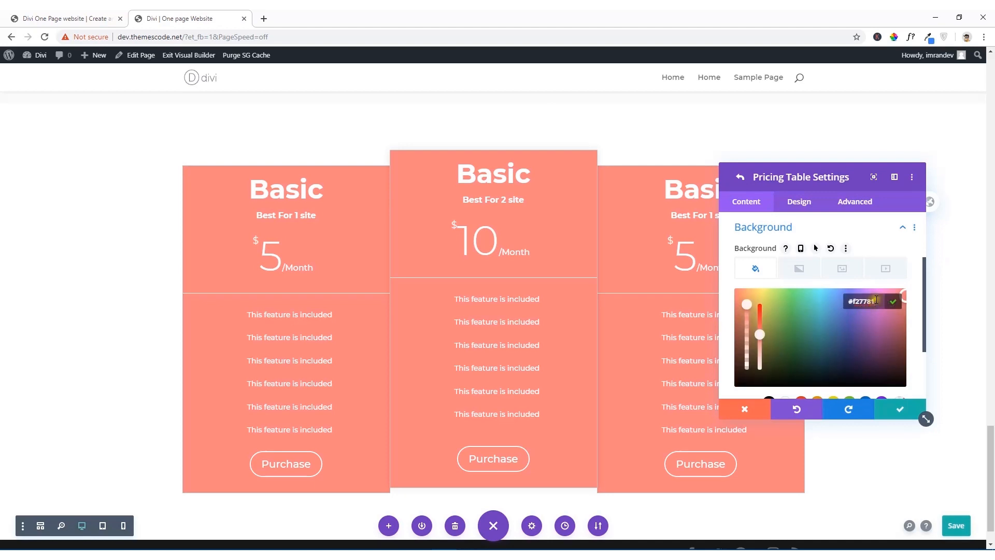
pyautogui.moveTo(877, 301); pyautogui.dragTo(836, 306)
pyautogui.hotkey('ctrl', 'v')
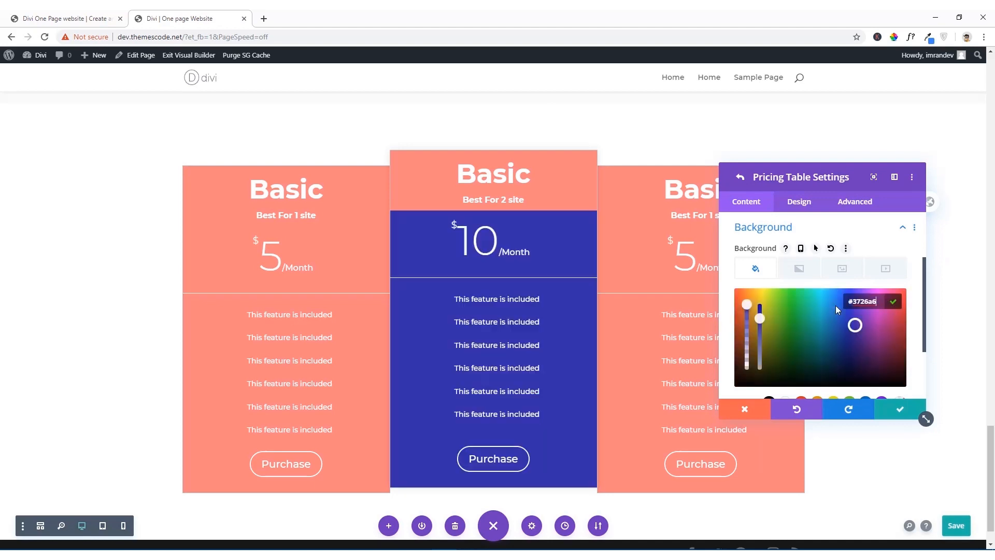
pyautogui.scroll(-2, 802, 279)
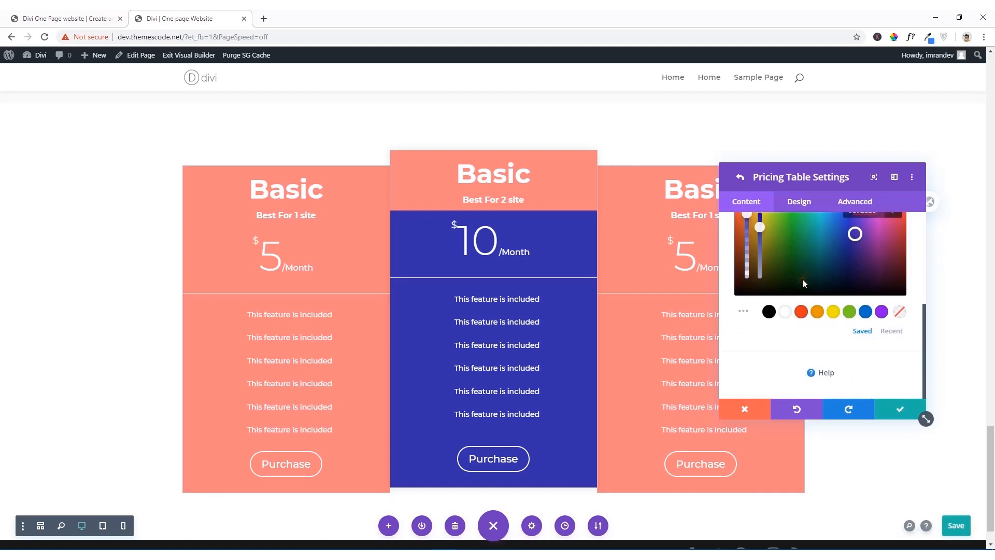
# Step: Set the second pricing table's header background color to #3726a6 in its title text design settings, and save the table's settings
pyautogui.scroll(3, 802, 279)
pyautogui.scroll(1, 802, 283)
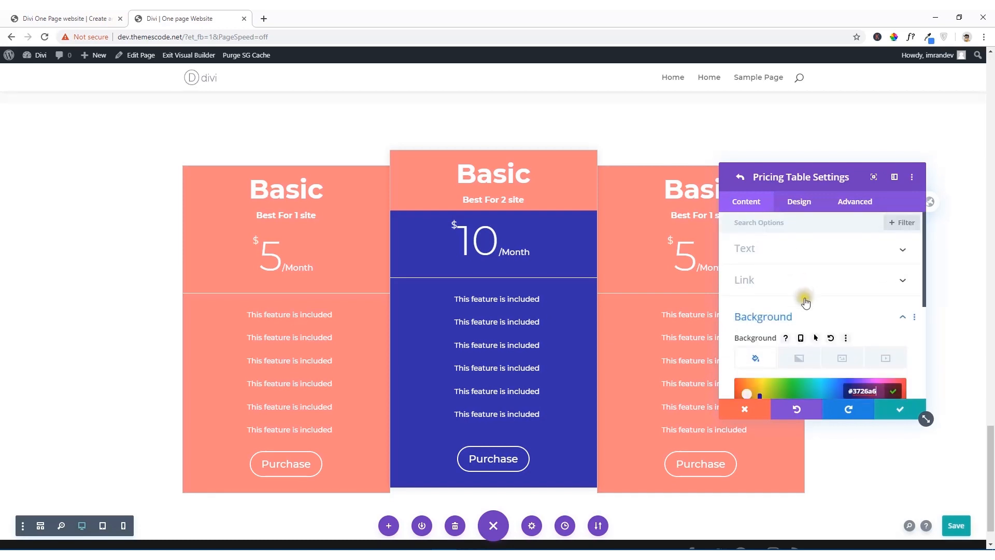
pyautogui.click(799, 205)
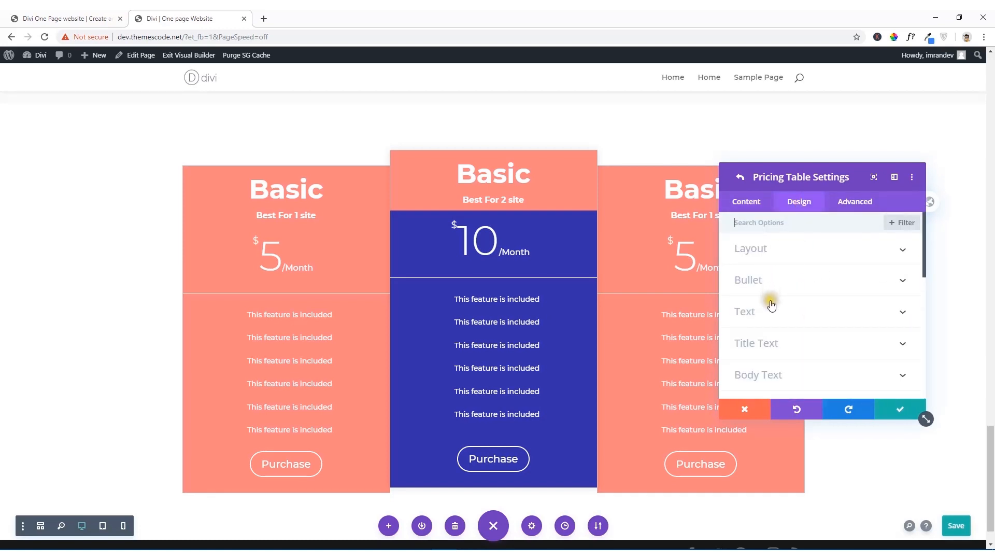
pyautogui.scroll(-2, 770, 303)
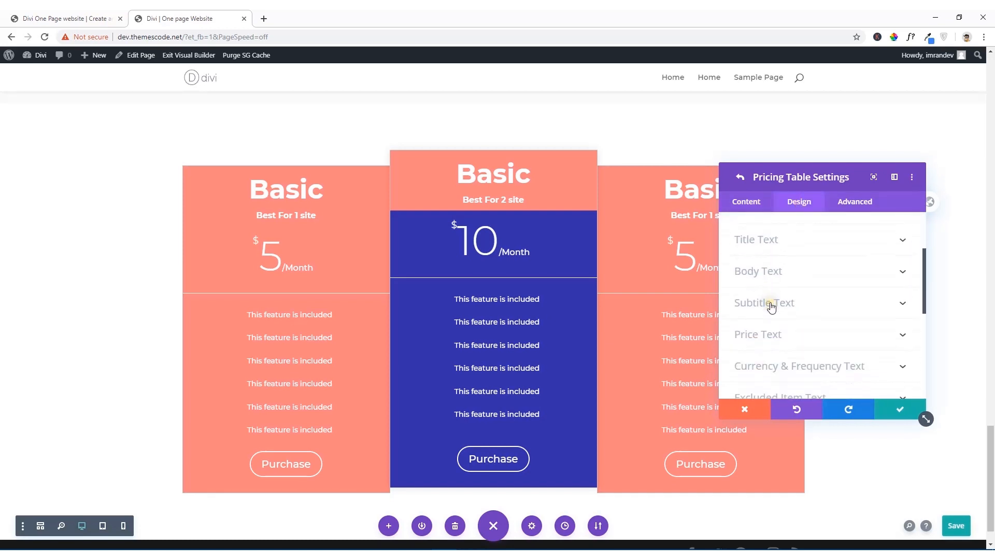
pyautogui.click(776, 245)
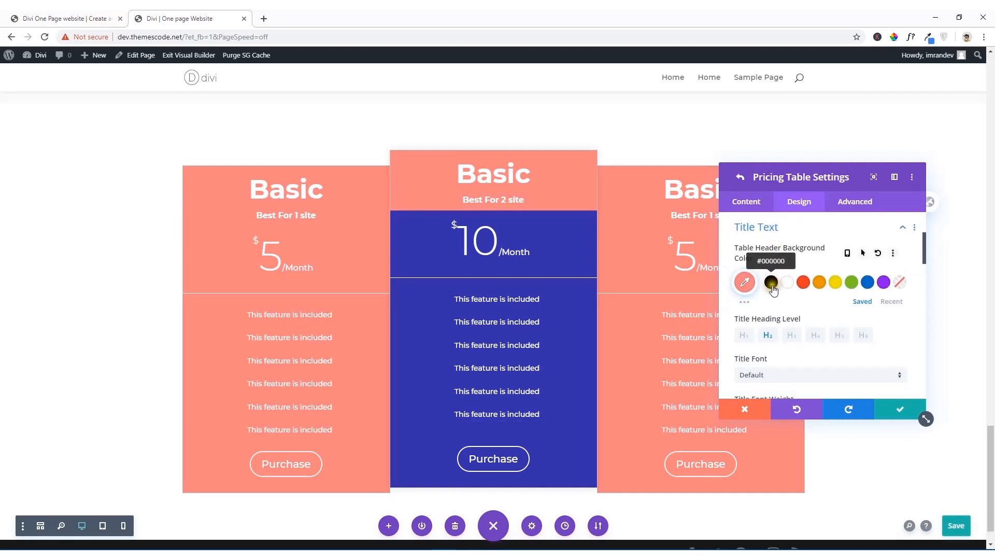
pyautogui.click(747, 288)
pyautogui.click(772, 288)
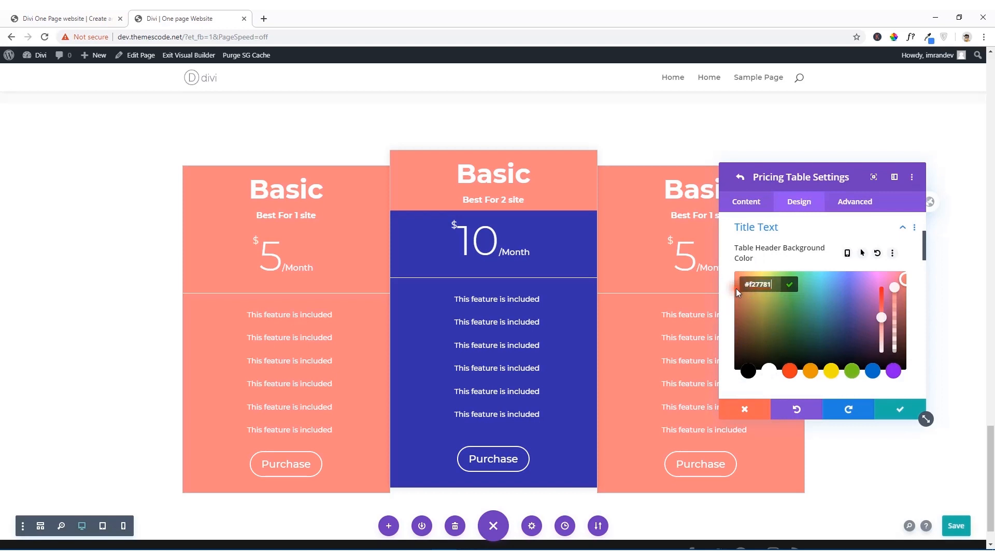
pyautogui.hotkey('ctrl', 'a')
pyautogui.press('BackSpace')
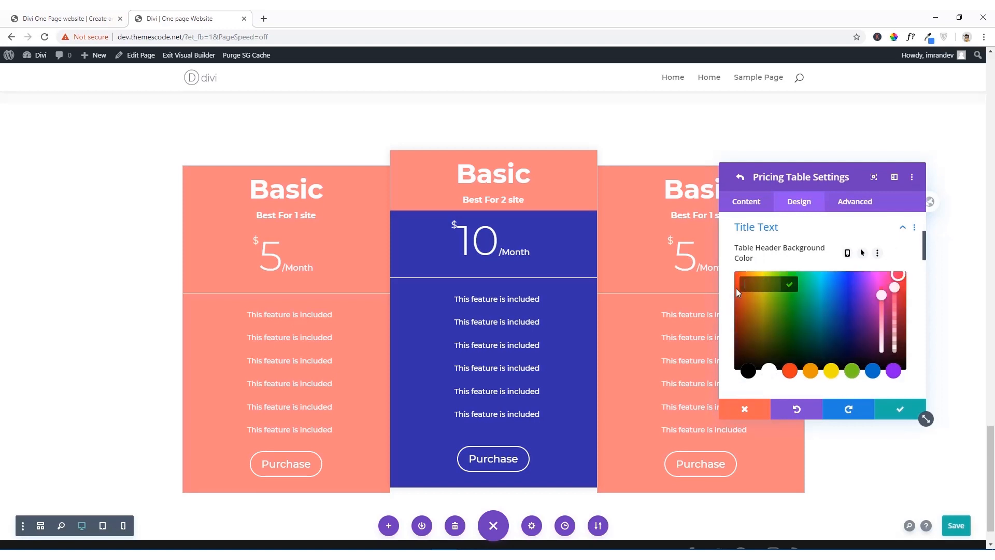
pyautogui.hotkey('ctrl', 'v')
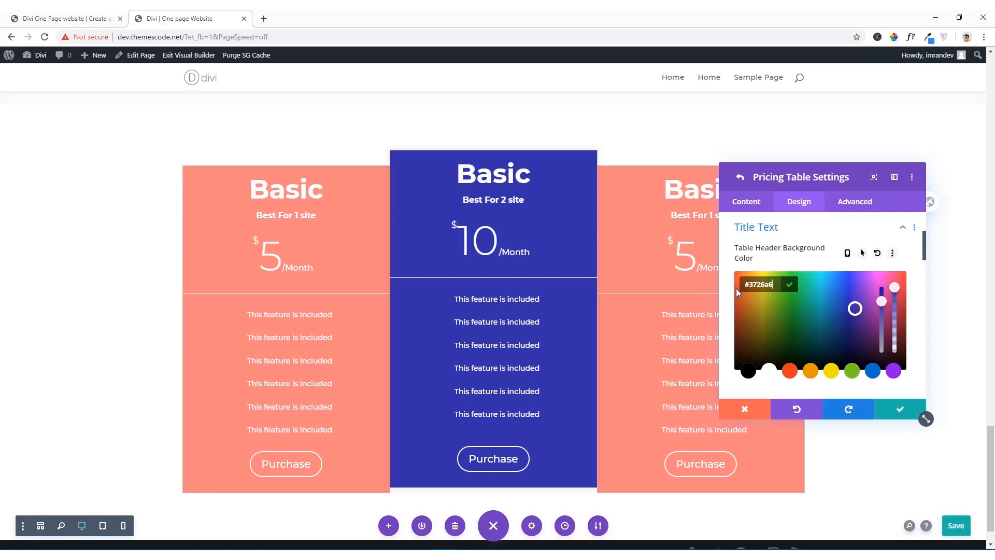
pyautogui.click(902, 410)
# Step: Sample the Advanced table's orange background on the reference site with the color picker and copy its code, F2913D
pyautogui.click(107, 19)
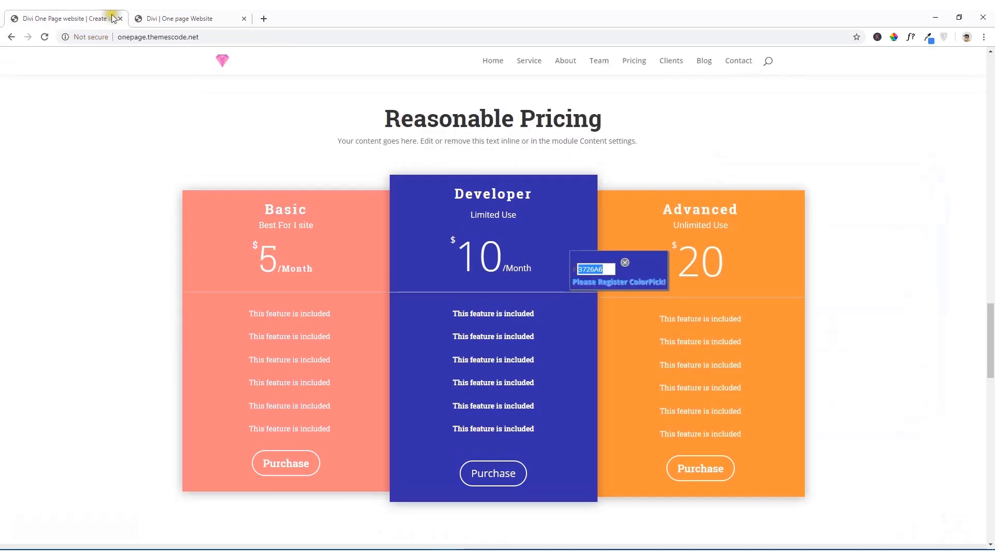
pyautogui.click(626, 262)
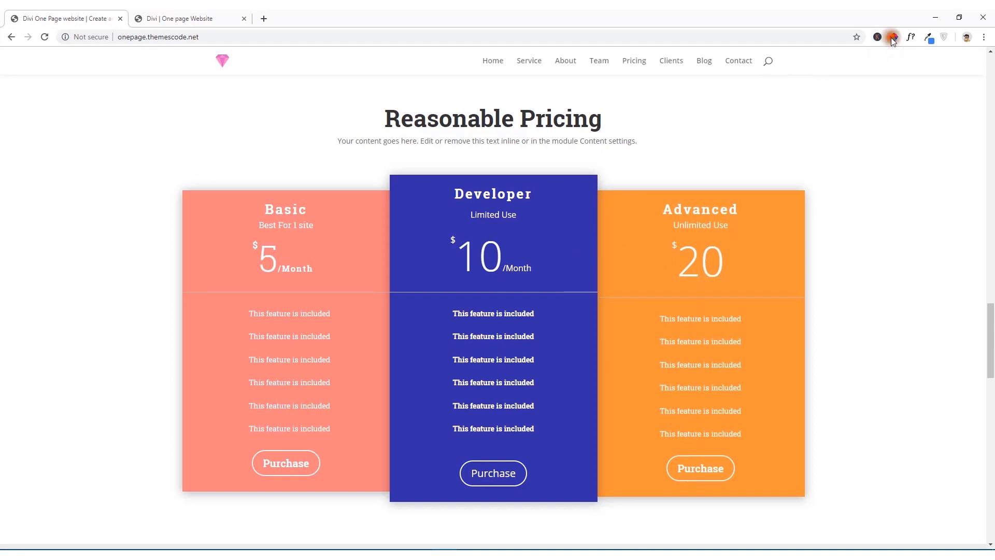
pyautogui.click(892, 37)
pyautogui.click(653, 285)
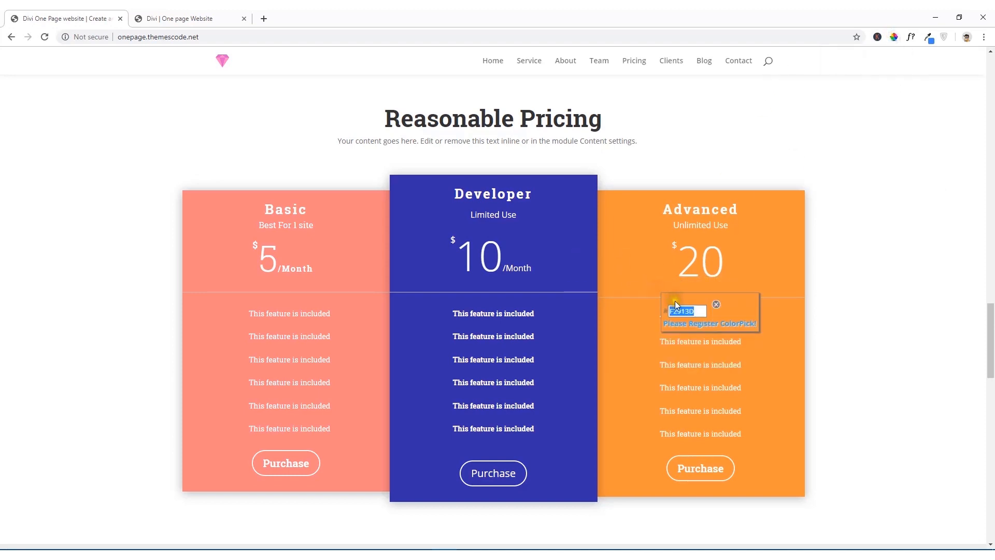
pyautogui.click(622, 296)
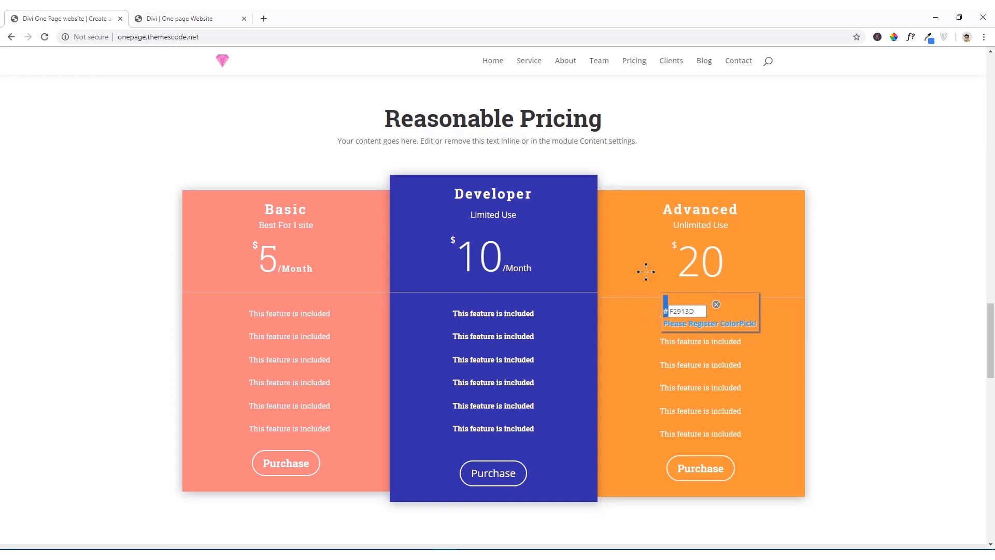
pyautogui.doubleClick(692, 310)
pyautogui.rightClick(695, 311)
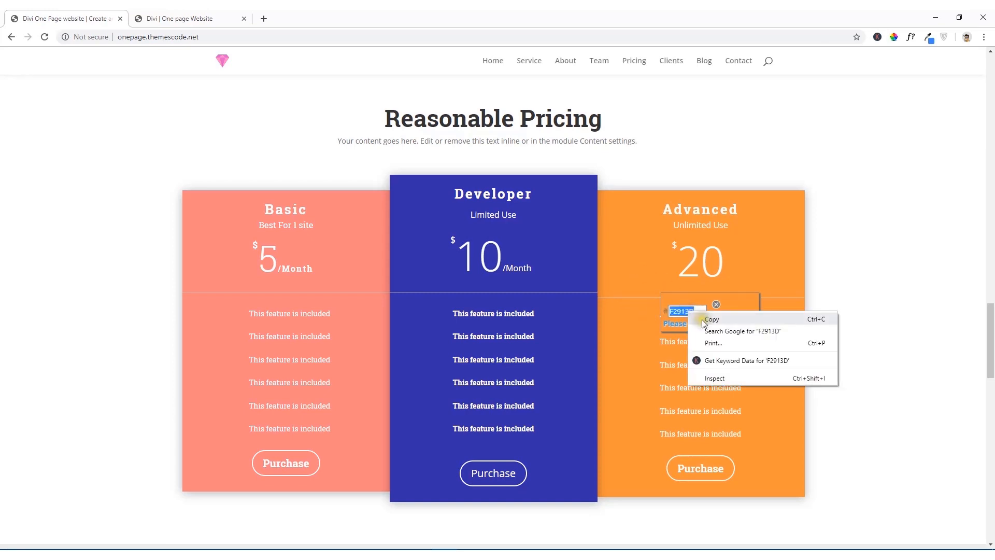
pyautogui.click(702, 320)
# Step: Back in the Divi builder, open the third pricing table's settings and change its title to "Advanced"
pyautogui.click(230, 16)
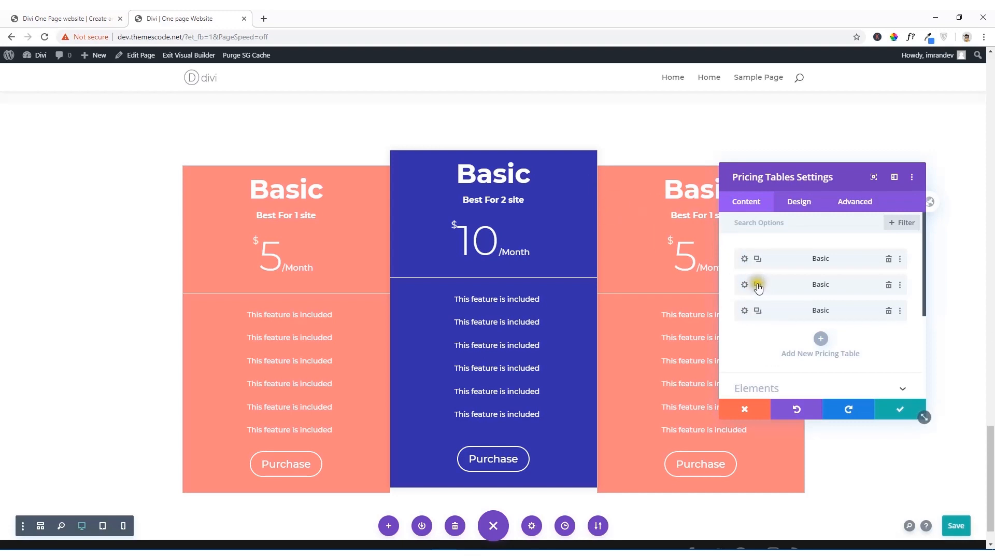
pyautogui.click(745, 311)
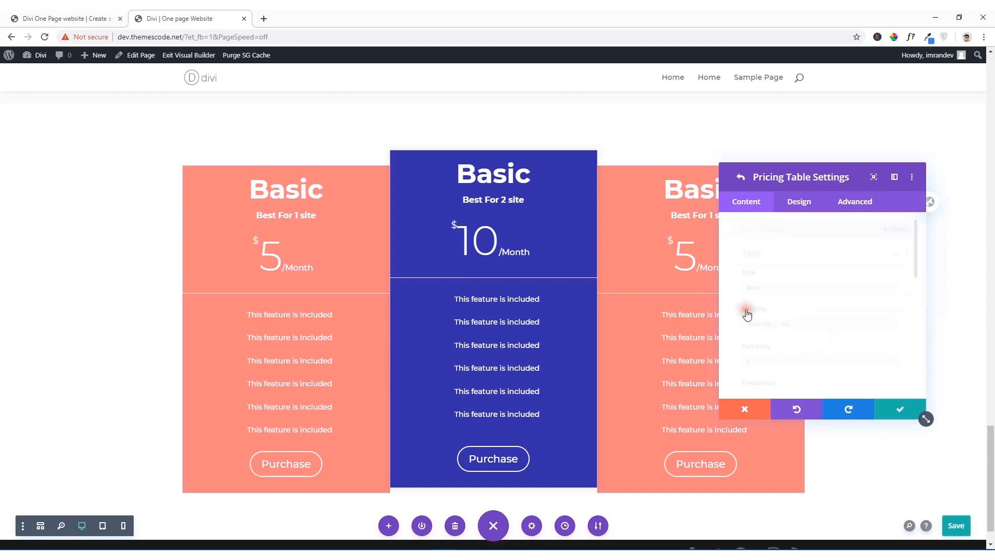
pyautogui.moveTo(767, 286); pyautogui.dragTo(705, 284)
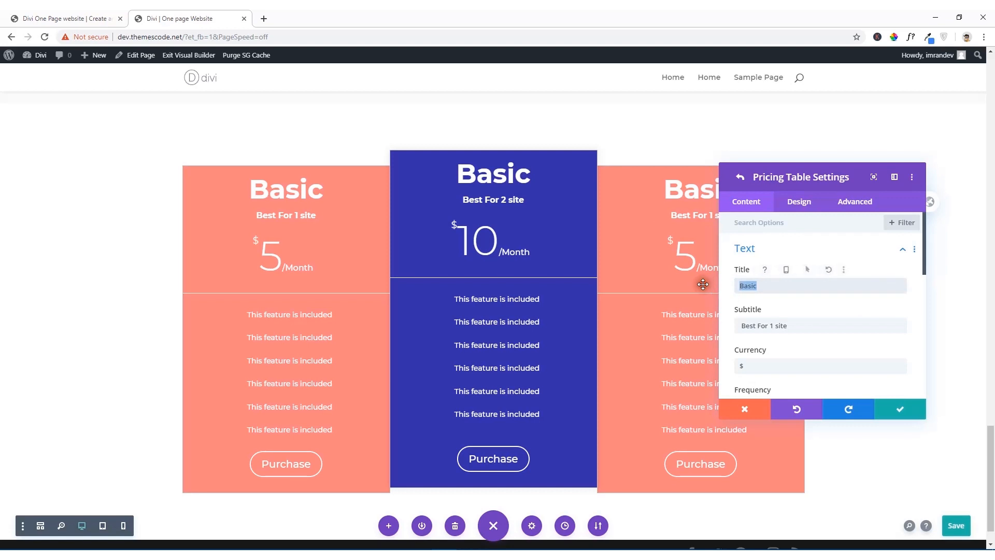
pyautogui.write('A')
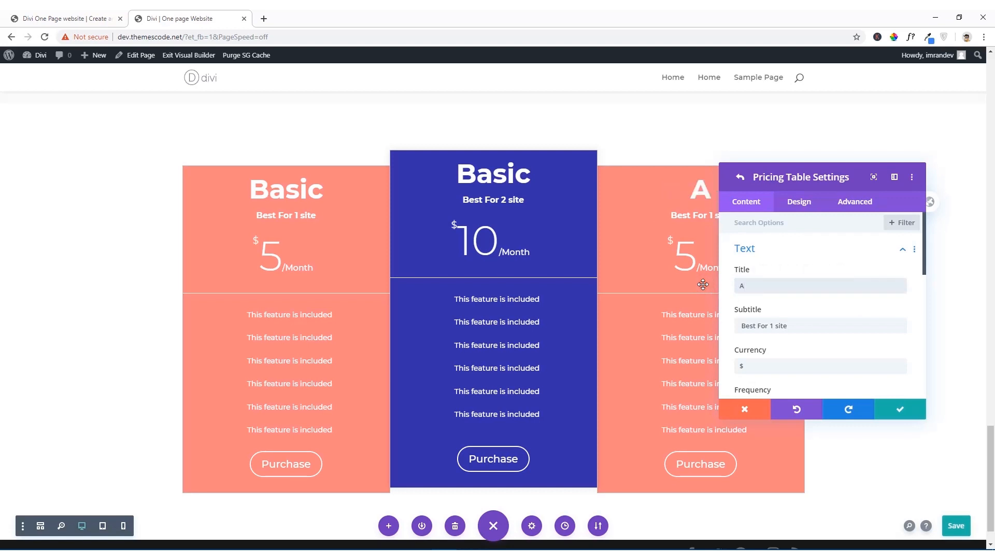
pyautogui.write('dvanc')
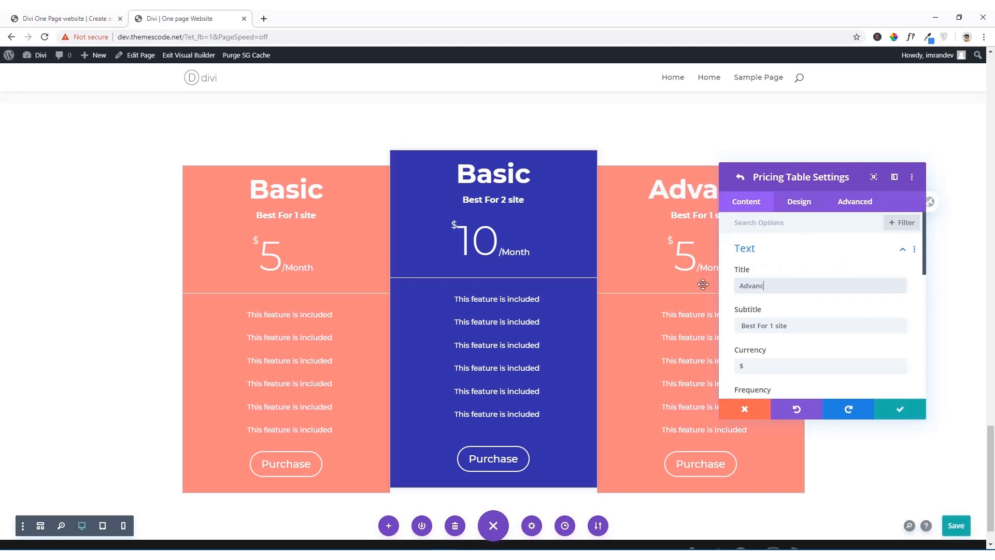
pyautogui.write('d')
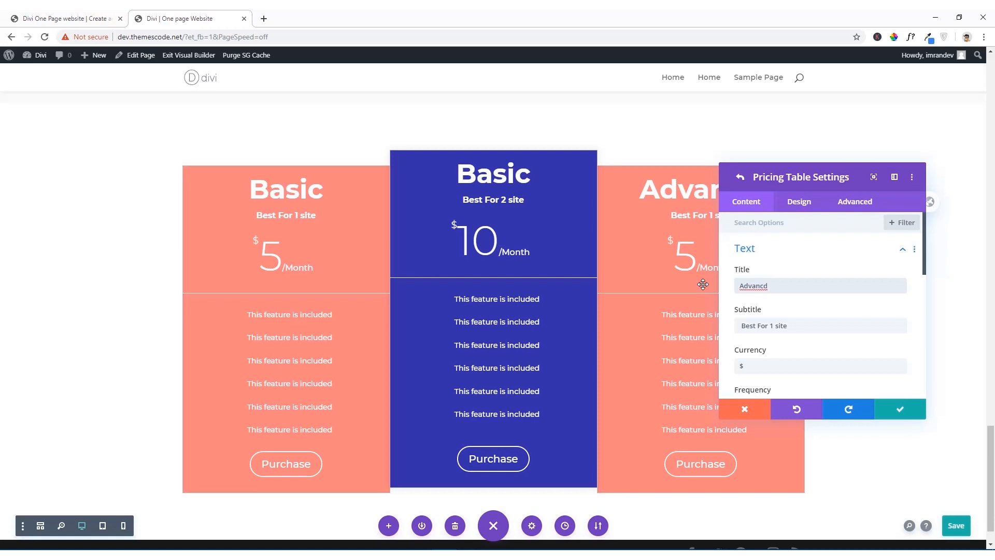
pyautogui.click(749, 286)
pyautogui.click(763, 289)
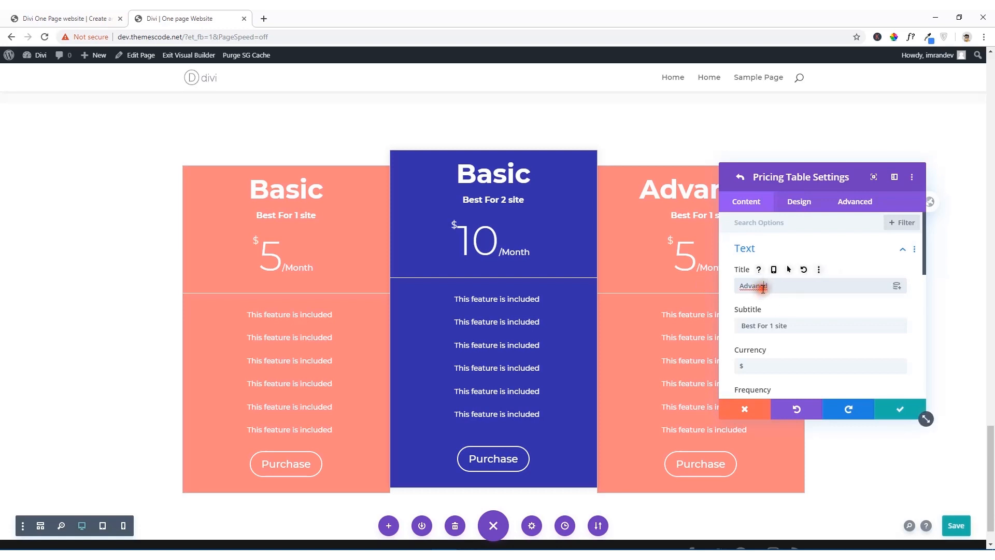
pyautogui.write('ed')
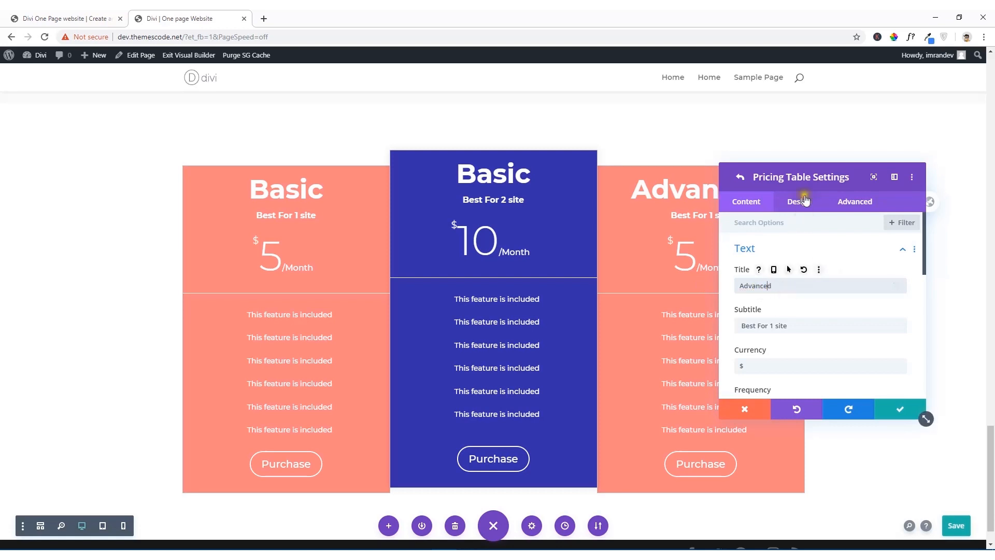
# Step: Move the settings window off the third pricing table, then set its subtitle to "Best For 5 sites" and its price to 50
pyautogui.moveTo(803, 175); pyautogui.dragTo(358, 169)
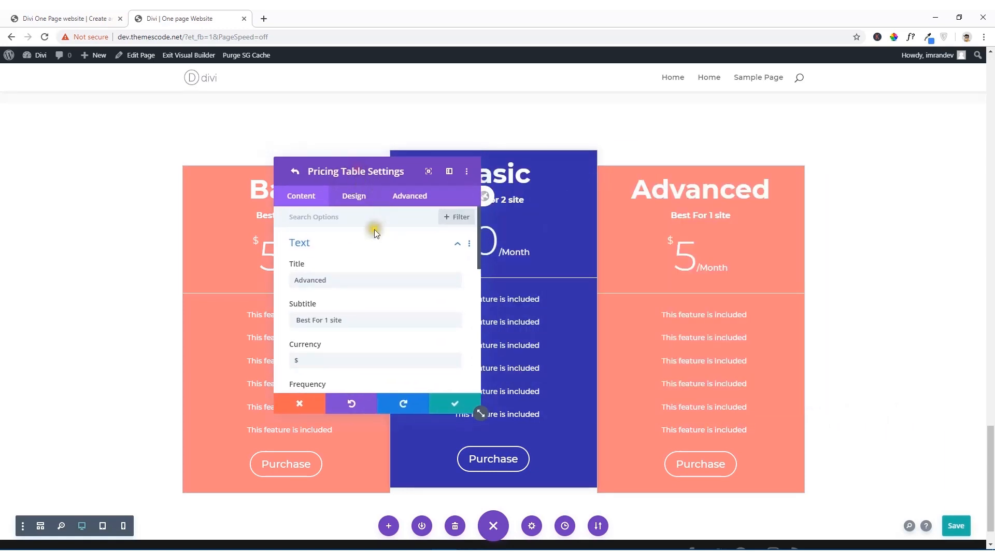
pyautogui.click(328, 320)
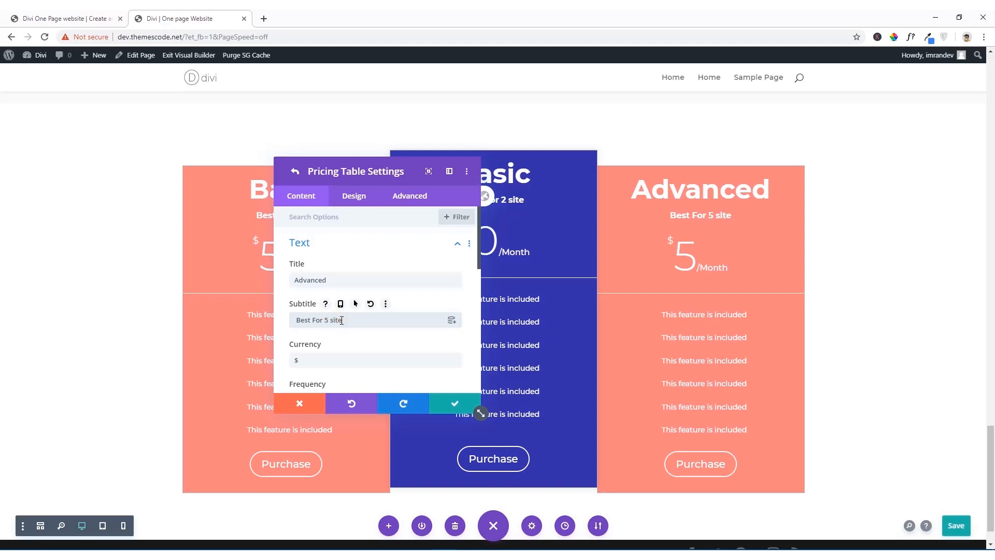
pyautogui.scroll(-2, 327, 353)
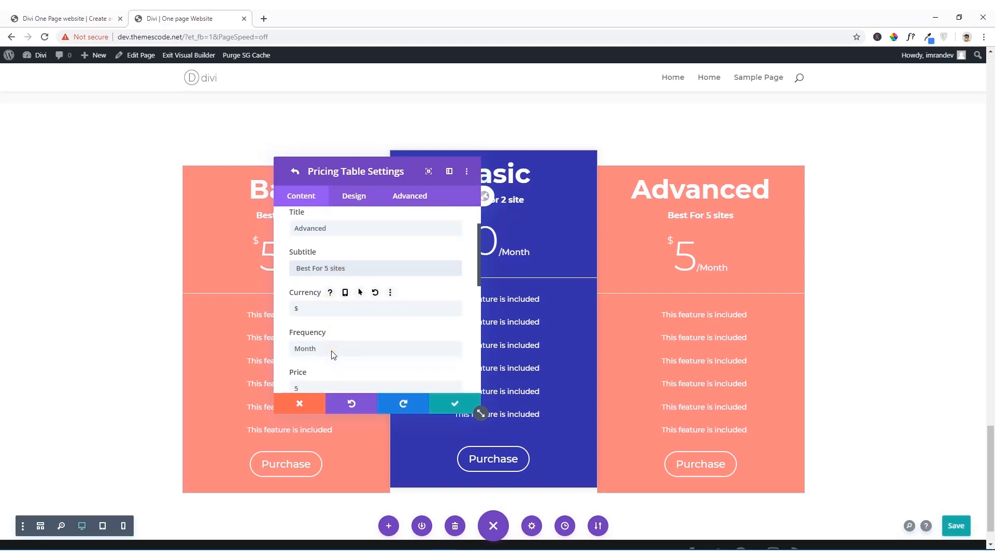
pyautogui.click(306, 340)
pyautogui.write('0')
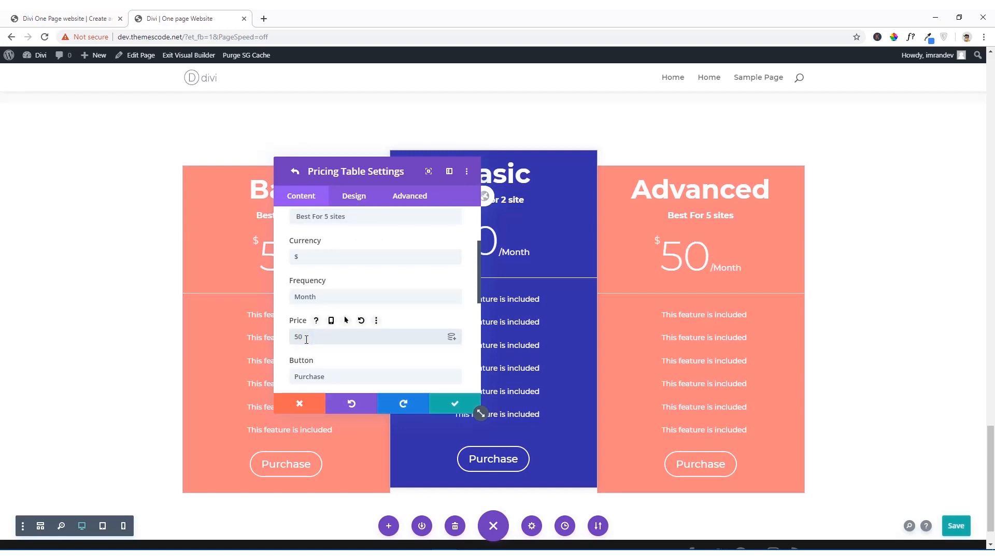
# Step: Set the Advanced table's background color to #f2913d using the copied color code
pyautogui.scroll(-3, 304, 342)
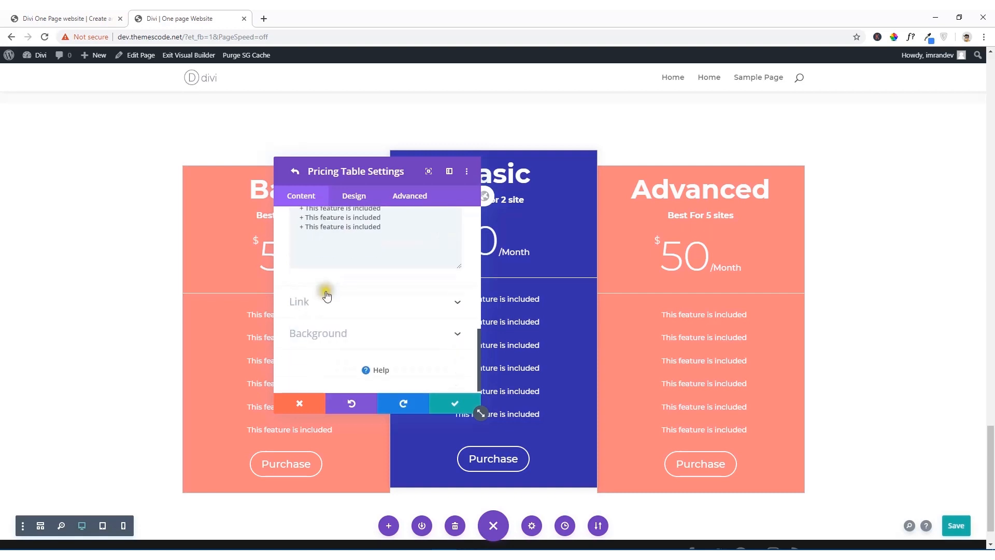
pyautogui.scroll(-2, 325, 291)
pyautogui.click(337, 332)
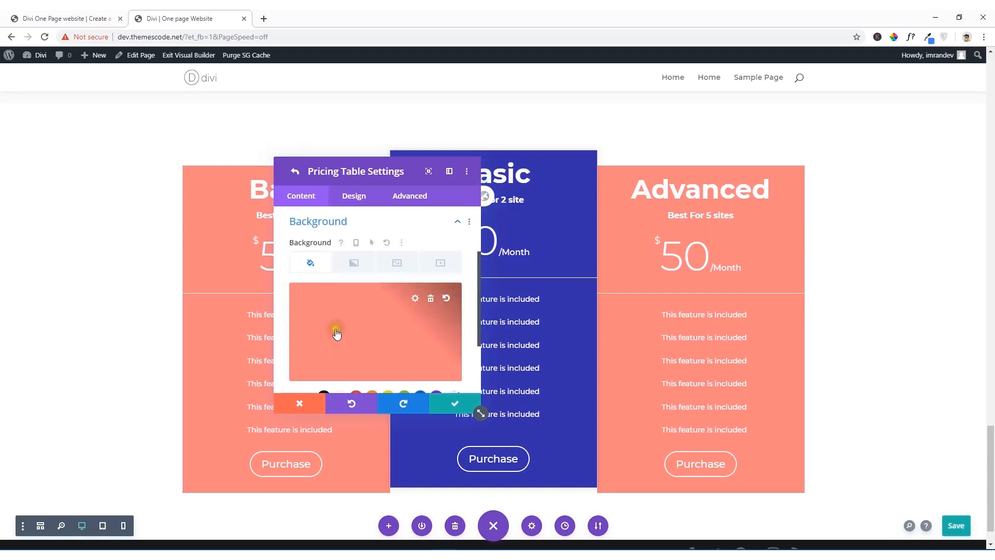
pyautogui.click(337, 333)
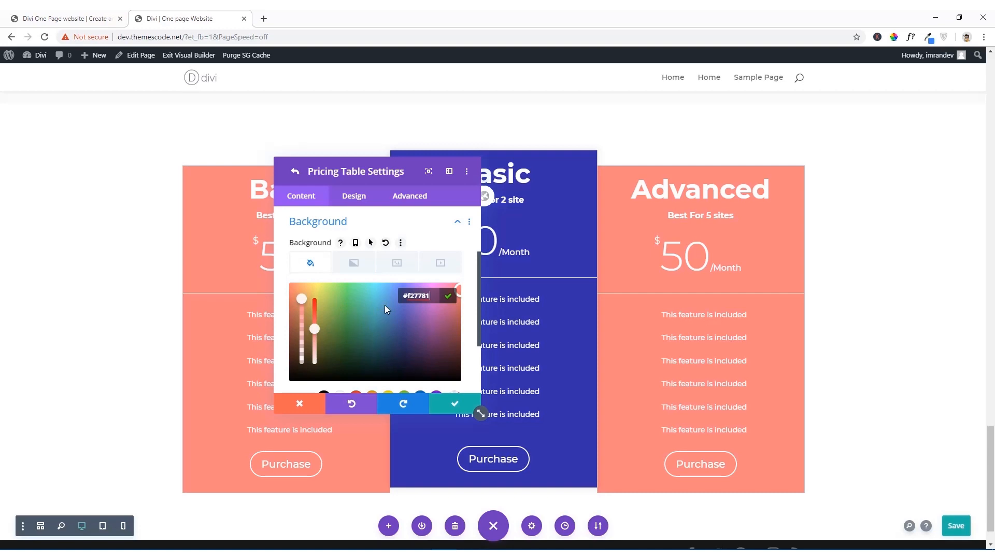
pyautogui.press('BackSpace')
pyautogui.press('BackSpace')
pyautogui.press('BackSpace')
pyautogui.press('BackSpace')
pyautogui.press('BackSpace')
pyautogui.press('BackSpace')
pyautogui.press('BackSpace')
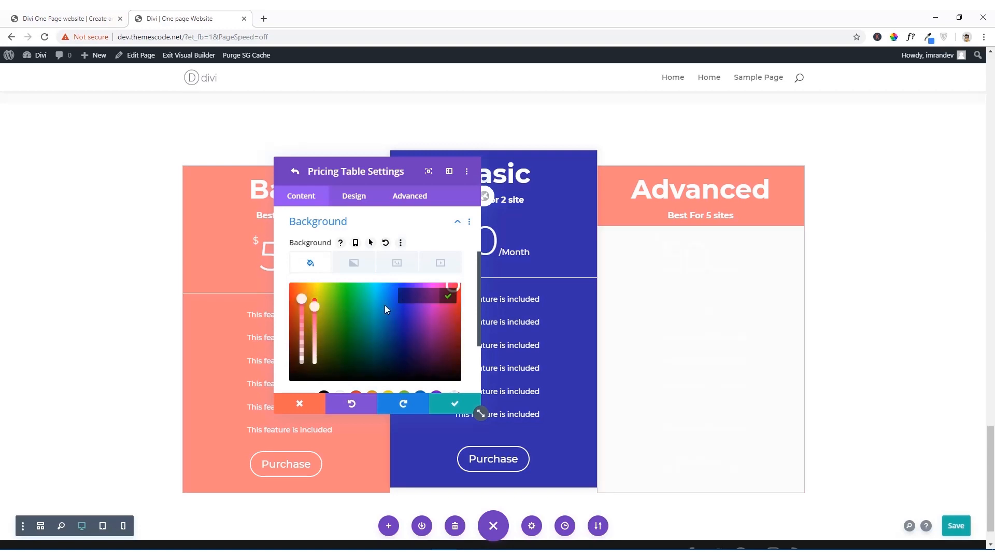
pyautogui.write('#f2913d')
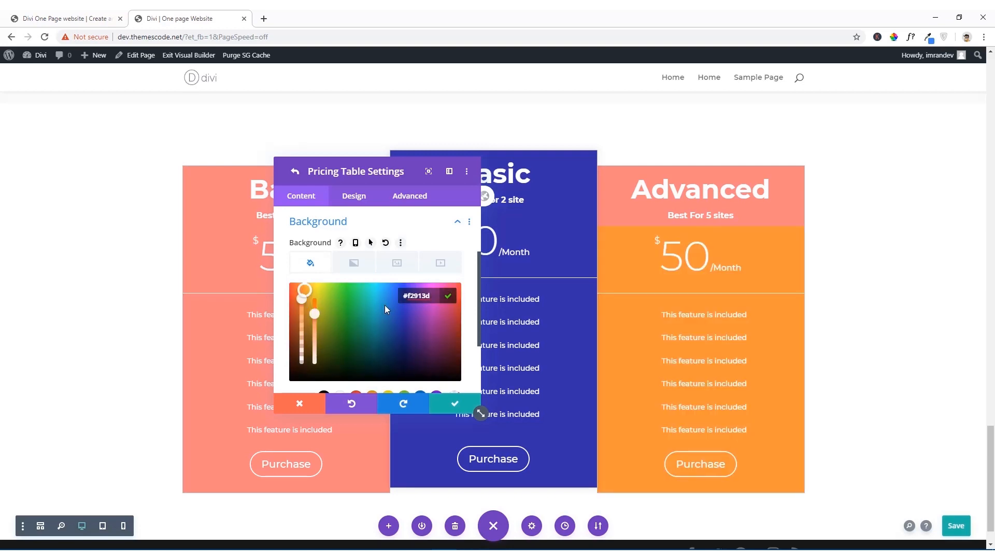
# Step: Set the Advanced table's header background color to #F2913D in its title text design settings, and save the table's settings
pyautogui.click(364, 200)
pyautogui.click(362, 202)
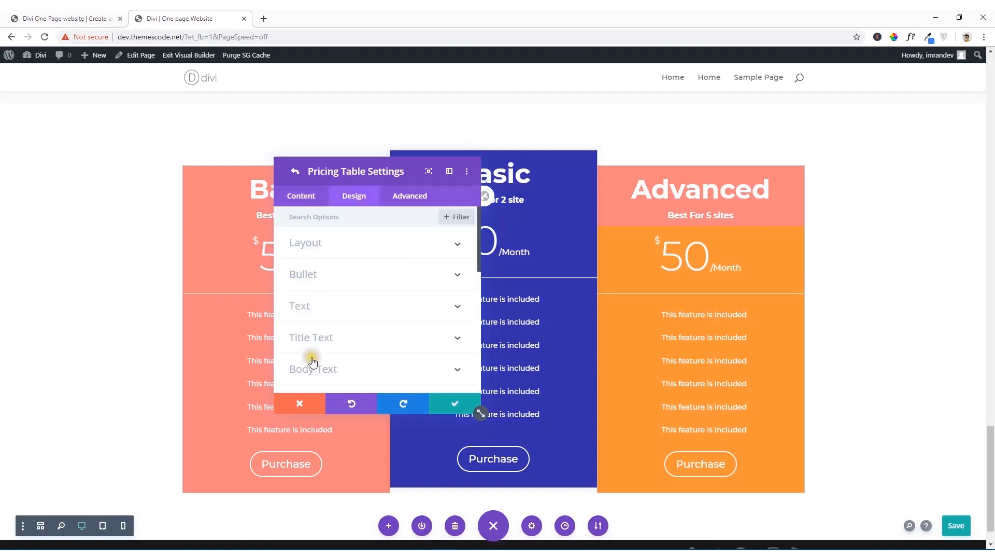
pyautogui.click(317, 337)
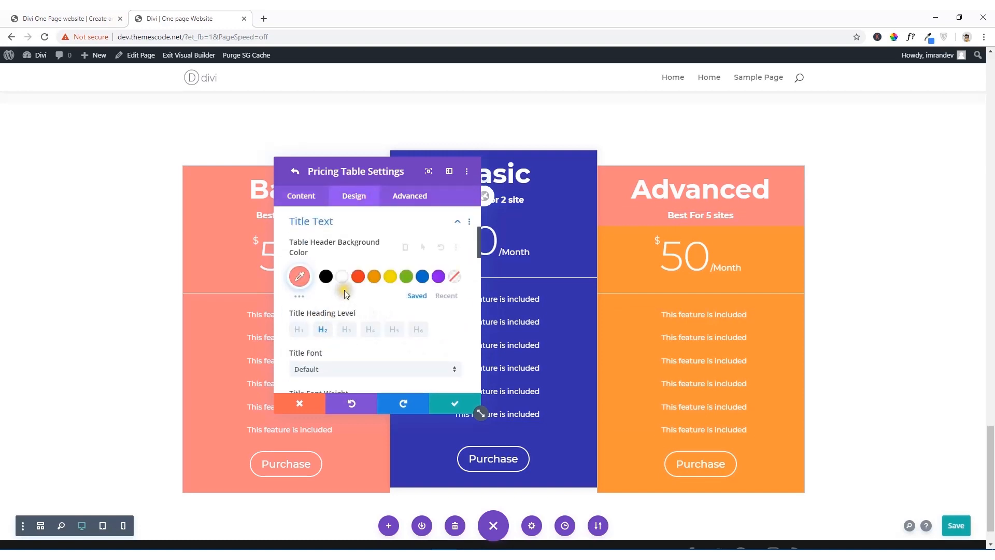
pyautogui.click(300, 277)
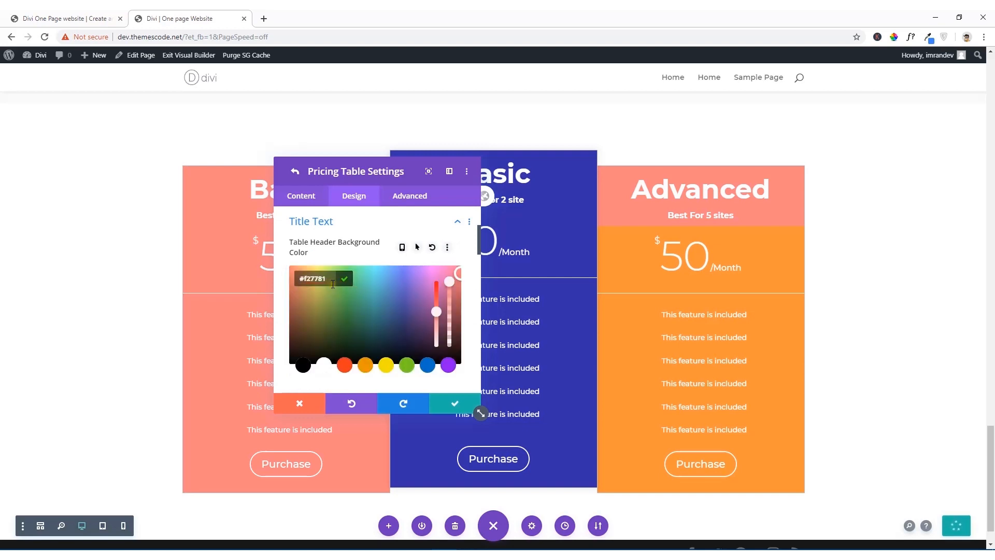
pyautogui.press('BackSpace')
pyautogui.press('BackSpace')
pyautogui.press('BackSpace')
pyautogui.press('BackSpace')
pyautogui.press('BackSpace')
pyautogui.press('BackSpace')
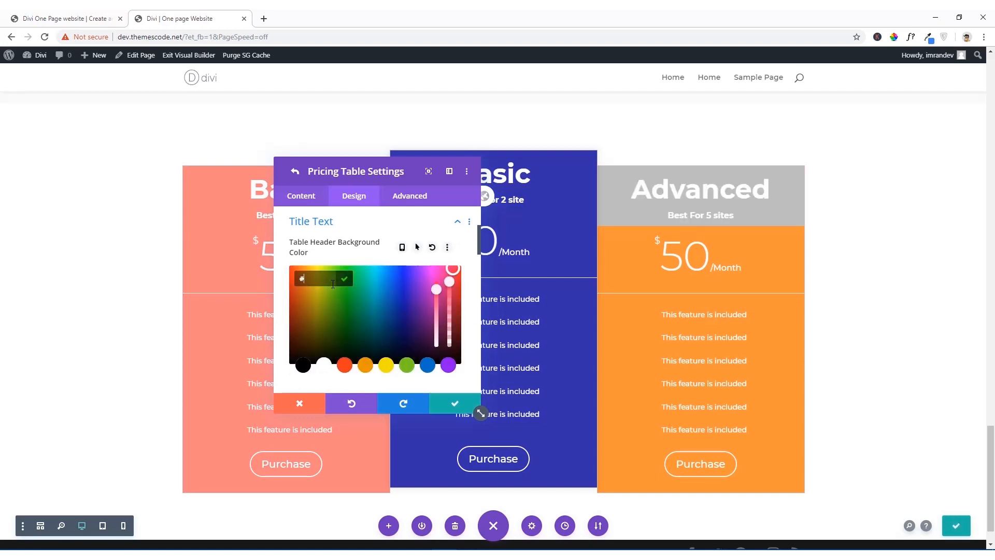
pyautogui.write('F2913D')
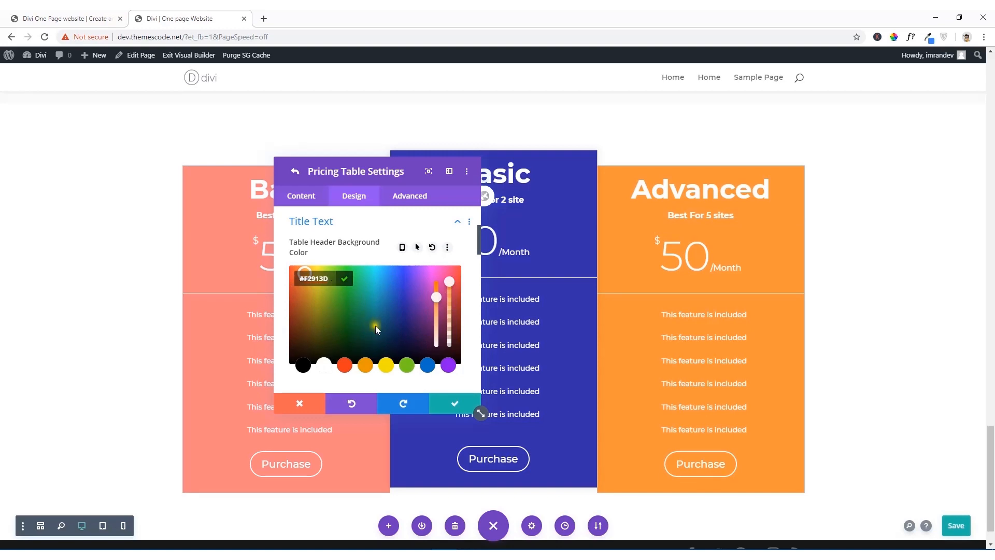
pyautogui.click(463, 407)
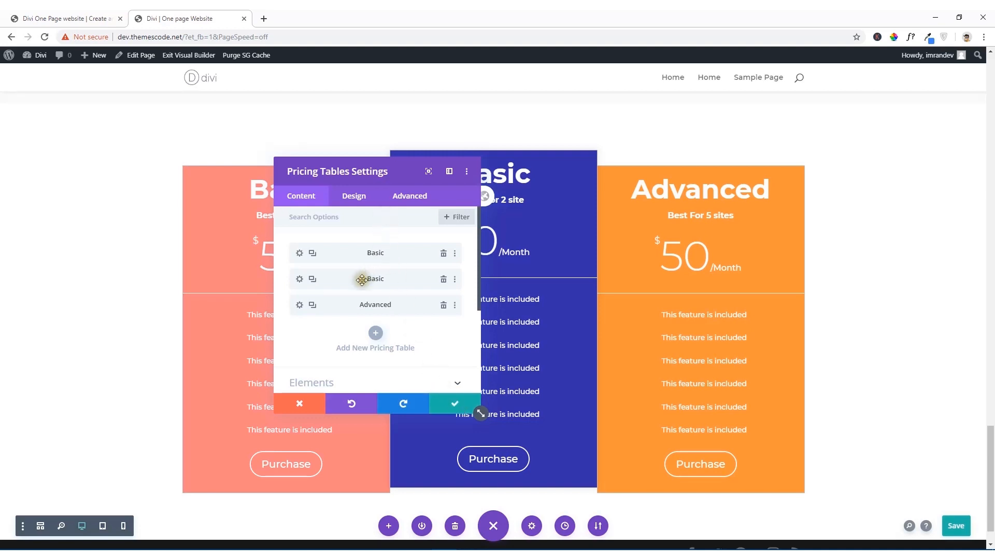
# Step: Set the Advanced pricing table's title line height to 1em and save that table's settings
pyautogui.click(300, 304)
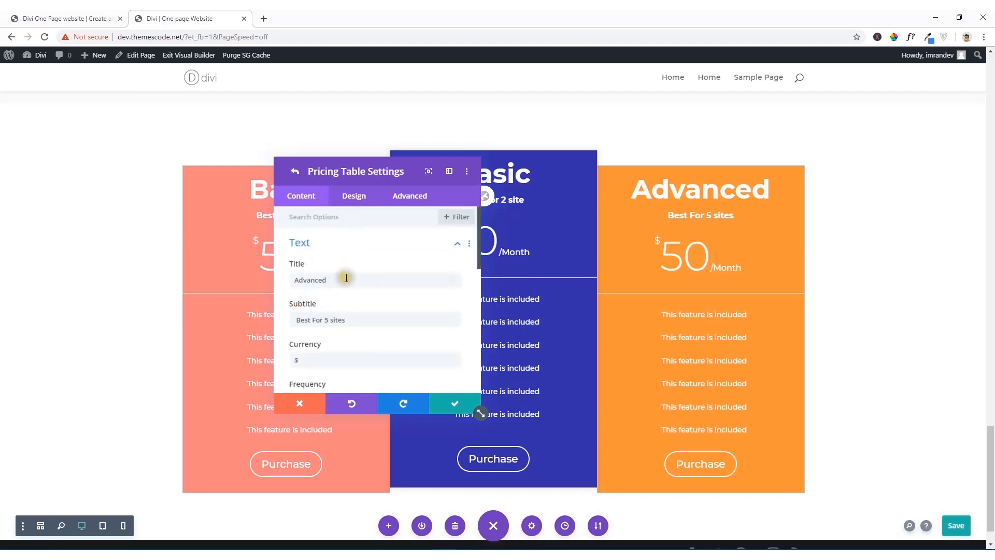
pyautogui.scroll(-3, 363, 277)
pyautogui.scroll(-5, 360, 290)
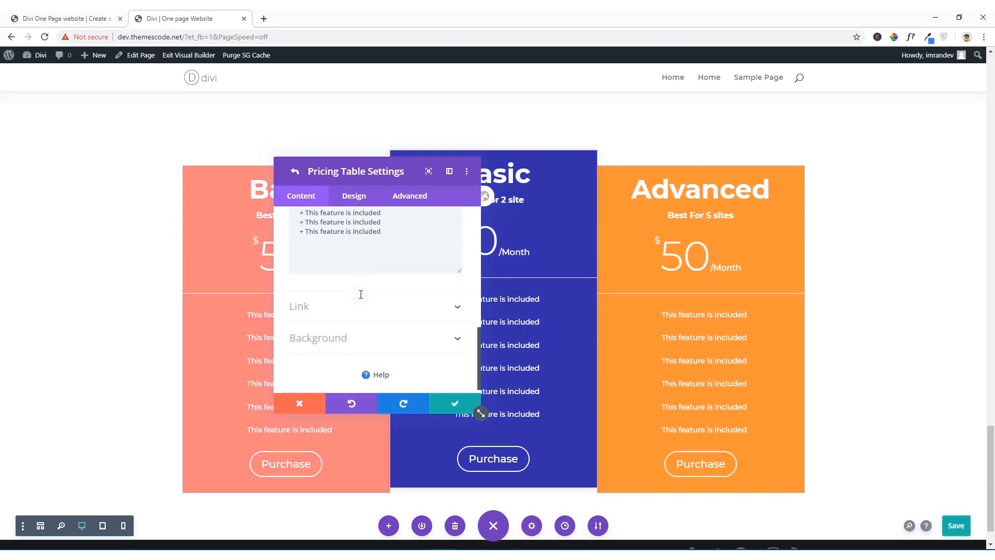
pyautogui.click(355, 195)
pyautogui.scroll(-3, 367, 344)
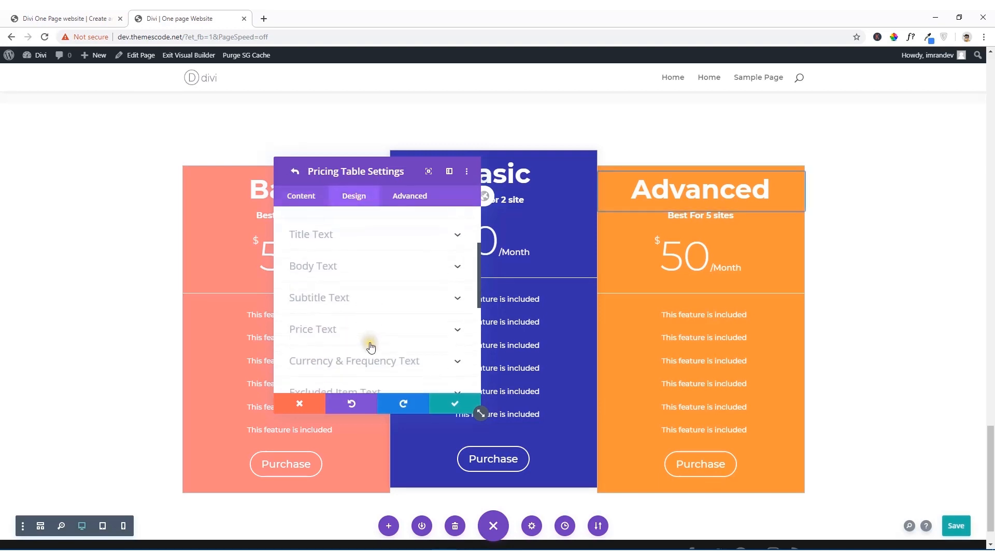
pyautogui.click(317, 234)
pyautogui.scroll(-5, 382, 358)
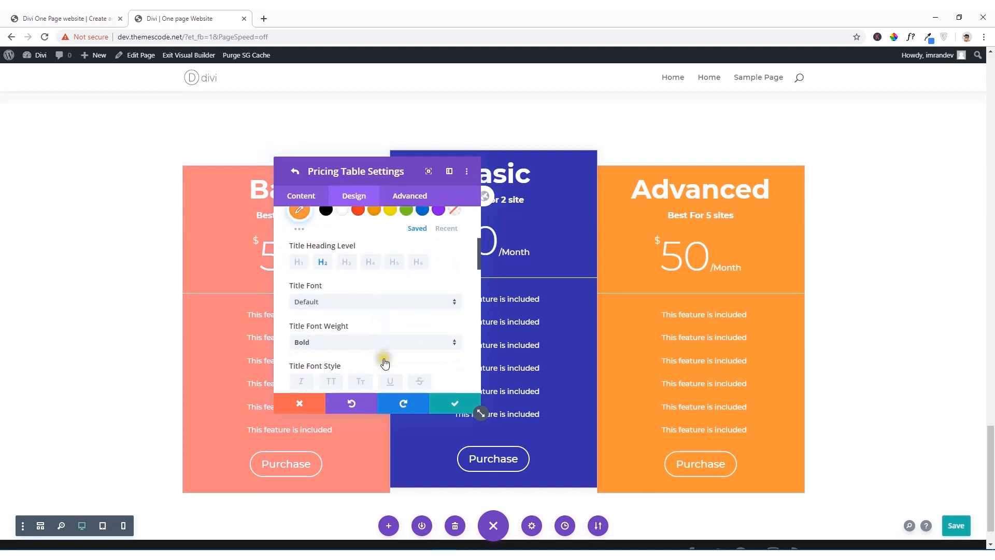
pyautogui.scroll(-4, 383, 359)
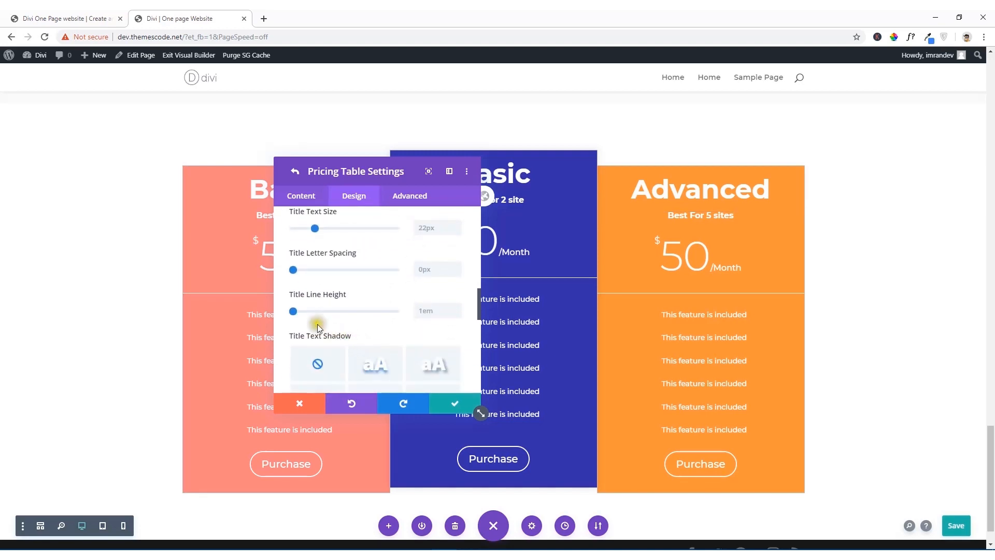
pyautogui.moveTo(295, 314); pyautogui.dragTo(279, 315)
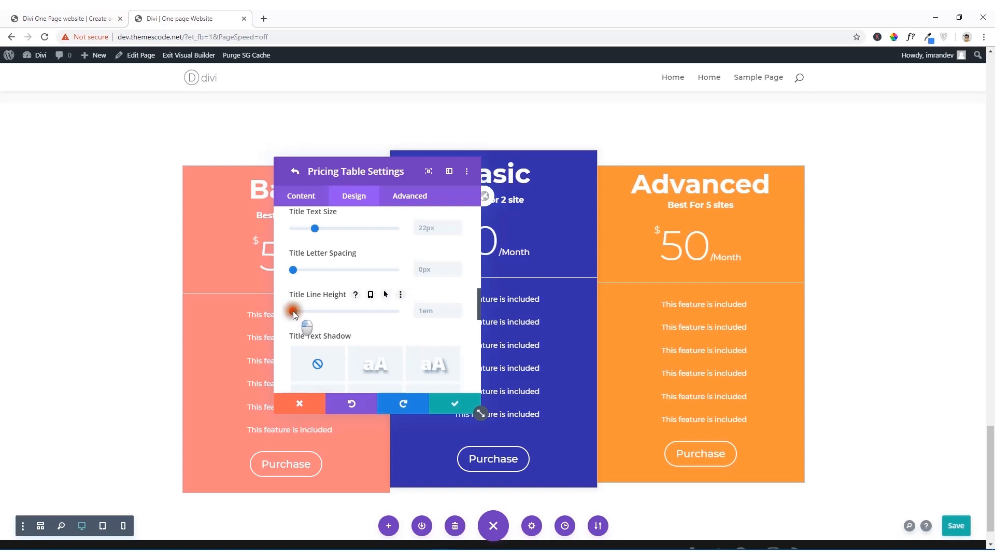
pyautogui.moveTo(293, 310); pyautogui.dragTo(288, 310)
pyautogui.click(455, 407)
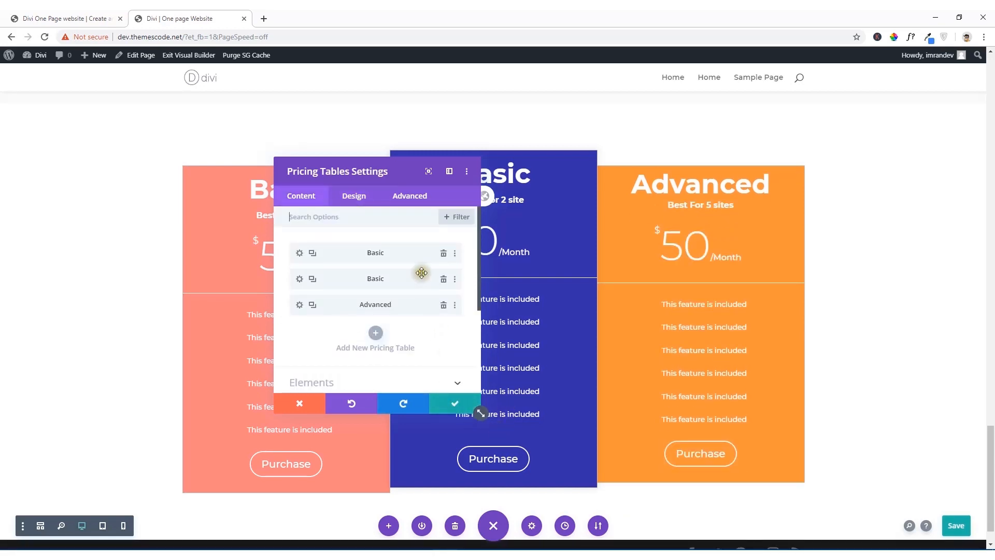
# Step: Move the settings window off the first pricing table, set that table's title line height to 1em, and save its settings
pyautogui.moveTo(337, 171); pyautogui.dragTo(552, 195)
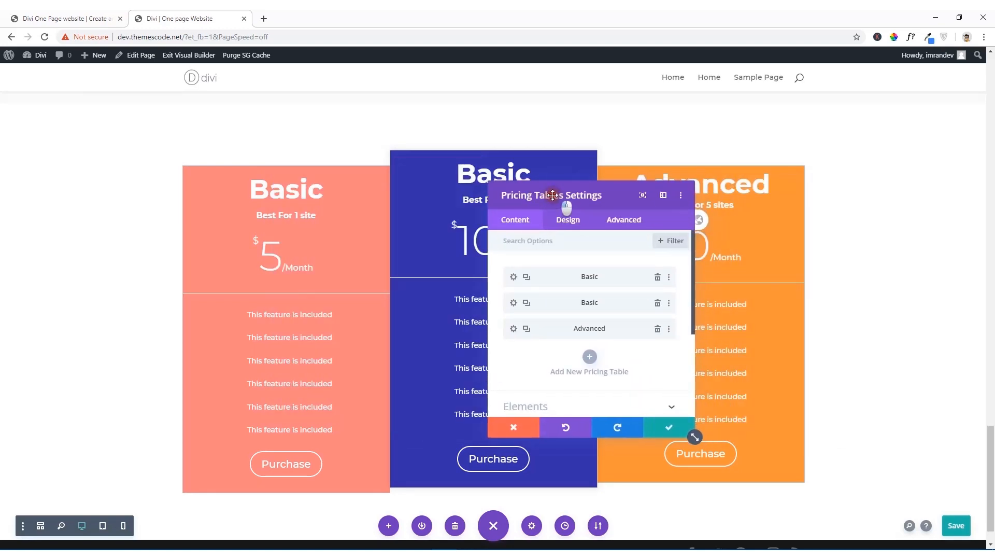
pyautogui.click(514, 278)
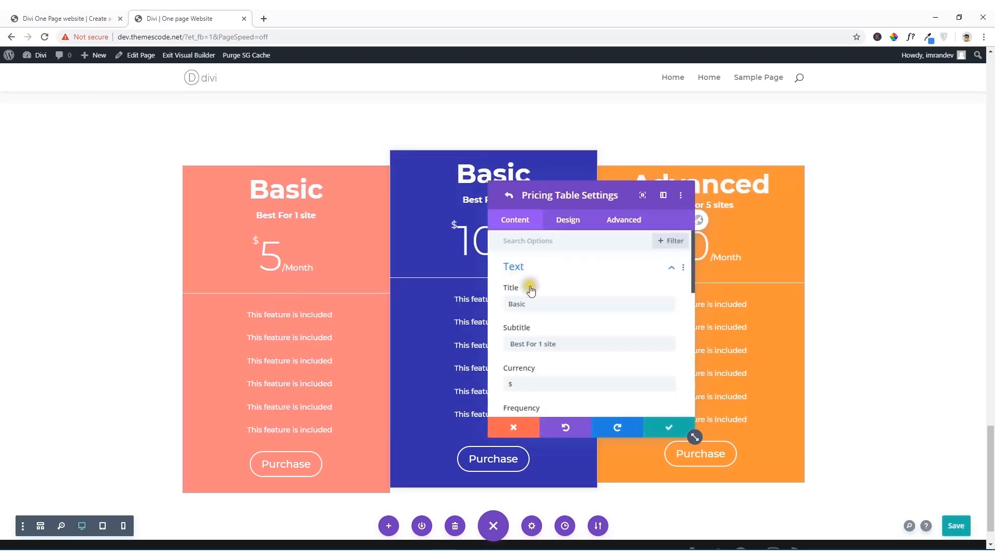
pyautogui.click(568, 220)
pyautogui.scroll(-4, 577, 331)
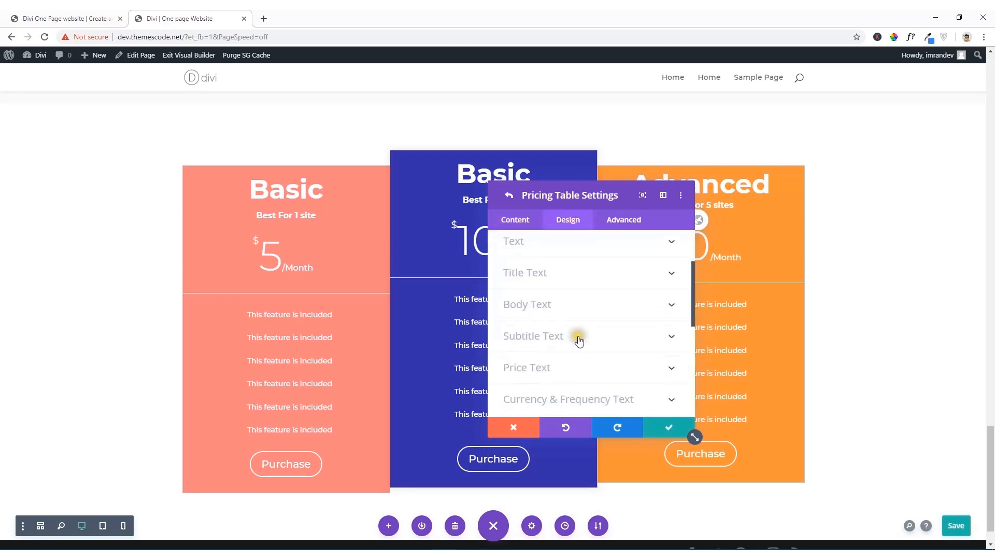
pyautogui.scroll(3, 553, 296)
pyautogui.click(551, 310)
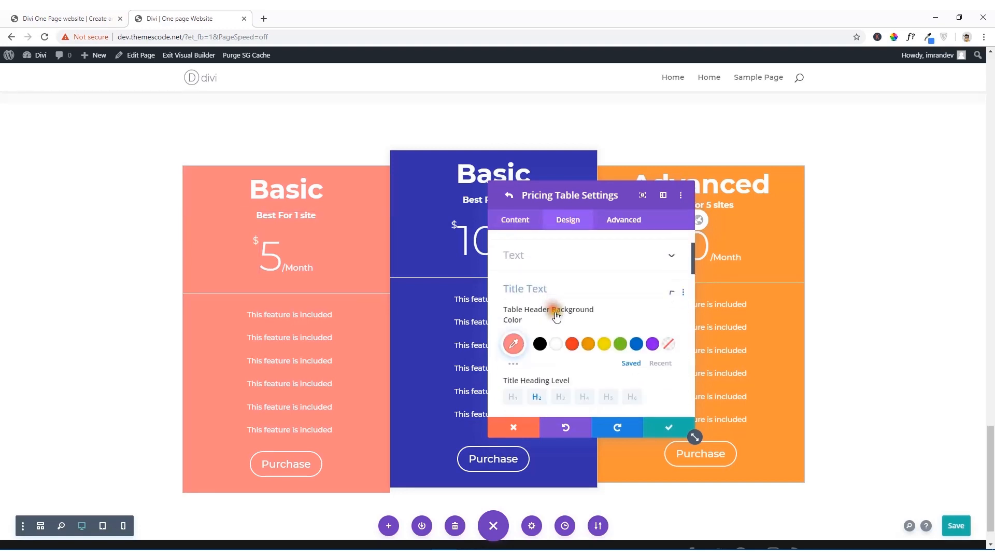
pyautogui.scroll(-5, 582, 356)
pyautogui.scroll(-5, 583, 357)
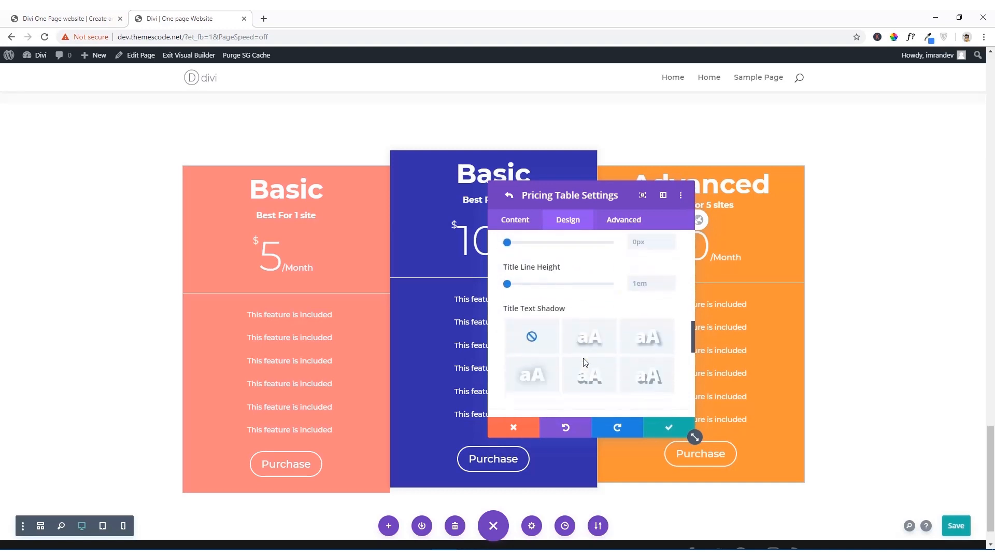
pyautogui.moveTo(511, 283); pyautogui.dragTo(505, 286)
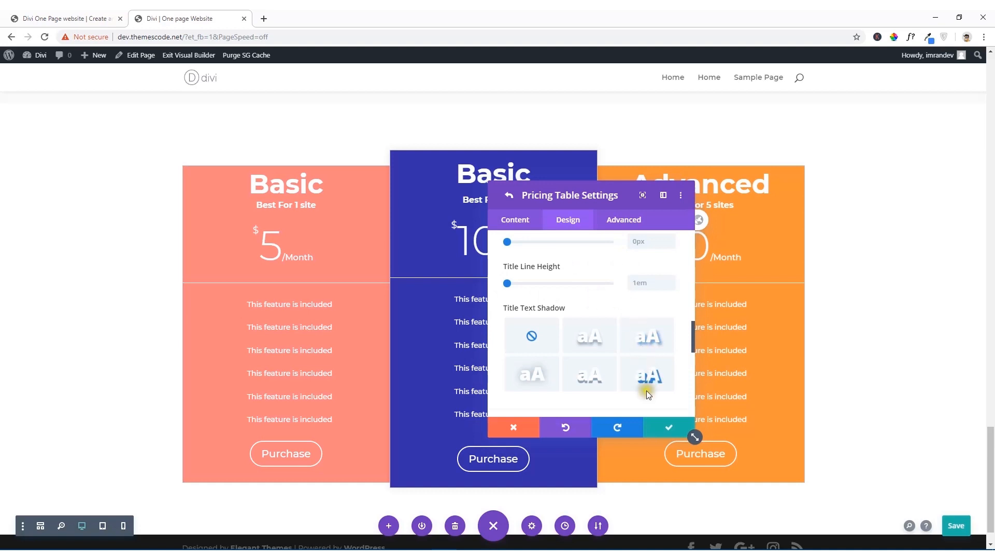
pyautogui.click(671, 428)
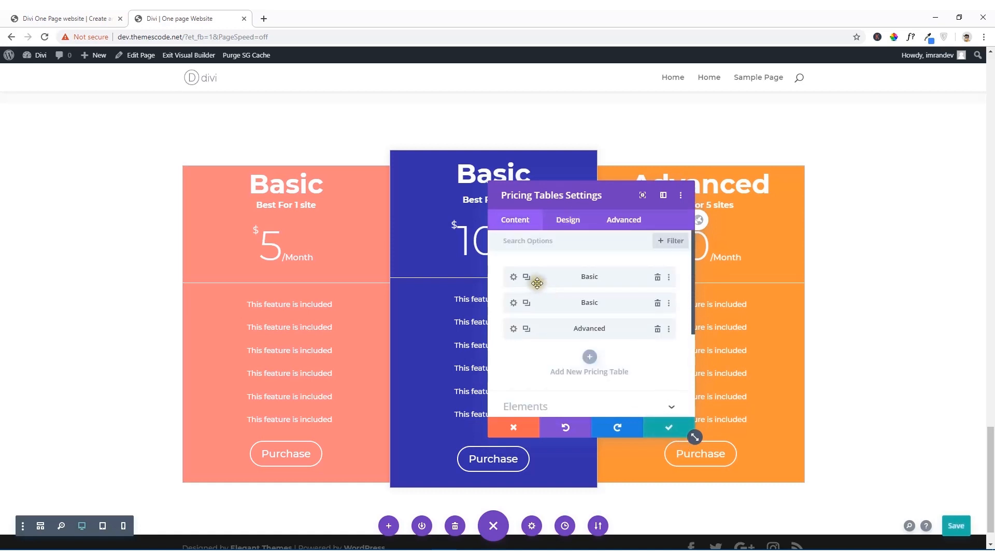
# Step: Check the middle plan's name on the reference site, retitle the second pricing table "Developer", and save the pricing tables module
pyautogui.click(514, 302)
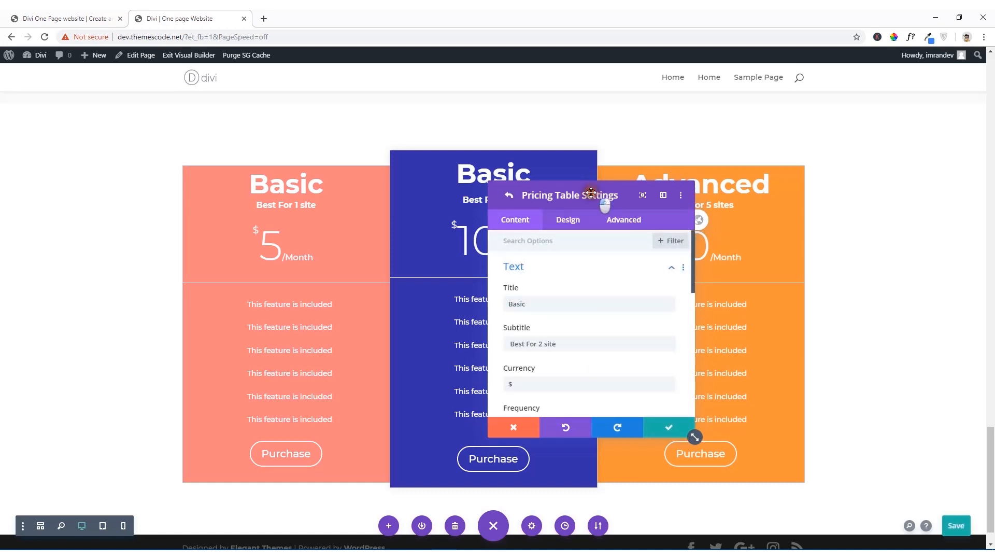
pyautogui.moveTo(592, 192); pyautogui.dragTo(712, 207)
pyautogui.click(68, 18)
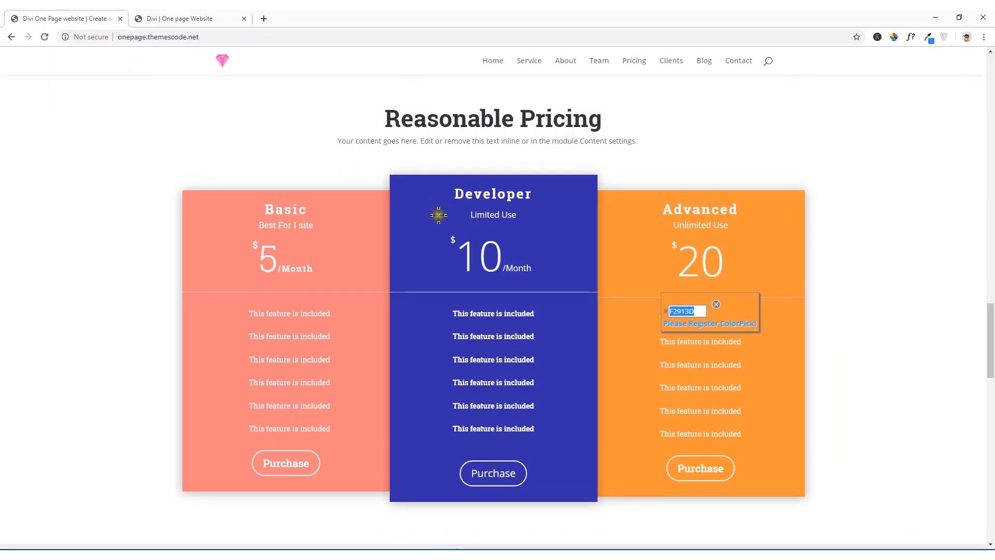
pyautogui.click(176, 18)
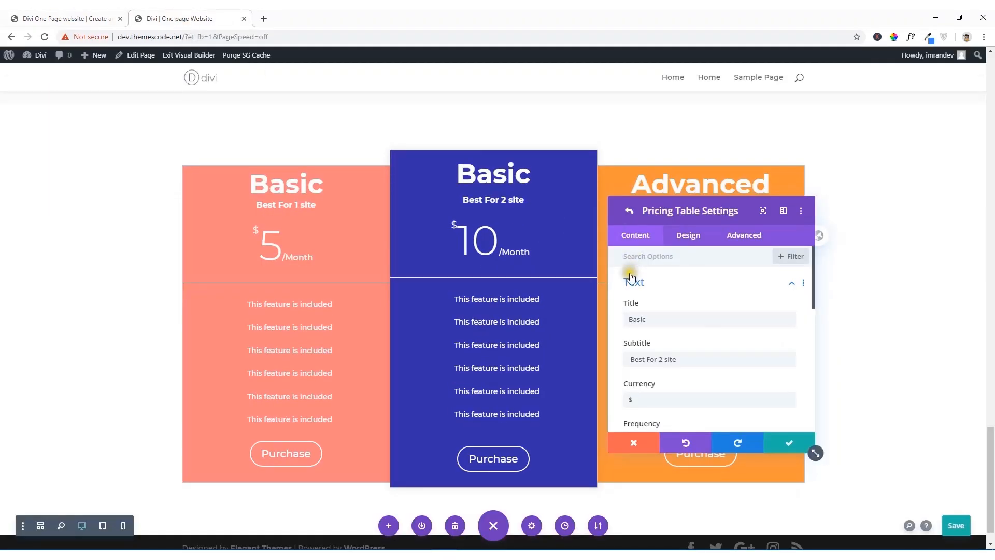
pyautogui.moveTo(663, 322); pyautogui.dragTo(626, 322)
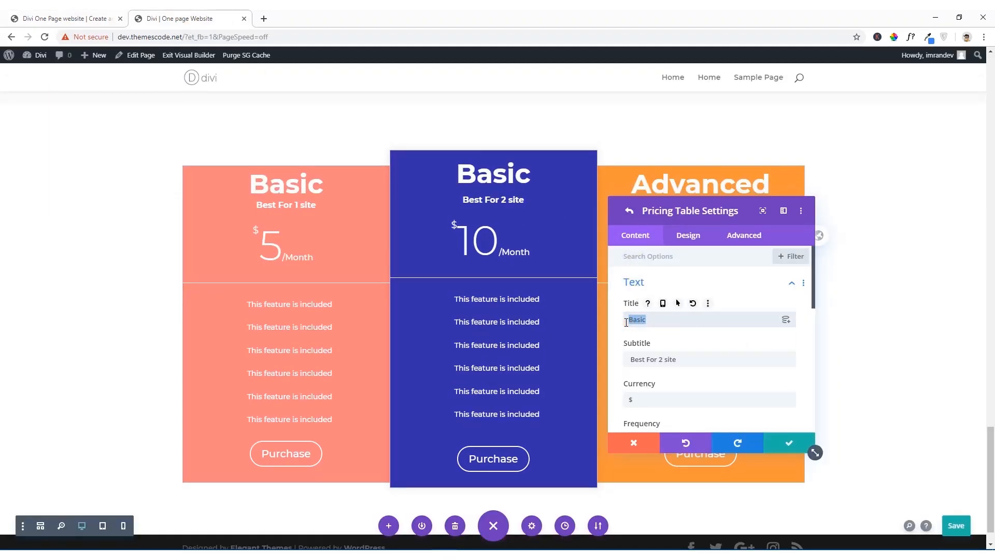
pyautogui.write('Develop')
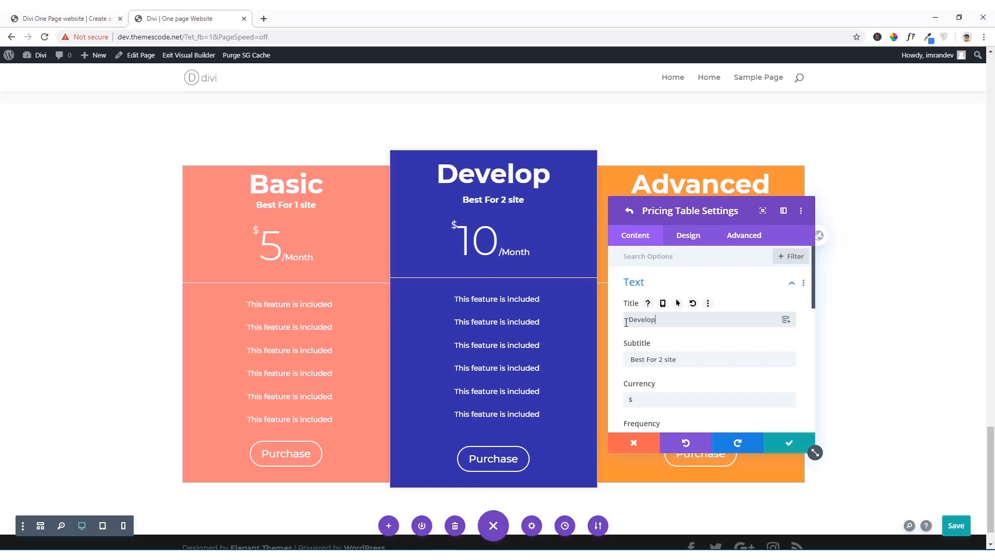
pyautogui.write('er')
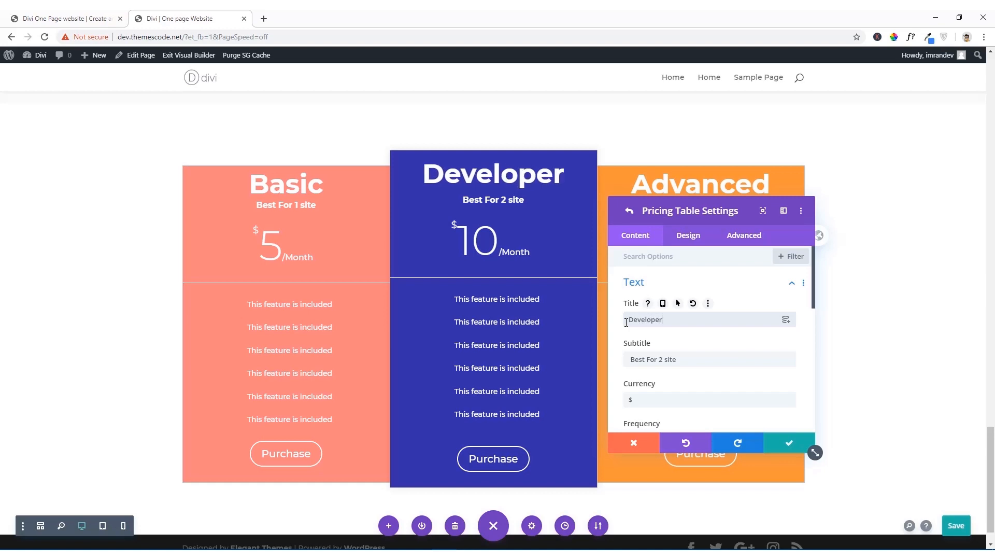
pyautogui.click(789, 444)
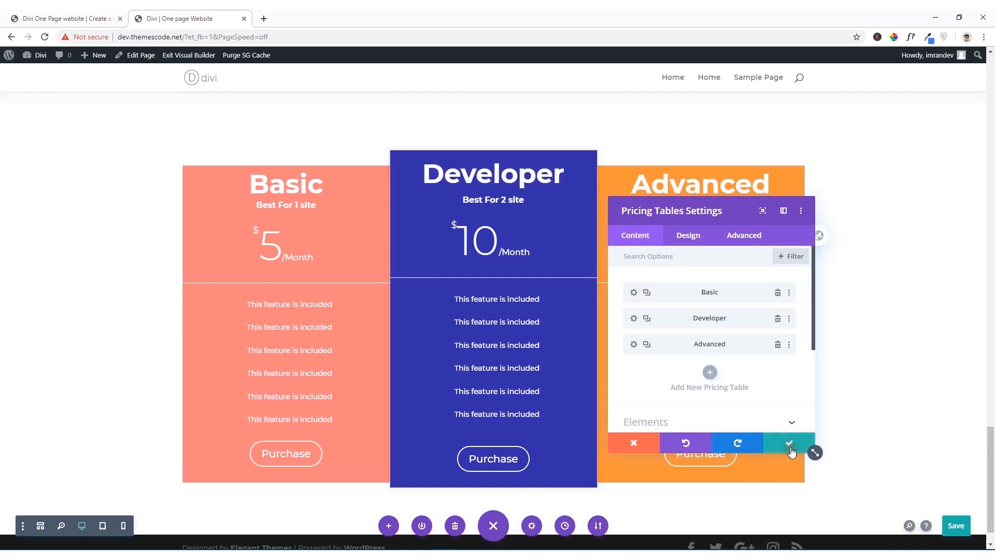
pyautogui.click(788, 444)
# Step: Check the pricing heading on the reference site, then insert an empty single-column row below the pricing tables in the Divi builder
pyautogui.scroll(5, 500, 289)
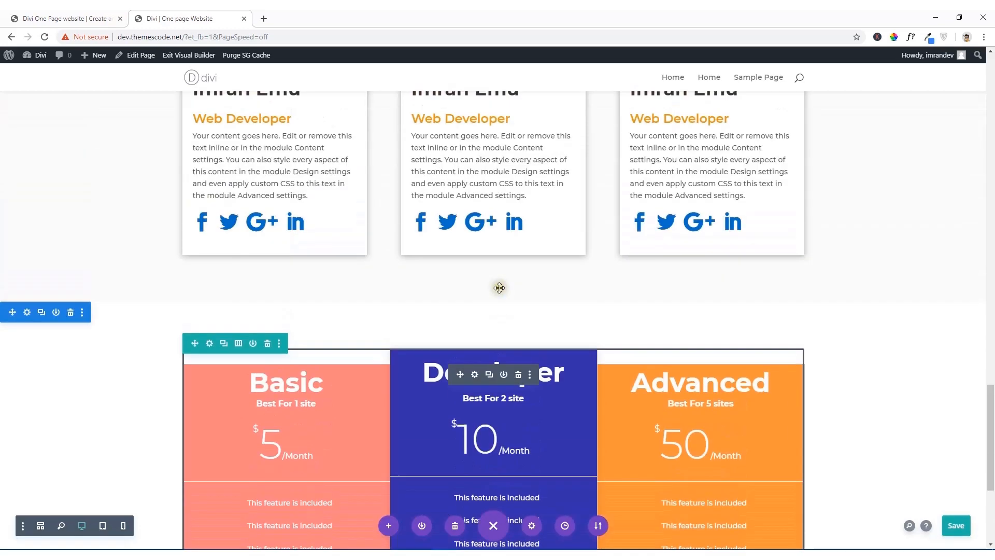
pyautogui.click(64, 18)
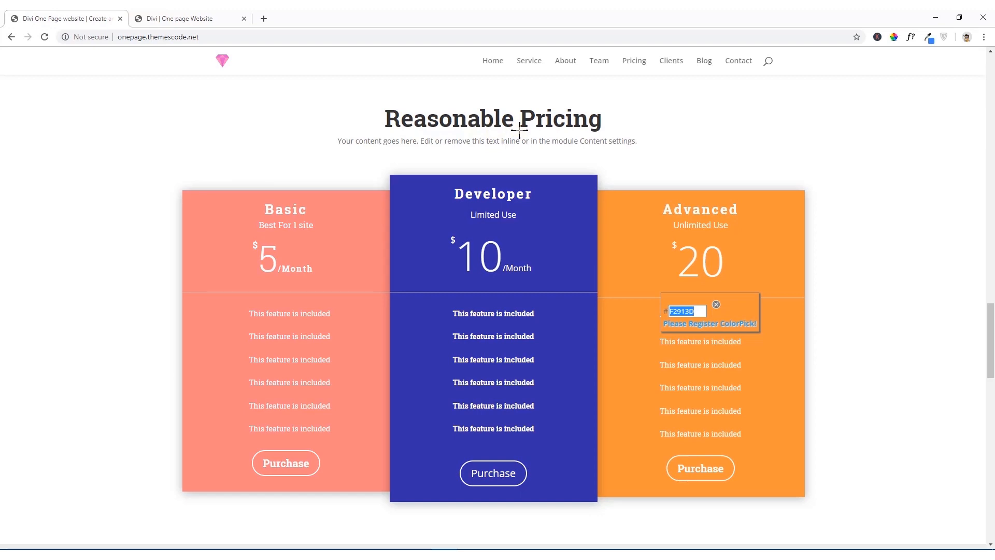
pyautogui.click(179, 18)
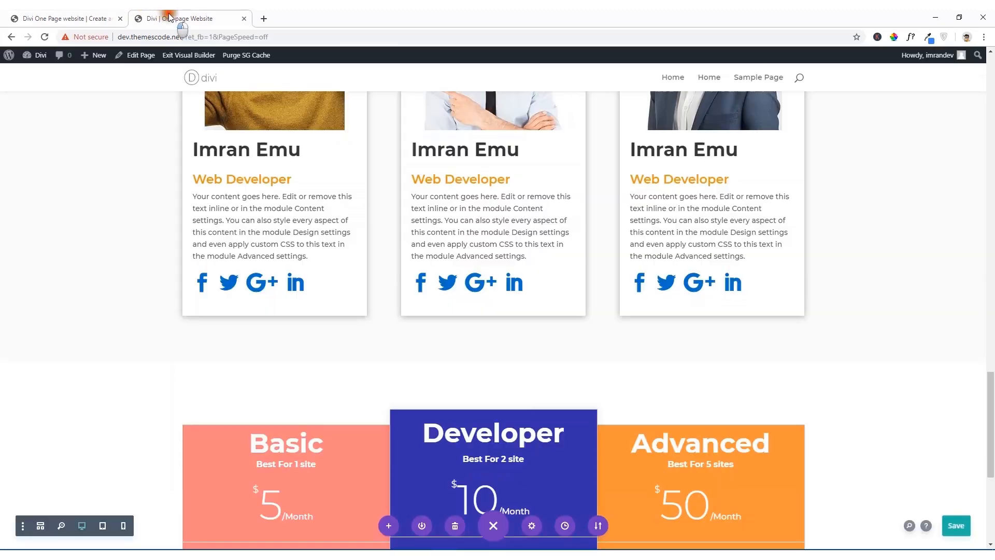
pyautogui.scroll(-5, 532, 309)
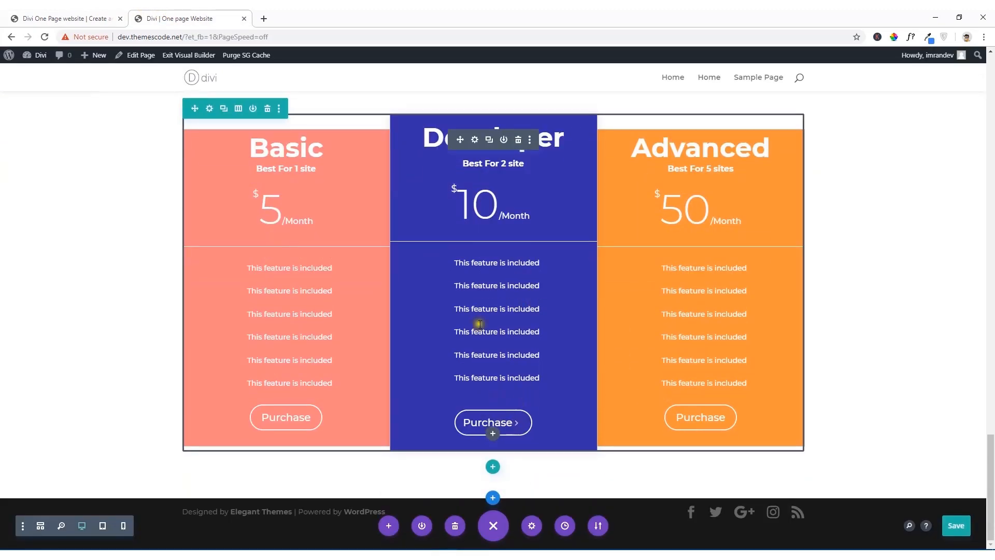
pyautogui.scroll(4, 475, 325)
pyautogui.scroll(-3, 494, 314)
pyautogui.scroll(-1, 494, 314)
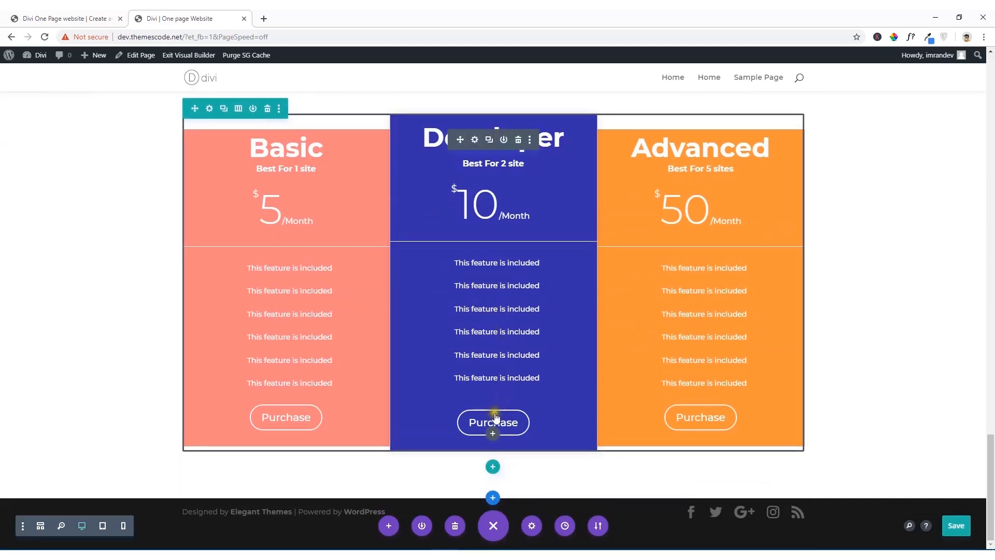
pyautogui.click(493, 466)
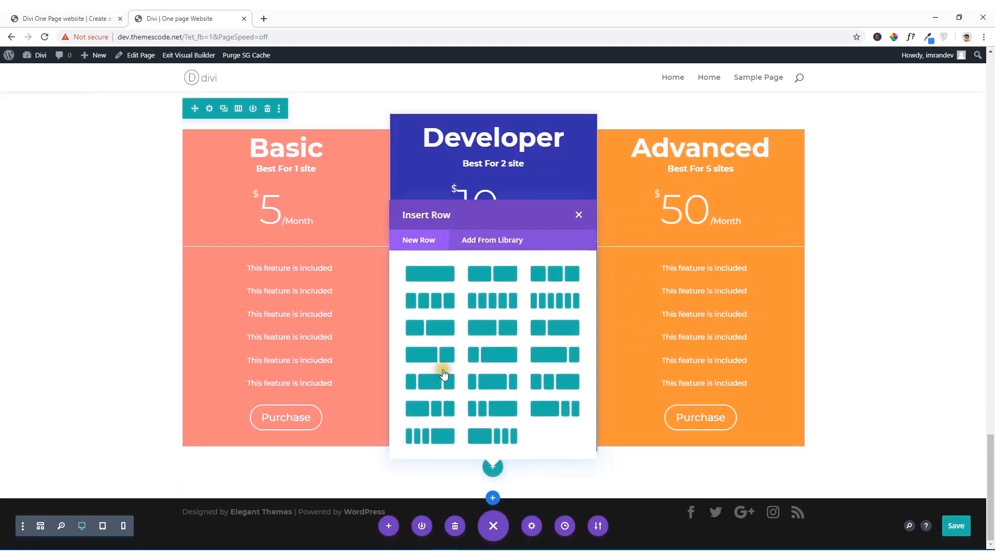
pyautogui.click(416, 275)
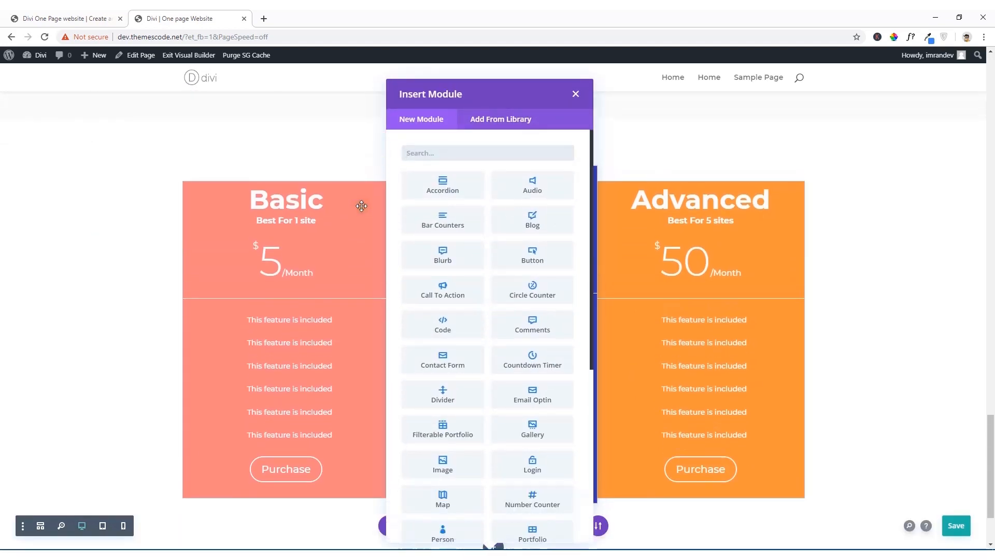
pyautogui.click(575, 95)
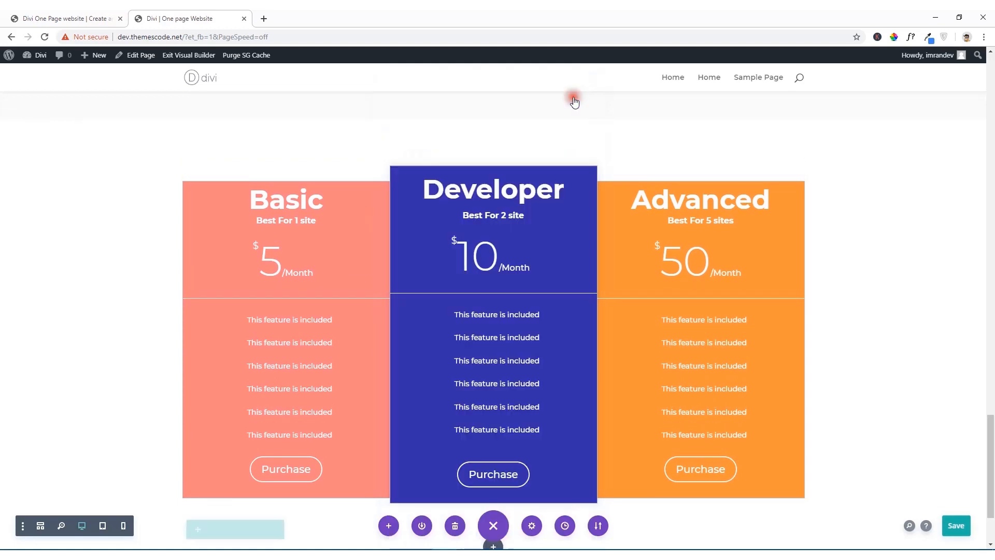
# Step: Move the empty single-column row above the pricing tables row within the same section
pyautogui.scroll(-2, 315, 416)
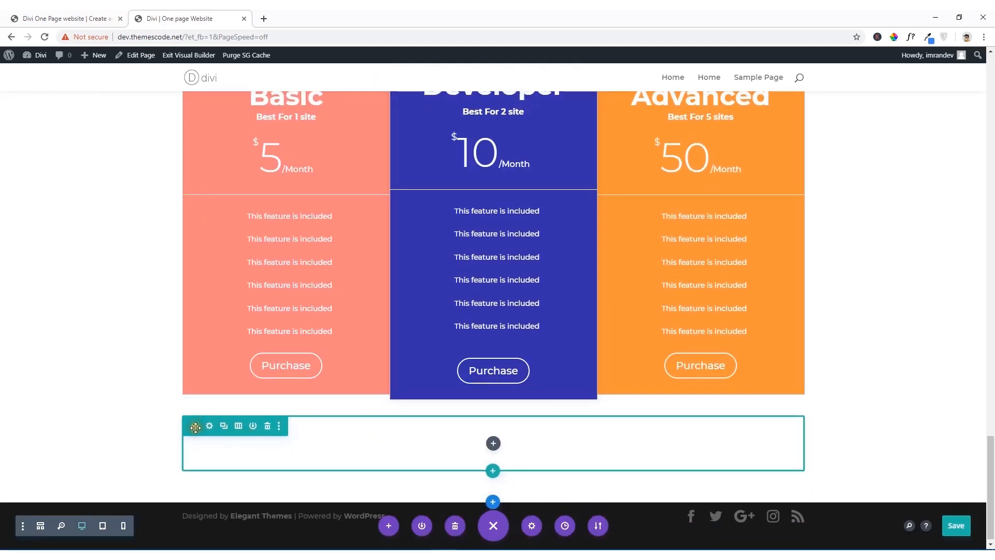
pyautogui.moveTo(196, 427); pyautogui.dragTo(273, 123)
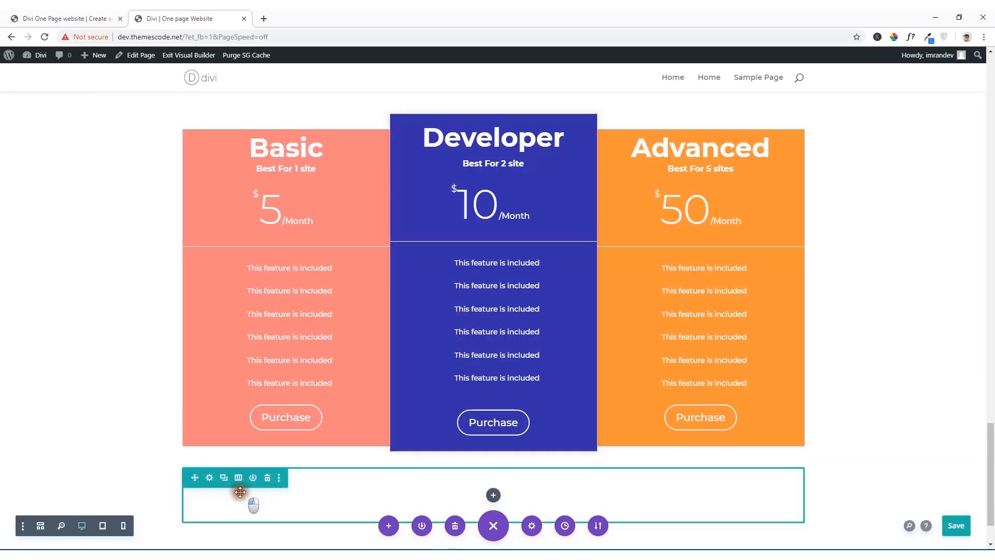
pyautogui.scroll(-1, 257, 462)
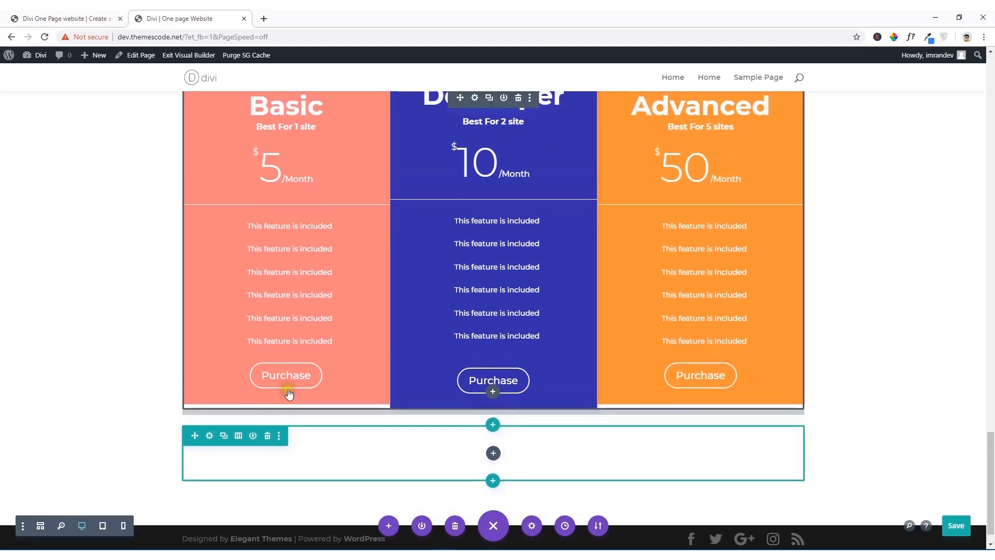
pyautogui.scroll(3, 288, 393)
pyautogui.scroll(-2, 286, 392)
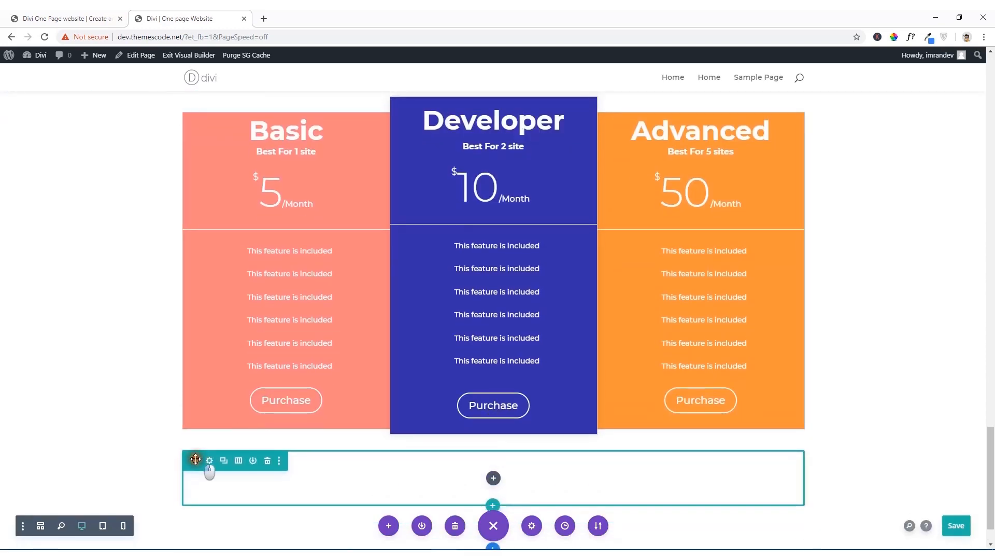
pyautogui.moveTo(196, 459); pyautogui.dragTo(249, 161)
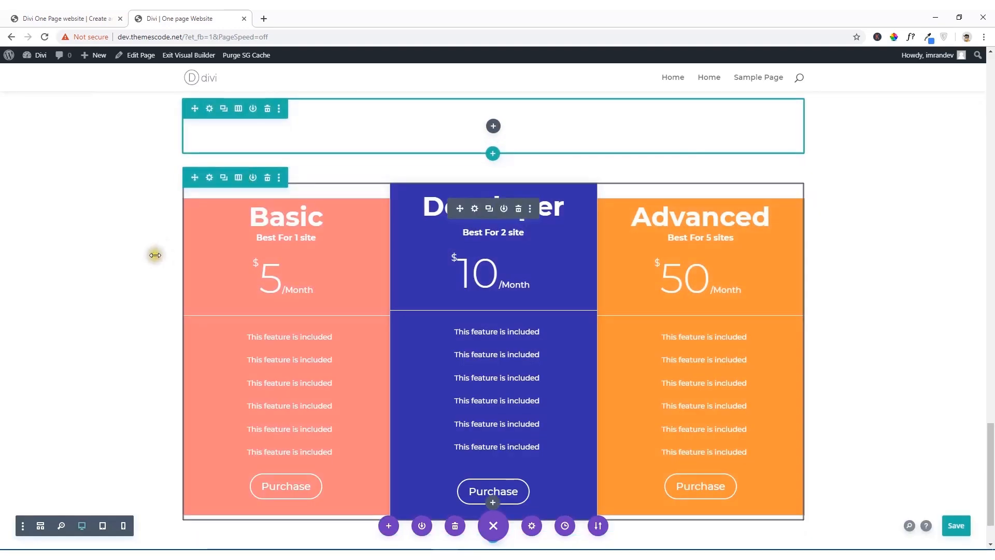
pyautogui.scroll(3, 138, 264)
pyautogui.scroll(3, 396, 232)
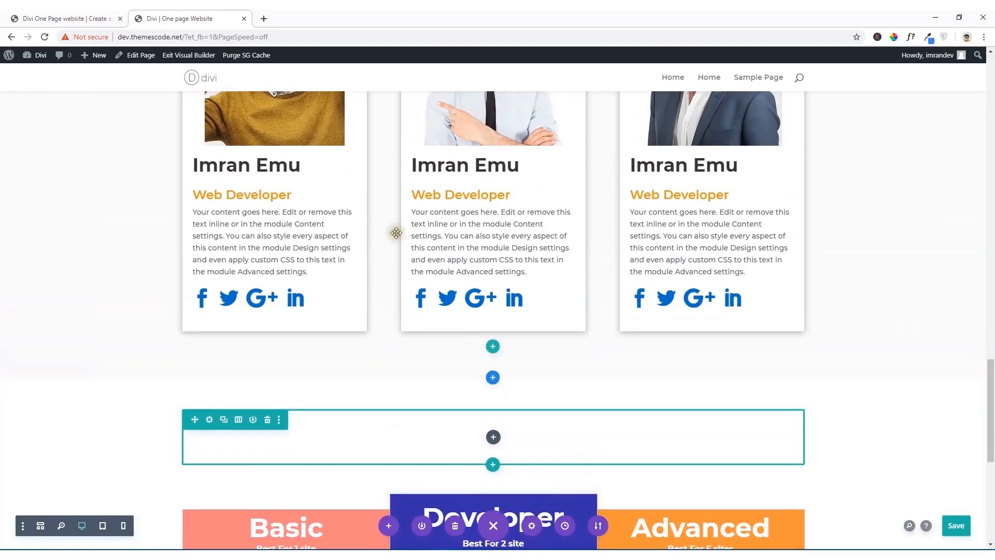
# Step: Duplicate the "Team Members" heading text module in the team section
pyautogui.scroll(7, 398, 231)
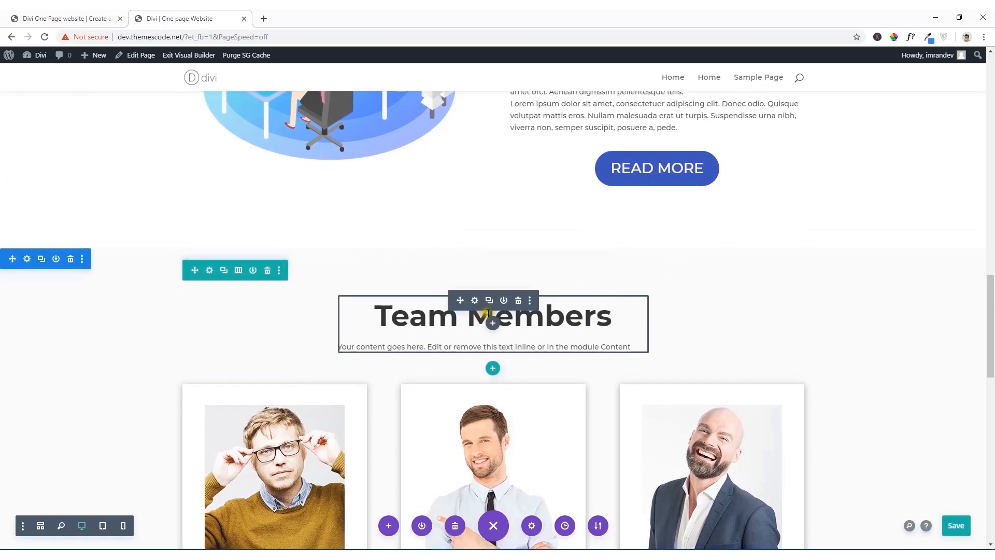
pyautogui.click(489, 301)
pyautogui.scroll(-2, 489, 332)
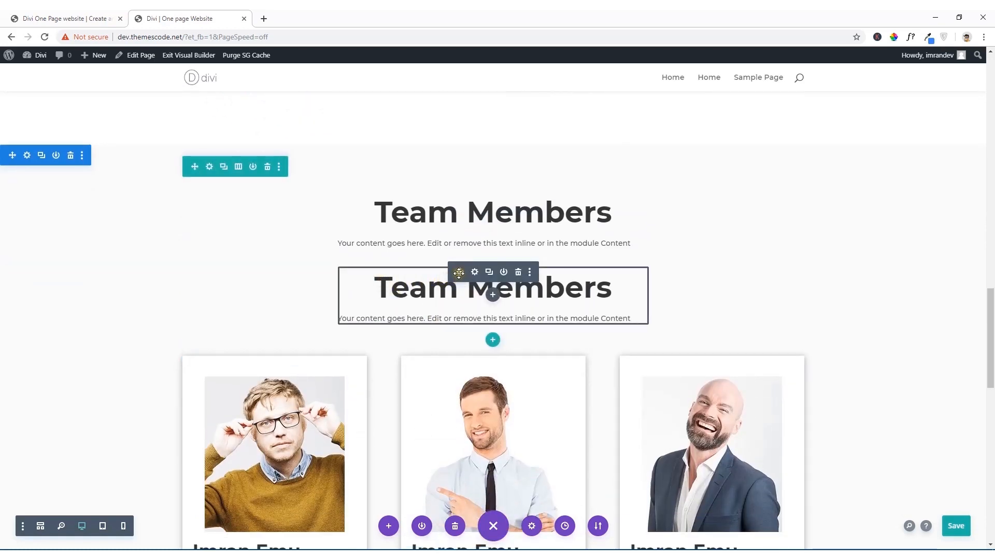
pyautogui.moveTo(459, 272); pyautogui.dragTo(391, 247)
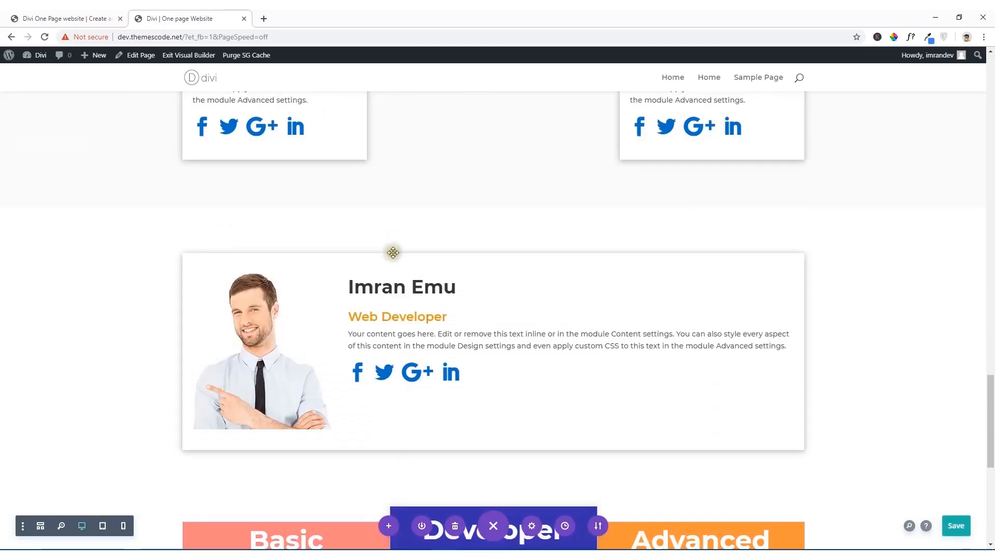
pyautogui.scroll(-5, 395, 309)
pyautogui.scroll(11, 396, 306)
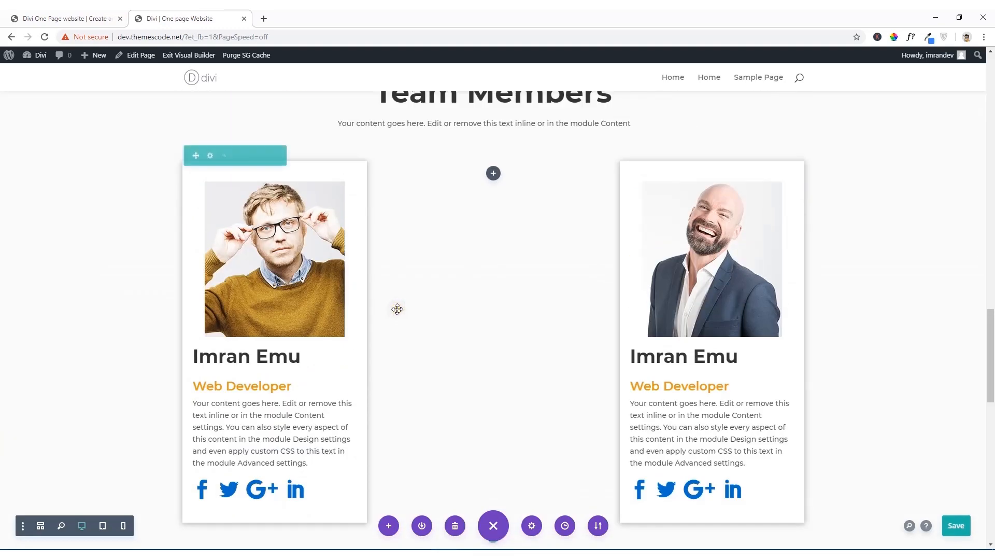
pyautogui.scroll(-4, 421, 291)
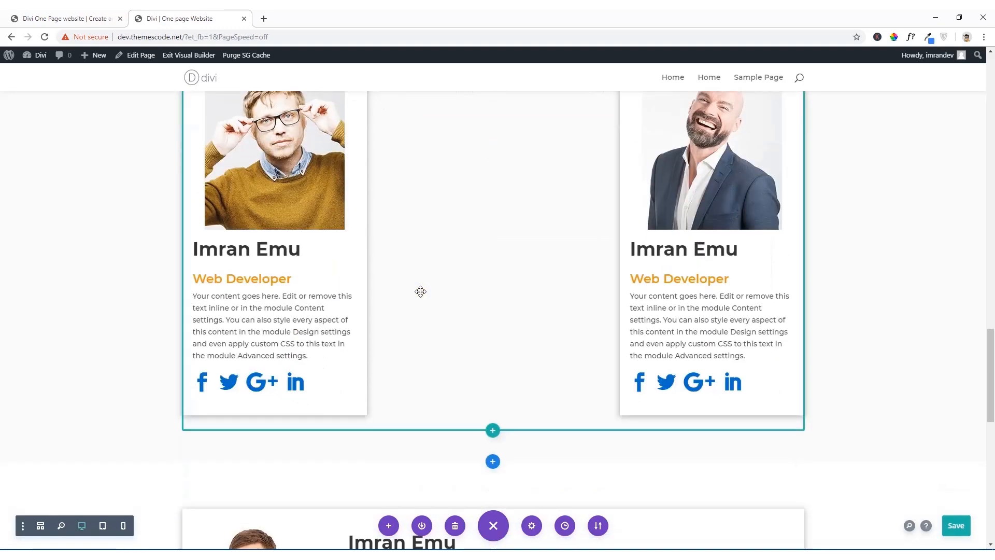
pyautogui.moveTo(421, 291); pyautogui.dragTo(420, 292)
pyautogui.scroll(6, 420, 291)
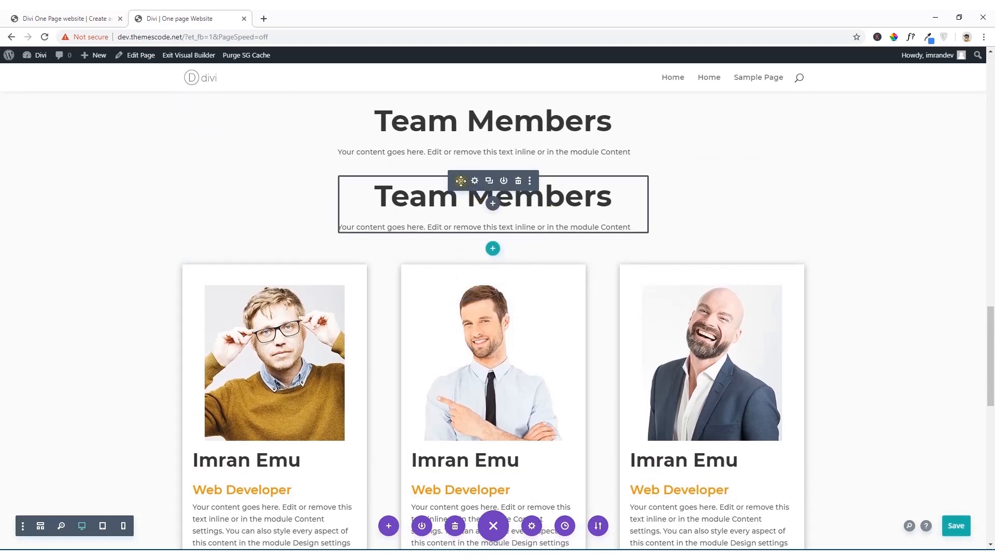
# Step: Move the duplicated "Team Members" heading module into the empty row above the pricing tables and retitle it "Reasonable Pricing"
pyautogui.moveTo(460, 180); pyautogui.dragTo(384, 305)
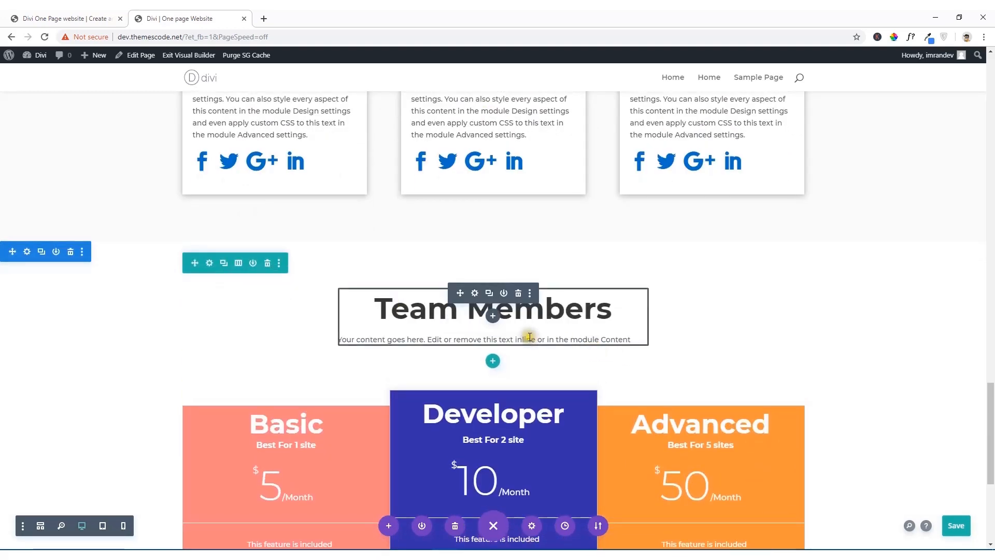
pyautogui.tripleClick(605, 313)
pyautogui.write('R')
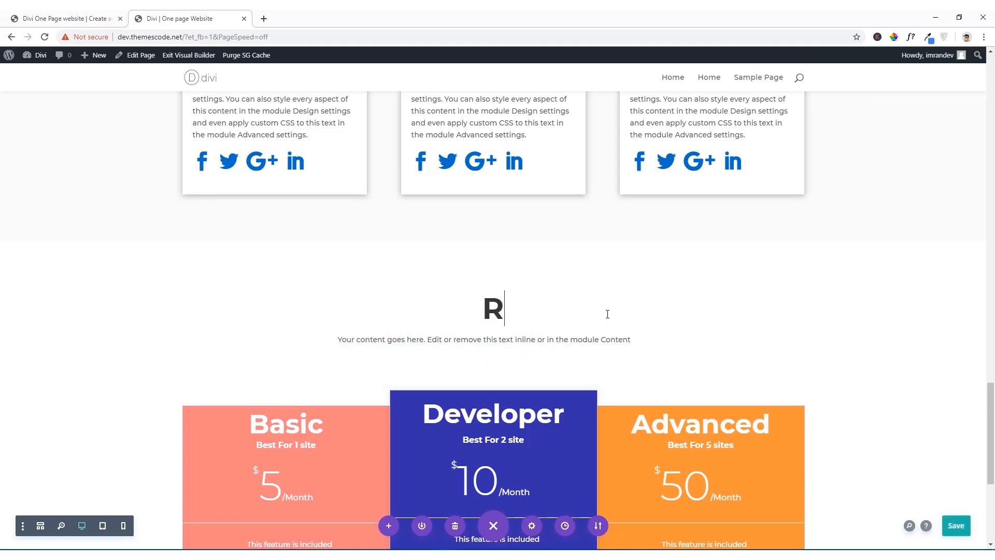
pyautogui.write('easona')
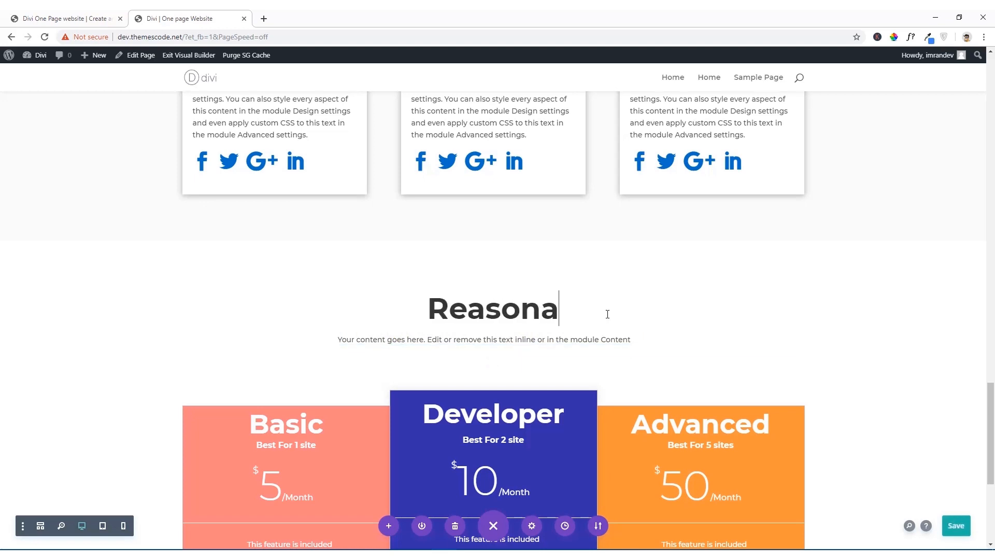
pyautogui.write('ble ')
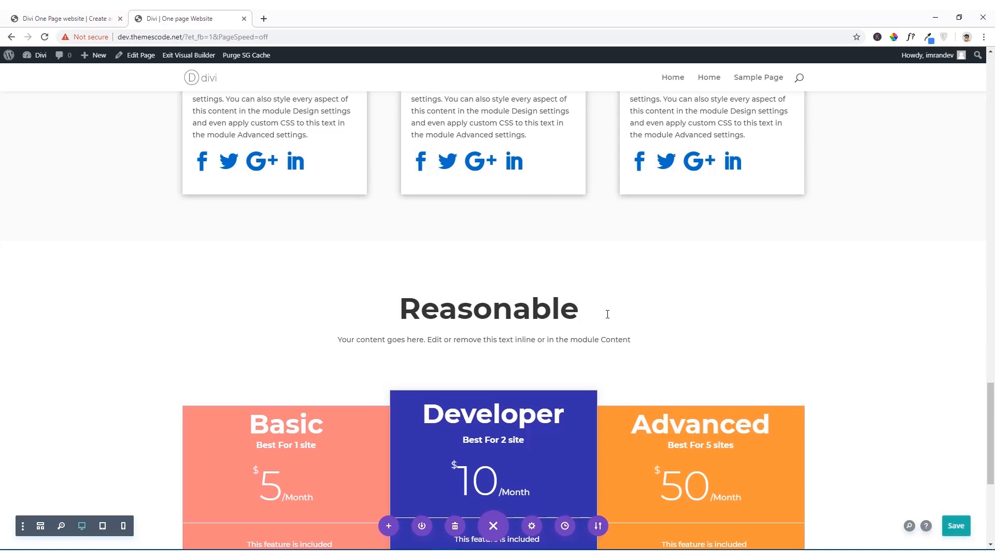
pyautogui.write('Prici')
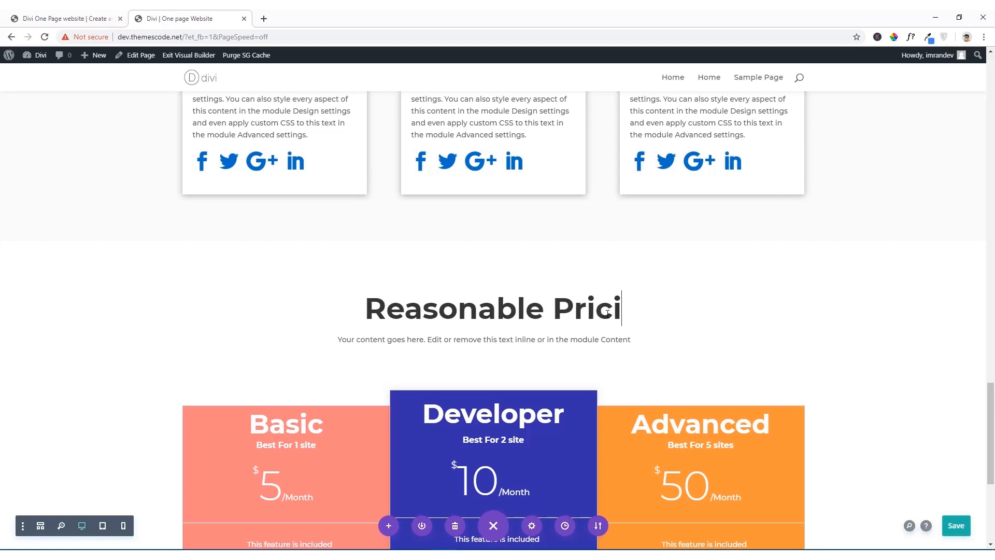
pyautogui.write('ng')
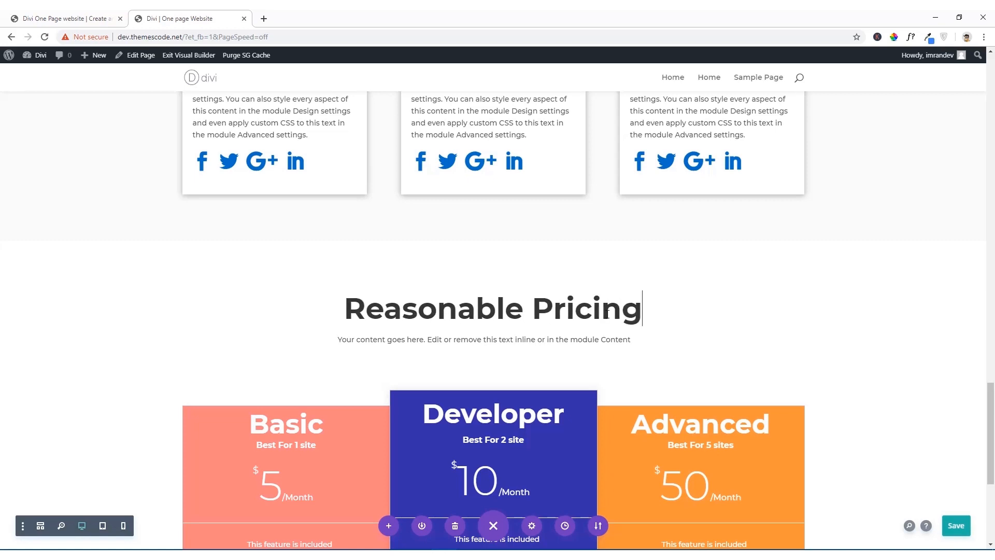
# Step: Save the page and look over the pricing section with its new heading
pyautogui.scroll(-4, 710, 289)
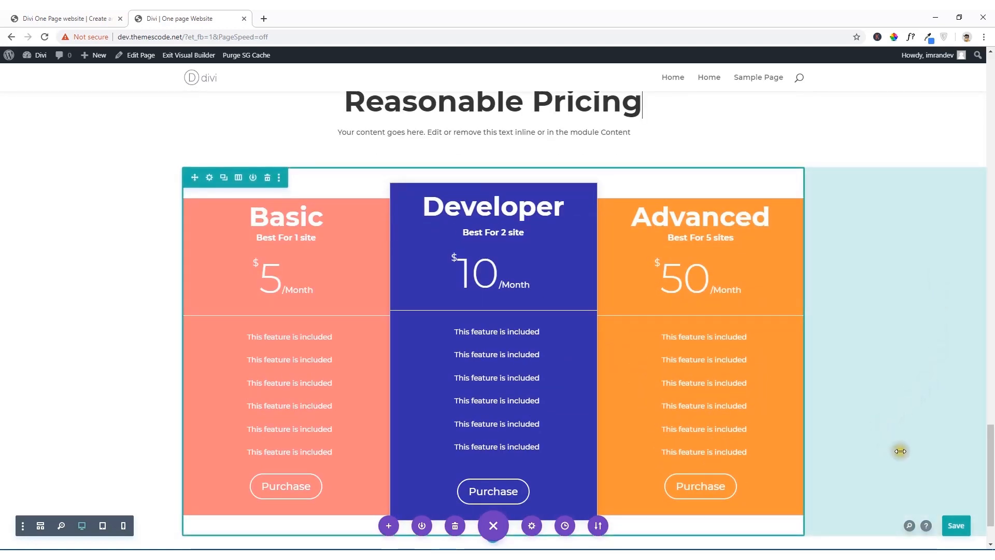
pyautogui.click(954, 526)
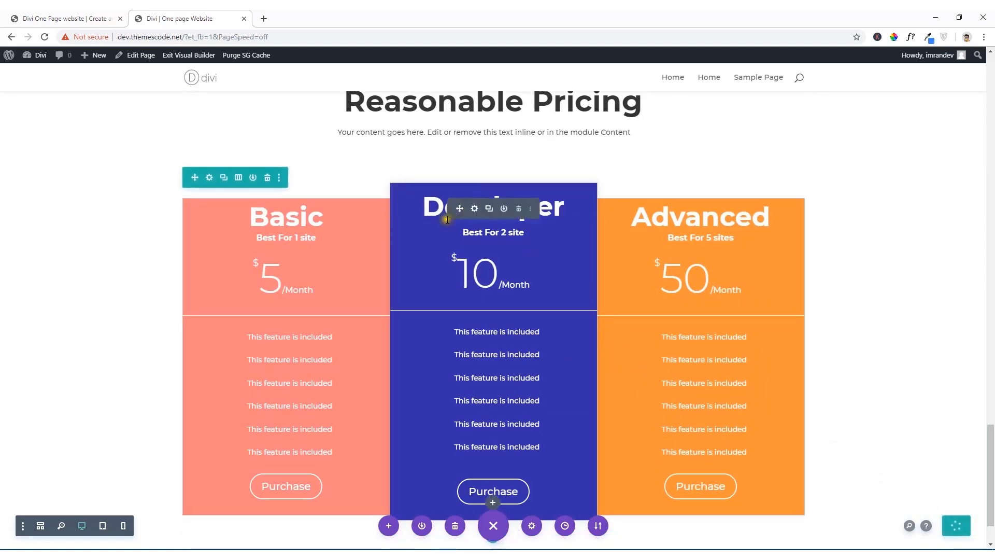
pyautogui.scroll(4, 394, 197)
pyautogui.scroll(3, 394, 197)
pyautogui.scroll(-9, 393, 196)
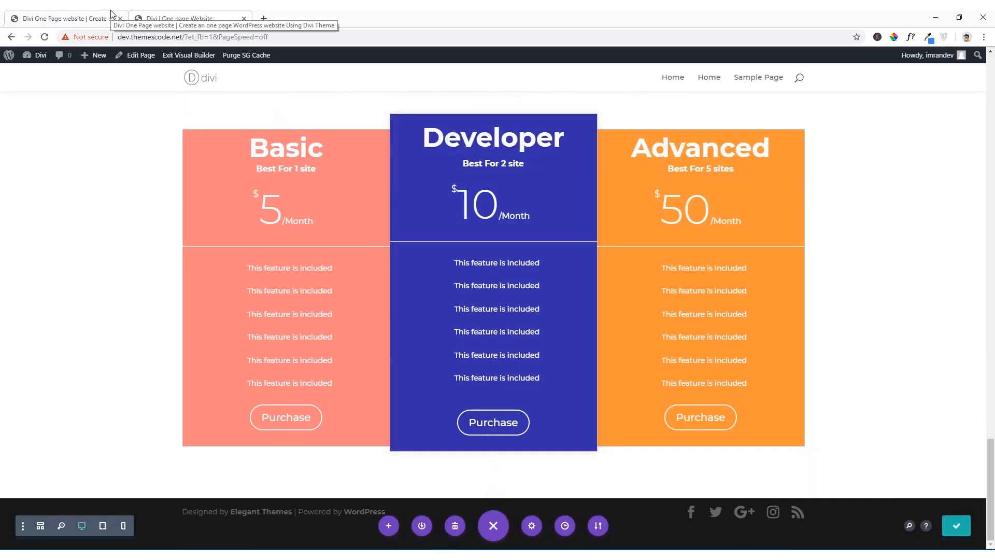
# Step: Examine the section that follows the pricing tables on the reference site, including its heading, background and logo row
pyautogui.click(68, 14)
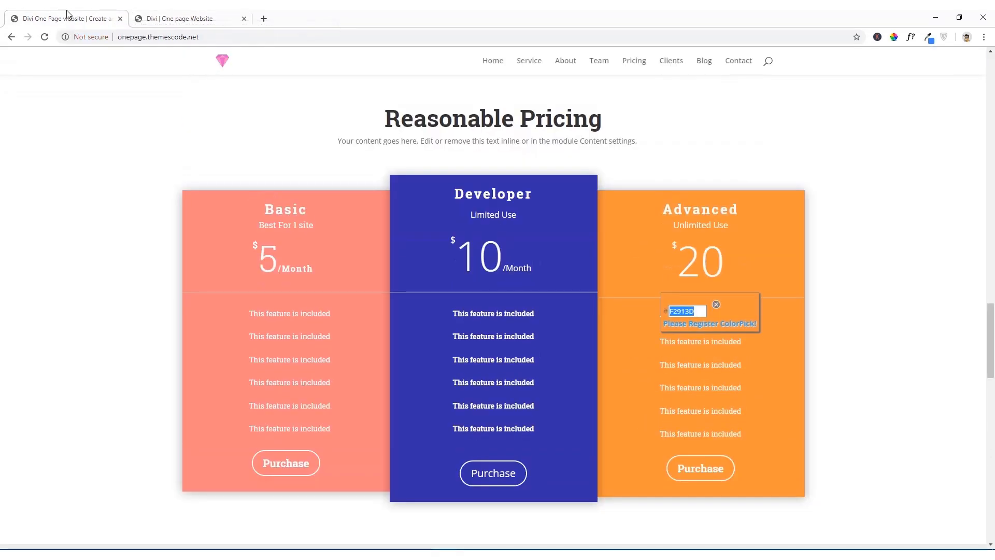
pyautogui.click(143, 14)
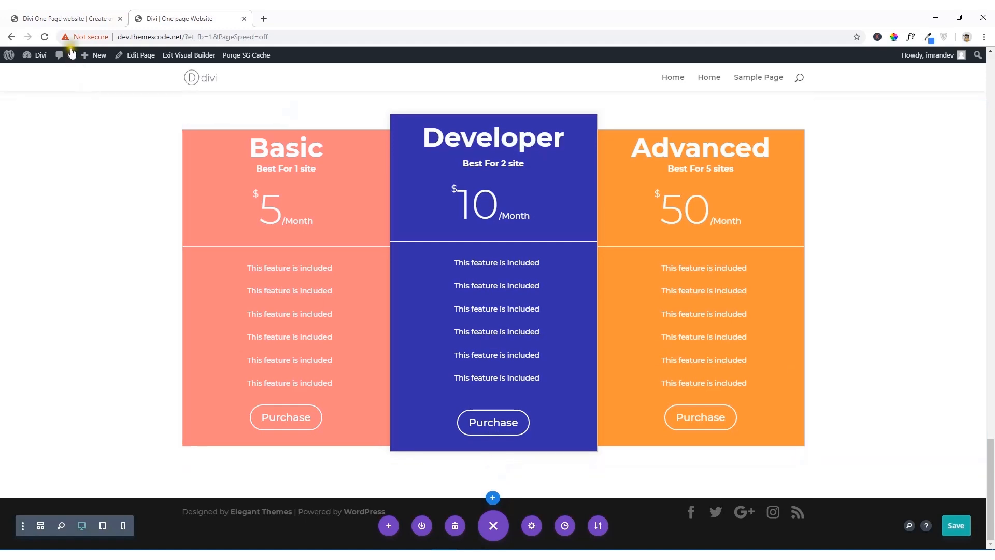
pyautogui.click(55, 18)
pyautogui.scroll(-5, 247, 296)
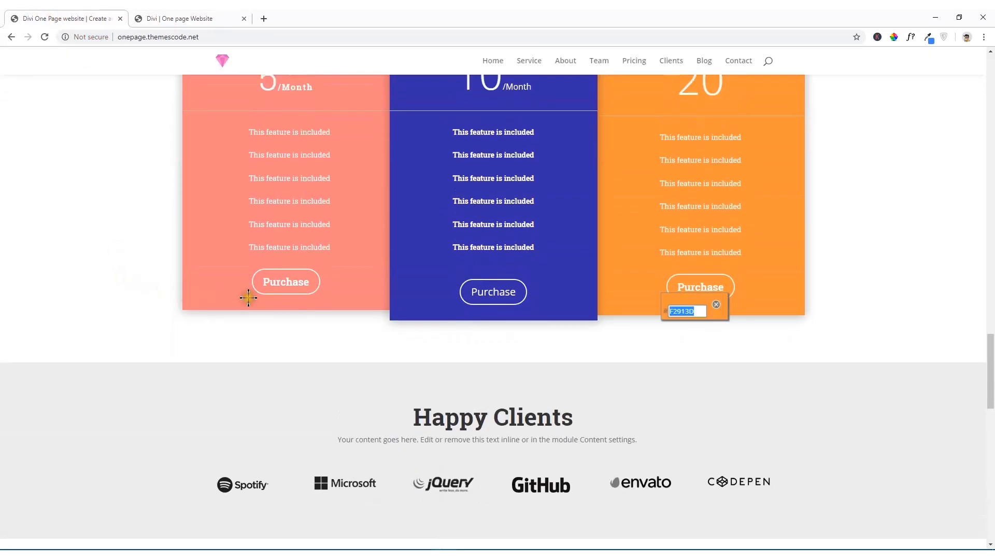
pyautogui.scroll(2, 527, 313)
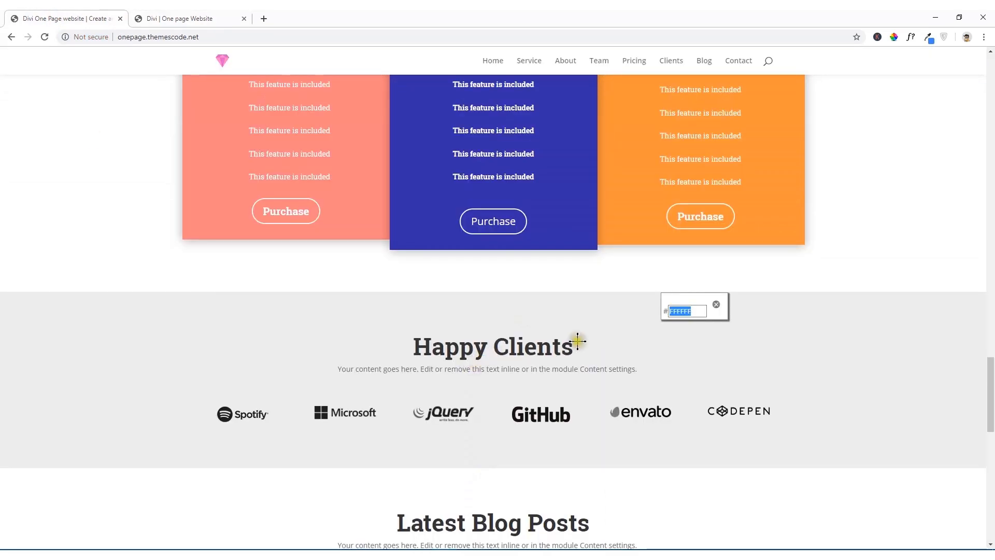
pyautogui.scroll(-2, 565, 321)
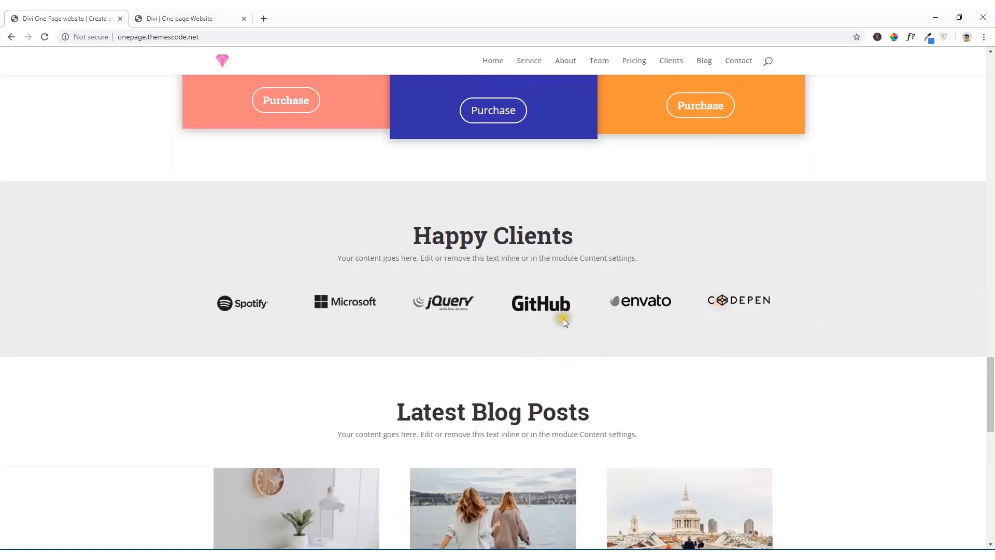
pyautogui.scroll(2, 423, 265)
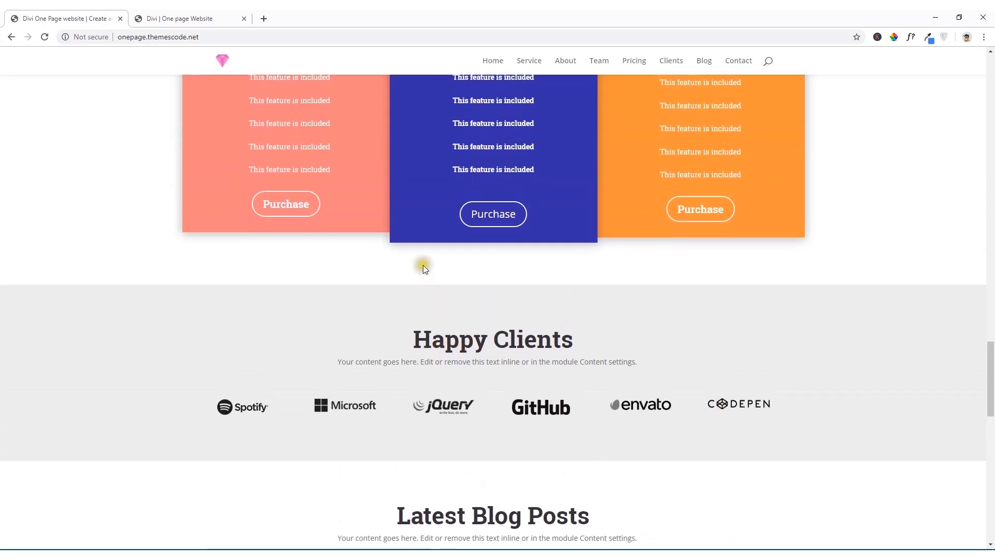
pyautogui.scroll(-2, 533, 298)
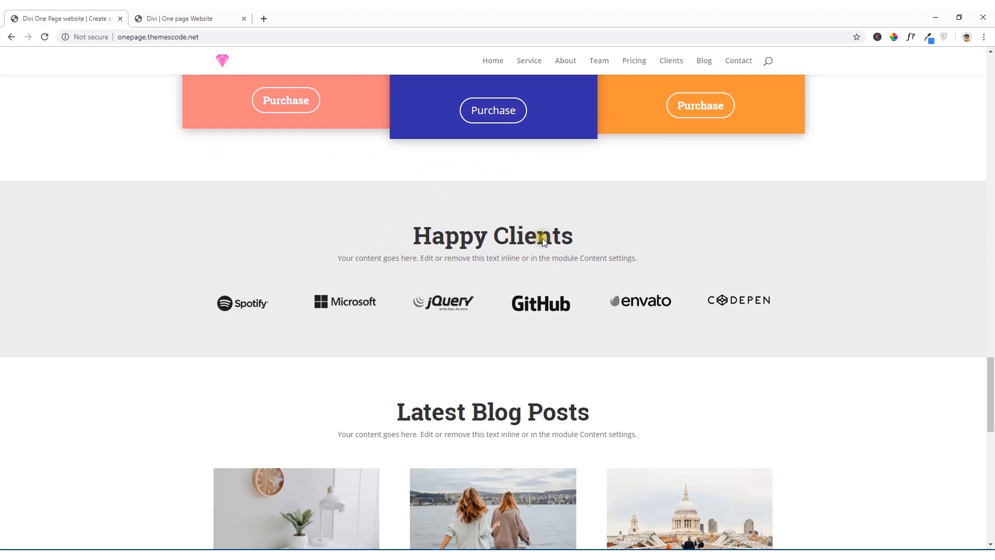
# Step: Return to the Divi builder, save the page, and duplicate the whole "Reasonable Pricing" section
pyautogui.click(192, 17)
pyautogui.scroll(4, 255, 295)
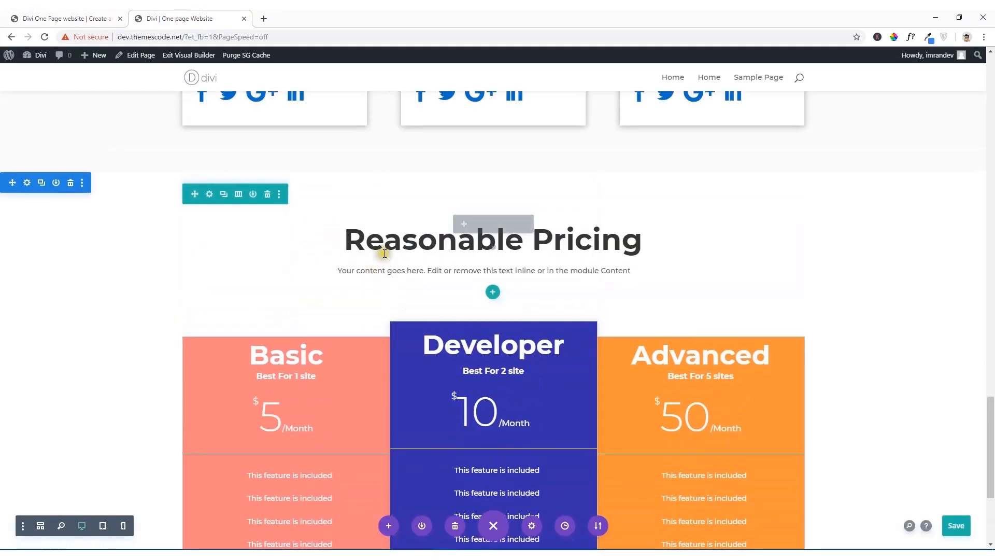
pyautogui.scroll(-3, 399, 227)
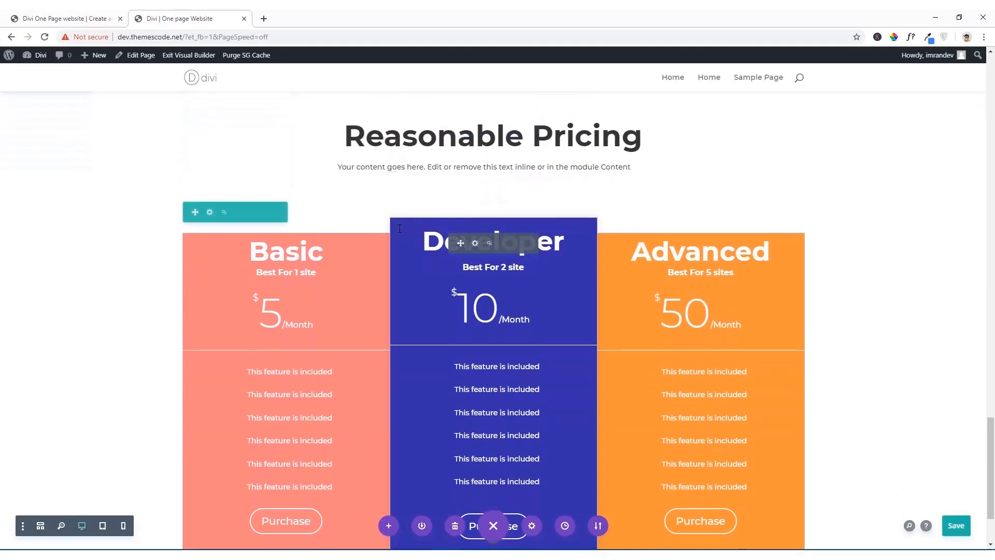
pyautogui.scroll(3, 399, 228)
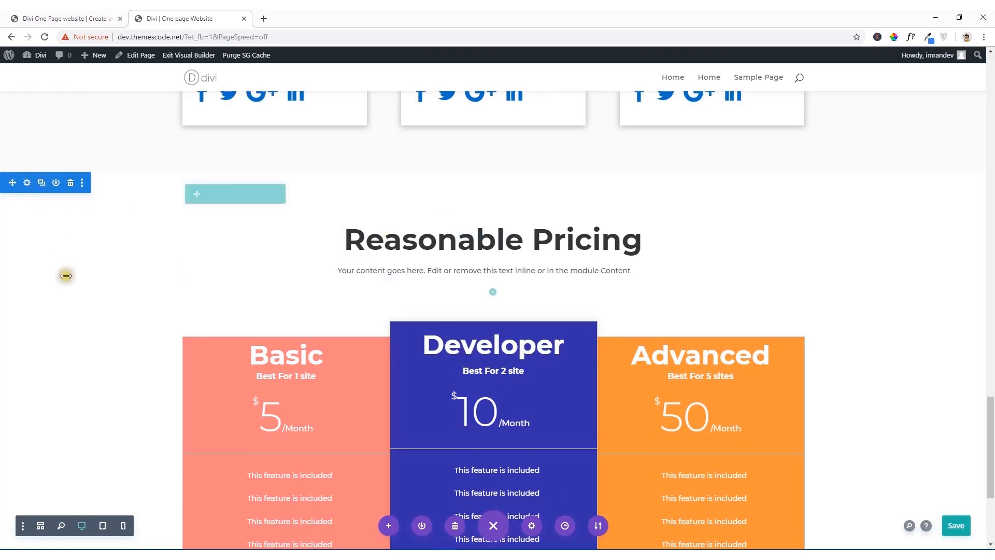
pyautogui.scroll(-4, 67, 275)
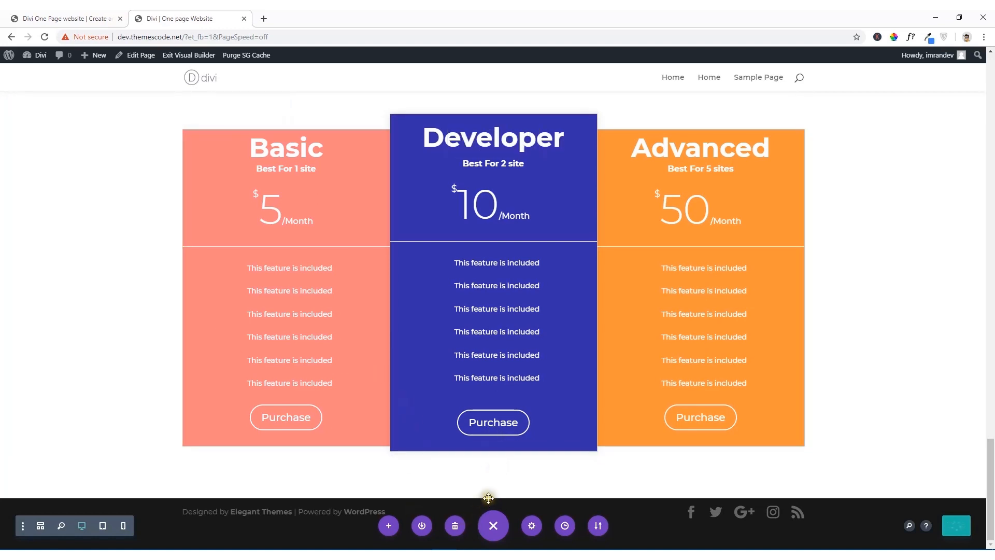
pyautogui.click(493, 499)
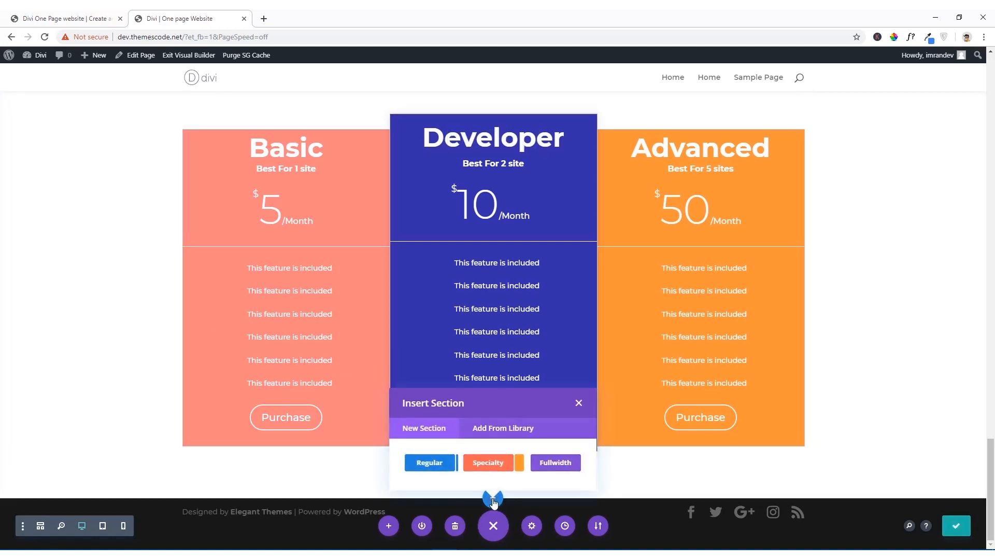
pyautogui.click(577, 403)
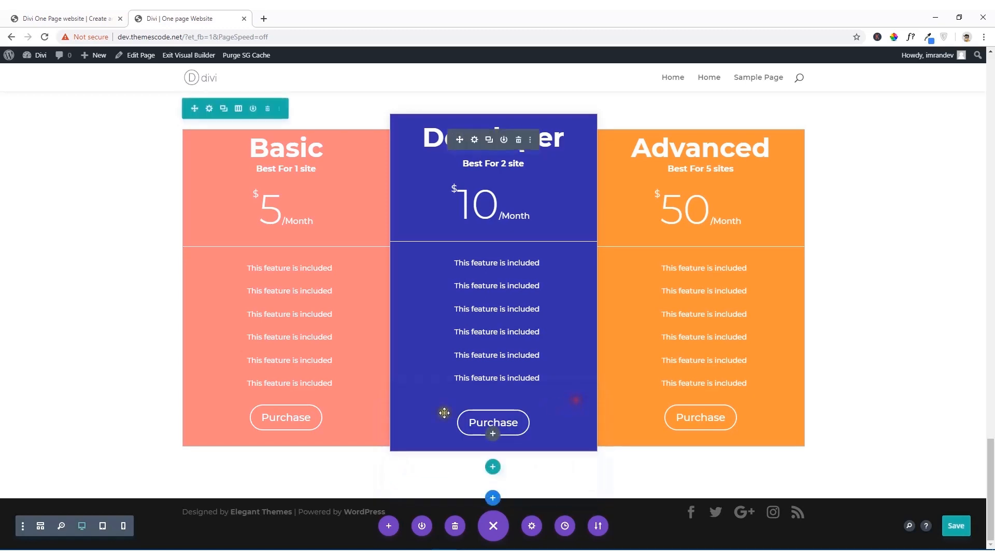
pyautogui.scroll(4, 84, 260)
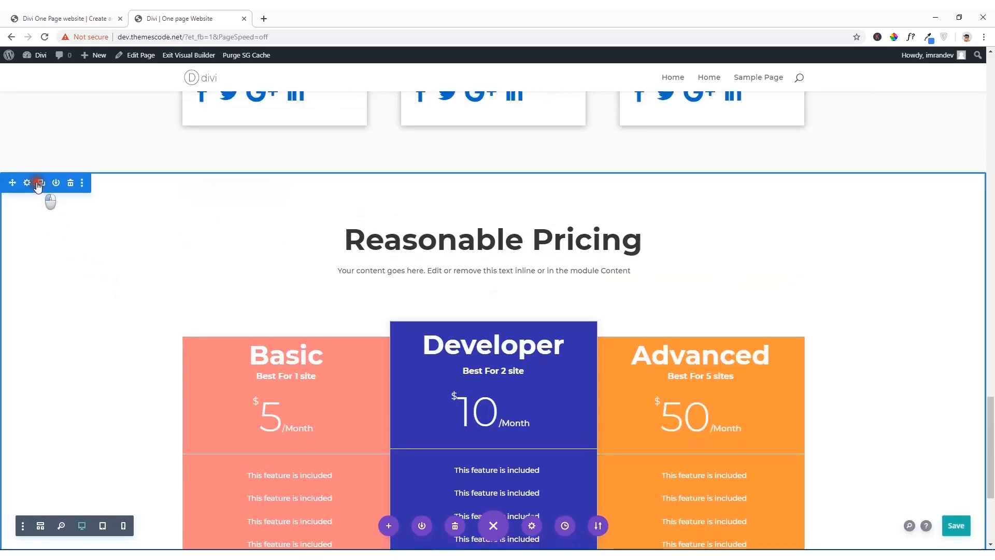
pyautogui.click(39, 184)
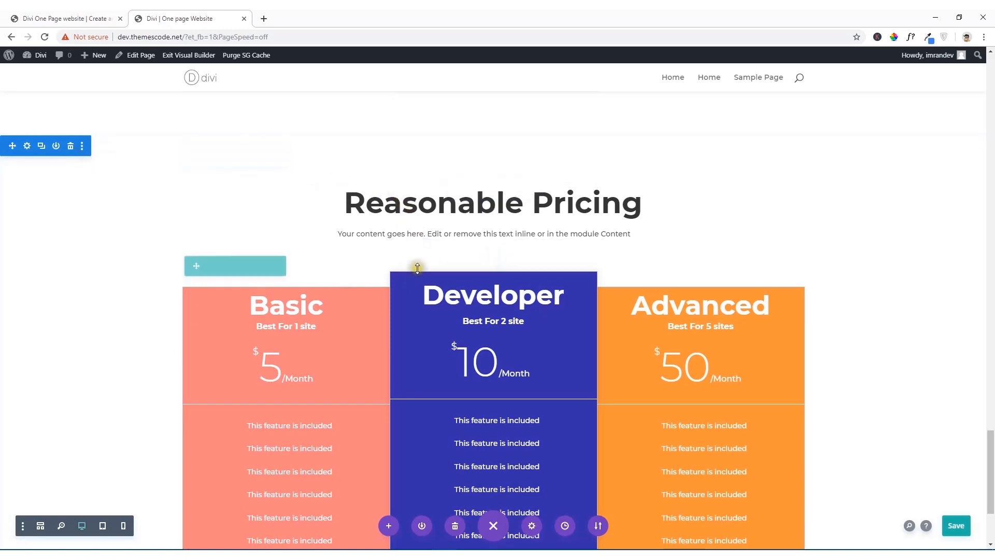
# Step: Delete the pricing tables module from the duplicated section, keeping its heading row
pyautogui.scroll(10, 326, 277)
pyautogui.scroll(-12, 395, 353)
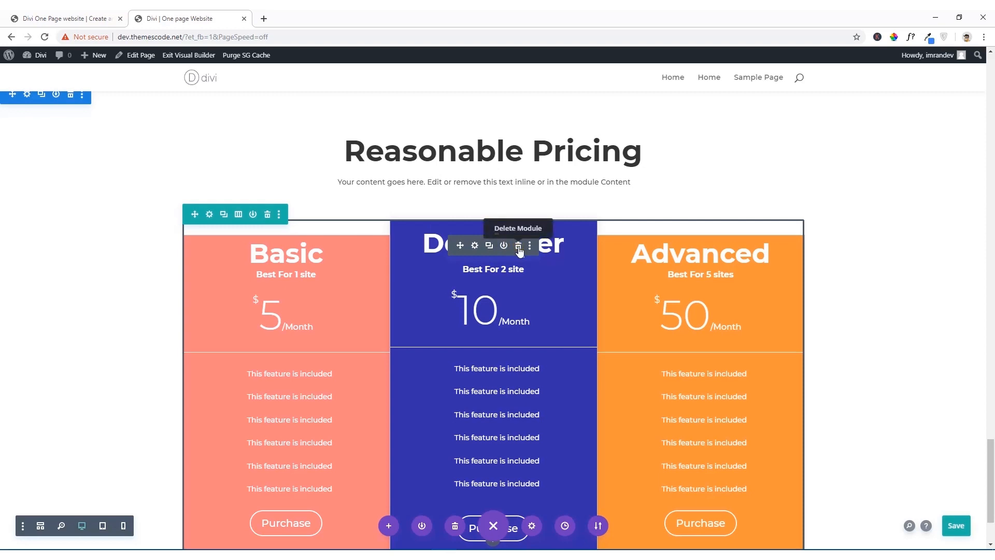
pyautogui.click(518, 247)
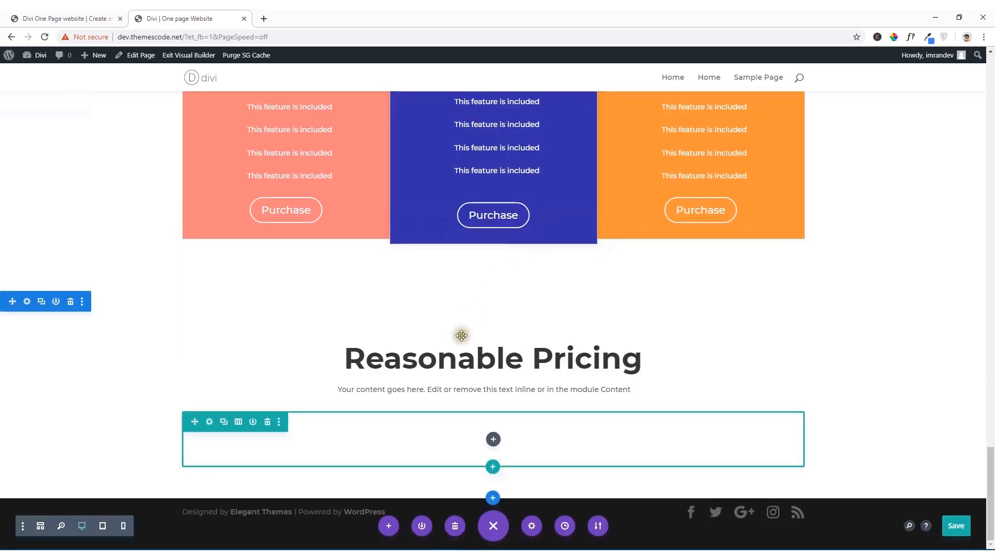
# Step: Change the empty row under the duplicated "Reasonable Pricing" heading to a layout of six equal columns, matching the reference site's logo row
pyautogui.click(493, 441)
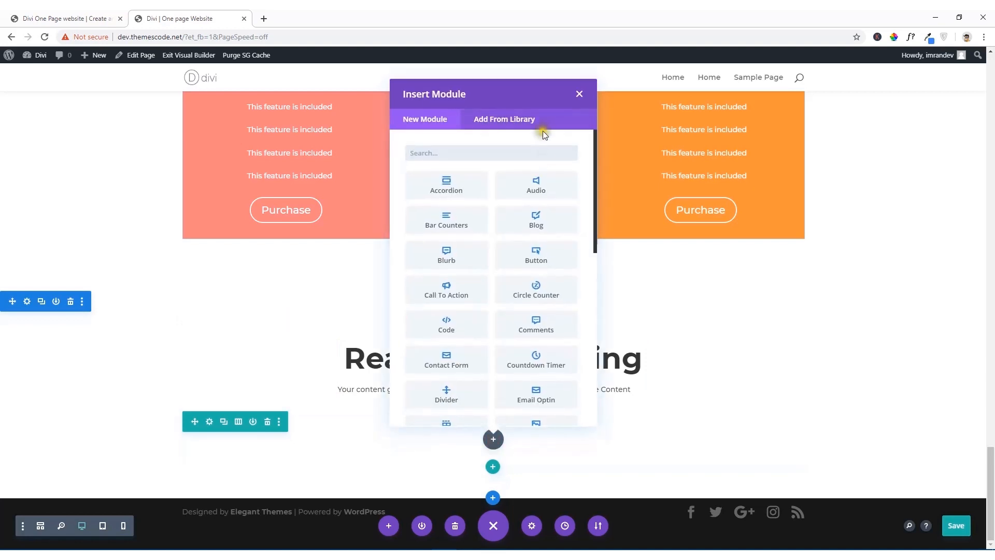
pyautogui.click(579, 94)
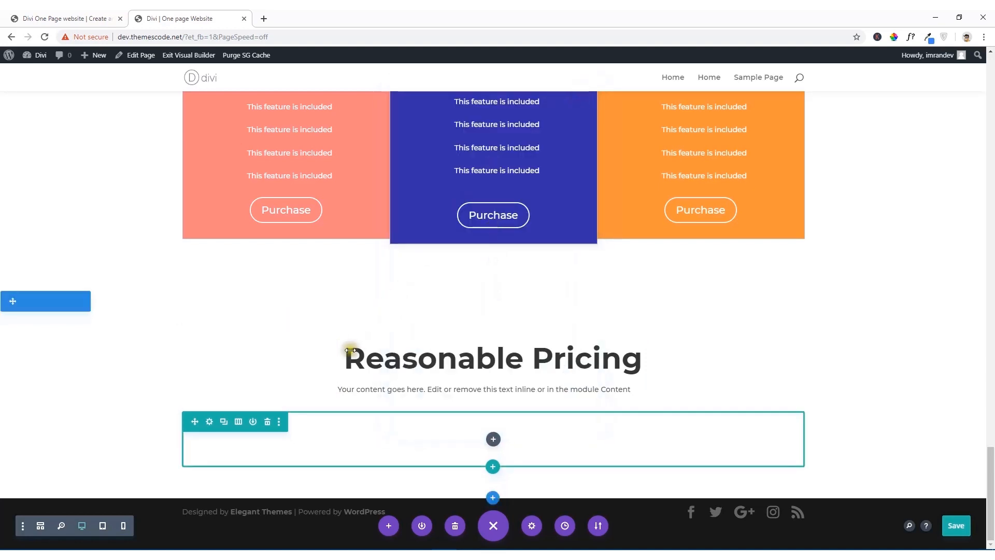
pyautogui.click(238, 423)
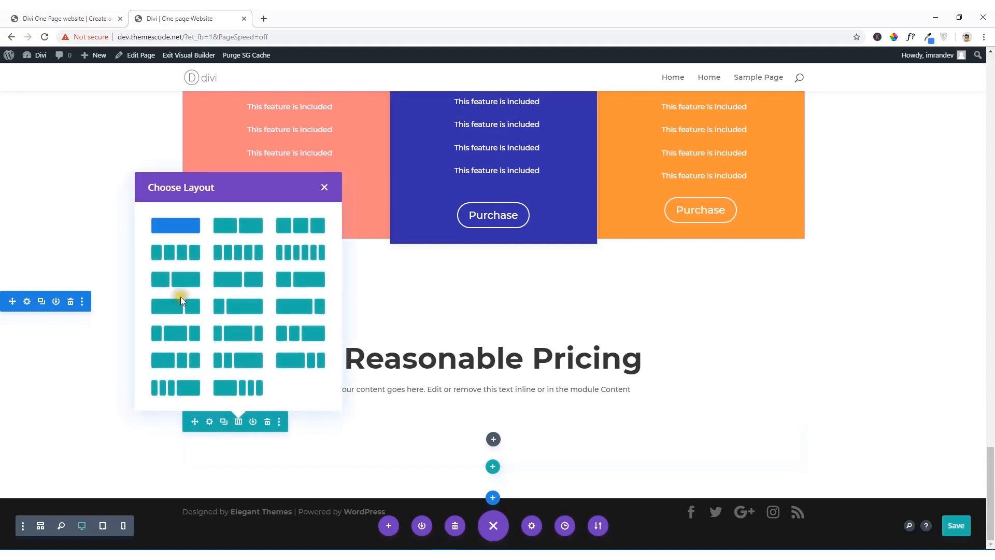
pyautogui.click(185, 227)
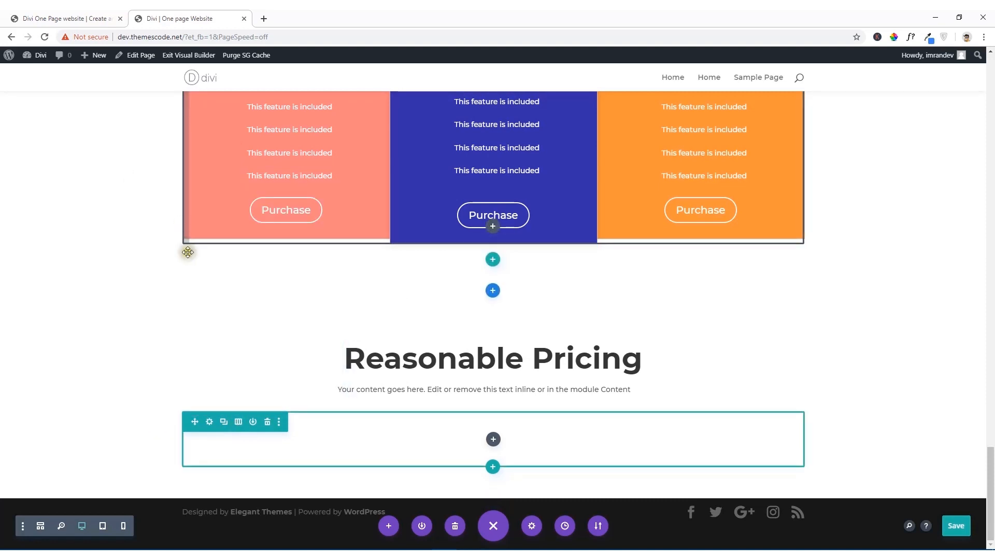
pyautogui.click(239, 423)
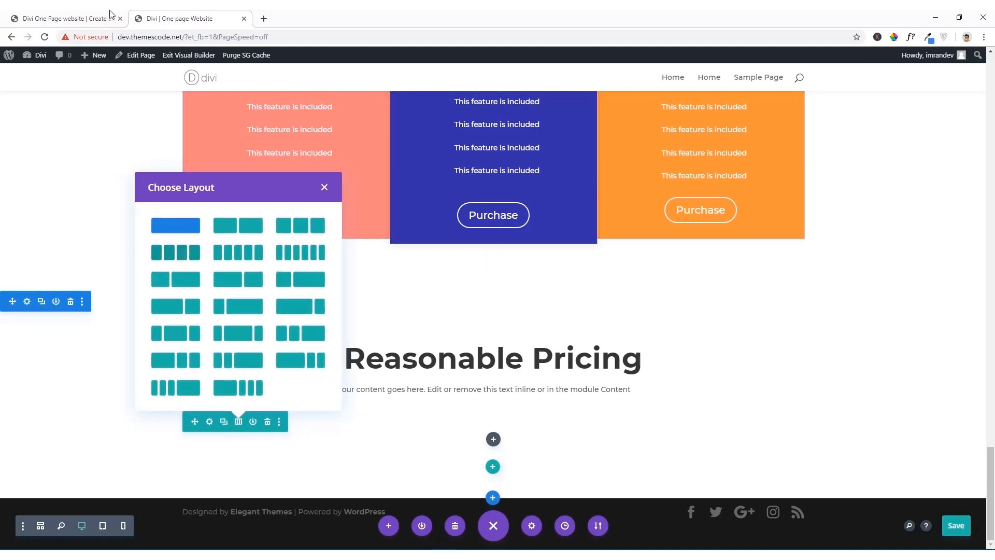
pyautogui.click(85, 13)
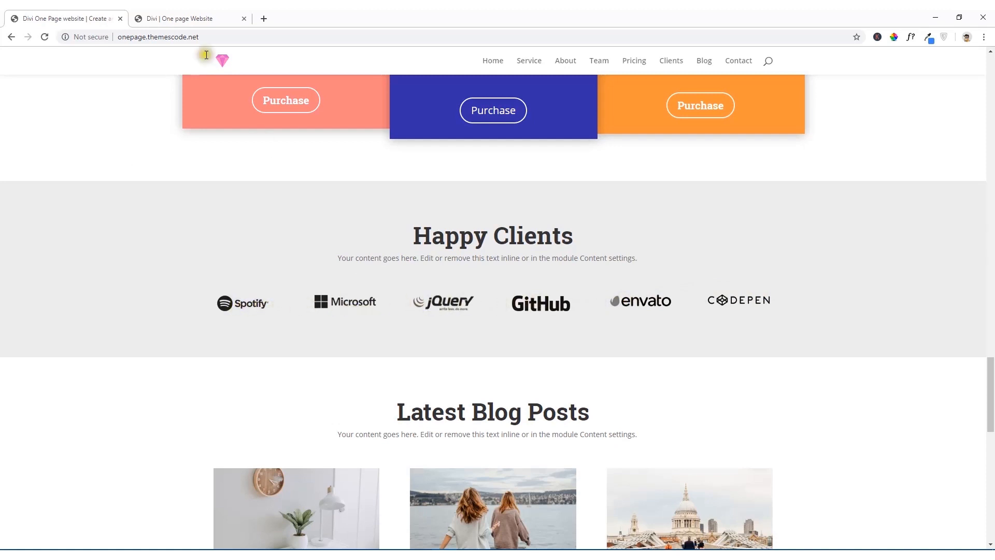
pyautogui.click(188, 16)
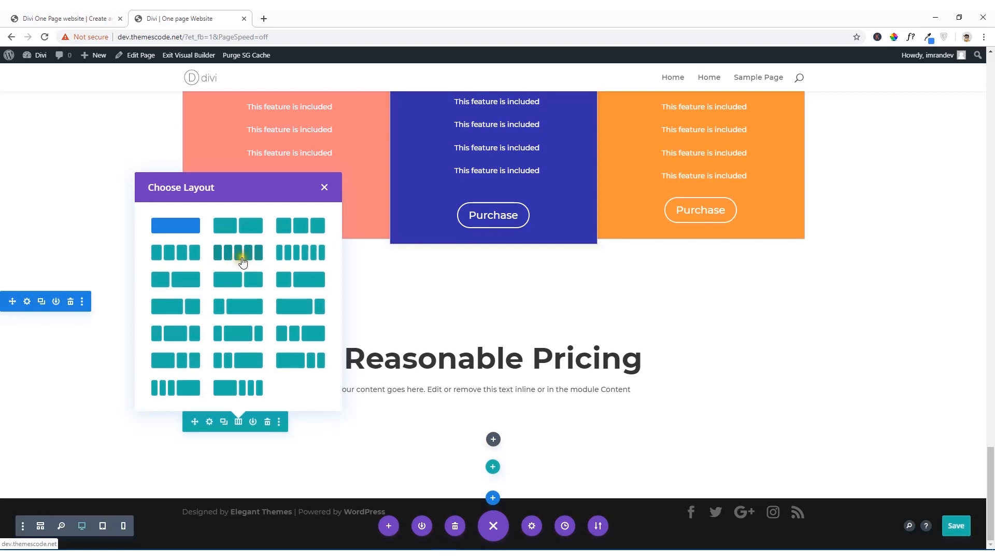
pyautogui.click(308, 262)
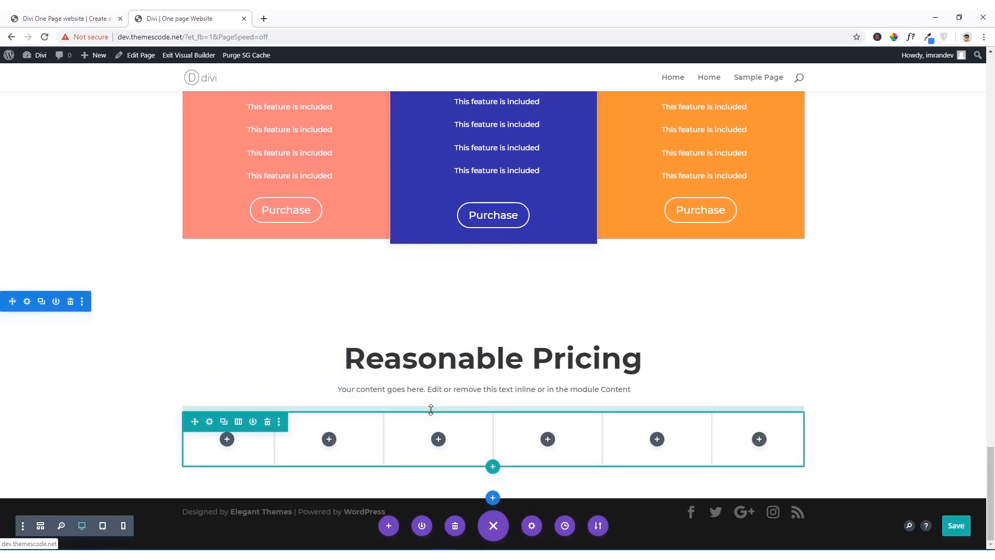
# Step: Copy the "Happy Clients" heading from the reference site and replace the duplicated section's "Reasonable Pricing" heading with it
pyautogui.click(65, 18)
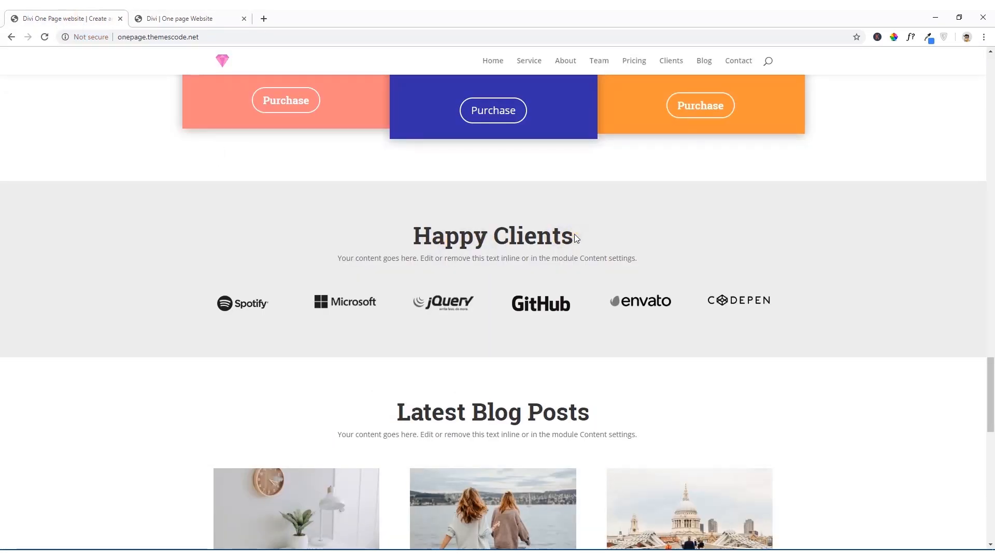
pyautogui.moveTo(575, 237); pyautogui.dragTo(431, 234)
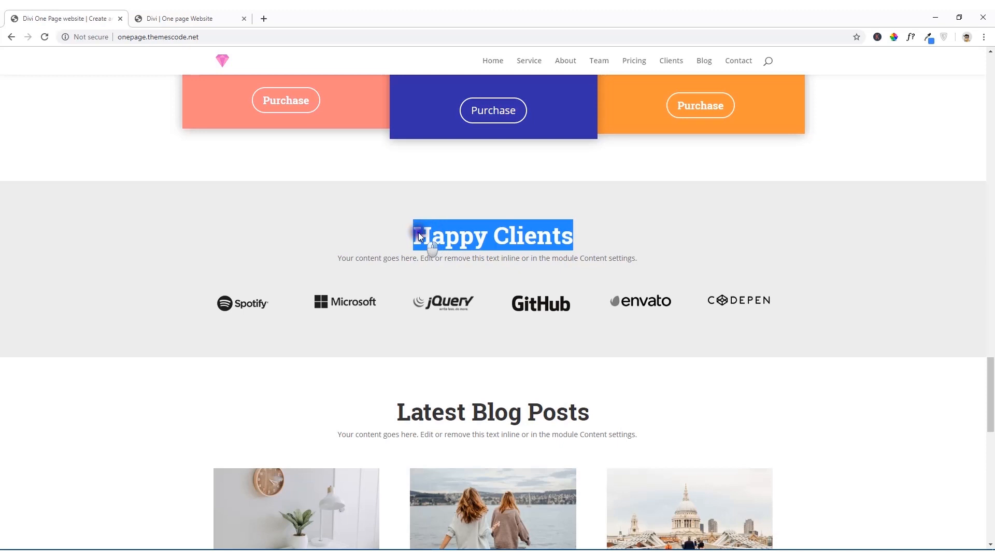
pyautogui.rightClick(418, 232)
pyautogui.click(430, 239)
pyautogui.click(161, 15)
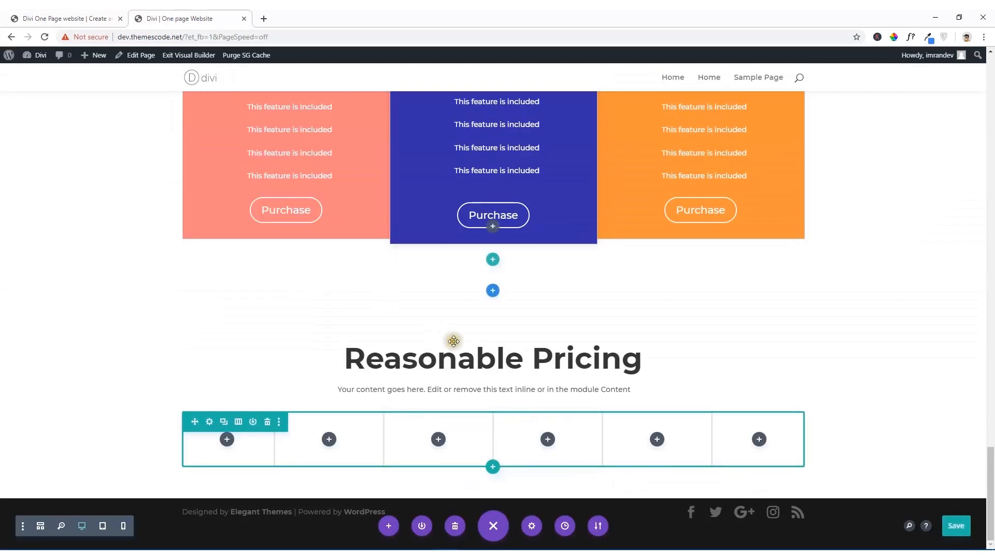
pyautogui.moveTo(638, 363); pyautogui.dragTo(426, 363)
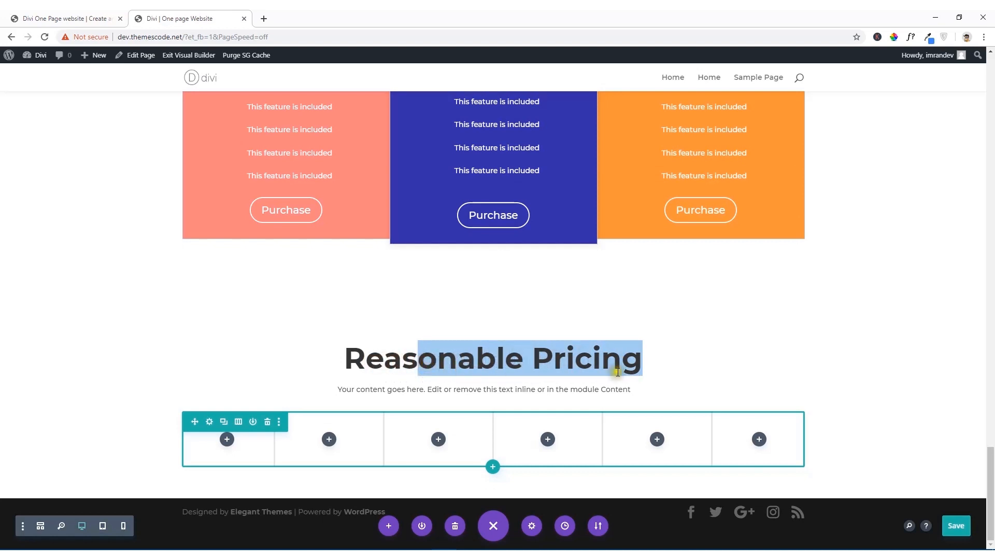
pyautogui.click(633, 363)
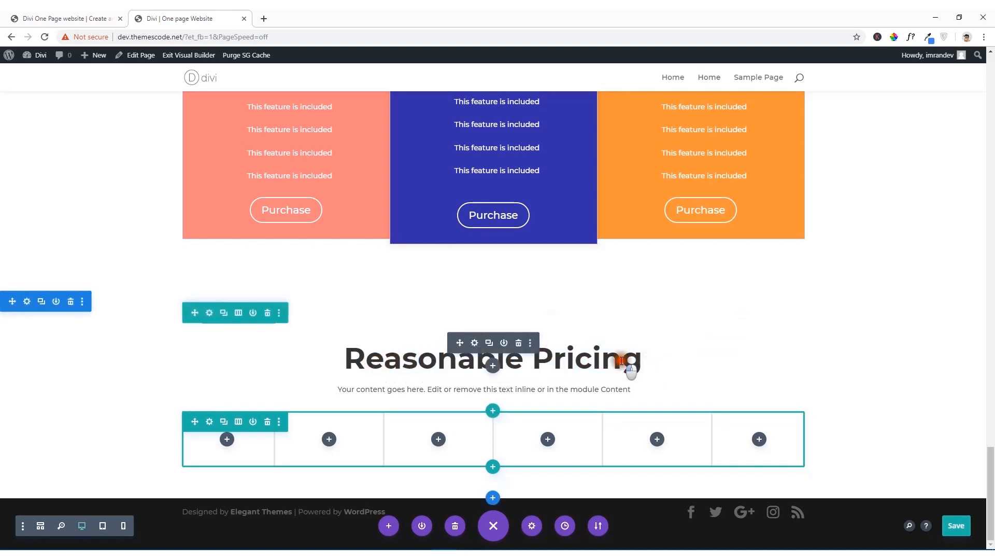
pyautogui.click(594, 357)
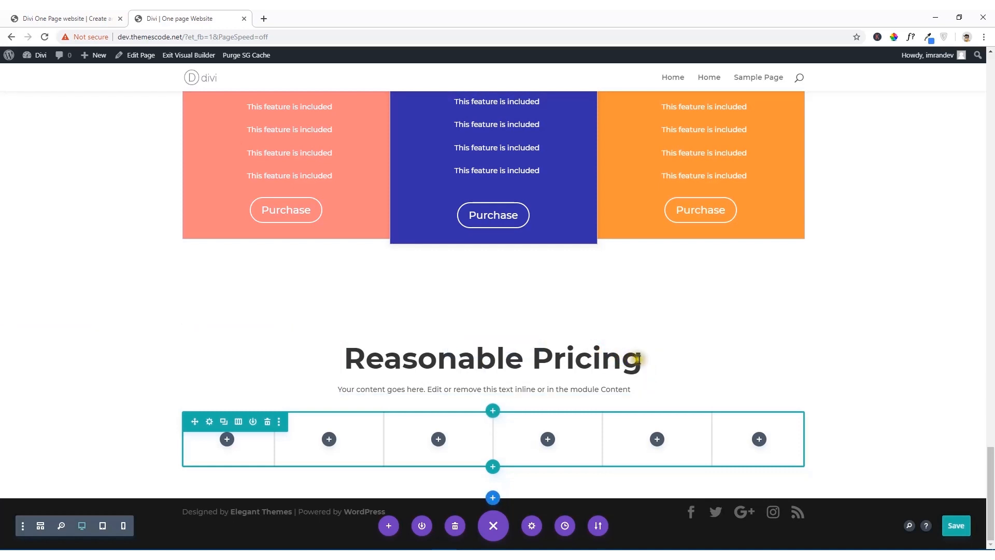
pyautogui.moveTo(638, 359); pyautogui.dragTo(344, 357)
pyautogui.write('Happy Clients')
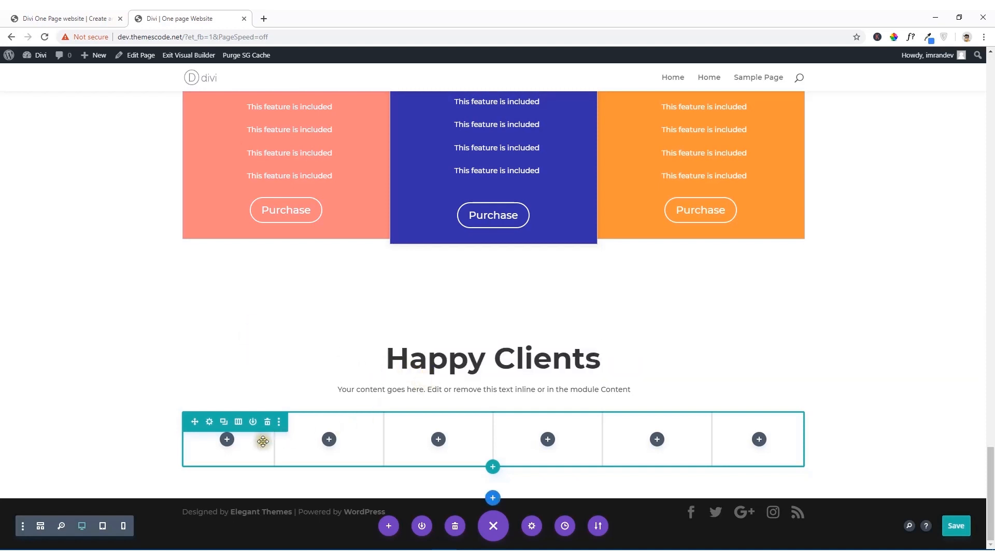
# Step: Add an Image module to the first column of the Happy Clients row and set its image to spotify.png
pyautogui.click(84, 15)
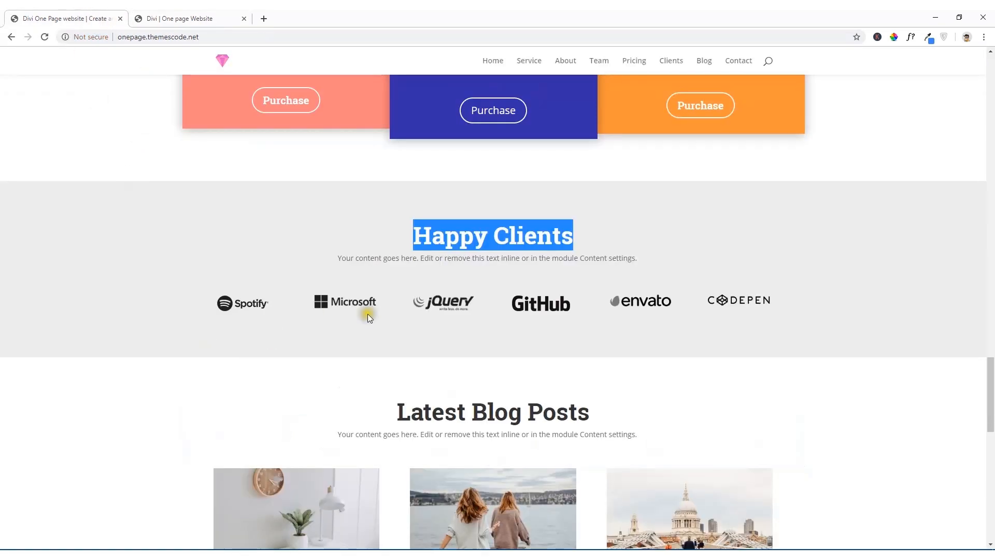
pyautogui.click(157, 20)
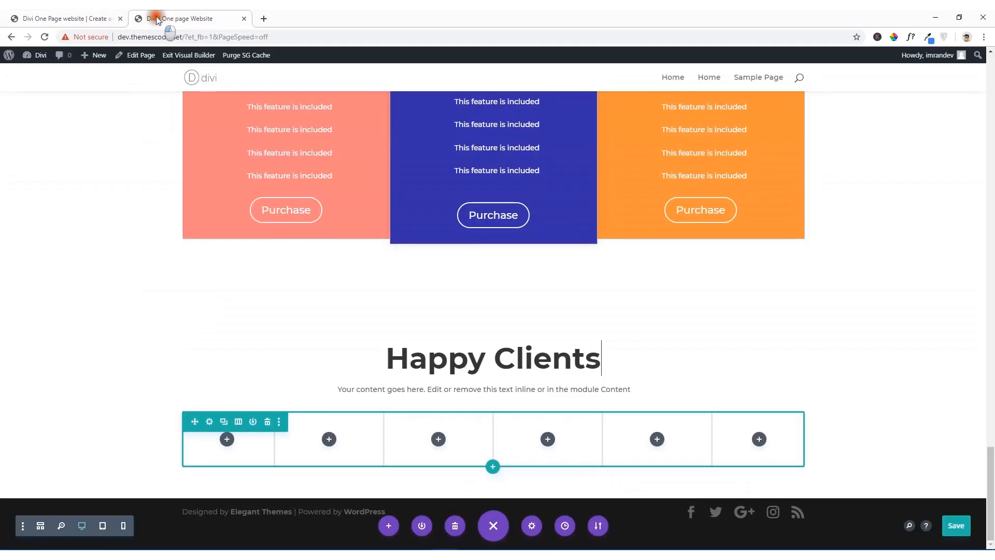
pyautogui.click(227, 440)
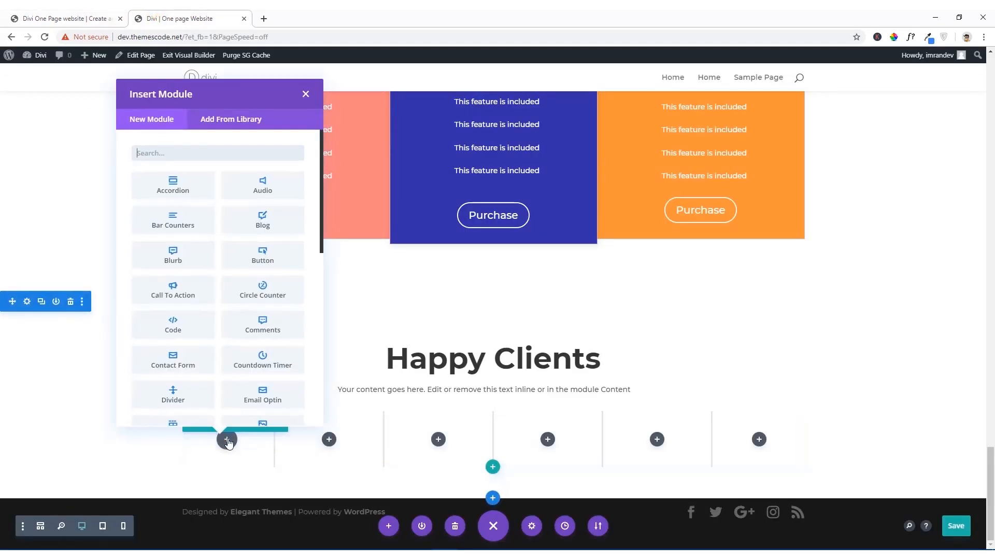
pyautogui.scroll(-2, 167, 288)
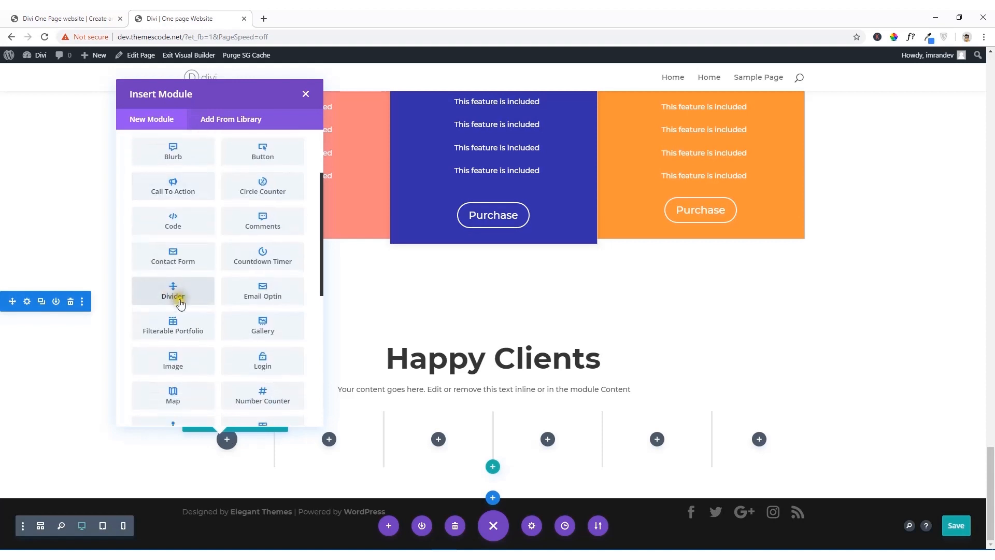
pyautogui.click(182, 363)
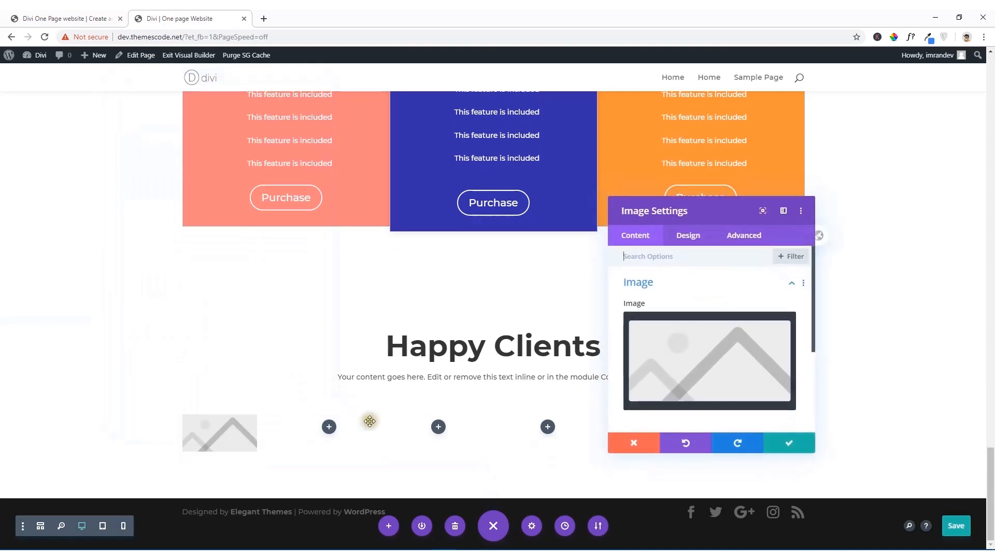
pyautogui.click(692, 360)
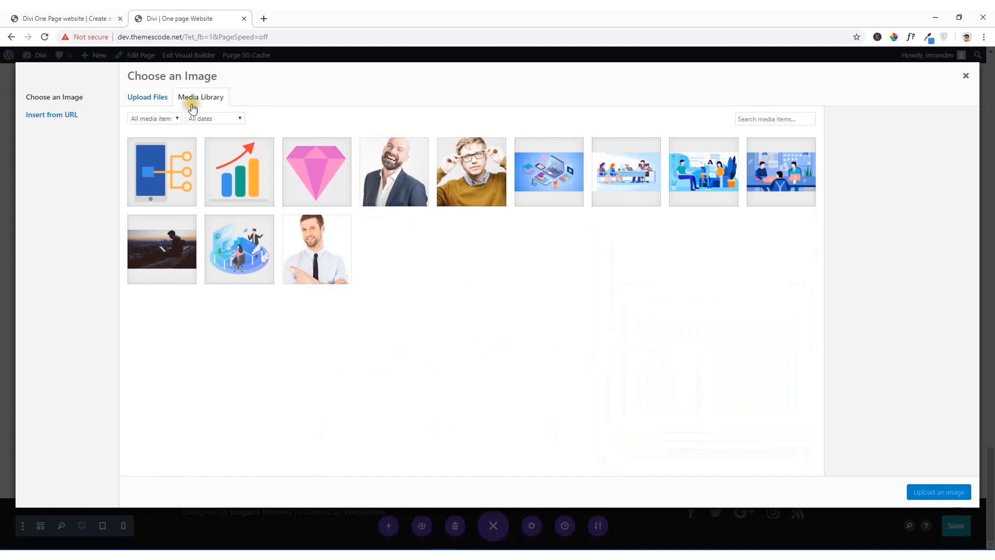
pyautogui.click(54, 17)
pyautogui.click(149, 16)
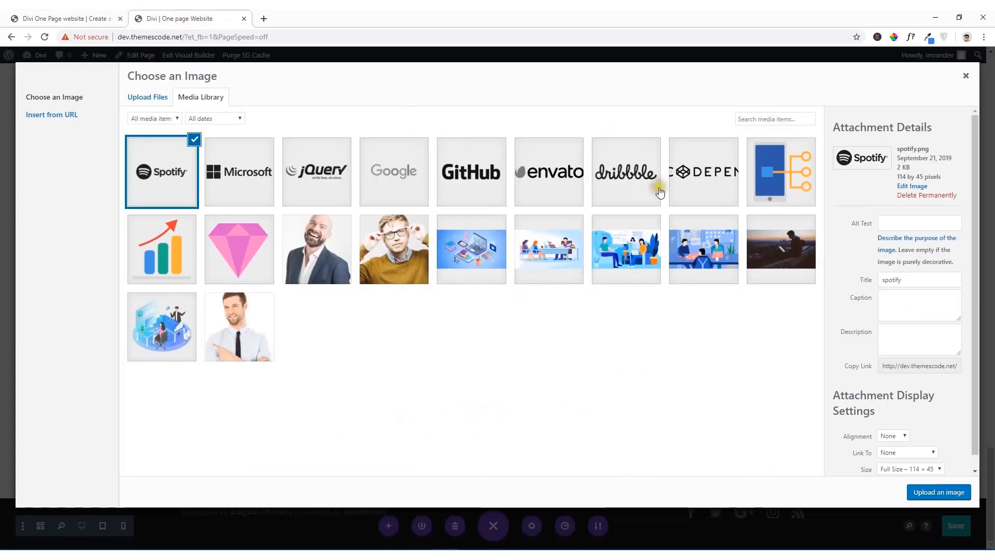
pyautogui.click(934, 499)
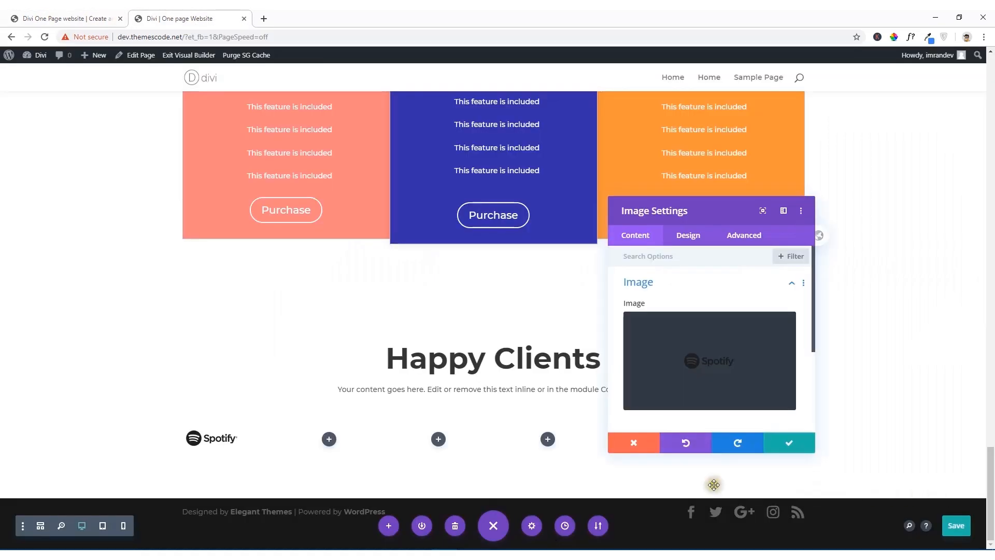
# Step: Add an Image module with the Microsoft logo from the media library to the second column
pyautogui.click(329, 439)
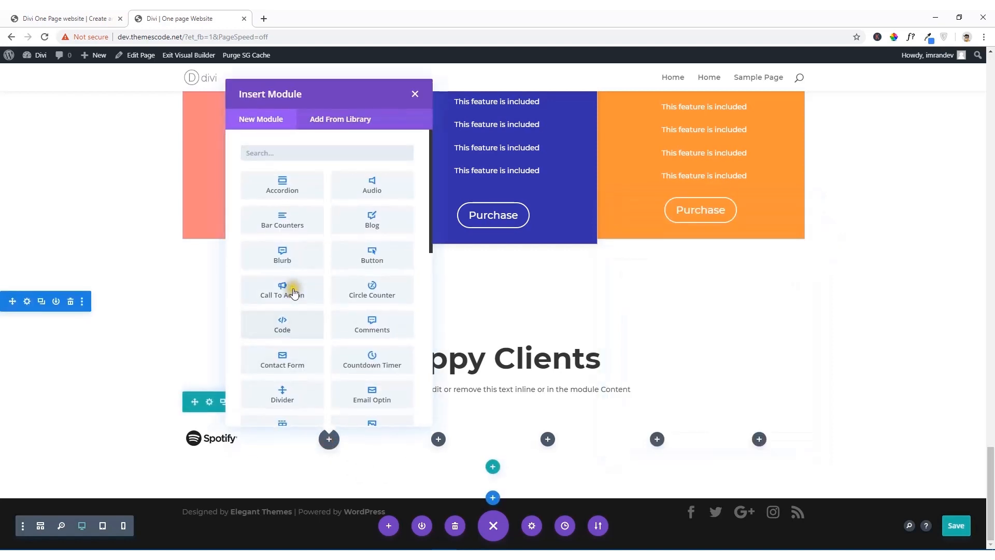
pyautogui.scroll(-2, 280, 394)
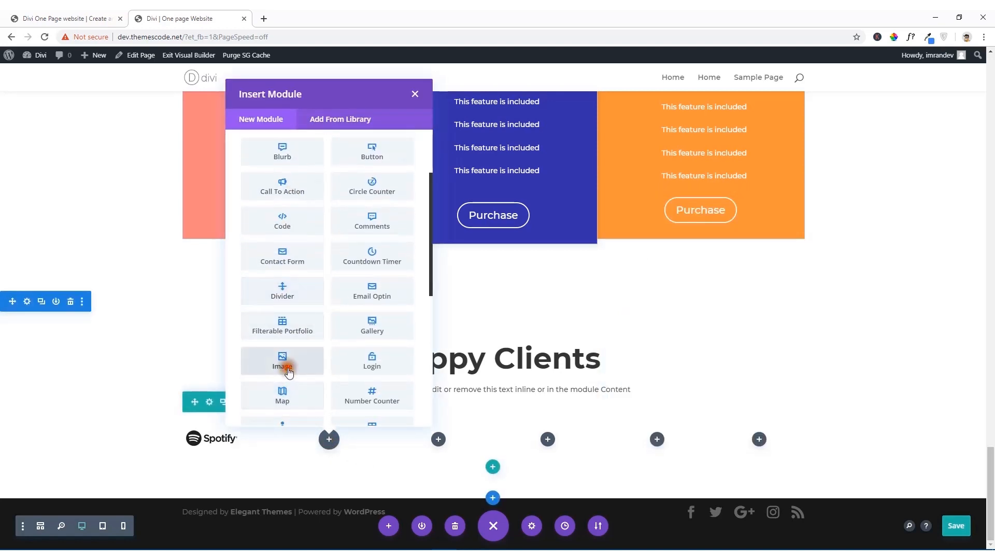
pyautogui.click(282, 362)
pyautogui.click(683, 375)
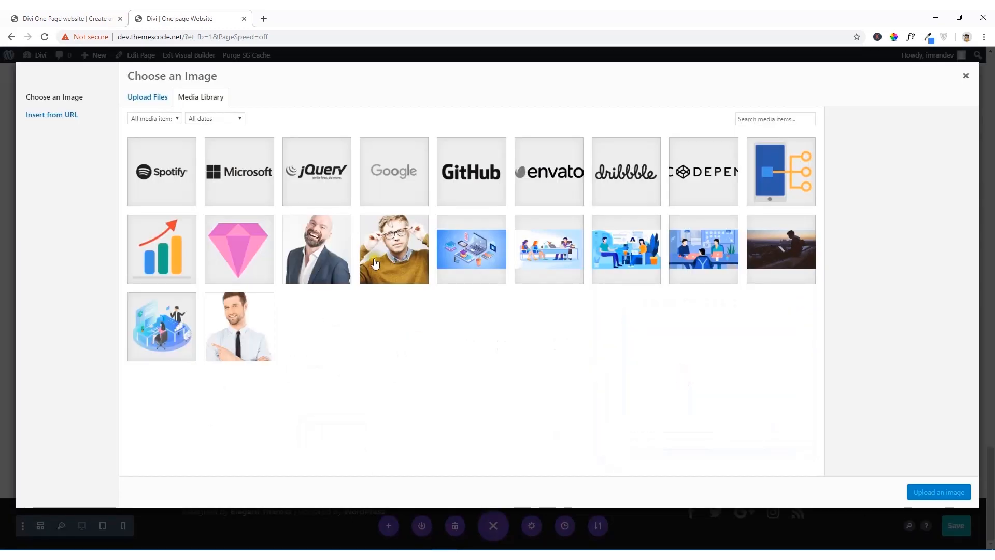
pyautogui.click(243, 184)
pyautogui.click(936, 493)
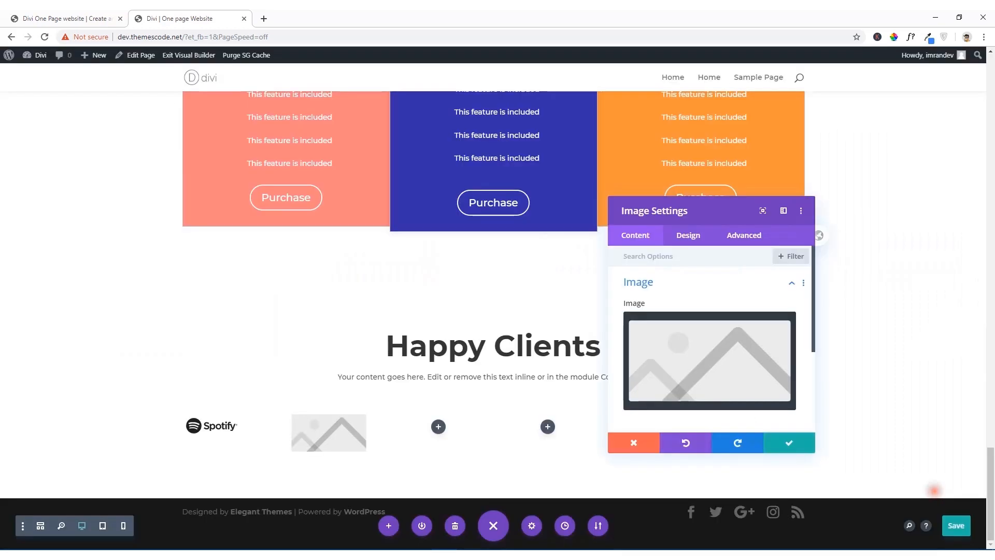
# Step: Add an Image module with the jQuery logo from the media library to the third column
pyautogui.click(438, 439)
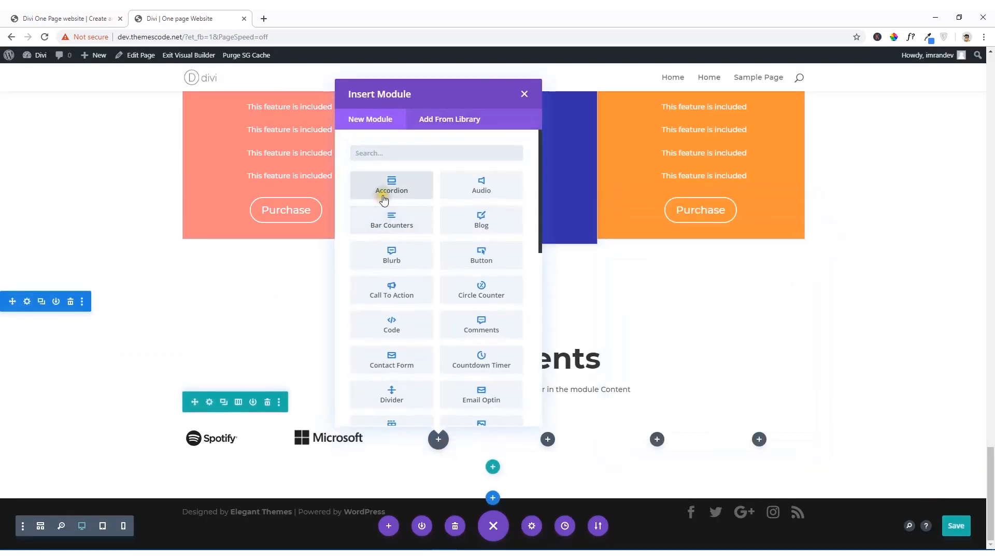
pyautogui.scroll(-3, 394, 384)
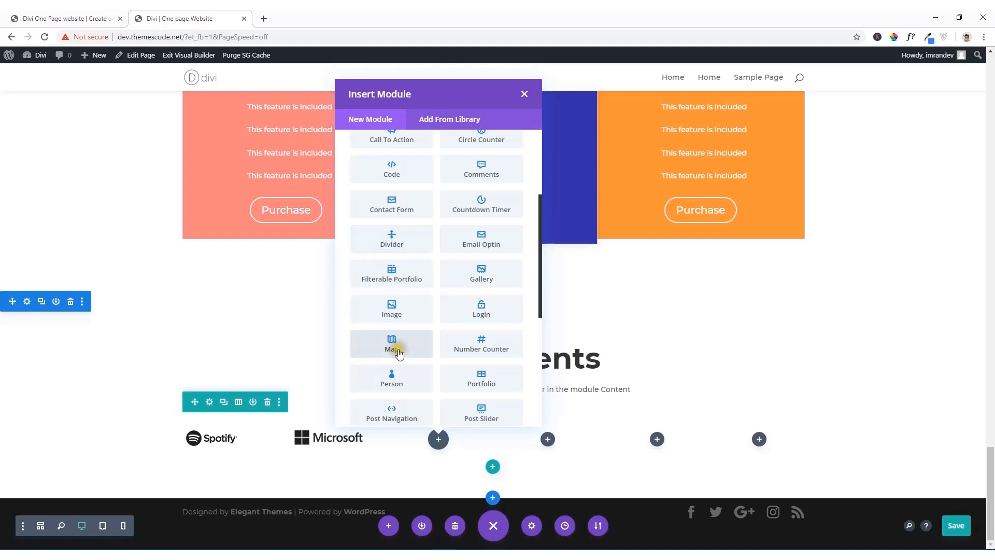
pyautogui.click(392, 308)
pyautogui.click(701, 353)
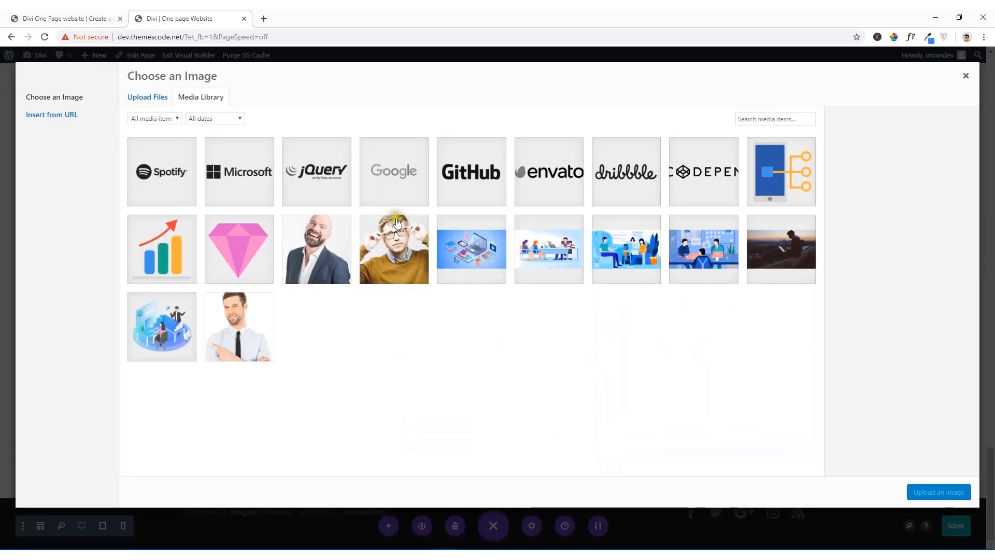
pyautogui.click(329, 200)
pyautogui.click(951, 500)
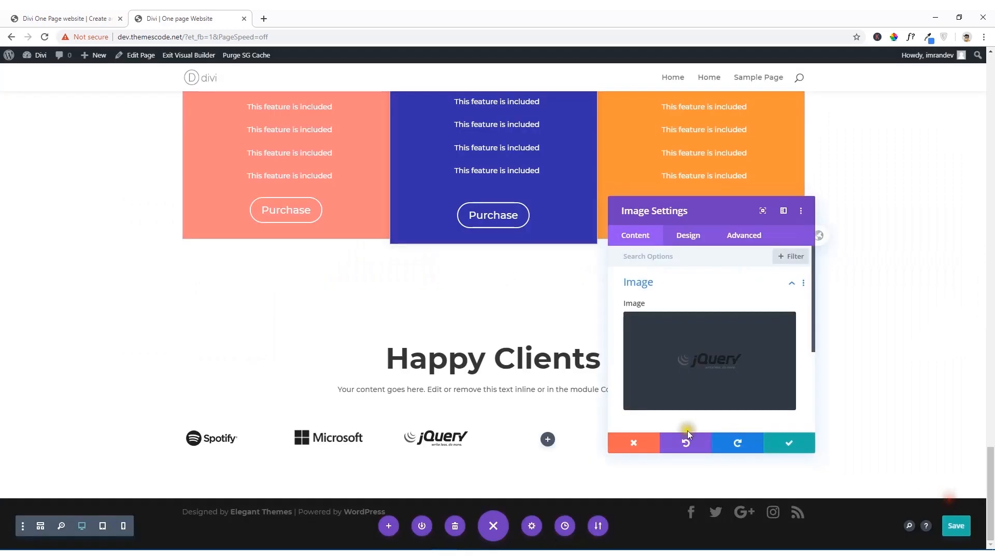
# Step: Add an Image module with the Google logo from the media library to the fourth column of the Happy Clients row
pyautogui.click(548, 441)
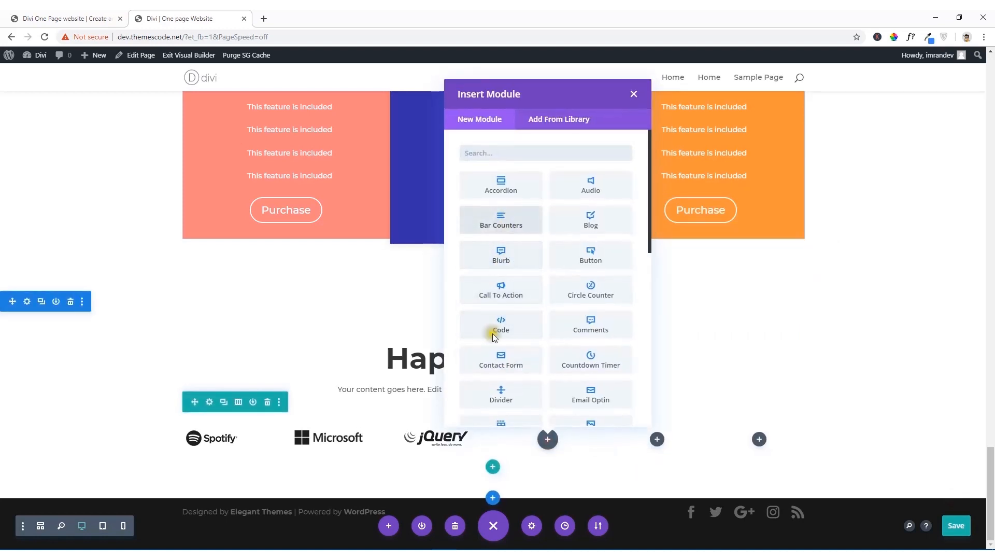
pyautogui.scroll(-2, 506, 384)
pyautogui.click(506, 365)
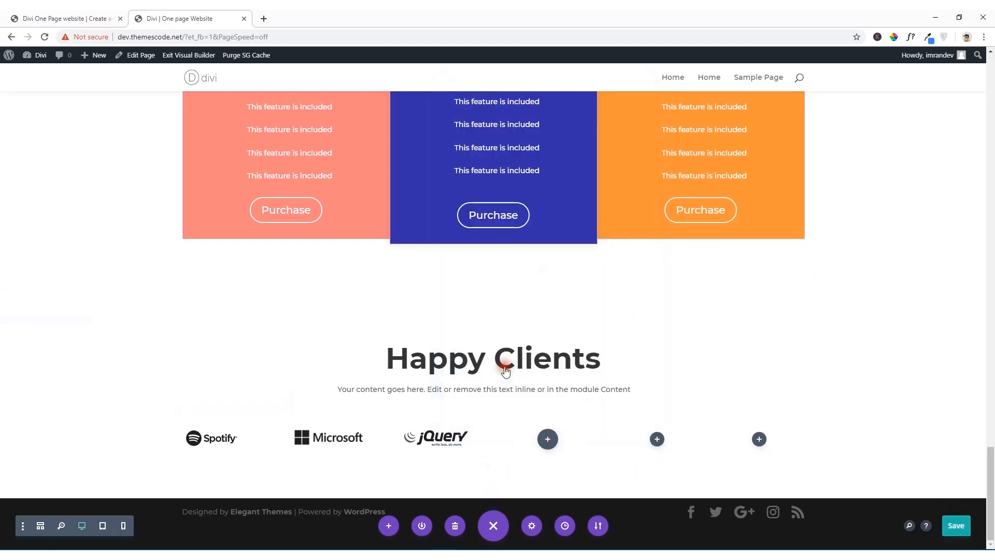
pyautogui.click(694, 348)
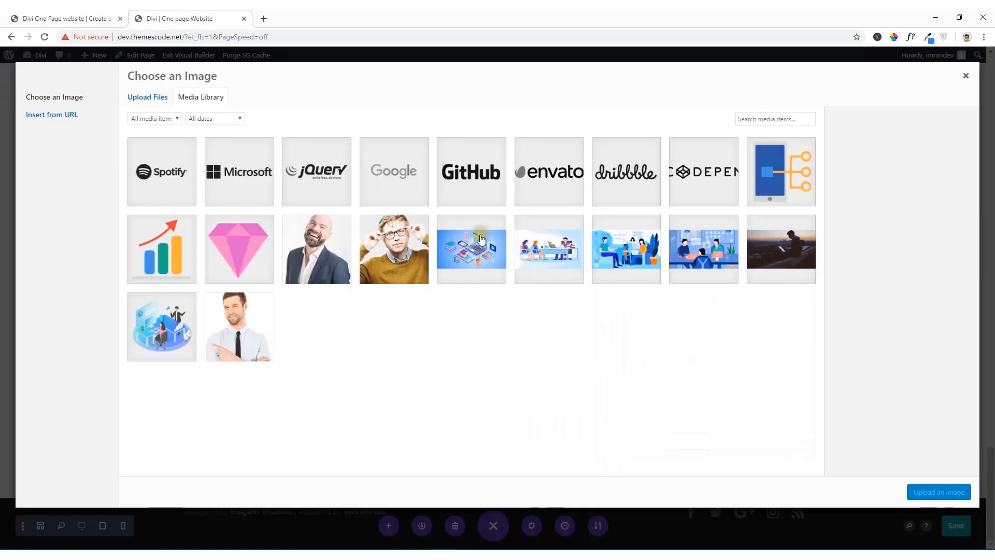
pyautogui.click(386, 188)
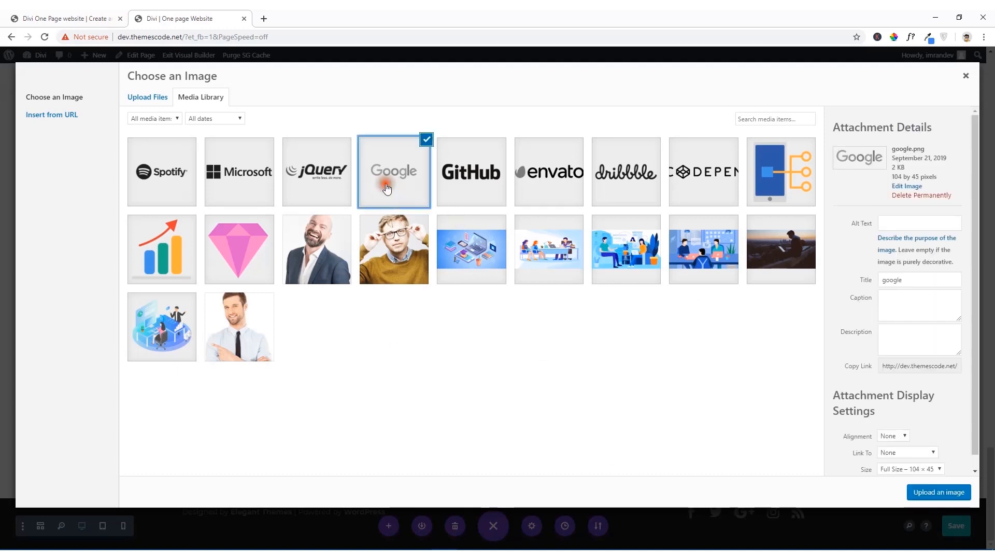
pyautogui.click(923, 490)
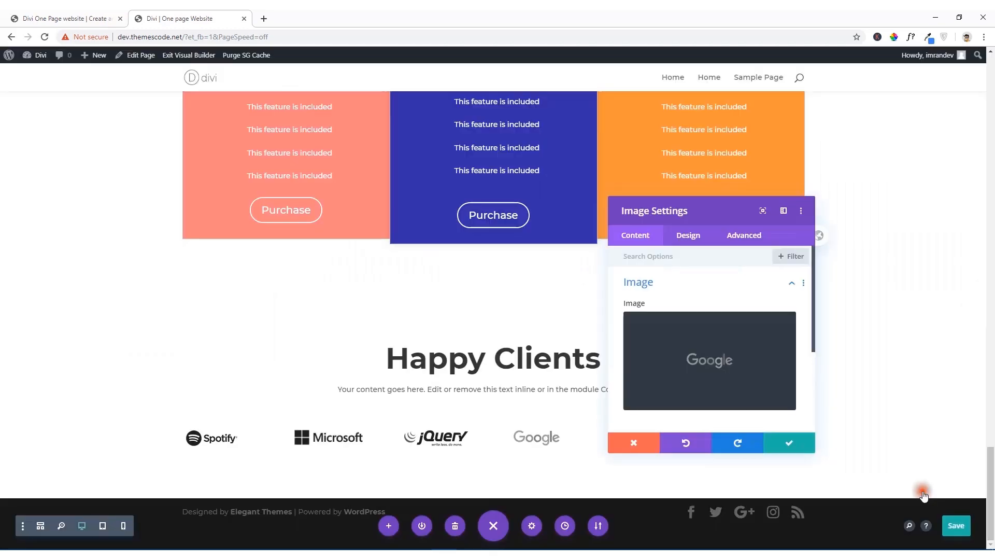
# Step: Swap the fourth column's image for the jQuery logo from the media library
pyautogui.click(718, 377)
pyautogui.click(315, 175)
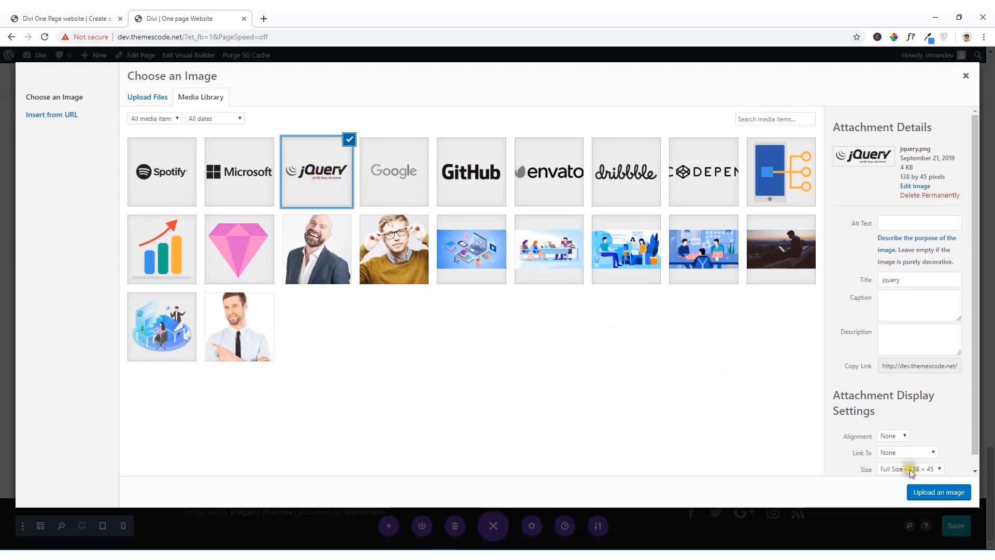
pyautogui.click(933, 491)
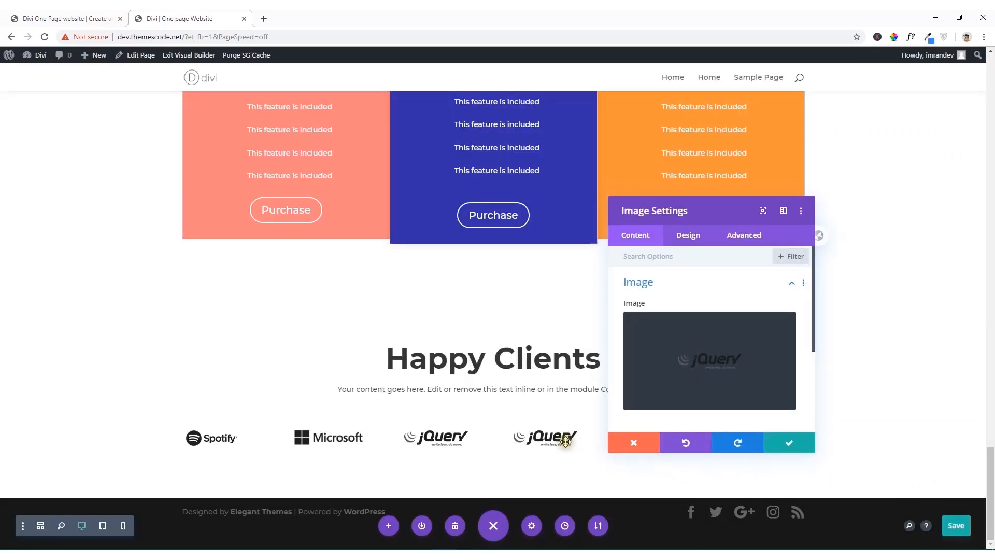
# Step: Replace the fourth column's image with the GitHub logo from the media library
pyautogui.click(718, 381)
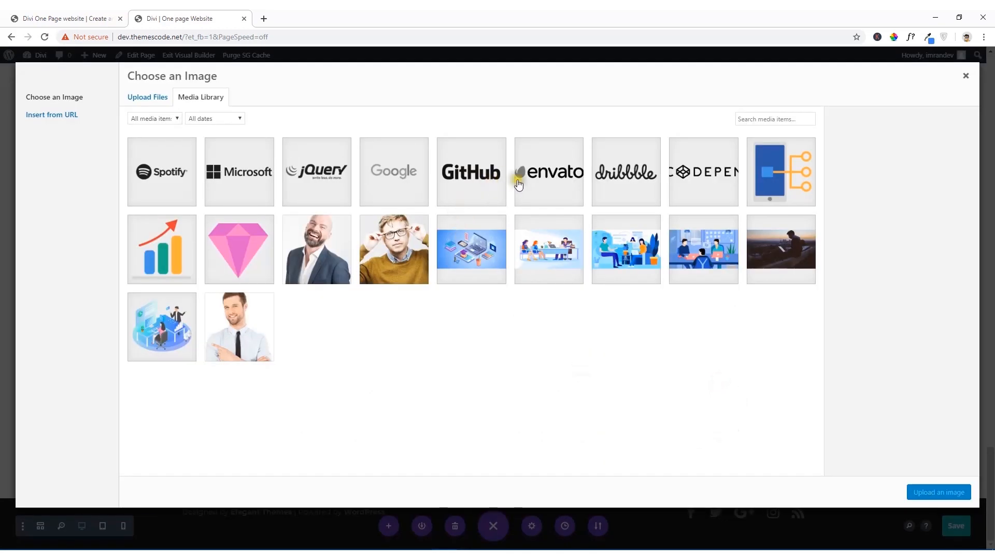
pyautogui.click(487, 182)
pyautogui.click(933, 491)
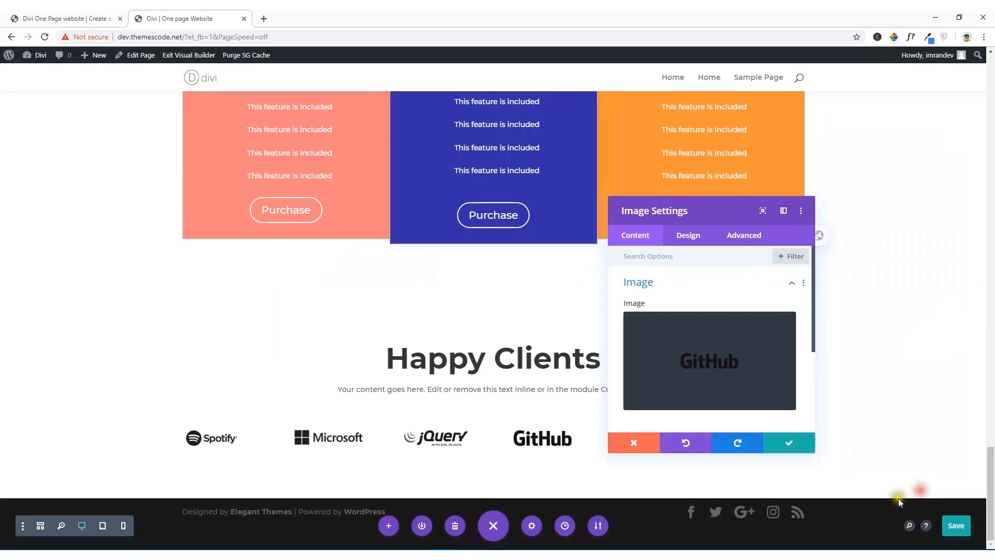
pyautogui.click(722, 368)
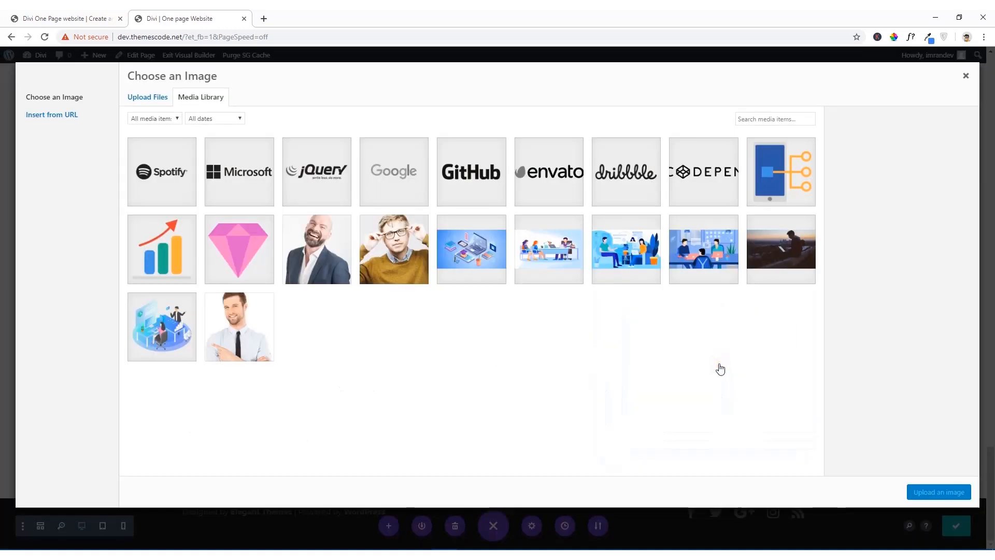
pyautogui.click(966, 76)
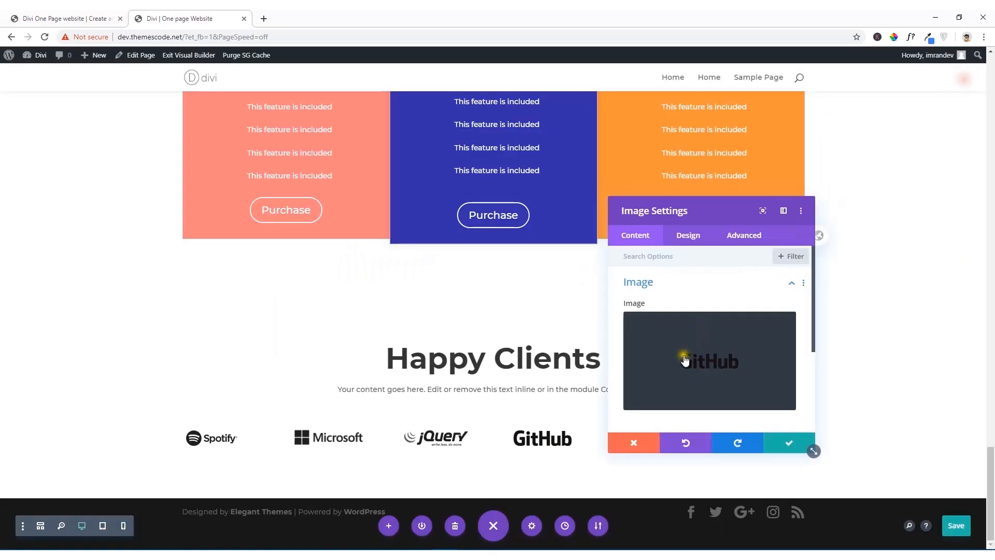
# Step: Move the image settings dialog off the empty columns and add an Image module with the Envato logo to the fifth column
pyautogui.scroll(-3, 735, 369)
pyautogui.moveTo(653, 213); pyautogui.dragTo(259, 170)
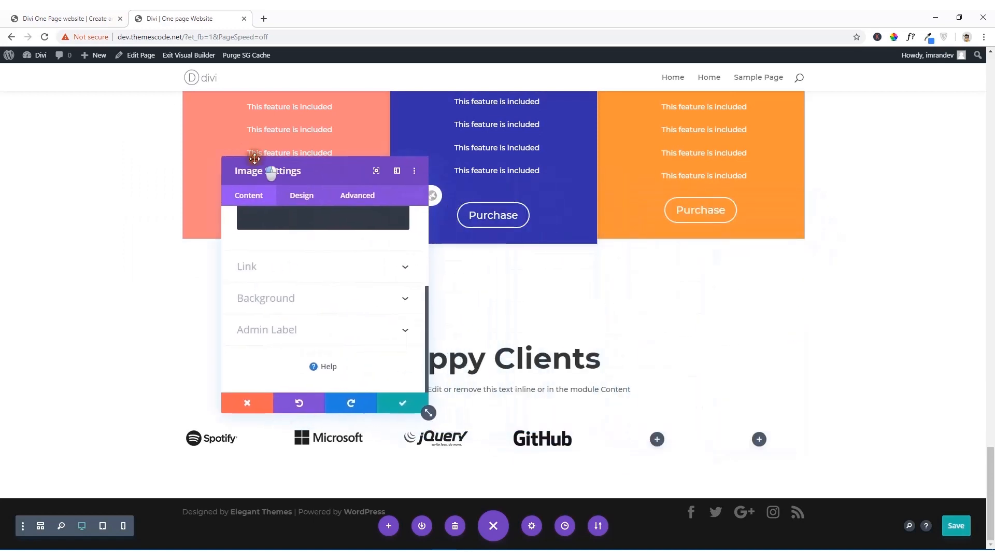
pyautogui.click(656, 440)
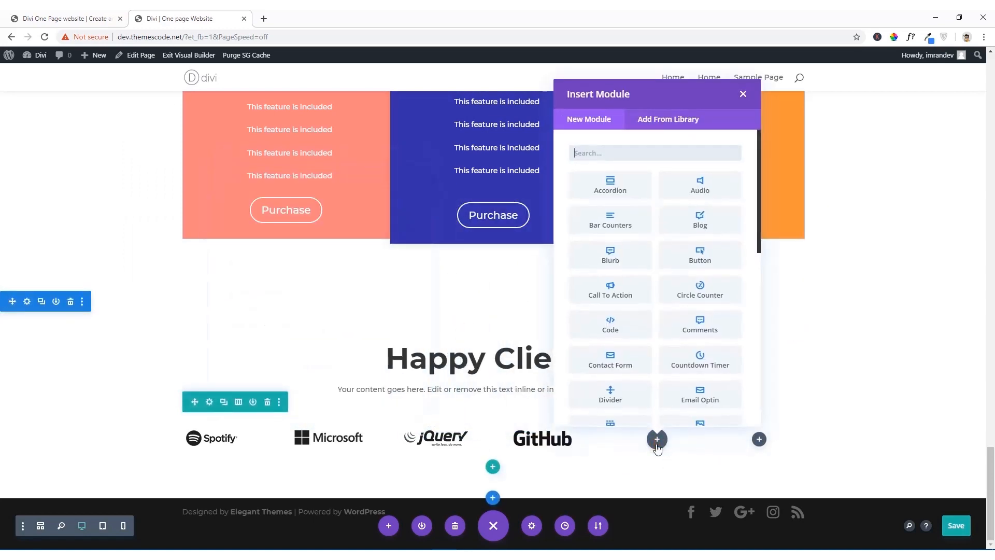
pyautogui.scroll(-2, 644, 378)
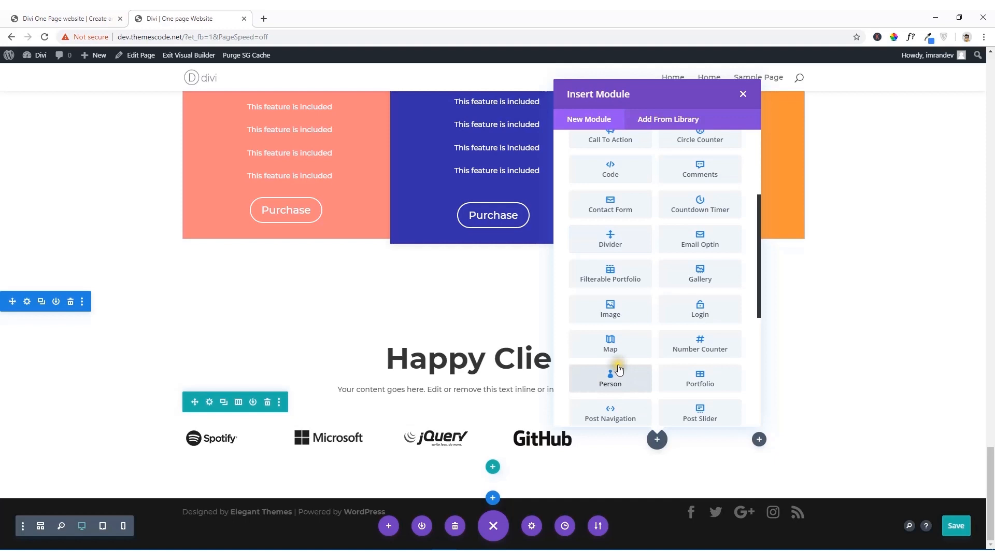
pyautogui.click(602, 311)
pyautogui.click(360, 329)
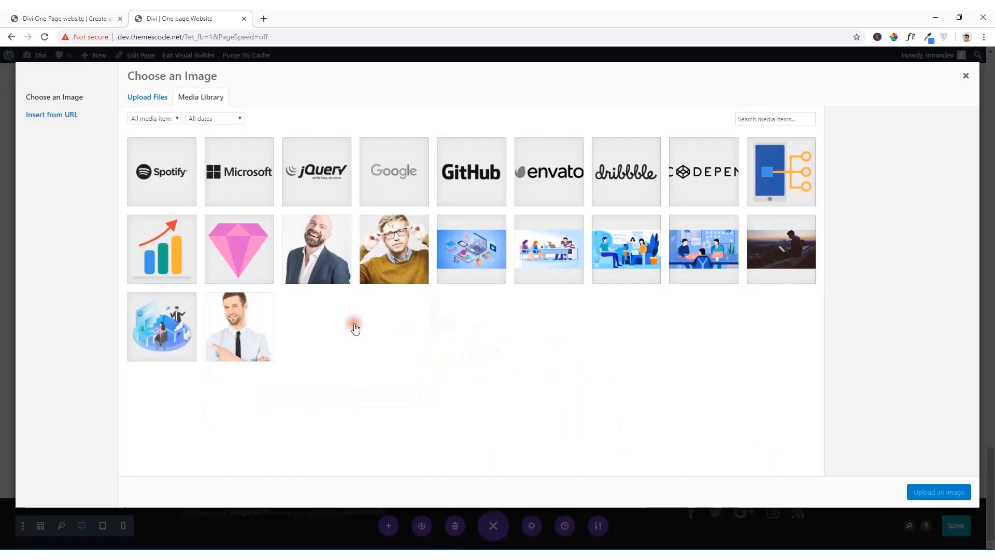
pyautogui.click(545, 188)
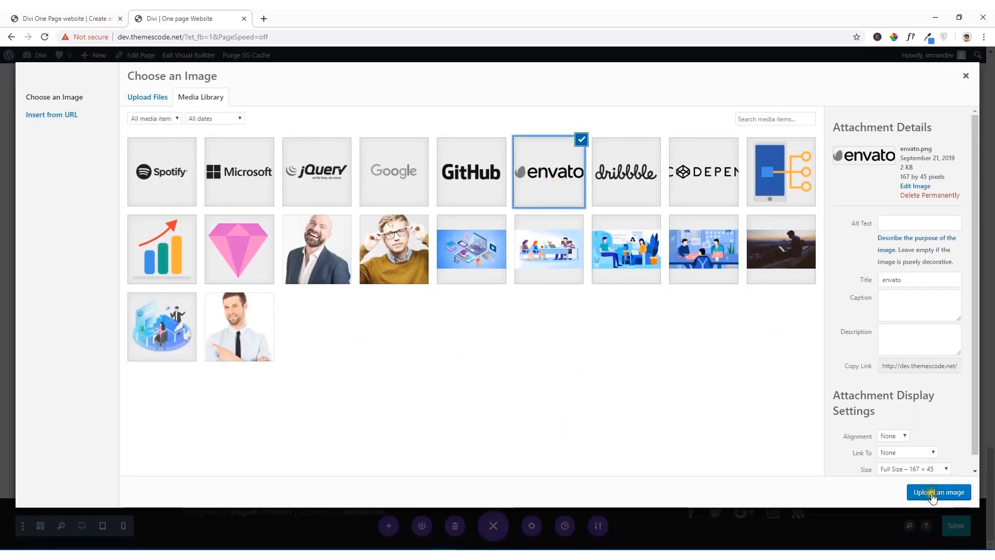
pyautogui.click(939, 492)
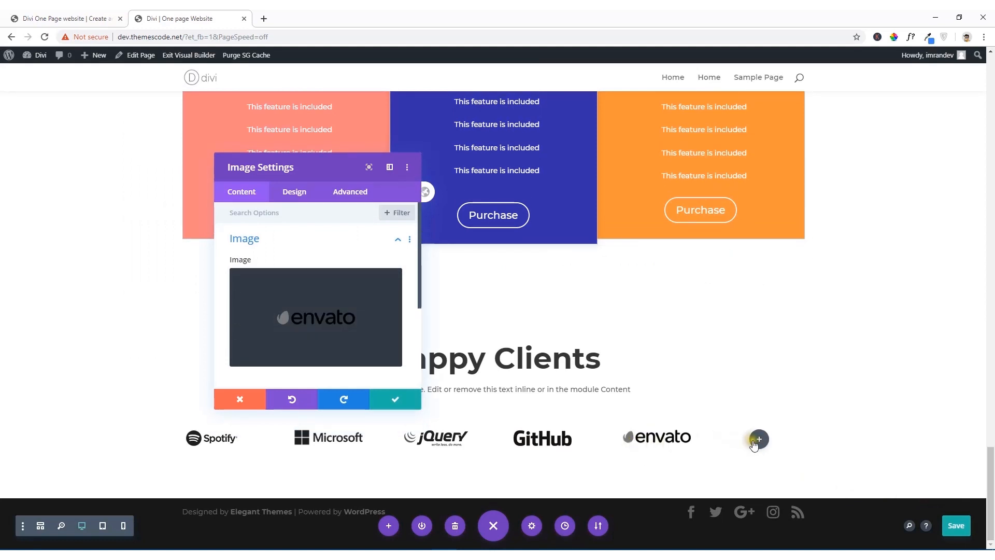
# Step: Add an Image module with the CodePen logo from the media library to the sixth column and accept its settings
pyautogui.click(759, 440)
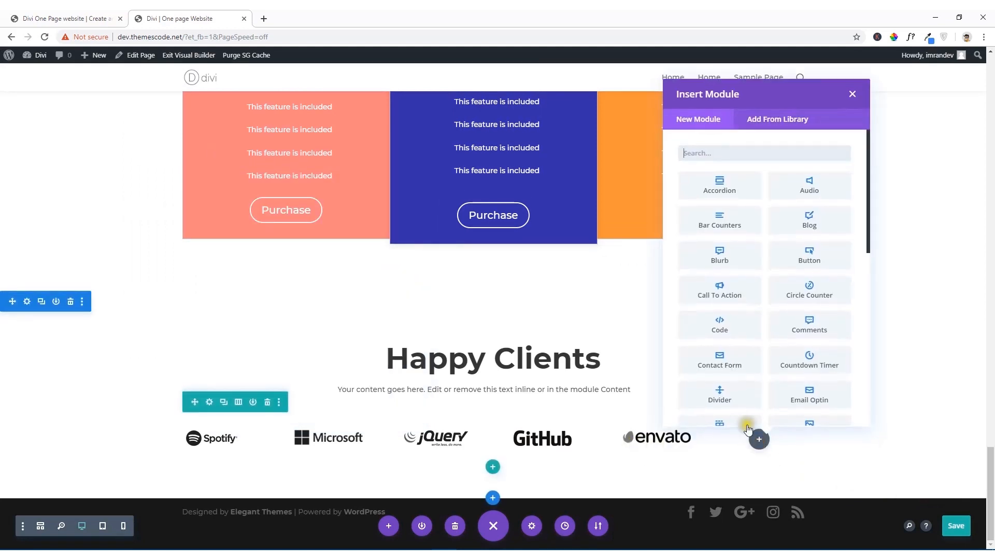
pyautogui.scroll(-2, 727, 332)
pyautogui.scroll(-2, 726, 339)
pyautogui.click(737, 316)
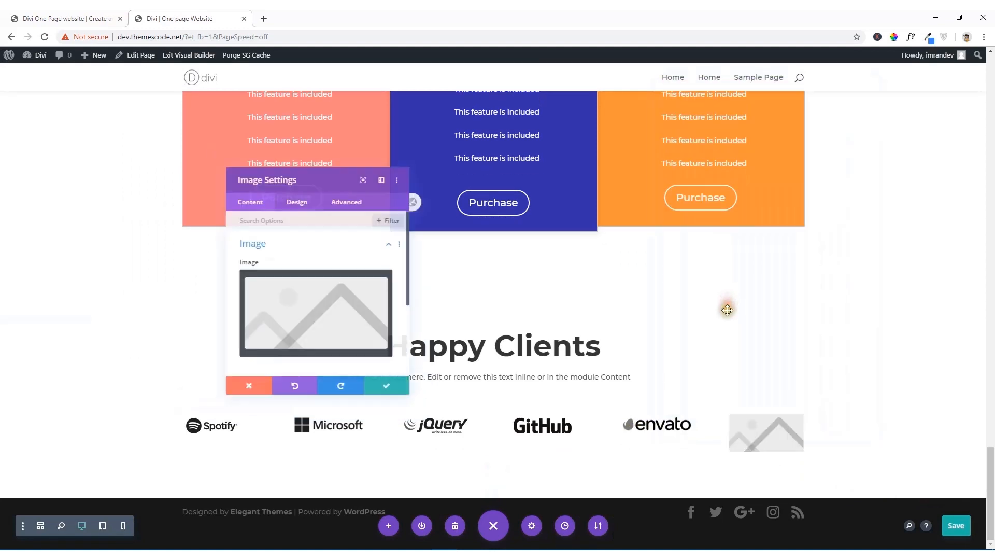
pyautogui.click(348, 301)
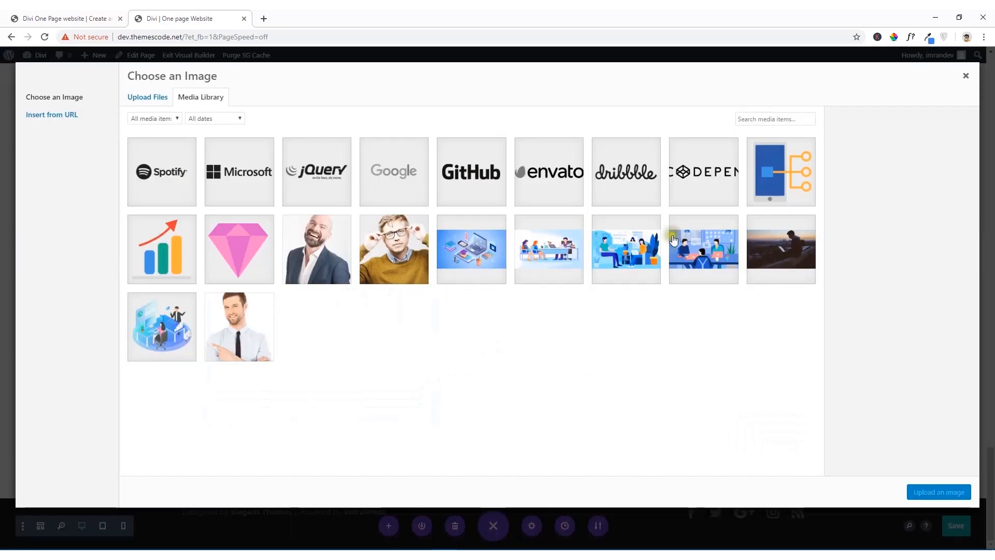
pyautogui.click(718, 178)
pyautogui.click(919, 492)
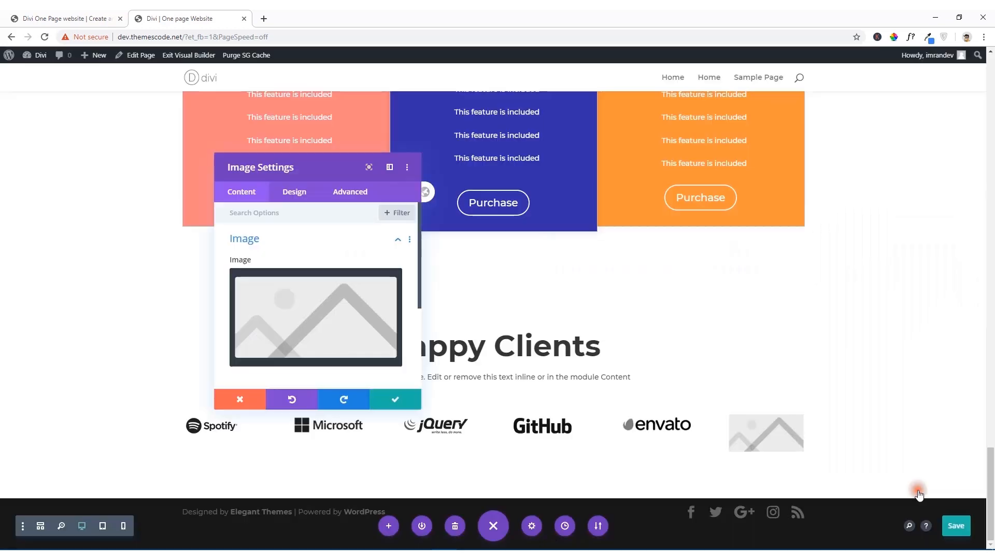
pyautogui.click(396, 399)
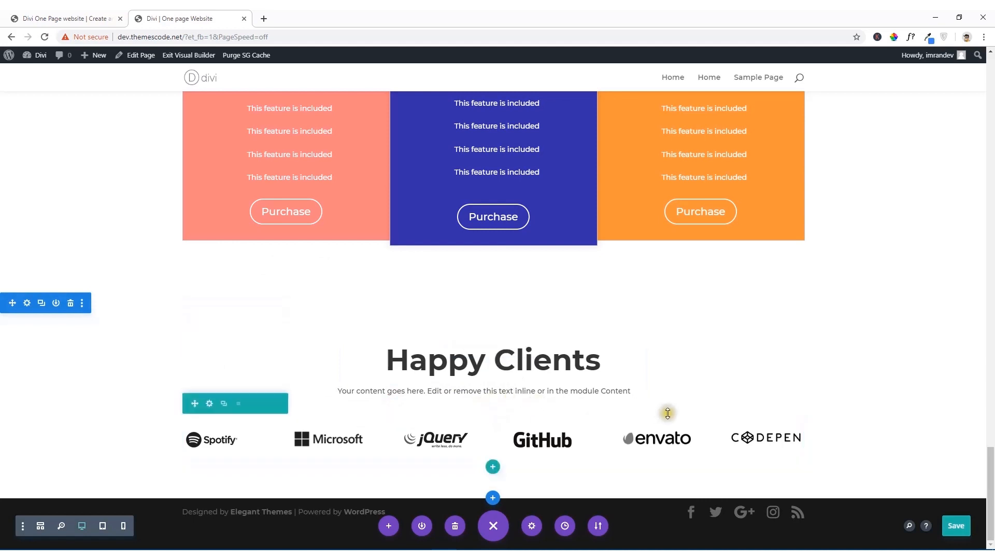
# Step: Sample the gray Happy Clients background on the reference site with the color picker and copy its hex code EDEDED
pyautogui.click(68, 14)
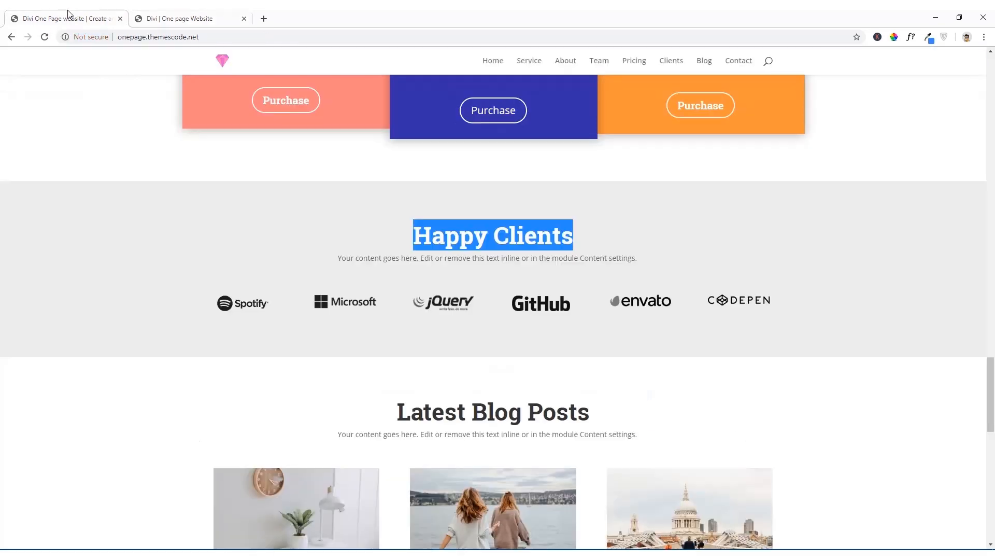
pyautogui.click(146, 284)
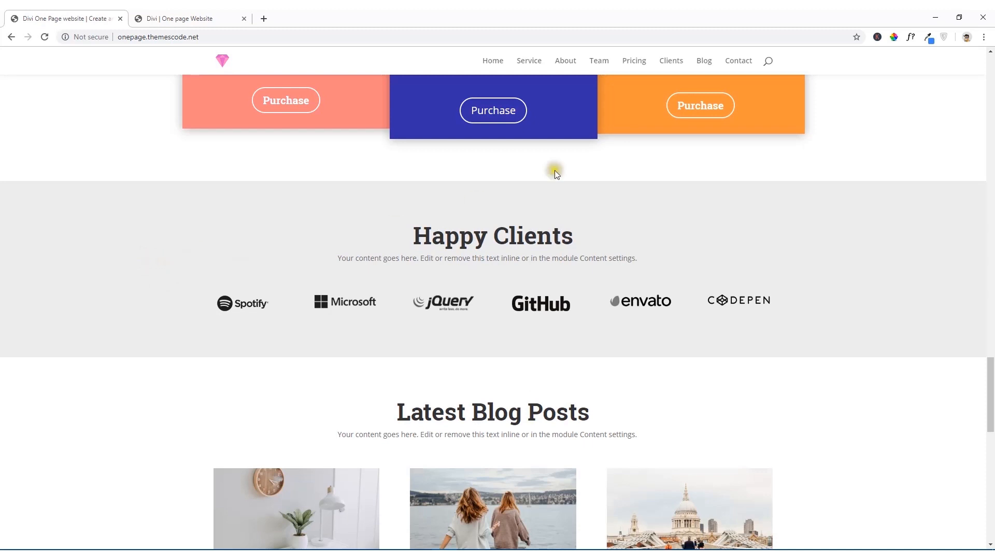
pyautogui.click(894, 36)
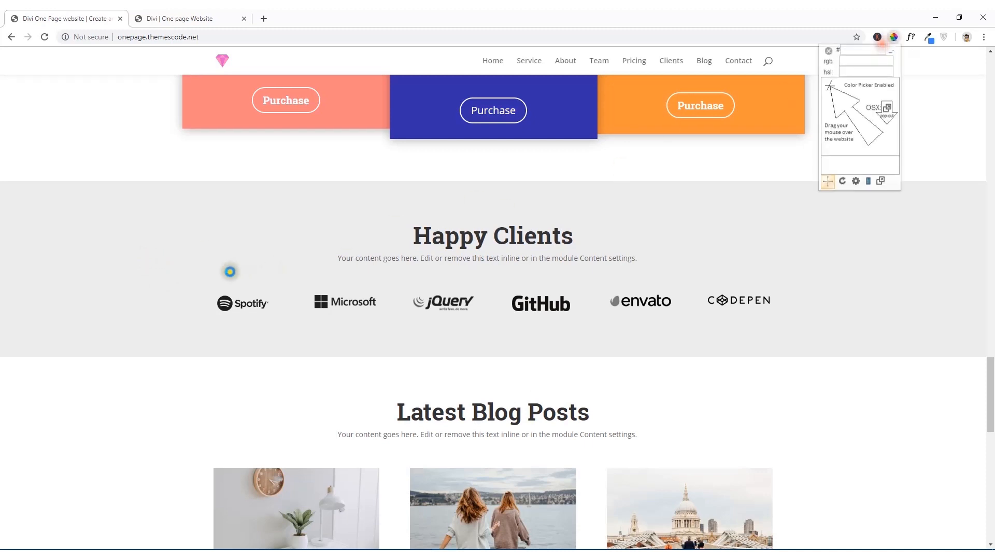
pyautogui.click(82, 229)
pyautogui.rightClick(102, 250)
pyautogui.click(117, 256)
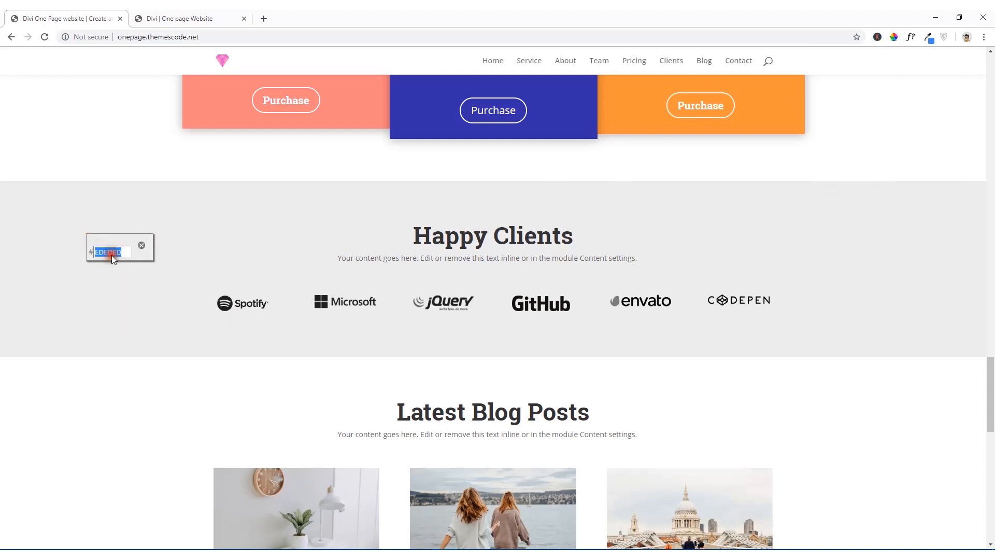
# Step: Back on the Divi page, set the Happy Clients section's background color to #ededed and save the page
pyautogui.click(181, 16)
pyautogui.moveTo(222, 391)
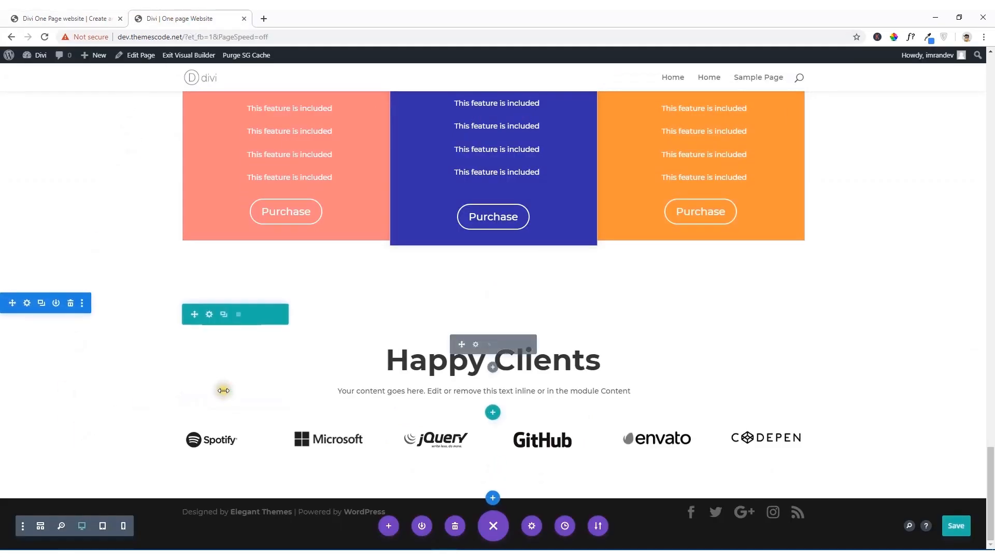
pyautogui.click(28, 303)
pyautogui.click(255, 268)
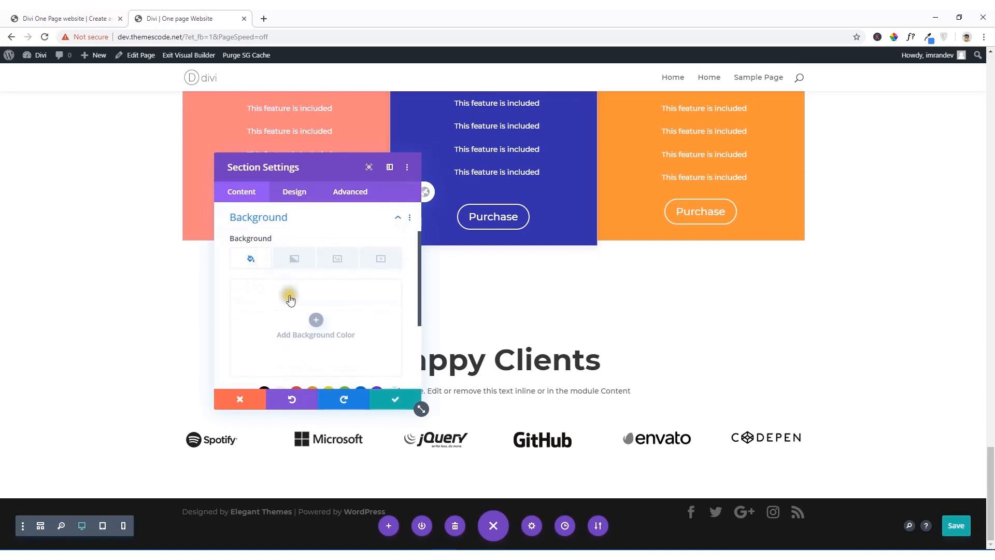
pyautogui.click(314, 321)
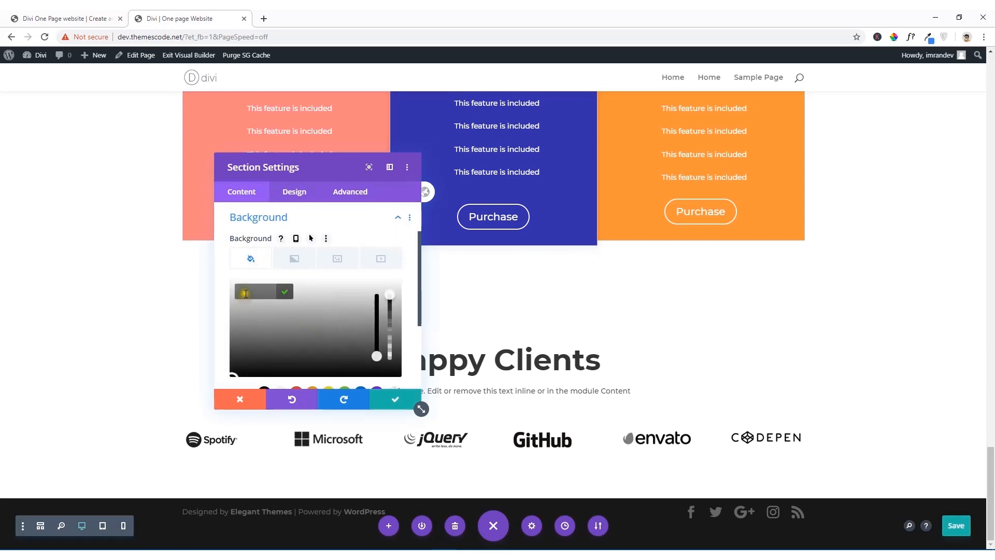
pyautogui.hotkey('ctrl', 'v')
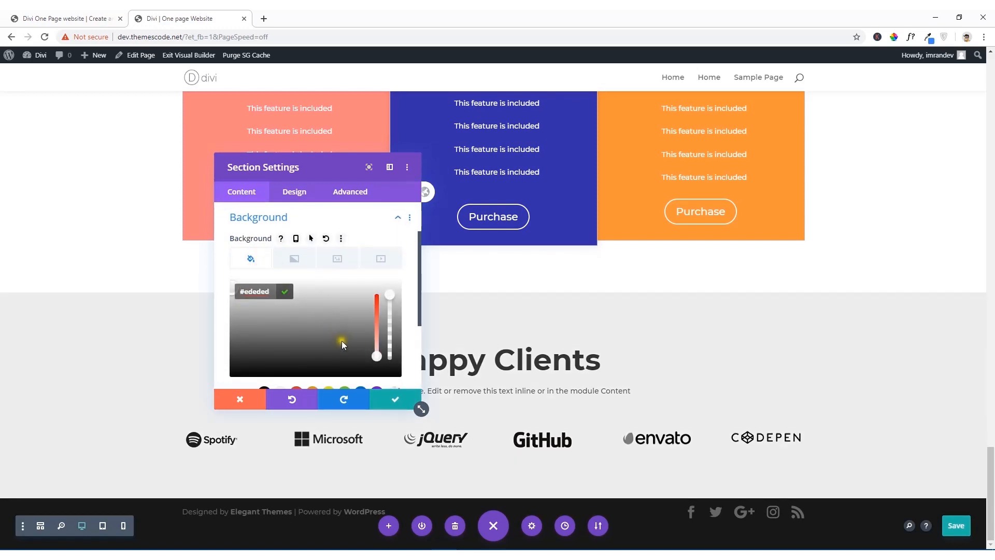
pyautogui.click(394, 398)
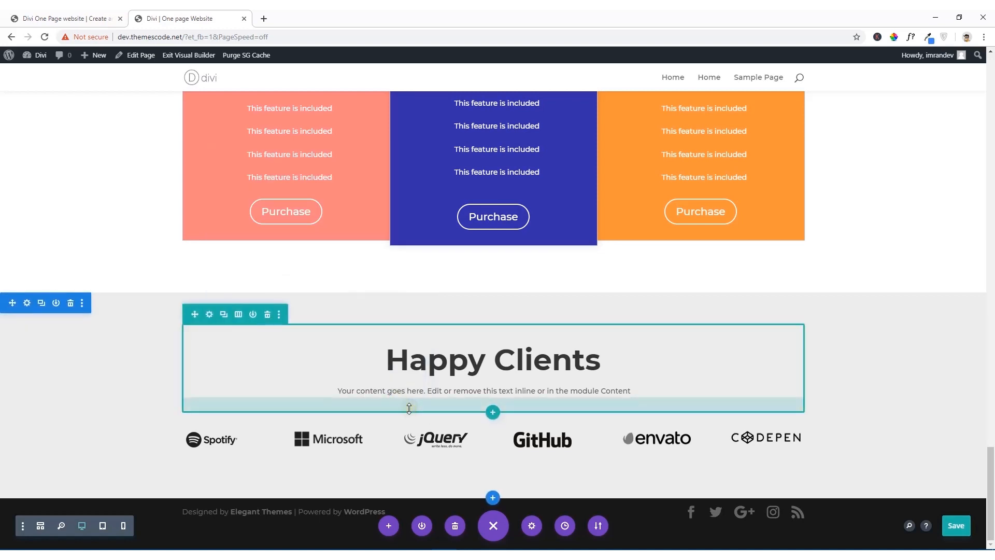
pyautogui.click(961, 526)
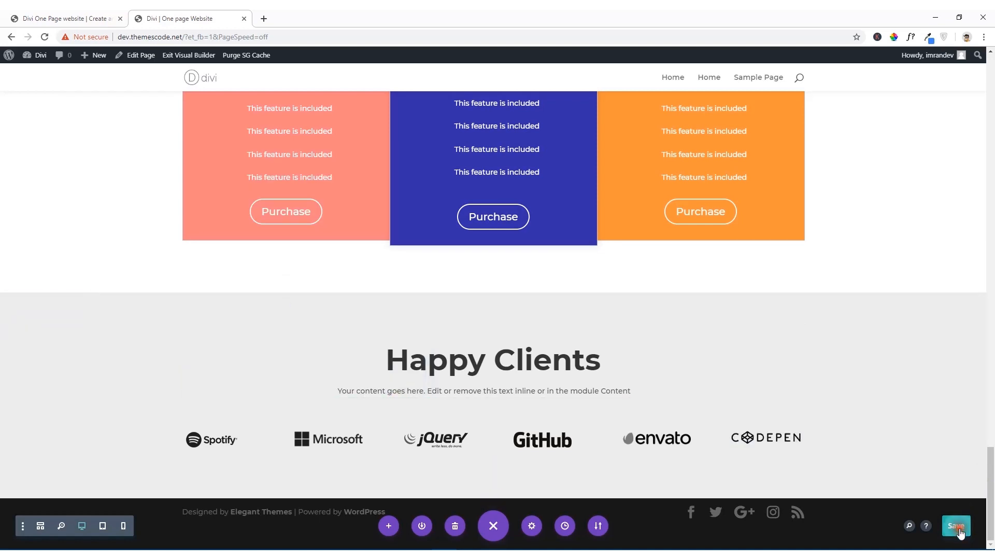
# Step: Examine the Latest Blog Posts section on the reference site and dismiss the leftover color picker readout
pyautogui.click(94, 18)
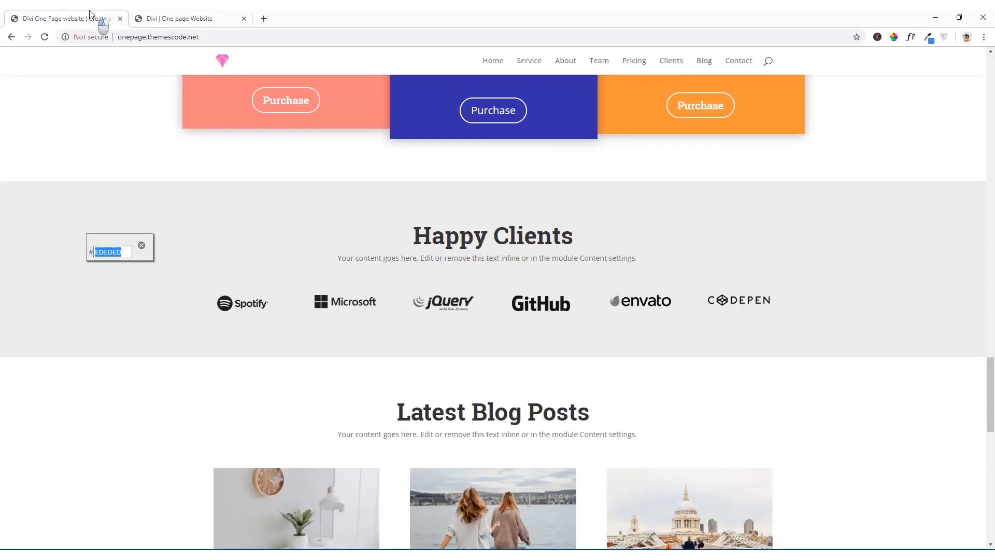
pyautogui.scroll(-4, 170, 258)
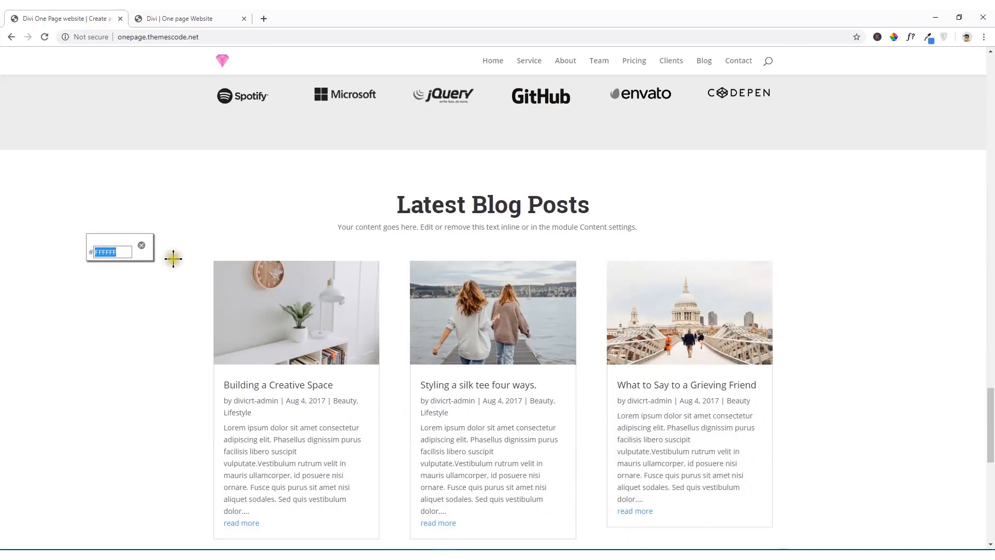
pyautogui.click(144, 248)
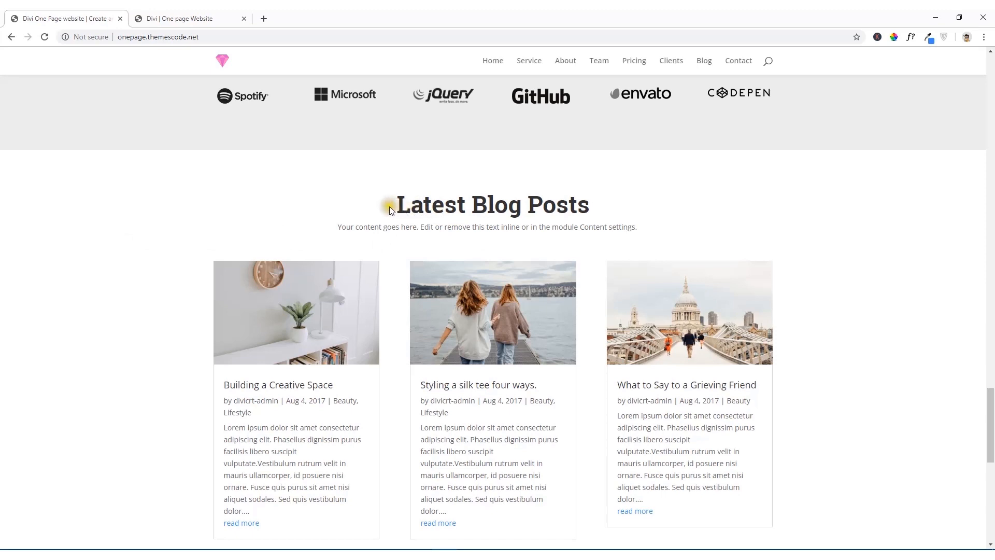
pyautogui.scroll(-2, 446, 246)
pyautogui.scroll(3, 447, 246)
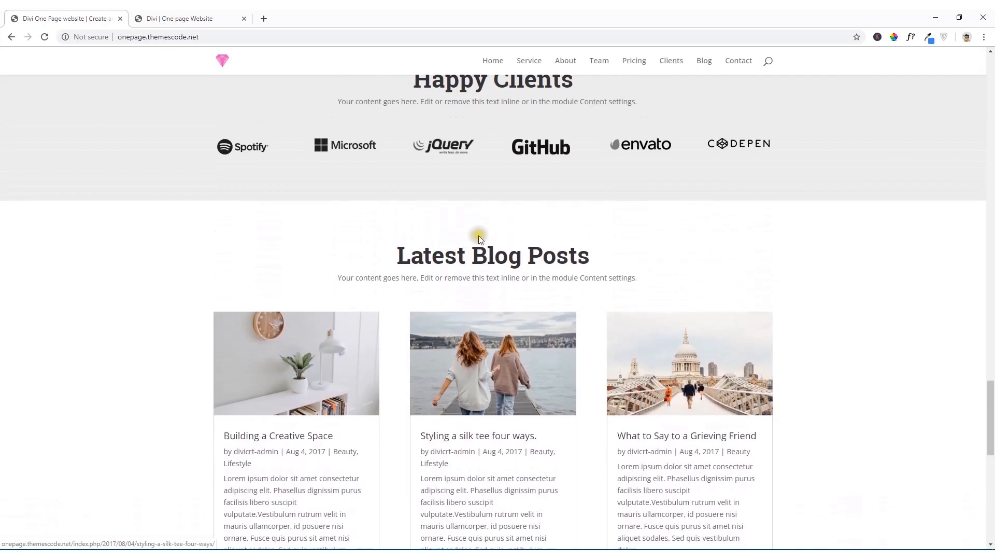
pyautogui.scroll(-3, 479, 236)
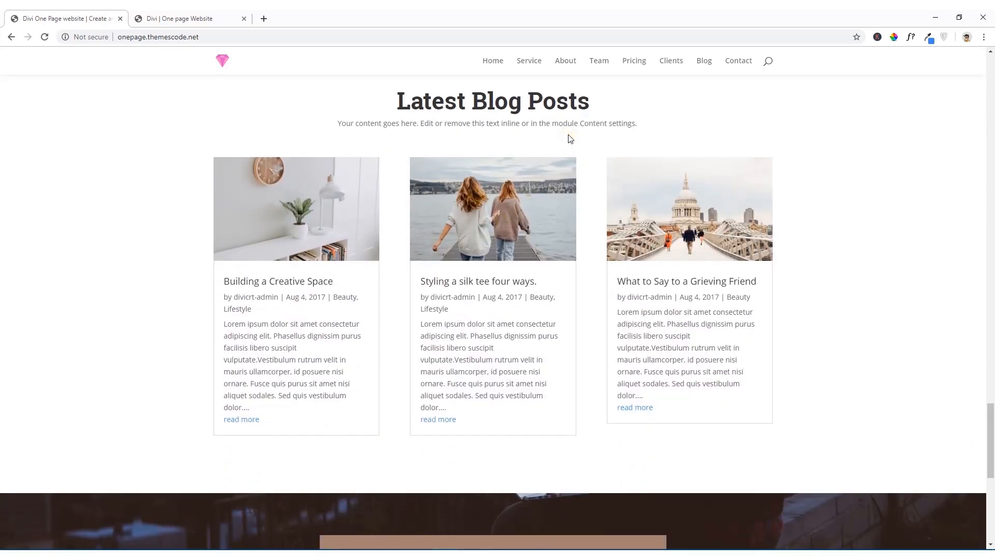
pyautogui.click(148, 18)
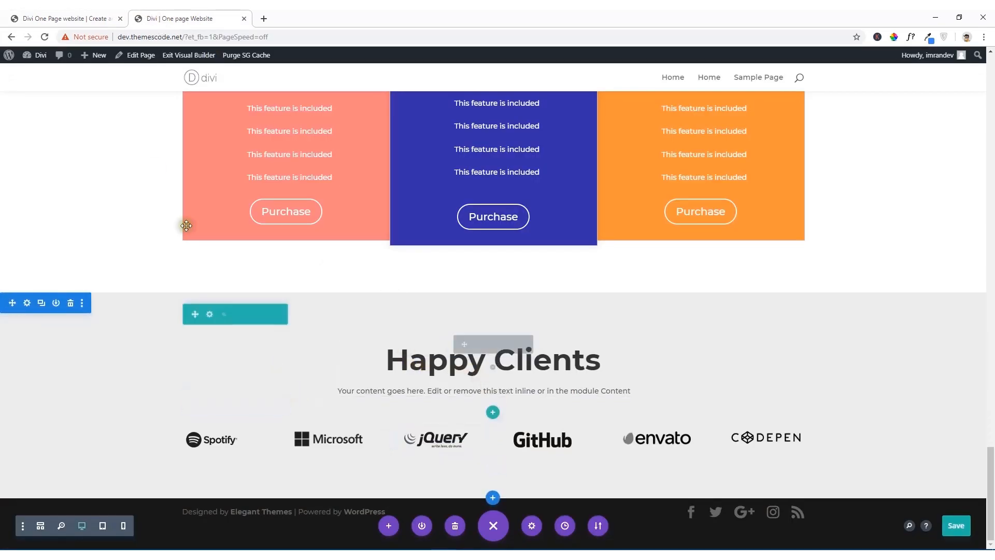
pyautogui.click(85, 20)
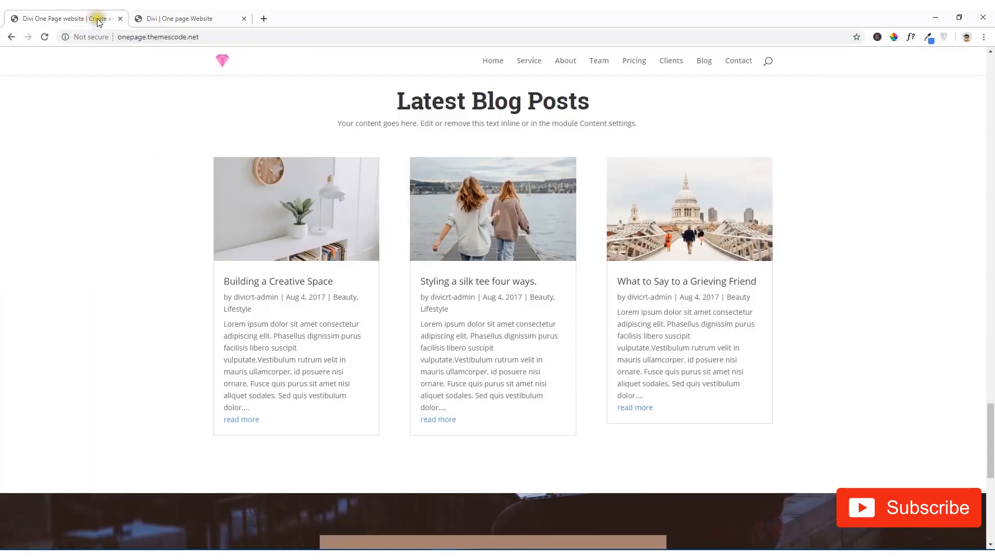
# Step: From the Divi page, open the WordPress dashboard in a new browser tab and show the list of all posts
pyautogui.click(176, 17)
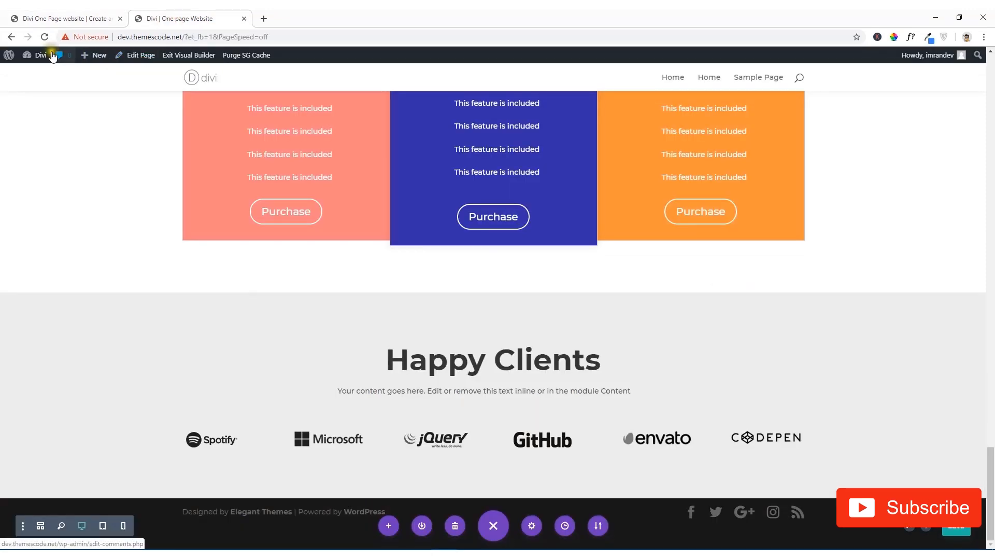
pyautogui.moveTo(39, 55)
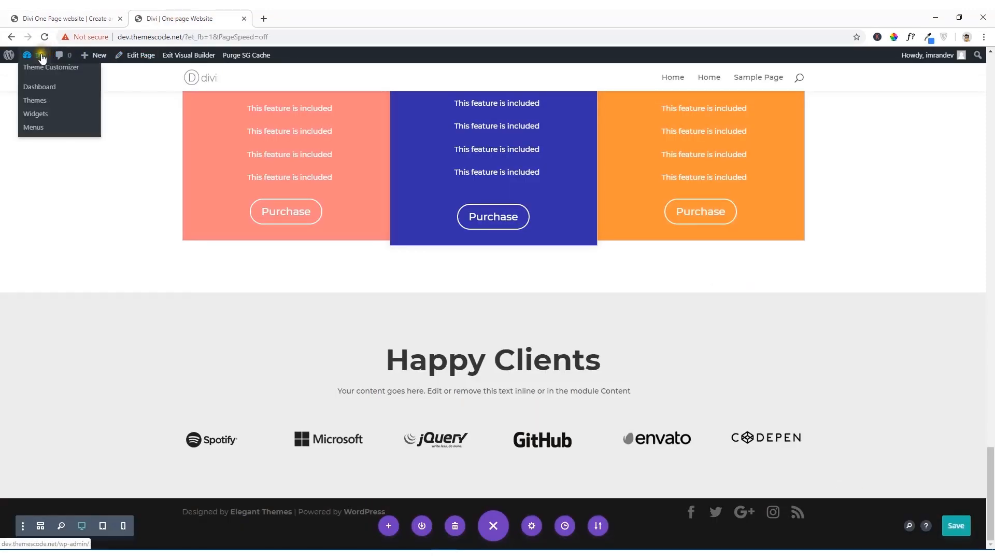
pyautogui.rightClick(49, 93)
pyautogui.click(63, 91)
pyautogui.click(286, 19)
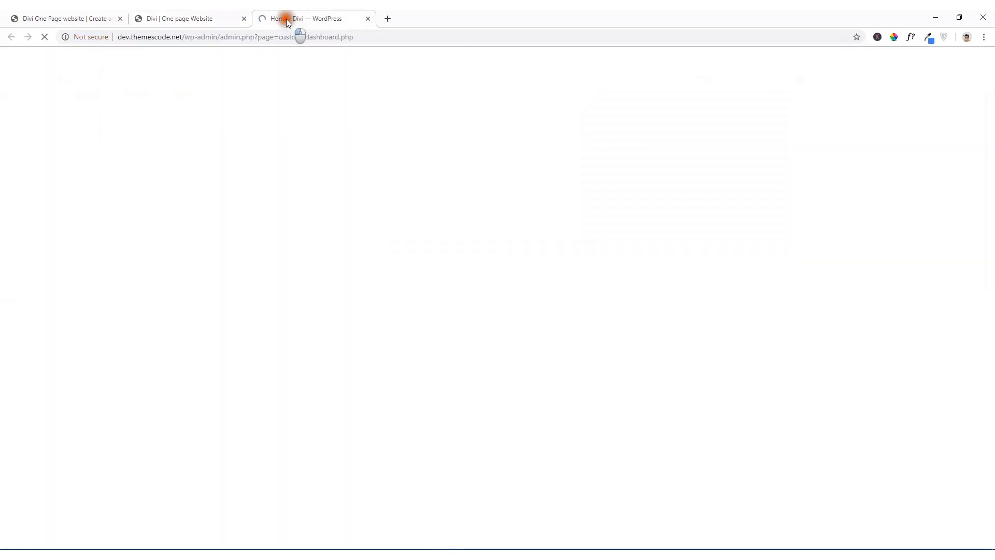
pyautogui.moveTo(32, 148)
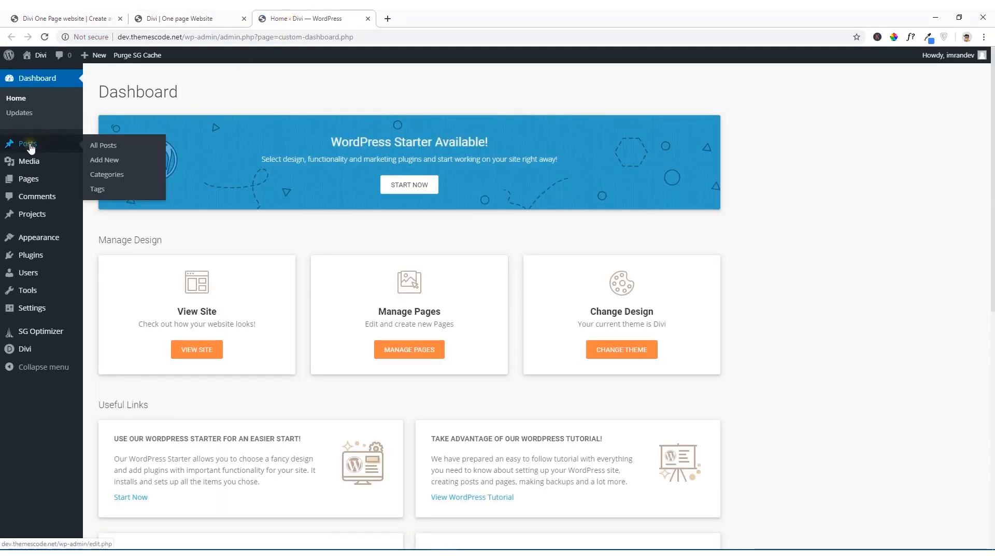
pyautogui.click(103, 147)
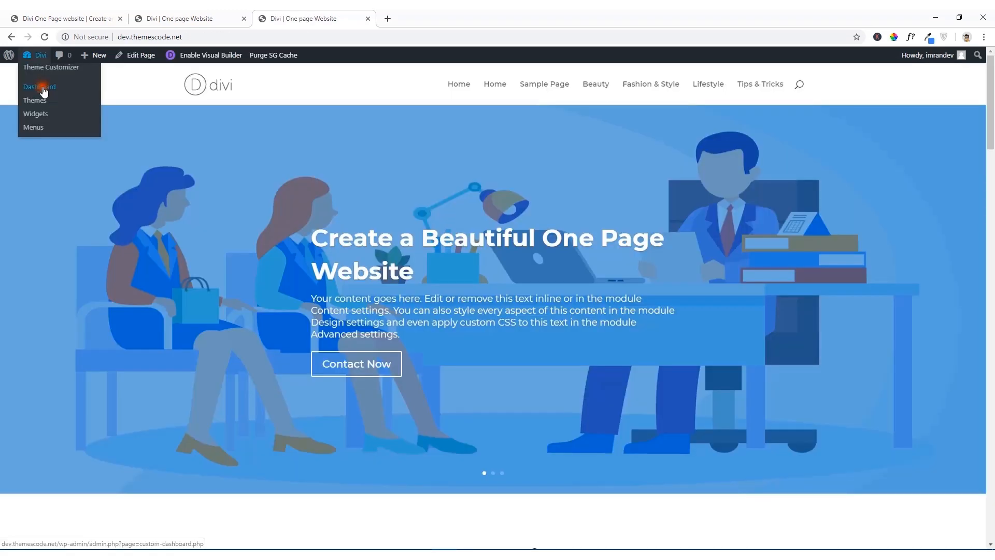
# Step: Reopen the site's dashboard, go back to the list of all posts, and look through the published blog posts
pyautogui.click(44, 91)
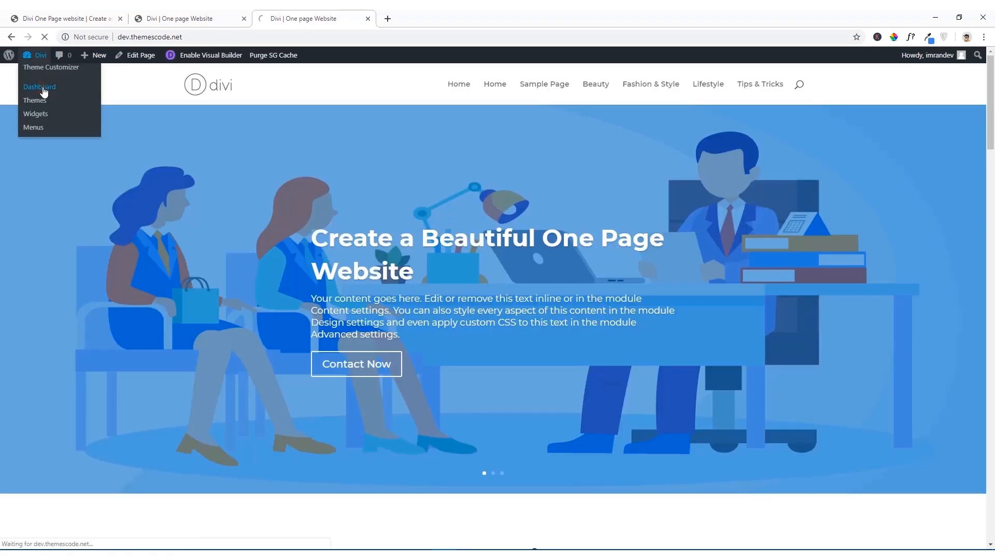
pyautogui.moveTo(26, 144)
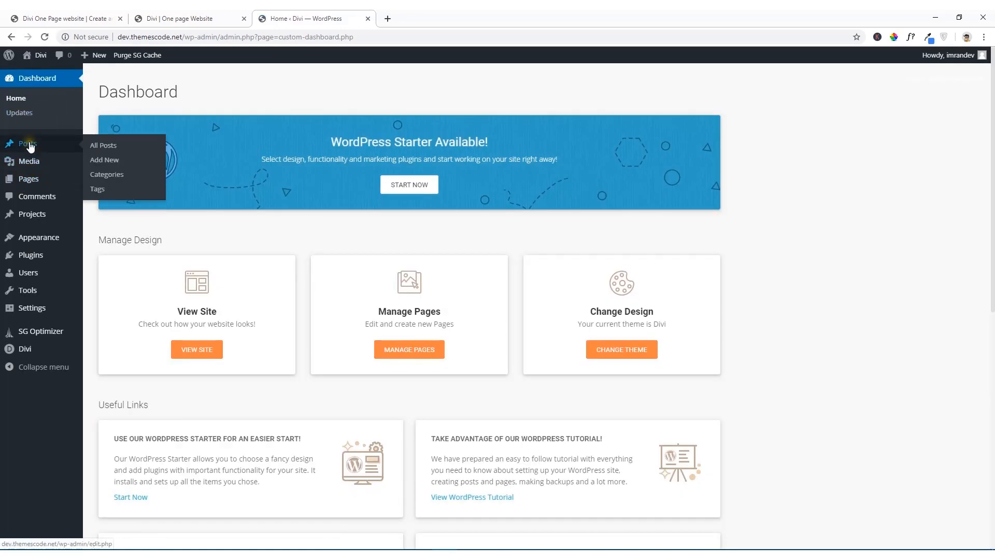
pyautogui.click(105, 152)
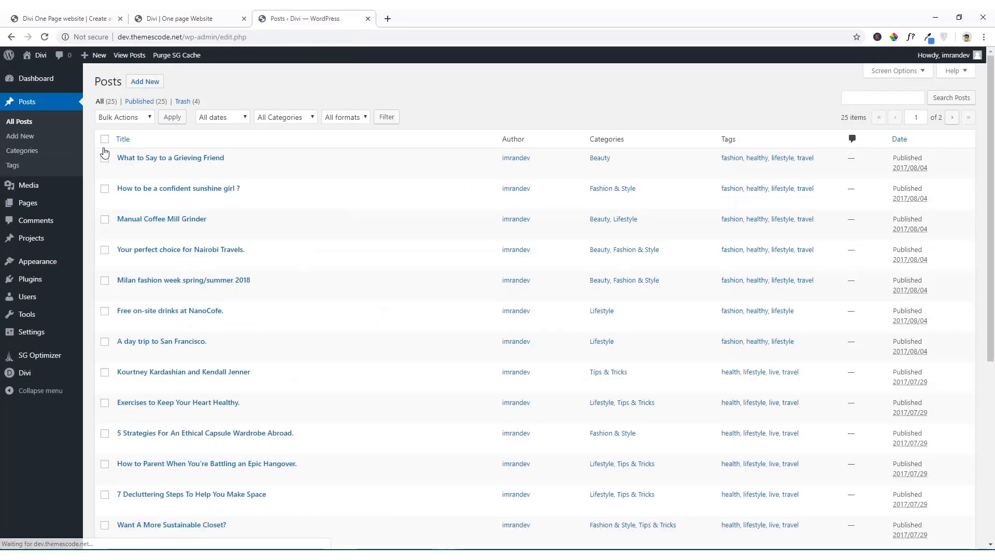
pyautogui.scroll(-5, 464, 235)
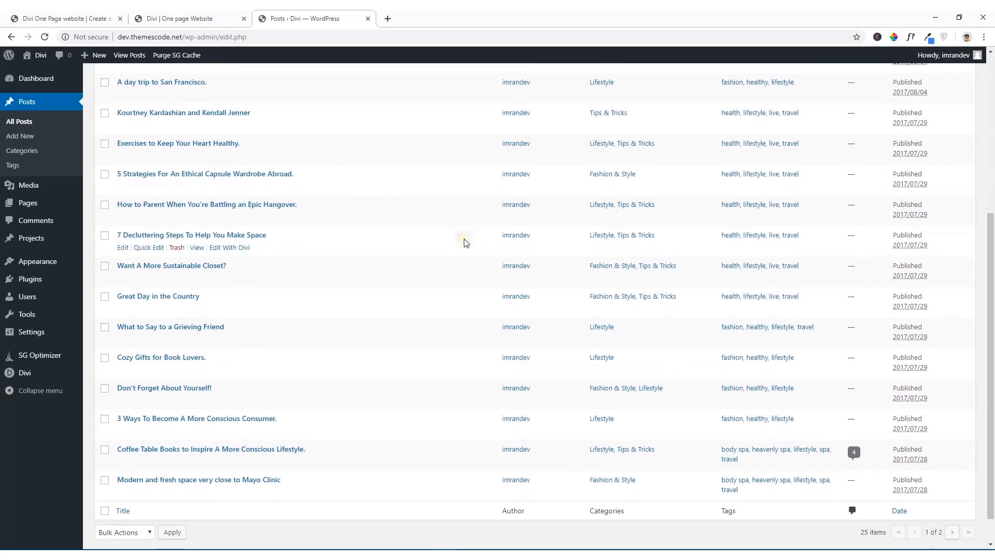
pyautogui.scroll(5, 464, 240)
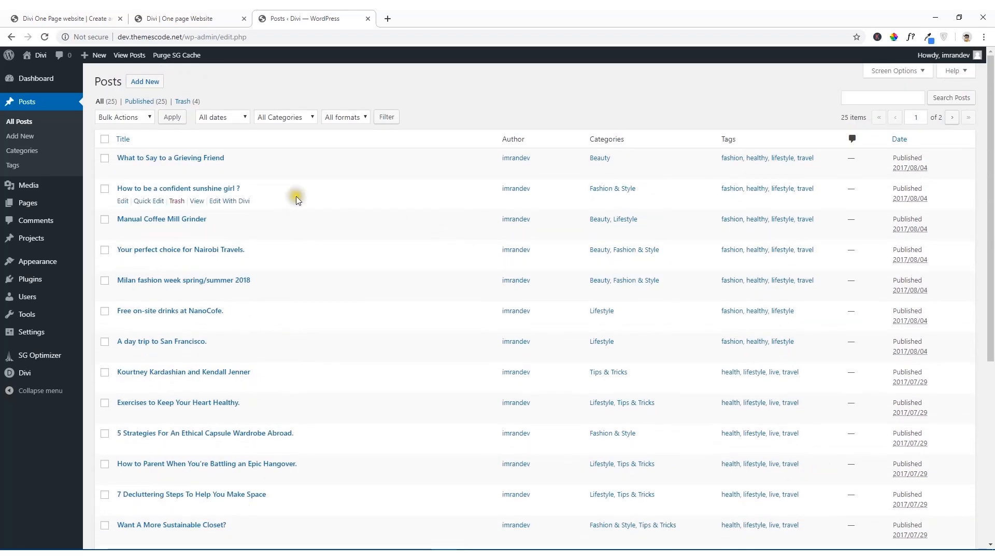
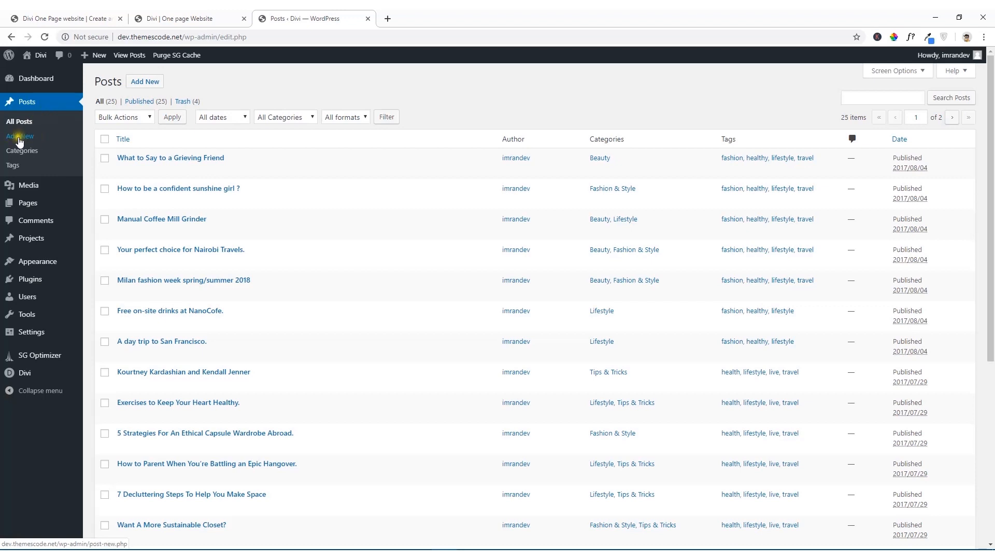
# Step: Open a blank new post, view its Featured Image setting, and close the dashboard tab
pyautogui.click(145, 83)
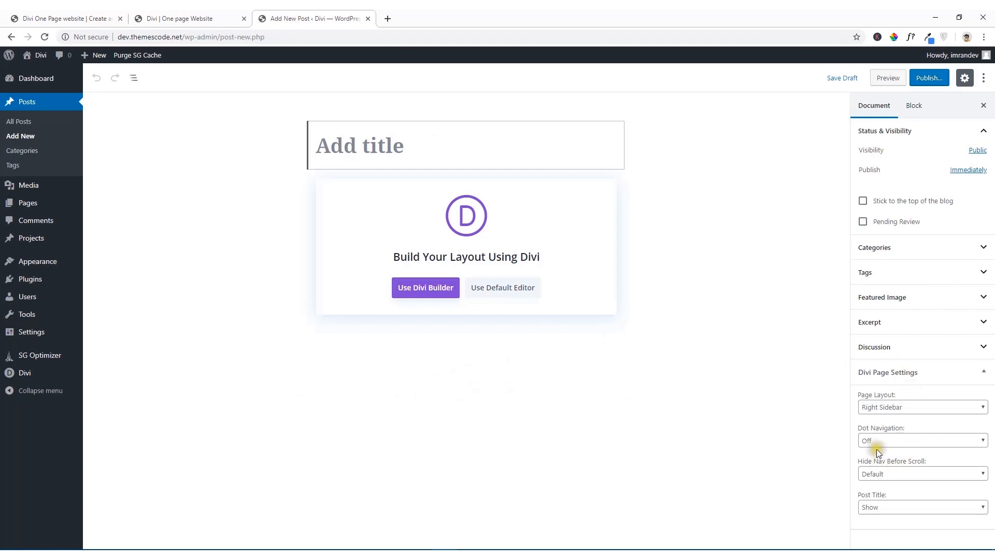
pyautogui.click(912, 296)
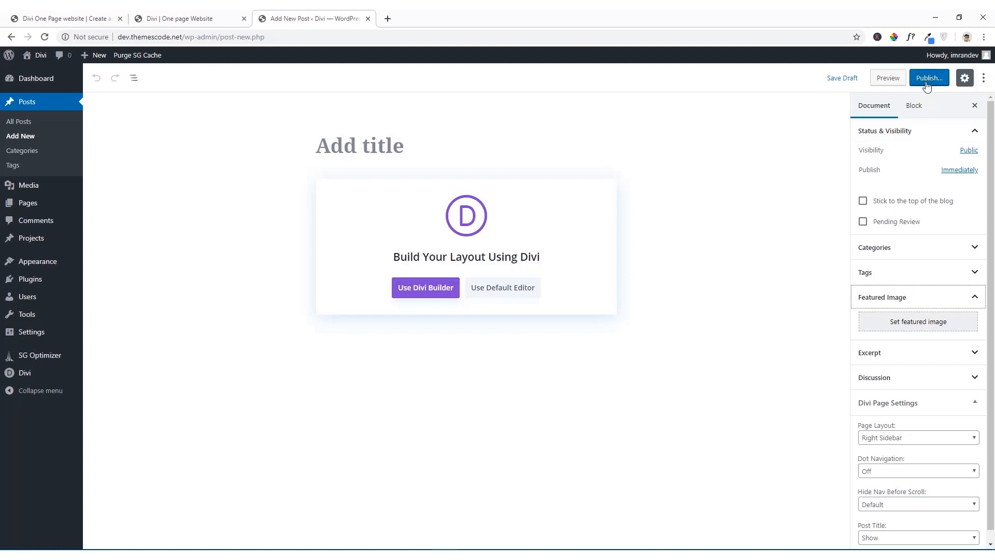
pyautogui.click(368, 19)
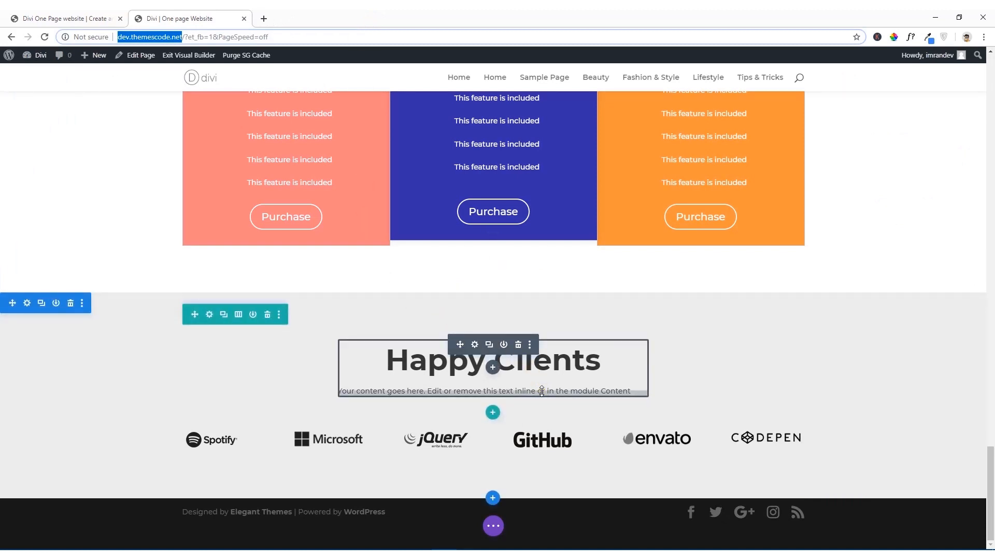
# Step: Check the reference site, and on the Divi page add a new section with a one-column row below Happy Clients
pyautogui.click(89, 18)
pyautogui.click(223, 15)
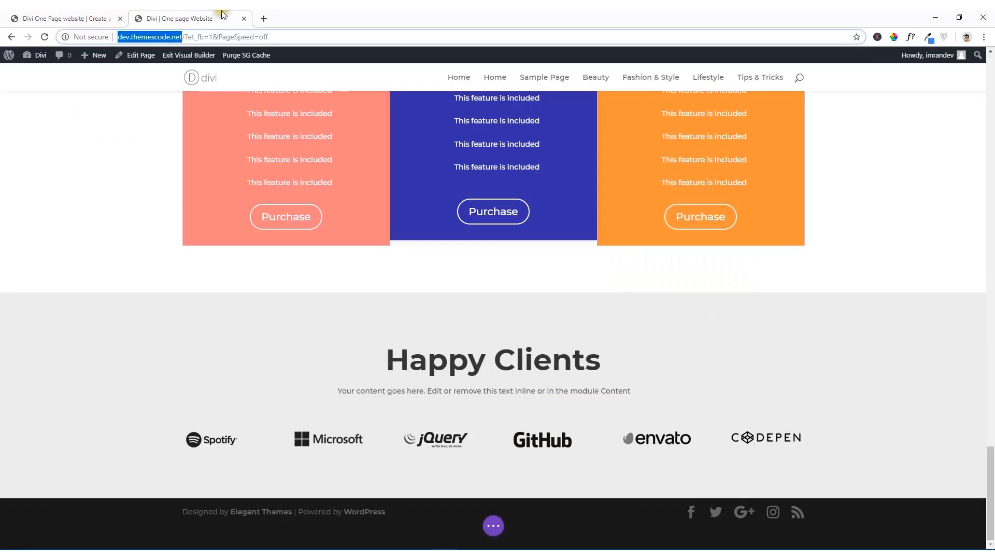
pyautogui.moveTo(493, 497)
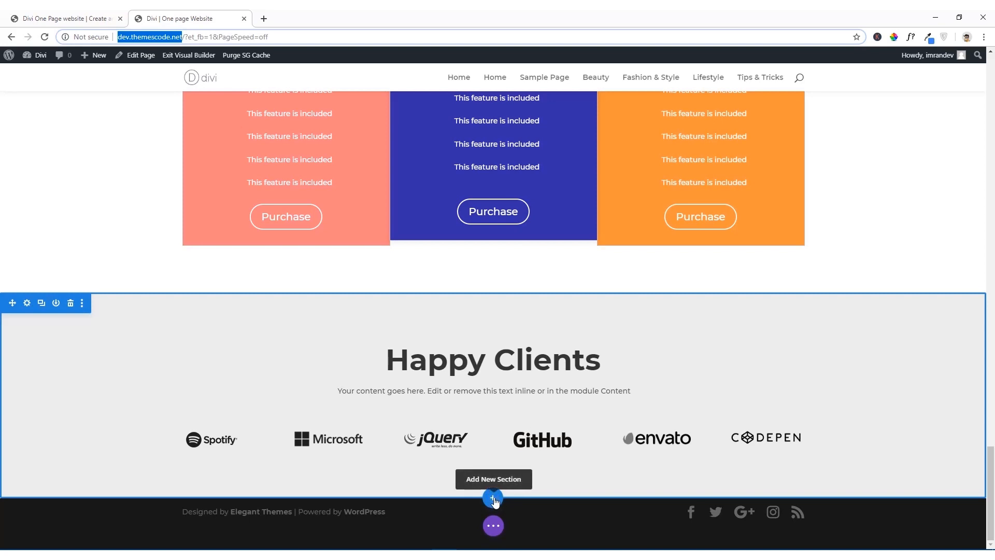
pyautogui.click(493, 499)
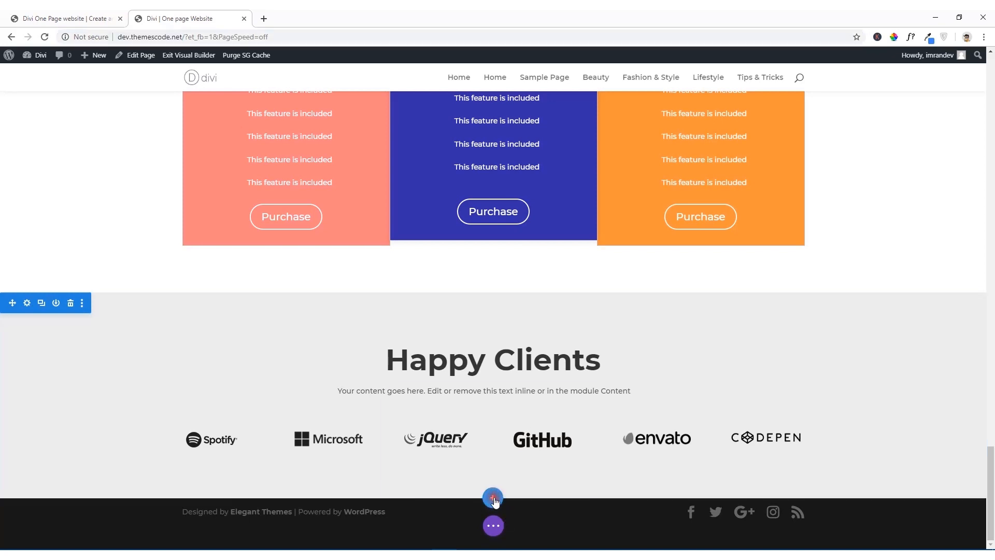
pyautogui.click(437, 463)
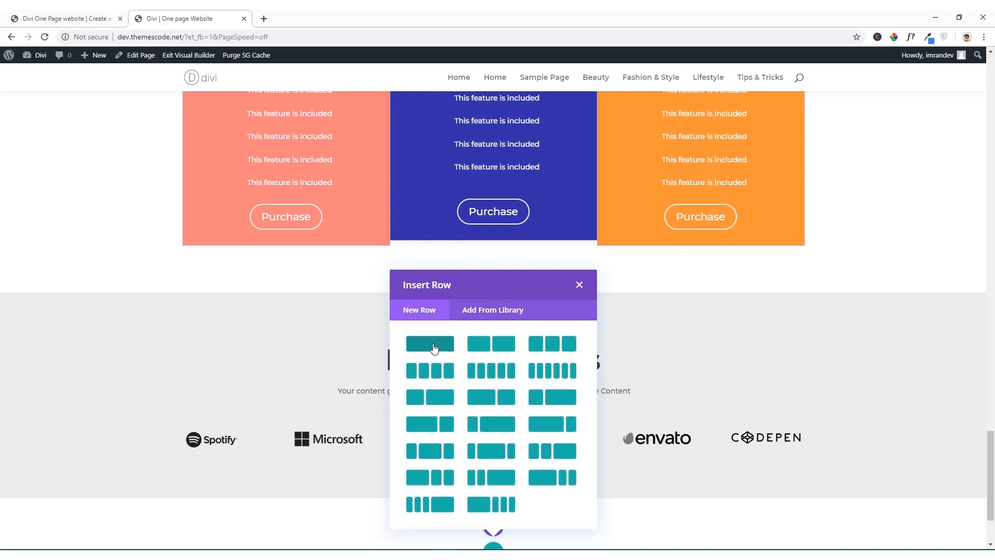
pyautogui.click(430, 343)
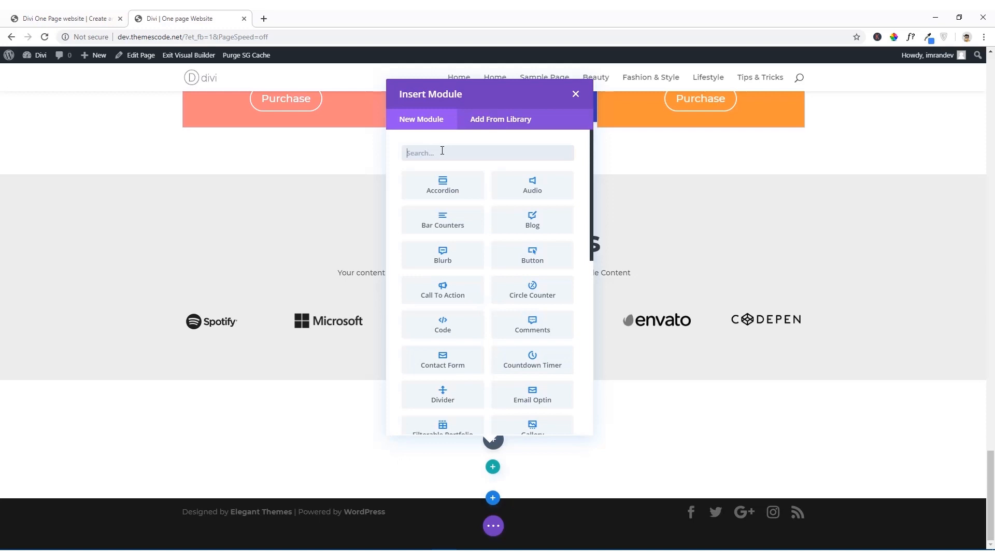
# Step: Insert a Blog module into the new row and look over the posts it displays
pyautogui.write('b')
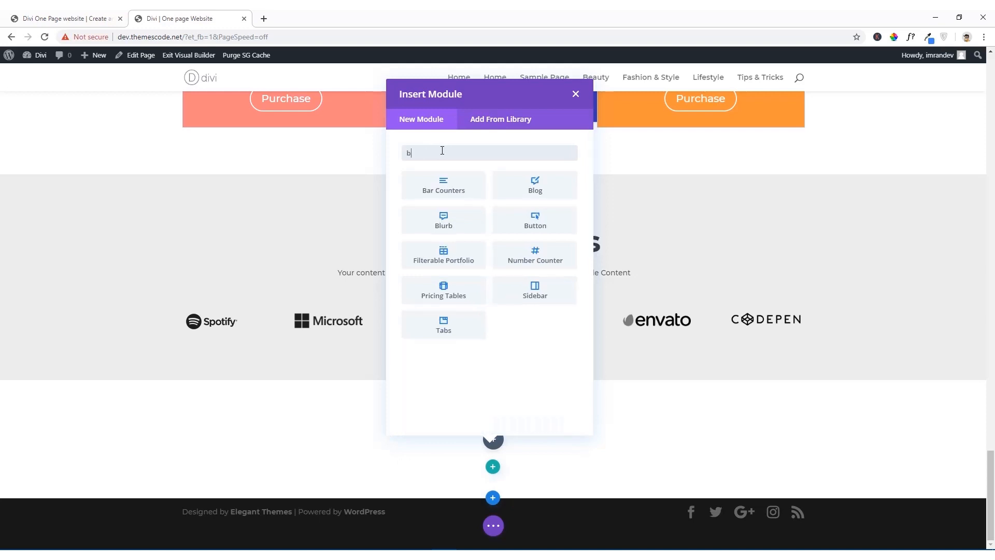
pyautogui.write('lo')
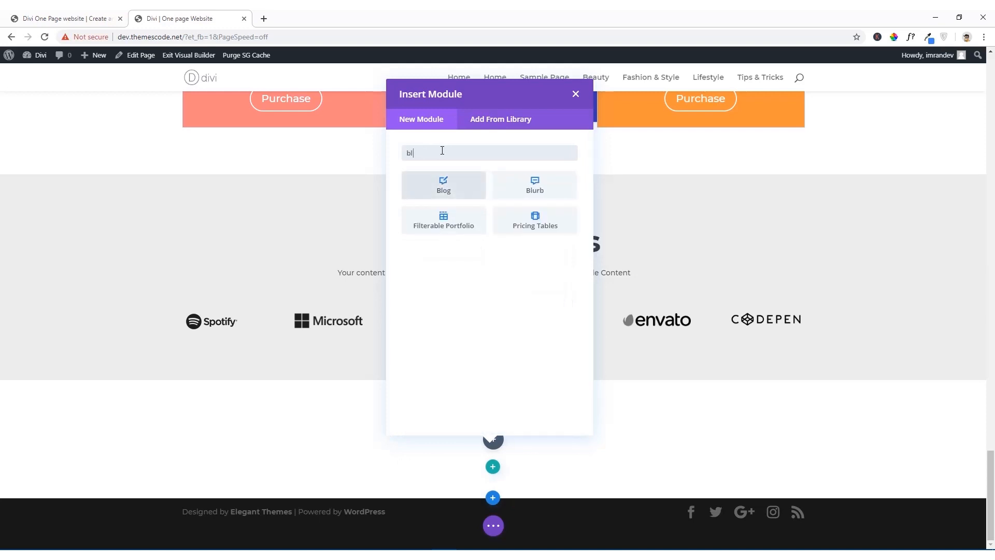
pyautogui.click(454, 192)
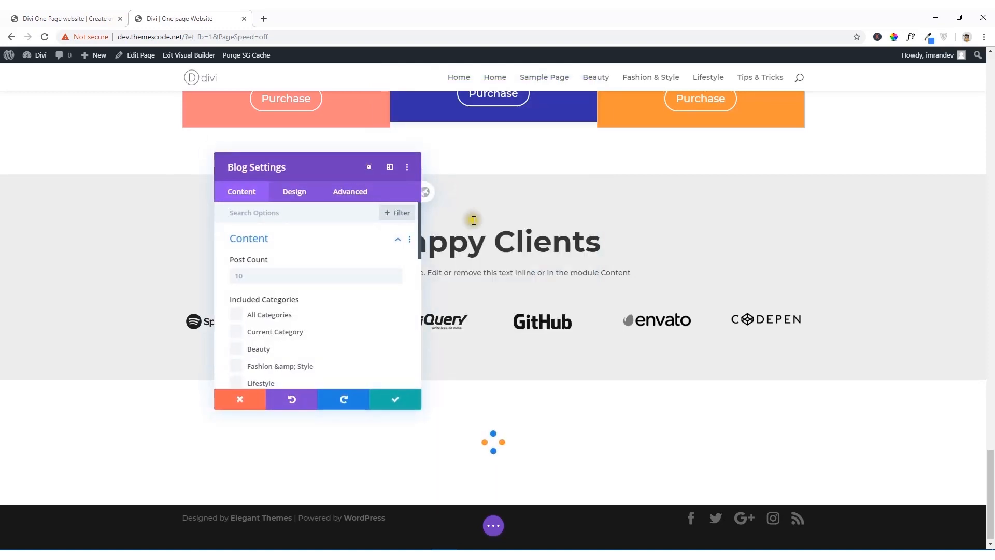
pyautogui.scroll(-10, 551, 265)
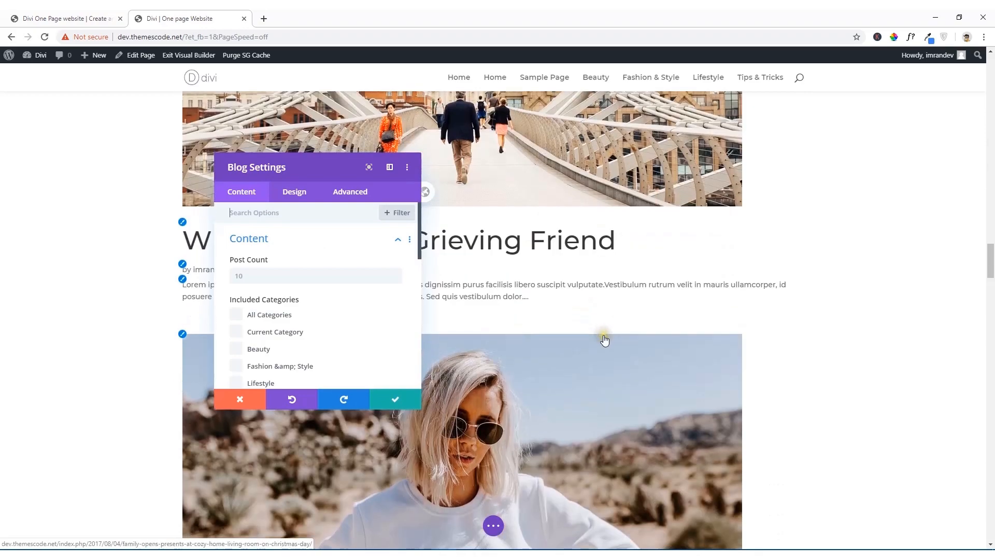
pyautogui.scroll(-12, 605, 339)
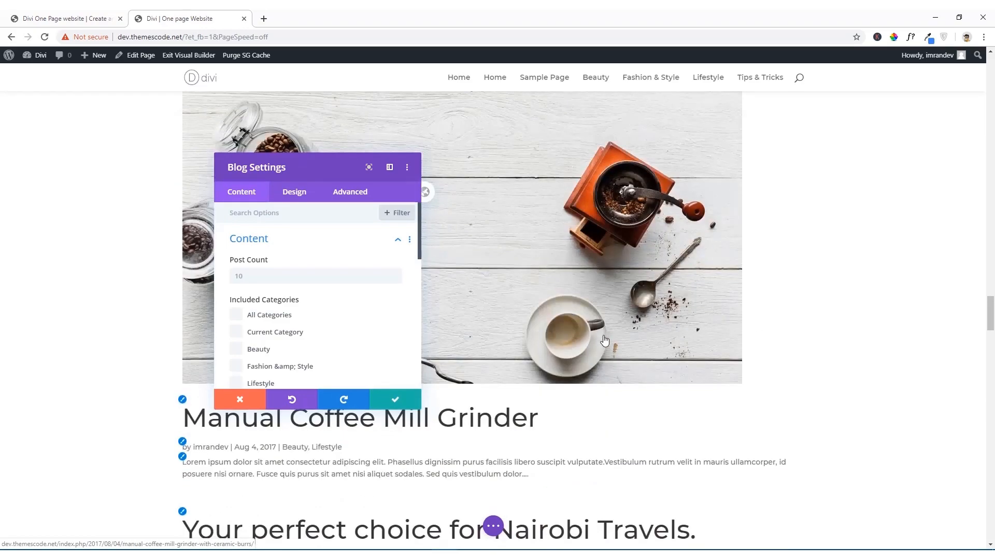
pyautogui.scroll(20, 605, 339)
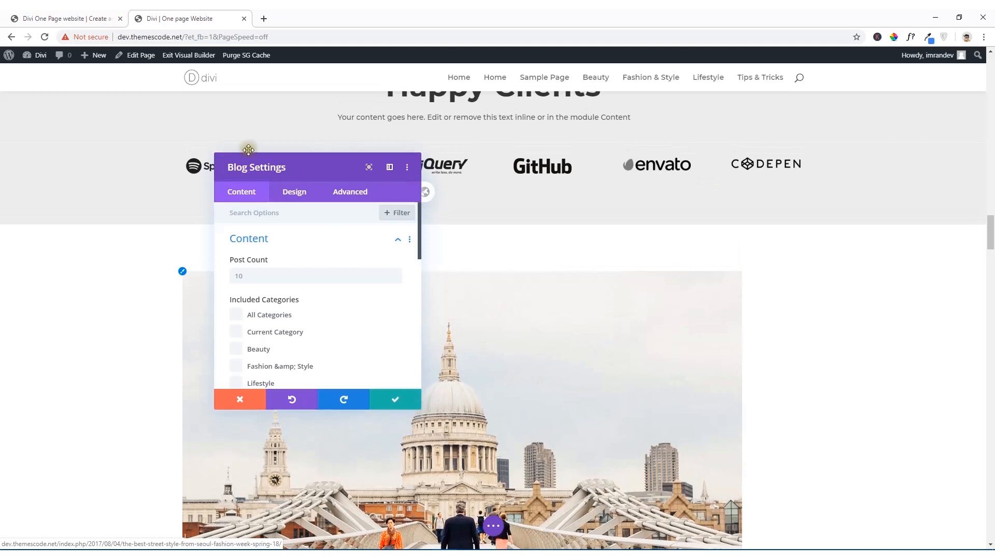
# Step: Compare with the reference site's Latest Blog Posts section and set the Blog module's layout to Grid
pyautogui.click(65, 18)
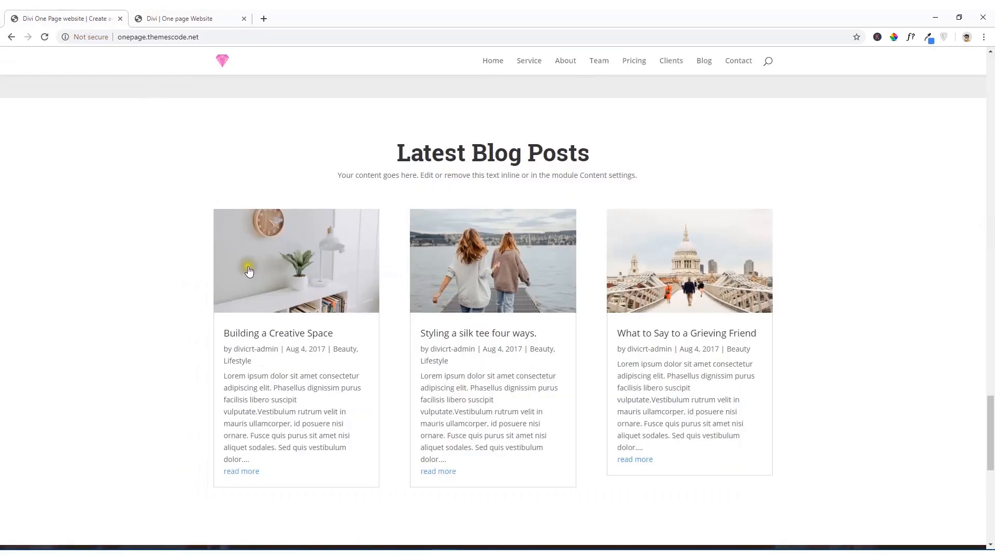
pyautogui.click(201, 14)
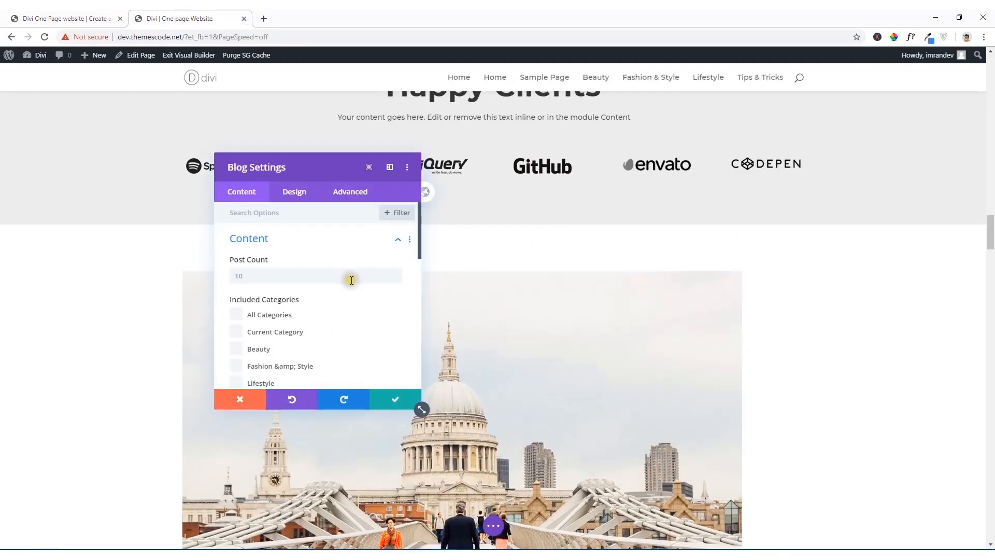
pyautogui.click(298, 211)
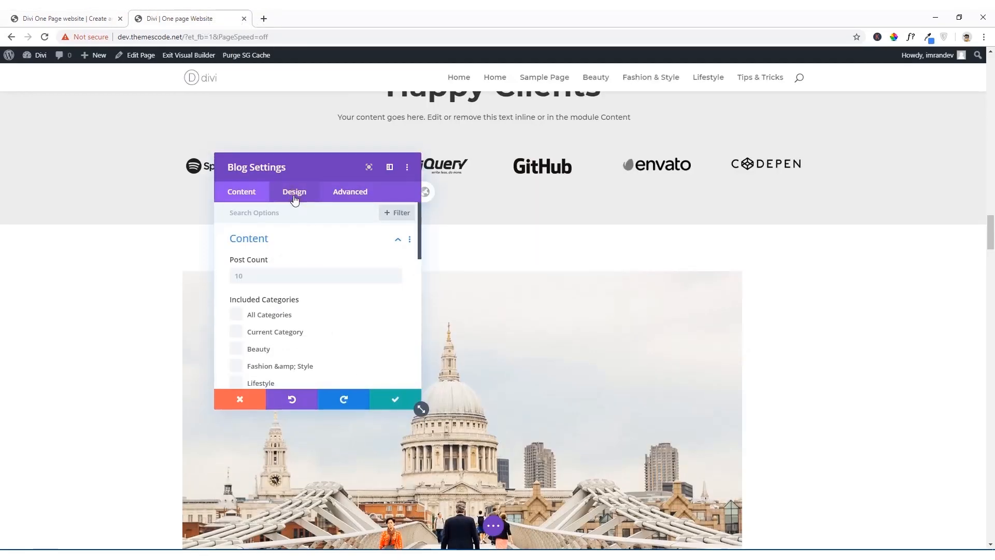
pyautogui.click(294, 196)
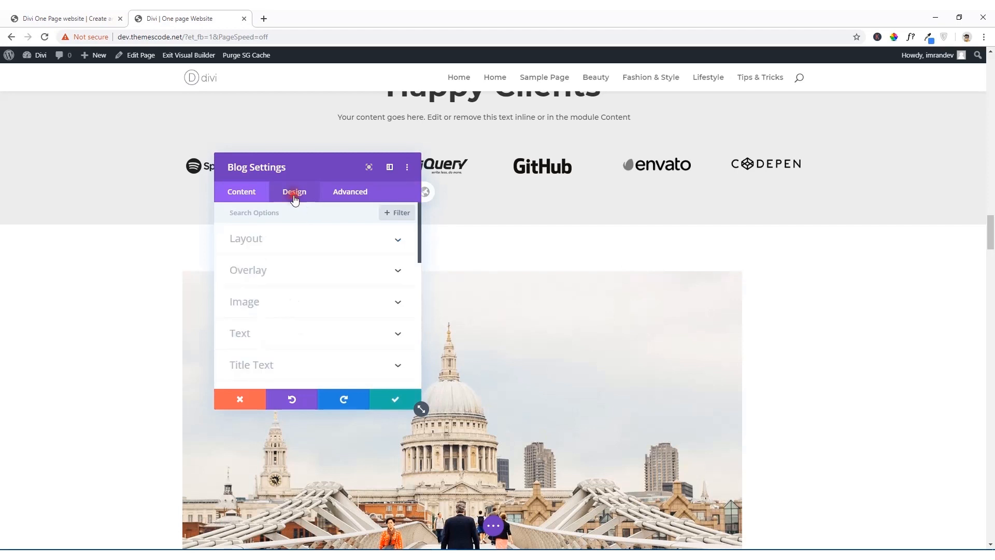
pyautogui.click(306, 248)
pyautogui.click(311, 279)
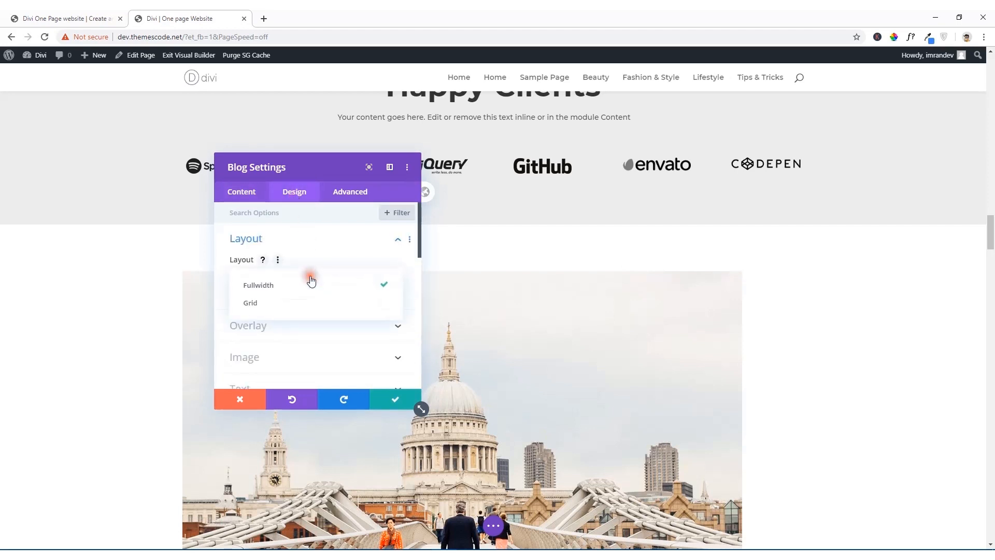
pyautogui.click(284, 306)
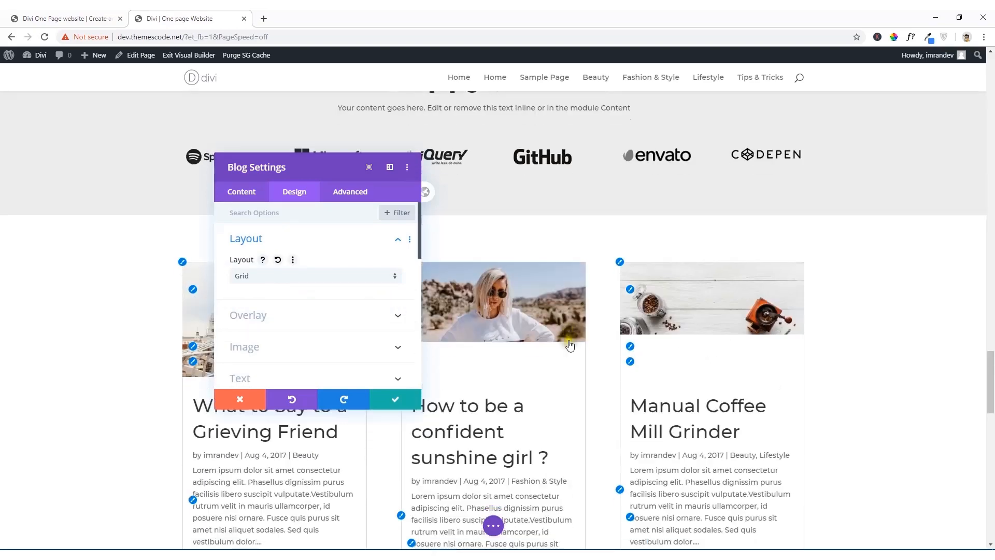
# Step: Examine the blog posts in the grid layout through to the end of the page
pyautogui.scroll(-15, 572, 341)
pyautogui.scroll(-3, 575, 337)
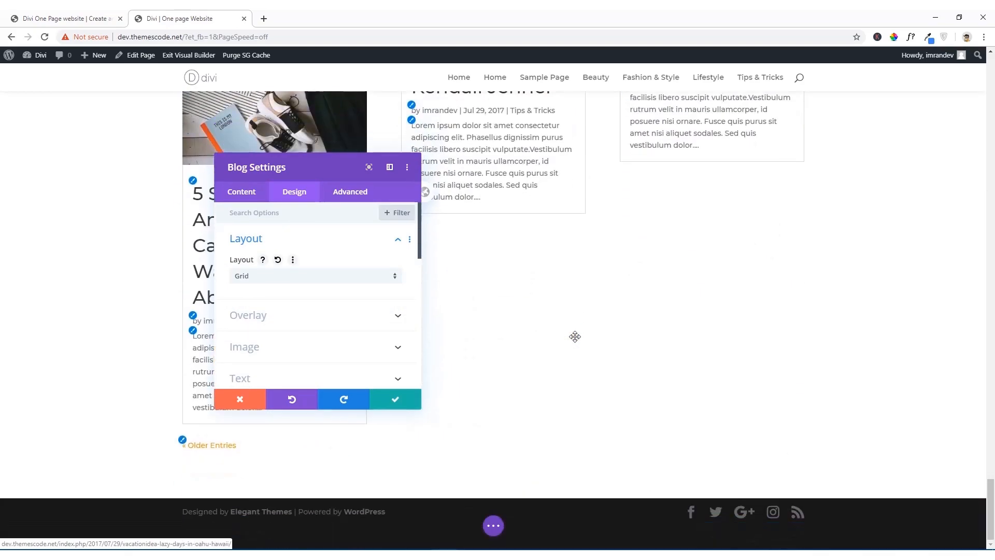
pyautogui.scroll(15, 575, 337)
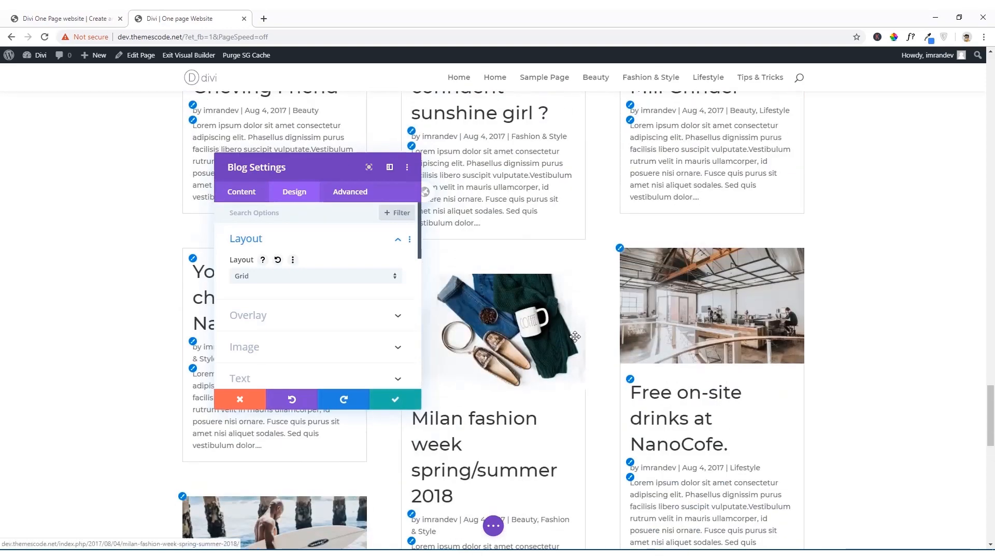
pyautogui.scroll(8, 571, 332)
pyautogui.scroll(-10, 534, 297)
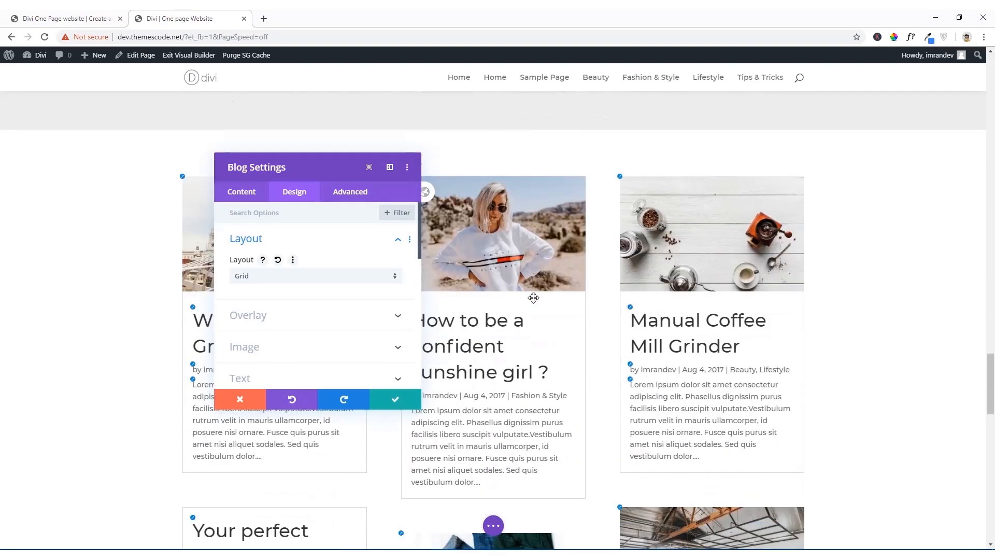
pyautogui.scroll(-6, 278, 458)
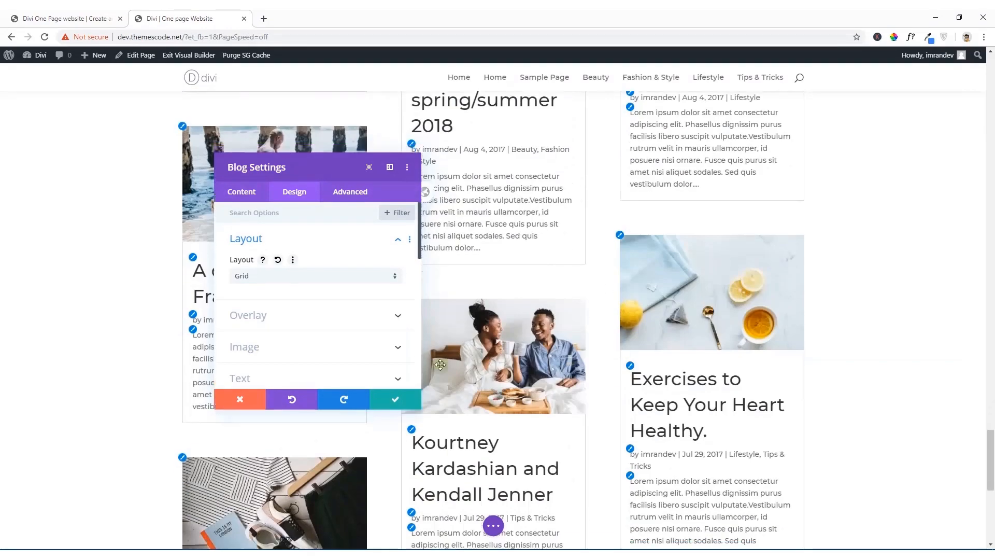
pyautogui.scroll(4, 283, 444)
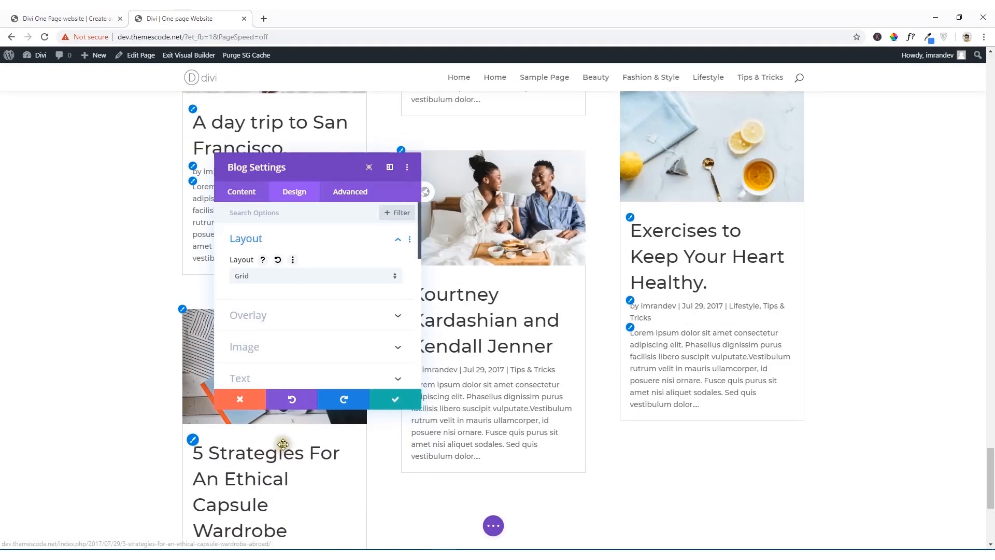
# Step: Set the Blog module's post count to 3
pyautogui.click(243, 199)
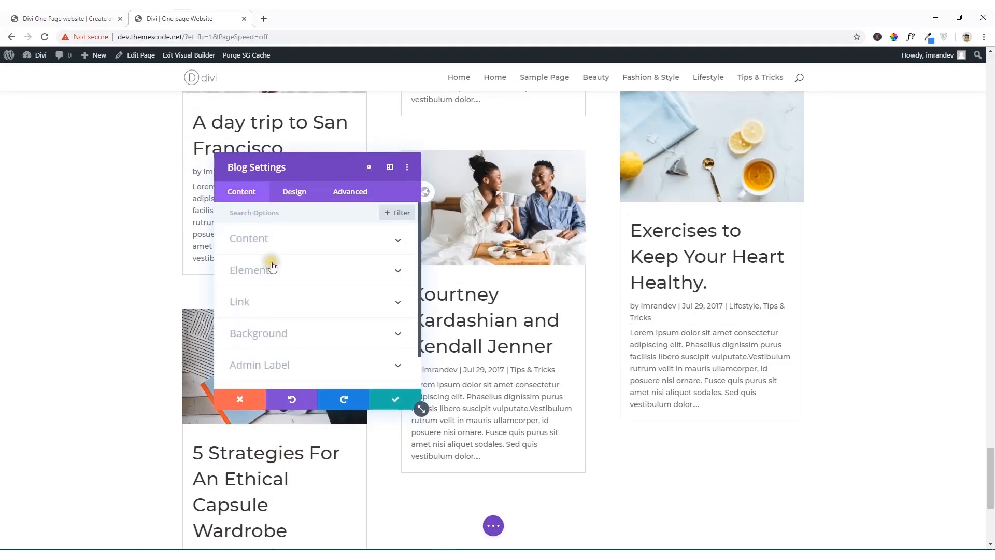
pyautogui.click(276, 241)
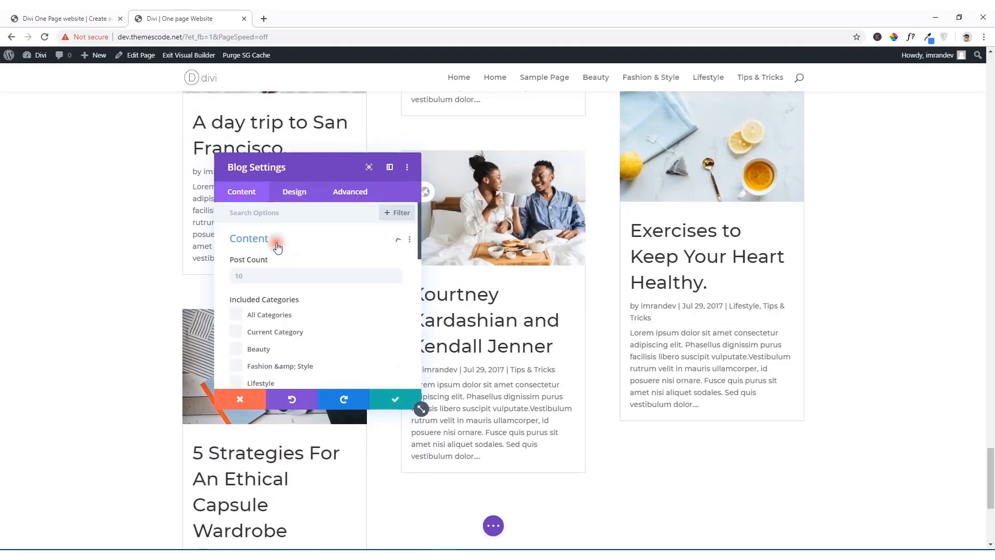
pyautogui.click(249, 276)
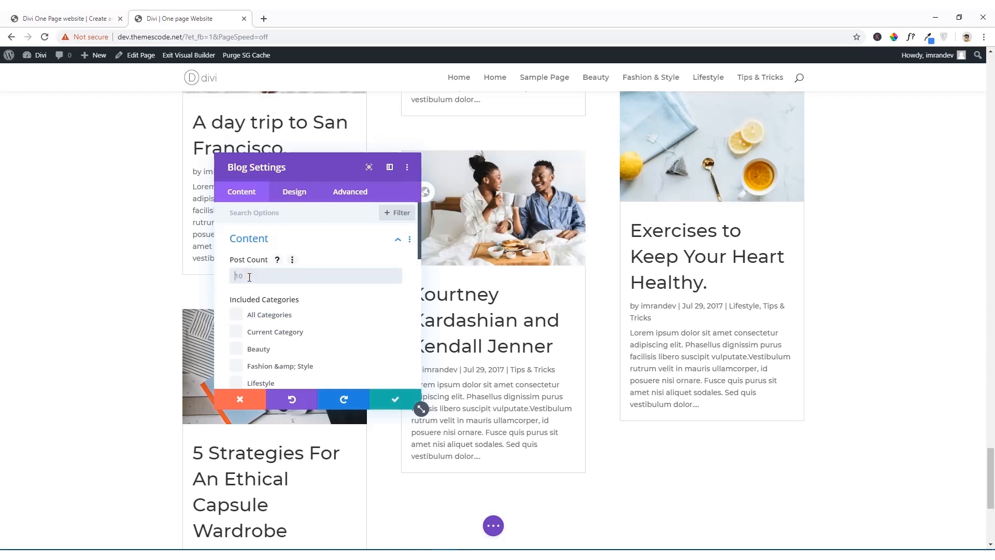
pyautogui.write('3')
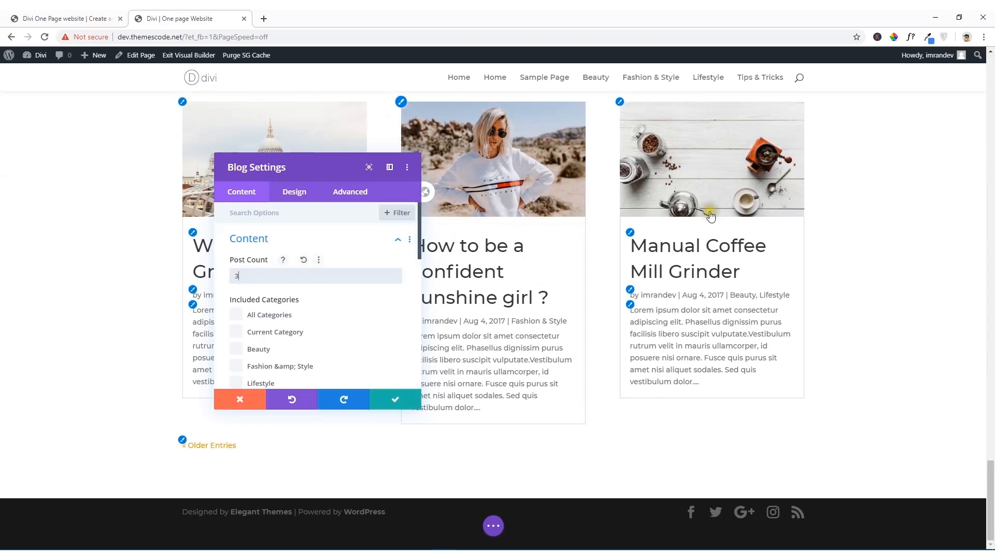
# Step: Change the Blog module's post count to 6 and review the grid of posts
pyautogui.press('BackSpace')
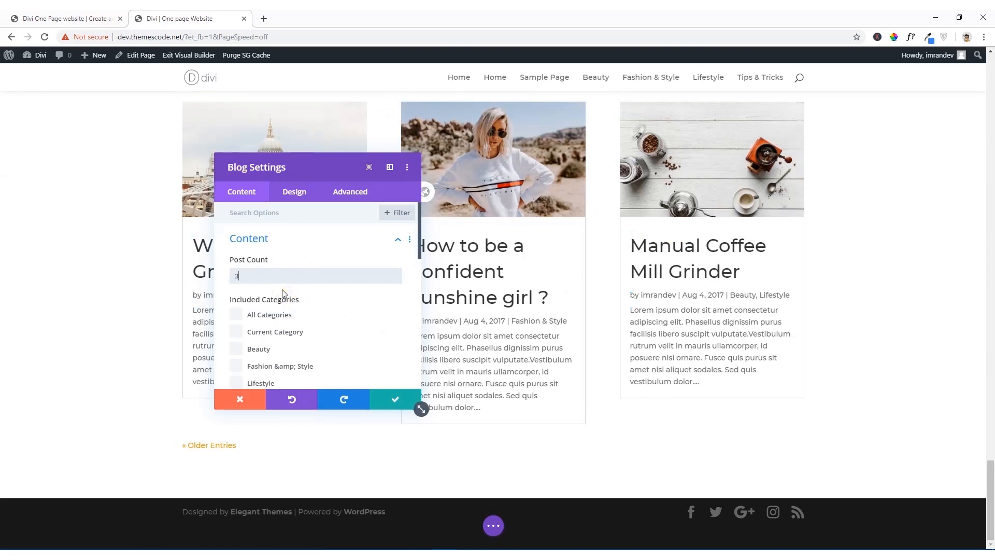
pyautogui.write('6')
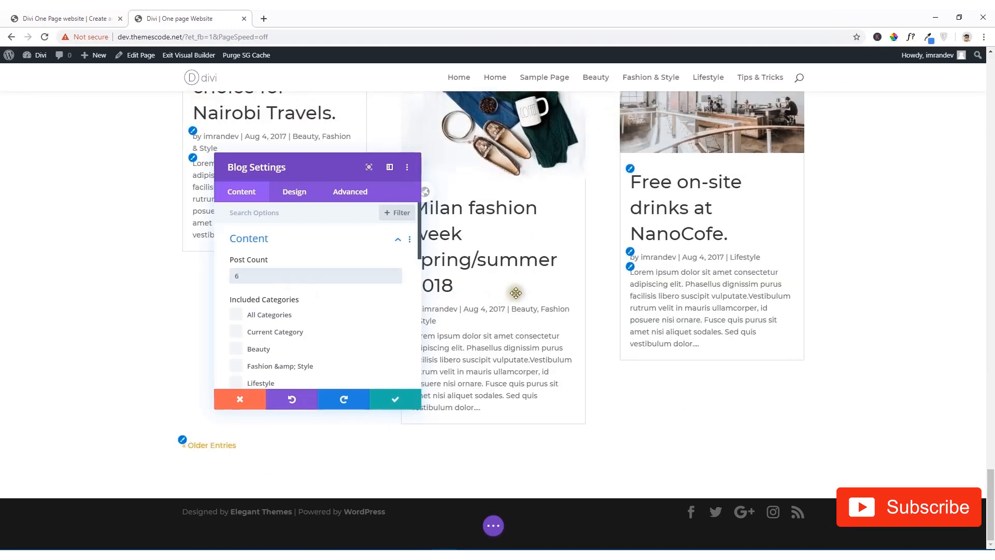
pyautogui.scroll(5, 529, 293)
pyautogui.scroll(7, 546, 293)
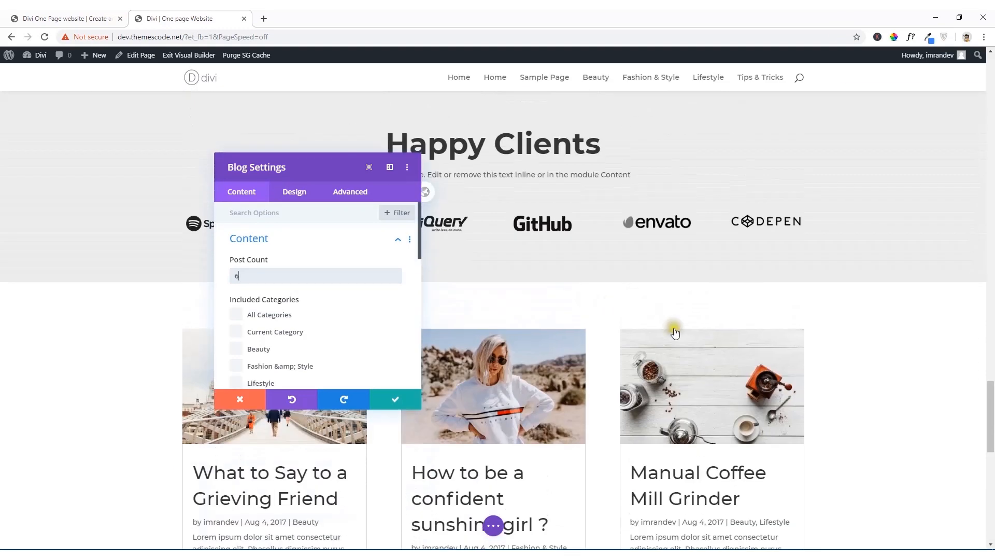
# Step: Try including All Categories in the Blog module's posts, then clear the selection
pyautogui.moveTo(304, 162); pyautogui.dragTo(646, 157)
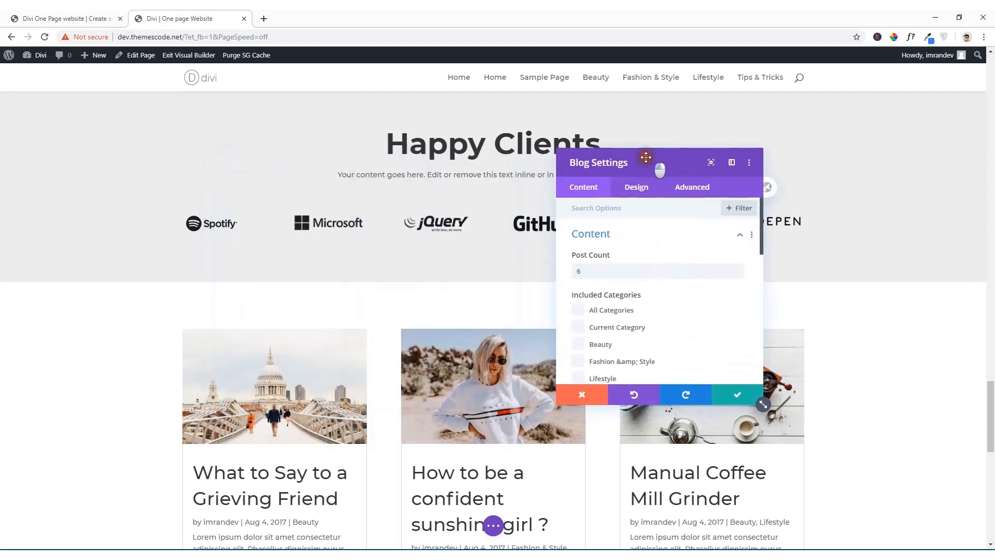
pyautogui.scroll(-1, 633, 305)
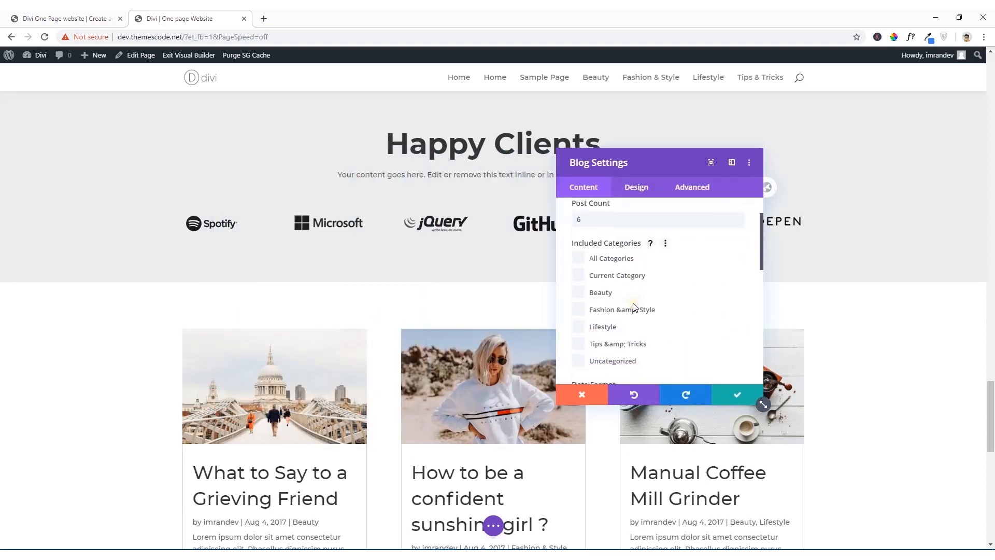
pyautogui.scroll(-1, 632, 306)
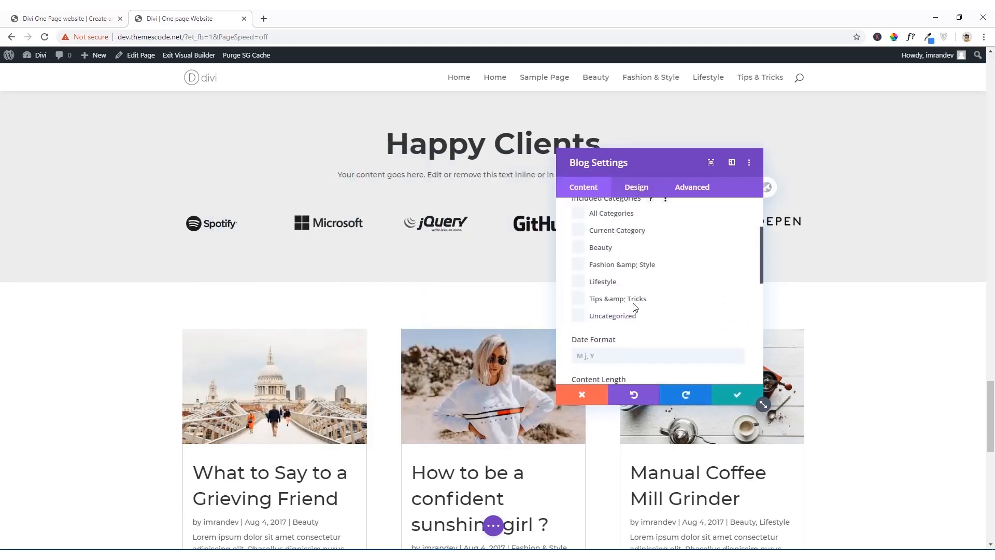
pyautogui.scroll(1, 616, 303)
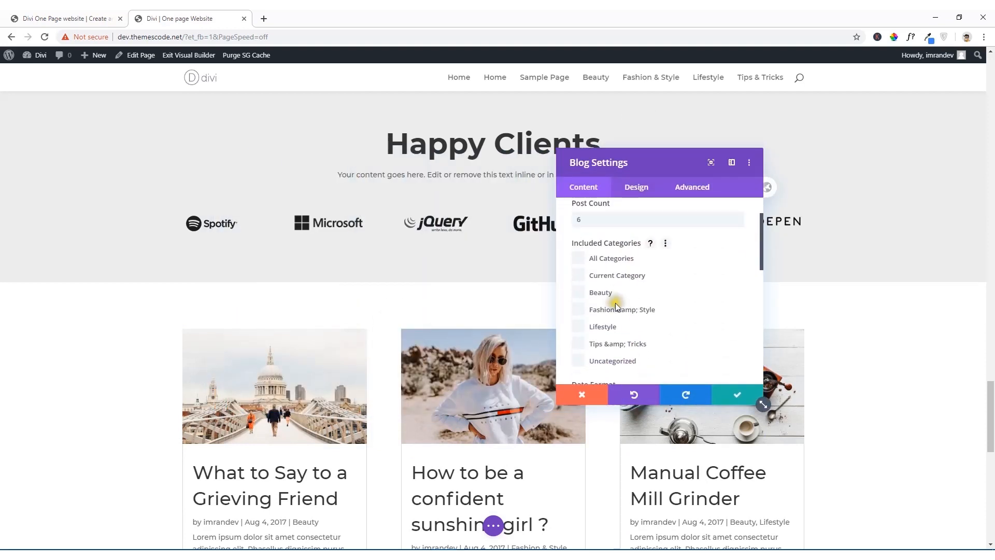
pyautogui.click(582, 262)
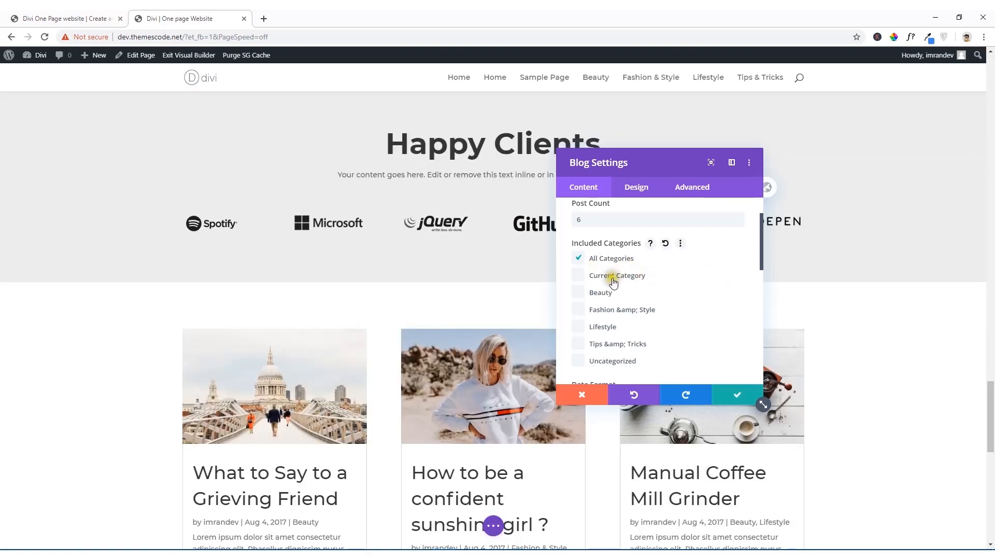
pyautogui.scroll(-1, 628, 291)
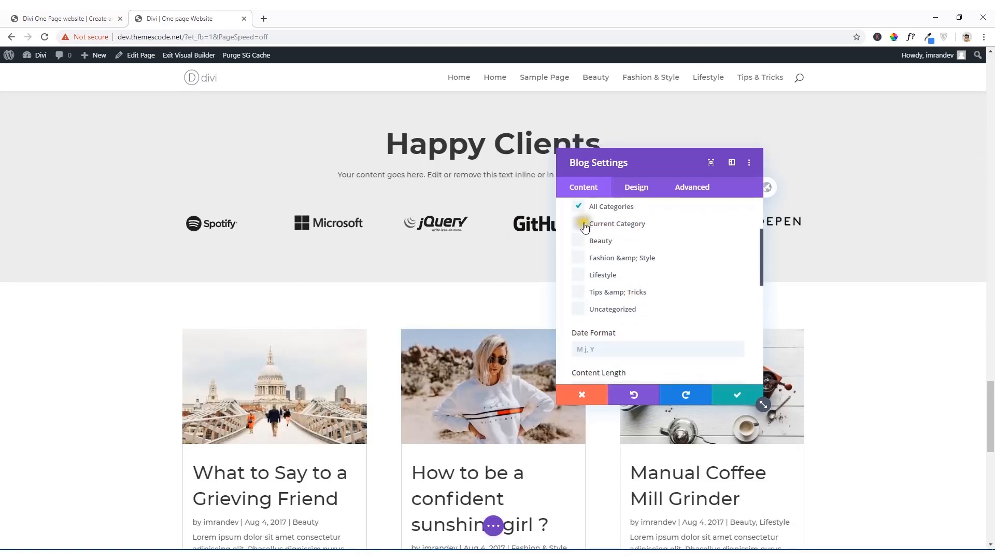
pyautogui.click(579, 207)
pyautogui.click(579, 281)
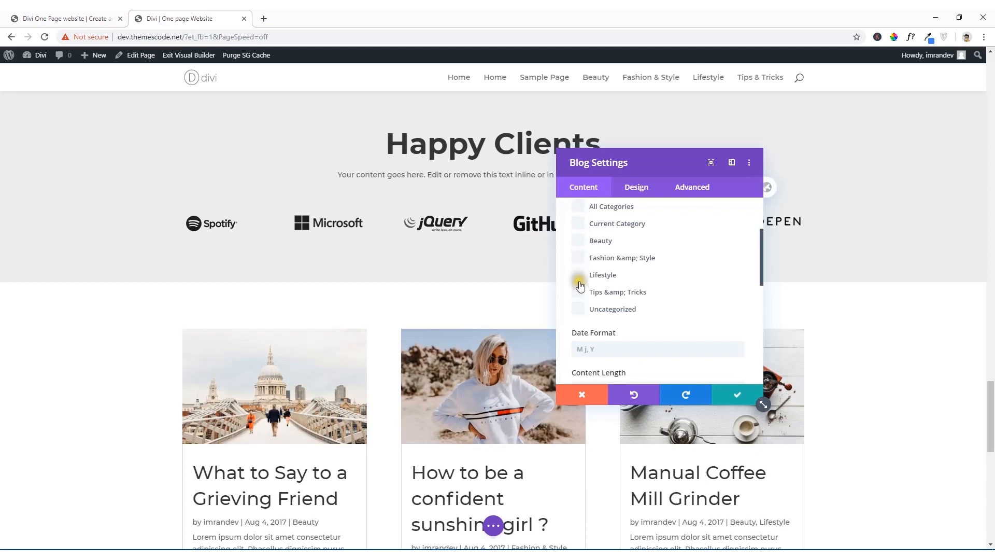
pyautogui.scroll(1, 591, 307)
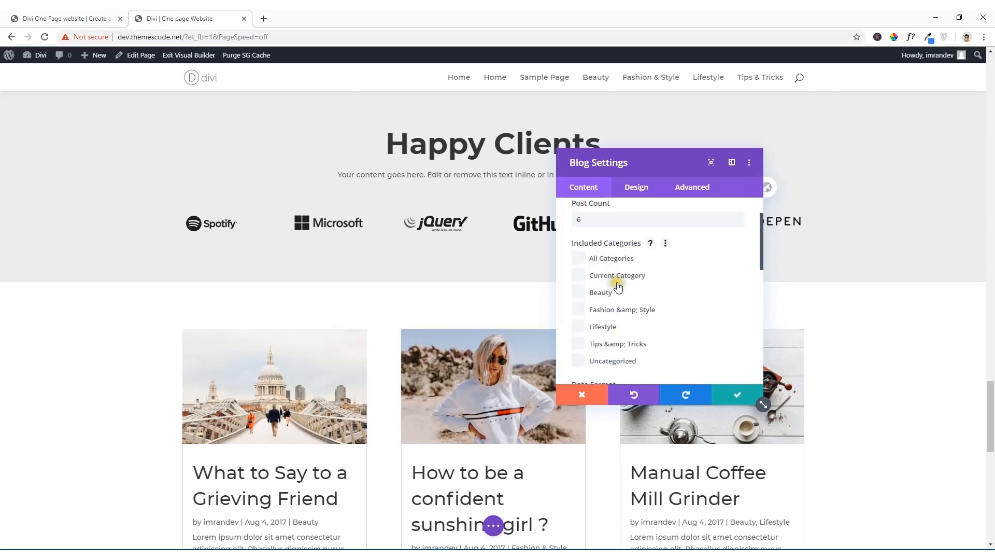
# Step: Try an enlarged three-column view and a docked view of the Blog Settings window, then return it to floating
pyautogui.moveTo(642, 163); pyautogui.dragTo(177, 118)
pyautogui.moveTo(299, 359); pyautogui.dragTo(756, 502)
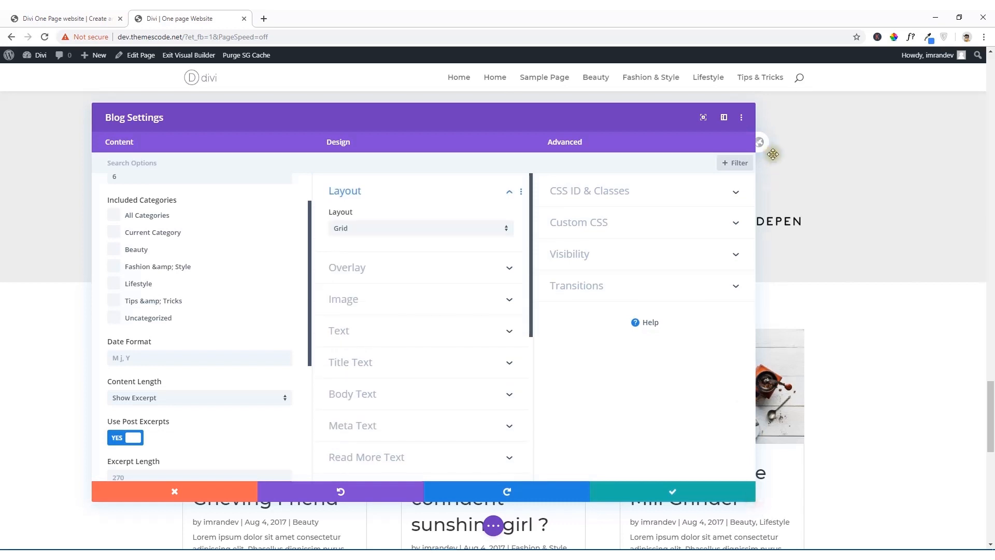
pyautogui.click(724, 118)
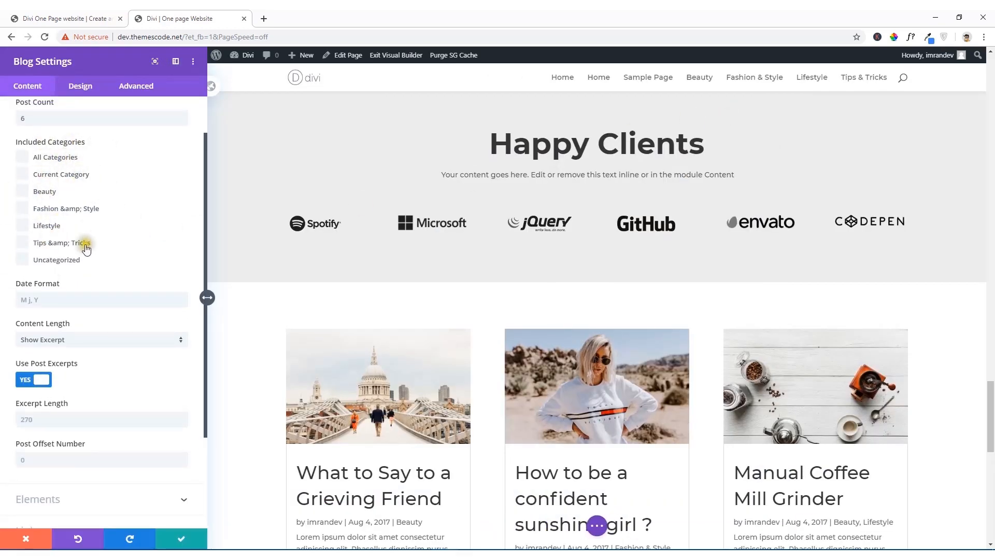
pyautogui.click(175, 62)
# Step: Widen the floating Blog Settings window and move it so the first column of blog posts stays uncovered
pyautogui.moveTo(98, 77); pyautogui.dragTo(437, 118)
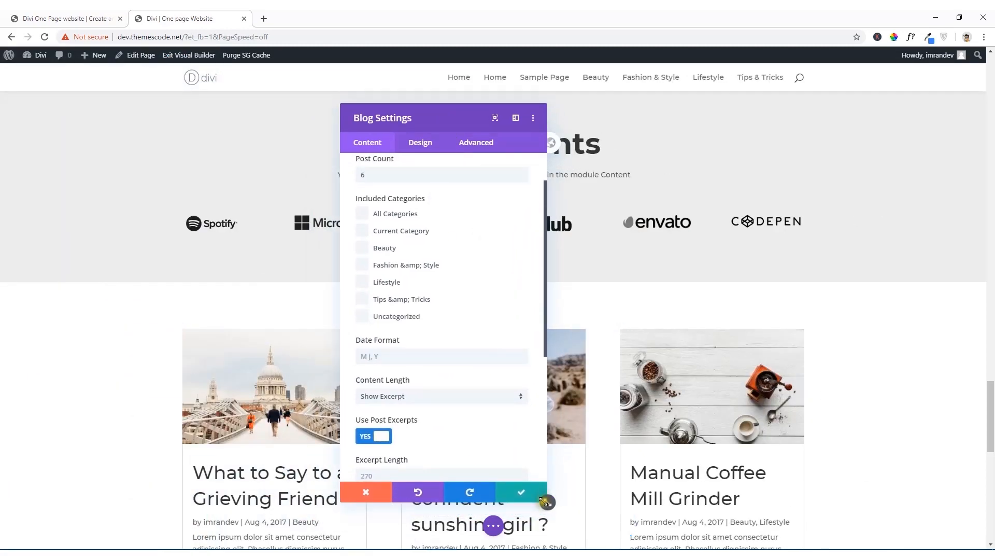
pyautogui.moveTo(545, 501); pyautogui.dragTo(696, 442)
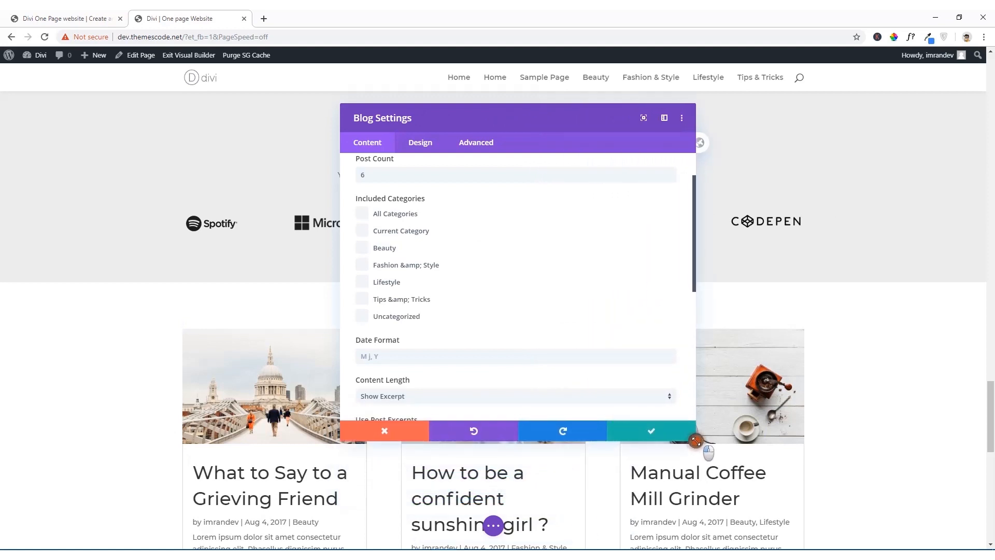
pyautogui.scroll(-4, 268, 356)
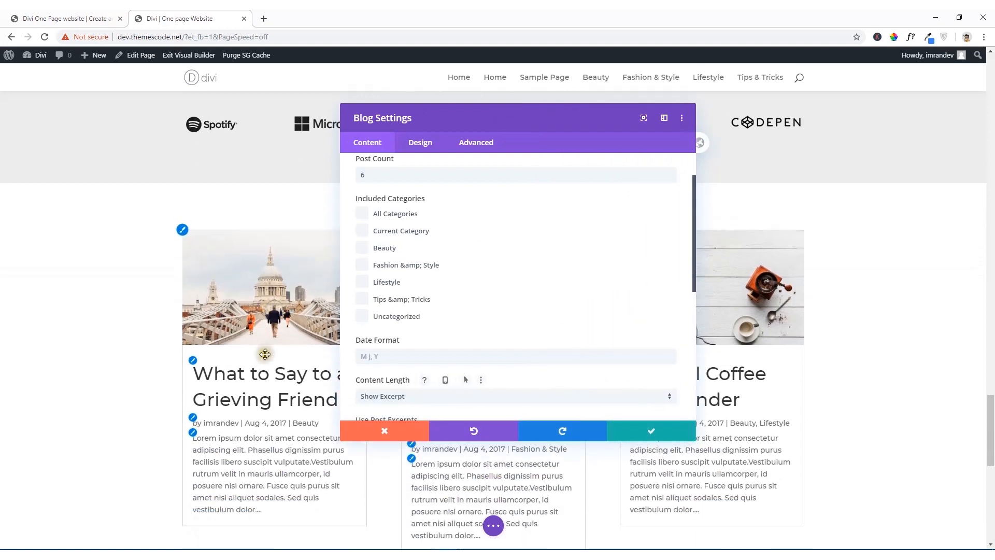
pyautogui.moveTo(466, 116); pyautogui.dragTo(633, 138)
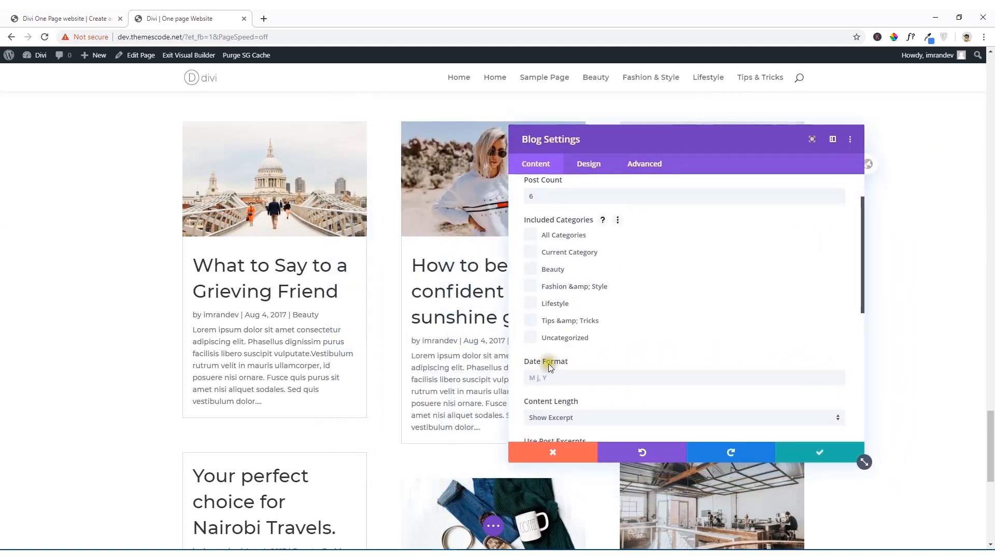
# Step: Try the Show Content option for the Blog module's content length, review the posts, then restore Show Excerpt
pyautogui.scroll(-1, 571, 357)
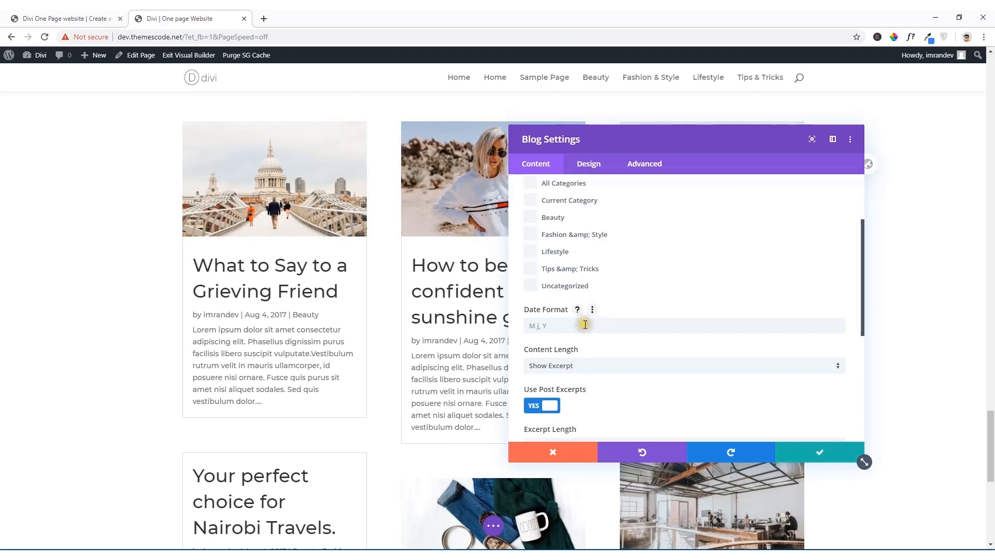
pyautogui.scroll(-2, 585, 325)
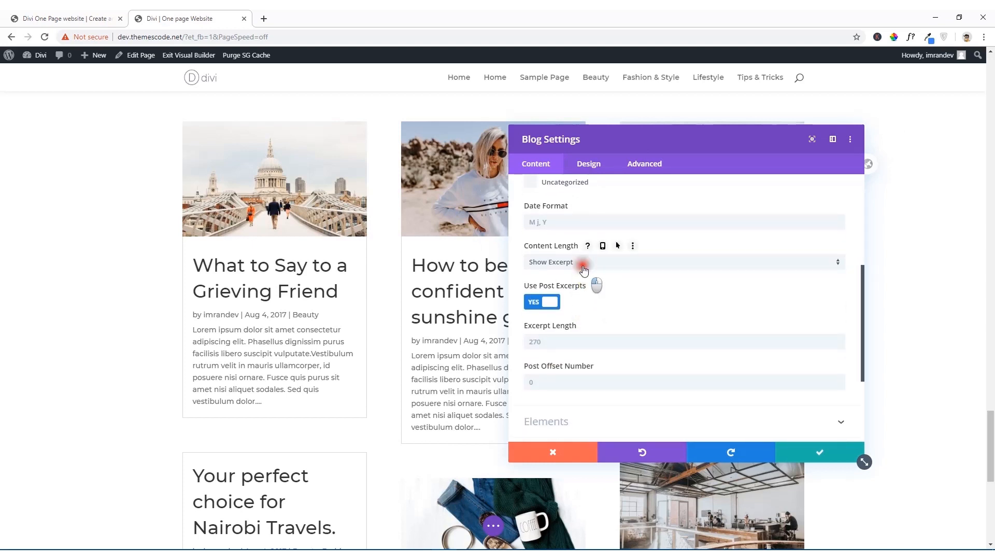
pyautogui.click(584, 267)
pyautogui.click(582, 294)
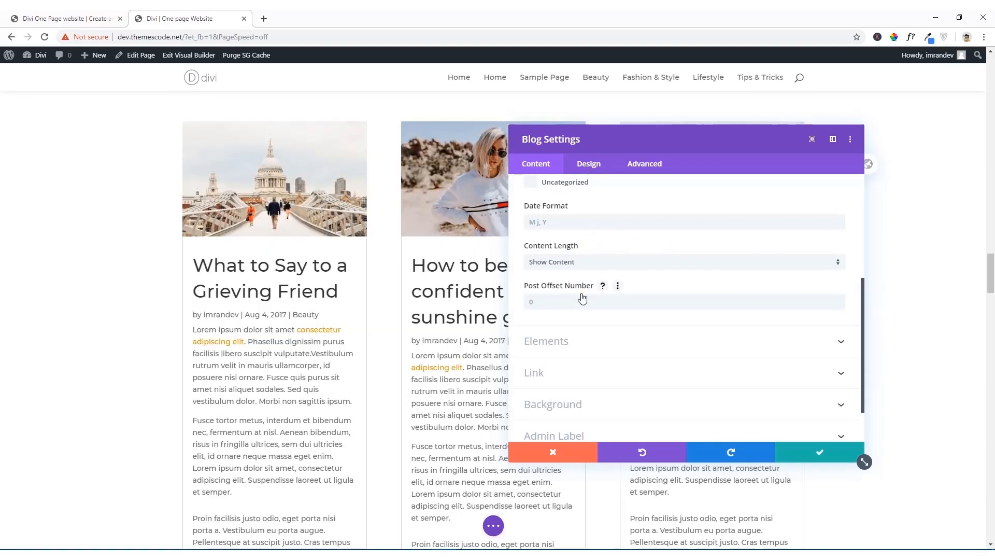
pyautogui.scroll(-3, 380, 360)
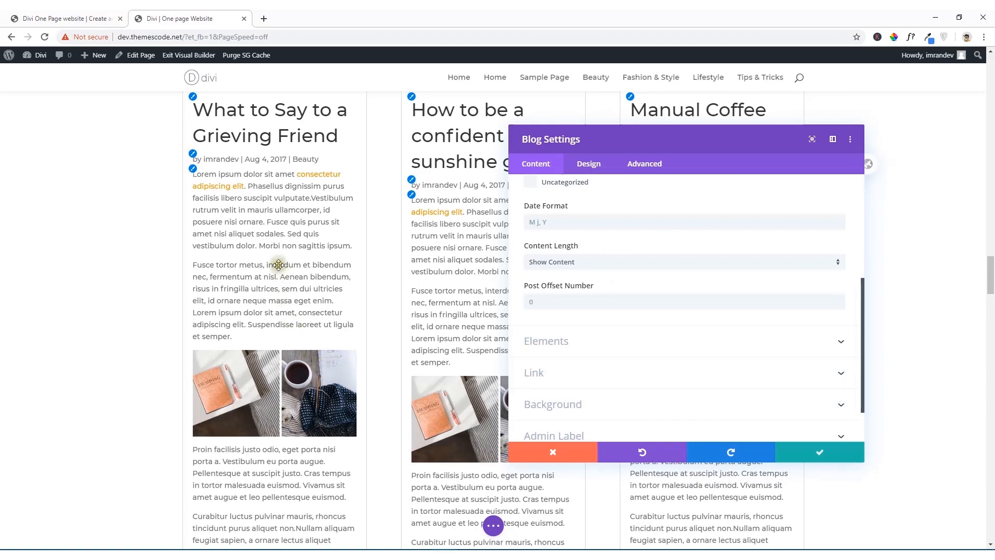
pyautogui.scroll(-6, 279, 265)
pyautogui.scroll(8, 275, 358)
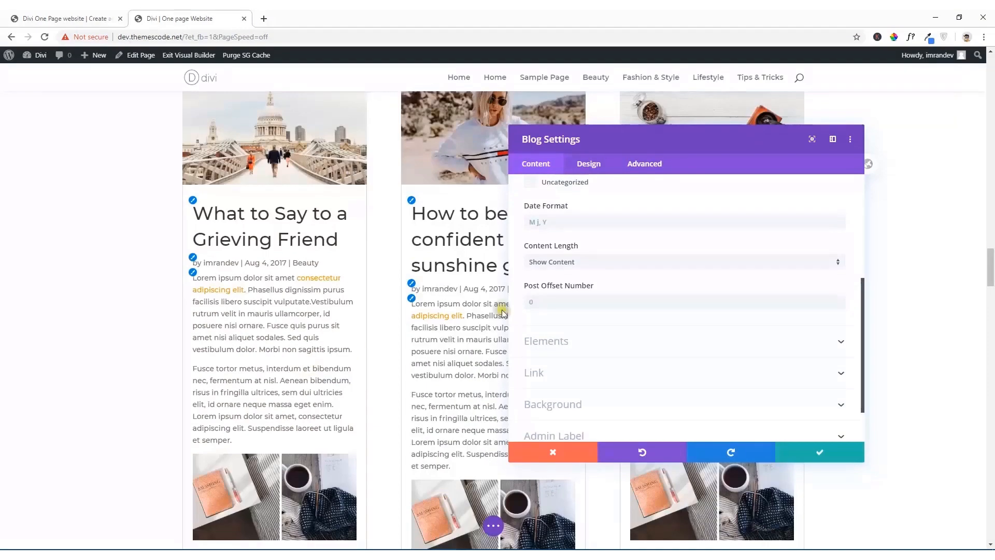
pyautogui.click(579, 264)
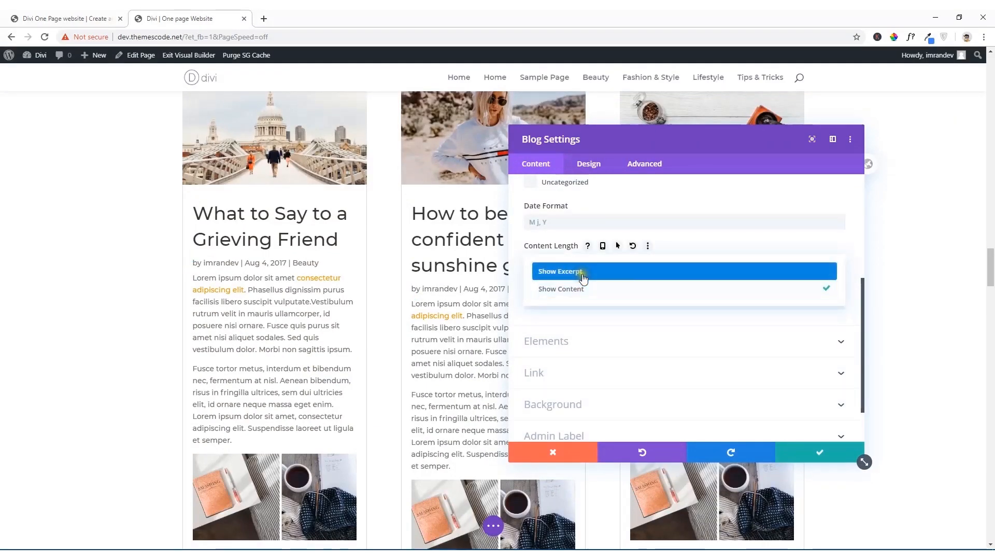
pyautogui.click(583, 279)
# Step: Review the Blog module's Elements and Link options
pyautogui.scroll(-3, 591, 352)
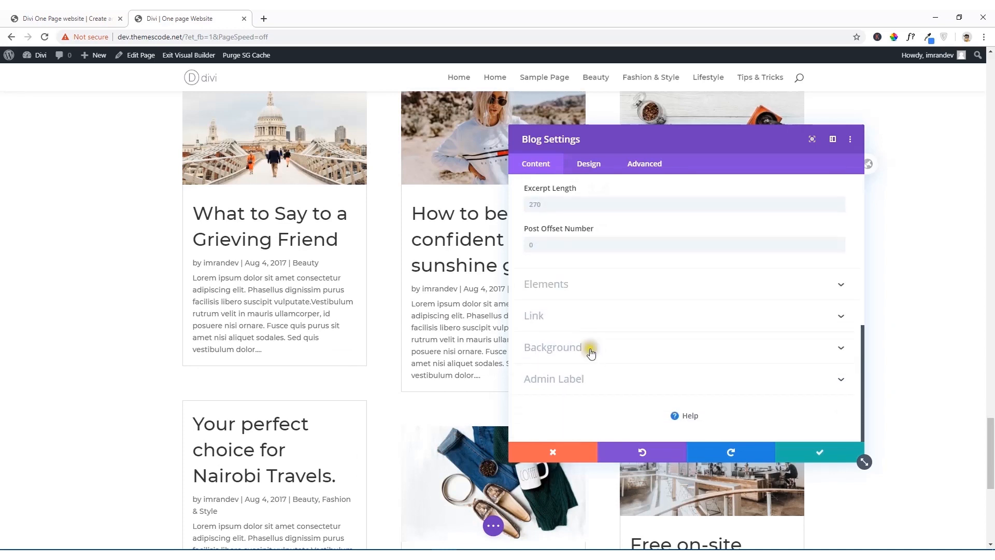
pyautogui.click(598, 289)
pyautogui.scroll(-5, 570, 290)
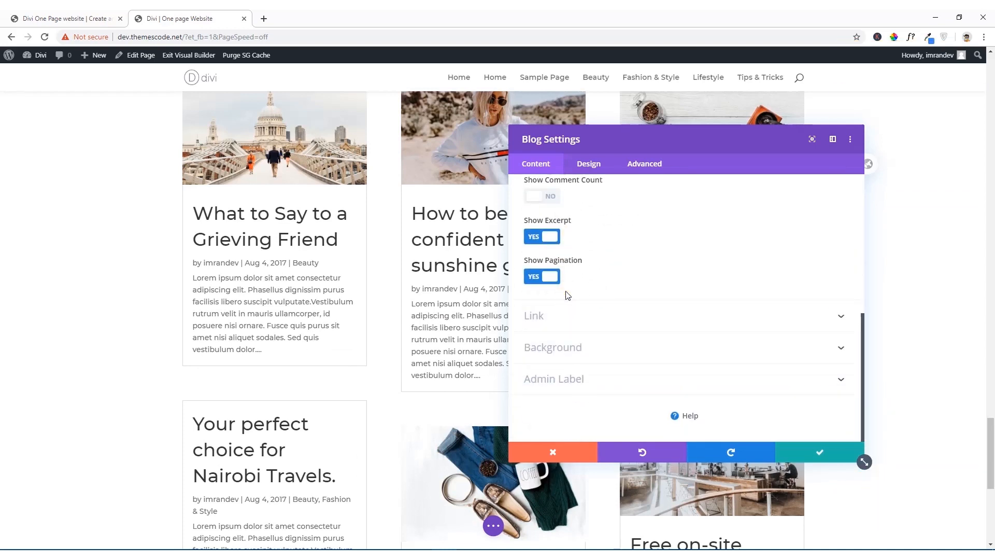
pyautogui.click(591, 317)
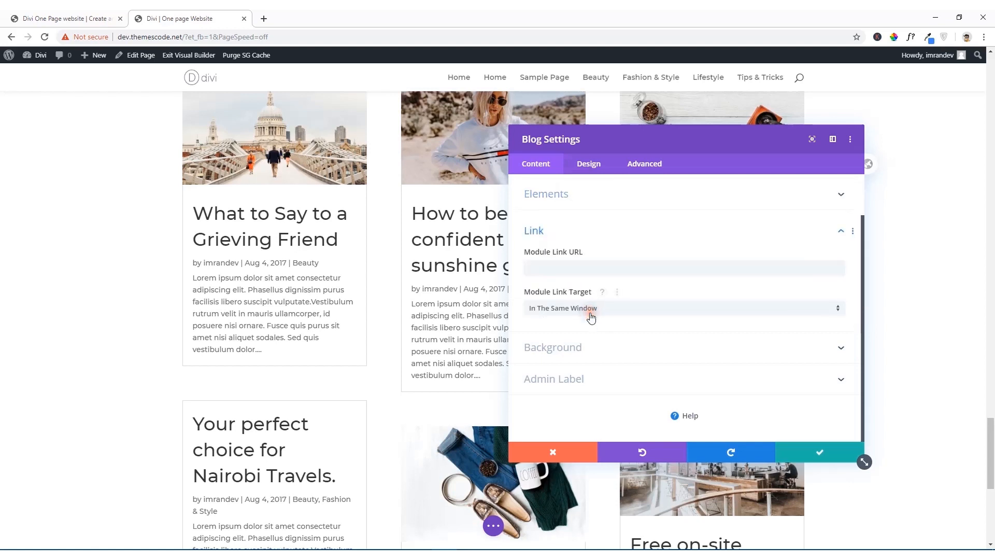
# Step: Try a grey #898989 background color on the Blog module, then clear it
pyautogui.click(573, 350)
pyautogui.scroll(1, 323, 270)
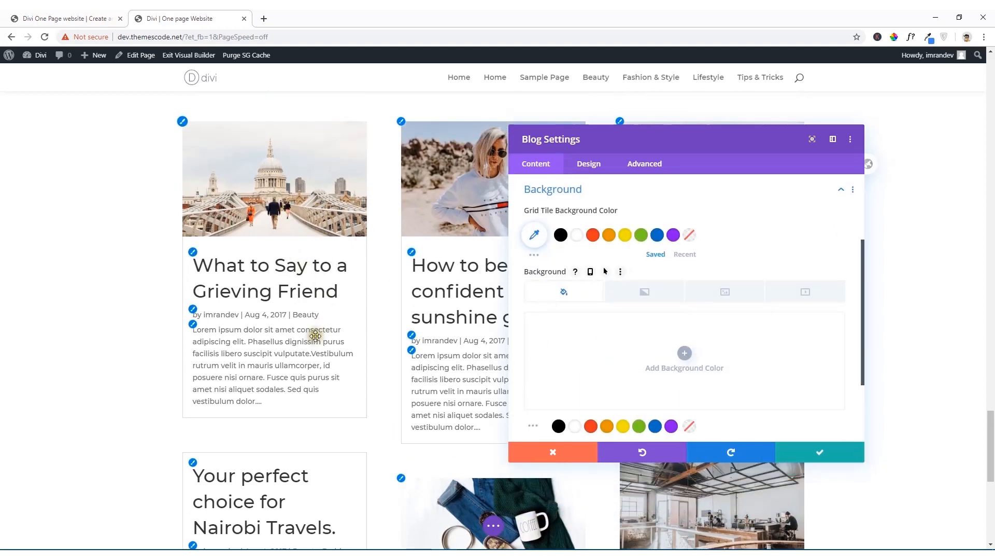
pyautogui.click(675, 360)
pyautogui.click(627, 360)
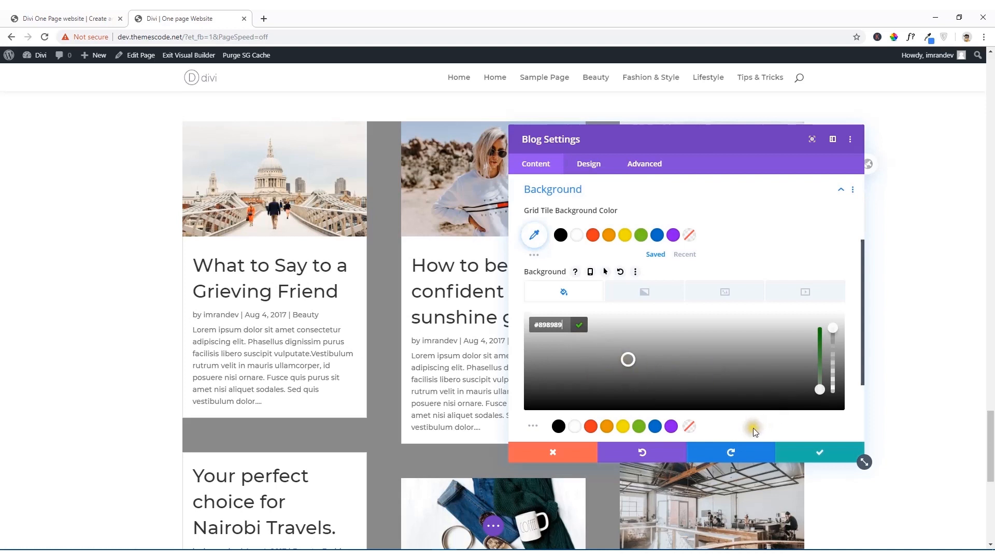
pyautogui.click(689, 426)
pyautogui.scroll(-1, 637, 365)
pyautogui.scroll(-2, 637, 365)
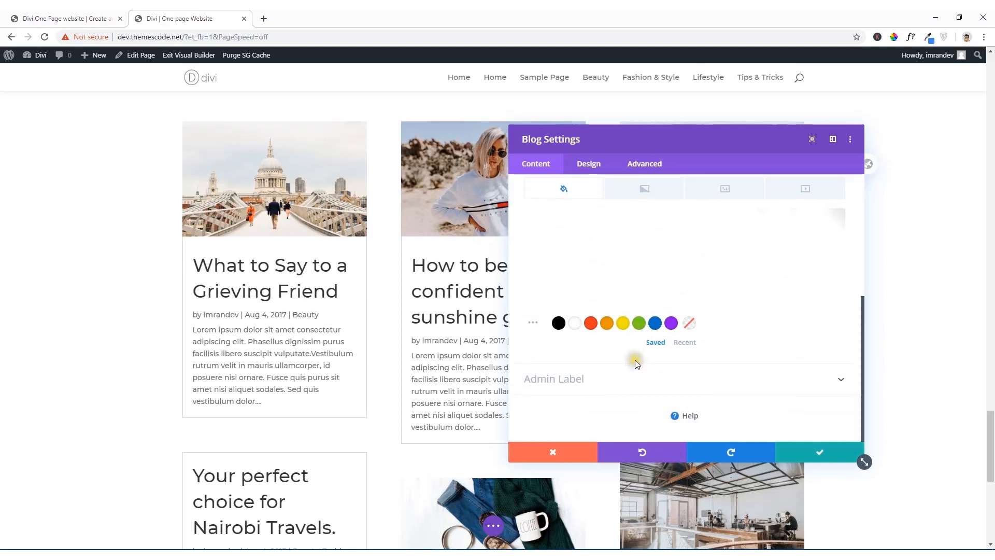
# Step: Set the Blog module's post count to 3
pyautogui.scroll(5, 637, 364)
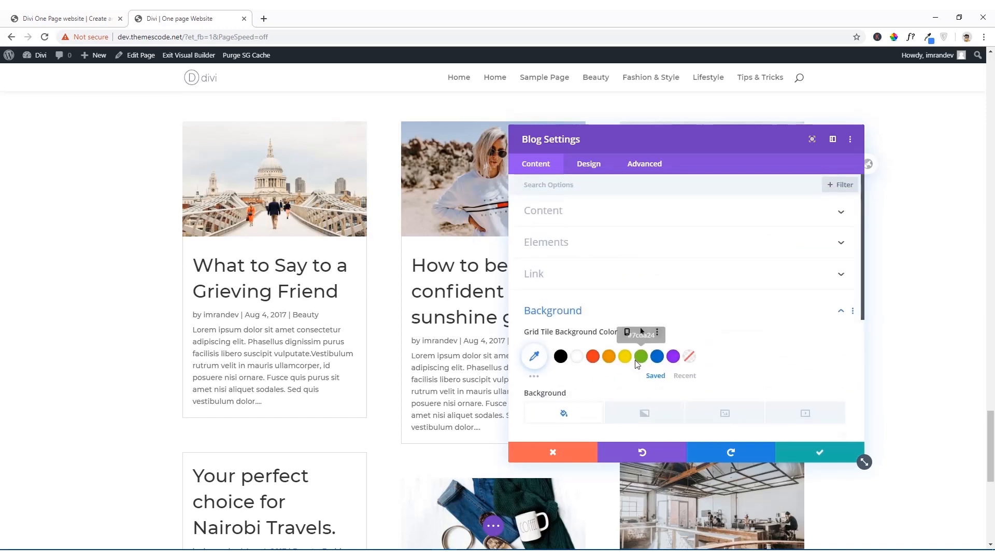
pyautogui.click(561, 211)
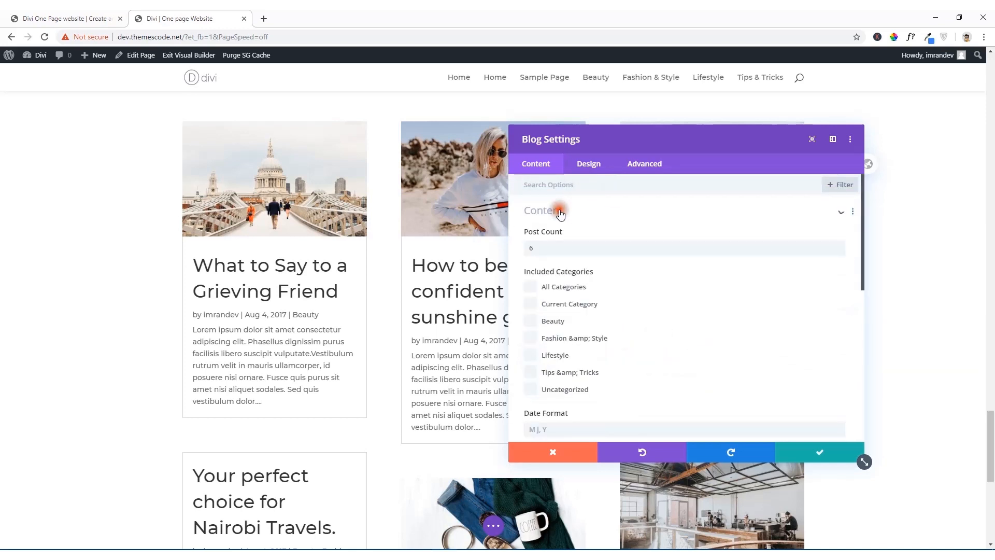
pyautogui.moveTo(546, 245); pyautogui.dragTo(517, 253)
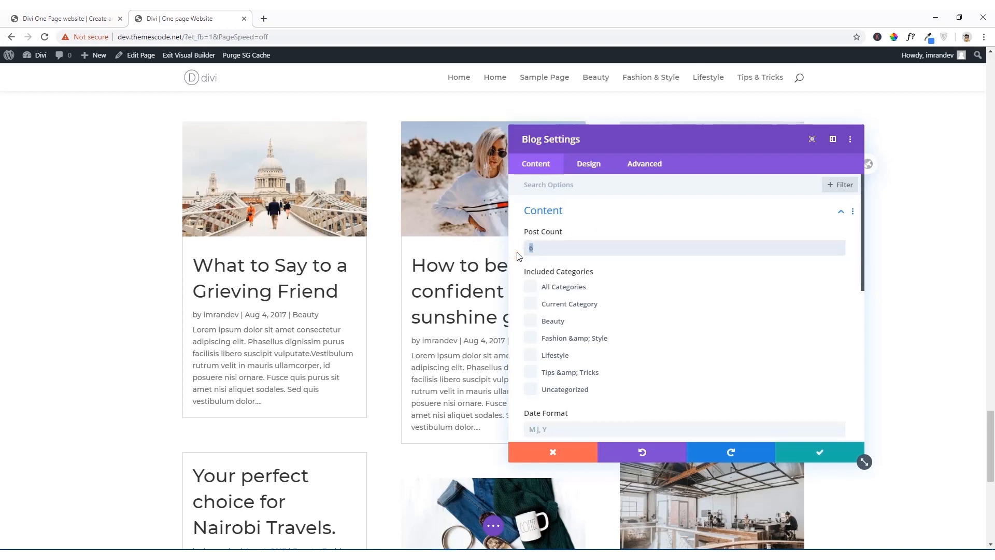
pyautogui.write('3')
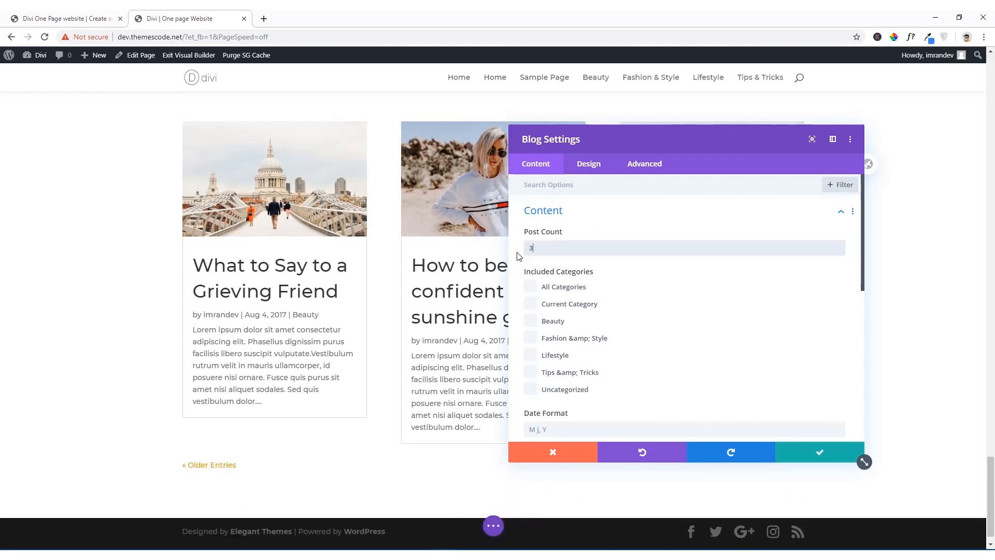
# Step: Enable the Featured Image Overlay in the Blog module's design settings
pyautogui.click(582, 163)
pyautogui.click(588, 244)
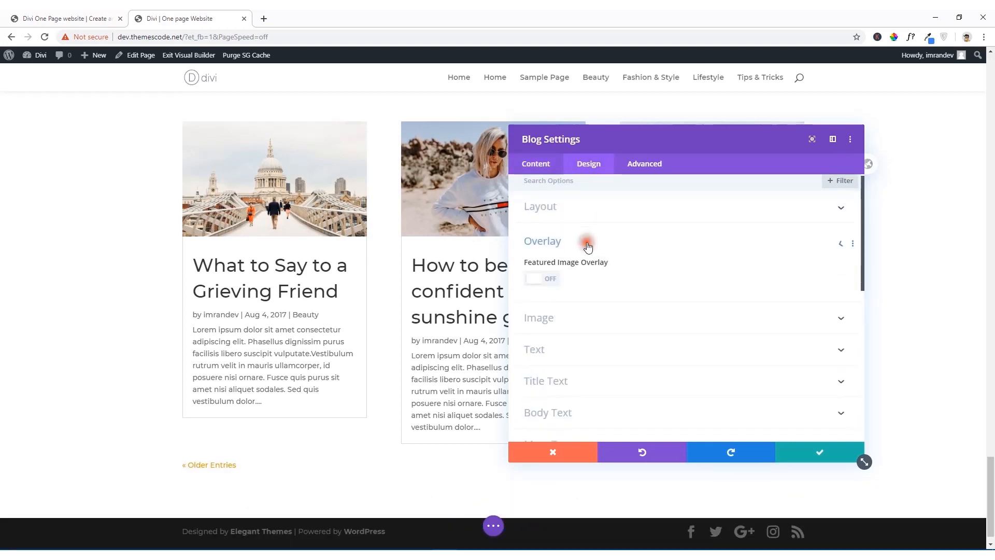
pyautogui.click(536, 233)
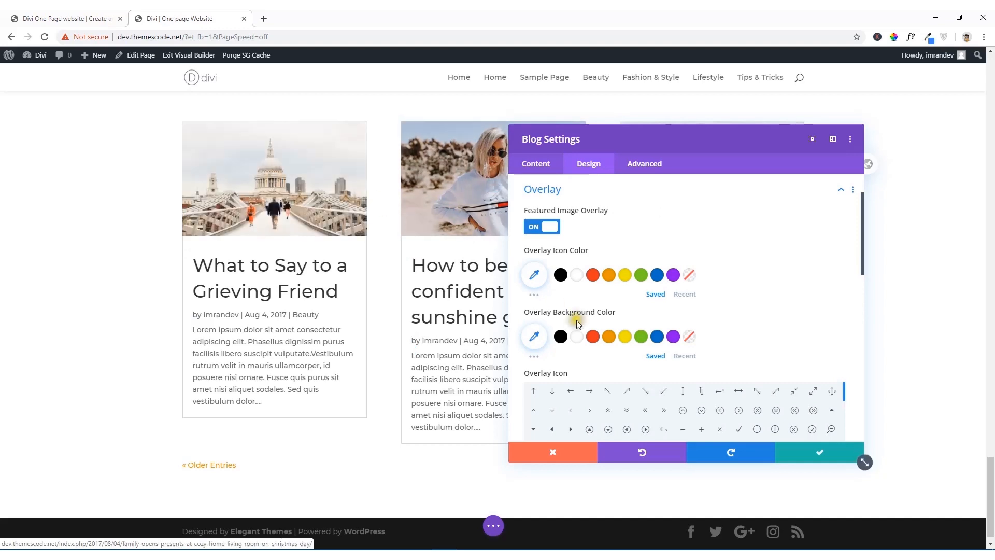
# Step: Set the Blog module's overlay background color to rgba(12,113,195,0.41) and its overlay icon color to white
pyautogui.scroll(-1, 577, 308)
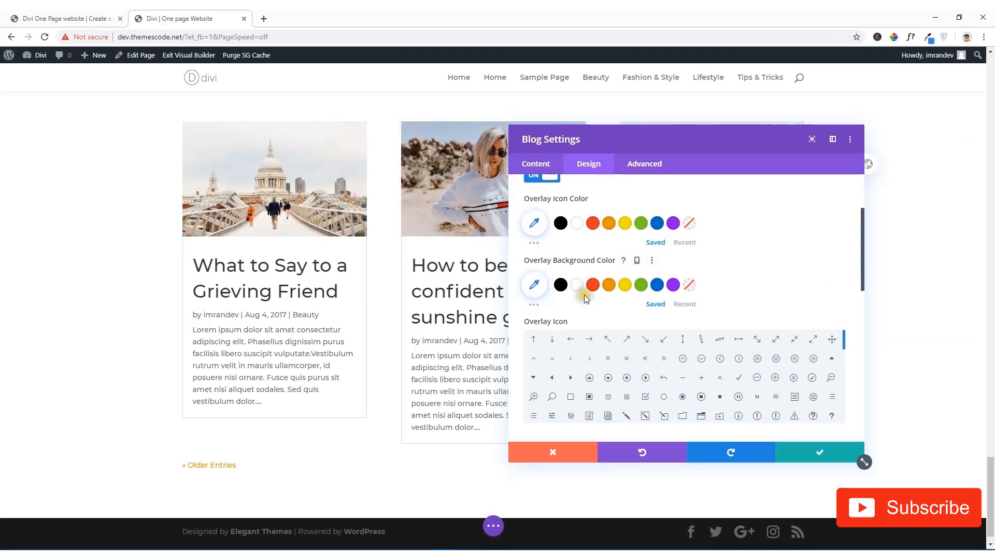
pyautogui.click(657, 288)
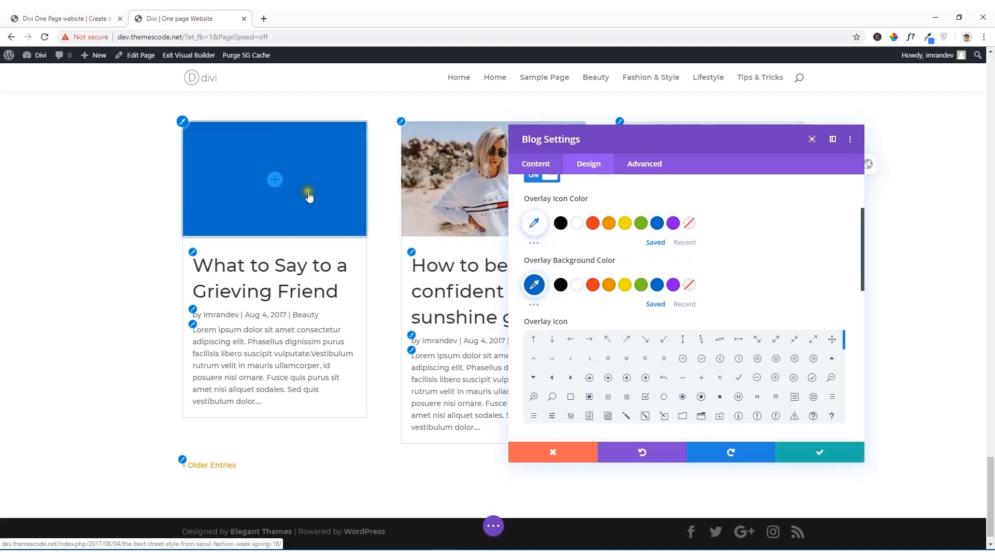
pyautogui.click(534, 285)
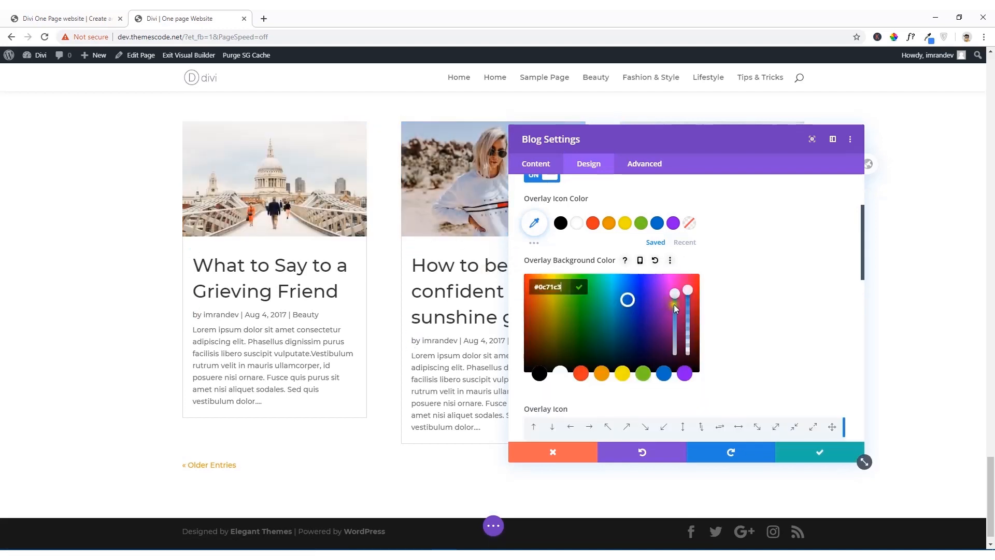
pyautogui.moveTo(688, 291); pyautogui.dragTo(694, 331)
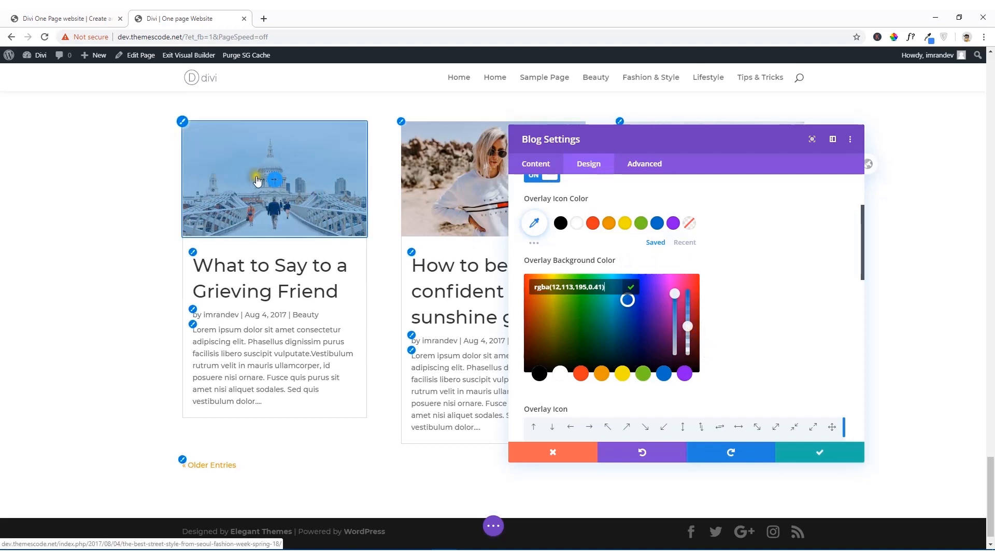
pyautogui.scroll(2, 550, 280)
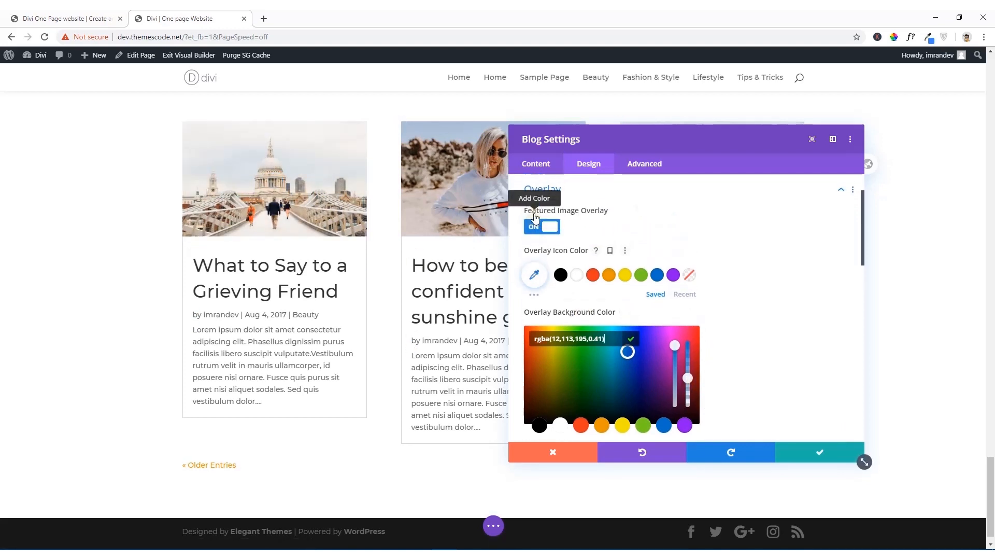
pyautogui.click(593, 275)
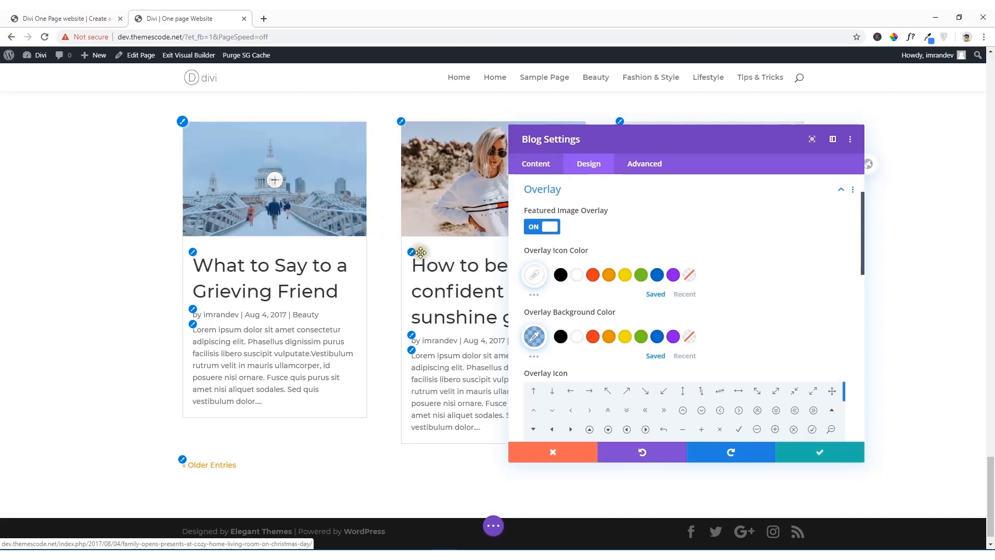
# Step: Set the Blog module's title font weight to Bold, keeping the default title font
pyautogui.scroll(-4, 602, 299)
pyautogui.scroll(-1, 595, 303)
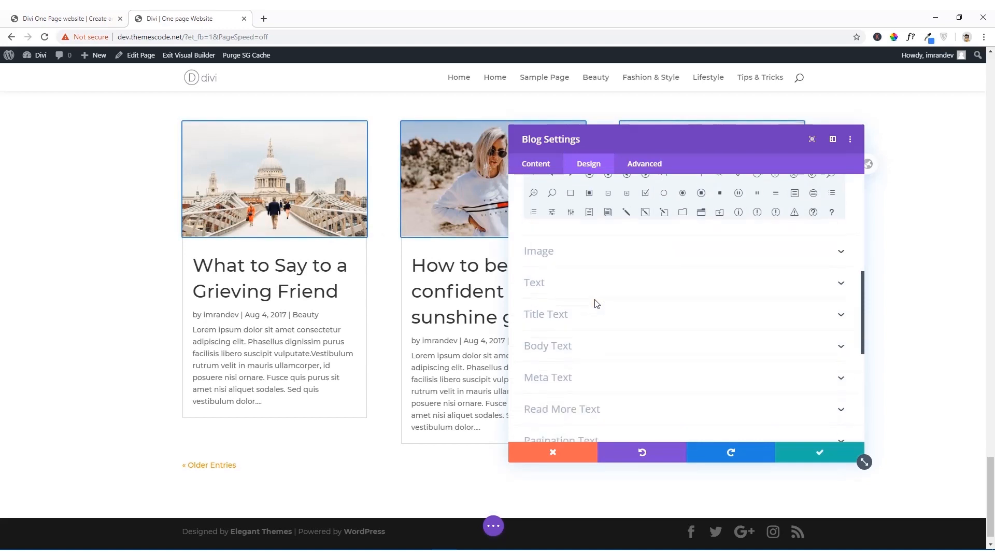
pyautogui.click(560, 289)
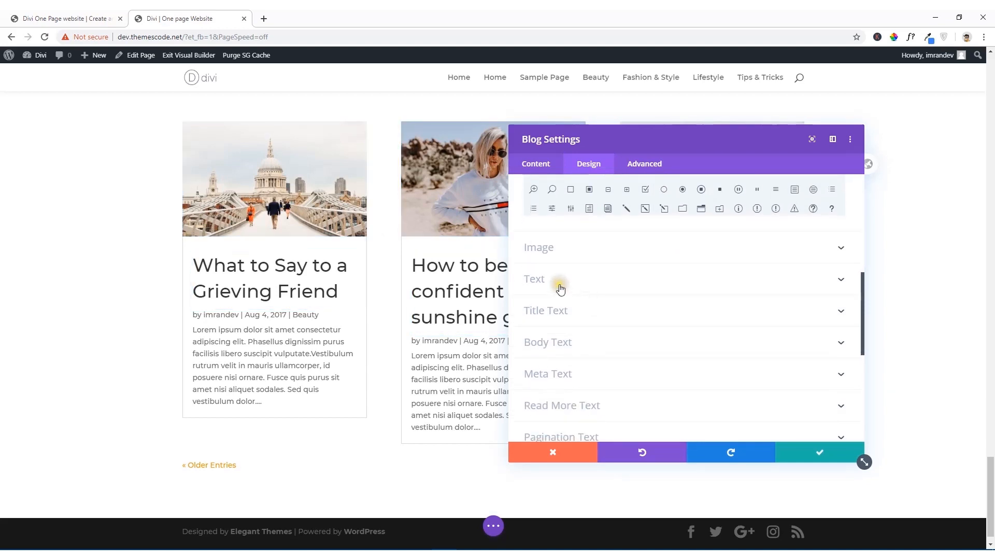
pyautogui.click(585, 316)
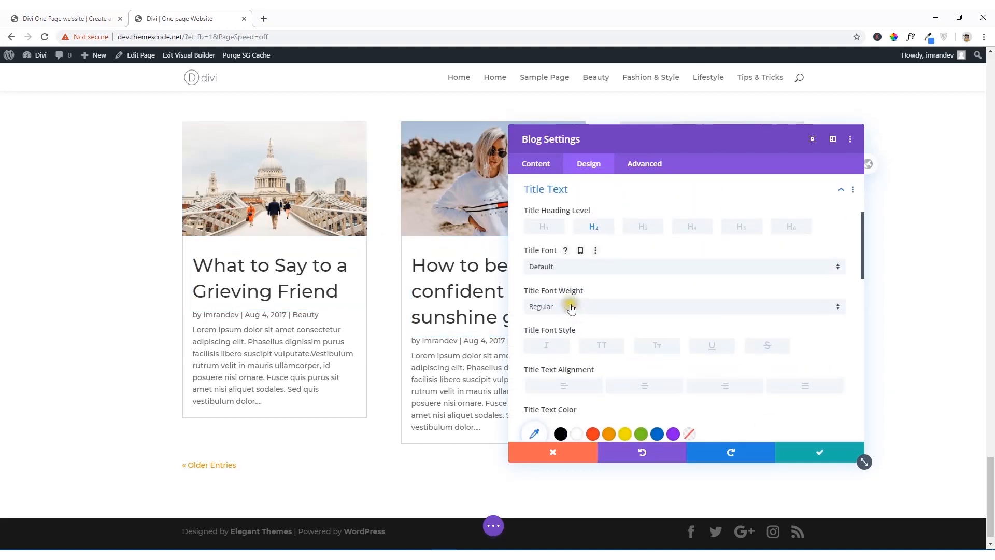
pyautogui.click(576, 311)
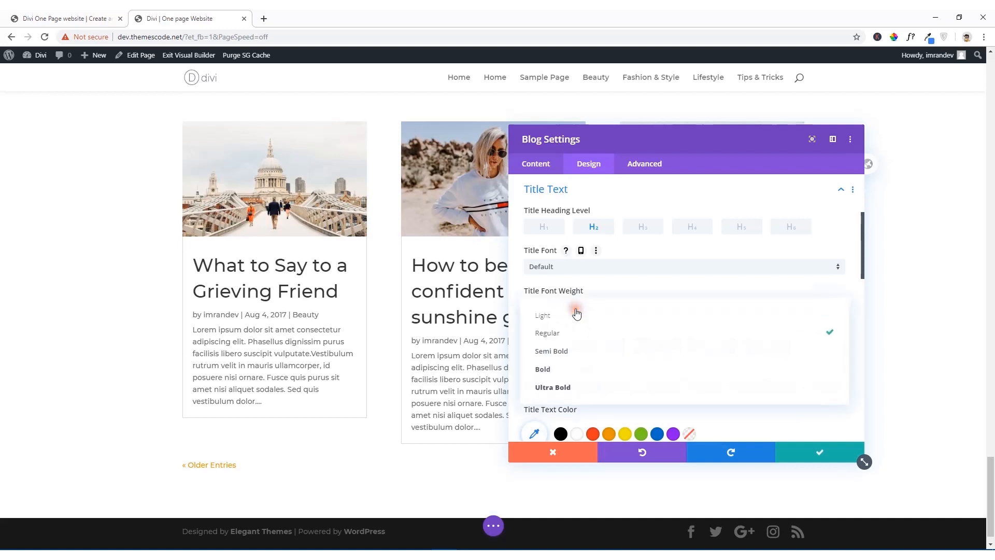
pyautogui.click(566, 367)
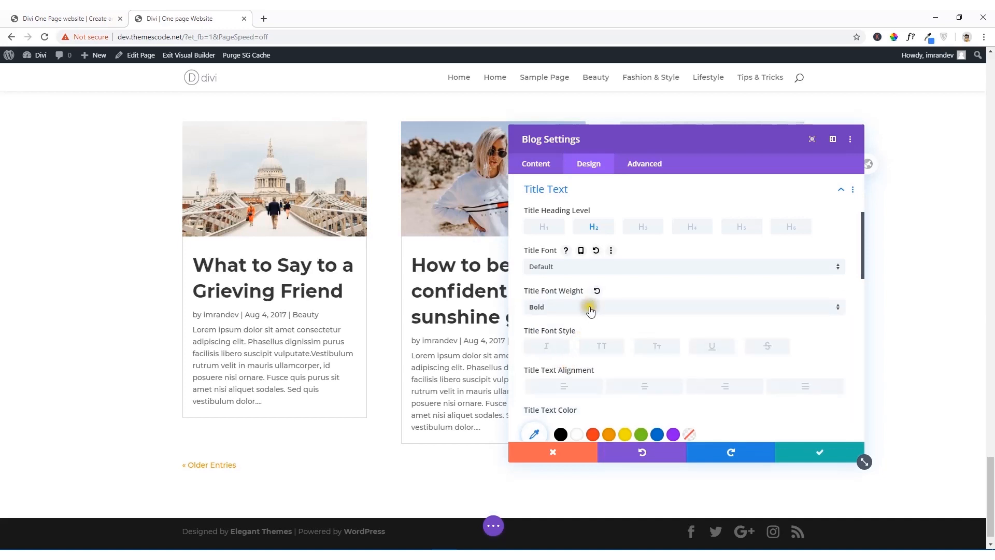
pyautogui.click(592, 268)
pyautogui.click(566, 154)
# Step: Review the Blog module's Sizing options
pyautogui.scroll(-10, 601, 362)
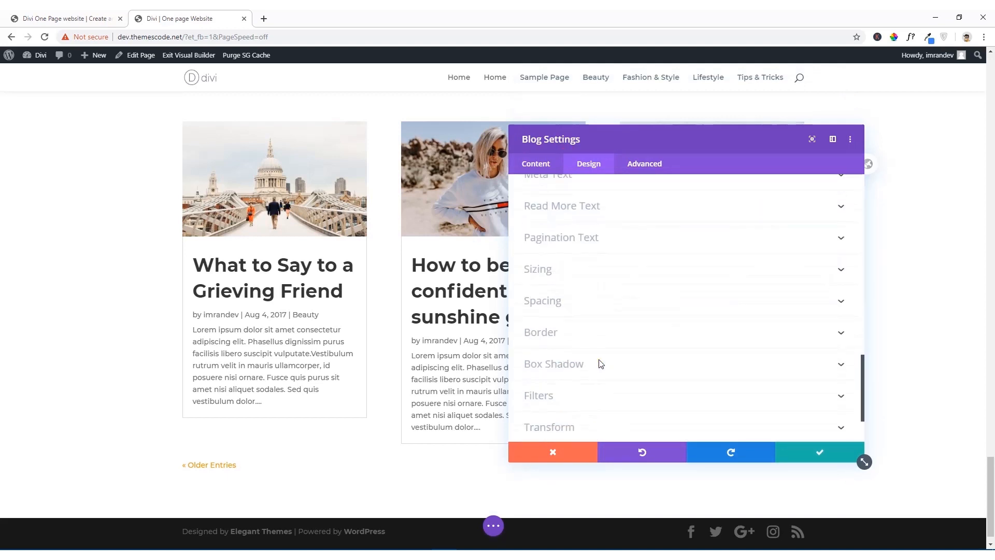
pyautogui.click(582, 275)
pyautogui.scroll(-2, 581, 275)
pyautogui.scroll(1, 691, 289)
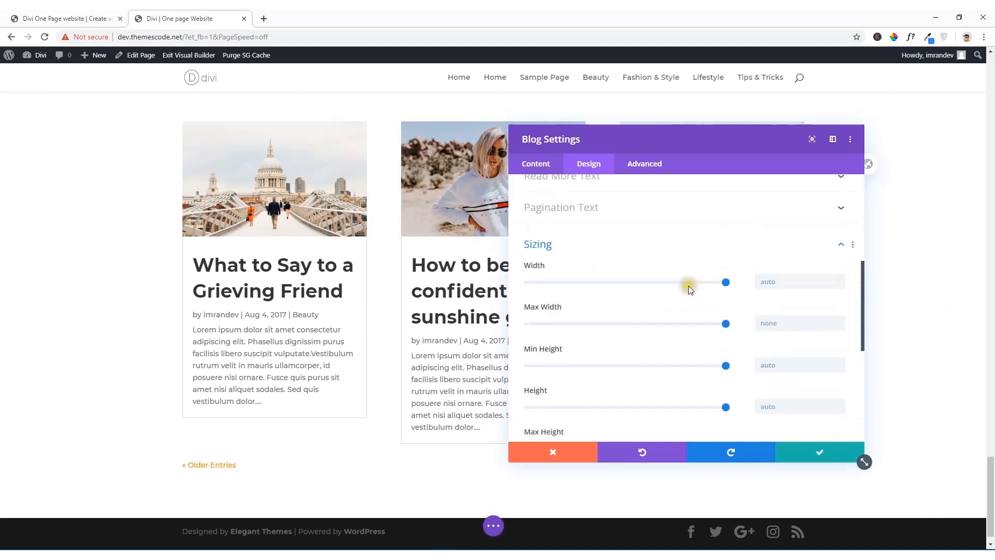
pyautogui.scroll(3, 689, 289)
pyautogui.click(578, 396)
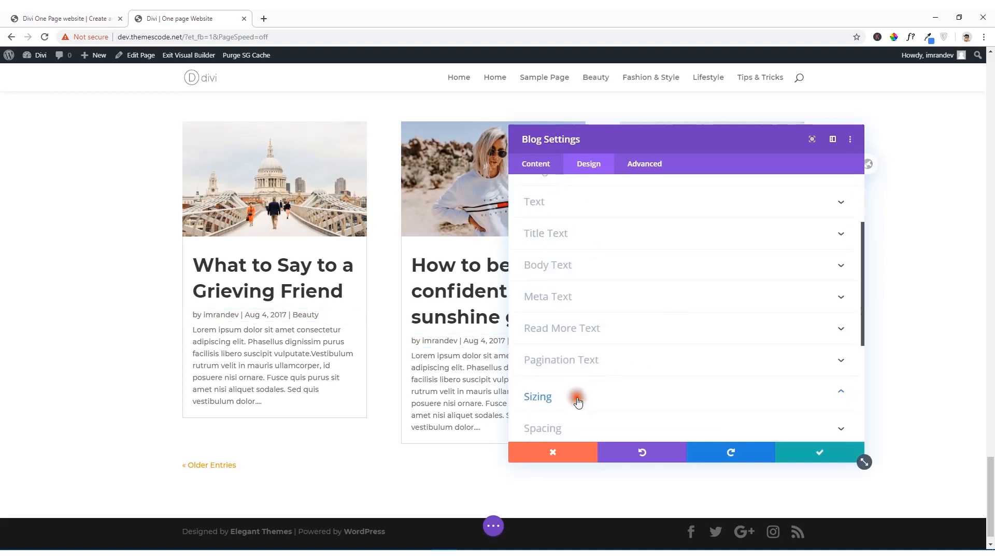
# Step: Try the Slide, Bounce, Flip and Fold animation styles on the Blog module, settling on Flip
pyautogui.scroll(-4, 578, 394)
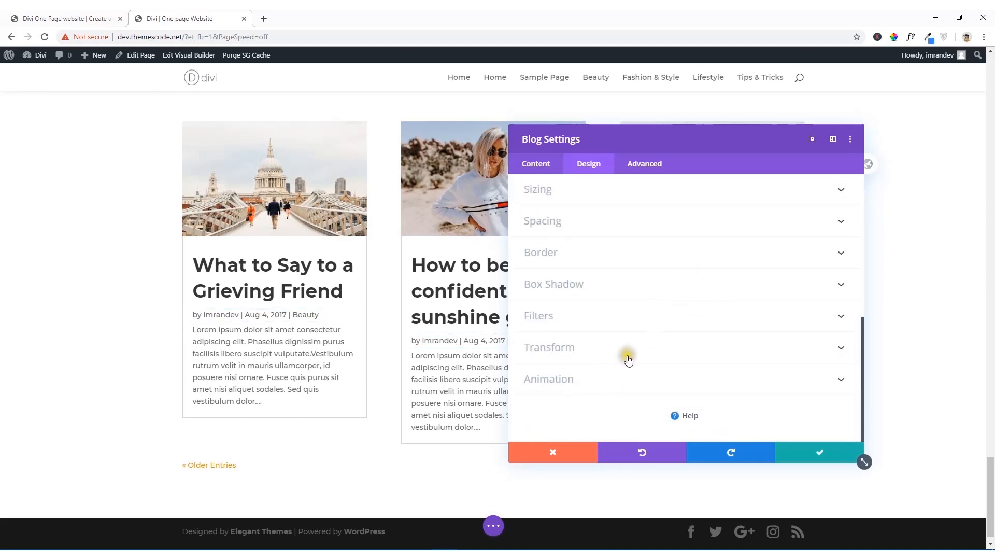
pyautogui.click(582, 384)
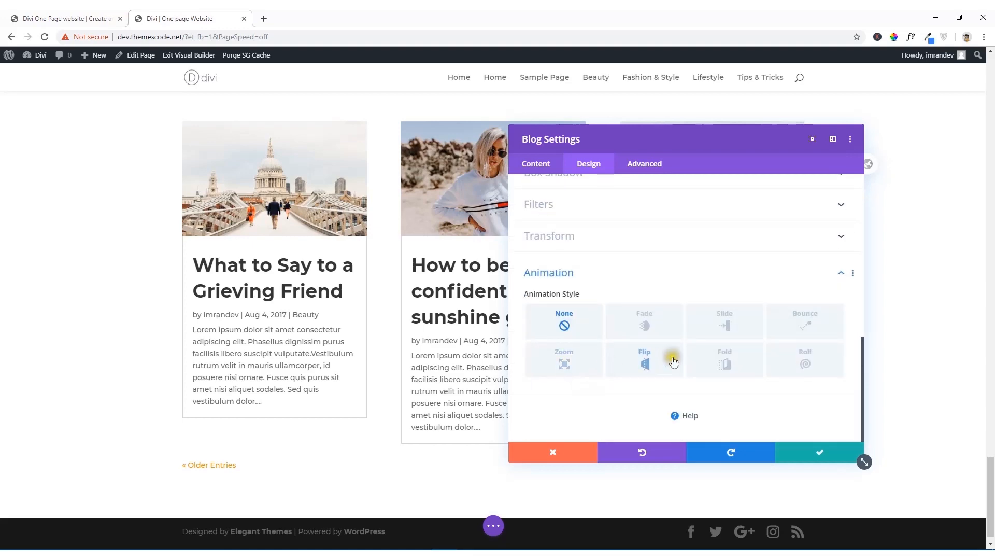
pyautogui.click(723, 326)
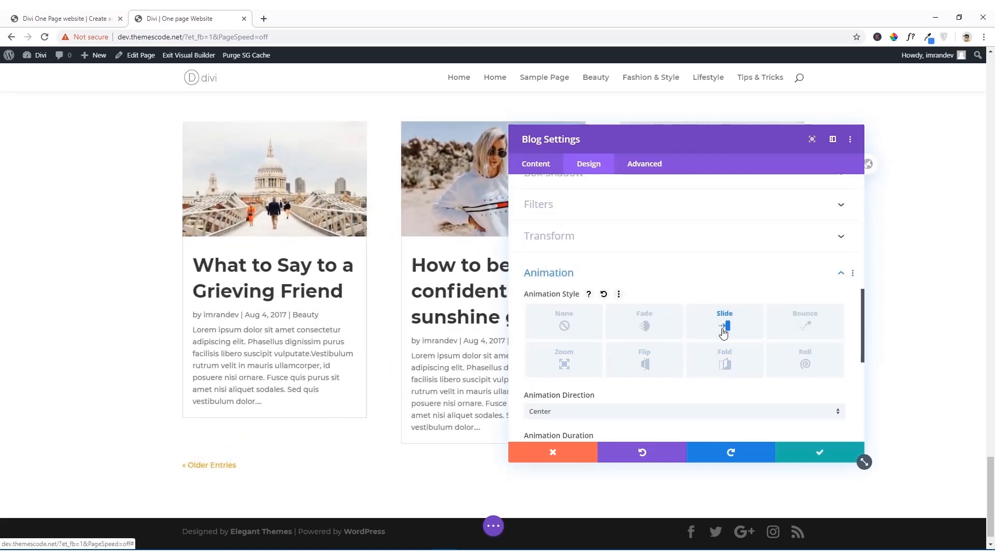
pyautogui.click(807, 327)
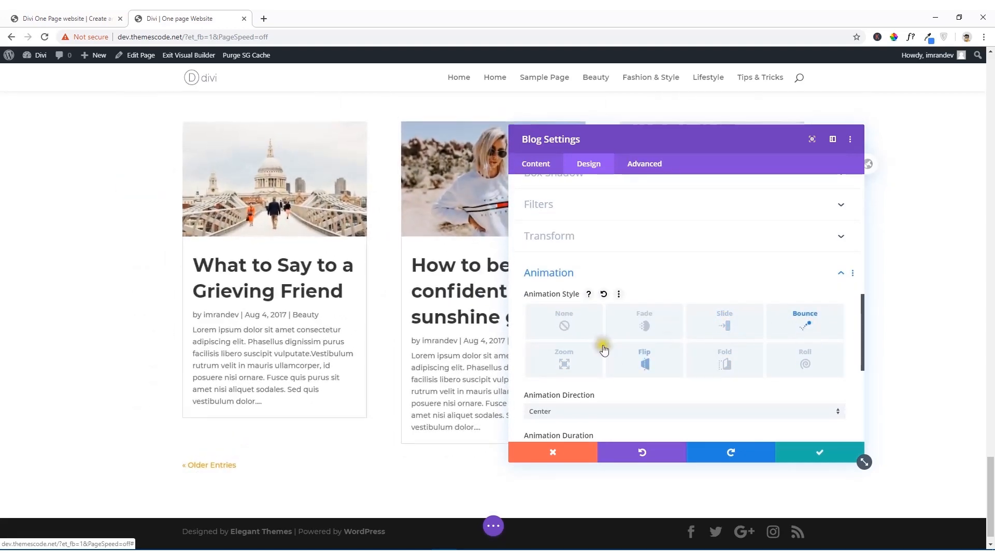
pyautogui.click(642, 357)
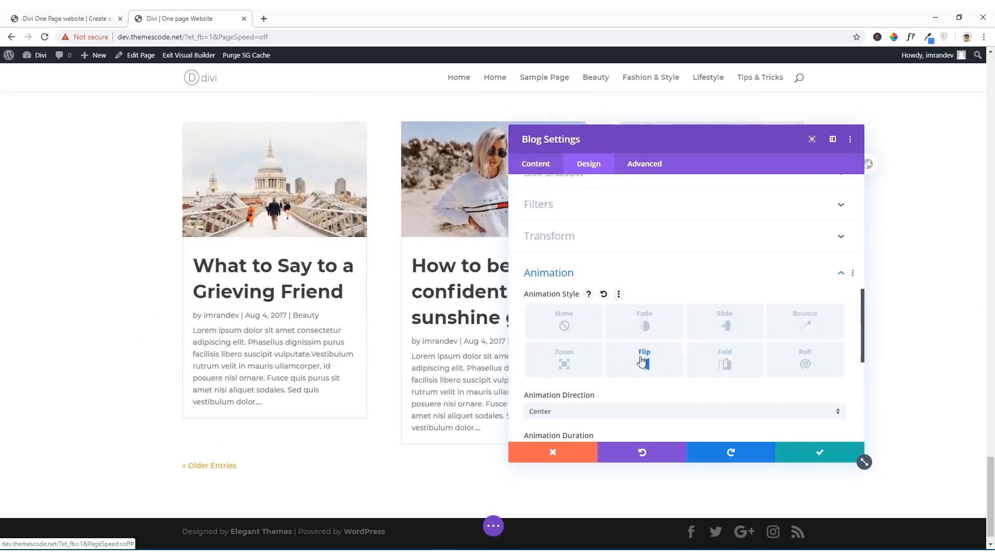
pyautogui.click(721, 365)
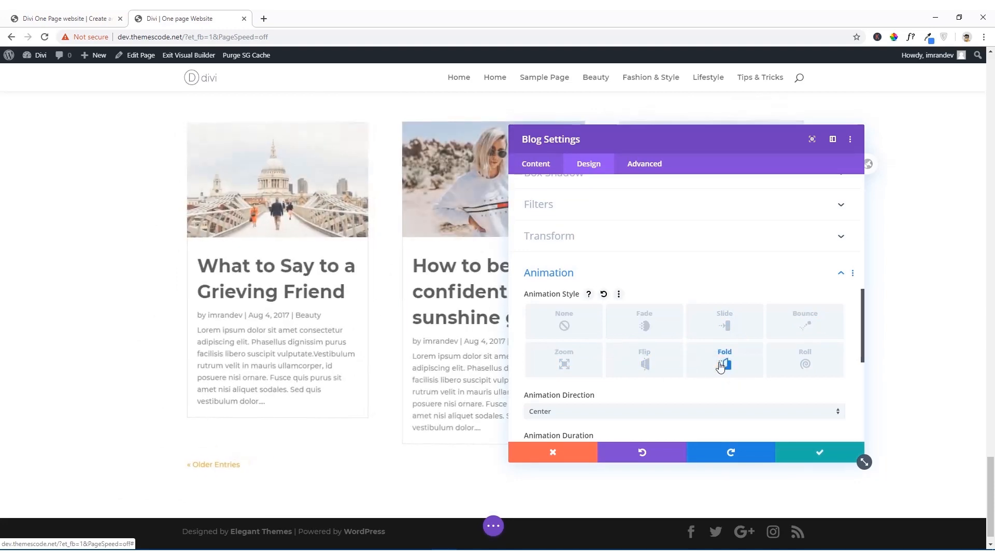
pyautogui.click(662, 367)
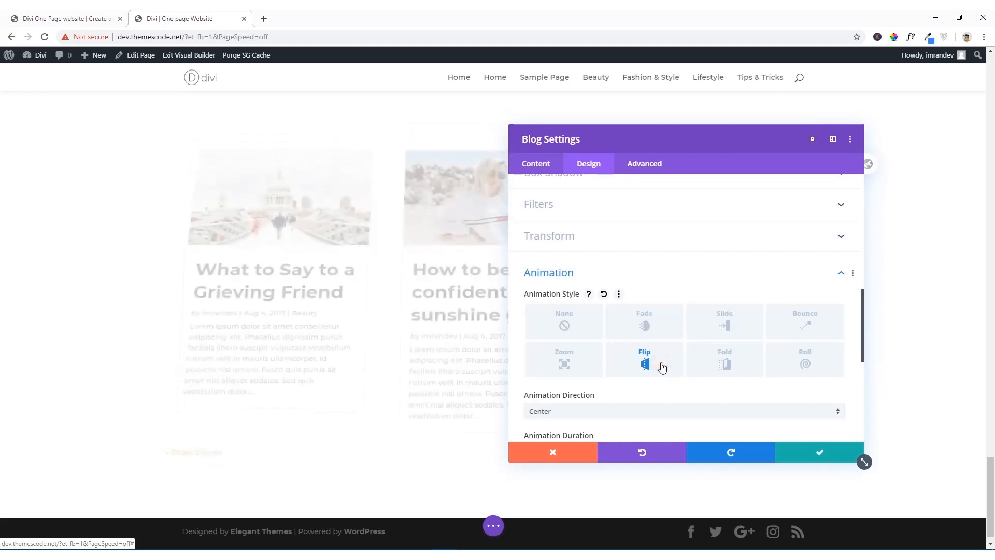
# Step: Set the Blog module's Flip animation direction to Right
pyautogui.scroll(-2, 632, 368)
pyautogui.scroll(-1, 631, 367)
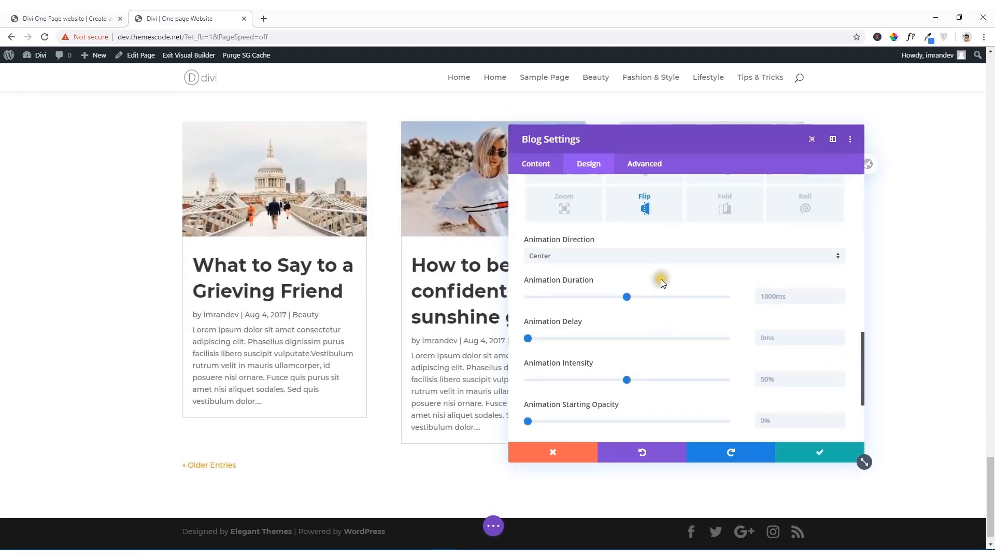
pyautogui.click(665, 256)
pyautogui.click(577, 282)
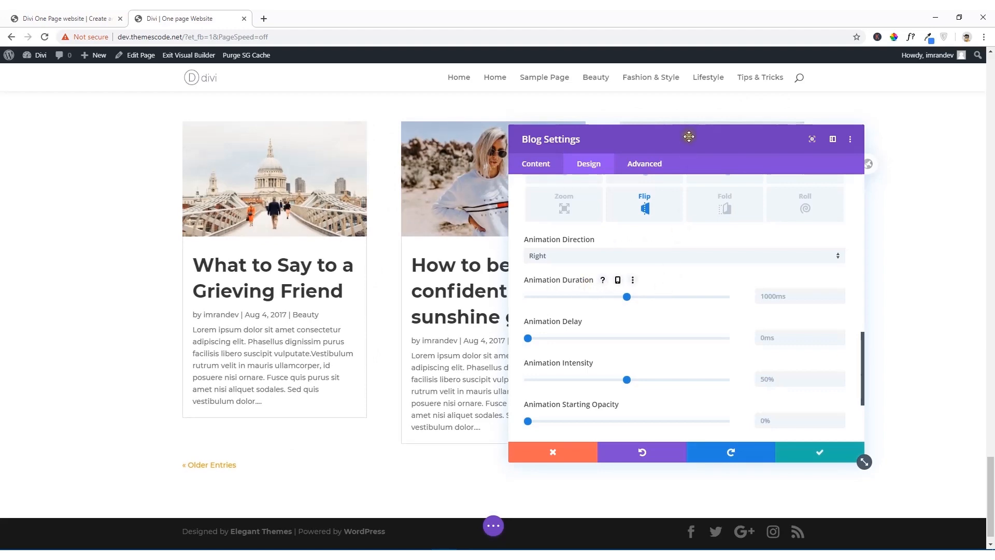
# Step: Preview the Right flip animation with the settings docked beside the page, and save the undocked Blog module settings
pyautogui.moveTo(689, 136); pyautogui.dragTo(980, 145)
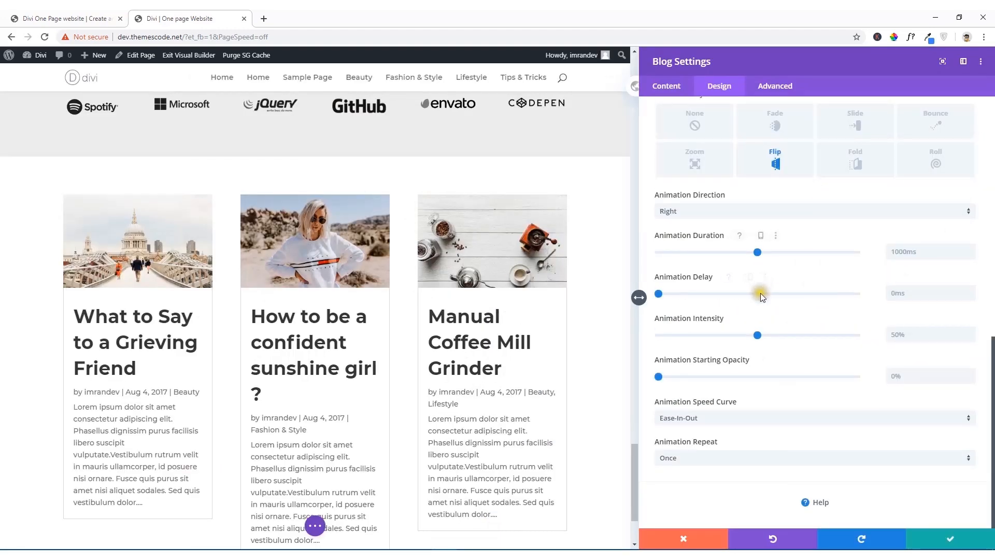
pyautogui.scroll(3, 733, 337)
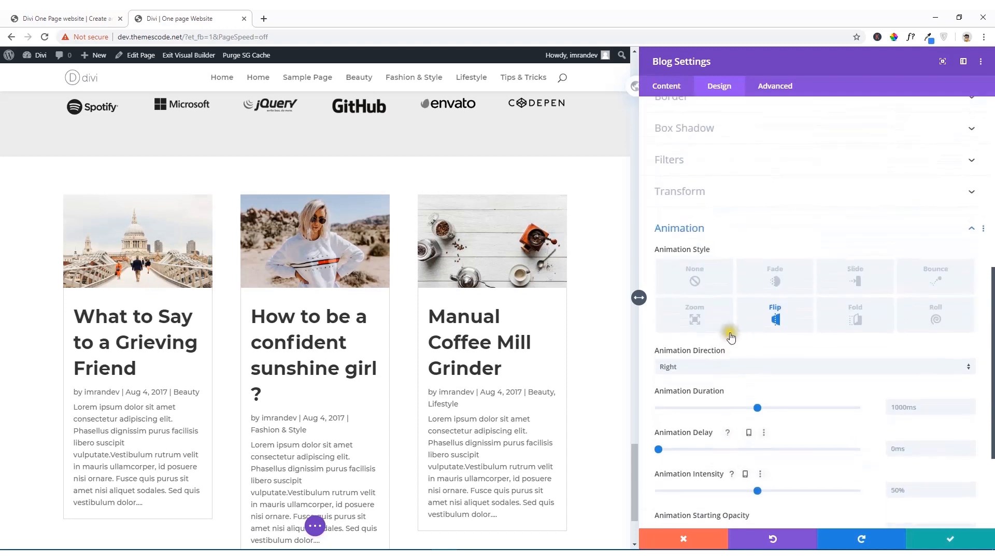
pyautogui.click(741, 366)
pyautogui.click(712, 402)
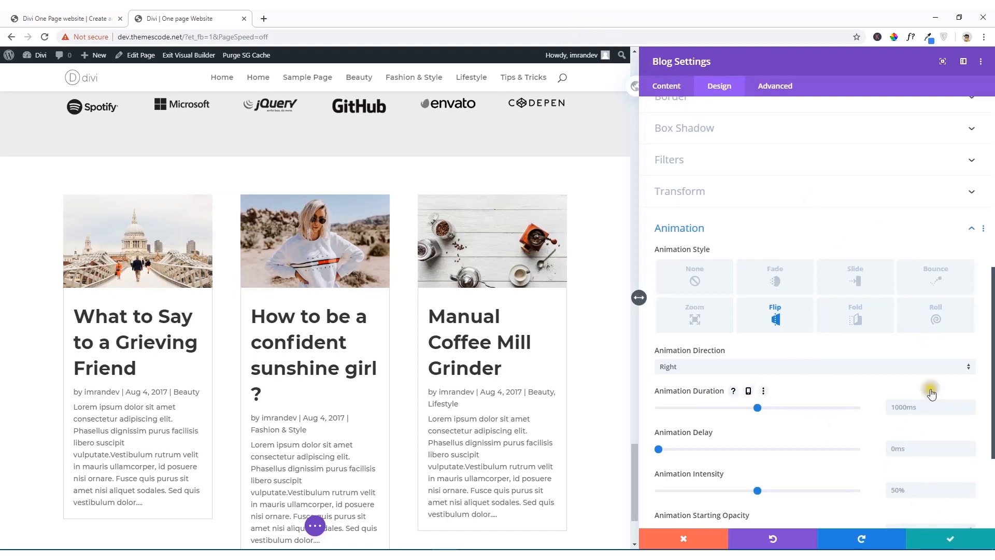
pyautogui.moveTo(873, 67); pyautogui.dragTo(619, 99)
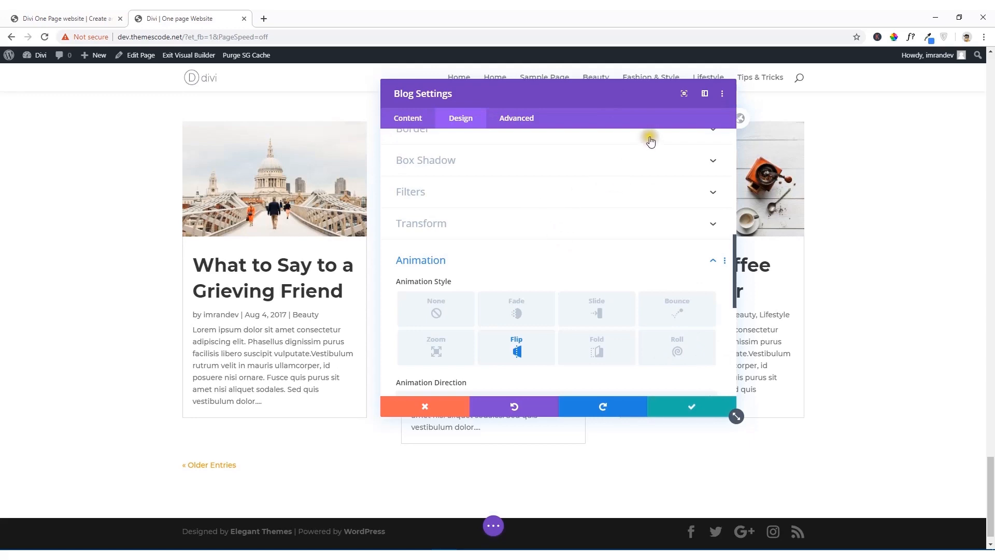
pyautogui.click(692, 407)
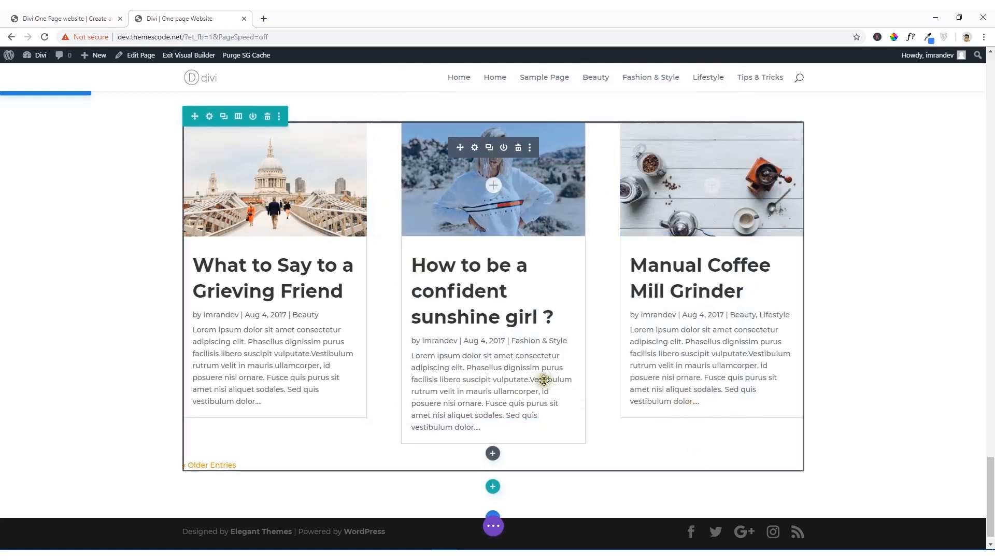
# Step: Compare the blog cards with the Latest Blog Posts section on the reference site and return to the page being built
pyautogui.scroll(3, 543, 381)
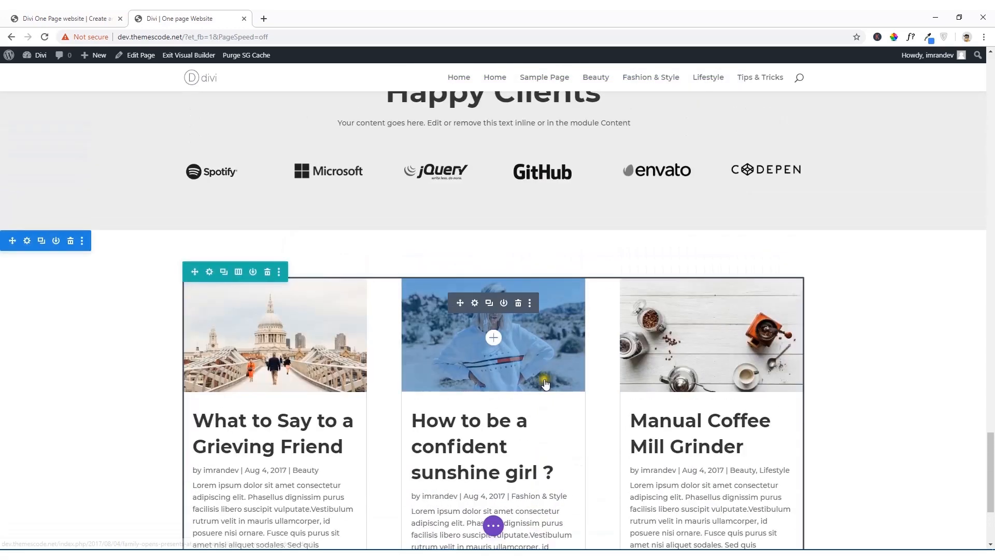
pyautogui.click(84, 20)
pyautogui.scroll(1, 349, 248)
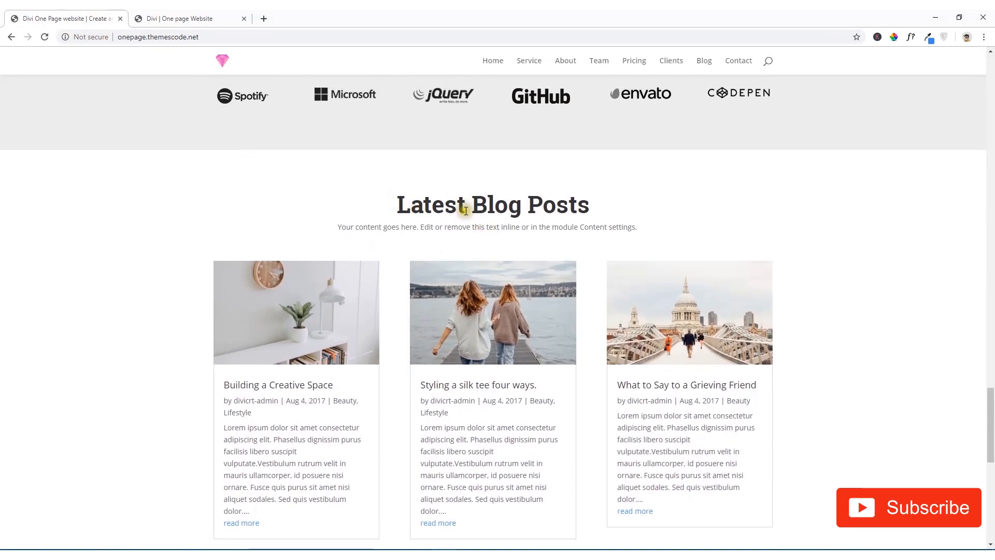
pyautogui.click(219, 14)
pyautogui.scroll(-3, 451, 270)
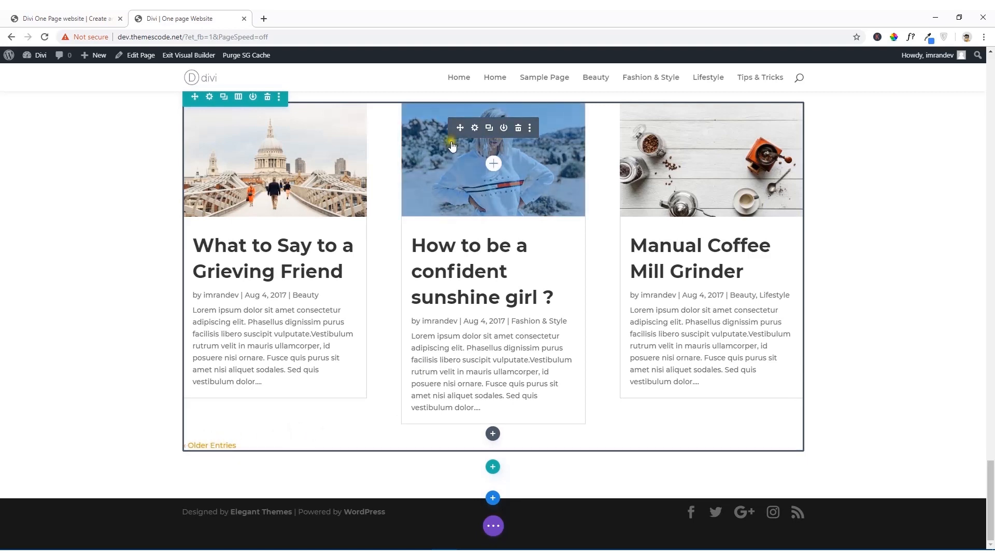
# Step: Turn off pagination for the Blog module and save its settings
pyautogui.click(475, 129)
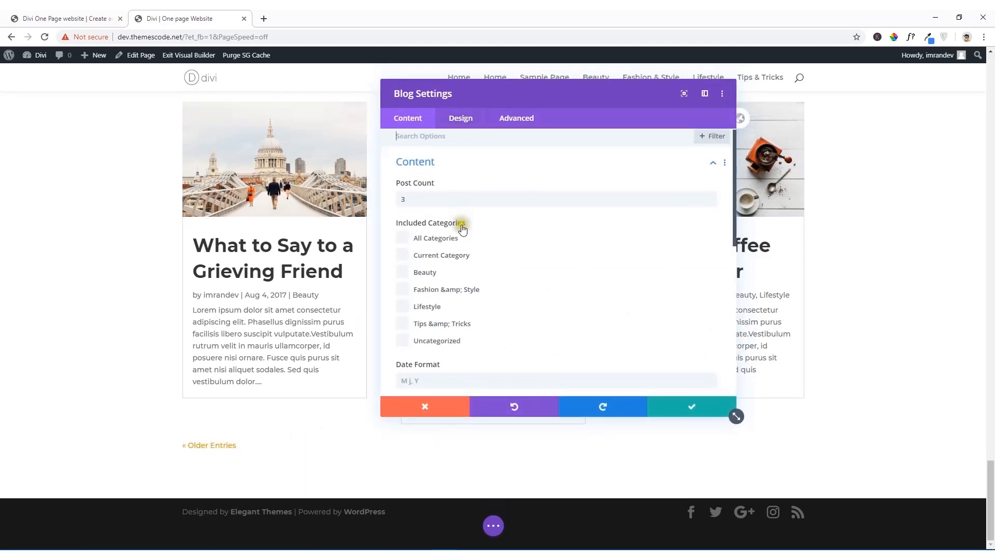
pyautogui.scroll(-10, 459, 228)
pyautogui.click(456, 276)
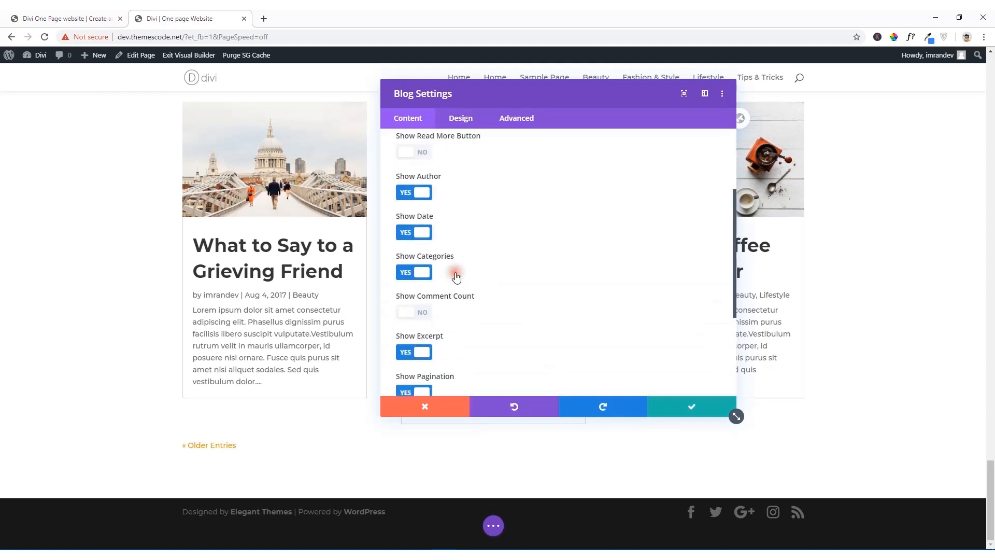
pyautogui.scroll(-2, 456, 278)
pyautogui.scroll(3, 456, 278)
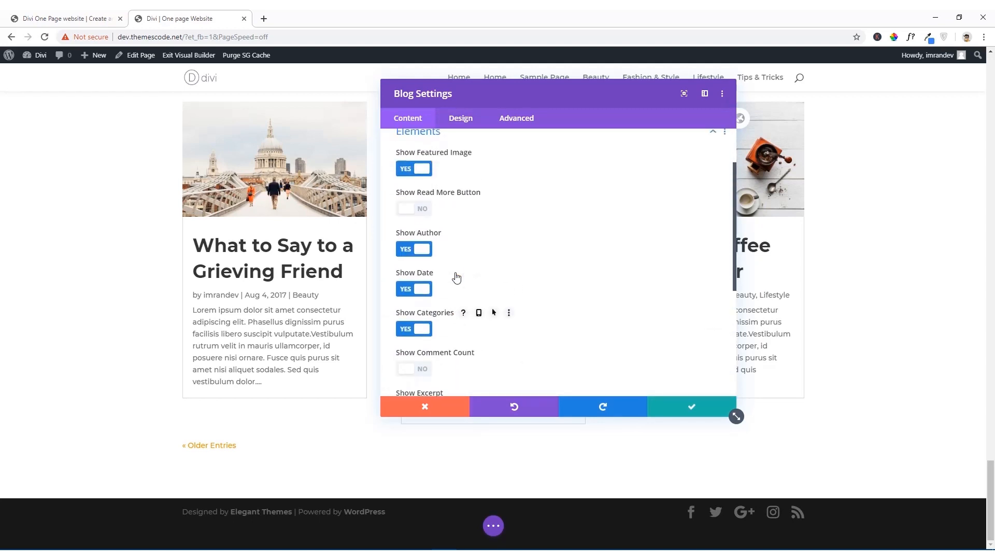
pyautogui.scroll(-5, 452, 276)
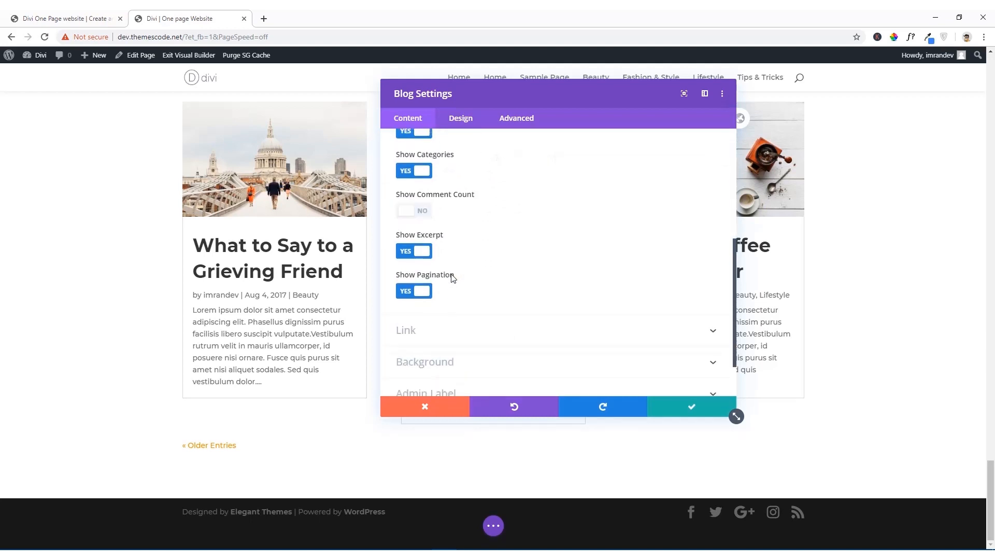
pyautogui.scroll(-1, 453, 279)
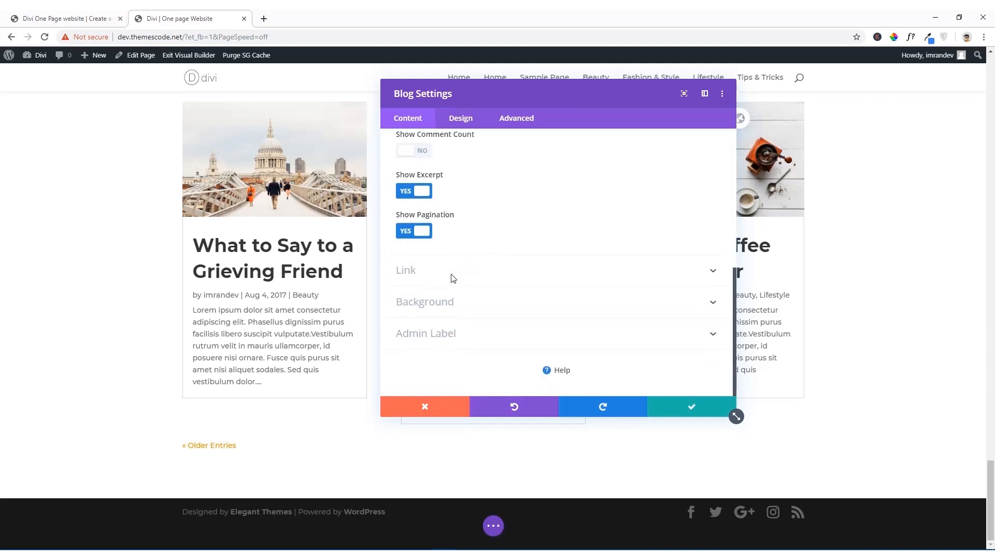
pyautogui.click(423, 231)
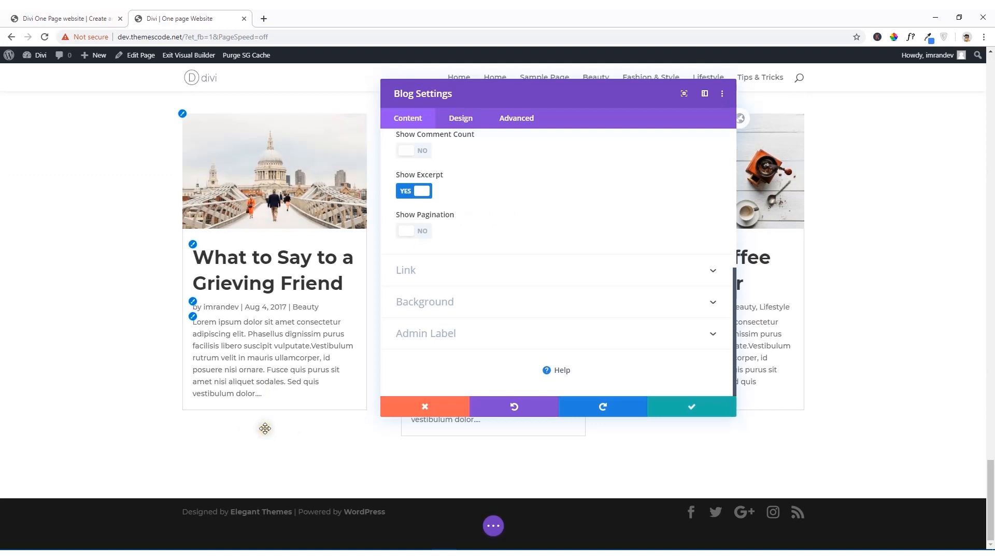
pyautogui.click(699, 408)
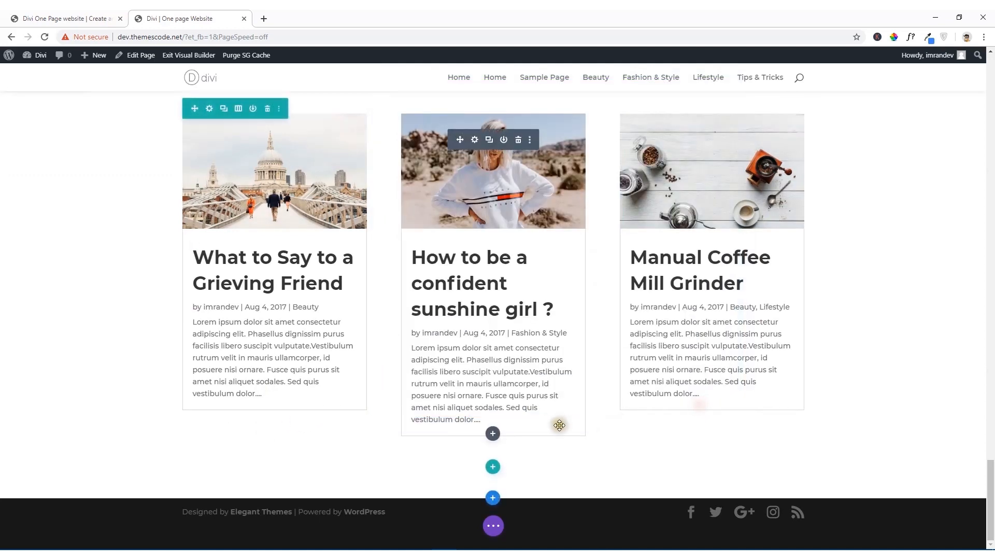
# Step: Insert a single-column row below the Blog module without adding a module, and move it above the blog cards
pyautogui.click(493, 468)
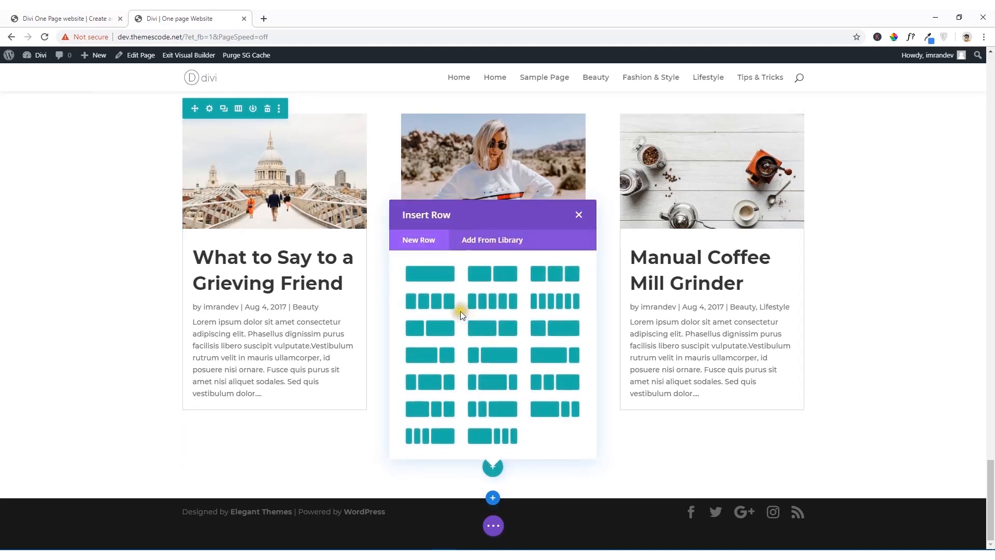
pyautogui.click(430, 274)
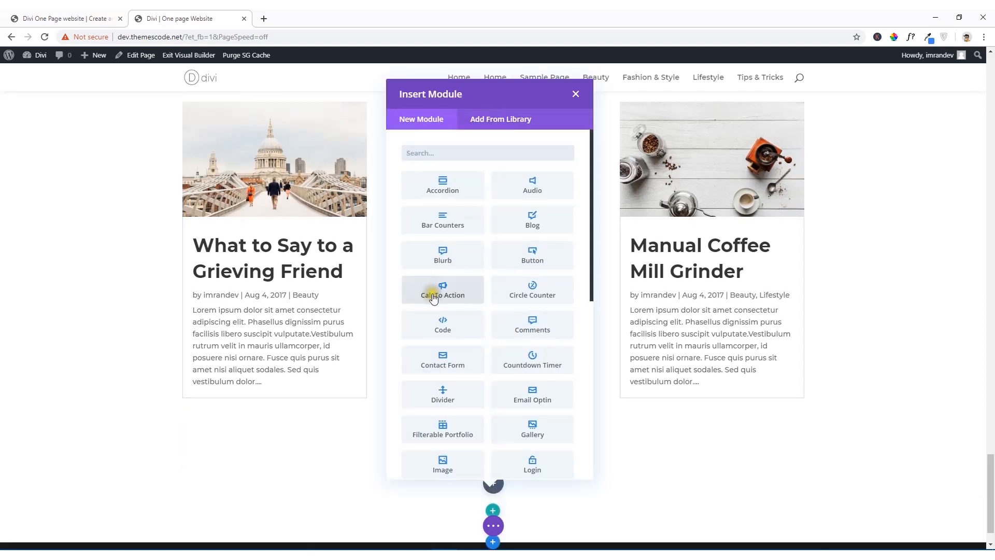
pyautogui.click(575, 95)
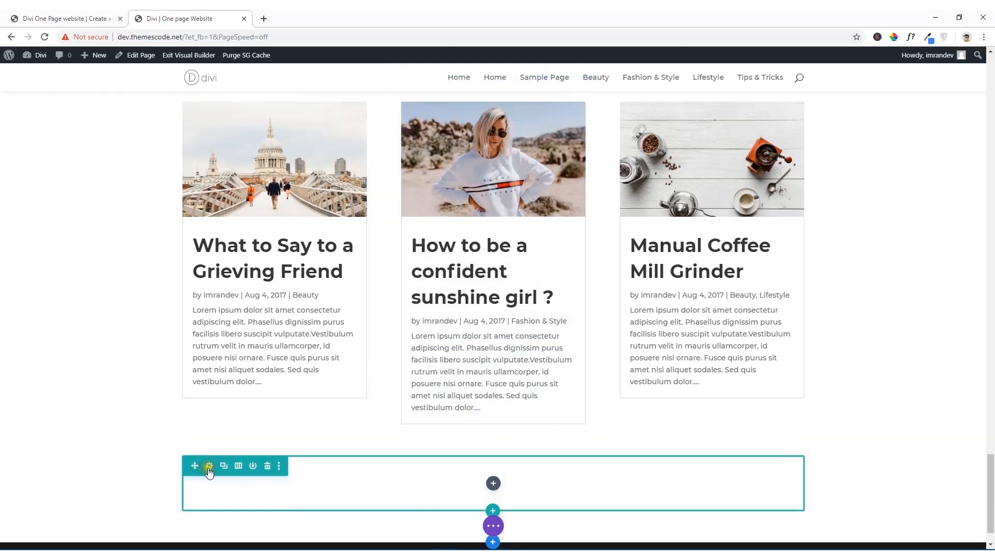
pyautogui.moveTo(198, 466); pyautogui.dragTo(278, 107)
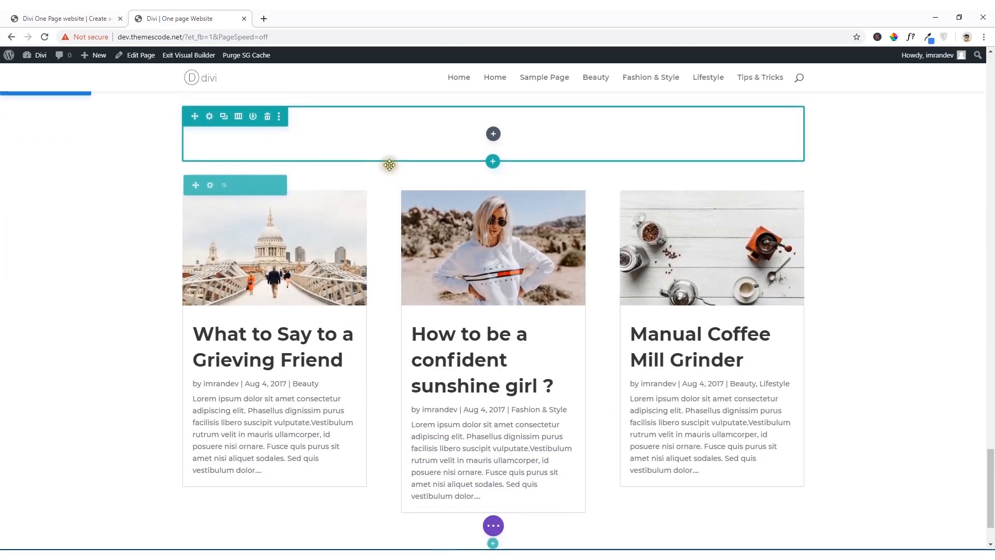
# Step: Duplicate the Happy Clients heading module and move the copy into the empty row above the blog cards
pyautogui.scroll(8, 395, 200)
pyautogui.moveTo(449, 356)
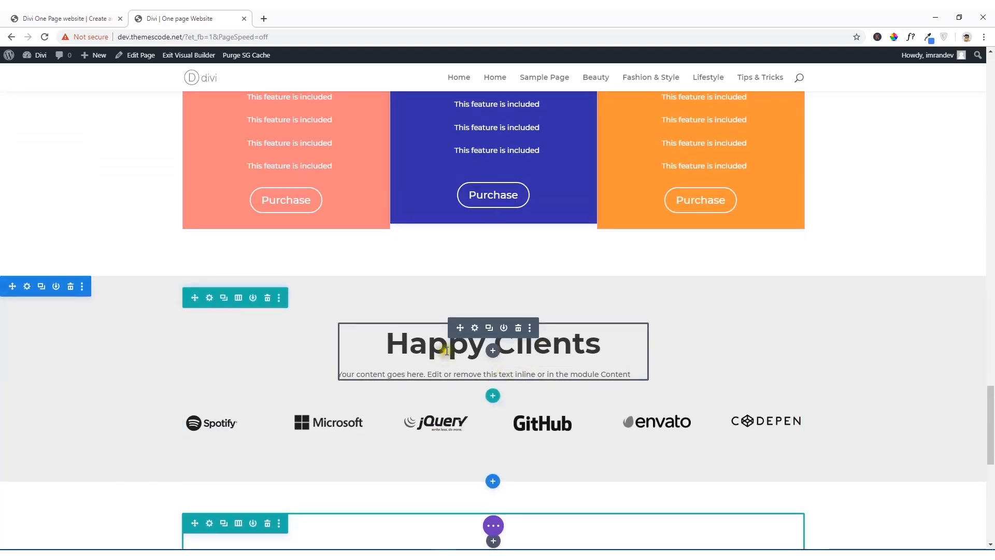
pyautogui.click(490, 328)
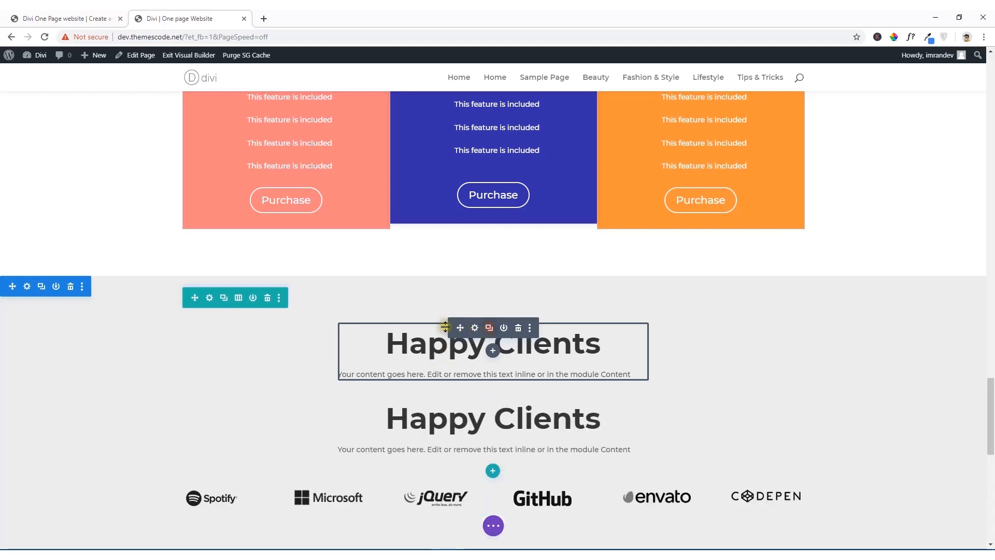
pyautogui.scroll(-5, 411, 291)
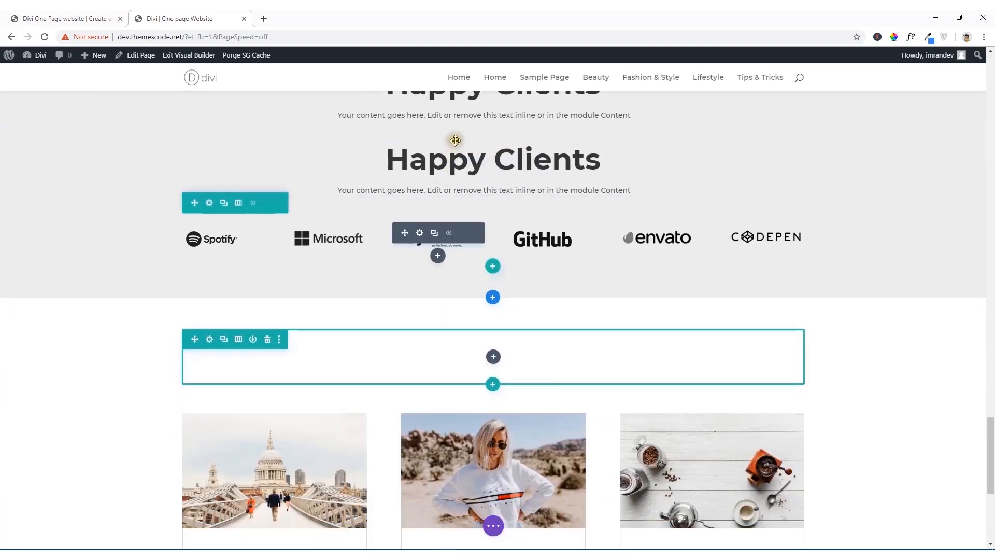
pyautogui.moveTo(461, 147); pyautogui.dragTo(399, 291)
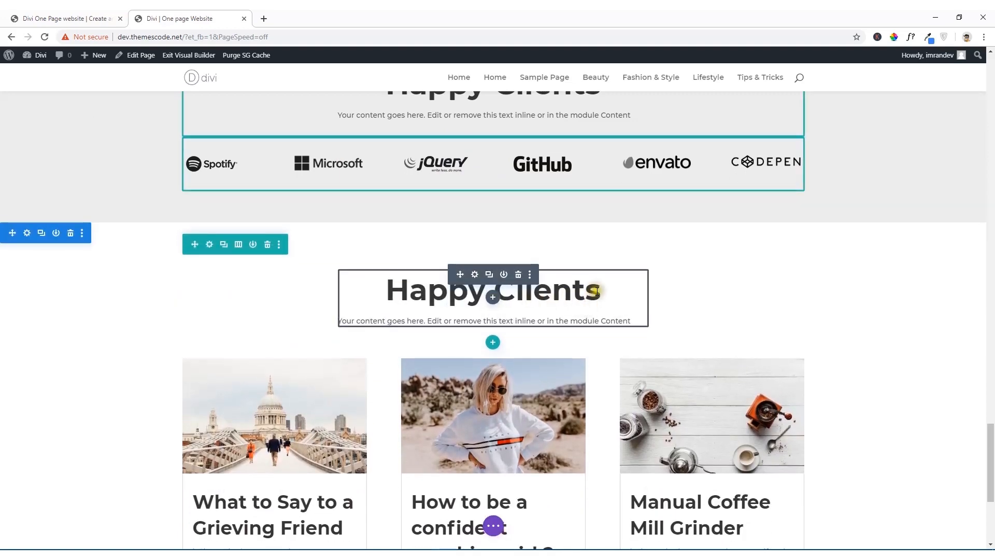
# Step: Replace the copied Happy Clients heading above the blog cards with the blog section's title and save the page
pyautogui.press('BackSpace')
pyautogui.press('BackSpace')
pyautogui.press('BackSpace')
pyautogui.press('BackSpace')
pyautogui.press('BackSpace')
pyautogui.press('BackSpace')
pyautogui.press('BackSpace')
pyautogui.press('BackSpace')
pyautogui.press('BackSpace')
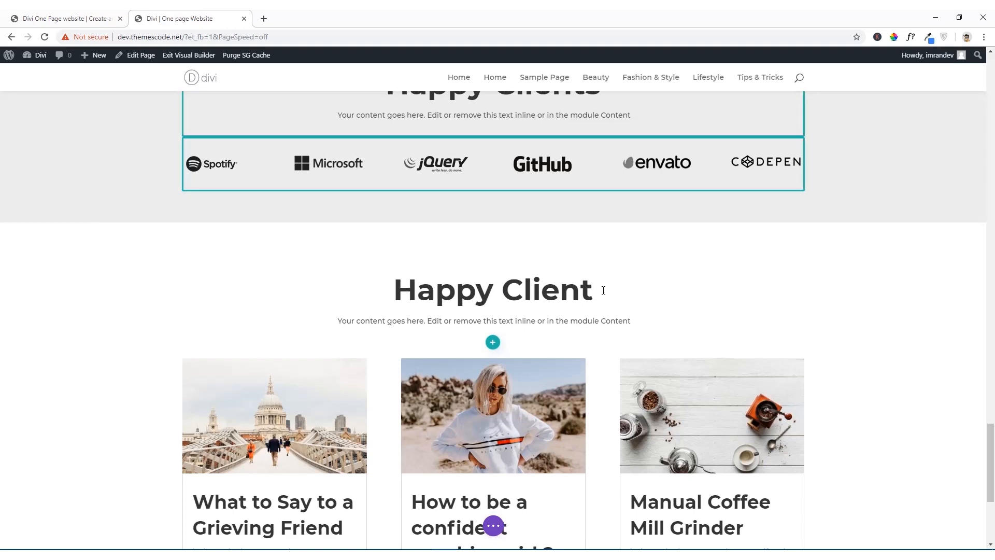
pyautogui.press('BackSpace')
pyautogui.press('BackSpace')
pyautogui.press('BackSpace')
pyautogui.press('BackSpace')
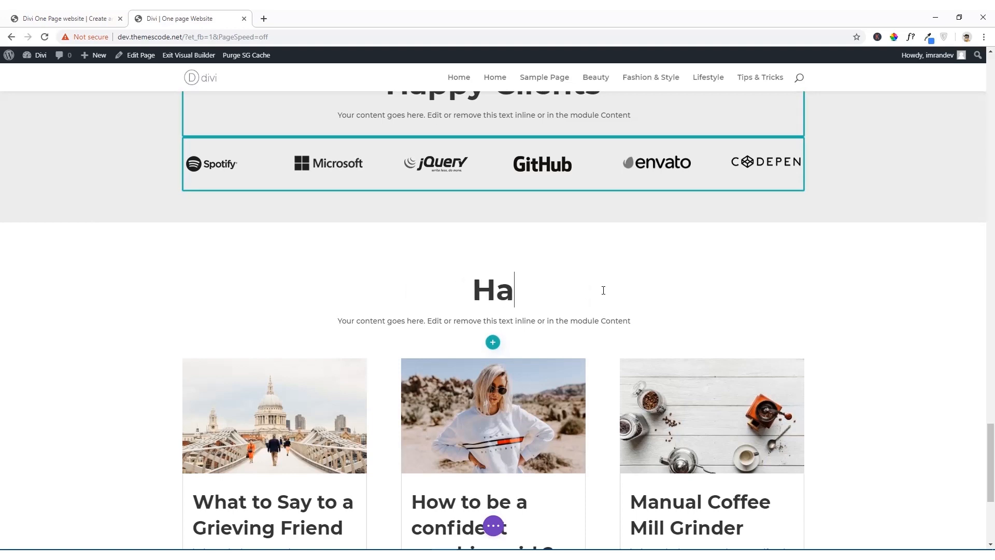
pyautogui.write('Latest Blog Posts')
pyautogui.scroll(-5, 397, 293)
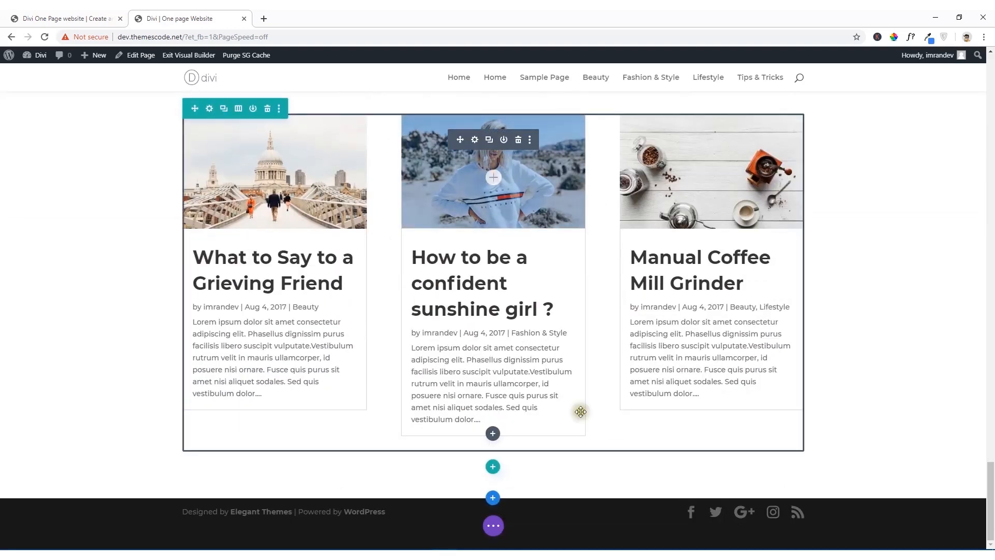
pyautogui.click(493, 526)
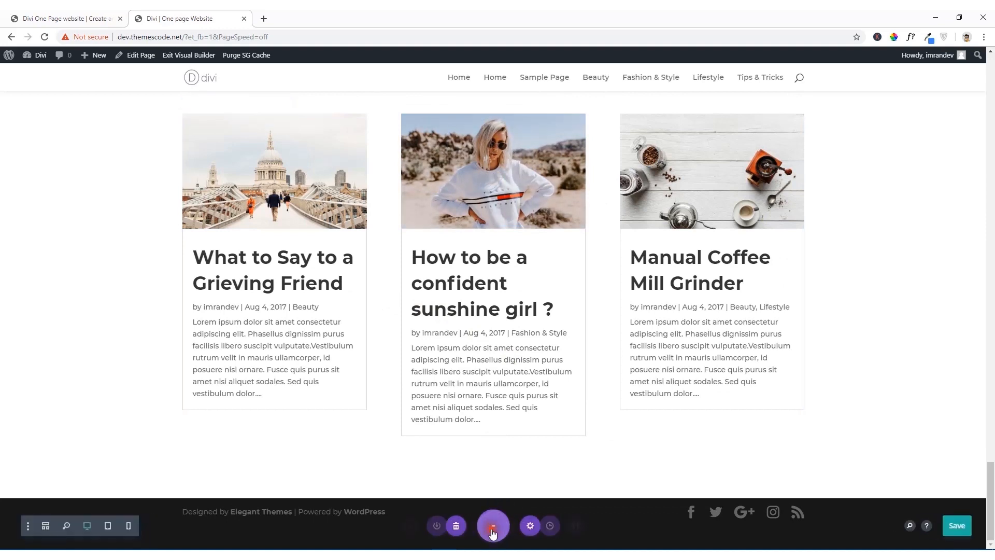
pyautogui.click(958, 529)
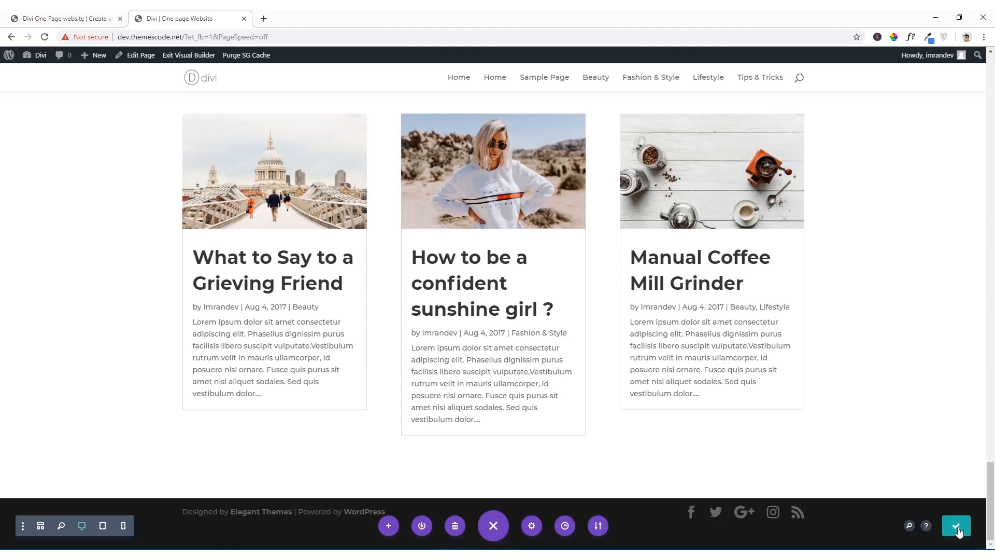
# Step: Examine the contact form section on the reference site and return to the page being built
pyautogui.click(80, 18)
pyautogui.scroll(-8, 104, 180)
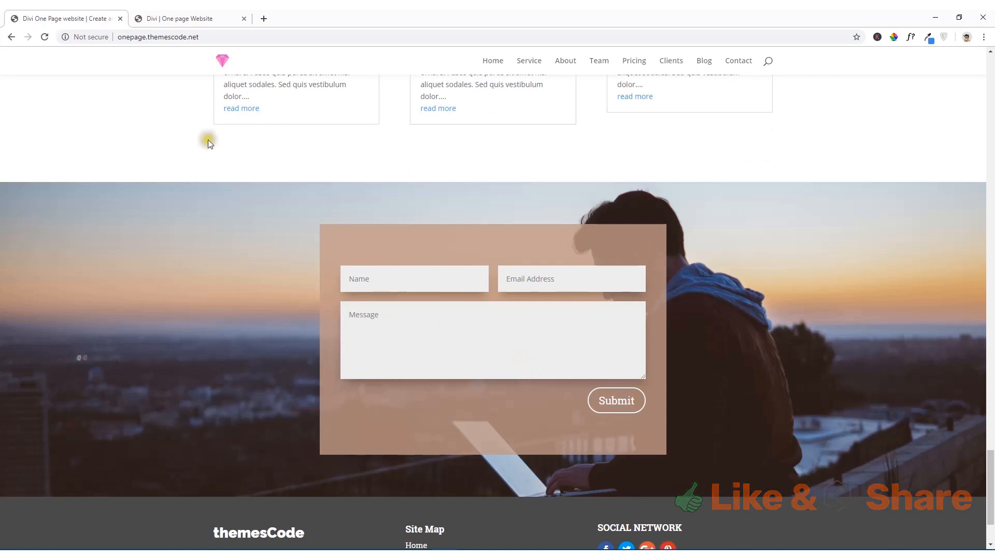
pyautogui.click(162, 17)
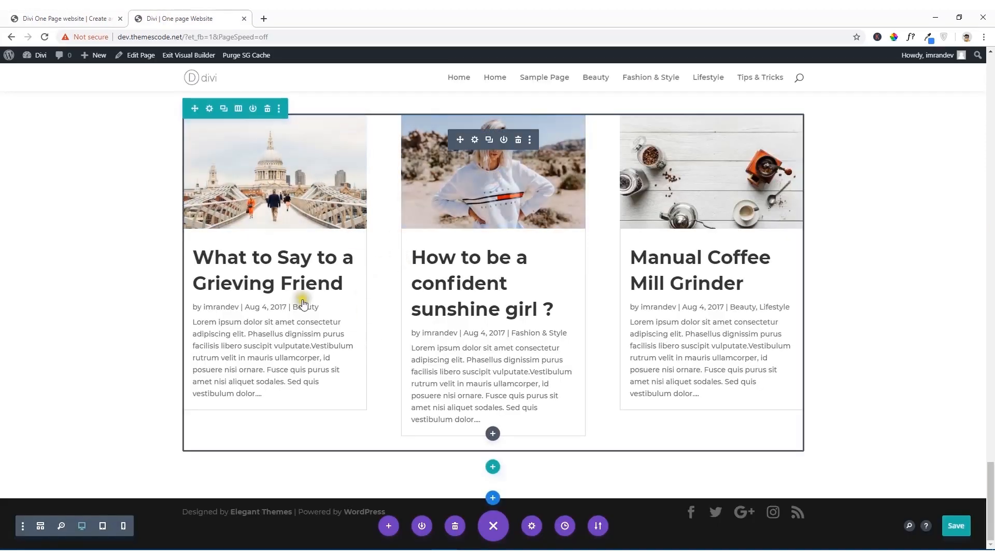
pyautogui.click(8, 15)
pyautogui.click(162, 17)
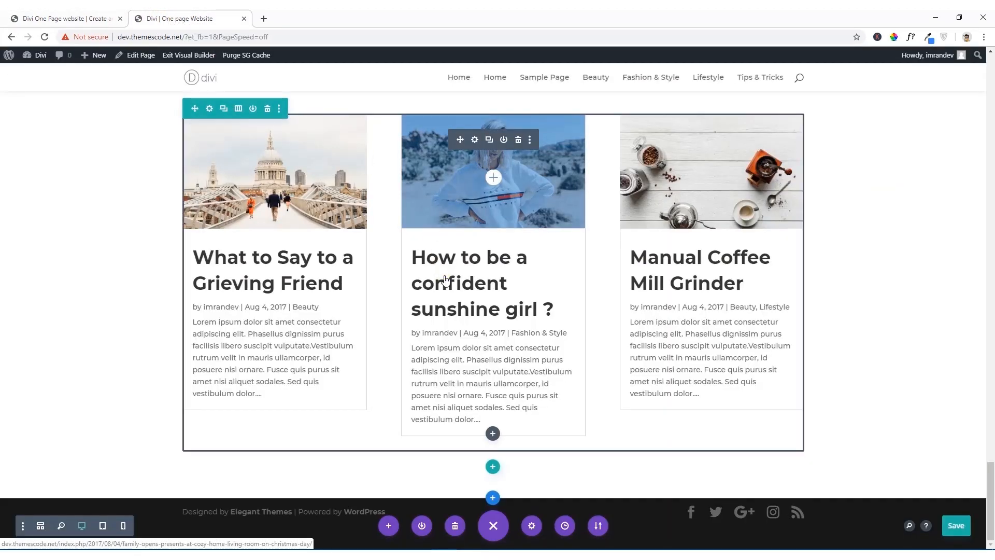
# Step: Add a section below the blog with a single-column row containing a Contact Form module, keeping the module's default settings
pyautogui.click(493, 498)
pyautogui.click(447, 473)
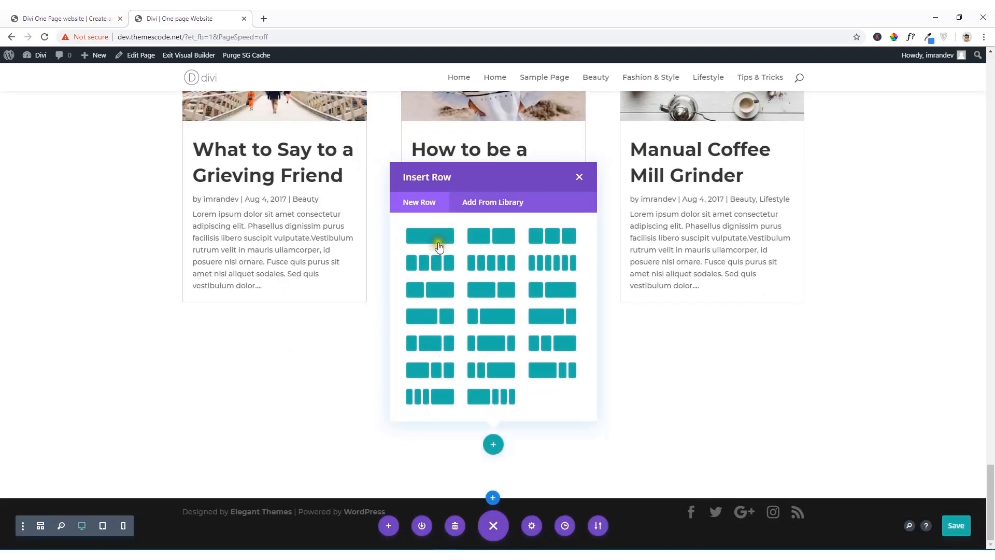
pyautogui.click(438, 246)
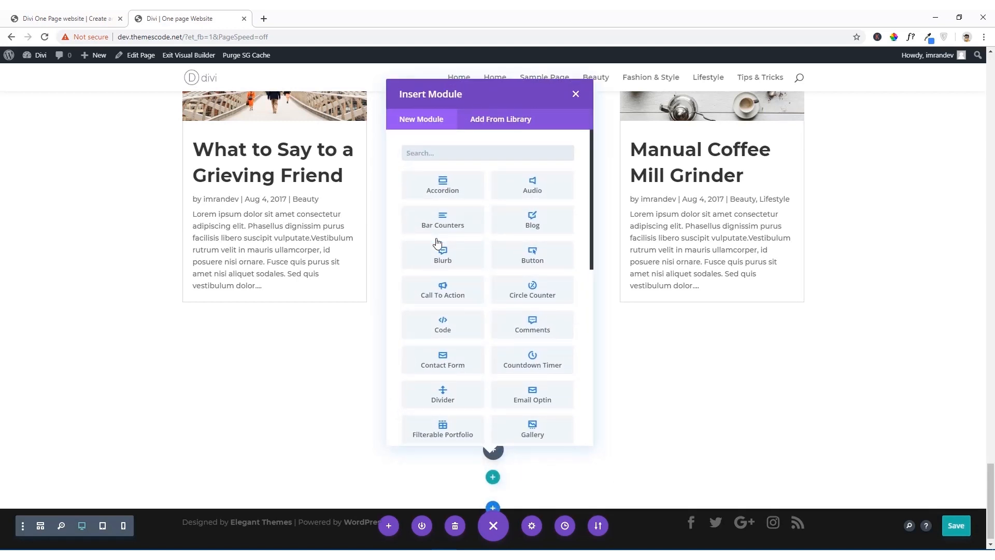
pyautogui.write('co')
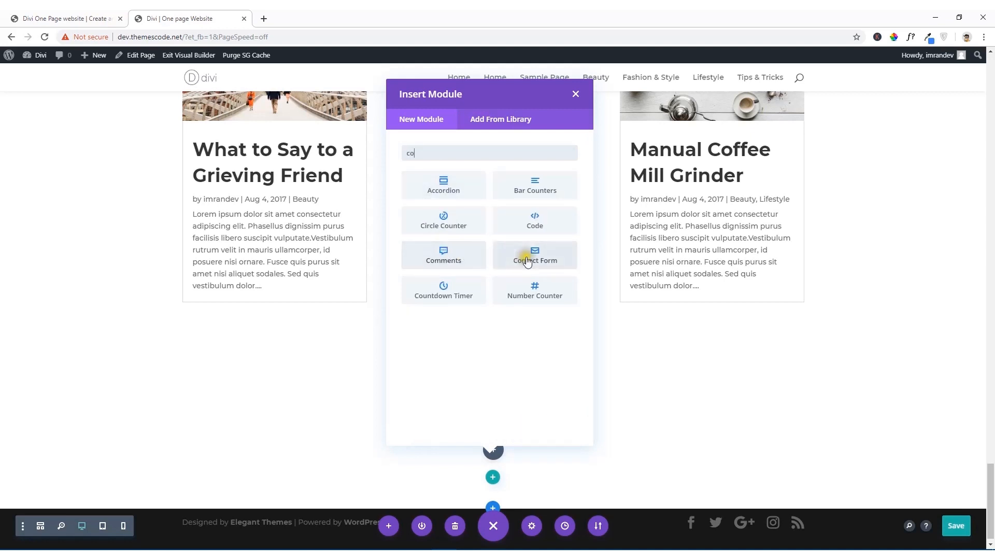
pyautogui.click(554, 261)
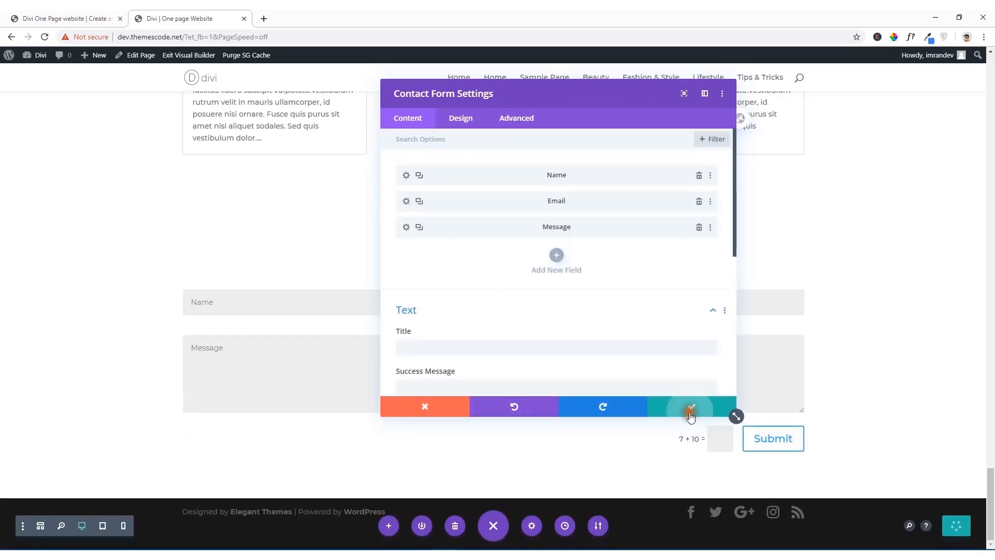
pyautogui.click(687, 410)
# Step: Set contact.jpg as the contact form section's background image, following the reference site's contact section
pyautogui.click(40, 16)
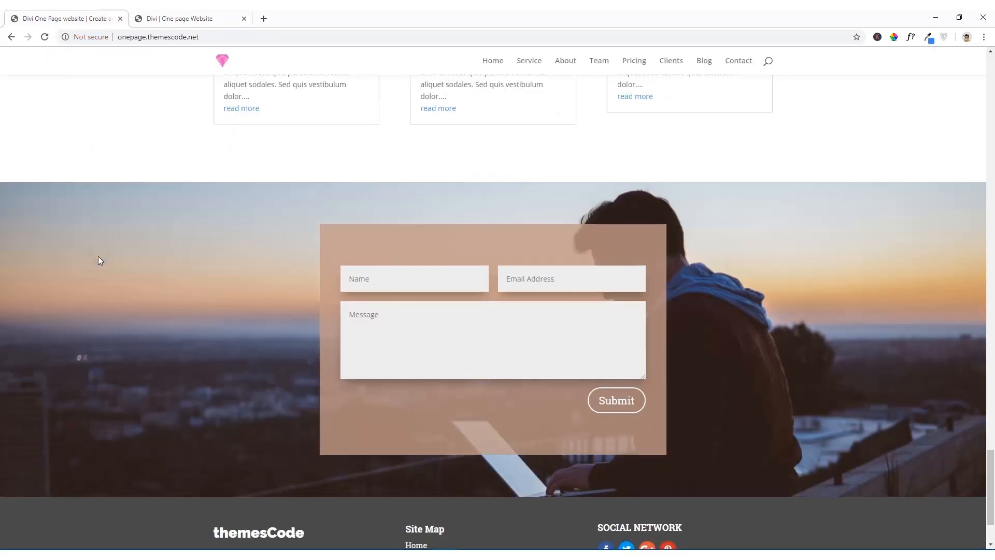
pyautogui.click(152, 16)
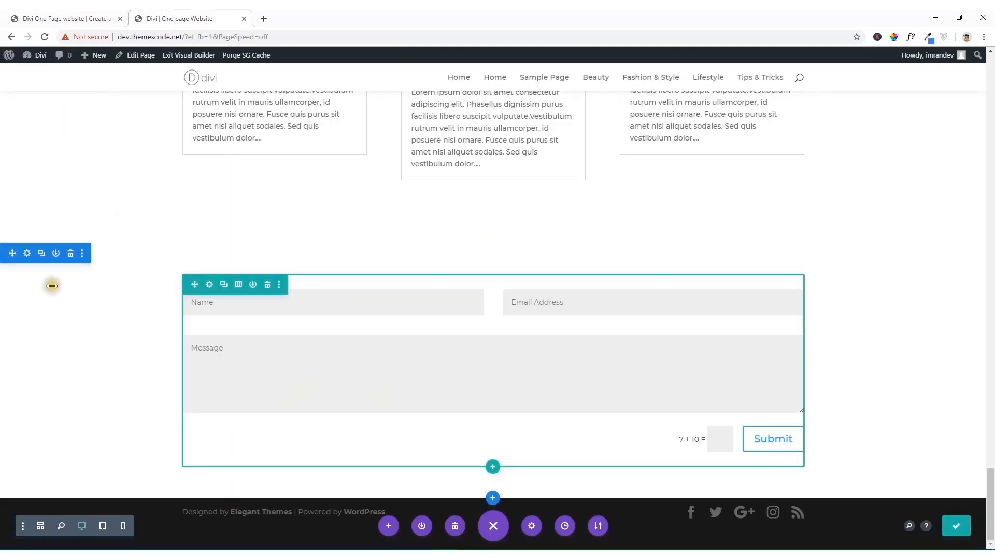
pyautogui.click(27, 254)
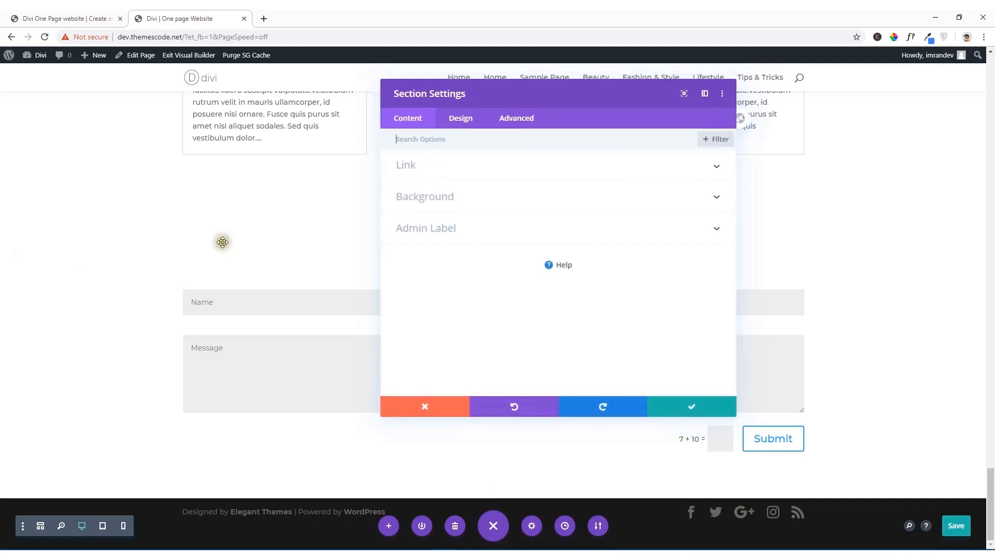
pyautogui.click(444, 200)
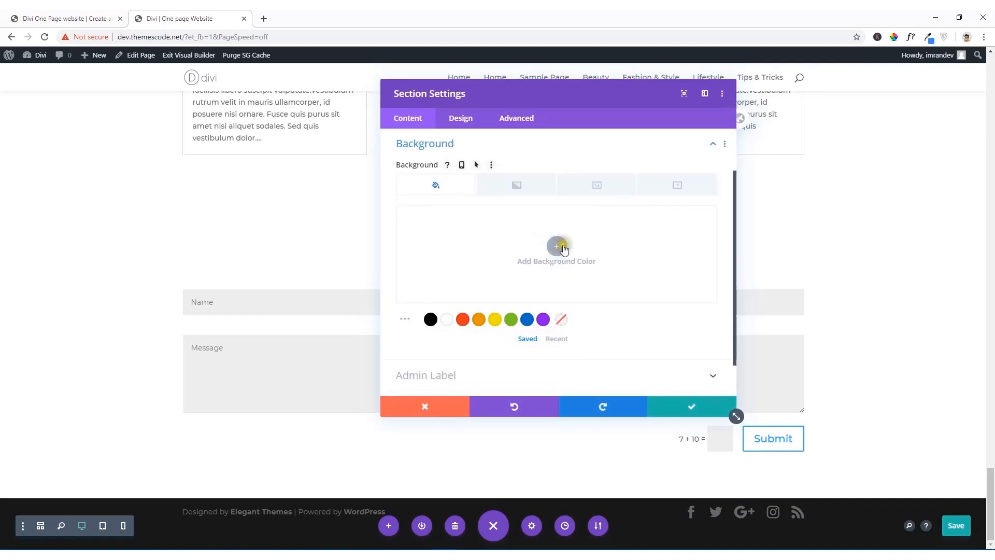
pyautogui.click(541, 186)
pyautogui.click(607, 187)
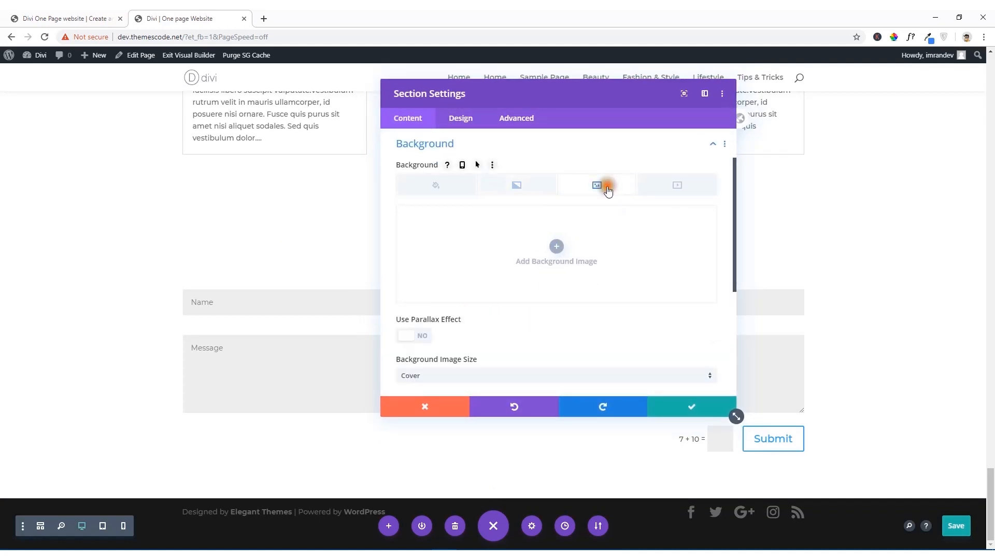
pyautogui.click(557, 247)
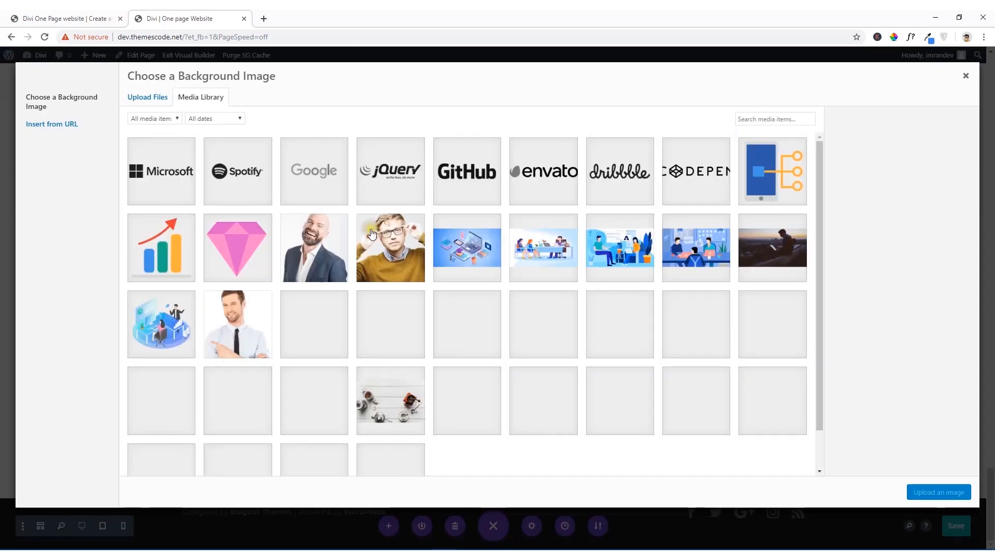
pyautogui.click(768, 255)
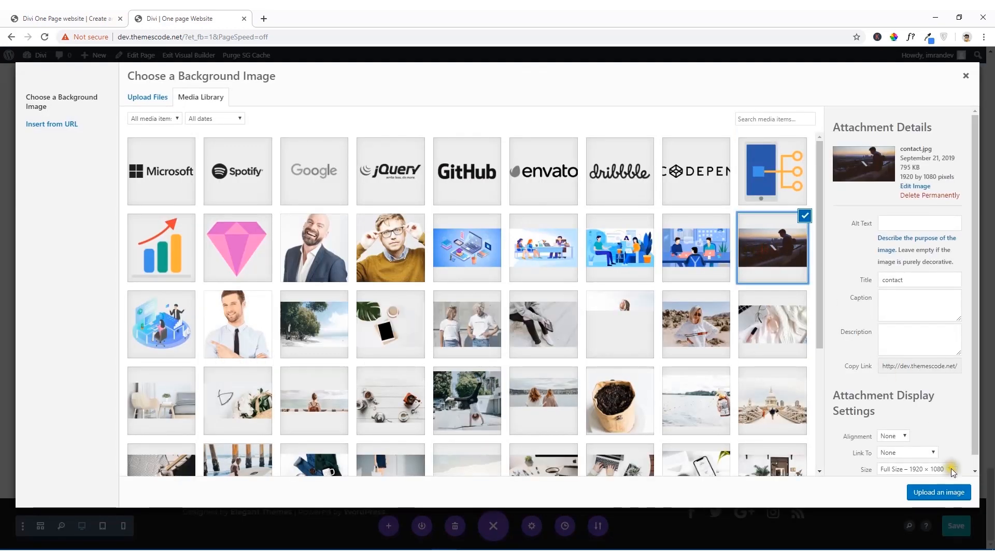
pyautogui.click(947, 495)
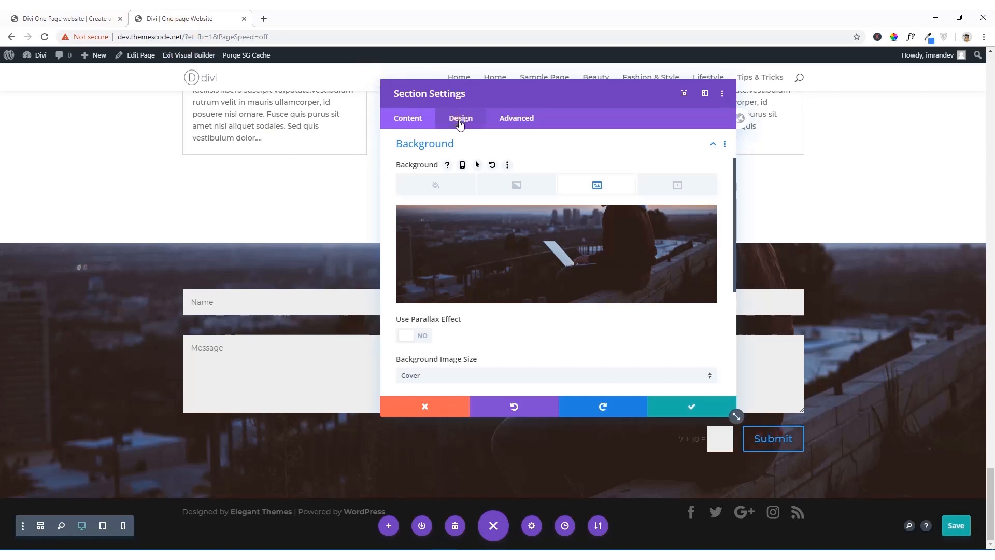
pyautogui.scroll(-4, 498, 238)
pyautogui.scroll(1, 511, 246)
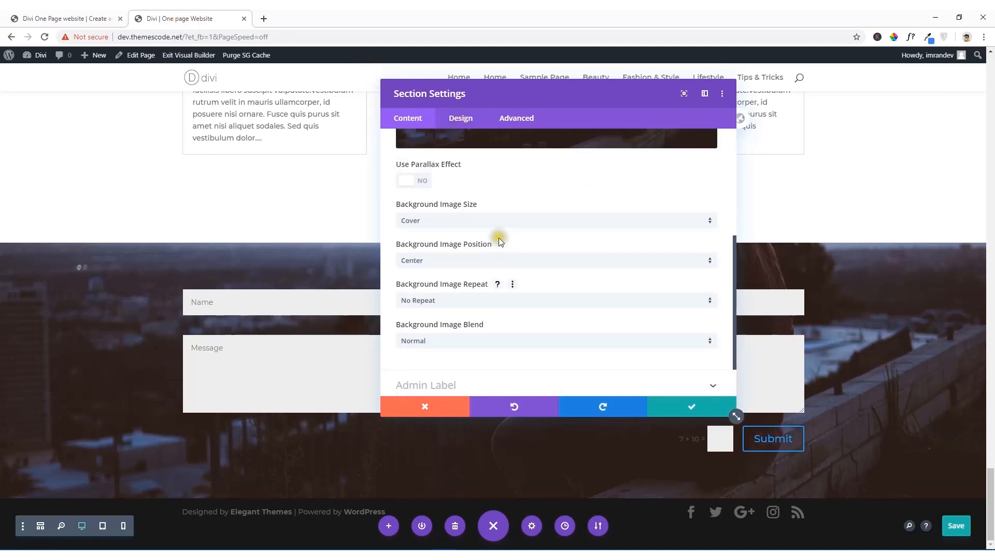
# Step: Enable the parallax effect on the contact form section's background image and check it against the page
pyautogui.click(407, 181)
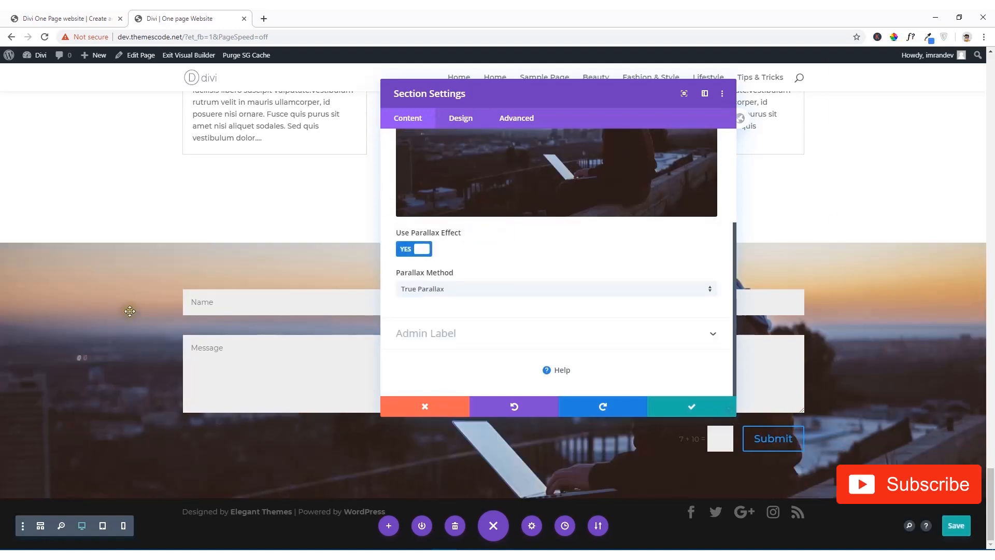
pyautogui.scroll(5, 109, 318)
pyautogui.scroll(-5, 109, 318)
# Step: Examine how the contact section's background moves on the reference site and return to the page being built
pyautogui.click(76, 20)
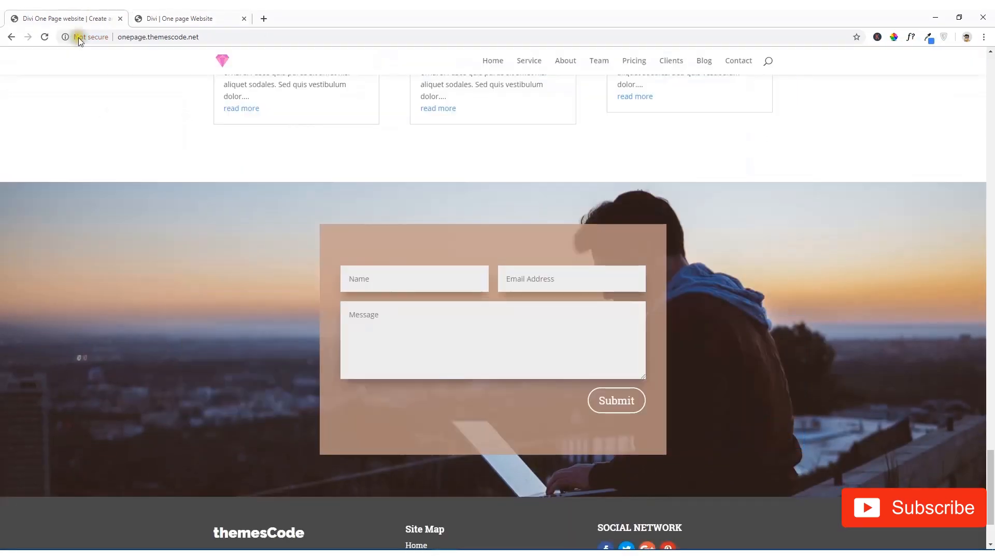
pyautogui.scroll(-2, 173, 313)
pyautogui.scroll(4, 173, 313)
pyautogui.scroll(-4, 173, 313)
pyautogui.scroll(4, 173, 313)
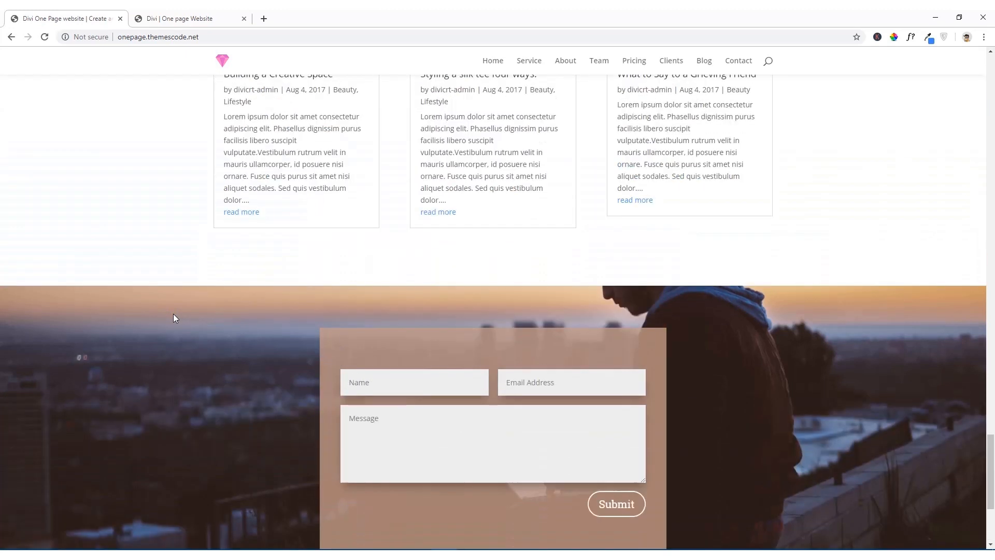
pyautogui.scroll(-4, 173, 313)
pyautogui.scroll(3, 173, 314)
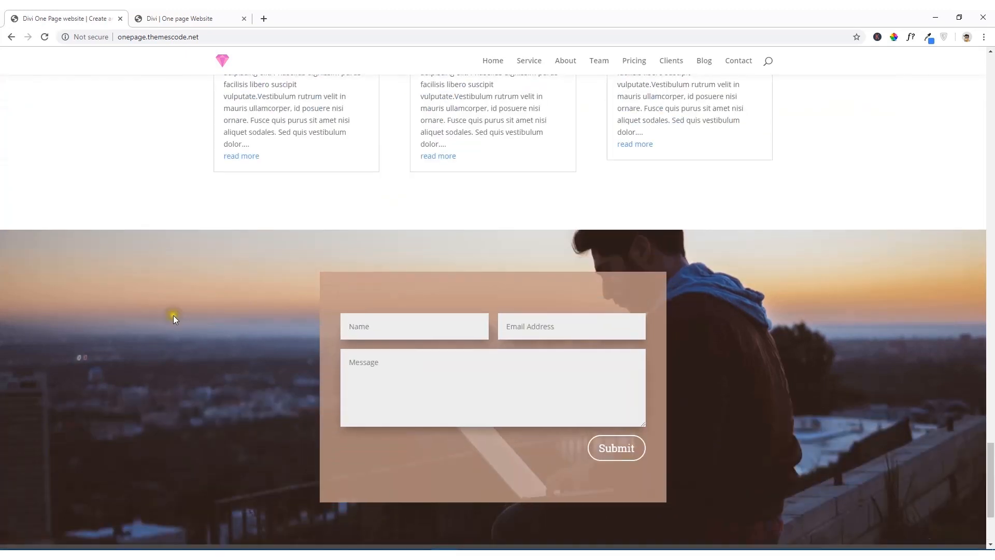
pyautogui.scroll(-4, 173, 315)
pyautogui.scroll(5, 173, 315)
pyautogui.scroll(-4, 173, 316)
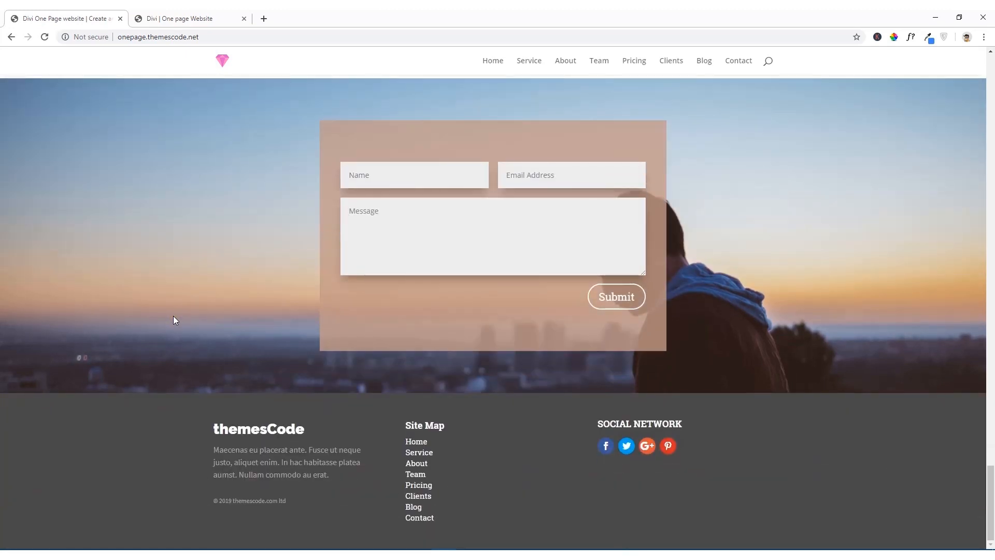
pyautogui.scroll(1, 757, 337)
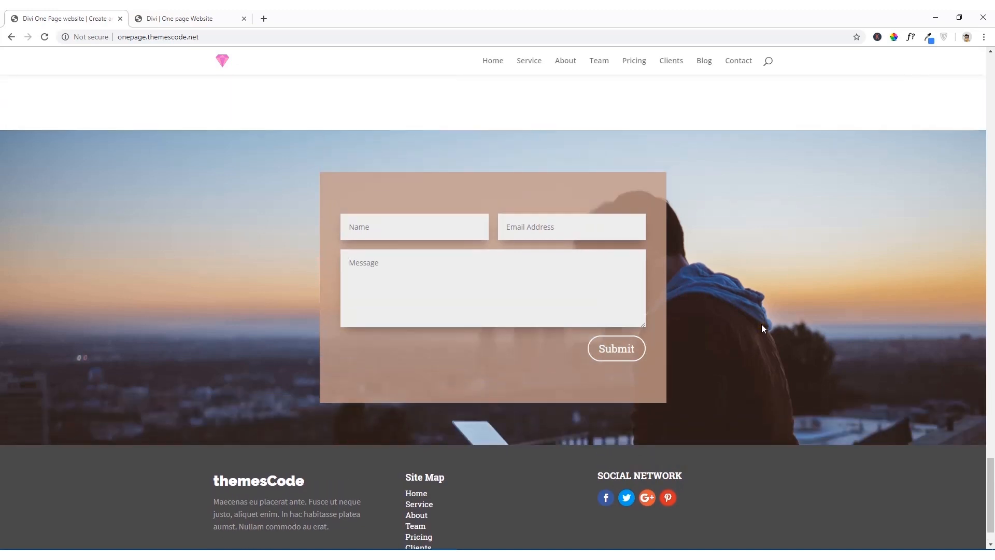
pyautogui.scroll(3, 761, 324)
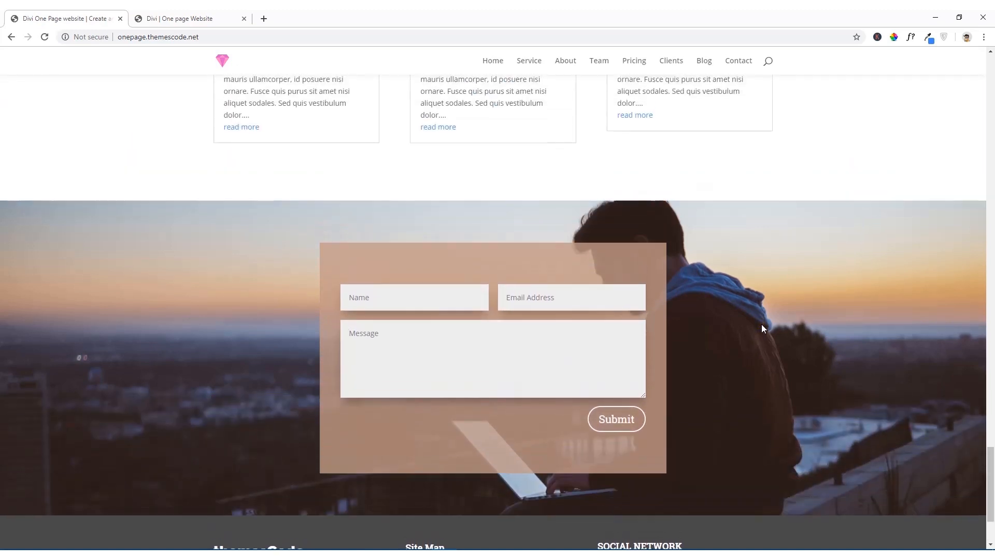
pyautogui.scroll(3, 761, 324)
pyautogui.scroll(-6, 761, 325)
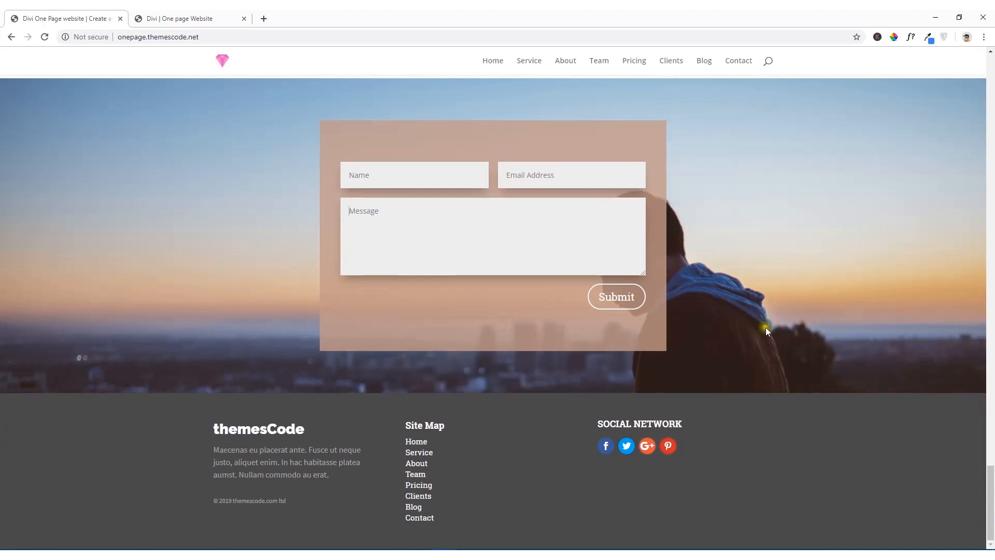
pyautogui.click(174, 18)
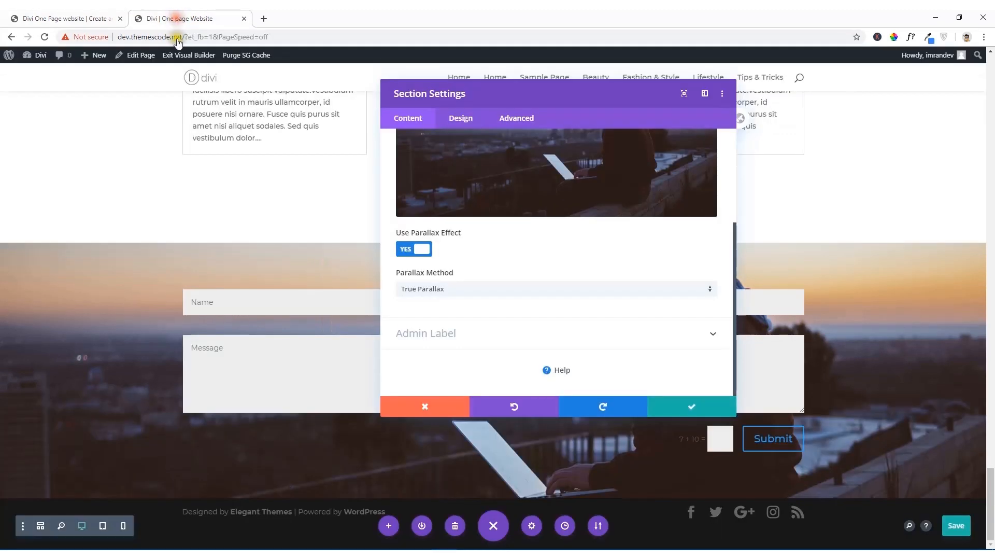
# Step: Try the CSS parallax method on the contact section's background and switch it back to True Parallax
pyautogui.click(461, 288)
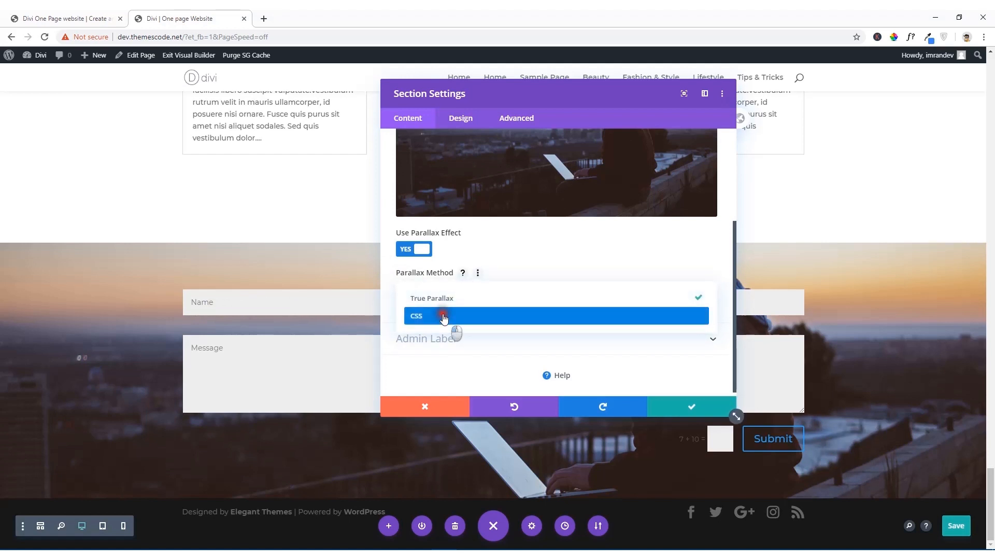
pyautogui.click(444, 316)
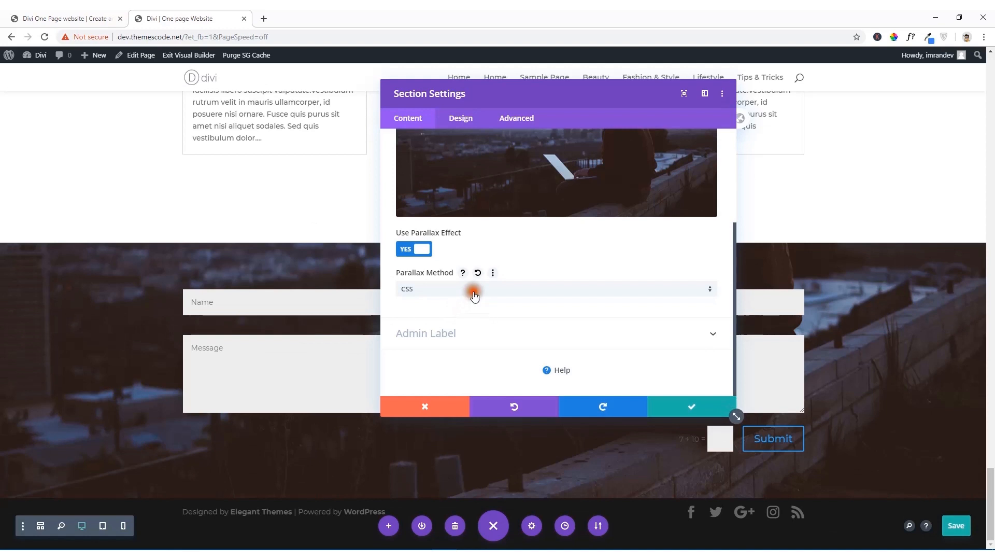
pyautogui.click(475, 293)
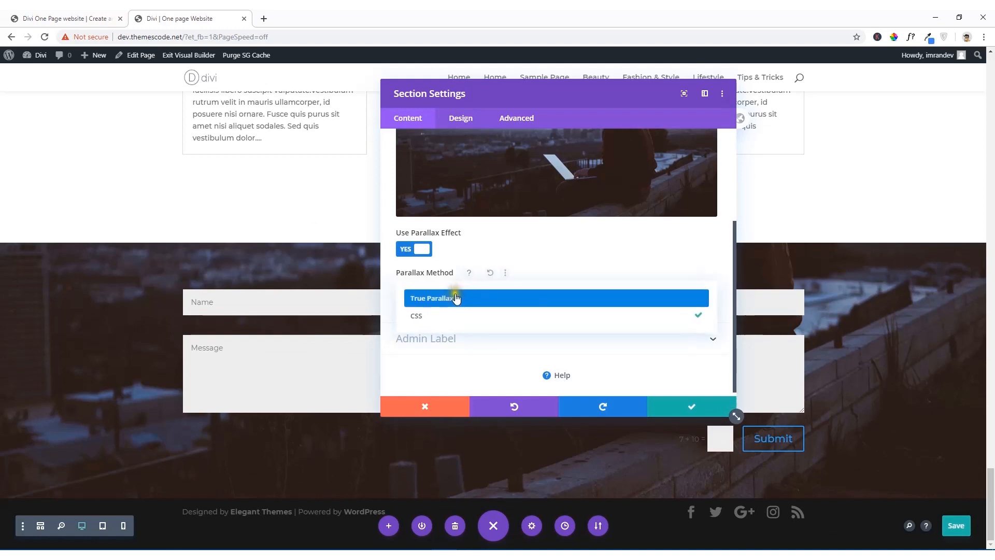
pyautogui.click(456, 299)
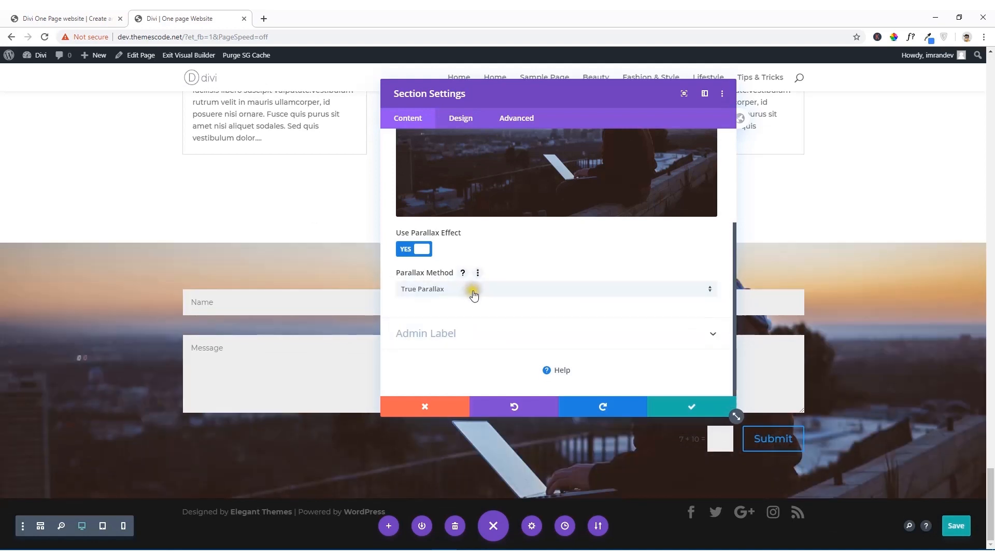
# Step: Set the contact form section's minimum height to 600px and save the section settings
pyautogui.scroll(3, 490, 286)
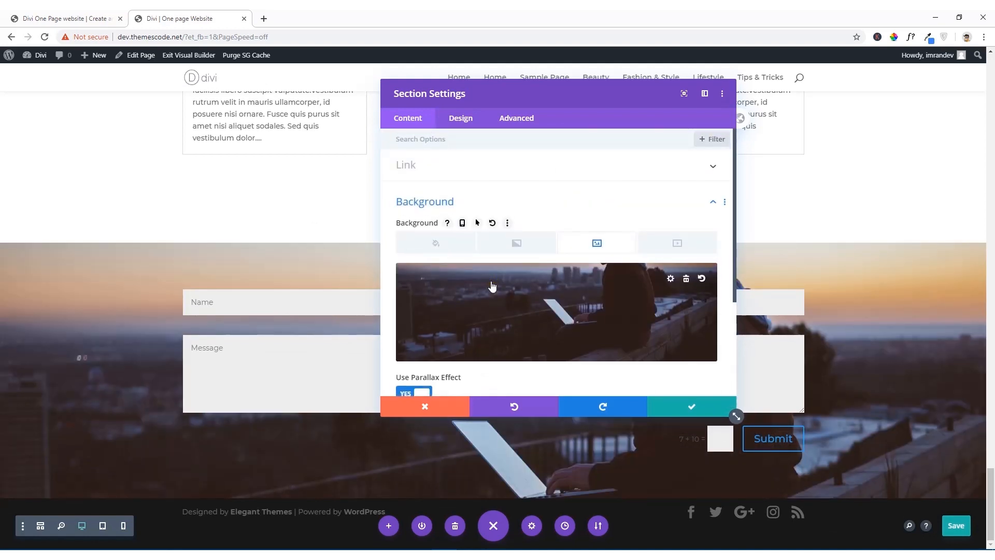
pyautogui.click(463, 119)
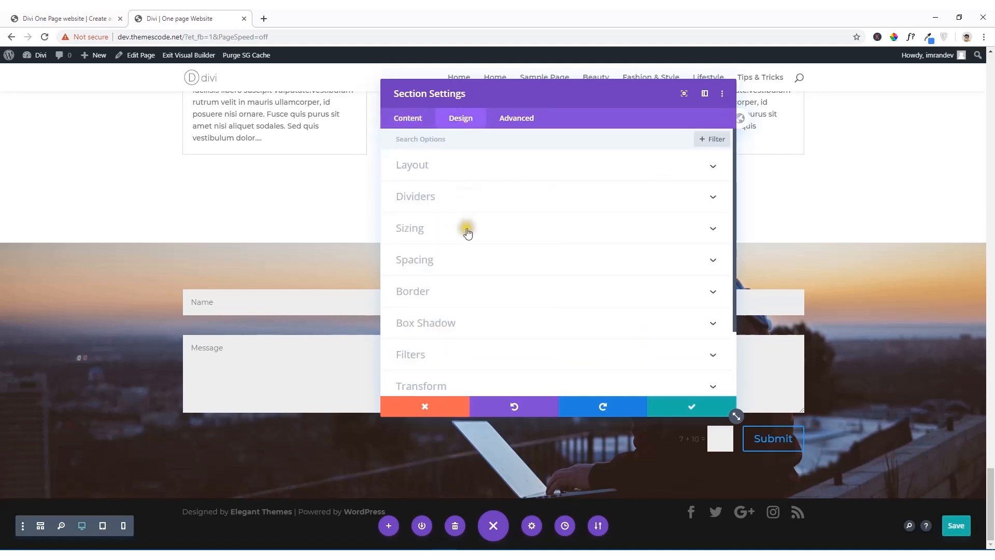
pyautogui.click(467, 231)
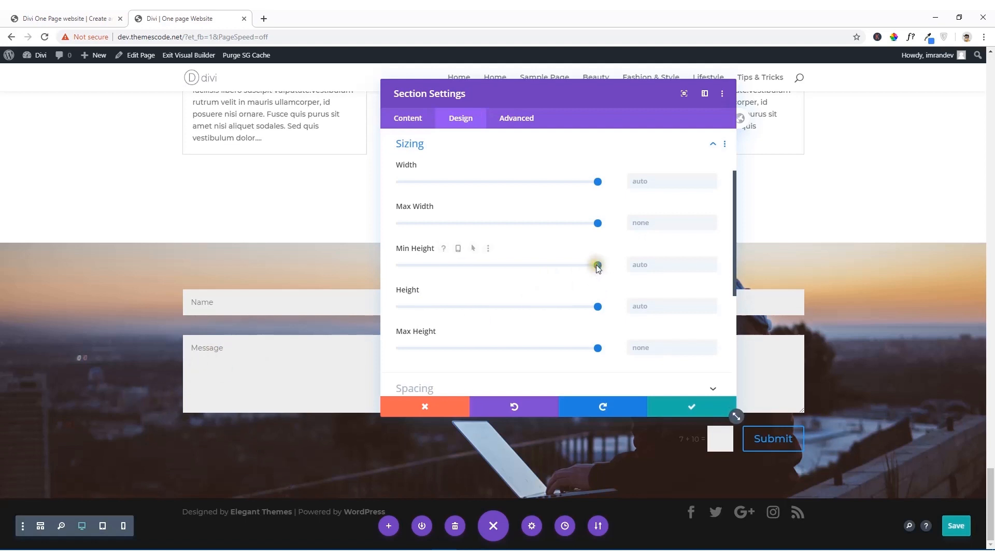
pyautogui.moveTo(597, 265); pyautogui.dragTo(511, 272)
pyautogui.moveTo(644, 267); pyautogui.dragTo(641, 267)
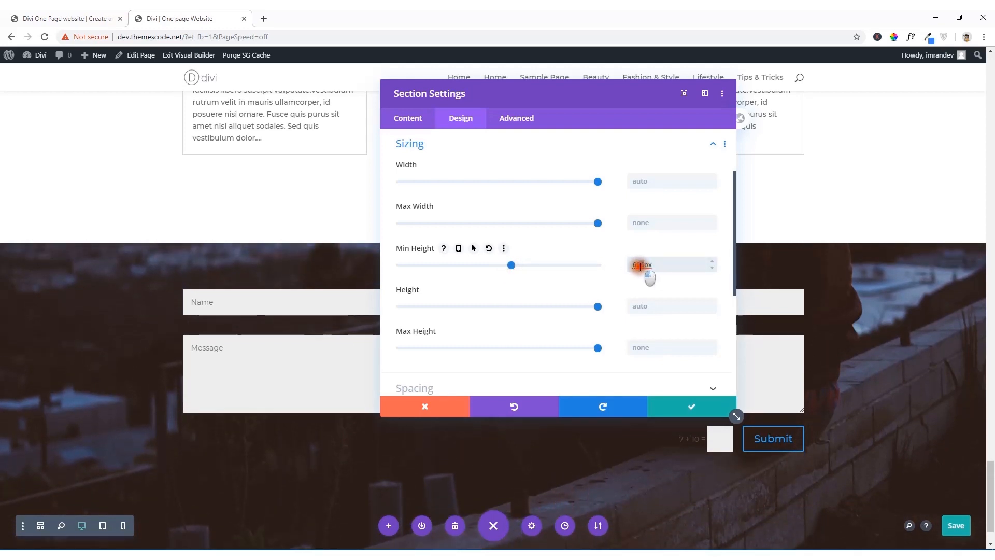
pyautogui.write('0')
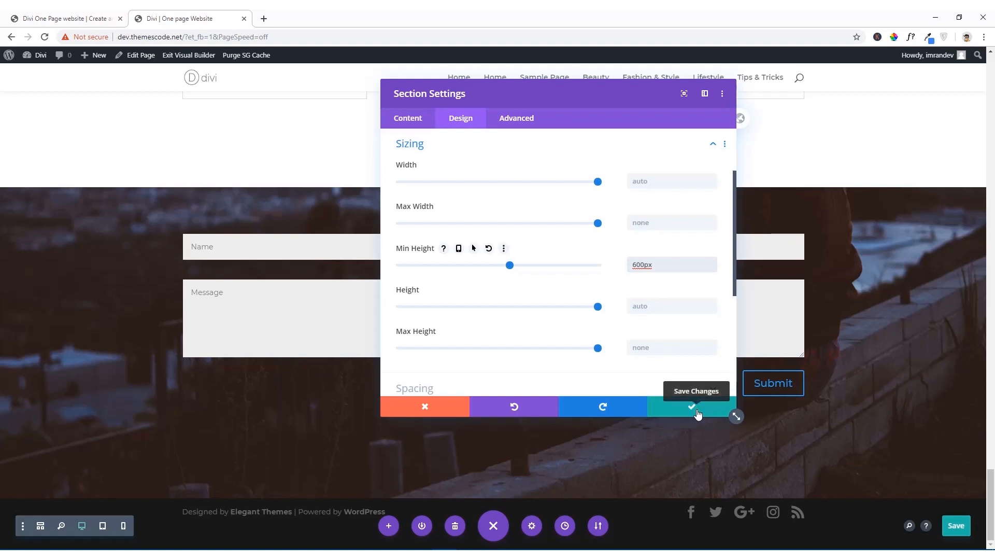
pyautogui.click(697, 413)
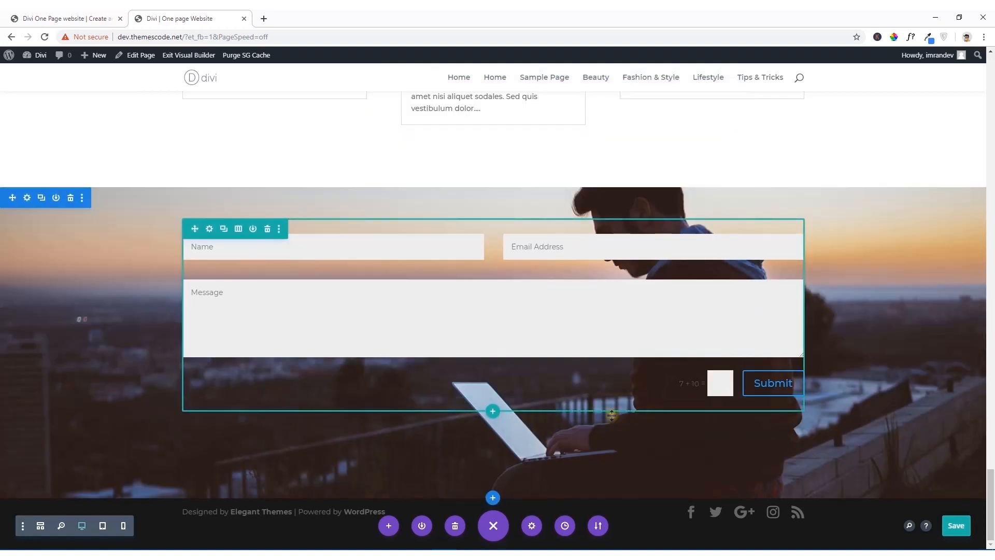
# Step: Compare with the reference contact form and give the contact form's row a blue background color
pyautogui.click(29, 15)
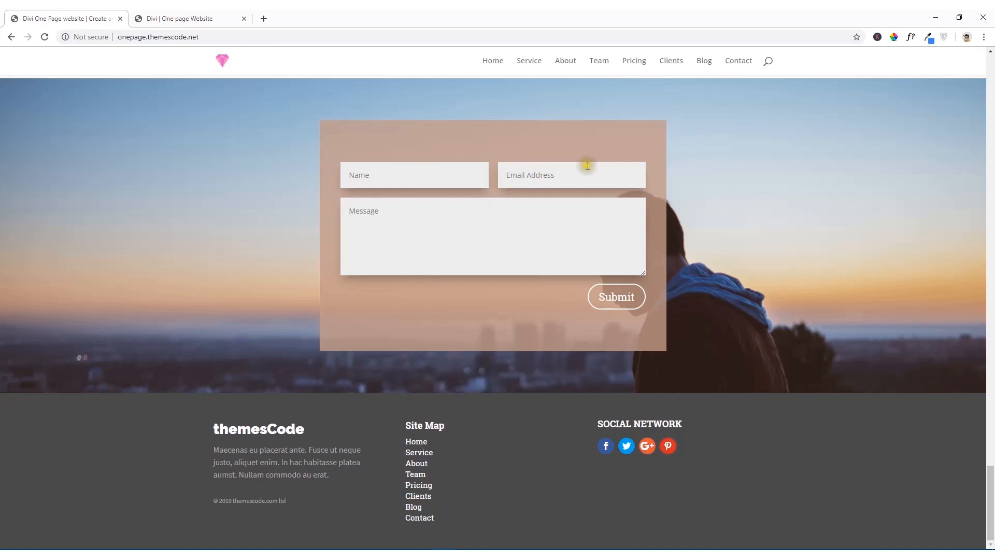
pyautogui.click(206, 18)
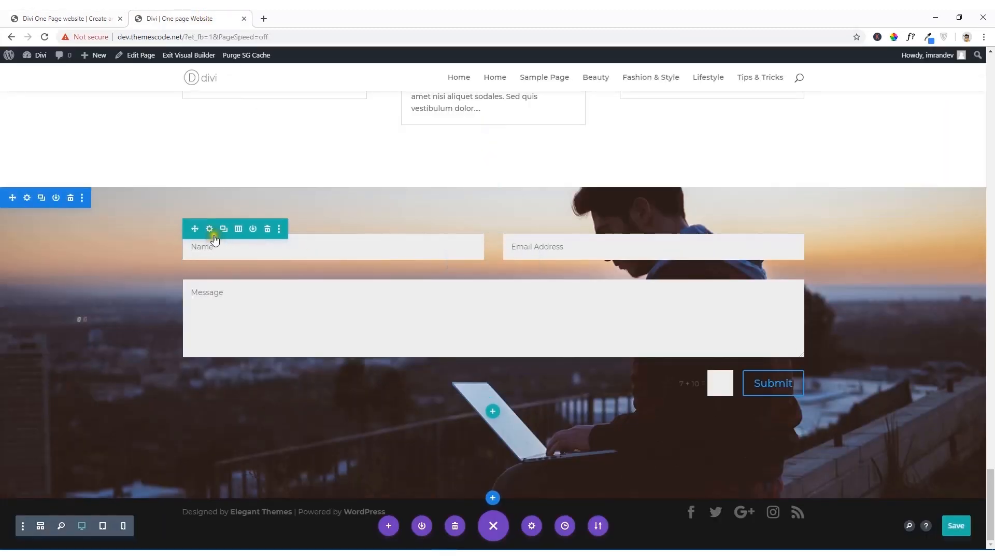
pyautogui.click(210, 229)
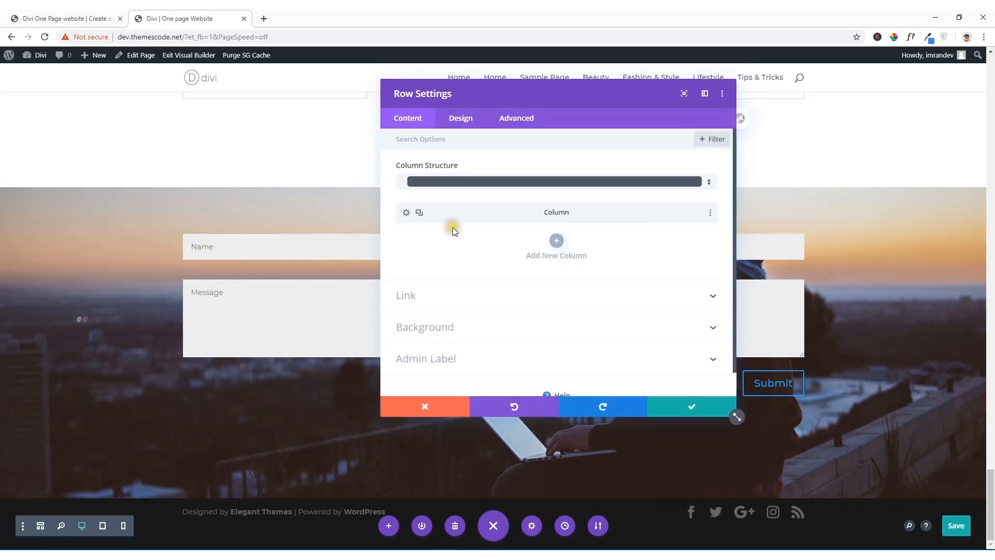
pyautogui.click(467, 328)
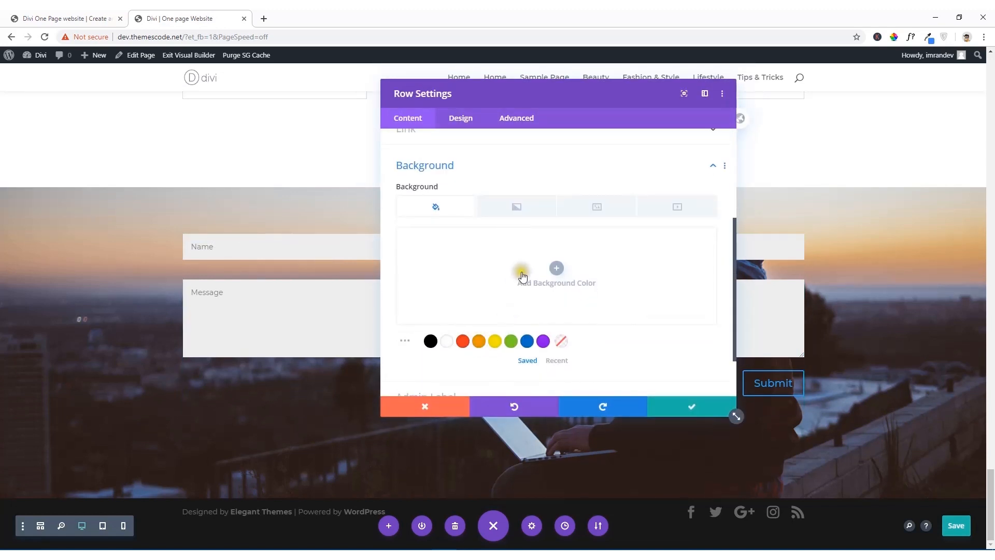
pyautogui.click(549, 277)
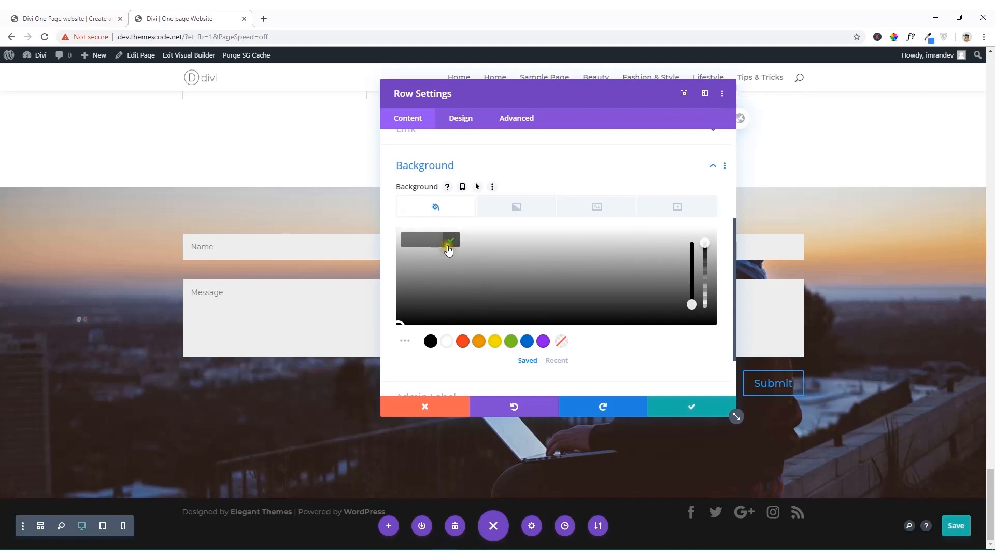
pyautogui.click(526, 341)
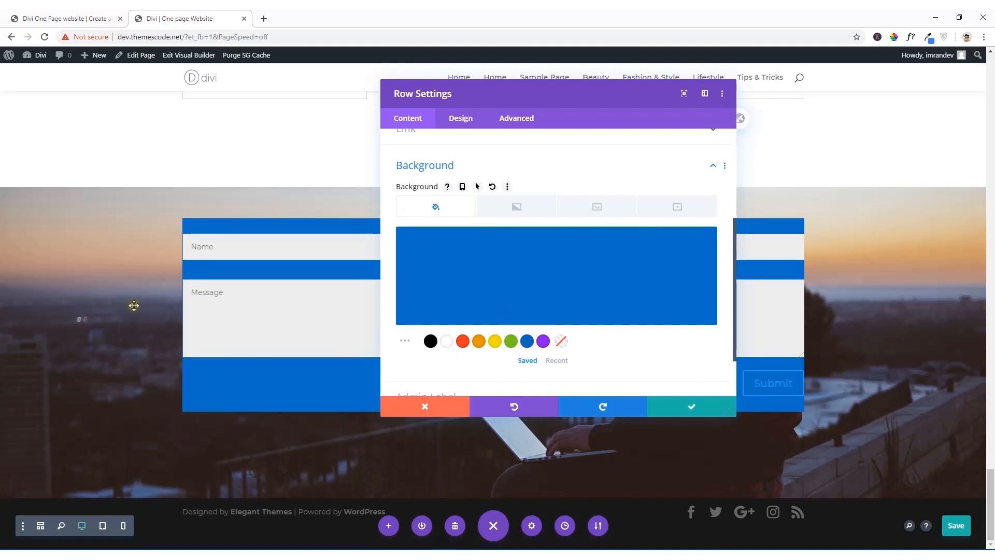
# Step: Sample the reference contact form's tan box color with the color picker, copy its hex code B8978D and return to the page being built
pyautogui.click(22, 13)
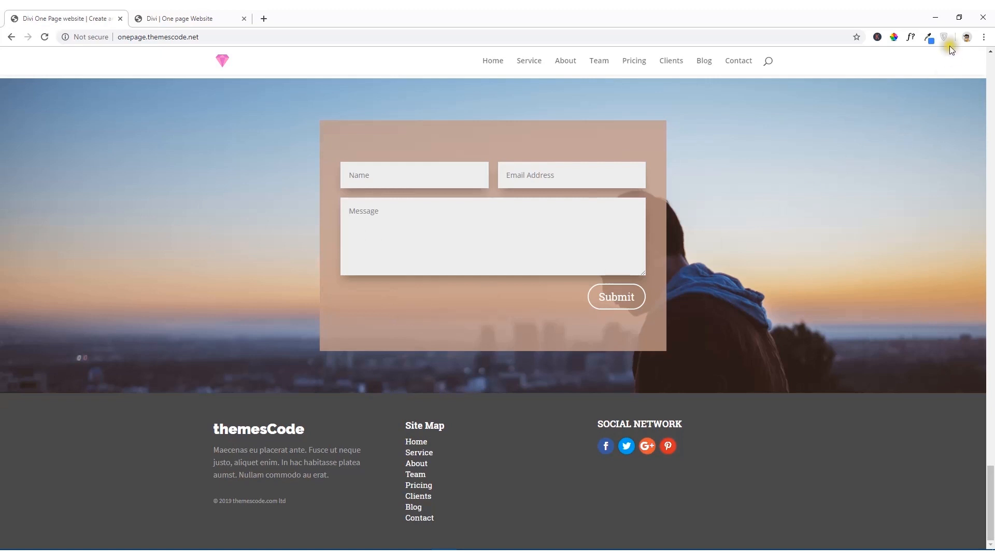
pyautogui.click(893, 37)
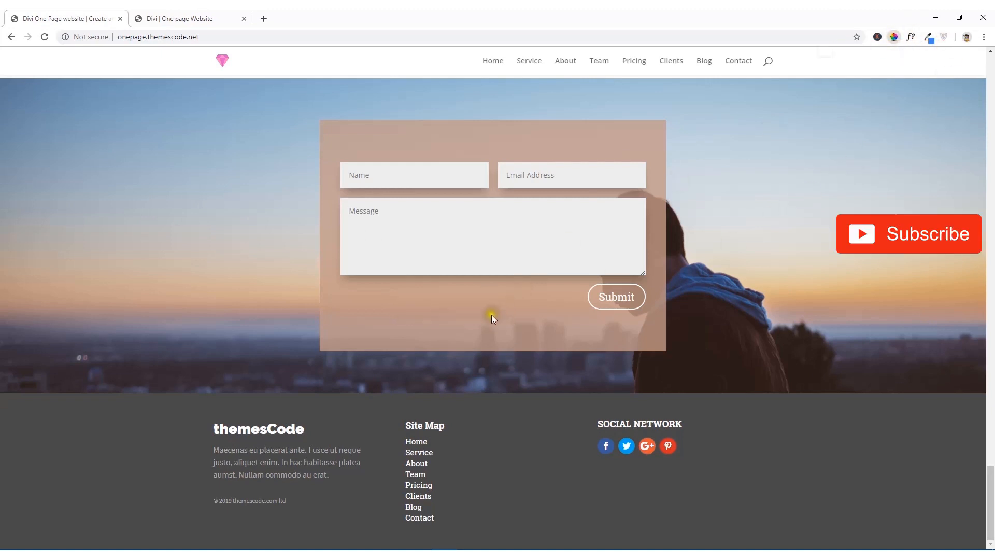
pyautogui.click(462, 320)
pyautogui.rightClick(488, 343)
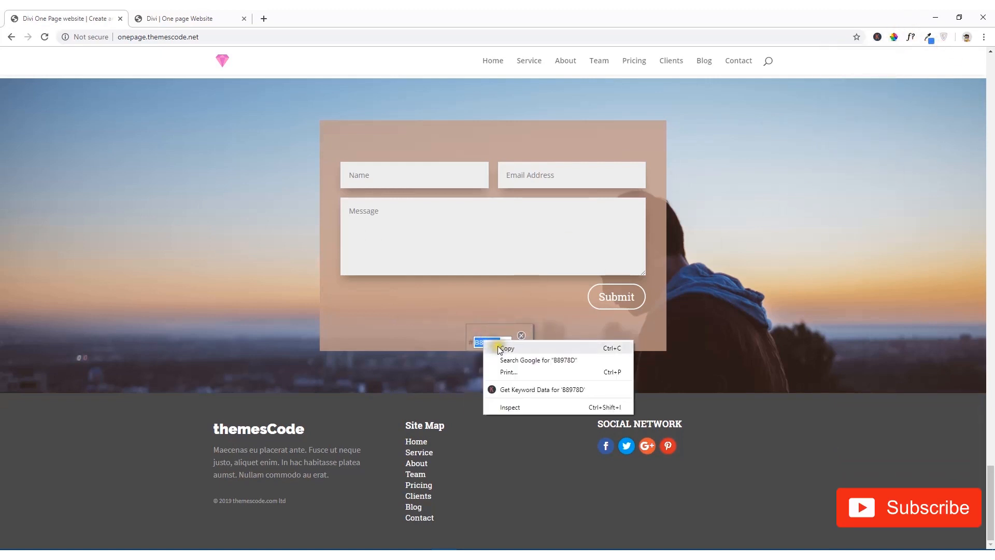
pyautogui.click(498, 348)
pyautogui.click(195, 16)
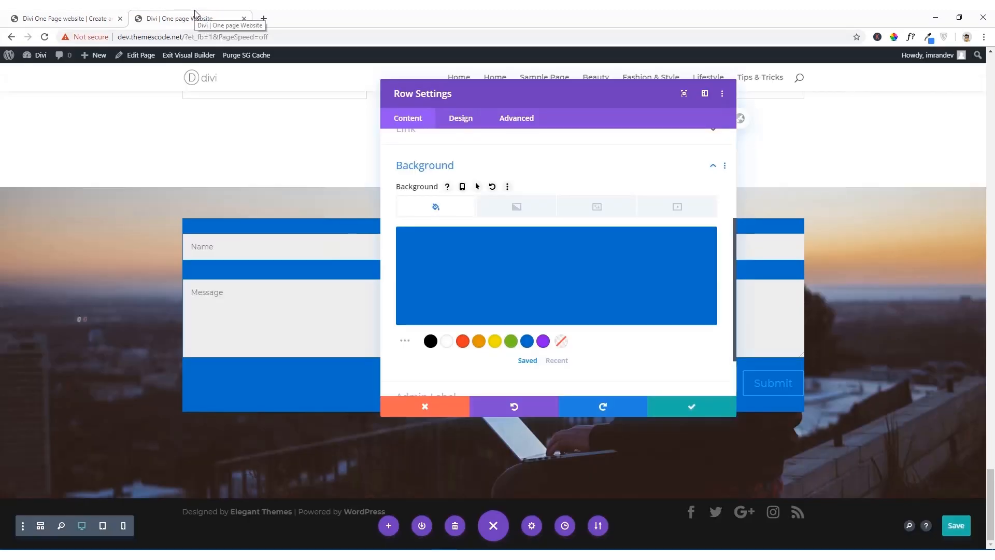
# Step: Replace the contact form row's background color with the copied hex code #b8978d
pyautogui.click(469, 284)
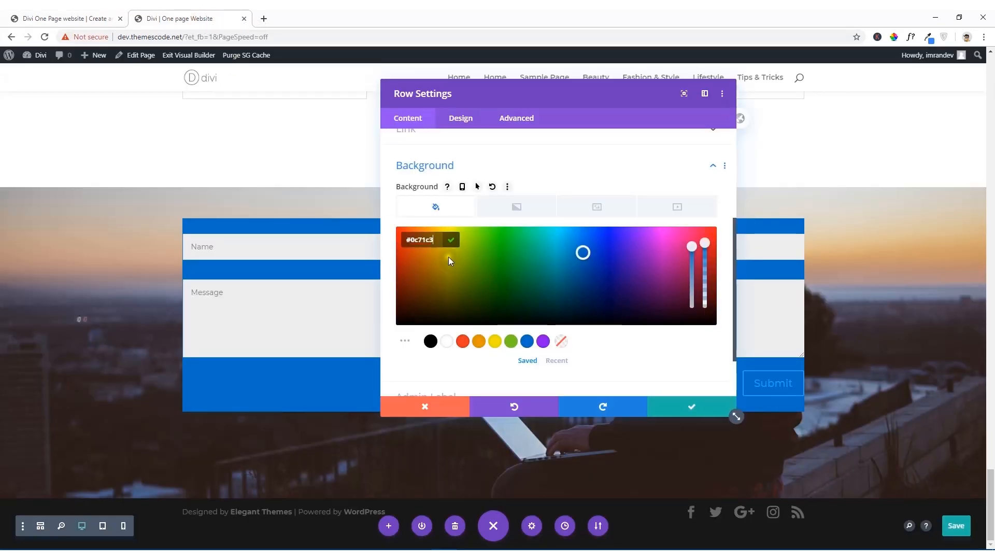
pyautogui.click(440, 242)
pyautogui.press('BackSpace')
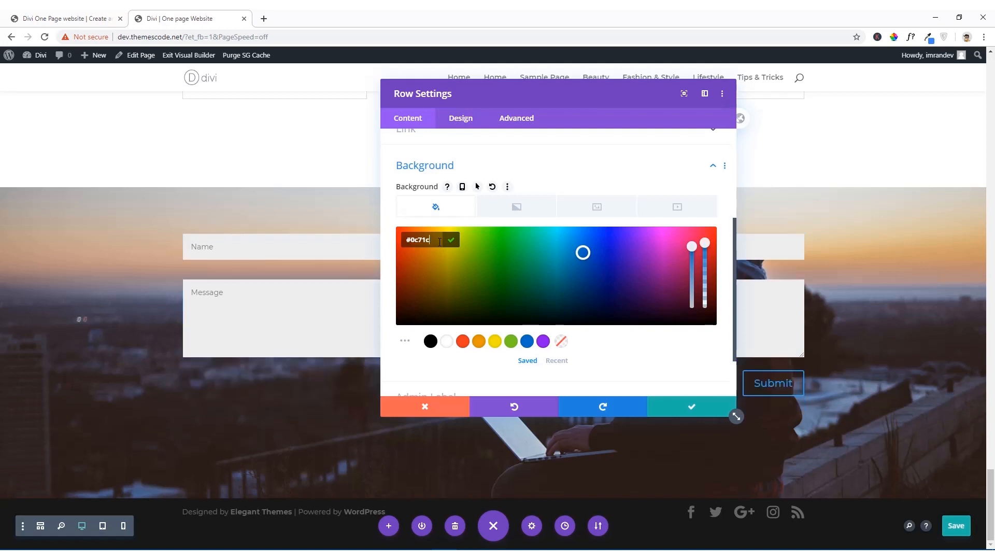
pyautogui.press('BackSpace')
pyautogui.press('BackSpace')
pyautogui.press('BackSpace')
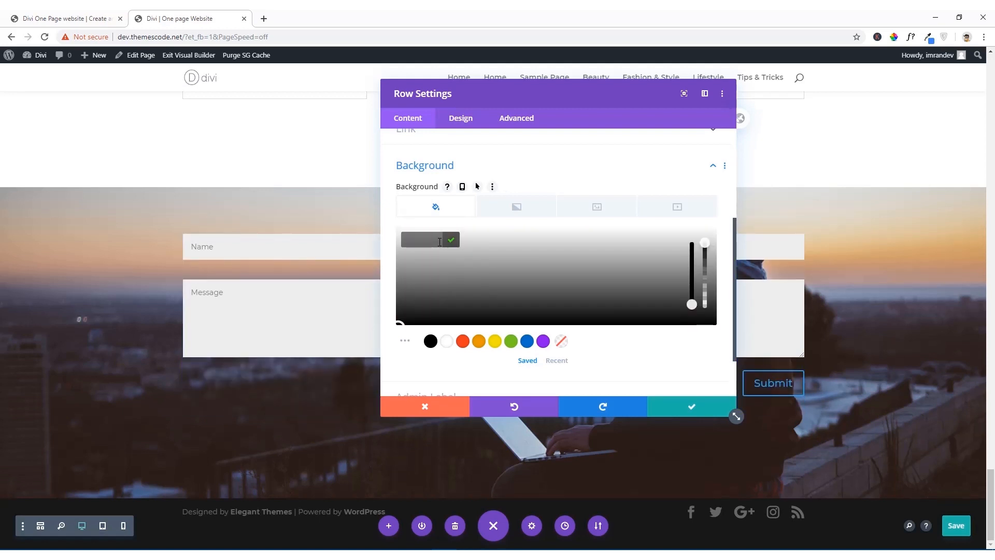
pyautogui.hotkey('ctrl', 'v')
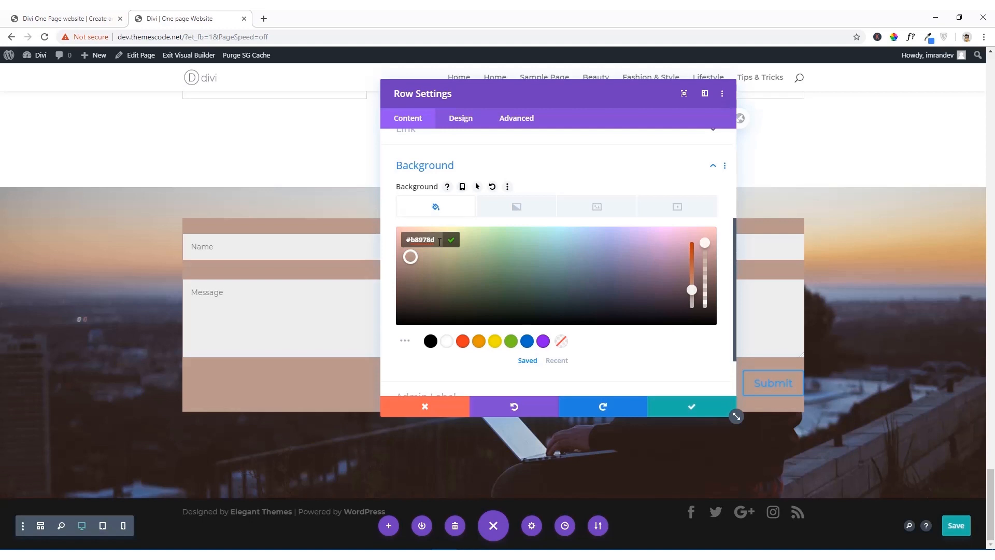
# Step: Dock the Row Settings window beside the page so that it no longer covers the contact form
pyautogui.moveTo(859, 151); pyautogui.dragTo(291, 113)
pyautogui.click(428, 123)
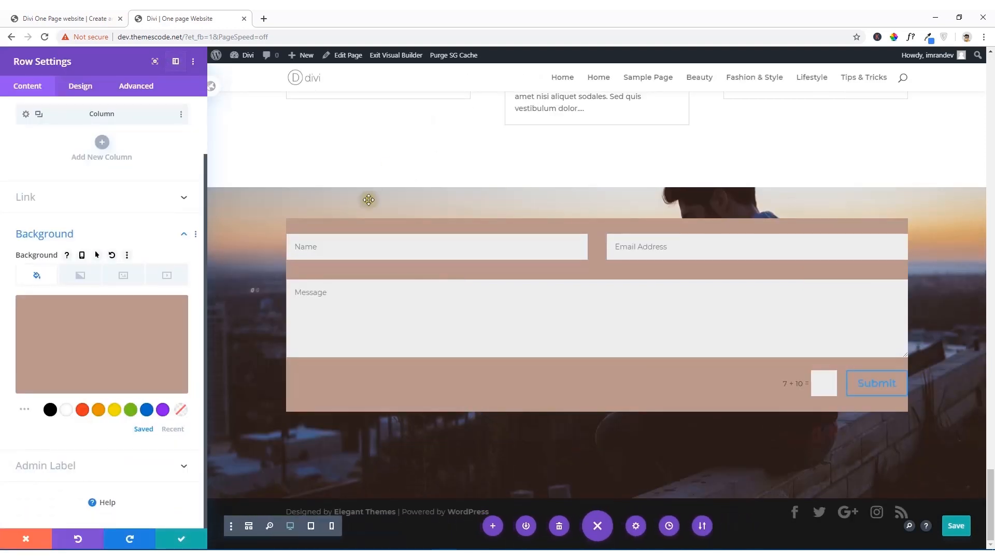
pyautogui.moveTo(157, 322)
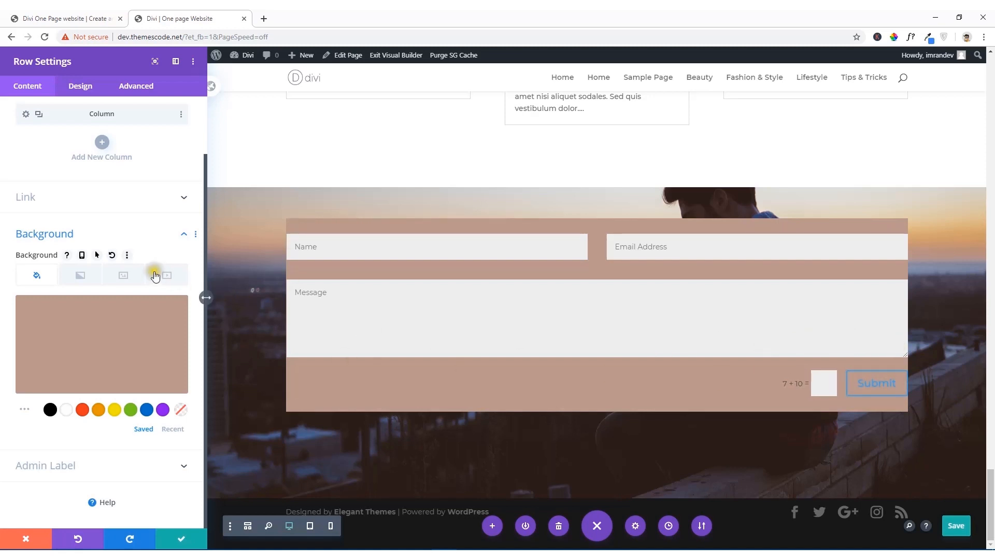
# Step: Set the contact form row's padding to 60px at top and bottom and 40px at left and right
pyautogui.scroll(2, 145, 272)
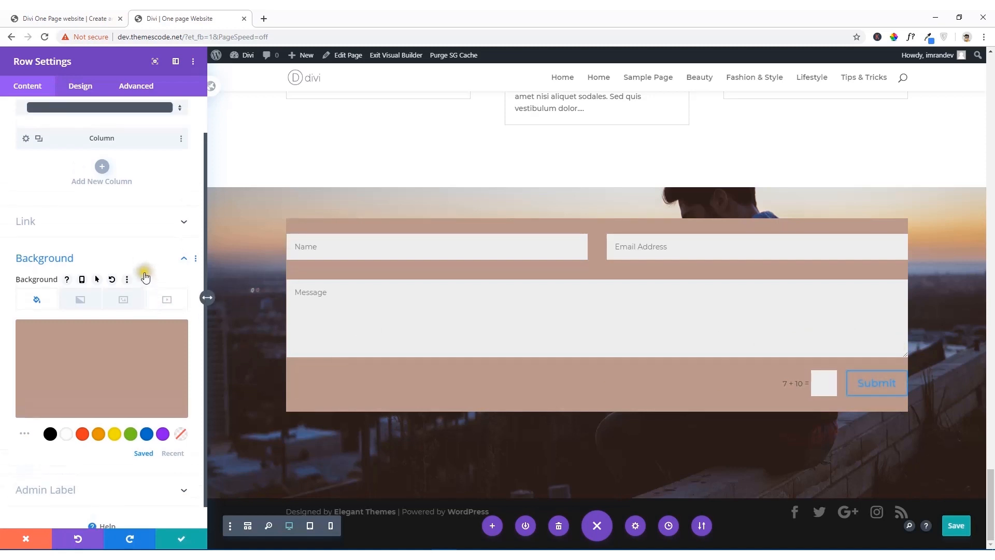
pyautogui.click(77, 94)
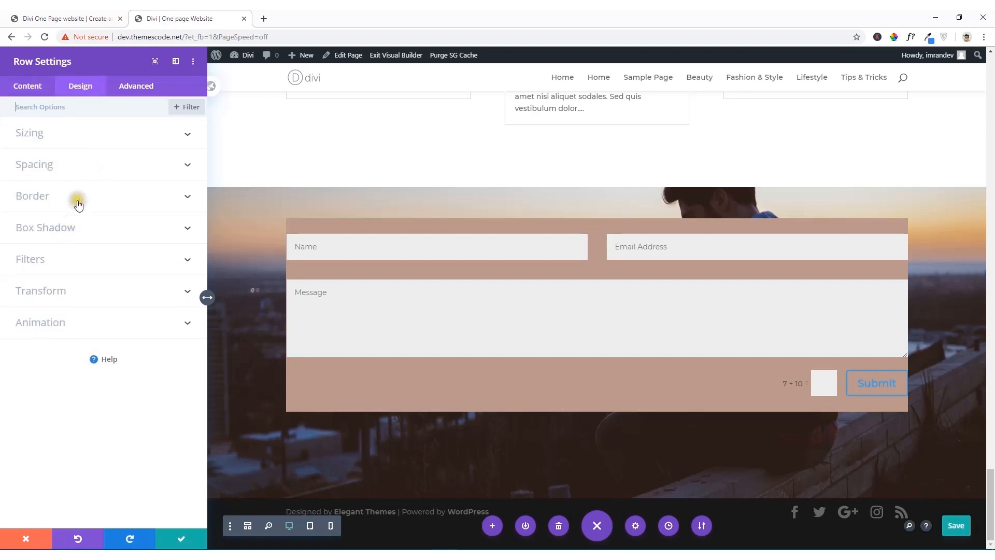
pyautogui.click(84, 164)
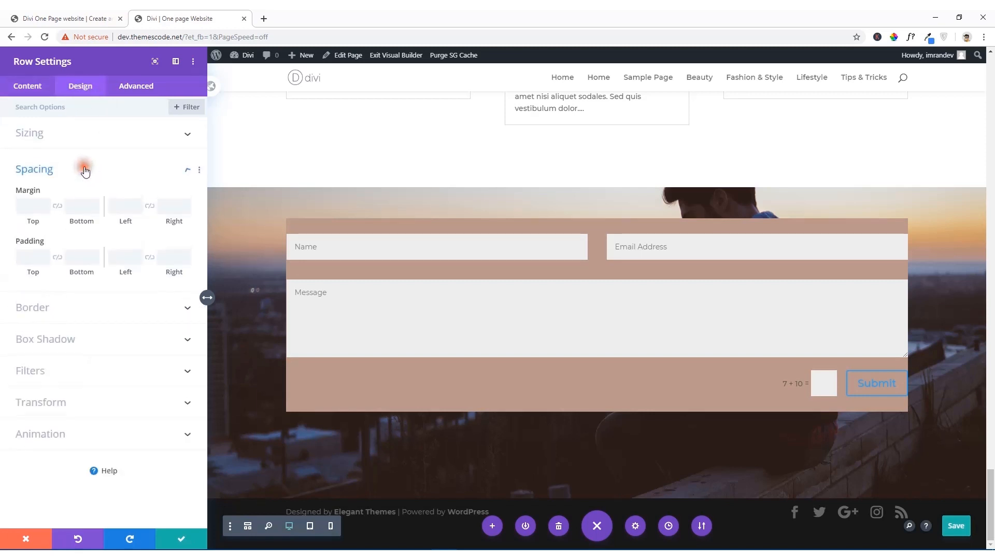
pyautogui.click(32, 257)
pyautogui.write('60')
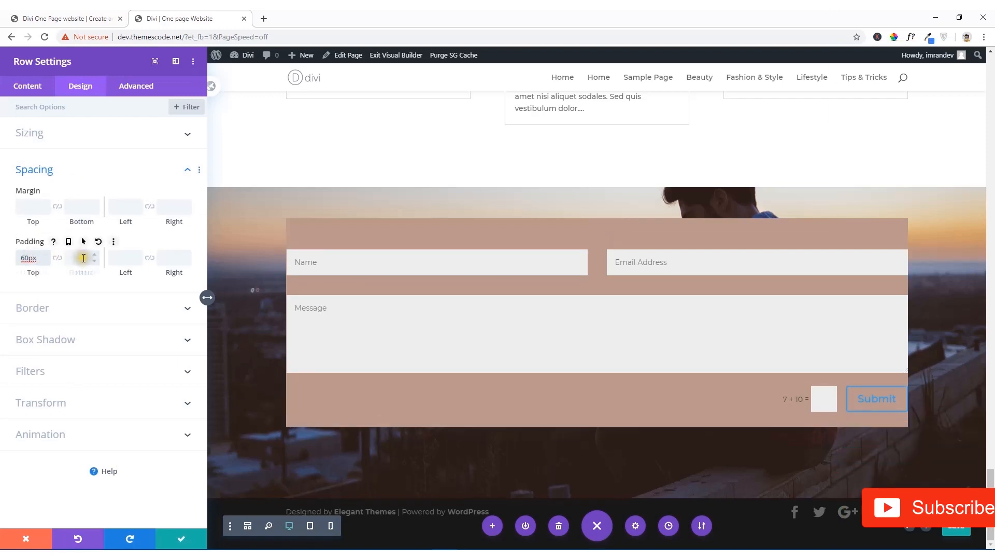
pyautogui.click(84, 258)
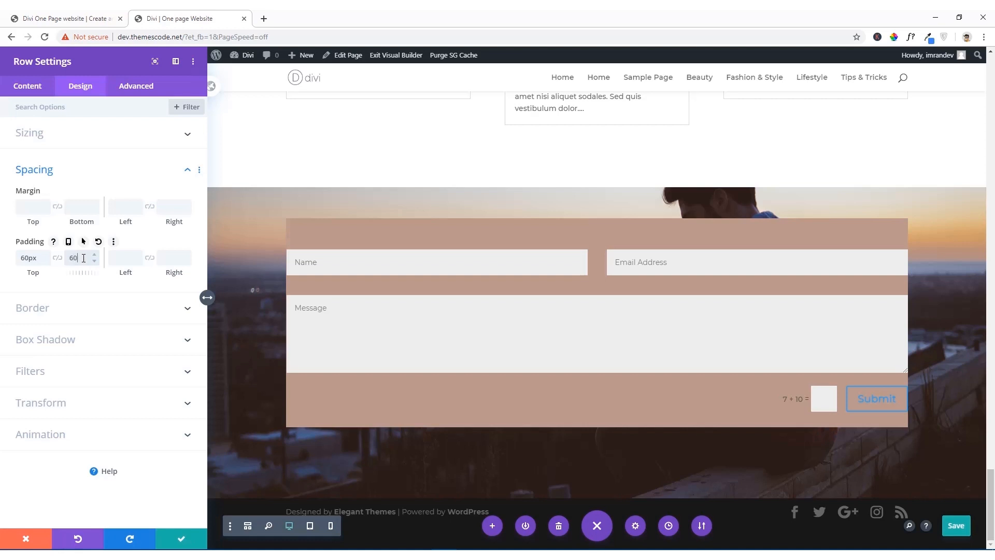
pyautogui.click(123, 257)
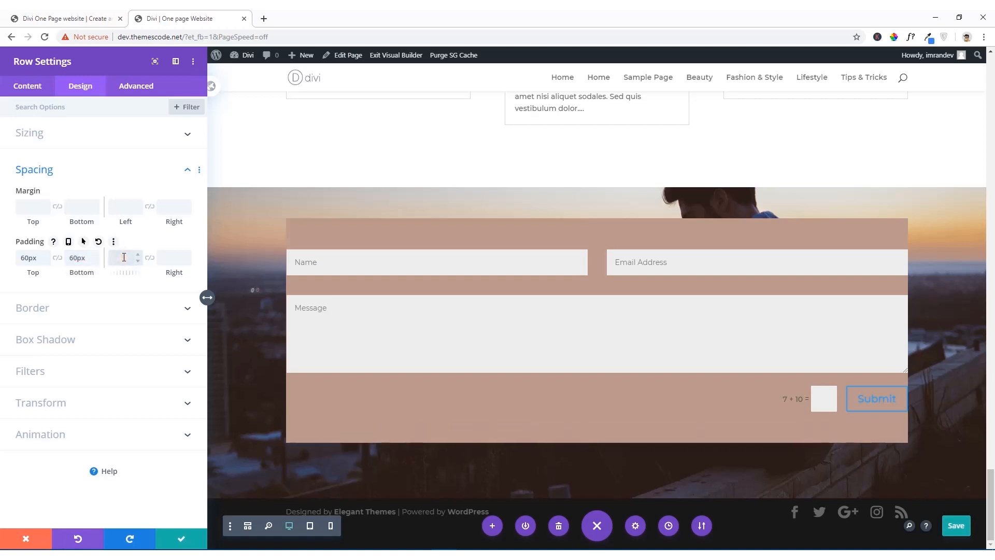
pyautogui.write('40')
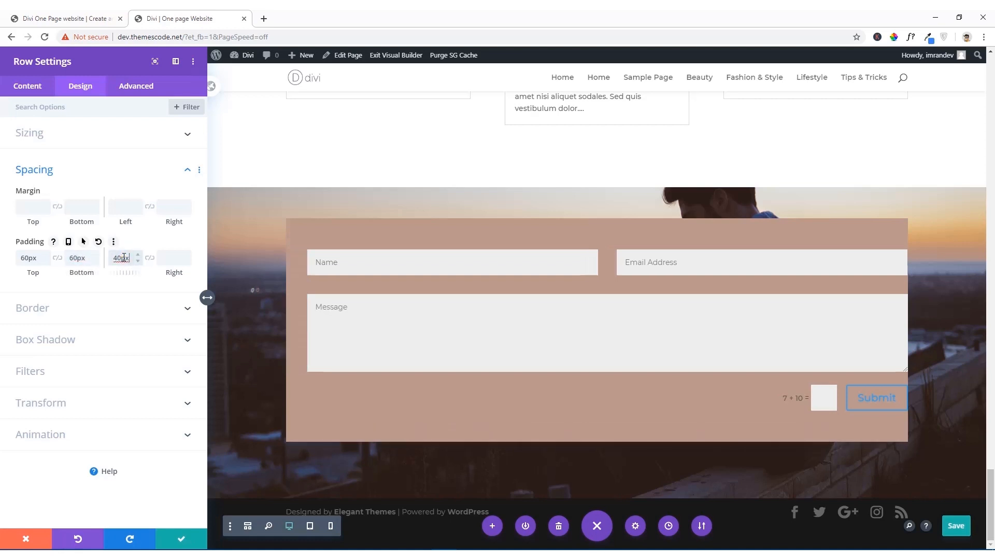
pyautogui.click(167, 258)
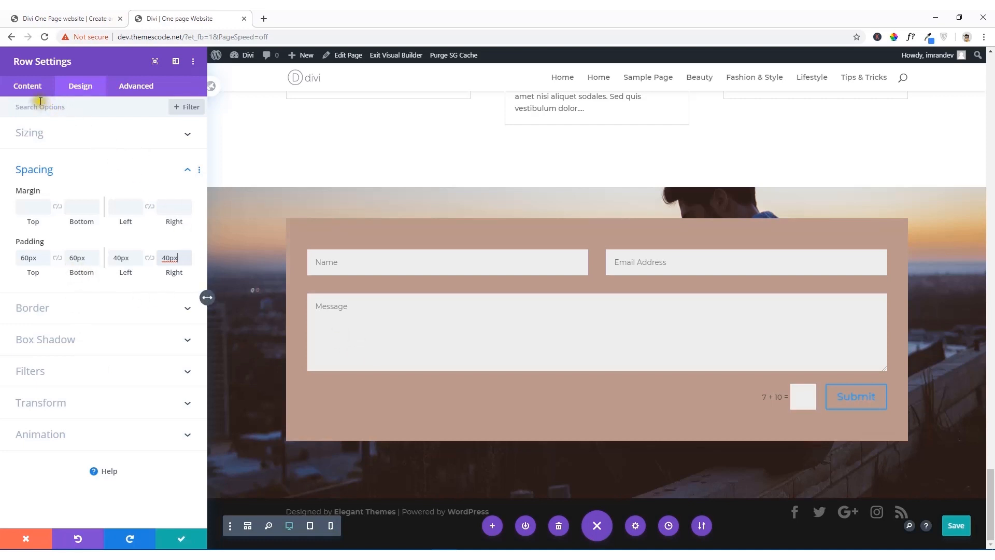
# Step: Make the contact form row's background semi-transparent as rgba(184,151,141,0.67) and save the row settings
pyautogui.click(29, 86)
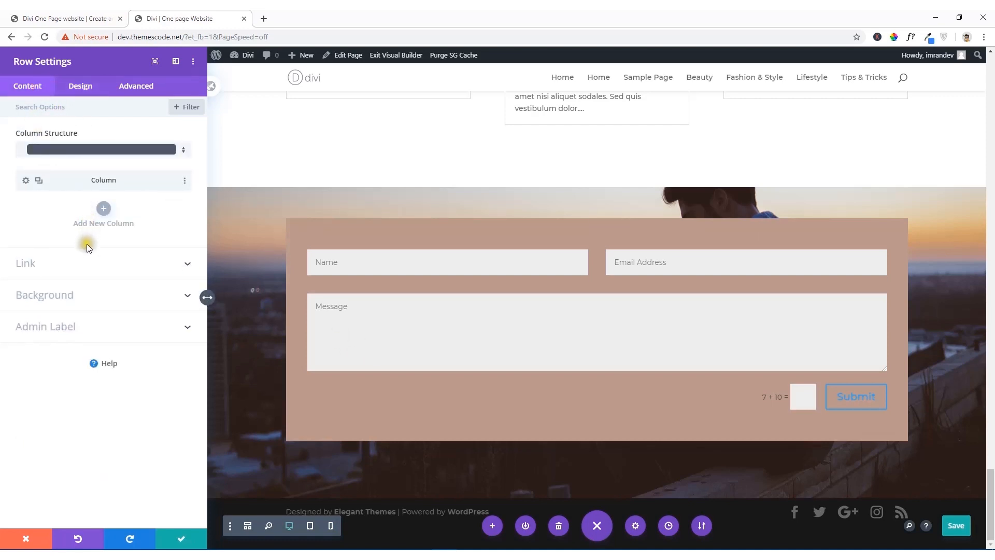
pyautogui.click(84, 290)
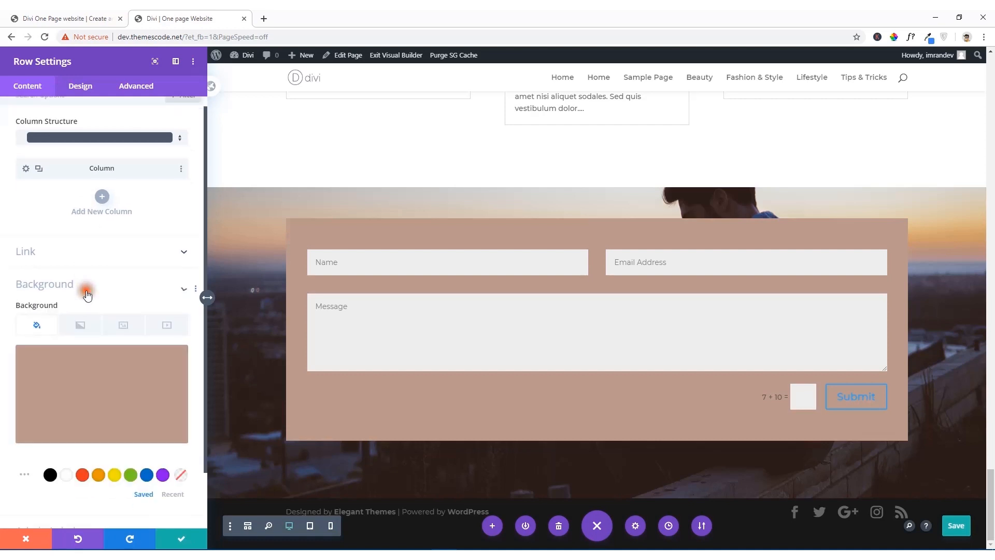
pyautogui.click(123, 353)
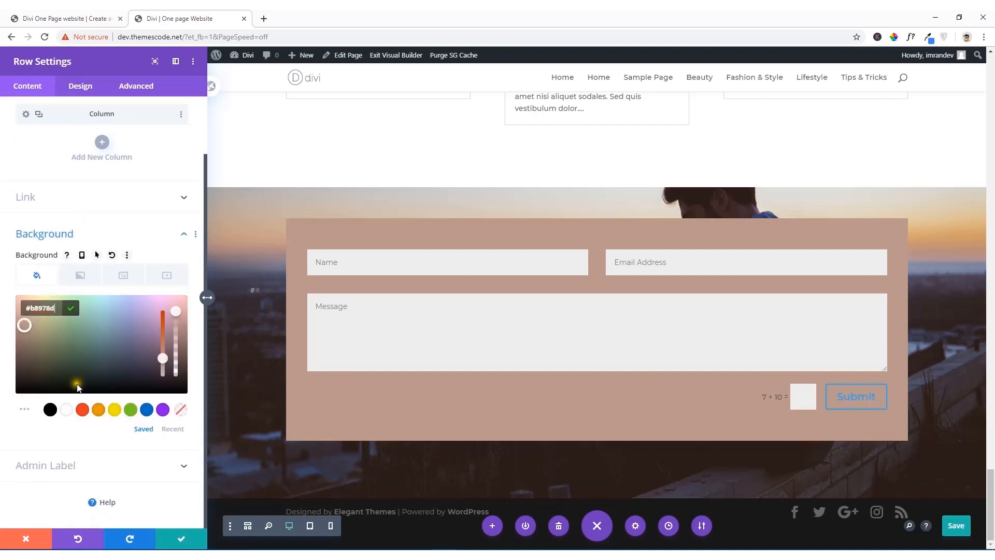
pyautogui.moveTo(174, 310); pyautogui.dragTo(177, 333)
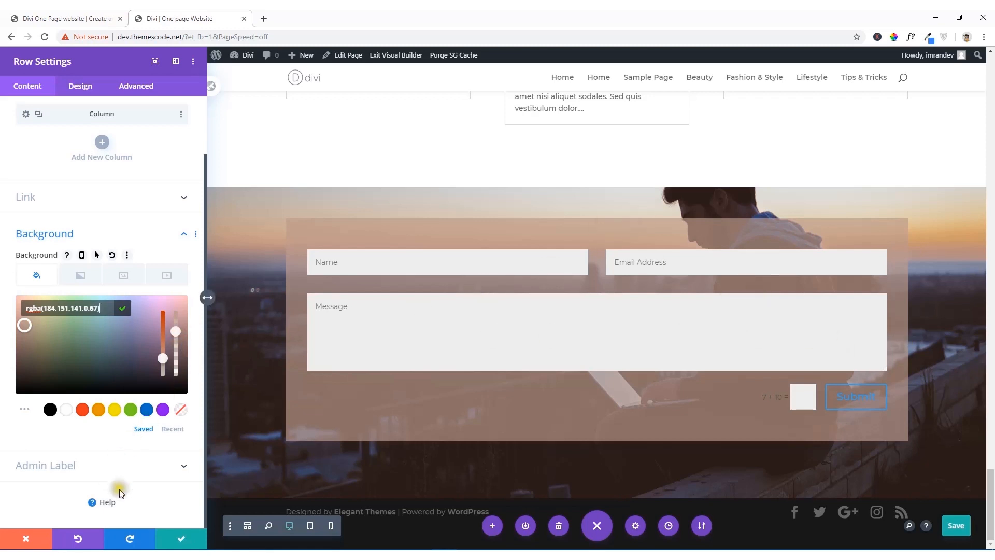
pyautogui.click(176, 539)
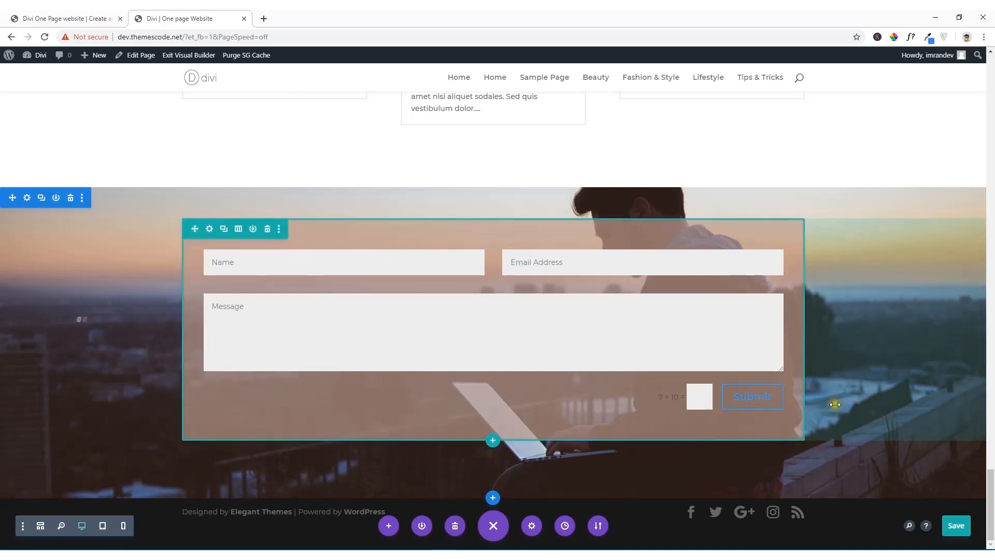
# Step: Following the reference form, set the contact form row's width to 51% with center alignment and narrow it further directly on the page
pyautogui.click(85, 17)
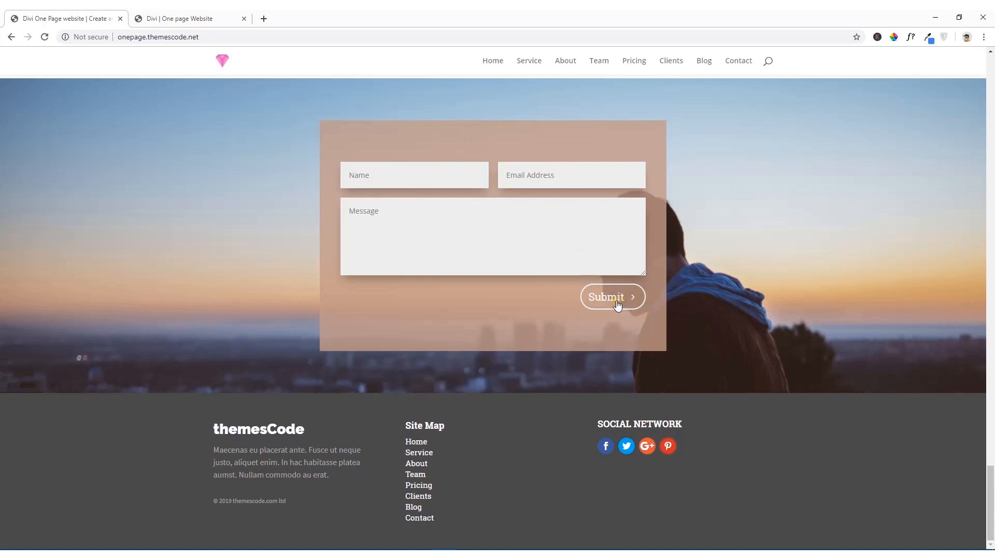
pyautogui.click(234, 16)
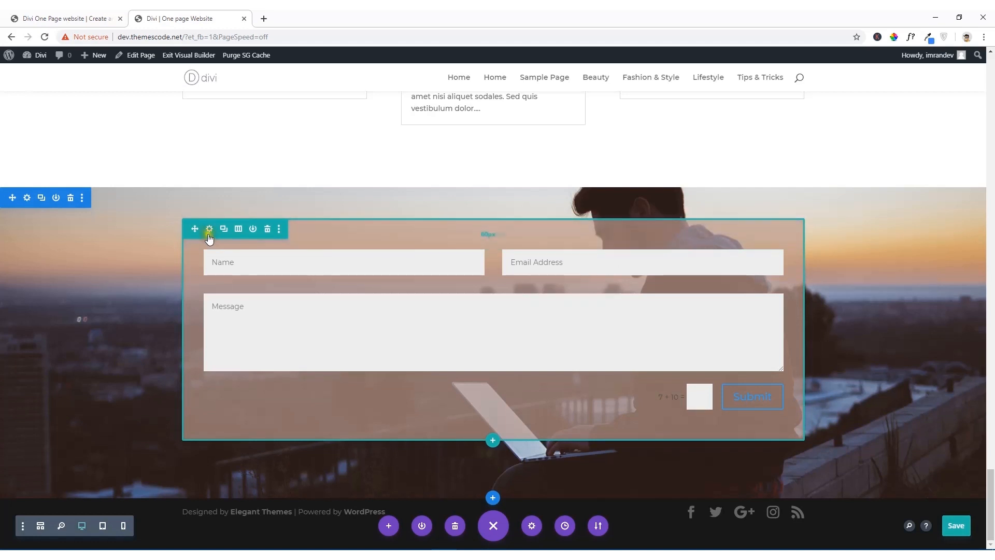
pyautogui.click(209, 229)
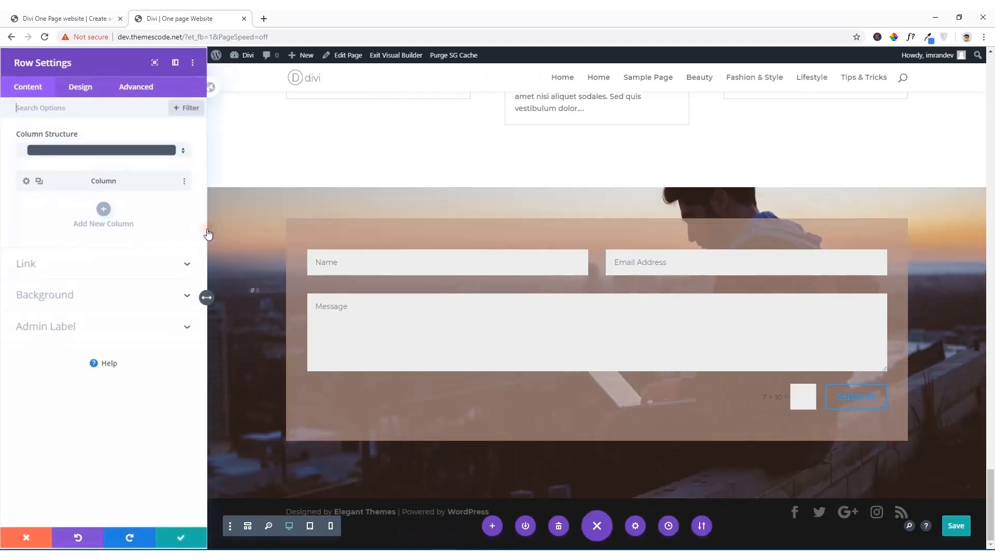
pyautogui.click(81, 86)
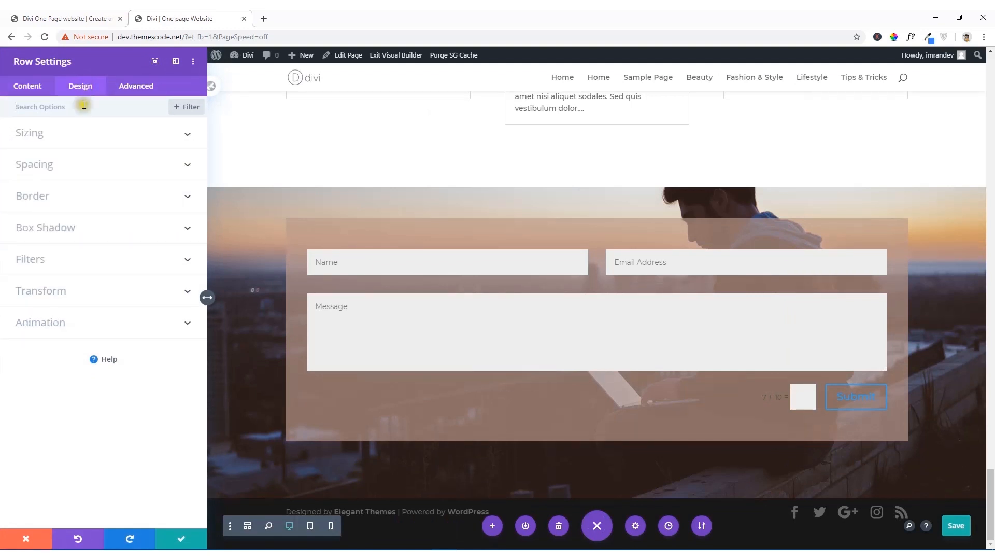
pyautogui.click(60, 137)
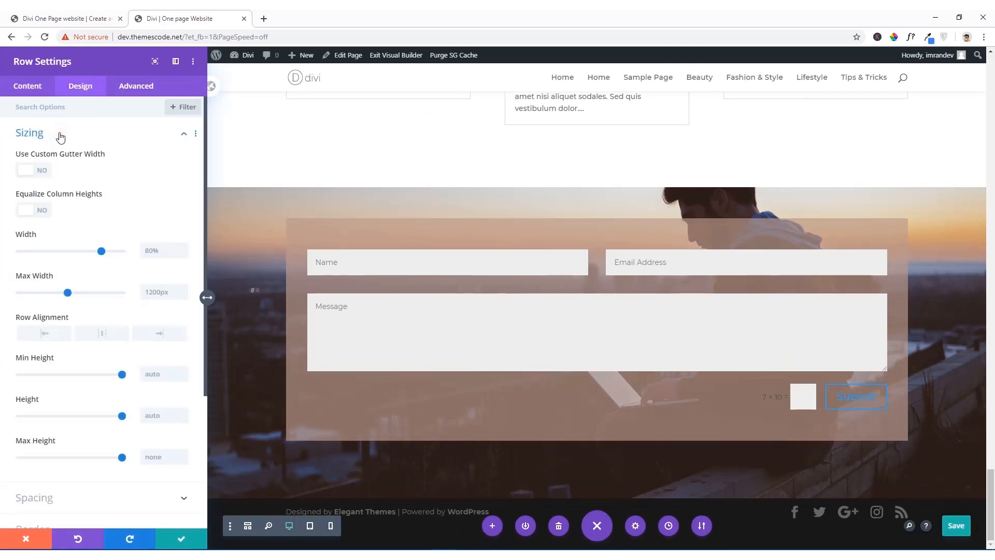
pyautogui.click(102, 253)
pyautogui.moveTo(103, 256); pyautogui.dragTo(71, 256)
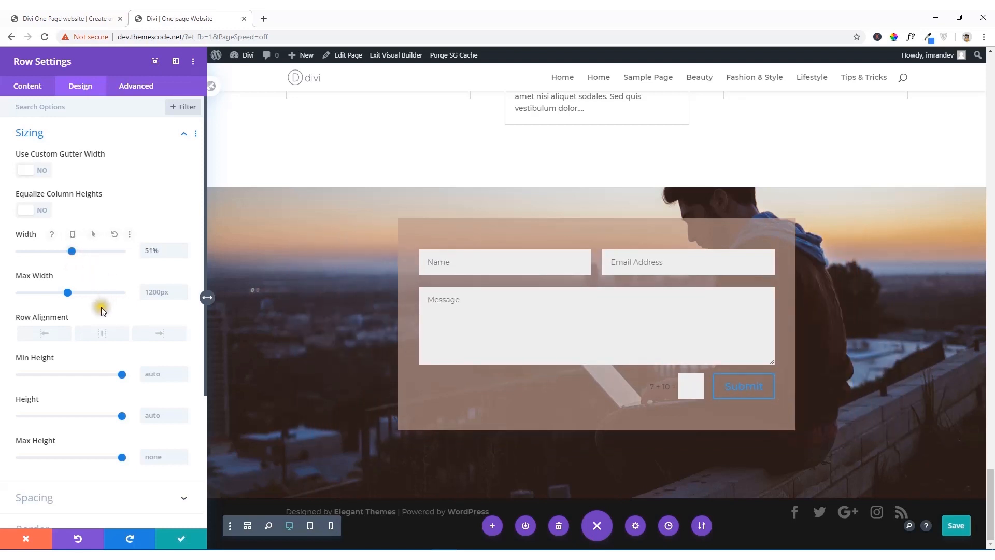
pyautogui.click(98, 334)
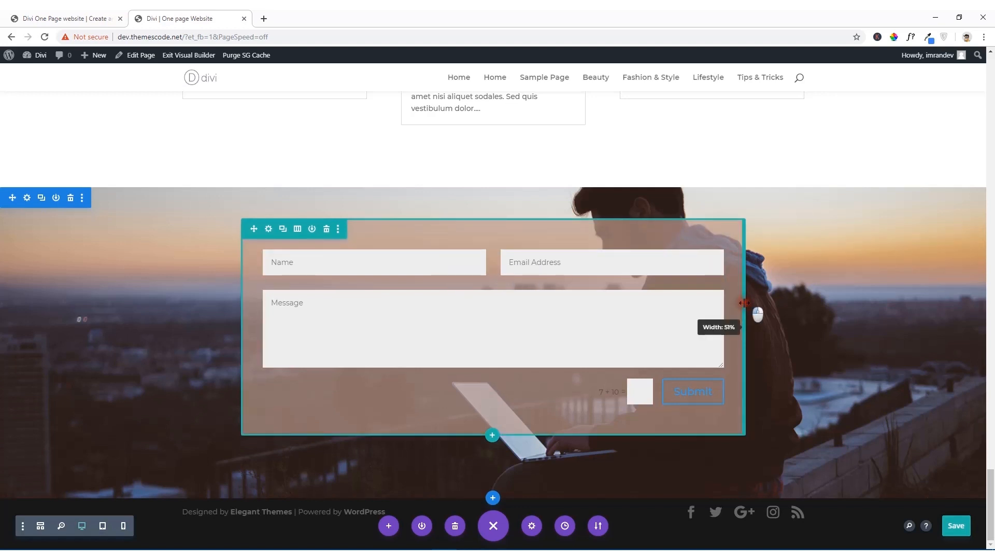
pyautogui.moveTo(745, 303); pyautogui.dragTo(709, 309)
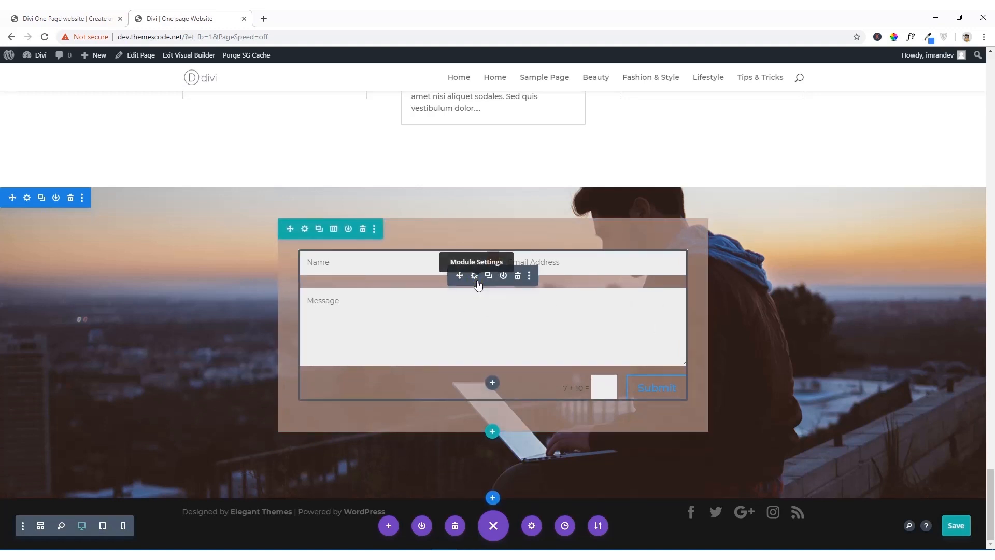
# Step: Enter the recipient e-mail address in the contact form module's email settings
pyautogui.click(476, 277)
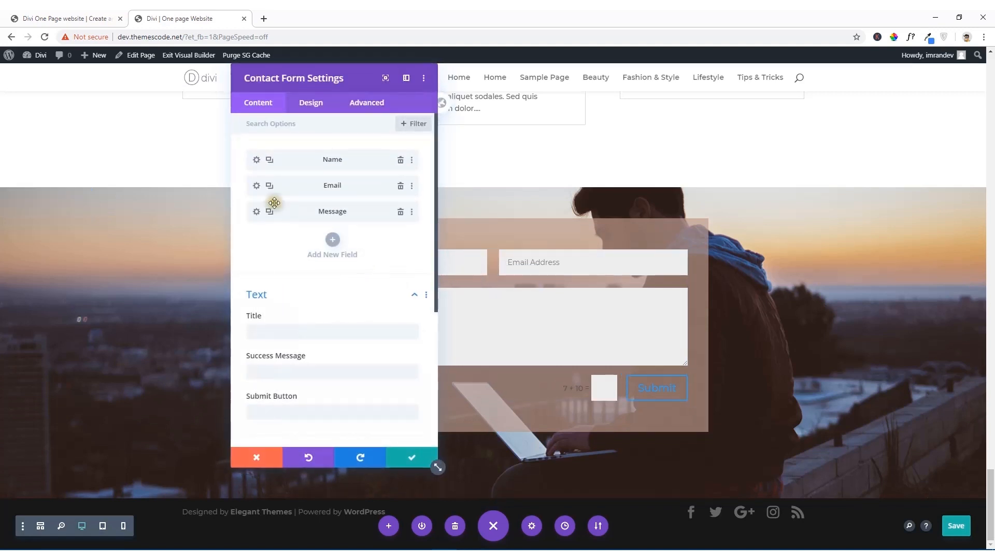
pyautogui.scroll(-4, 278, 331)
pyautogui.scroll(4, 284, 215)
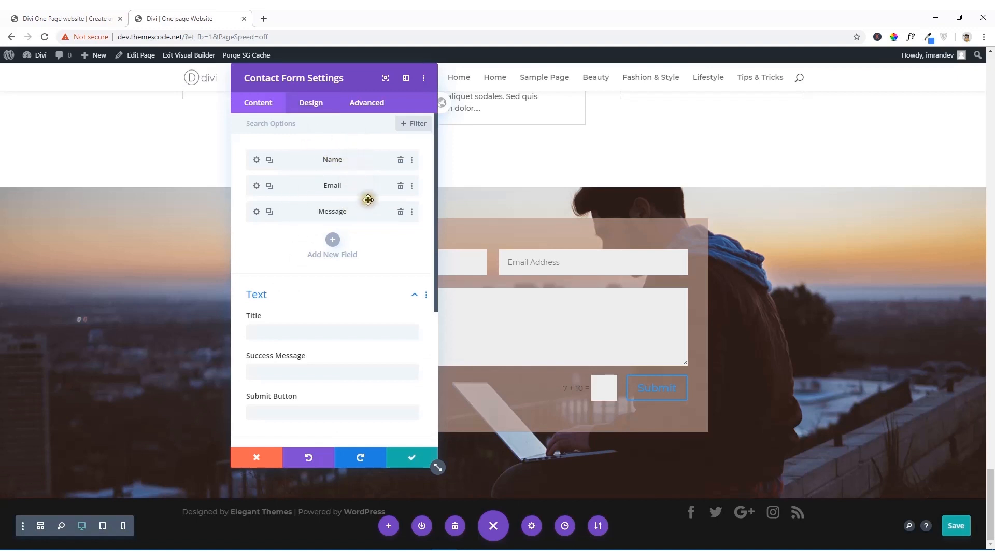
pyautogui.scroll(-4, 315, 299)
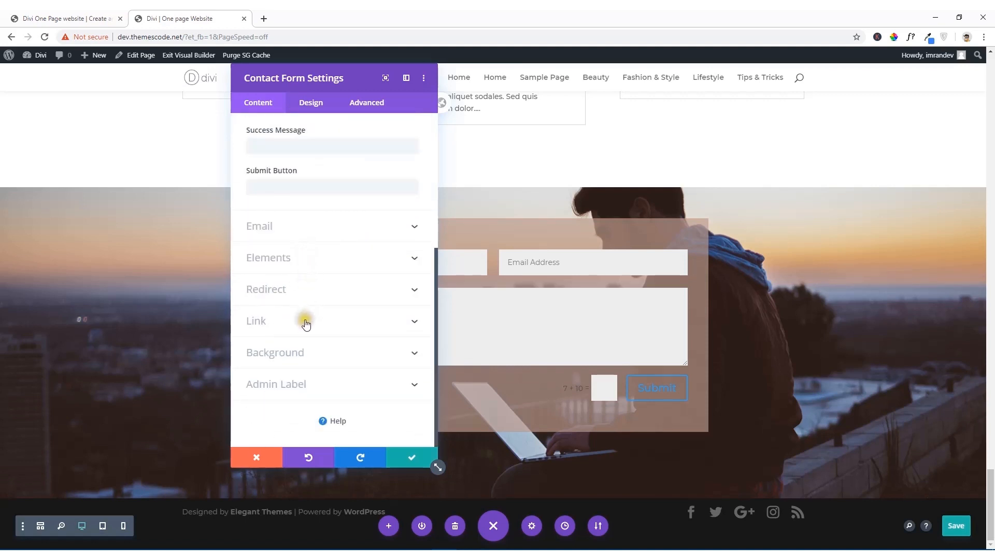
pyautogui.click(304, 226)
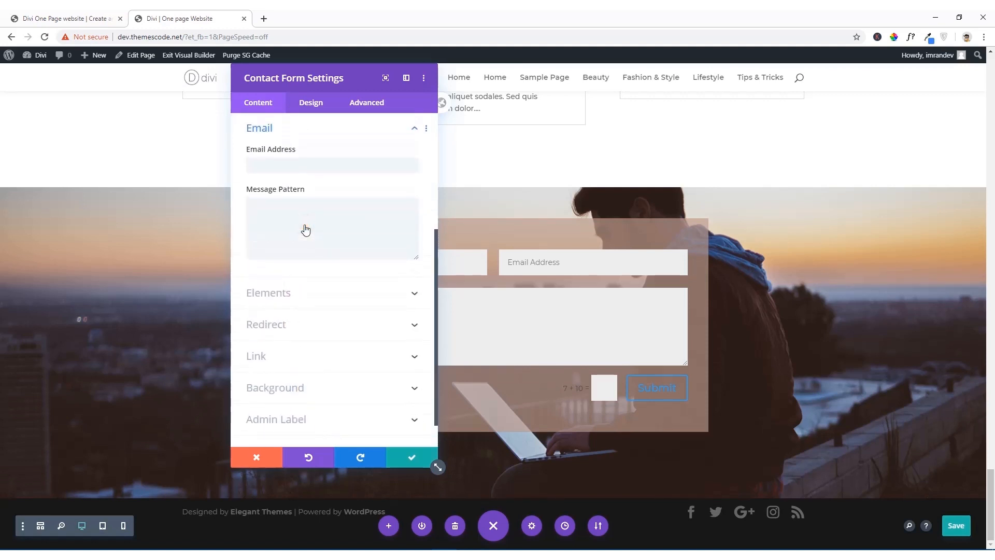
pyautogui.scroll(3, 289, 191)
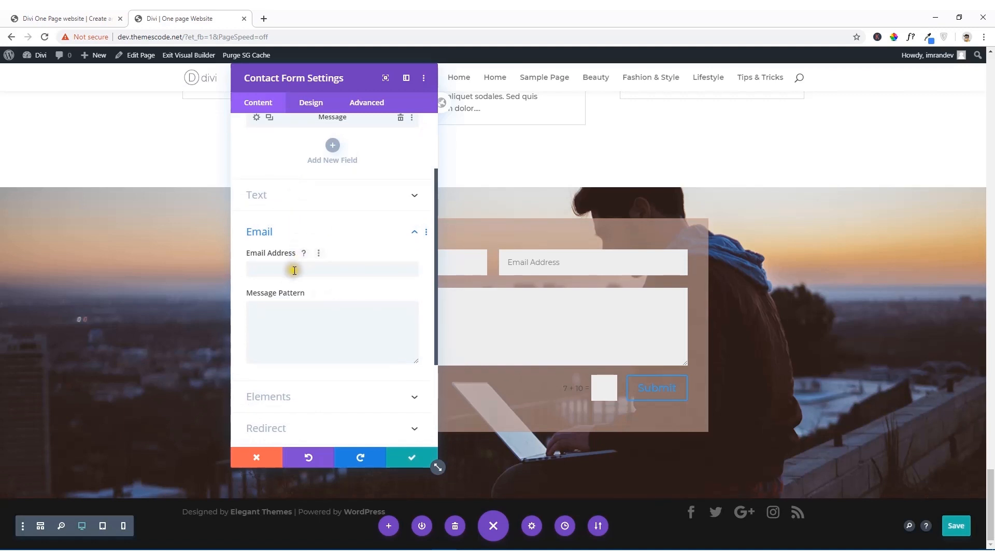
pyautogui.click(275, 270)
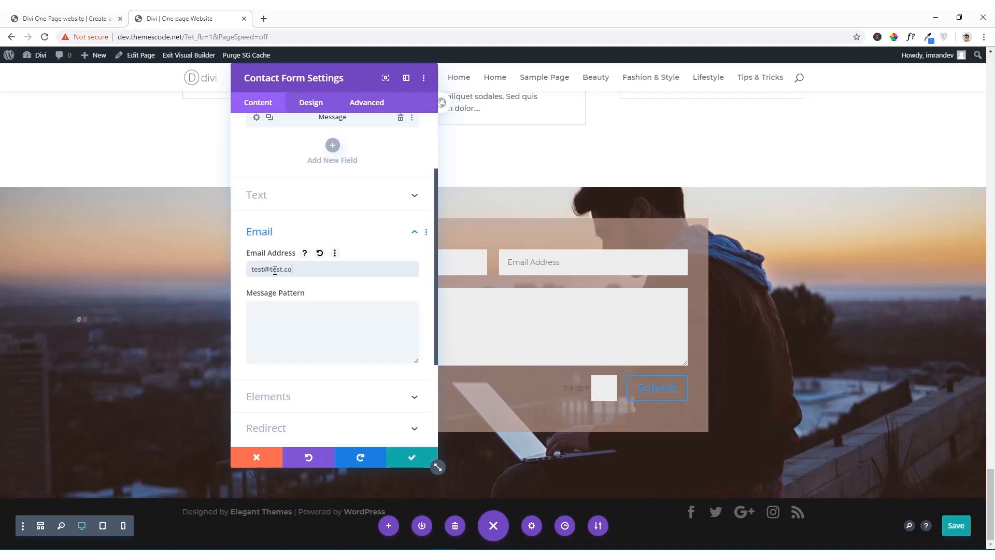
pyautogui.scroll(-3, 275, 273)
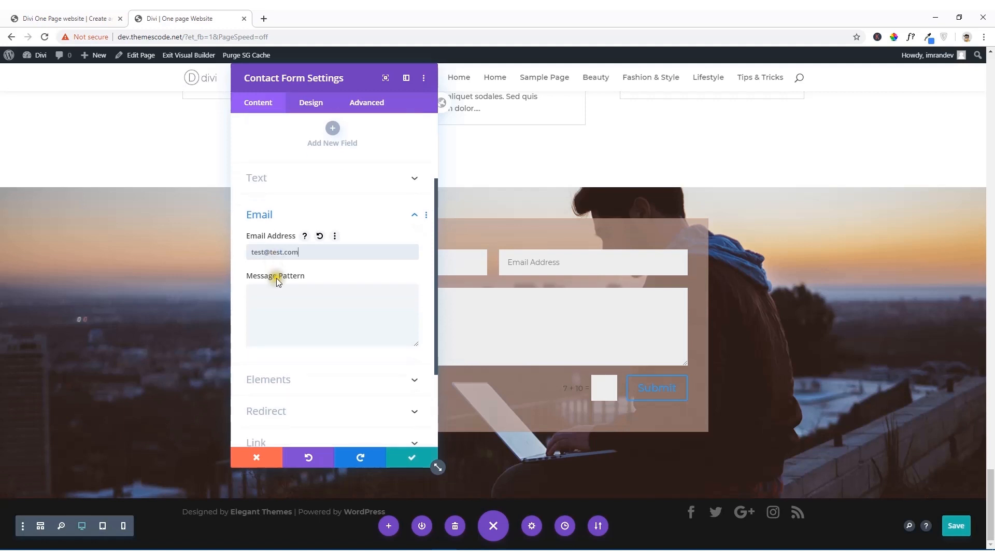
# Step: Turn off the captcha for the contact form
pyautogui.click(321, 215)
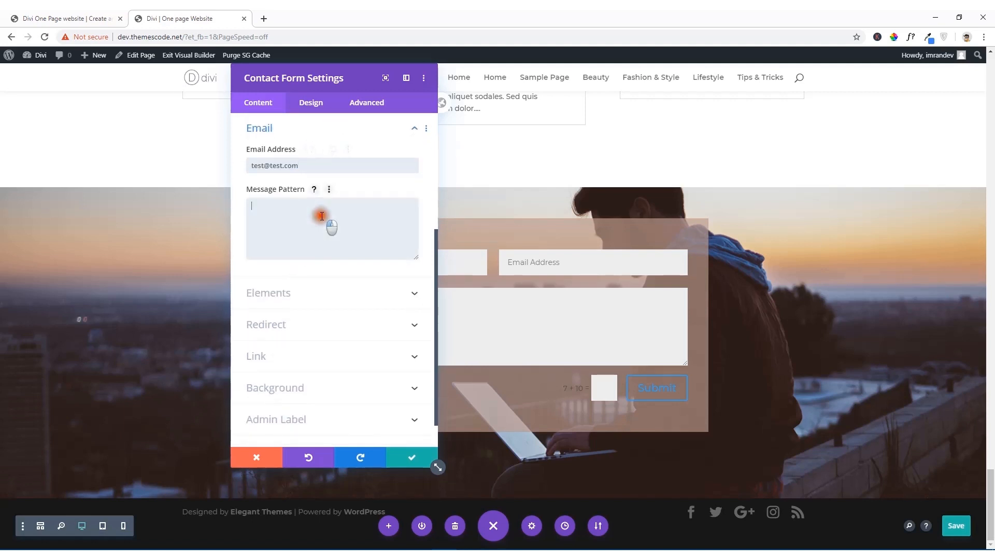
pyautogui.click(316, 294)
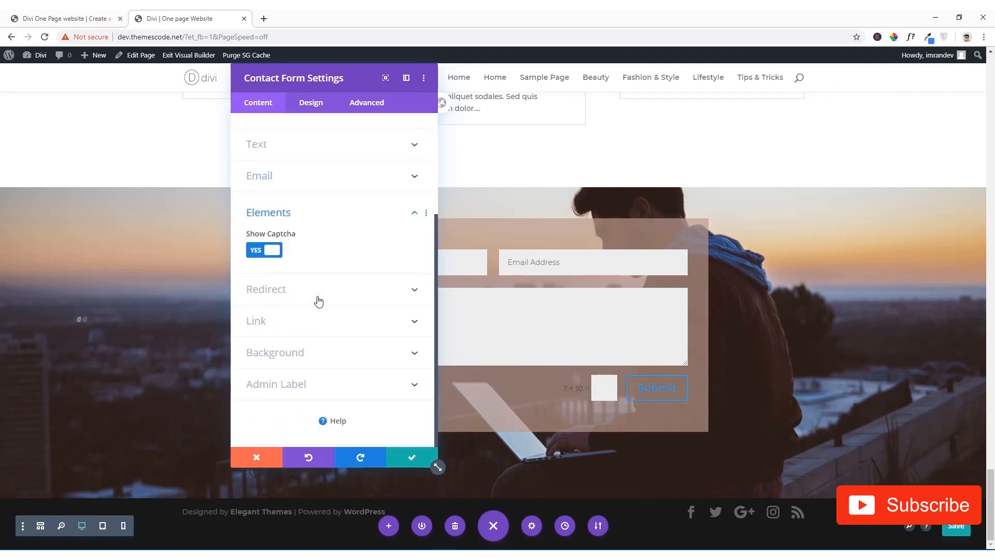
pyautogui.click(274, 258)
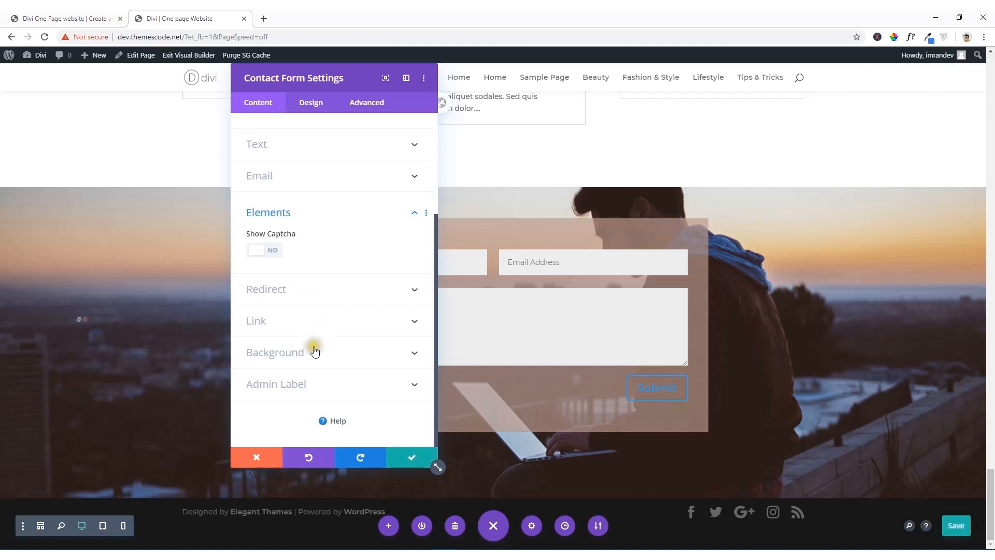
# Step: Try enabling a redirect URL for the contact form and switch the option back off
pyautogui.click(311, 293)
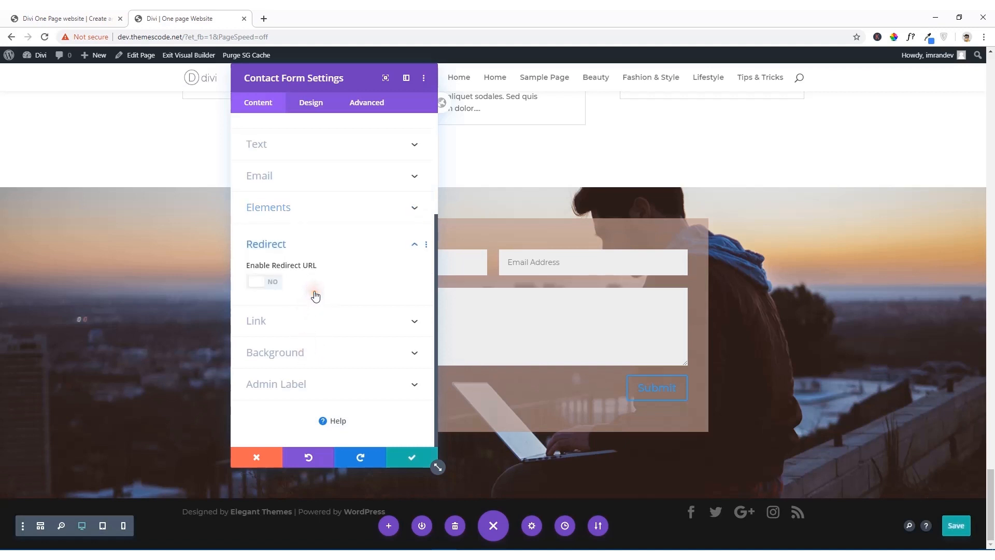
pyautogui.click(264, 284)
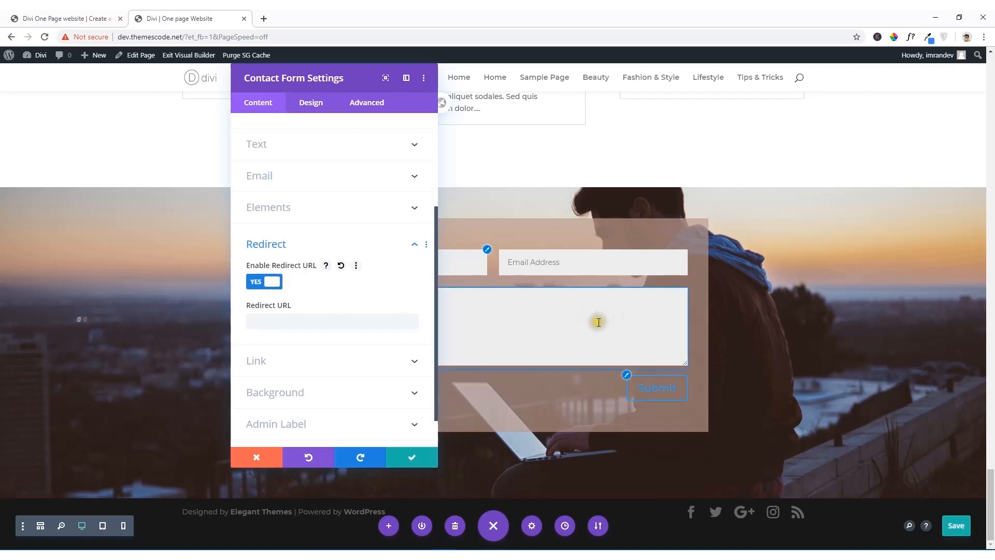
pyautogui.click(281, 282)
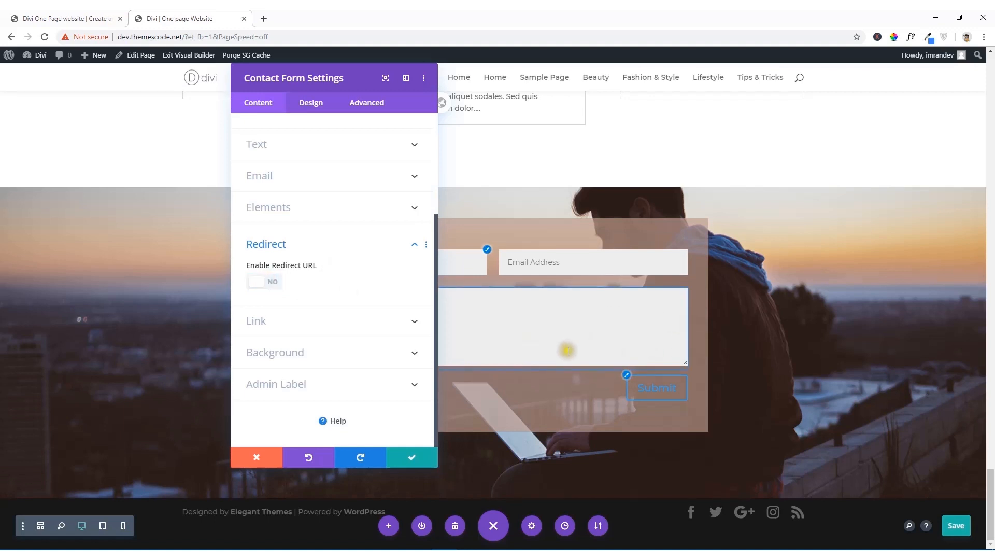
pyautogui.scroll(3, 353, 270)
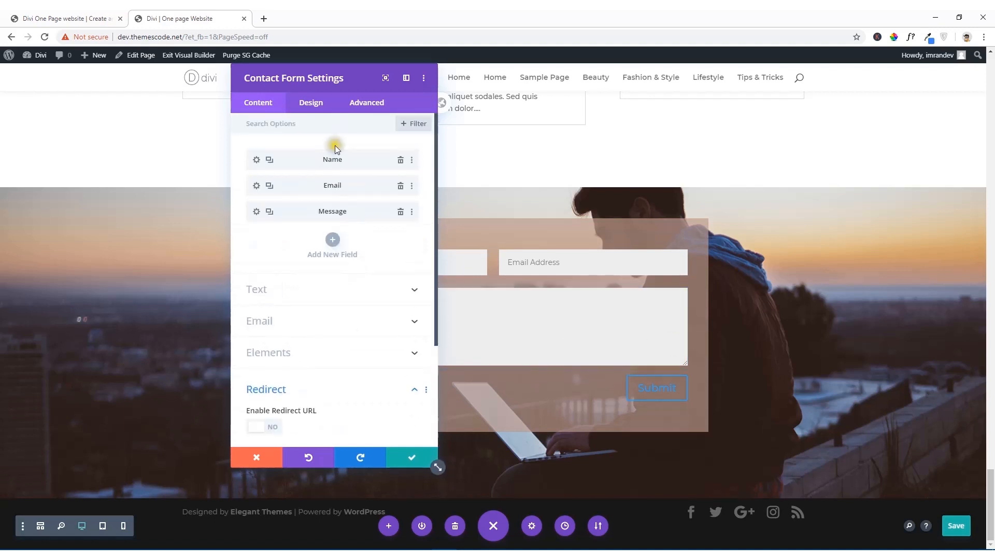
# Step: Enable custom styles for the contact form's button and, following the reference form, set its text color to white (#ffffff)
pyautogui.click(311, 103)
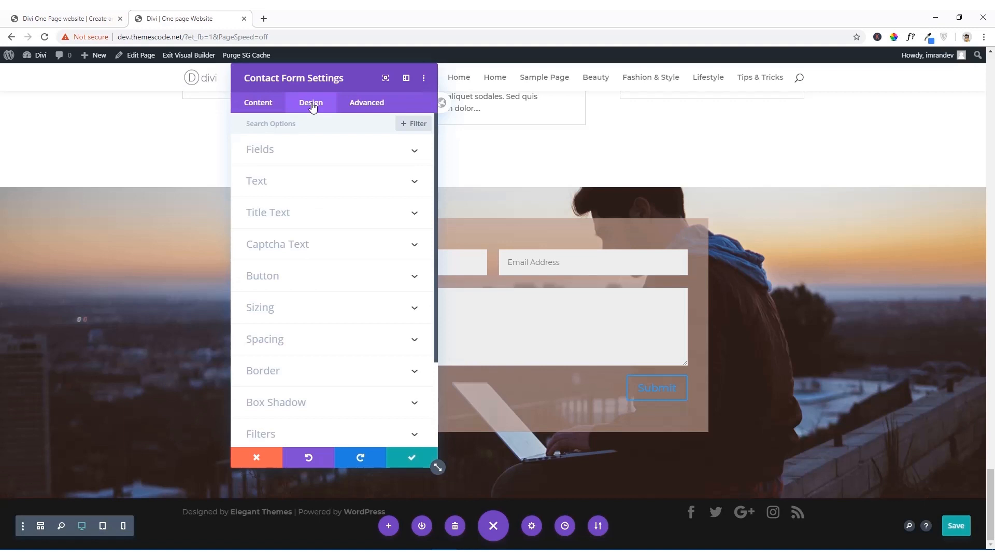
pyautogui.click(299, 280)
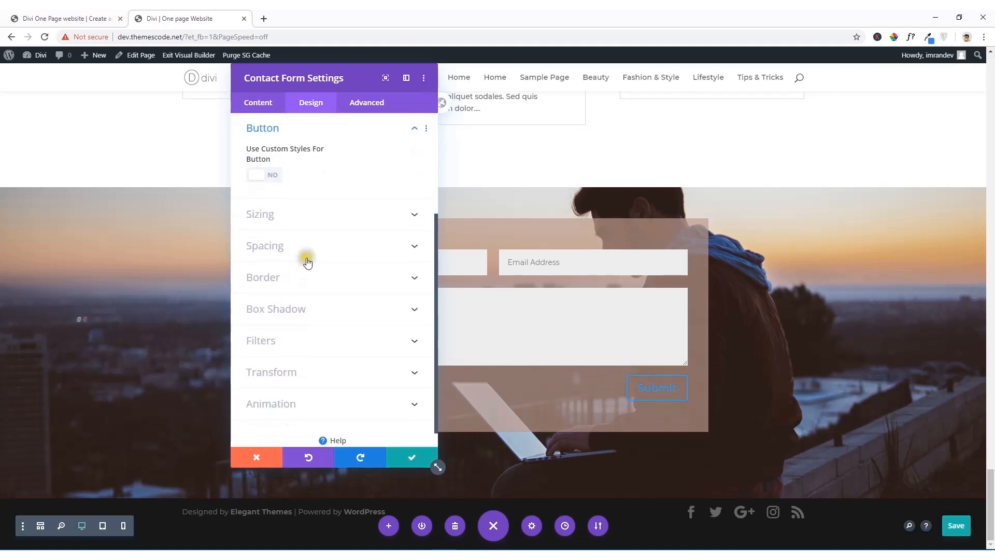
pyautogui.click(268, 176)
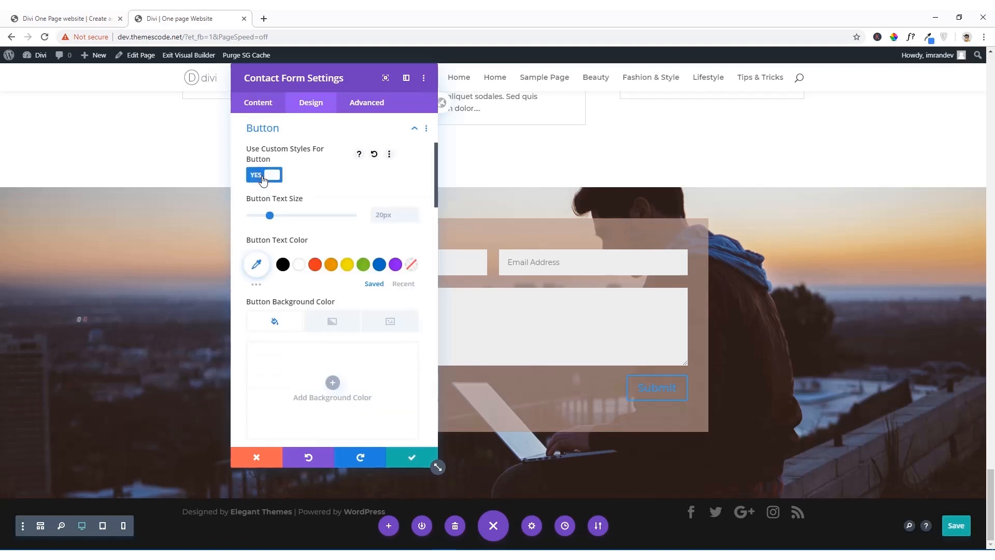
pyautogui.click(63, 14)
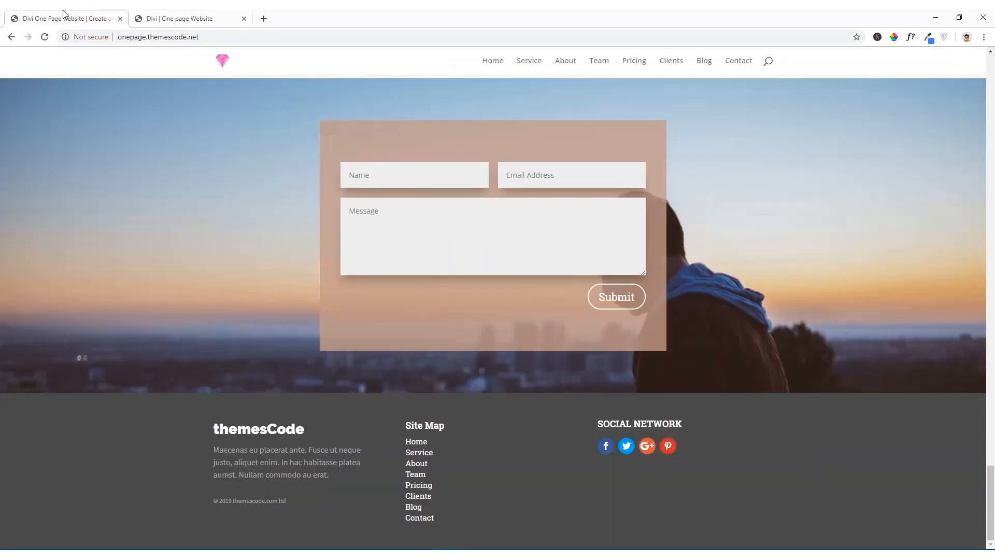
pyautogui.click(202, 14)
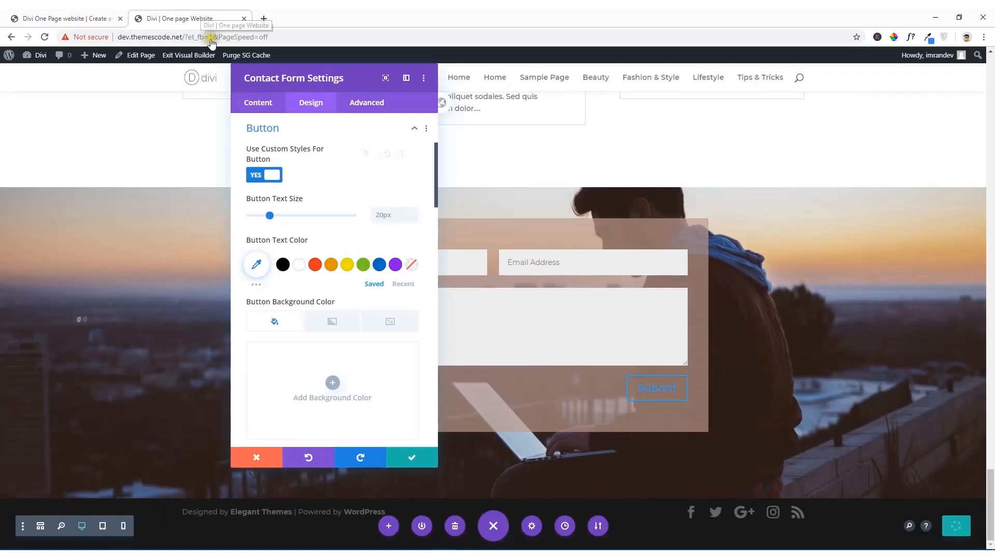
pyautogui.click(303, 271)
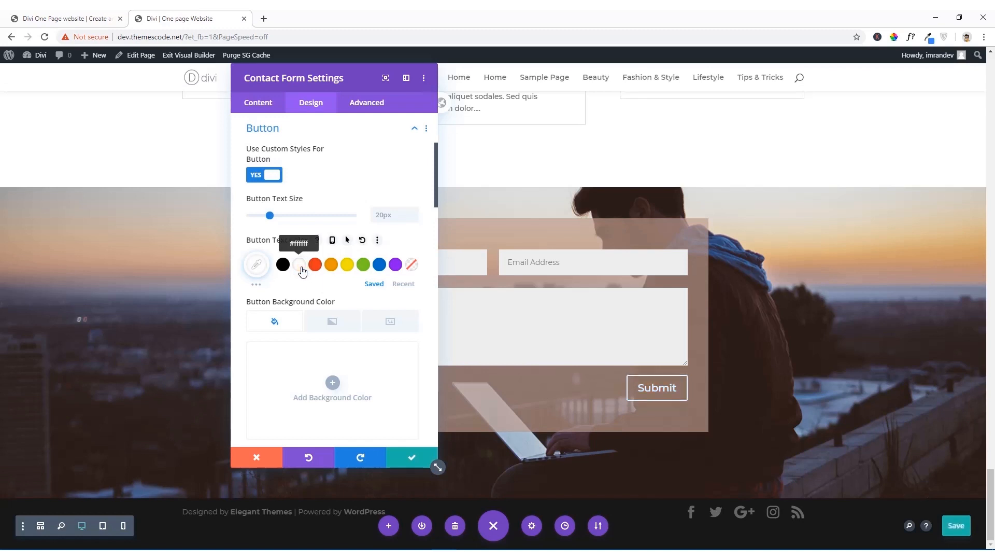
# Step: Set the submit button's border radius to 100px and compare its shape and hover effect with the reference form
pyautogui.scroll(-7, 305, 317)
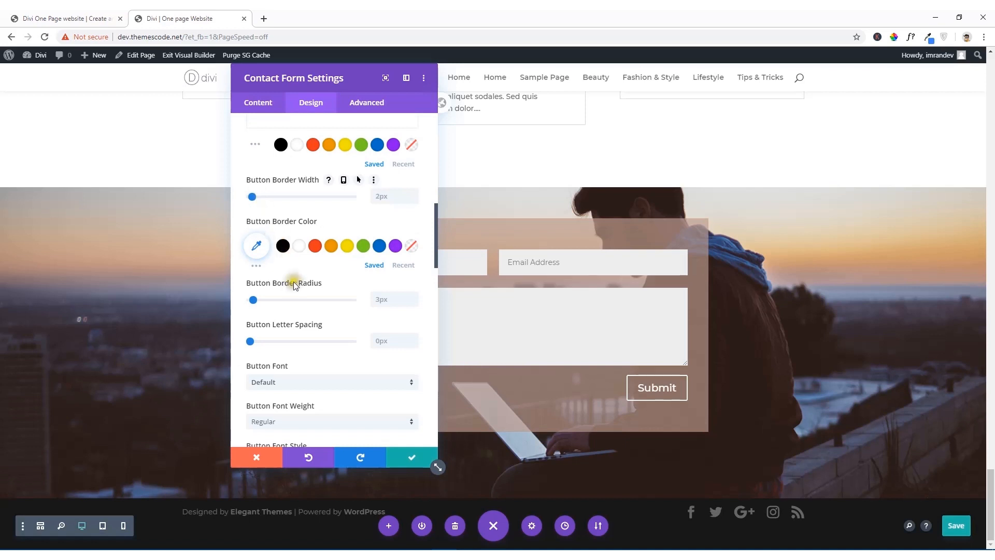
pyautogui.moveTo(251, 297); pyautogui.dragTo(356, 307)
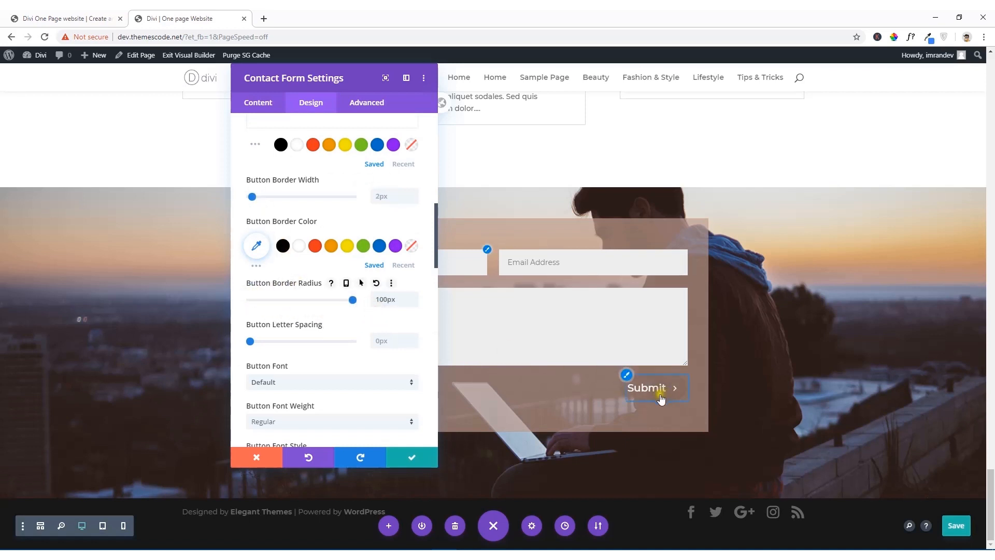
pyautogui.click(65, 19)
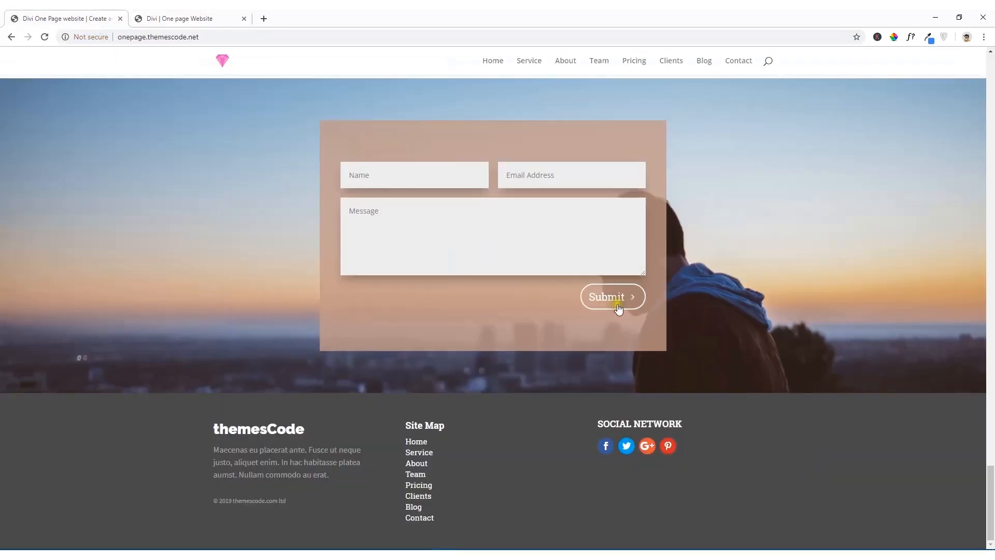
pyautogui.click(218, 17)
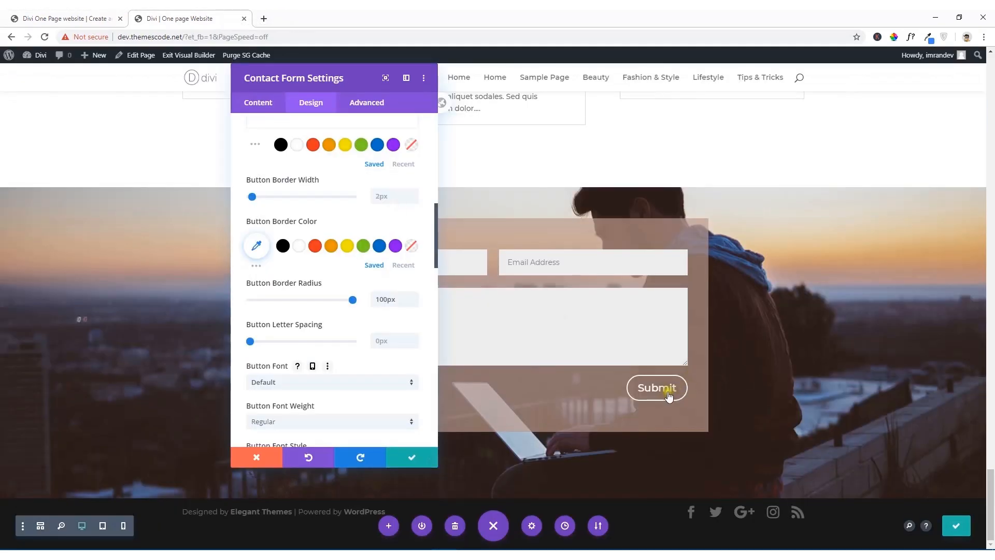
# Step: Set the submit button's font weight to Bold
pyautogui.scroll(-2, 362, 412)
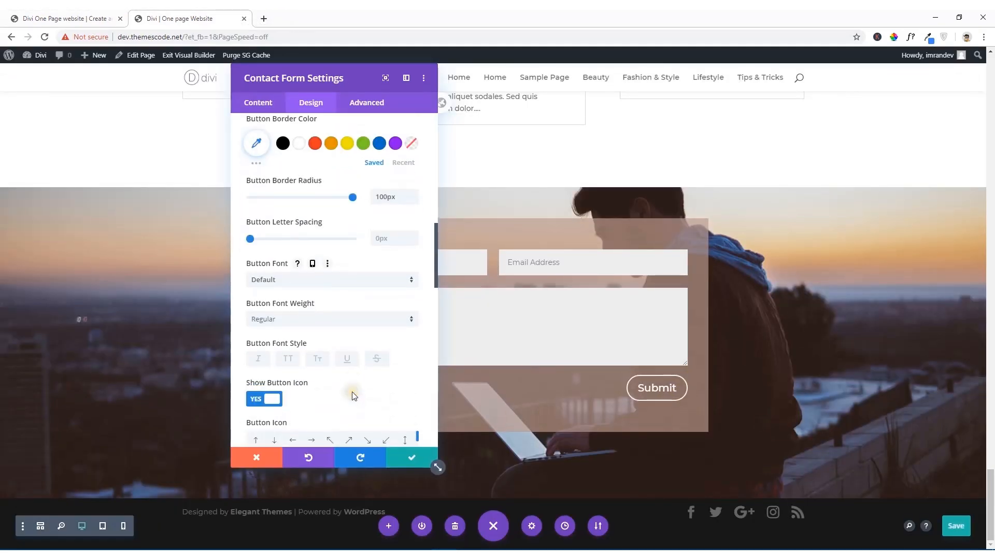
pyautogui.click(311, 318)
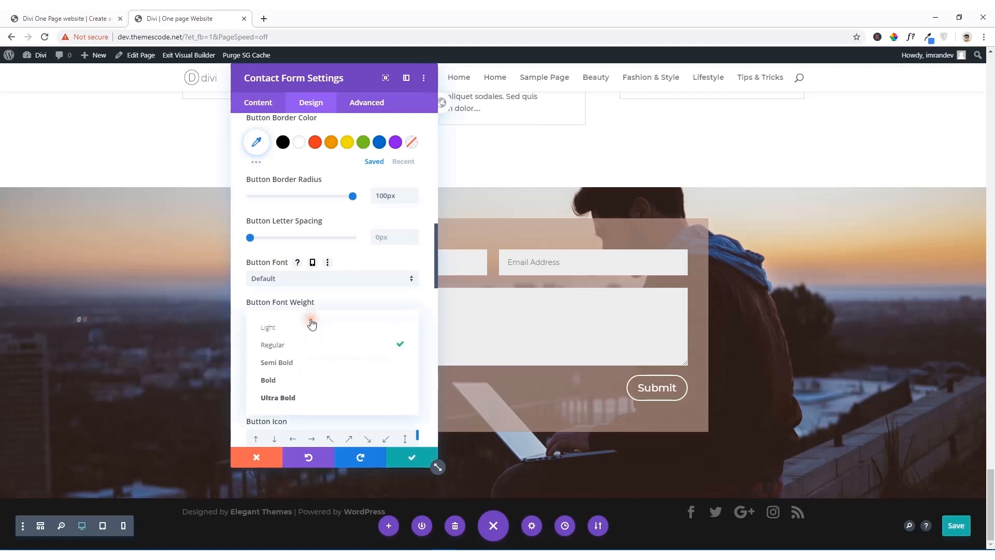
pyautogui.click(268, 381)
# Step: Choose the single right-pointing chevron as the submit button's icon, color it white (#ffffff), and save the module settings
pyautogui.scroll(-3, 360, 371)
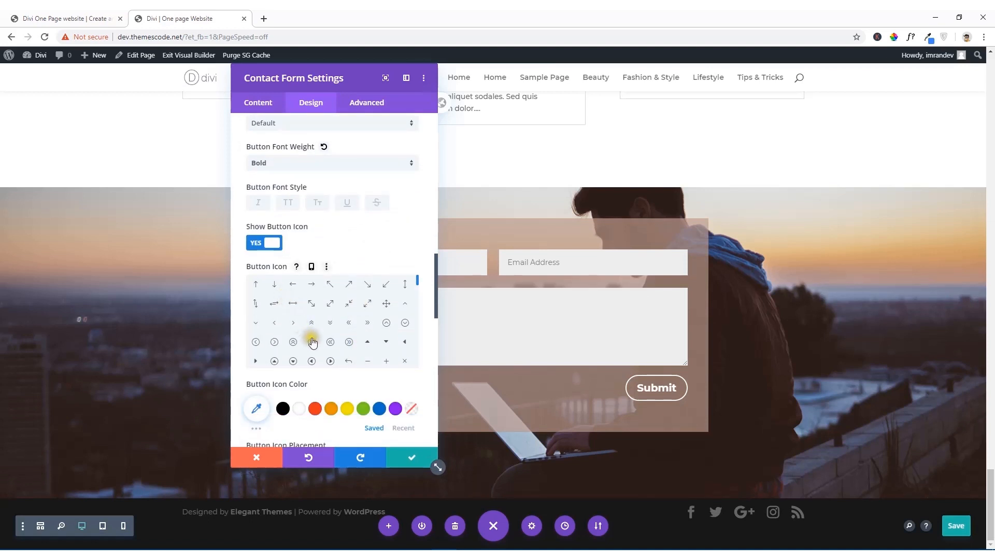
pyautogui.click(293, 323)
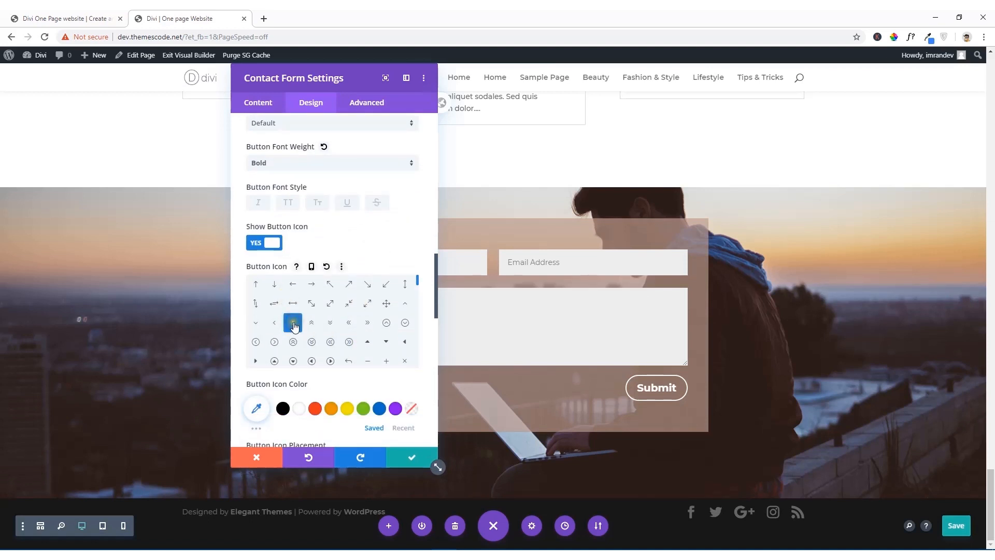
pyautogui.scroll(-2, 371, 413)
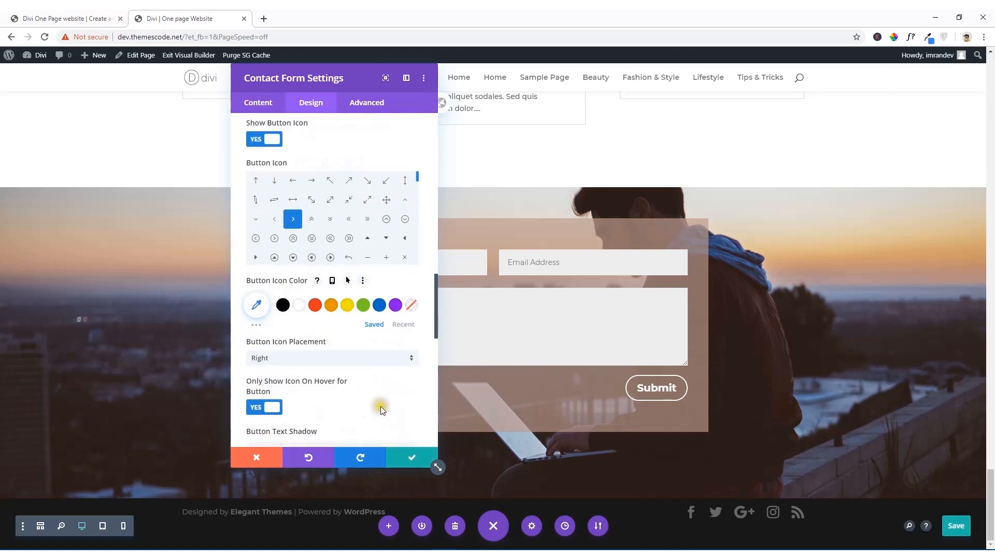
pyautogui.click(299, 311)
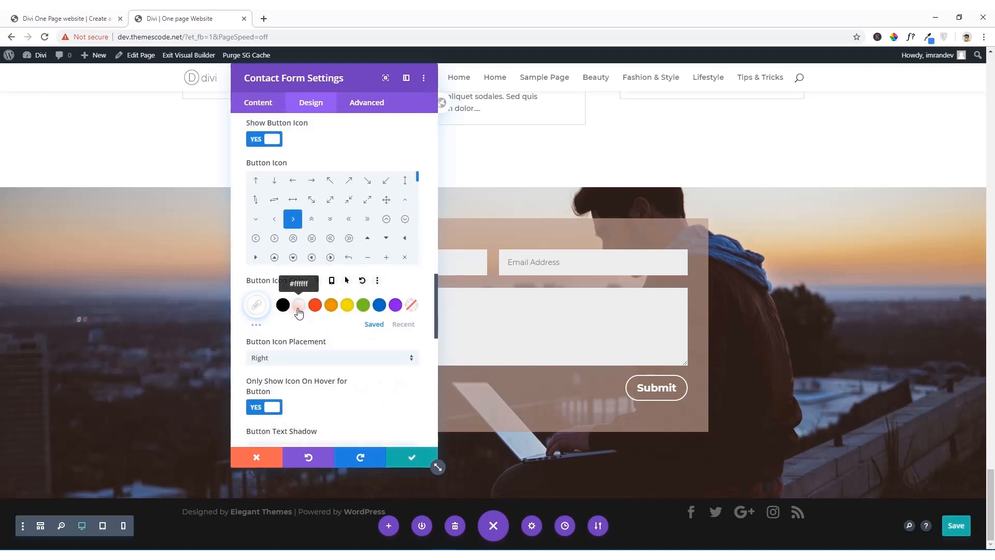
pyautogui.scroll(-2, 317, 358)
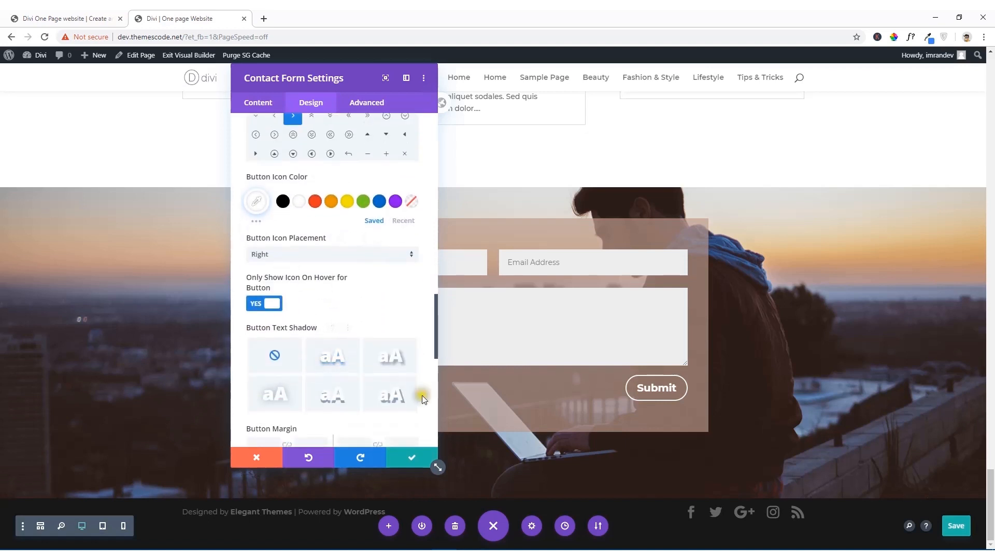
pyautogui.click(415, 464)
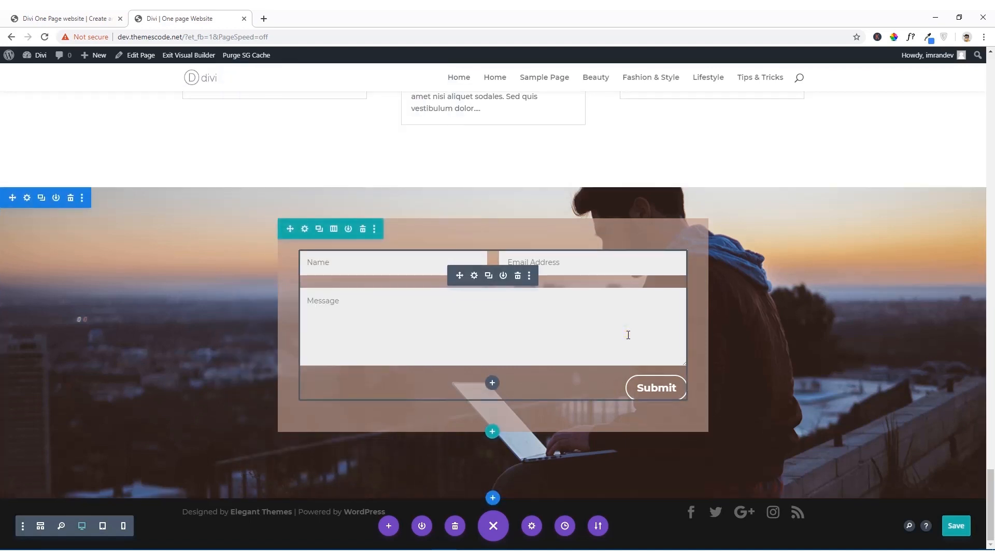
# Step: Review the contact form module's fields, text, email and captcha options and its design sections, and close the settings
pyautogui.click(474, 277)
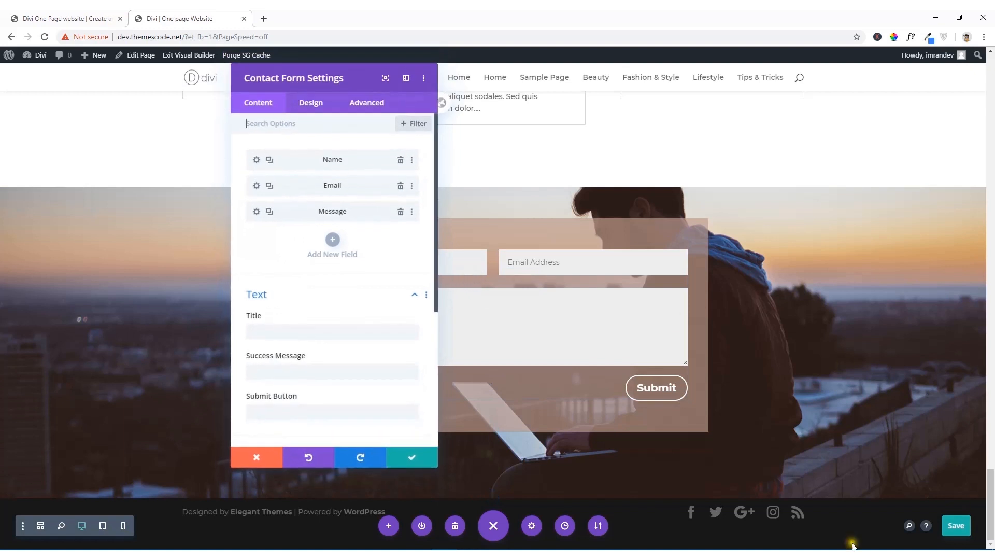
pyautogui.scroll(-3, 335, 352)
pyautogui.scroll(1, 337, 358)
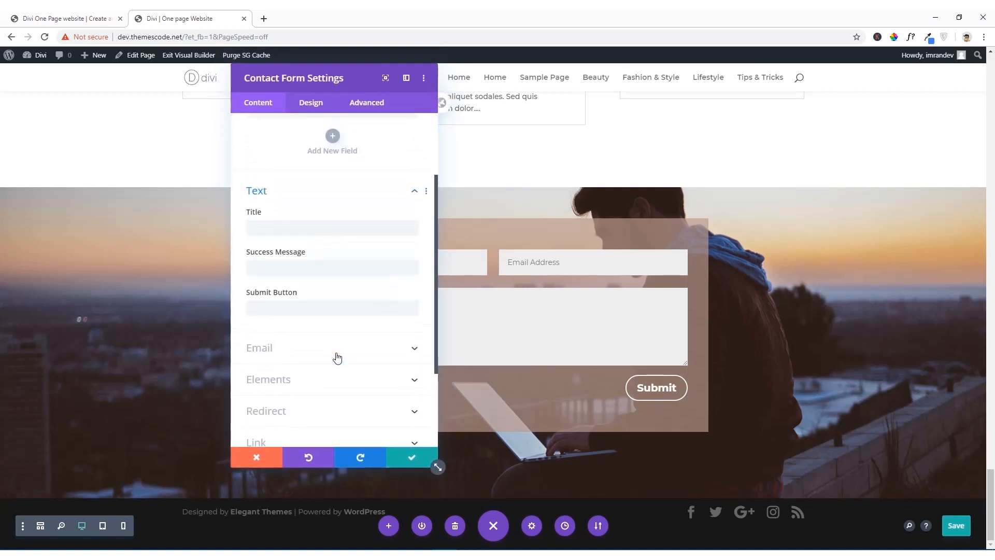
pyautogui.scroll(2, 337, 357)
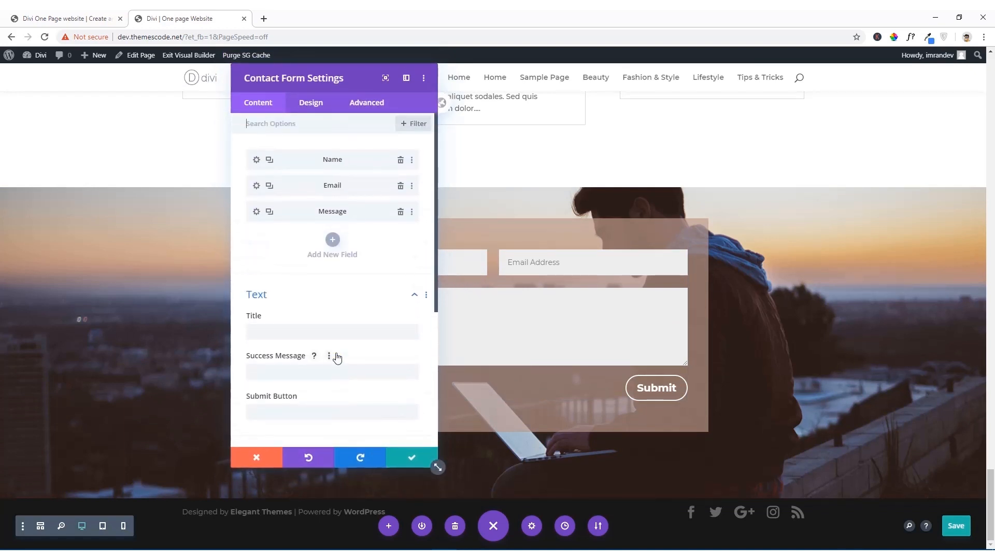
pyautogui.scroll(-2, 290, 332)
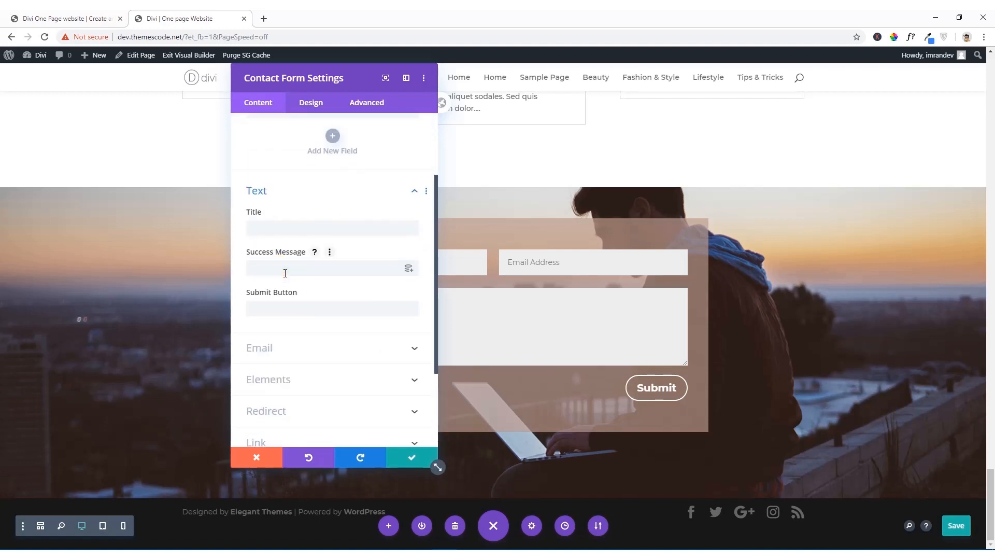
pyautogui.click(273, 306)
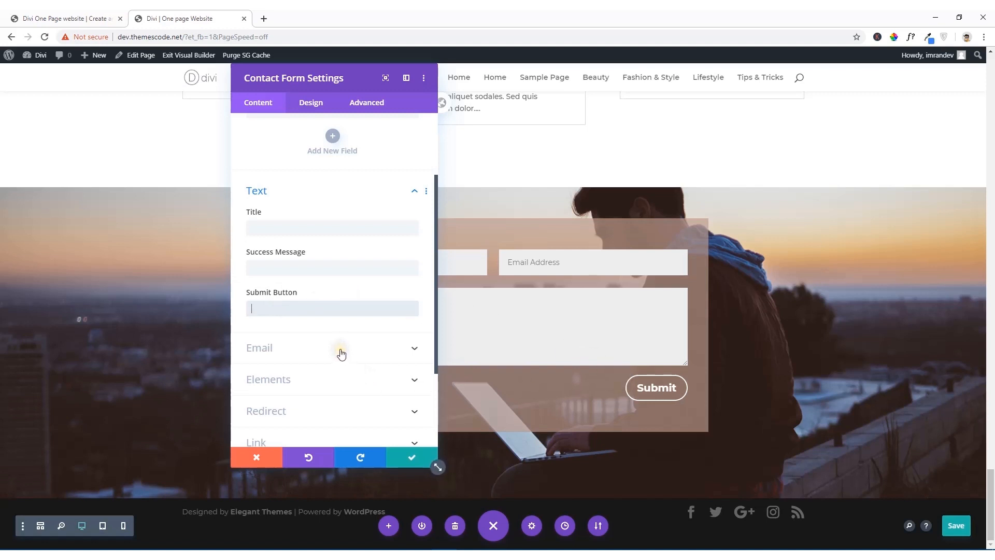
pyautogui.click(341, 353)
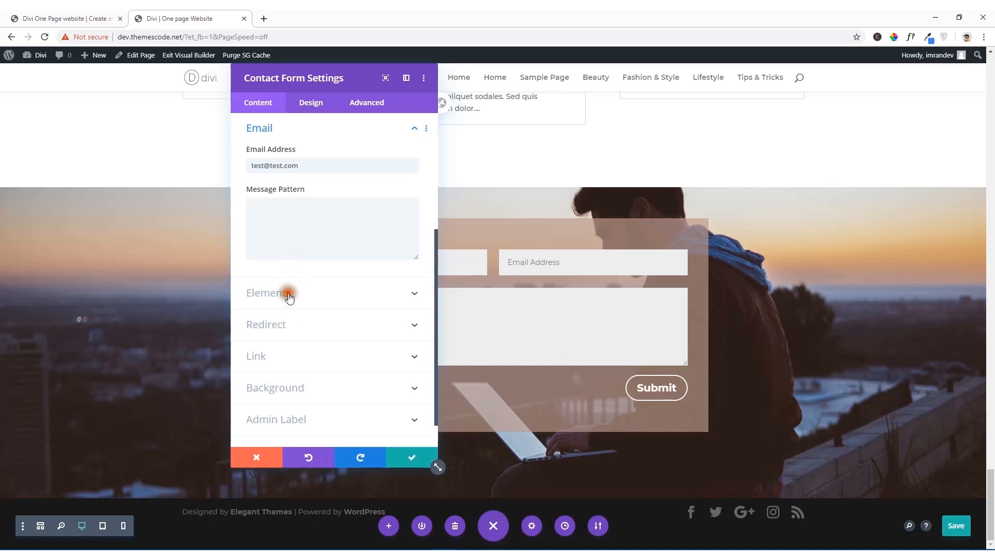
pyautogui.click(288, 293)
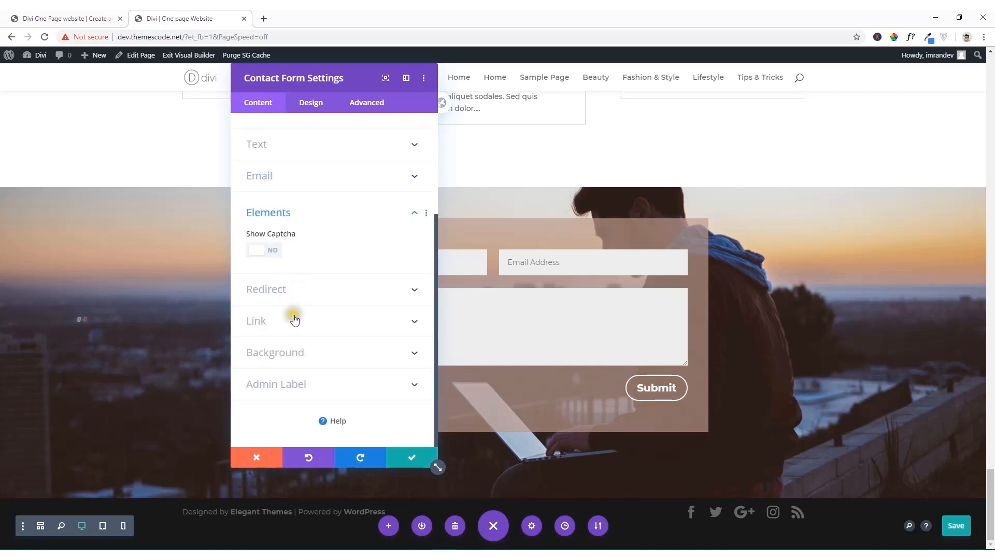
pyautogui.scroll(3, 295, 320)
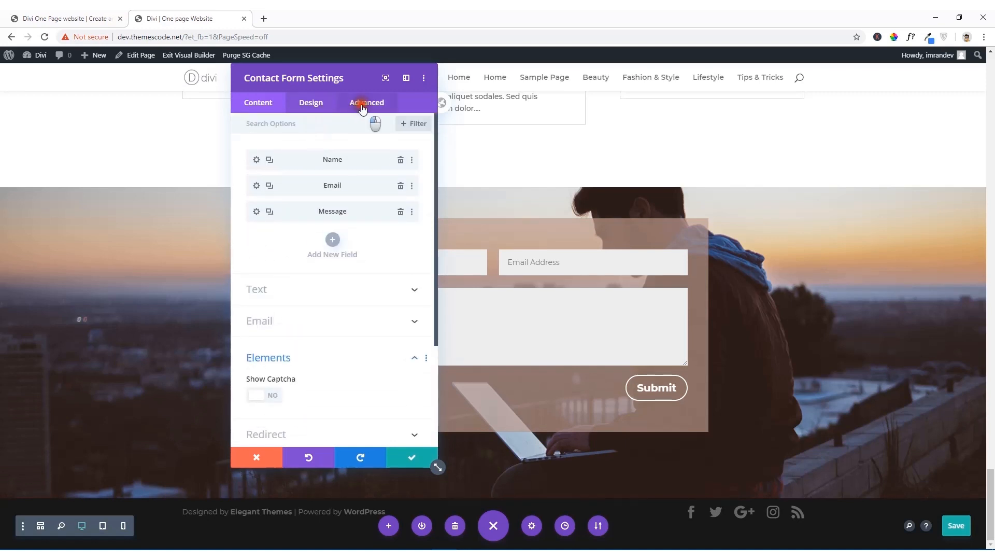
pyautogui.click(363, 108)
pyautogui.click(304, 107)
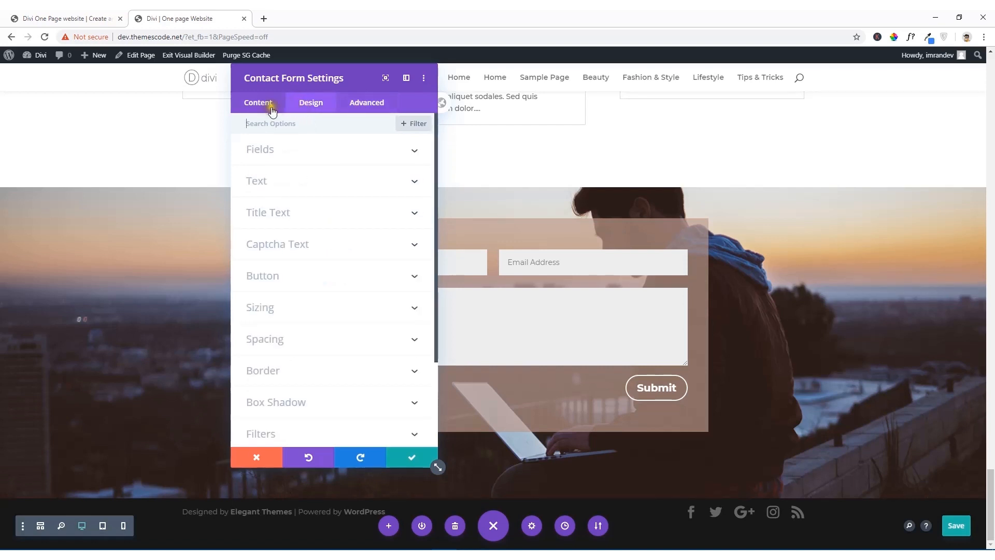
pyautogui.click(268, 111)
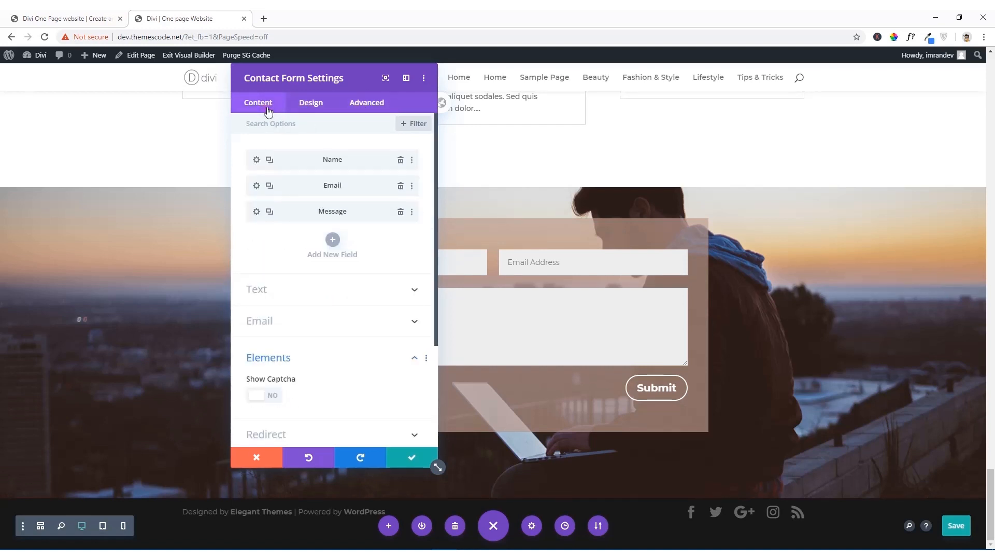
pyautogui.click(412, 458)
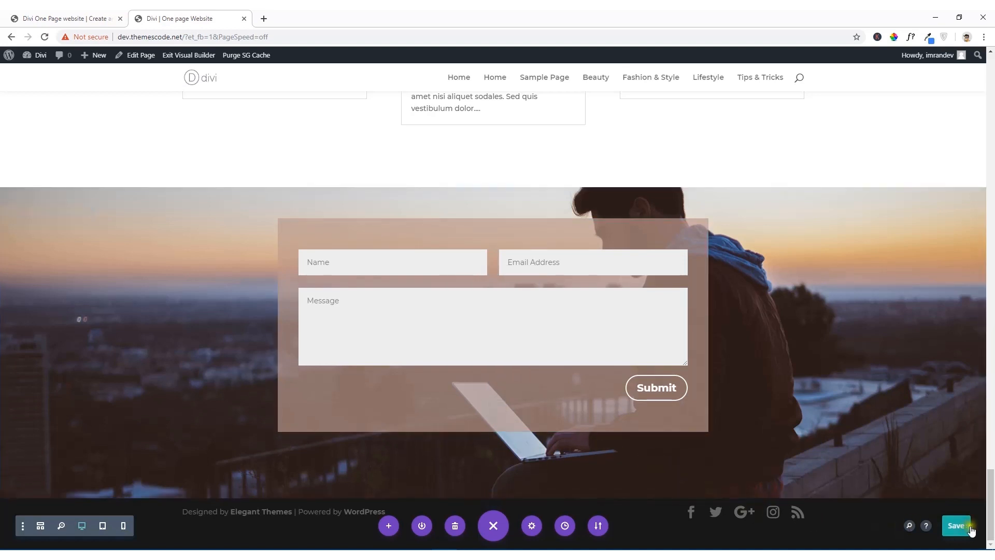
# Step: Save the page and switch to the reference site to compare the contact section and footer
pyautogui.click(957, 525)
pyautogui.scroll(5, 773, 164)
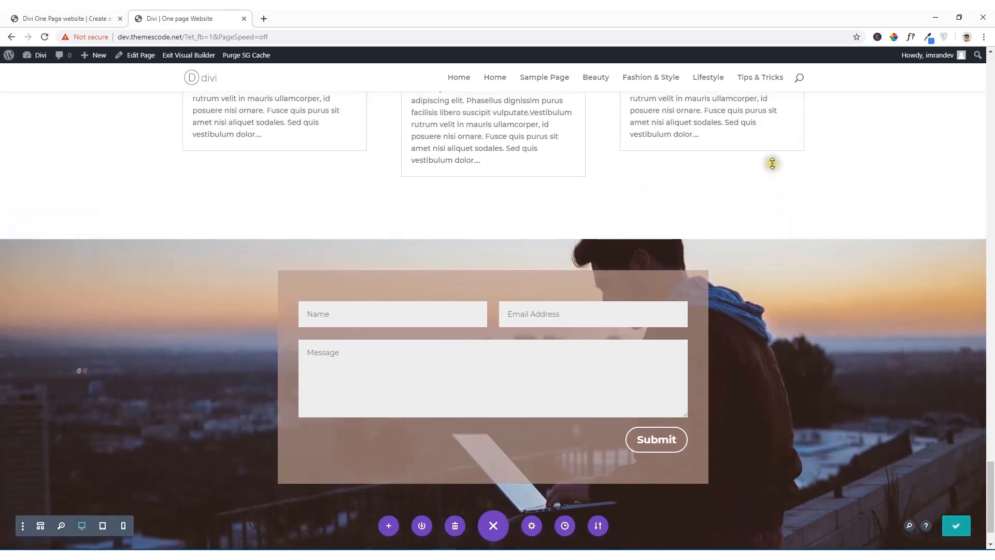
pyautogui.scroll(-5, 783, 174)
pyautogui.scroll(2, 788, 202)
pyautogui.scroll(-2, 788, 202)
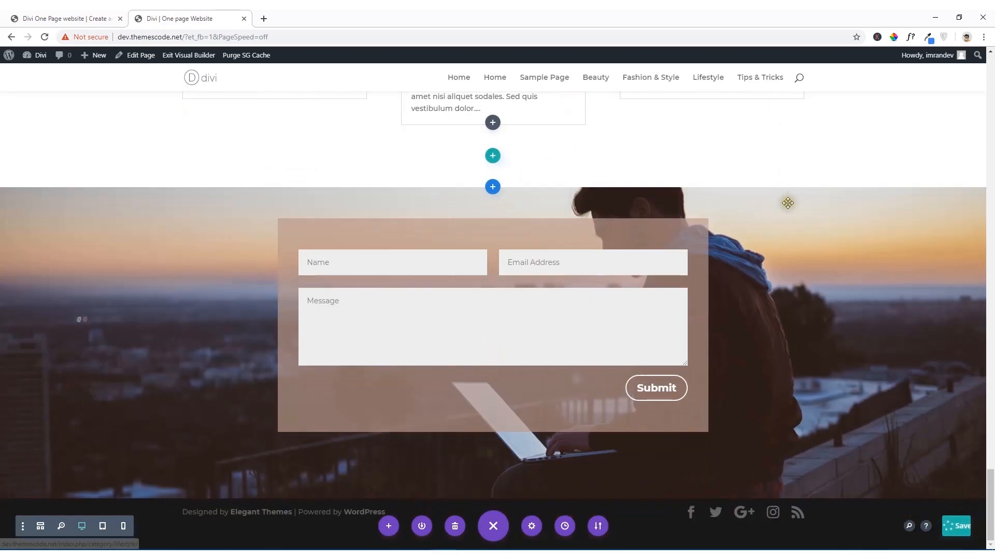
pyautogui.click(87, 15)
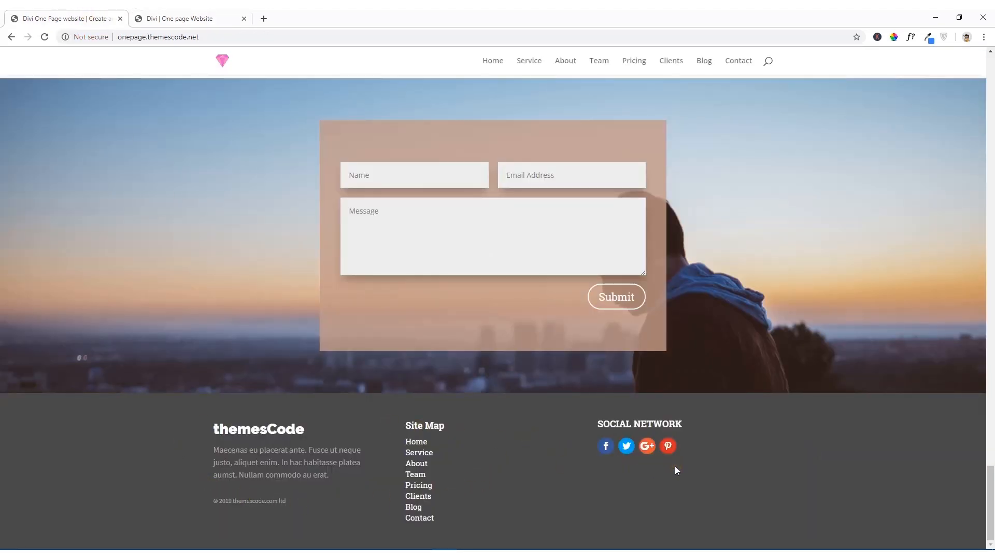
# Step: Back in the page builder, add a regular section below the contact section with a row of three equal columns
pyautogui.click(216, 21)
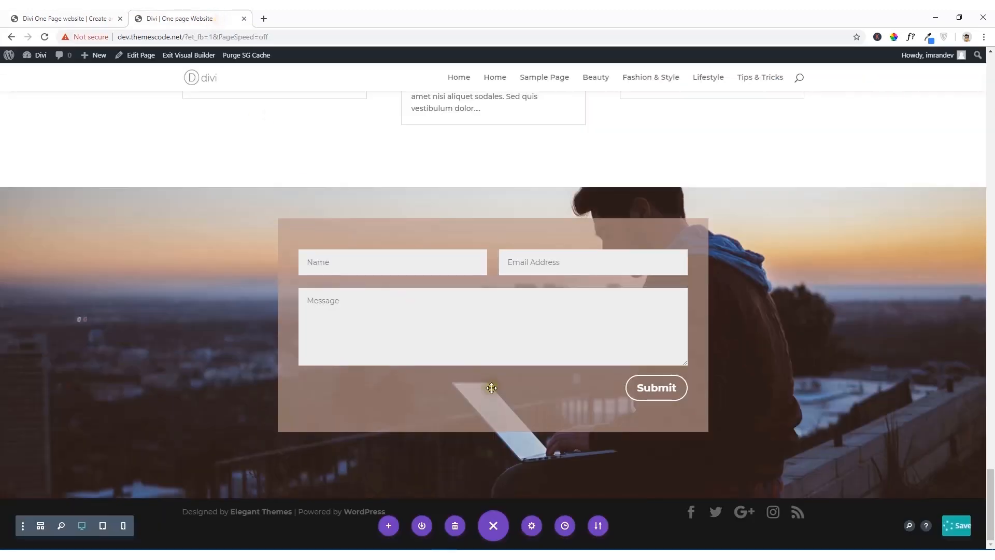
pyautogui.click(495, 533)
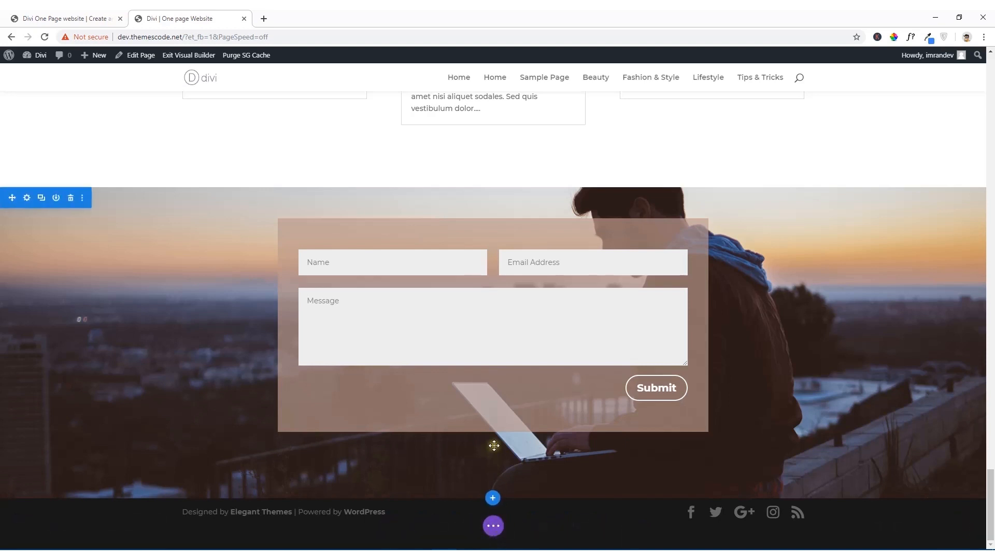
pyautogui.click(493, 497)
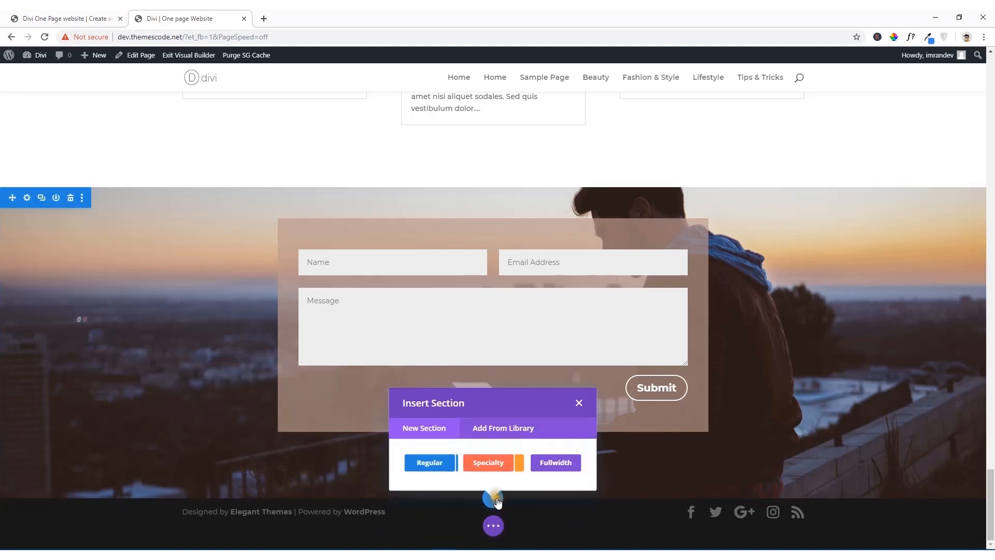
pyautogui.click(425, 464)
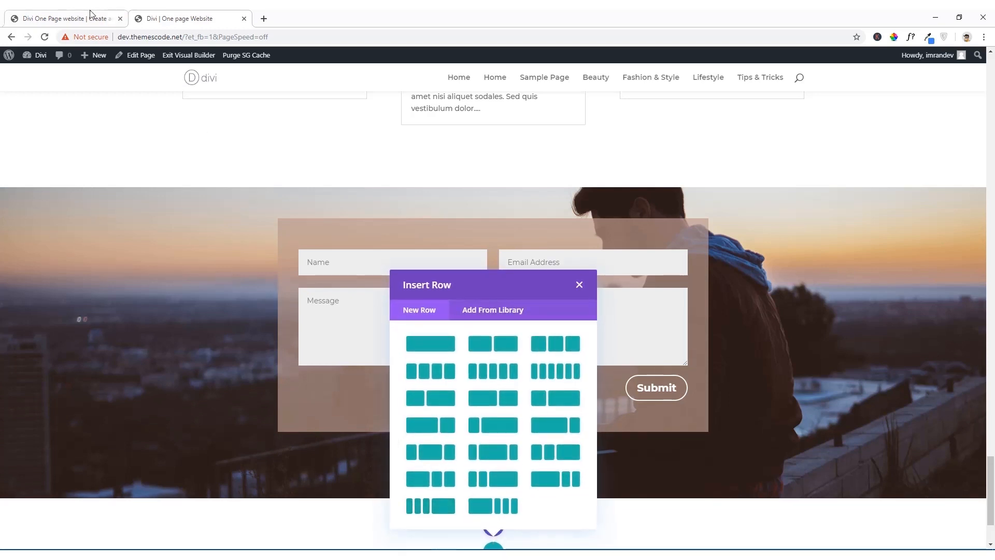
pyautogui.click(91, 15)
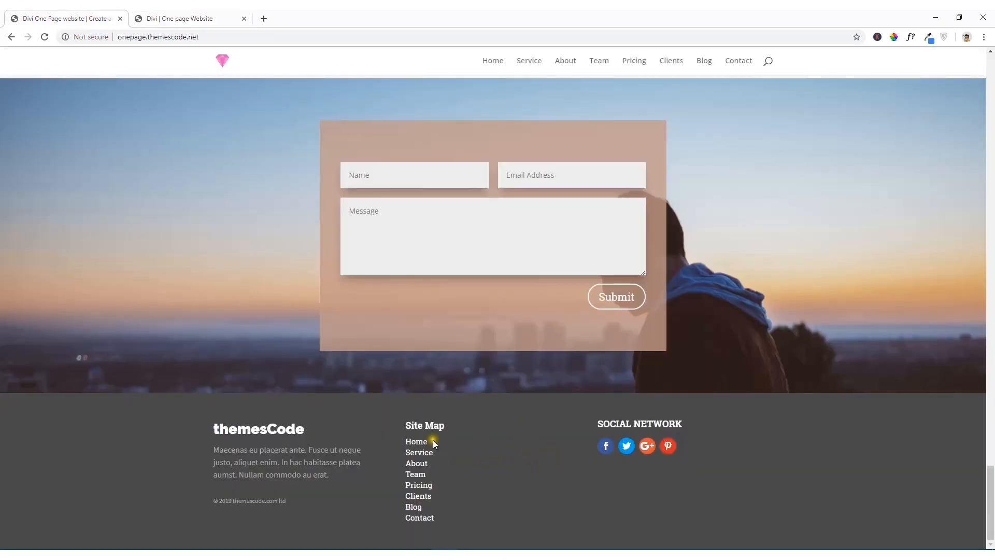
pyautogui.click(232, 20)
pyautogui.click(548, 342)
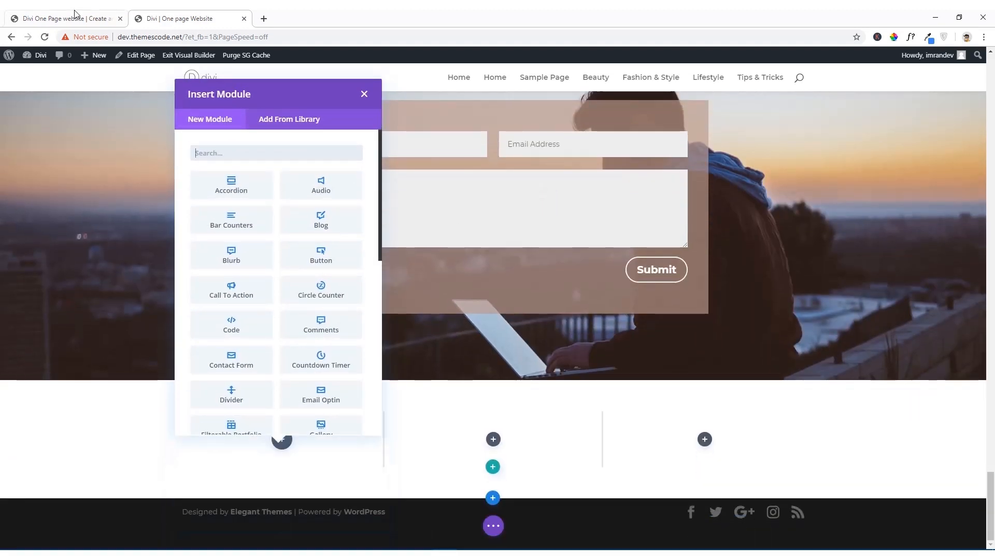
# Step: Find the Text module and insert it in the first column of the new footer row
pyautogui.click(62, 15)
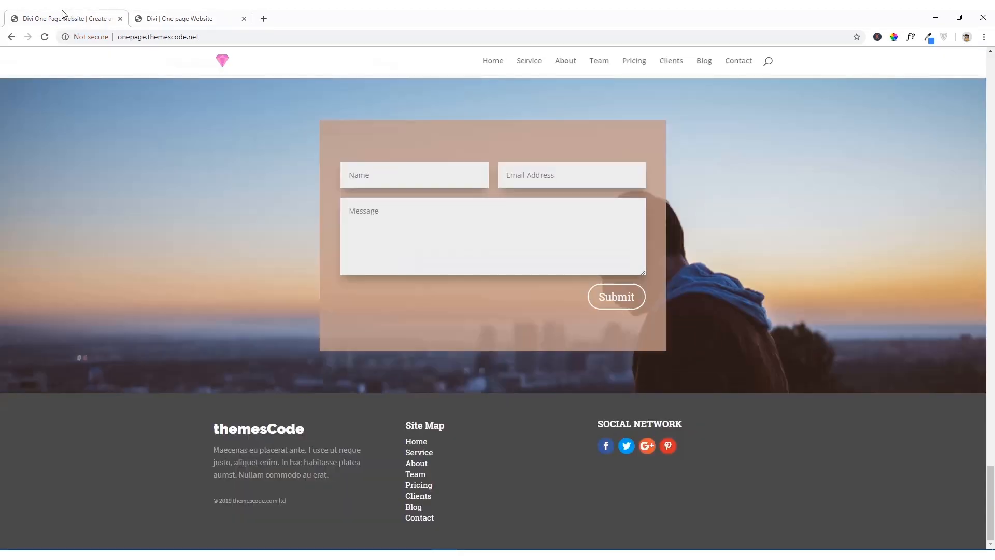
pyautogui.click(134, 15)
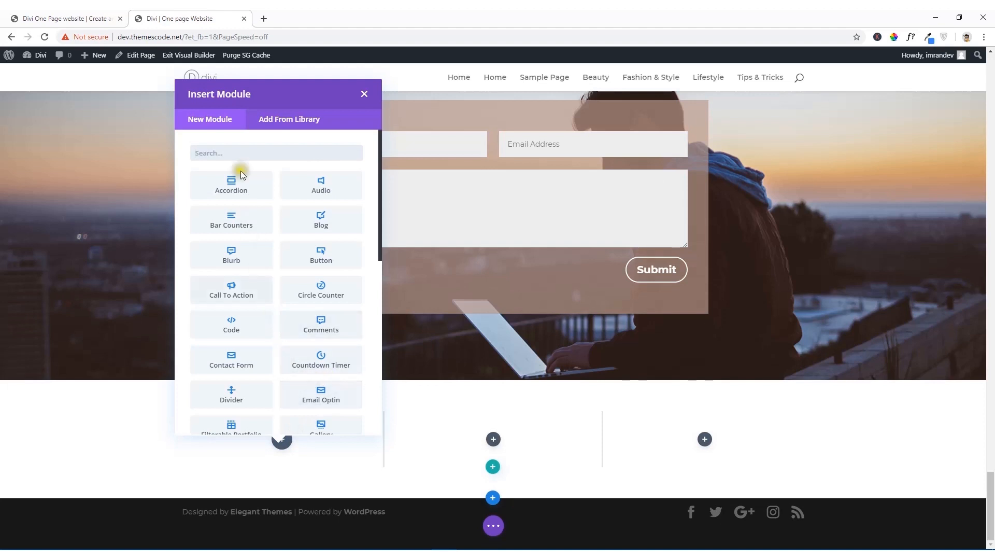
pyautogui.write('tes')
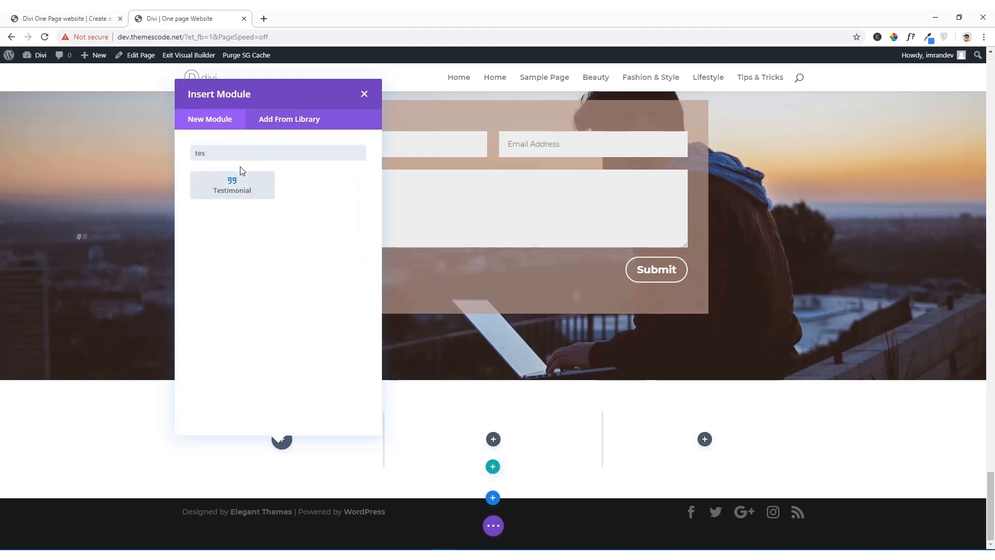
pyautogui.press('BackSpace')
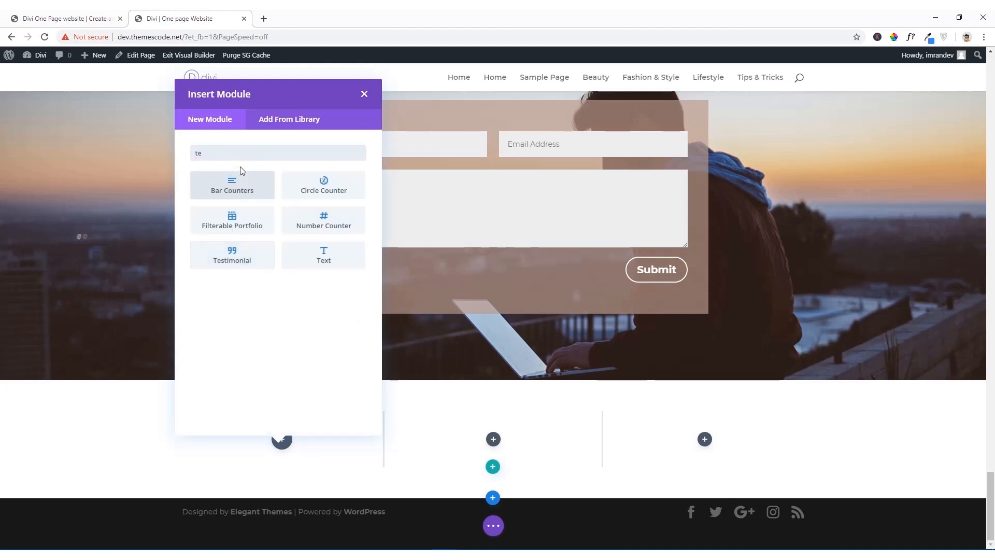
pyautogui.write('xt')
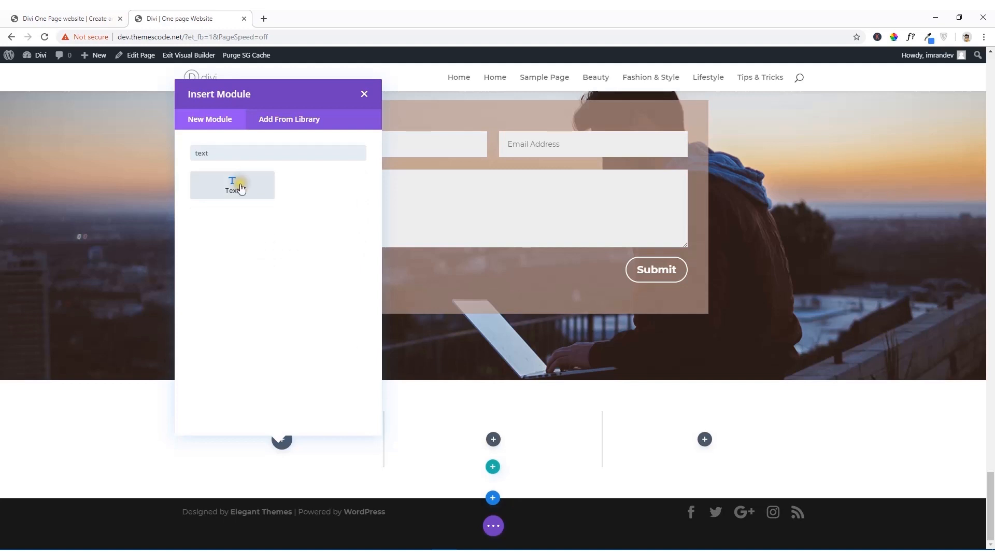
pyautogui.click(241, 188)
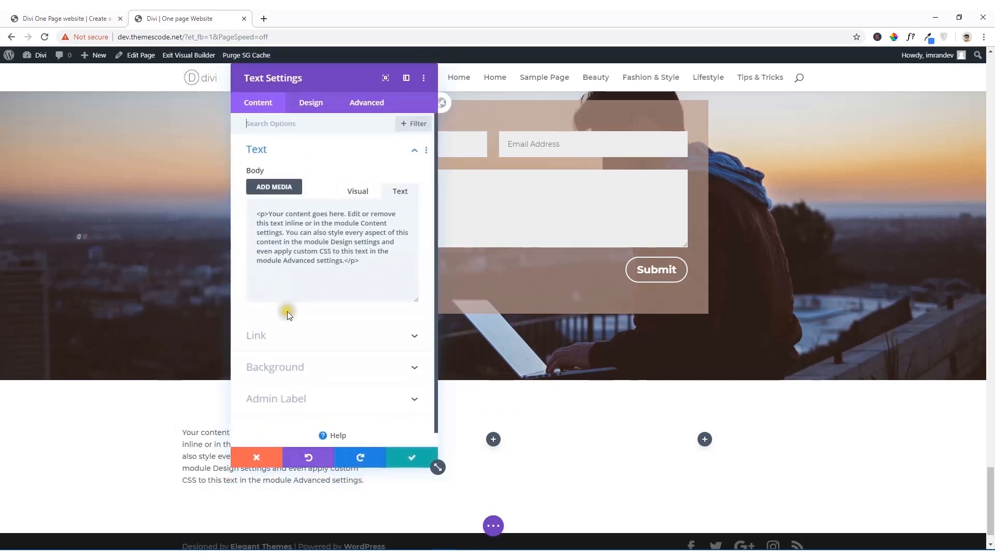
# Step: Copy the footer title "themesCode" from the reference site and paste it on its own line above the Text module's placeholder paragraph
pyautogui.click(67, 18)
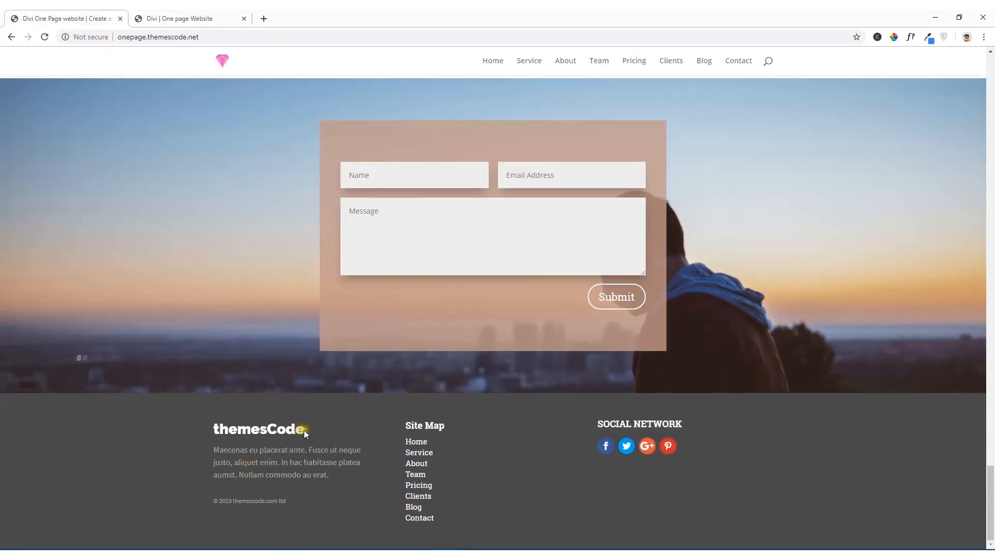
pyautogui.moveTo(306, 431); pyautogui.dragTo(216, 431)
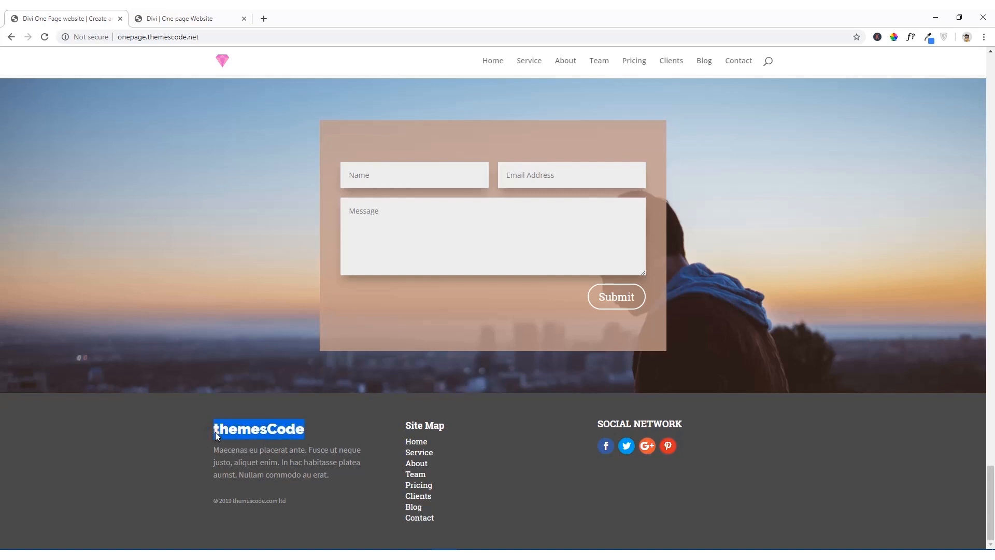
pyautogui.rightClick(216, 431)
pyautogui.click(242, 441)
pyautogui.click(168, 14)
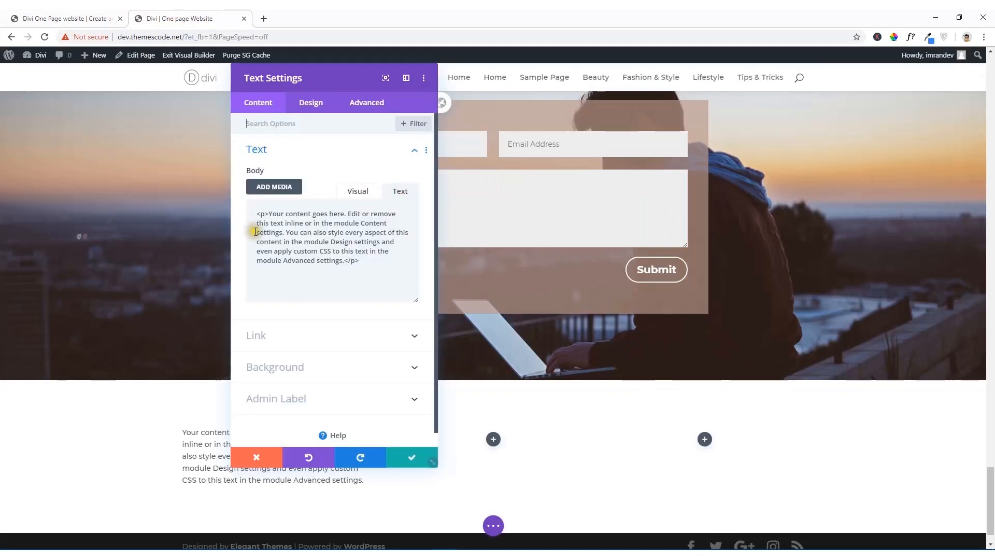
pyautogui.click(357, 192)
pyautogui.click(252, 266)
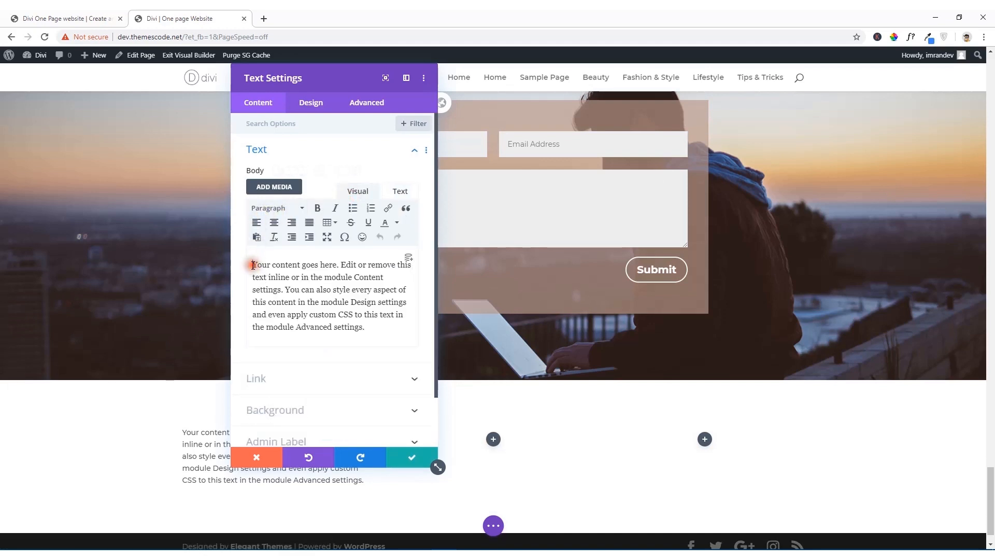
pyautogui.press('Return')
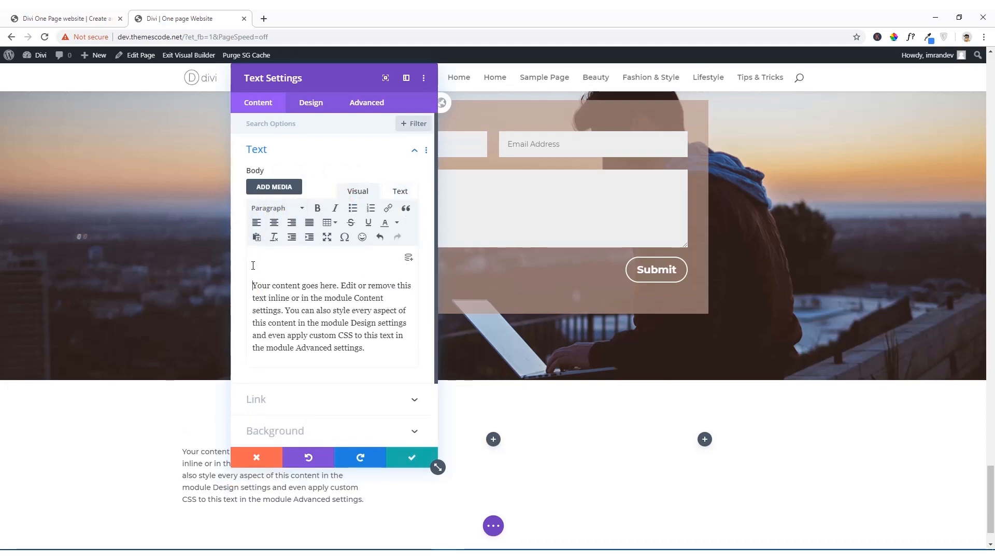
pyautogui.hotkey('ctrl', 'v')
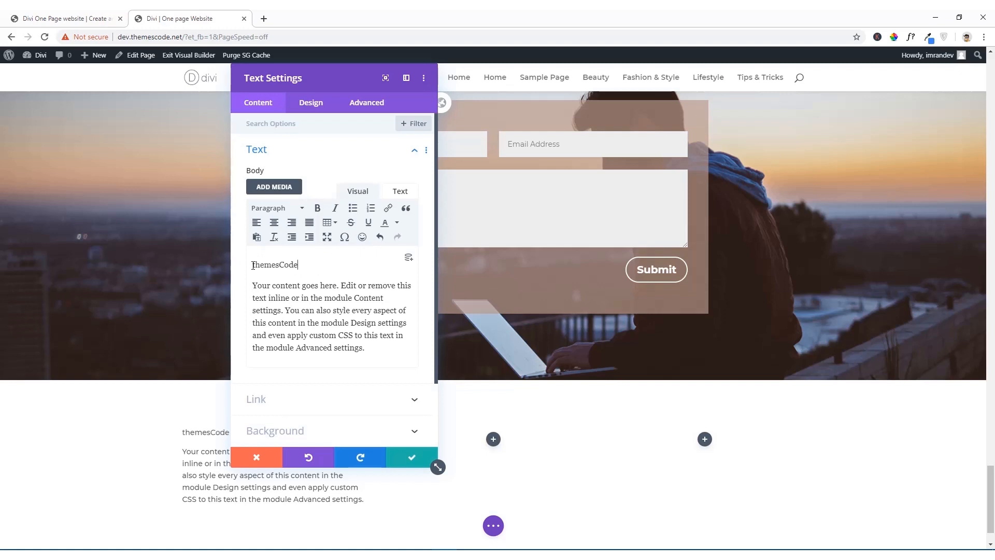
# Step: Format the "themesCode" line as Heading 3 and save the Text module
pyautogui.moveTo(253, 265); pyautogui.dragTo(314, 266)
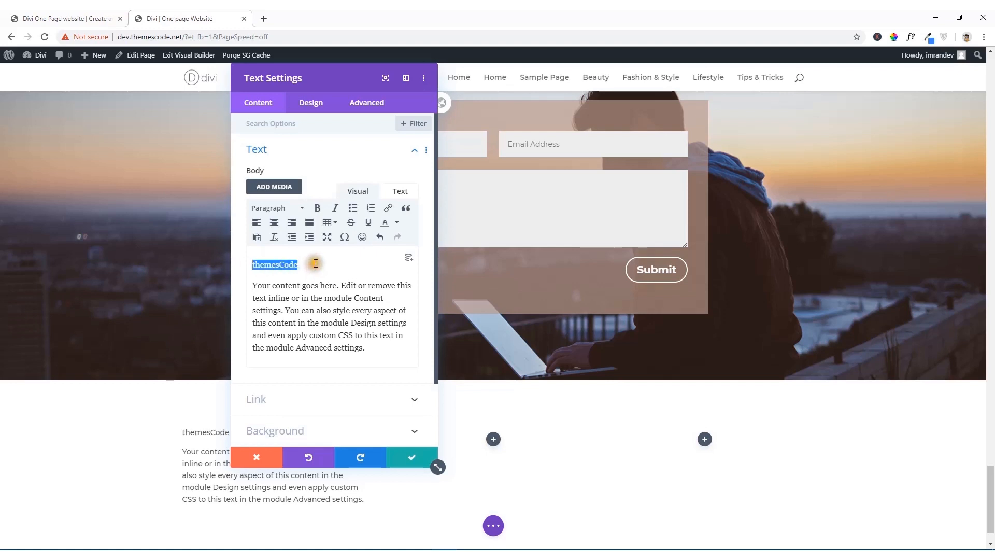
pyautogui.click(296, 208)
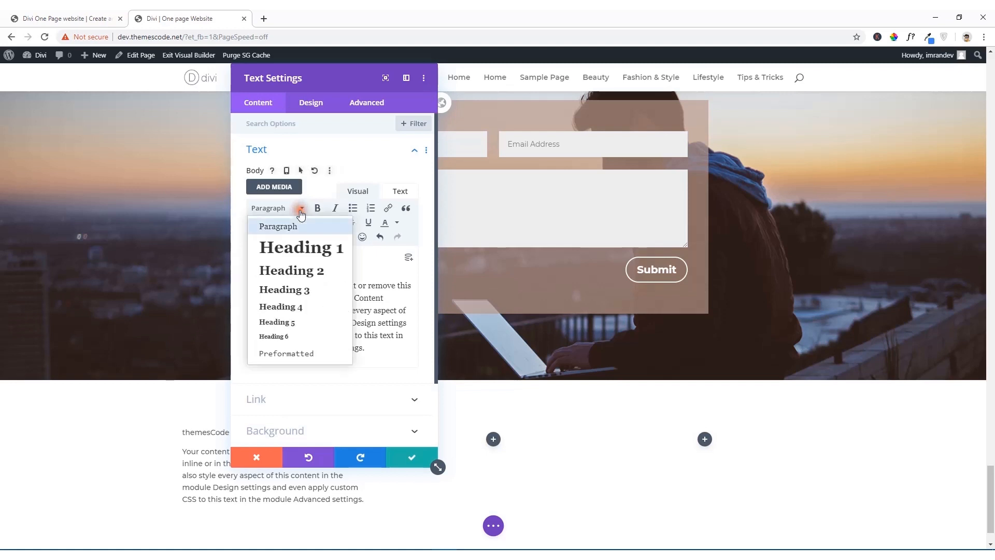
pyautogui.click(302, 292)
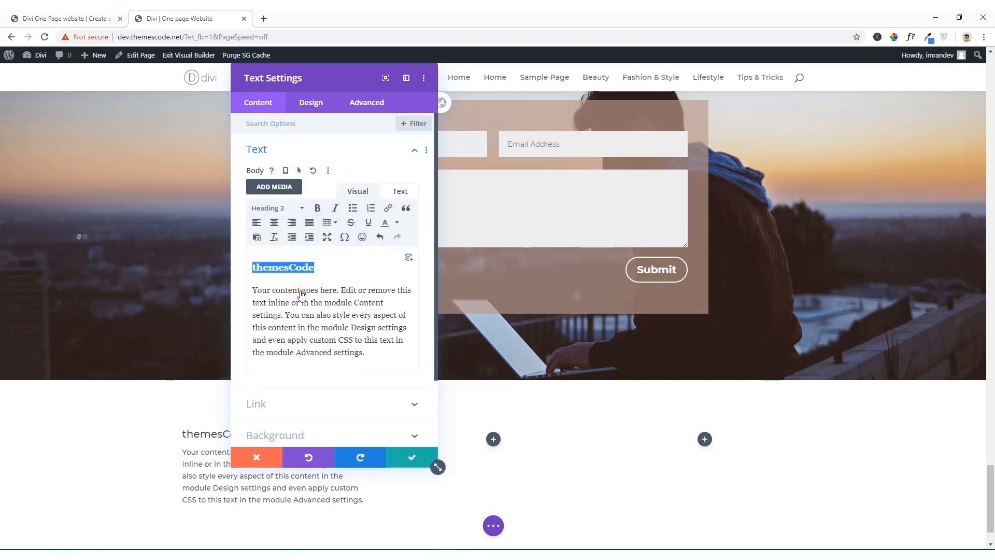
pyautogui.click(340, 266)
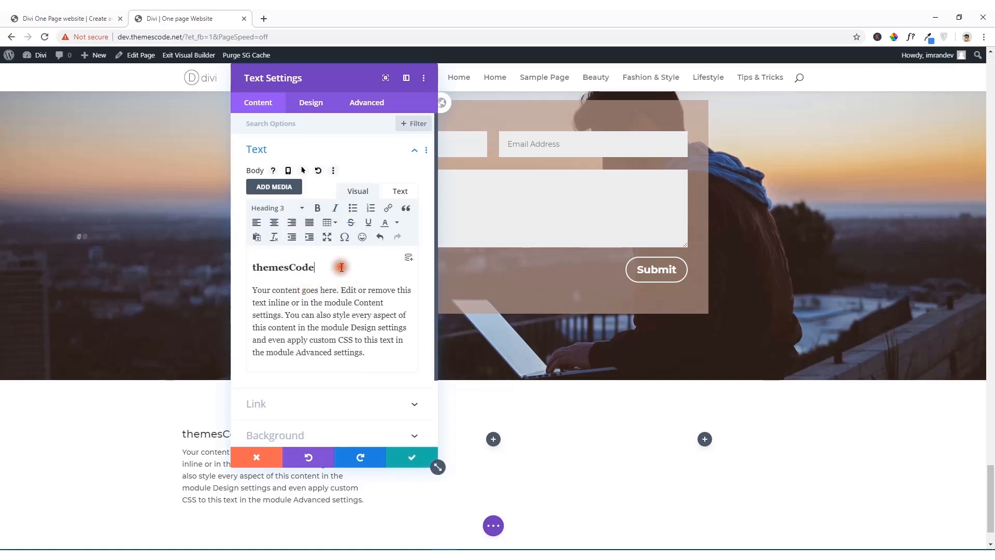
pyautogui.click(411, 457)
# Step: Copy "© 2019 themescode.com ltd" from the reference footer and paste it as a new last paragraph in the footer's Text module
pyautogui.click(88, 18)
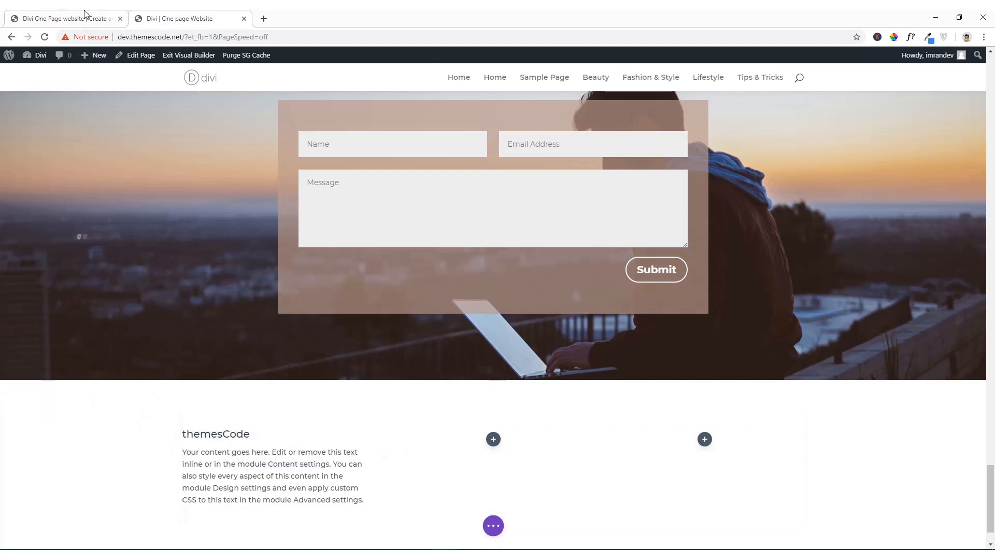
pyautogui.moveTo(288, 502); pyautogui.dragTo(207, 502)
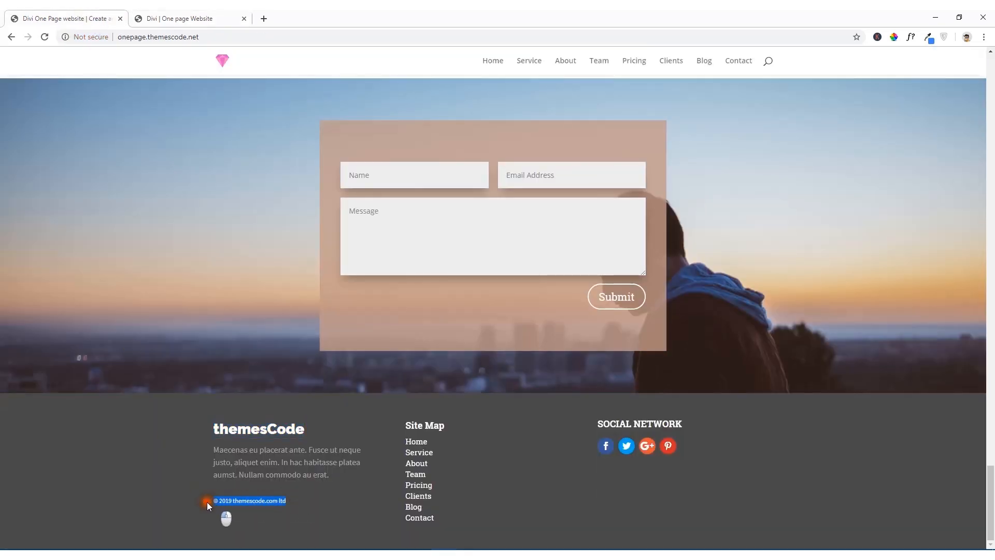
pyautogui.rightClick(241, 503)
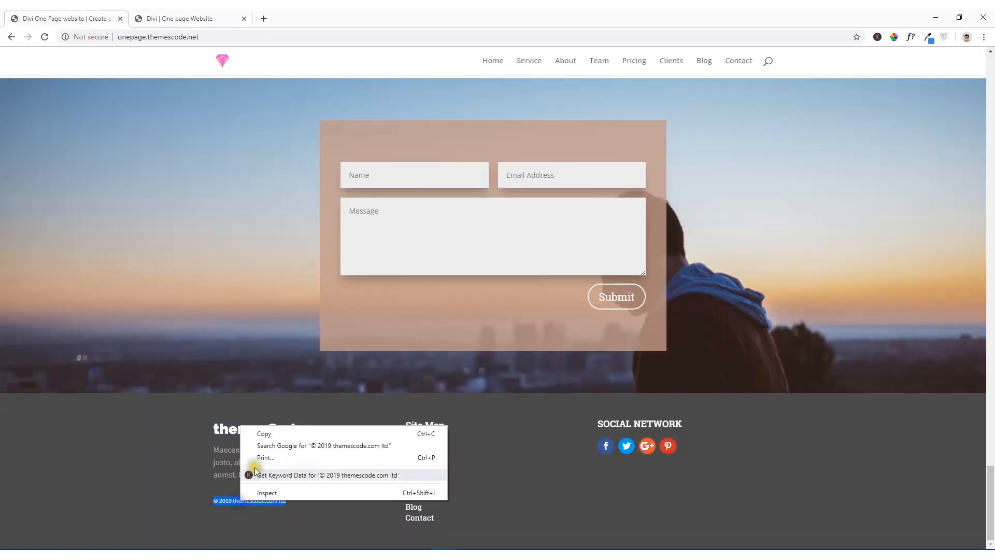
pyautogui.click(259, 434)
pyautogui.click(159, 15)
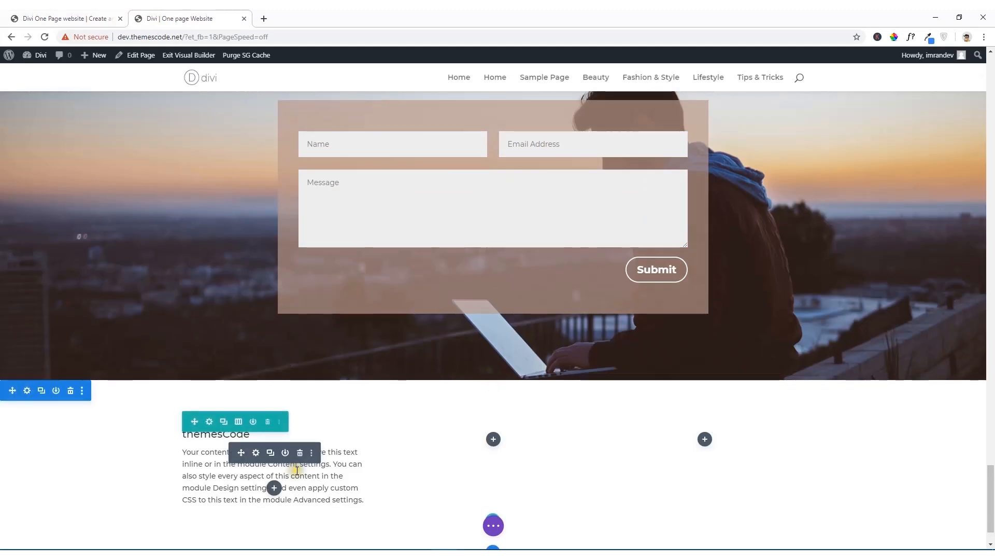
pyautogui.click(256, 453)
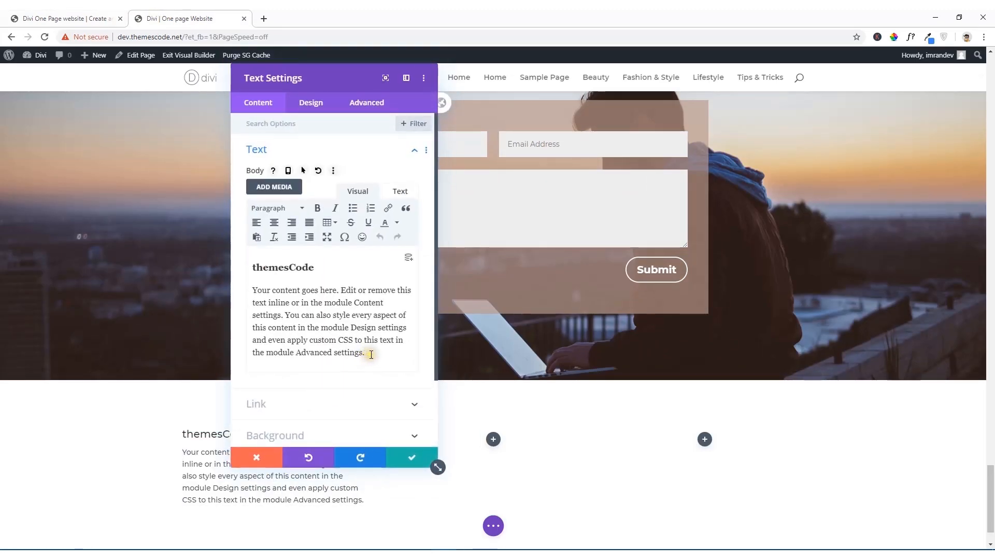
pyautogui.click(371, 355)
pyautogui.press('Return')
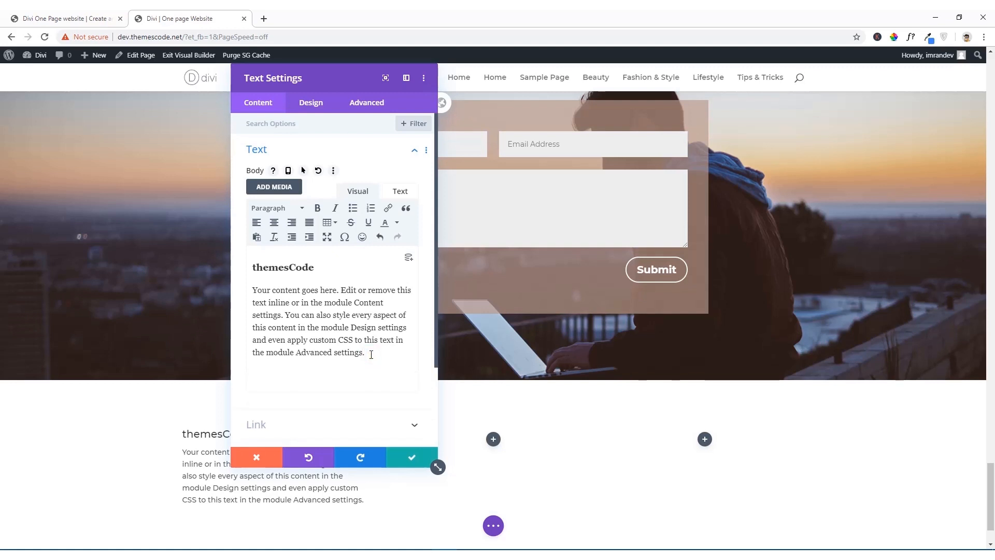
pyautogui.hotkey('ctrl', 'v')
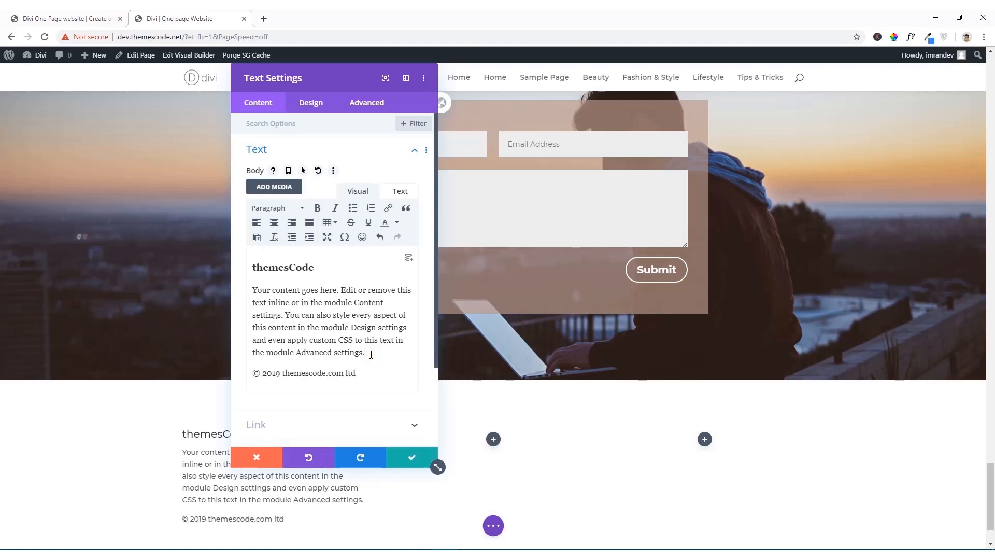
# Step: Set the Heading 3 font weight of the footer's Text module to Bold
pyautogui.moveTo(315, 267); pyautogui.dragTo(252, 268)
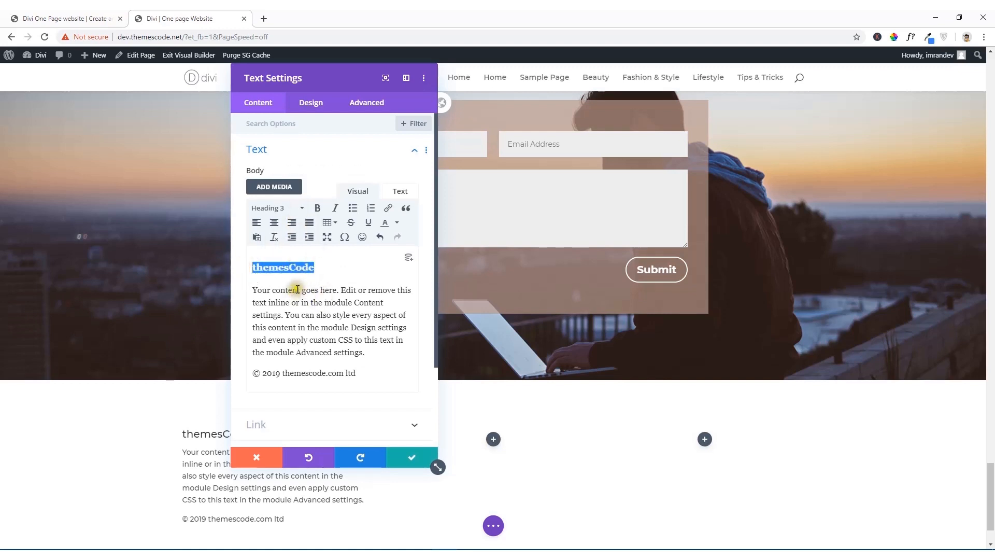
pyautogui.click(311, 103)
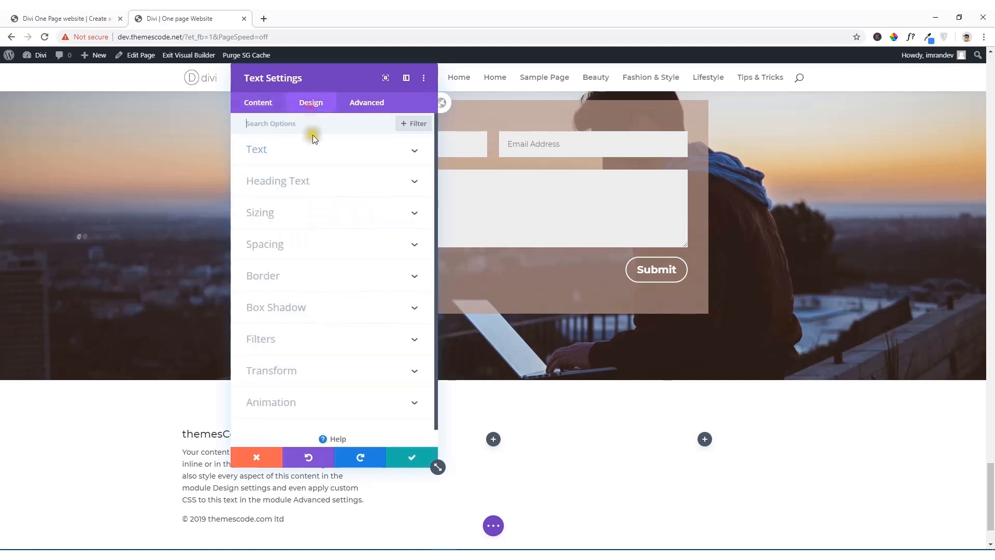
pyautogui.click(309, 185)
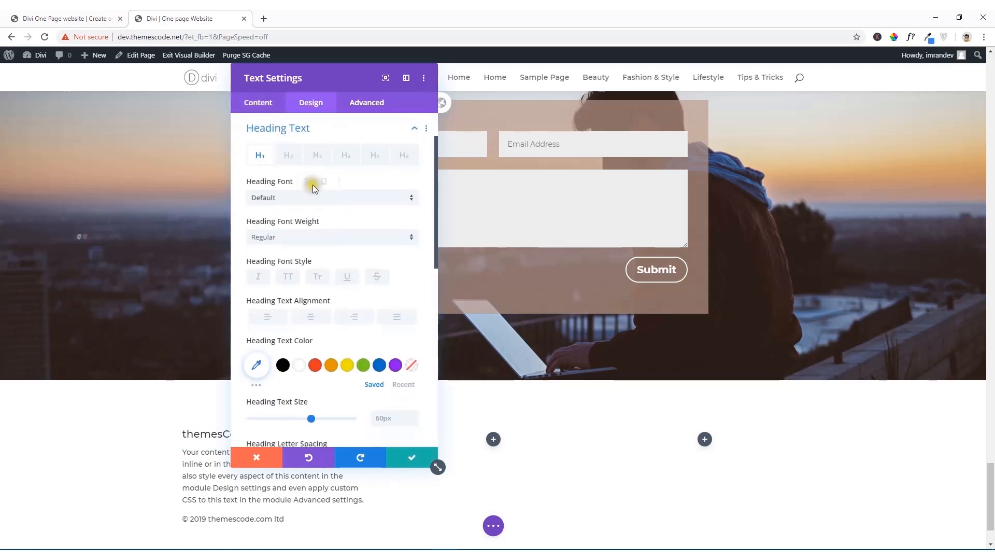
pyautogui.click(317, 155)
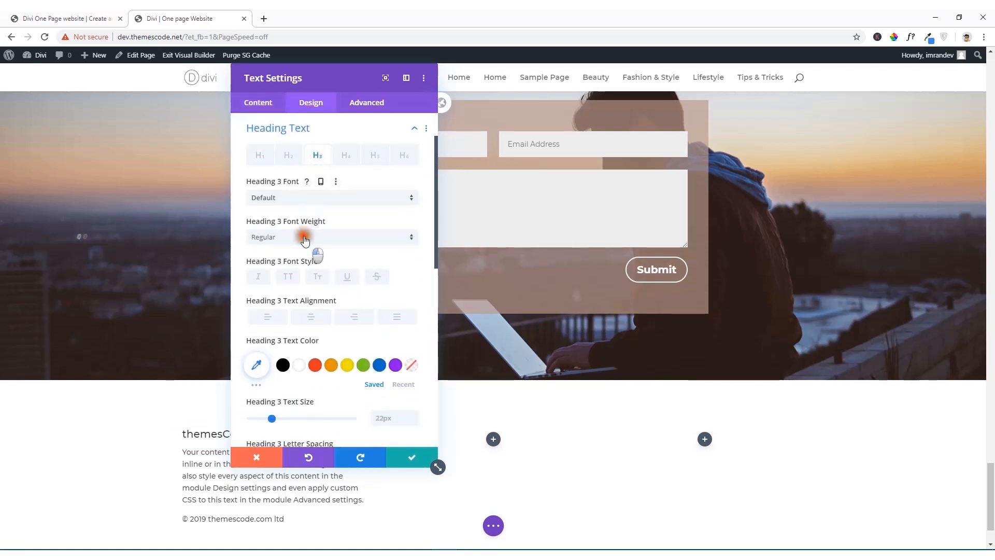
pyautogui.click(305, 237)
pyautogui.click(287, 300)
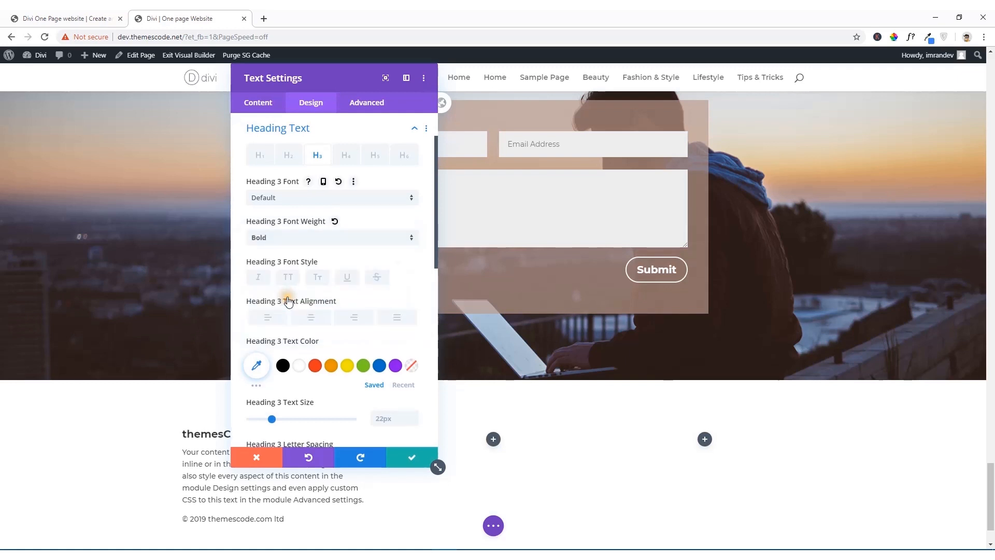
# Step: Move the settings window off the footer text and set the Heading 3 text size to 30px
pyautogui.moveTo(321, 75); pyautogui.dragTo(509, 93)
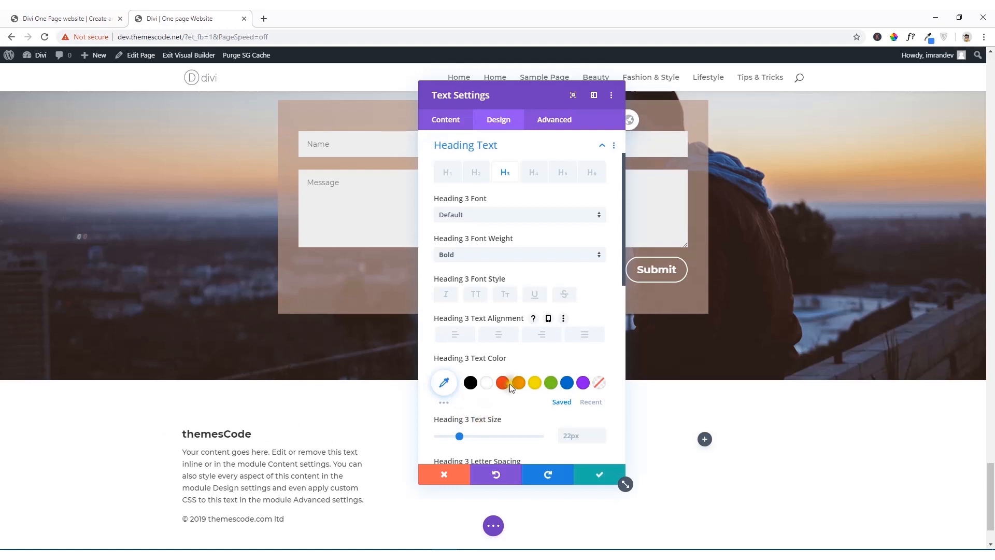
pyautogui.scroll(-2, 511, 386)
pyautogui.moveTo(458, 332)
pyautogui.mouseDown()
pyautogui.moveTo(476, 335)
pyautogui.moveTo(468, 335)
pyautogui.mouseUp()
pyautogui.scroll(-1, 341, 474)
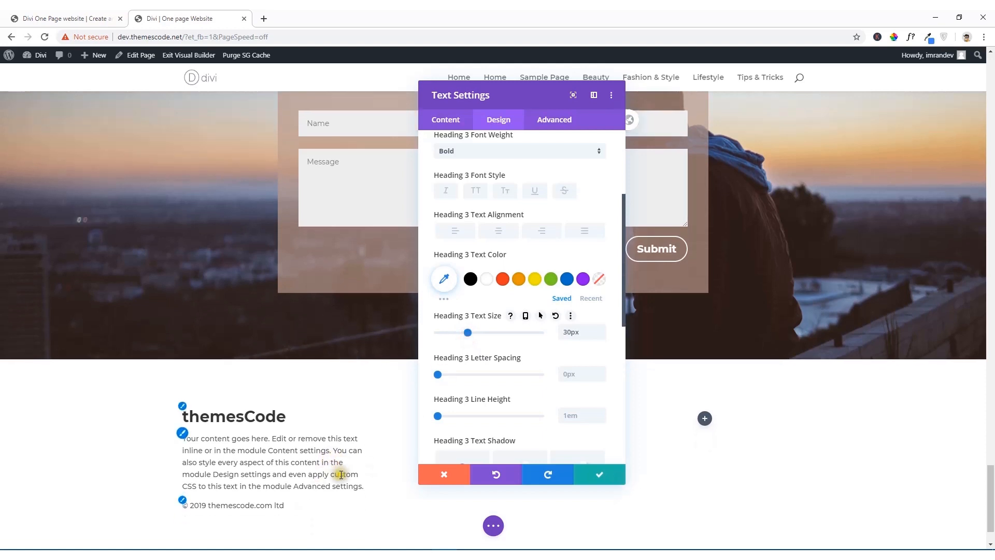
# Step: Save the first footer column's Text module and copy the "Site Map" title with its links from the reference site's footer
pyautogui.scroll(-1, 341, 475)
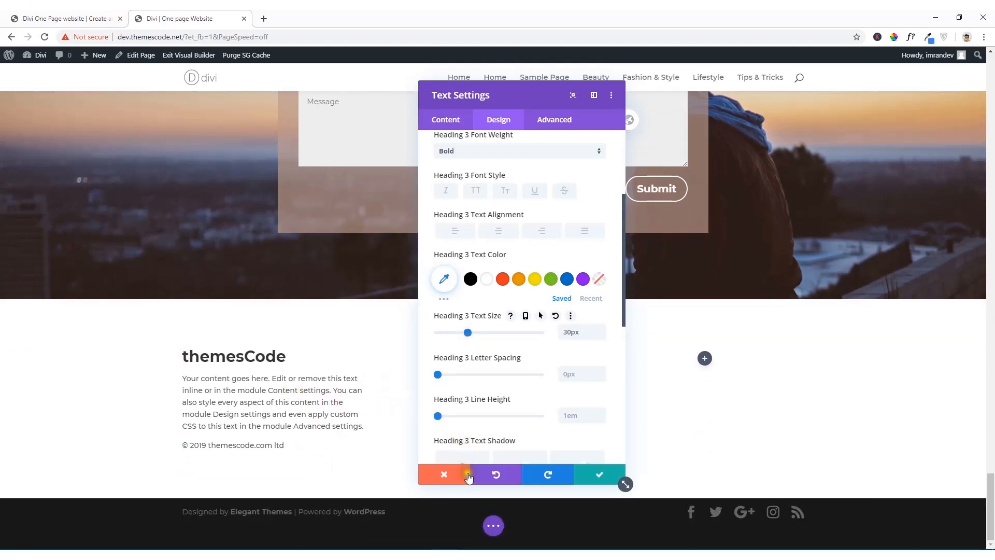
pyautogui.click(586, 481)
pyautogui.click(90, 20)
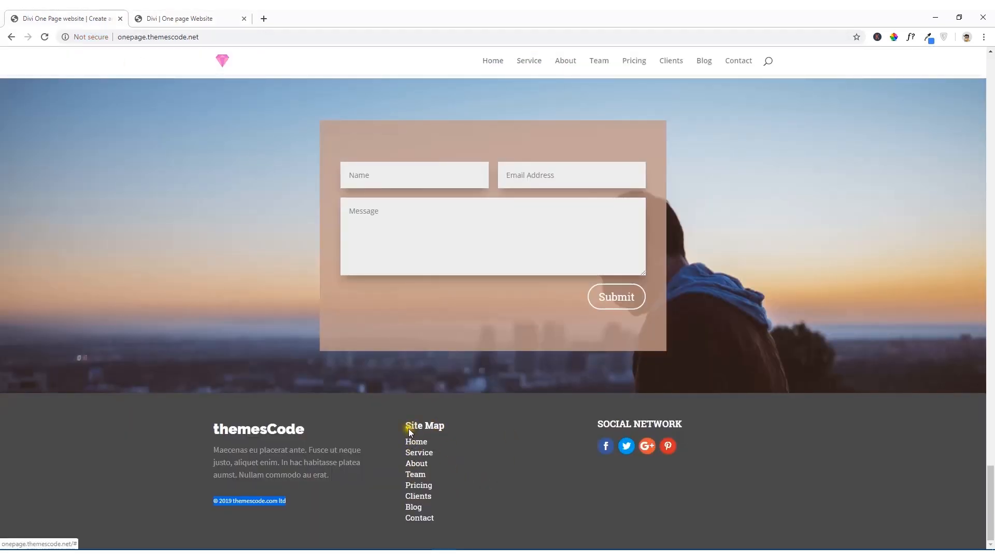
pyautogui.moveTo(404, 421); pyautogui.dragTo(444, 516)
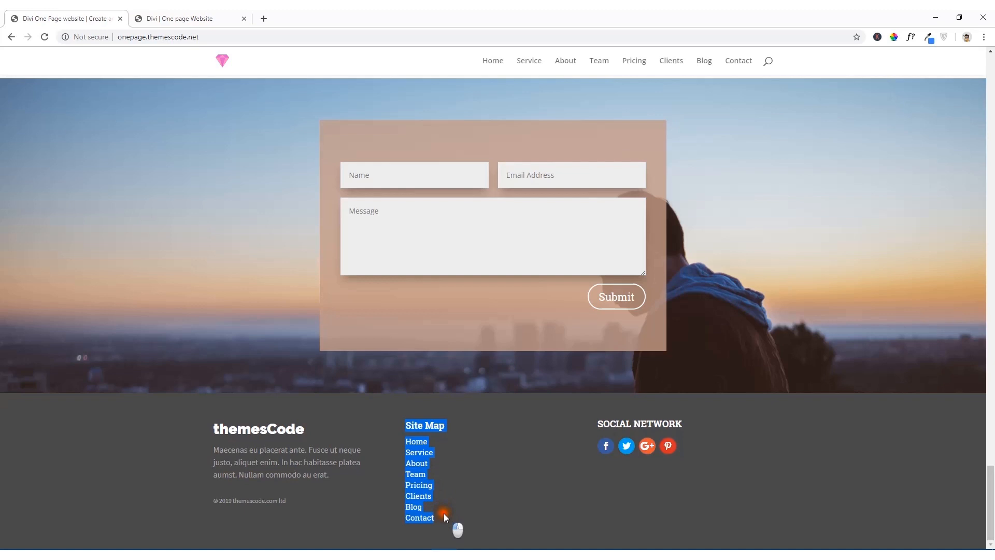
pyautogui.rightClick(421, 473)
pyautogui.click(447, 400)
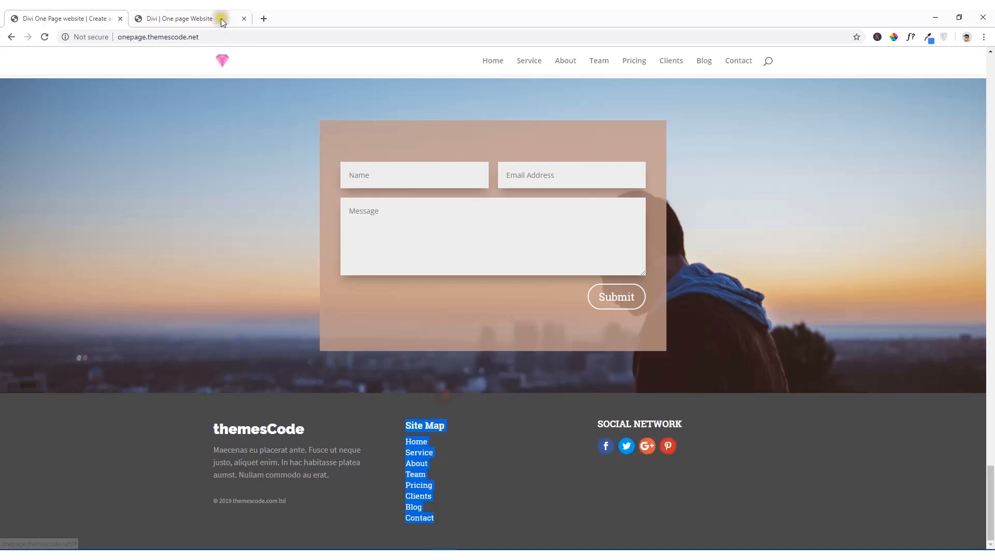
# Step: Add a Text module to the footer's middle column and replace its placeholder text with the copied Site Map list
pyautogui.click(213, 20)
pyautogui.click(493, 358)
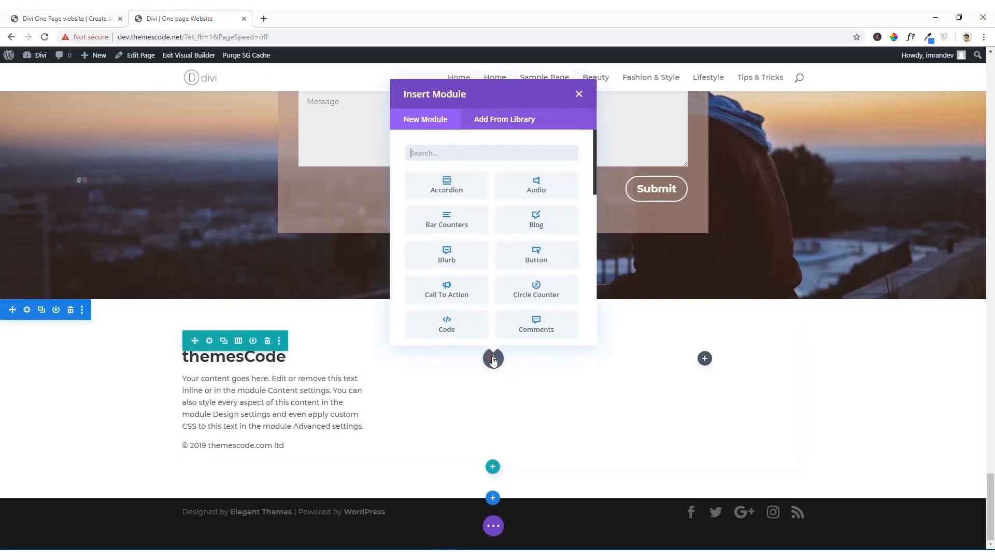
pyautogui.write('text')
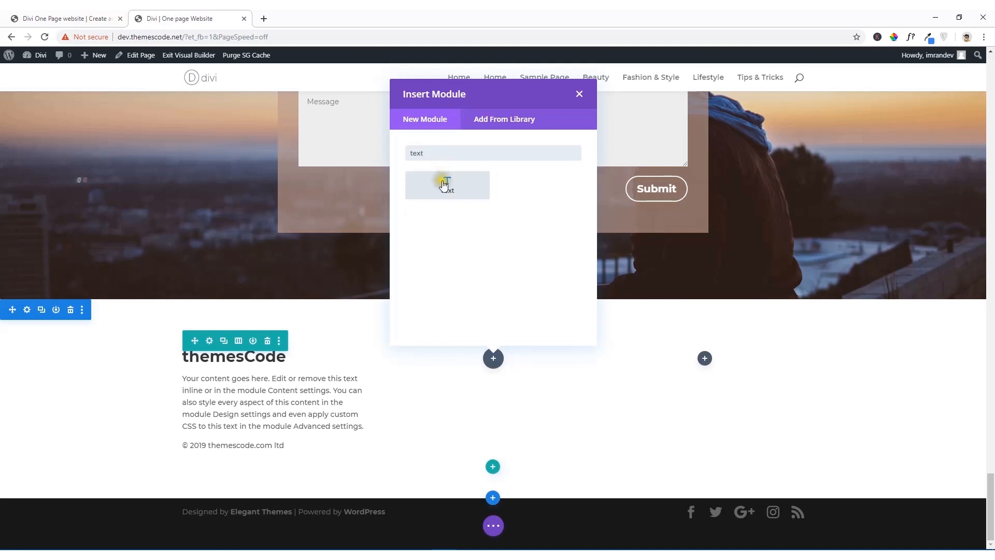
pyautogui.click(444, 185)
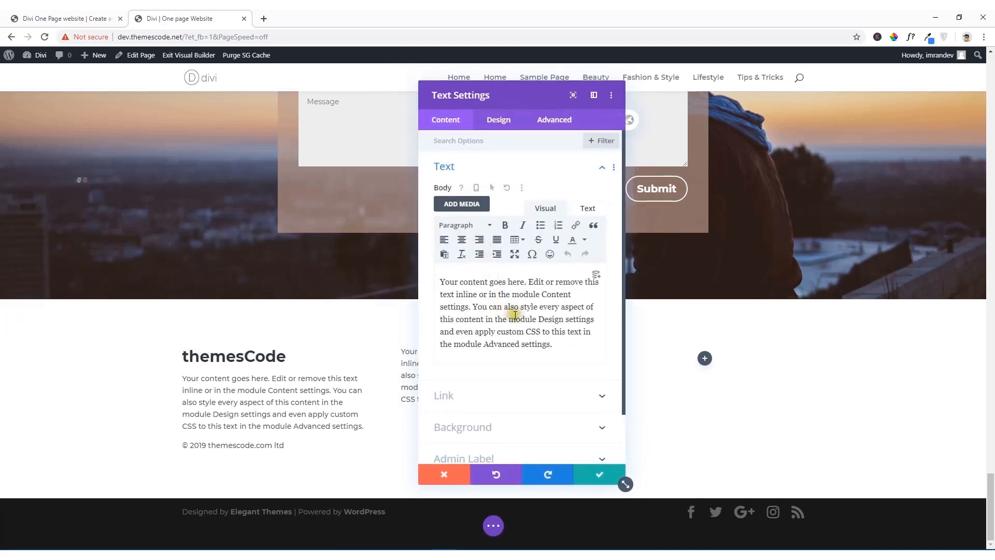
pyautogui.moveTo(567, 345); pyautogui.dragTo(380, 266)
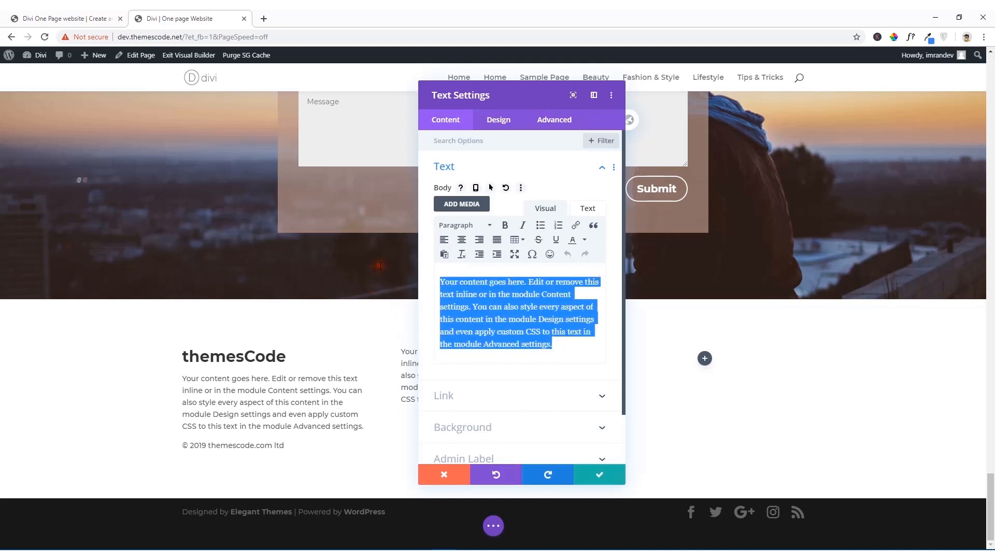
pyautogui.hotkey('ctrl', 'v')
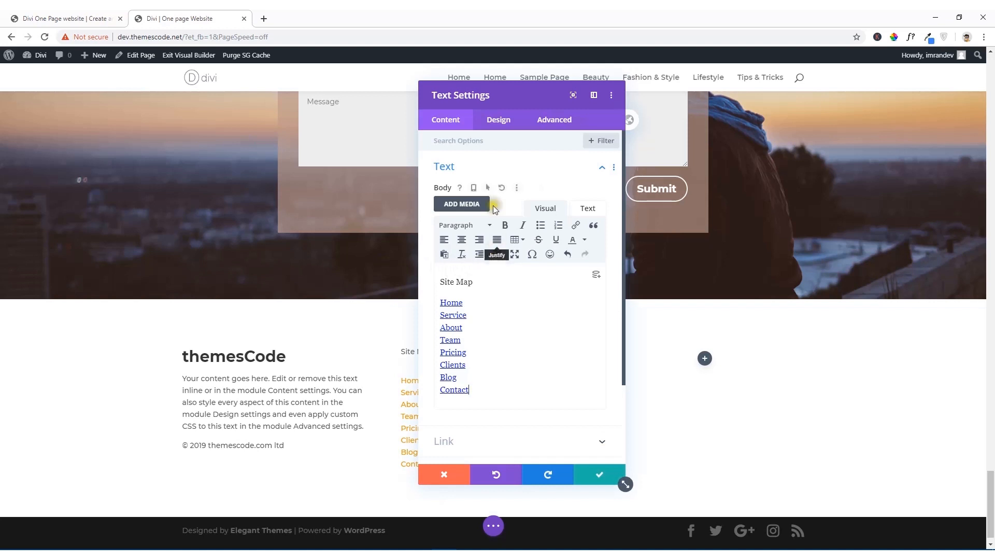
# Step: Try the Light text color on the Site Map Text module and set it back to Dark
pyautogui.click(499, 122)
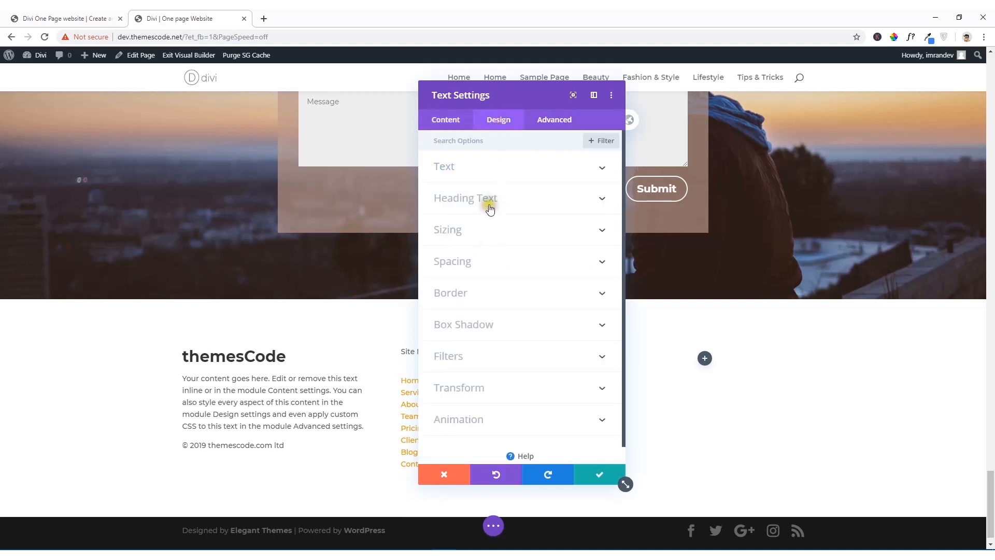
pyautogui.click(490, 169)
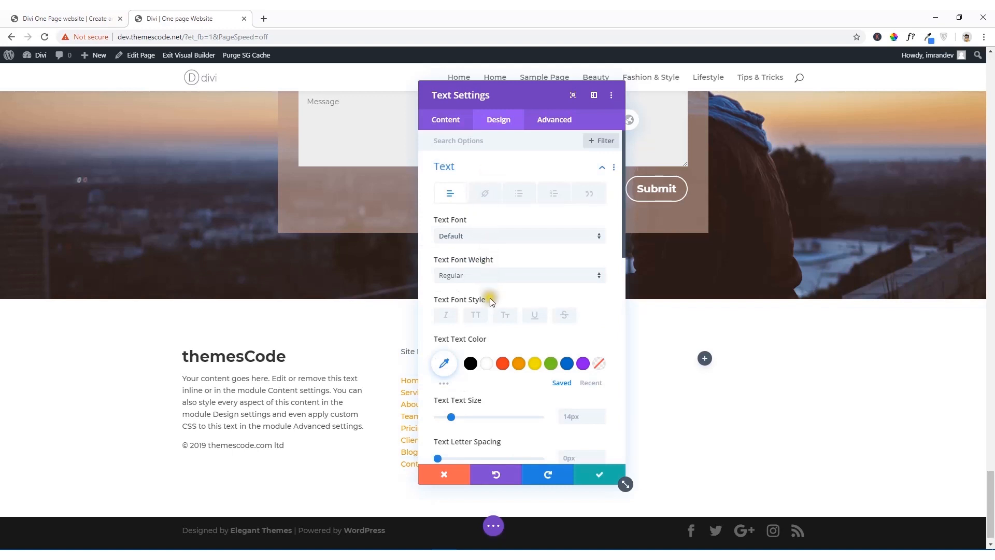
pyautogui.scroll(-7, 490, 300)
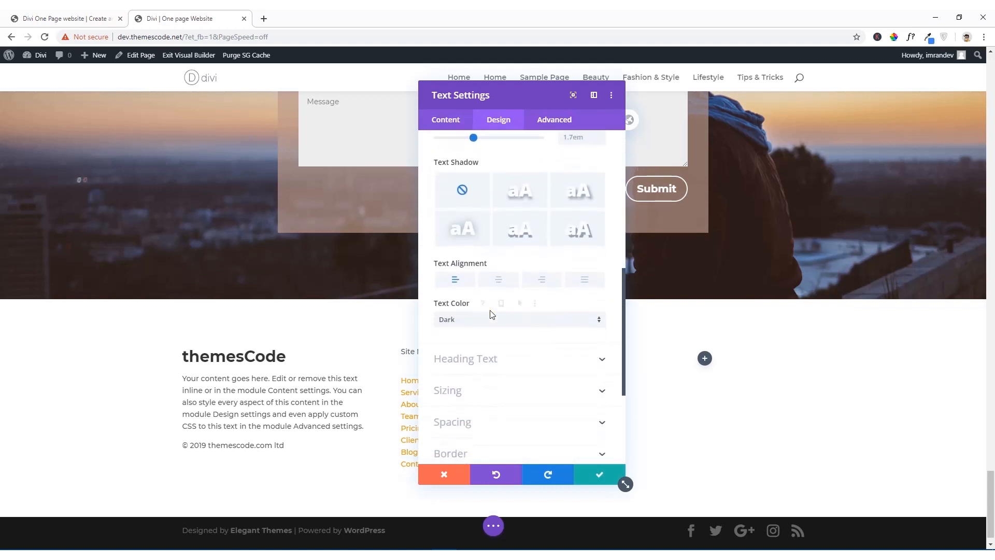
pyautogui.click(488, 320)
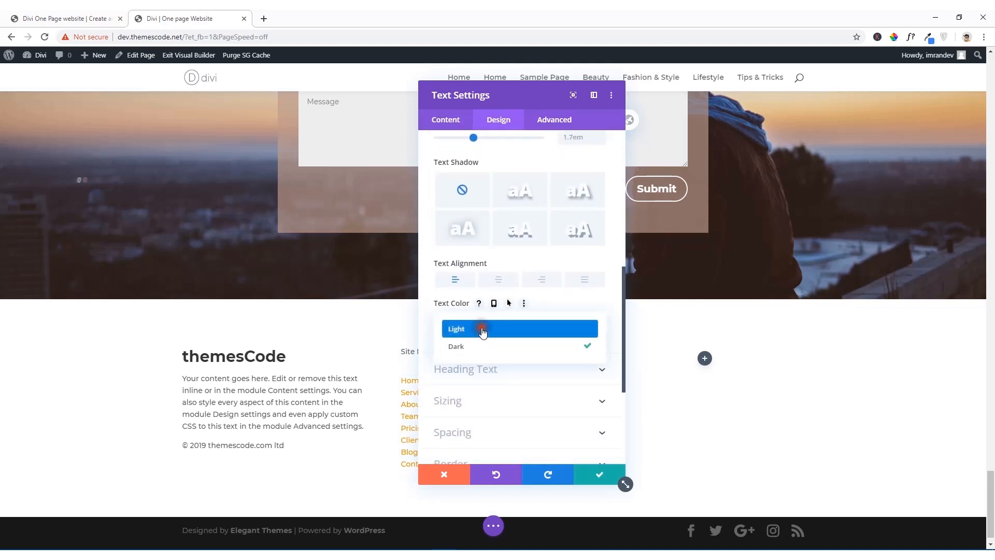
pyautogui.click(482, 327)
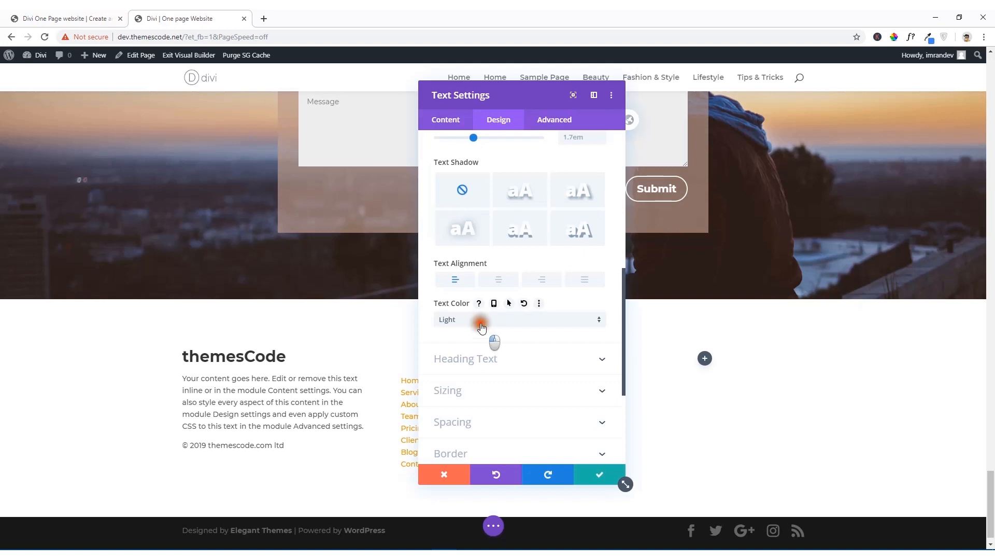
pyautogui.click(481, 327)
pyautogui.click(469, 344)
pyautogui.scroll(-4, 474, 351)
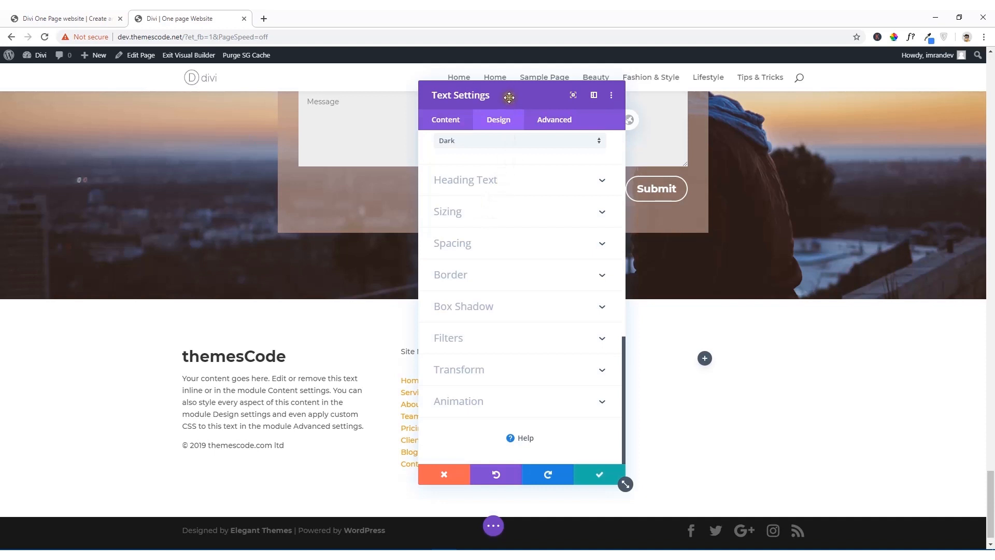
# Step: Move the settings window off the Site Map list and set its text color to #000000 and text size to 16px
pyautogui.moveTo(510, 97); pyautogui.dragTo(673, 89)
pyautogui.scroll(3, 679, 187)
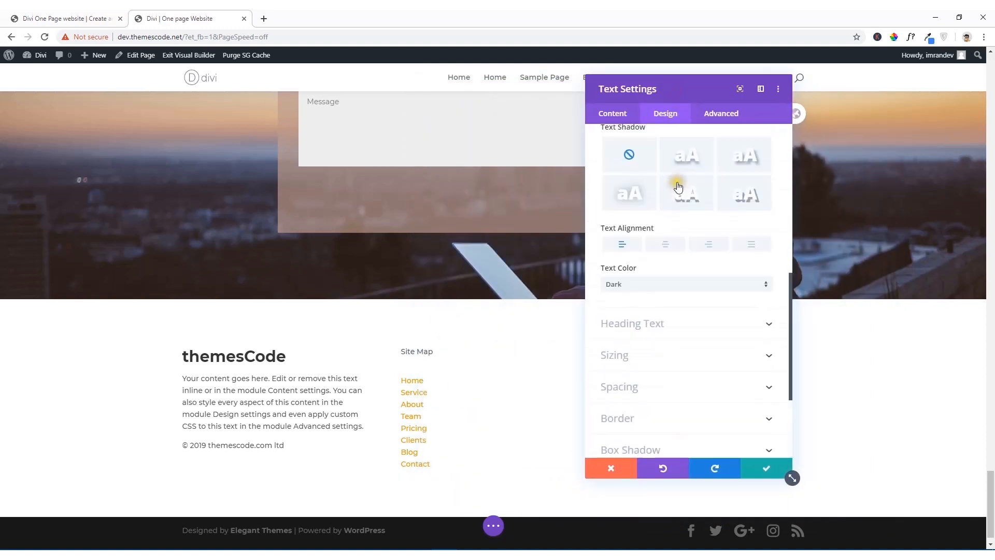
pyautogui.scroll(7, 678, 187)
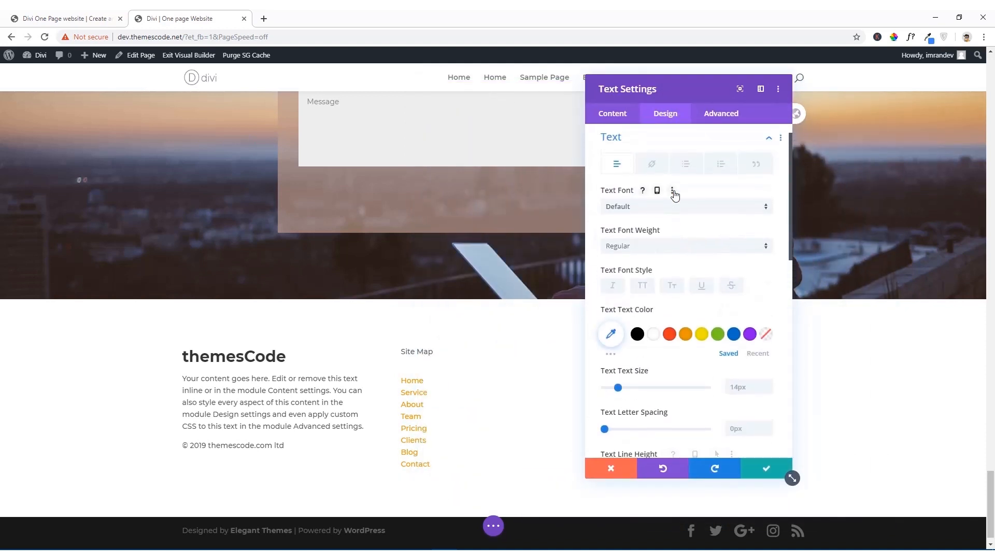
pyautogui.scroll(1, 674, 195)
pyautogui.click(668, 199)
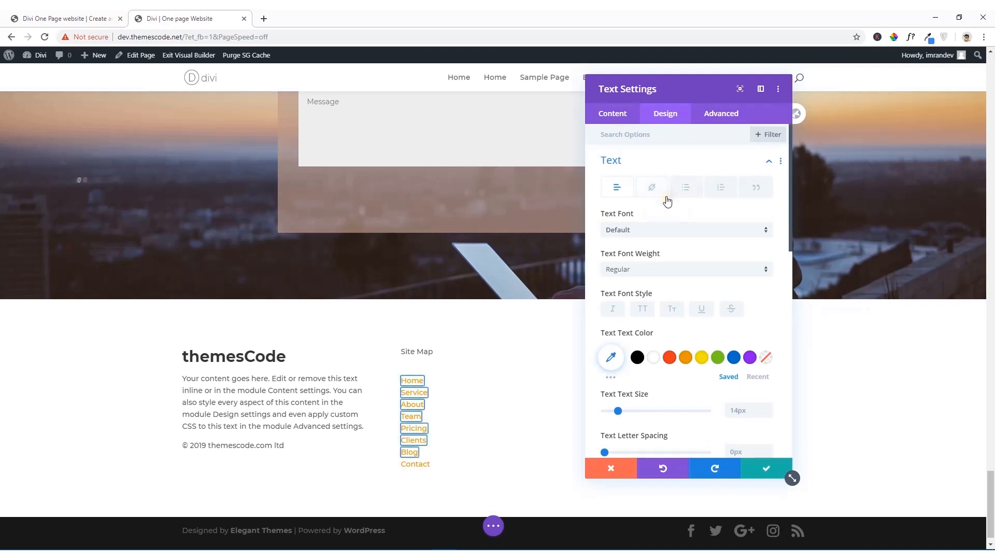
pyautogui.click(670, 214)
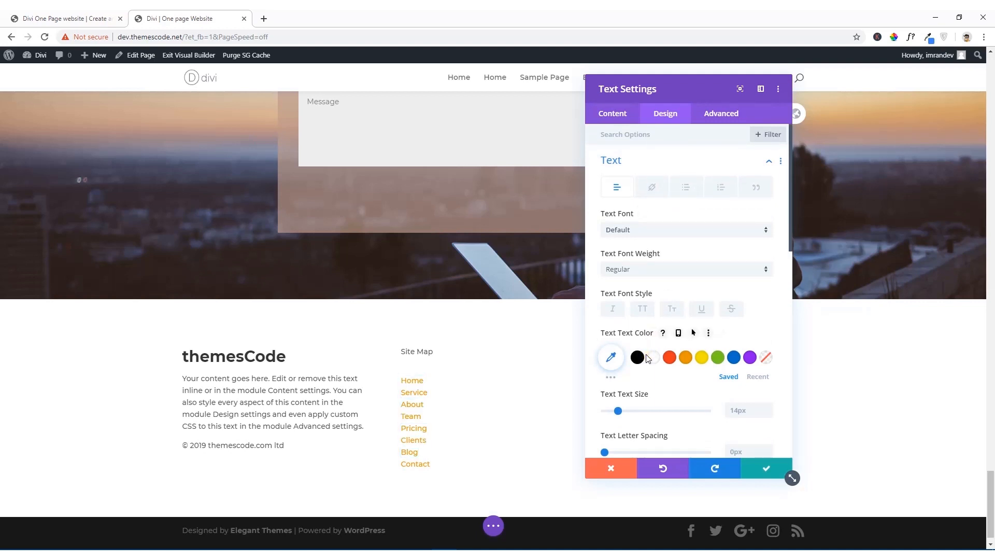
pyautogui.scroll(-2, 647, 358)
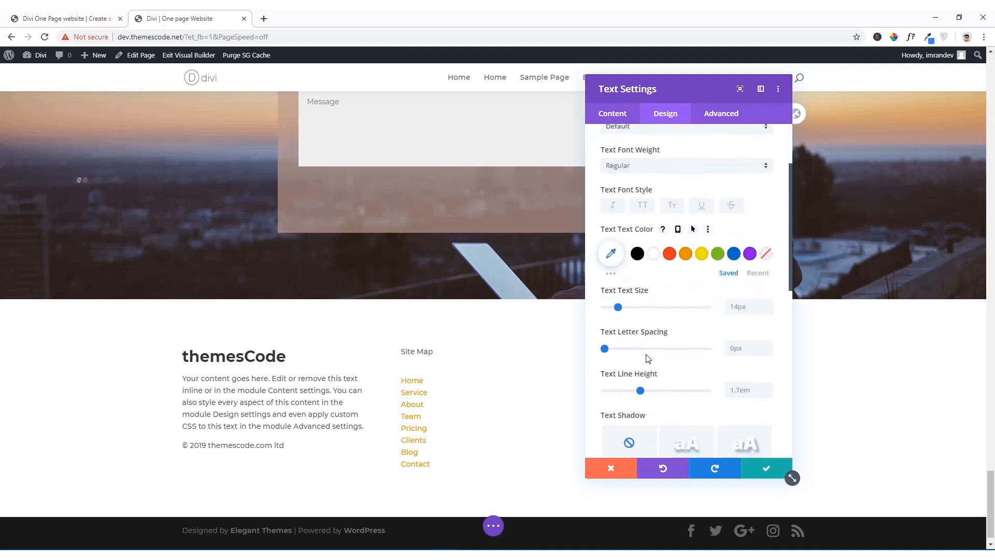
pyautogui.click(654, 255)
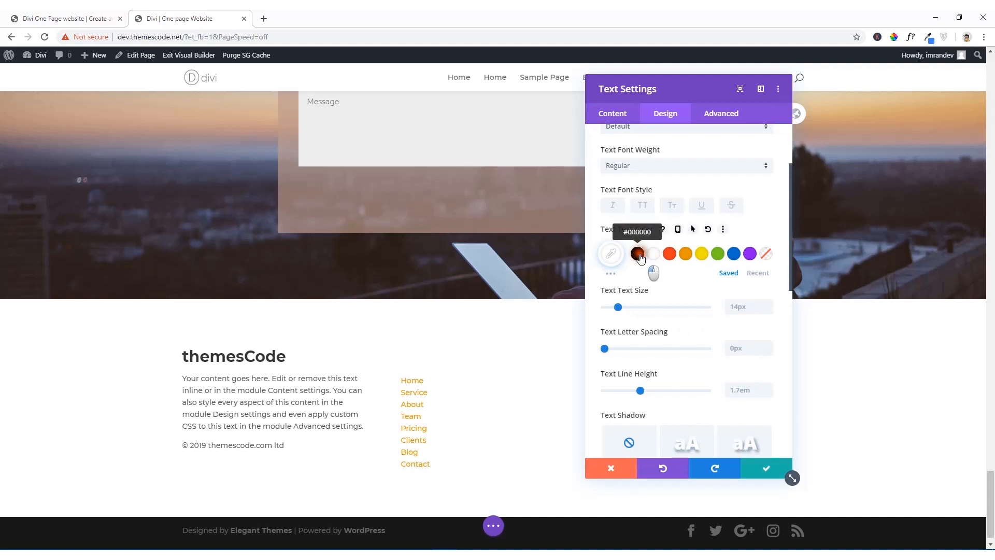
pyautogui.click(640, 256)
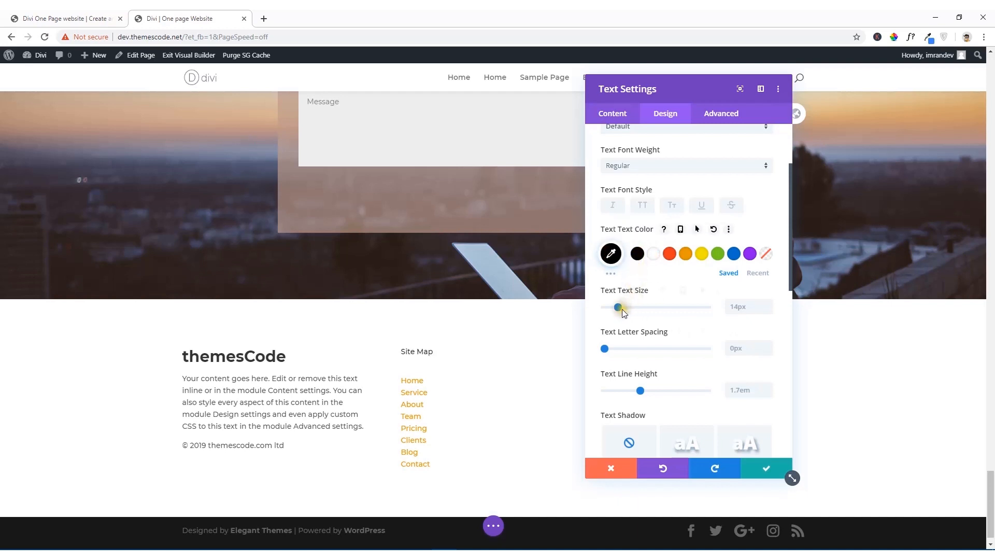
pyautogui.moveTo(621, 309)
pyautogui.mouseDown()
pyautogui.moveTo(630, 310)
pyautogui.moveTo(621, 310)
pyautogui.mouseUp()
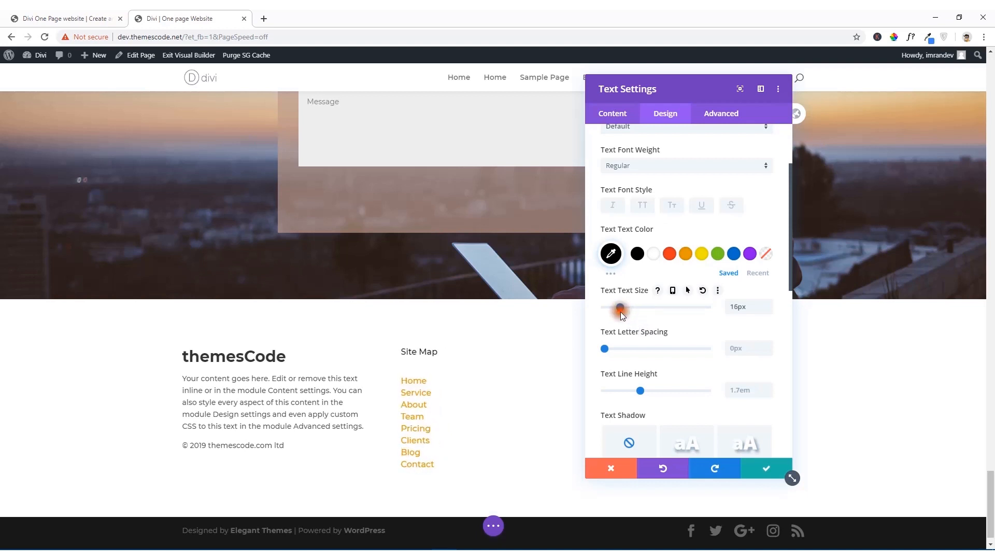
# Step: Look through the Heading Text and Link options of the Site Map module and save the module
pyautogui.scroll(-4, 659, 337)
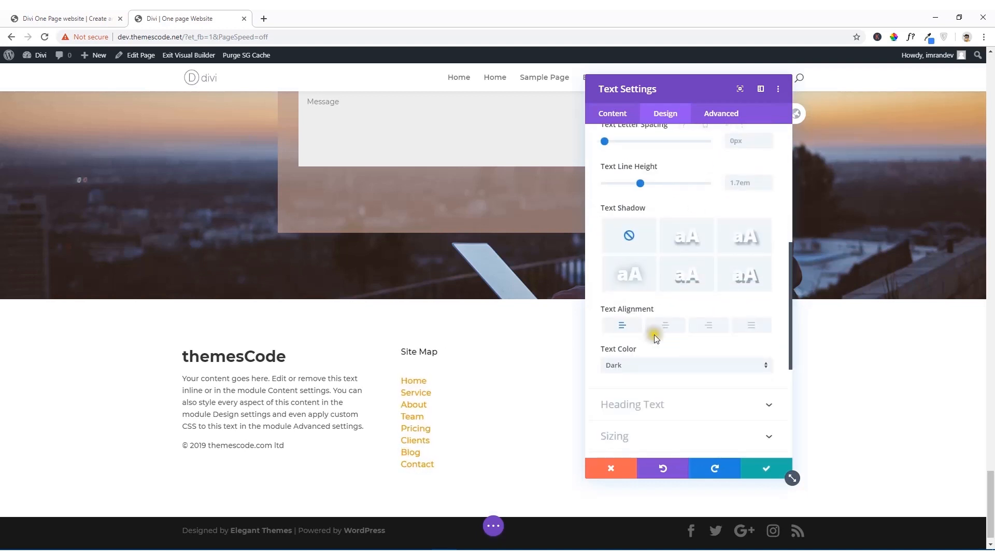
pyautogui.scroll(-3, 625, 339)
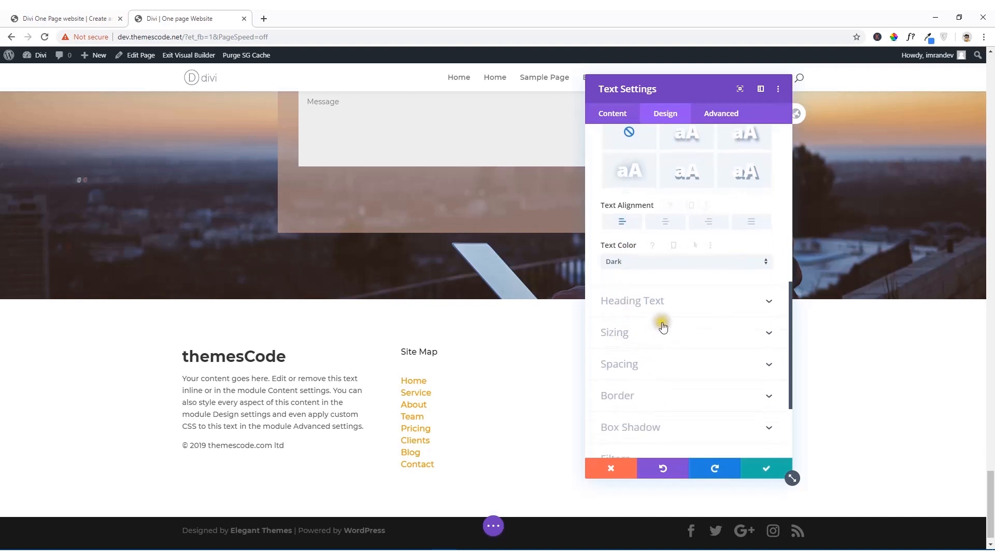
pyautogui.click(662, 299)
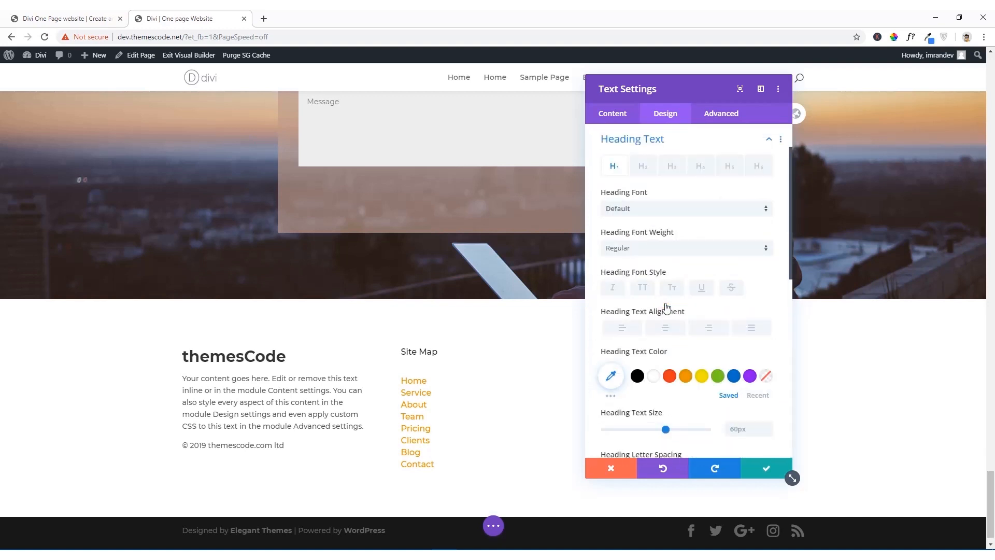
pyautogui.scroll(-6, 667, 308)
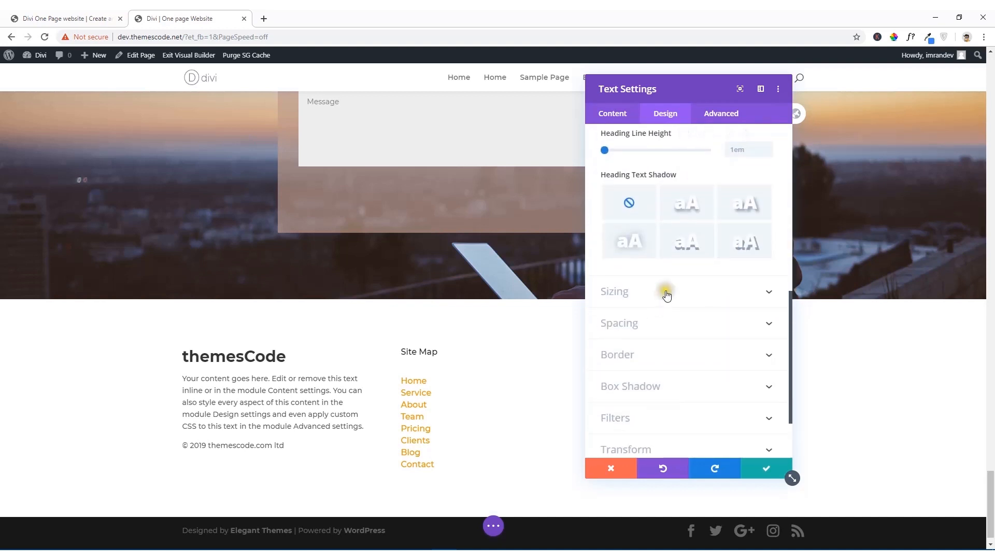
pyautogui.scroll(-2, 668, 296)
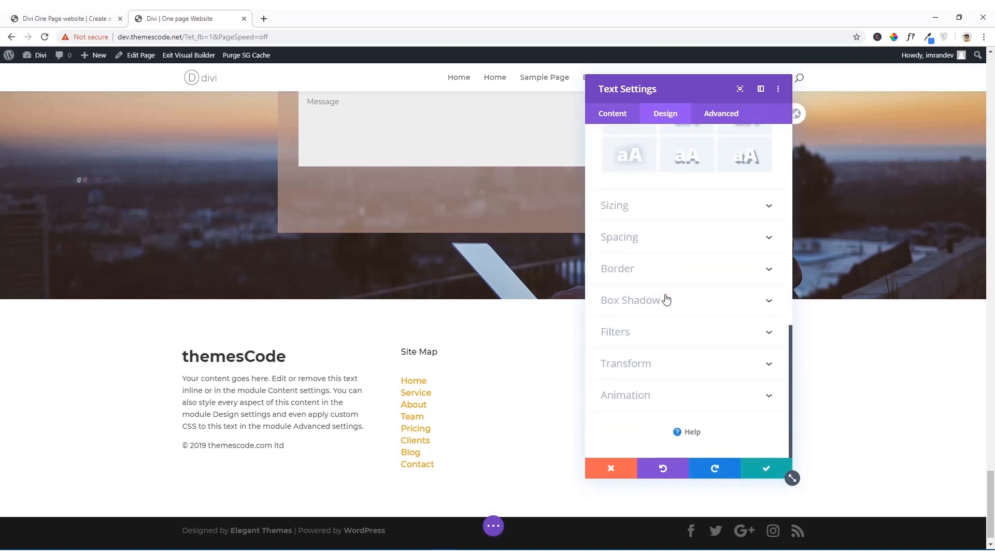
pyautogui.click(622, 125)
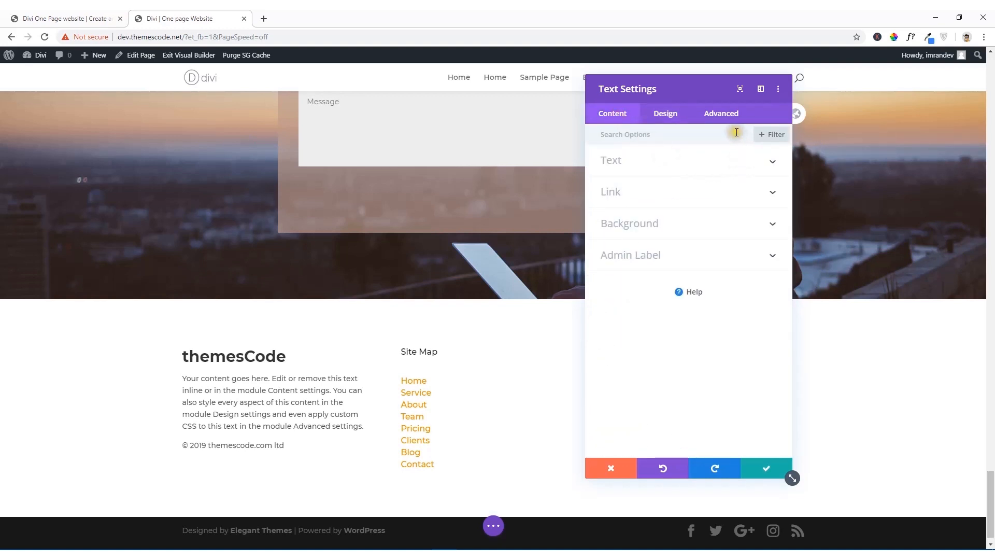
pyautogui.click(681, 195)
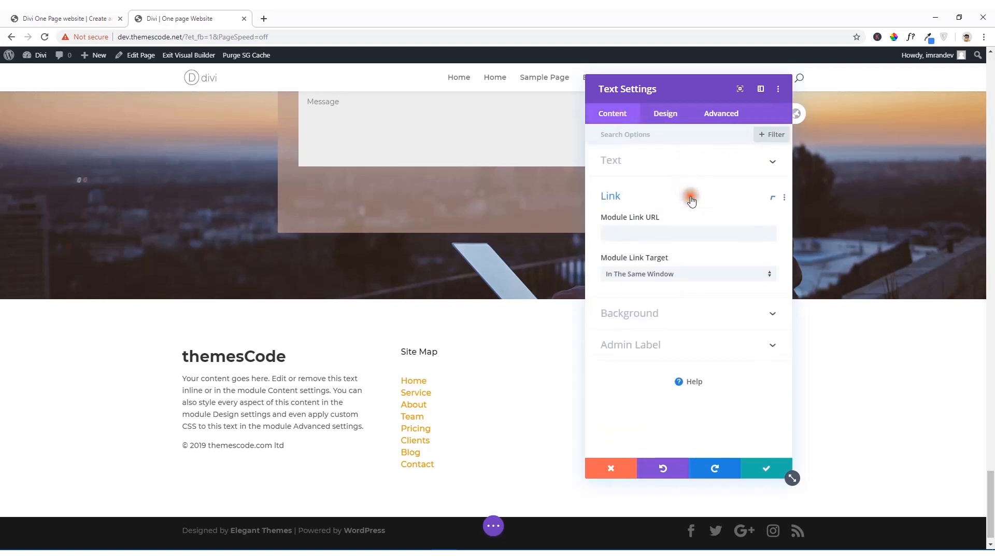
pyautogui.click(767, 472)
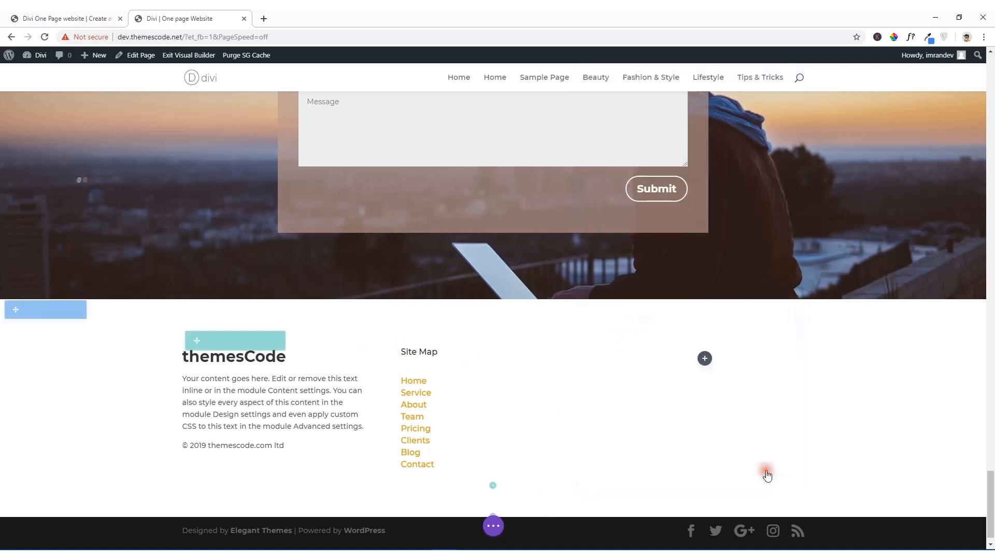
# Step: Switch to the reference site and copy the SOCIAL NETWORK heading from its footer
pyautogui.click(109, 15)
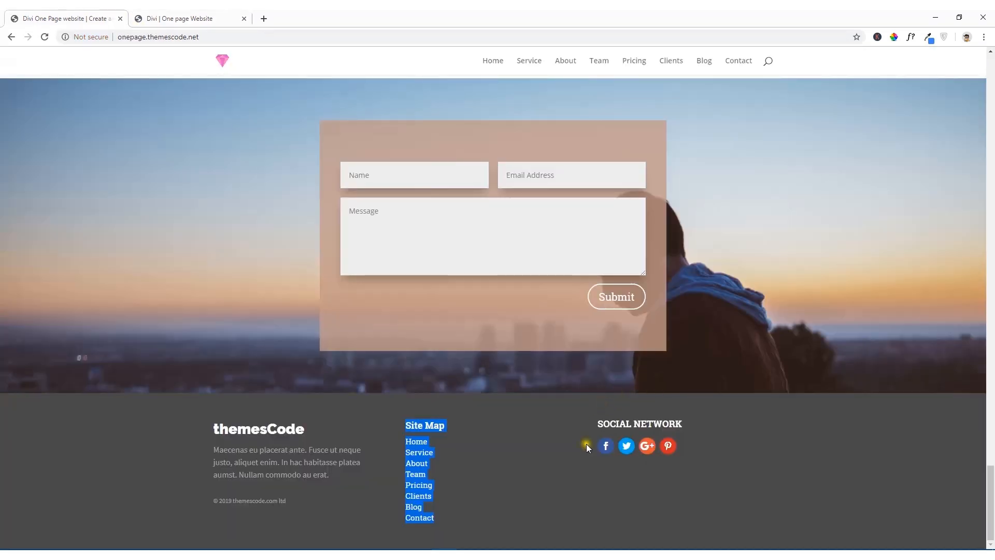
pyautogui.click(572, 470)
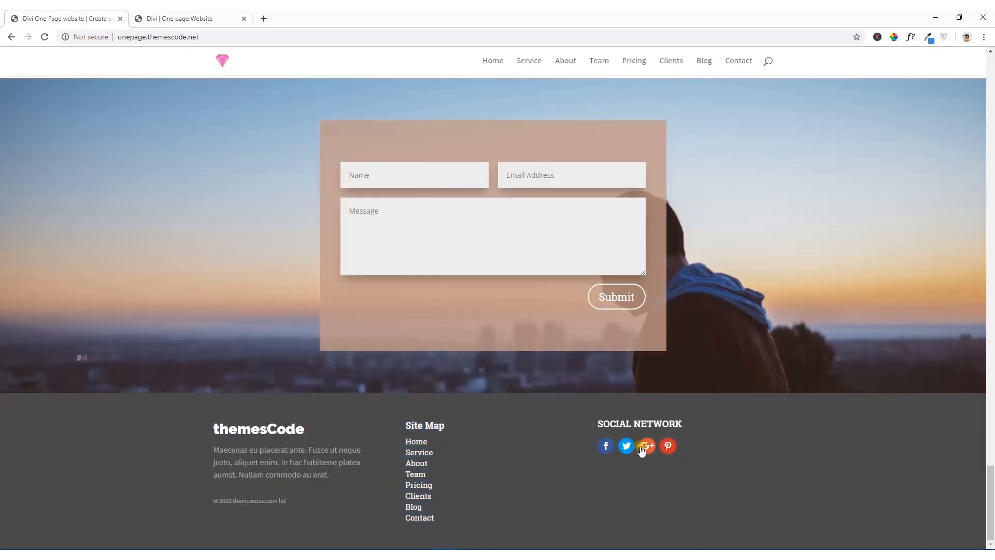
pyautogui.moveTo(698, 444); pyautogui.dragTo(570, 448)
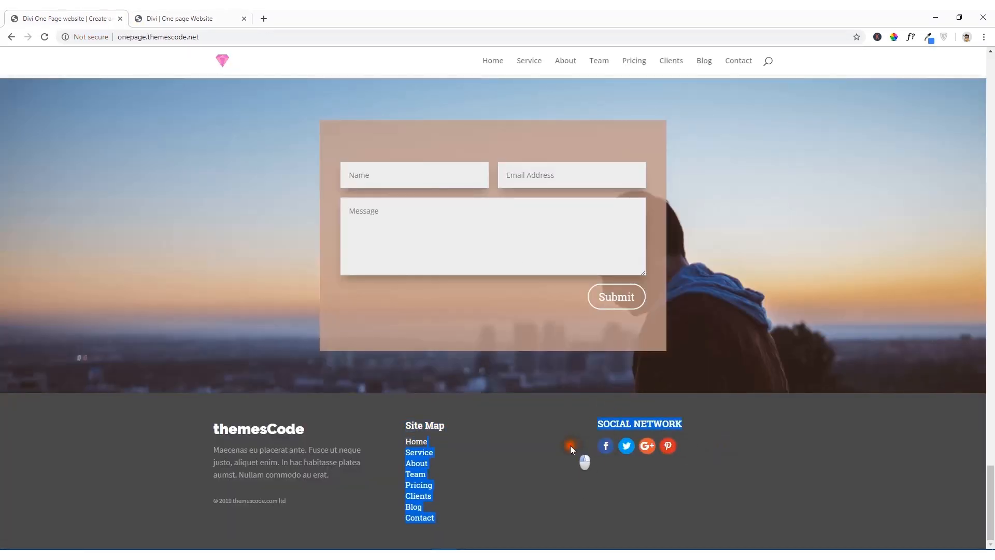
pyautogui.click(577, 433)
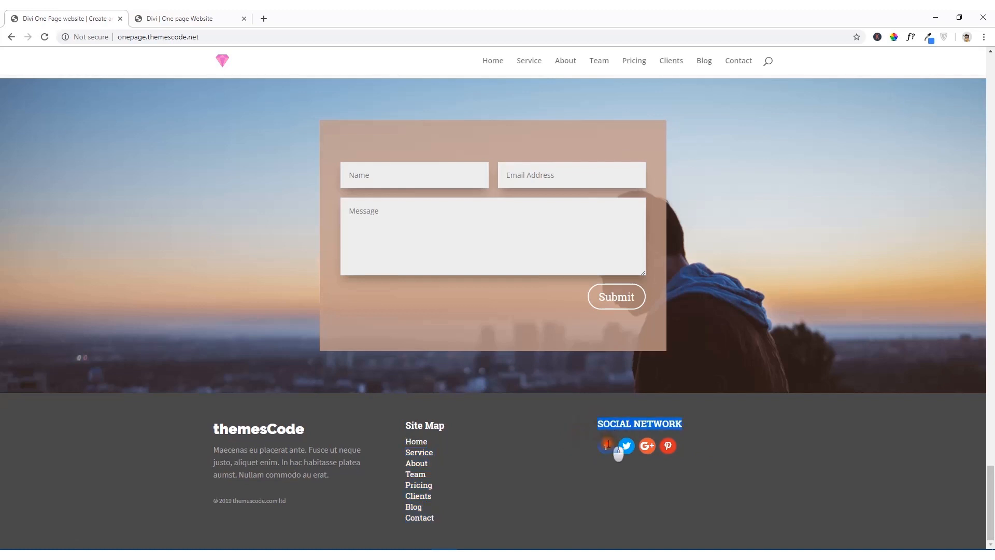
pyautogui.rightClick(674, 423)
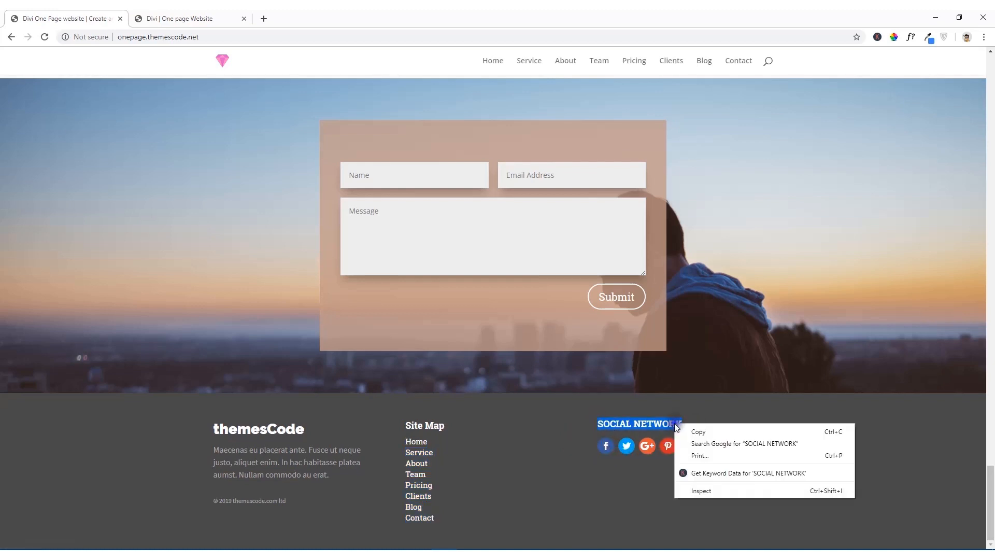
pyautogui.click(691, 428)
# Step: Back in the Divi builder page, add a Social Media Follow module to the footer's empty third column, check its Facebook entry and save the module
pyautogui.click(182, 18)
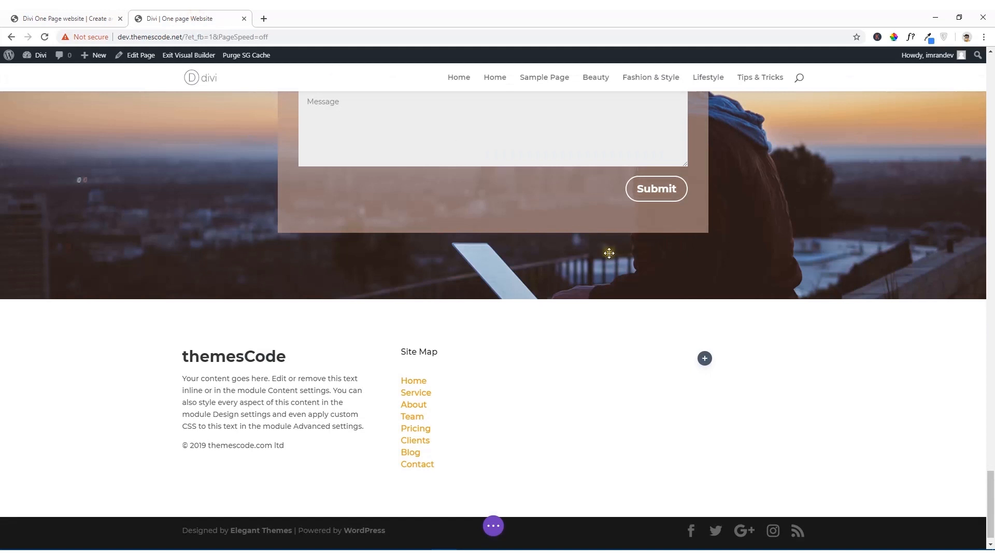
pyautogui.click(704, 358)
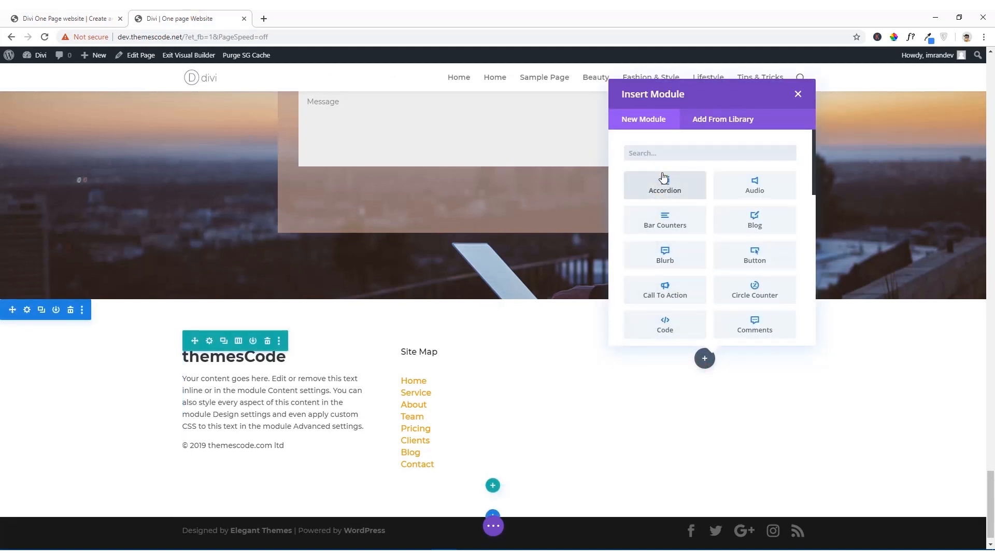
pyautogui.write('soc')
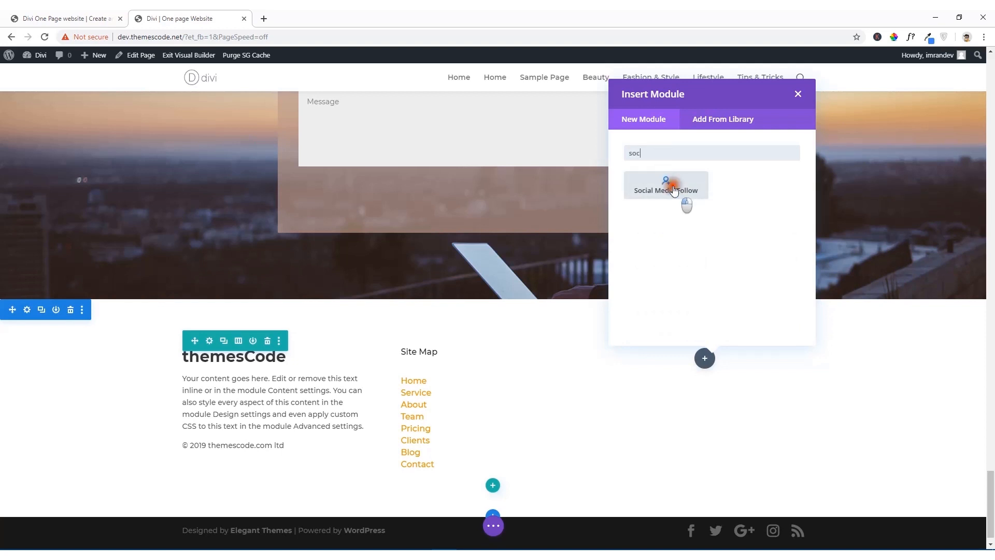
pyautogui.click(667, 186)
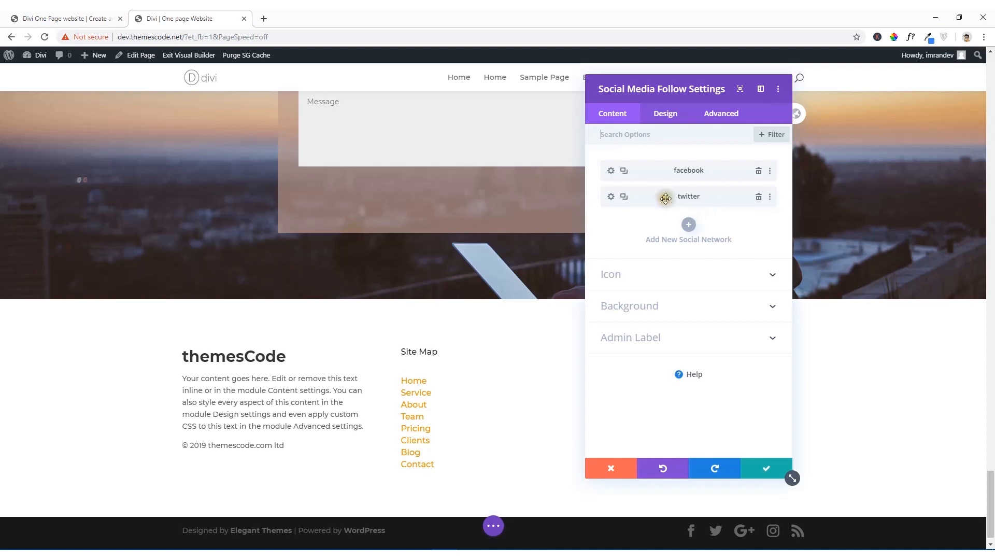
pyautogui.click(611, 172)
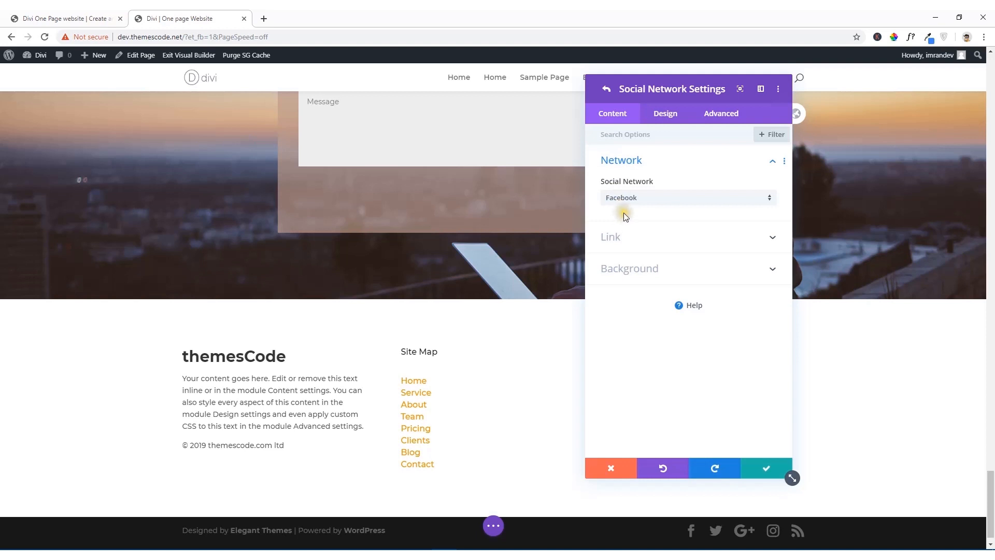
pyautogui.click(760, 470)
pyautogui.click(760, 470)
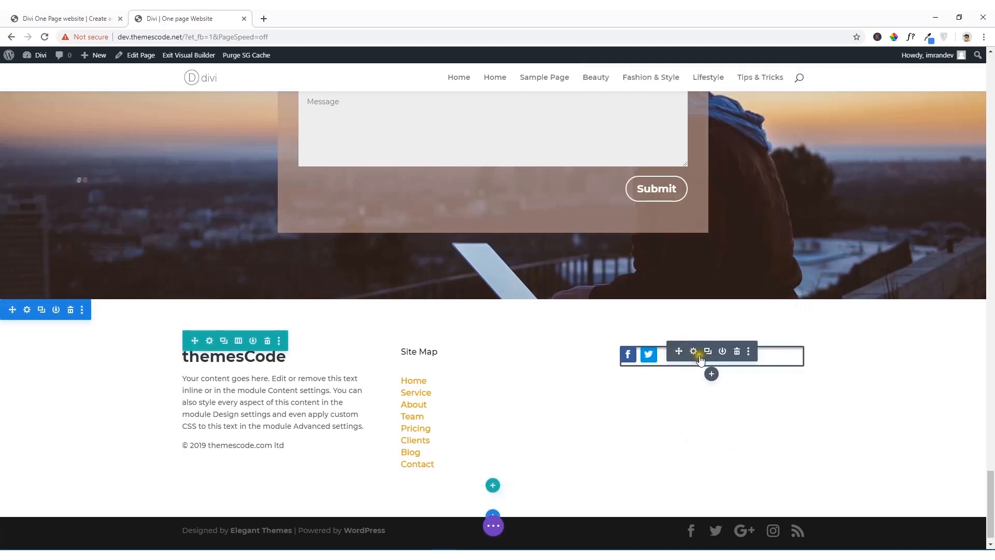
# Step: Add a LinkedIn network to the footer's Social Media Follow module
pyautogui.click(694, 352)
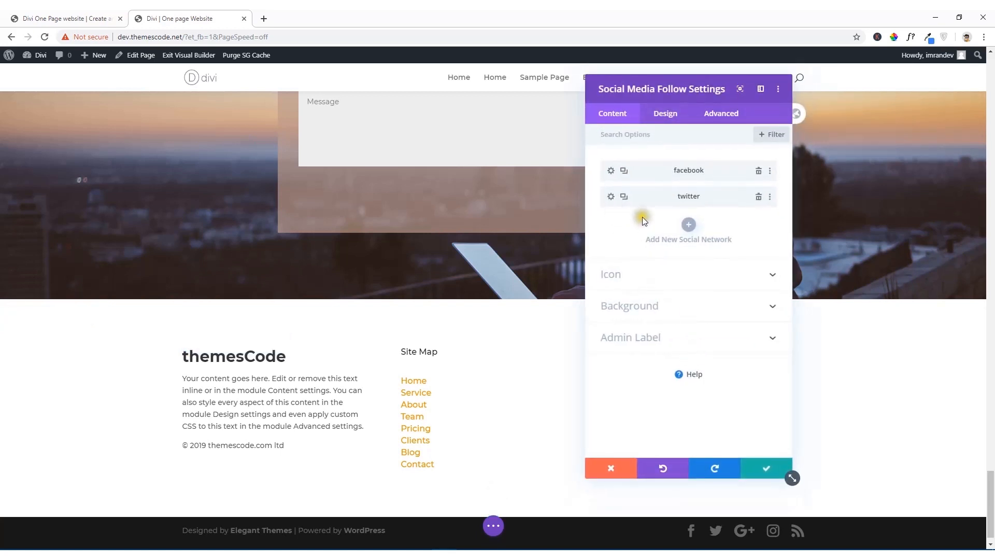
pyautogui.click(689, 229)
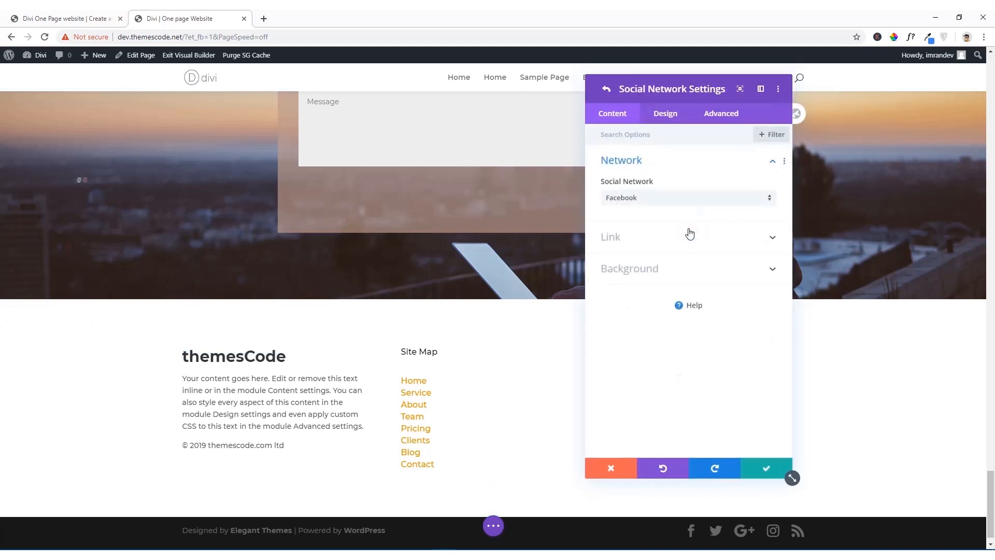
pyautogui.click(681, 207)
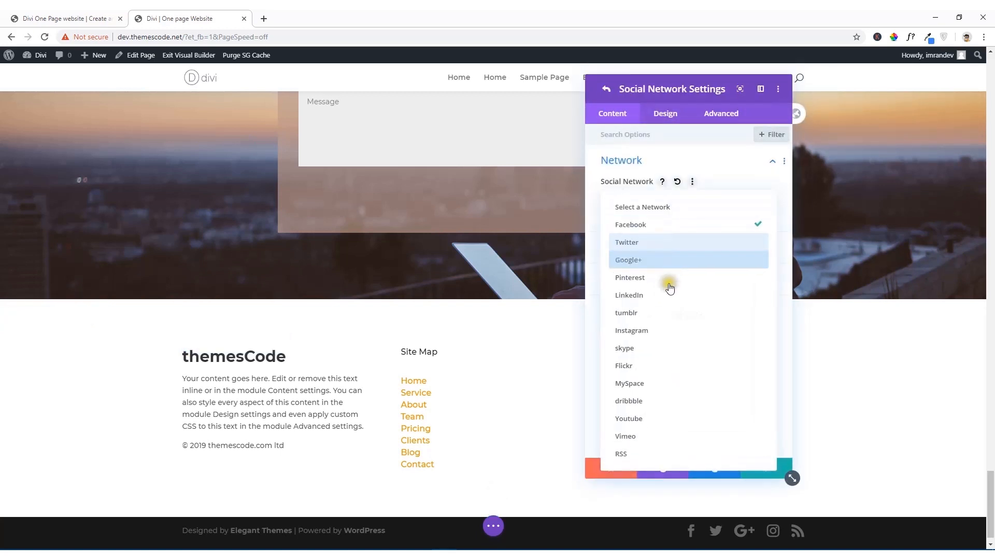
pyautogui.click(667, 291)
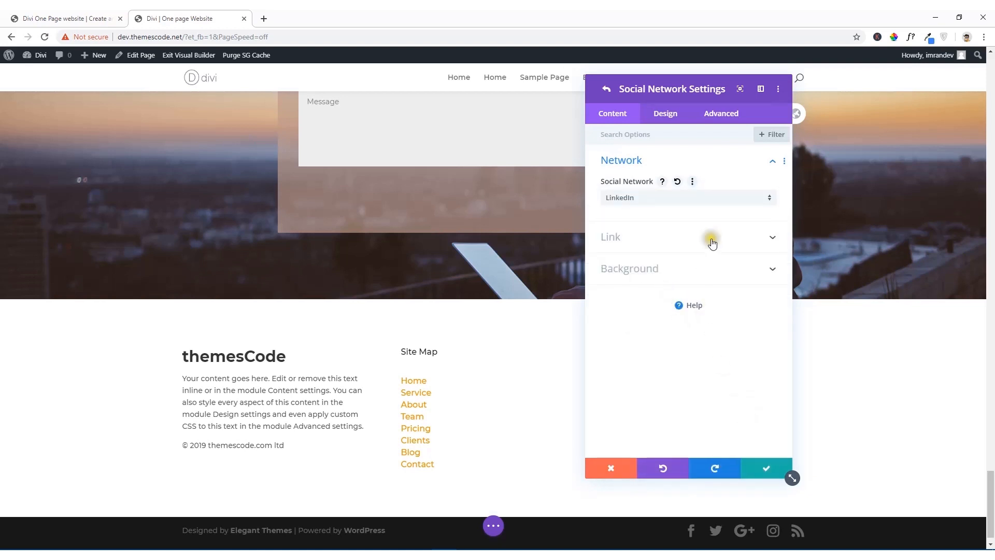
pyautogui.click(768, 469)
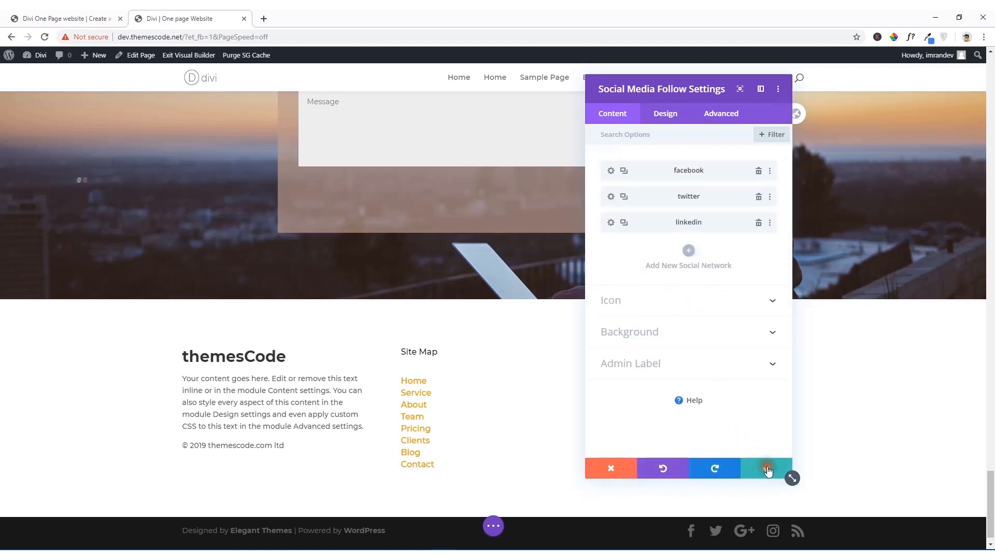
# Step: Add a Pinterest network to the Social Media Follow module and save the module
pyautogui.click(695, 256)
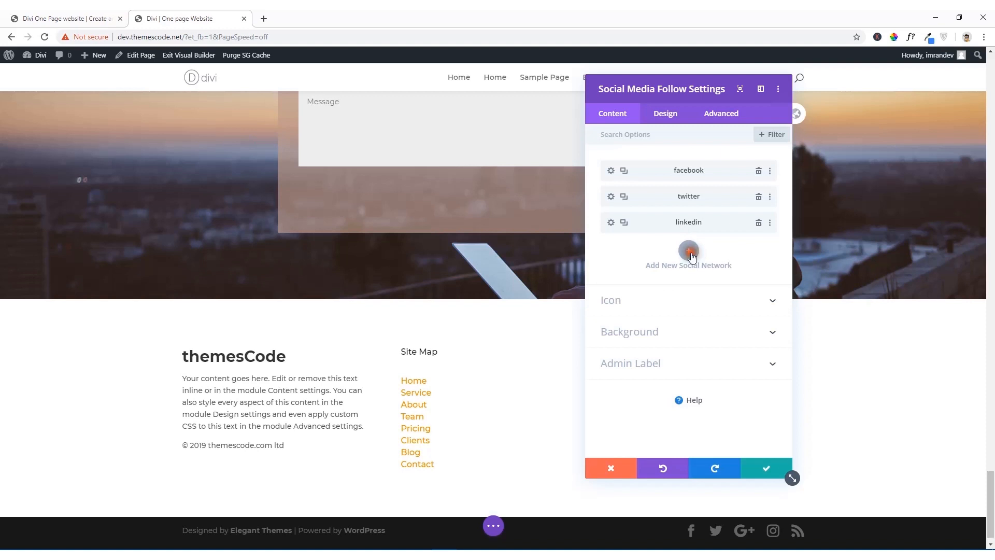
pyautogui.click(662, 195)
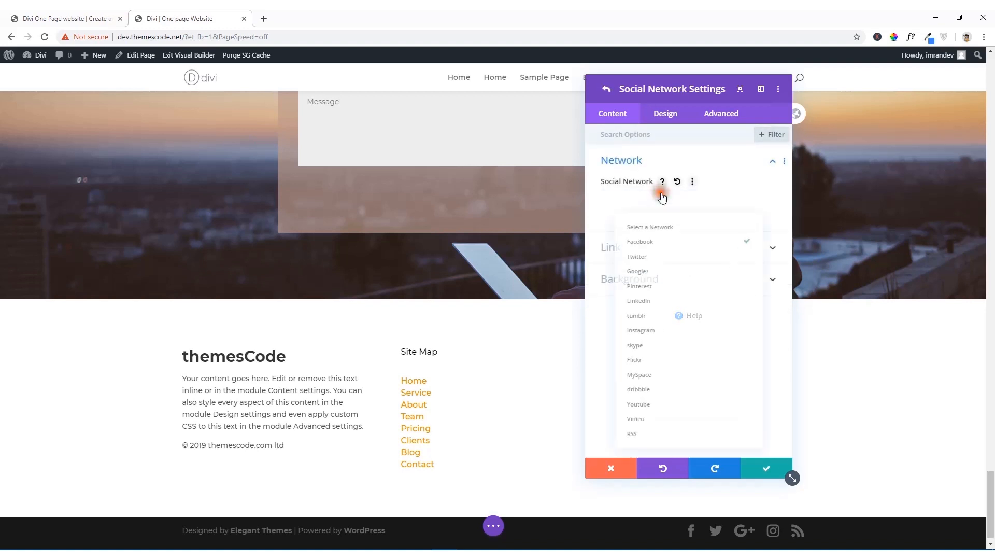
pyautogui.click(652, 285)
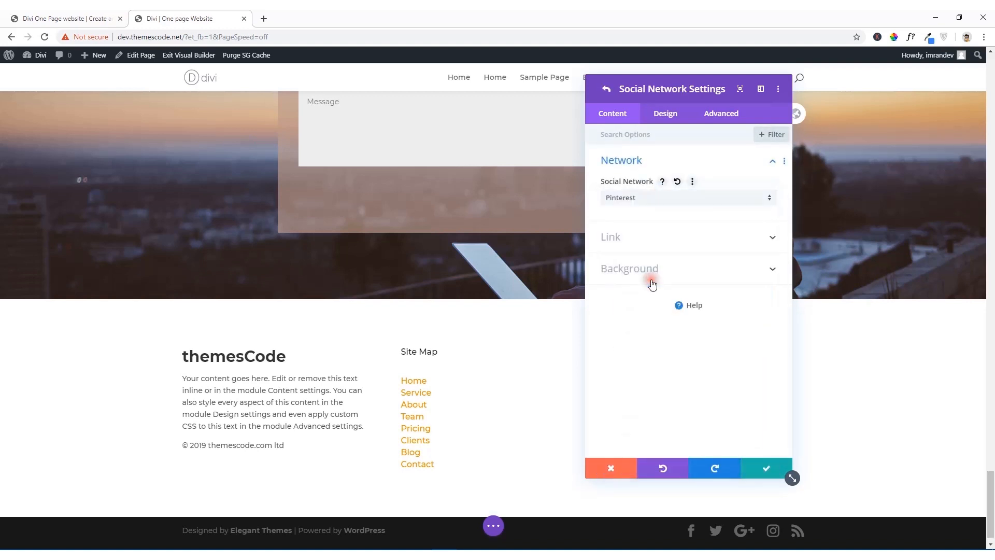
pyautogui.click(755, 468)
pyautogui.click(763, 469)
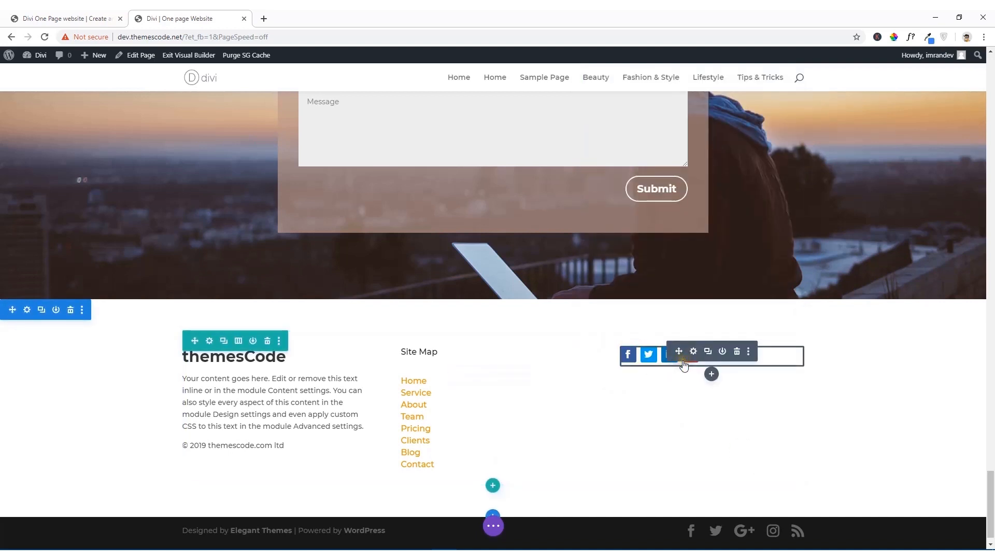
# Step: Add a Text module containing the copied SOCIAL NETWORK heading to the third column and move it above the social icons
pyautogui.click(713, 375)
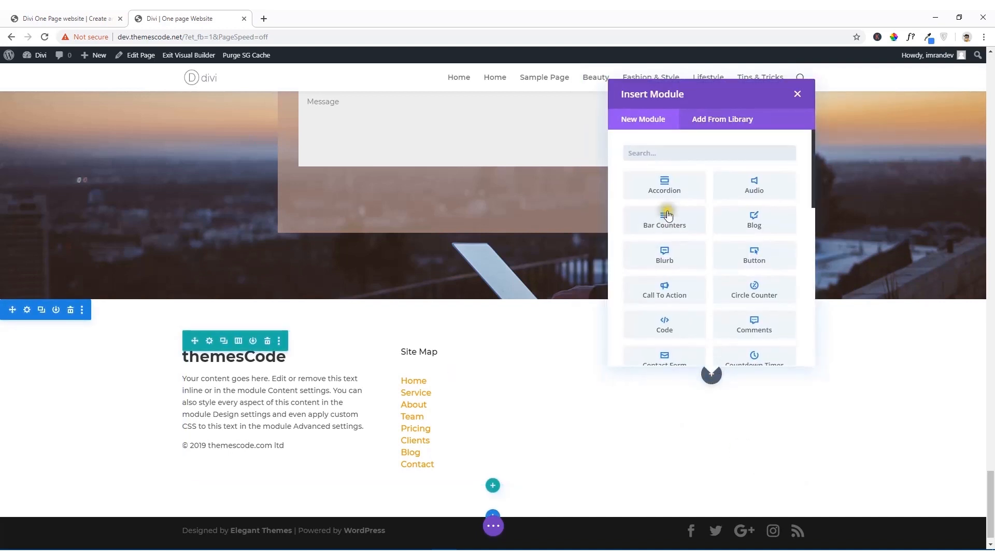
pyautogui.write('text')
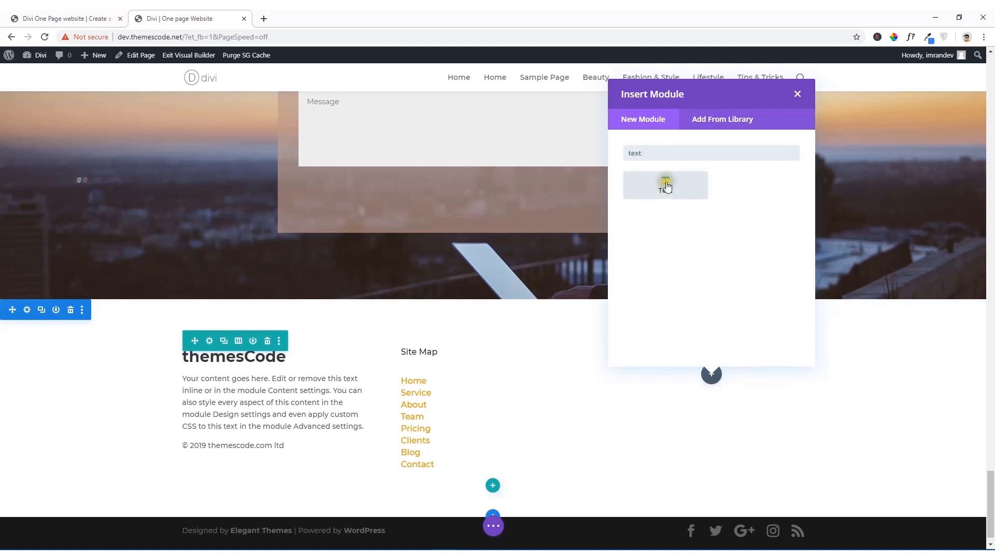
pyautogui.click(667, 186)
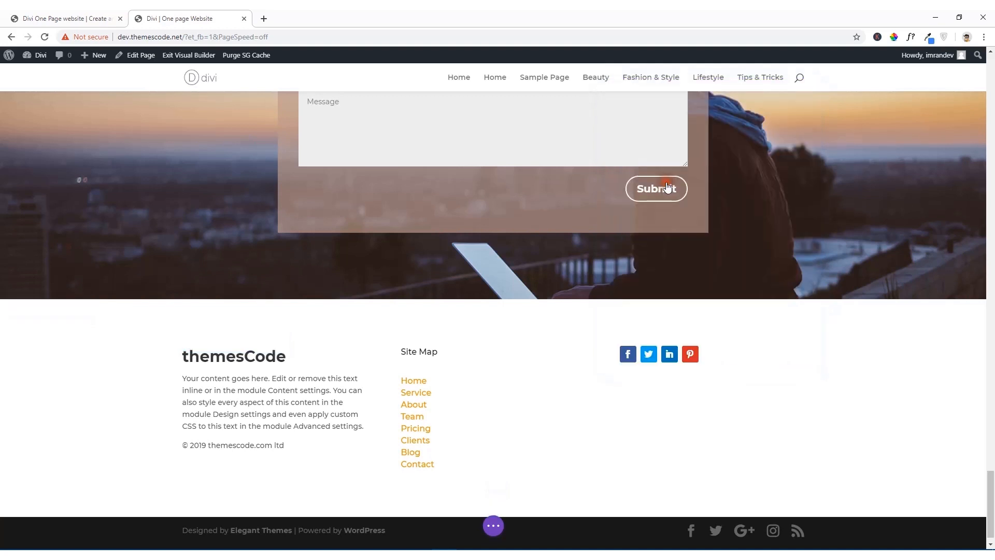
pyautogui.moveTo(724, 341); pyautogui.dragTo(572, 266)
pyautogui.write('SOCIAL NETWORK')
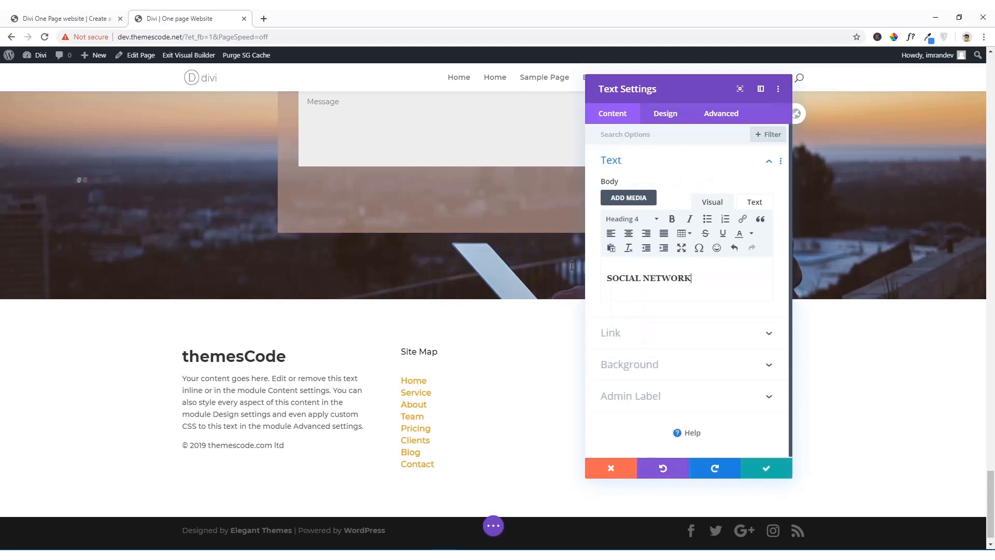
pyautogui.click(762, 469)
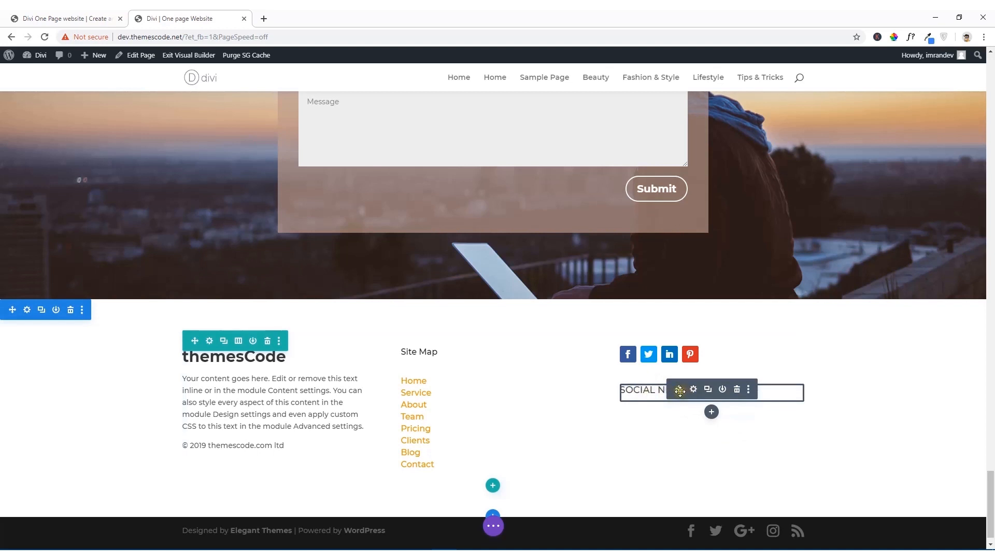
pyautogui.moveTo(680, 390); pyautogui.dragTo(651, 349)
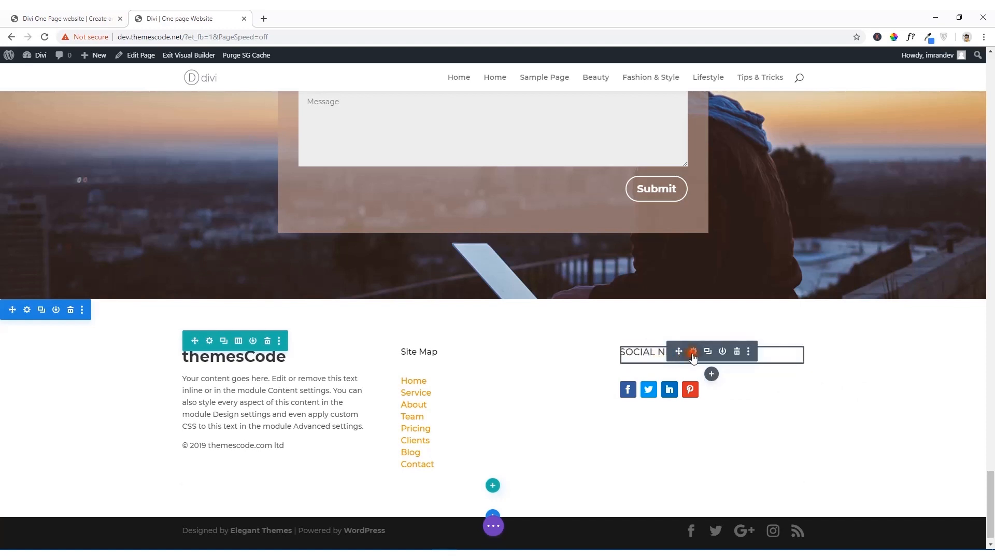
# Step: Set the H1 heading font weight of the SOCIAL NETWORK Text module to Bold and move the settings window off the footer's third column
pyautogui.click(693, 352)
pyautogui.click(666, 119)
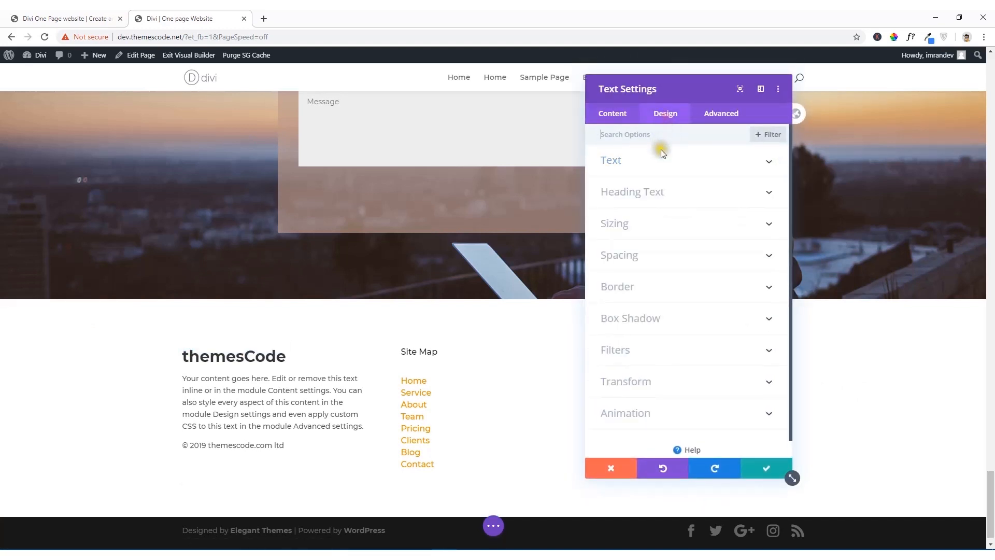
pyautogui.click(645, 188)
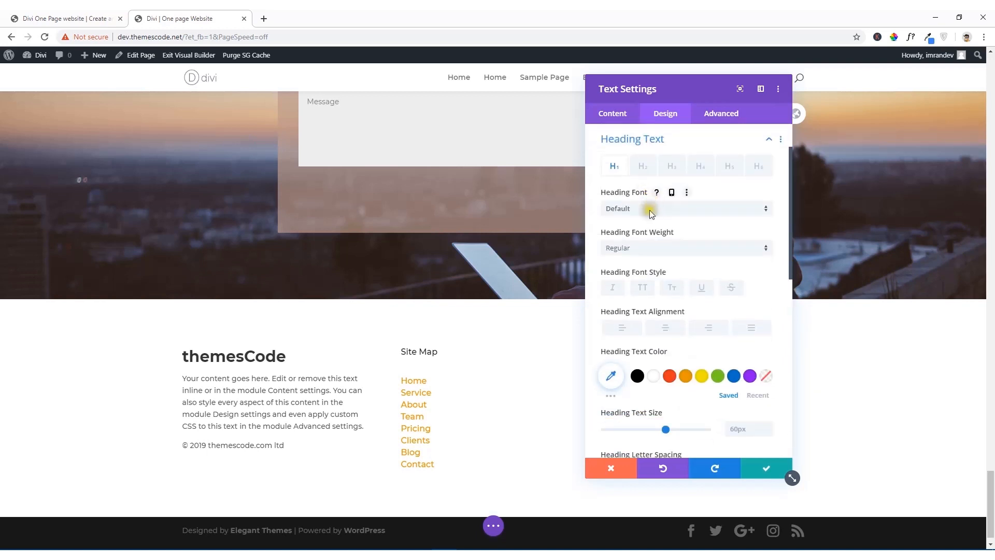
pyautogui.click(642, 251)
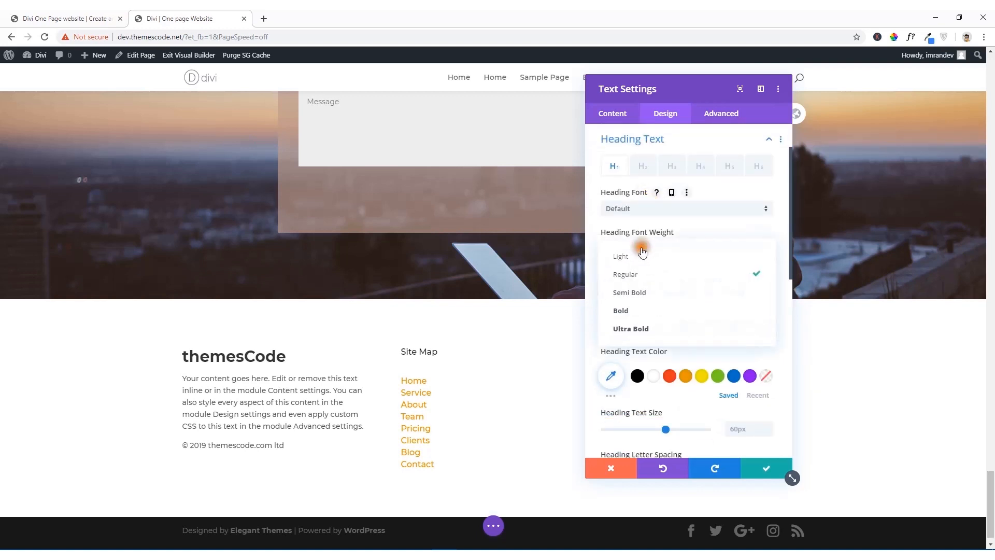
pyautogui.click(639, 309)
pyautogui.moveTo(691, 95); pyautogui.dragTo(415, 95)
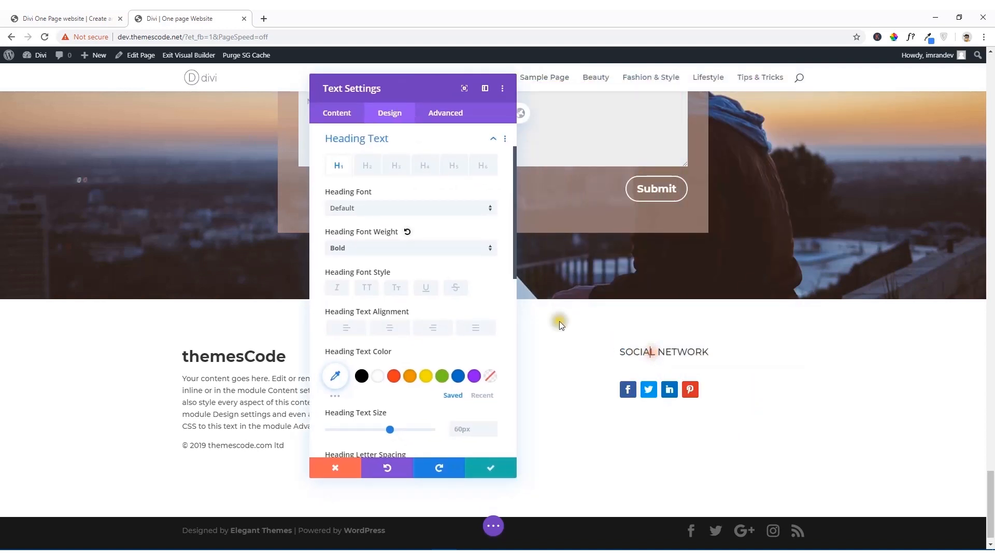
# Step: Check the SOCIAL NETWORK text's heading level, set its H4 heading font to Montserrat and weight to Bold, and save the module
pyautogui.click(340, 118)
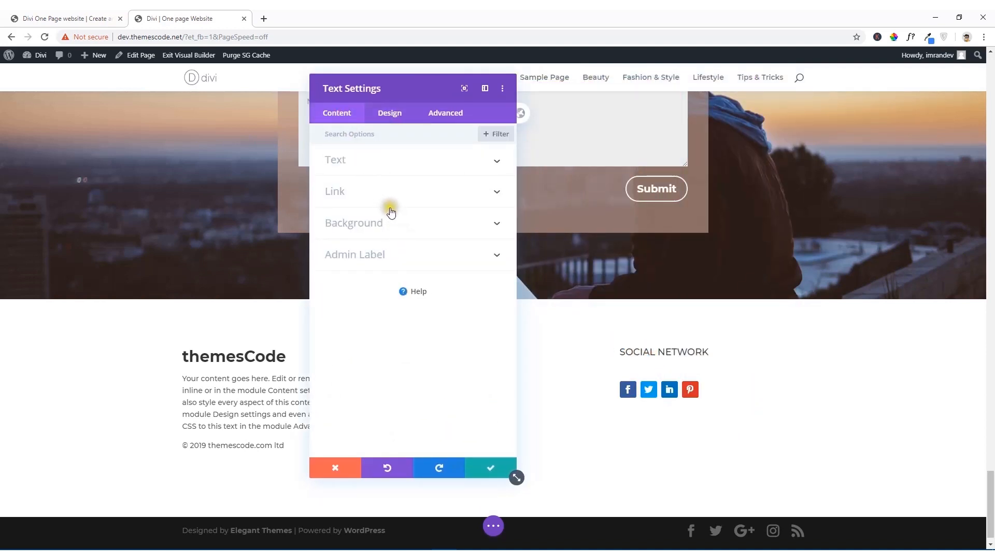
pyautogui.click(345, 164)
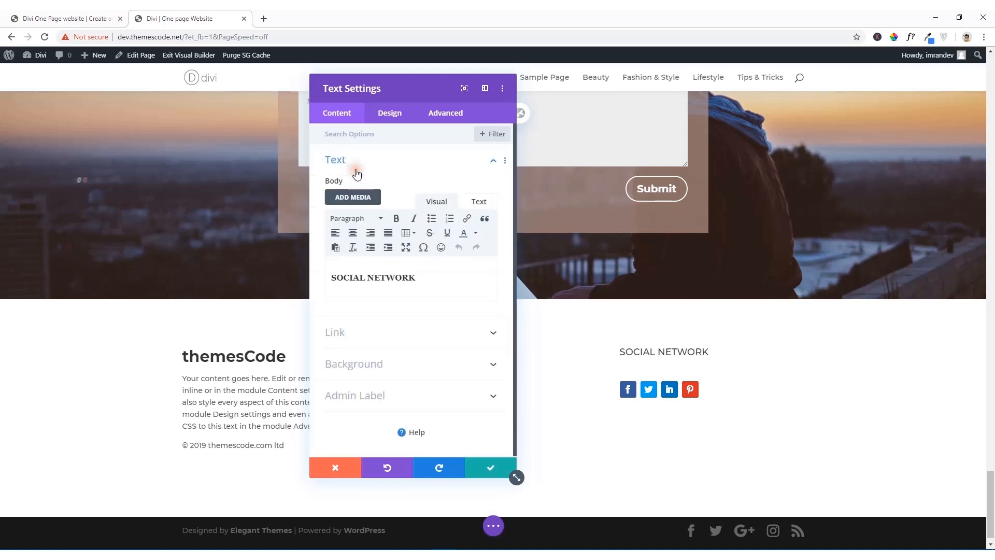
pyautogui.click(479, 201)
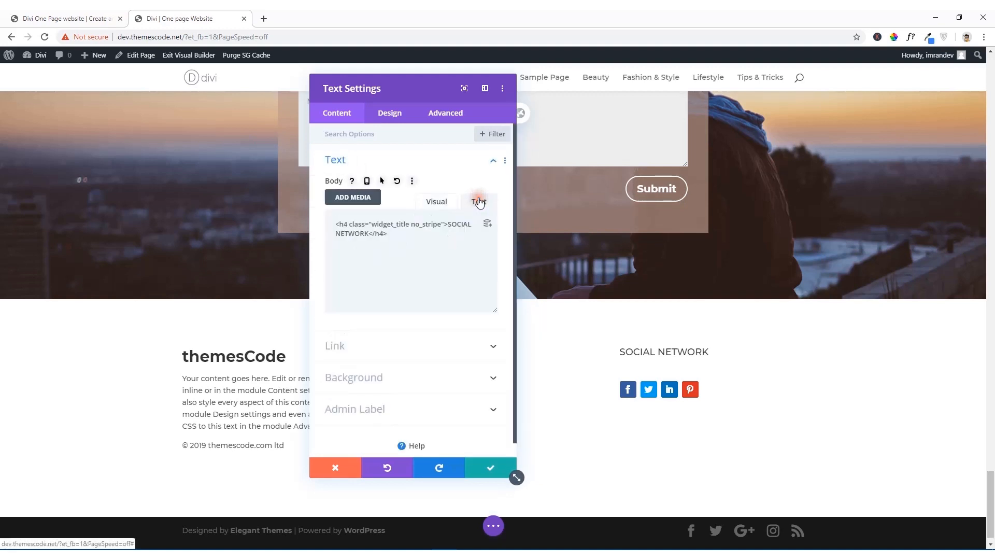
pyautogui.click(437, 200)
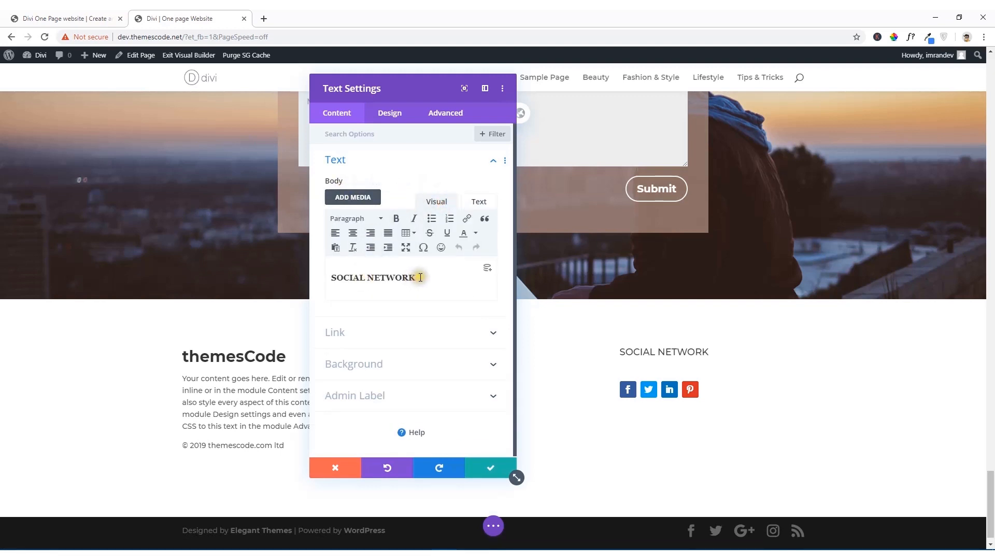
pyautogui.moveTo(421, 276); pyautogui.dragTo(311, 280)
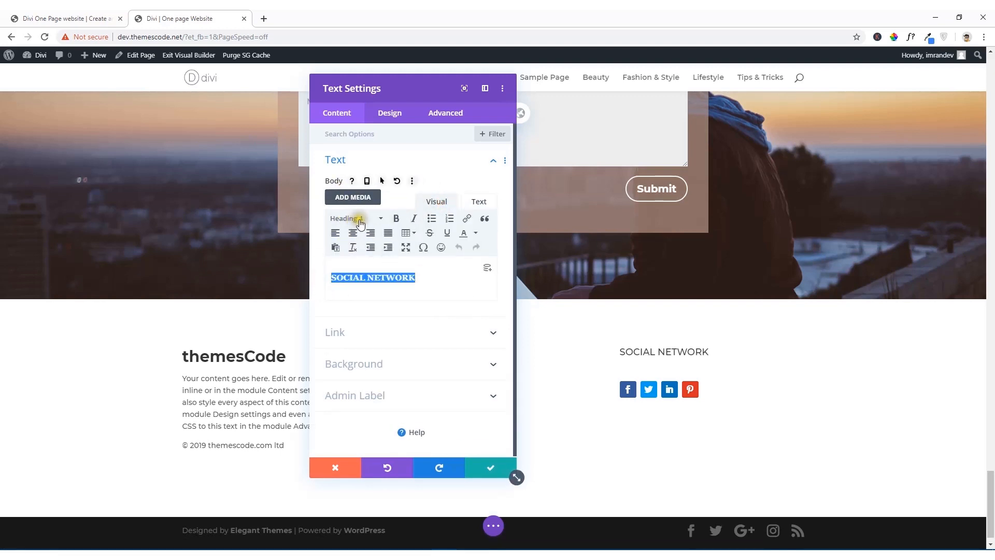
pyautogui.click(391, 114)
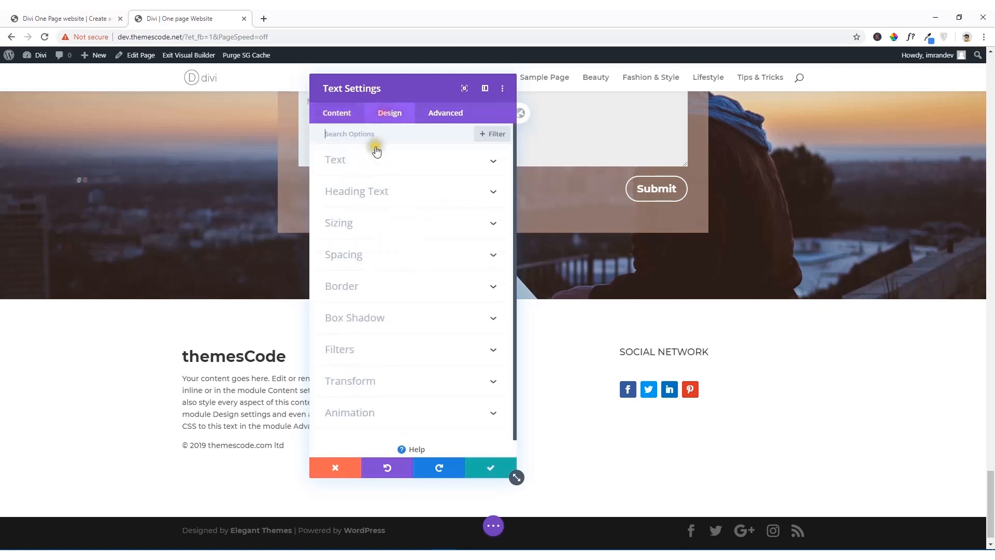
pyautogui.click(369, 192)
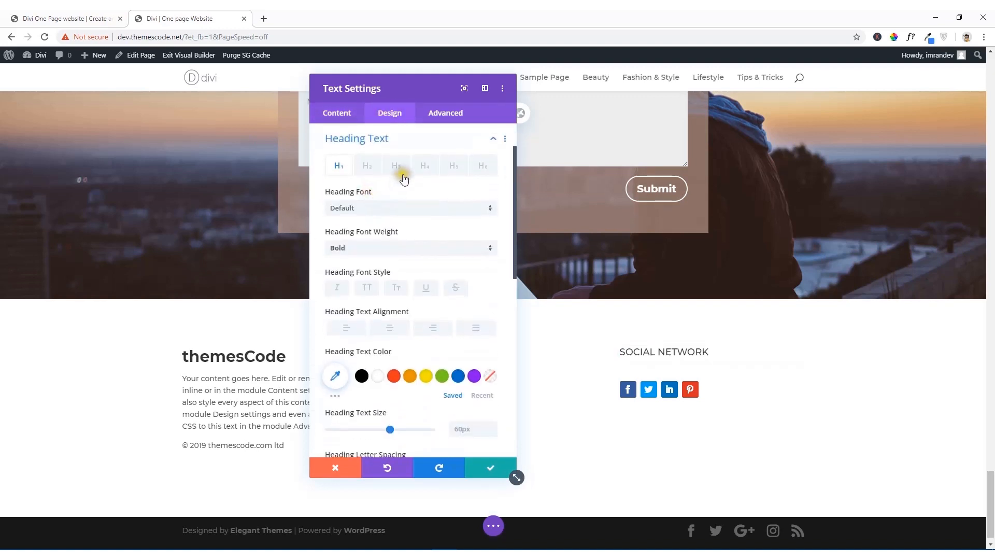
pyautogui.click(422, 166)
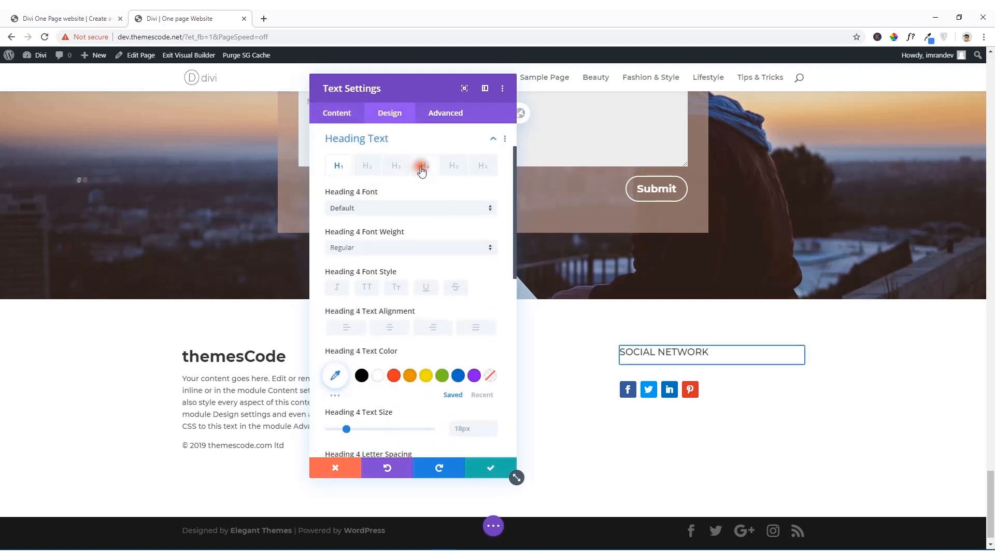
pyautogui.click(404, 209)
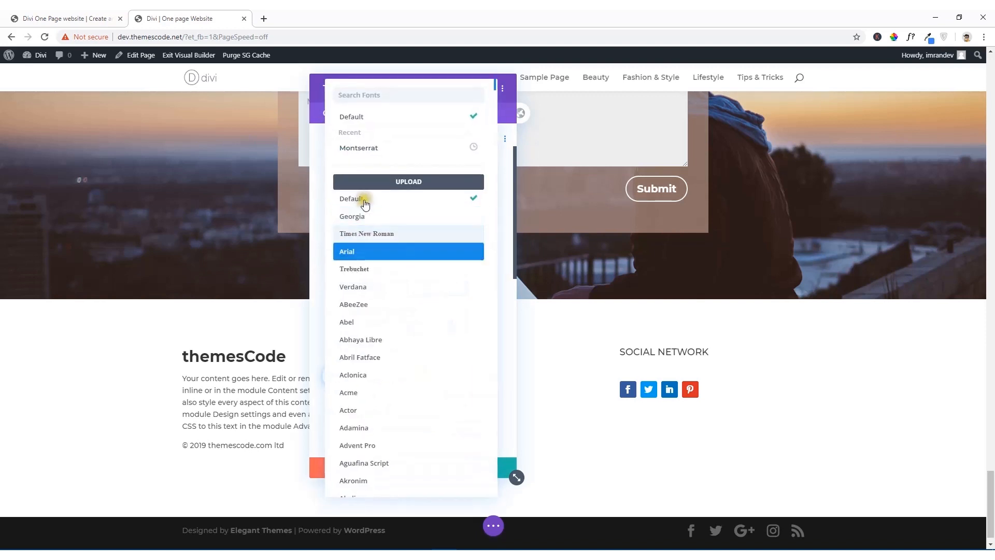
pyautogui.click(376, 150)
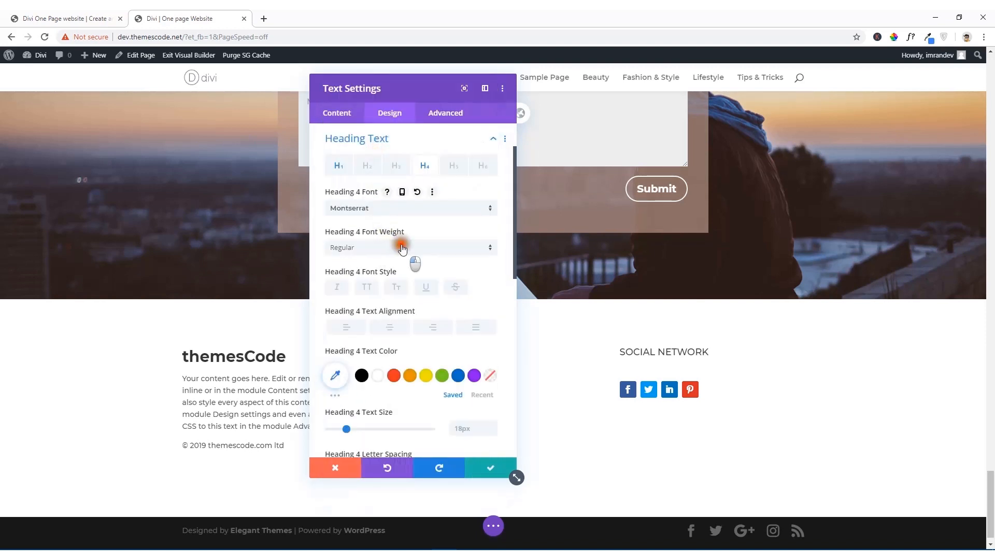
pyautogui.click(409, 254)
pyautogui.click(376, 363)
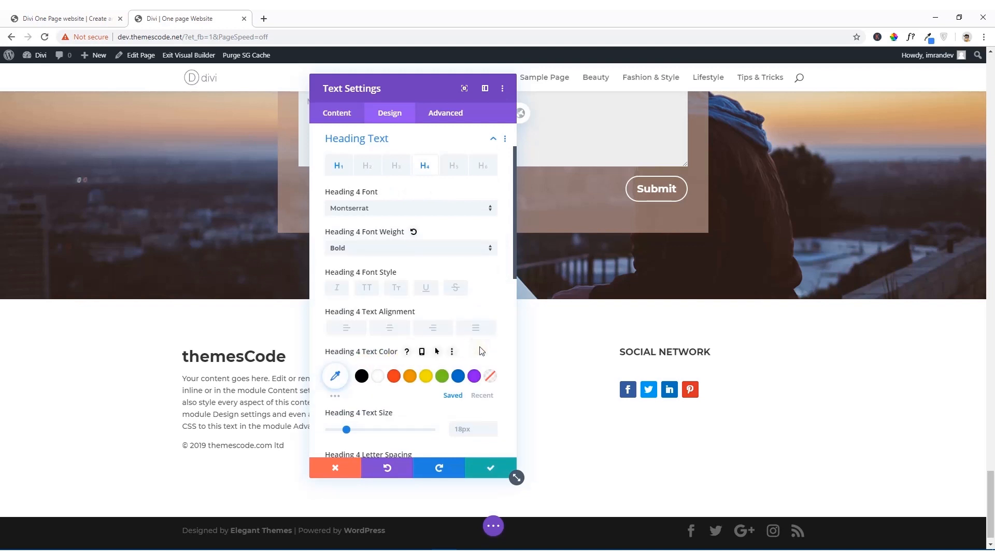
pyautogui.click(493, 468)
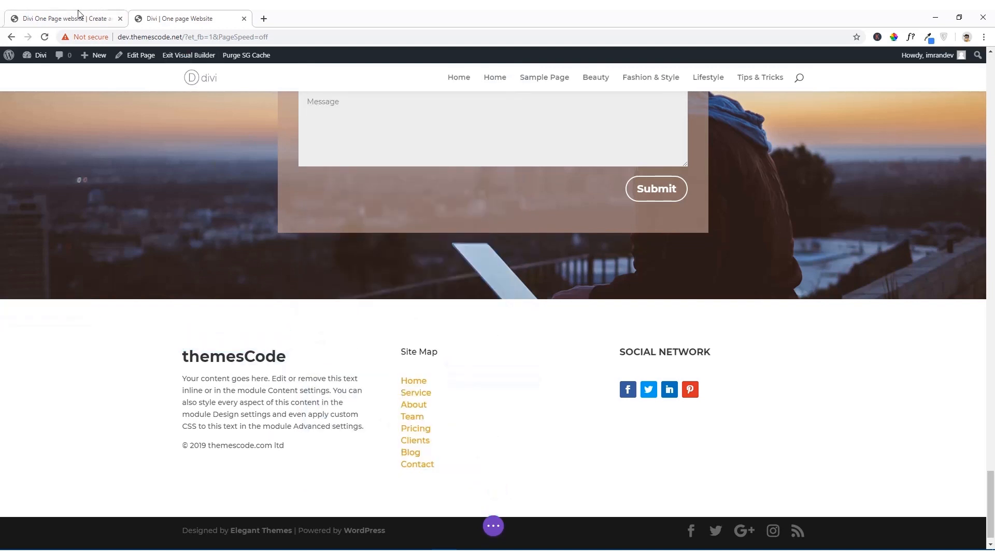
# Step: Switch to the reference site, sample its footer background color and copy the hex code 494949
pyautogui.click(78, 14)
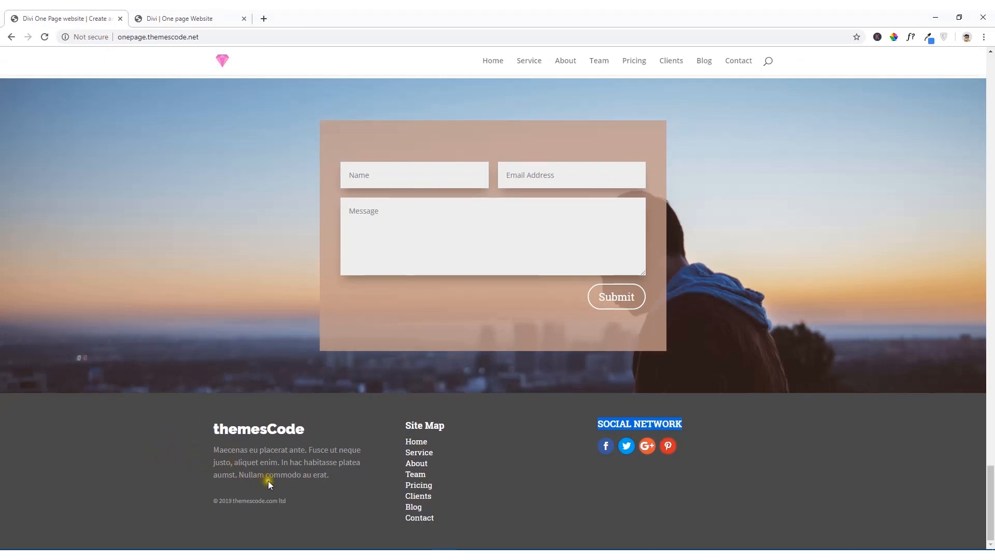
pyautogui.click(512, 478)
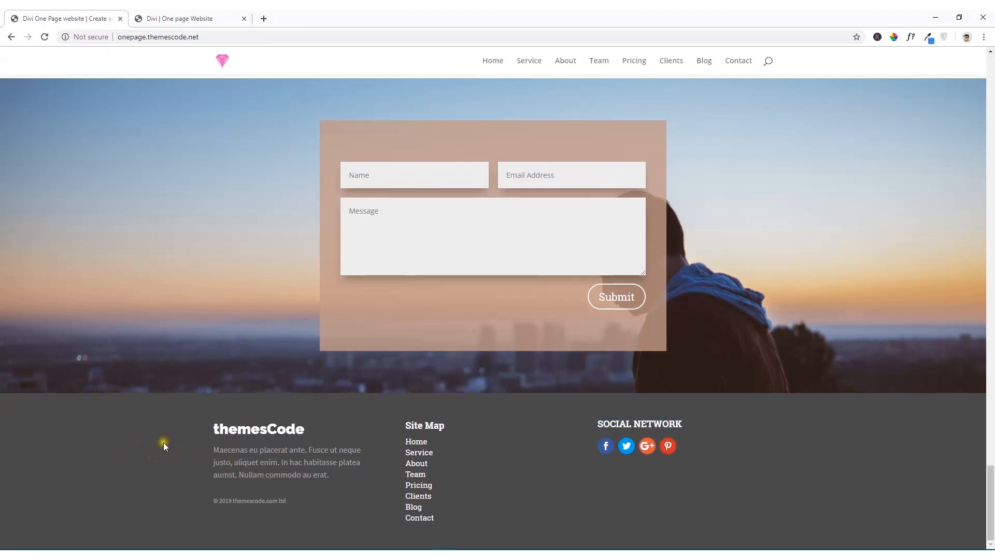
pyautogui.click(886, 33)
pyautogui.click(108, 456)
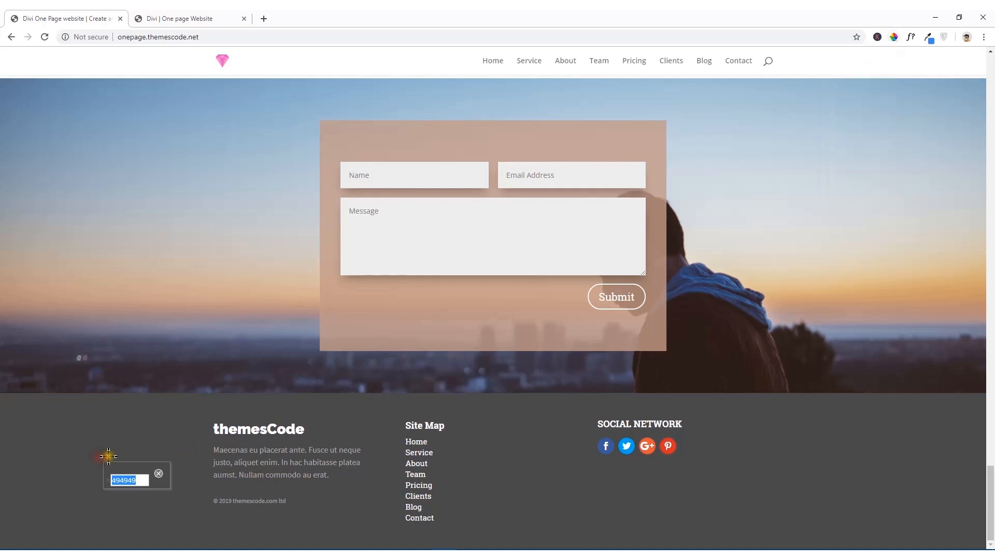
pyautogui.rightClick(124, 480)
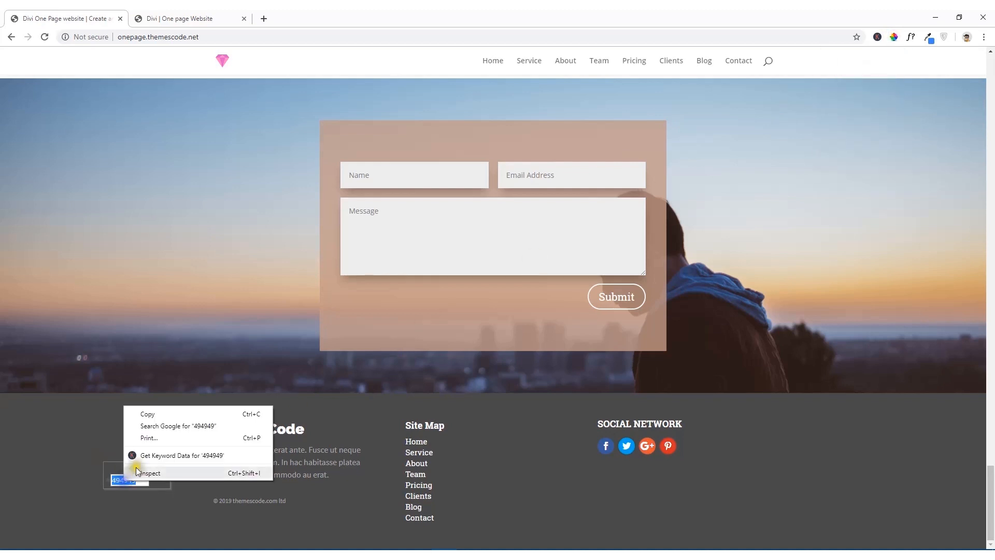
pyautogui.click(149, 413)
# Step: Return to the site being built, set the footer section's background color to #494949 and save the section settings
pyautogui.click(155, 14)
pyautogui.moveTo(67, 325)
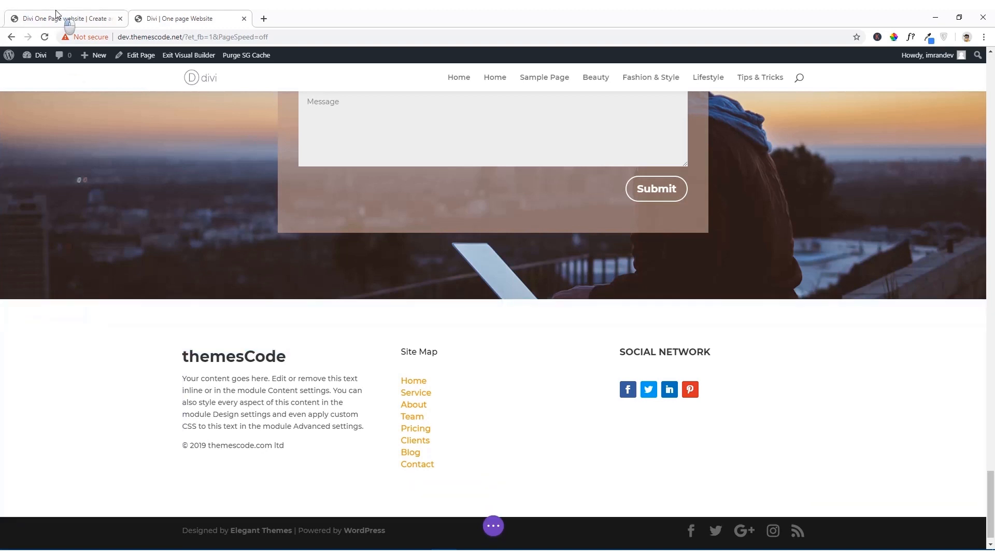
pyautogui.click(73, 16)
pyautogui.click(181, 11)
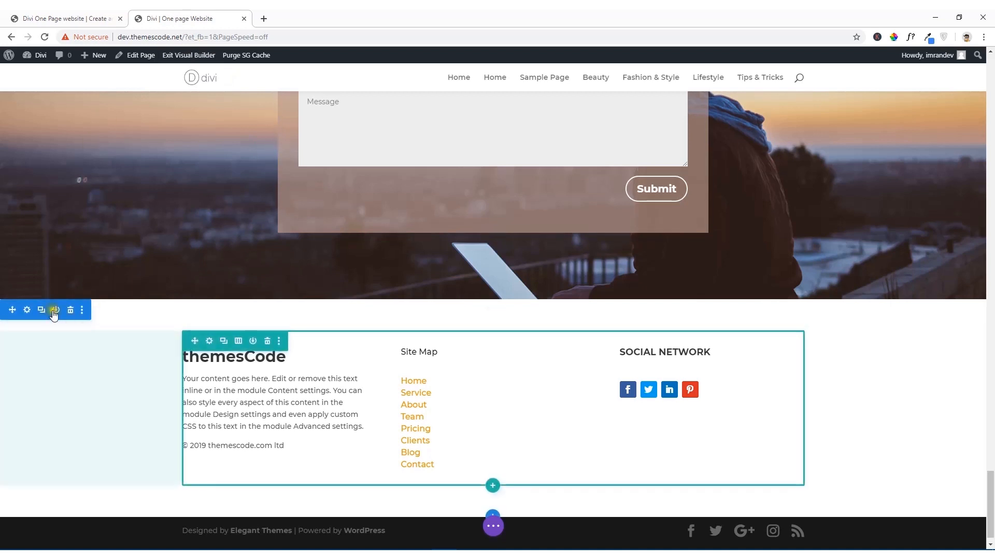
pyautogui.click(28, 314)
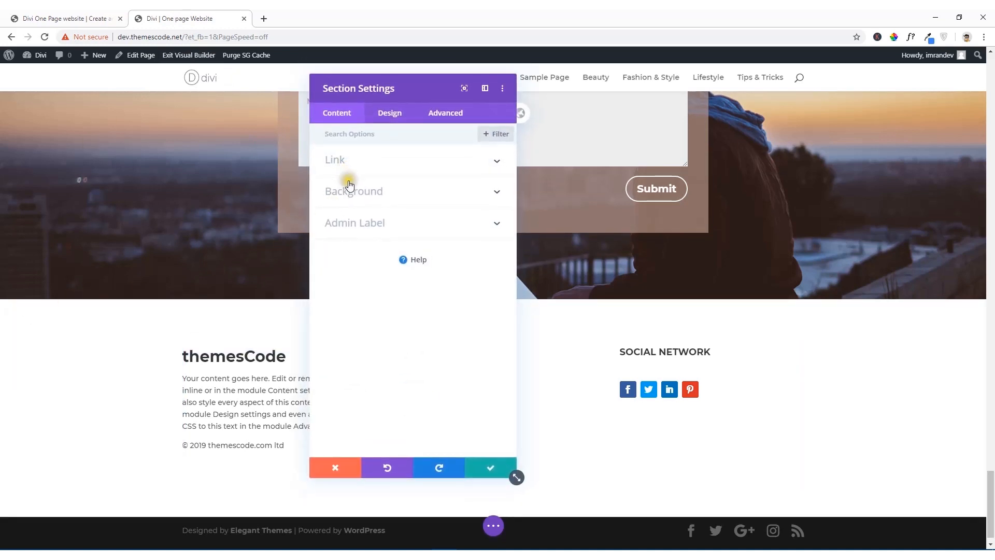
pyautogui.click(347, 191)
pyautogui.click(376, 275)
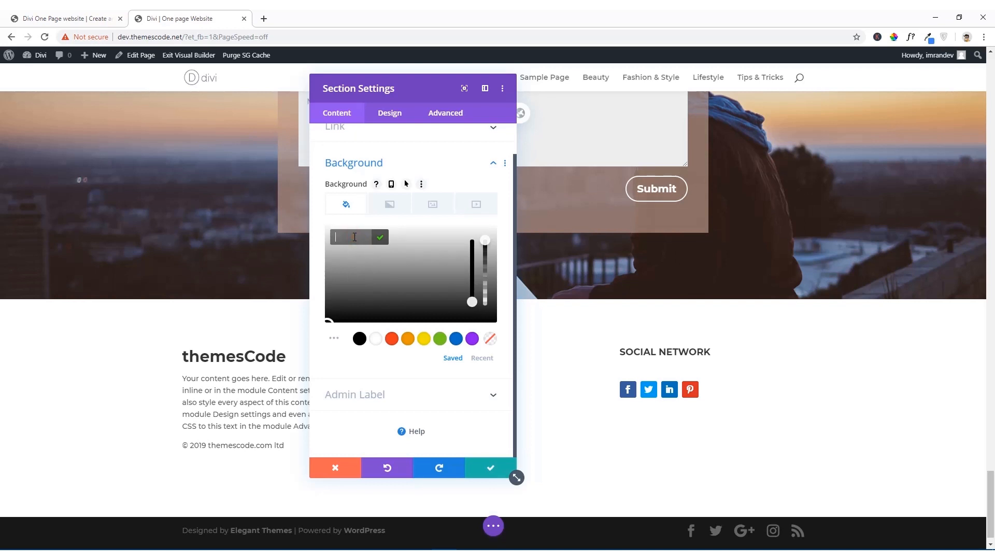
pyautogui.hotkey('ctrl', 'v')
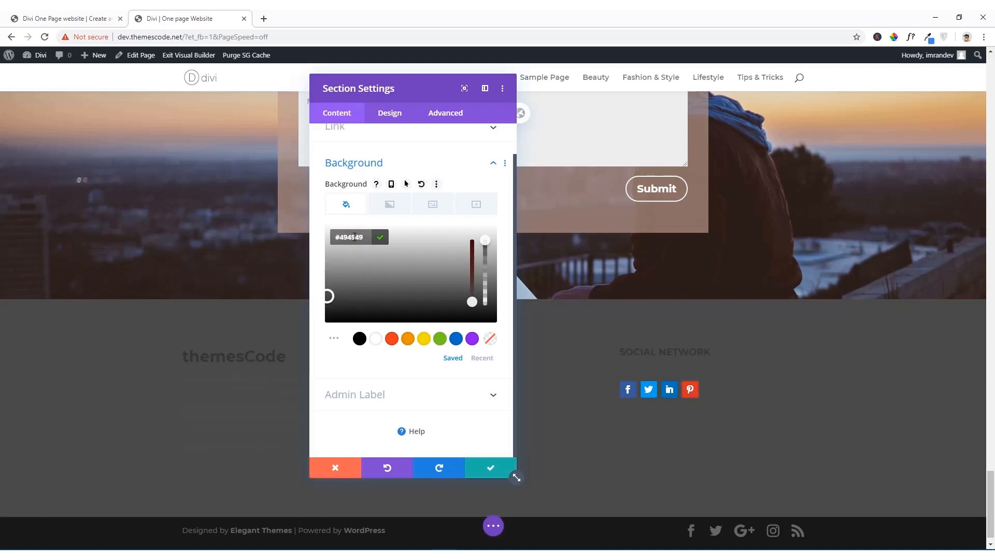
pyautogui.moveTo(686, 100); pyautogui.dragTo(741, 97)
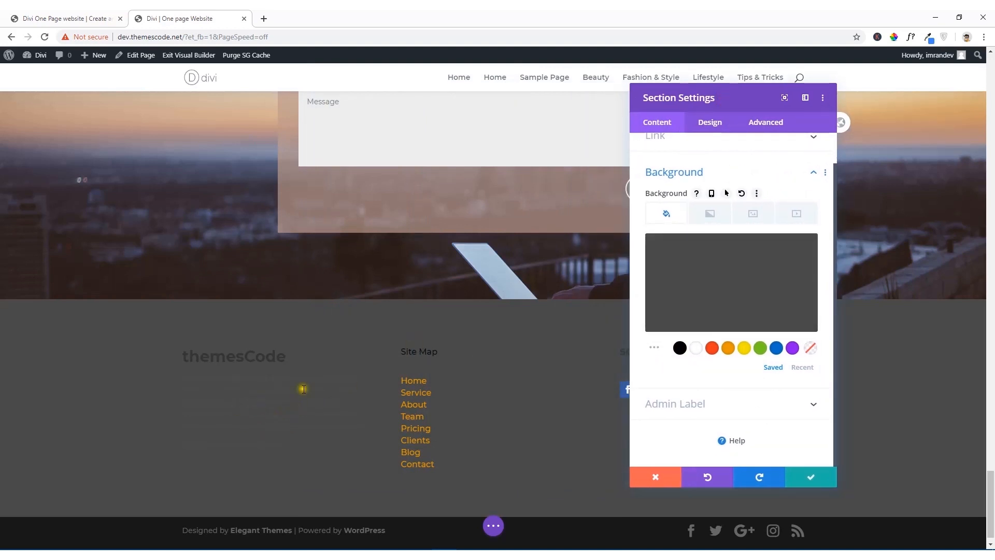
pyautogui.click(814, 479)
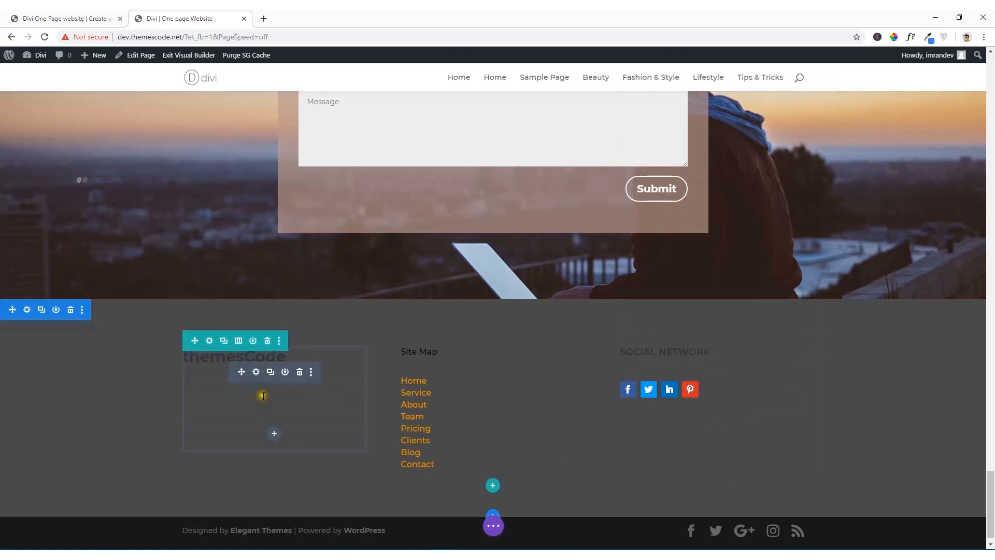
# Step: In the themesCode Text module in the footer's first column, set the H1 heading weight to Bold and color to #ffffff
pyautogui.click(256, 373)
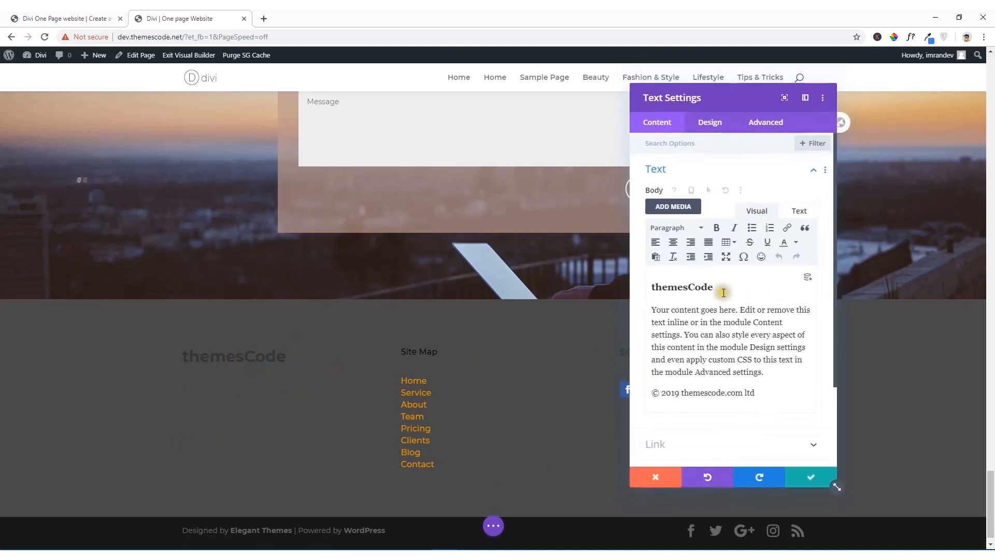
pyautogui.click(710, 122)
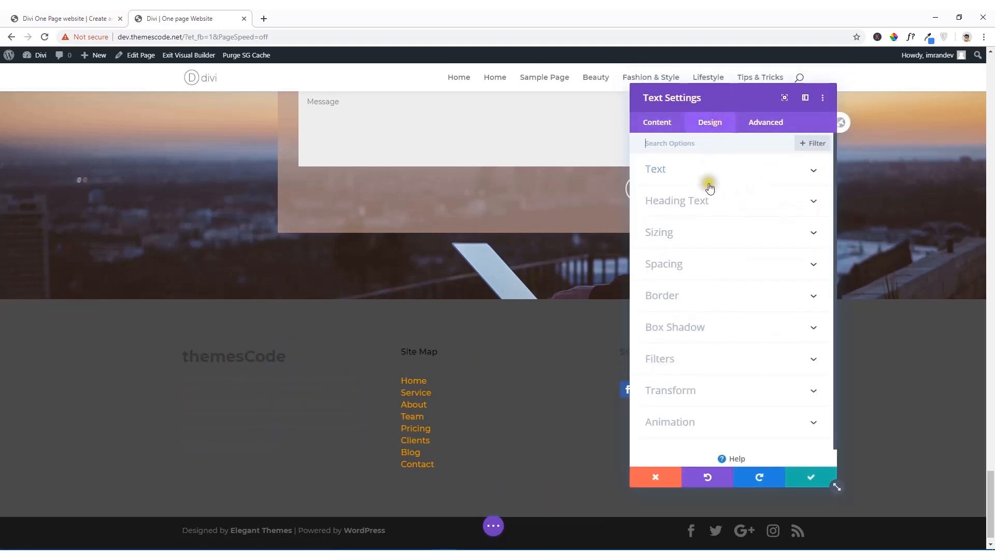
pyautogui.click(706, 206)
pyautogui.scroll(-3, 694, 318)
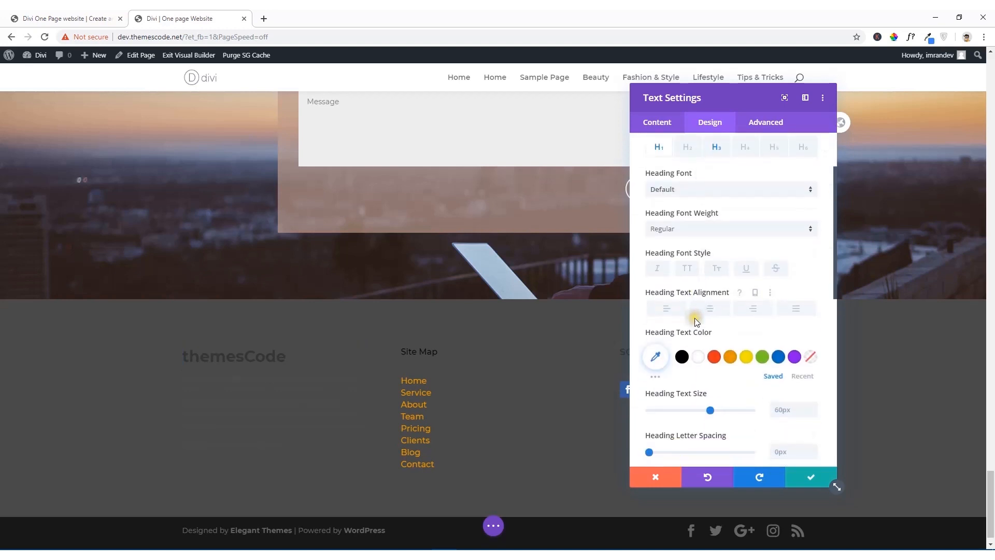
pyautogui.scroll(1, 695, 218)
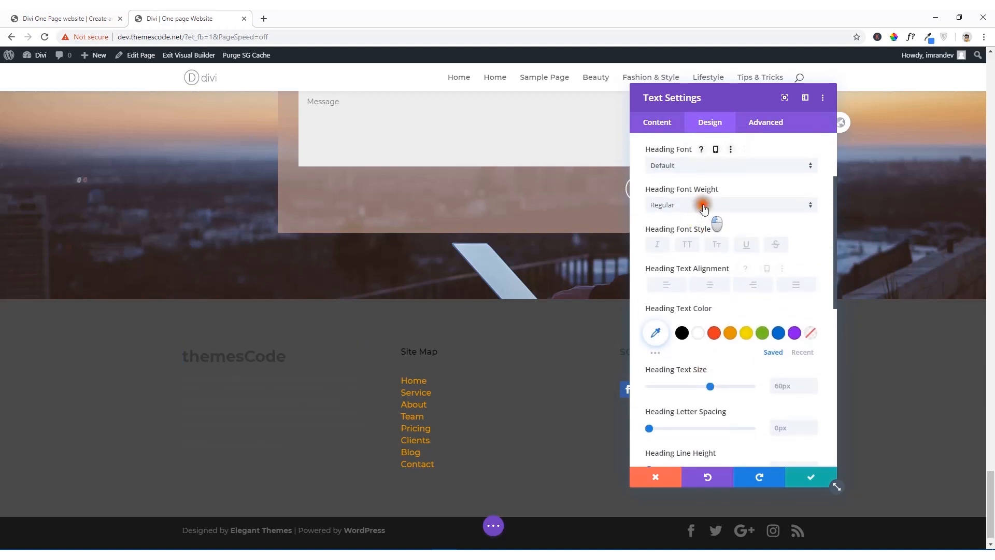
pyautogui.click(695, 207)
pyautogui.click(684, 268)
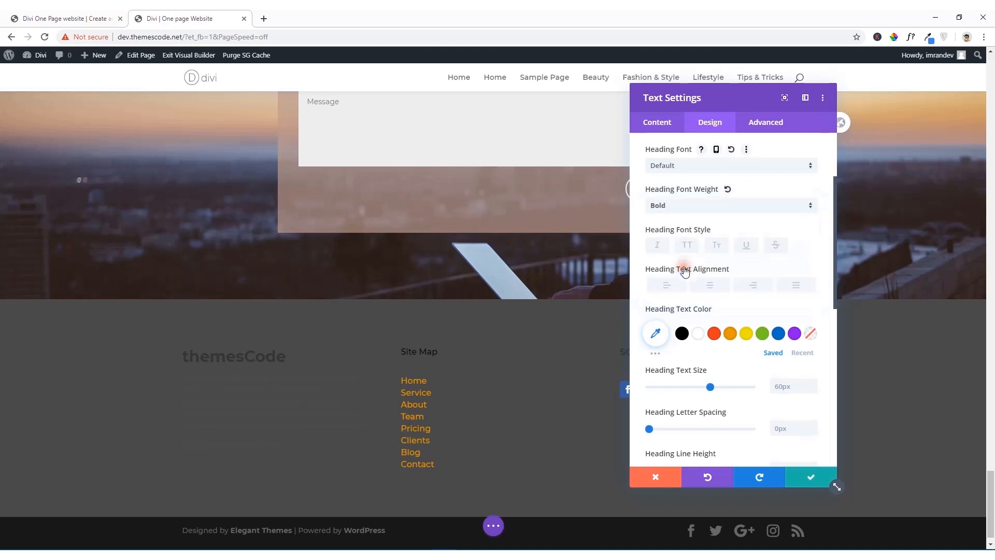
pyautogui.click(697, 337)
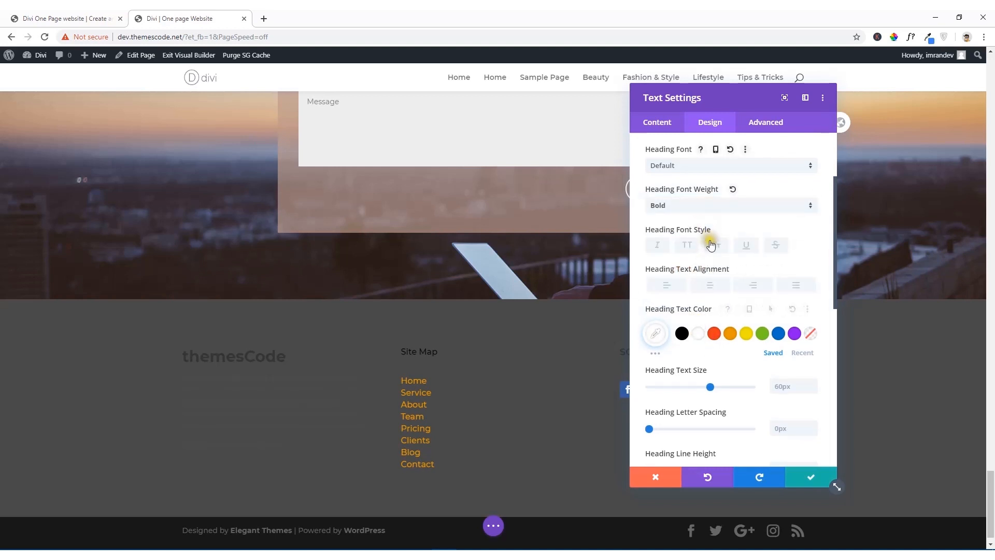
# Step: Set the H3 heading text color of the themesCode Text module to white (#ffffff)
pyautogui.scroll(2, 710, 179)
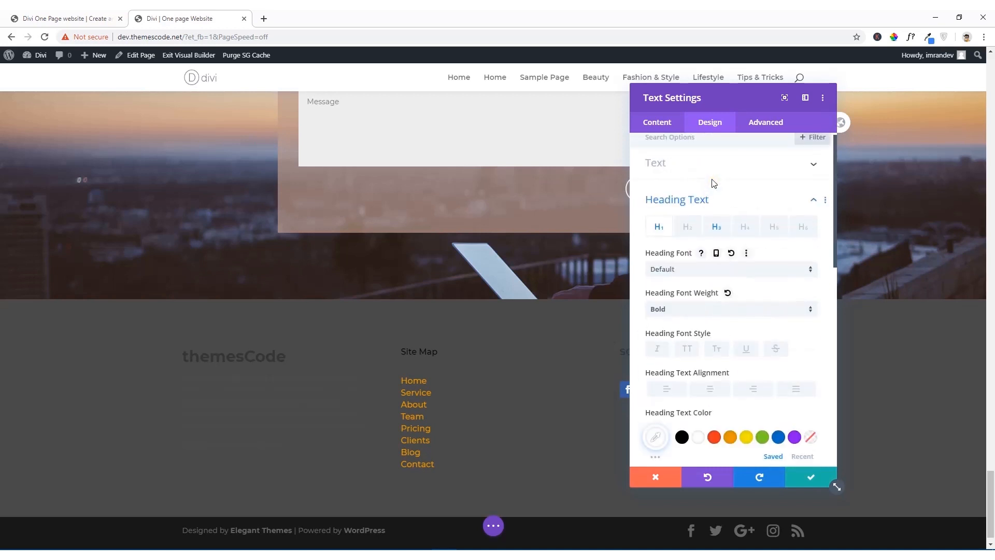
pyautogui.click(729, 238)
pyautogui.click(698, 438)
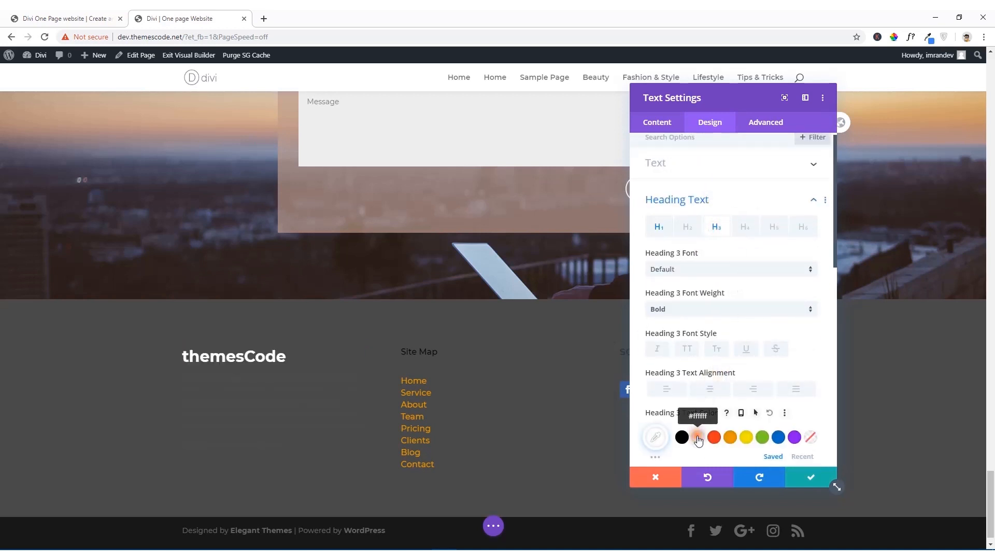
# Step: Set the body text color of the themesCode Text module to white
pyautogui.scroll(-8, 736, 343)
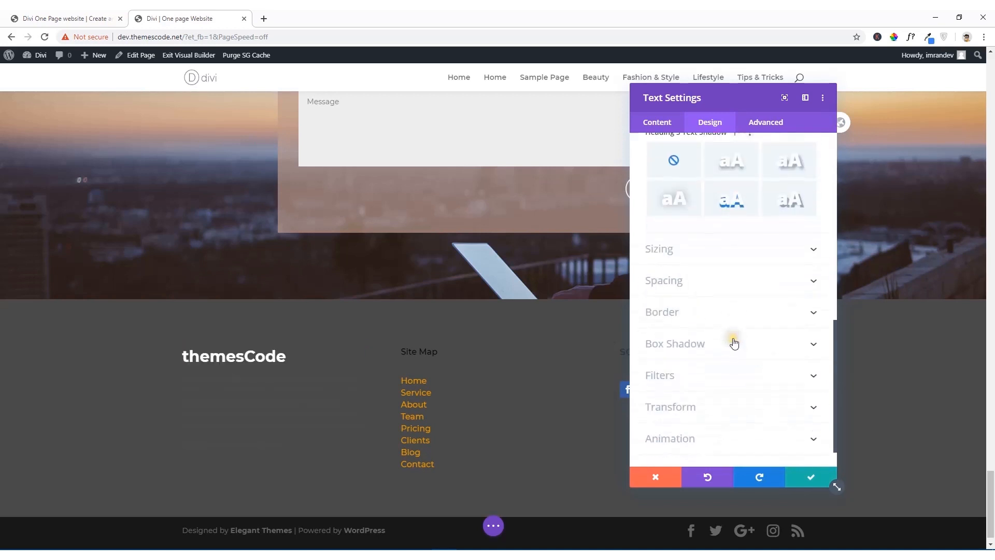
pyautogui.scroll(5, 683, 320)
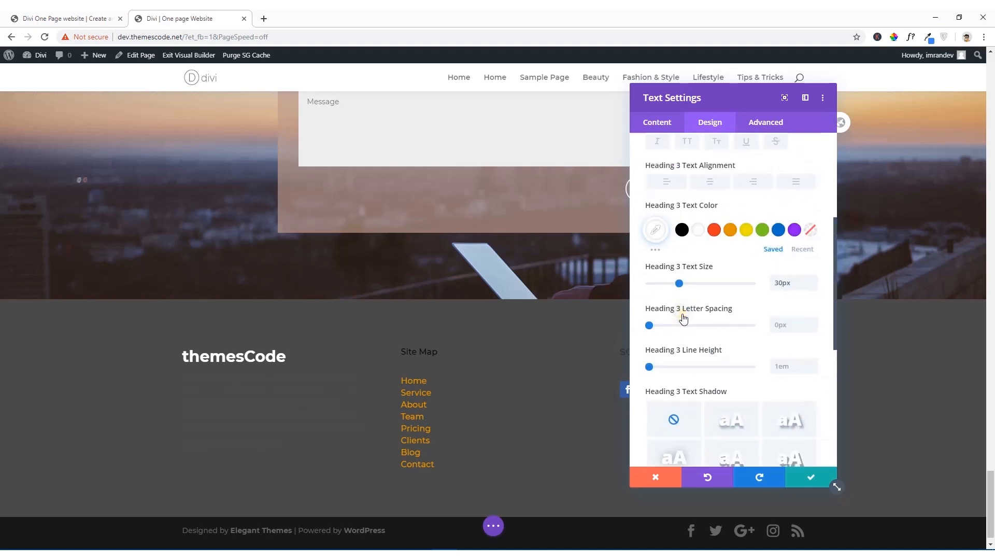
pyautogui.scroll(4, 683, 318)
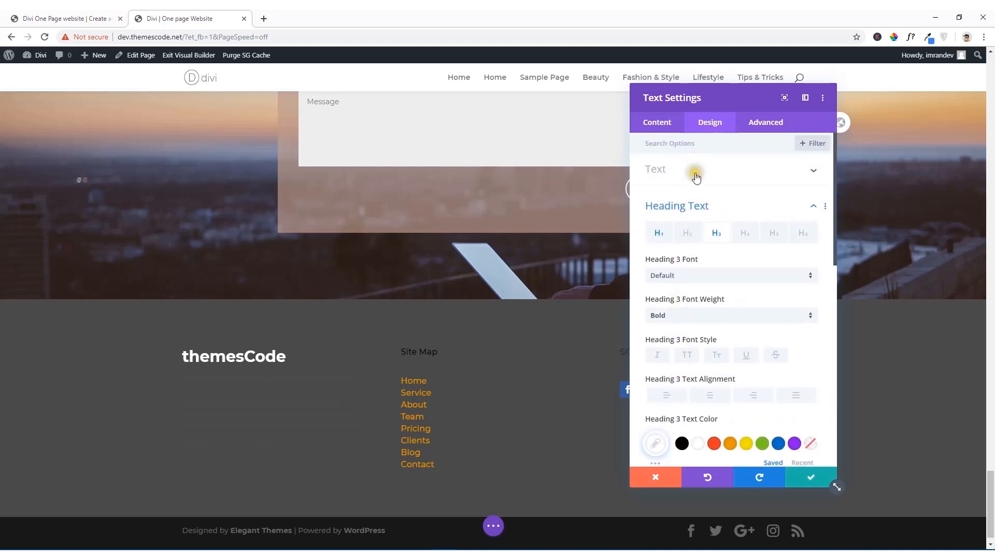
pyautogui.click(696, 177)
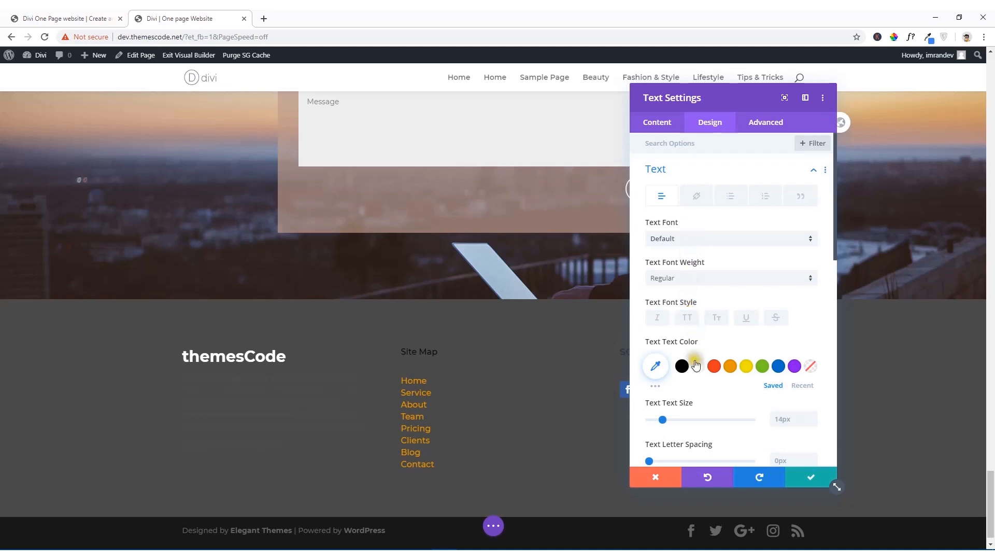
pyautogui.click(696, 366)
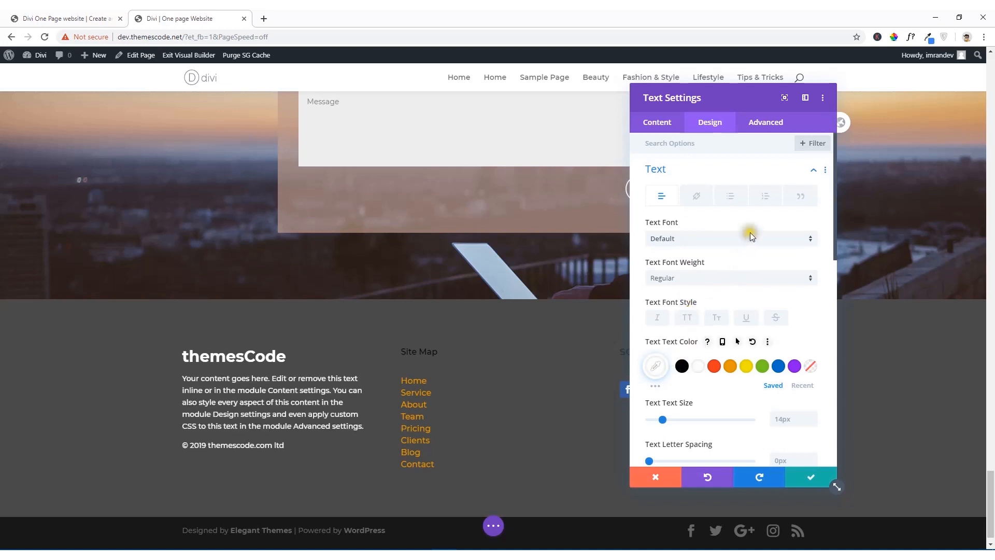
# Step: Save the themesCode text settings and format the "Site Map" line in the footer's middle column as Heading 3
pyautogui.click(803, 478)
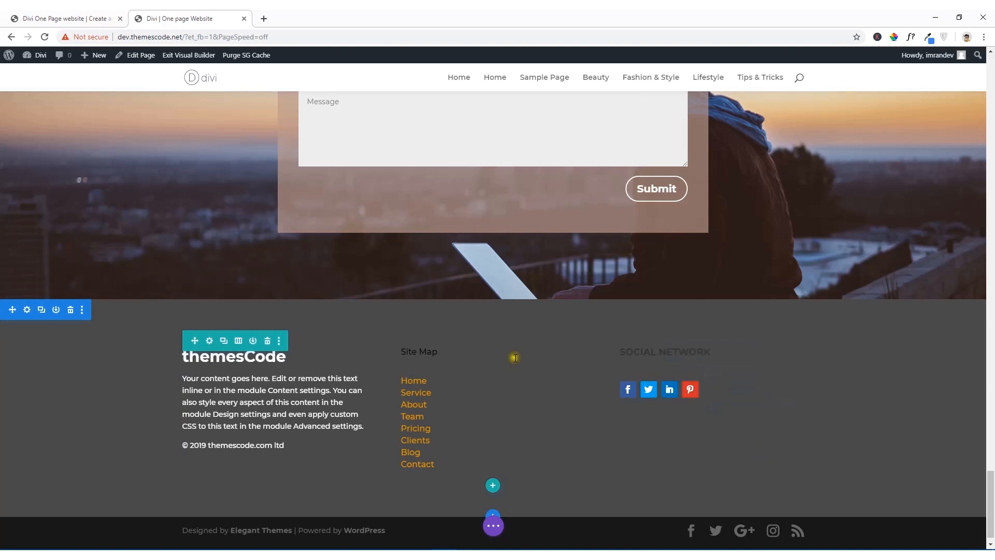
pyautogui.click(475, 372)
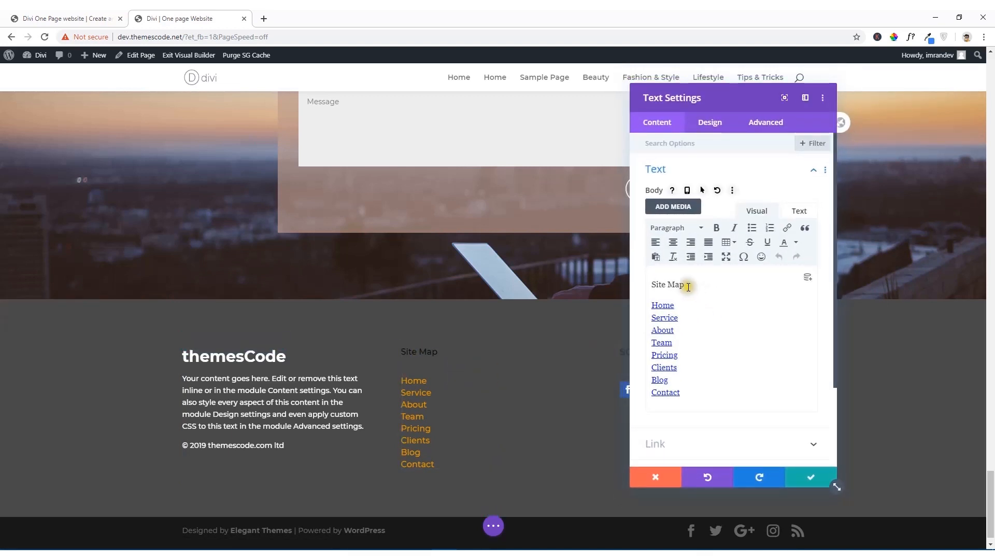
pyautogui.moveTo(688, 284); pyautogui.dragTo(644, 284)
pyautogui.click(684, 230)
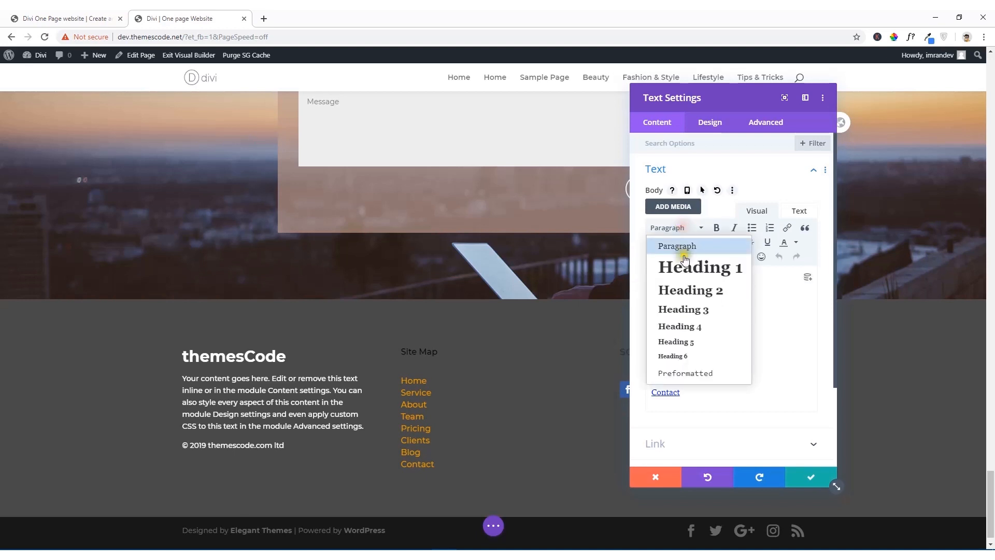
pyautogui.click(709, 309)
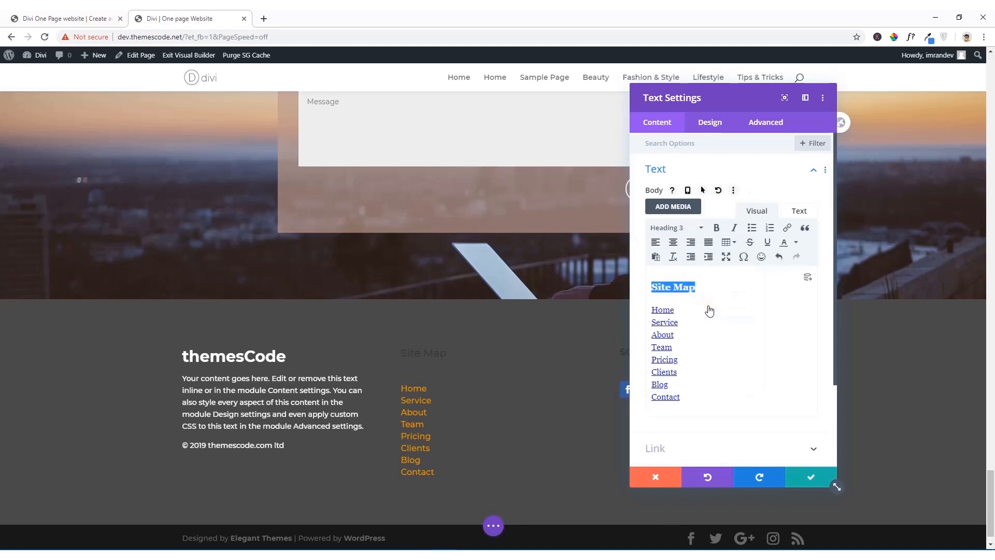
# Step: Set the Heading 3 text color of the Site Map Text module to white (#ffffff)
pyautogui.click(716, 120)
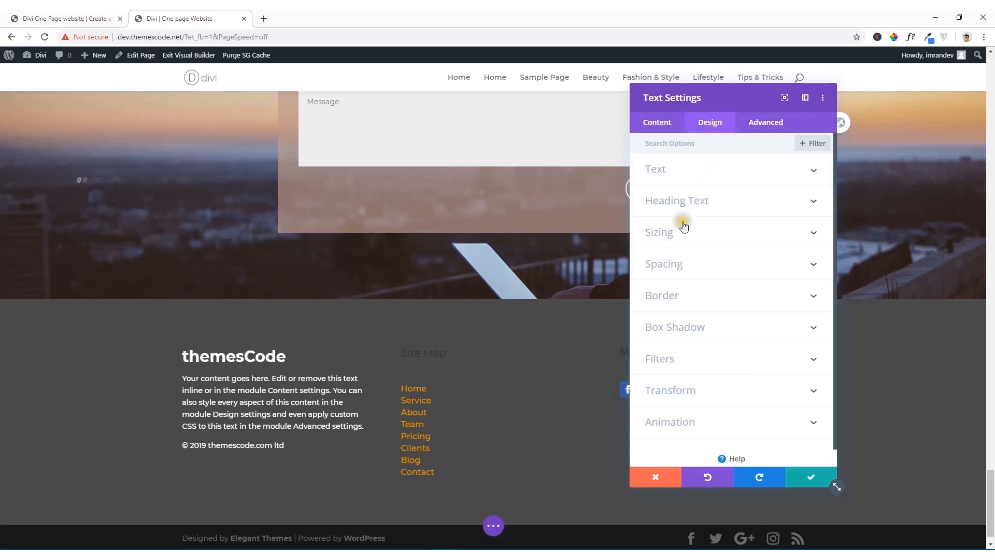
pyautogui.click(690, 205)
pyautogui.click(716, 174)
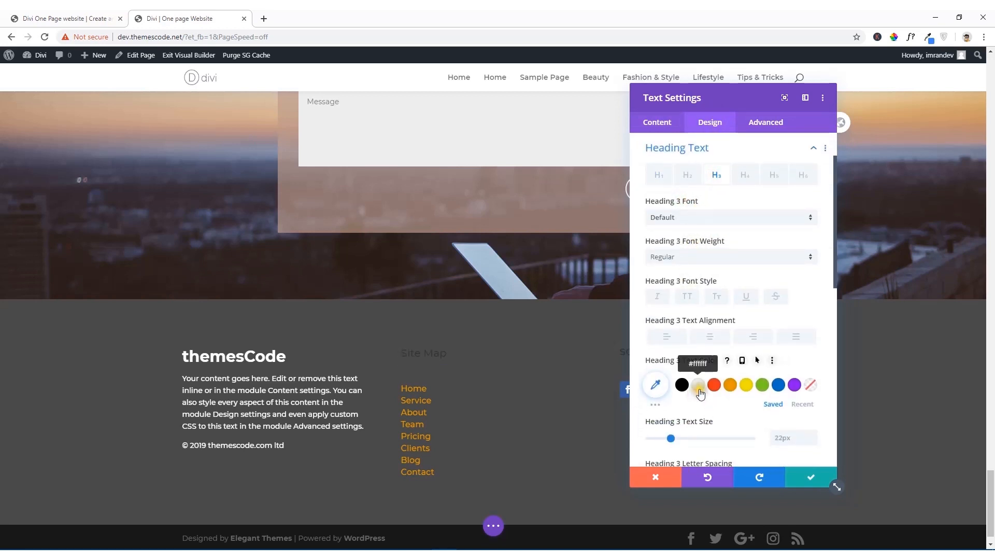
pyautogui.click(699, 395)
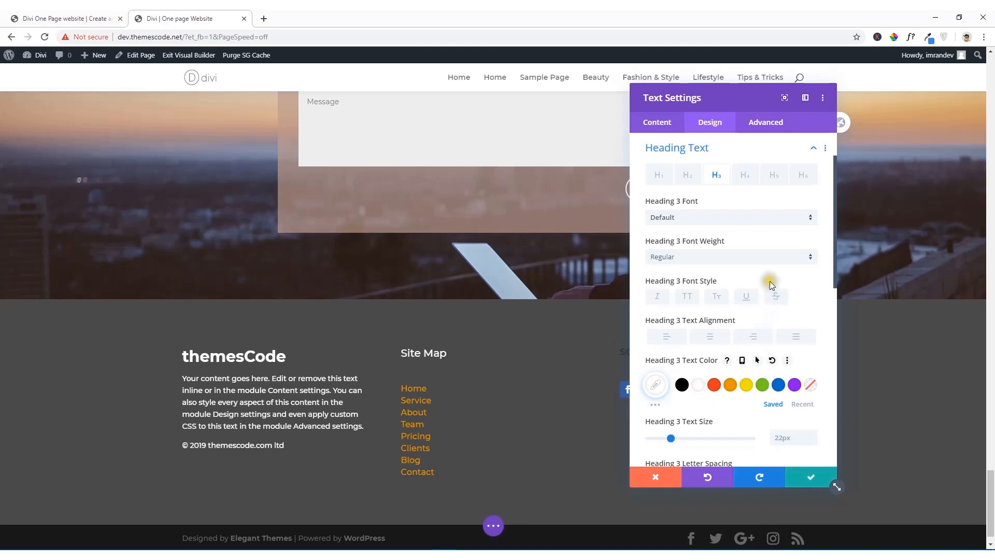
pyautogui.scroll(-4, 726, 299)
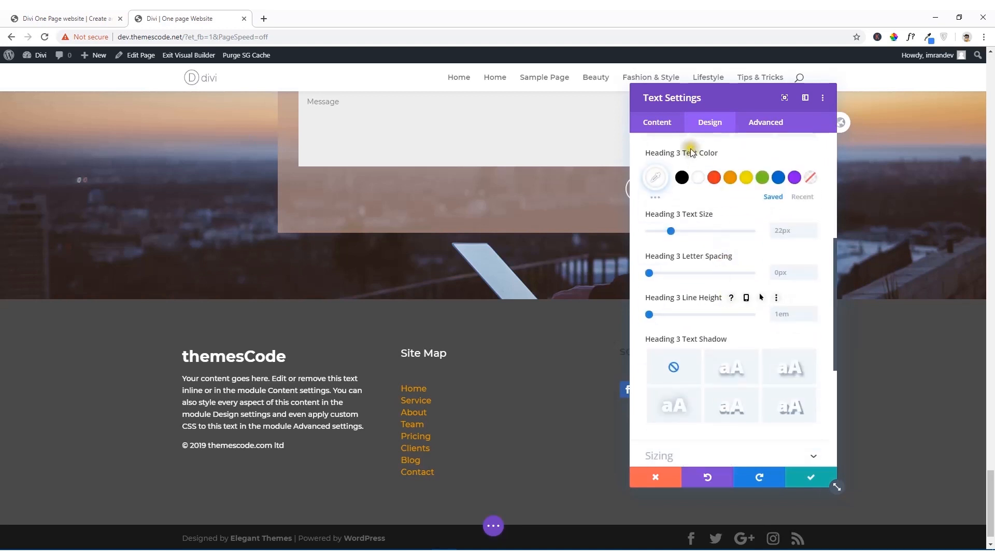
# Step: Check the Site Map module's HTML source and save its settings
pyautogui.click(669, 124)
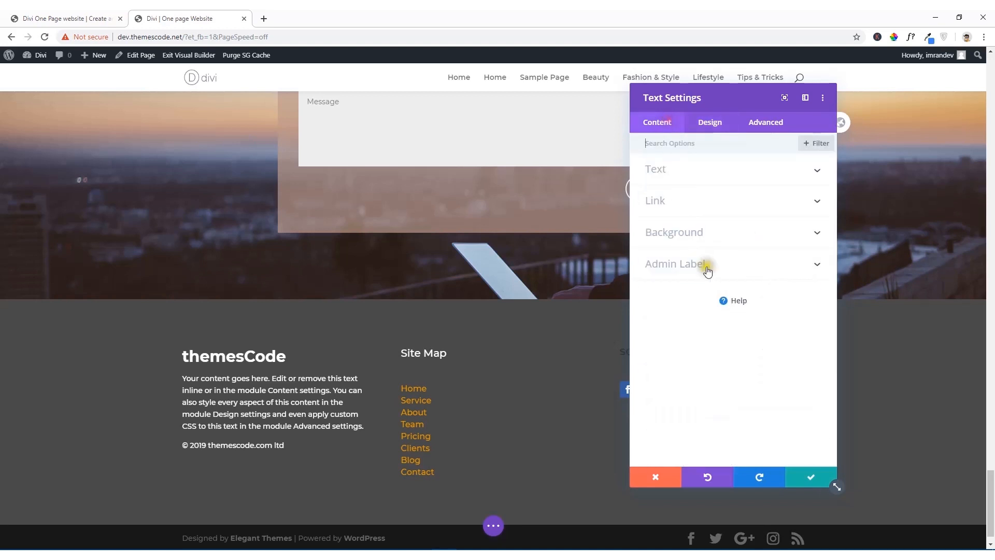
pyautogui.click(687, 171)
pyautogui.click(802, 212)
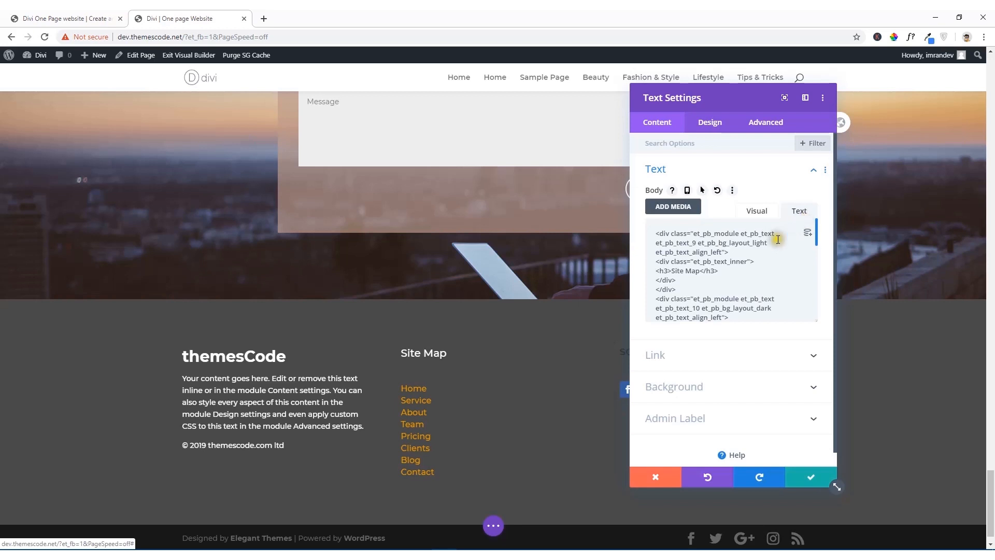
pyautogui.click(710, 124)
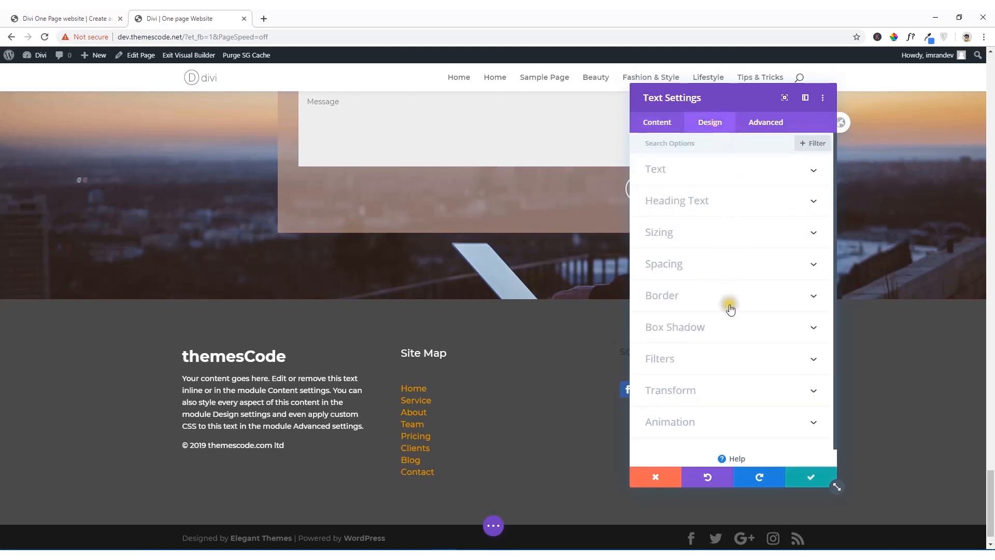
pyautogui.click(810, 481)
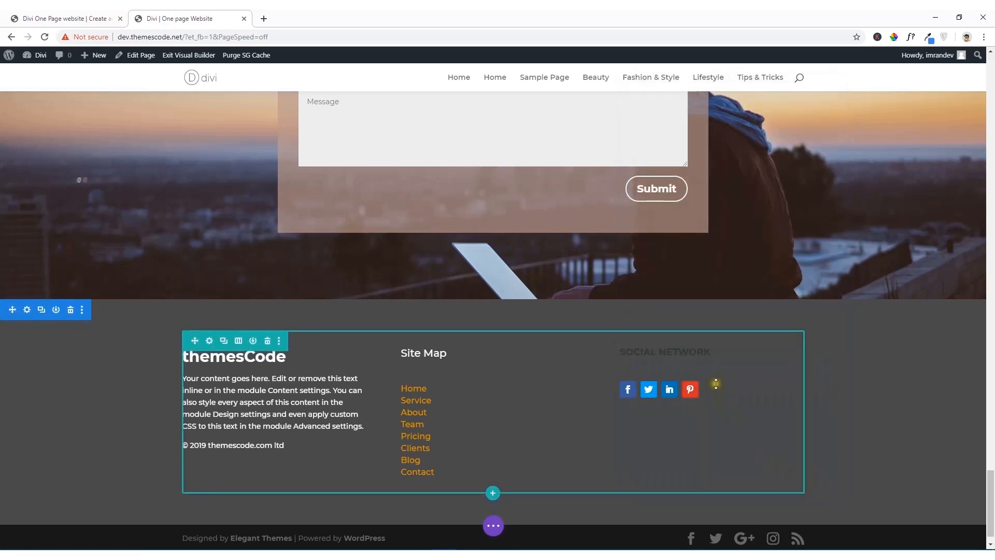
# Step: Set the Heading 4 text color of the footer's SOCIAL NETWORK Text module to white (#ffffff) and save the module
pyautogui.click(694, 352)
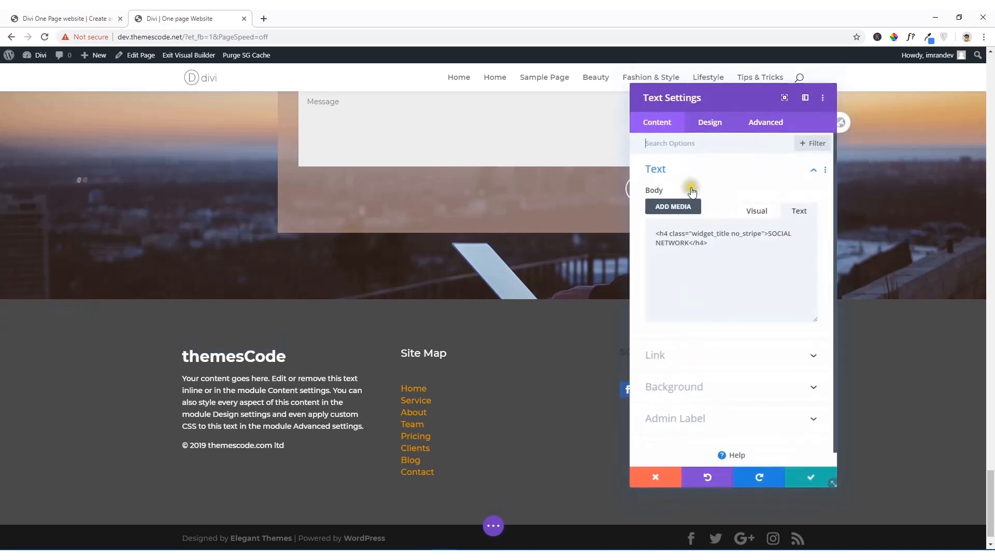
pyautogui.click(708, 125)
pyautogui.click(698, 202)
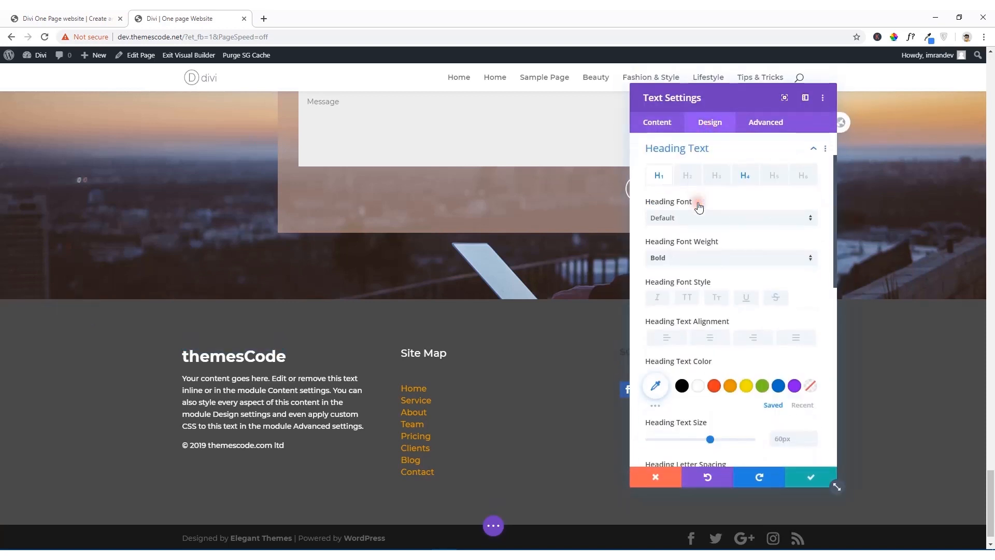
pyautogui.click(742, 177)
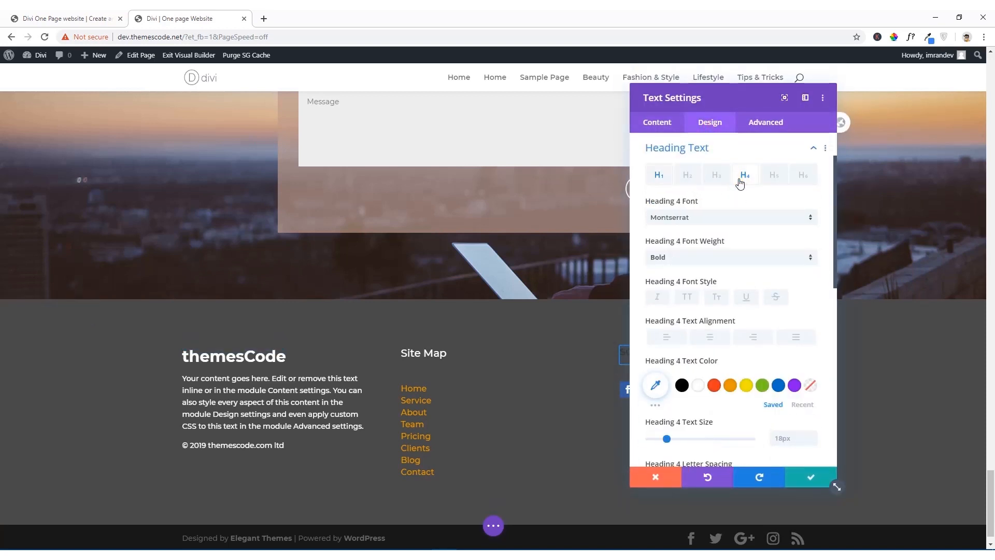
pyautogui.click(696, 389)
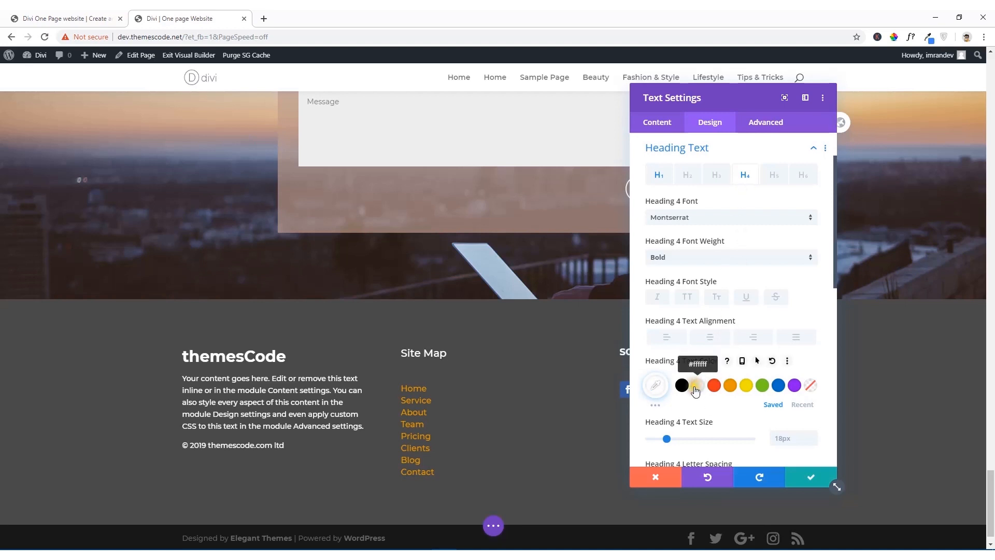
pyautogui.moveTo(742, 97); pyautogui.dragTo(416, 85)
pyautogui.click(483, 467)
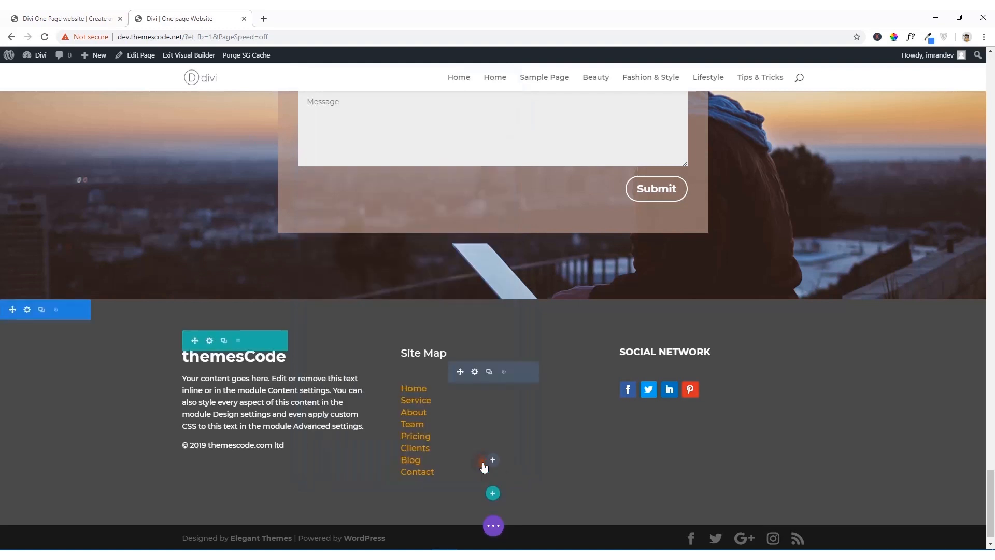
# Step: Save the whole page in the Visual Builder
pyautogui.click(493, 527)
pyautogui.click(953, 526)
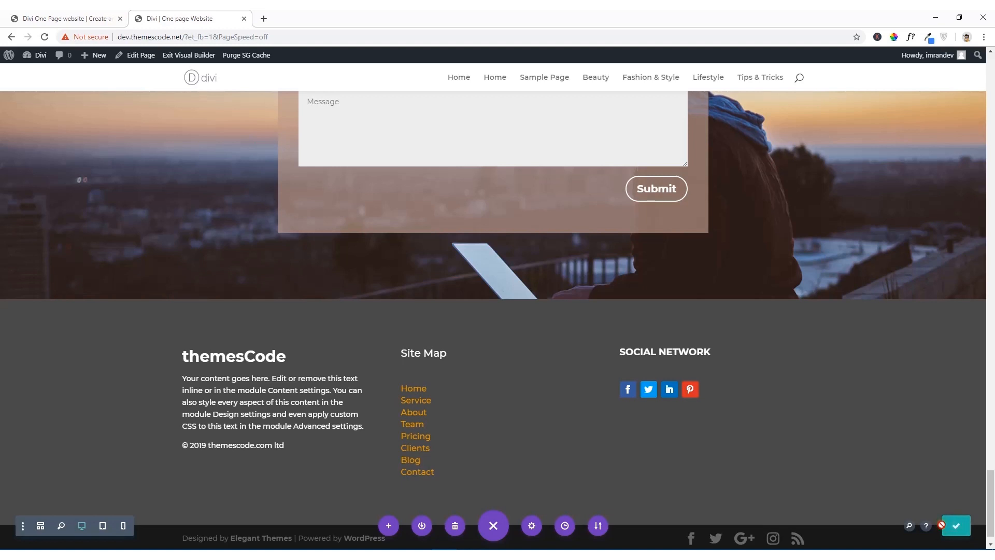
pyautogui.scroll(-1, 541, 438)
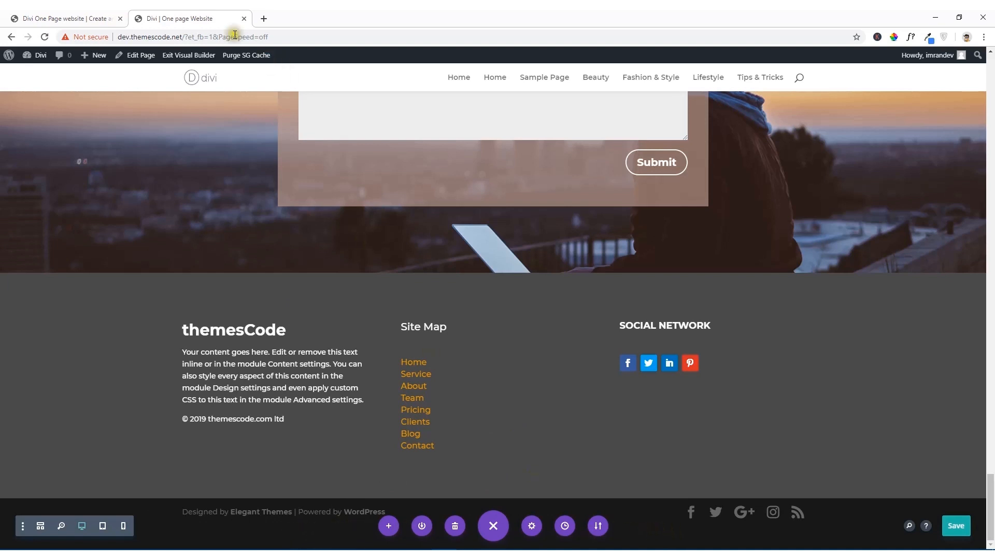
# Step: Open the live site dev.themescode.net in a new browser tab and review the page down to the footer
pyautogui.moveTo(182, 36); pyautogui.dragTo(117, 36)
pyautogui.hotkey('ctrl', 'c')
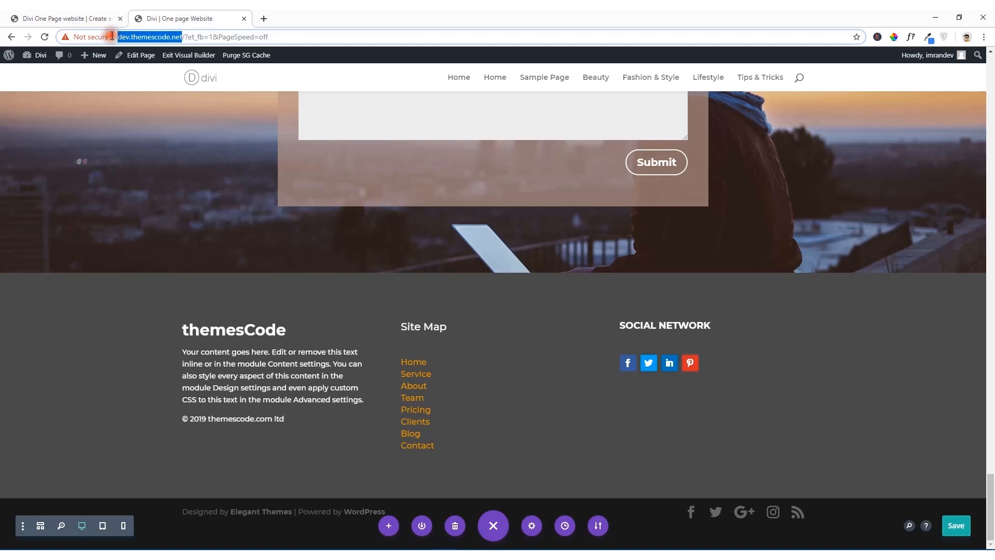
pyautogui.click(264, 18)
pyautogui.hotkey('ctrl', 'v')
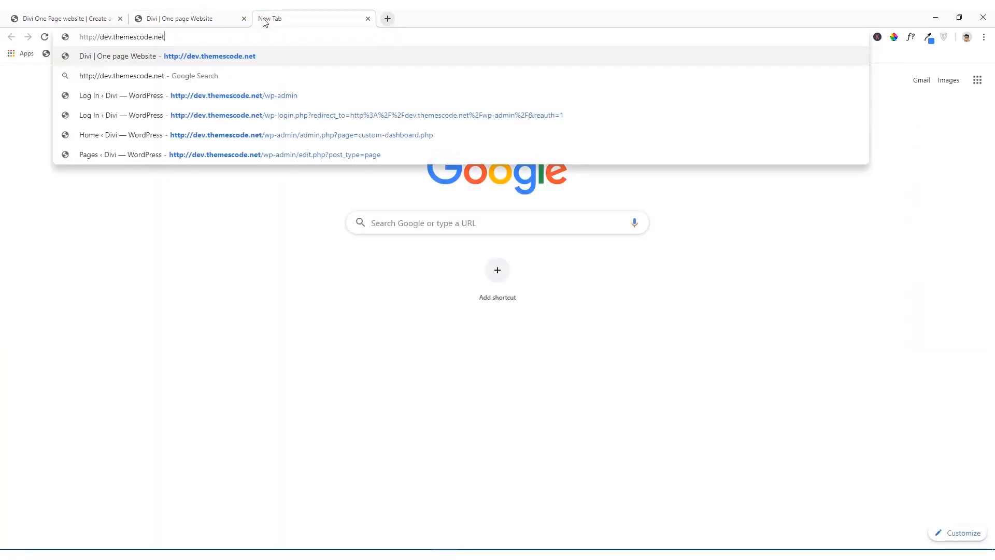
pyautogui.press('Return')
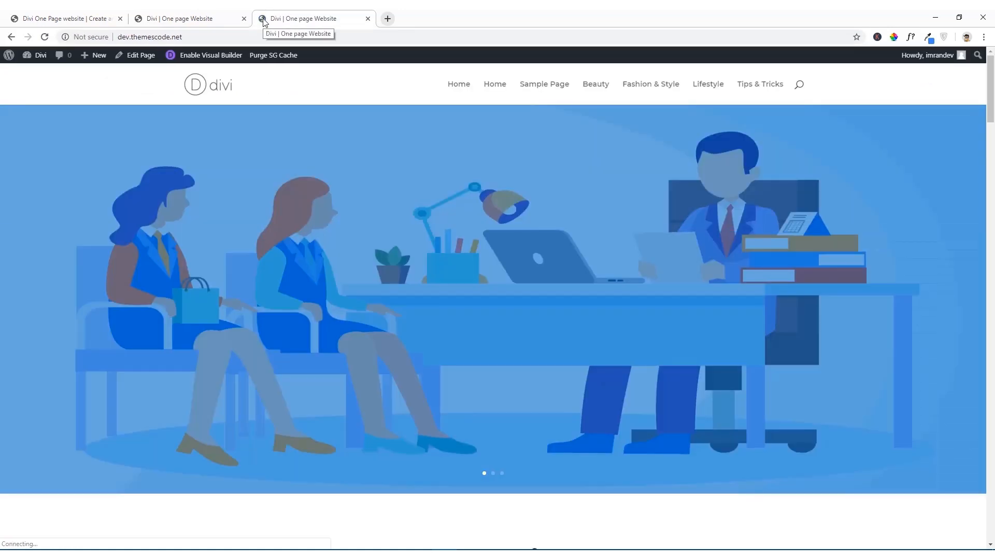
pyautogui.scroll(-5, 454, 229)
pyautogui.scroll(-20, 453, 229)
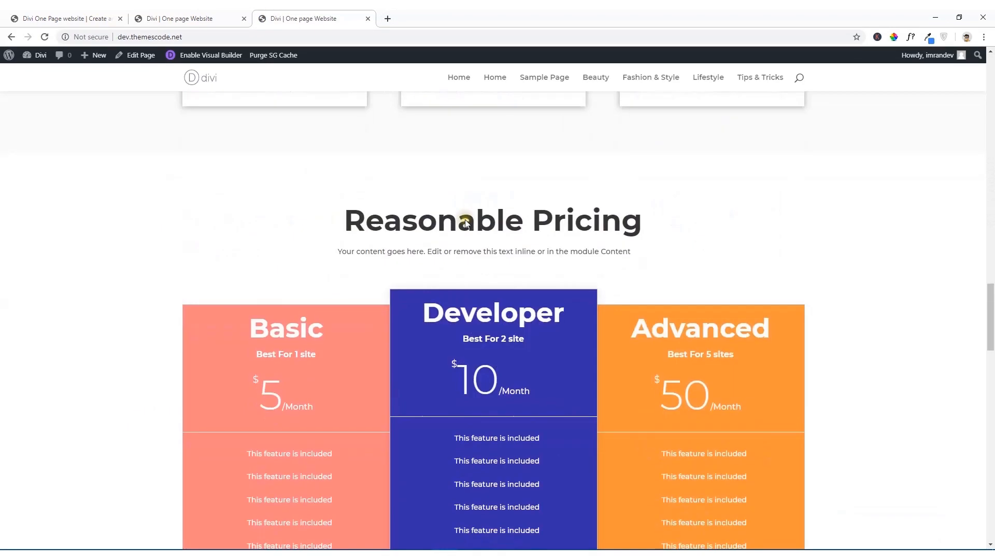
pyautogui.scroll(-3, 466, 221)
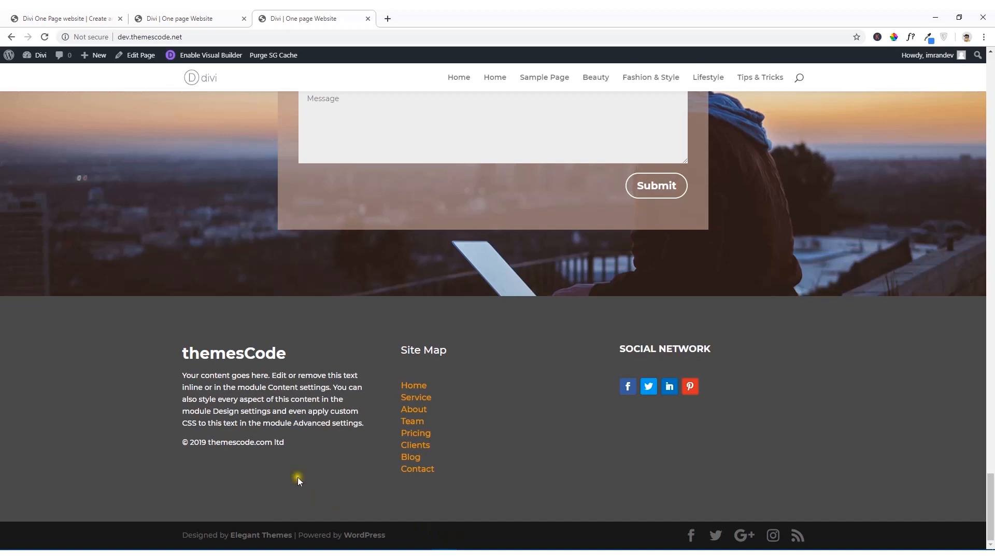
# Step: Inspect the bottom credits bar's HTML, copy the footer element's id "main-footer" and close the developer tools
pyautogui.rightClick(629, 542)
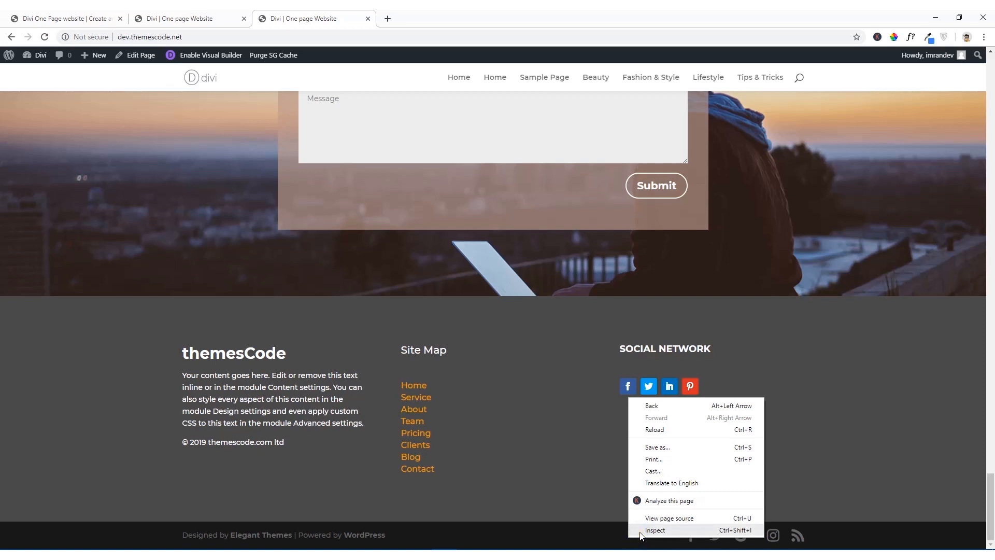
pyautogui.click(560, 542)
pyautogui.rightClick(559, 539)
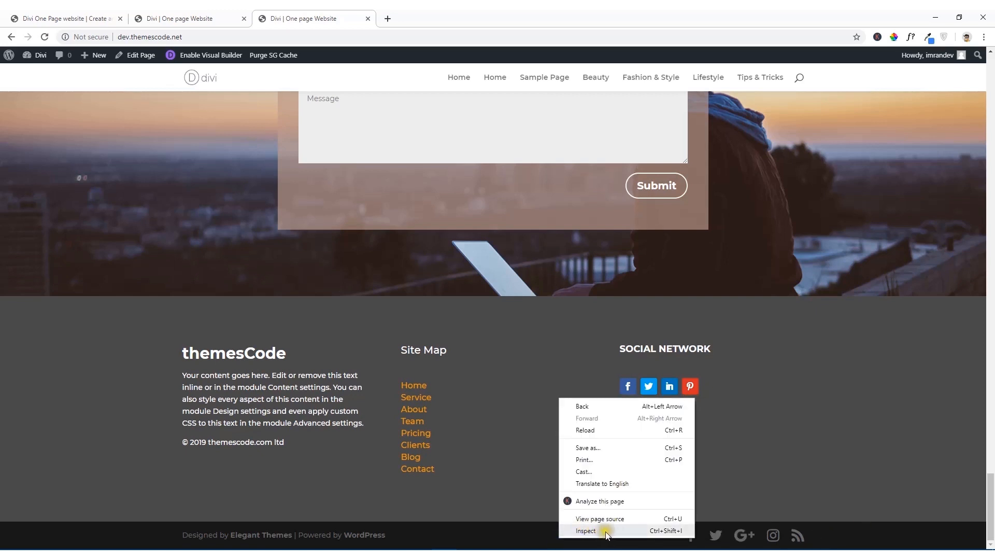
pyautogui.click(594, 532)
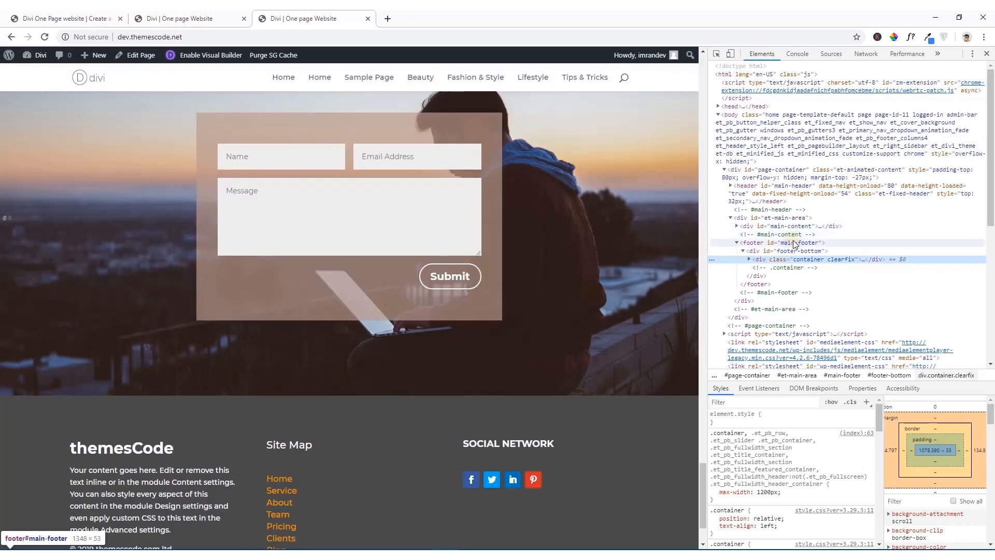
pyautogui.click(793, 243)
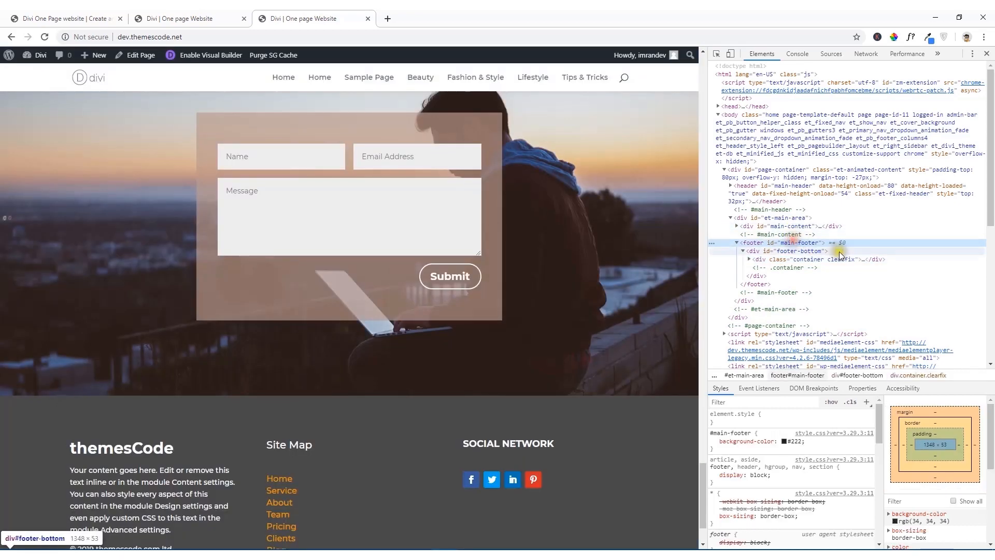
pyautogui.doubleClick(796, 244)
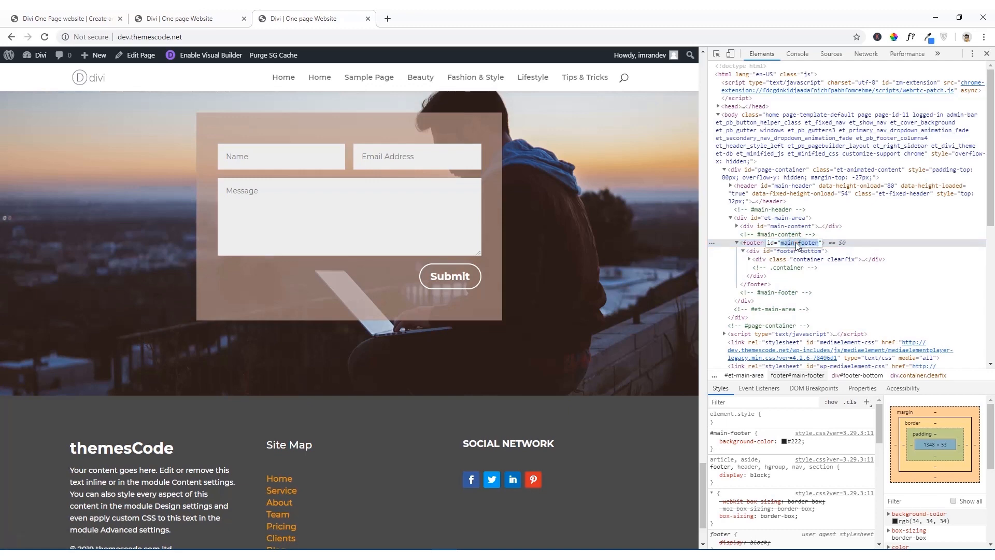
pyautogui.rightClick(797, 244)
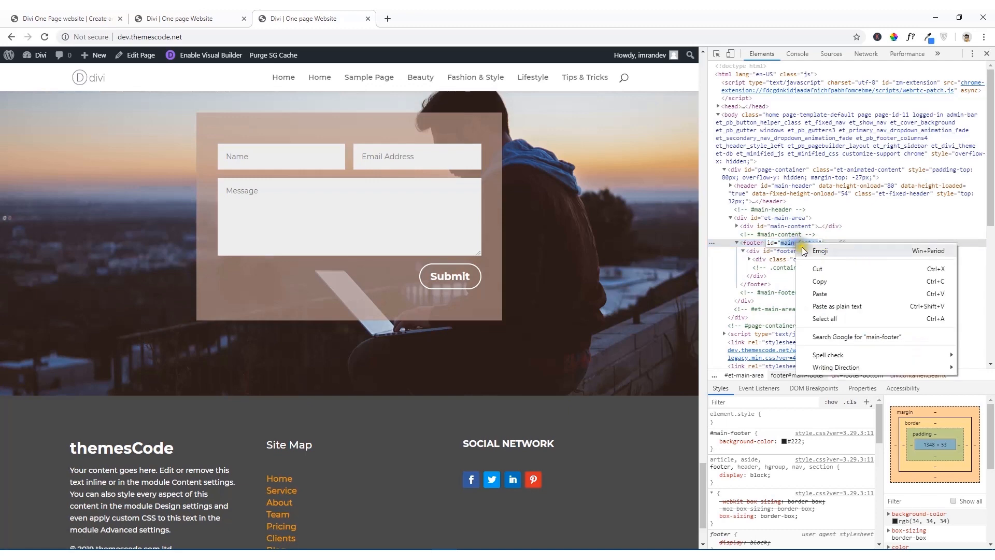
pyautogui.click(820, 283)
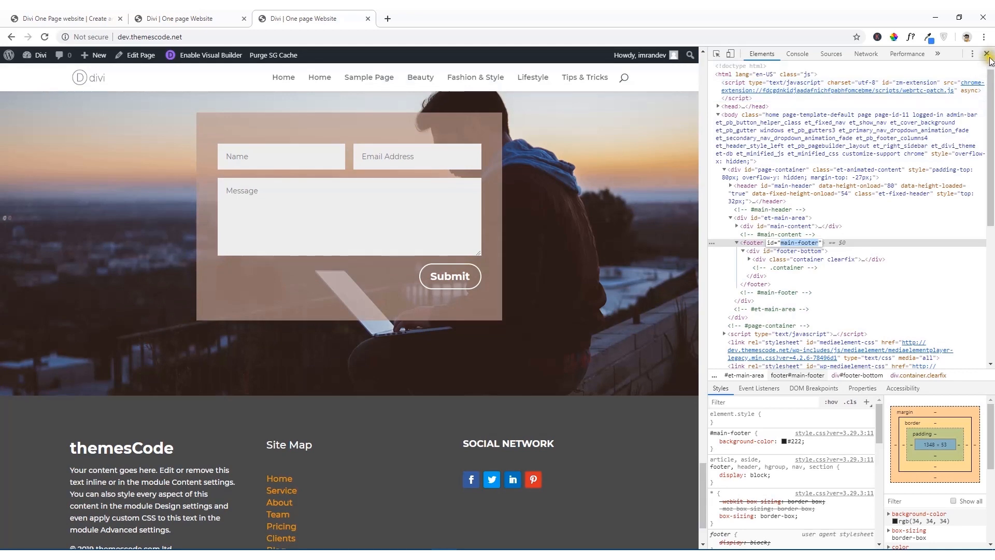
pyautogui.click(986, 53)
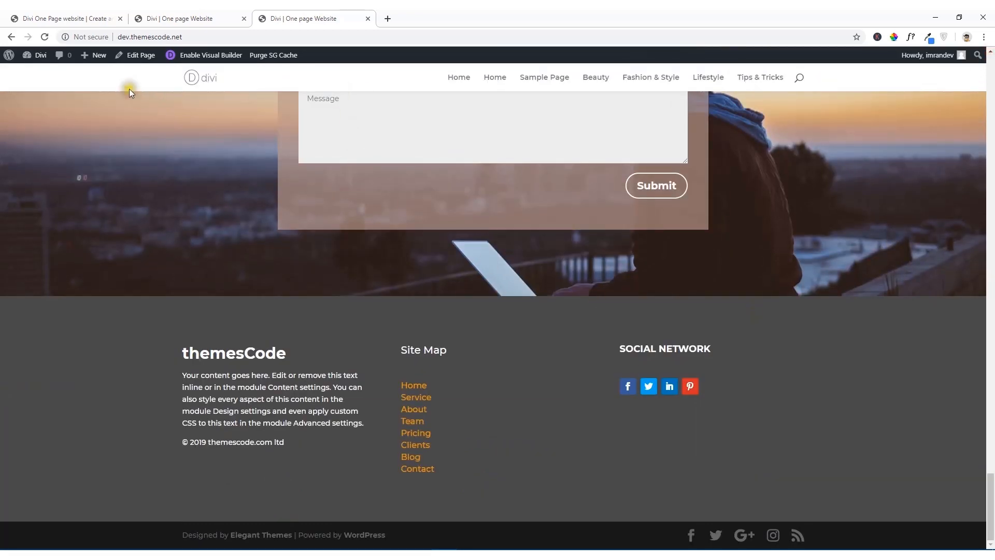
# Step: Open the Additional CSS editor in the Divi Theme Customizer
pyautogui.moveTo(36, 56)
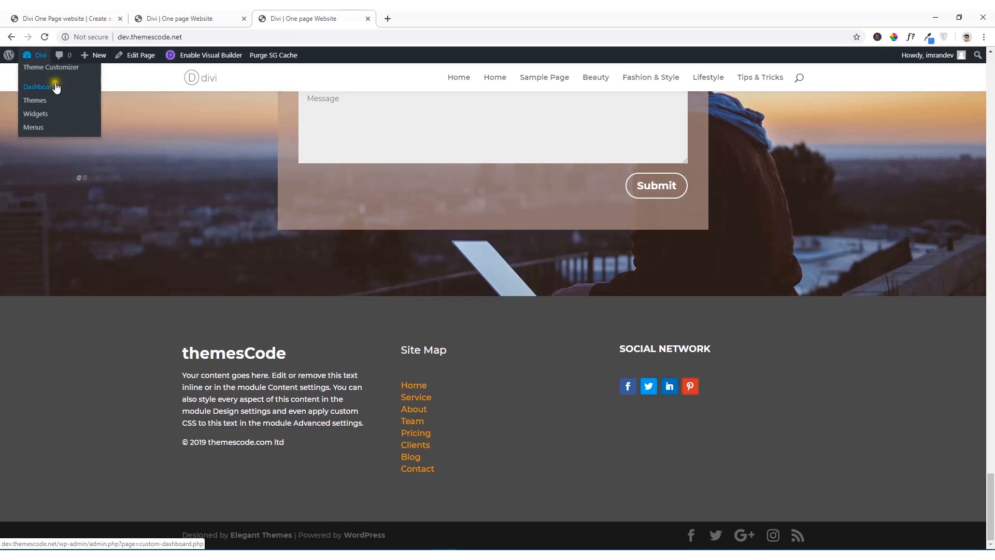
pyautogui.click(50, 68)
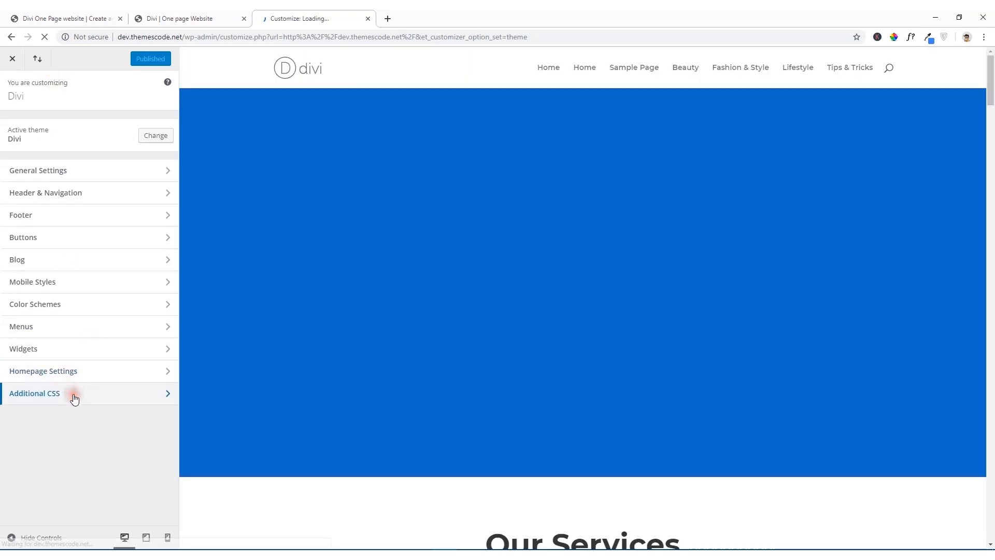
pyautogui.click(74, 396)
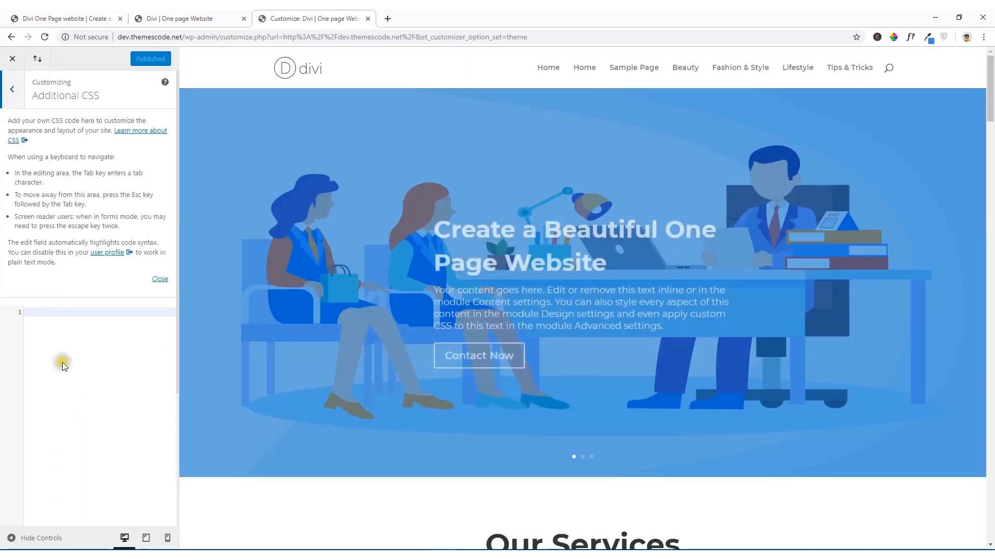
# Step: Add a #main-footer rule with display:none; to the Additional CSS to hide the default footer bar
pyautogui.scroll(-20, 292, 338)
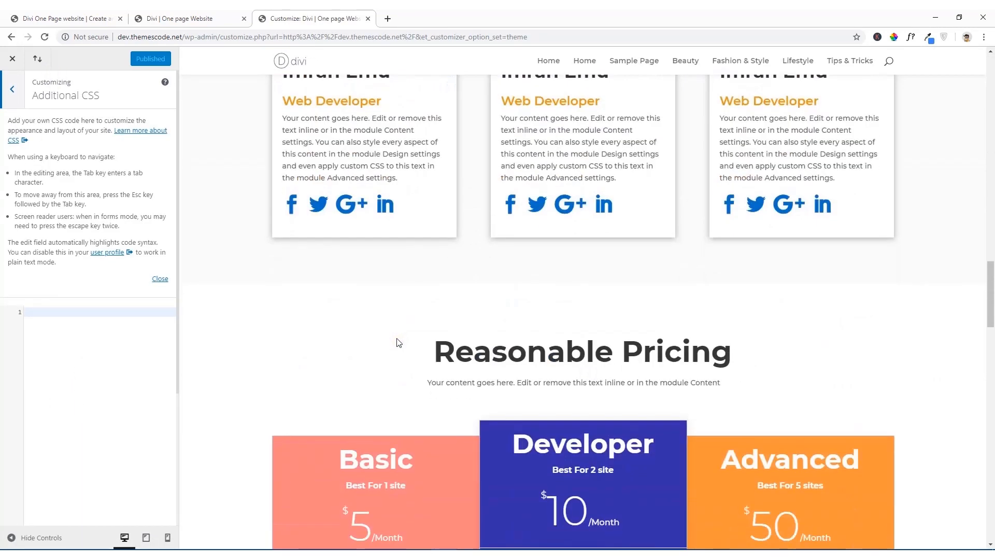
pyautogui.scroll(-15, 398, 343)
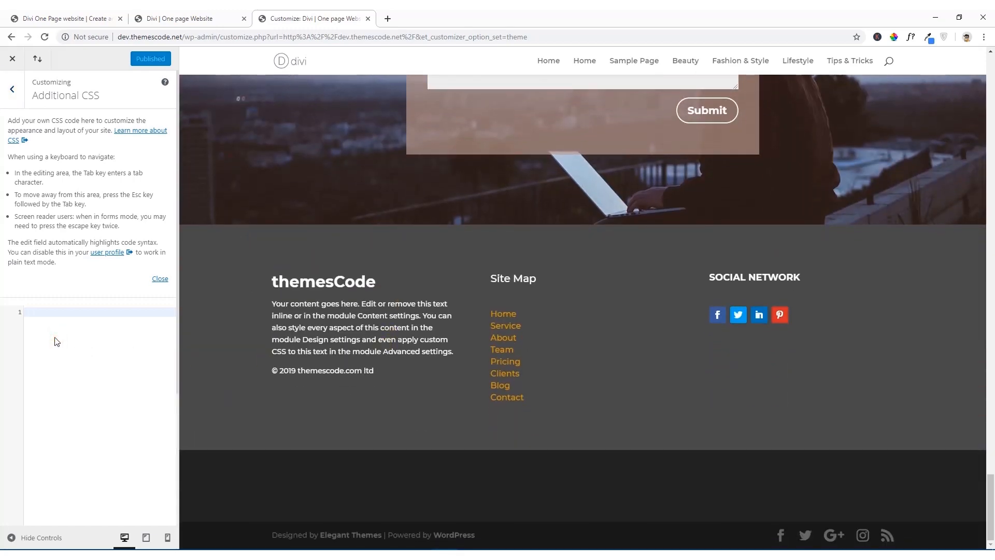
pyautogui.write('#main-footer{')
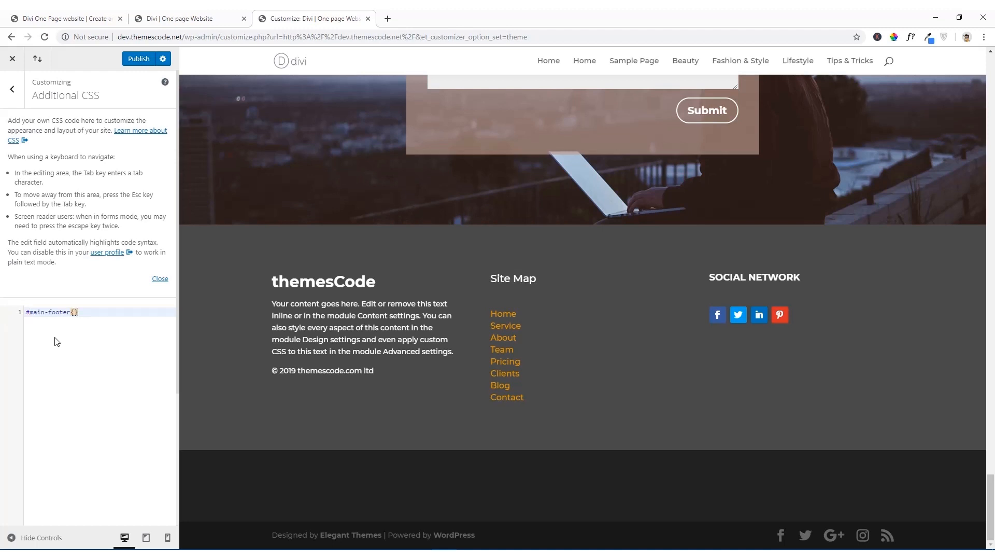
pyautogui.press('Return')
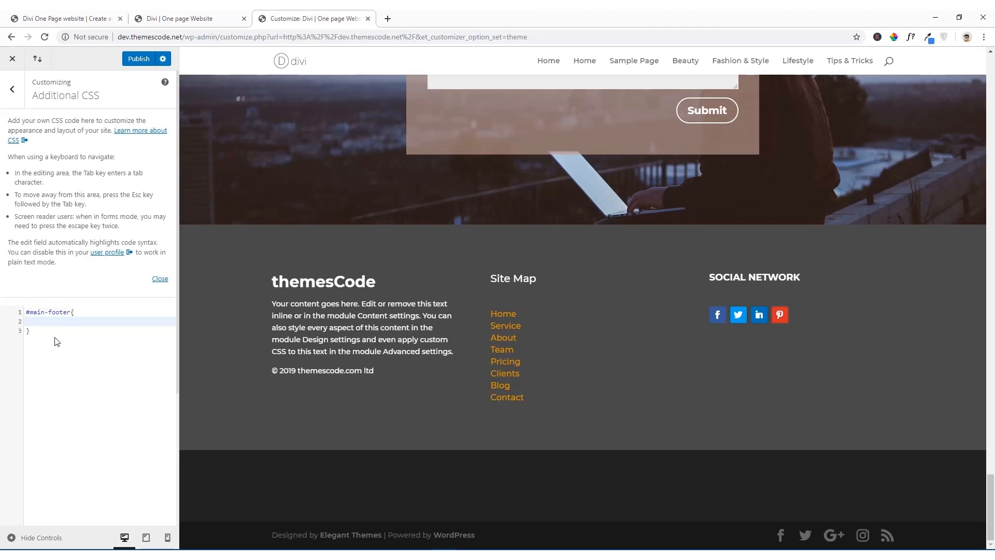
pyautogui.write('display:none')
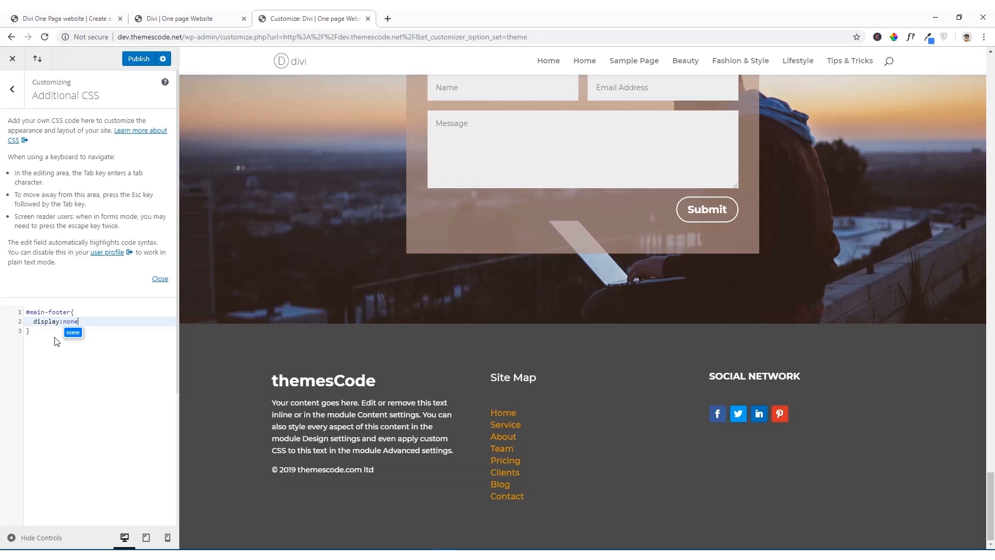
pyautogui.write(';')
pyautogui.click(55, 339)
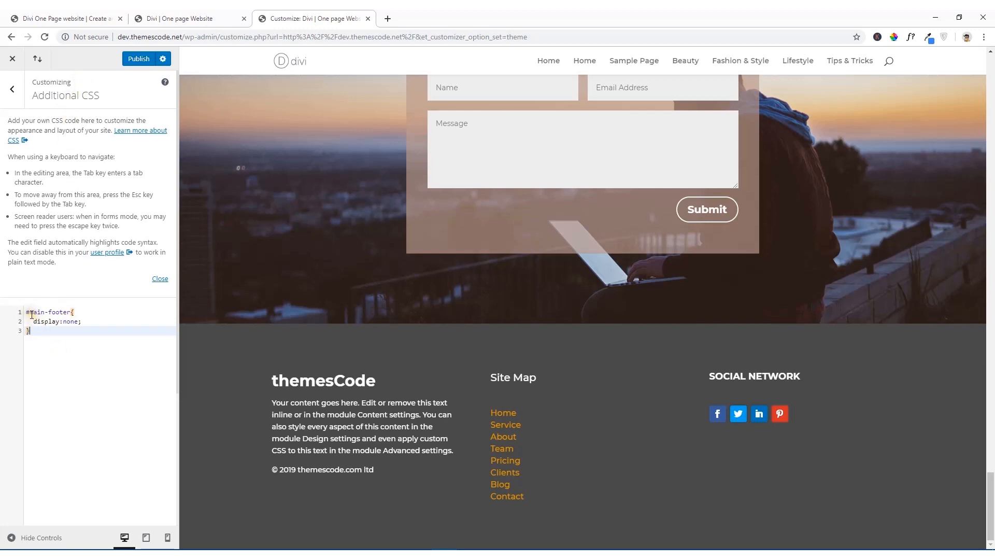
# Step: Delete the display:none; declaration from the #main-footer rule and check the bottom of the page preview
pyautogui.moveTo(31, 314); pyautogui.dragTo(21, 315)
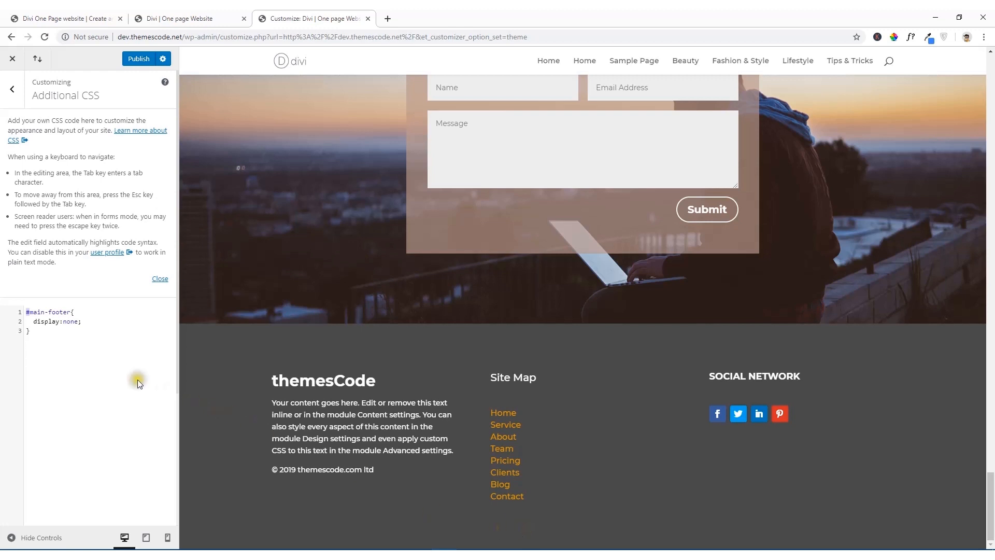
pyautogui.click(102, 360)
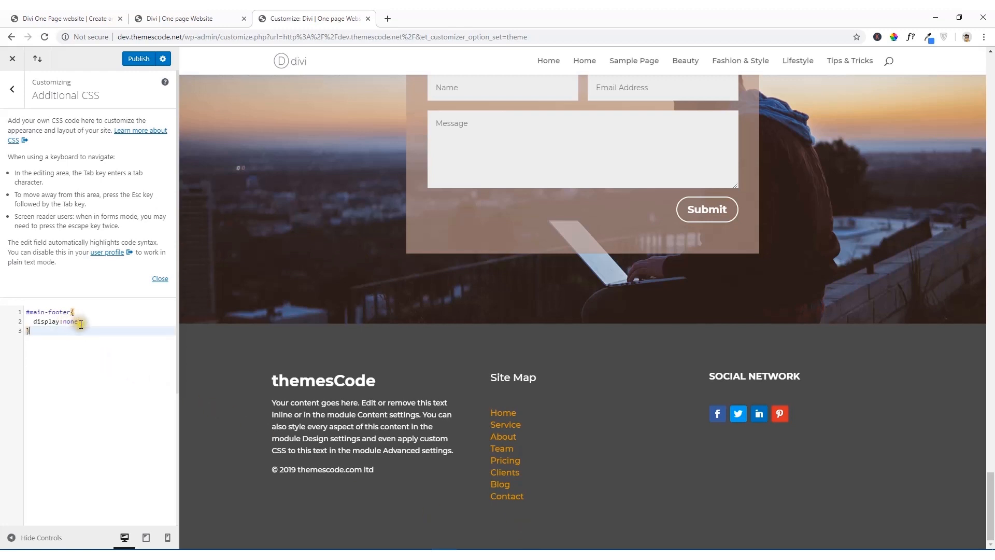
pyautogui.moveTo(81, 322); pyautogui.dragTo(36, 325)
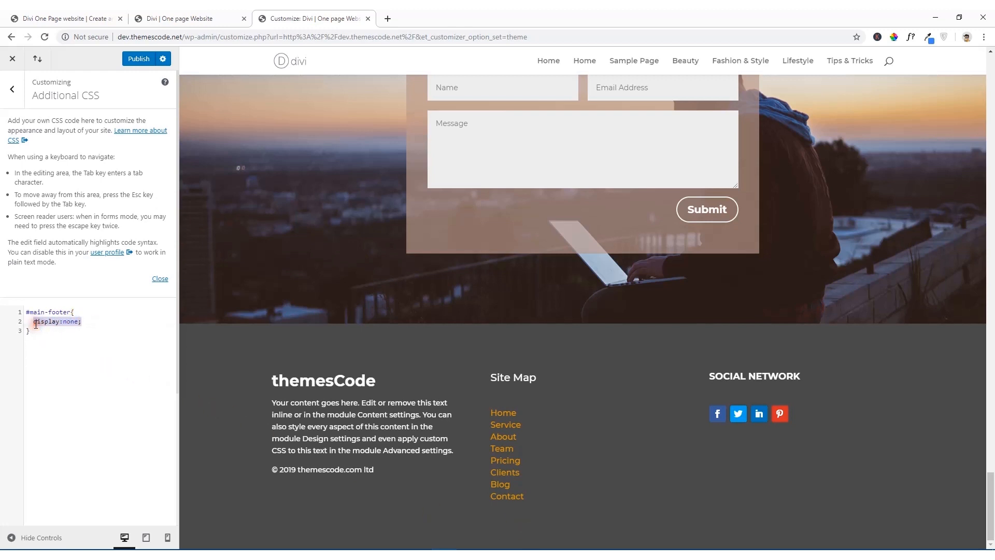
pyautogui.press('BackSpace')
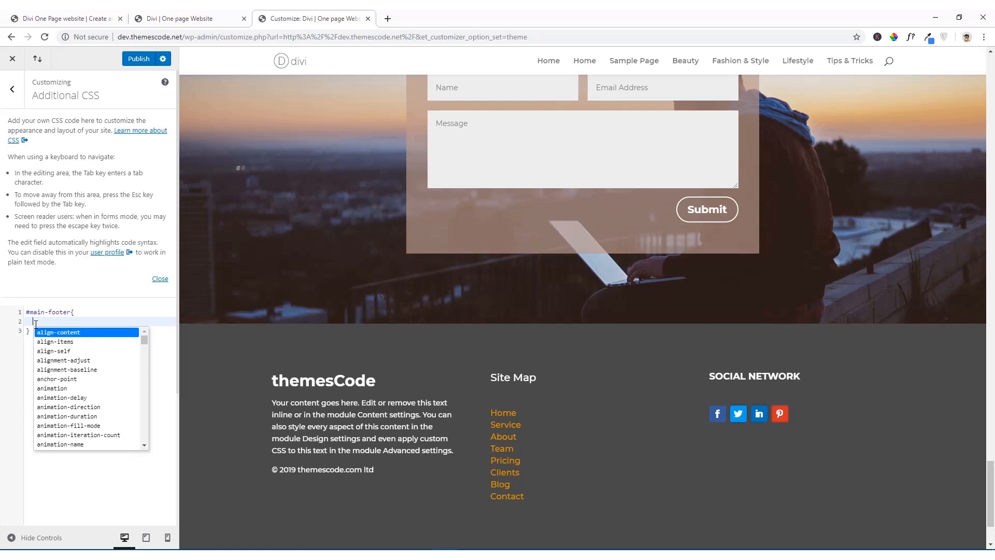
pyautogui.click(87, 309)
pyautogui.scroll(-2, 361, 398)
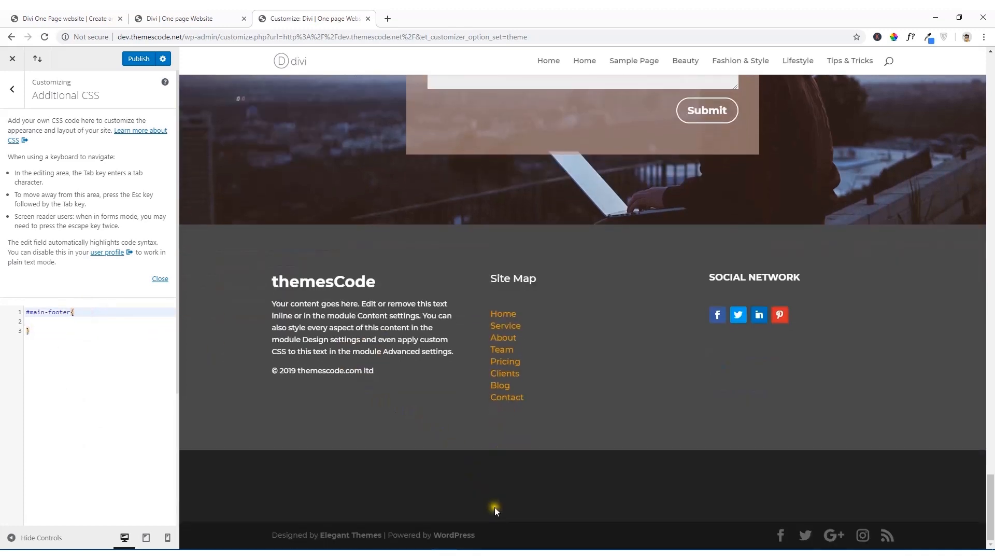
# Step: Restore display:none; inside the #main-footer rule and publish the Customizer changes
pyautogui.click(39, 328)
pyautogui.click(40, 324)
pyautogui.write('display:none;')
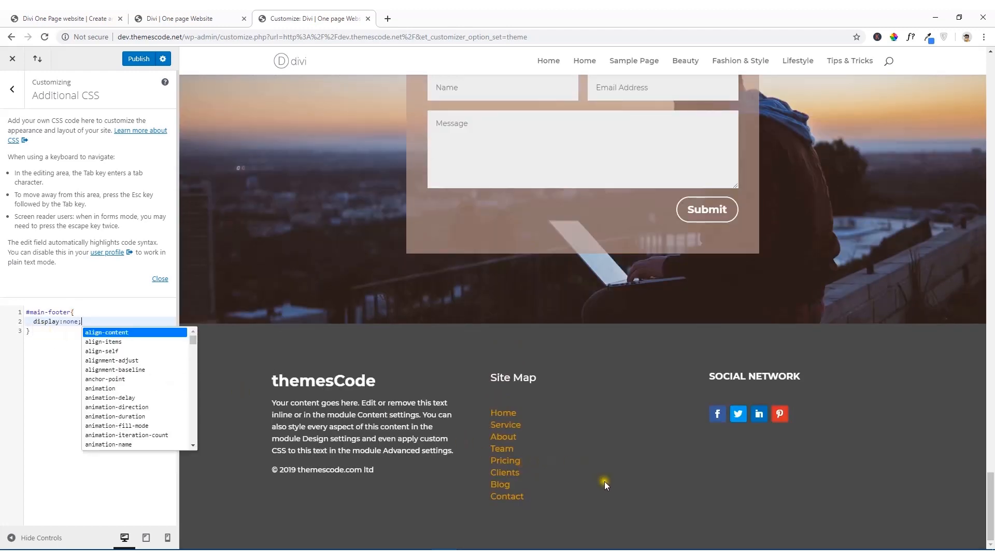
pyautogui.click(135, 60)
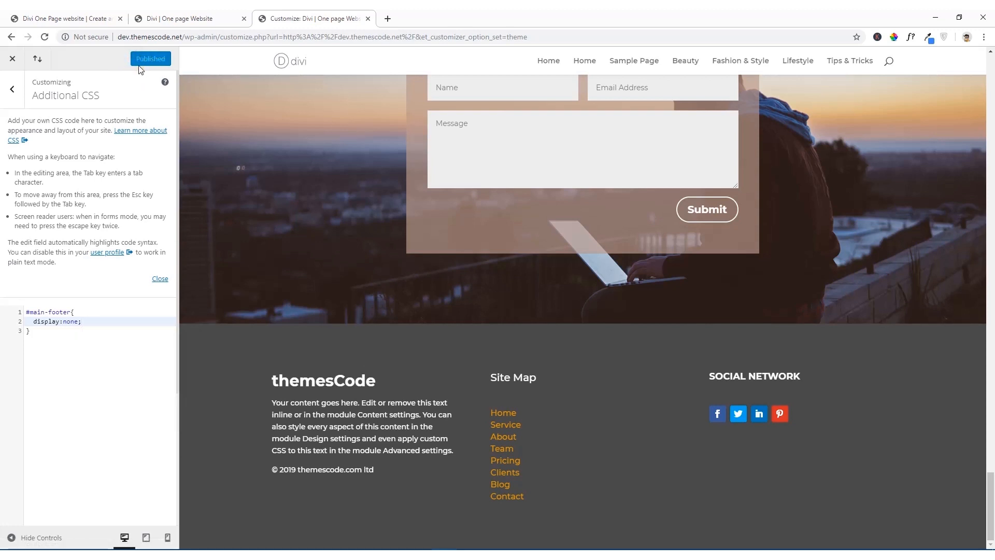
# Step: Examine how the reference site's header links About, Home, Clients, Contact and Service jump to their page sections
pyautogui.click(76, 17)
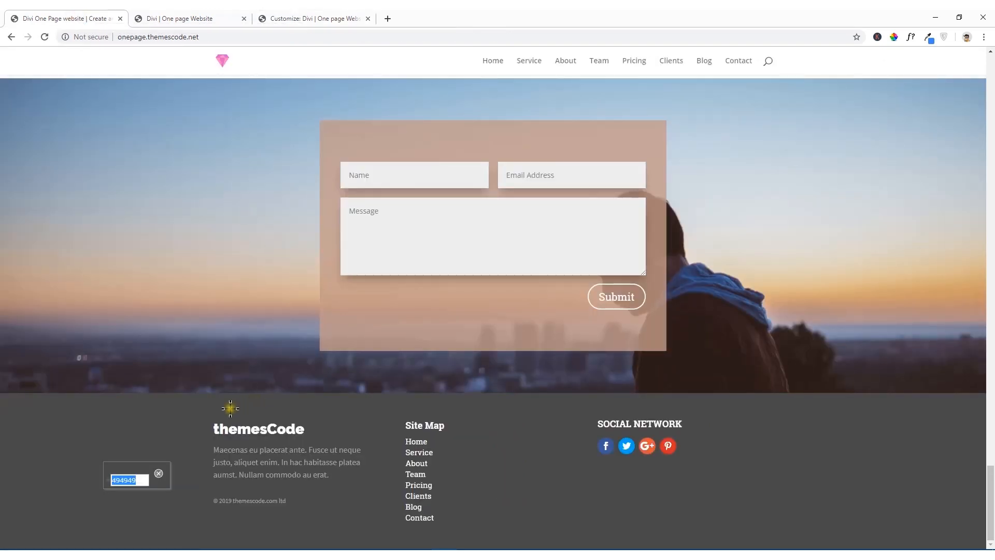
pyautogui.click(158, 473)
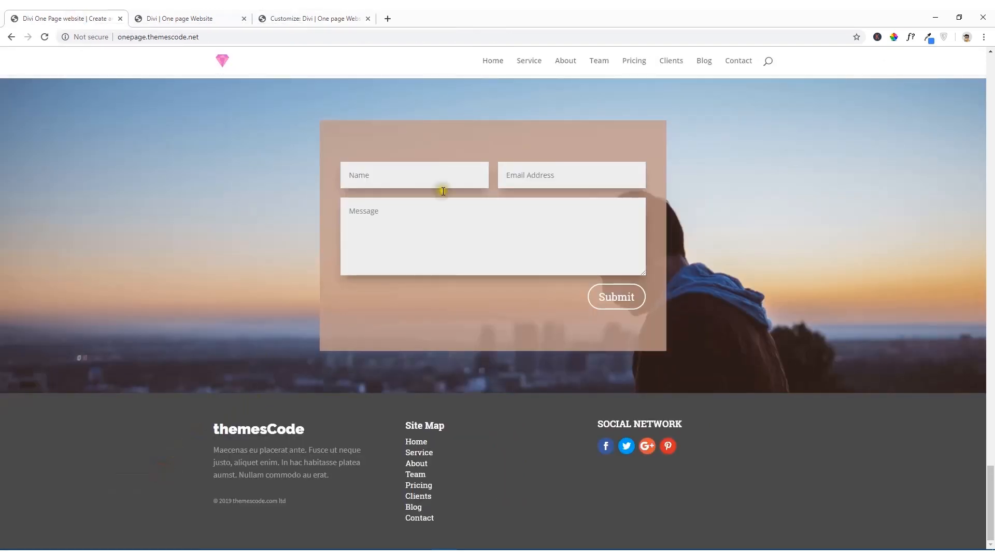
pyautogui.click(570, 61)
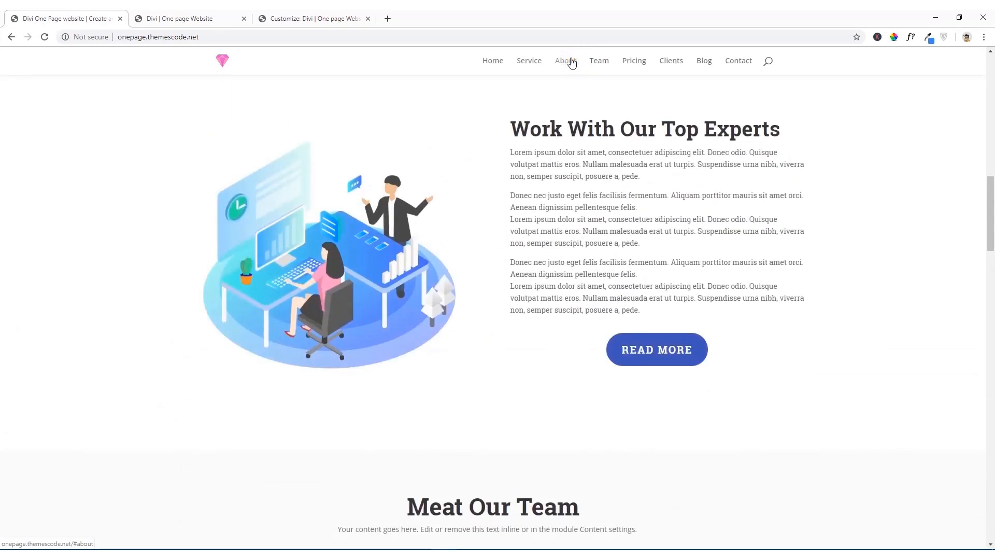
pyautogui.click(571, 62)
pyautogui.click(486, 61)
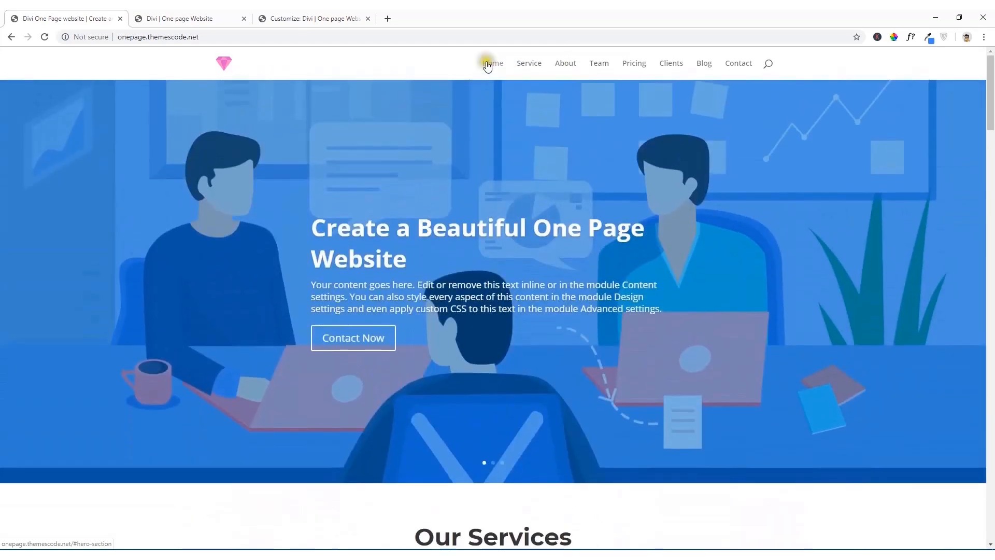
pyautogui.click(669, 62)
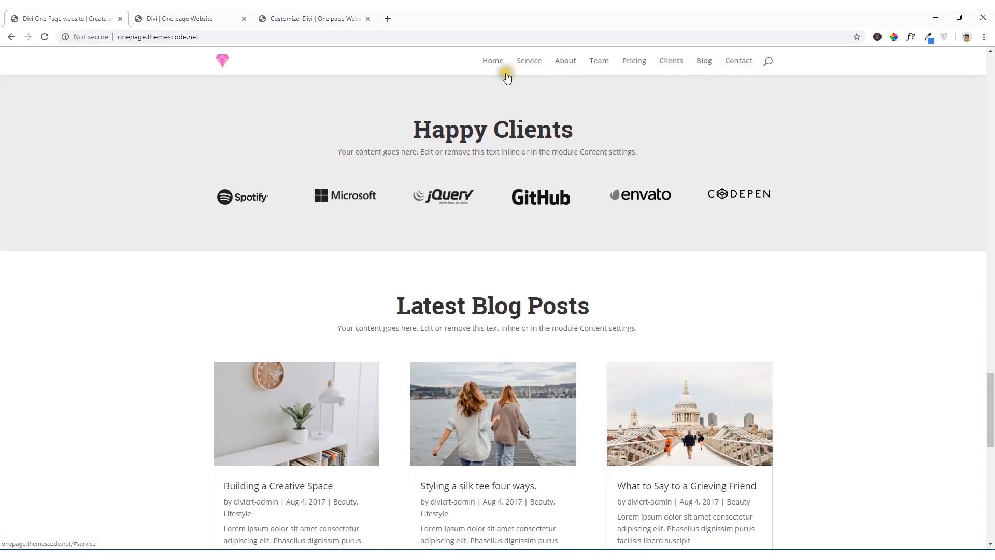
pyautogui.click(740, 61)
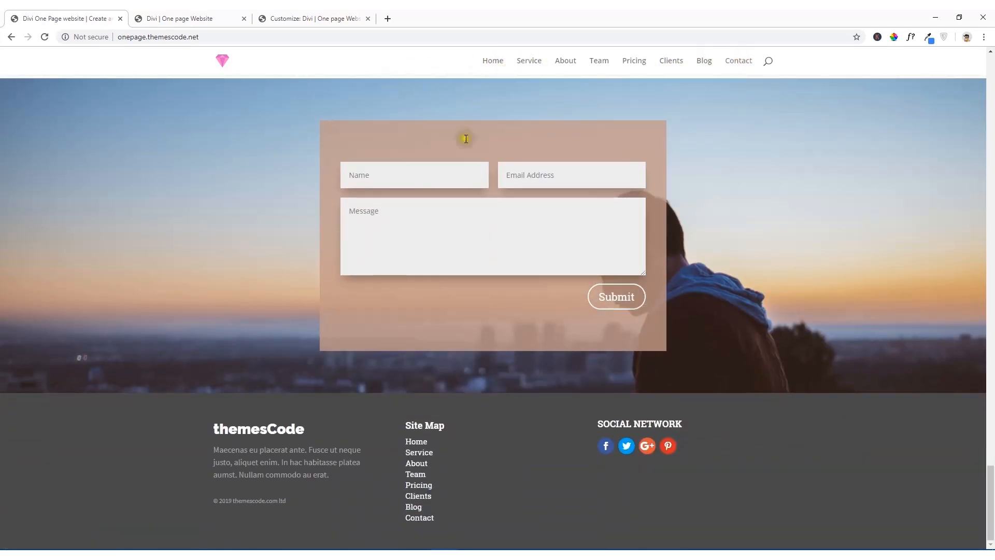
pyautogui.click(493, 61)
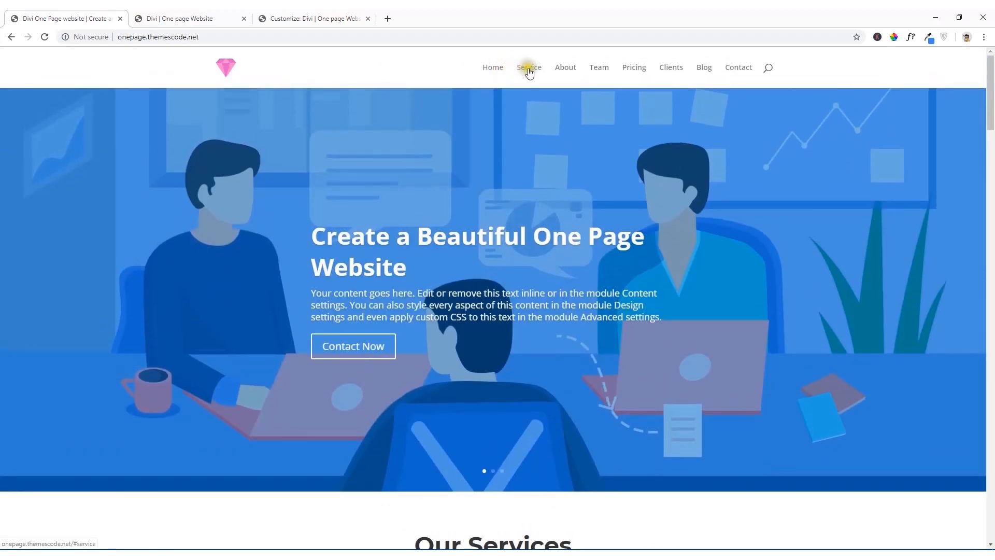
pyautogui.click(529, 69)
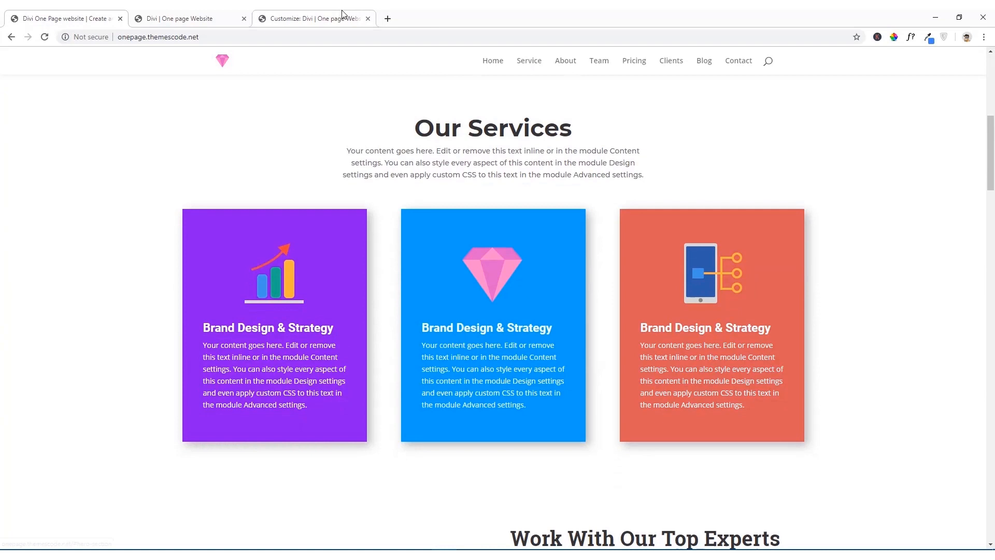
# Step: Leave the Theme Customizer and open the site's WordPress Menus screen
pyautogui.click(342, 16)
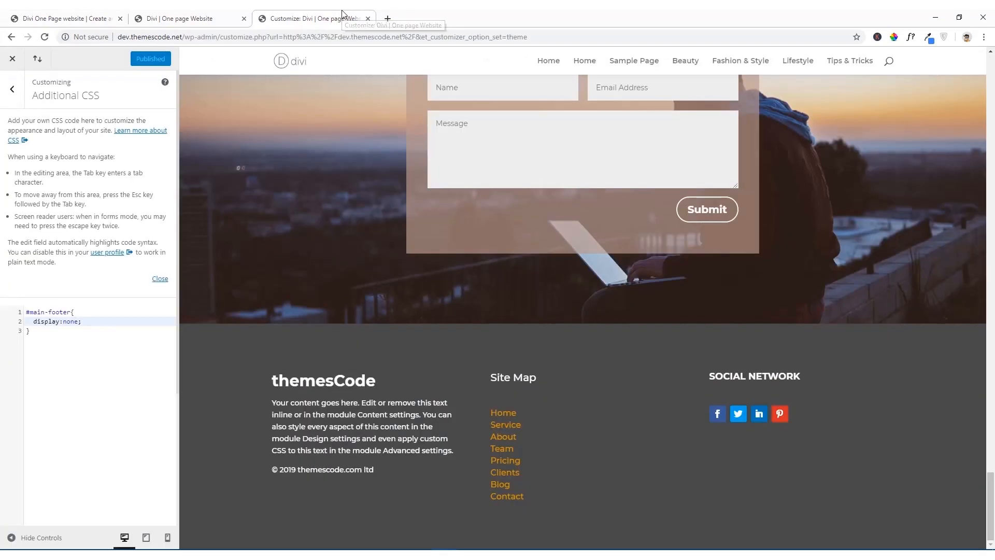
pyautogui.click(228, 17)
pyautogui.click(294, 15)
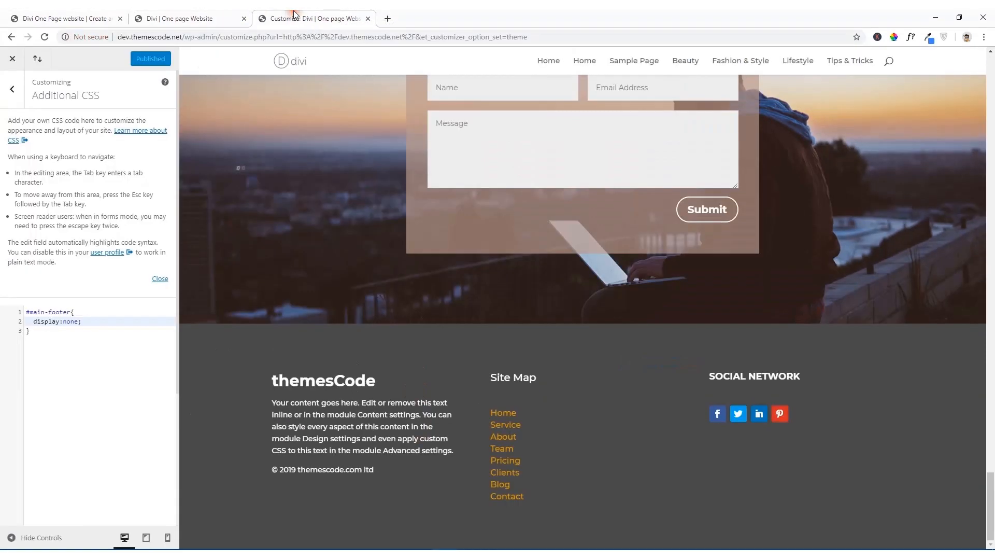
pyautogui.click(13, 60)
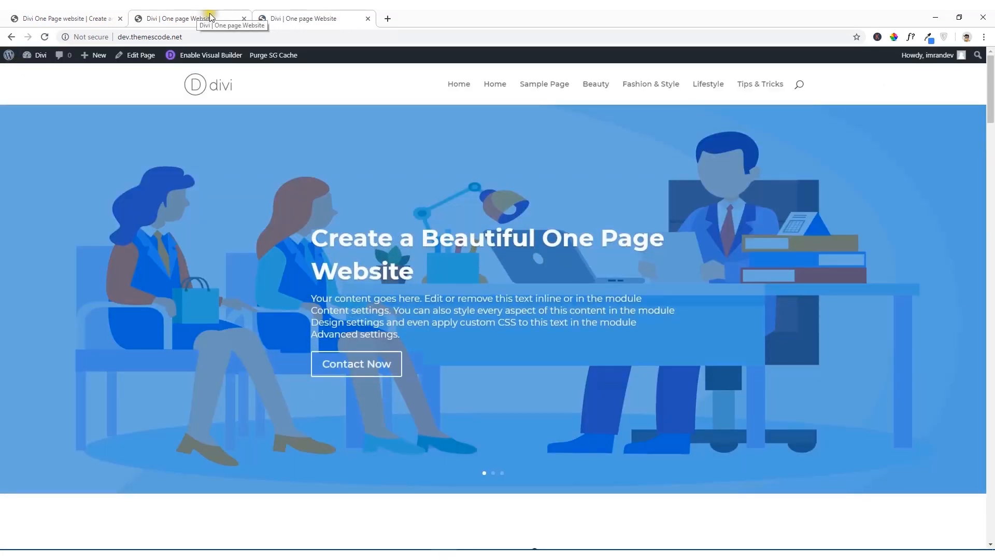
pyautogui.moveTo(42, 60)
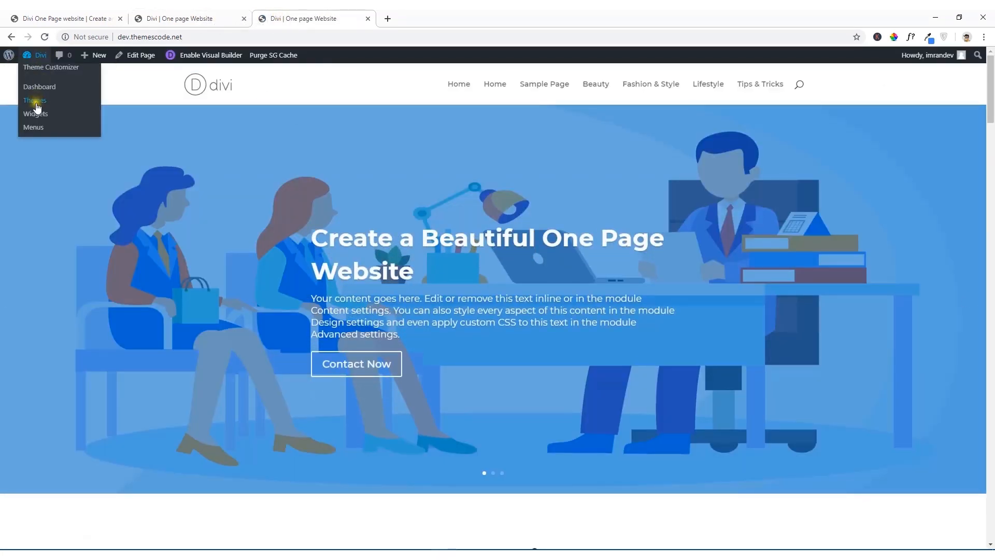
pyautogui.click(35, 129)
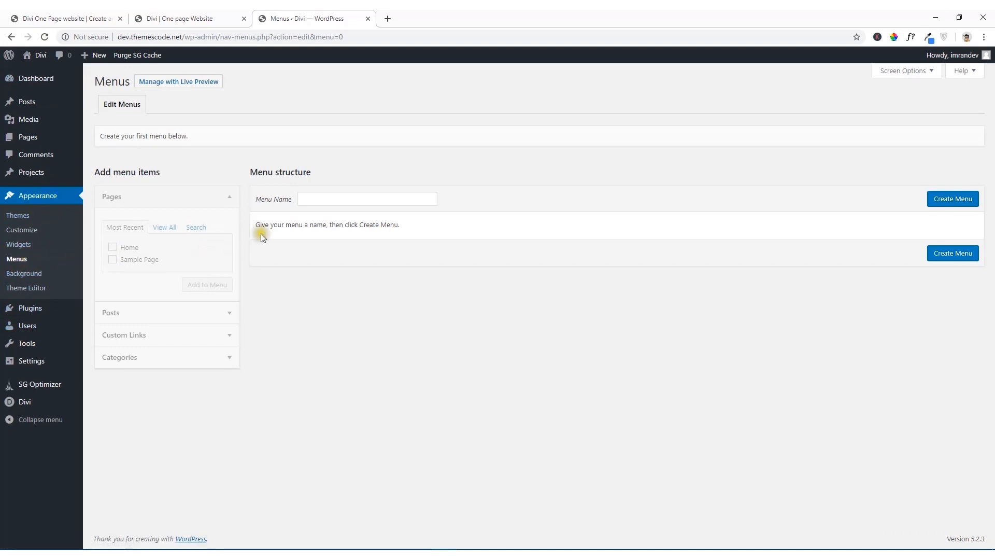
# Step: Create a new navigation menu named "Manin Menu"
pyautogui.click(311, 198)
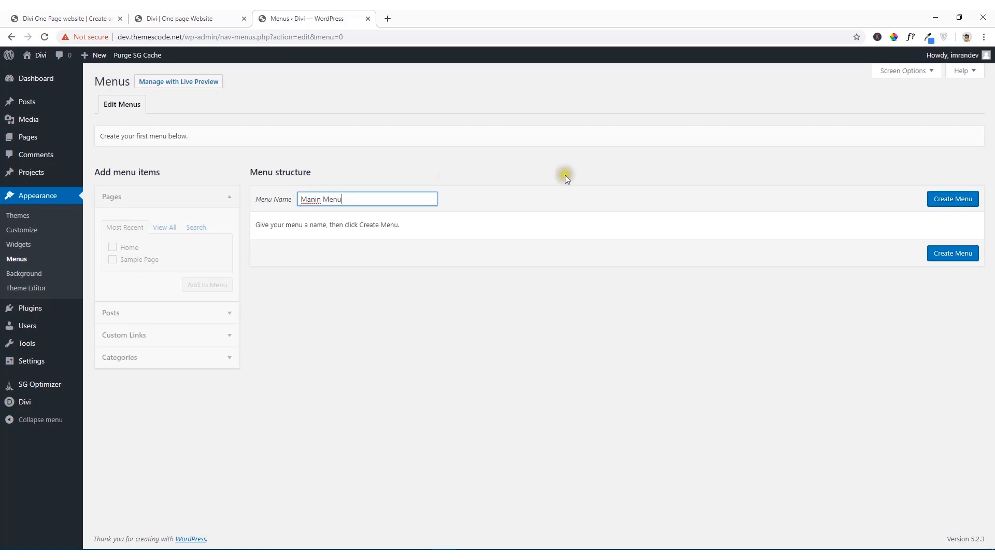
pyautogui.click(799, 354)
pyautogui.click(957, 201)
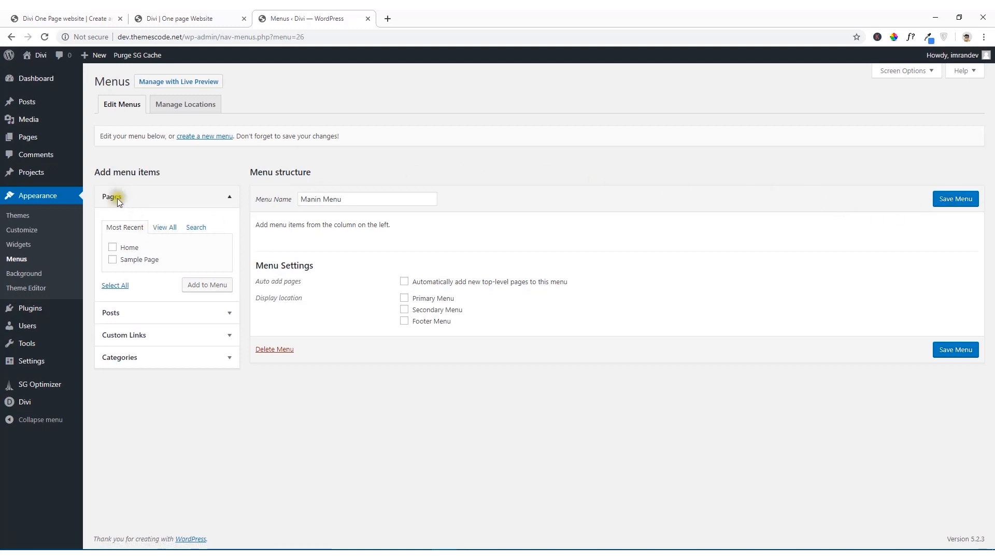
# Step: Look through the available menu item types and expand the Custom Links options
pyautogui.click(147, 338)
pyautogui.click(148, 345)
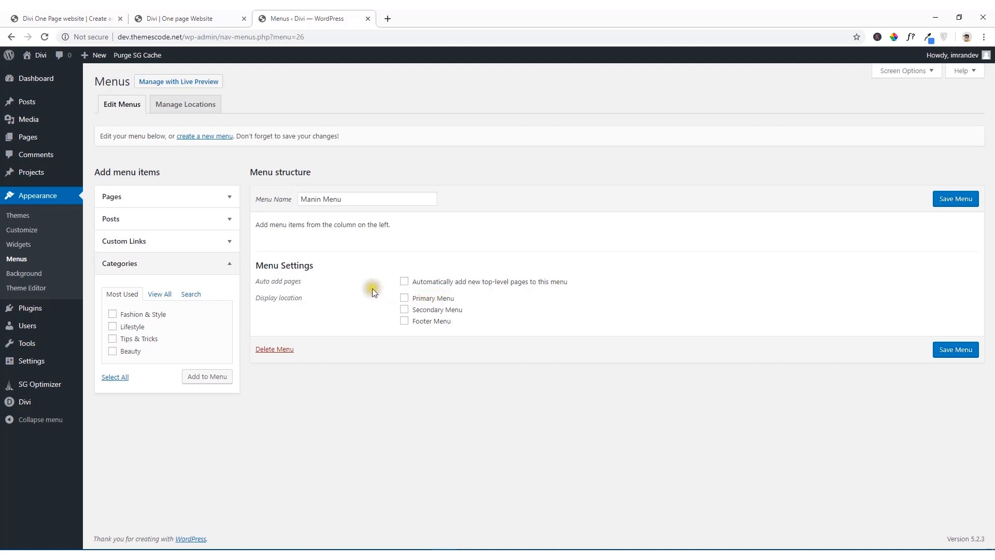
pyautogui.click(223, 263)
pyautogui.click(189, 246)
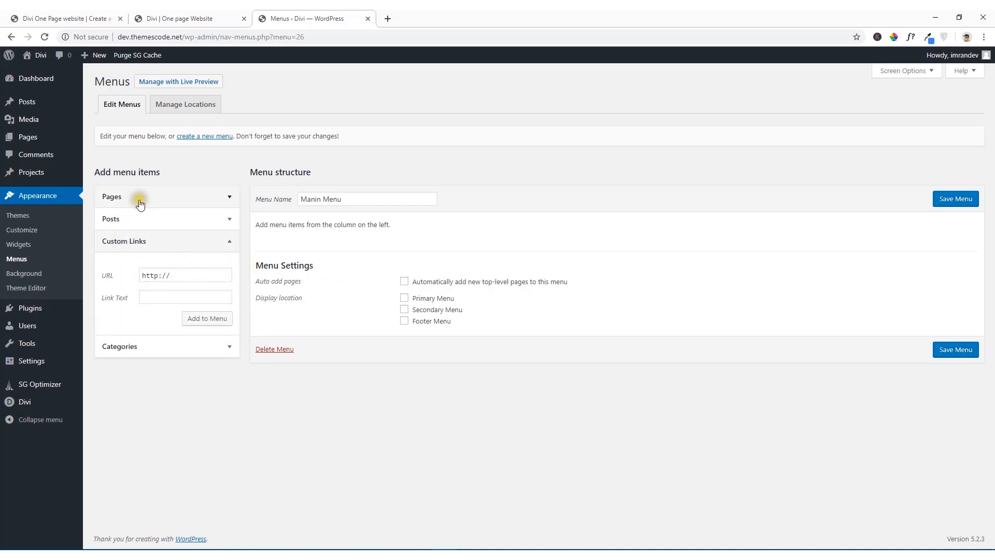
# Step: Check the Home link's target on the reference site and return to the menu editor
pyautogui.click(26, 19)
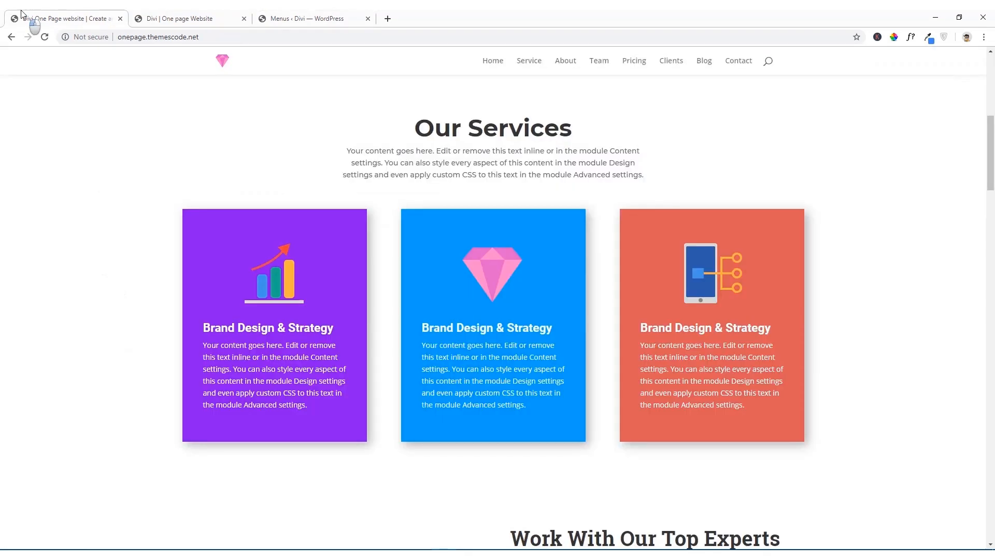
pyautogui.click(493, 61)
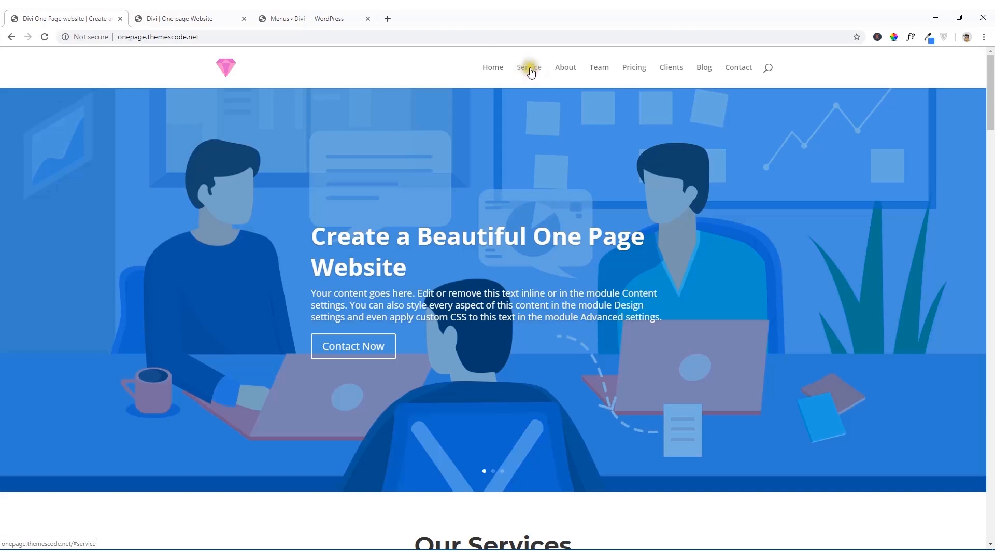
pyautogui.click(331, 16)
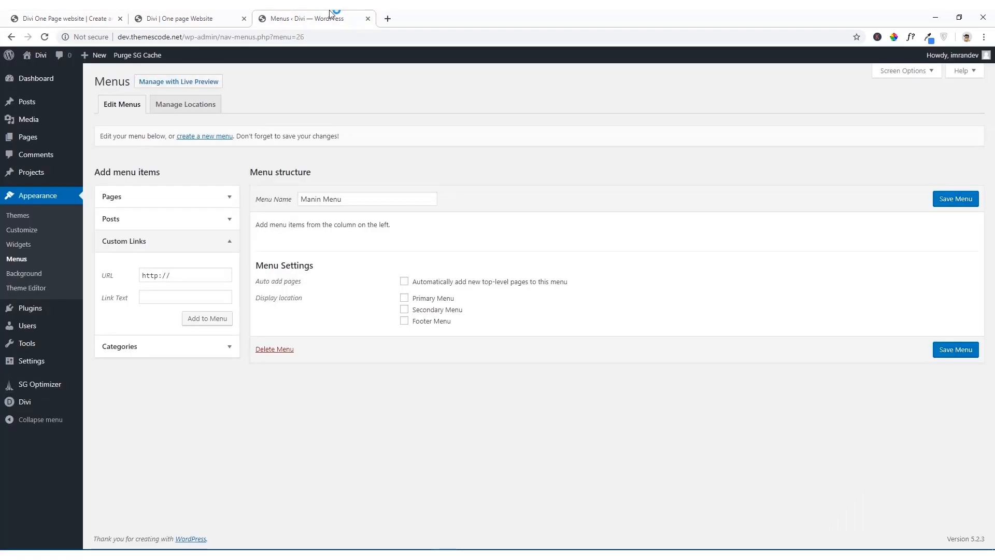
# Step: Switch to the Visual Builder tab of the development site and save the page
pyautogui.click(222, 14)
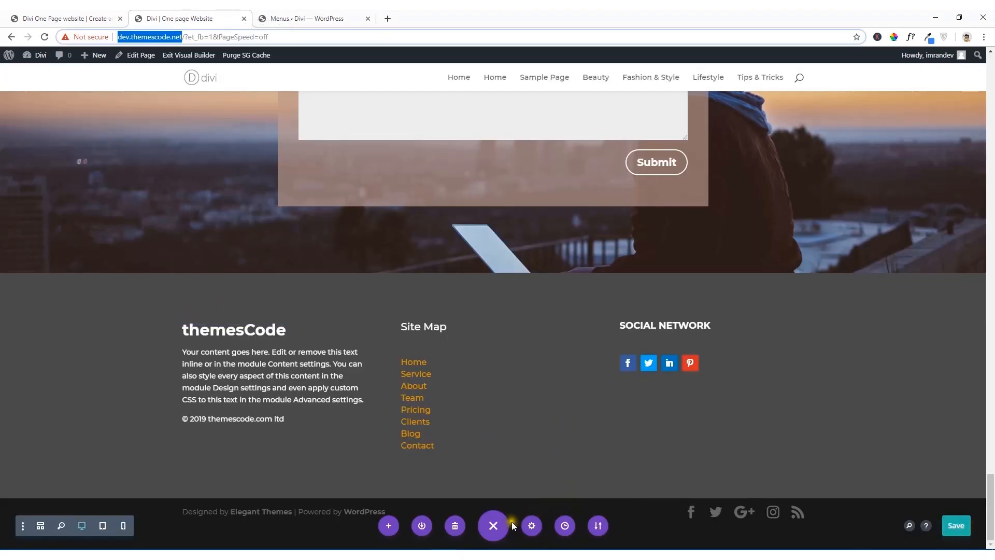
pyautogui.click(494, 526)
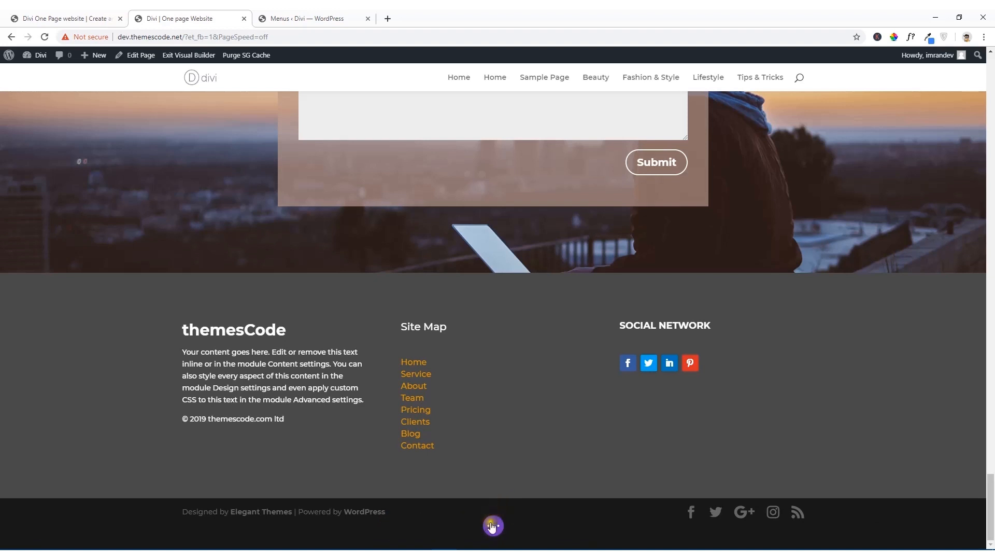
pyautogui.click(492, 526)
pyautogui.click(958, 531)
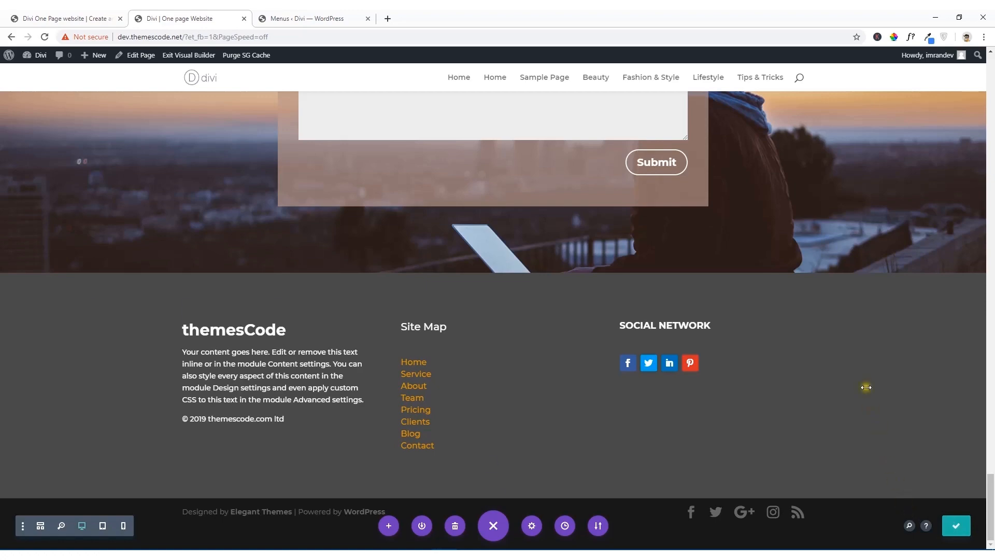
# Step: Give the hero slider section at the beginning of the page the CSS ID "hero-section" and save its settings
pyautogui.scroll(15, 863, 385)
pyautogui.scroll(5, 866, 387)
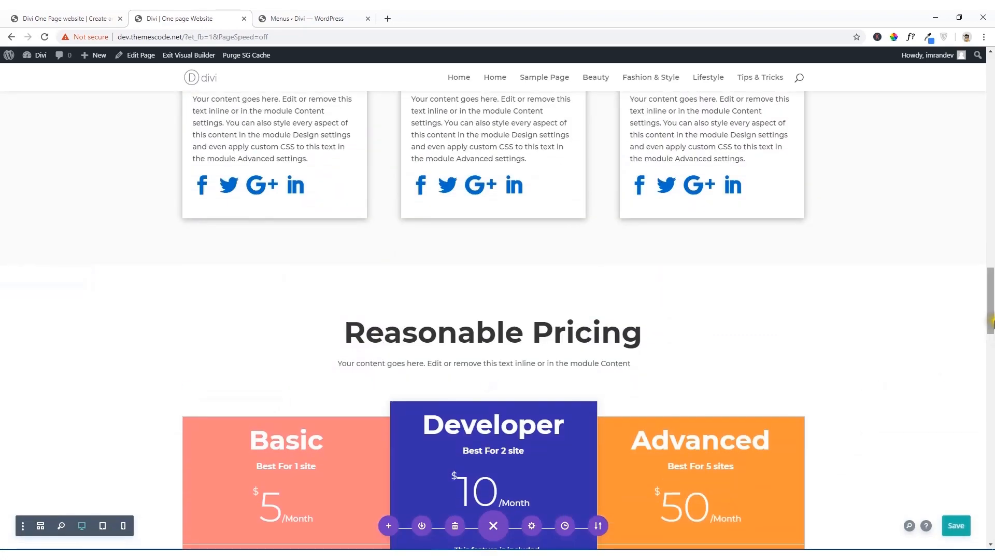
pyautogui.moveTo(991, 305); pyautogui.dragTo(991, 90)
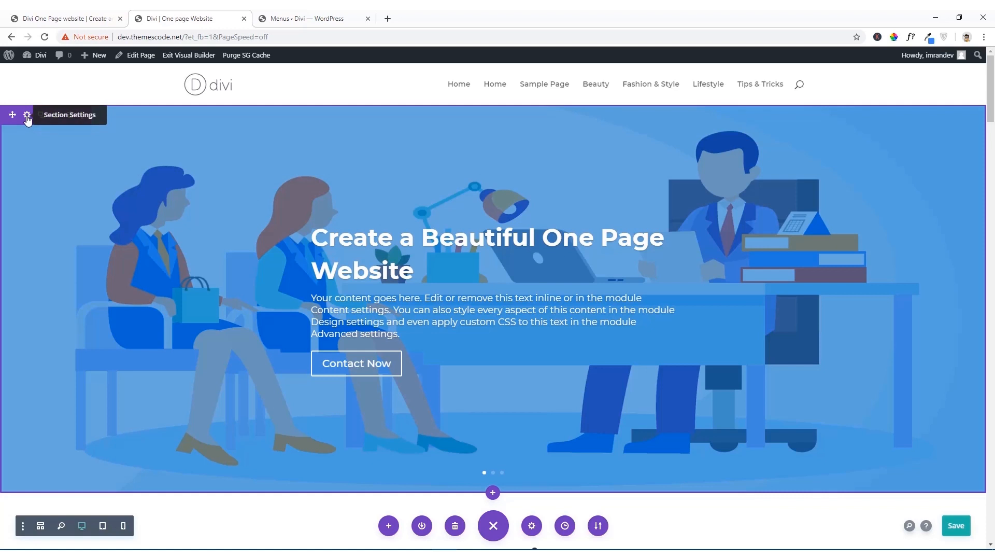
pyautogui.click(27, 115)
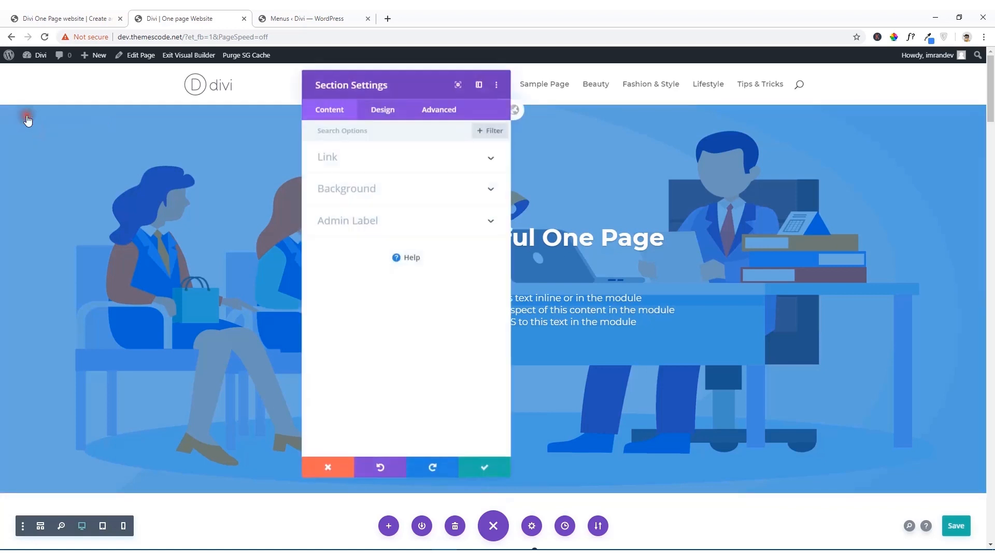
pyautogui.click(426, 111)
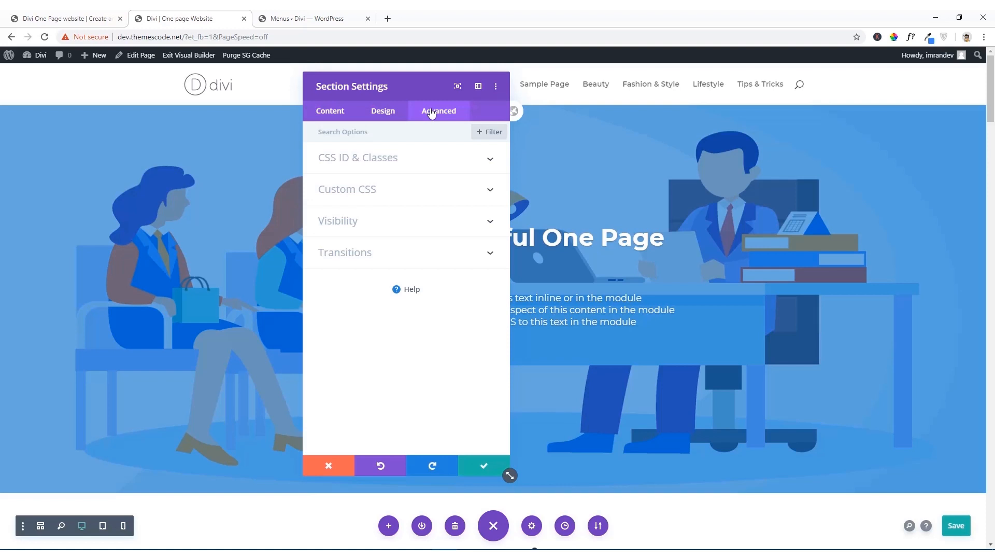
pyautogui.click(400, 159)
pyautogui.click(332, 191)
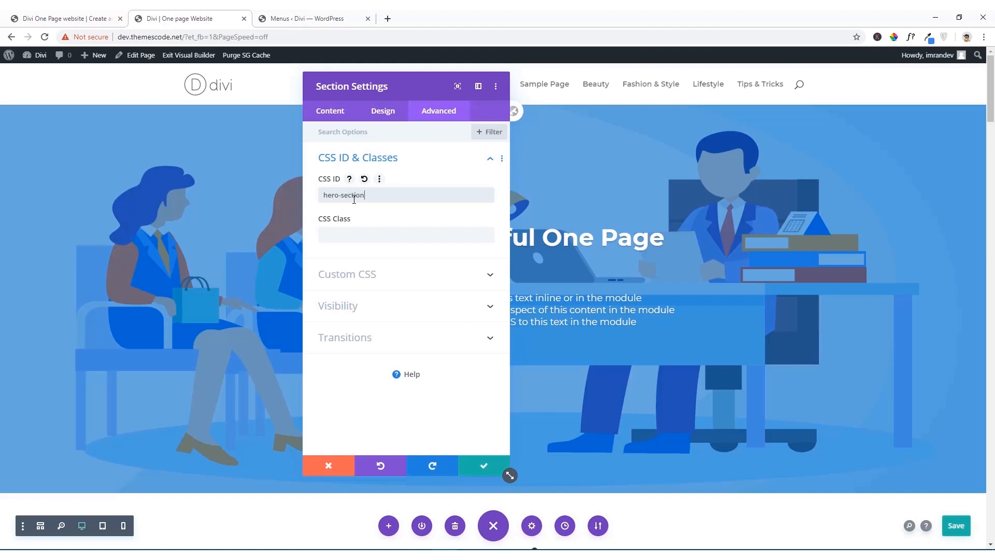
pyautogui.click(483, 468)
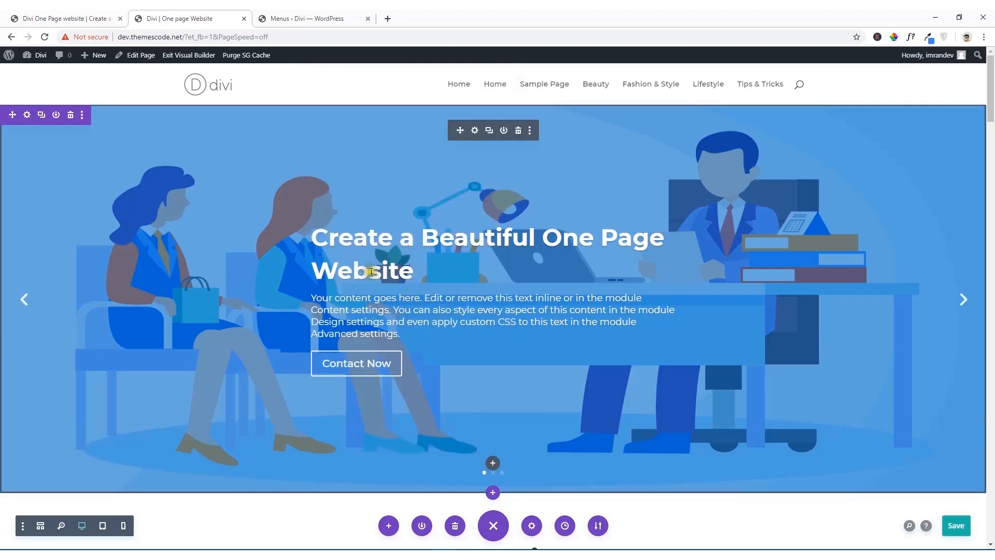
# Step: Reopen the hero section's advanced settings and copy its CSS ID
pyautogui.click(28, 116)
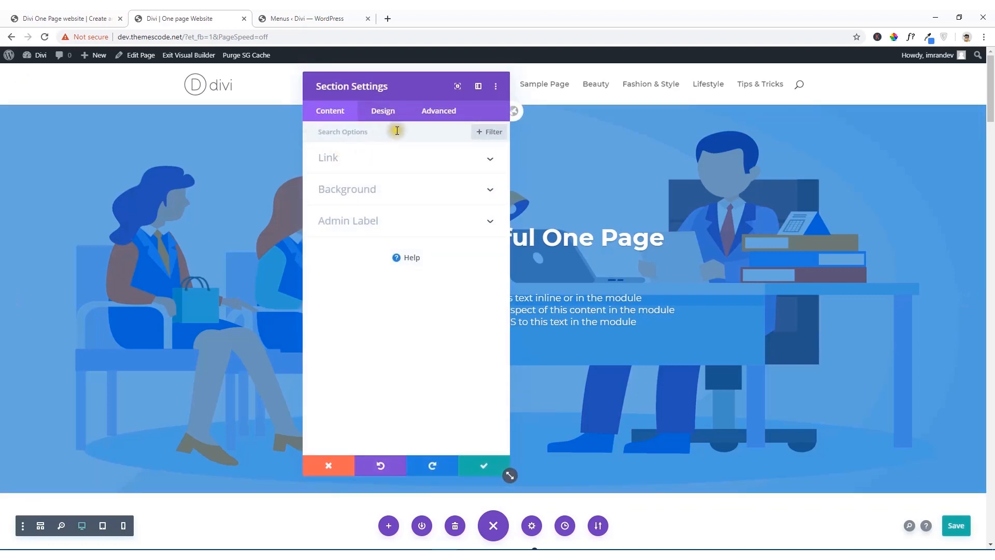
pyautogui.click(456, 111)
pyautogui.click(407, 152)
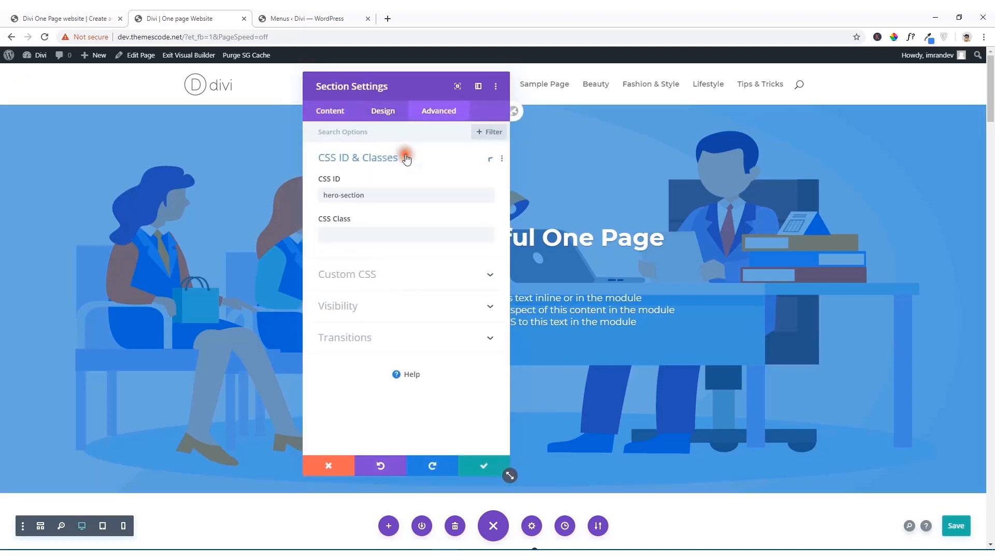
pyautogui.moveTo(371, 195); pyautogui.dragTo(310, 194)
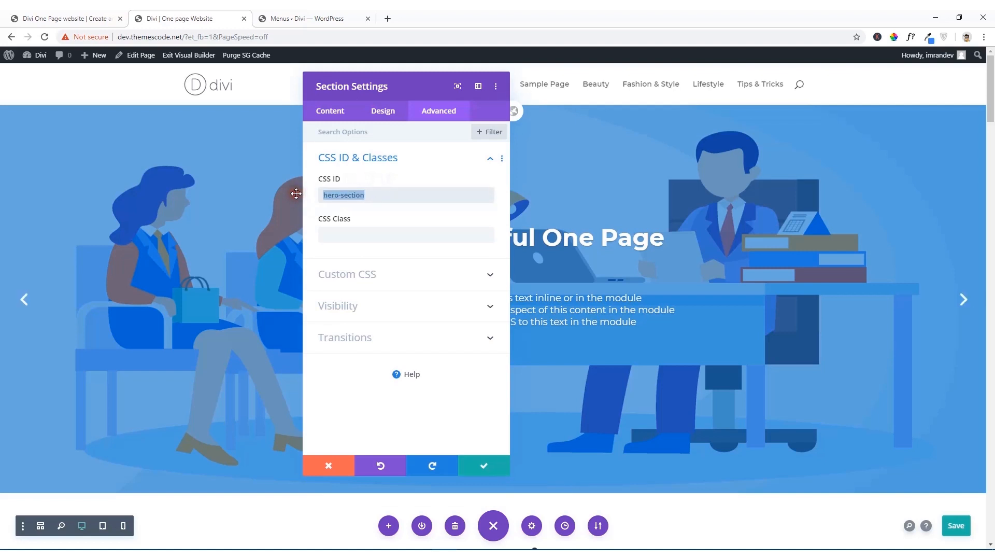
# Step: Add a custom link named "Home" with the URL "#hero-section" to Manin Menu in the menu editor and save the menu
pyautogui.click(300, 18)
pyautogui.moveTo(188, 275); pyautogui.dragTo(122, 277)
pyautogui.press('BackSpace')
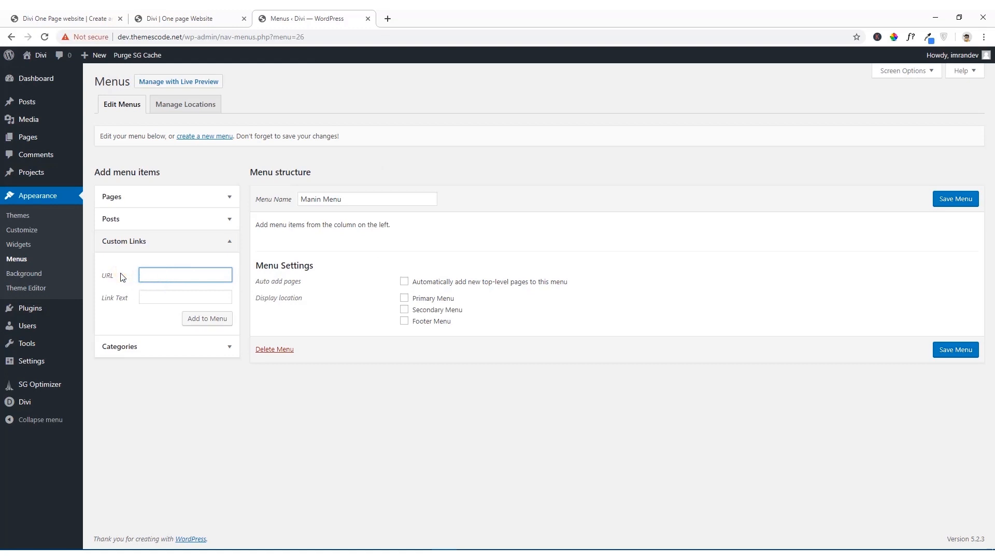
pyautogui.write('#hero-section')
pyautogui.click(146, 302)
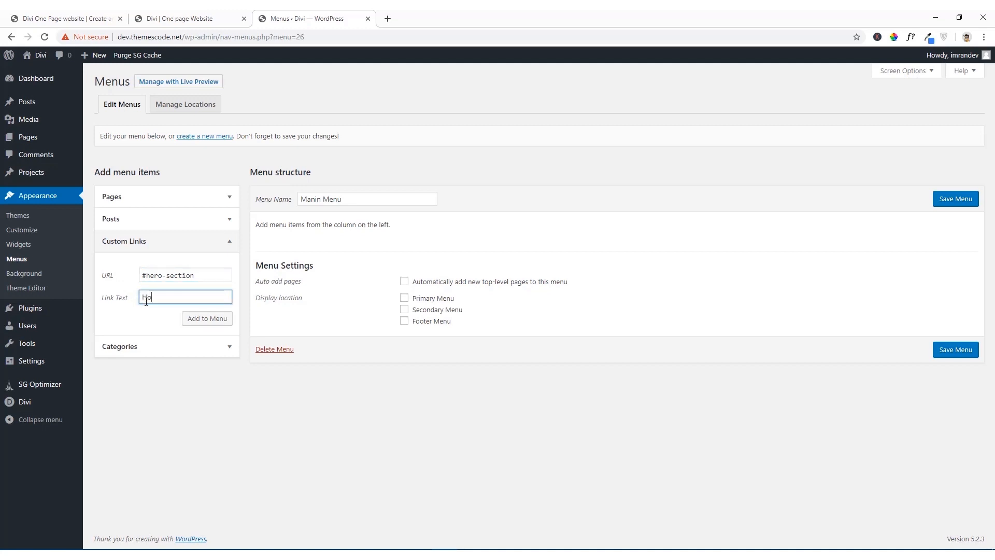
pyautogui.click(202, 324)
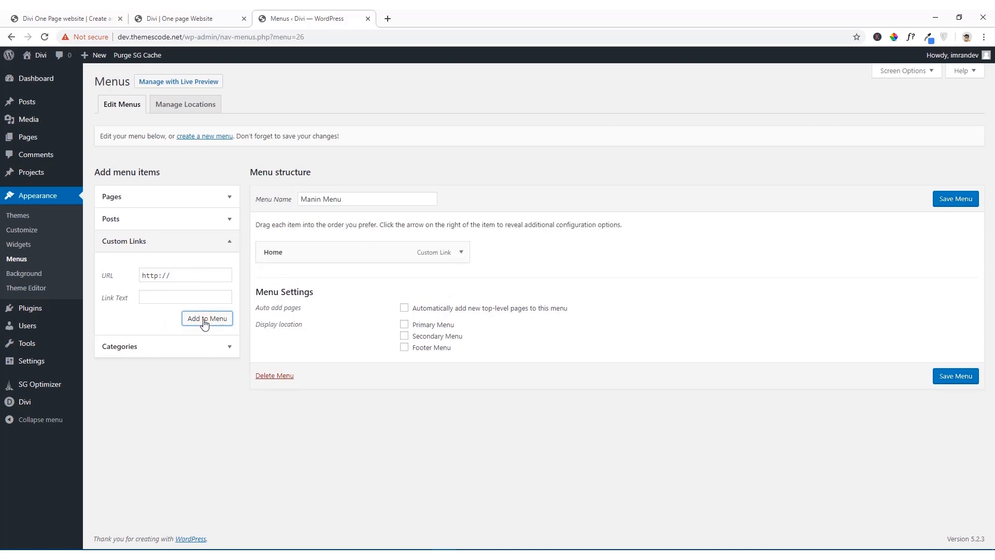
pyautogui.click(965, 203)
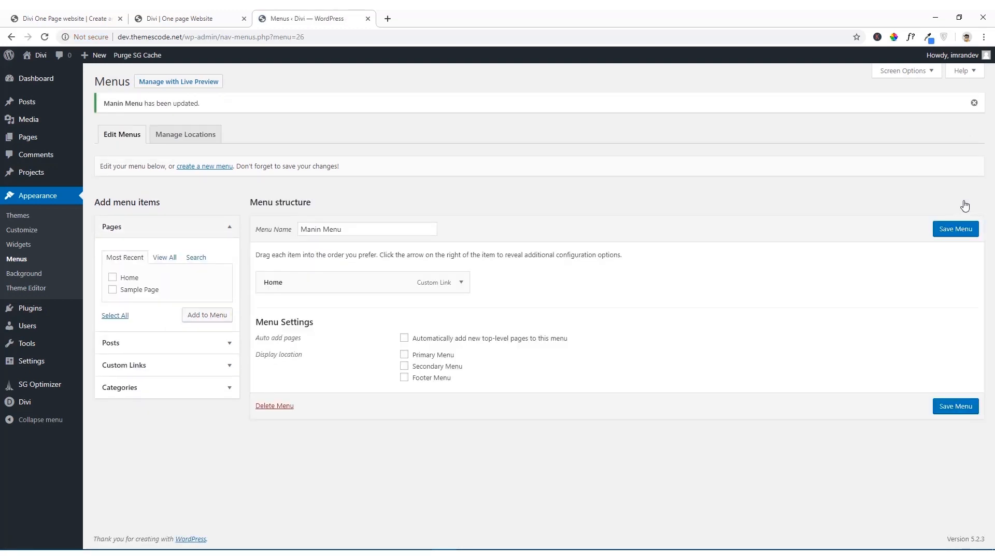
# Step: Return to the Visual Builder, close the hero section's settings, and give the Our Services section the CSS ID "service"
pyautogui.click(191, 19)
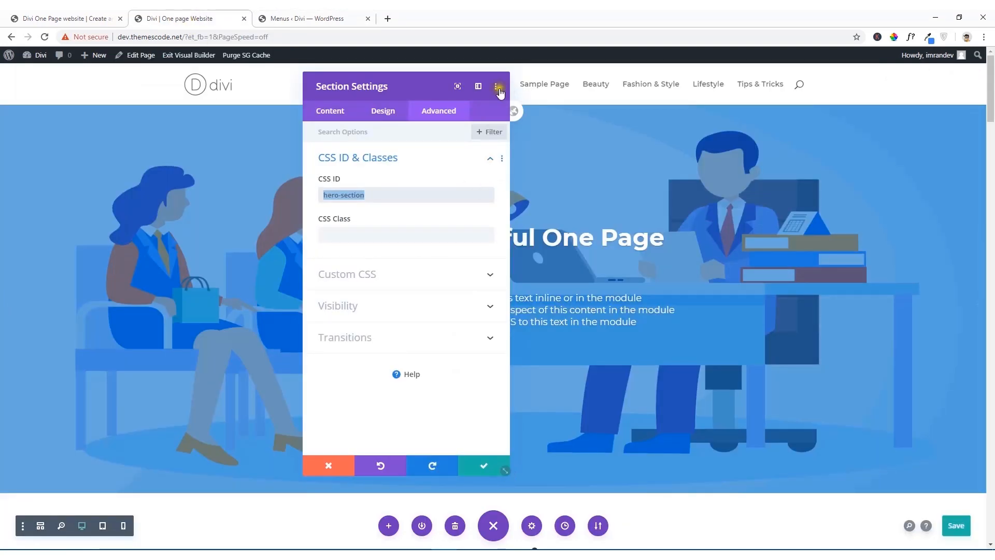
pyautogui.click(471, 464)
pyautogui.scroll(-5, 535, 338)
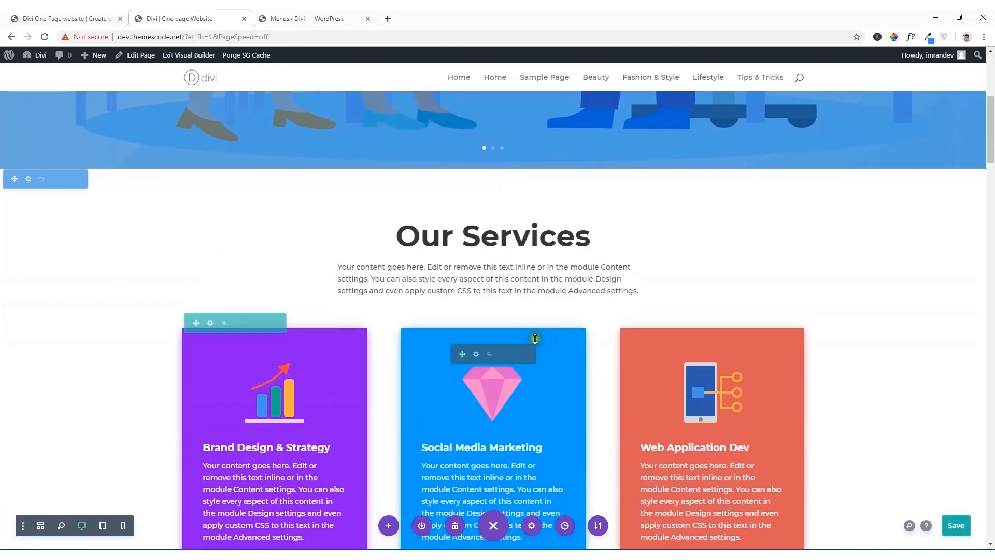
pyautogui.scroll(-1, 519, 268)
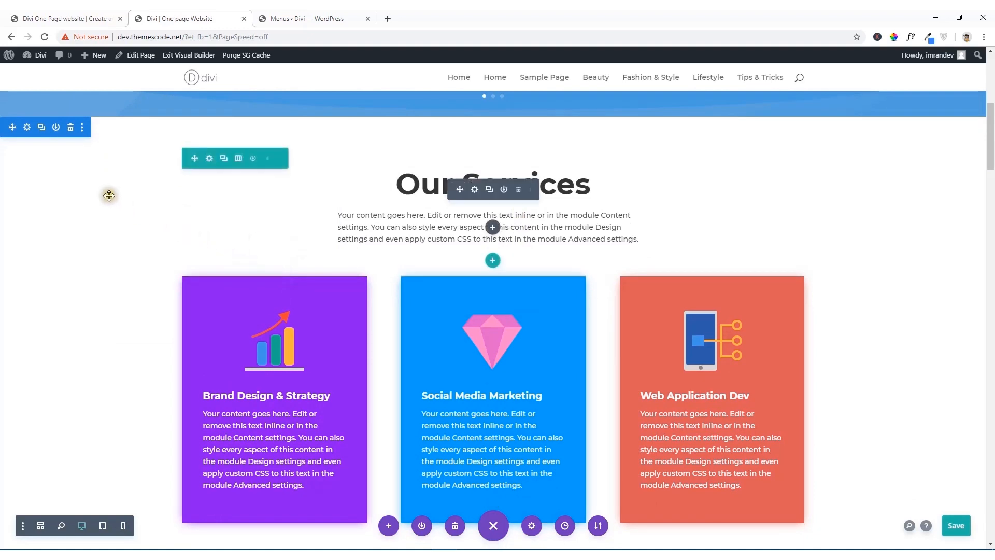
pyautogui.click(27, 128)
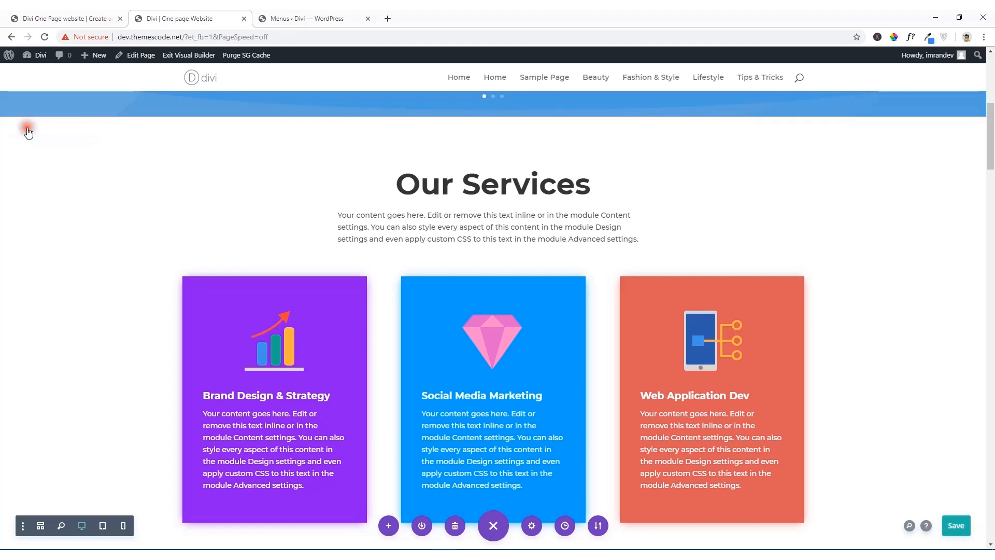
pyautogui.click(437, 119)
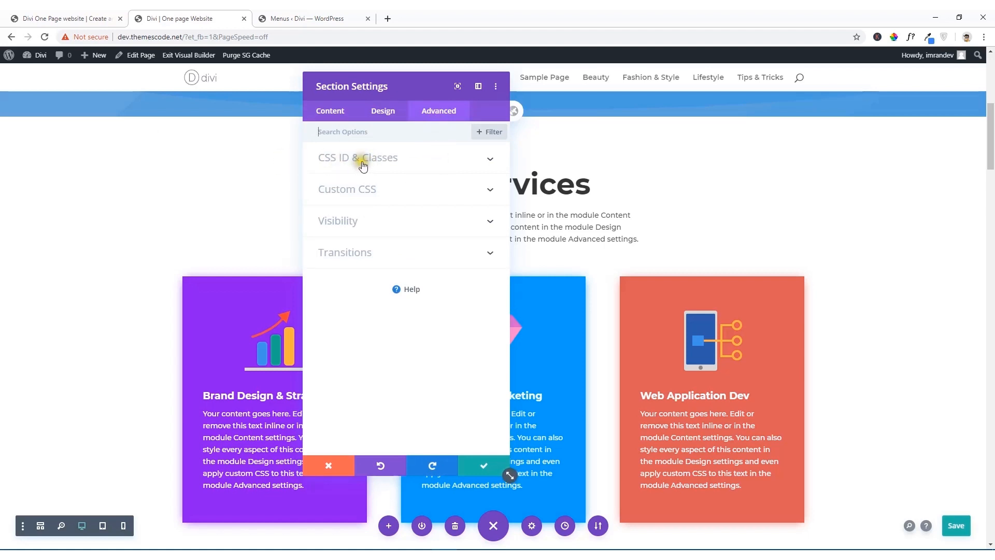
pyautogui.click(382, 159)
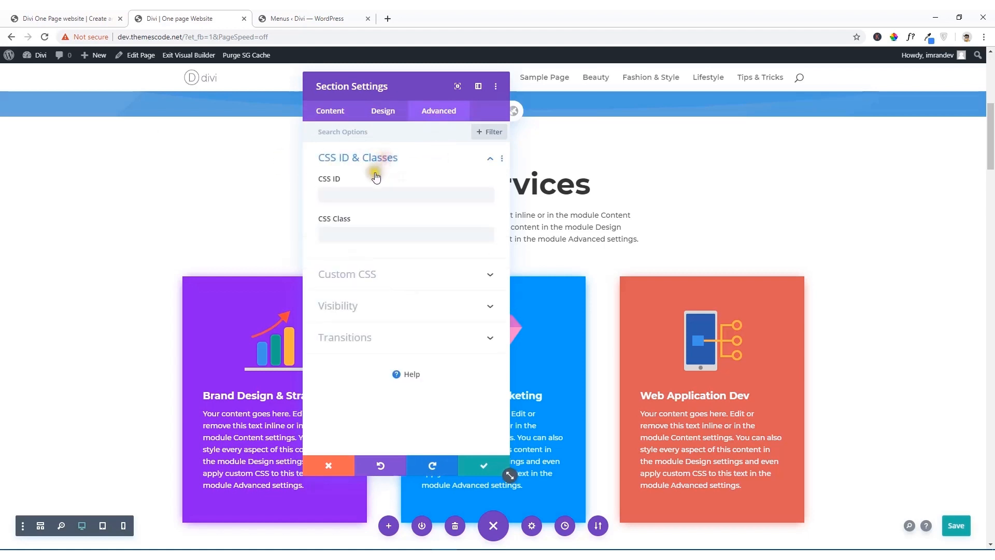
pyautogui.click(367, 191)
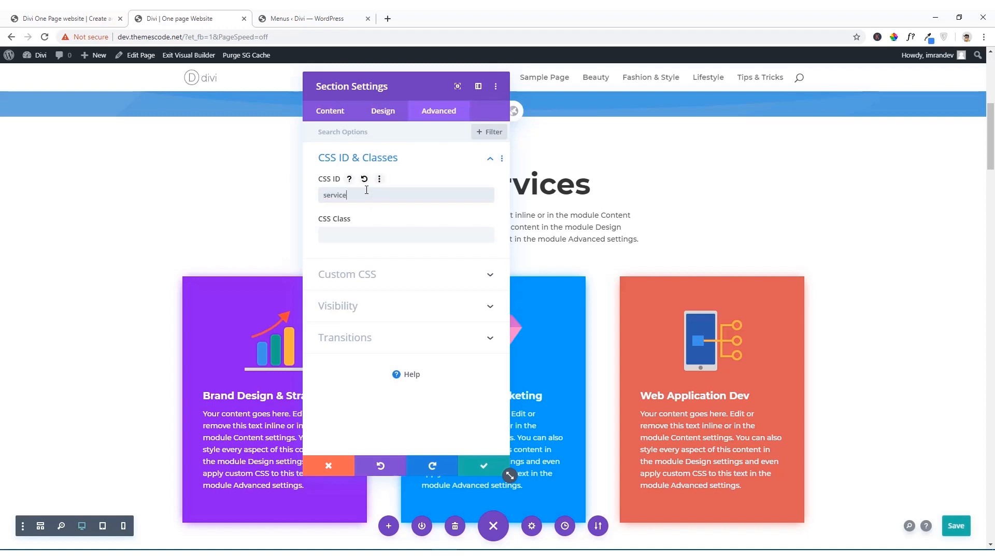
pyautogui.moveTo(358, 194); pyautogui.dragTo(302, 195)
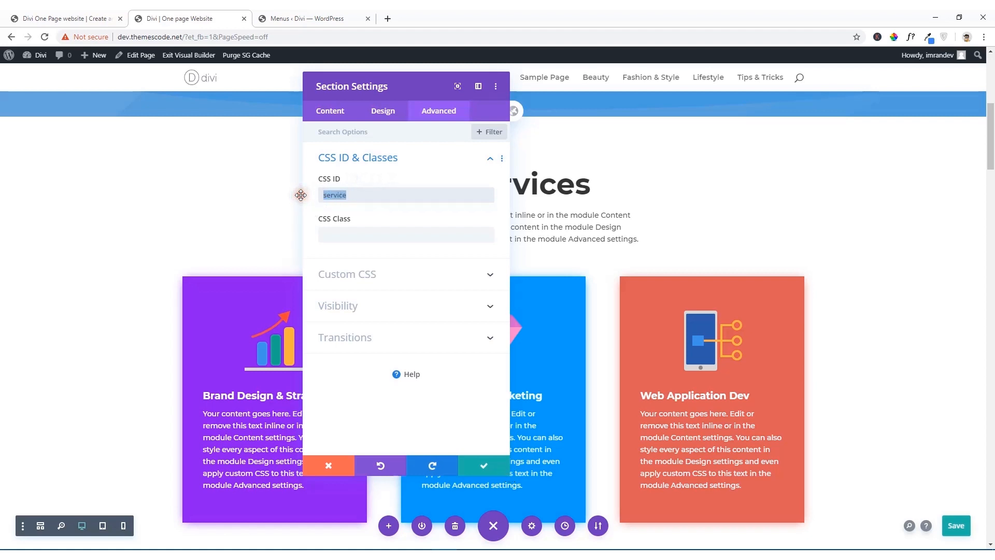
pyautogui.click(483, 465)
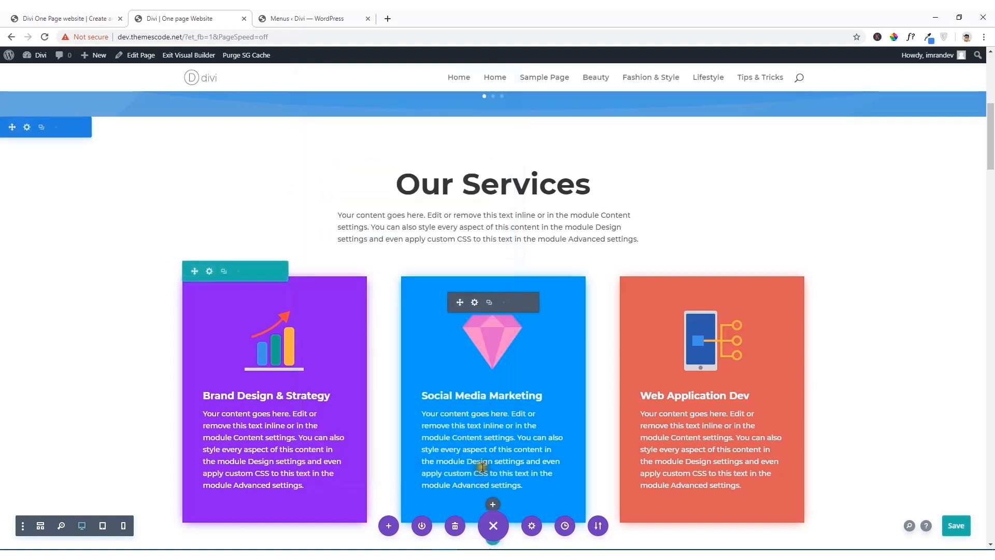
# Step: In the menu editor, add a custom link named "Service" with the URL "#service" to Manin Menu
pyautogui.click(313, 17)
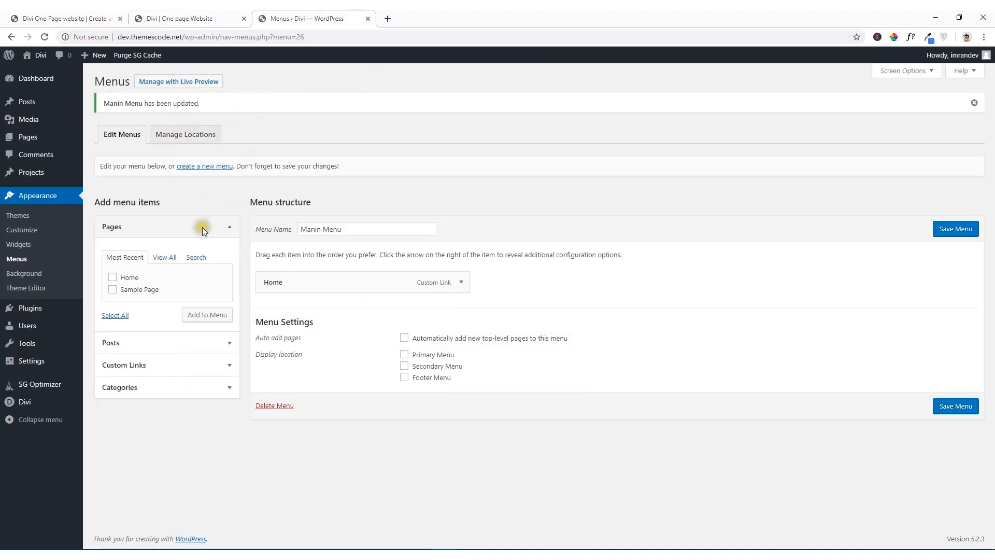
pyautogui.click(144, 366)
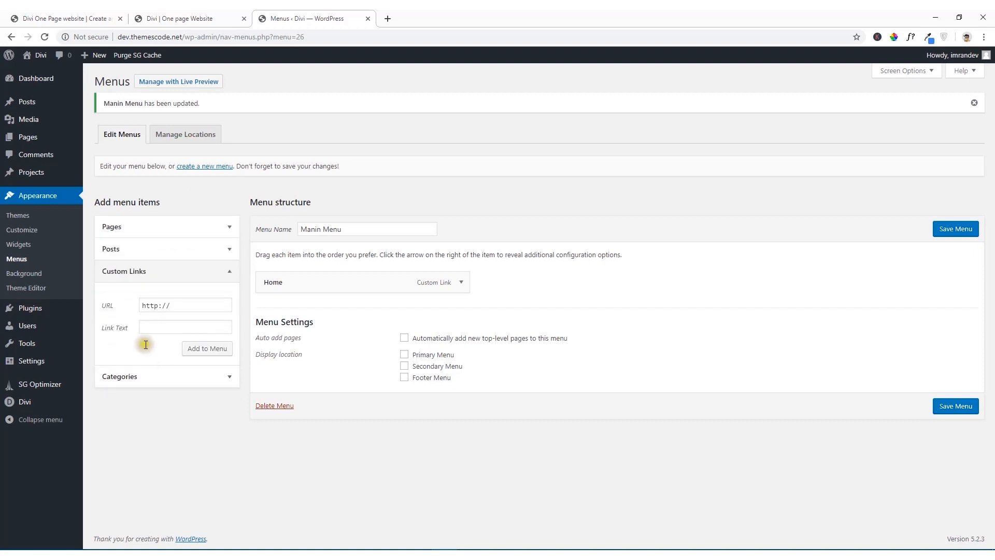
pyautogui.click(126, 308)
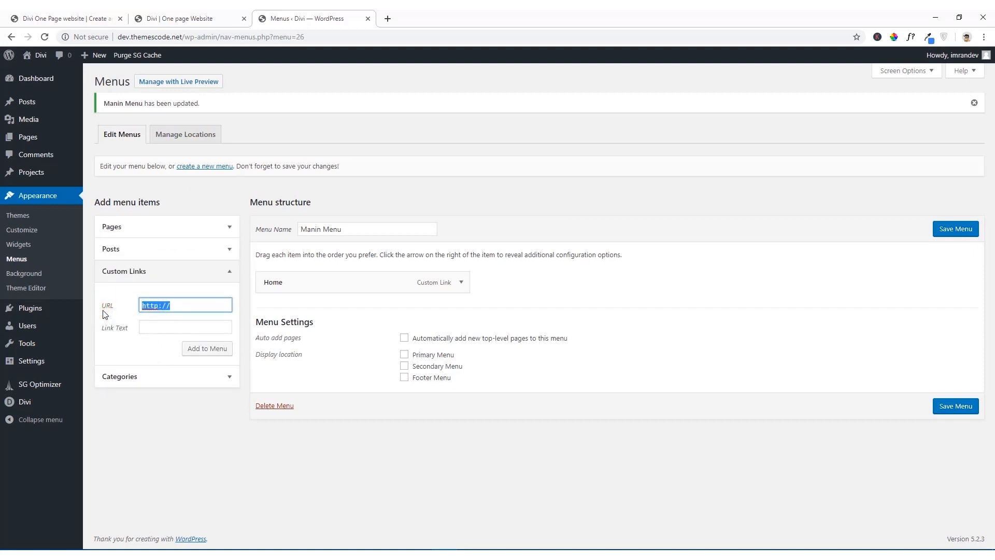
pyautogui.press('BackSpace')
pyautogui.write('#service')
pyautogui.click(142, 329)
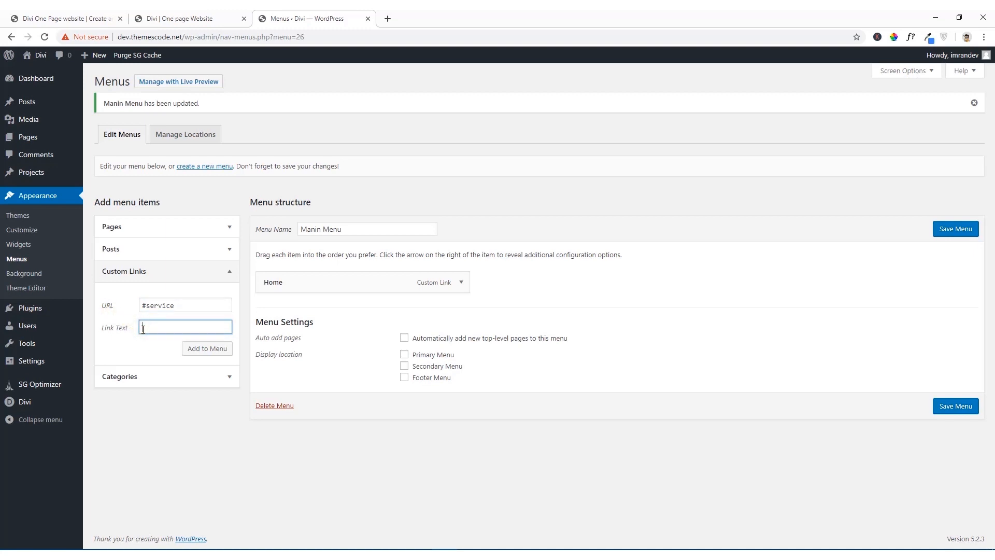
pyautogui.write('Service')
pyautogui.click(203, 352)
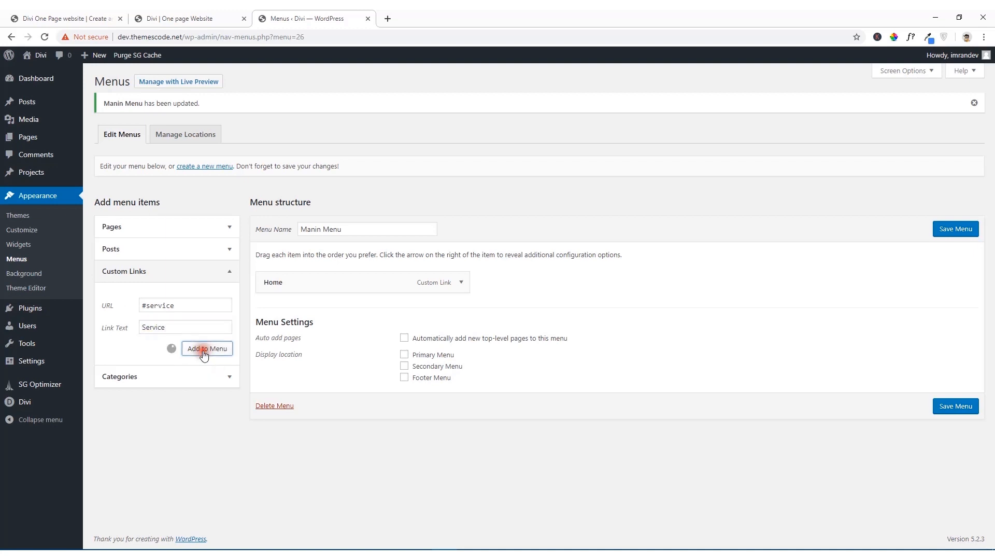
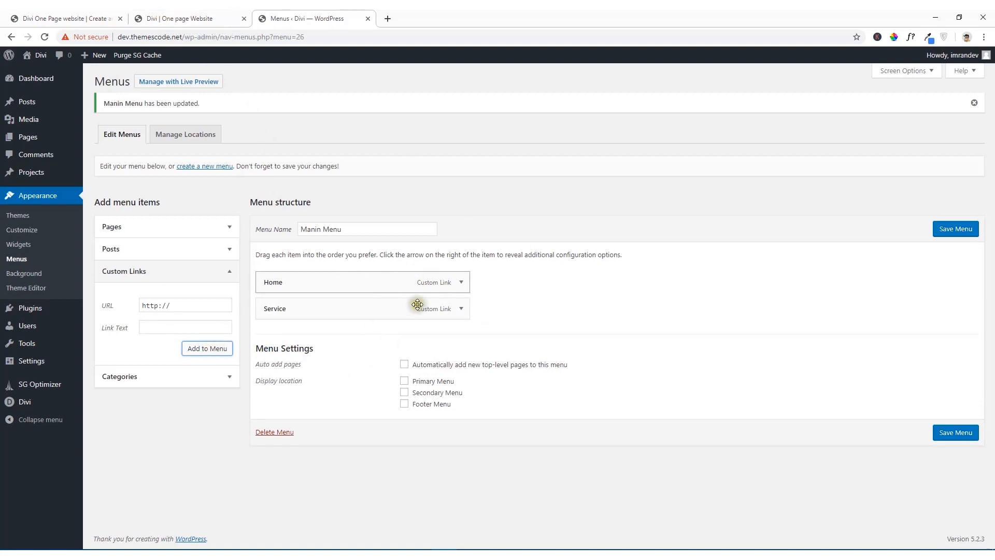
# Step: Assign Manin Menu to the Primary Menu display location and save the menu
pyautogui.click(405, 381)
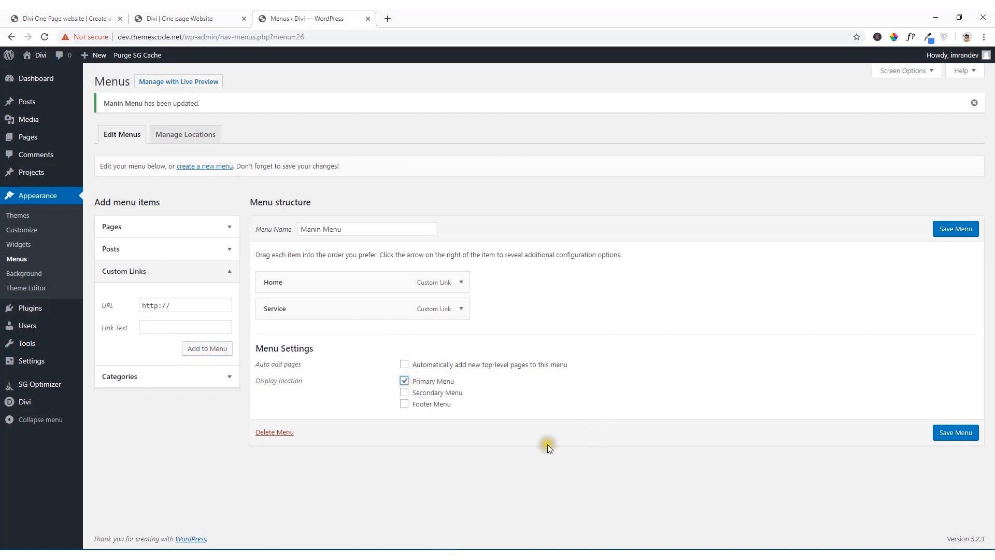
pyautogui.click(958, 230)
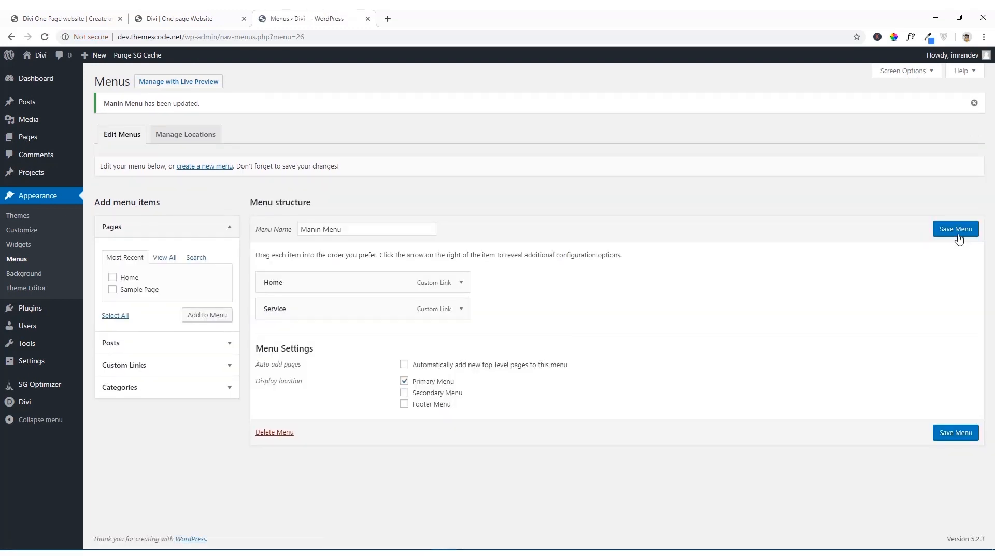
# Step: Open the live site in a new browser tab and test the Service link in the header menu
pyautogui.rightClick(41, 74)
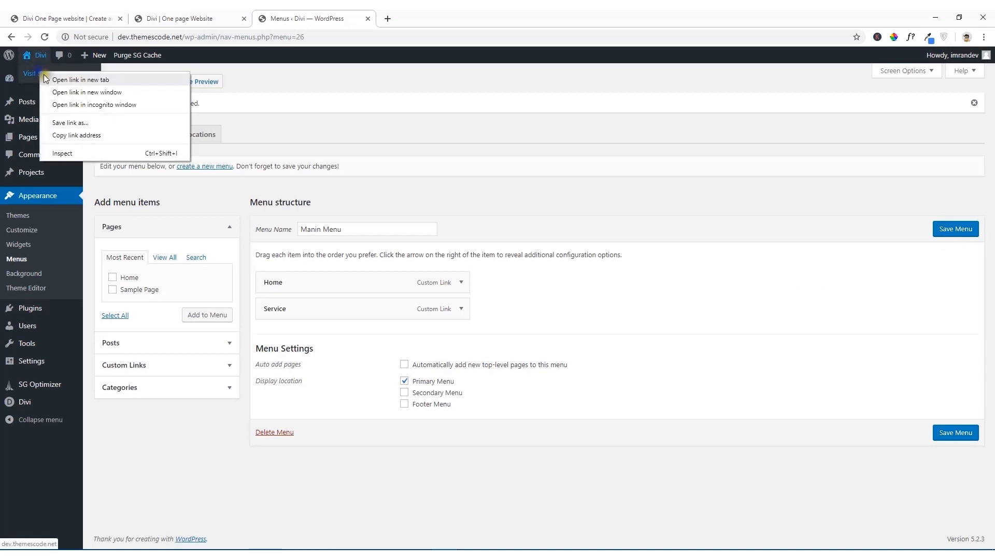
pyautogui.click(49, 79)
pyautogui.click(429, 15)
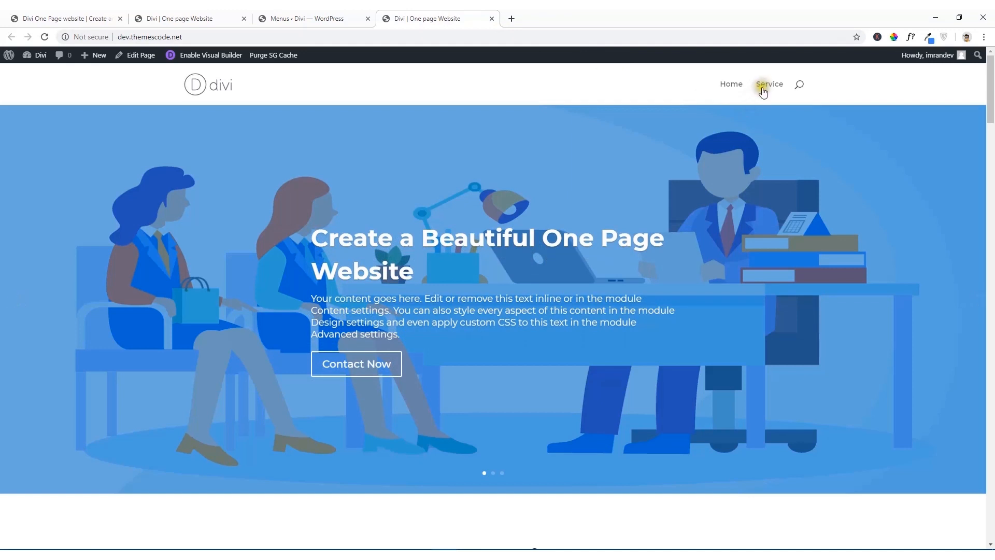
pyautogui.click(770, 87)
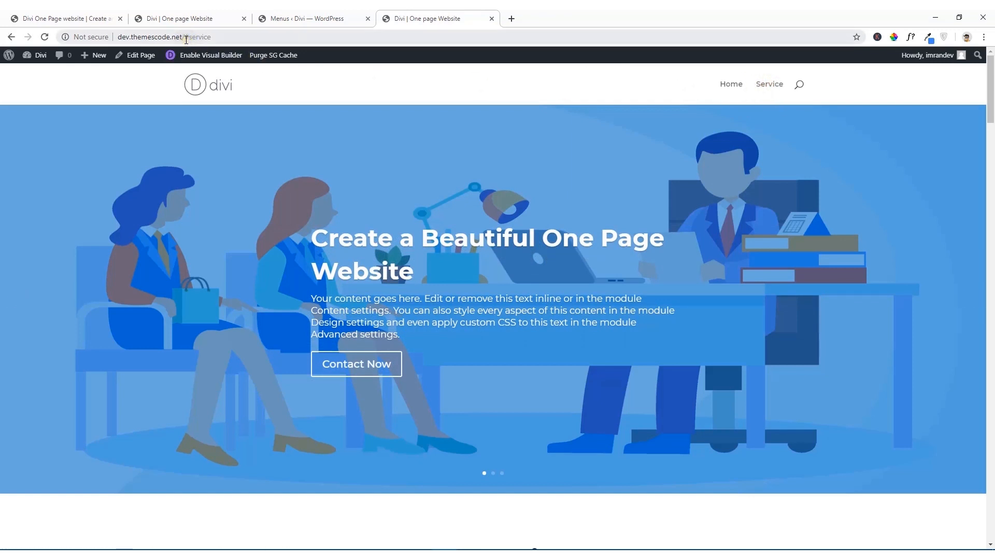
# Step: Save the page in the Divi visual builder and reload the live site without the #service anchor in its address
pyautogui.click(177, 19)
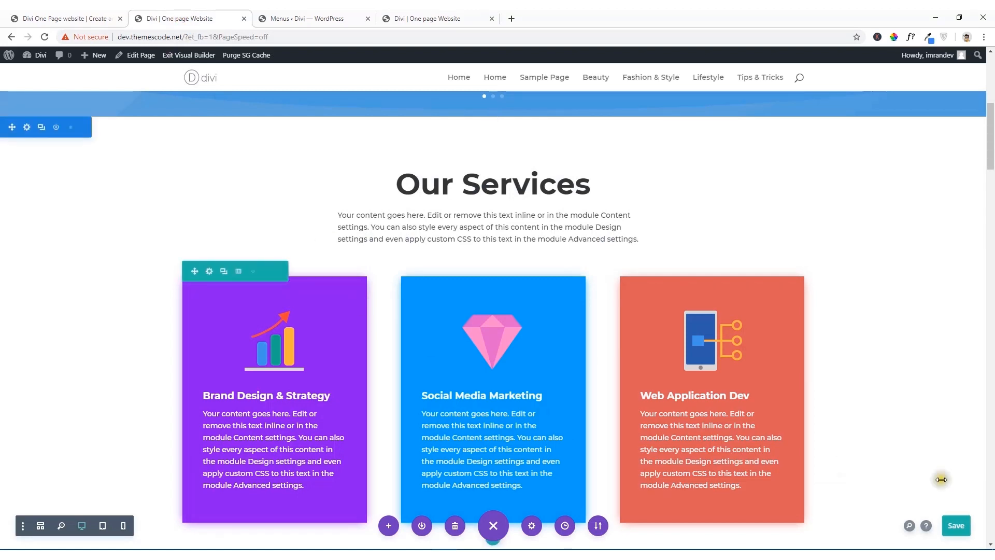
pyautogui.click(955, 526)
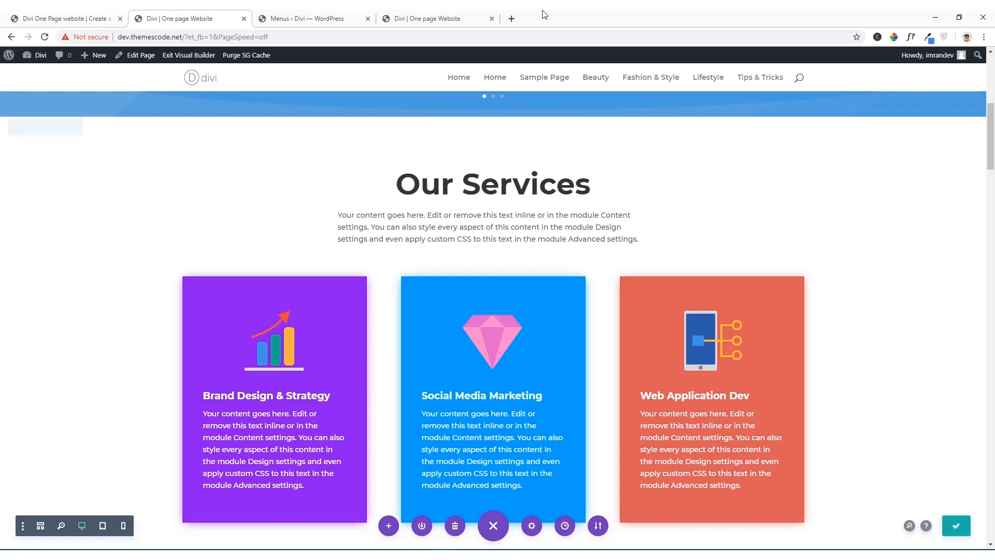
pyautogui.click(451, 17)
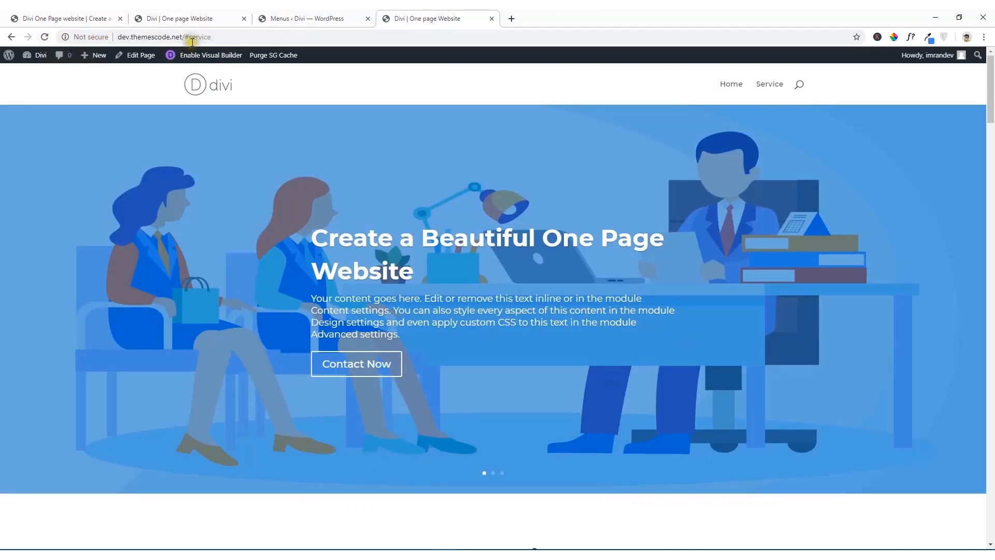
pyautogui.moveTo(185, 38); pyautogui.dragTo(250, 38)
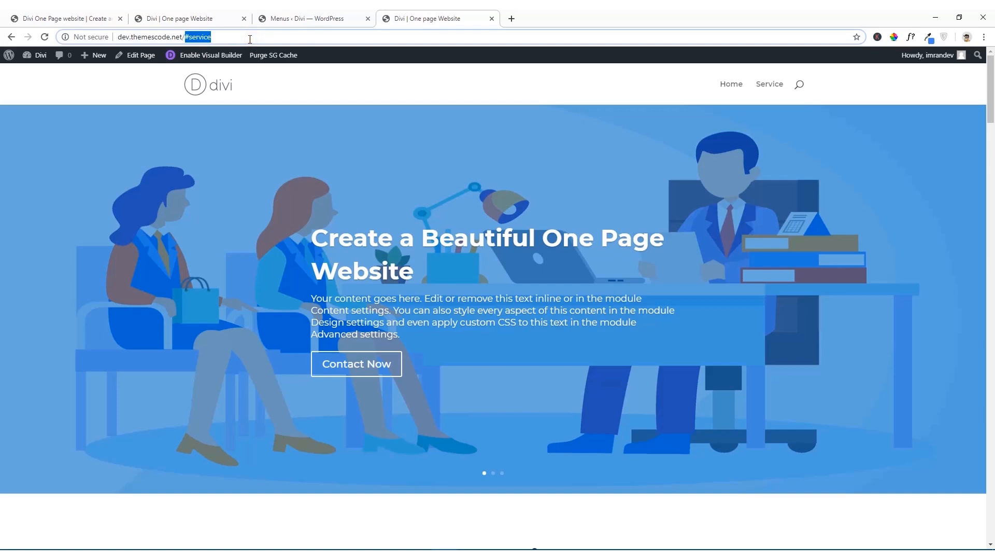
pyautogui.press('BackSpace')
pyautogui.press('Return')
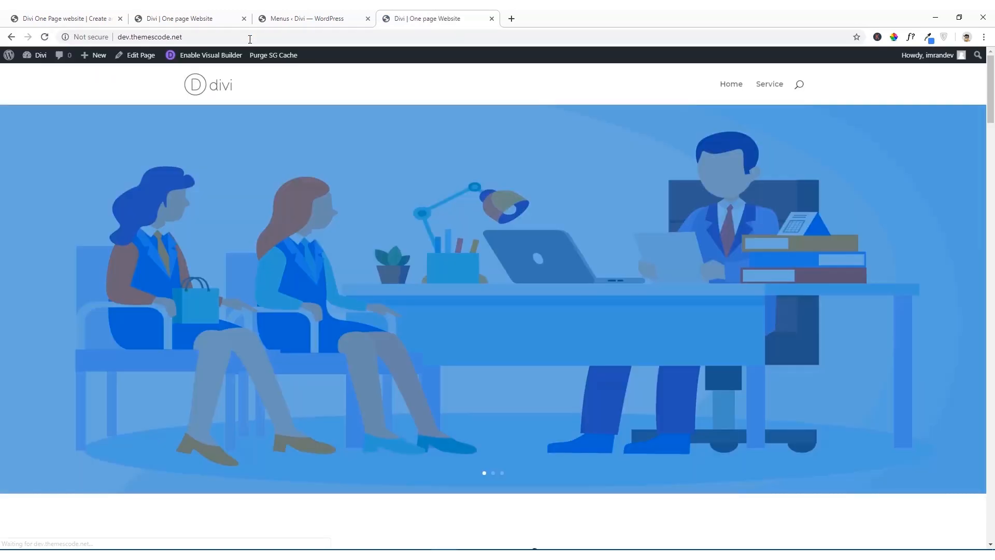
# Step: Test the Service and Home links on the live site and look through the page's sections
pyautogui.click(771, 86)
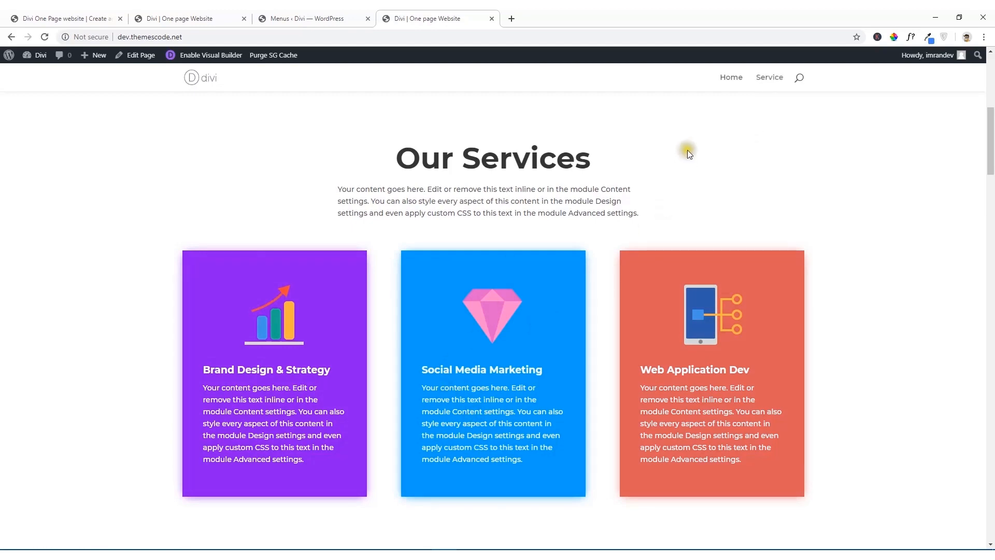
pyautogui.click(730, 82)
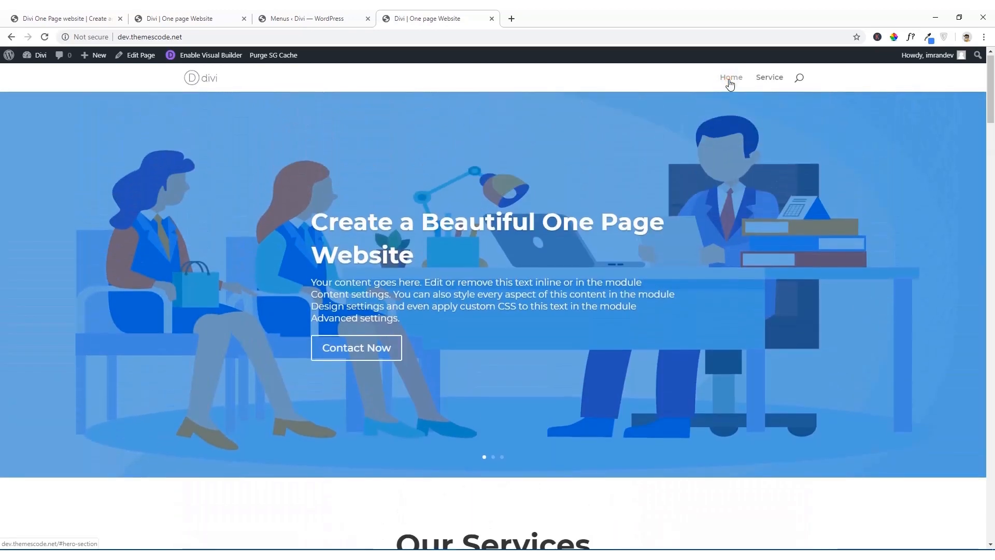
pyautogui.scroll(-15, 589, 253)
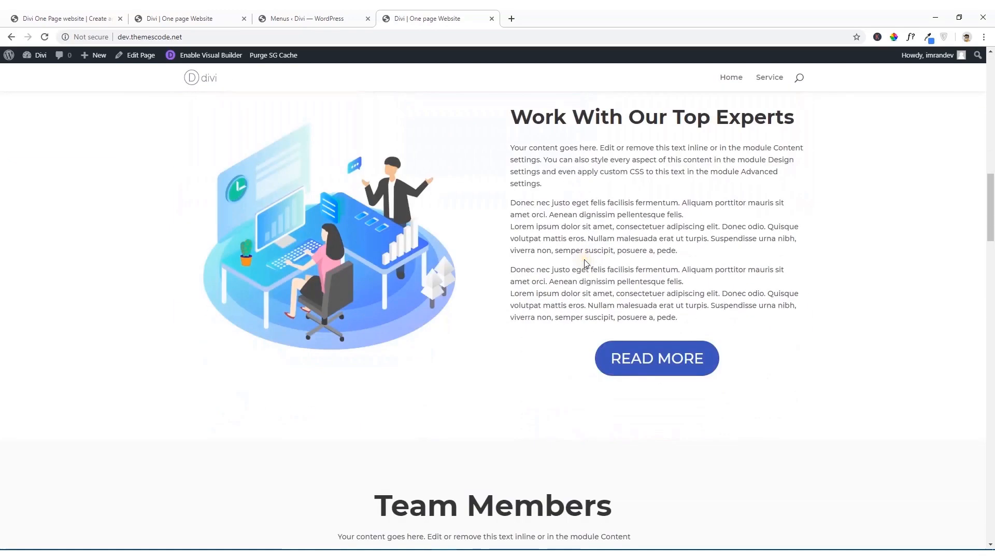
pyautogui.scroll(3, 585, 259)
pyautogui.scroll(-5, 473, 284)
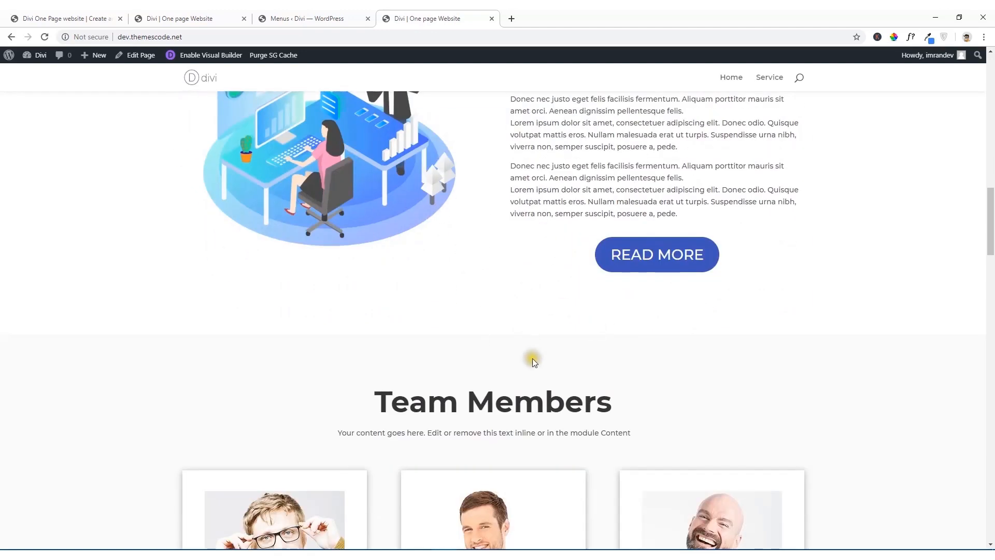
pyautogui.scroll(6, 533, 359)
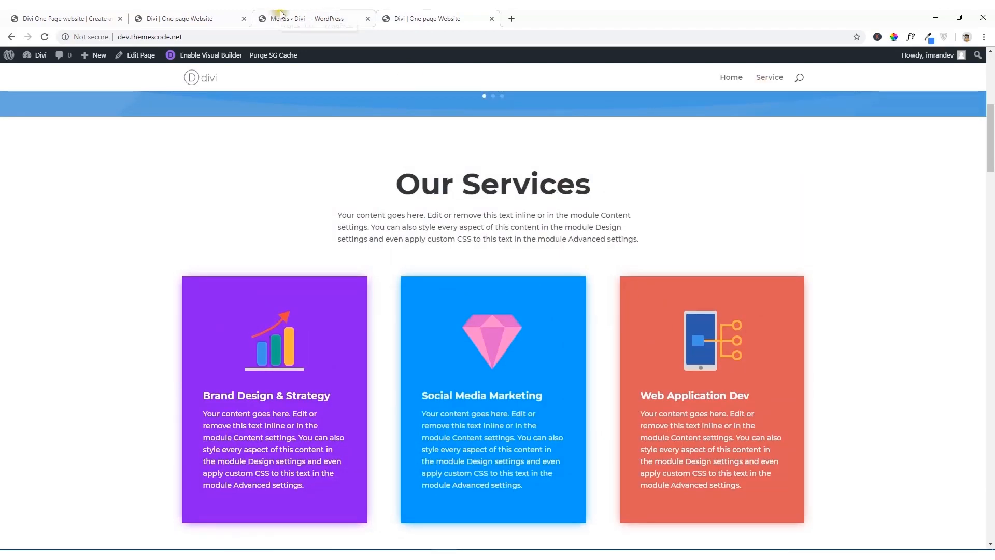
# Step: In the visual builder, give the "Work With Our Top Experts" section the CSS ID "about" and apply the section settings
pyautogui.click(287, 16)
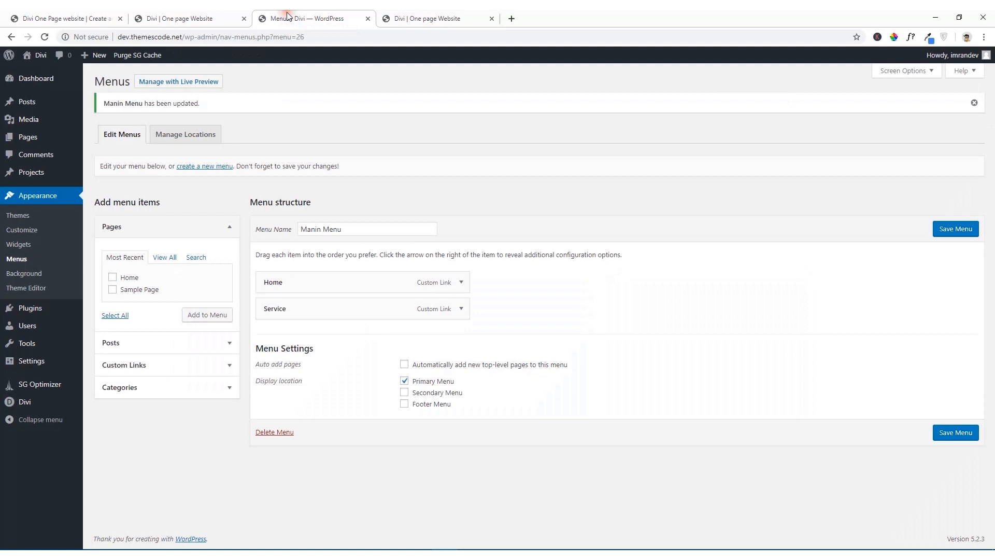
pyautogui.click(207, 19)
pyautogui.scroll(-7, 270, 284)
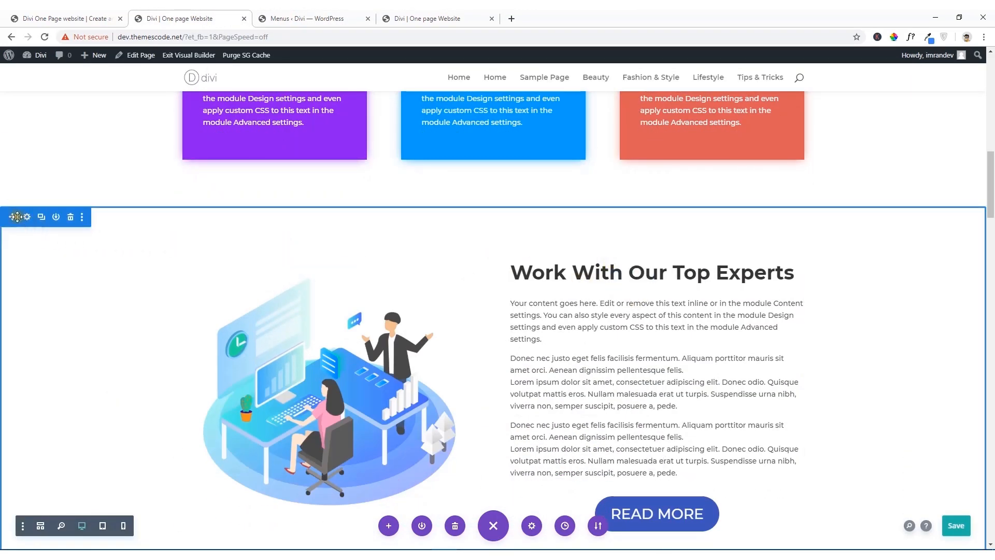
pyautogui.click(27, 218)
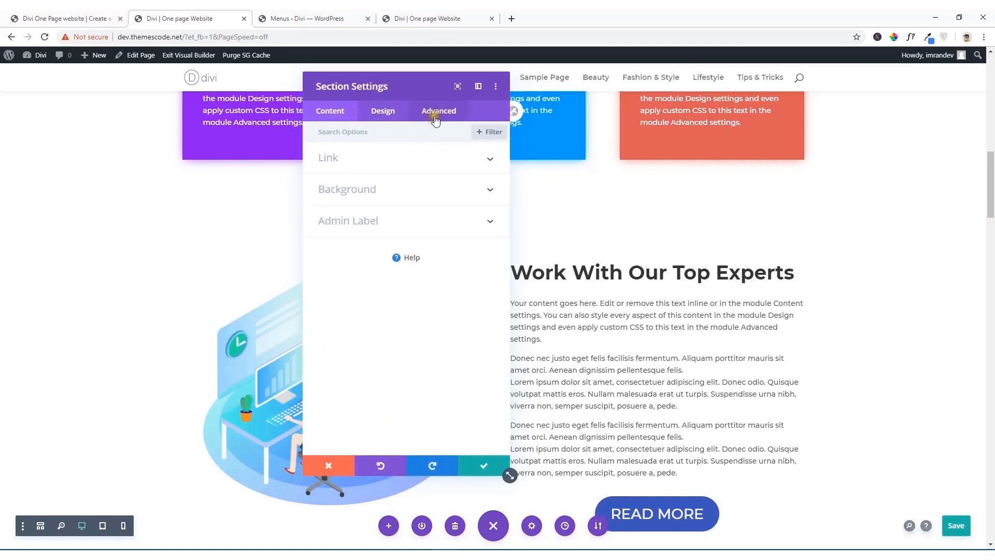
pyautogui.click(435, 117)
pyautogui.click(395, 163)
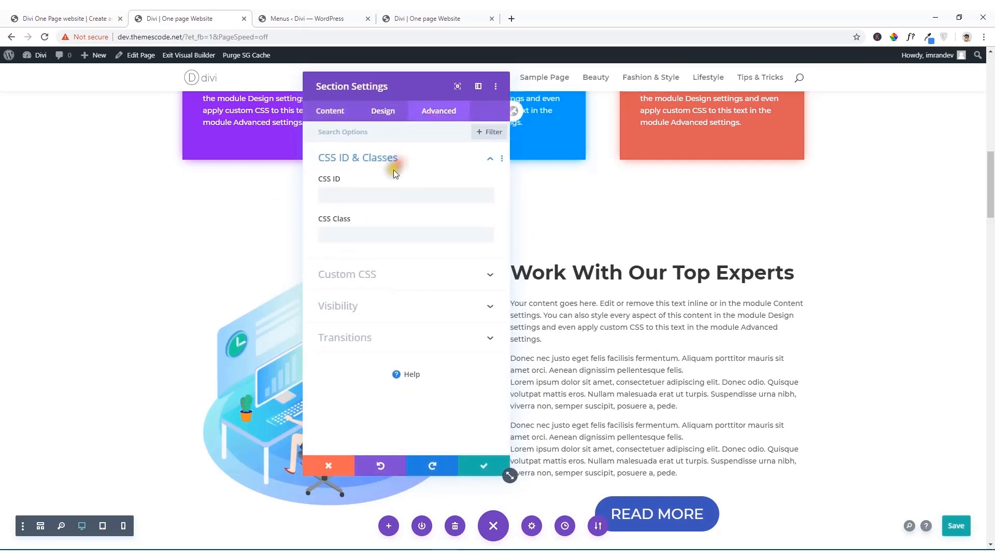
pyautogui.click(365, 198)
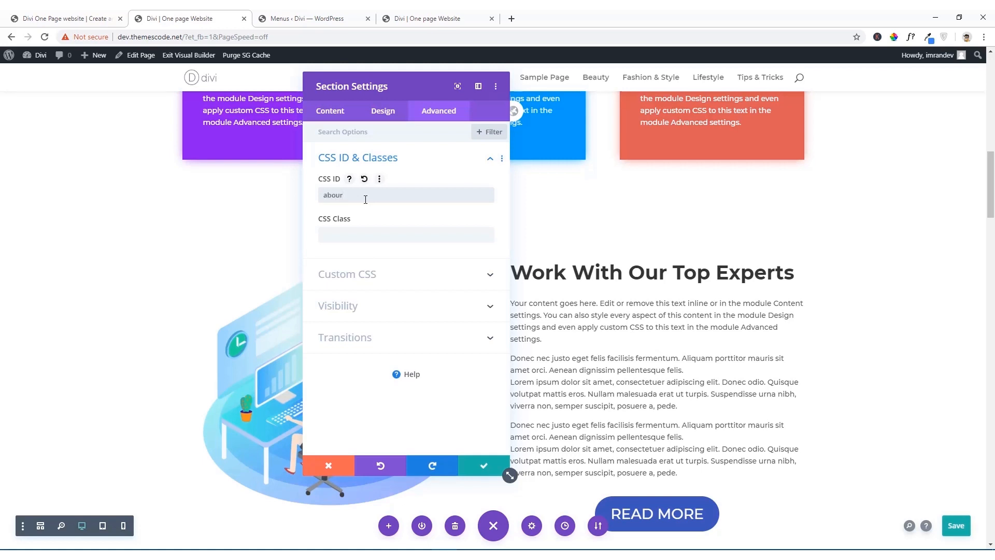
pyautogui.write('about')
pyautogui.doubleClick(358, 200)
pyautogui.click(353, 198)
pyautogui.moveTo(350, 198); pyautogui.dragTo(299, 205)
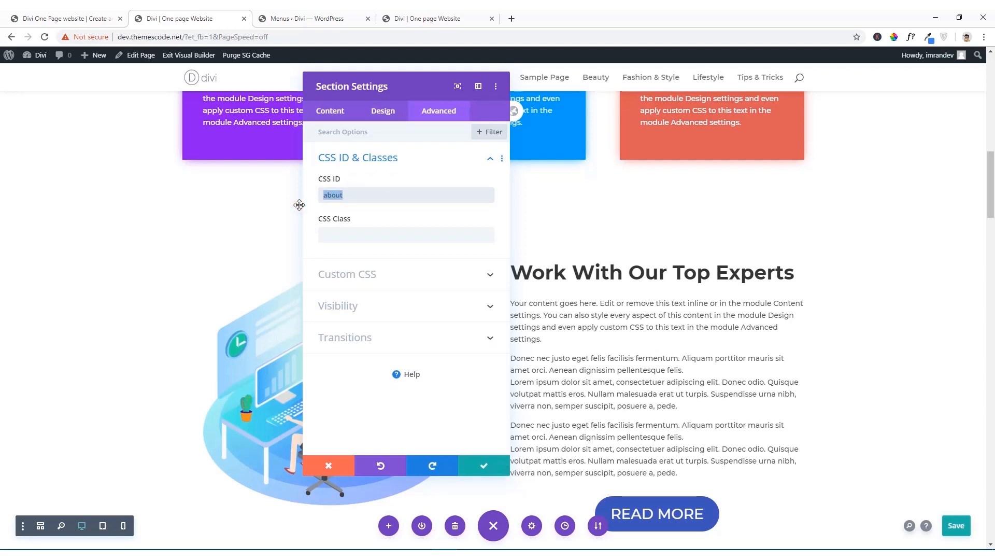
pyautogui.click(484, 465)
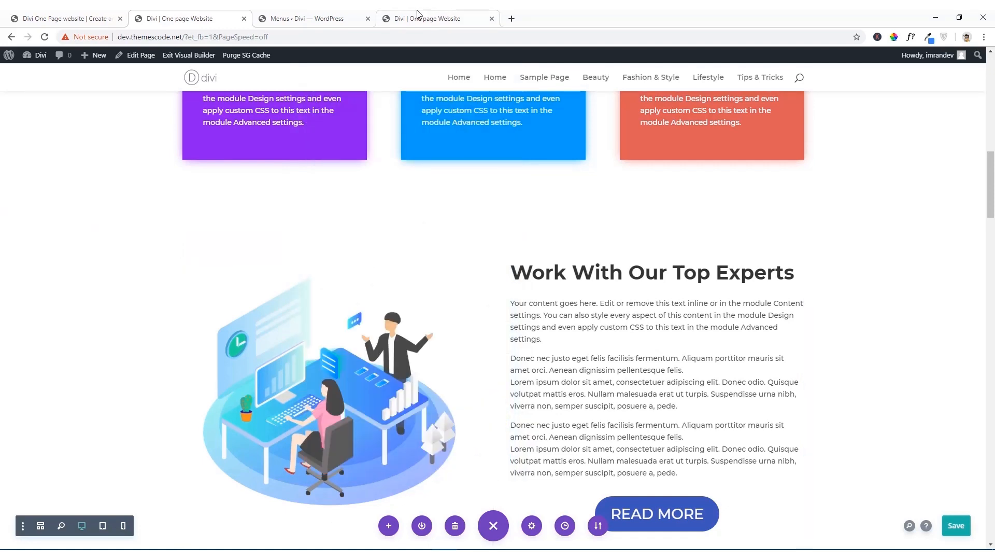
# Step: Add a custom link to Manin Menu with the URL "#about" and the link text "About"
pyautogui.click(337, 18)
pyautogui.click(170, 366)
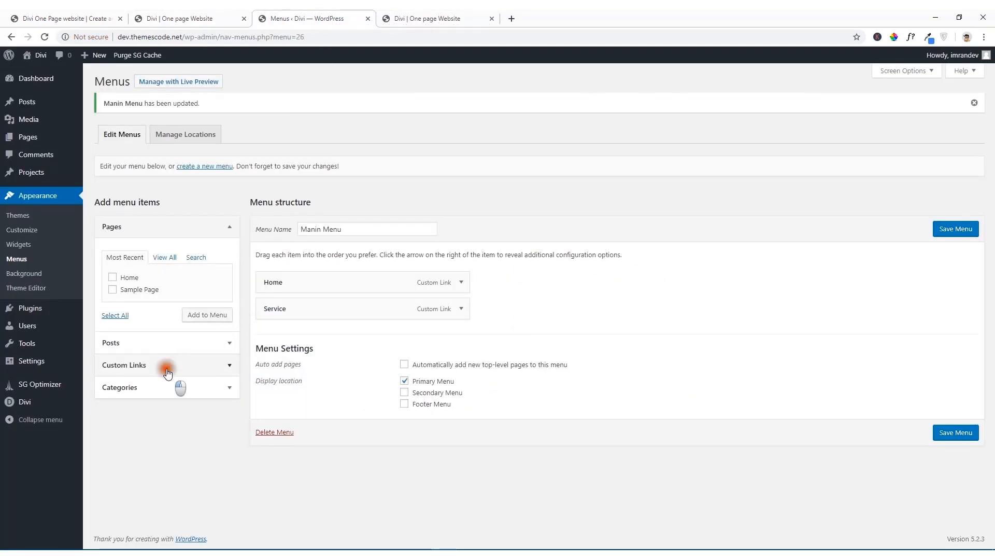
pyautogui.moveTo(174, 306); pyautogui.dragTo(100, 306)
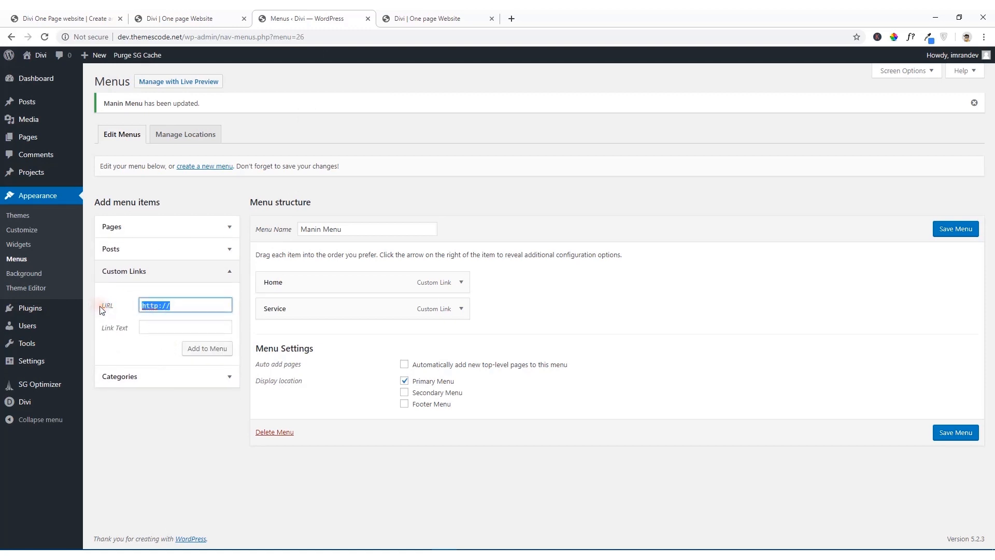
pyautogui.press('BackSpace')
pyautogui.click(147, 326)
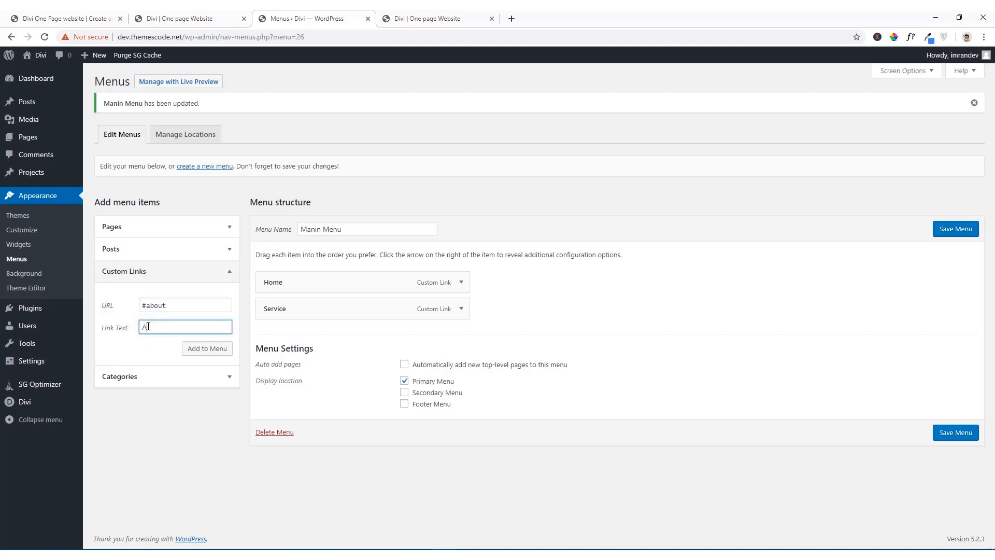
pyautogui.write('About')
pyautogui.click(207, 348)
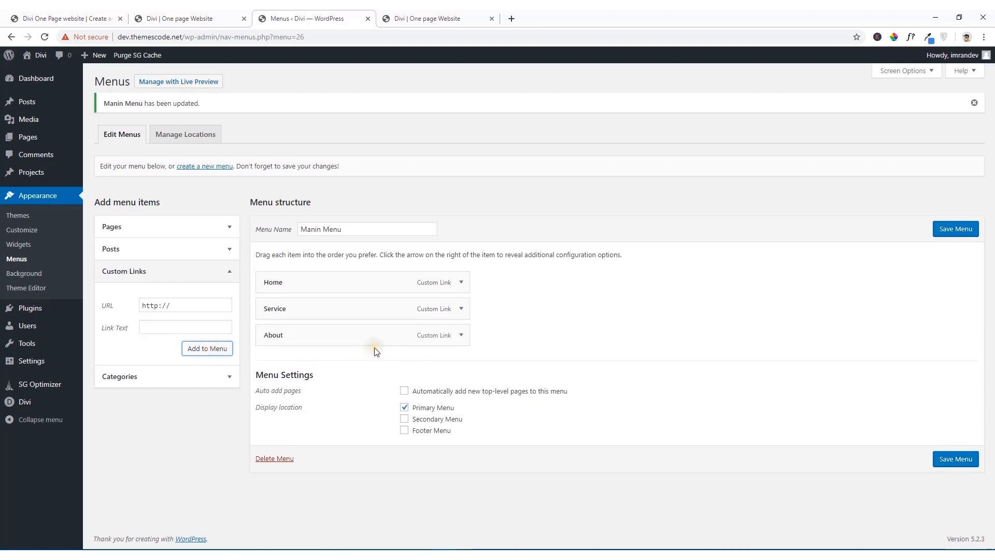
# Step: In the visual builder, give the Team Members section the CSS ID "team" and apply the section settings
pyautogui.click(219, 14)
pyautogui.scroll(-5, 355, 316)
pyautogui.scroll(-3, 354, 316)
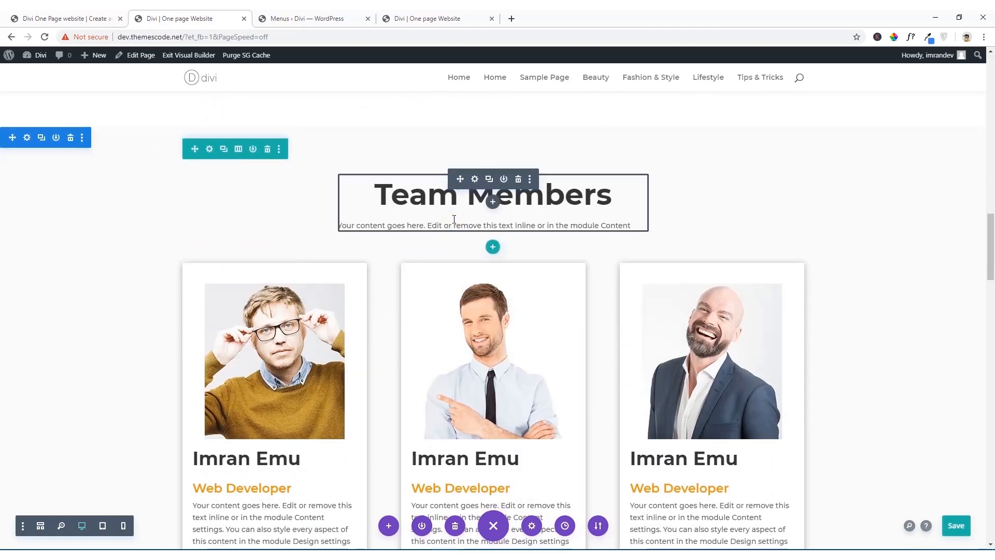
pyautogui.scroll(-3, 802, 313)
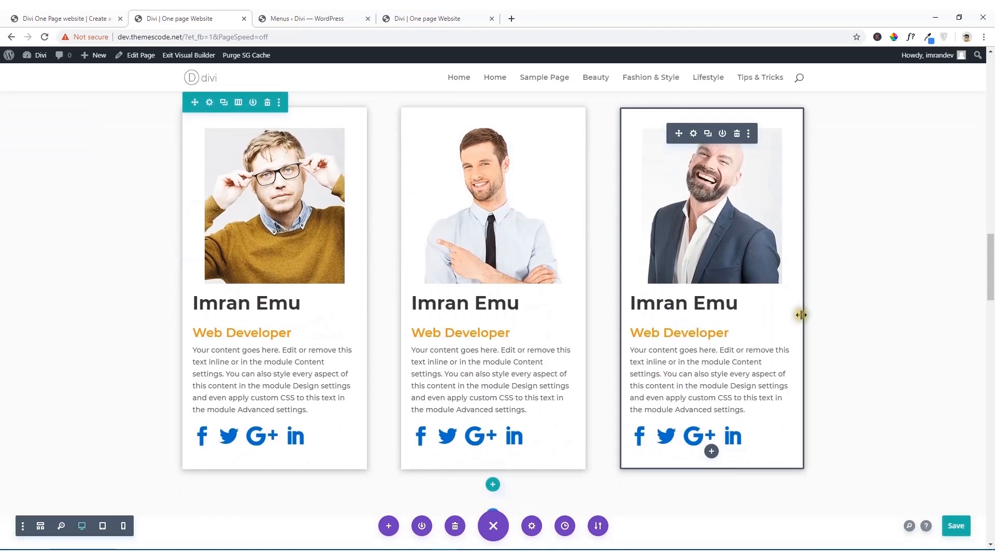
pyautogui.scroll(-2, 828, 315)
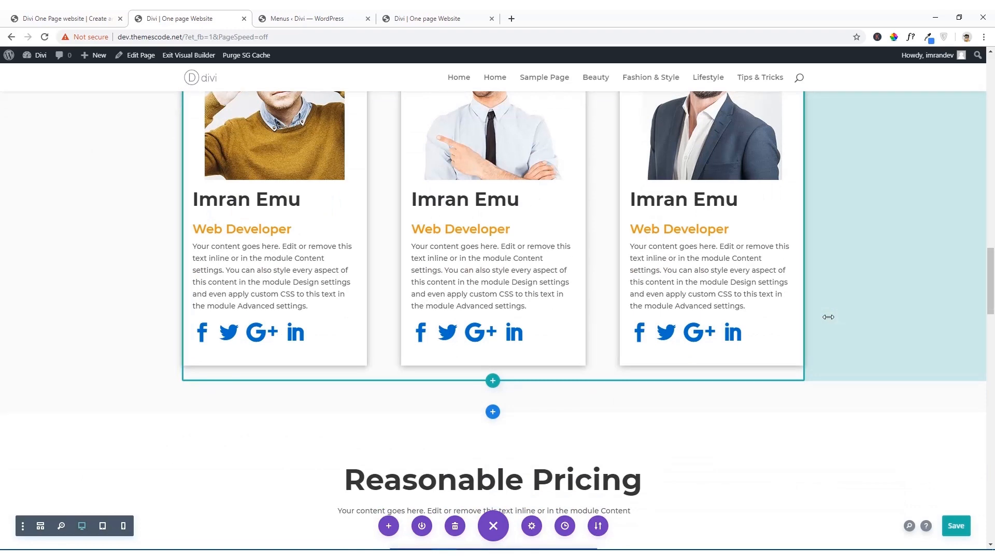
pyautogui.scroll(4, 828, 316)
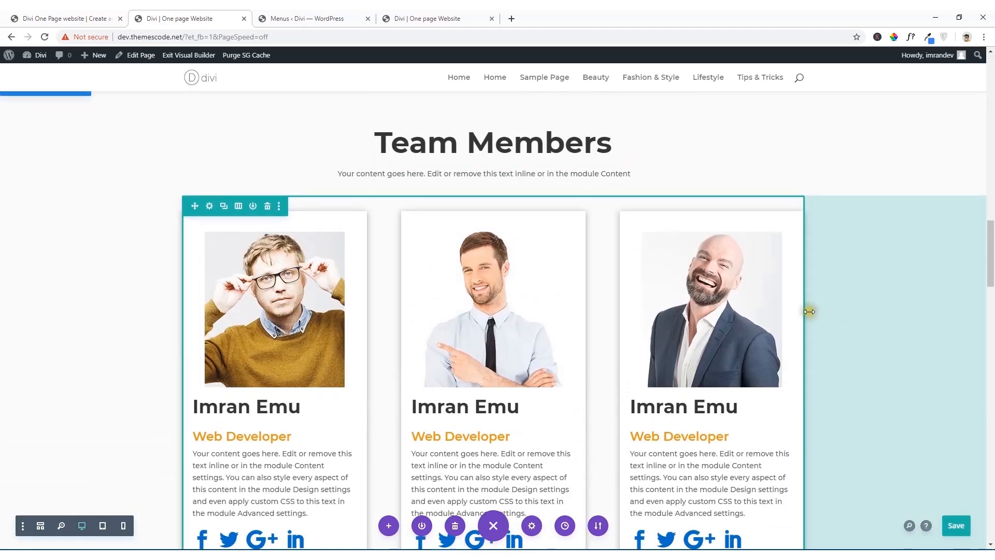
pyautogui.scroll(3, 233, 255)
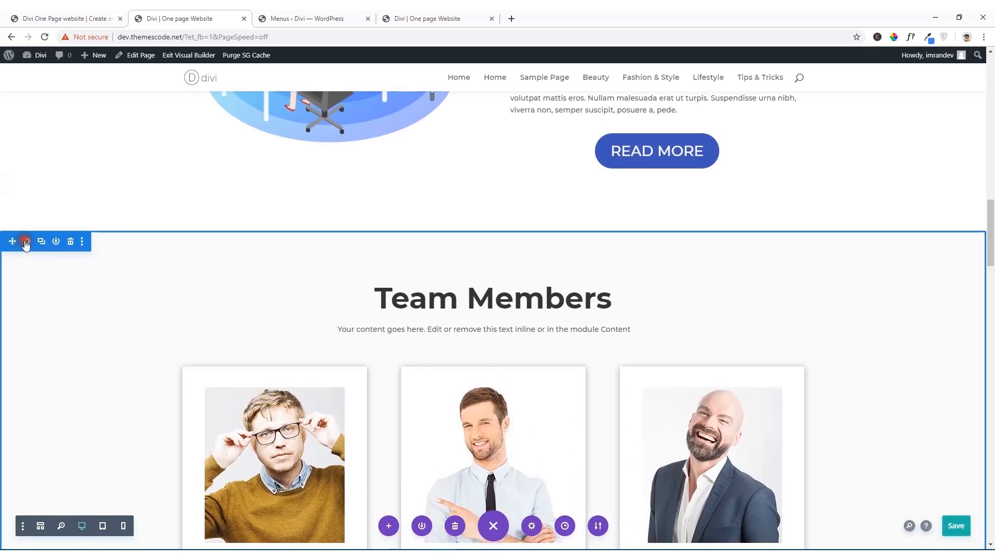
pyautogui.click(25, 241)
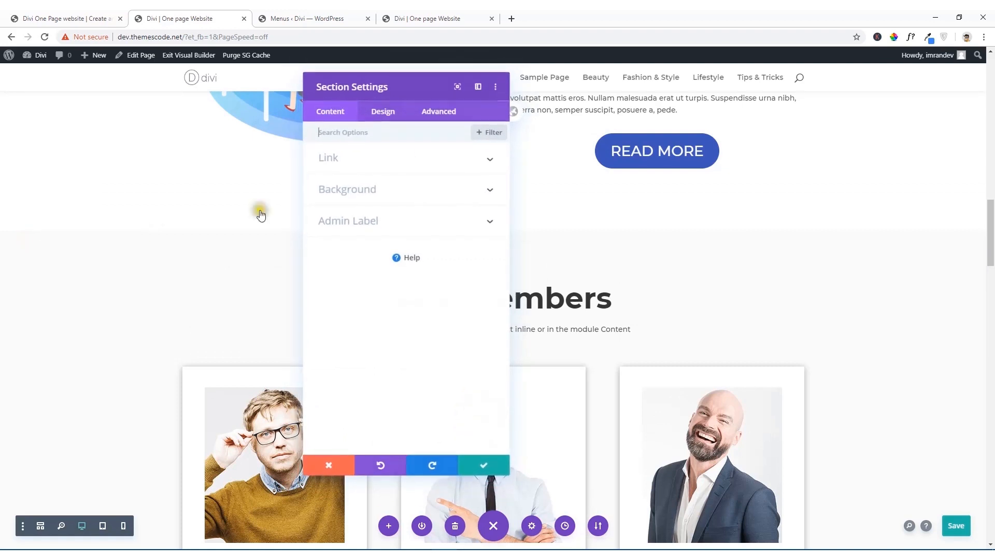
pyautogui.click(438, 113)
pyautogui.click(414, 157)
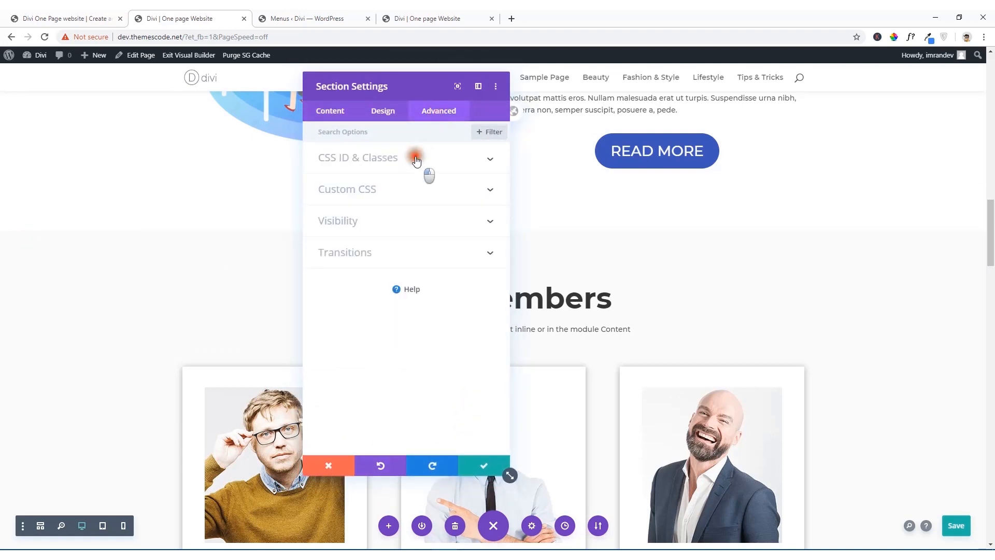
pyautogui.click(386, 198)
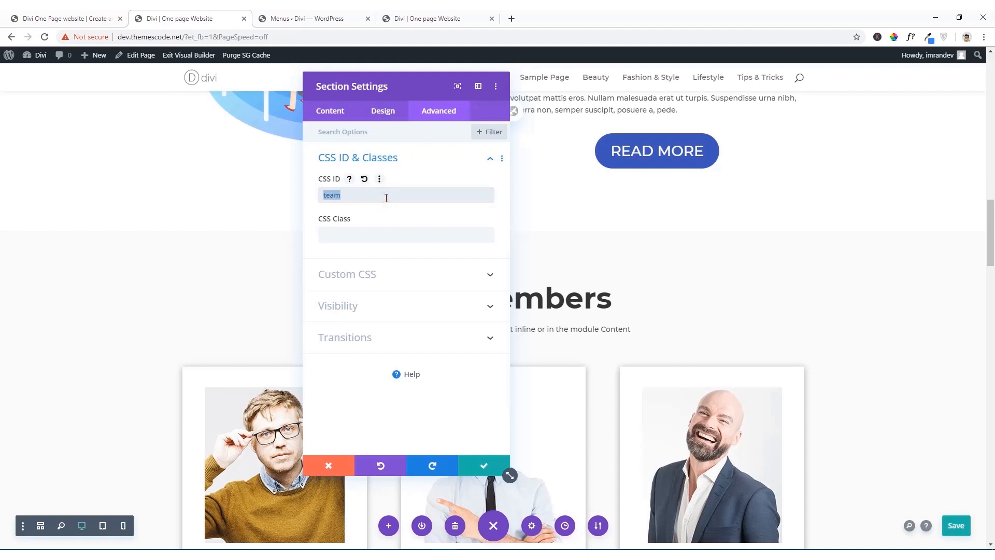
pyautogui.click(484, 465)
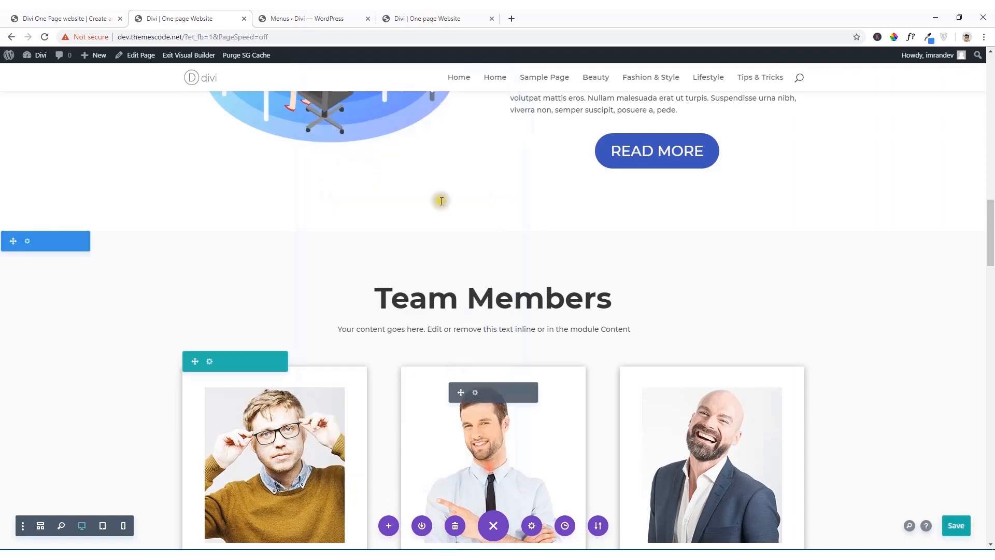
# Step: Add a custom link to Manin Menu with the URL "#team" and the link text "Team"
pyautogui.click(345, 14)
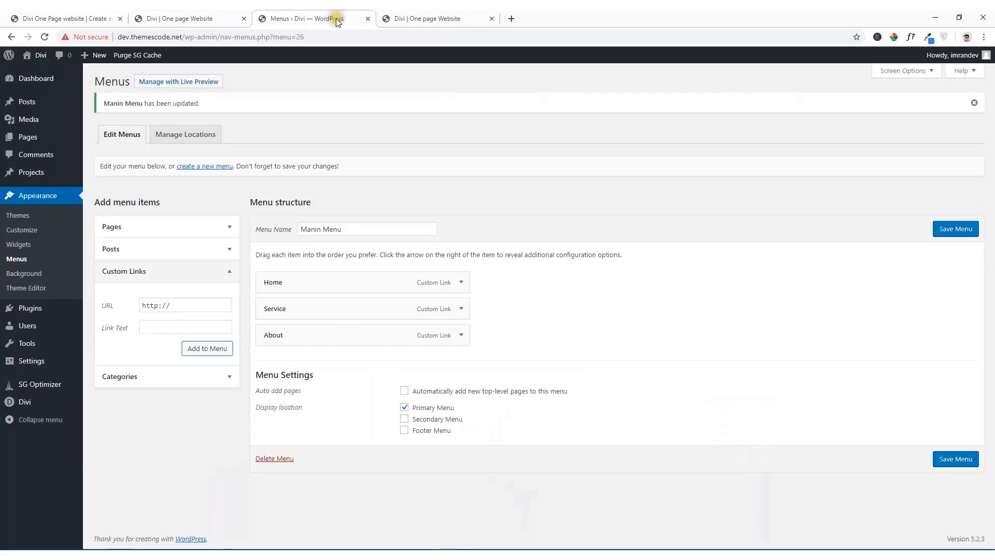
pyautogui.tripleClick(176, 305)
pyautogui.moveTo(80, 314)
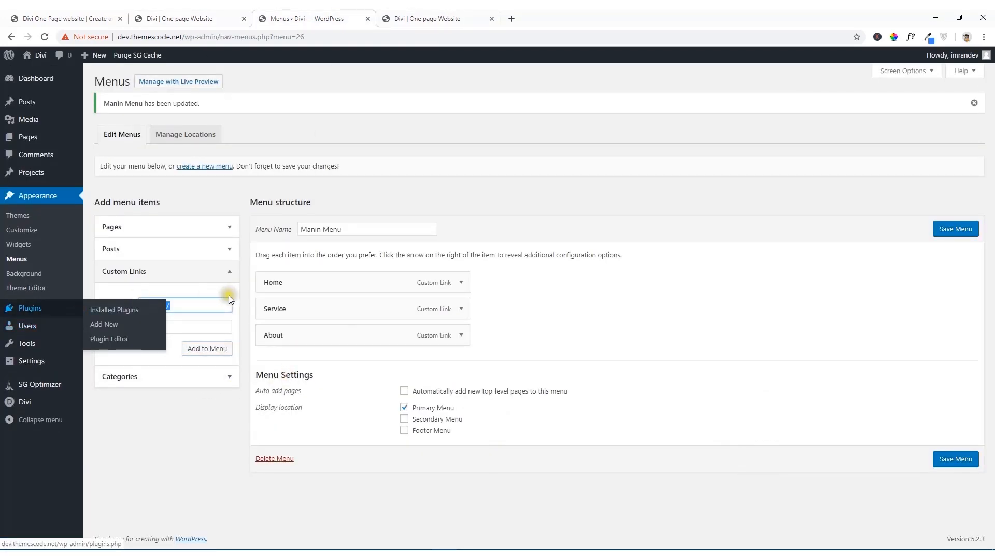
pyautogui.press('BackSpace')
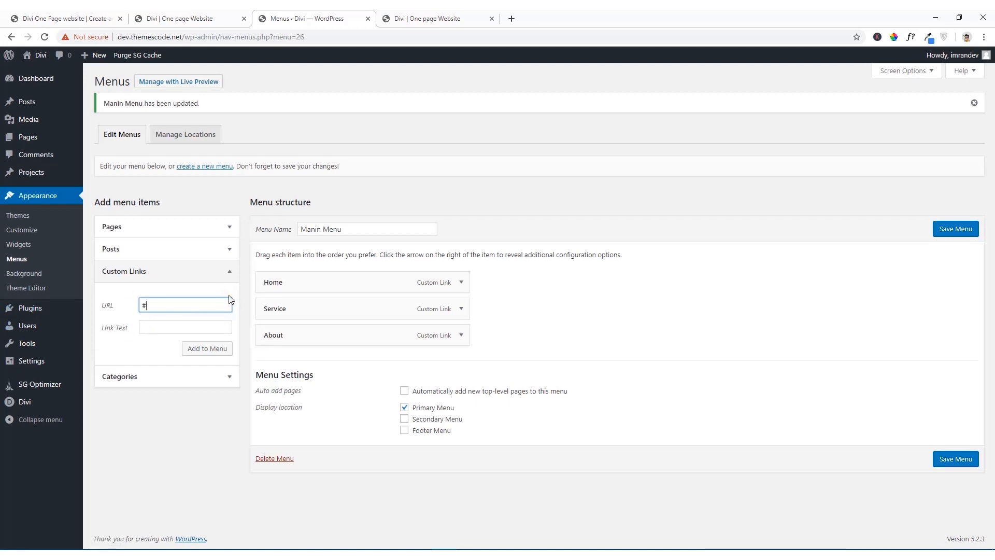
pyautogui.write('#team')
pyautogui.click(197, 322)
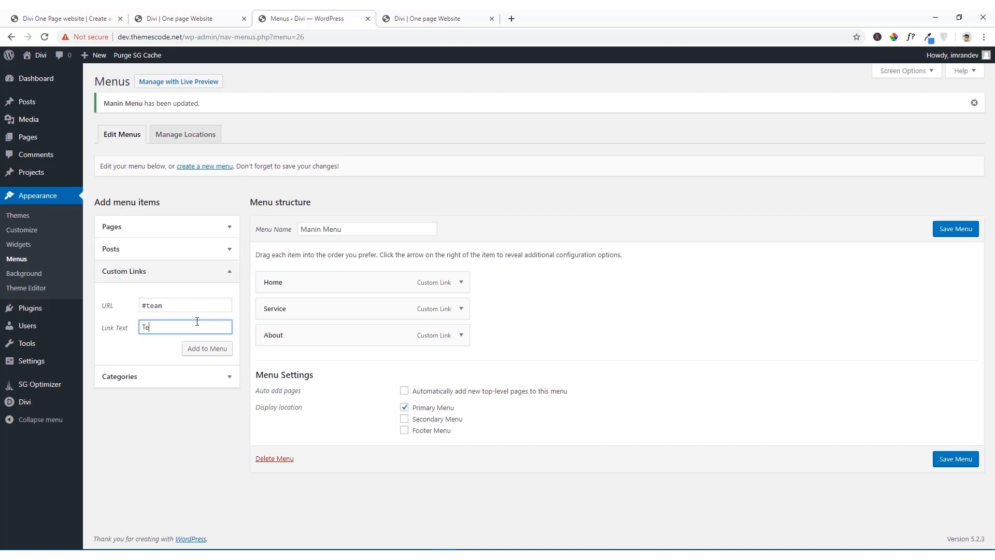
pyautogui.write('Team')
pyautogui.click(192, 346)
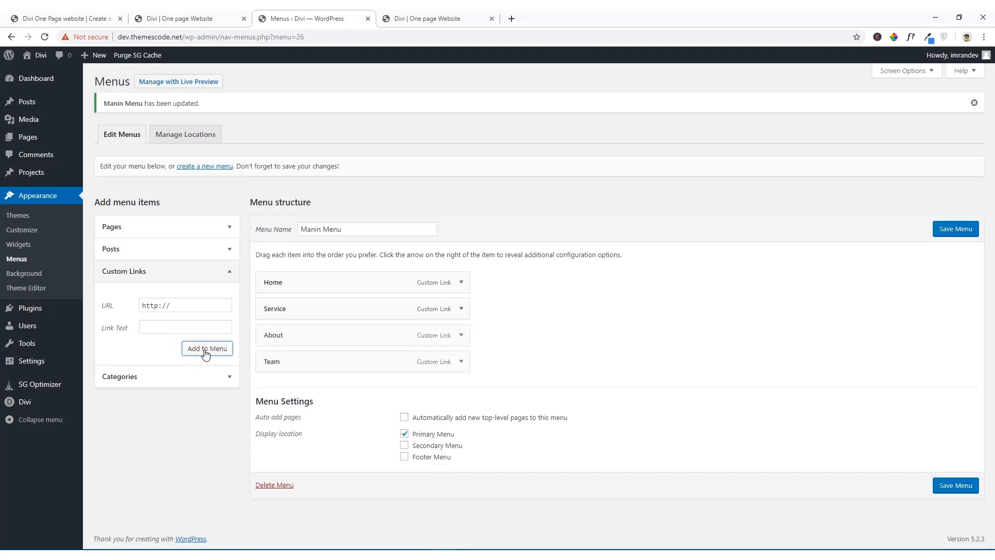
# Step: In the visual builder, give the Reasonable Pricing section the CSS ID "pricing" and apply the section settings
pyautogui.click(222, 18)
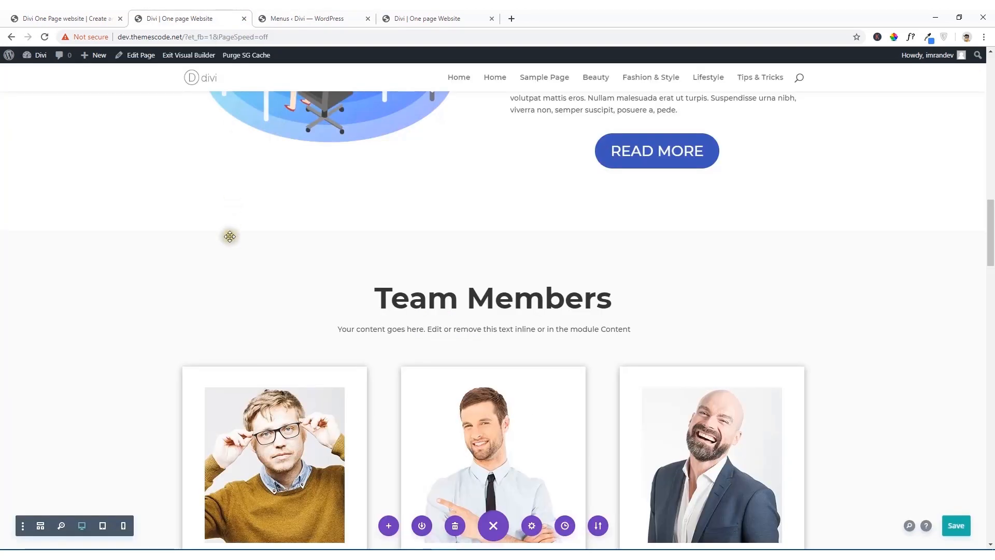
pyautogui.scroll(-8, 229, 236)
pyautogui.scroll(-2, 235, 271)
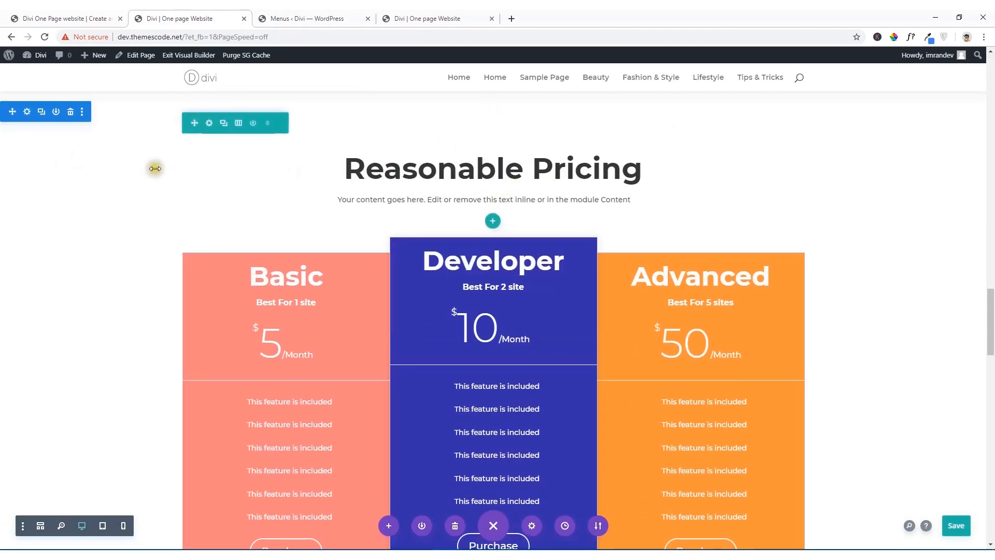
pyautogui.click(27, 111)
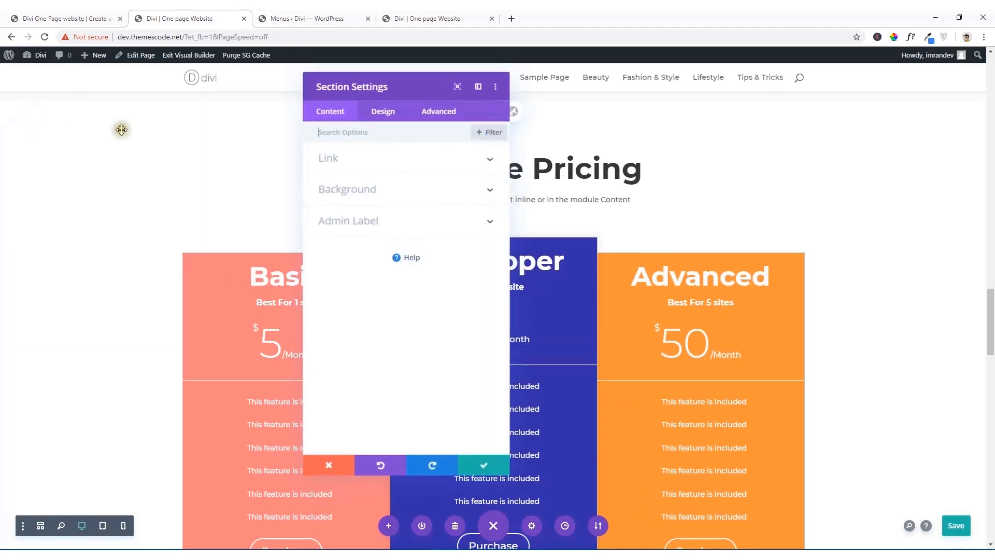
pyautogui.click(453, 110)
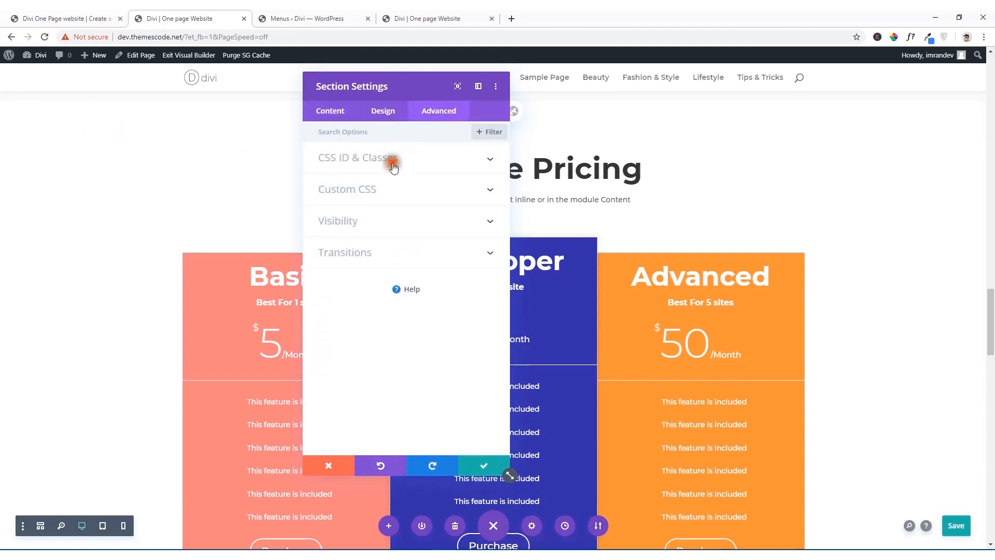
pyautogui.click(393, 164)
pyautogui.click(363, 196)
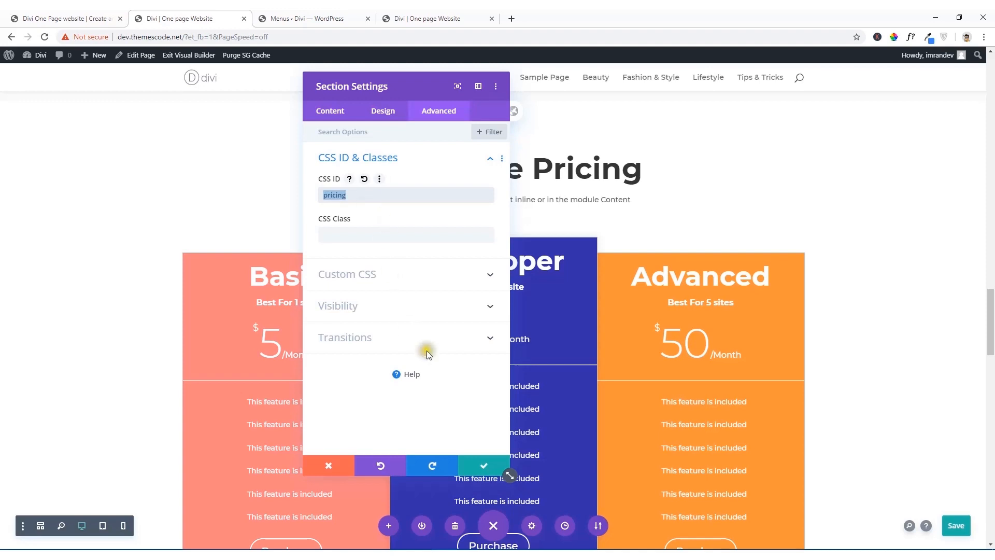
pyautogui.click(480, 466)
# Step: Add a custom link to Manin Menu with the URL "#pricing" and the link text "Pricing"
pyautogui.click(305, 18)
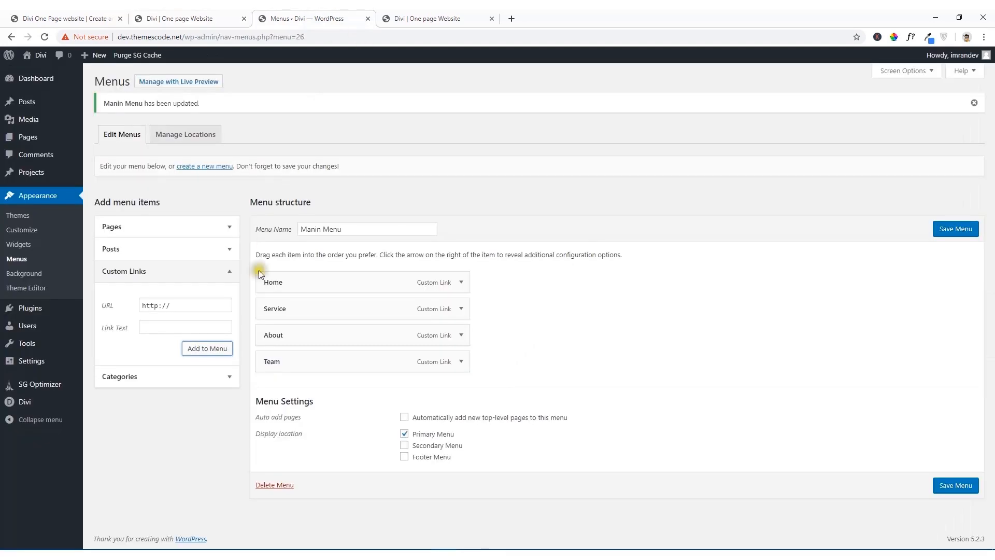
pyautogui.click(177, 305)
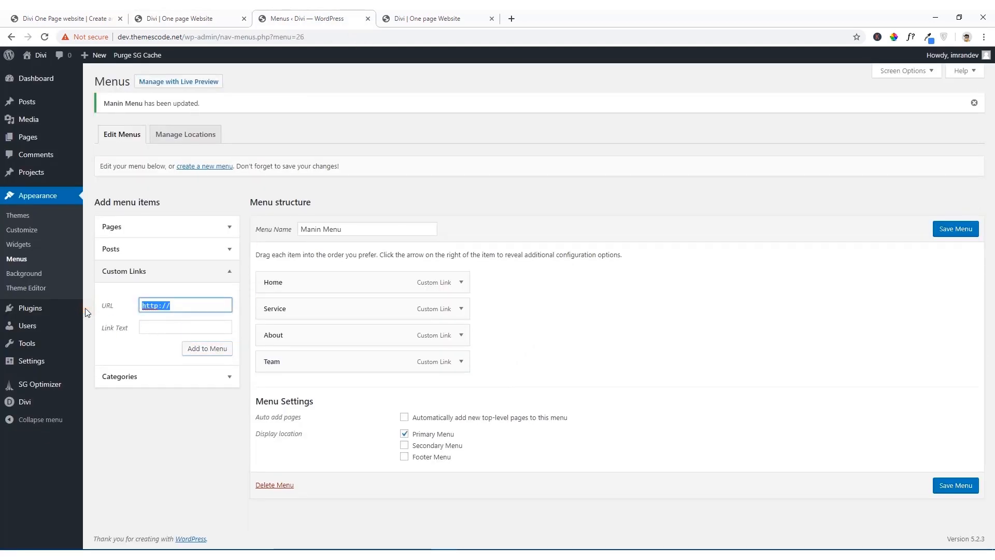
pyautogui.press('BackSpace')
pyautogui.click(156, 328)
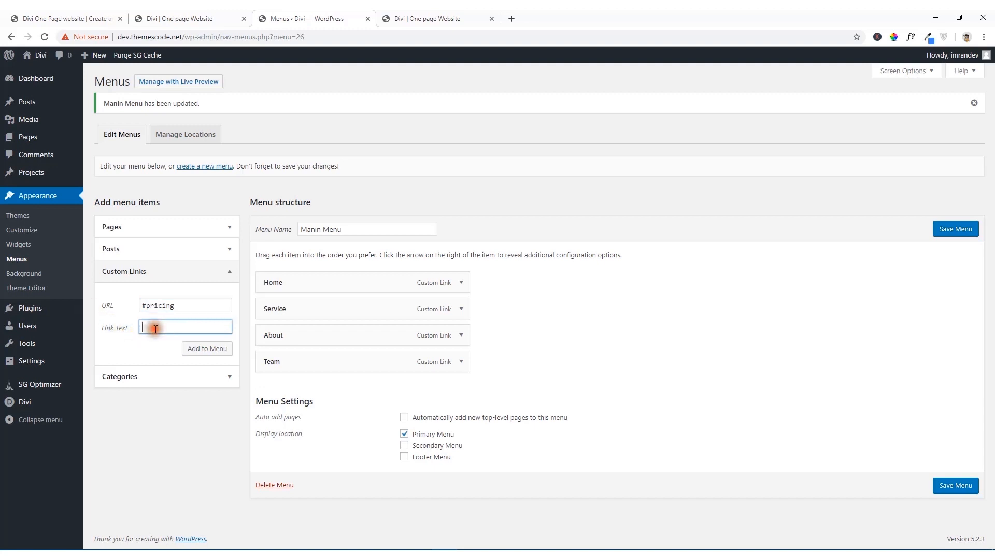
pyautogui.write('Pricing')
pyautogui.click(203, 347)
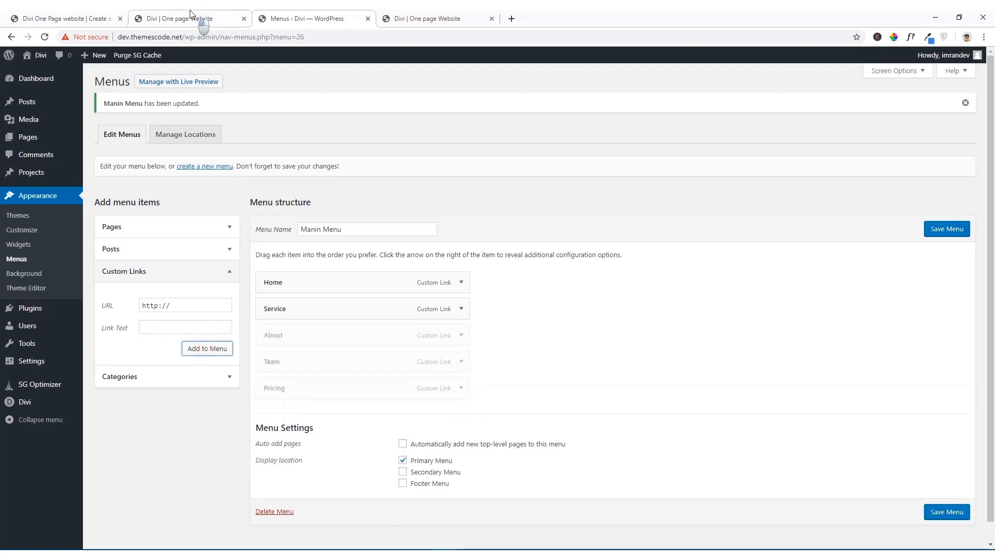
# Step: In the visual builder, give the Happy Clients section the CSS ID "clients" and apply the section settings
pyautogui.click(190, 16)
pyautogui.scroll(-6, 280, 304)
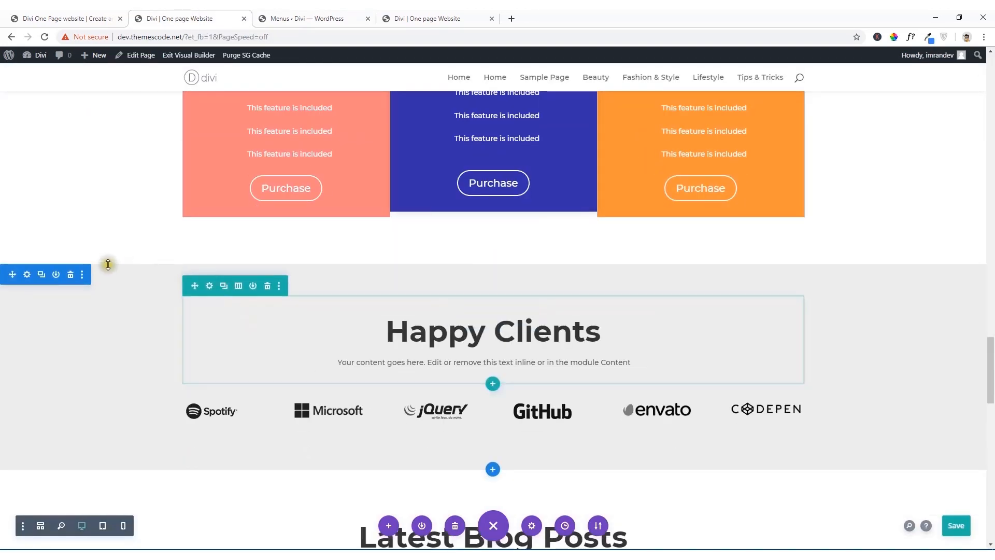
pyautogui.click(27, 274)
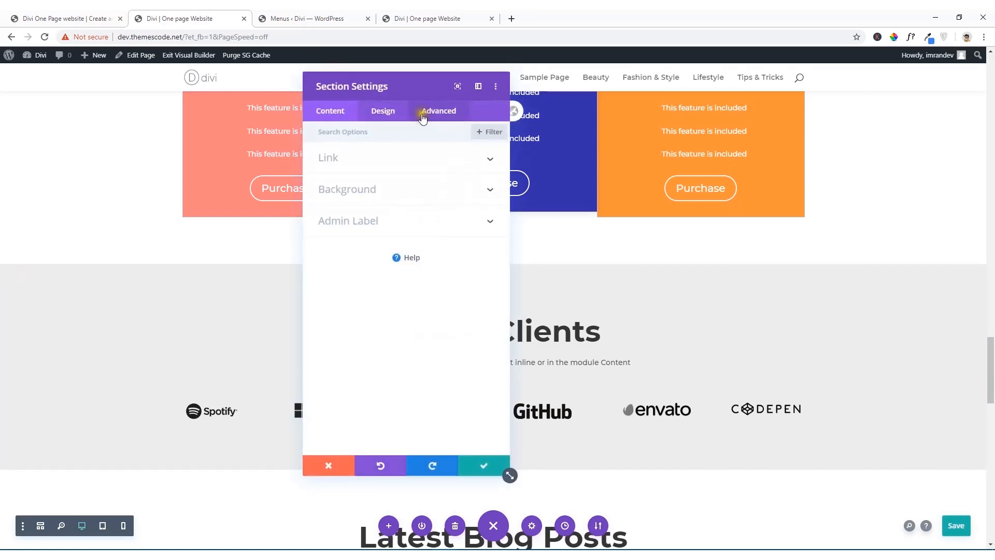
pyautogui.click(440, 113)
pyautogui.click(404, 158)
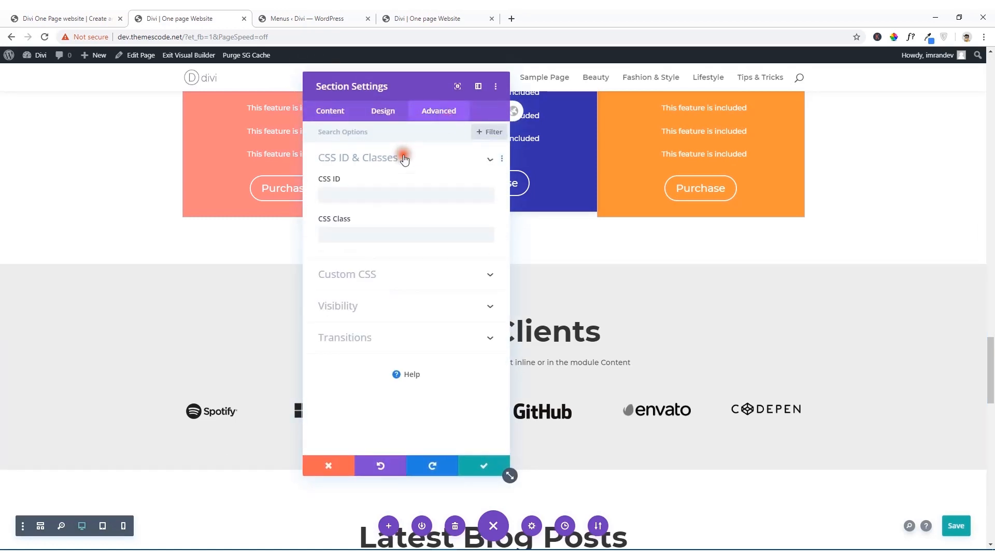
pyautogui.click(396, 194)
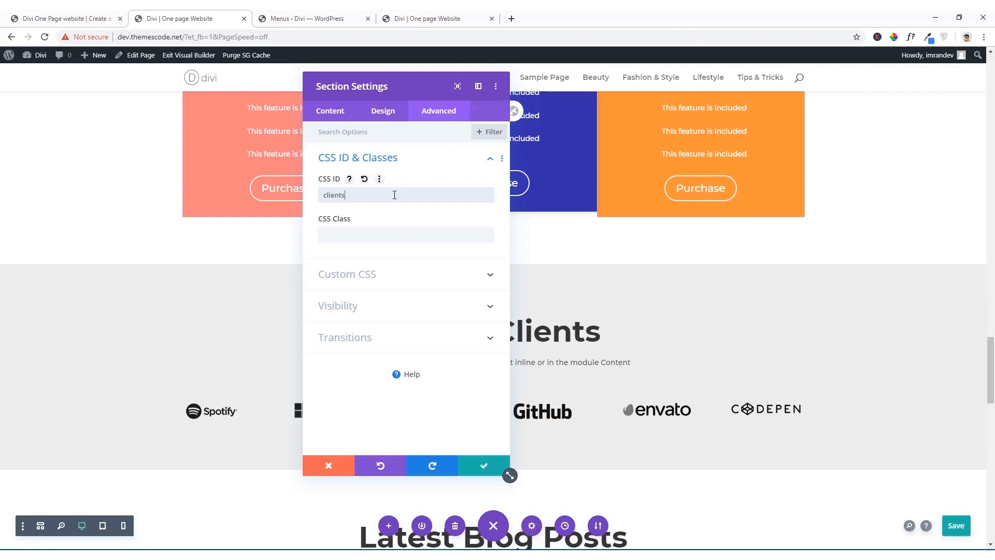
pyautogui.hotkey('ctrl', 'a')
pyautogui.click(484, 469)
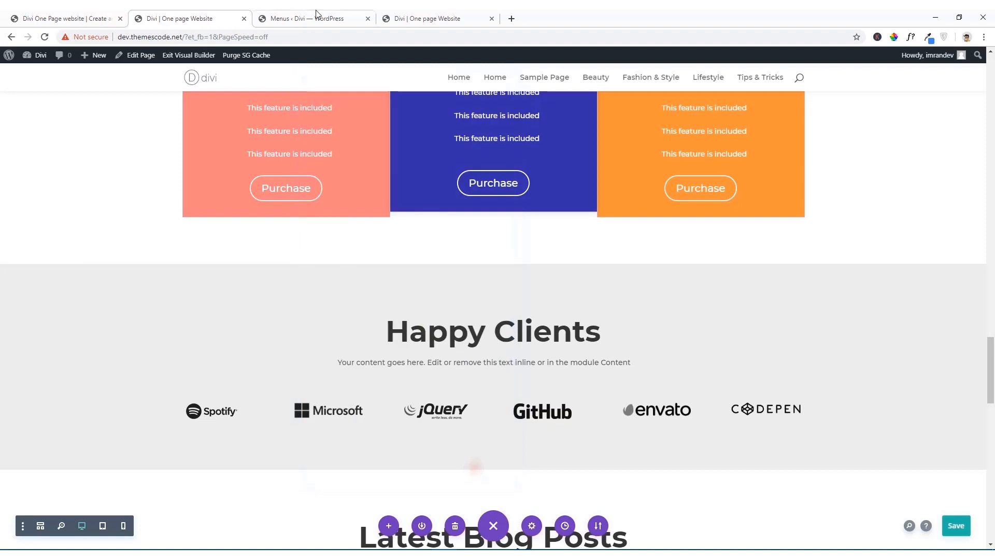
# Step: Add a custom link to Manin Menu with the URL "#clients" and the link text "Clients"
pyautogui.click(314, 16)
pyautogui.moveTo(191, 307); pyautogui.dragTo(126, 307)
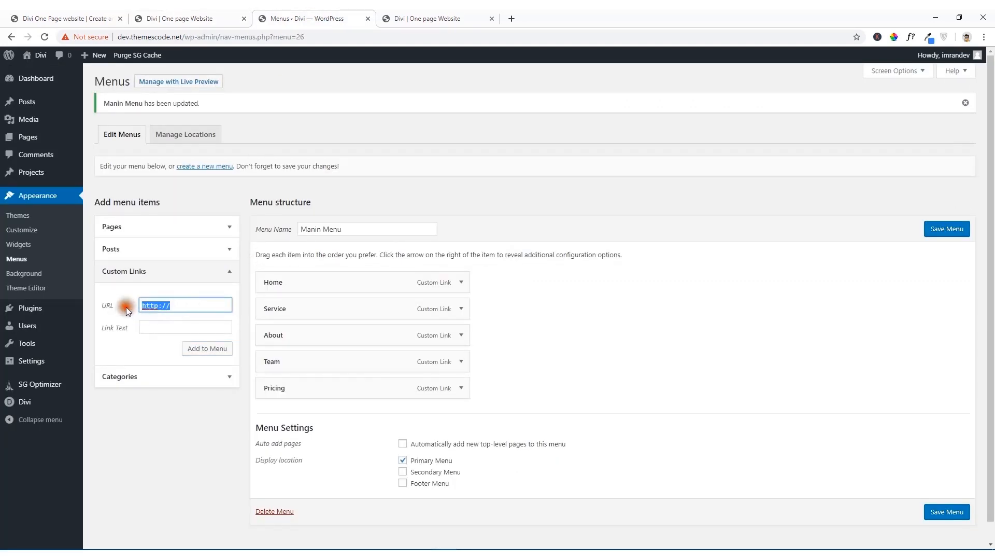
pyautogui.write('#clients')
pyautogui.click(145, 324)
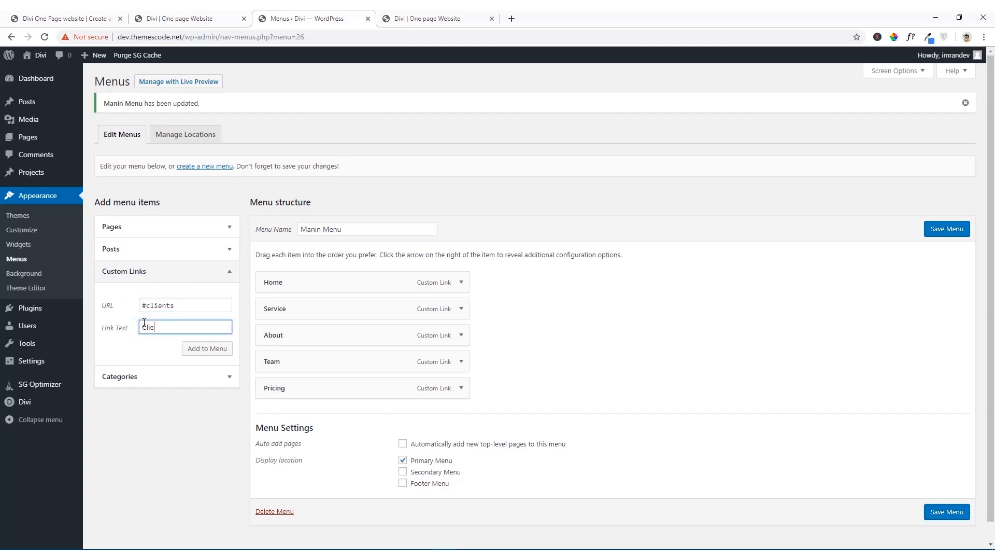
pyautogui.click(200, 352)
# Step: In the visual builder, give the Latest Blog Posts section the CSS ID "blog" and apply the section settings
pyautogui.click(171, 19)
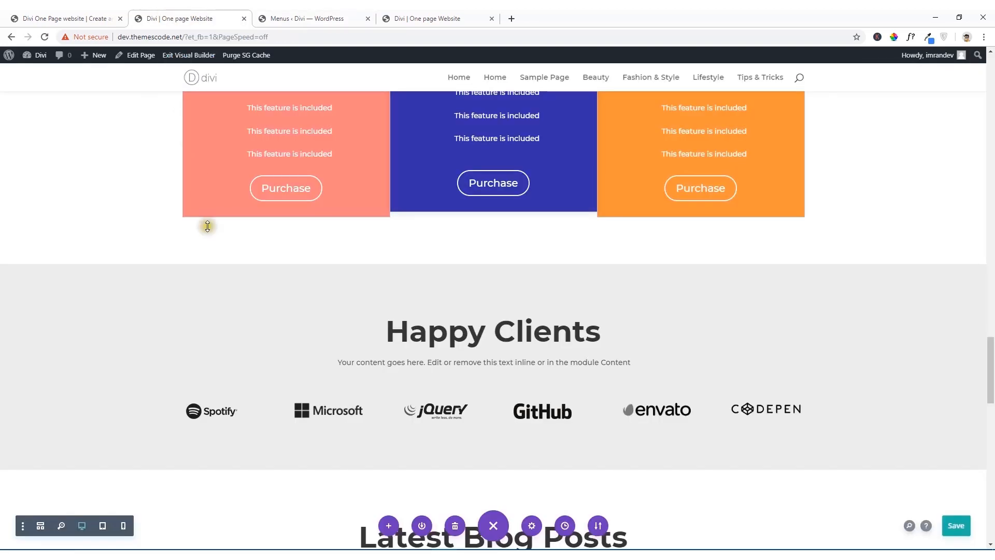
pyautogui.scroll(-7, 207, 226)
pyautogui.click(28, 118)
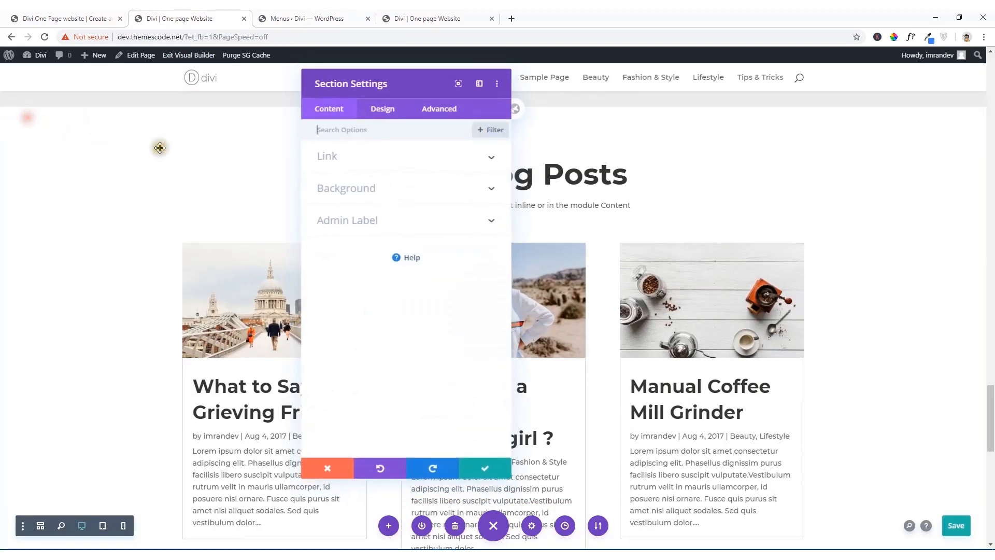
pyautogui.click(434, 109)
pyautogui.click(394, 158)
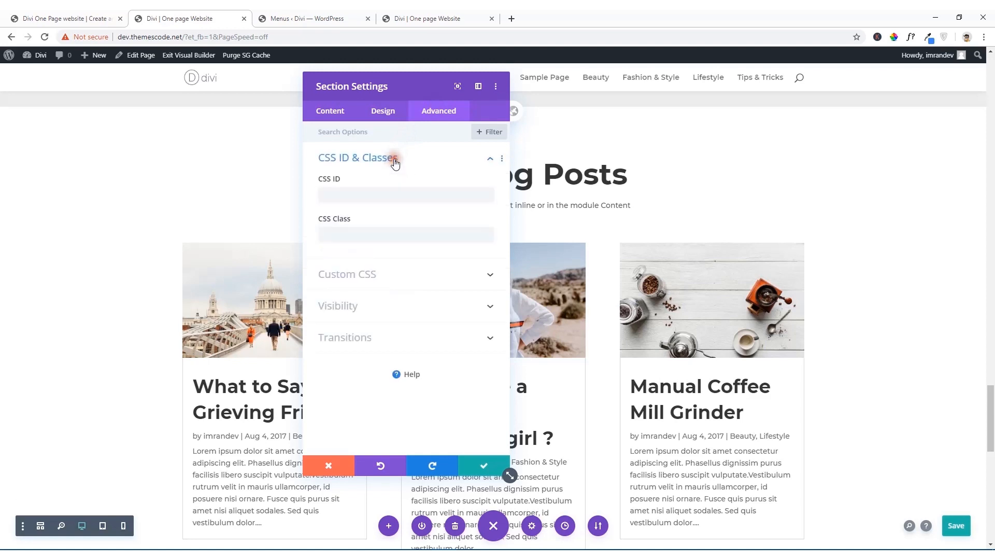
pyautogui.click(386, 192)
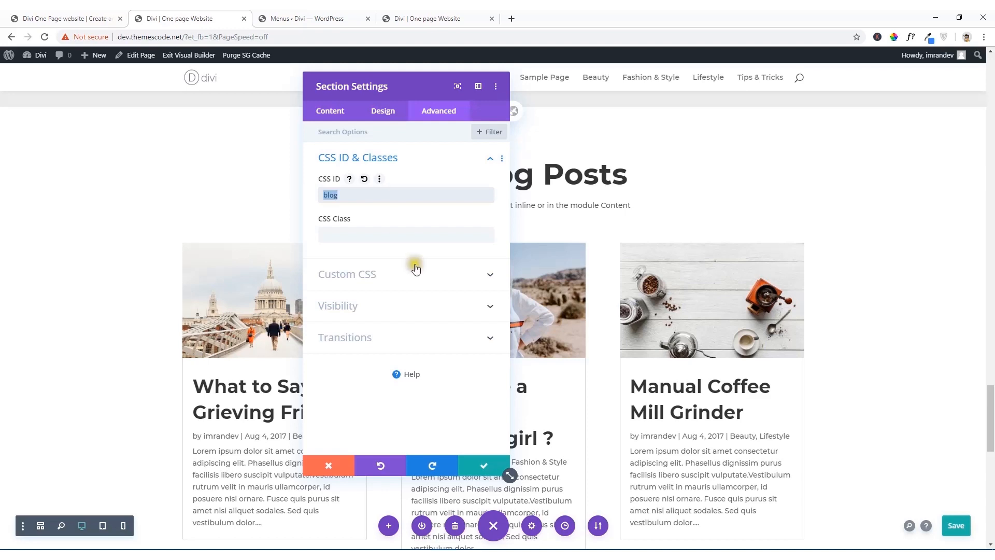
pyautogui.click(484, 465)
# Step: Add a custom link to Manin Menu with the URL "#blog" and the link text "Blog"
pyautogui.click(298, 14)
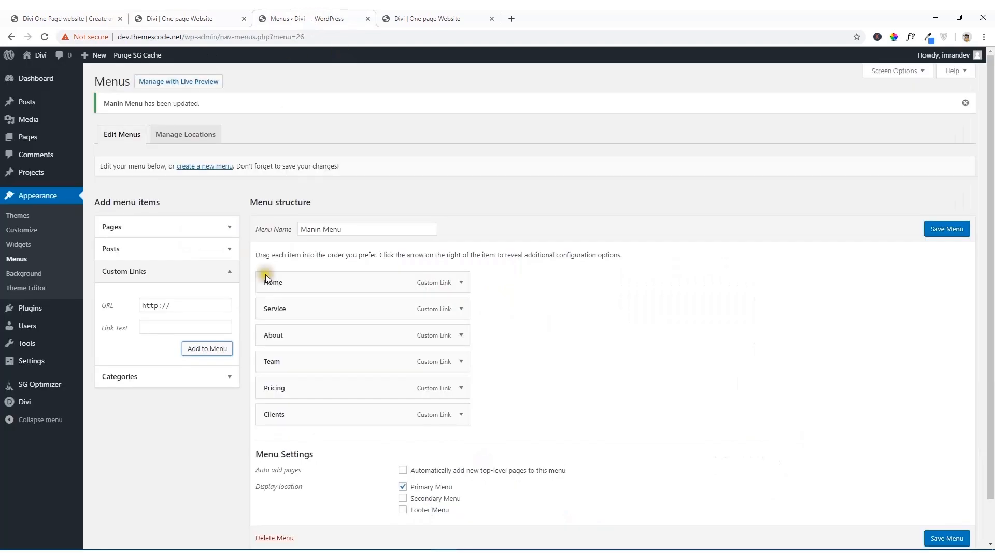
pyautogui.click(102, 309)
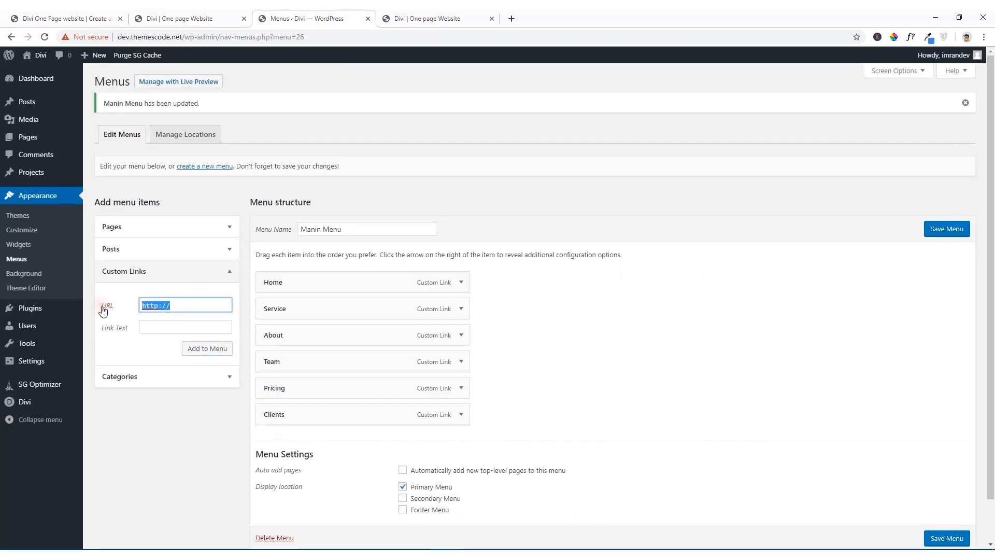
pyautogui.write('#blog')
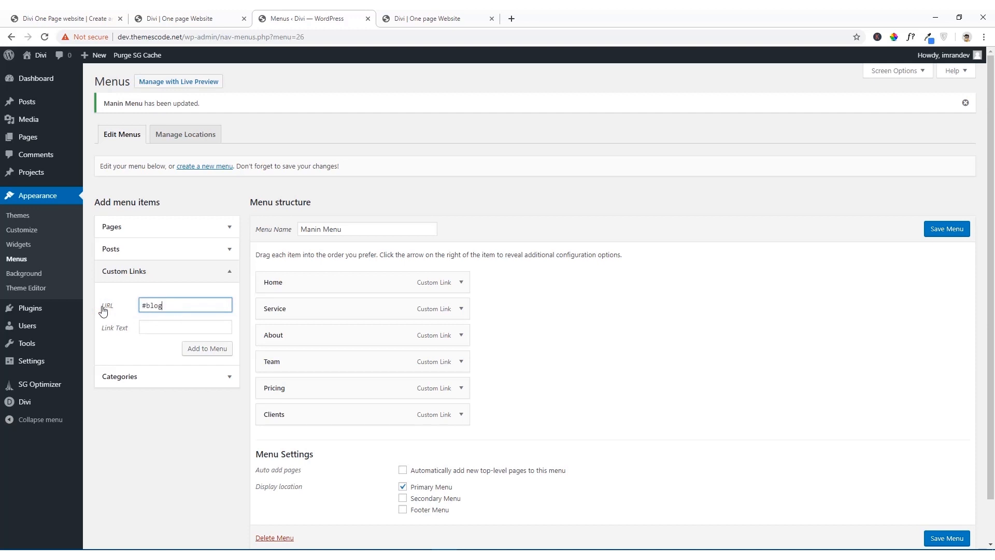
pyautogui.click(140, 328)
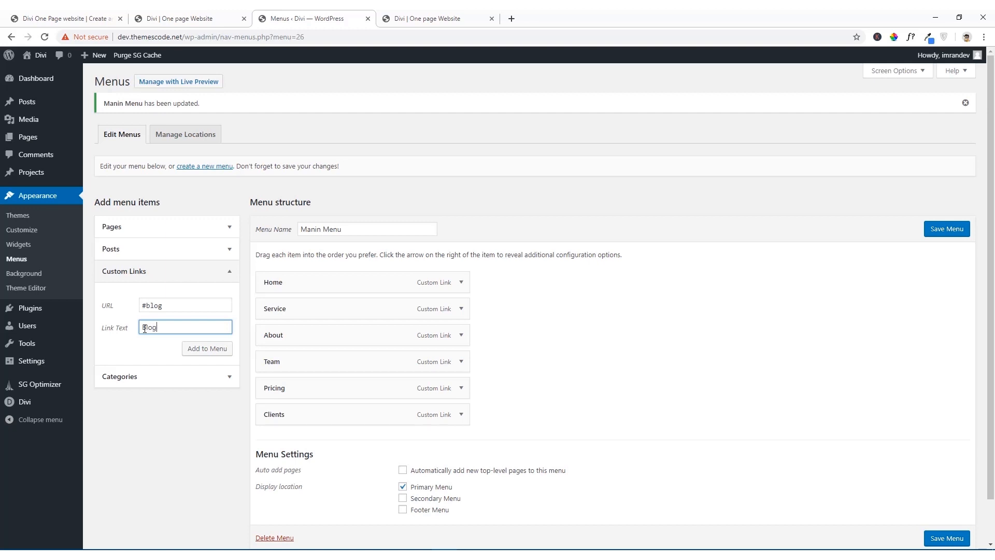
pyautogui.click(207, 349)
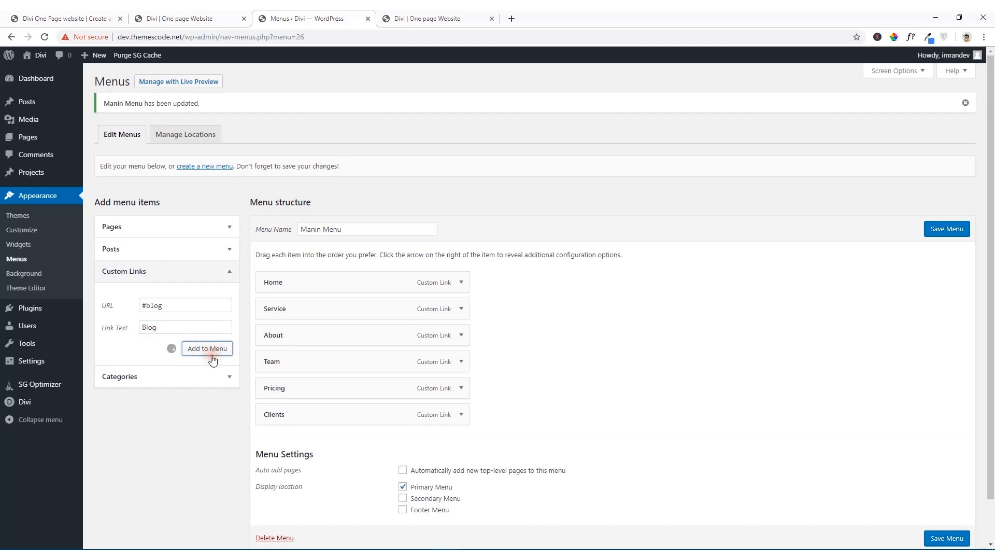
# Step: In the visual builder, give the contact form section the CSS ID "contact", copy the ID and apply the section settings
pyautogui.click(185, 14)
pyautogui.scroll(-10, 275, 316)
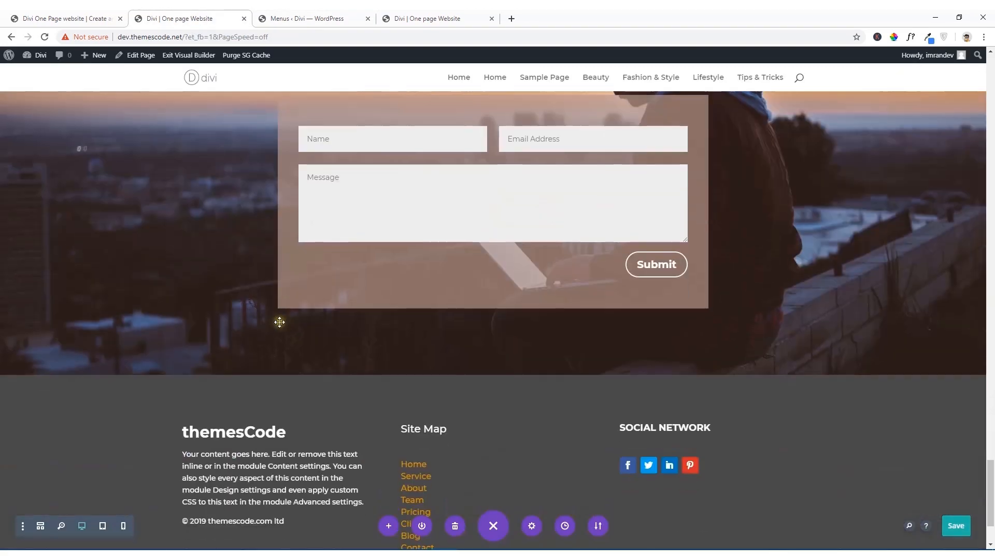
pyautogui.scroll(3, 341, 320)
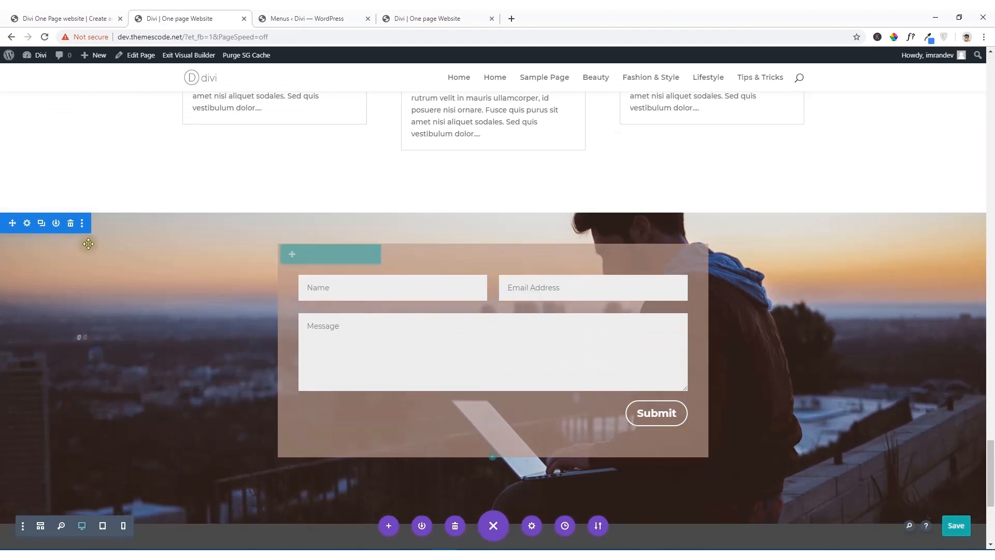
pyautogui.click(27, 224)
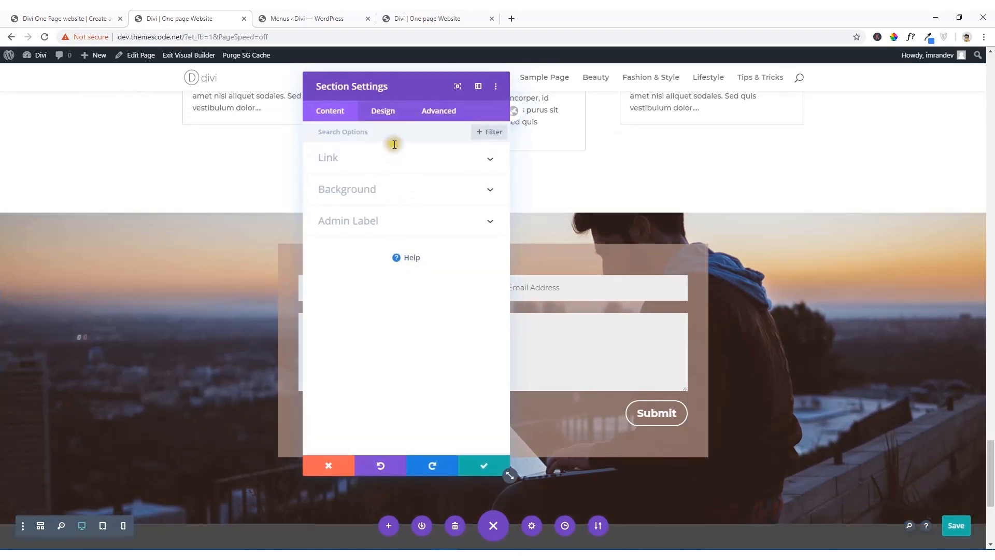
pyautogui.click(439, 111)
pyautogui.click(431, 164)
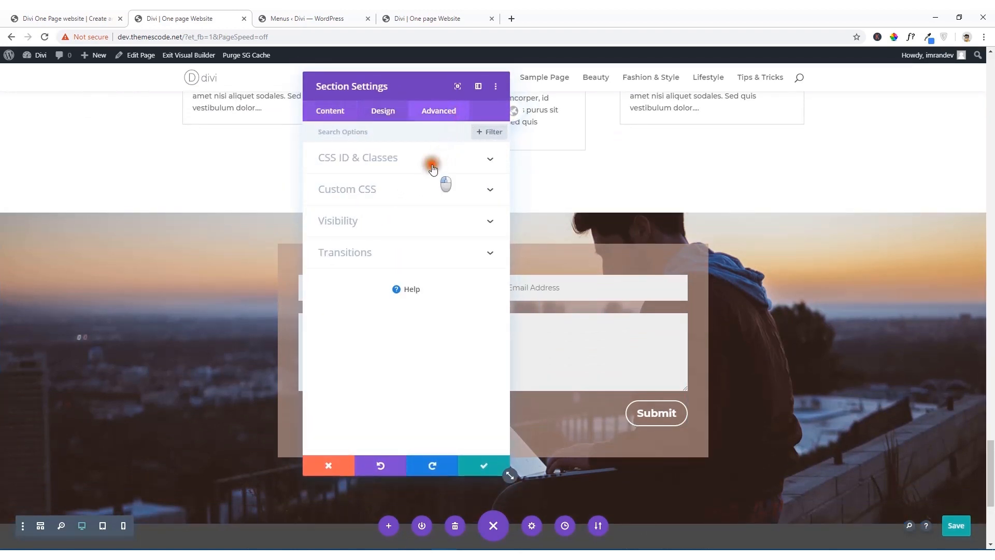
pyautogui.click(372, 195)
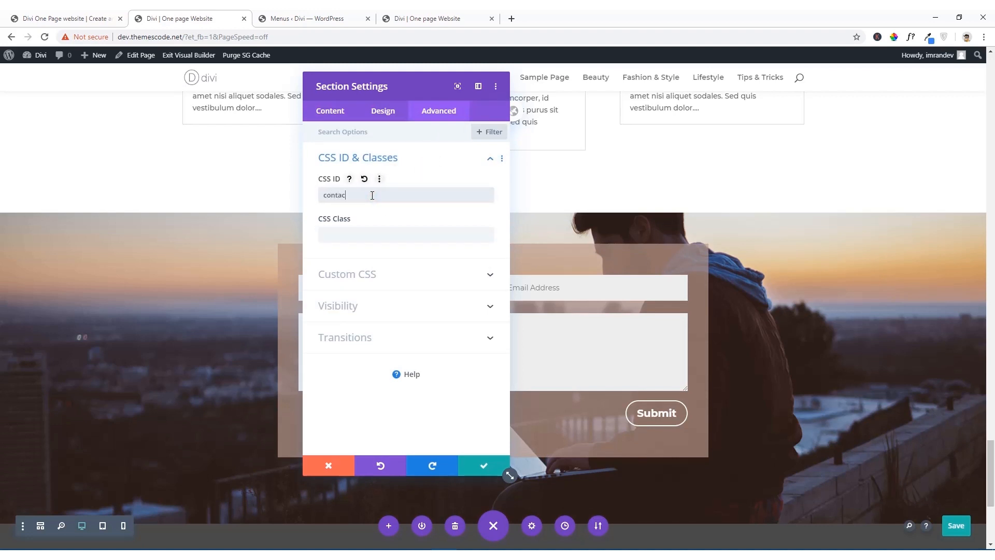
pyautogui.doubleClick(372, 194)
pyautogui.rightClick(344, 196)
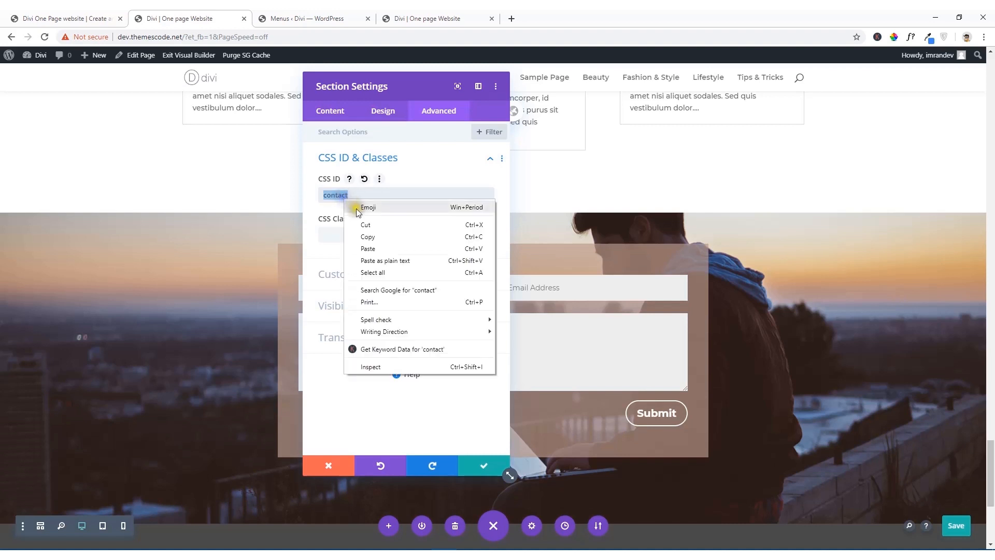
pyautogui.click(369, 237)
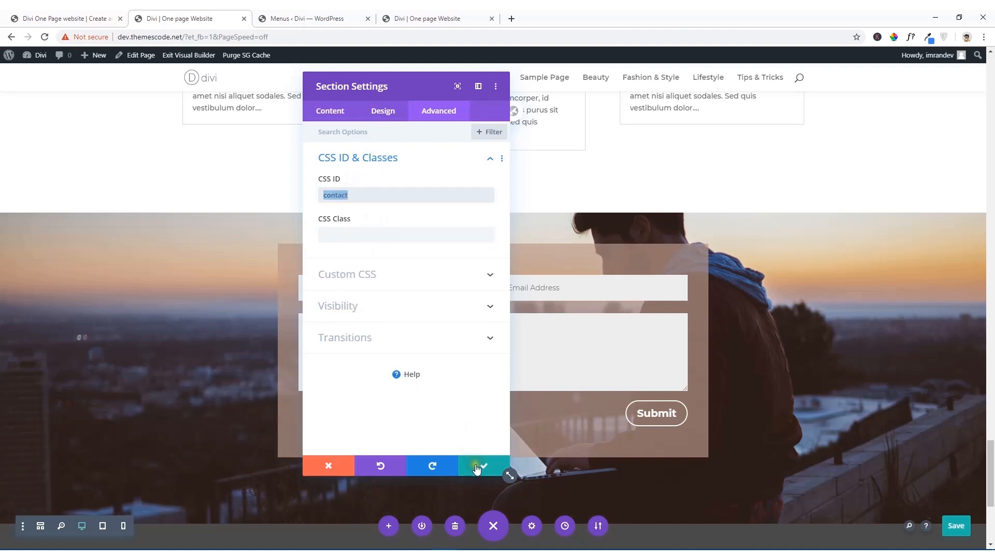
pyautogui.click(477, 466)
# Step: Save the one-page layout in the visual builder
pyautogui.scroll(-4, 476, 468)
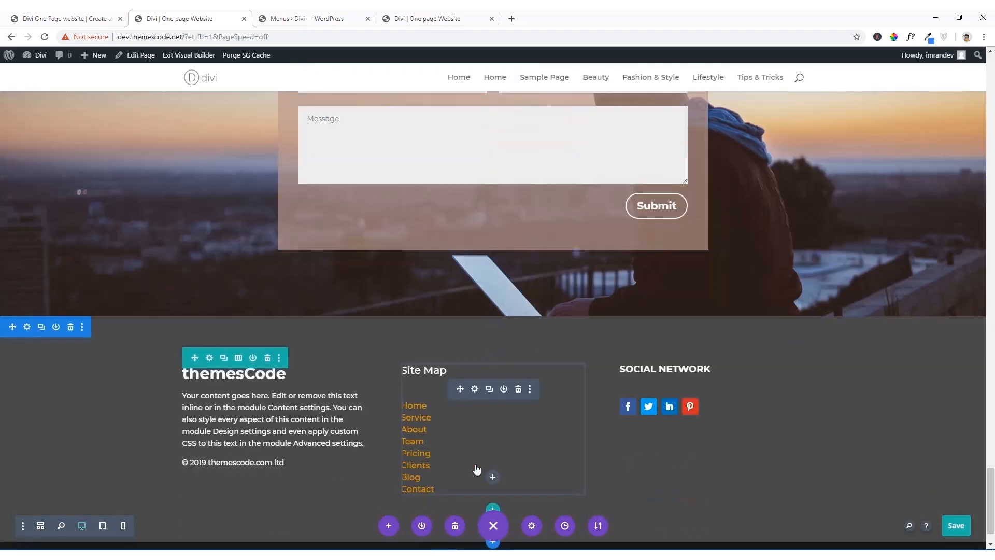
pyautogui.scroll(-1, 469, 434)
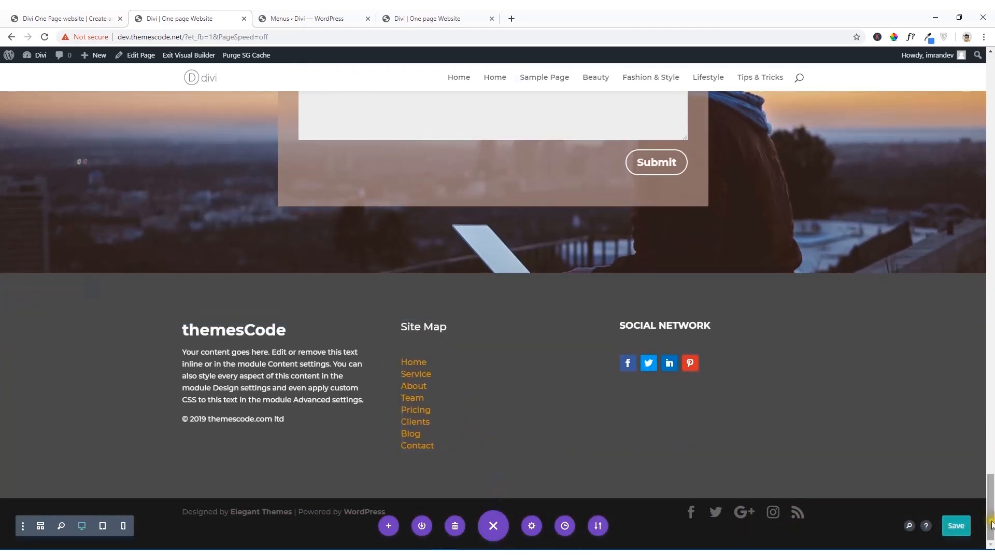
pyautogui.click(962, 528)
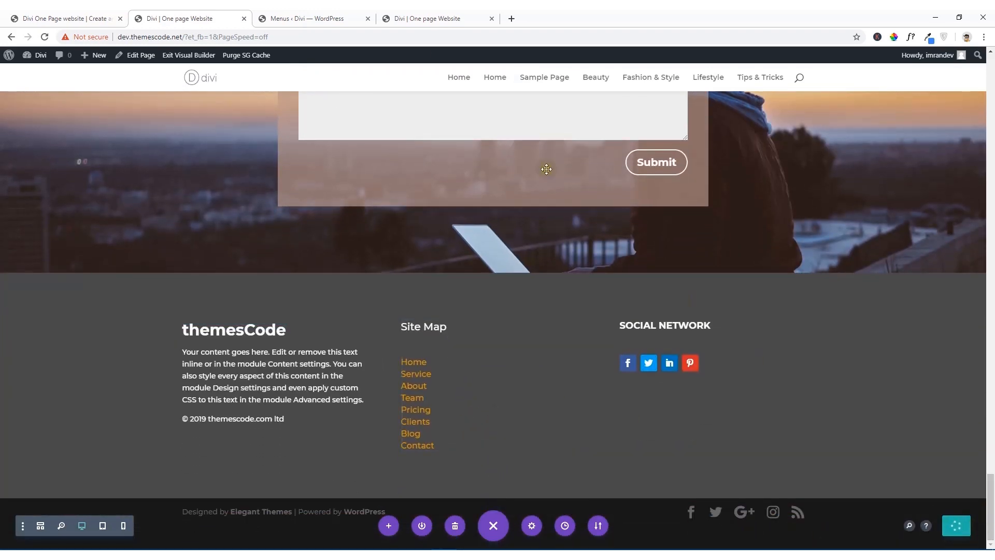
# Step: Add a custom link to Manin Menu with the URL "#contact" and the link text "Contact", and save the menu
pyautogui.click(332, 18)
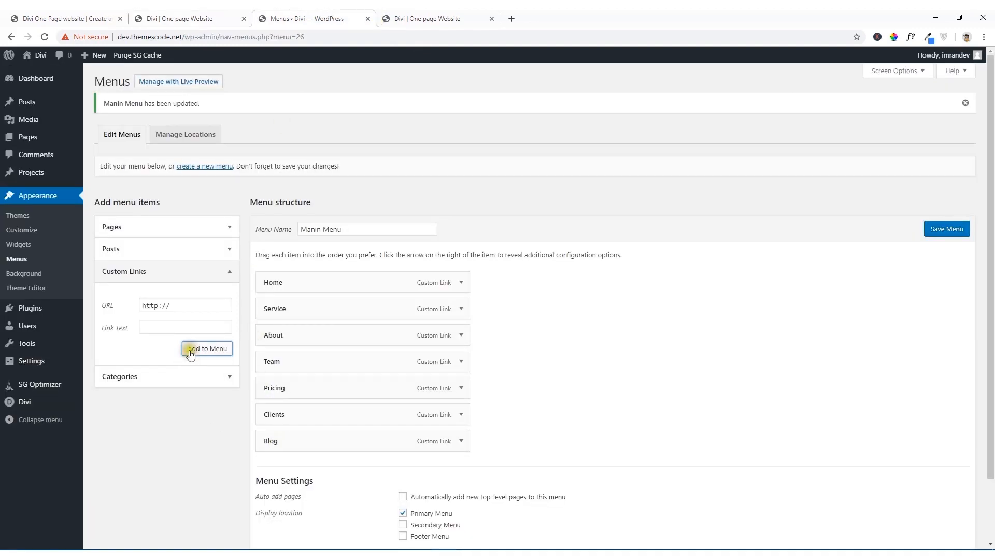
pyautogui.moveTo(176, 305); pyautogui.dragTo(111, 310)
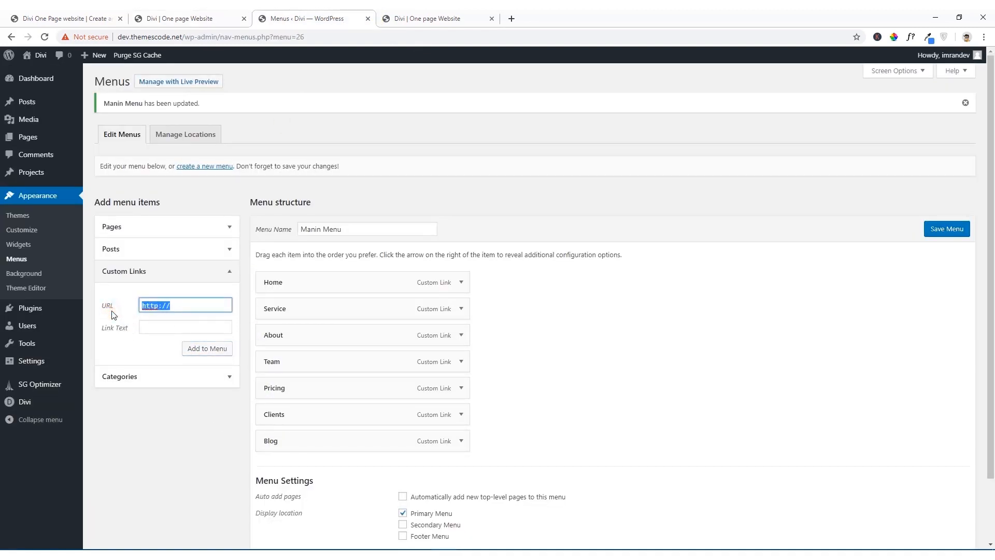
pyautogui.write('#contact')
pyautogui.click(150, 328)
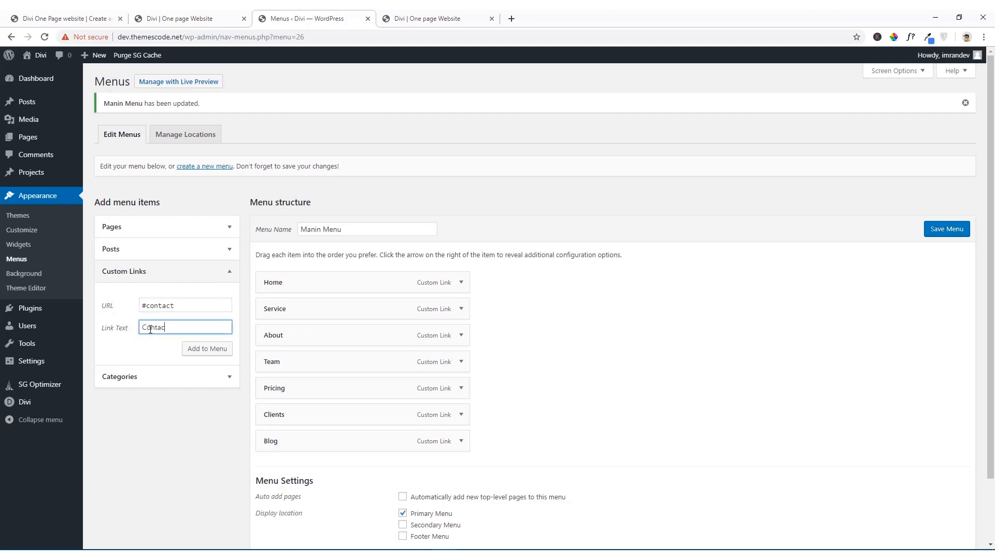
pyautogui.click(205, 350)
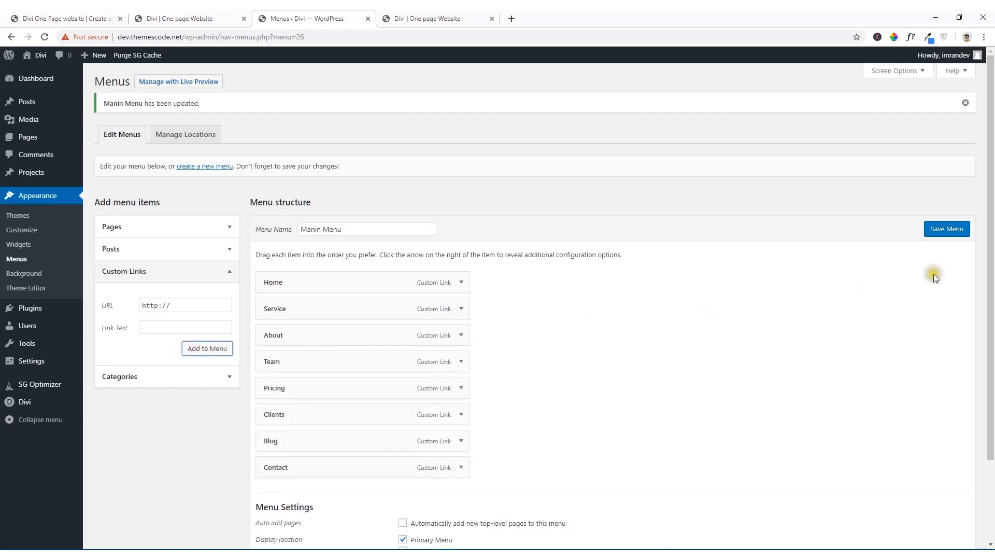
pyautogui.click(953, 233)
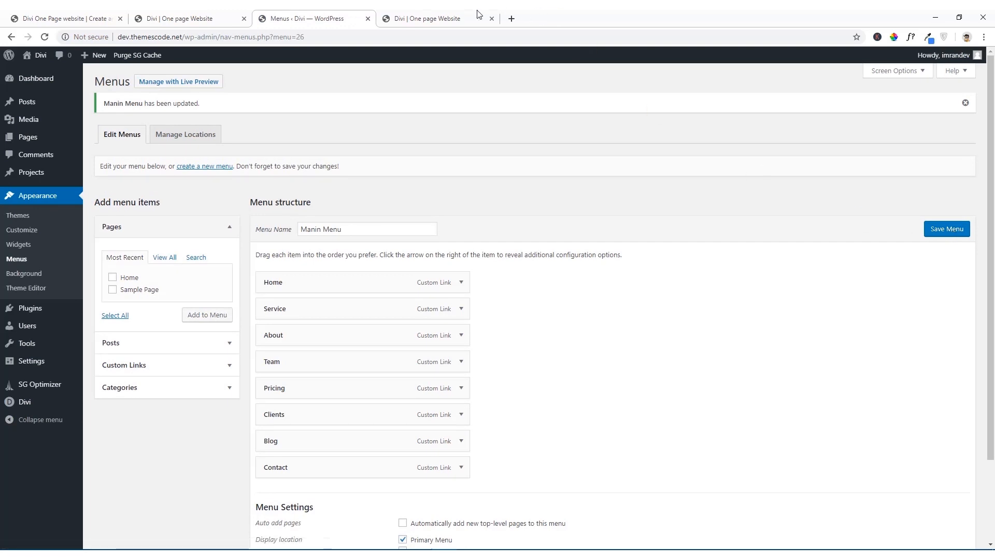
# Step: Reload the live site at dev.themescode.net and check the header menu
pyautogui.click(440, 20)
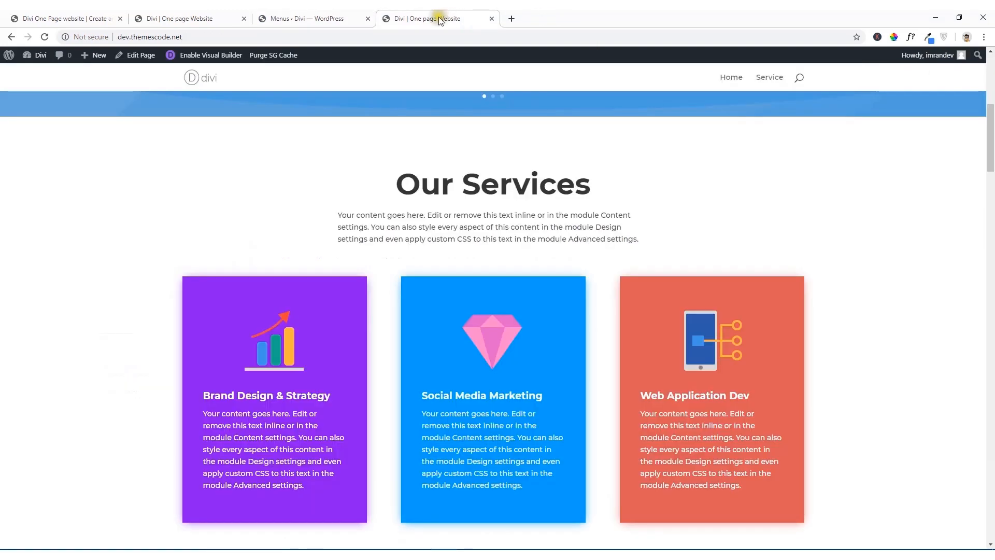
pyautogui.click(306, 39)
pyautogui.press('Return')
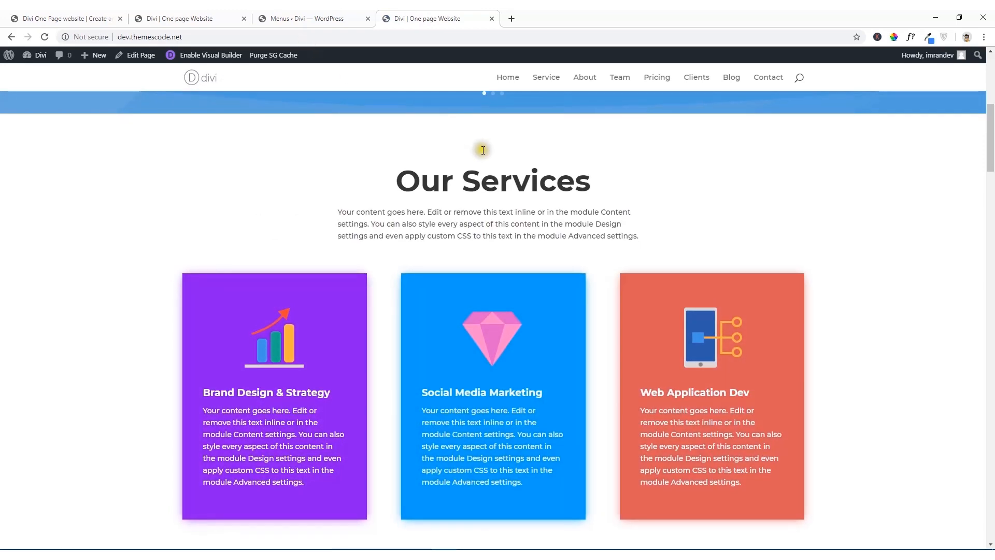
pyautogui.scroll(-3, 482, 149)
pyautogui.scroll(10, 485, 149)
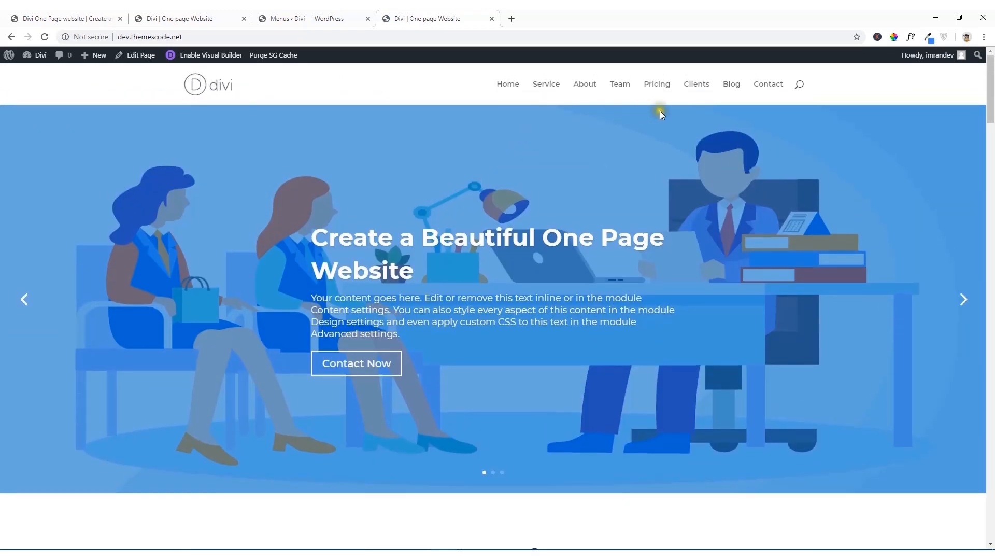
# Step: Test the Contact, Clients, Pricing, Team, About, Service and Home menu links on the live page
pyautogui.click(770, 86)
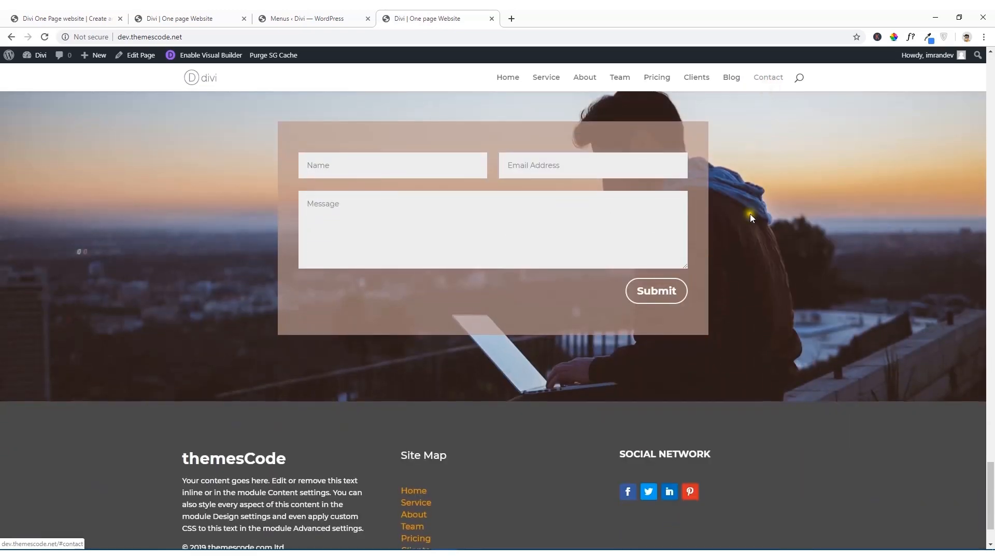
pyautogui.scroll(-2, 751, 214)
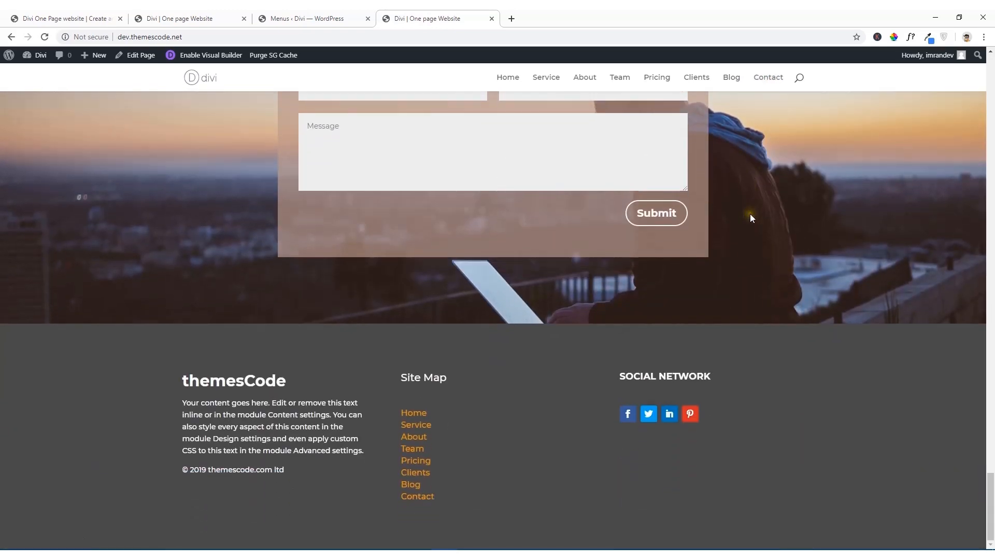
pyautogui.click(695, 80)
pyautogui.click(651, 79)
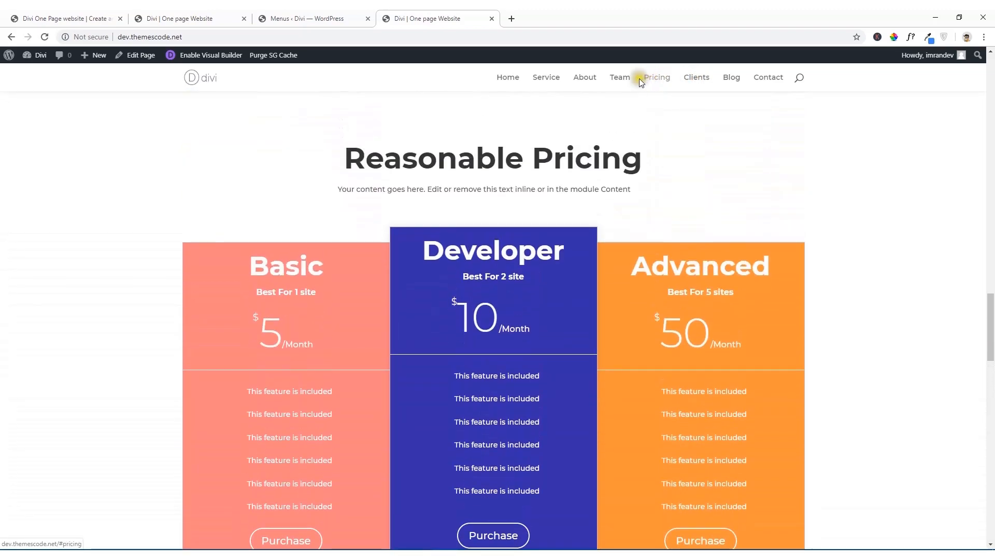
pyautogui.click(630, 80)
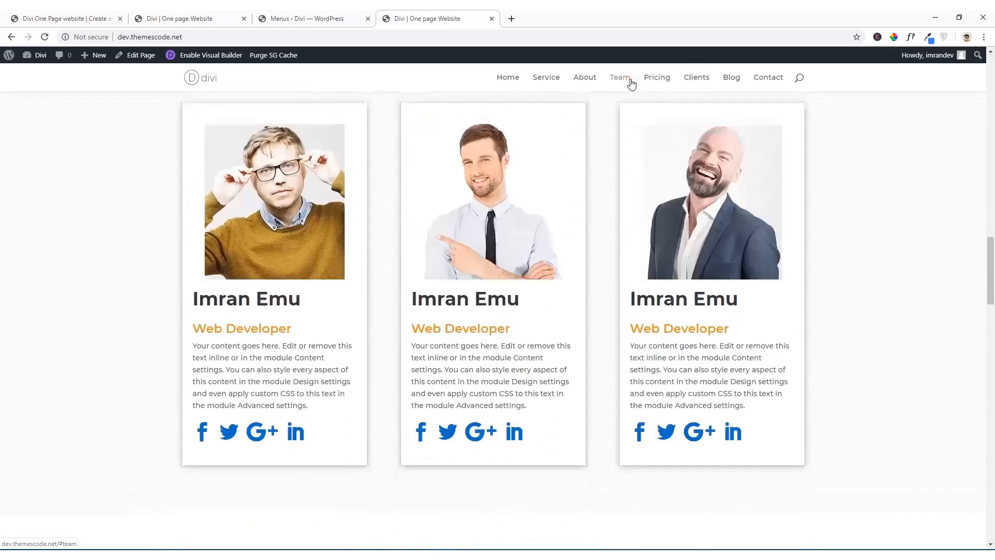
pyautogui.click(582, 81)
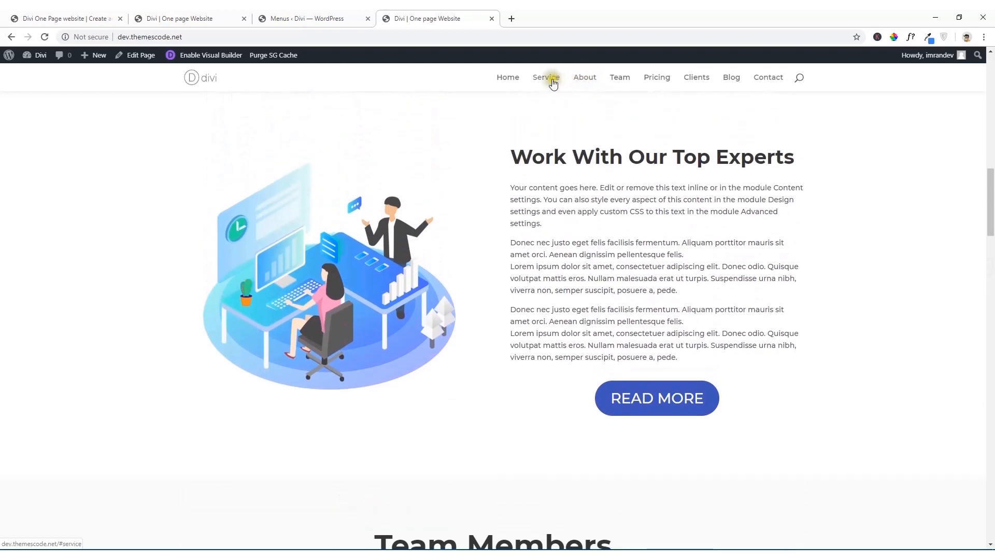
pyautogui.click(545, 80)
pyautogui.click(510, 81)
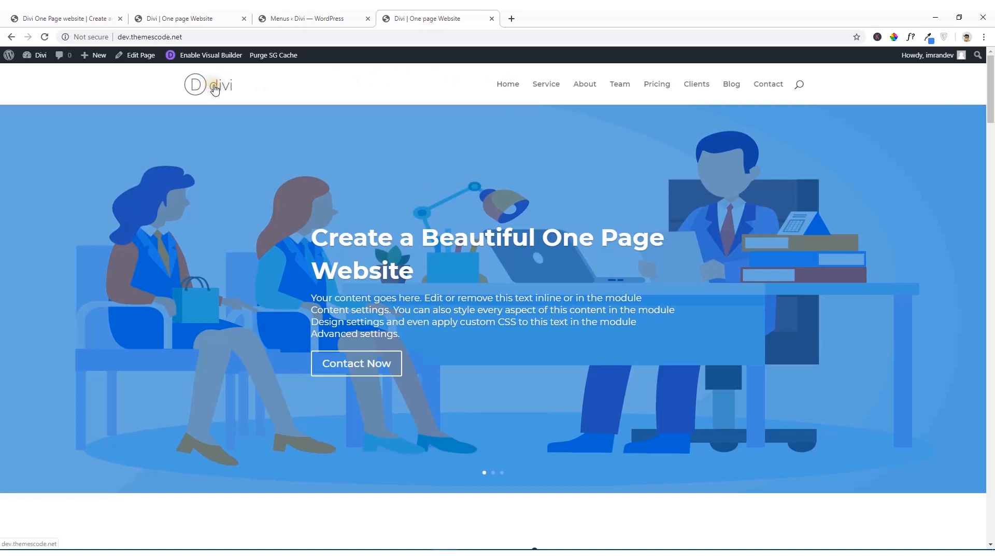
# Step: Set amethist.png from the media library as the logo in the Divi Theme Options, save the changes and reload the live page
pyautogui.click(303, 18)
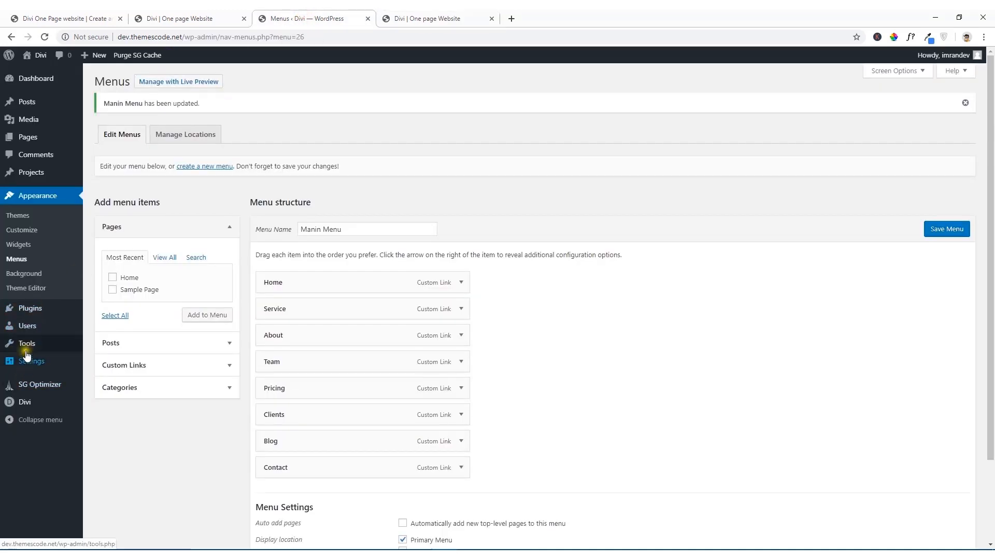
pyautogui.moveTo(21, 400)
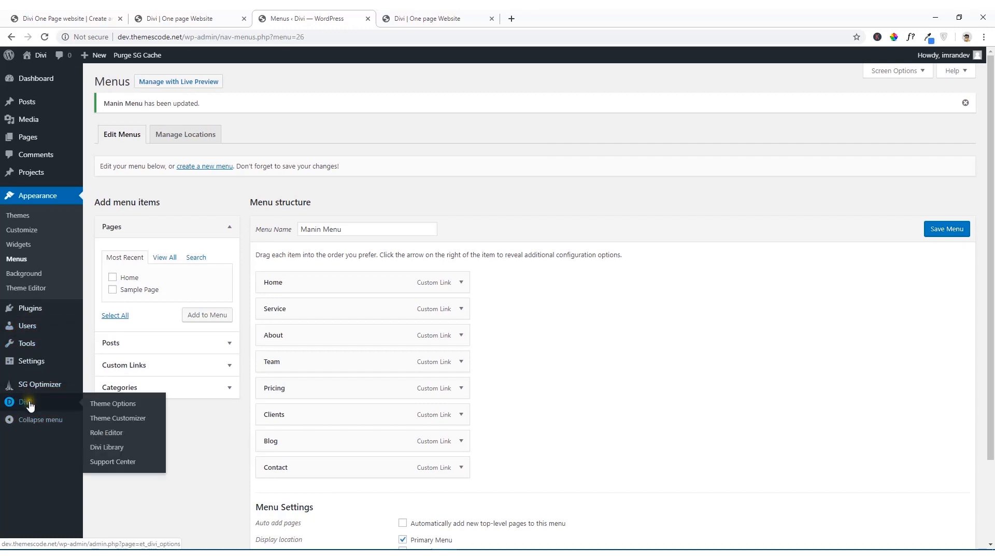
pyautogui.click(100, 404)
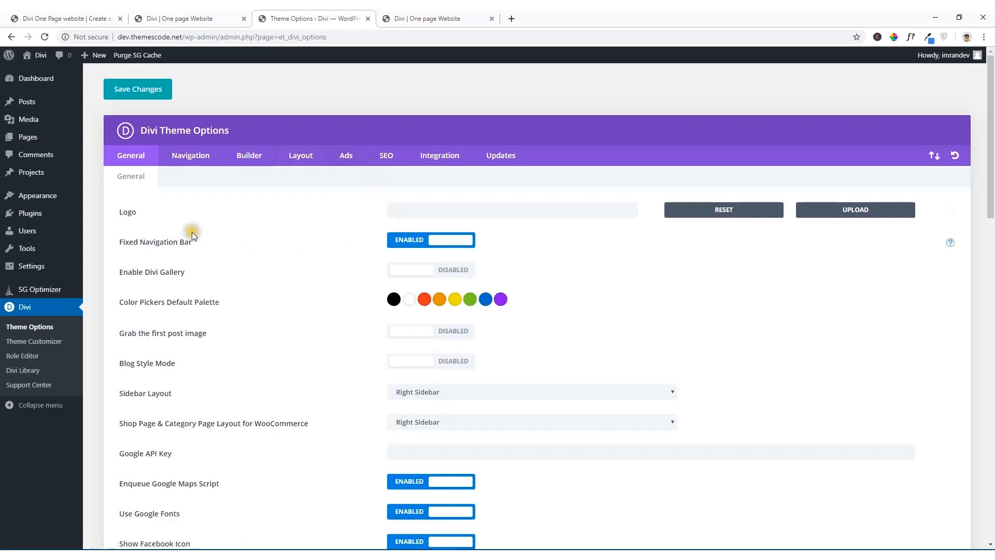
pyautogui.click(839, 214)
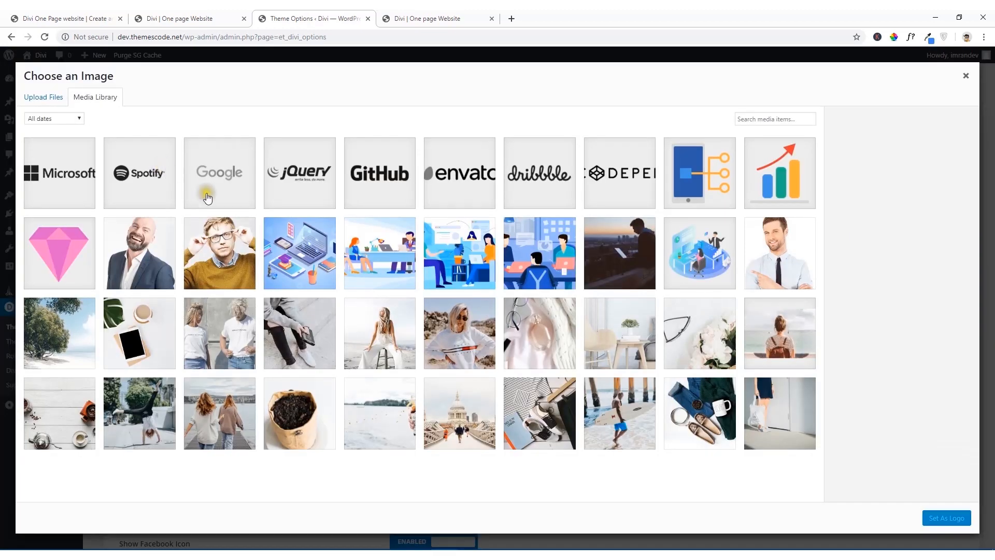
pyautogui.click(41, 245)
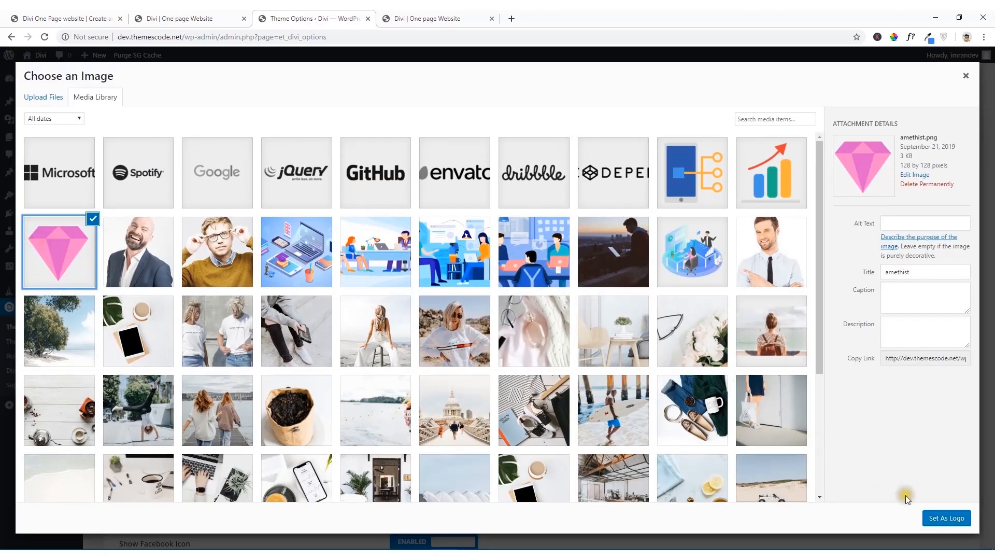
pyautogui.click(937, 518)
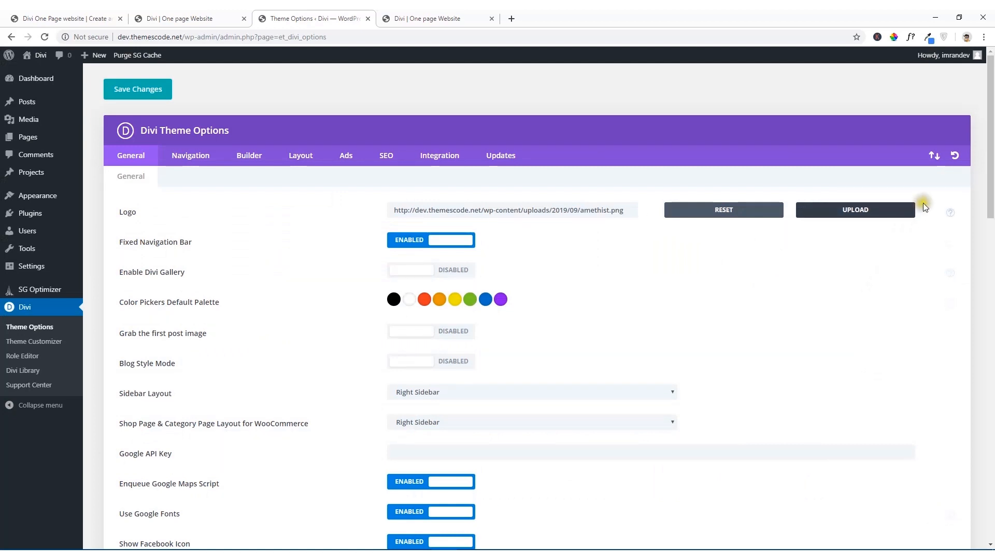
pyautogui.click(143, 95)
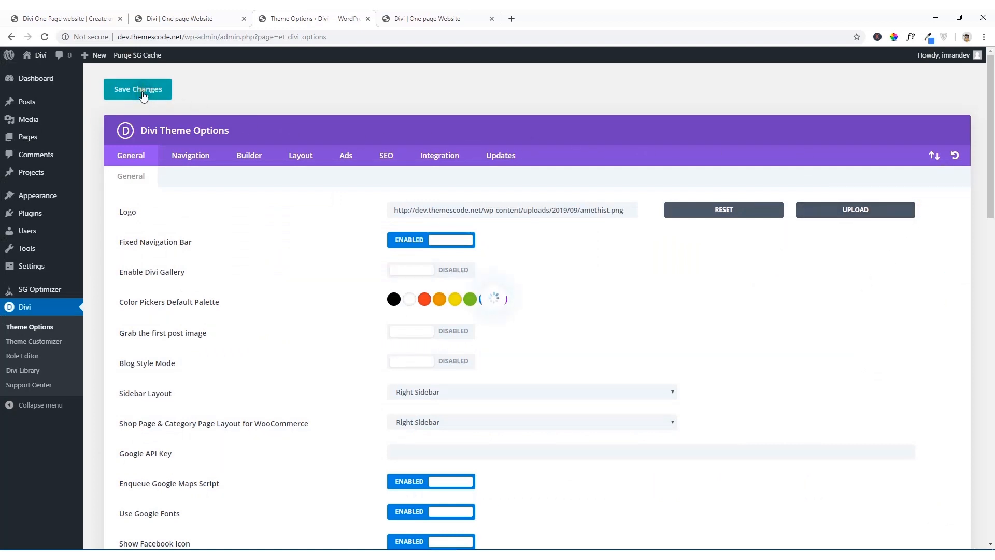
pyautogui.click(422, 18)
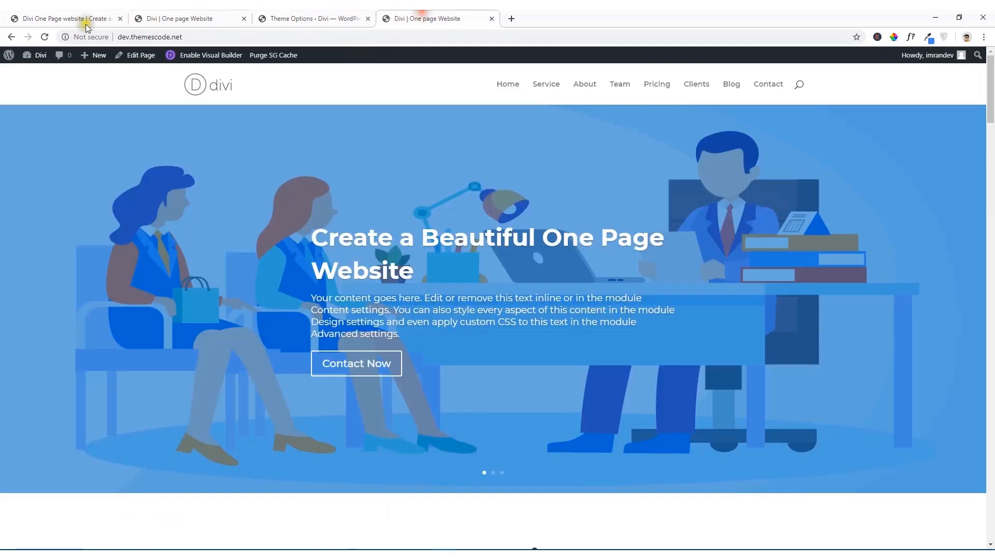
pyautogui.click(46, 36)
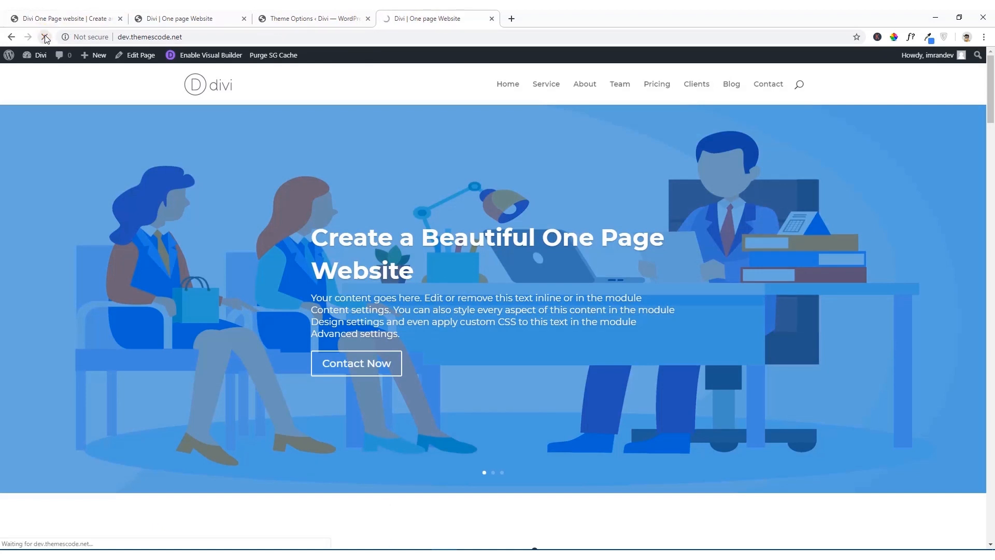